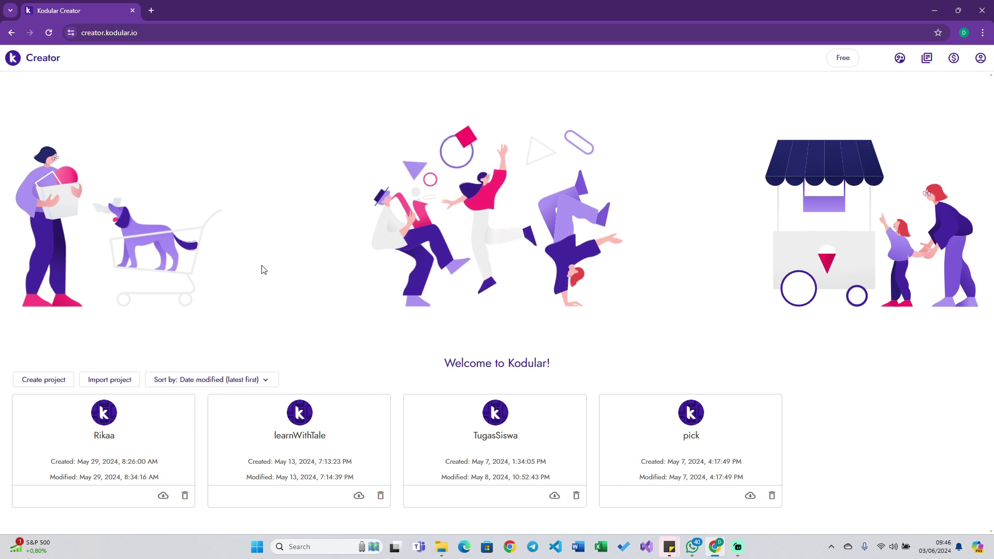
Create project 'crud' with app name myApp and package name com.talentiva.myApp.
click(48, 380)
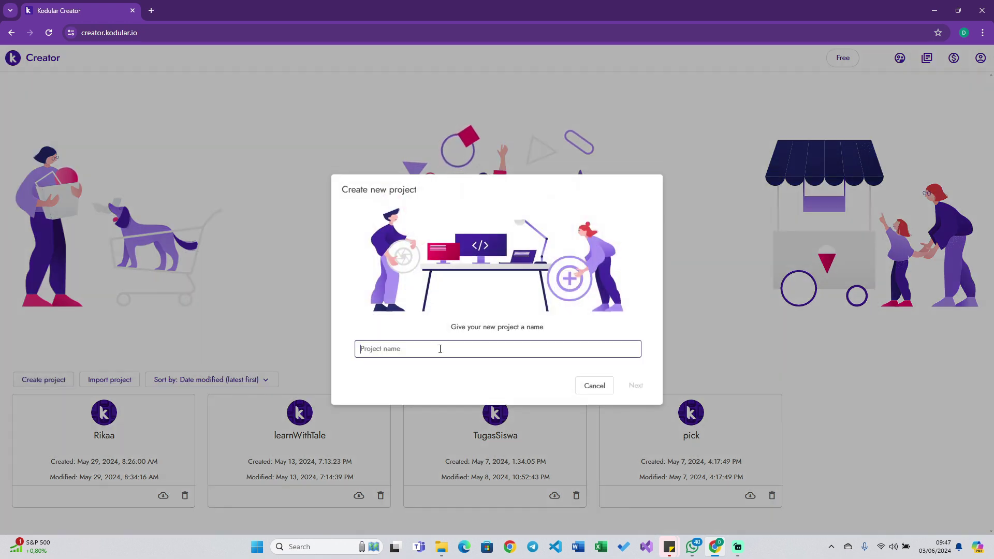
text(crud)
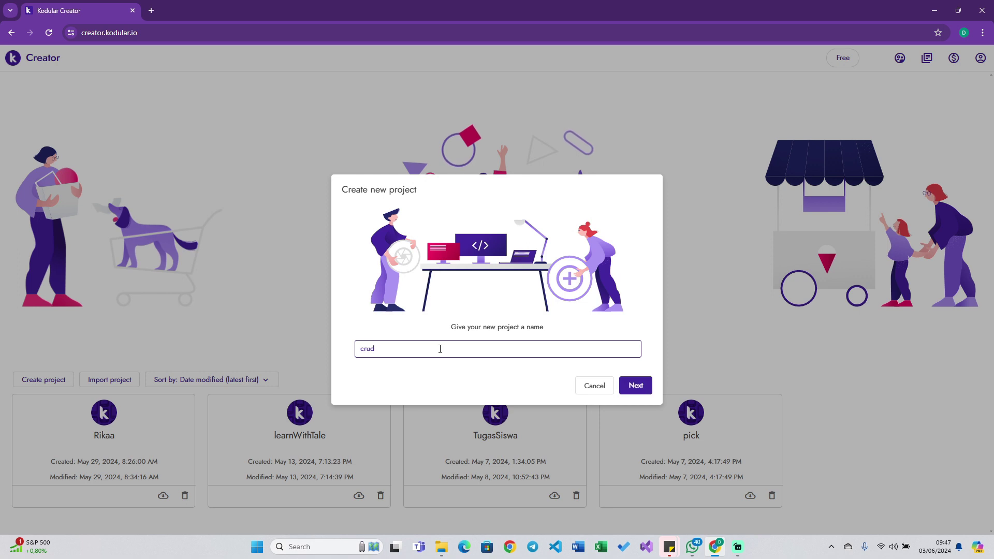
click(636, 385)
text(myApp)
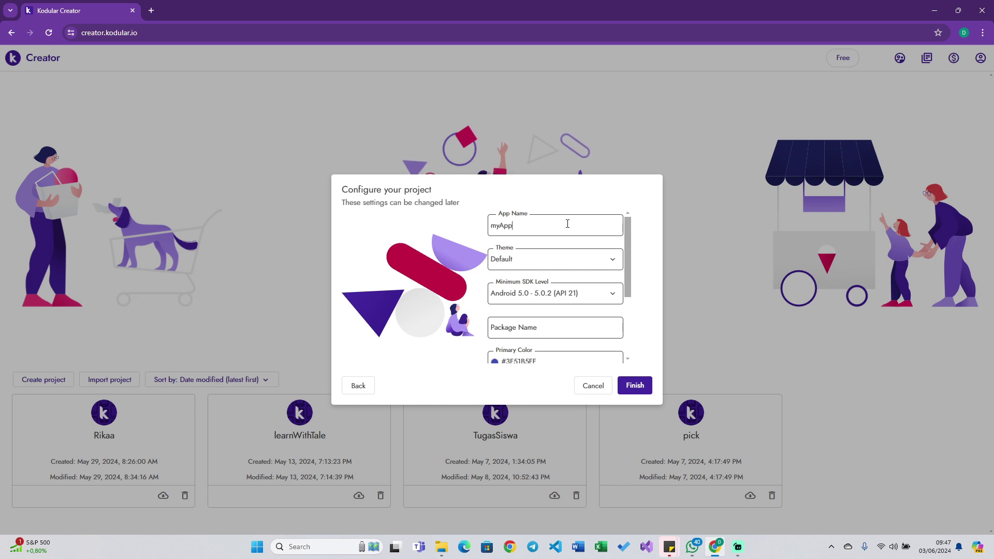
key(Tab)
key(Tab)
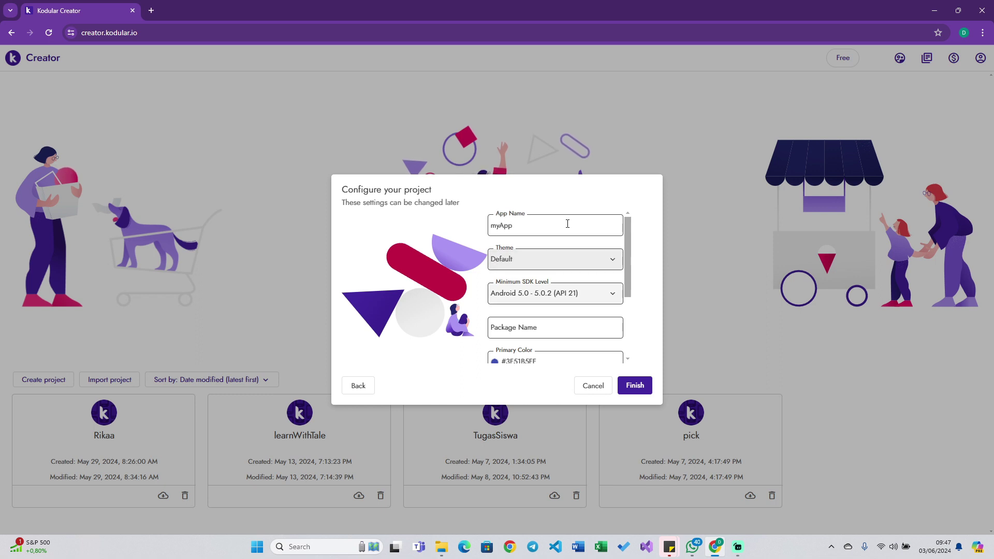
key(Tab)
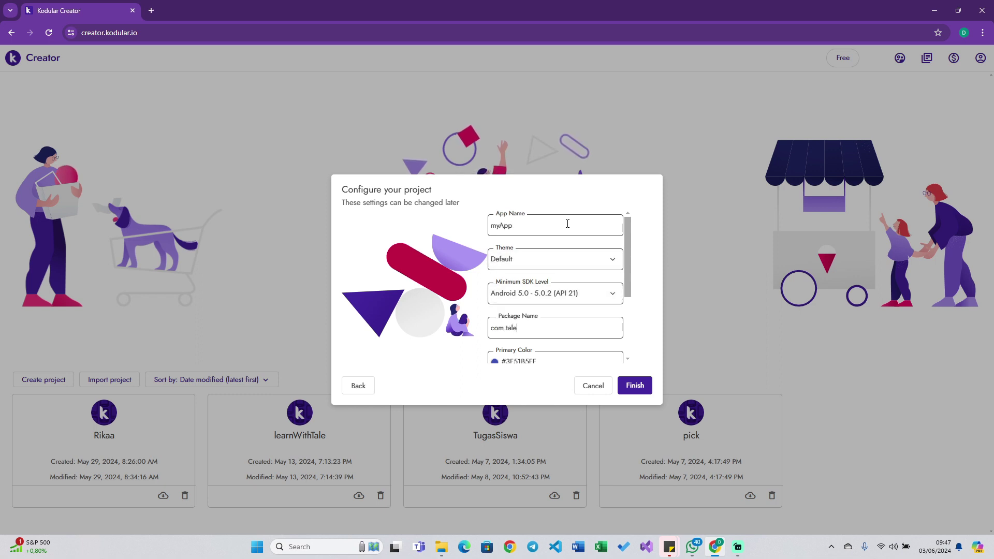
text(ntiva.myApp)
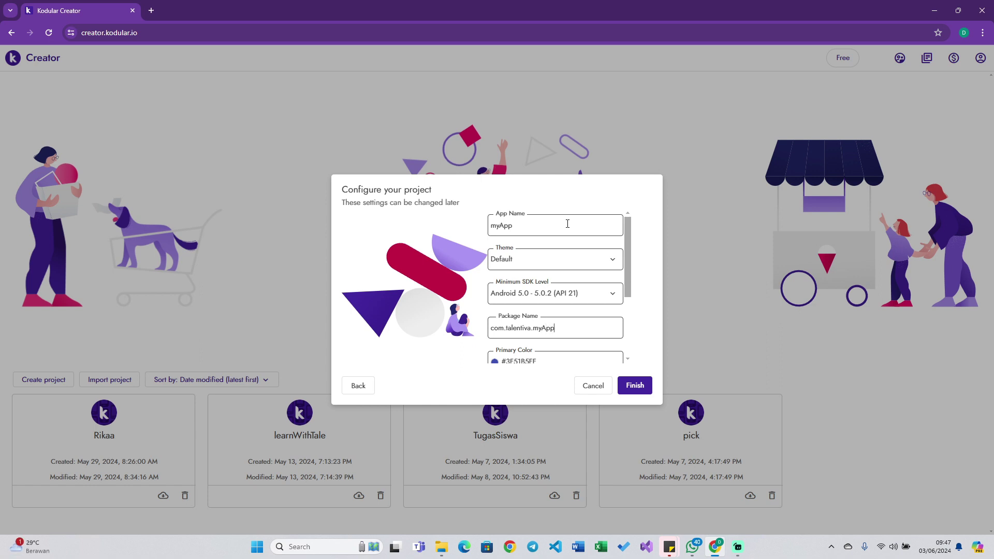
click(635, 385)
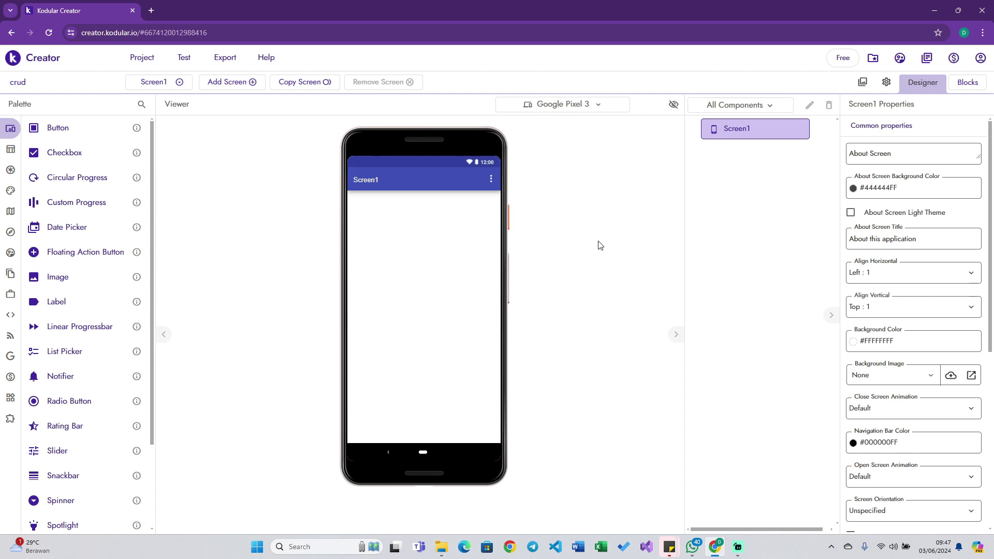
Uncheck Screen1's Title Visible property and dismiss the chat notification popup.
scroll(871, 401, down, 5)
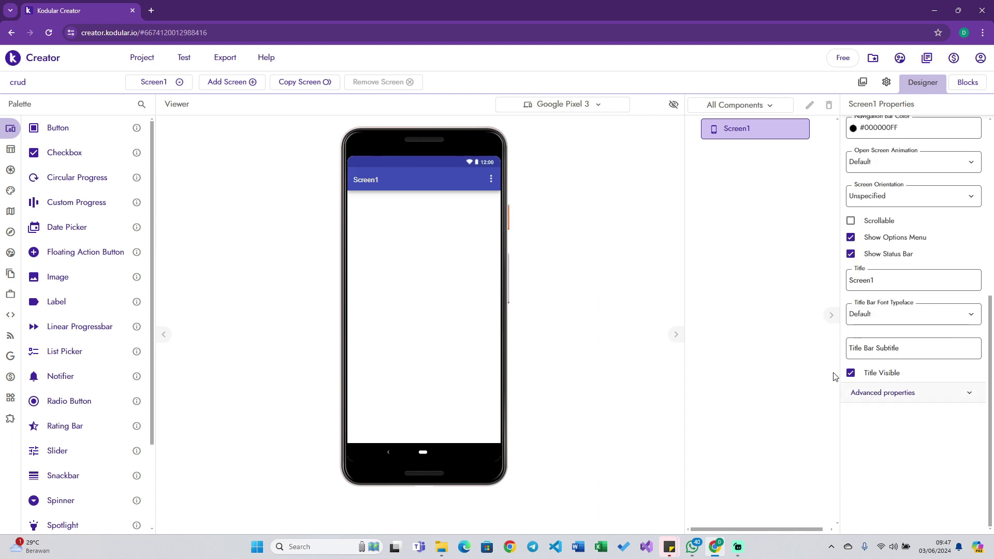
click(851, 373)
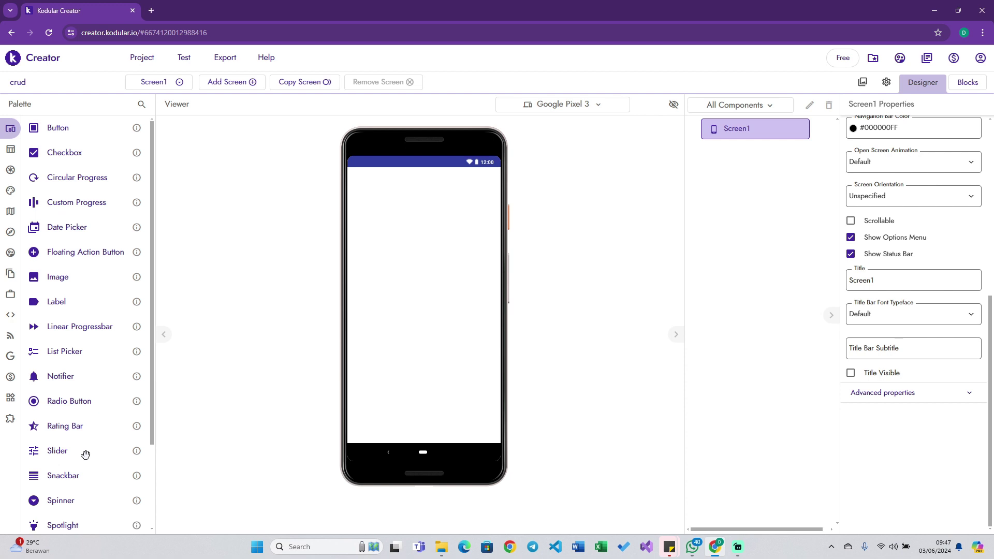
scroll(84, 452, down, 2)
scroll(85, 455, up, 1)
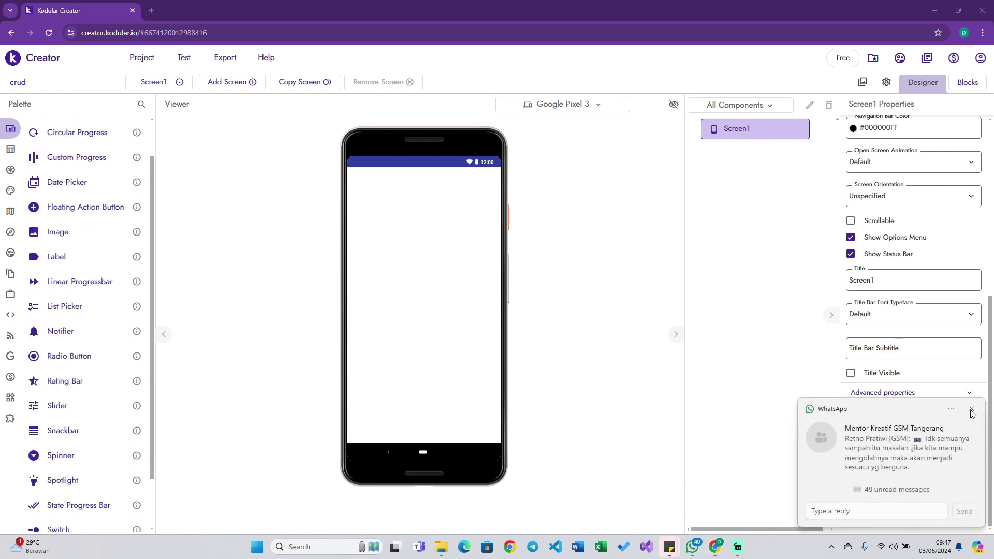
click(971, 409)
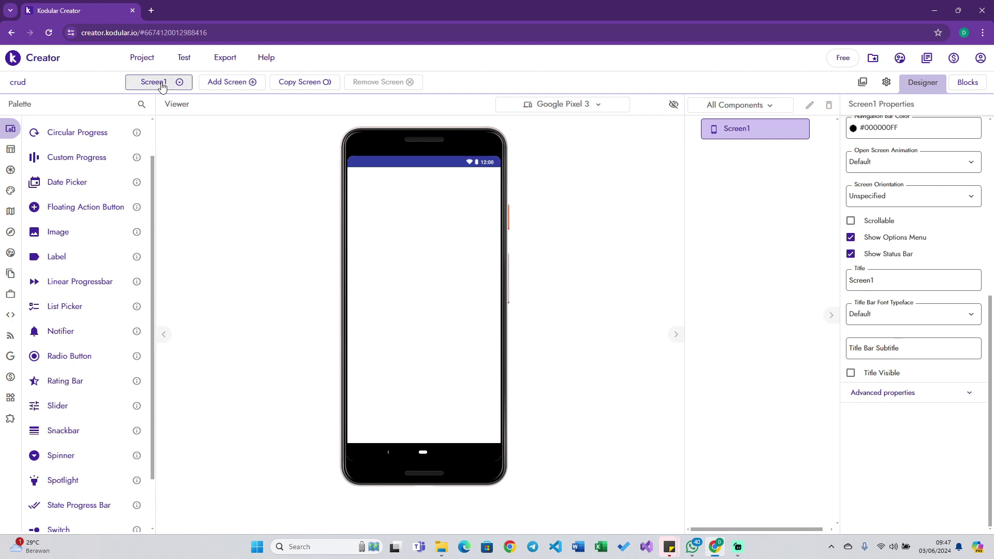
Add a Vertical Arrangement to Screen1 with height and width set to Fill parent.
click(142, 104)
text(vert)
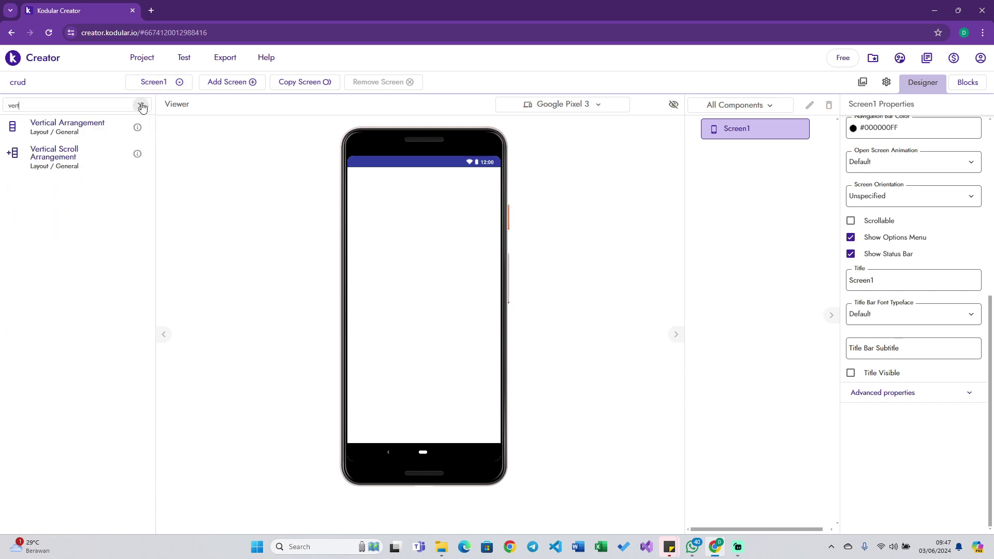
drag(83, 125, 406, 292)
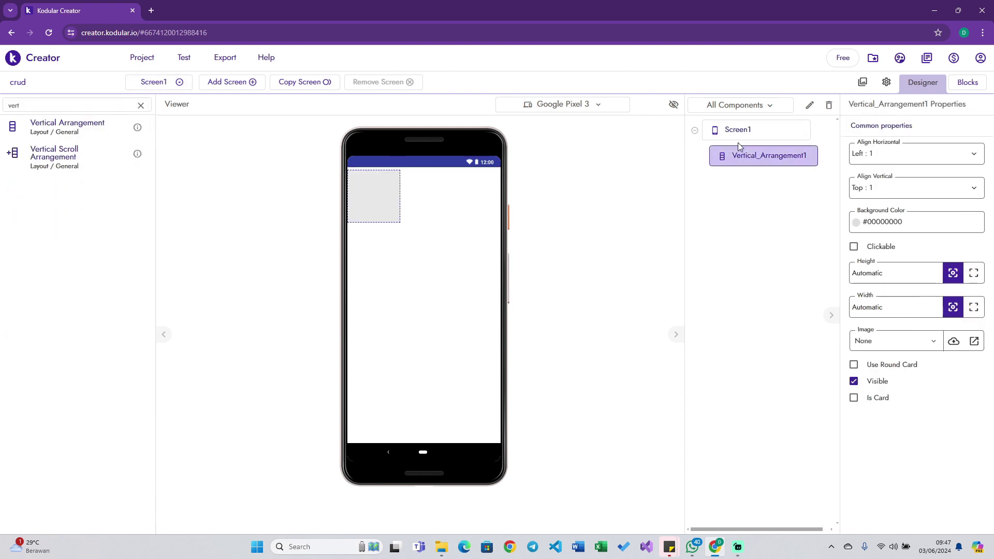
click(974, 273)
click(974, 307)
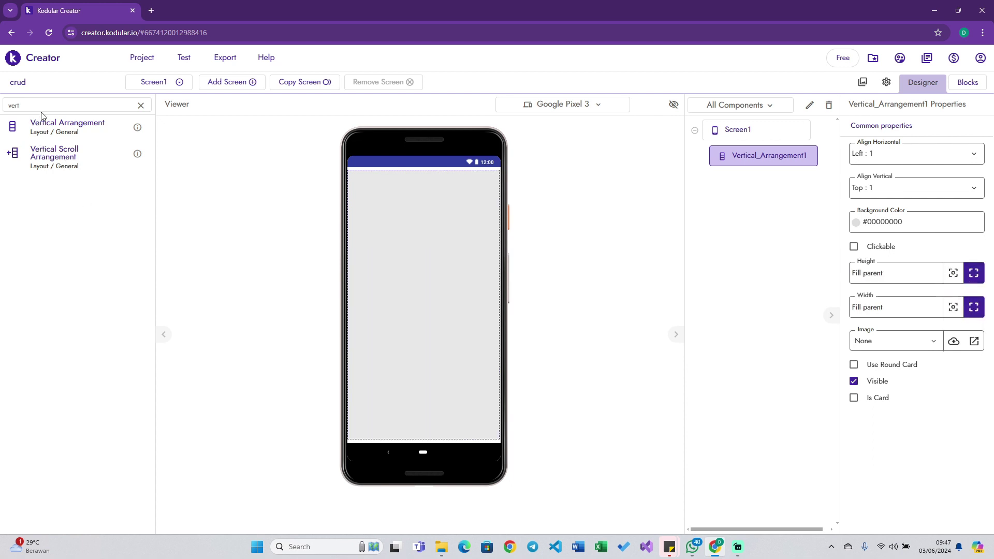
Place a Card View inside the arrangement and centre it horizontally and vertically.
key(ctrl+a)
text(card)
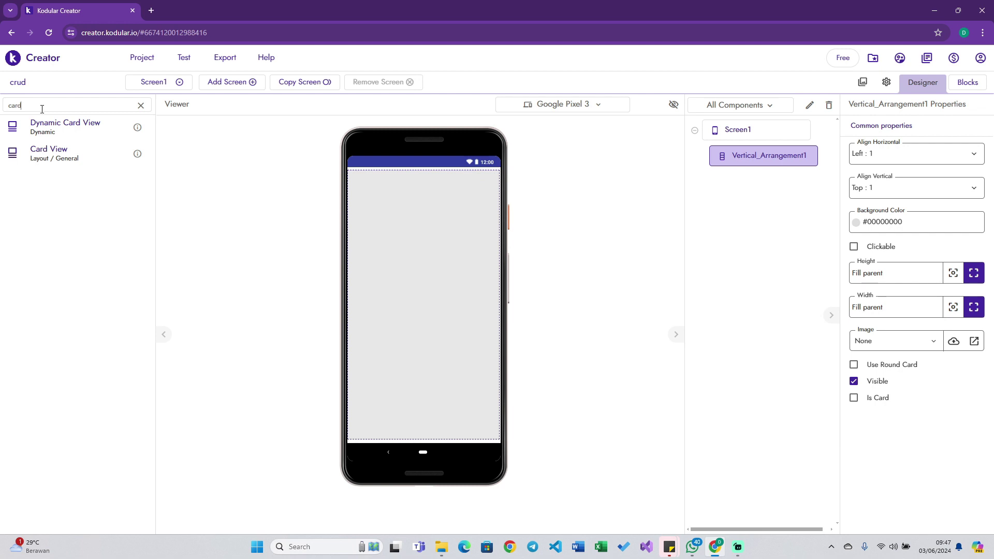
drag(33, 151, 402, 318)
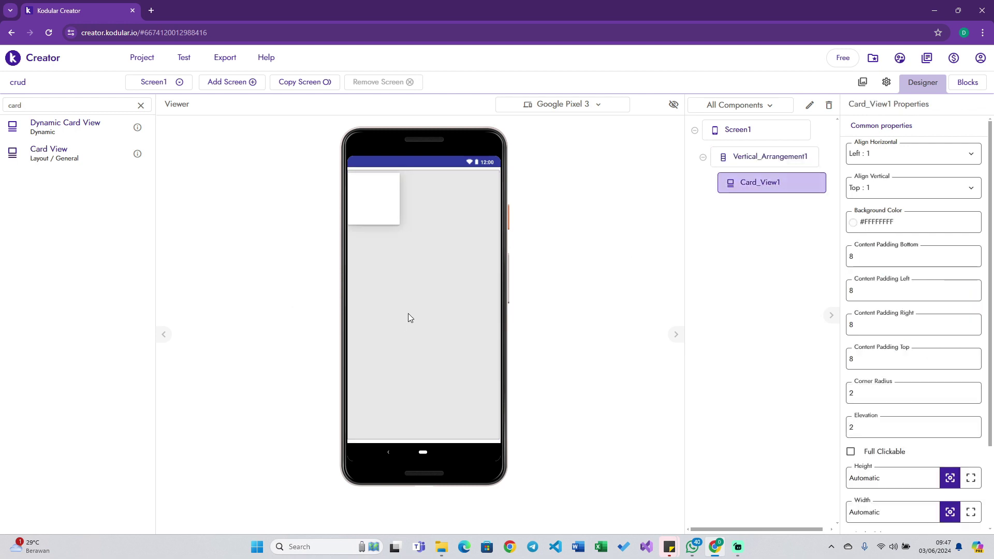
click(408, 317)
click(922, 154)
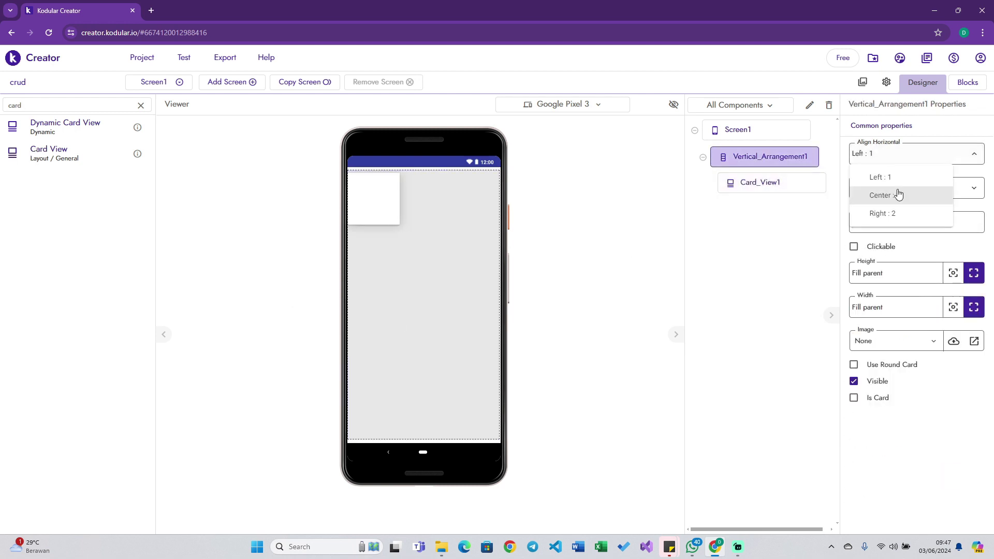
click(910, 195)
click(910, 196)
click(906, 227)
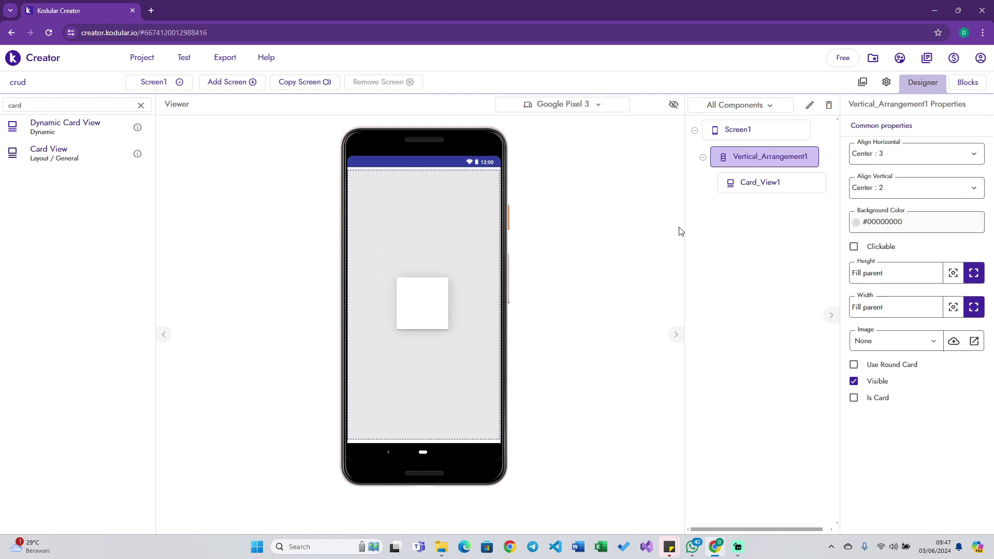
click(757, 191)
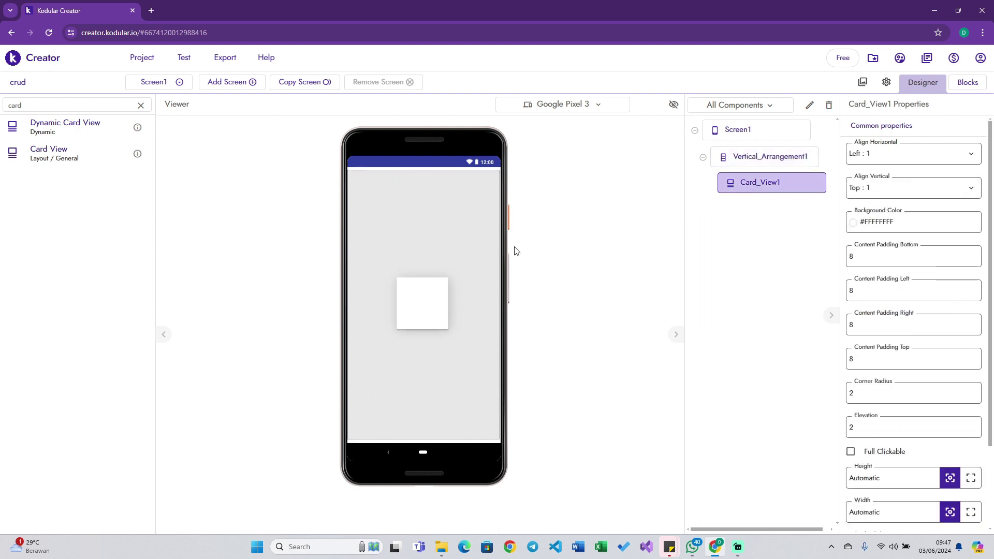
Set Card_View1's width to 90 percent and its corner radius to 20.
scroll(900, 471, down, 2)
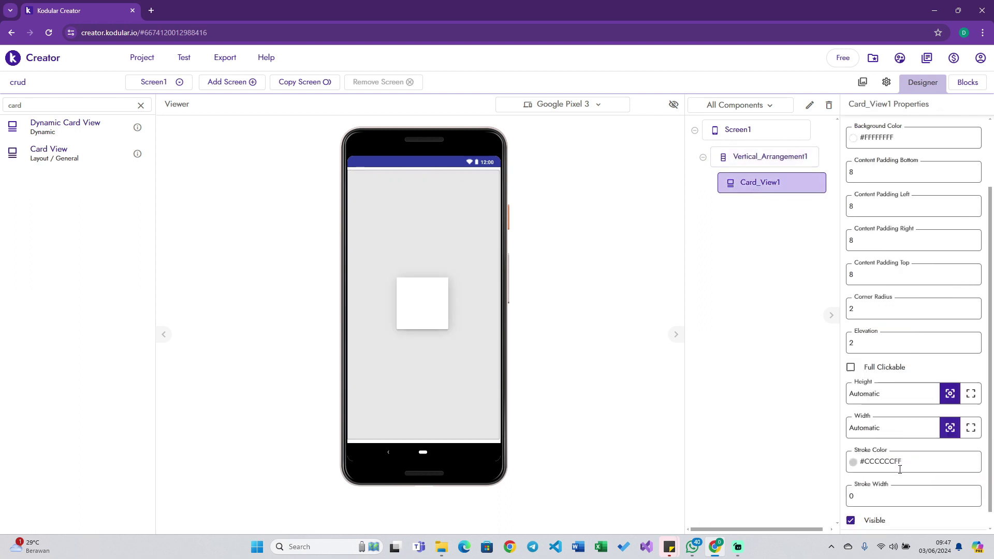
double_click(895, 424)
text(90)
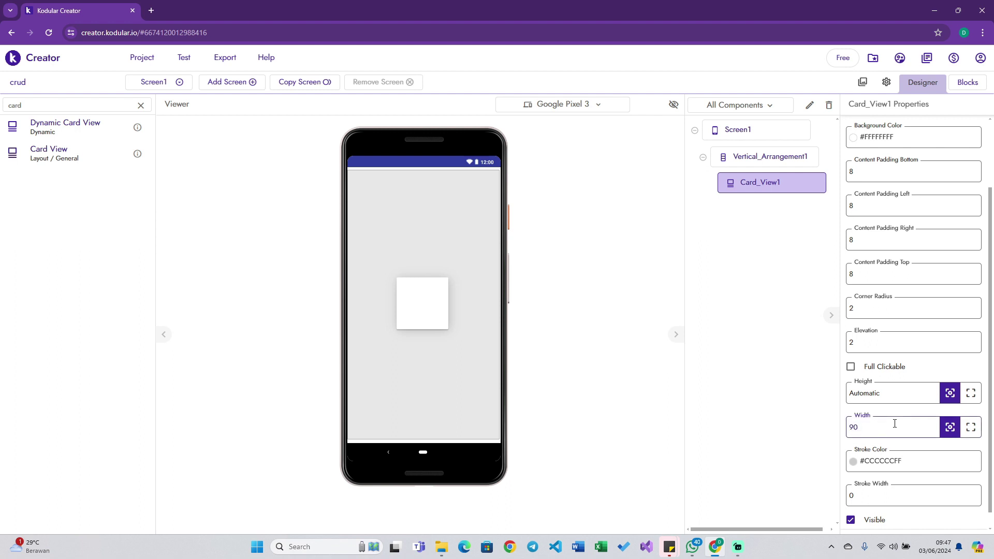
key(Return)
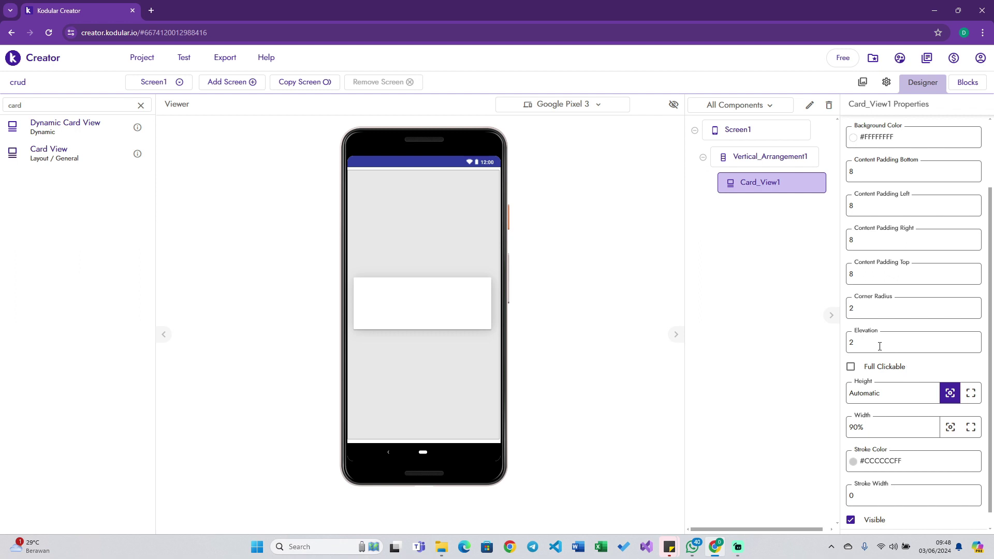
click(865, 308)
key(Return)
double_click(63, 106)
Add three Text Boxes to the card, moving Text_Box3 above Text_Box2.
text(text)
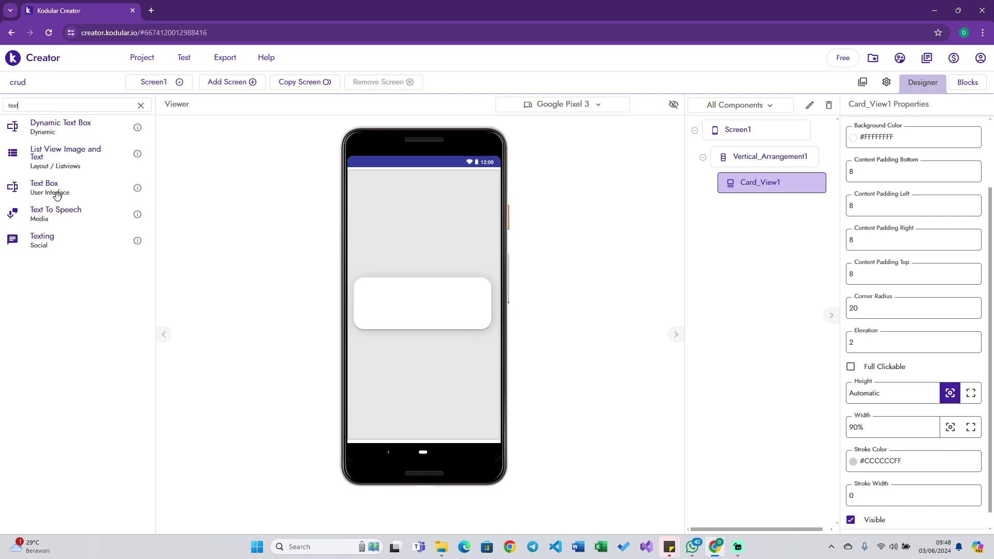
drag(54, 189, 355, 294)
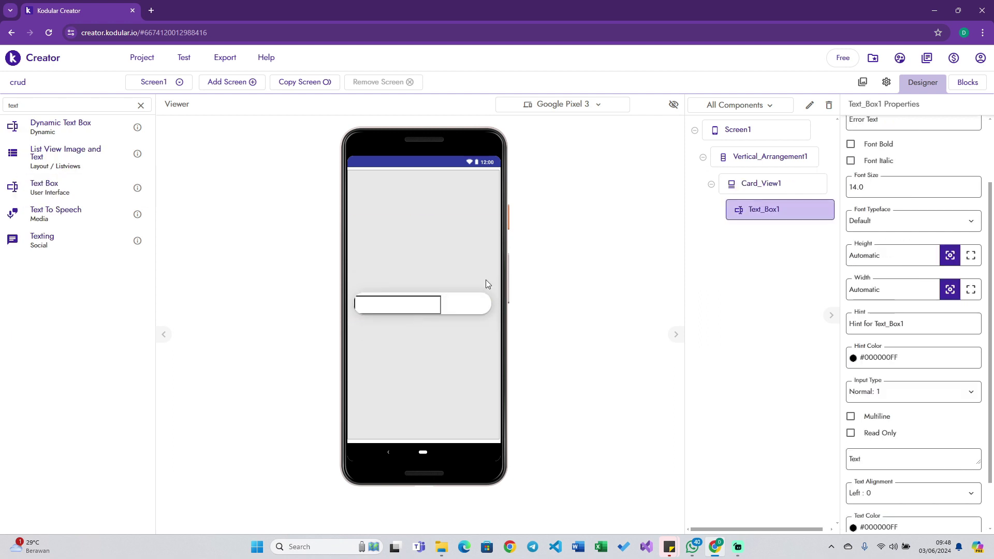
drag(59, 195, 442, 311)
mouse_move(55, 192)
mouse_down()
mouse_move(469, 320)
mouse_move(453, 316)
mouse_up()
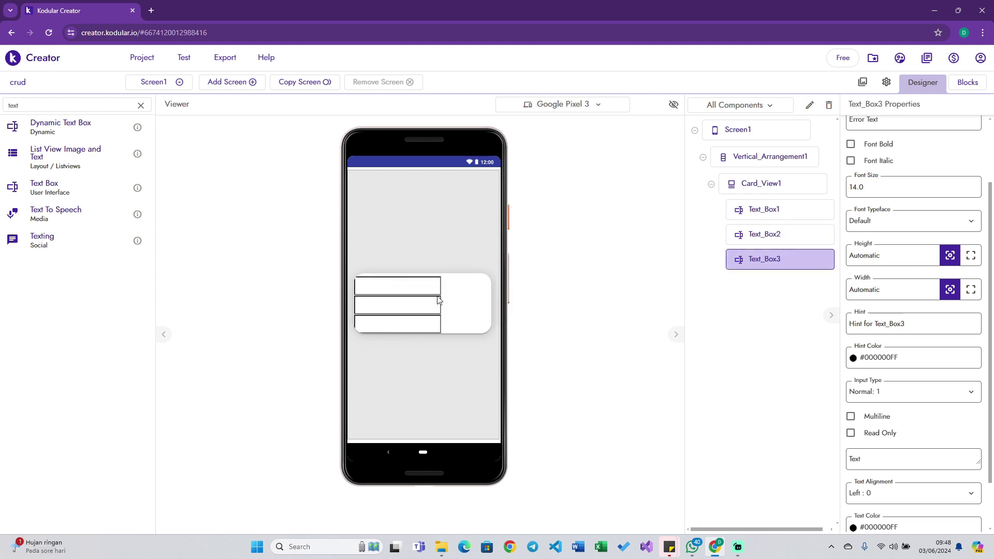
click(412, 304)
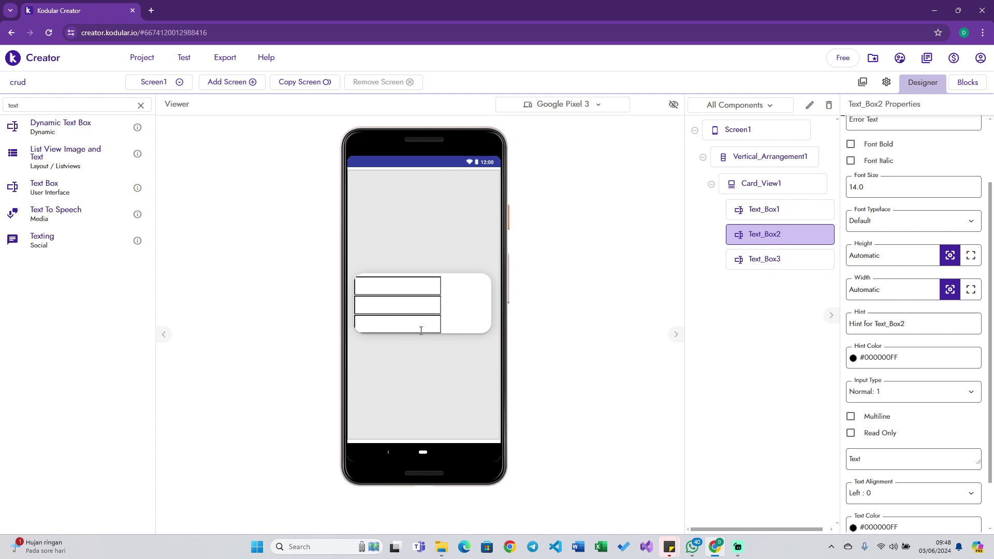
drag(421, 324, 417, 294)
Add a Button to the card below the text boxes.
double_click(72, 106)
text(butt)
drag(53, 122, 436, 329)
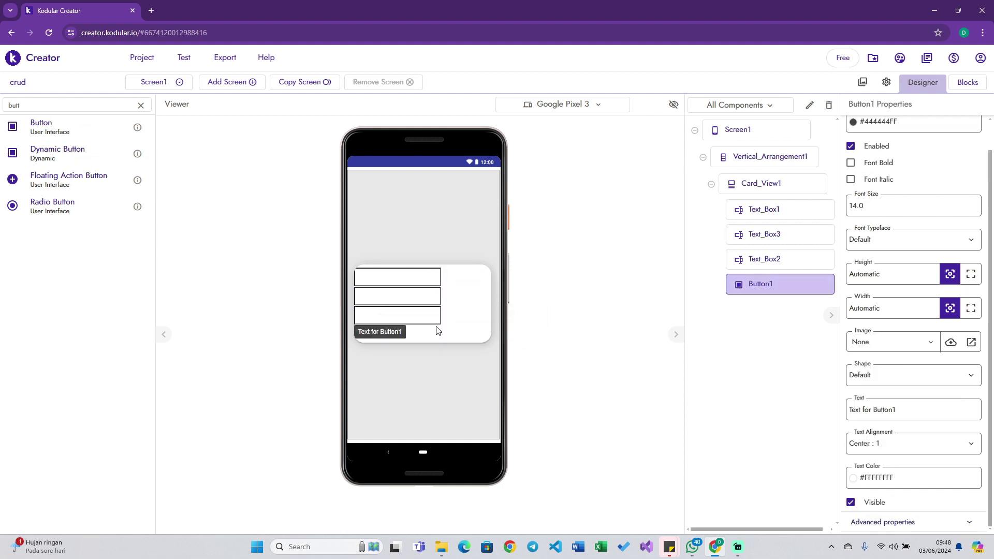
Centre Card_View1's contents horizontally and vertically.
click(477, 299)
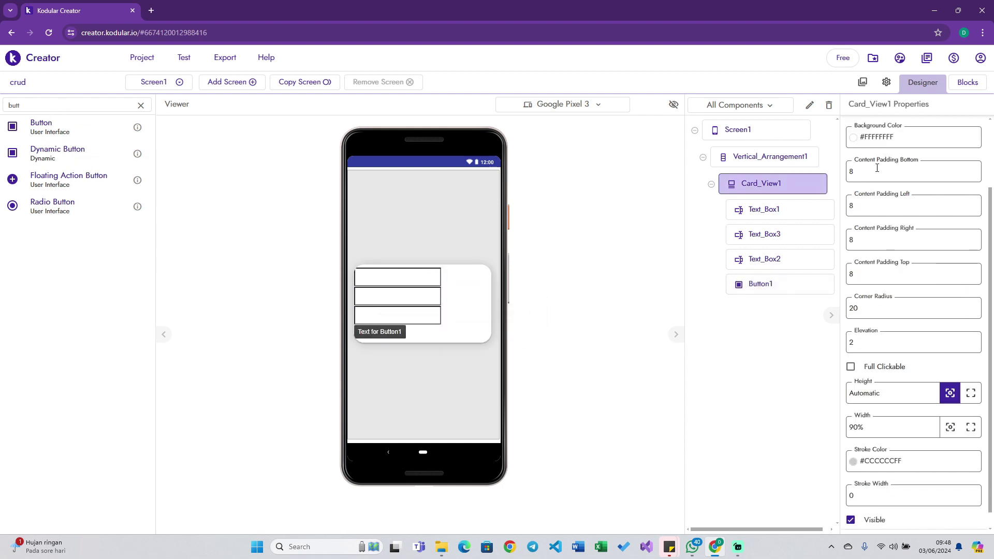
scroll(897, 238, up, 2)
click(888, 154)
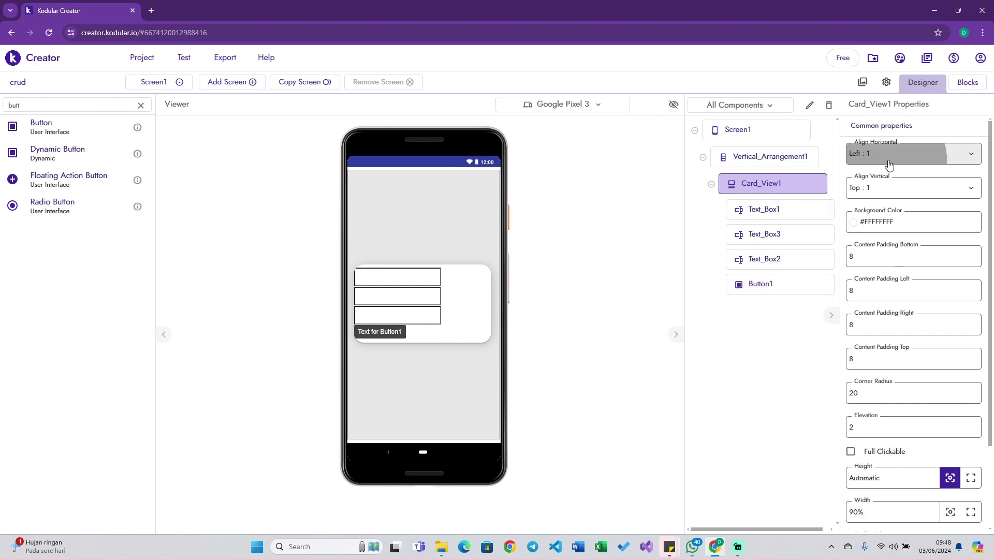
click(891, 200)
click(918, 188)
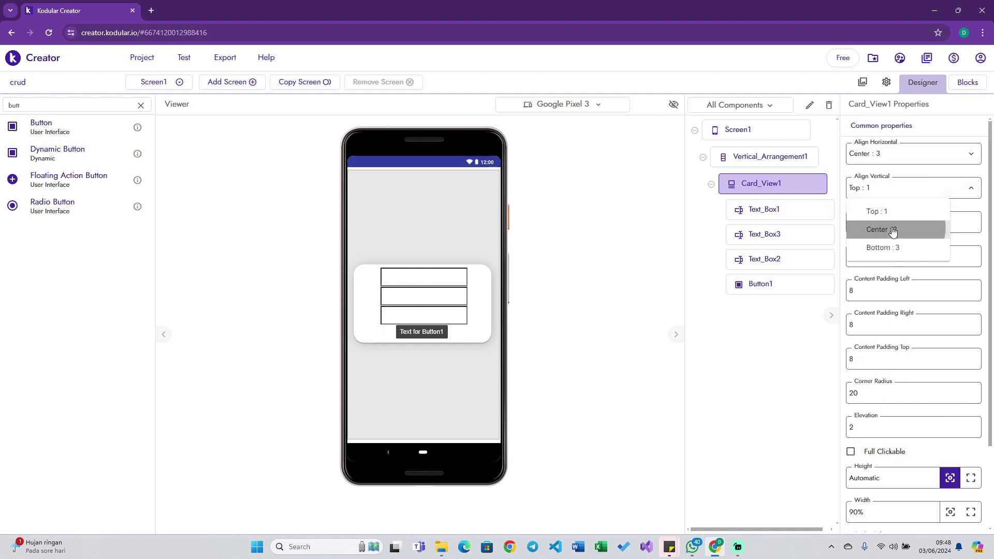
click(891, 230)
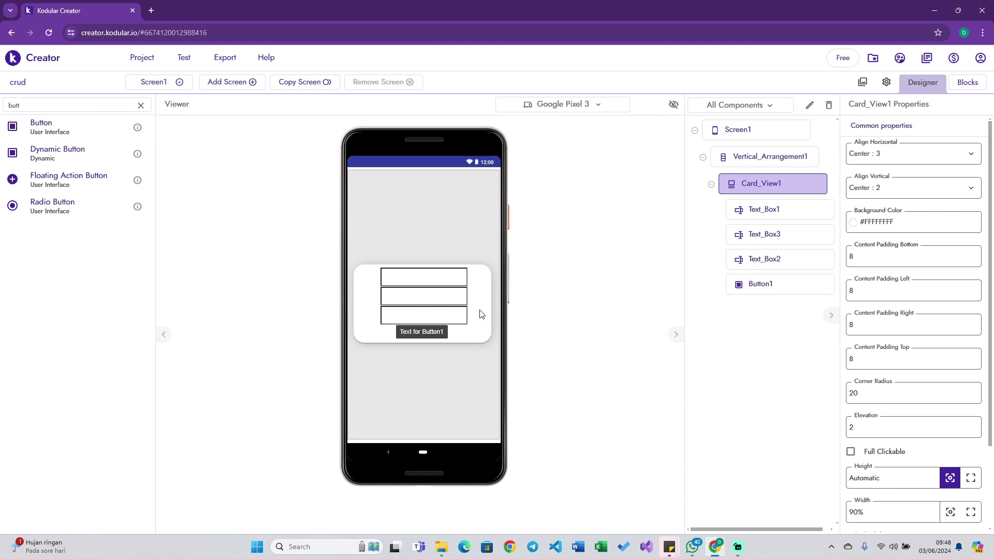
Set Text_Box1, Text_Box3 and Text_Box2 widths to Fill parent.
click(417, 277)
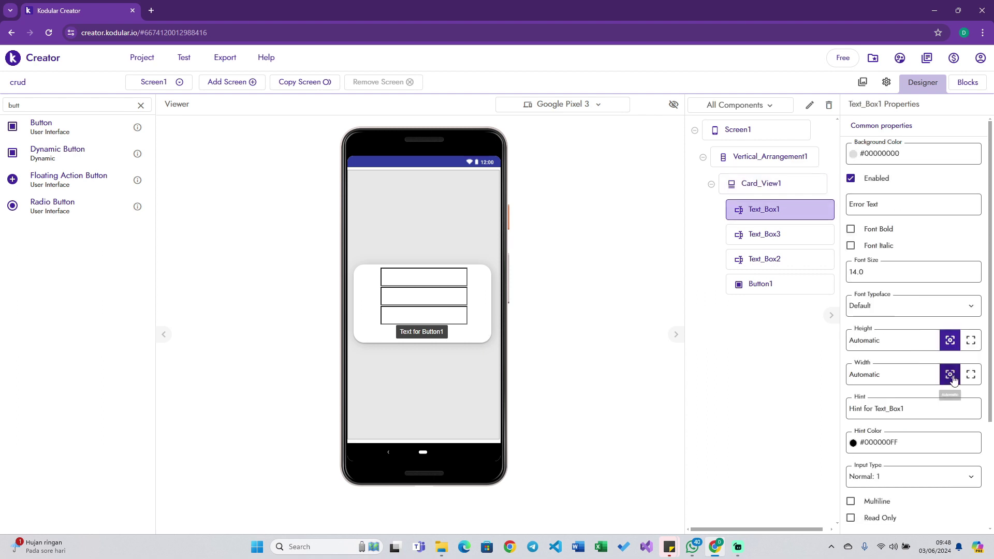
click(971, 374)
click(452, 295)
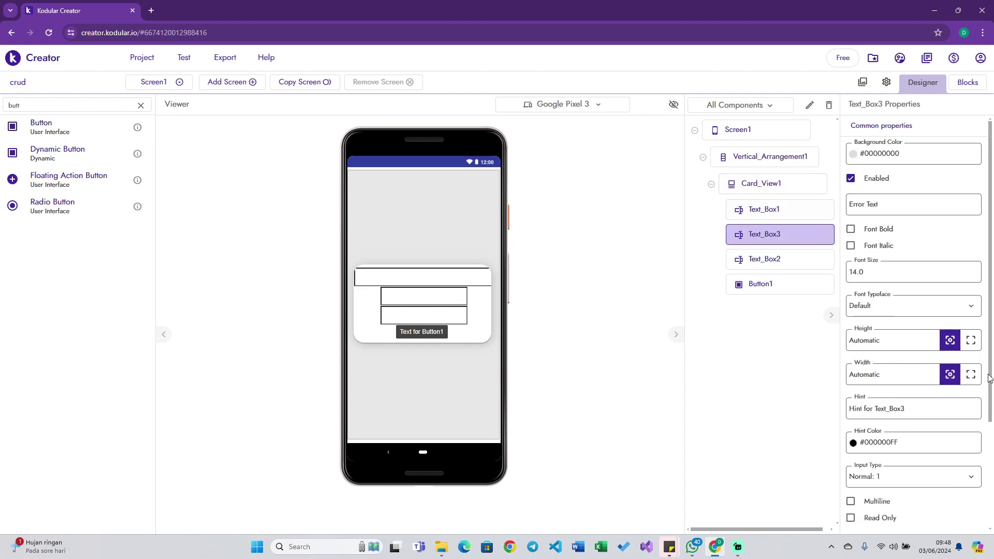
click(971, 374)
click(435, 315)
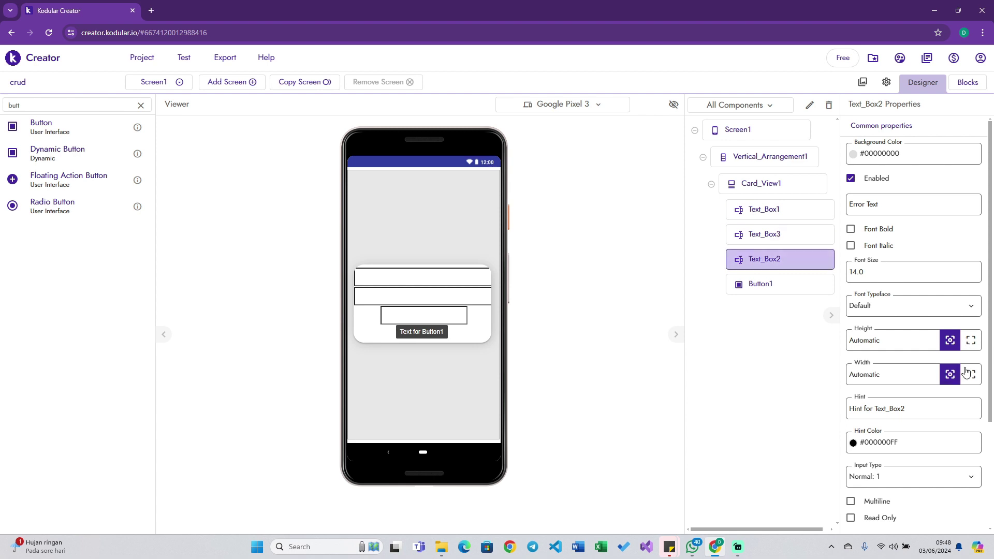
click(971, 374)
key(ctrl+a)
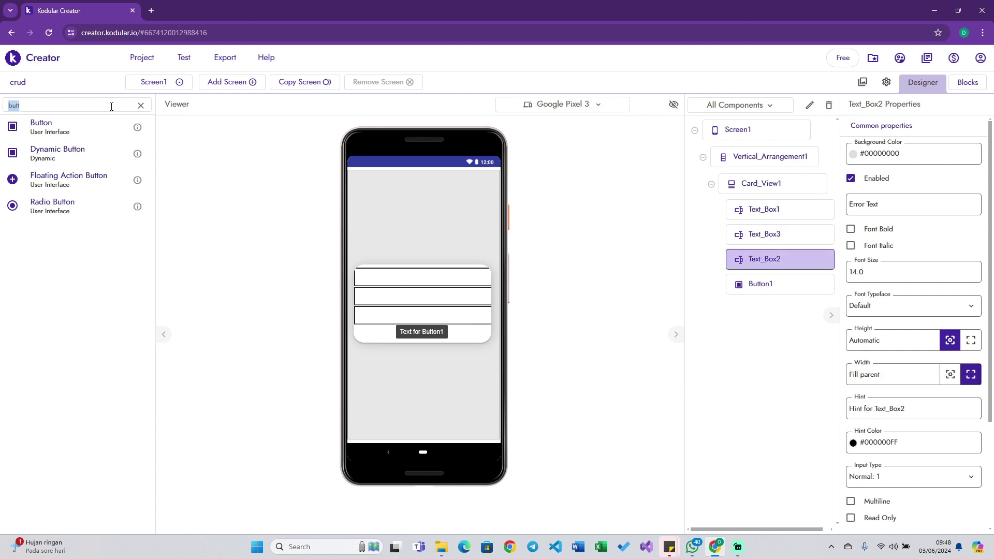
text(space)
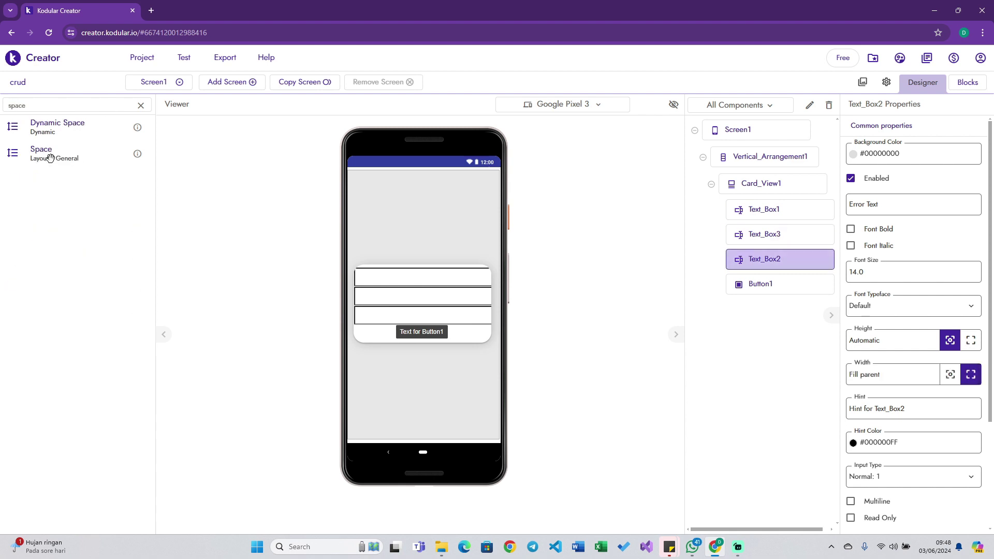
Add Space components after Text_Box1, Text_Box3 and Text_Box2 in the card.
drag(50, 157, 394, 286)
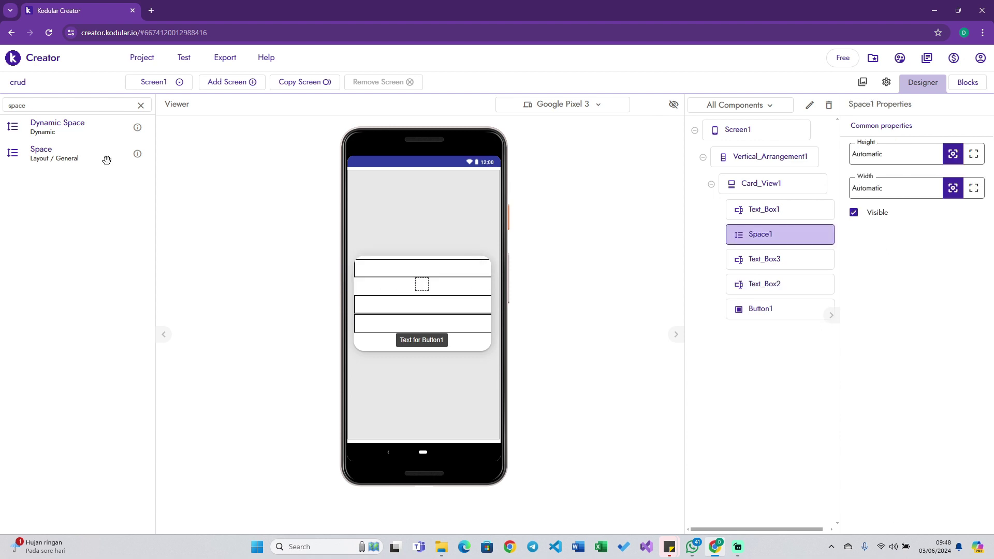
drag(107, 160, 429, 315)
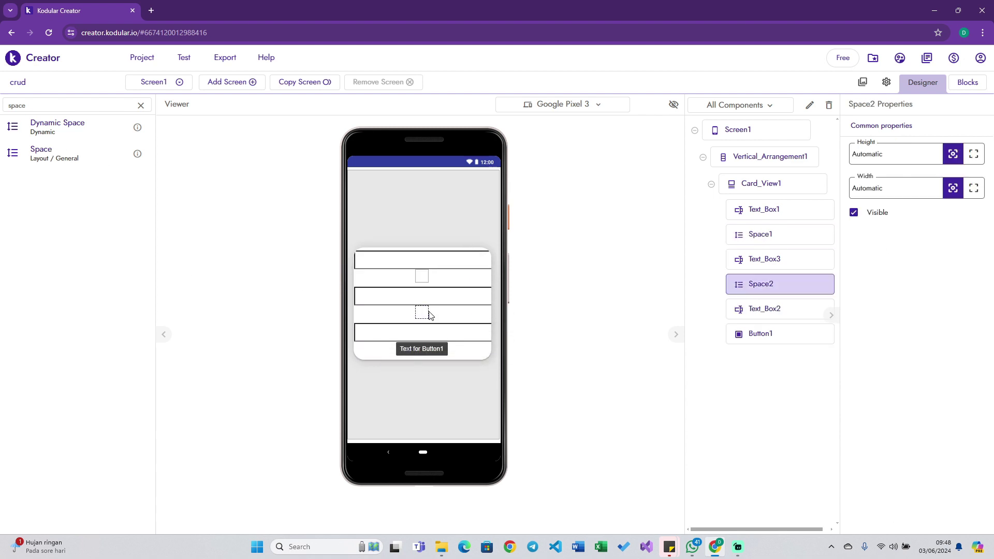
drag(78, 155, 460, 341)
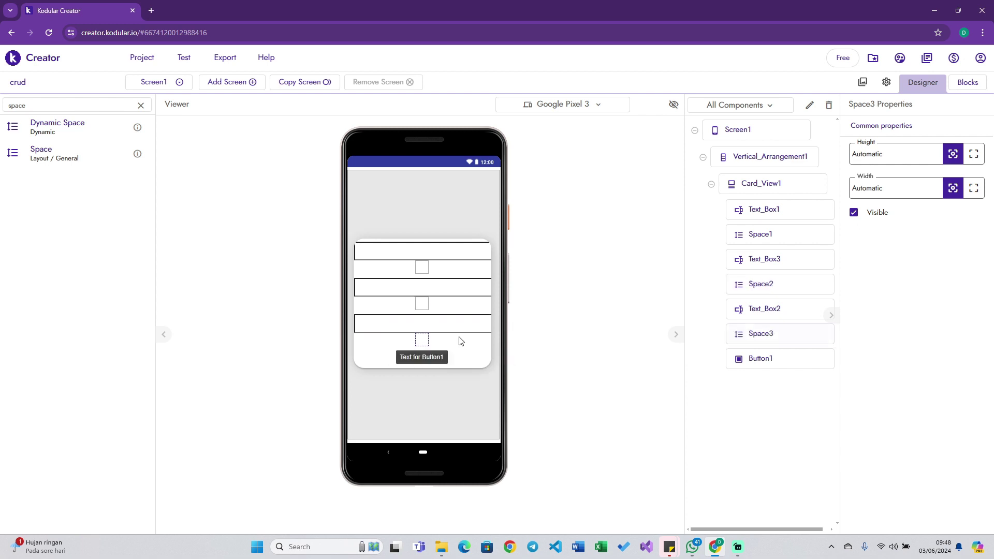
Set the height of Space3, Space2 and Space1 to 3%.
click(912, 162)
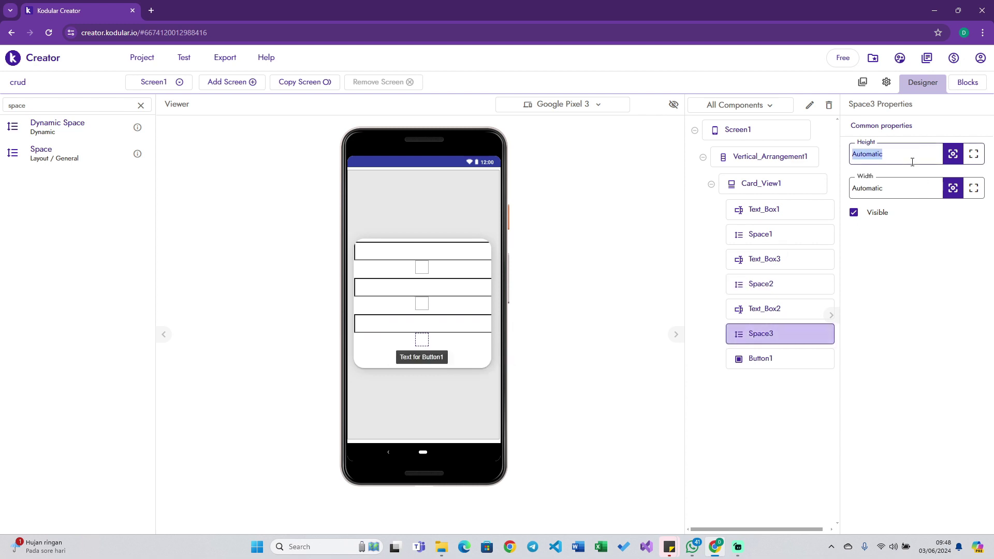
text(3)
key(Return)
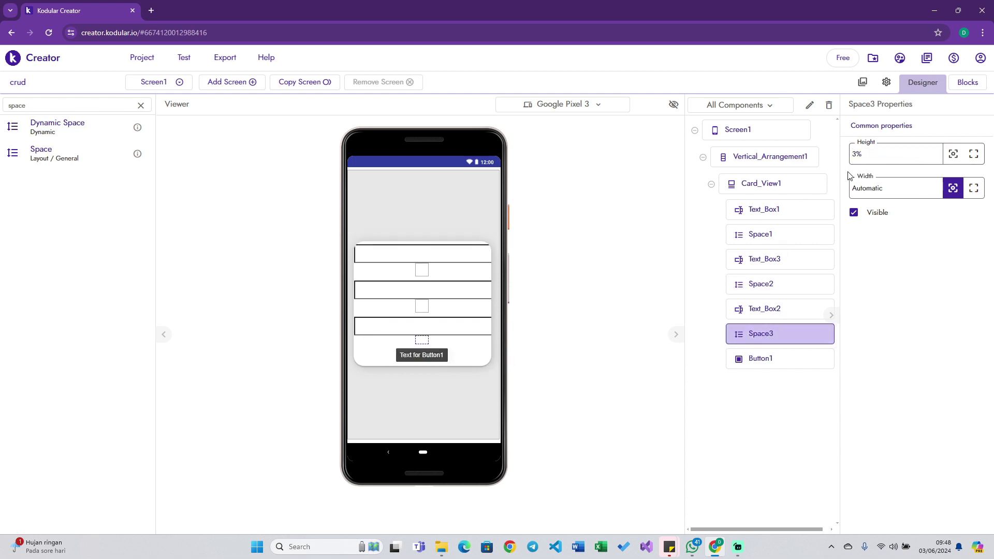
click(423, 309)
click(905, 155)
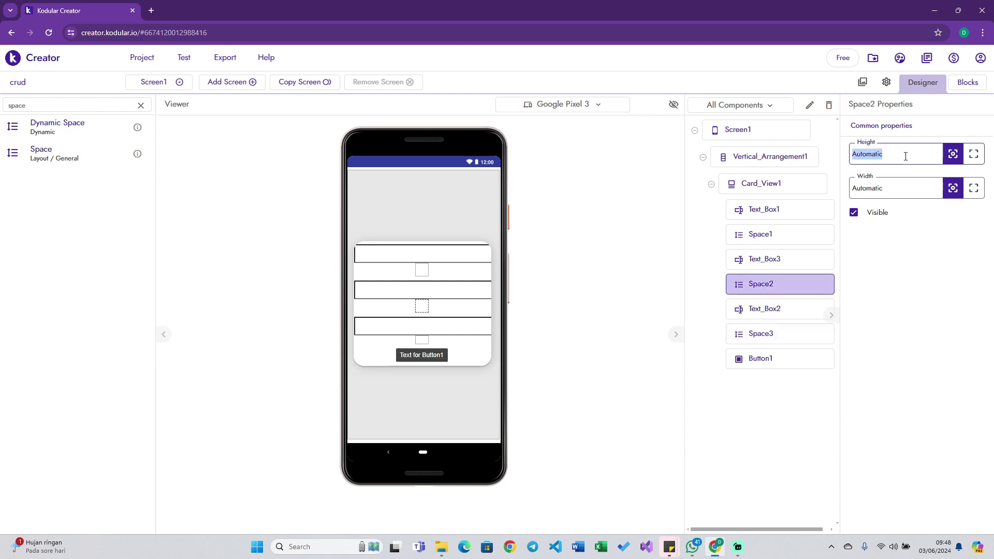
text(3)
key(Return)
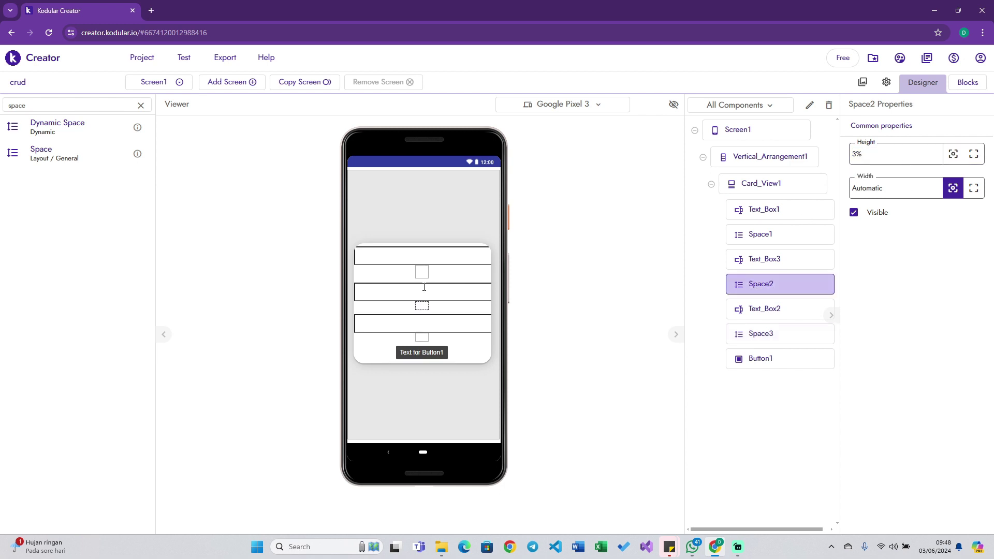
click(422, 272)
click(910, 158)
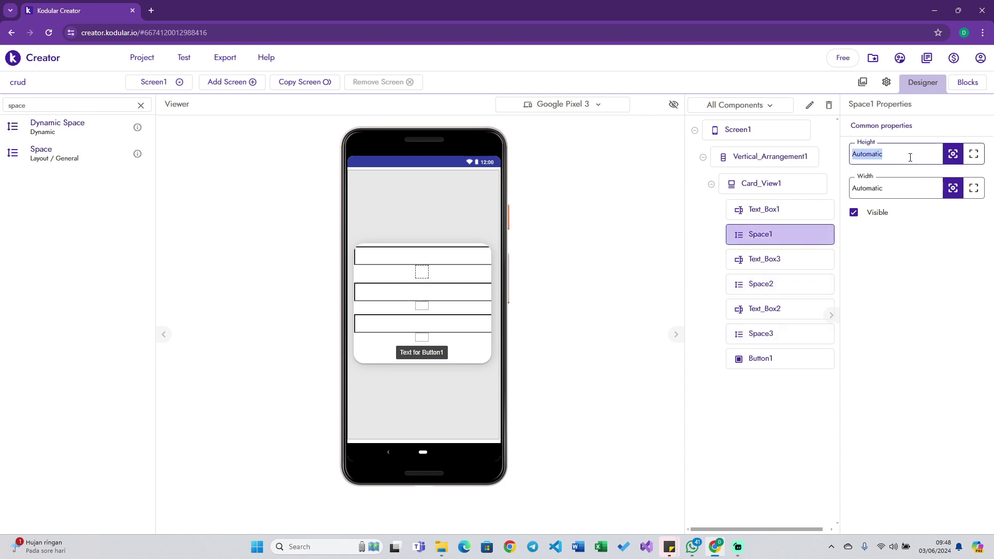
text(3%)
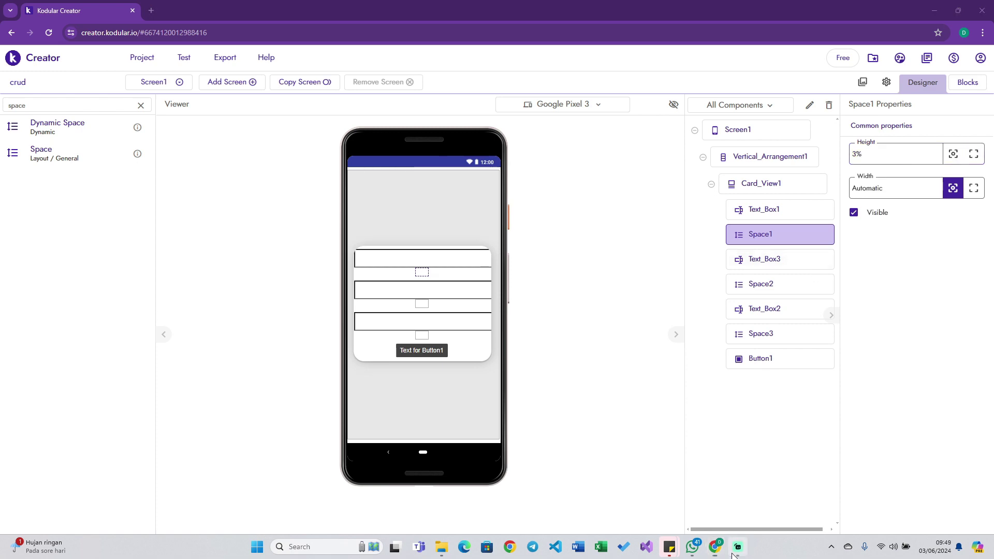
click(734, 552)
click(734, 552)
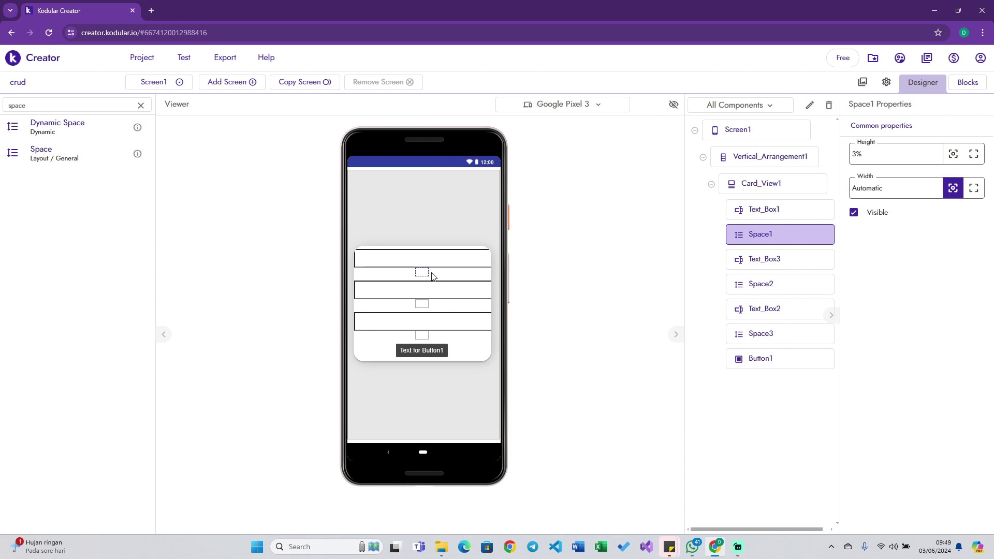
Set Button1's width to 85%.
click(423, 258)
click(416, 352)
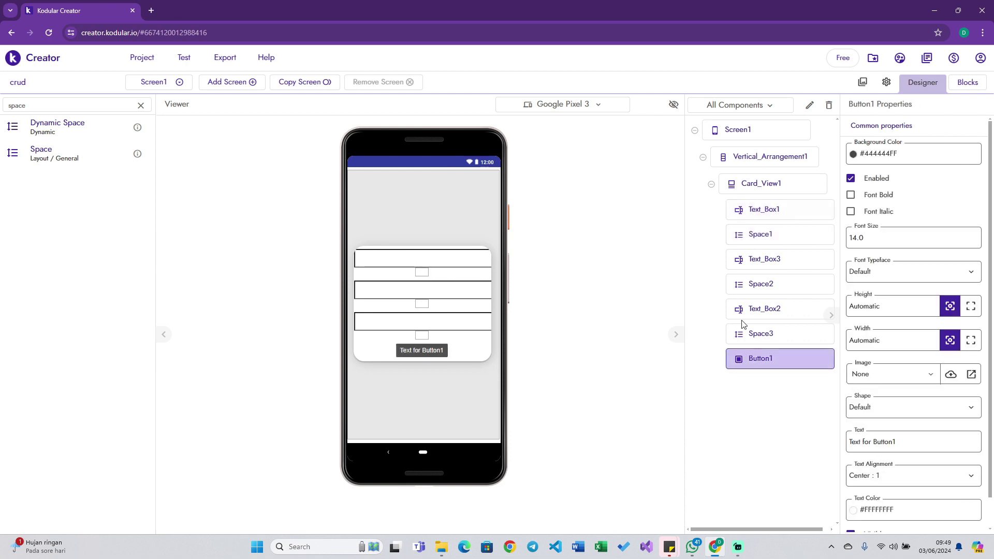
double_click(889, 339)
text(90)
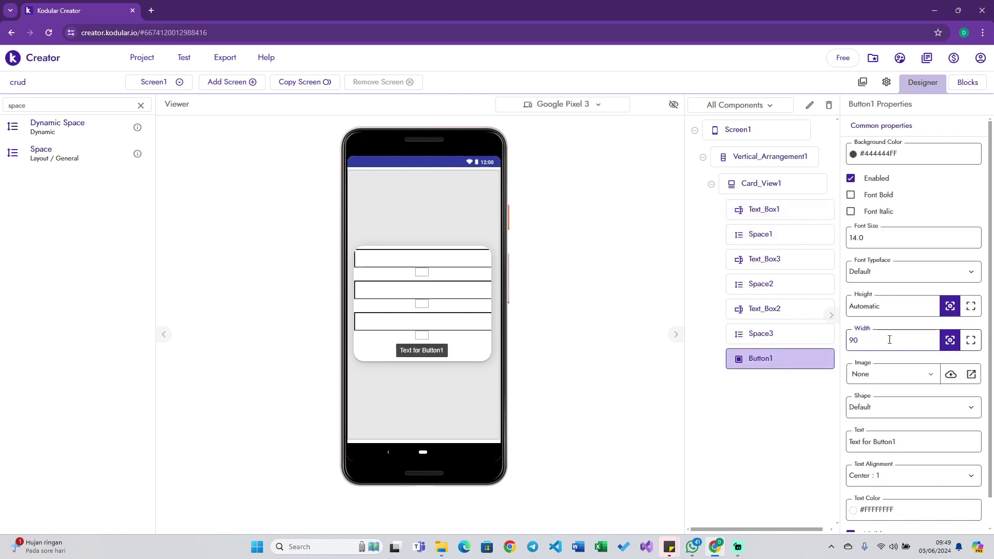
text(%)
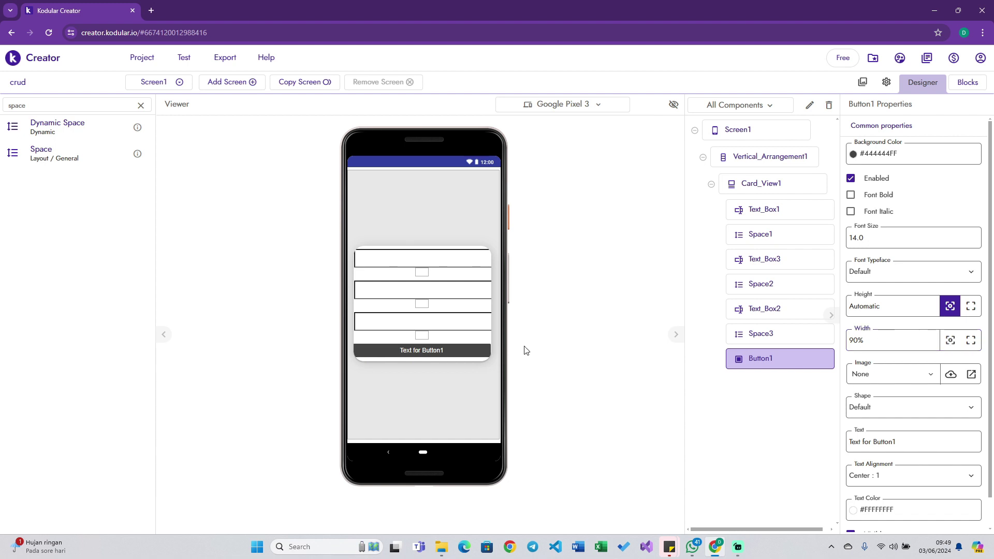
key(ctrl+a)
text(85%)
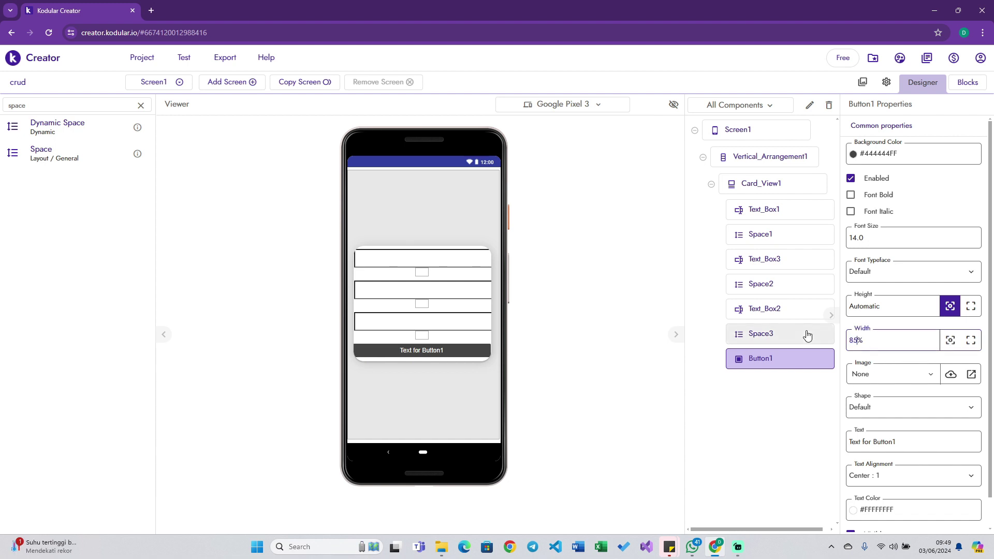
key(Return)
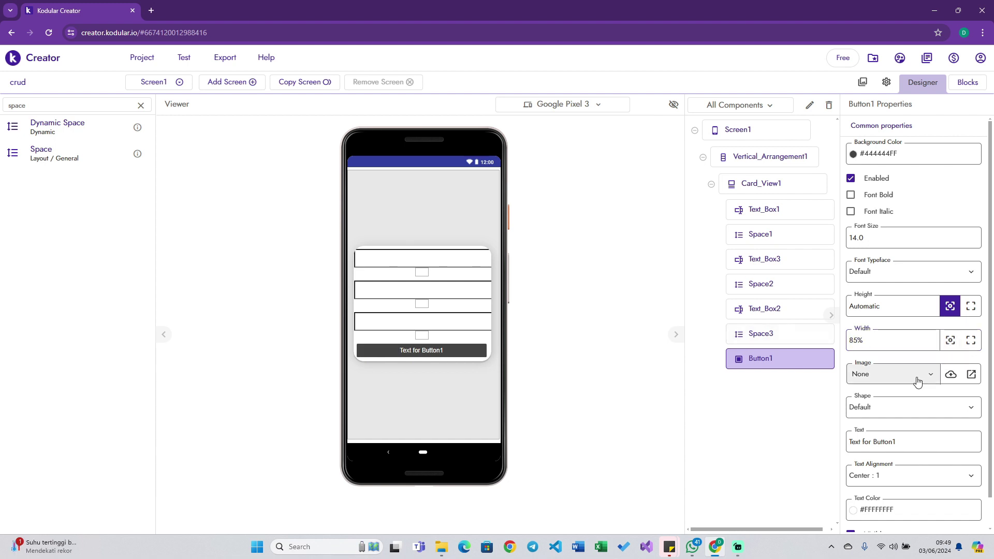
Give Button1 a Rounded shape and a red #F44336FF background.
click(930, 412)
click(888, 449)
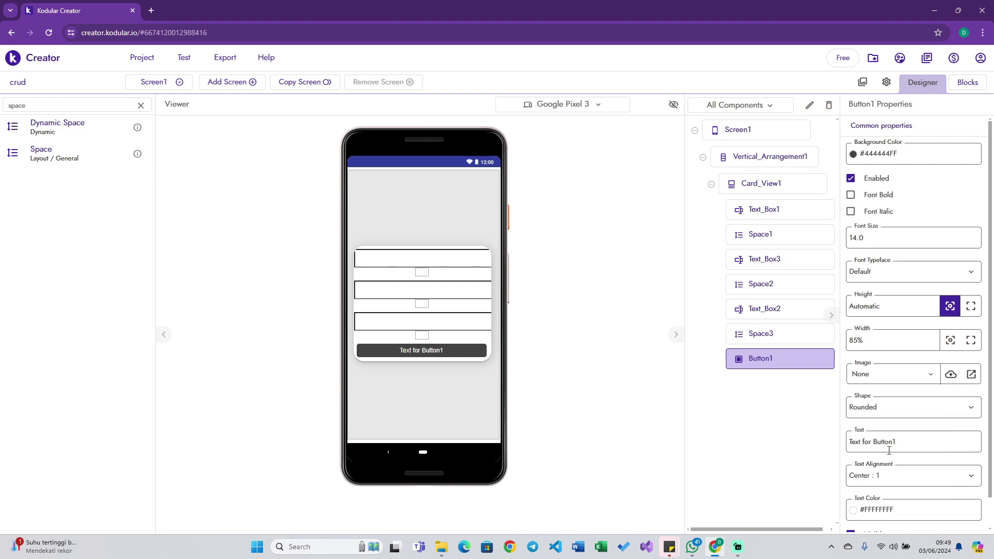
click(880, 161)
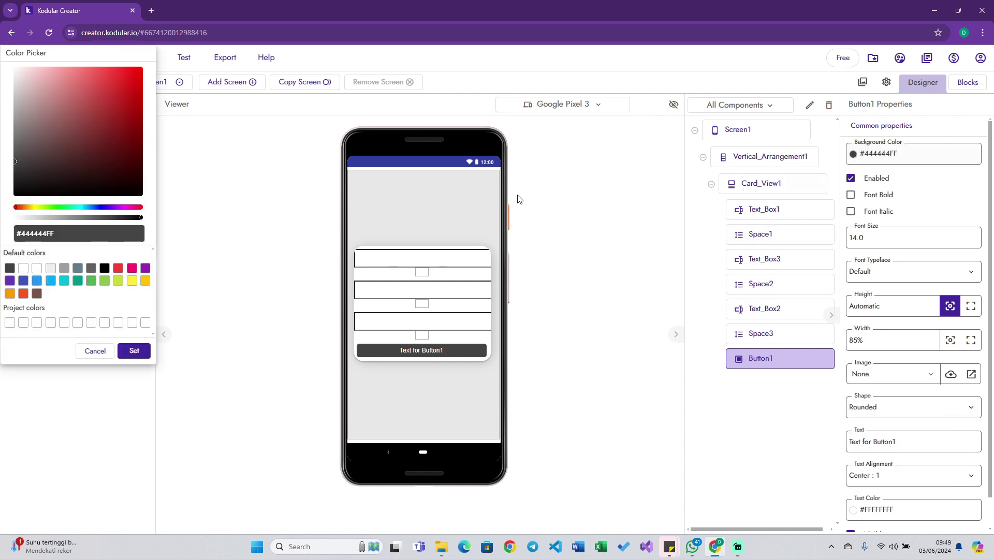
click(115, 270)
click(134, 351)
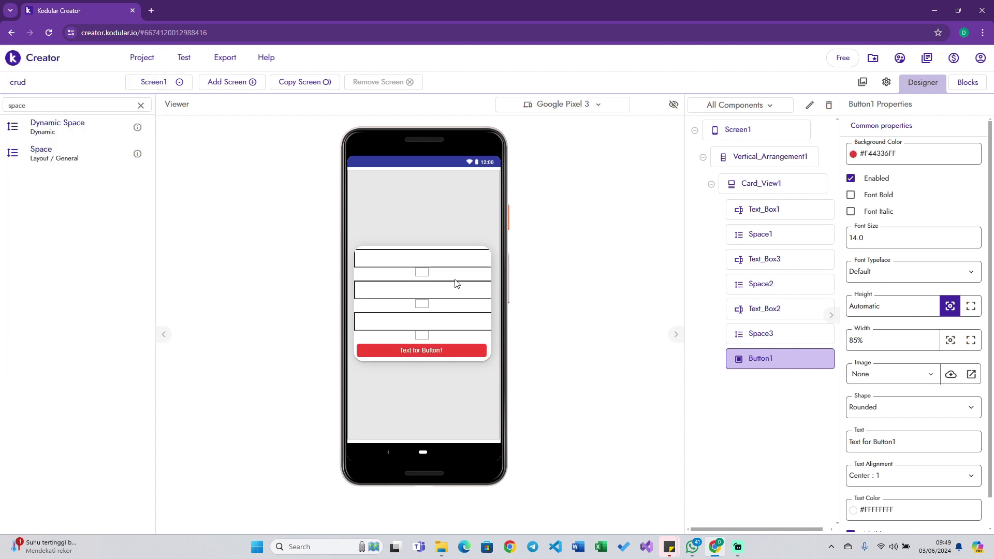
click(435, 258)
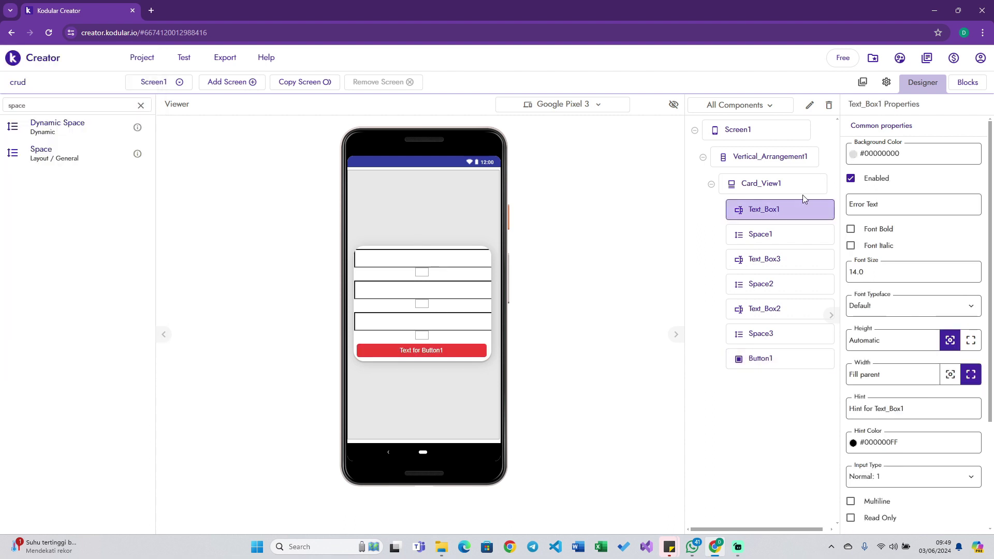
Rename Text_Box1 to data1 and Text_Box3 to data2.
click(810, 105)
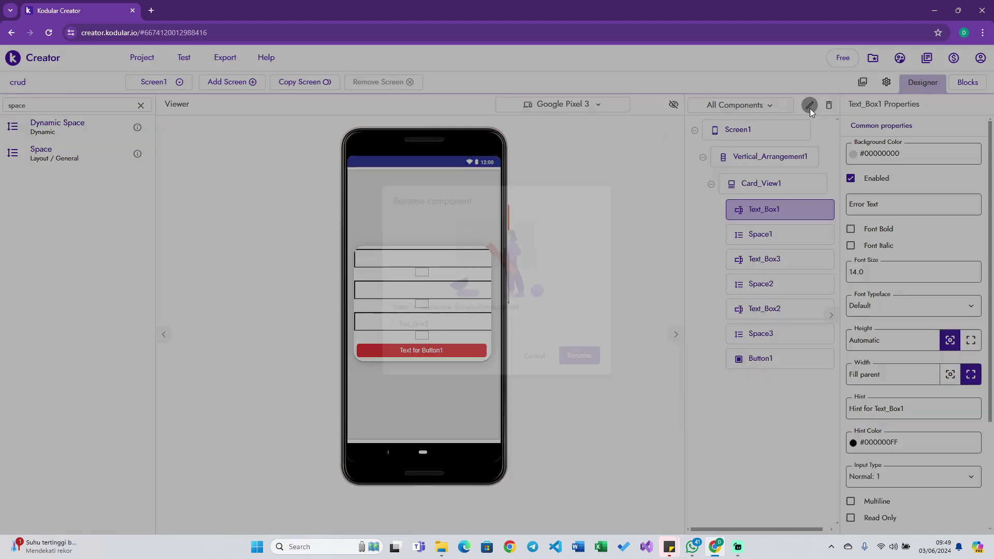
text(DATA)
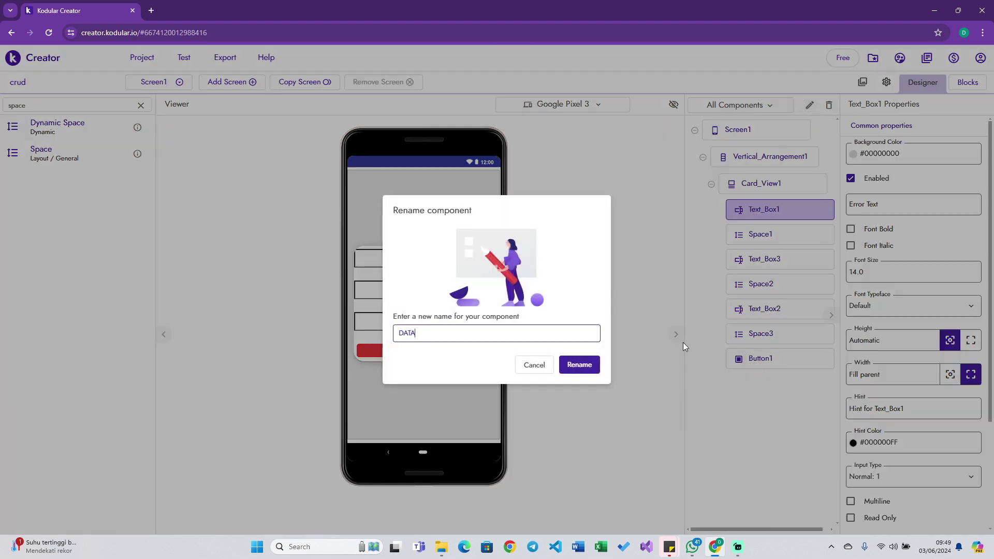
key(Return)
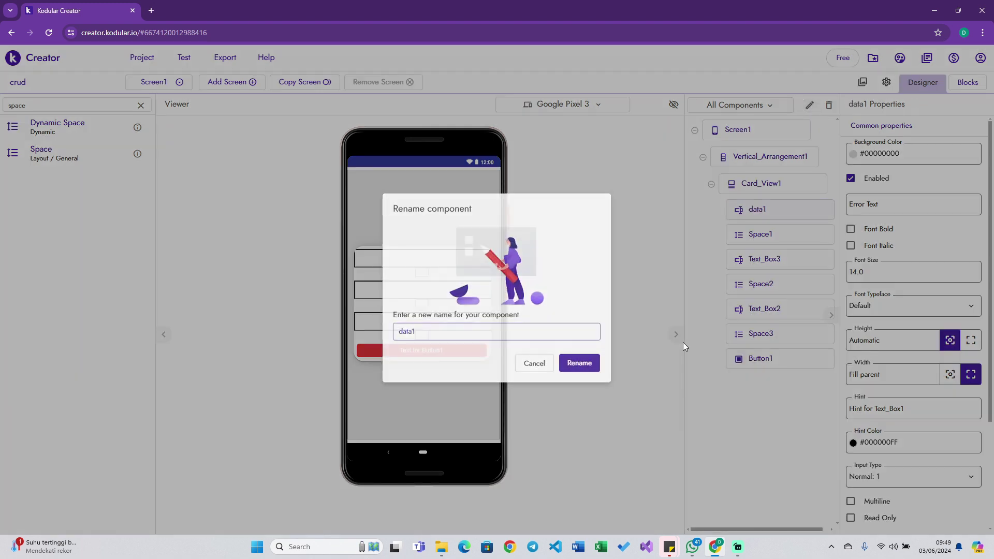
click(770, 261)
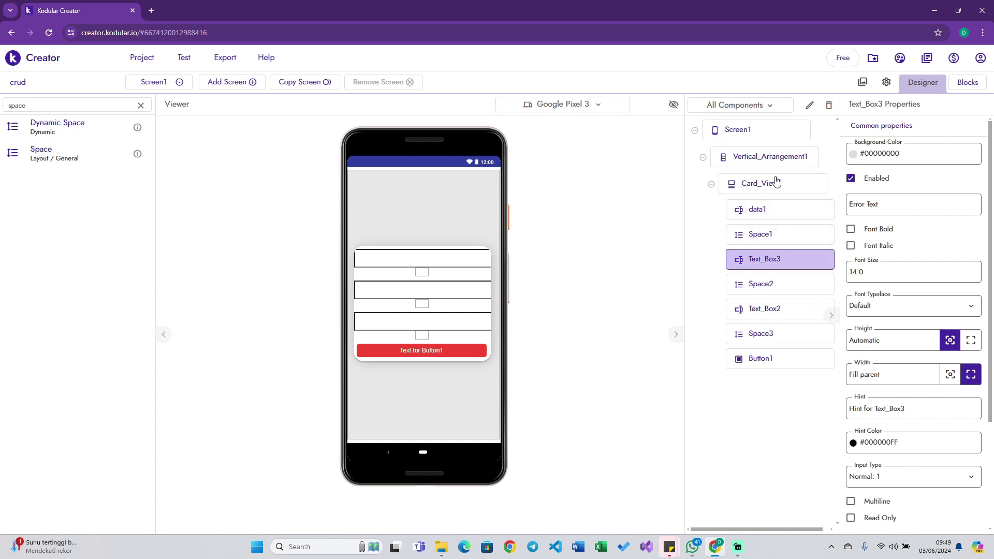
click(811, 106)
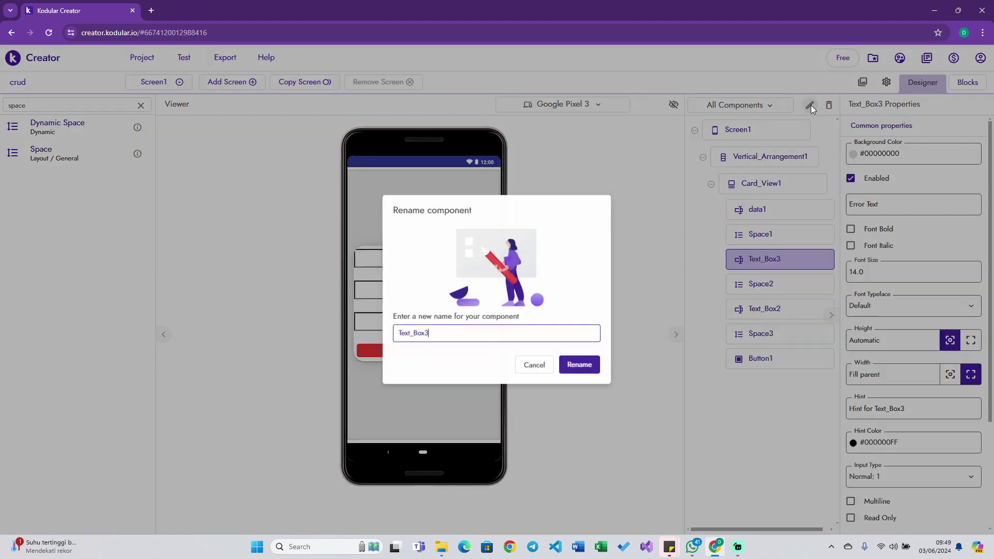
text(data)
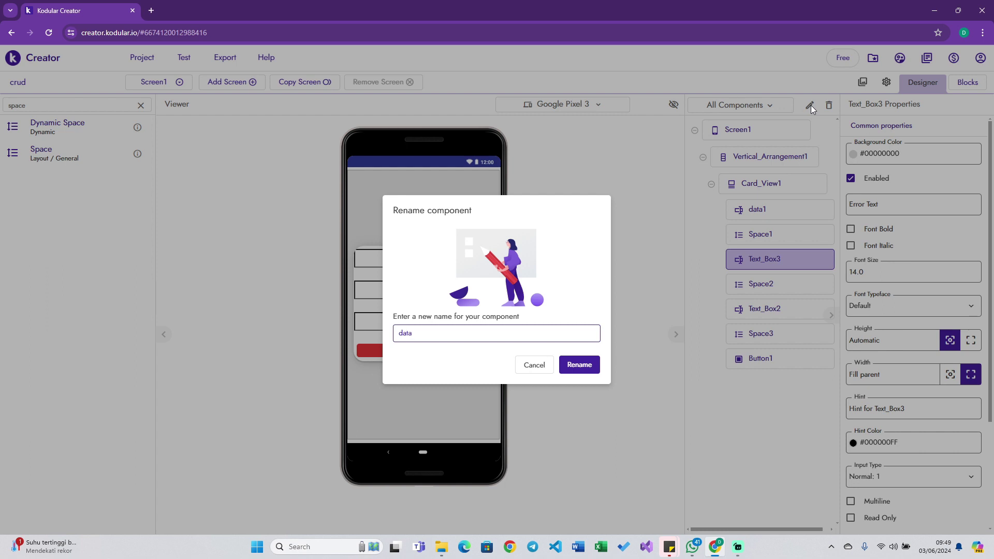
text(2)
key(Return)
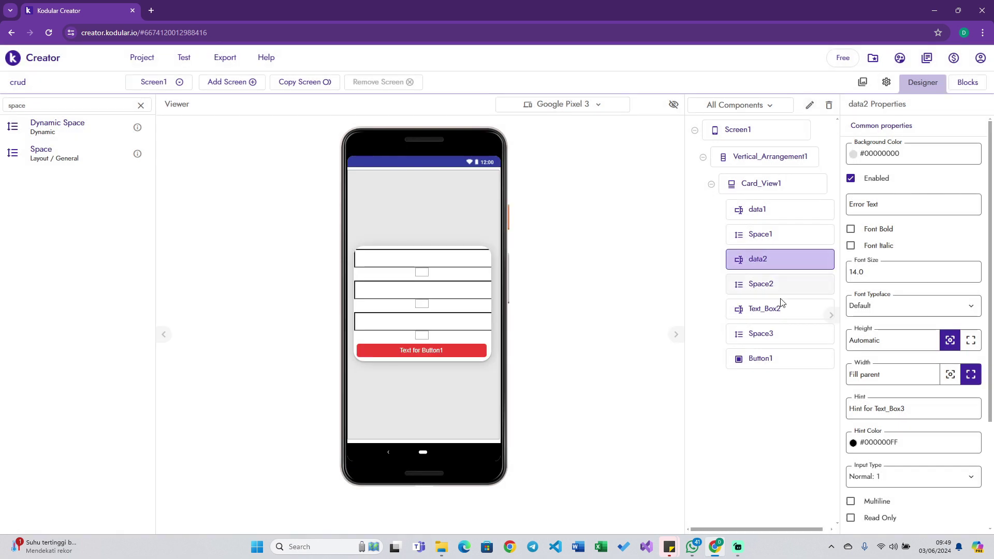
Rename the data2 box to data3 and Text_Box2 to data2.
click(779, 308)
click(779, 259)
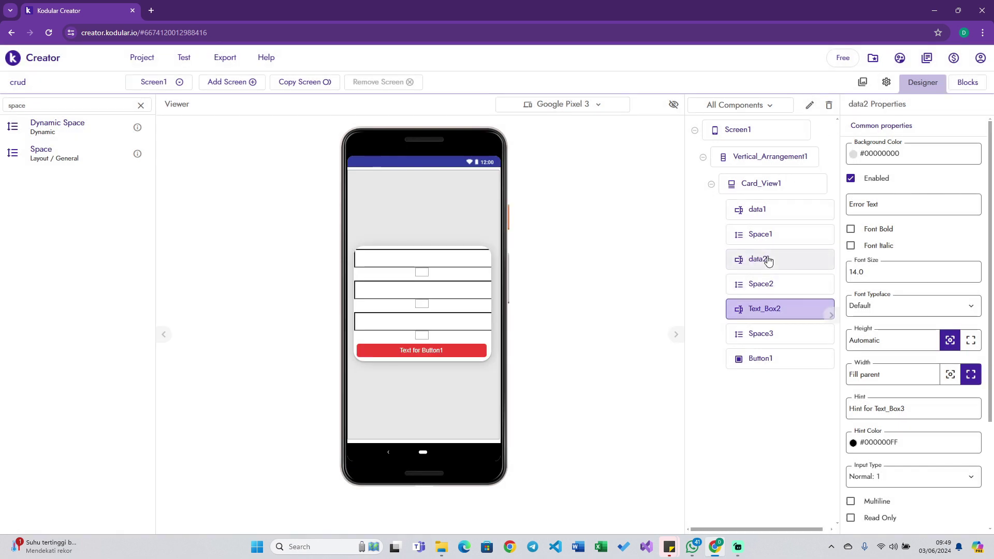
click(811, 106)
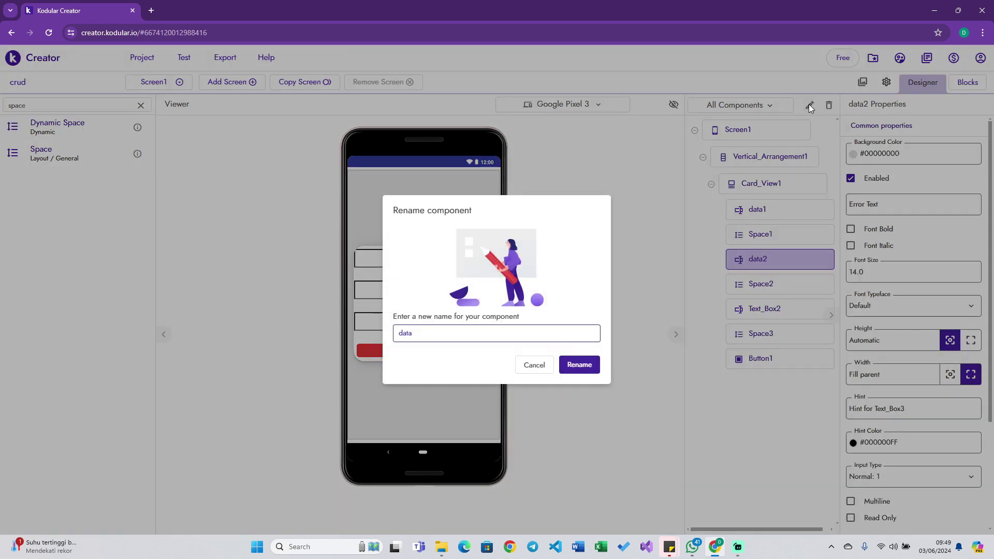
text(3)
key(Return)
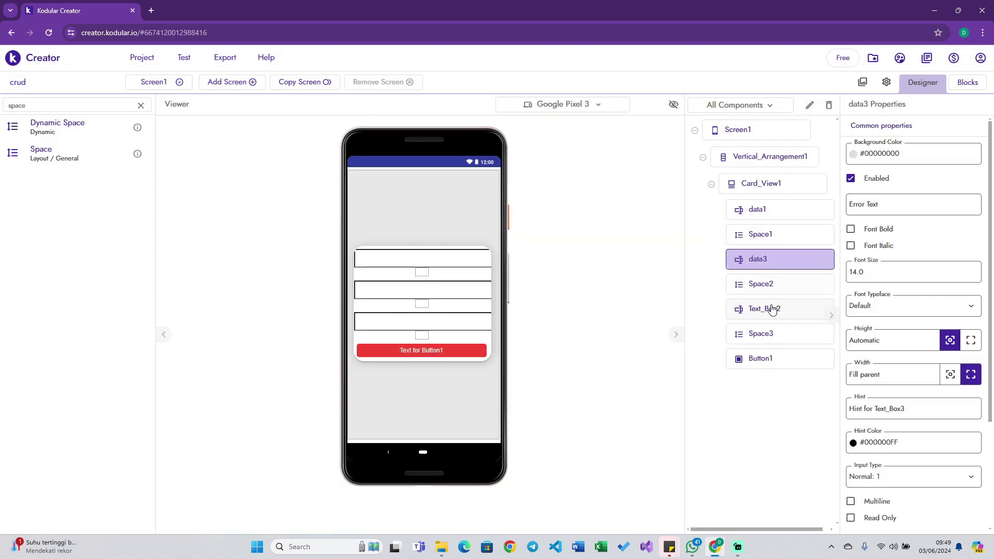
click(771, 310)
click(809, 106)
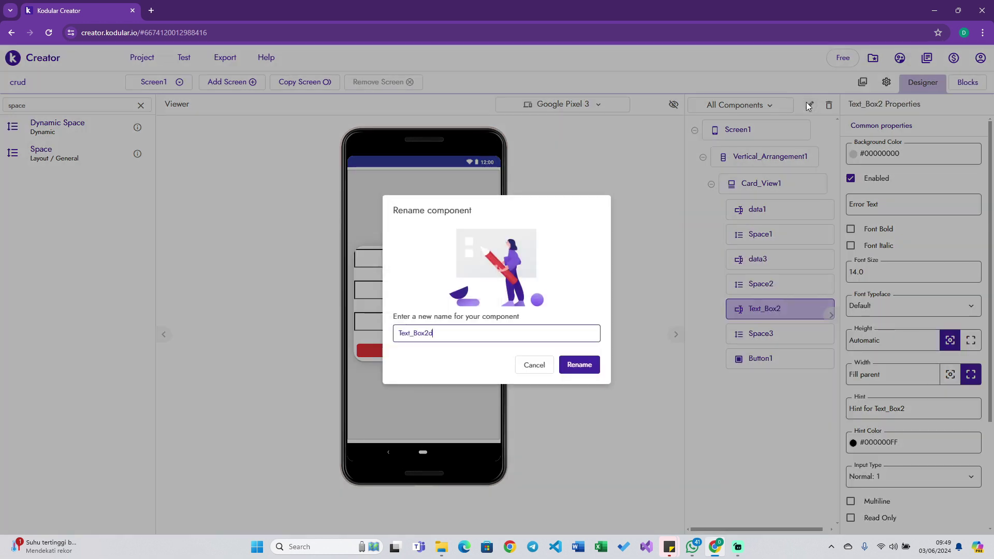
key(ctrl+a)
text(d)
key(Return)
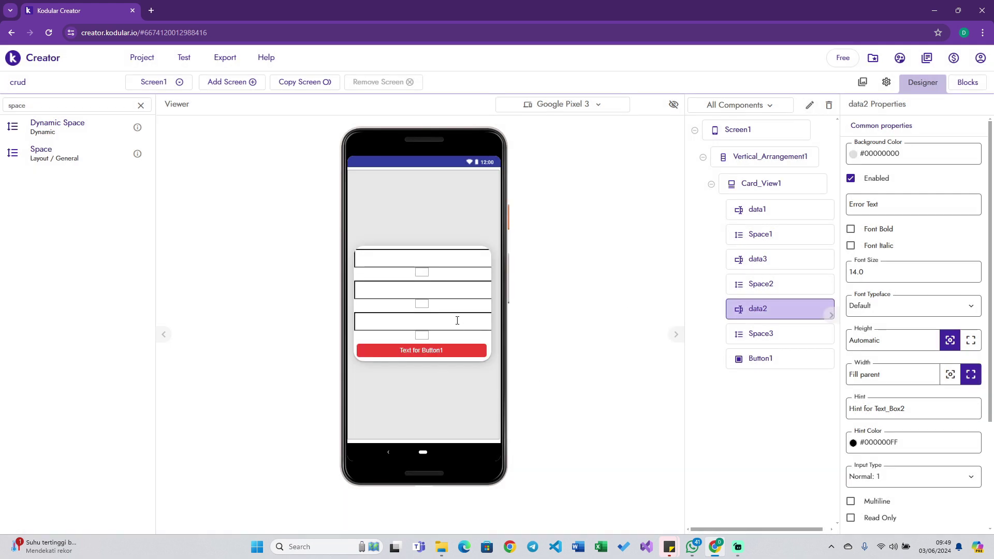
Move data2 above data3 and replace data1's hint text.
mouse_move(457, 320)
mouse_down()
mouse_move(450, 282)
mouse_move(442, 326)
mouse_up()
click(482, 257)
triple_click(916, 403)
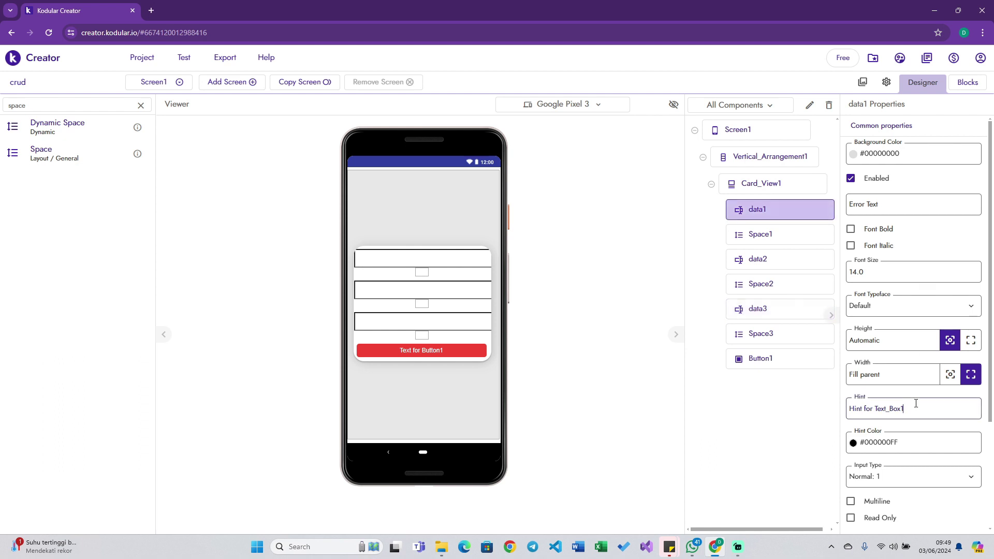
text(Nama Lengkap)
Set data2's hint to 'Tanggal Lahir'.
click(810, 260)
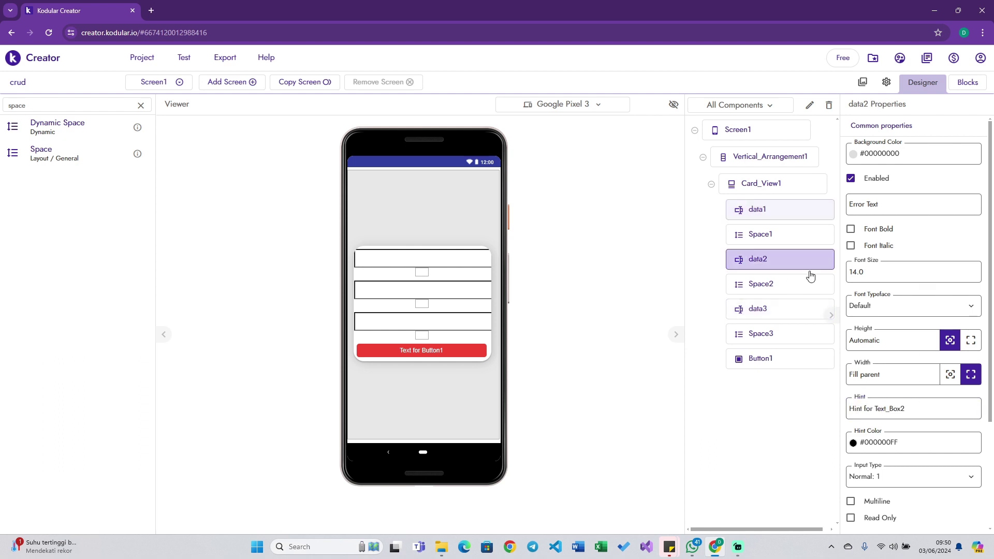
triple_click(930, 410)
text(Tanggal)
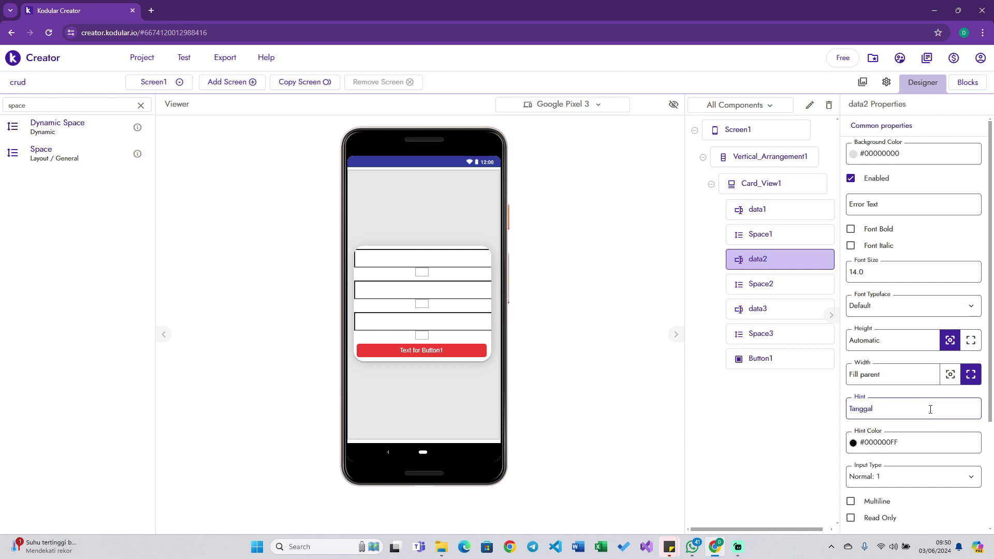
text(AH)
text(hir)
key(Return)
Set data3's hint to 'Photo'.
click(781, 316)
triple_click(916, 408)
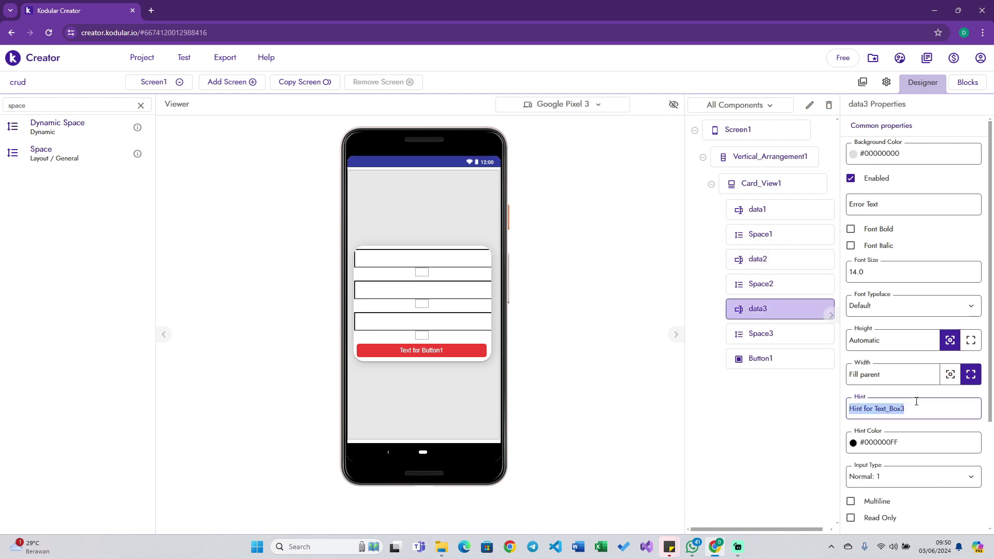
click(917, 402)
text(Pho)
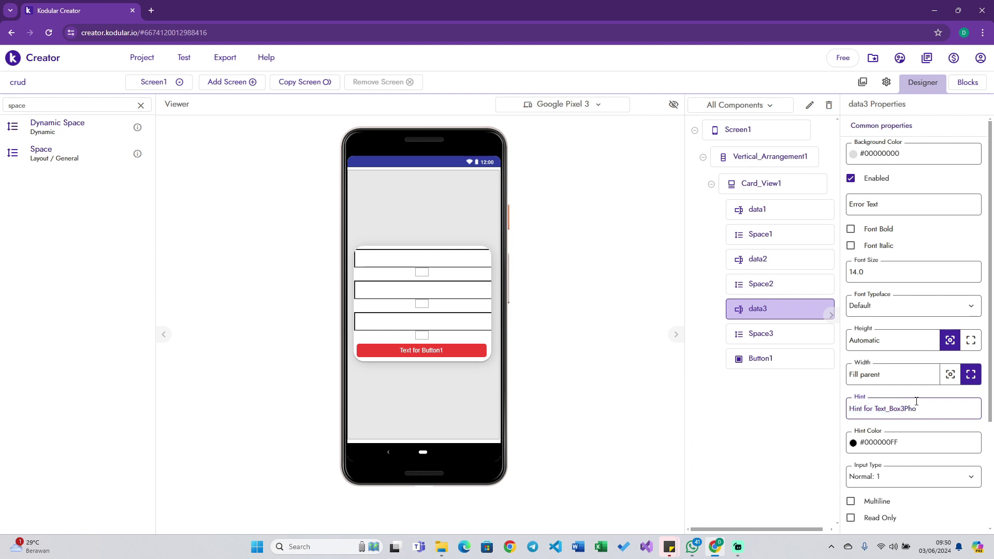
triple_click(916, 401)
text(POh)
key(Return)
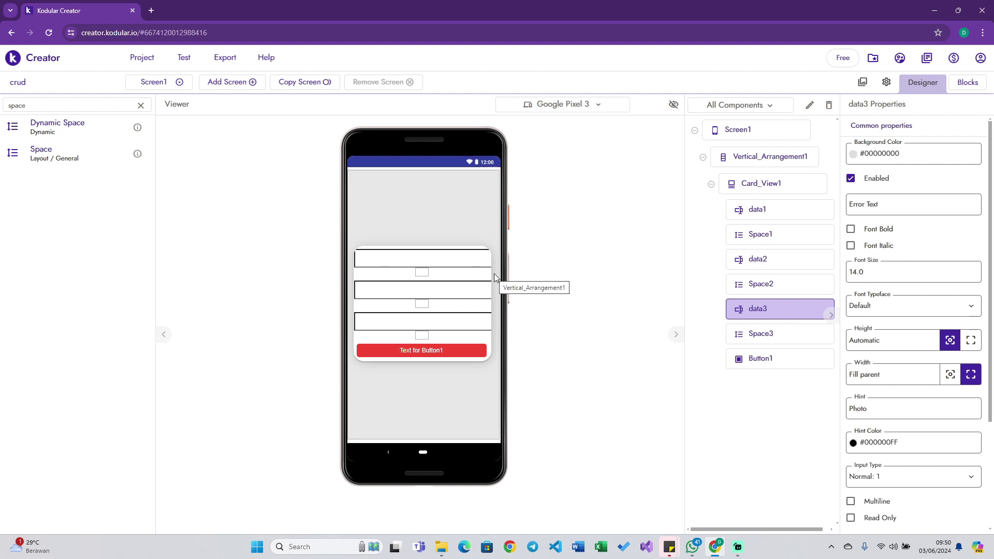
Search the palette for 'we' and drop a Web component onto Screen1.
click(966, 87)
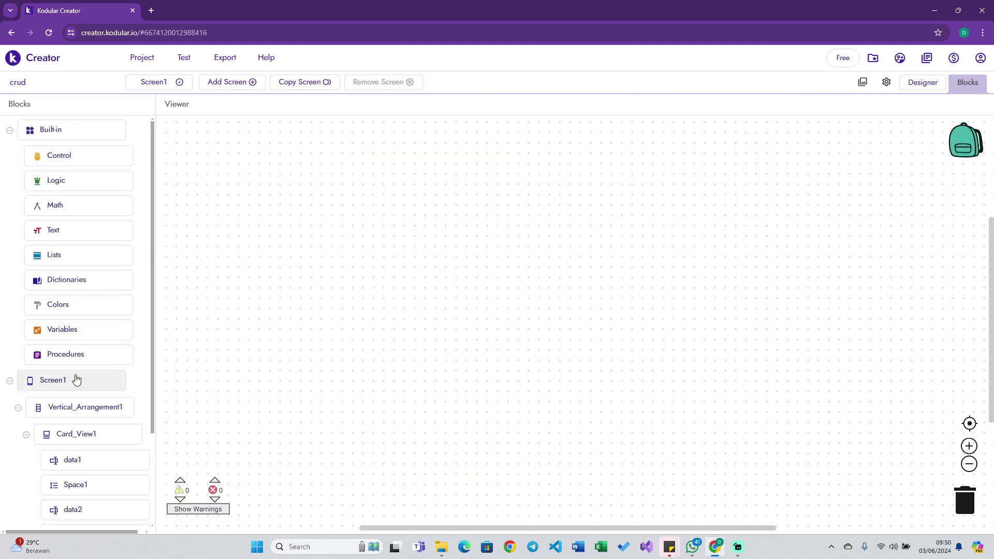
click(922, 84)
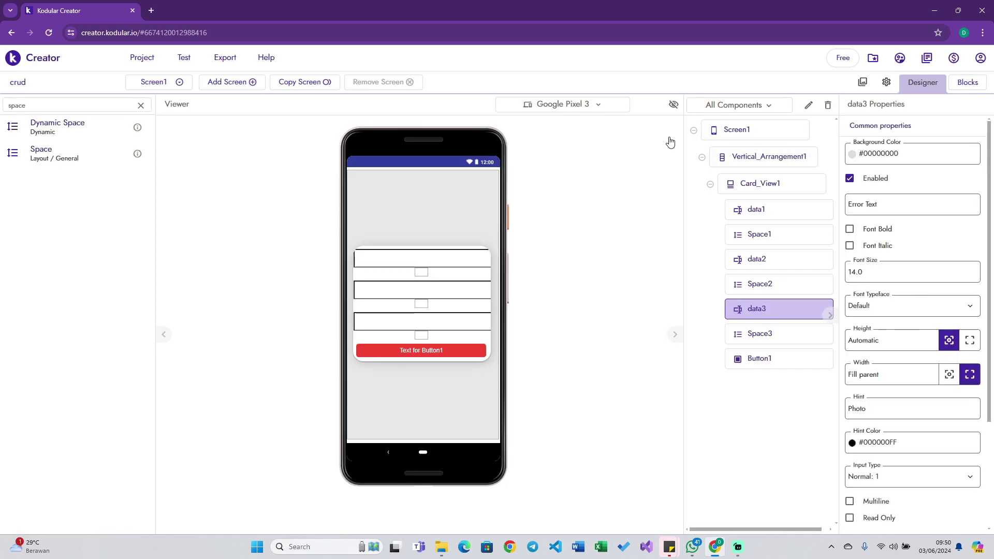
click(140, 105)
scroll(119, 232, down, 1)
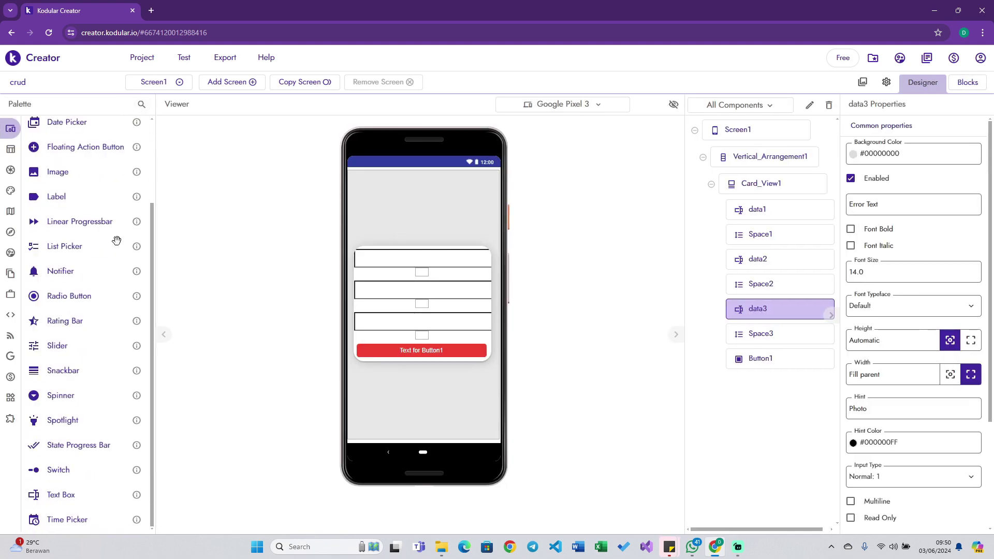
click(141, 104)
text(we)
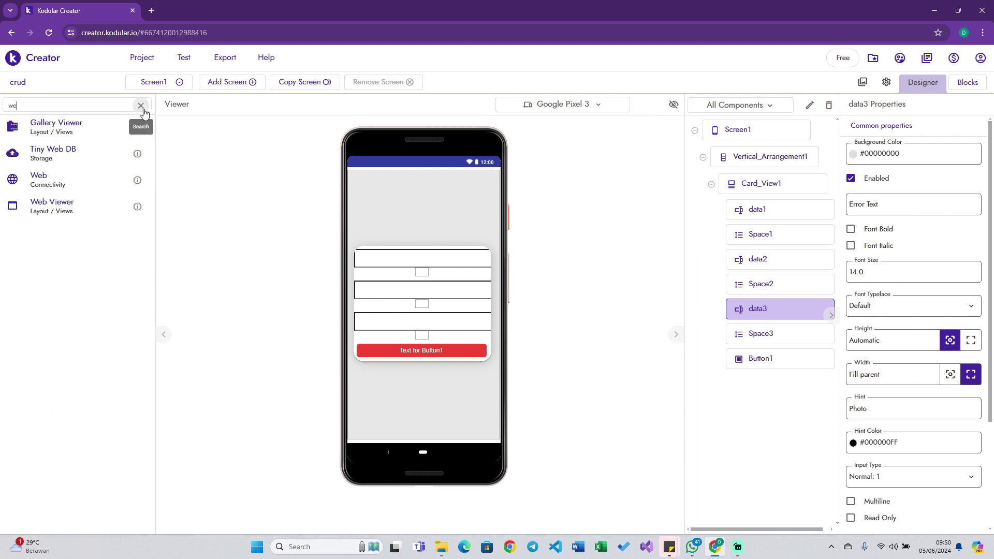
drag(88, 176, 442, 398)
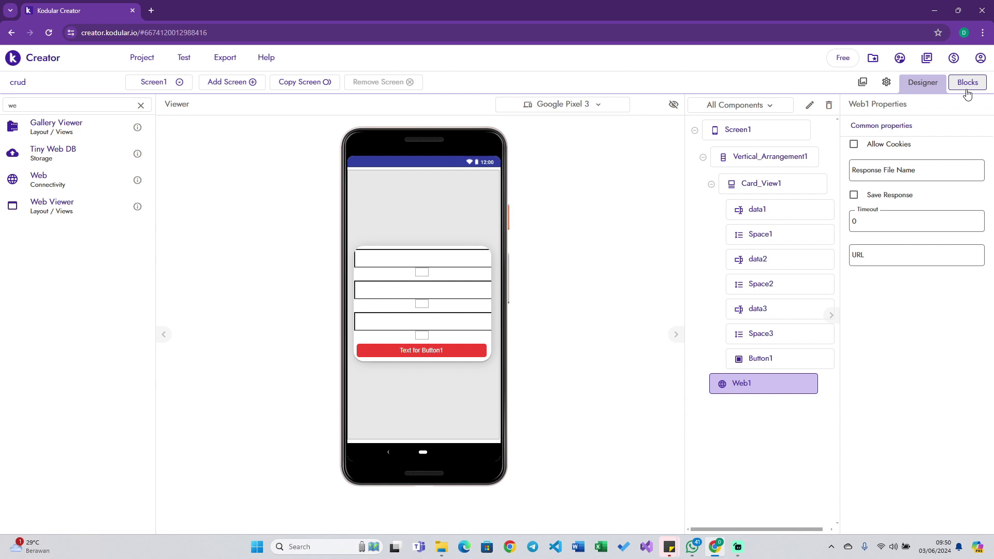
Add a Date Picker and an Image Picker into Vertical_Arrangement1 below the card.
double_click(58, 109)
text(date)
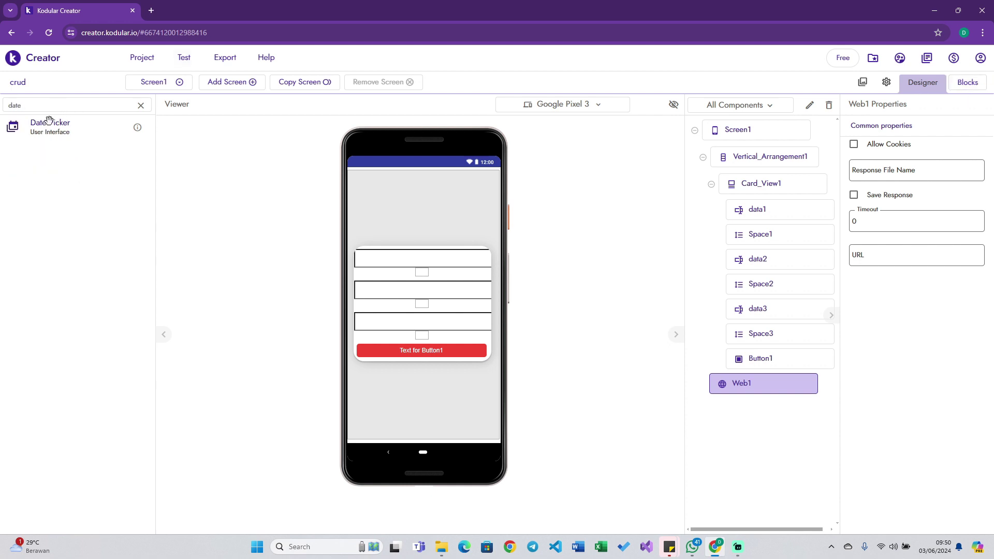
drag(49, 120, 409, 414)
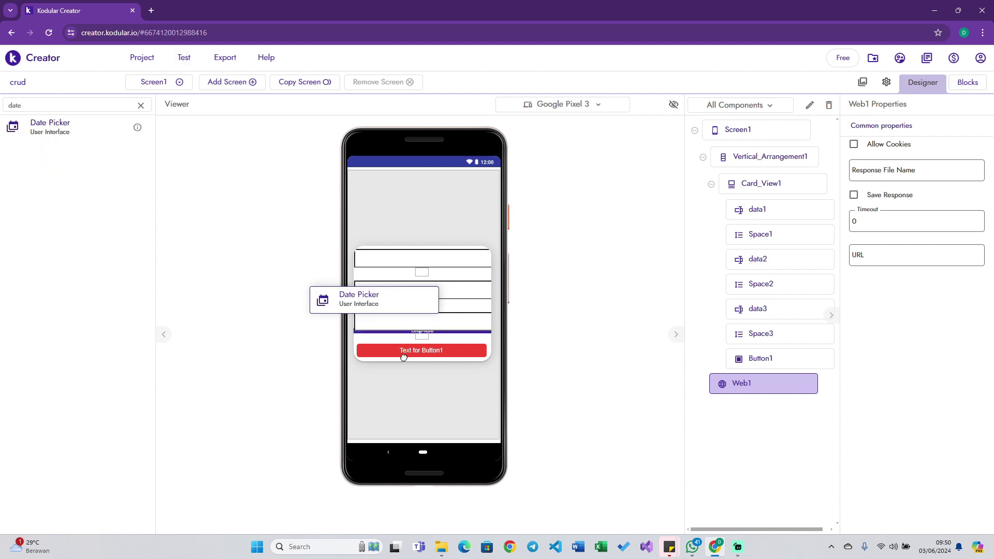
double_click(68, 107)
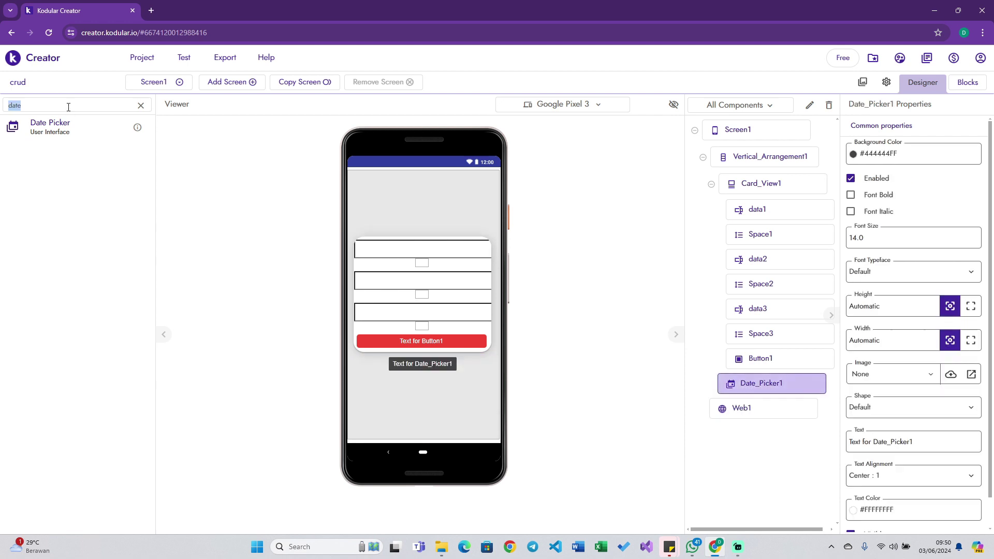
text(image)
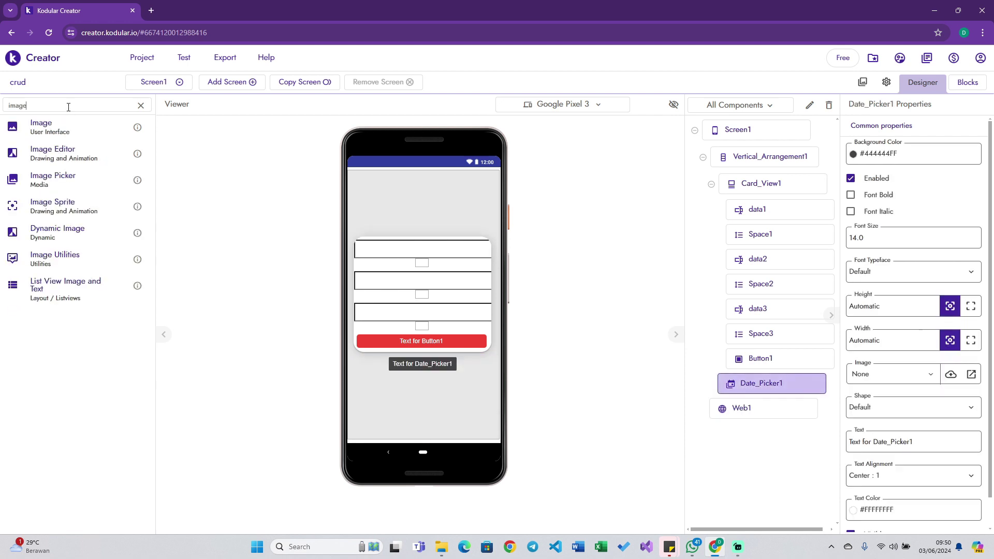
drag(69, 177, 362, 385)
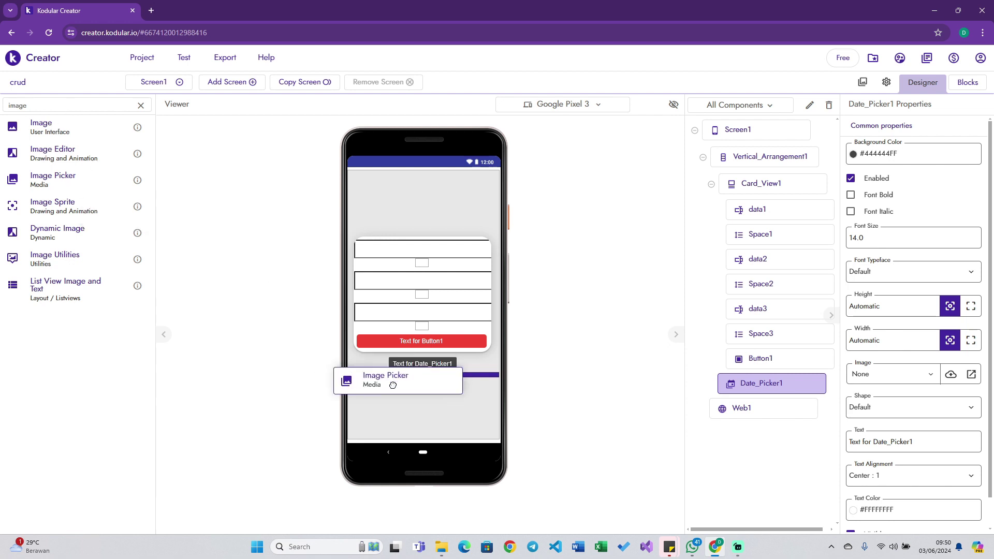
click(140, 105)
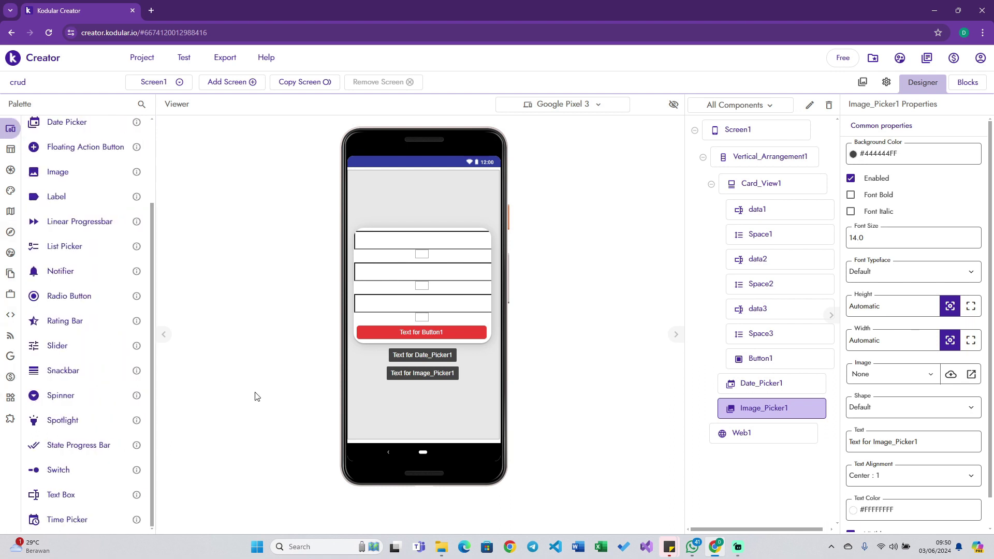
Switch off Visible for Date_Picker1 and Image_Picker1.
mouse_move(11, 311)
click(422, 357)
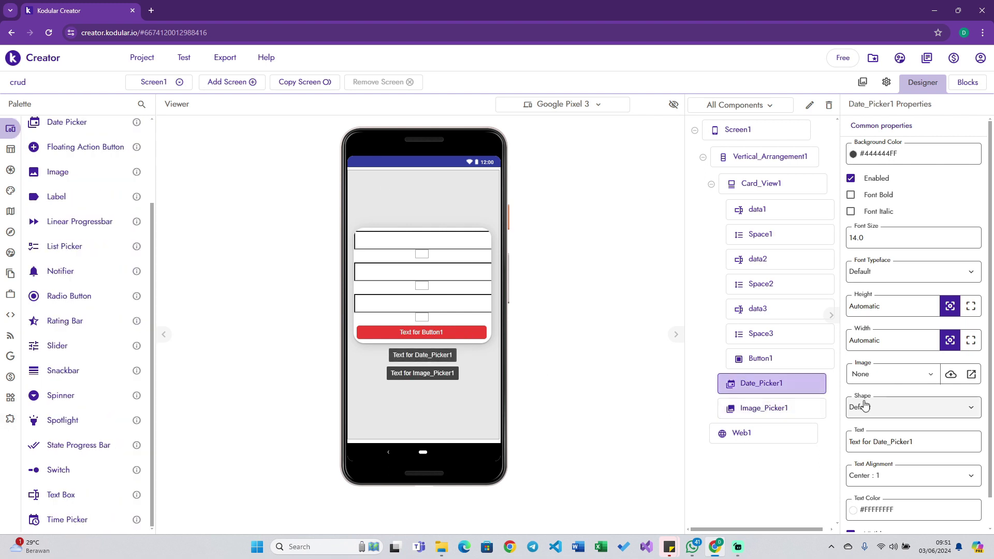
scroll(875, 407, down, 1)
click(851, 503)
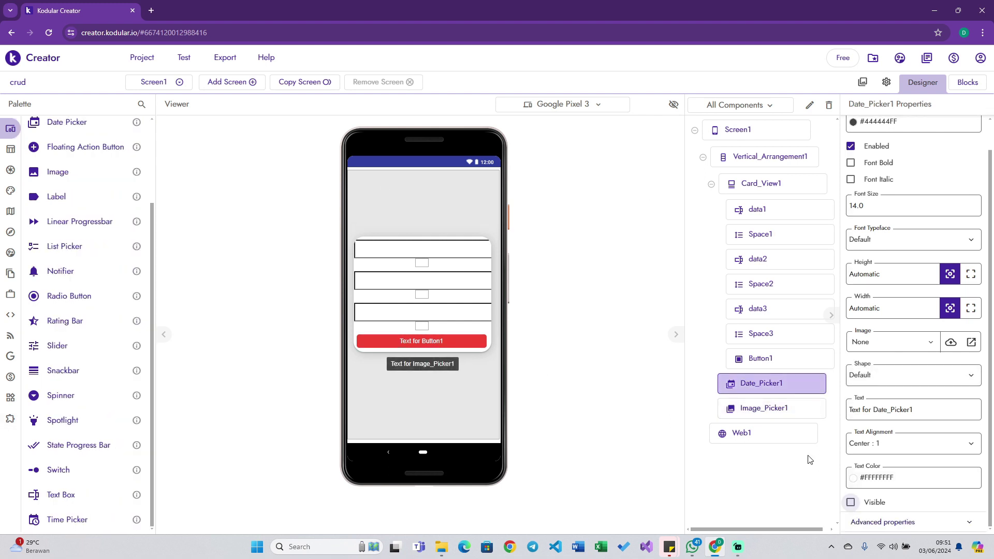
click(767, 409)
click(851, 502)
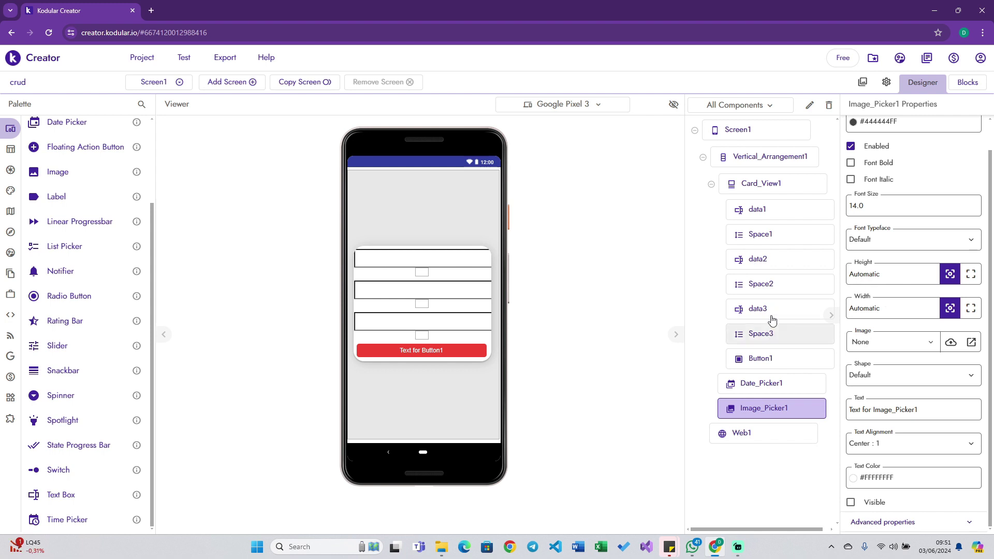
click(783, 181)
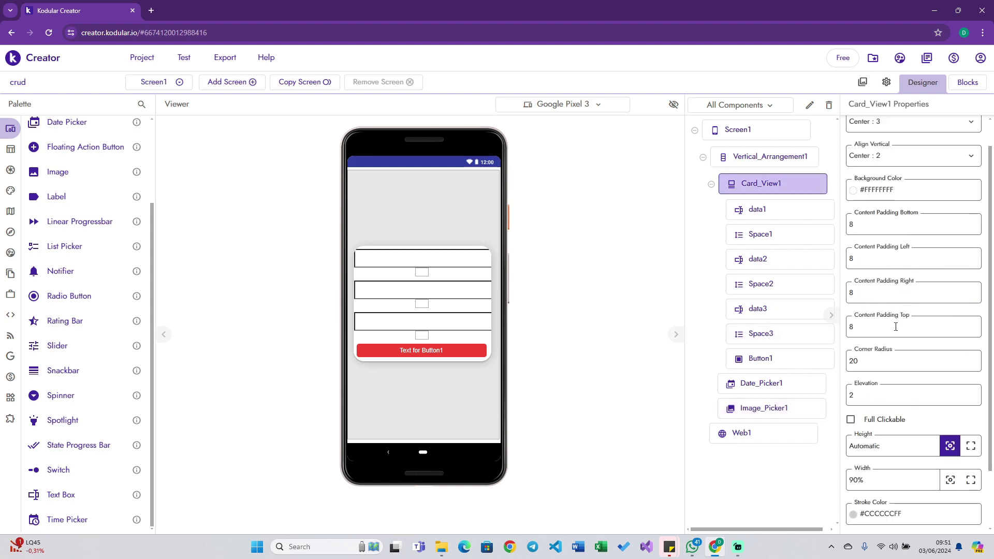
Set Card_View1's Content Padding Top and Content Padding Bottom to 20.
click(892, 332)
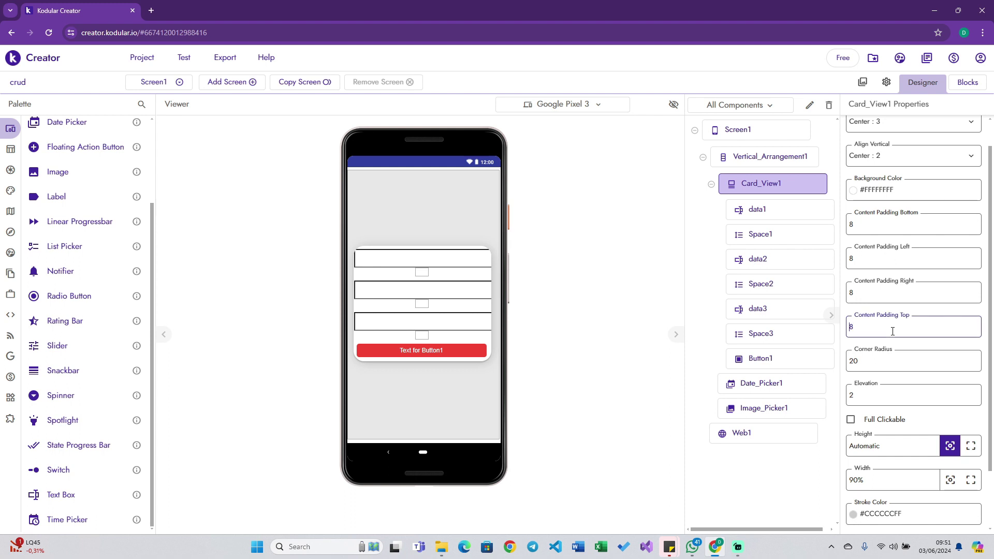
text(20)
key(Return)
click(880, 228)
key(BackSpace)
text(20)
key(Return)
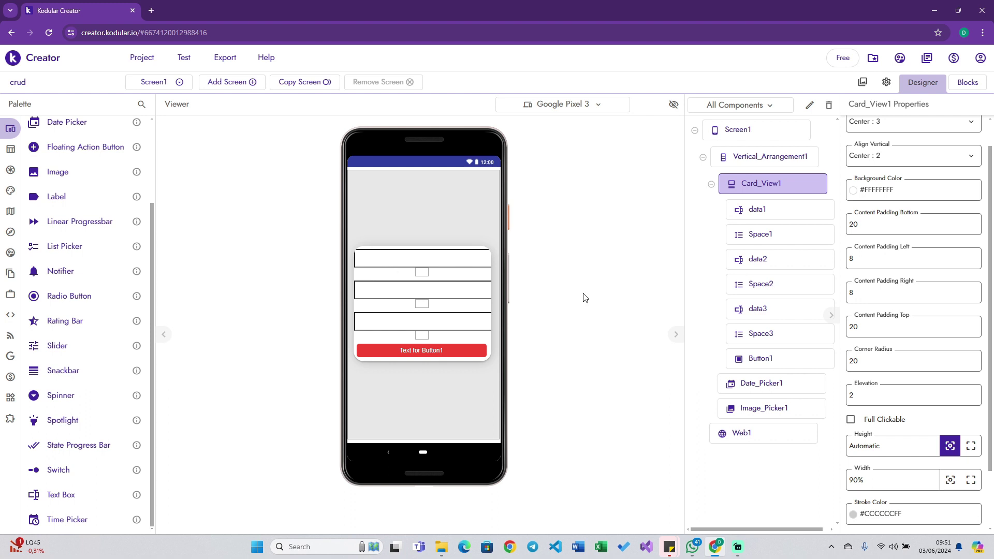
Set the widths of text boxes data1, data2 and data3 to 85%, then reselect Card_View1.
click(410, 254)
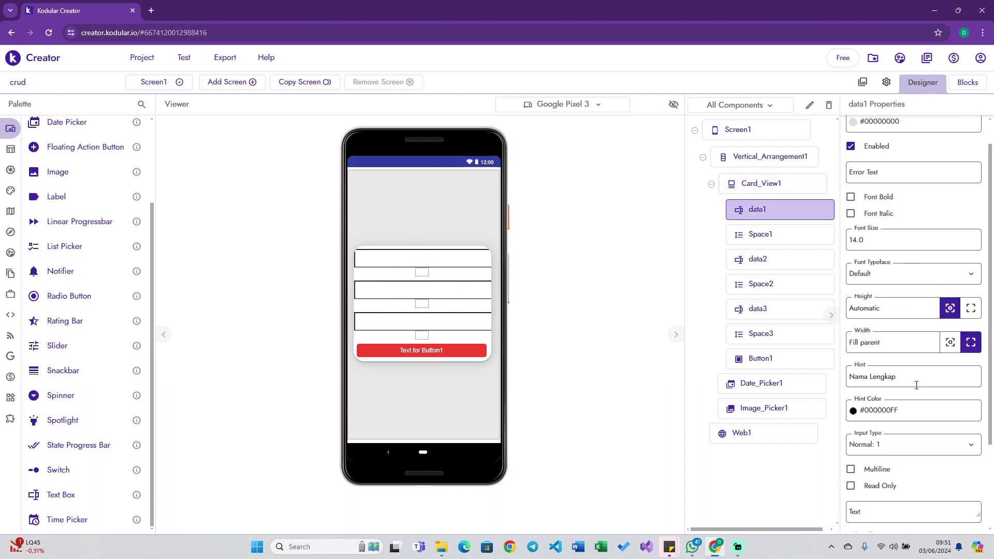
click(906, 348)
text(85)
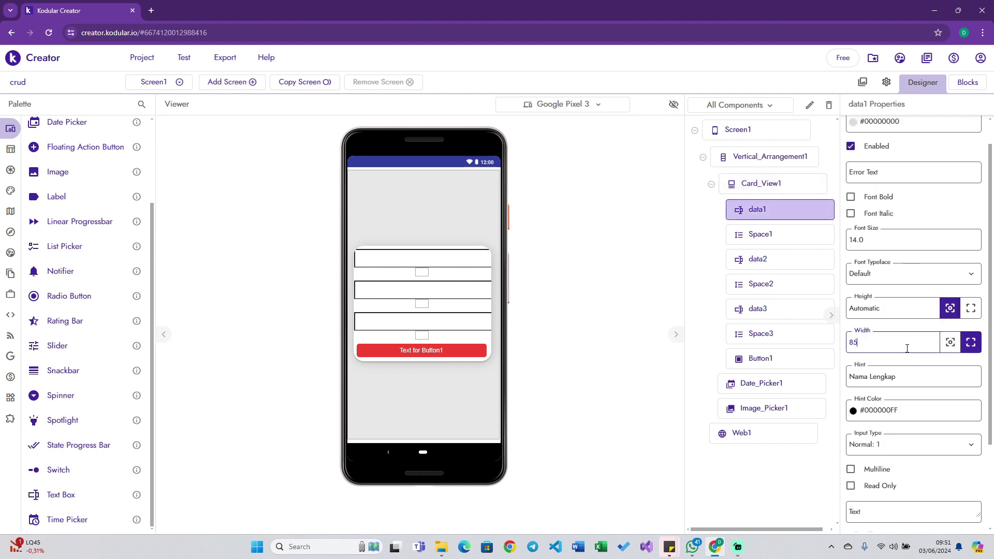
text(%)
click(440, 296)
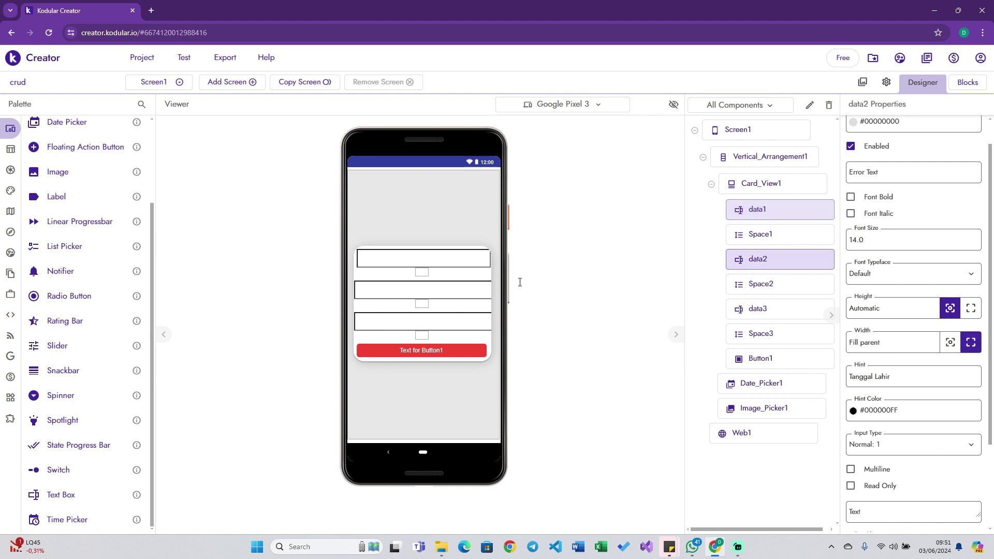
click(900, 345)
text(85%)
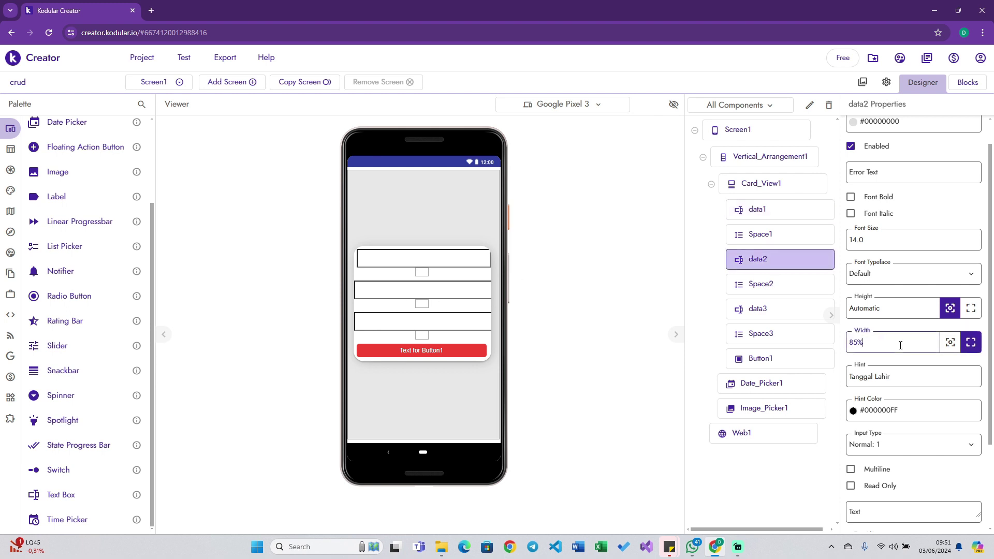
click(466, 320)
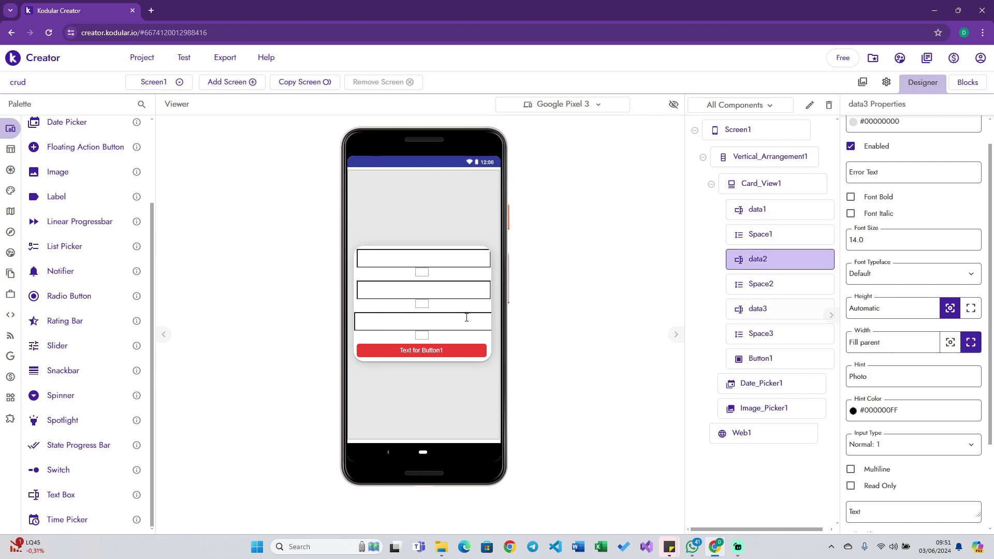
click(913, 343)
text(85)
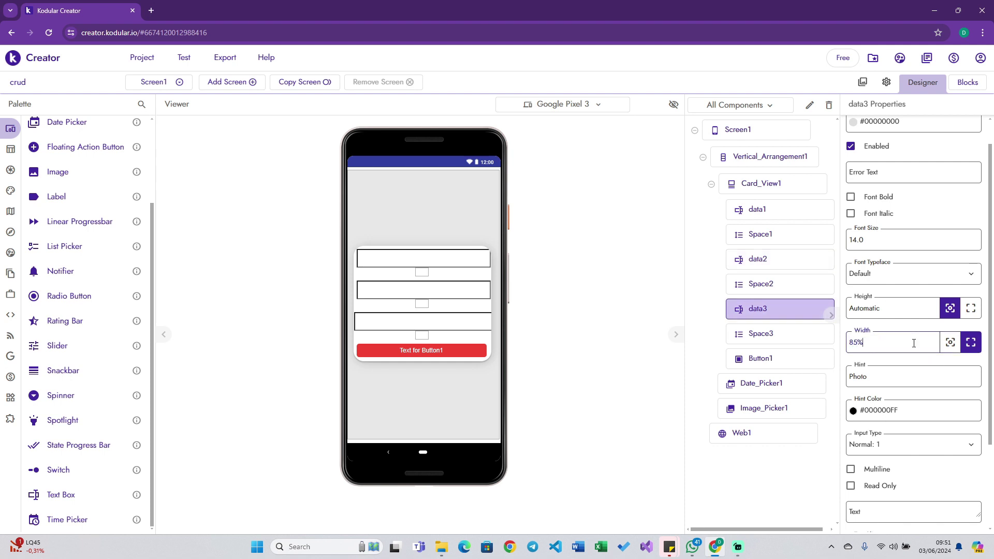
key(Return)
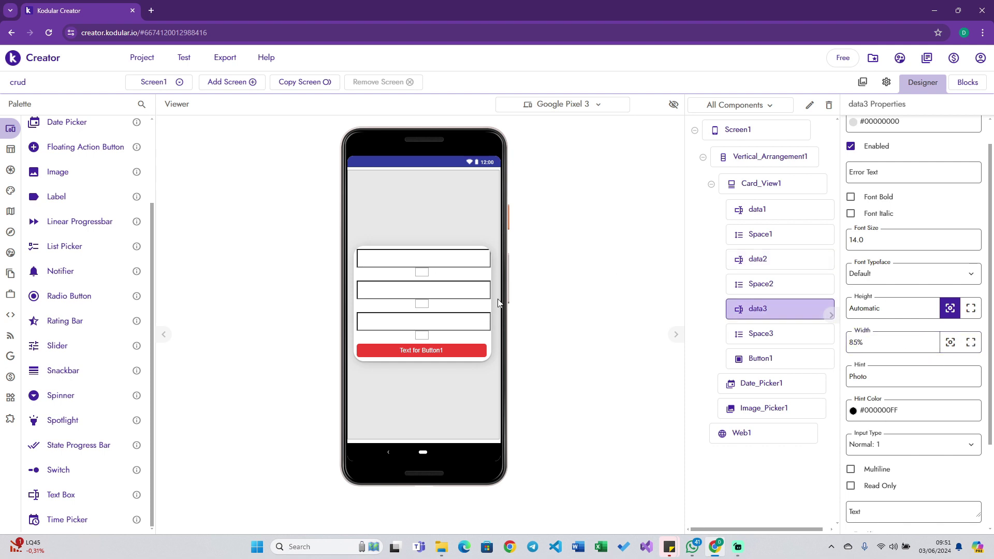
click(749, 185)
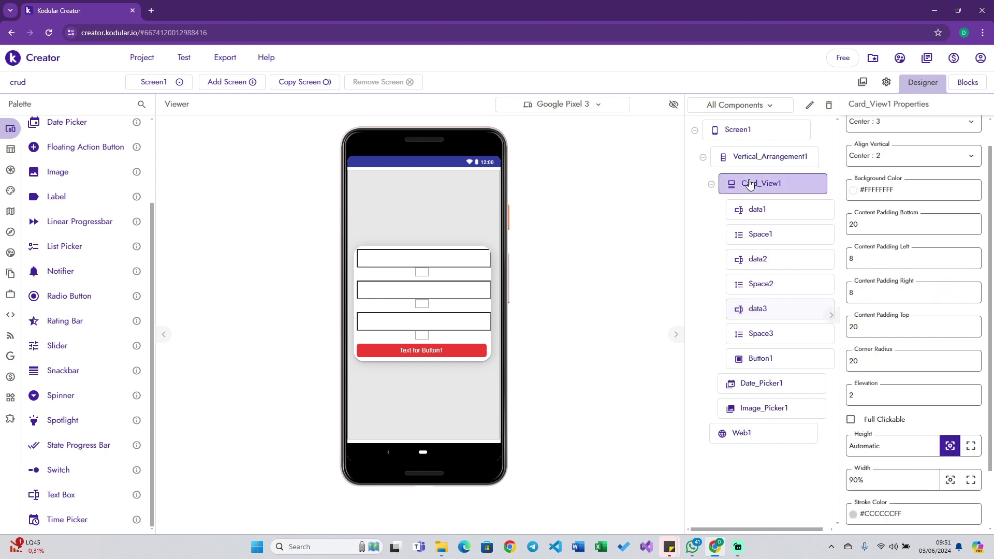
scroll(863, 192, up, 1)
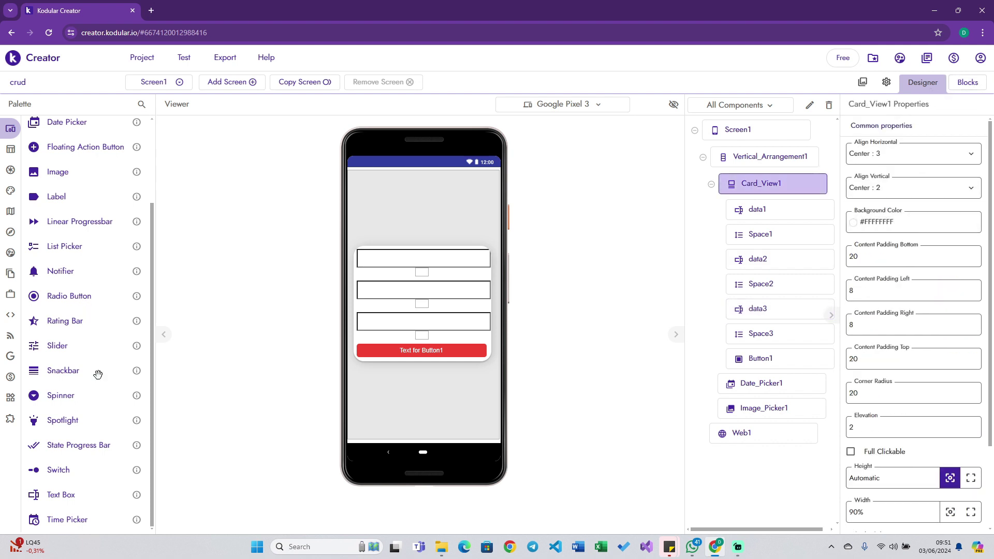
Add a Notifier component via 'noti' and switch to Screen1's empty Blocks workspace.
click(139, 105)
text(noti)
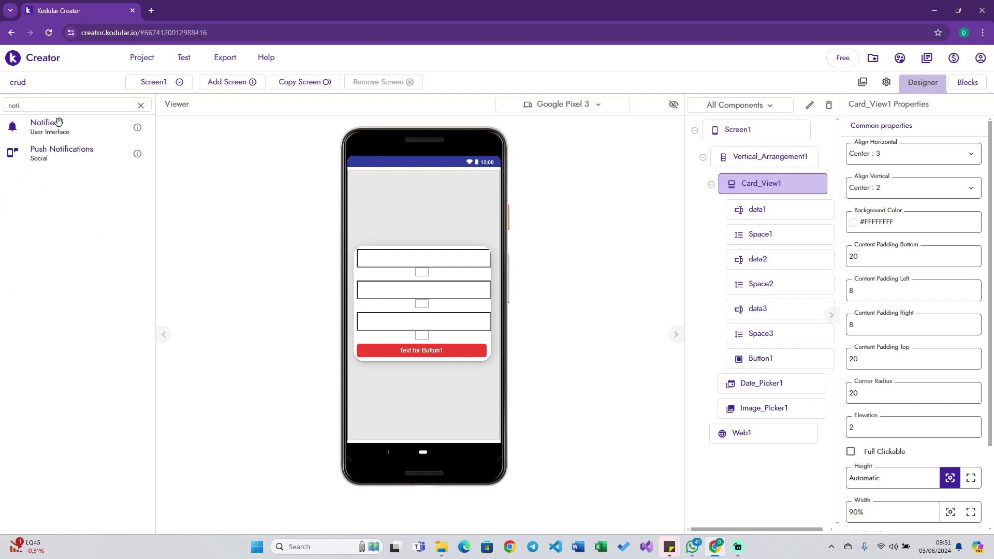
drag(41, 127, 407, 401)
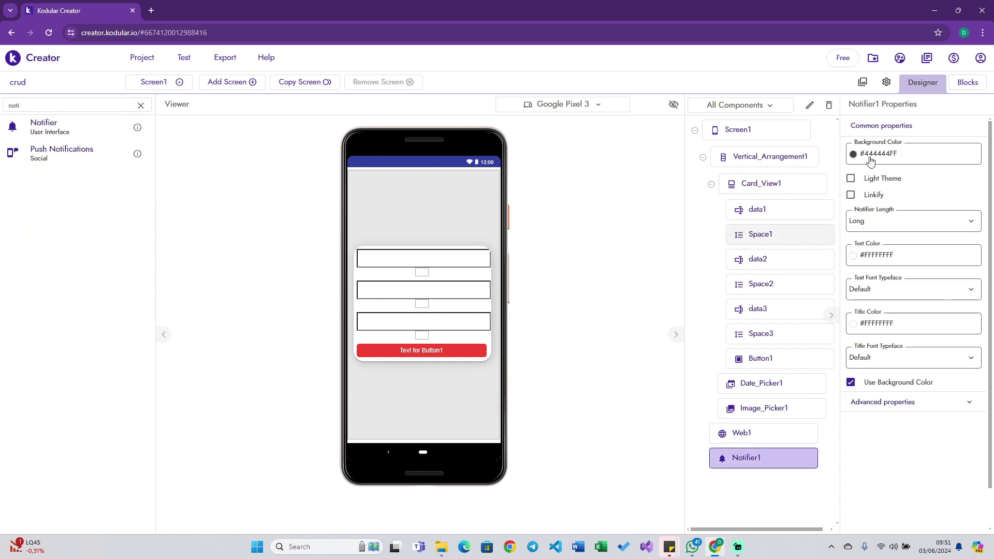
click(965, 84)
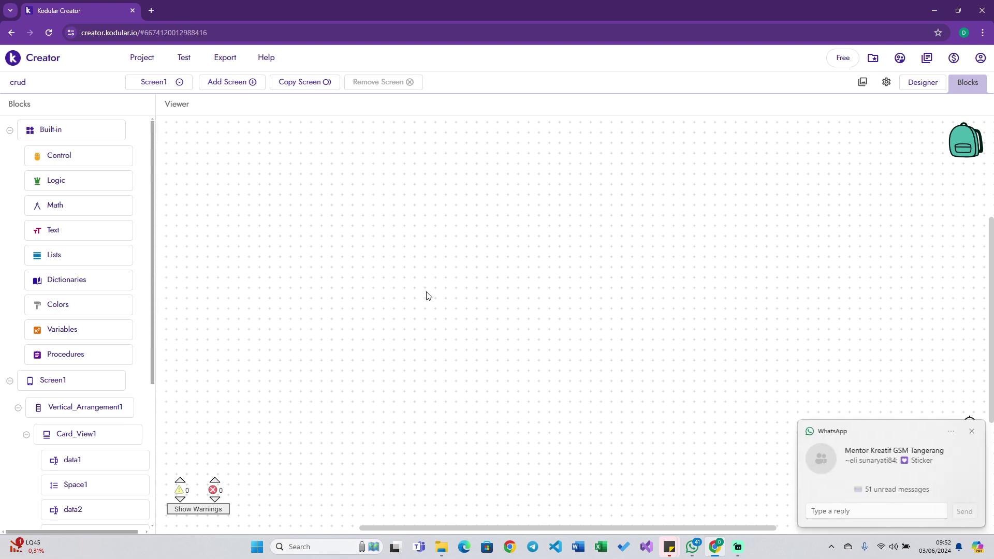
click(971, 431)
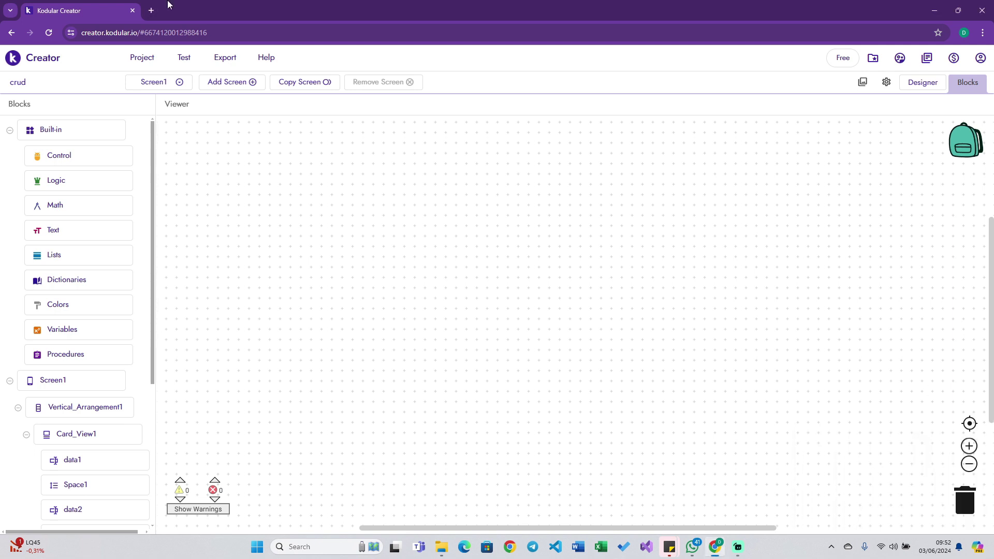
In a new tab, open Google Sheets and create a blank spreadsheet.
click(151, 11)
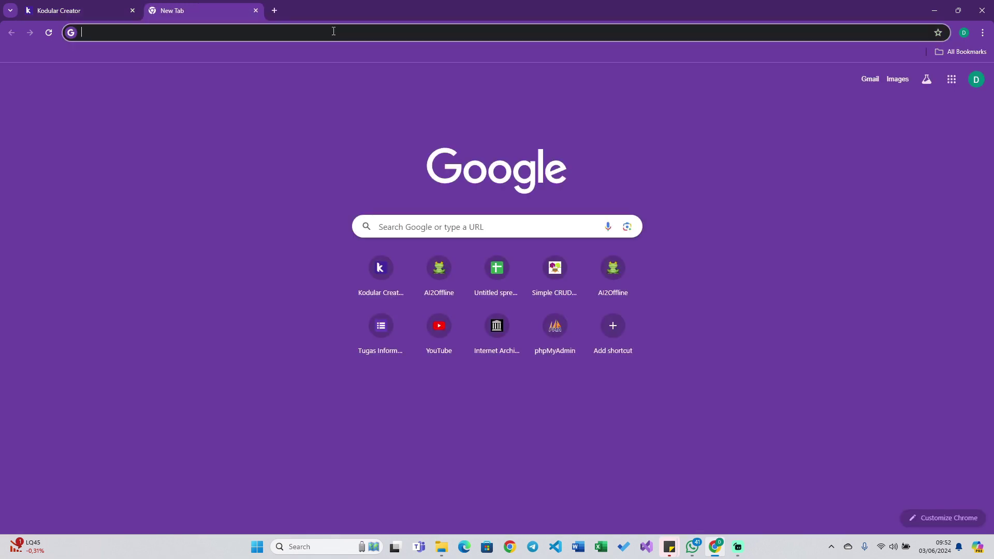
click(951, 79)
scroll(899, 238, down, 2)
scroll(911, 247, down, 2)
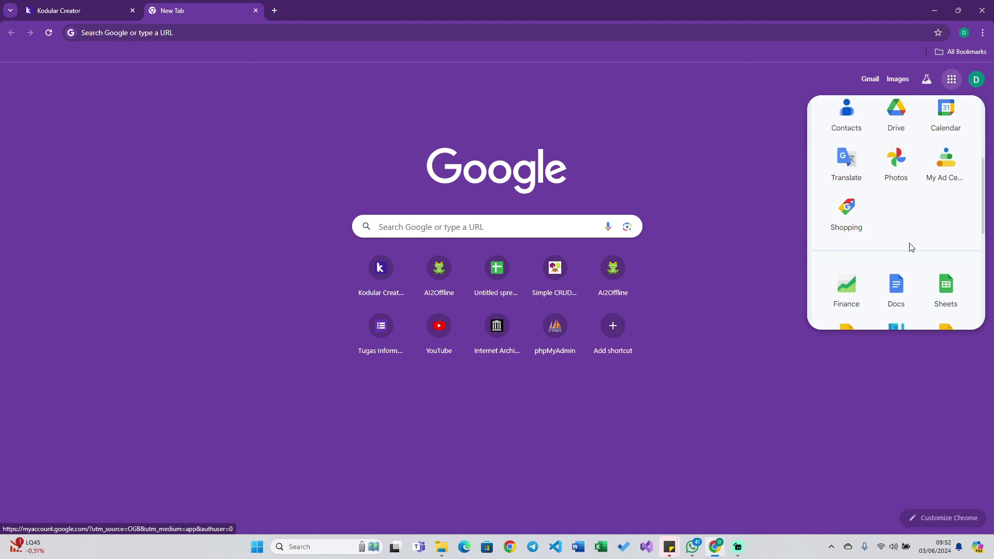
click(948, 284)
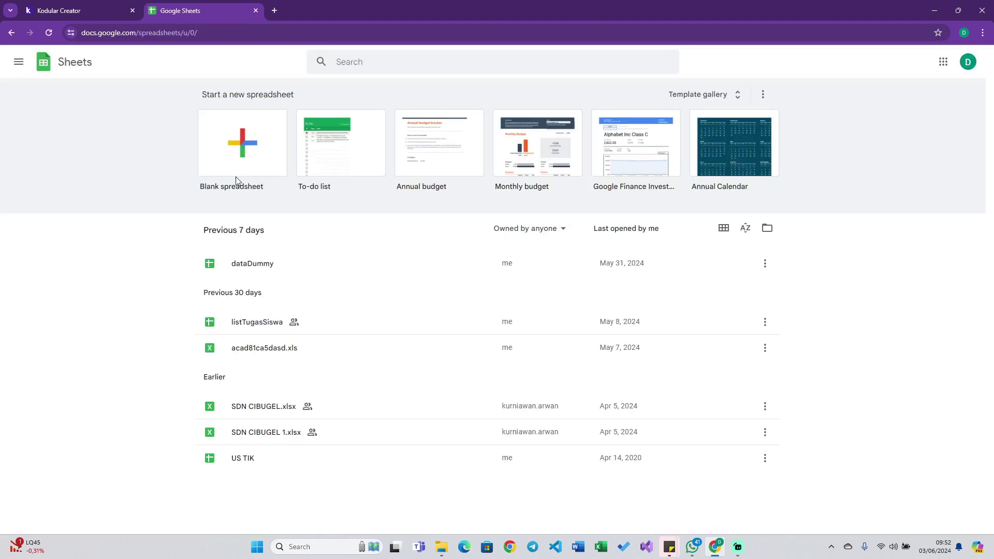
click(247, 146)
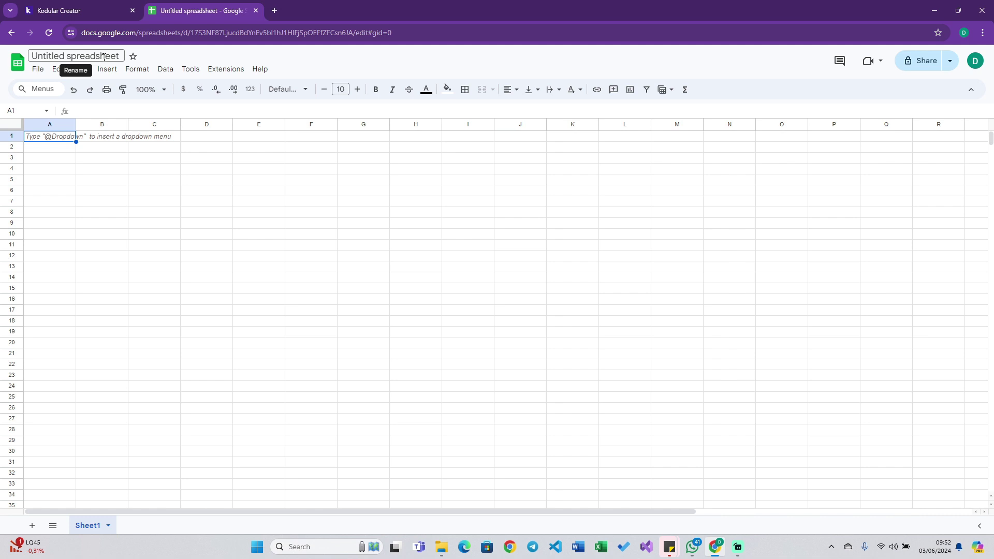
Rename the untitled spreadsheet to data_dummy.
click(103, 57)
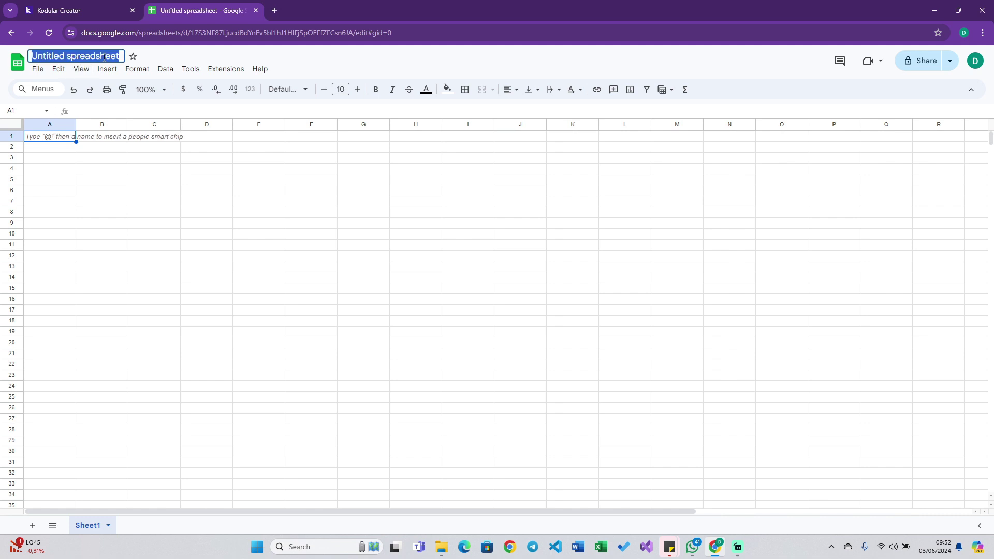
text(data)
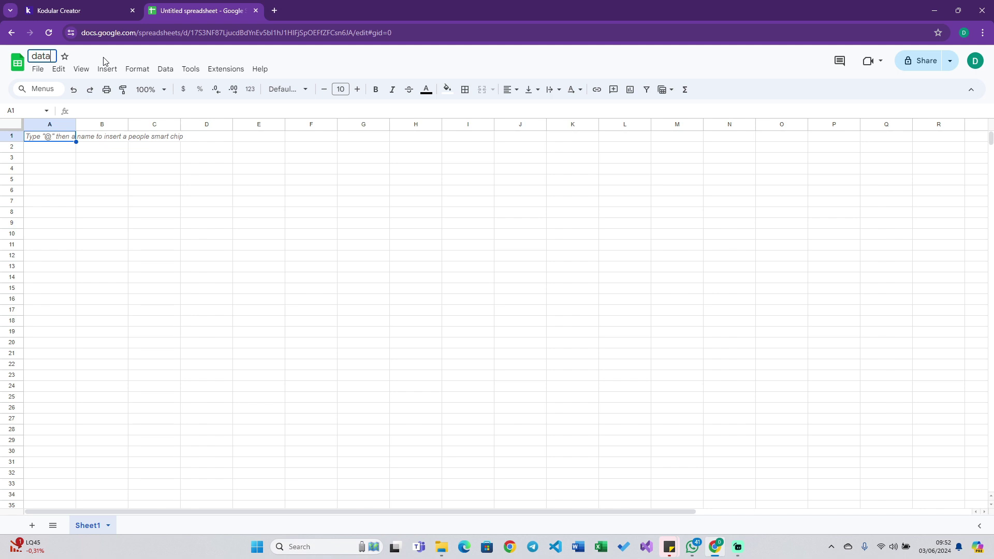
text(_dummy)
key(Return)
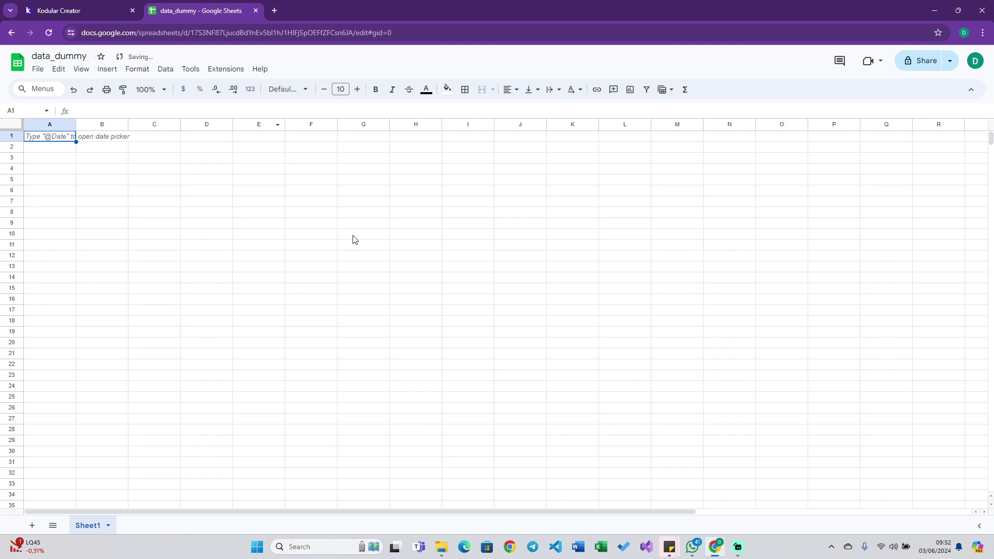
click(170, 159)
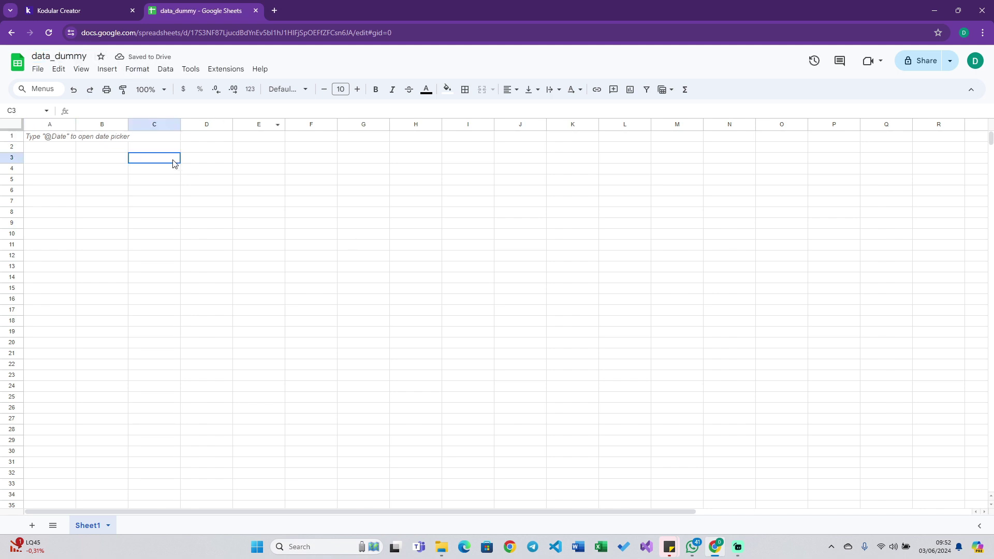
Create an Apps Script project via Extensions > Apps Script, then bring up VS Code.
click(222, 73)
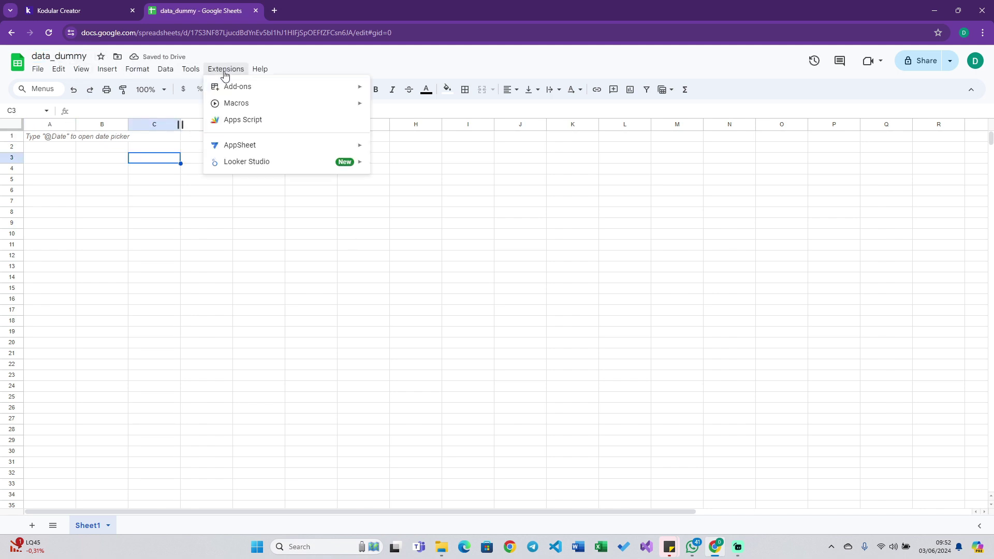
click(244, 121)
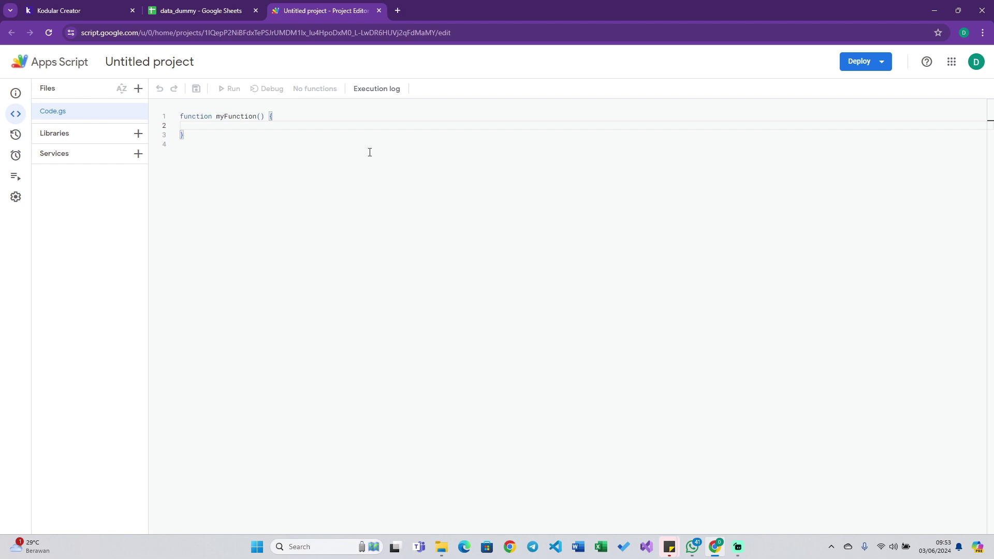
click(556, 548)
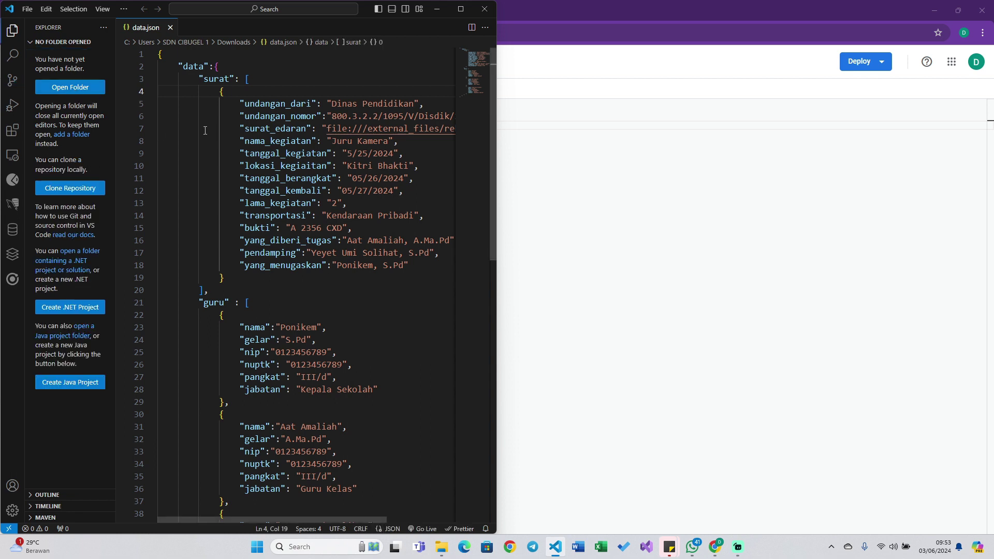
click(354, 93)
key(ctrl+o)
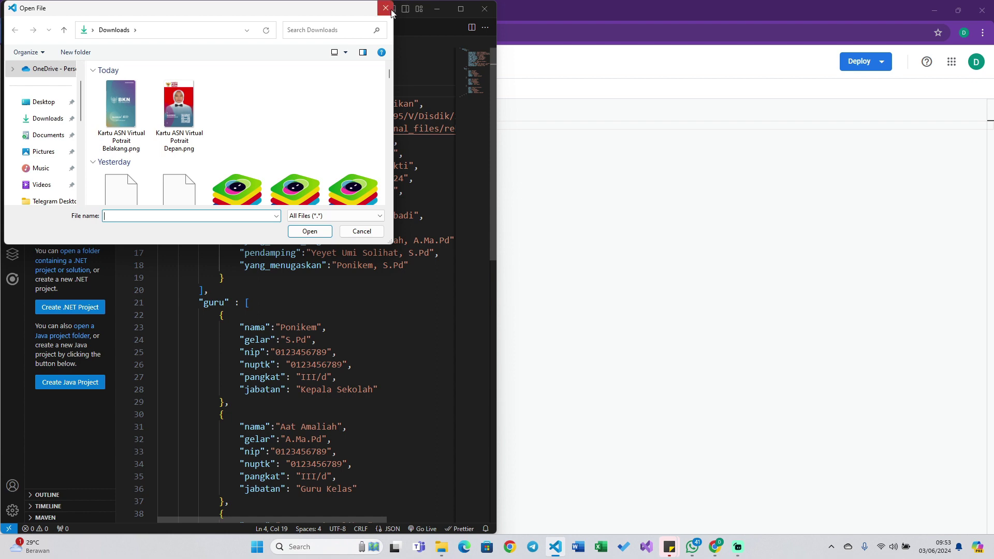
key(Escape)
click(28, 9)
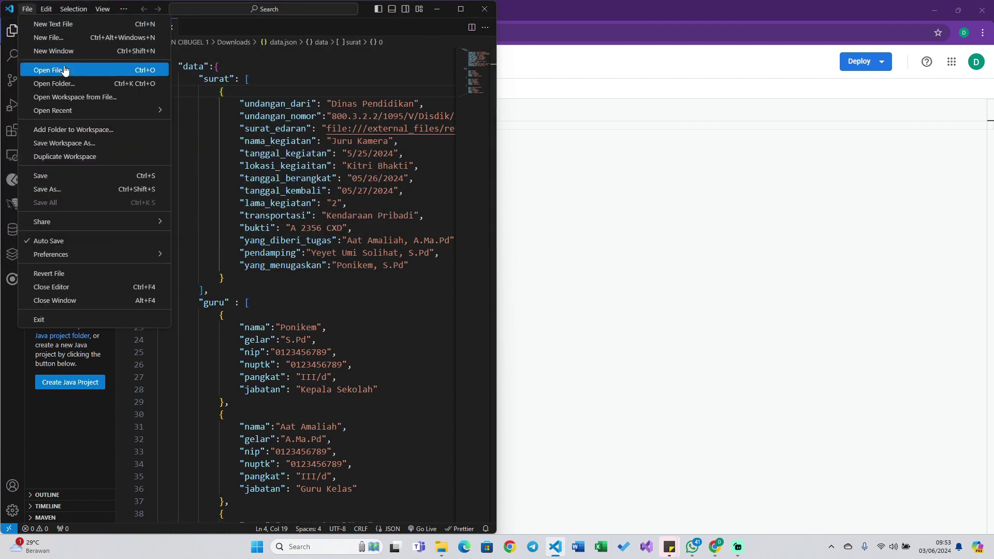
click(62, 87)
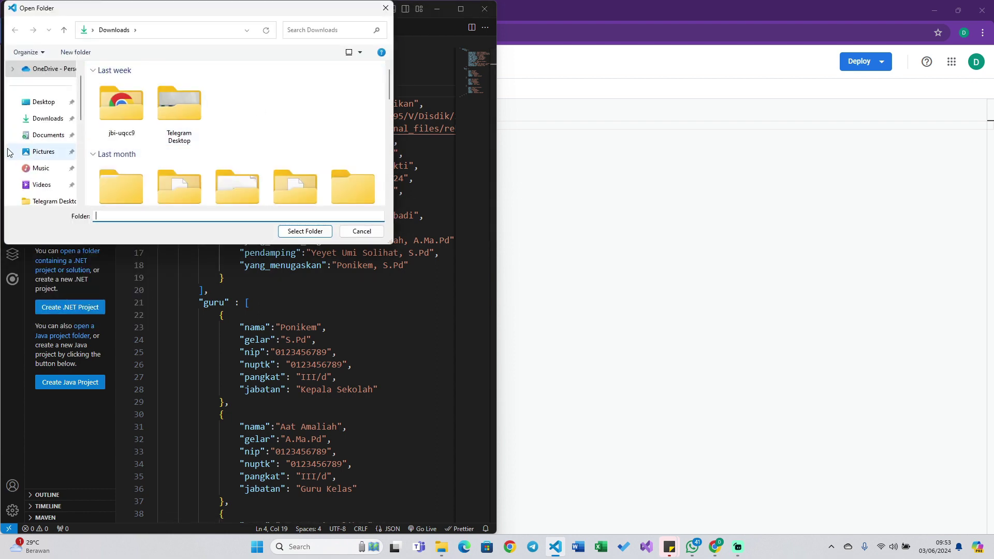
scroll(33, 164, down, 5)
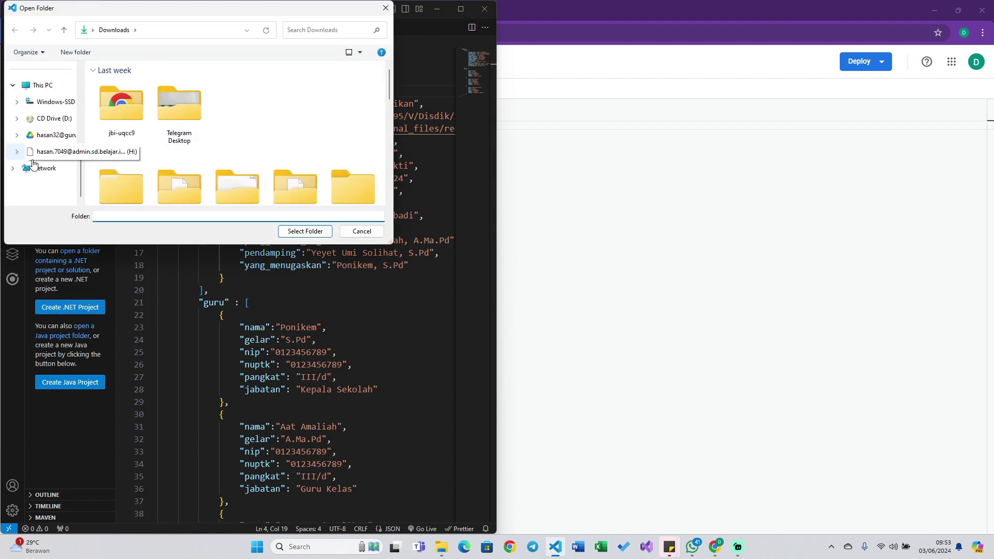
click(50, 104)
scroll(146, 162, down, 1)
click(122, 161)
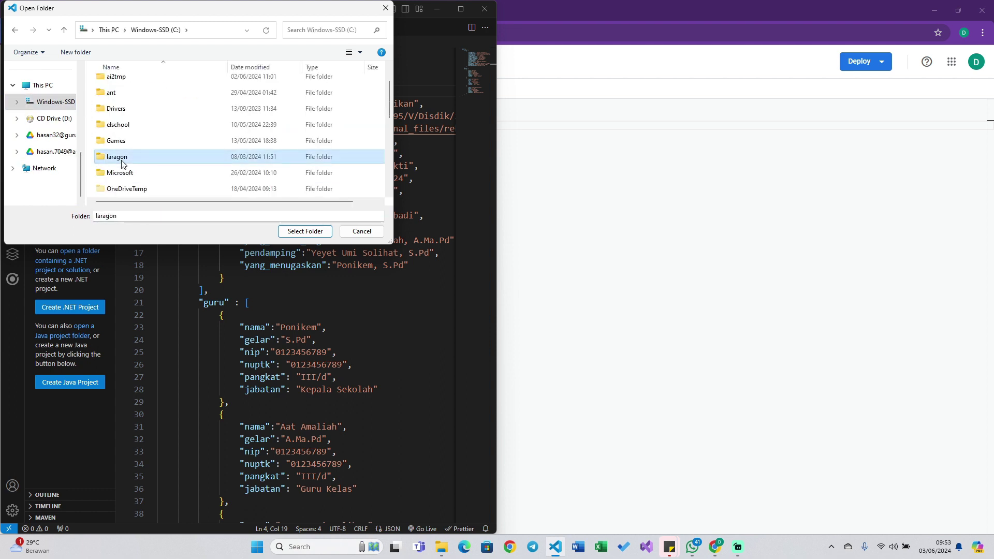
double_click(122, 161)
double_click(113, 168)
Open C:\laragon\www\surat as the VS Code workspace folder.
scroll(202, 132, down, 5)
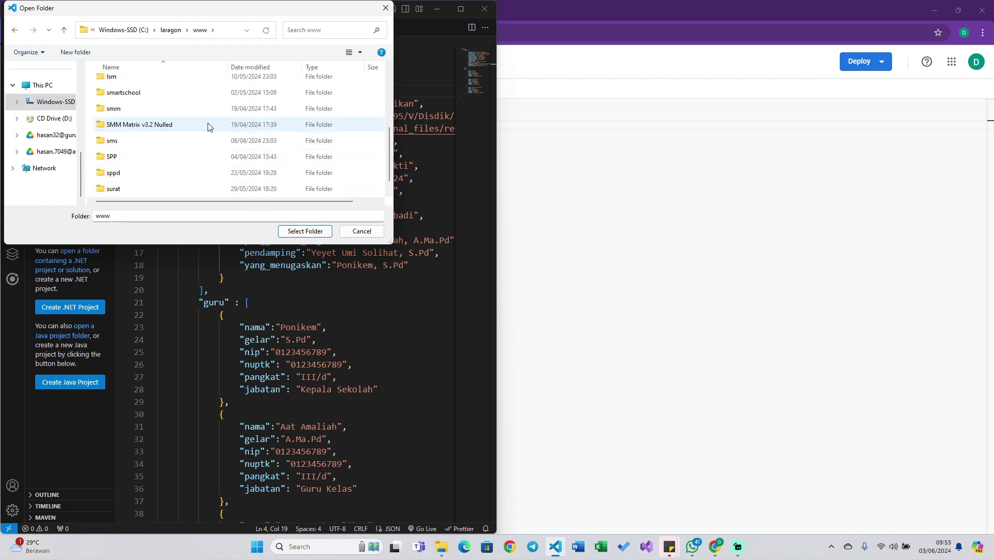
scroll(209, 127, down, 1)
double_click(114, 163)
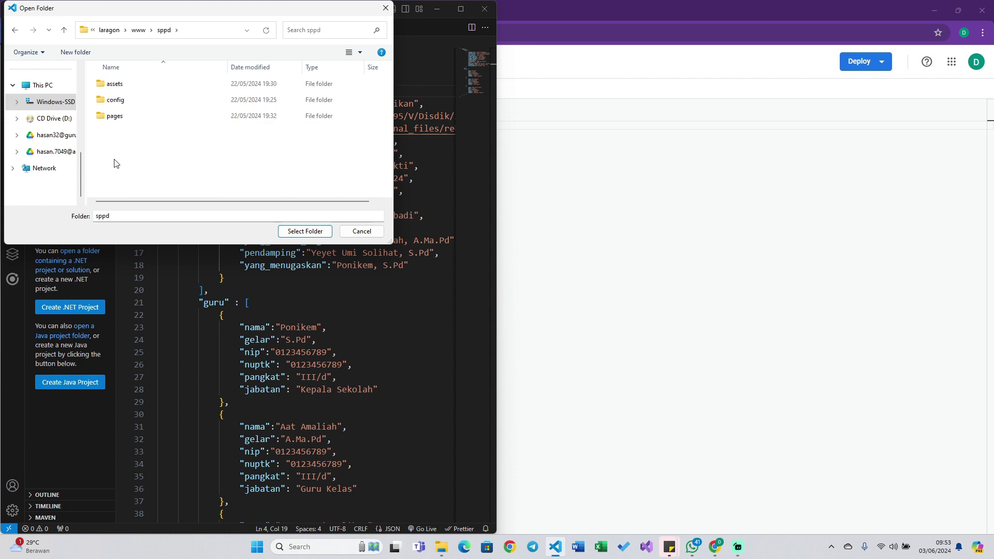
click(64, 30)
scroll(191, 164, down, 5)
double_click(136, 175)
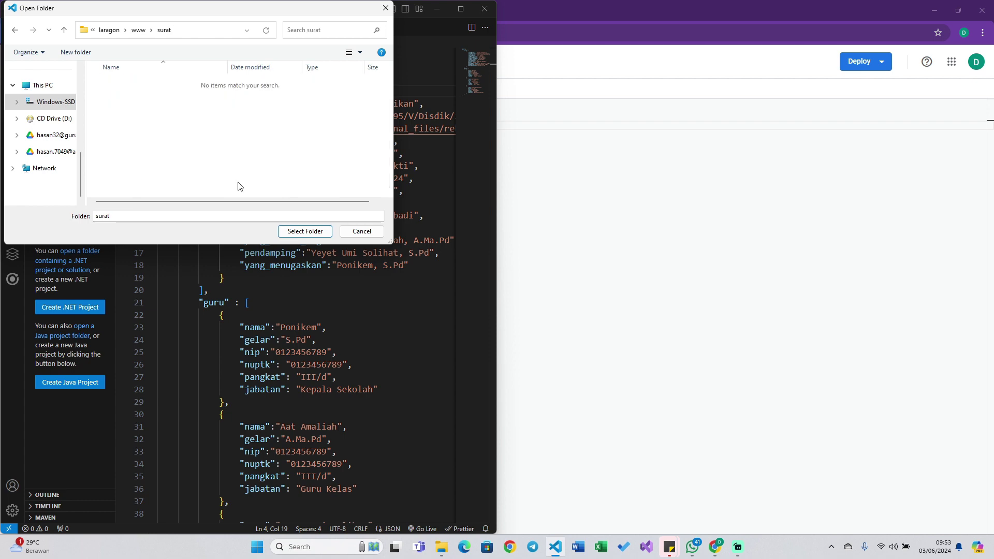
click(298, 233)
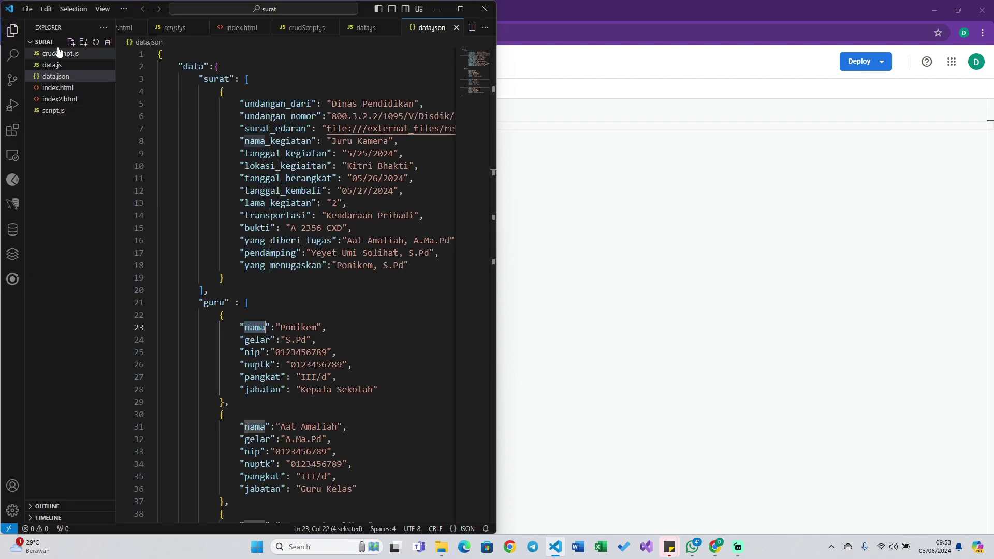
Copy all of crudScript.js and paste it over myFunction in Code.gs.
click(59, 53)
click(406, 129)
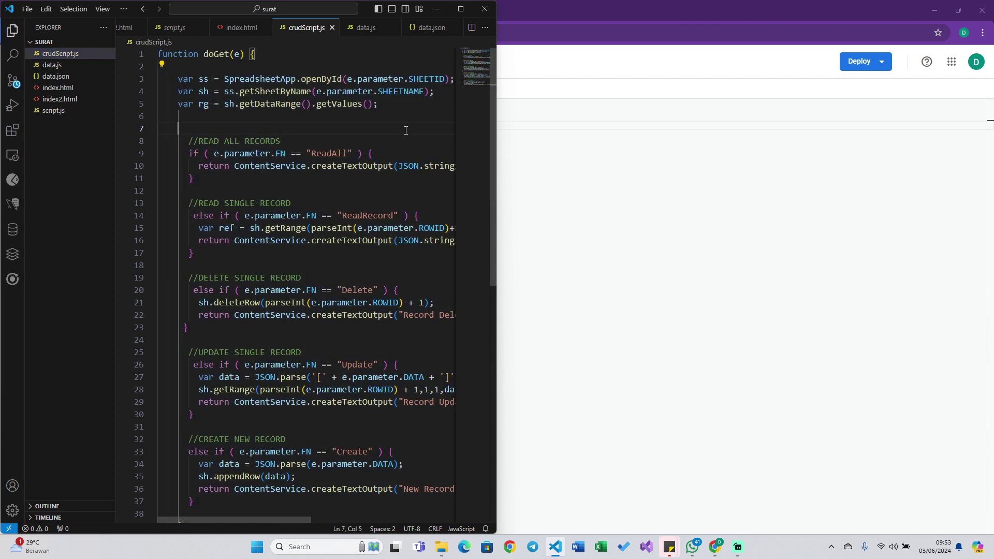
scroll(406, 130, down, 2)
scroll(406, 130, down, 2)
scroll(405, 130, up, 4)
key(ctrl+a)
key(ctrl+c)
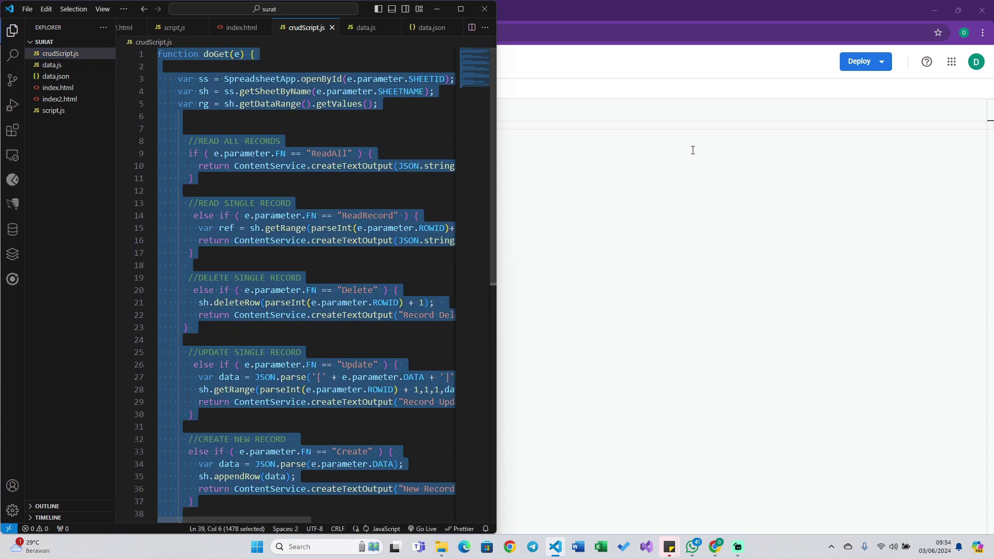
click(676, 152)
key(ctrl+a)
key(ctrl+v)
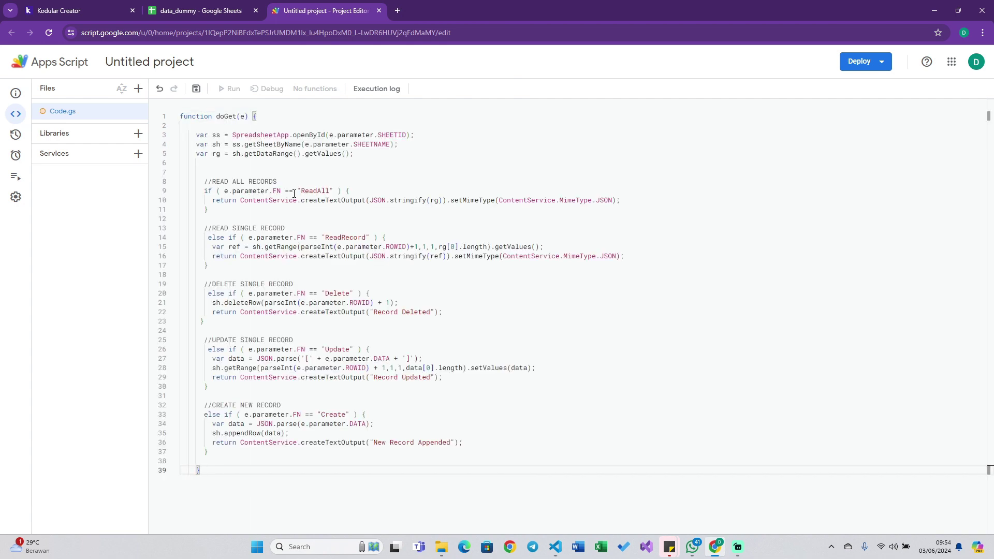
Create a new Web app deployment with description 1 and access set to Anyone.
click(362, 185)
click(883, 64)
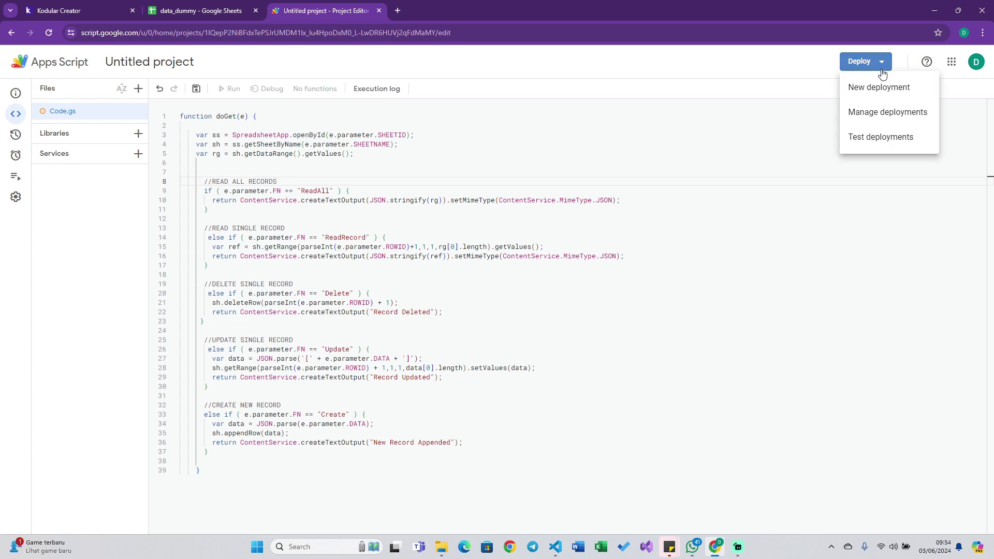
click(876, 88)
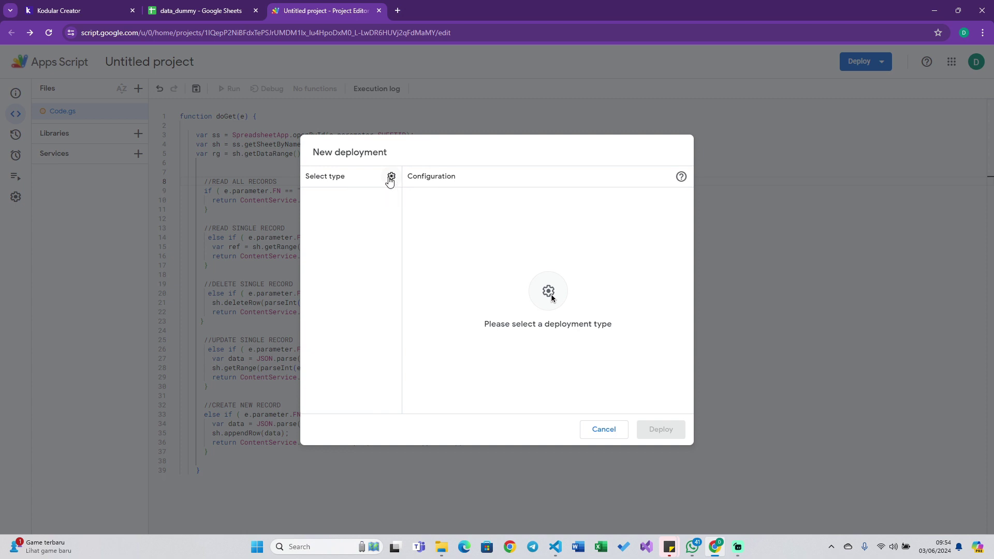
click(391, 176)
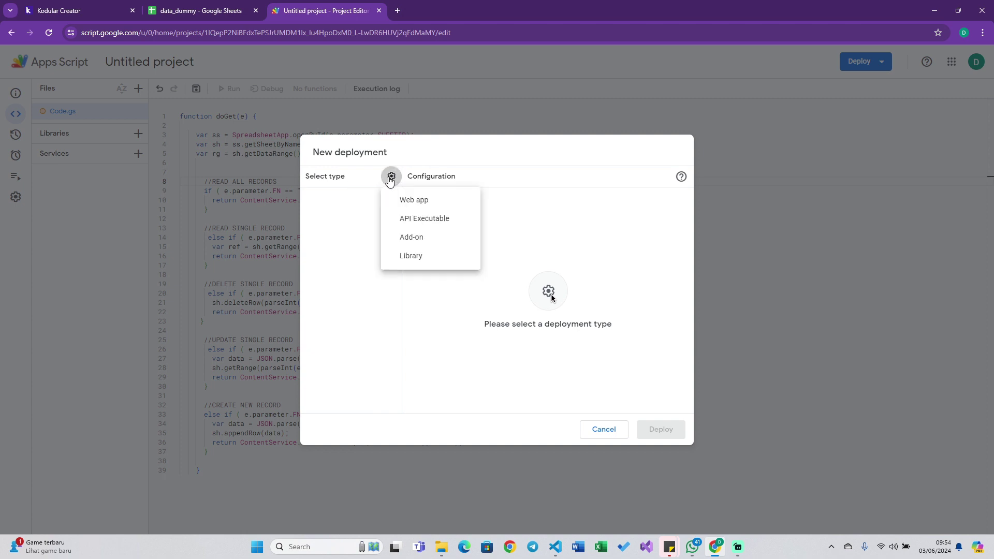
click(463, 203)
click(489, 234)
text(1)
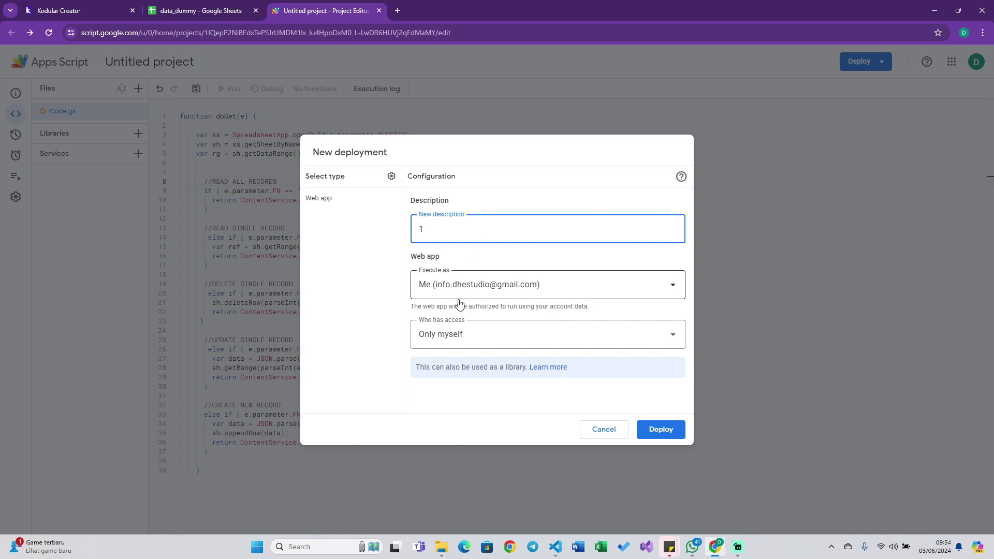
click(477, 339)
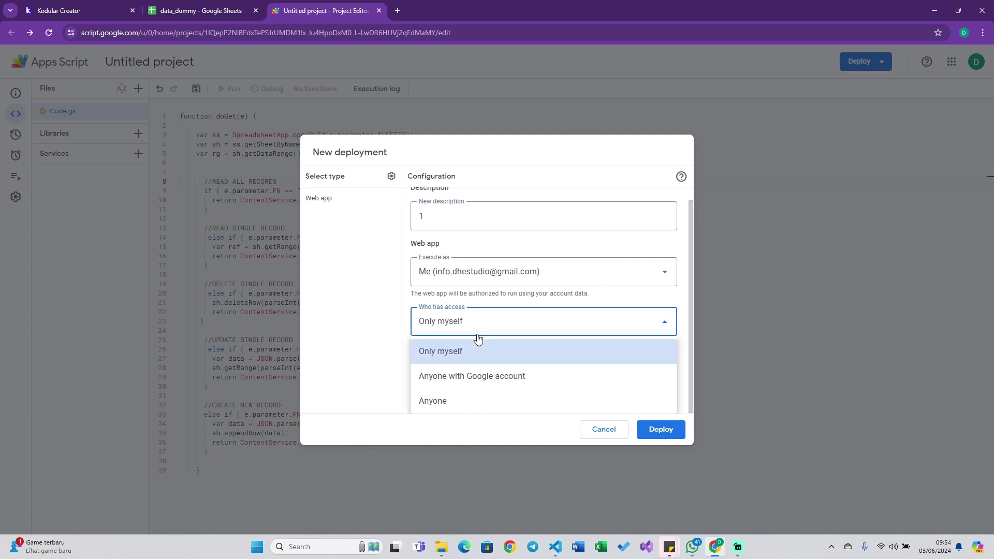
click(460, 401)
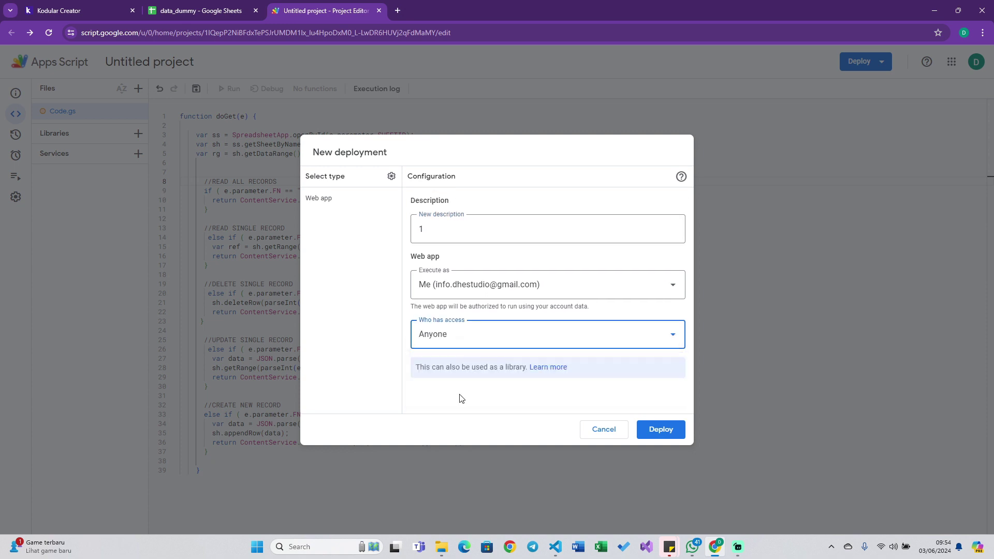
click(667, 433)
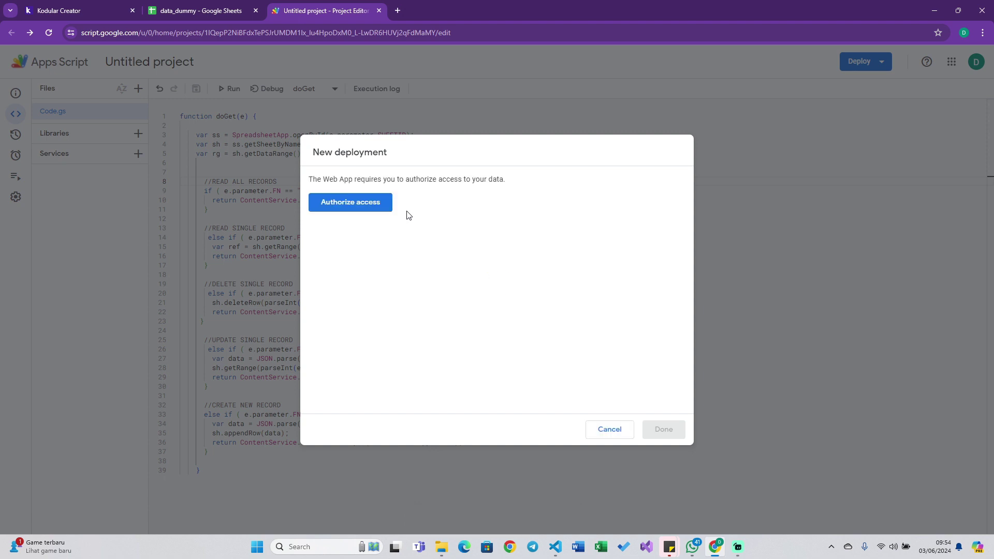
Authorize the unverified project's spreadsheet access, copy the Web app URL, and return to Kodular.
click(362, 202)
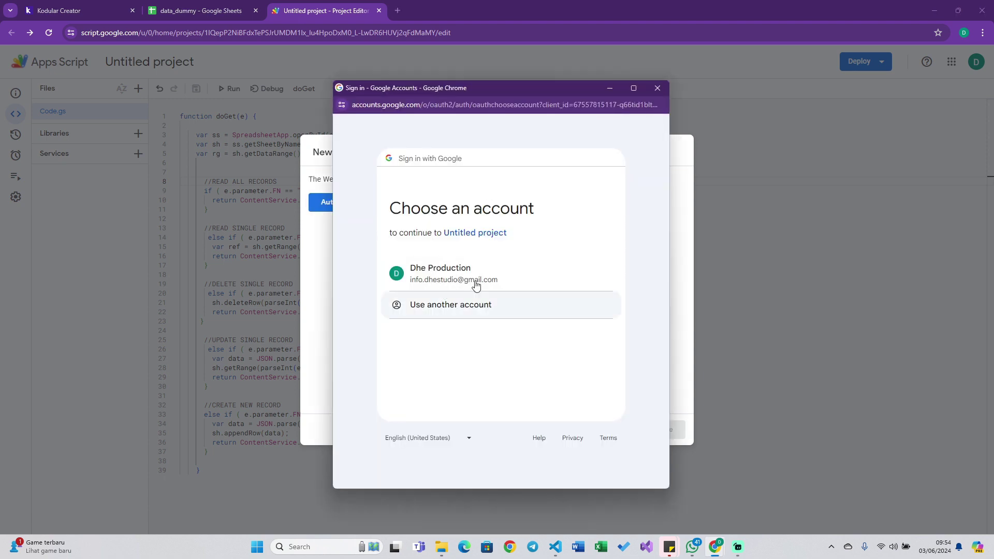
click(455, 268)
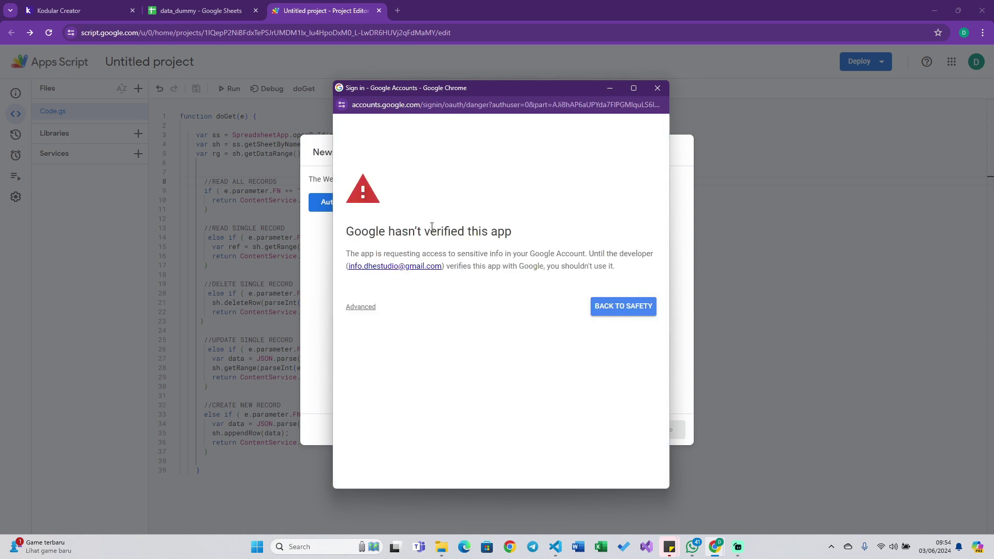
click(362, 311)
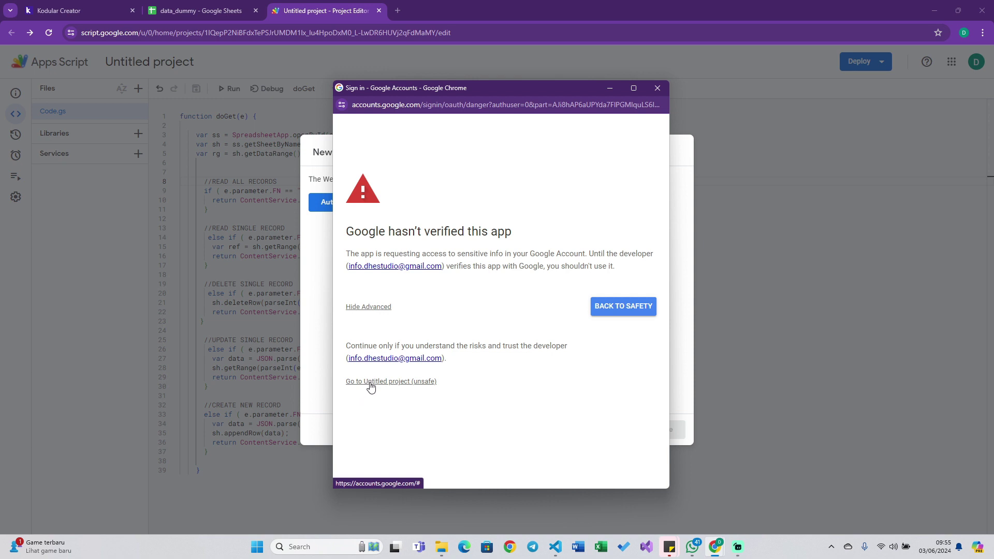
click(405, 385)
scroll(488, 240, down, 2)
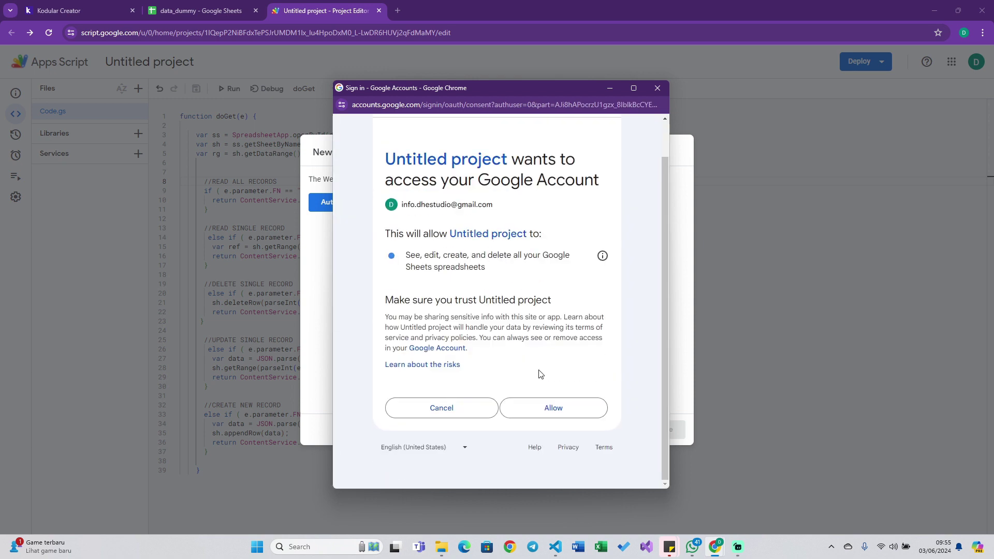
click(542, 399)
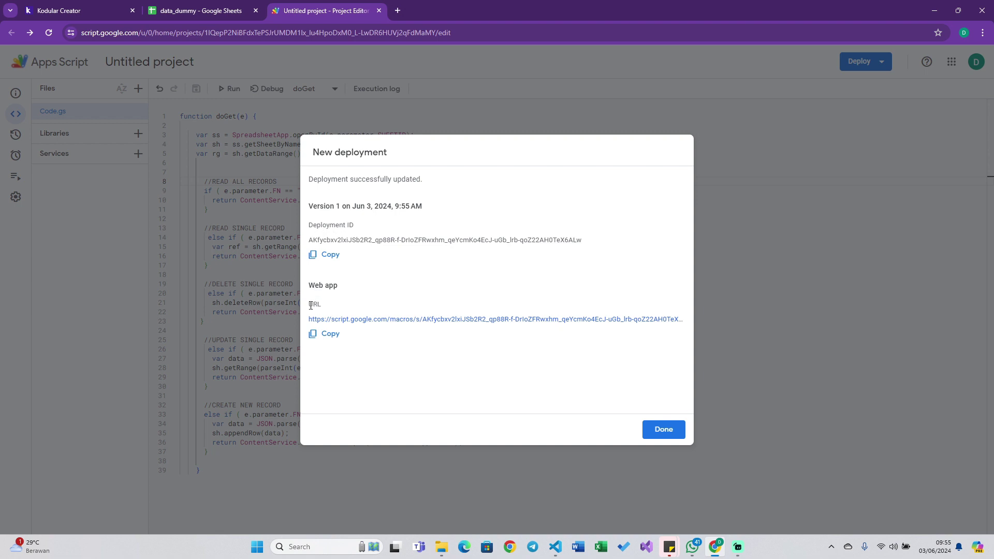
click(326, 335)
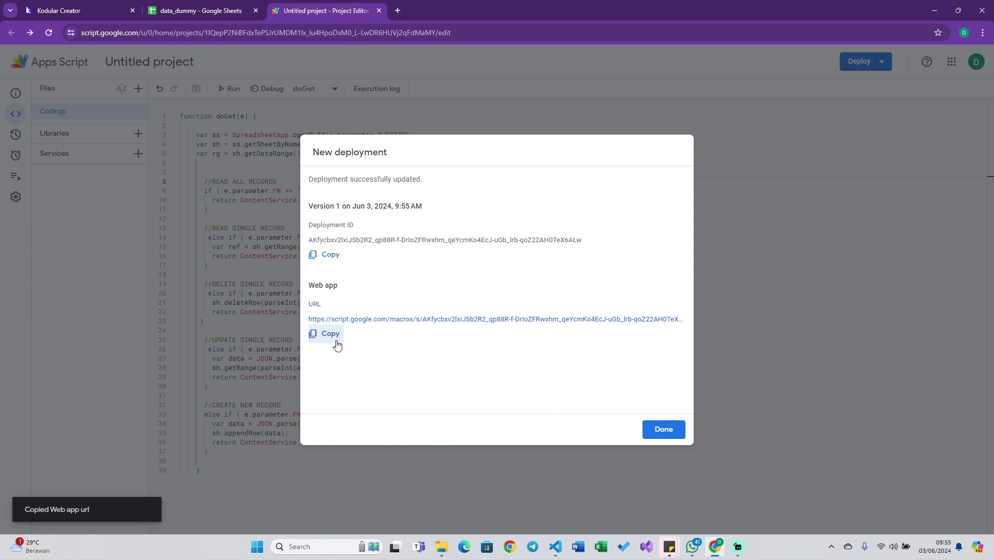
click(52, 9)
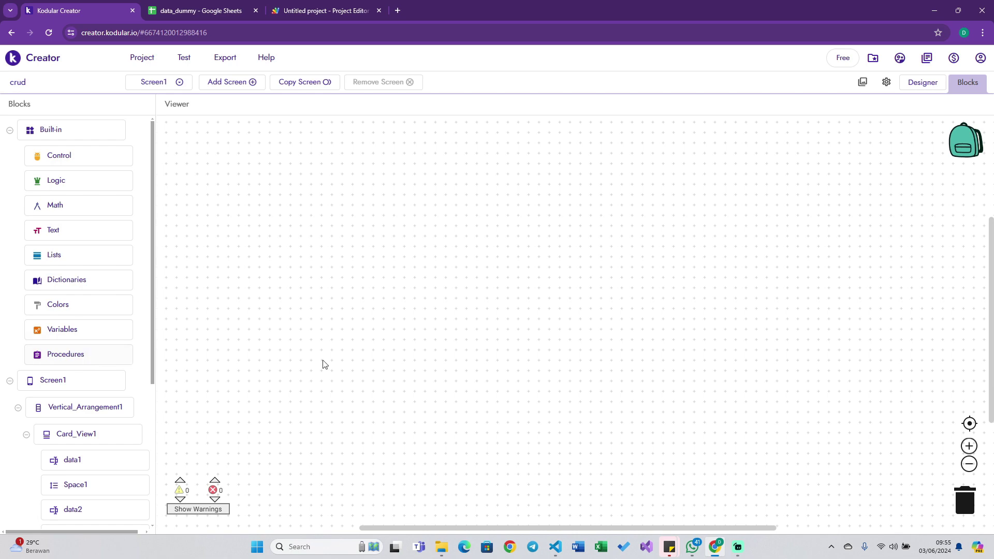
Add a text block holding the pasted web app URL, then return to the data_dummy spreadsheet.
click(68, 236)
drag(191, 127, 348, 191)
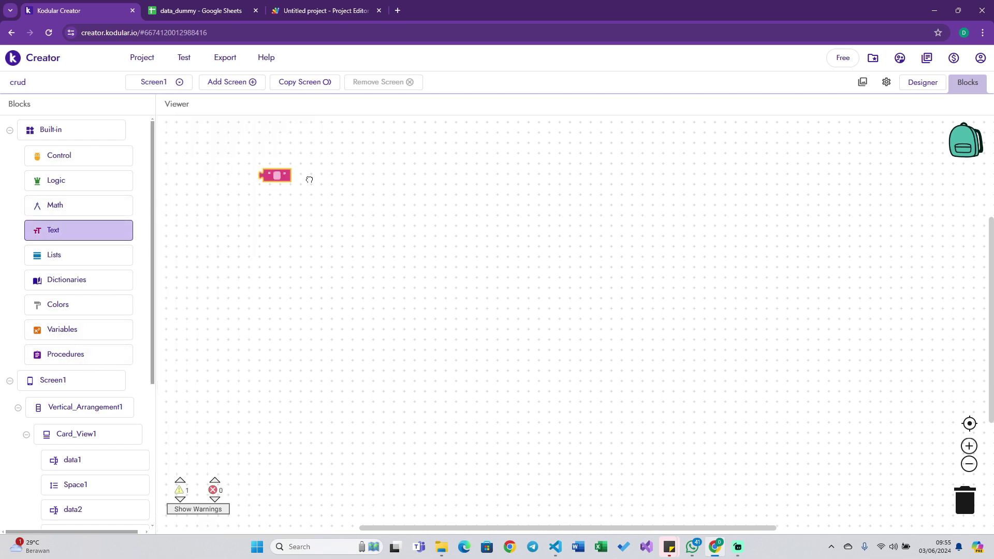
click(335, 191)
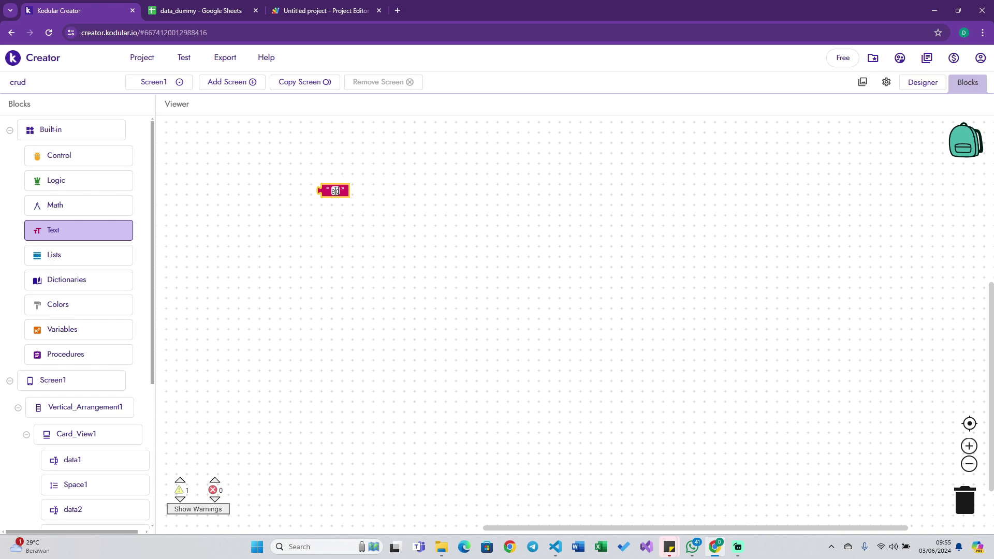
key(ctrl+v)
click(500, 280)
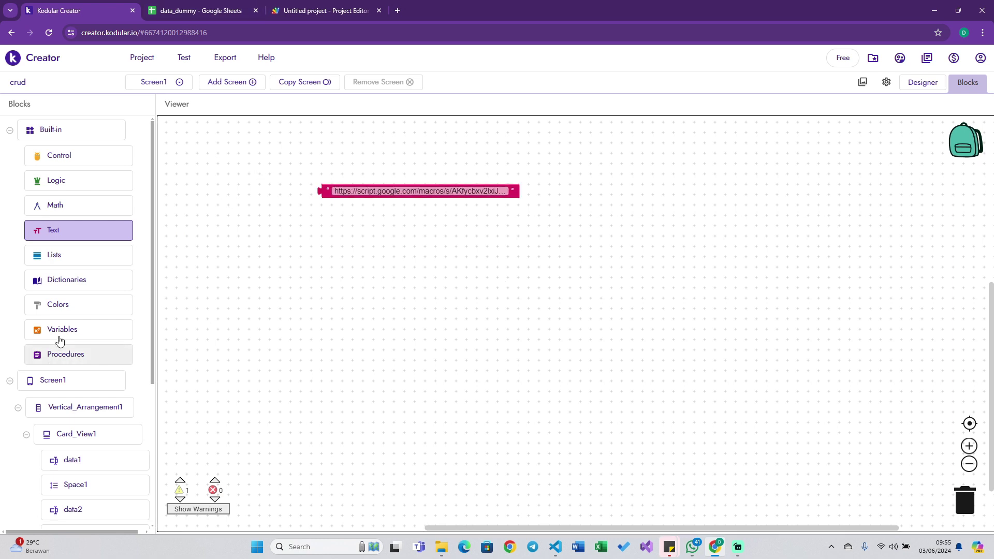
click(203, 12)
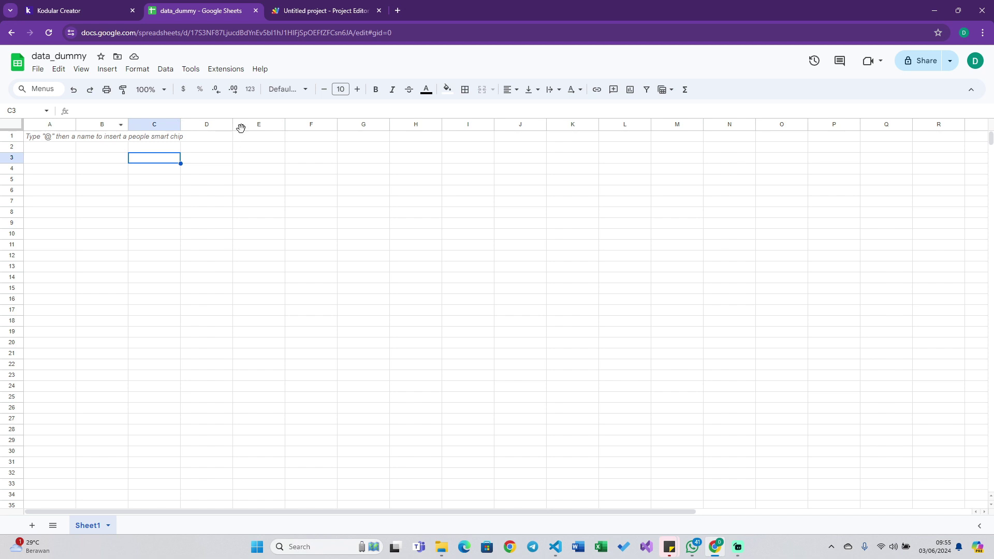
Select the spreadsheet ID inside the data_dummy sheet's web address.
key(ctrl+l)
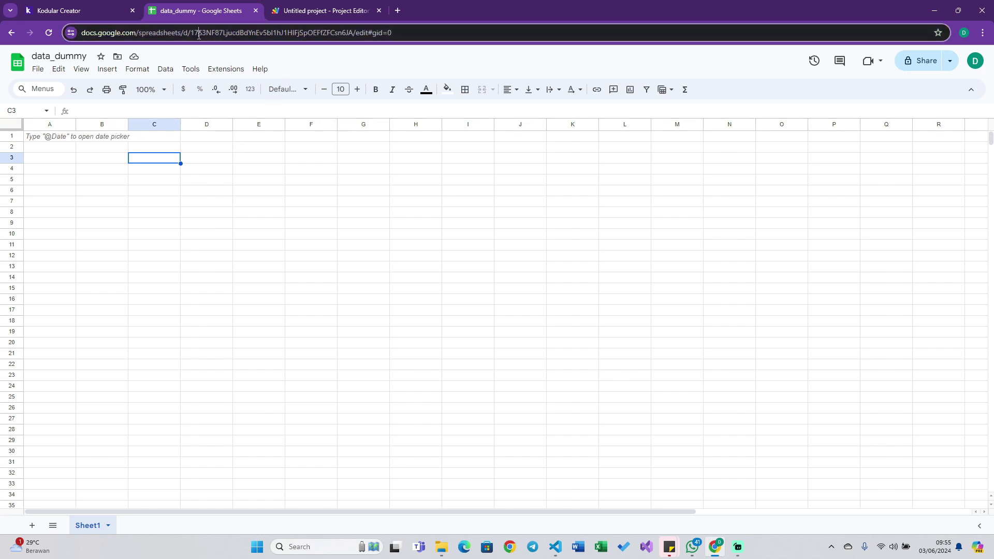
click(429, 36)
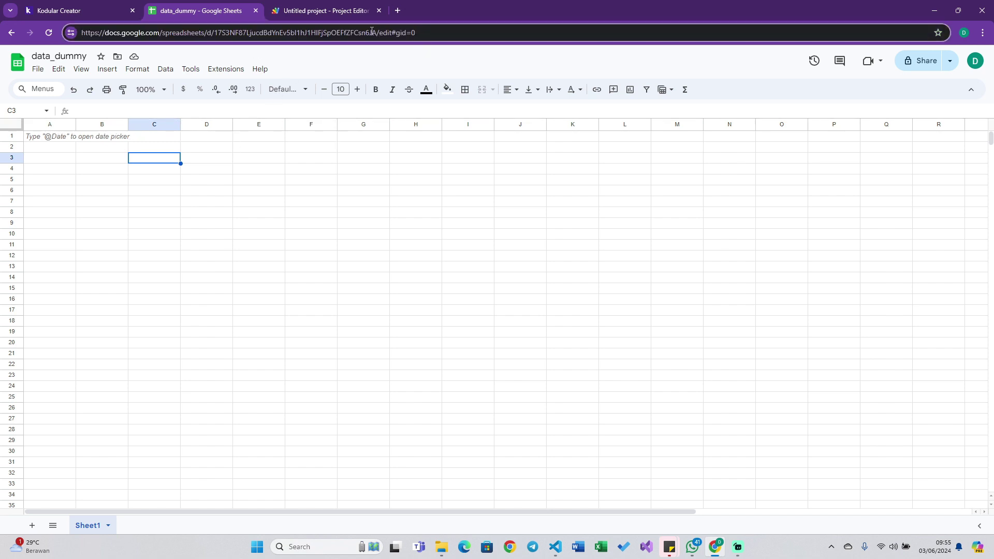
drag(377, 32, 222, 29)
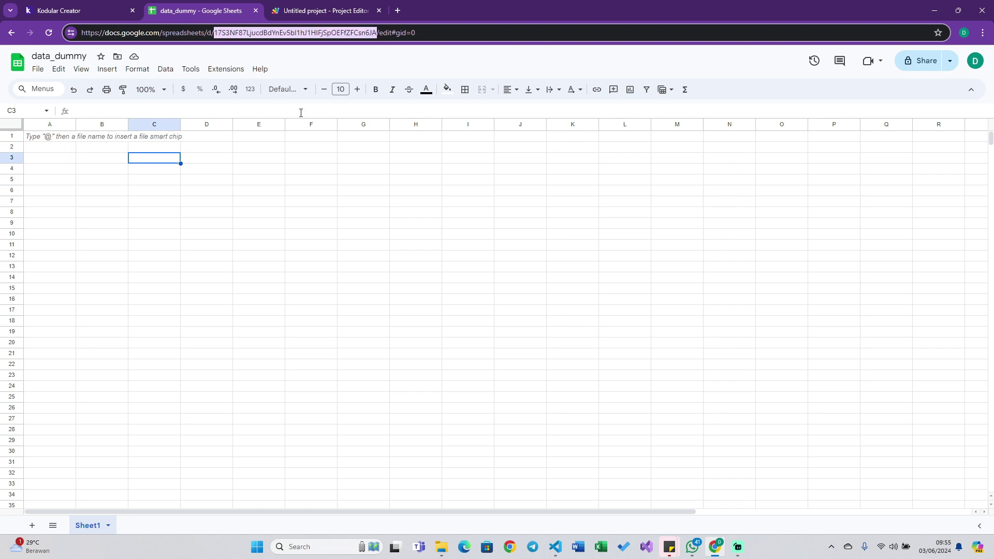
Add a second Kodular text block and paste the spreadsheet ID into it.
click(107, 10)
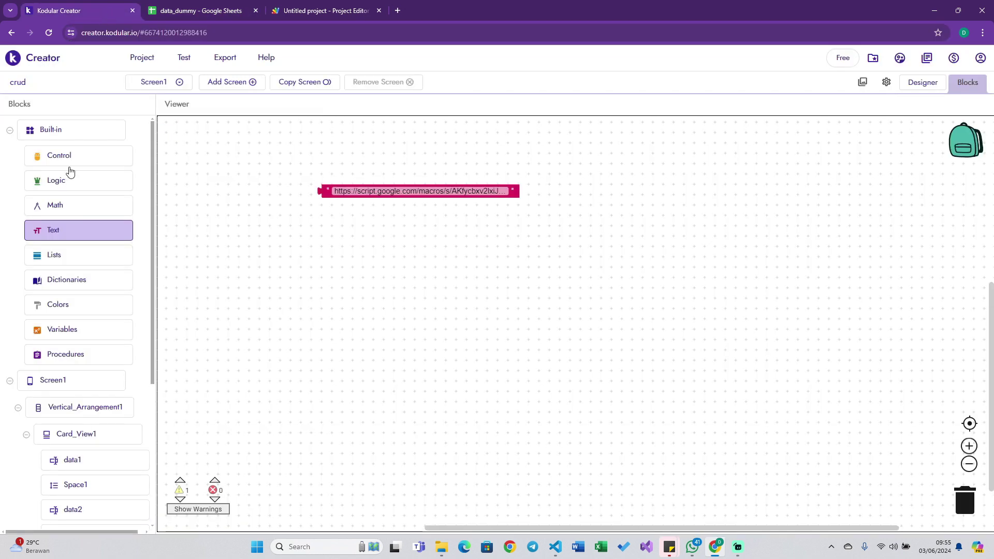
click(61, 224)
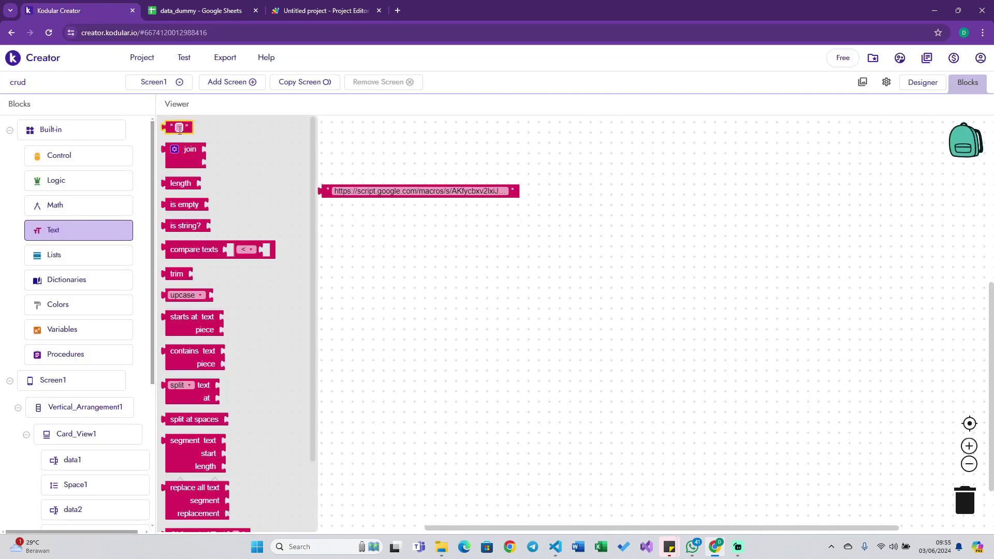
drag(178, 127, 377, 253)
click(377, 253)
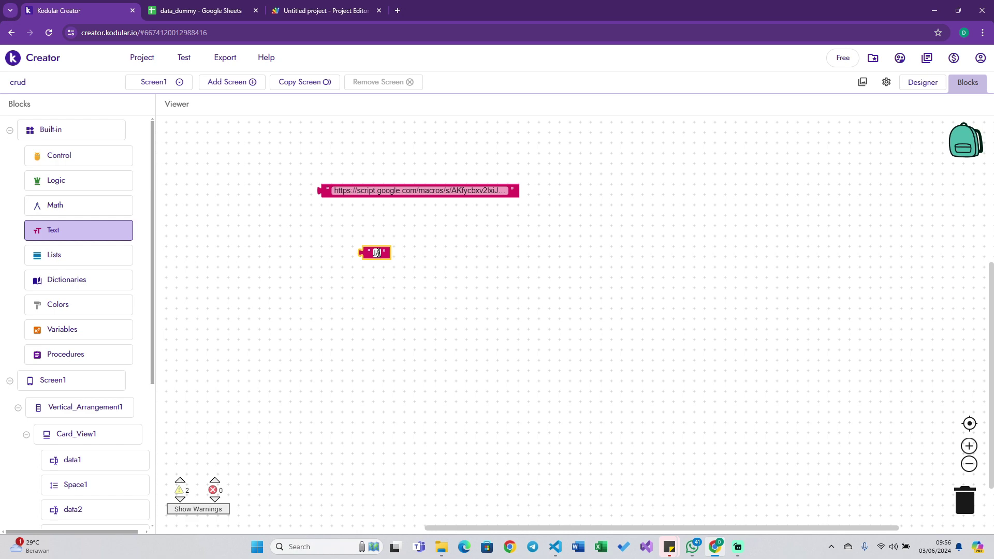
key(ctrl+v)
click(320, 231)
Rename the Sheet1 tab to data_dummy.
click(186, 15)
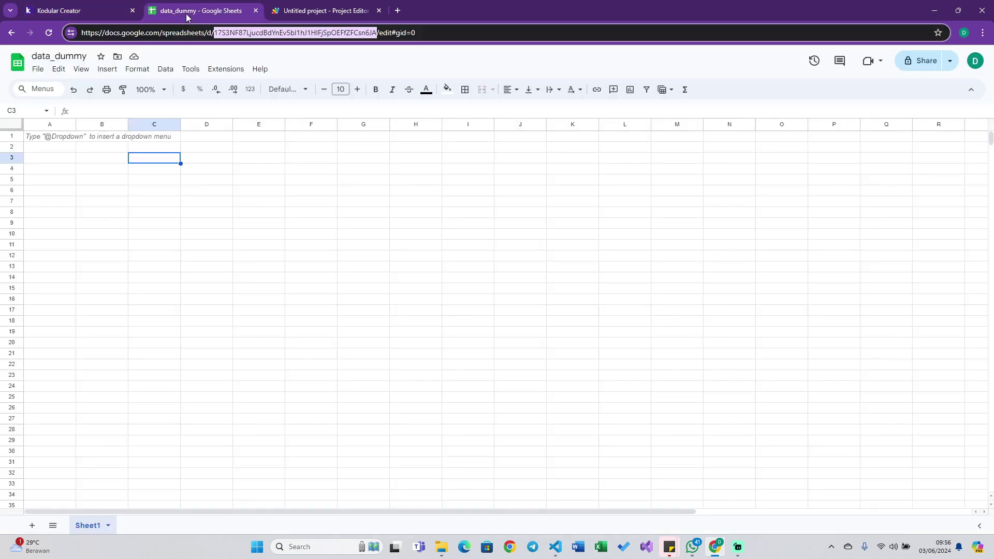
click(106, 526)
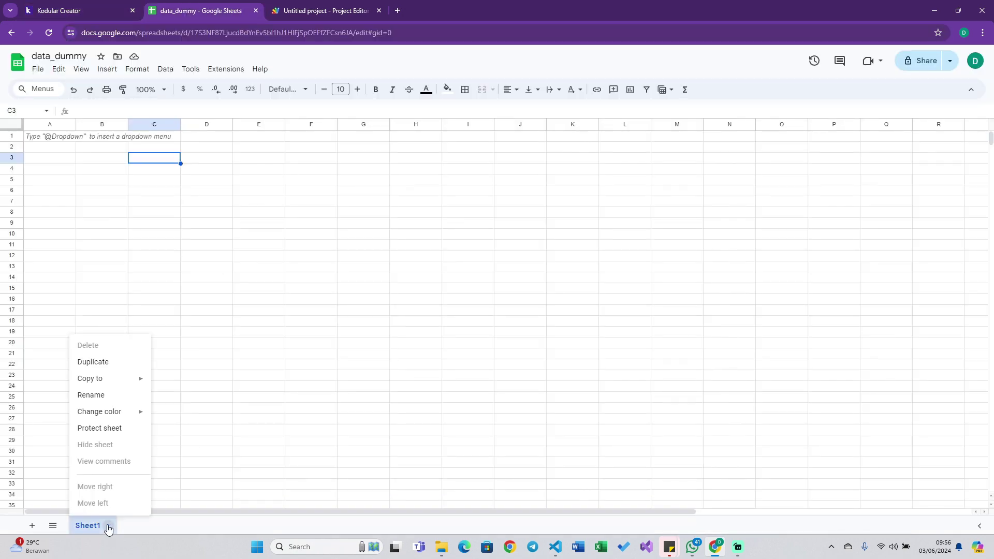
click(102, 400)
text(da)
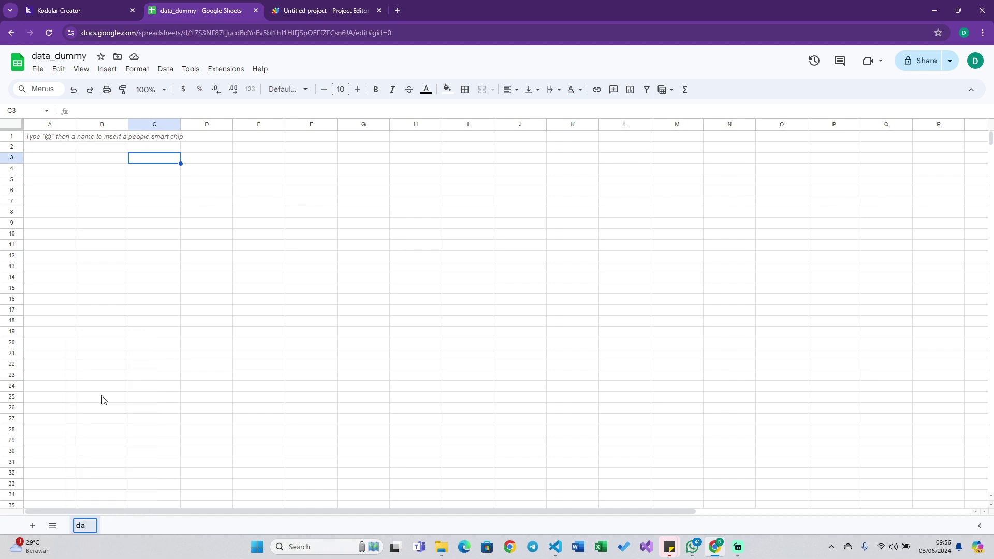
text(ta_dummy)
key(Return)
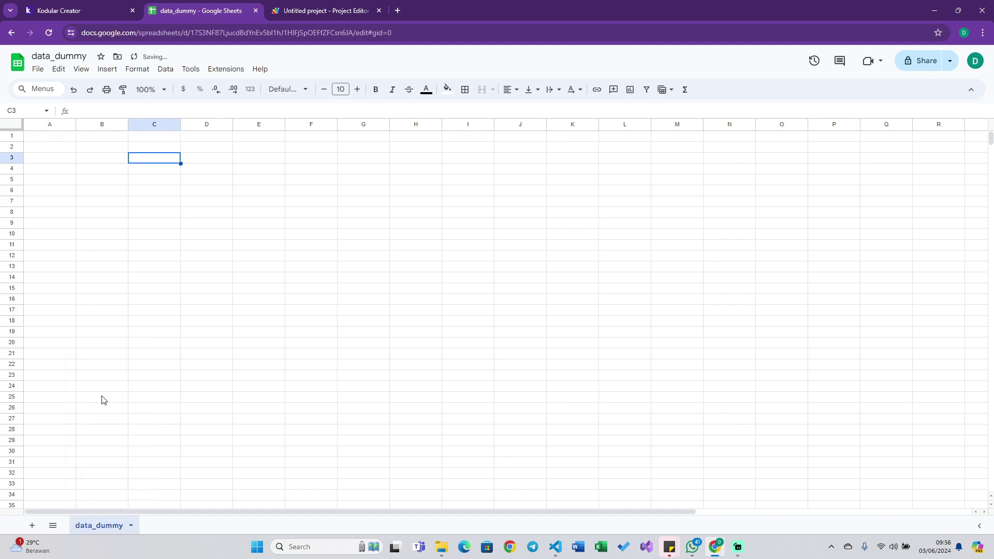
Copy the sheet name data_dummy from the tab and go back to Kodular.
click(132, 526)
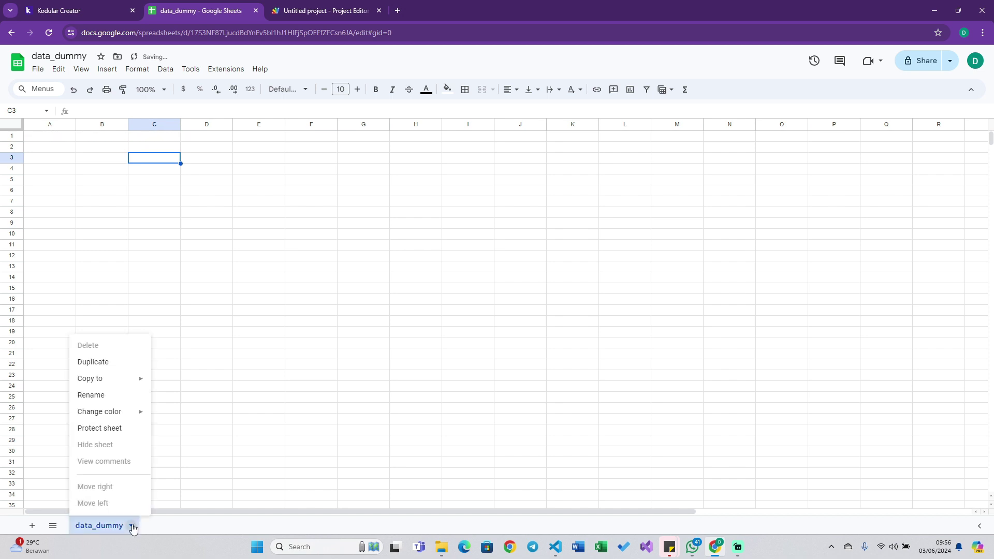
click(105, 397)
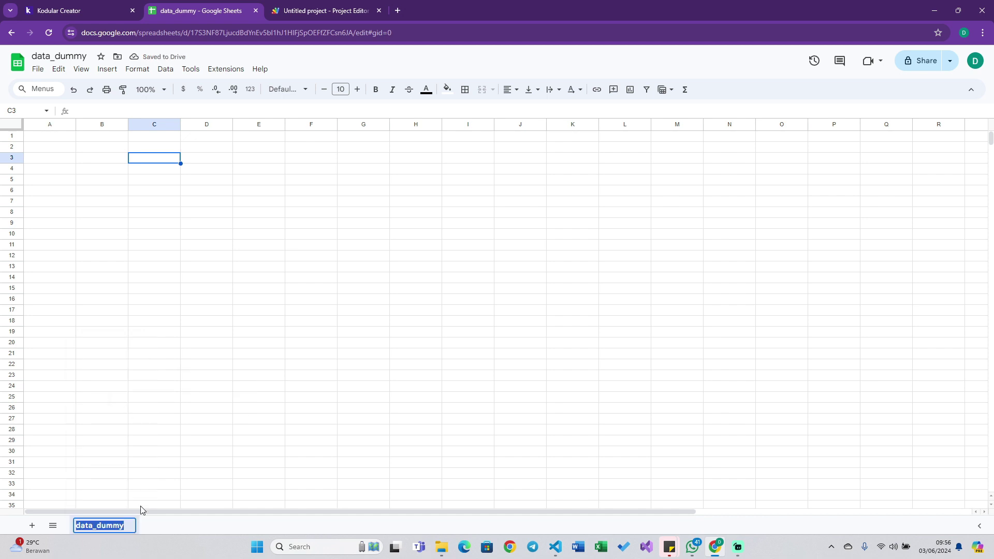
right_click(113, 524)
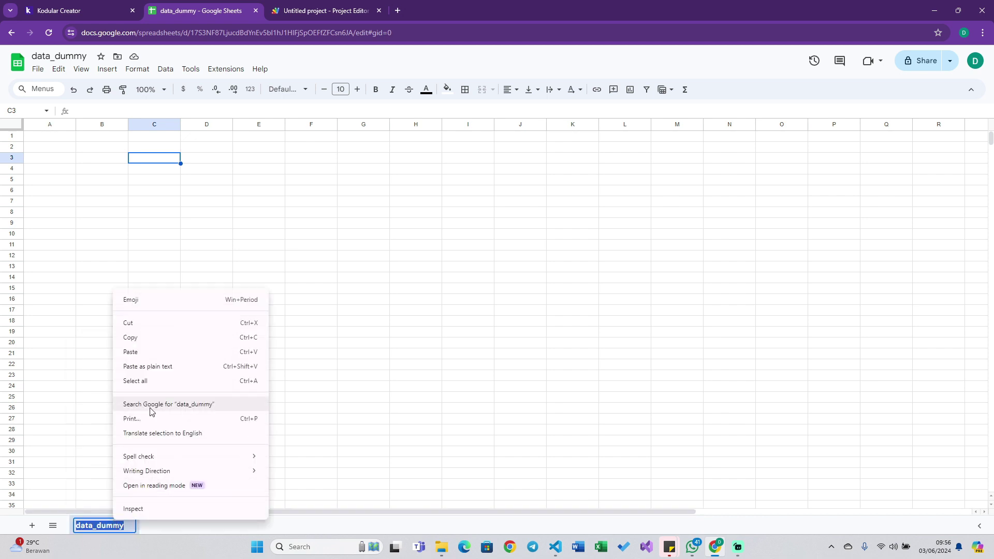
click(133, 342)
click(259, 256)
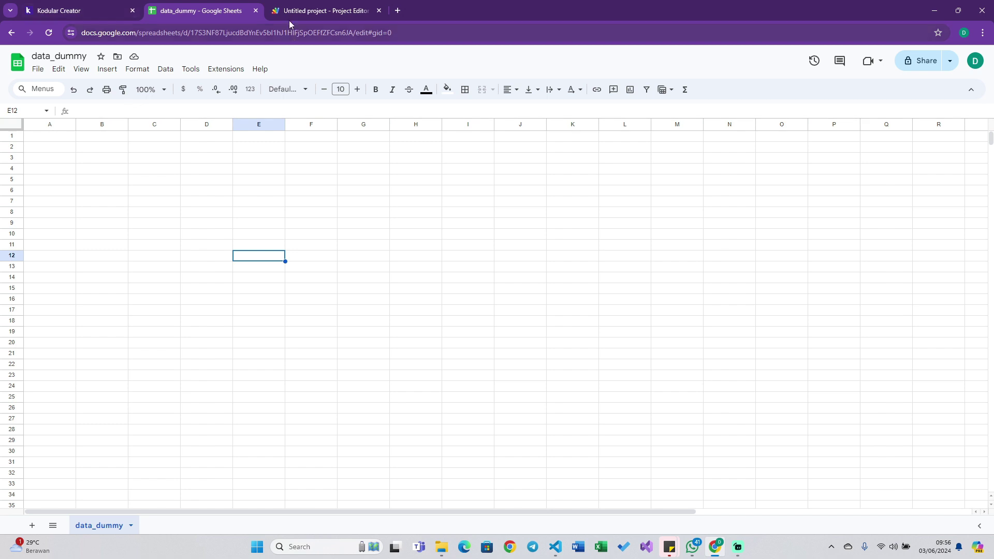
click(94, 16)
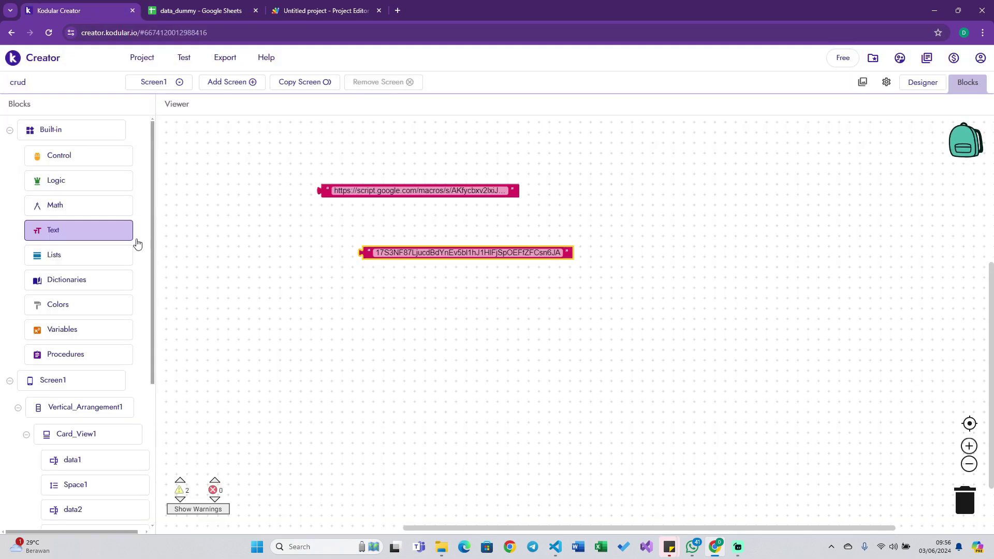
Add a third text block containing the pasted sheet name data_dummy.
click(71, 231)
drag(183, 127, 361, 228)
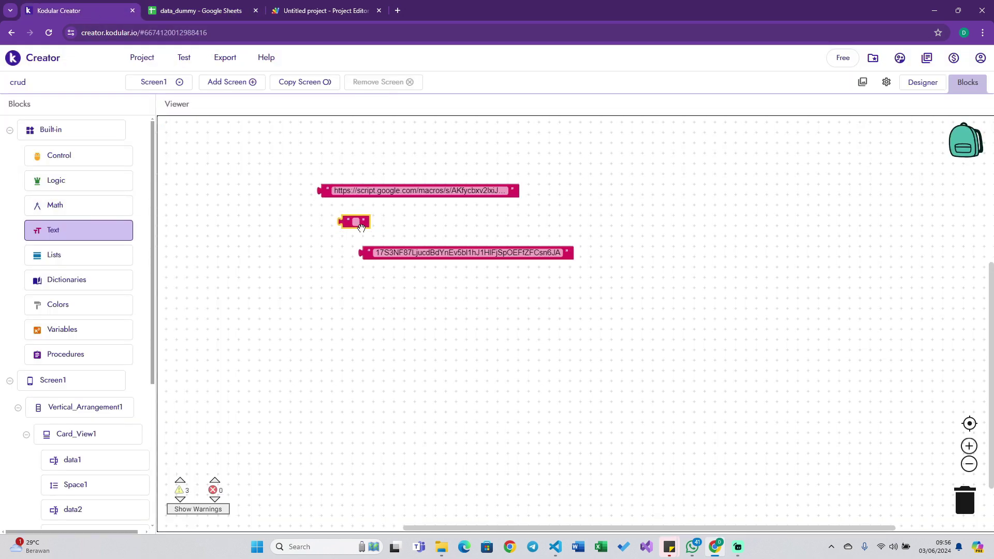
click(357, 223)
text(data_dummy)
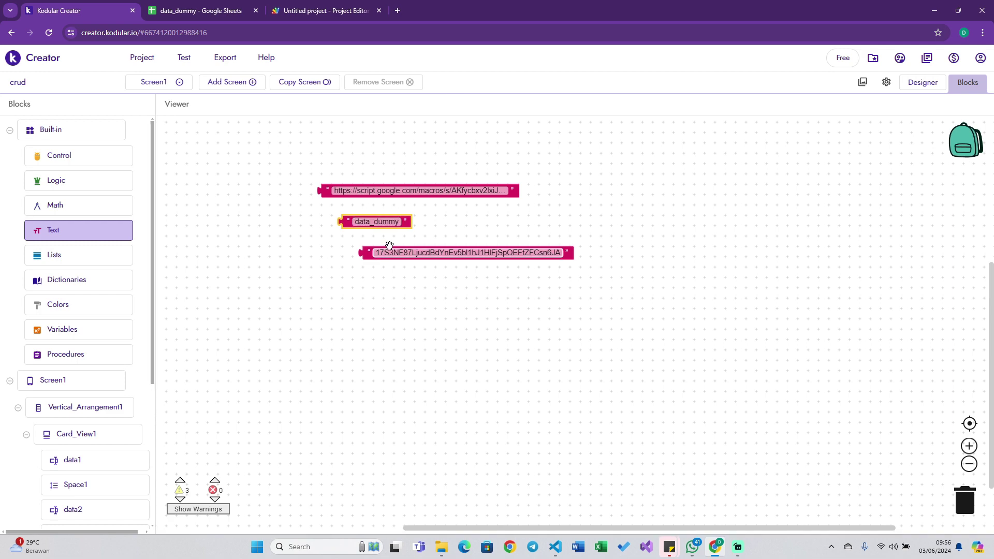
click(88, 334)
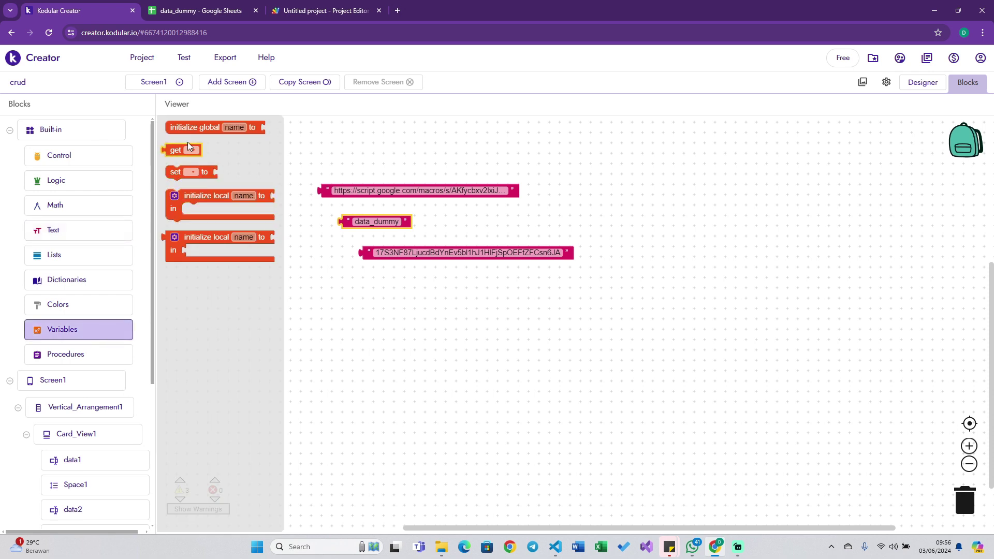
Declare a global variable script initialized to an empty text block.
drag(180, 128, 348, 285)
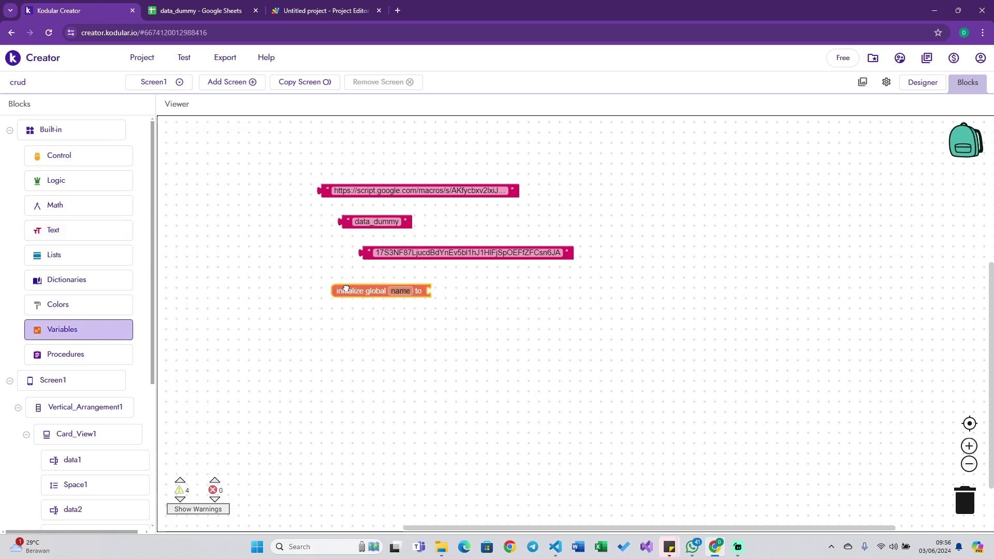
click(401, 284)
text(script)
key(Return)
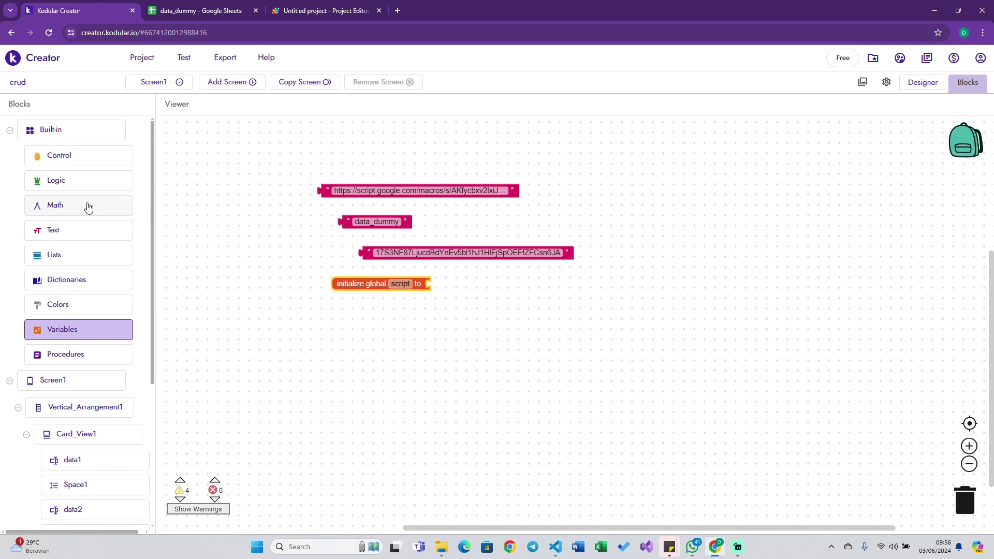
click(63, 231)
drag(167, 128, 432, 286)
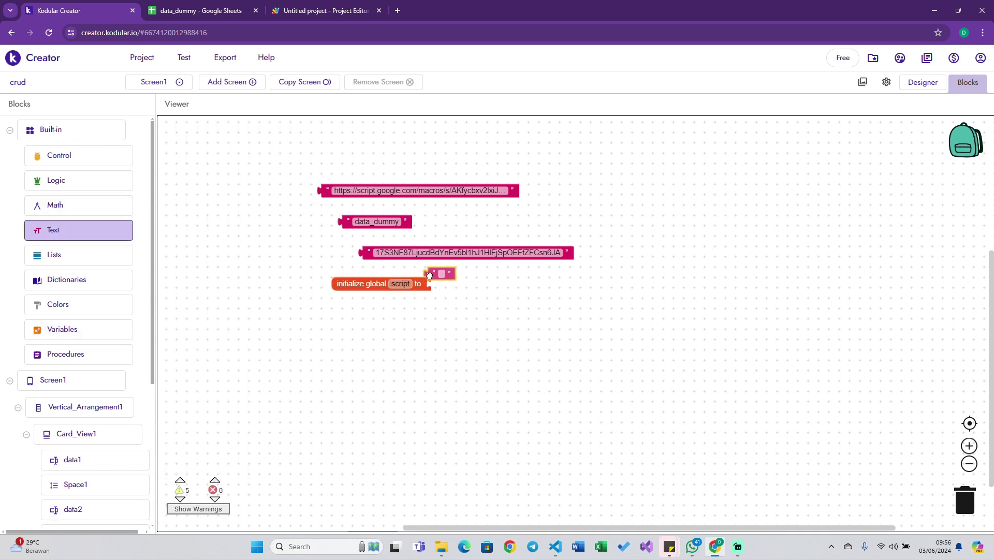
click(48, 232)
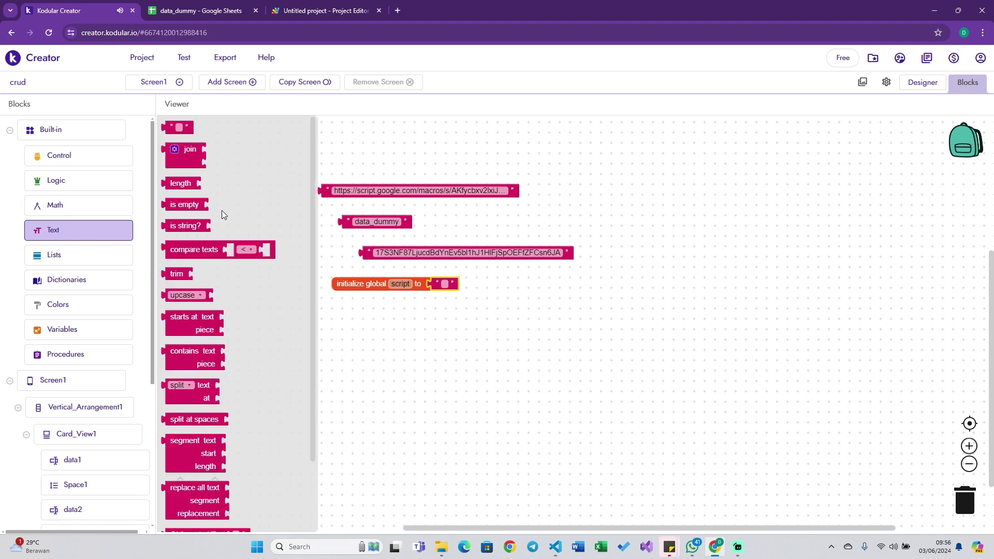
click(73, 327)
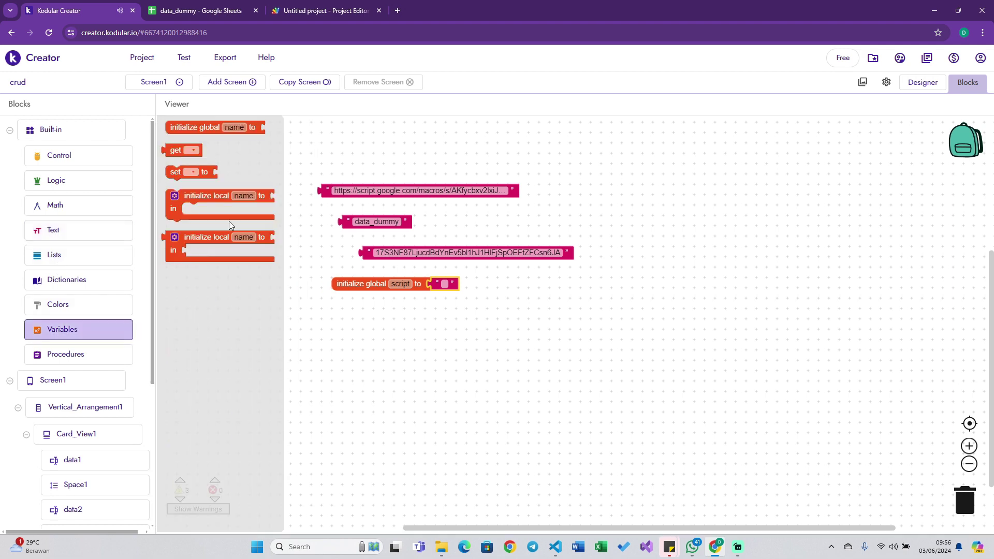
Duplicate the script declaration and rename the copy shid.
click(433, 312)
click(367, 282)
key(ctrl+c)
key(ctrl+v)
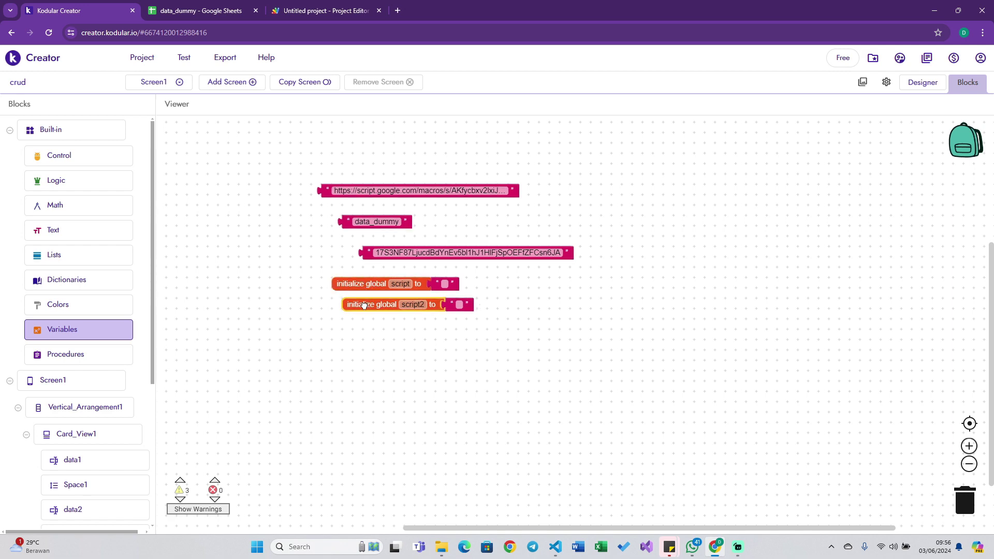
drag(364, 306, 354, 306)
click(394, 306)
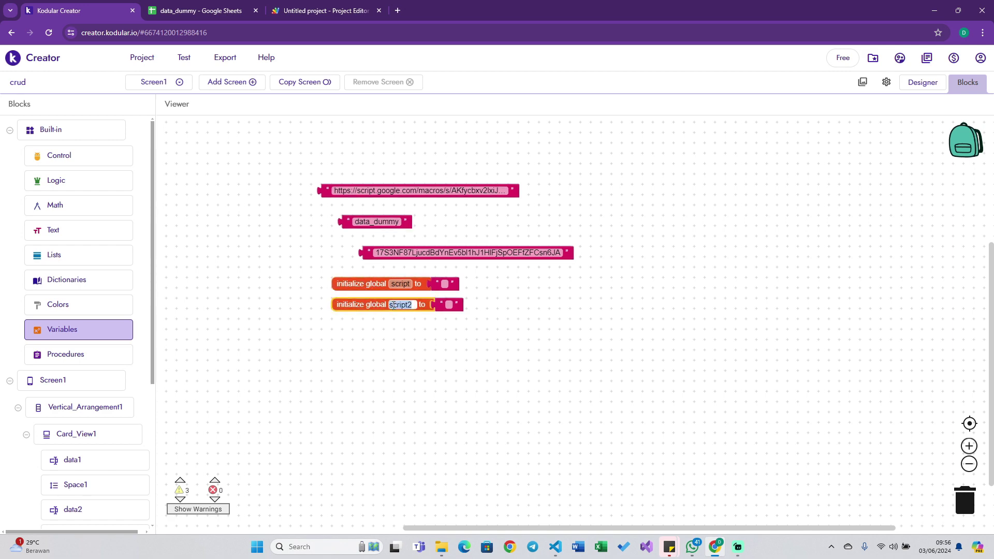
text(shid)
key(Return)
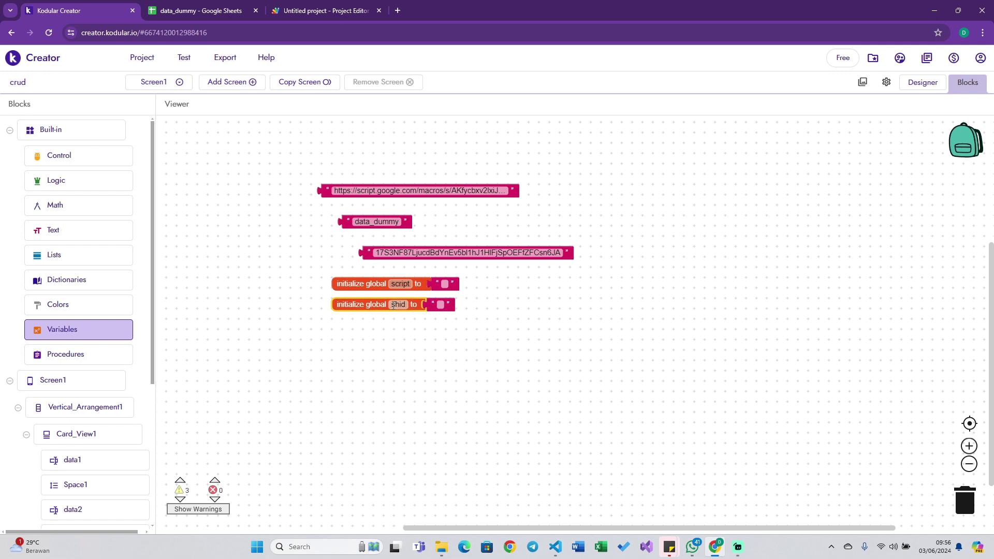
Add two more duplicated globals named shn and method.
key(ctrl+c)
key(ctrl+v)
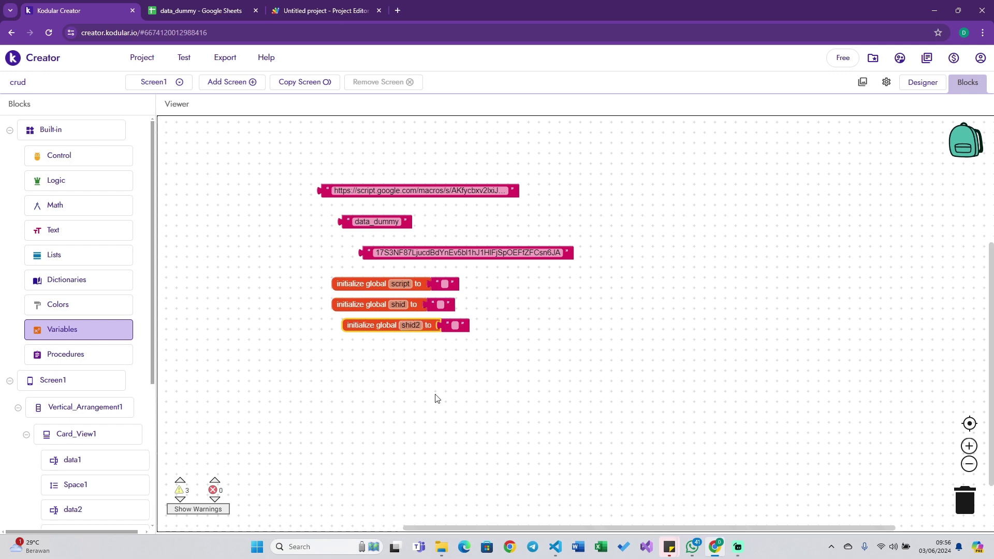
drag(366, 325, 355, 325)
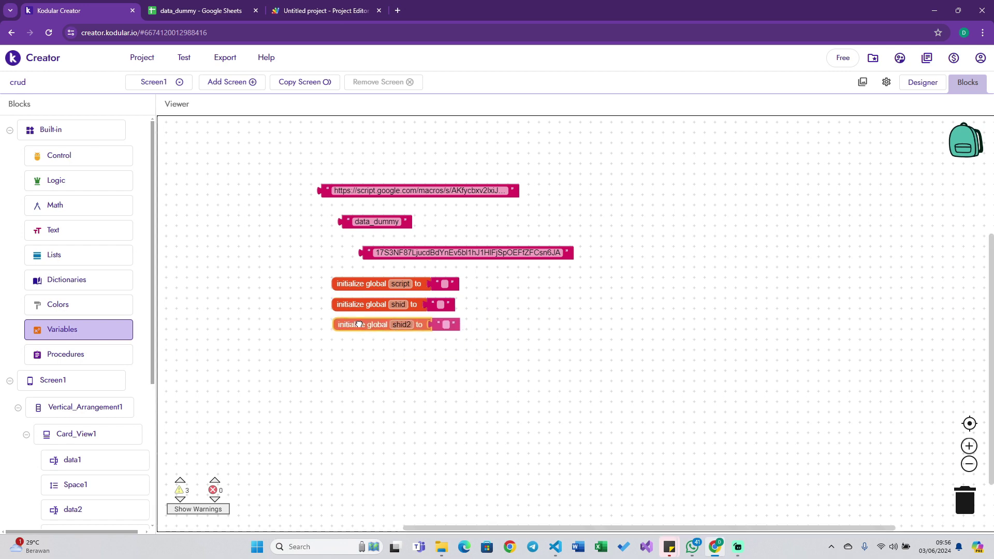
click(408, 326)
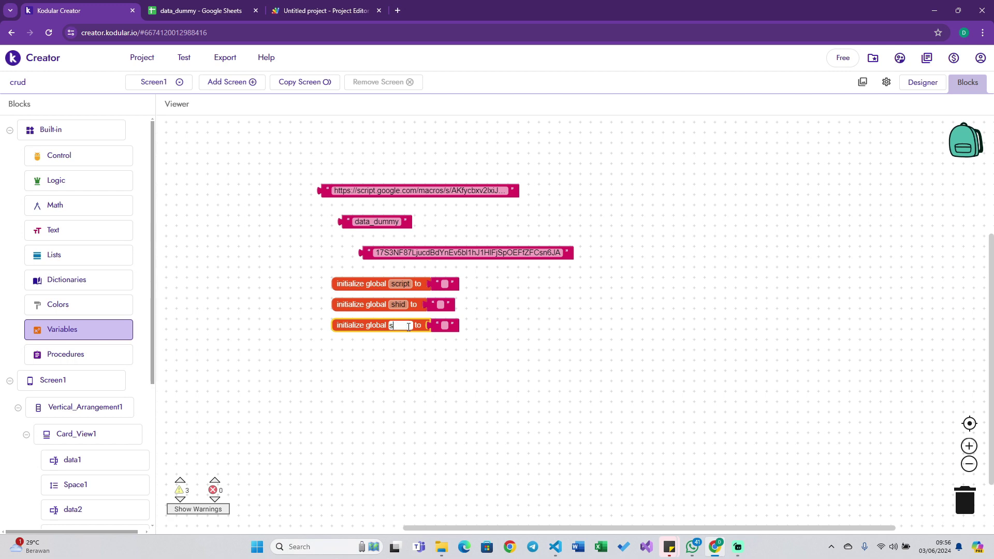
text(shna)
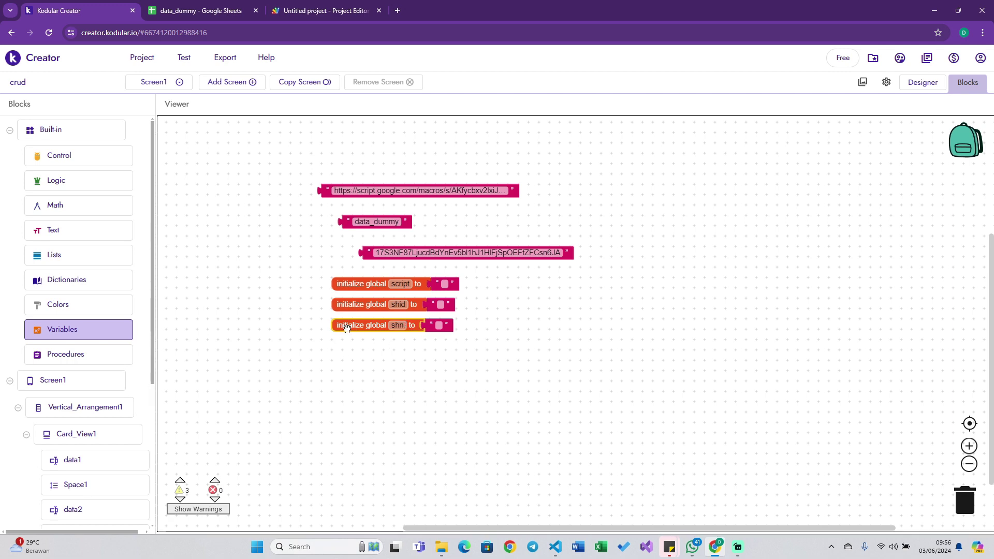
key(ctrl+c)
key(ctrl+v)
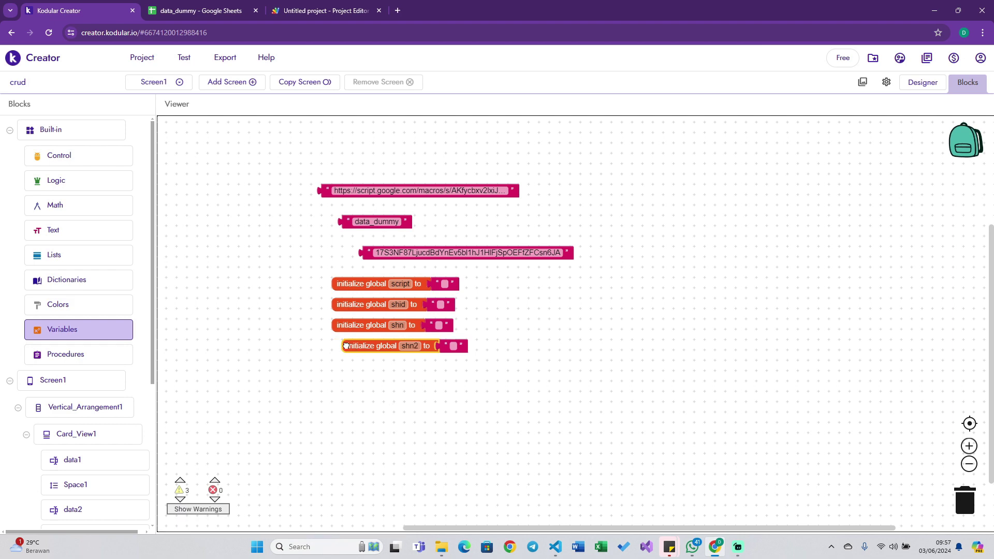
drag(346, 346, 336, 346)
click(404, 345)
mouse_move(397, 346)
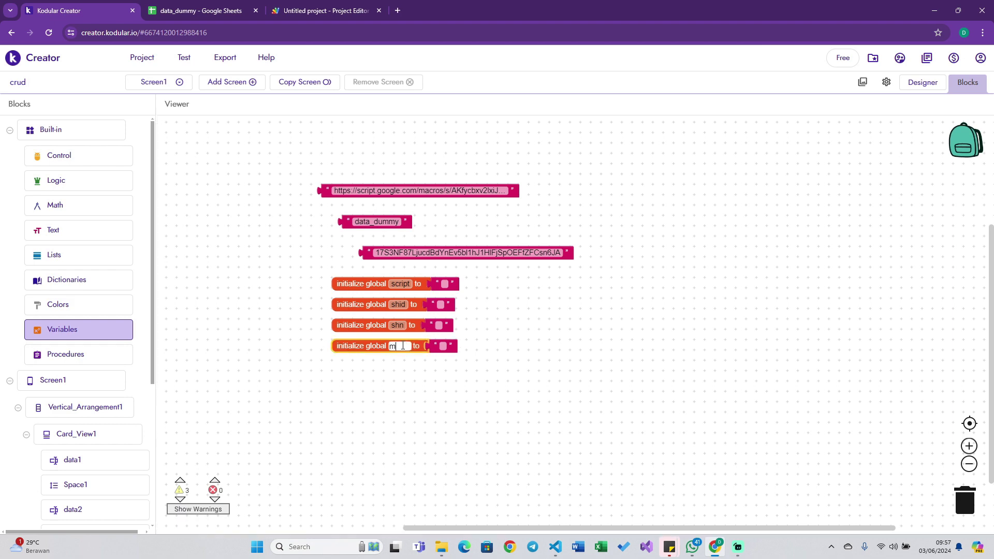
text(method)
key(Return)
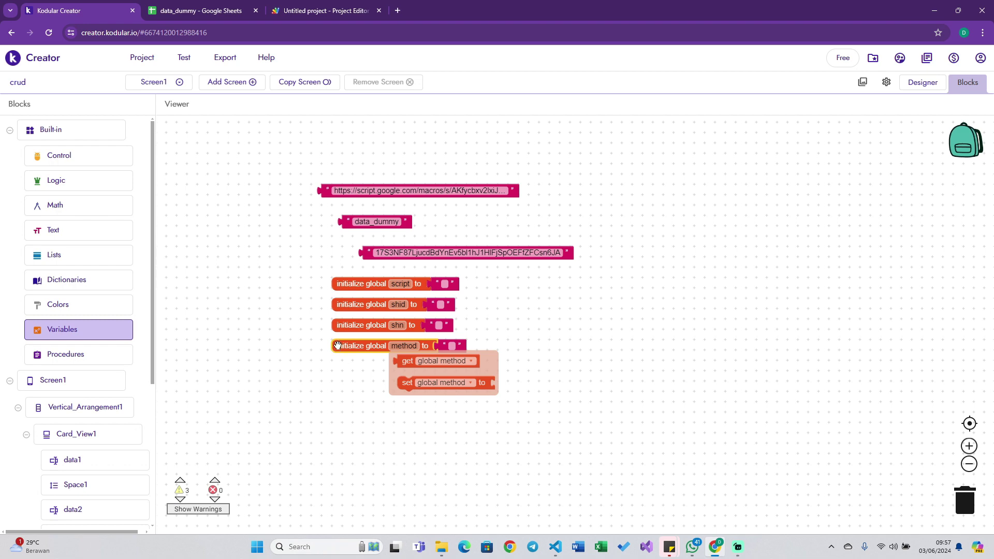
Add duplicated globals named response and data.
key(ctrl+c)
key(ctrl+v)
drag(368, 369, 357, 369)
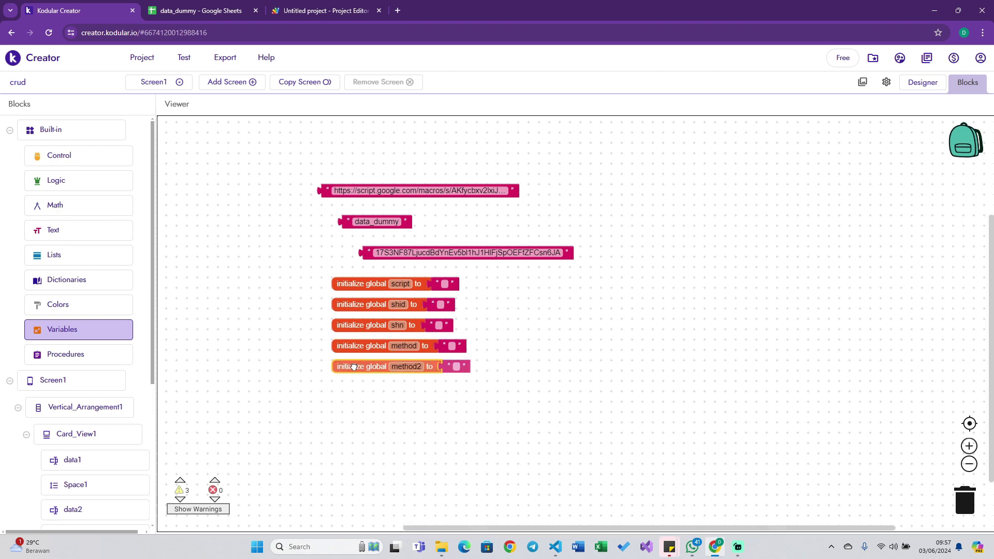
click(409, 367)
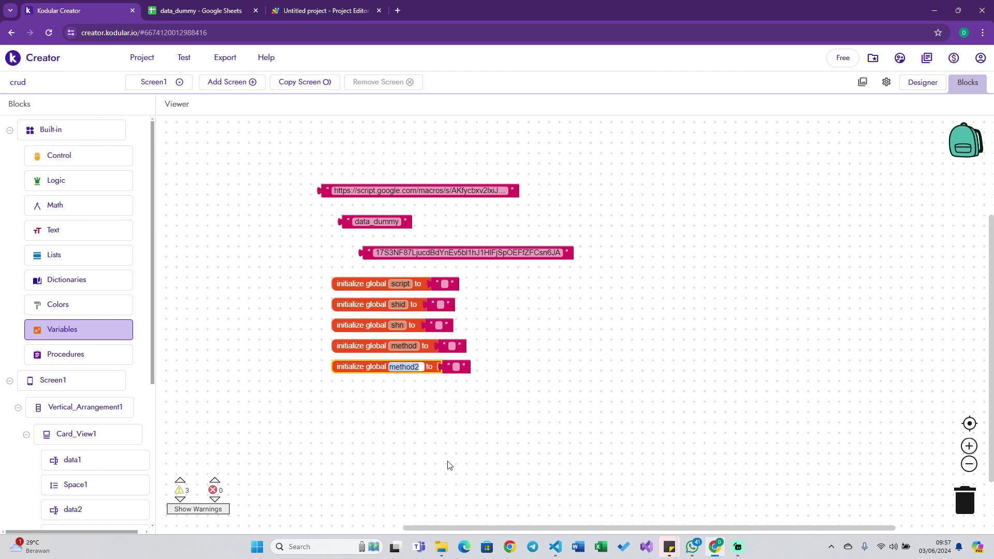
text(resp)
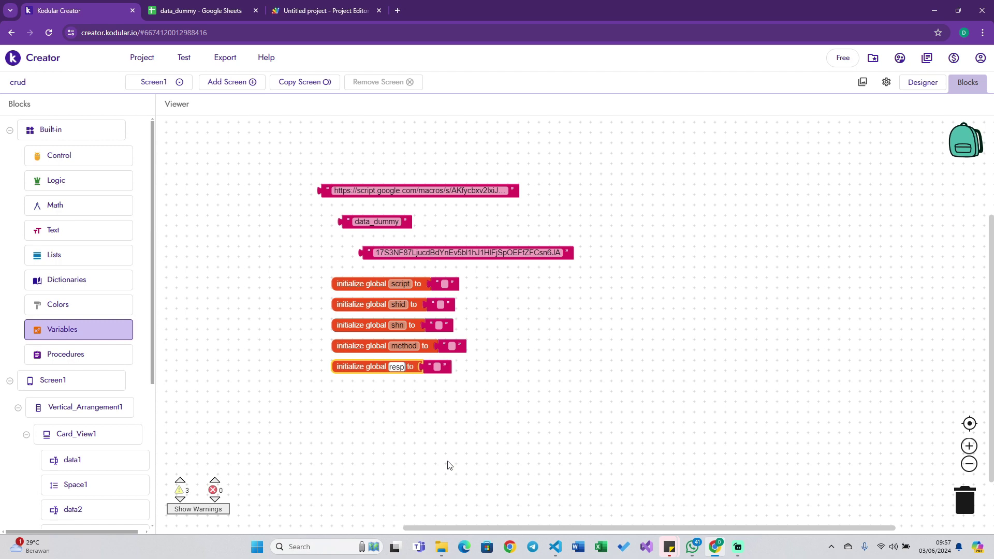
text(onse)
key(Return)
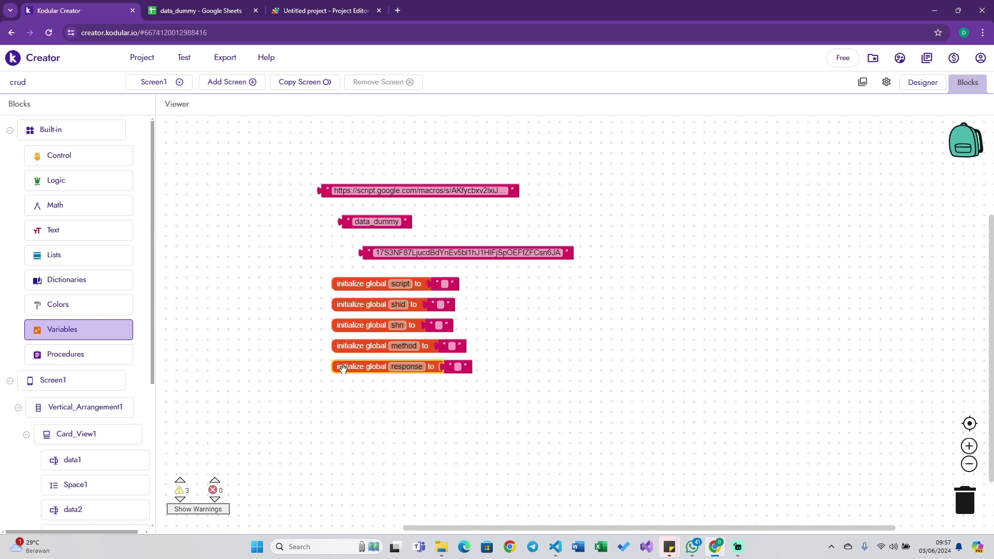
key(ctrl+c)
key(ctrl+v)
drag(359, 385, 350, 387)
click(407, 388)
text(d)
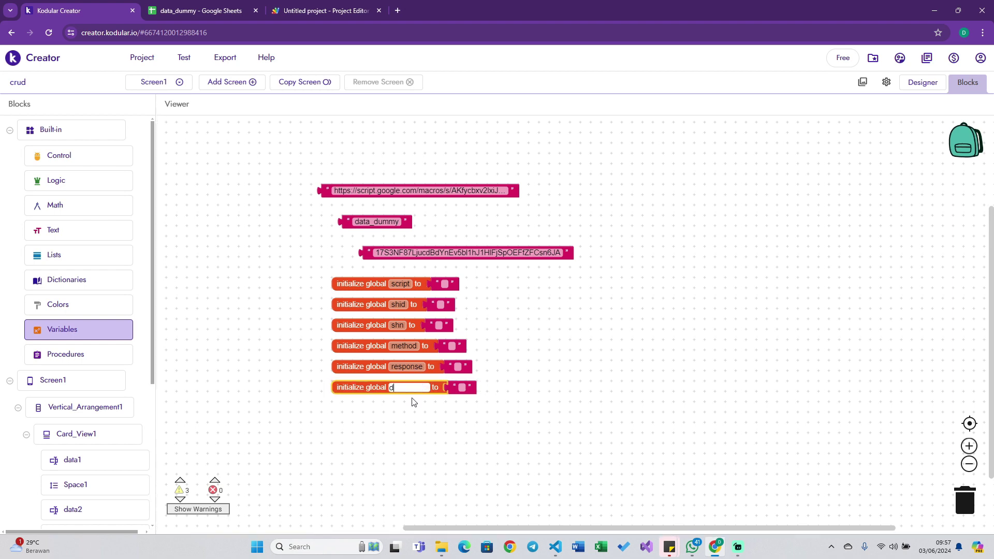
text(ata)
key(Return)
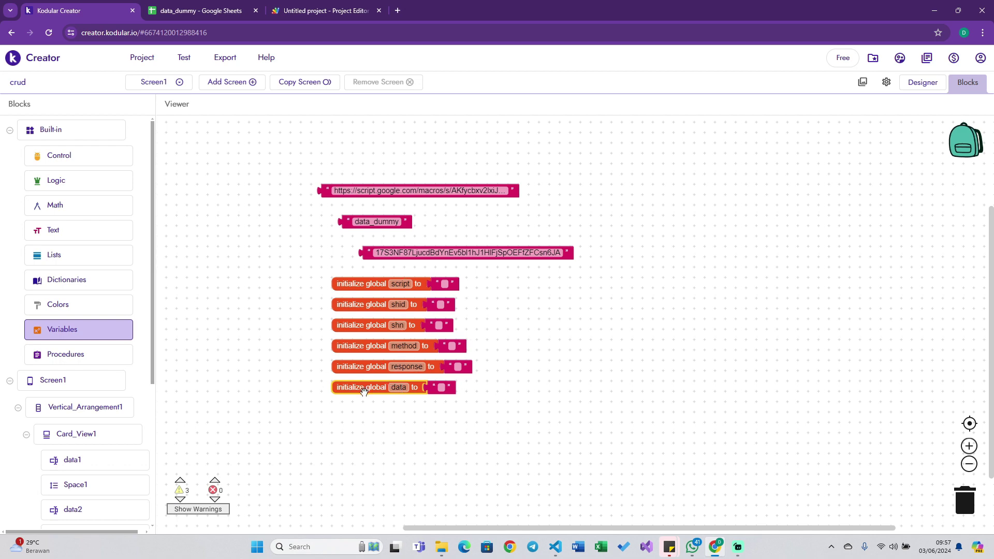
Add a final duplicated global named baseurl.
key(ctrl+c)
key(ctrl+v)
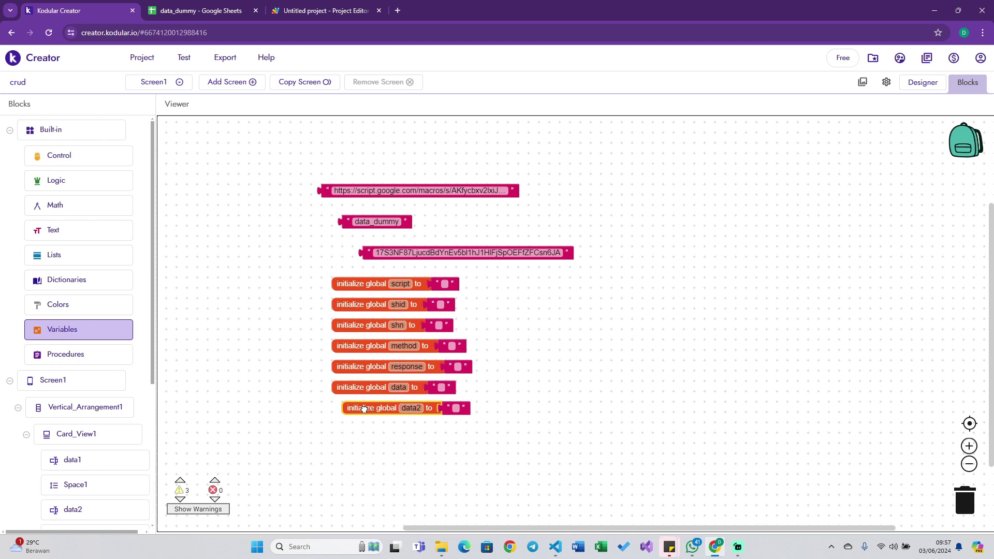
drag(364, 409, 354, 409)
click(400, 409)
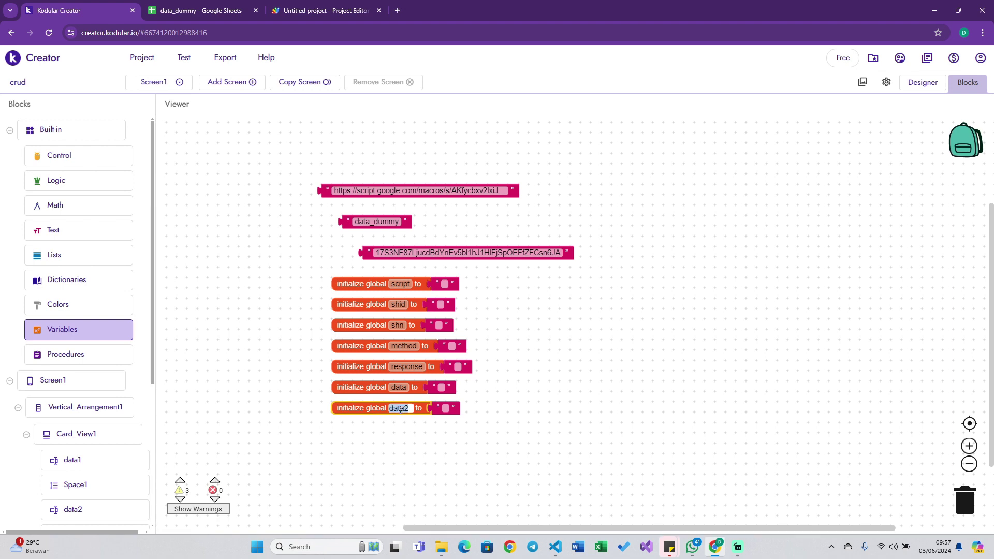
text(url)
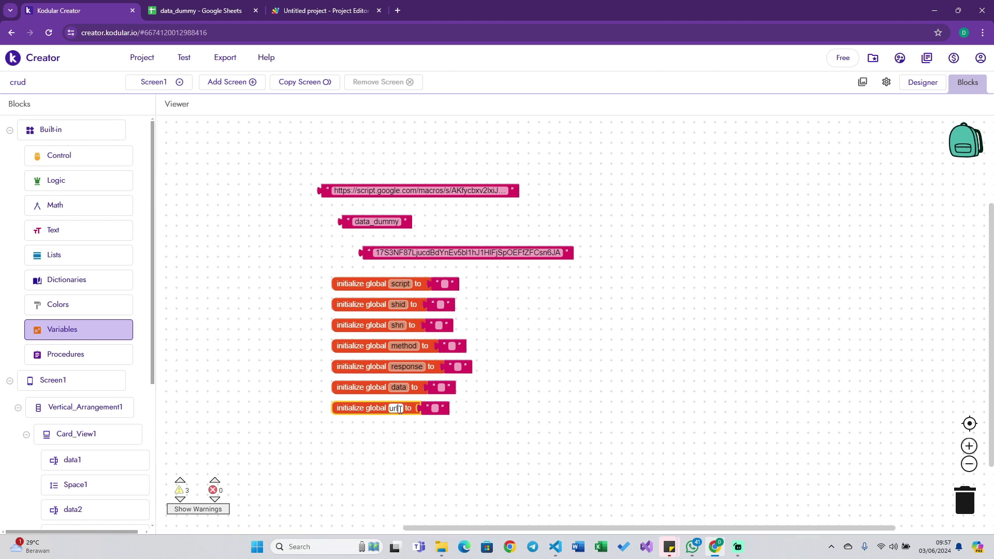
key(BackSpace)
key(BackSpace)
key(BackSpace)
text(baseurl)
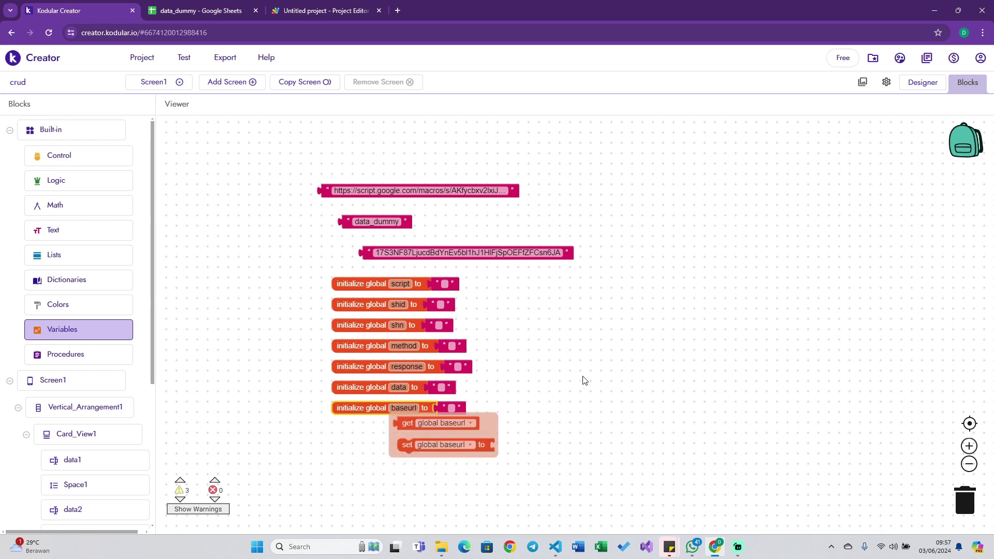
click(584, 381)
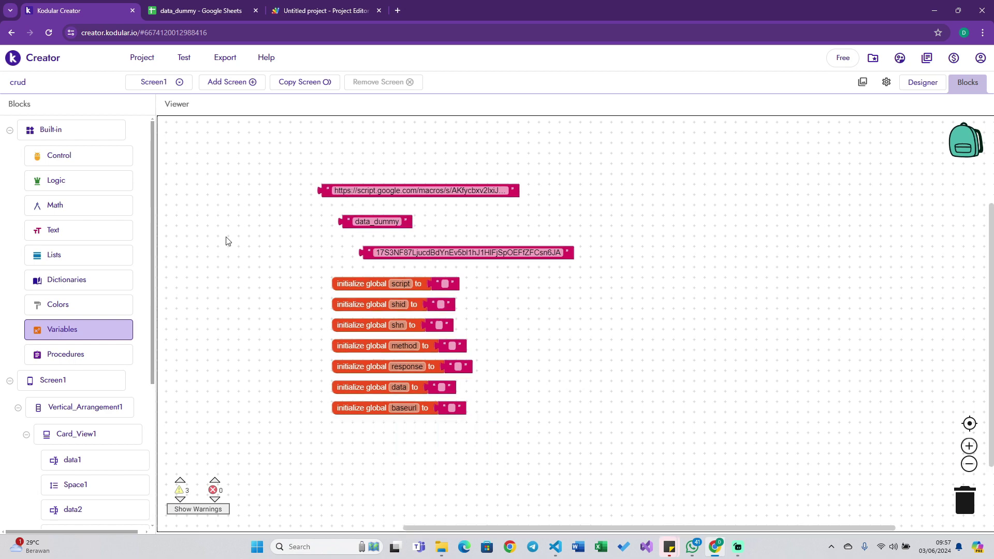
scroll(100, 403, down, 1)
scroll(83, 362, down, 1)
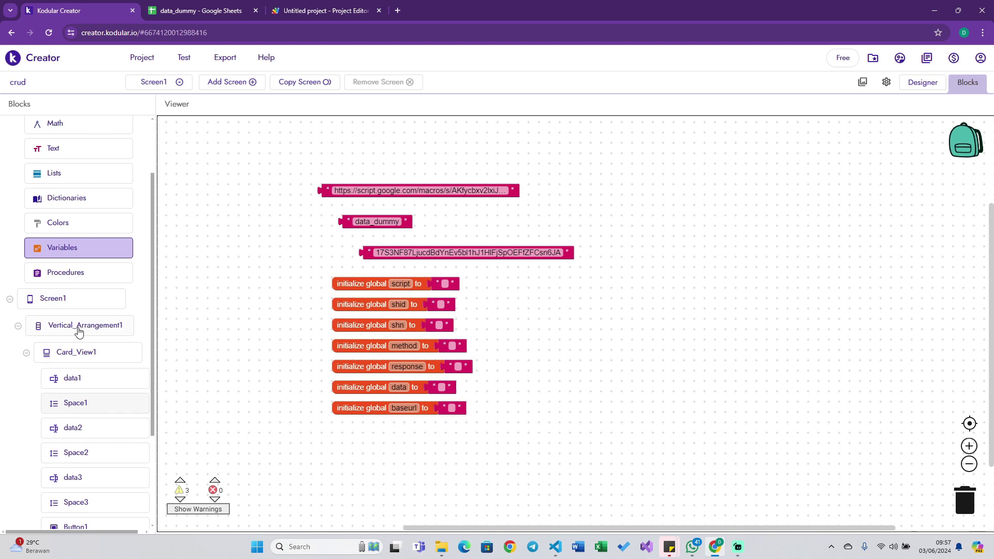
click(71, 300)
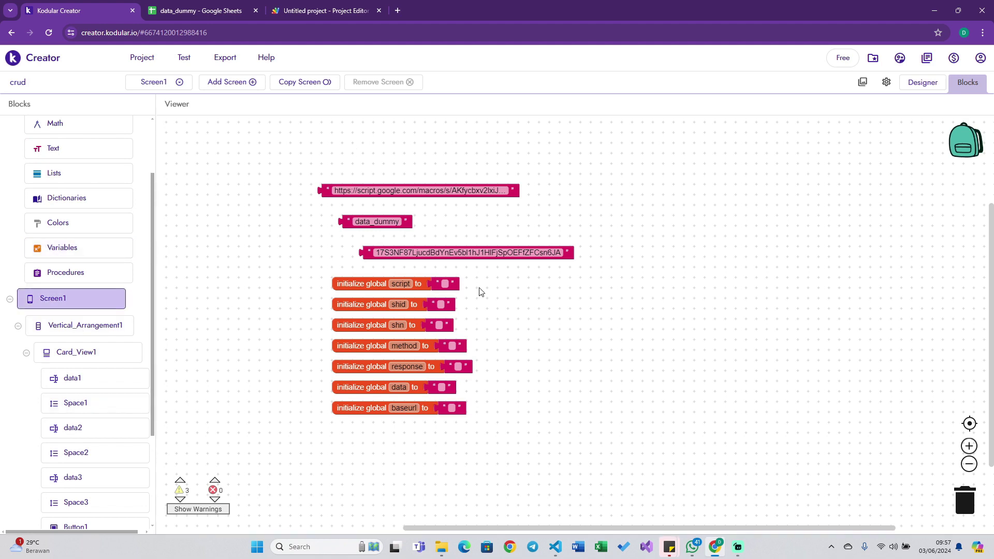
Add a Screen1.Initialize handler that sets global script to the web app URL text.
click(103, 296)
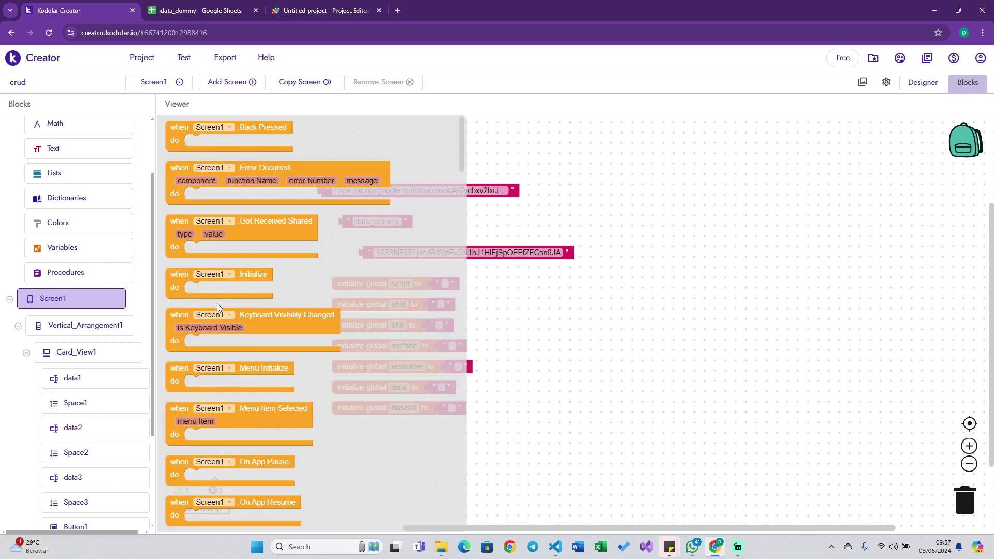
drag(411, 374, 648, 324)
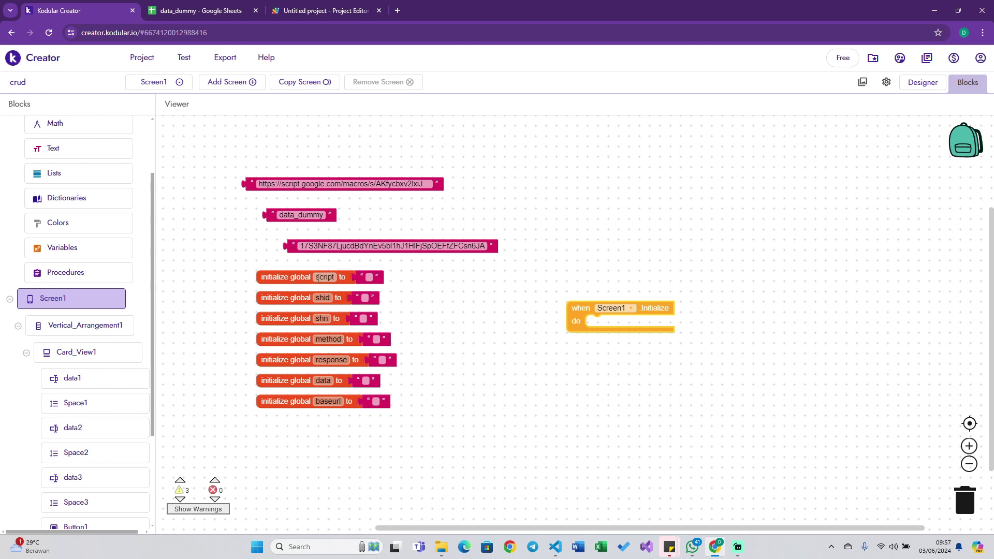
mouse_move(324, 277)
drag(330, 313, 594, 327)
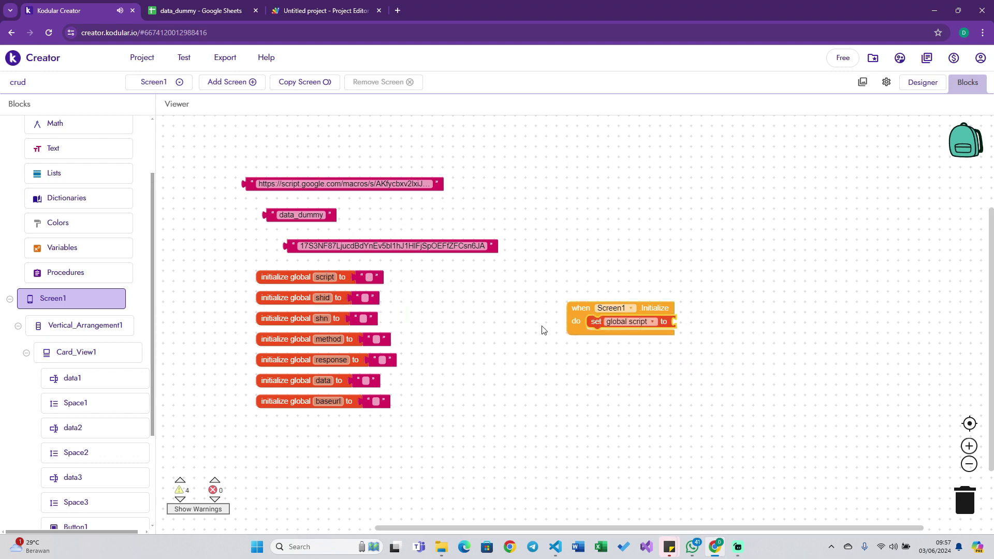
scroll(542, 326, right, 1)
drag(252, 188, 657, 321)
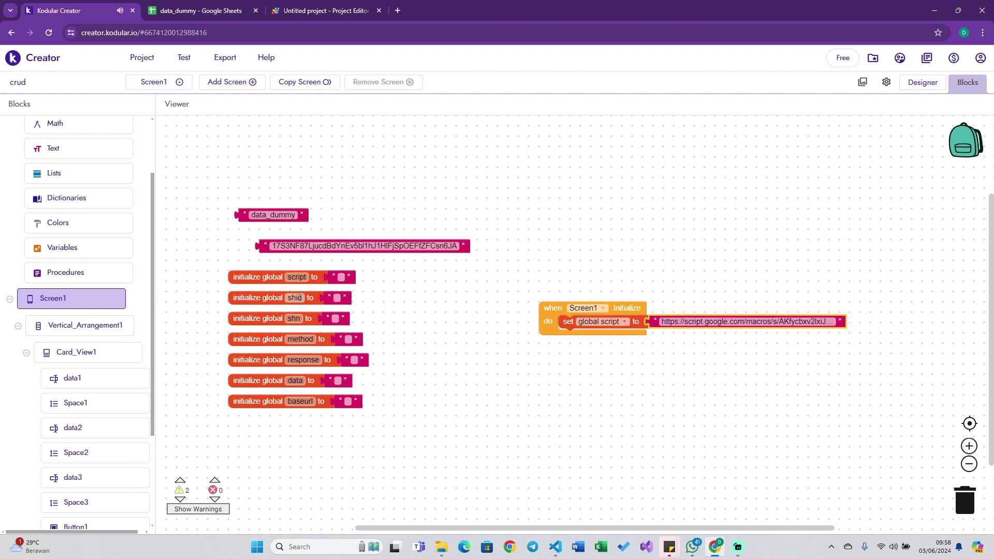
mouse_move(322, 297)
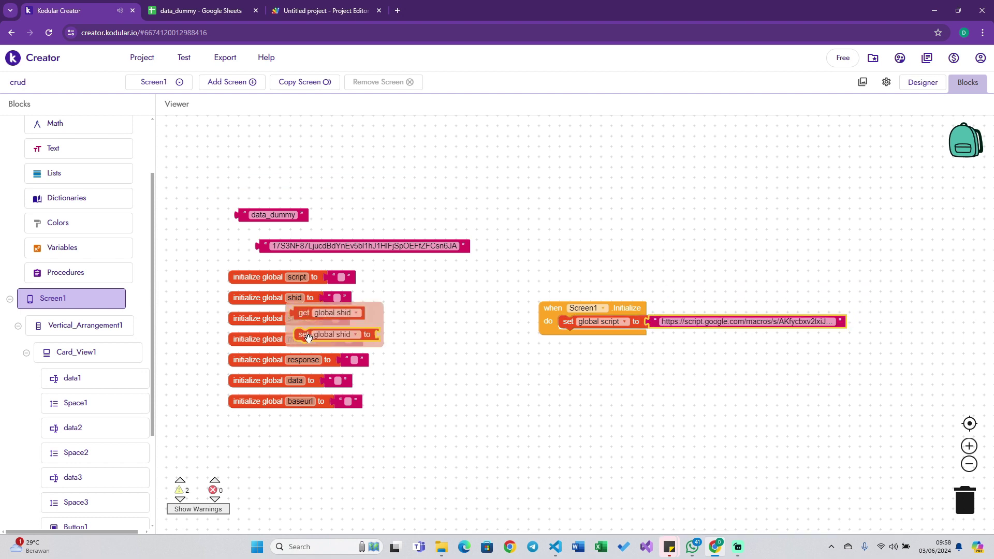
Add steps setting shid to the spreadsheet ID text and shn to data_dummy.
drag(303, 335, 574, 341)
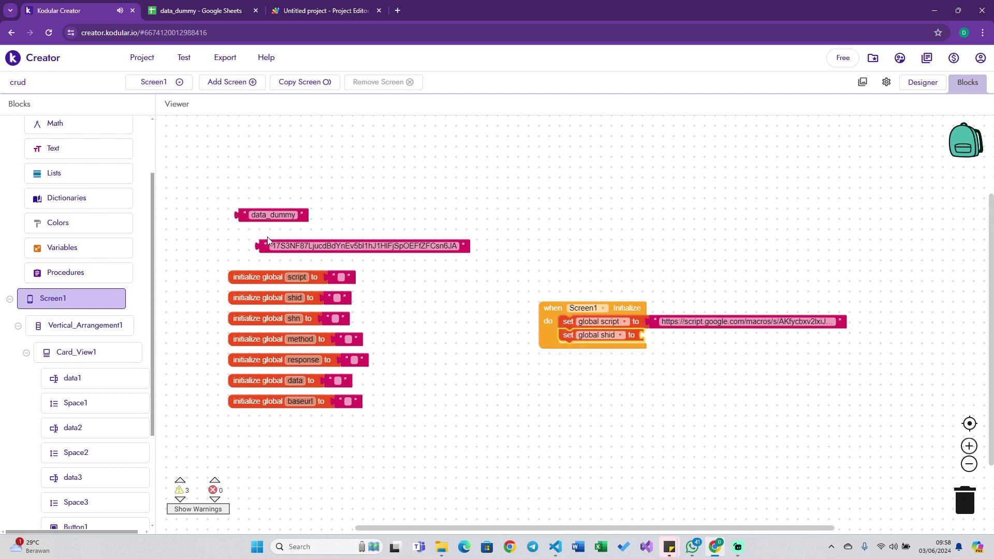
mouse_move(270, 245)
mouse_down()
mouse_move(639, 353)
mouse_move(646, 336)
mouse_up()
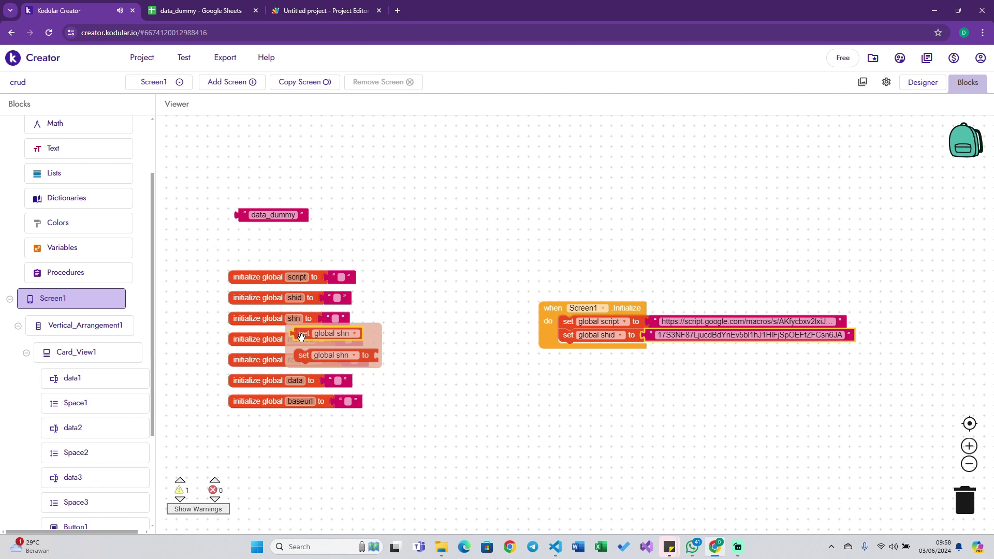
drag(305, 356, 579, 350)
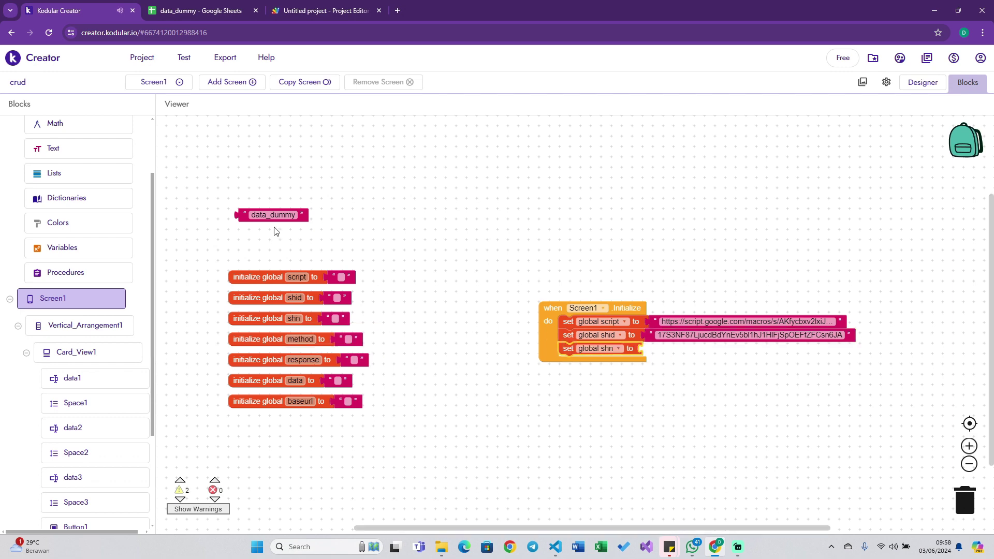
mouse_move(246, 216)
mouse_down()
mouse_move(659, 353)
mouse_move(649, 349)
mouse_up()
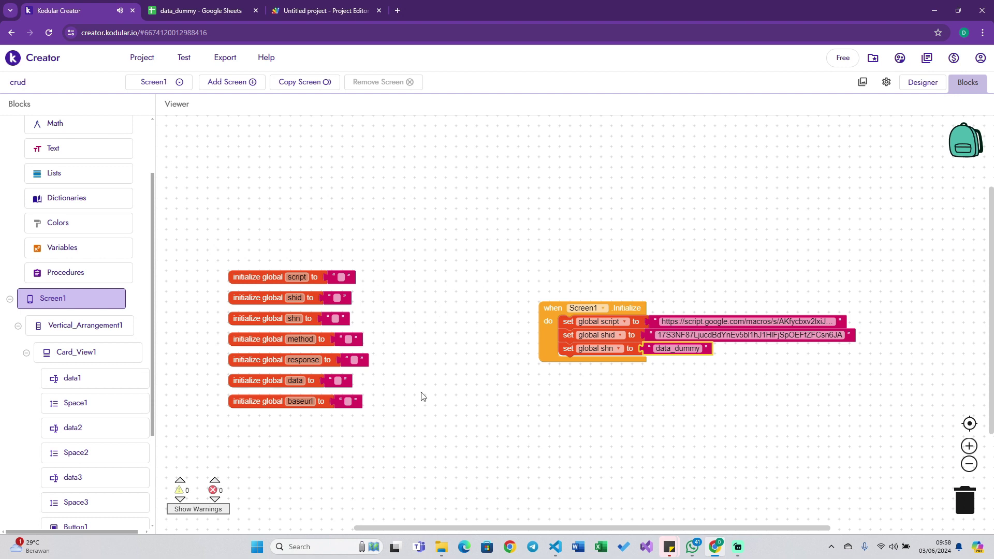
Add a set global baseurl step under shn, valued by a text join block.
mouse_move(300, 402)
click(307, 440)
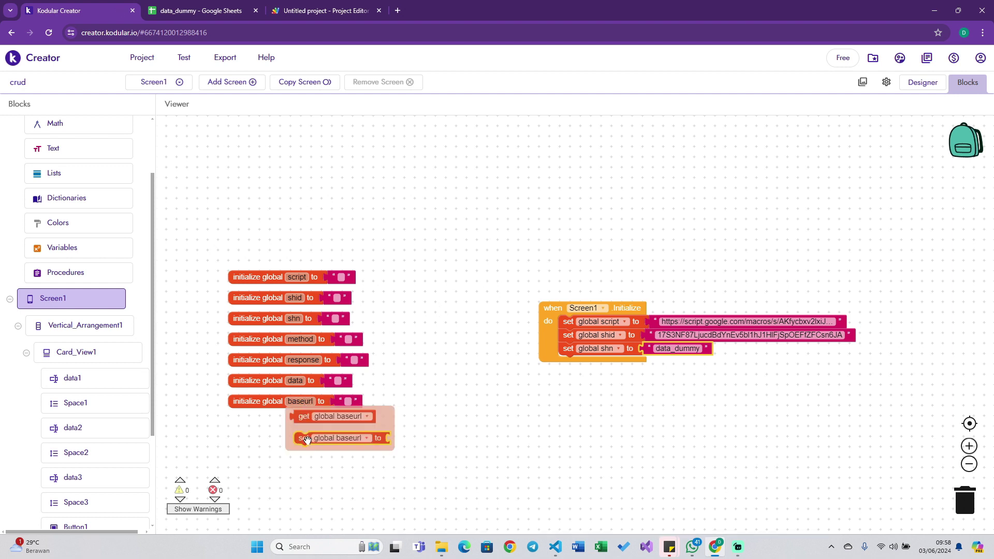
drag(306, 440, 570, 371)
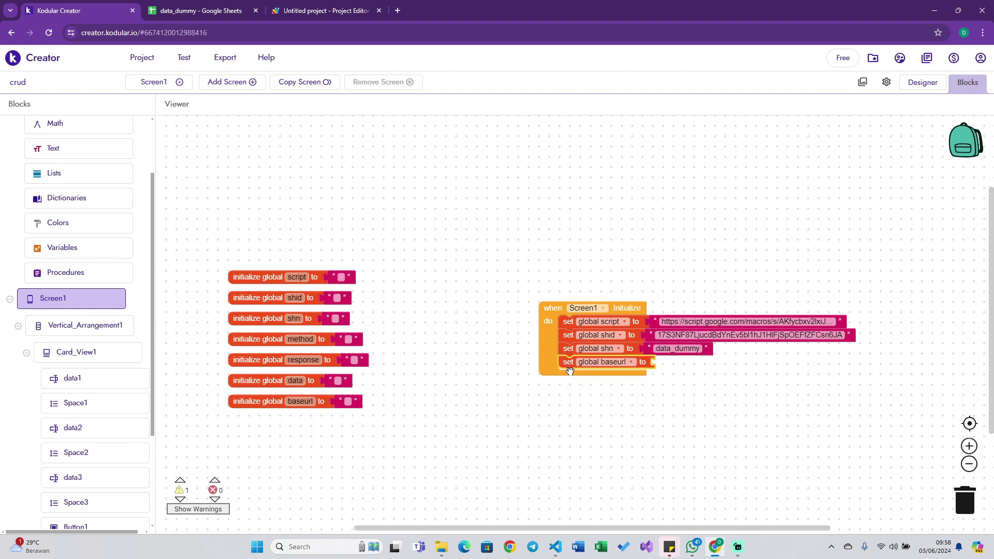
click(53, 148)
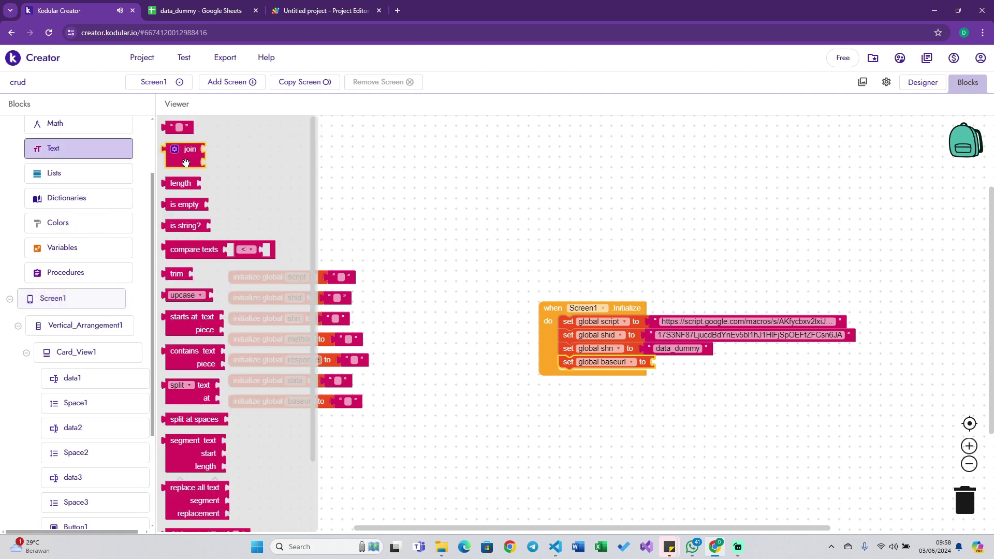
drag(178, 156, 683, 369)
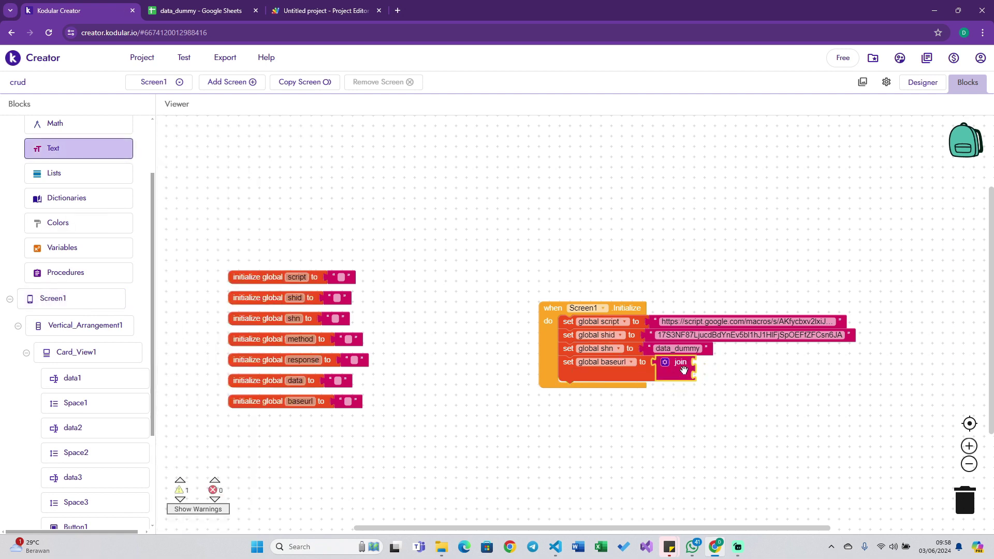
Expand the join to five items and put get global script in the first slot.
click(665, 362)
drag(661, 280, 717, 325)
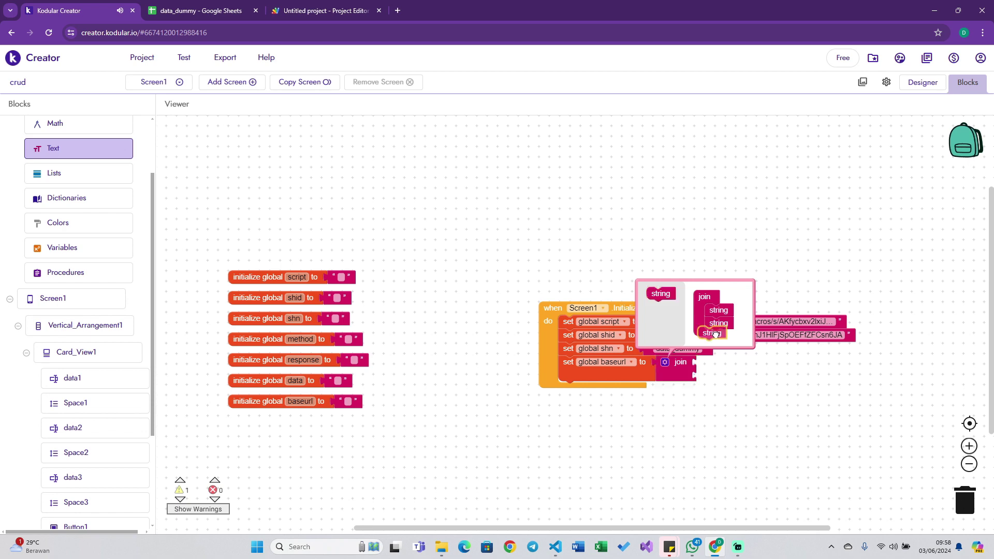
drag(661, 281, 718, 331)
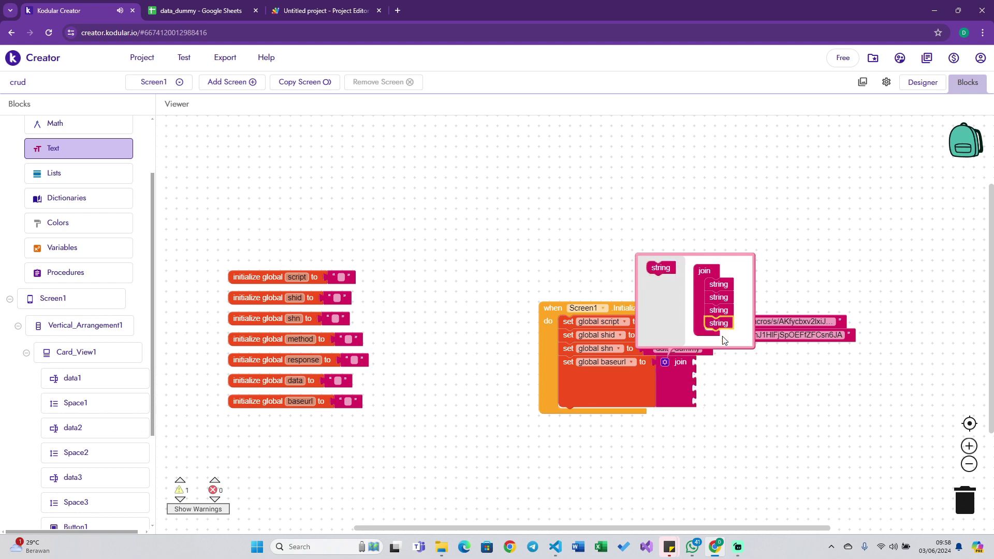
drag(659, 267, 719, 337)
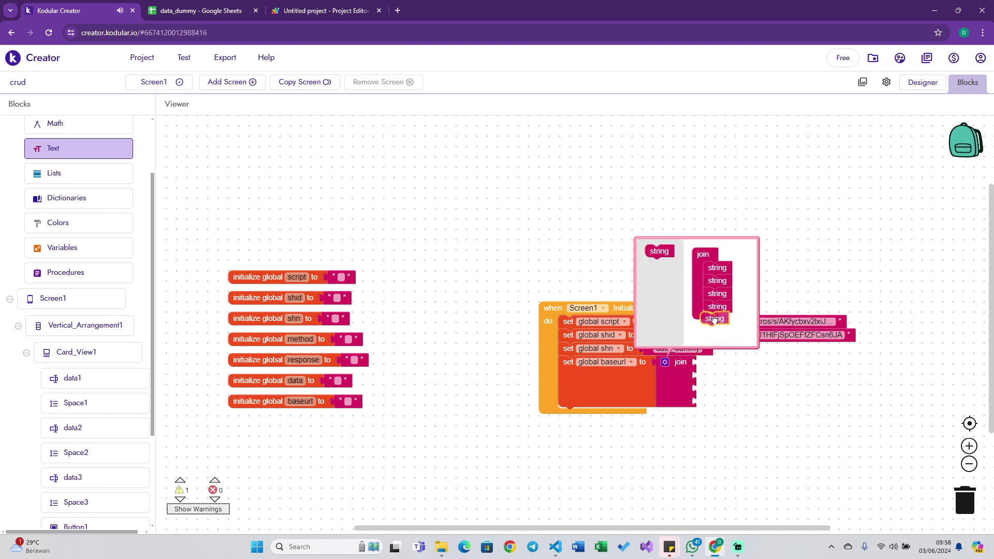
click(730, 384)
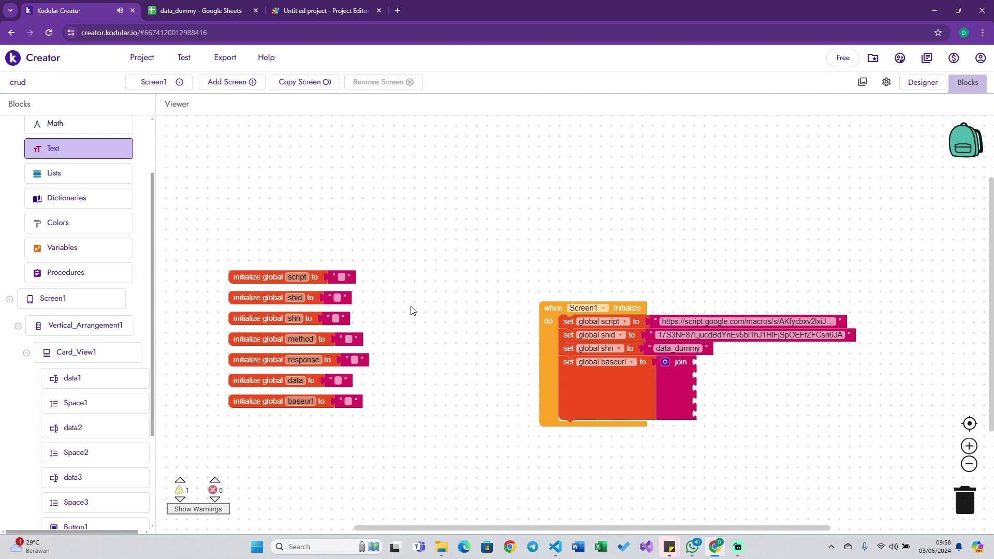
drag(310, 288, 719, 362)
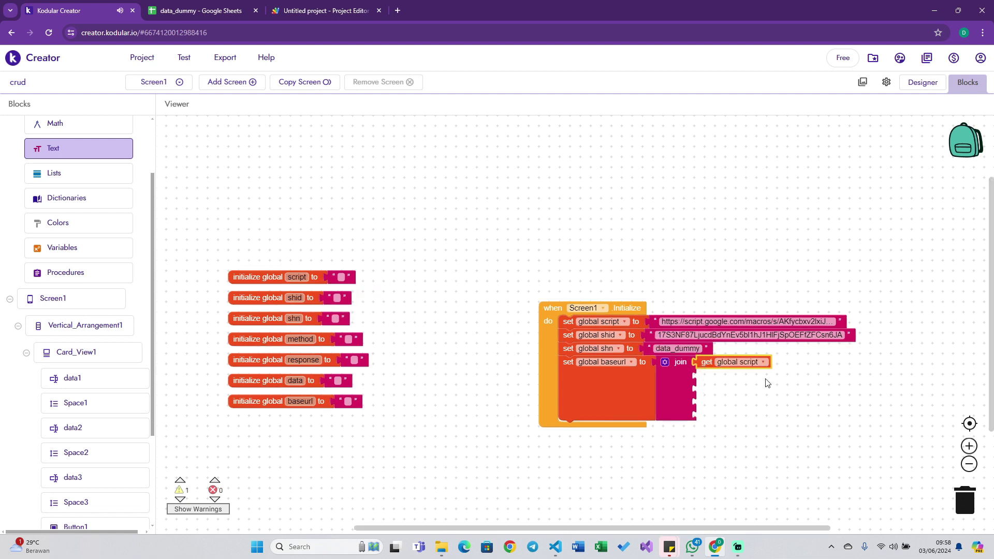
Fill join slots two and three with the text '?SHEETID=' and get global shid.
click(672, 386)
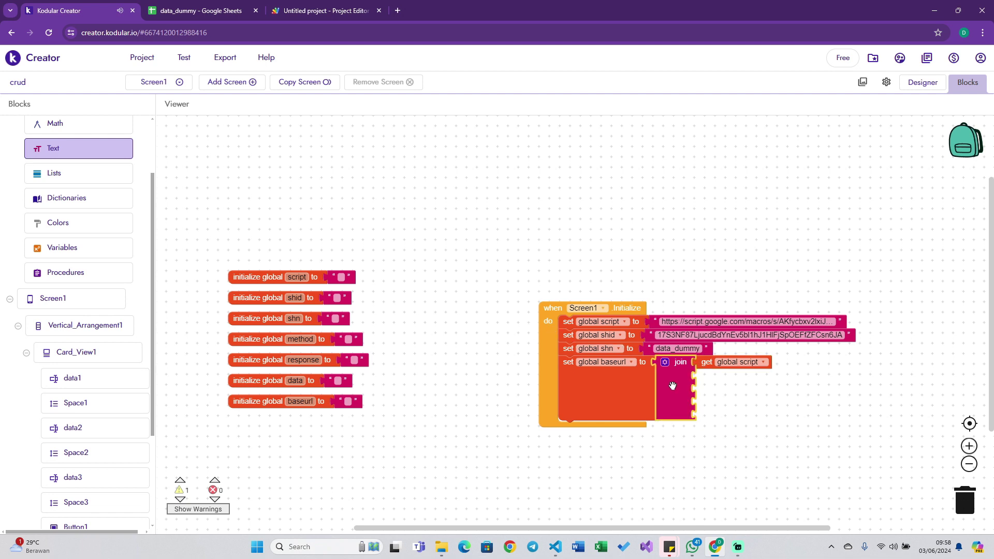
text(")
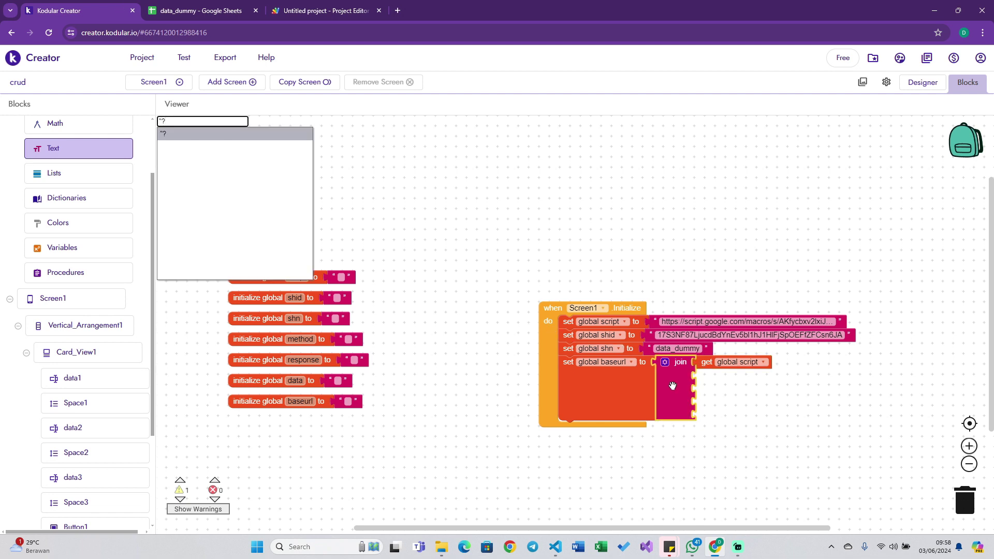
text(SHEETID)
key(Return)
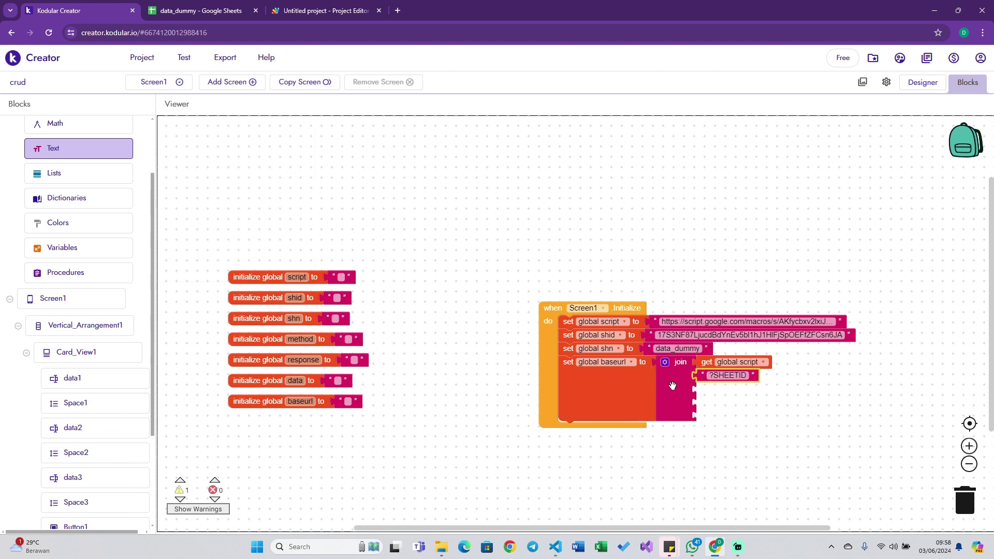
click(724, 377)
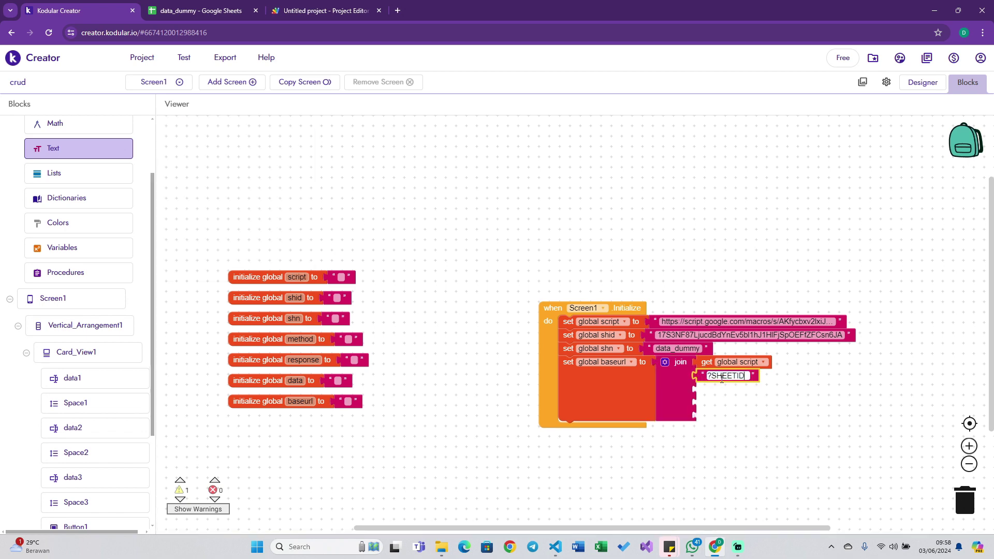
text(=)
key(Return)
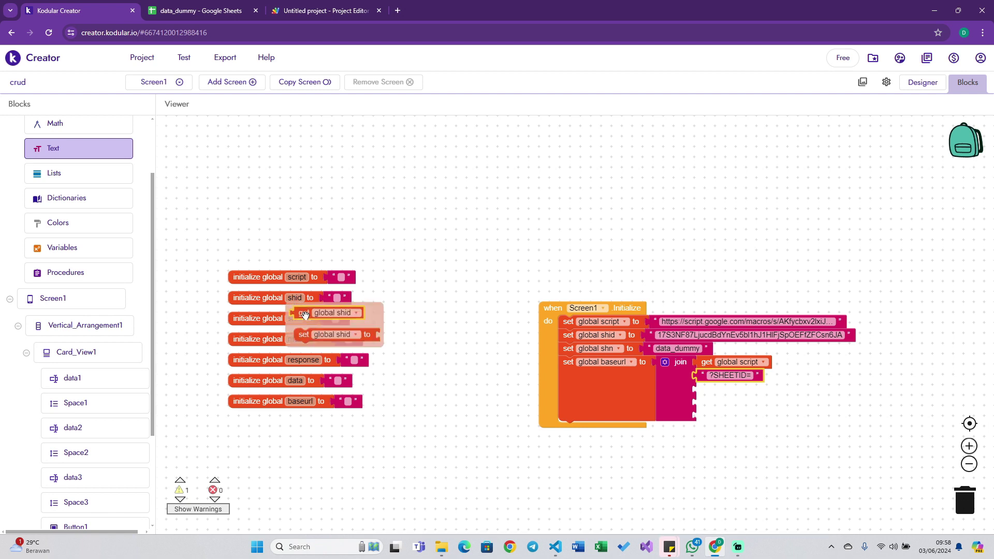
drag(305, 315, 706, 389)
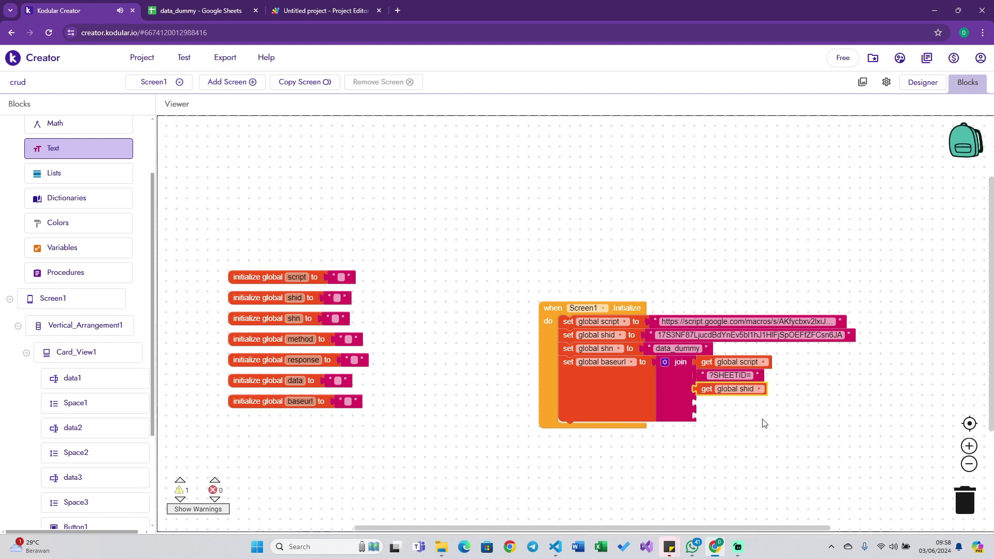
Duplicate the text piece into the fourth slot and change it to '&SHEETNAME='.
click(704, 375)
key(ctrl+c)
key(ctrl+v)
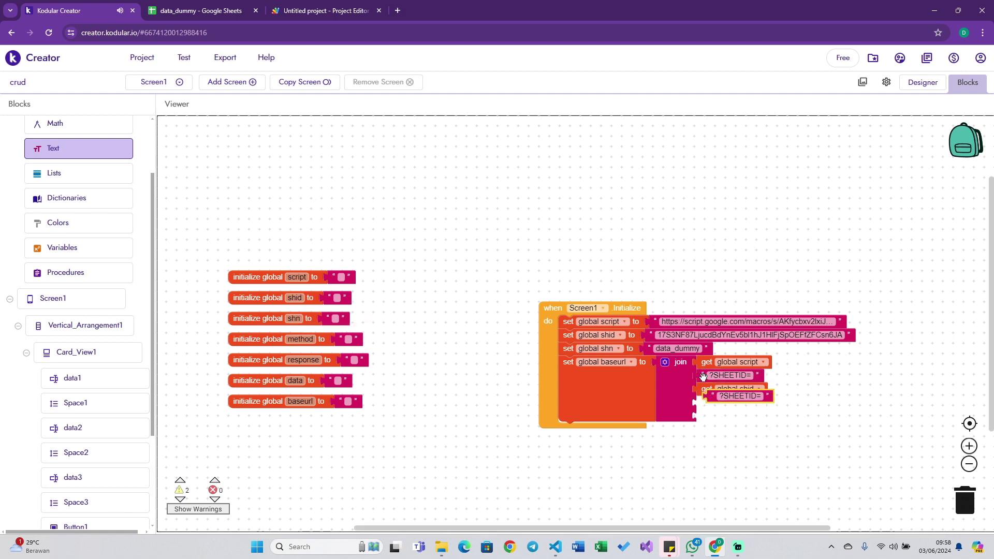
drag(709, 397, 701, 403)
click(717, 404)
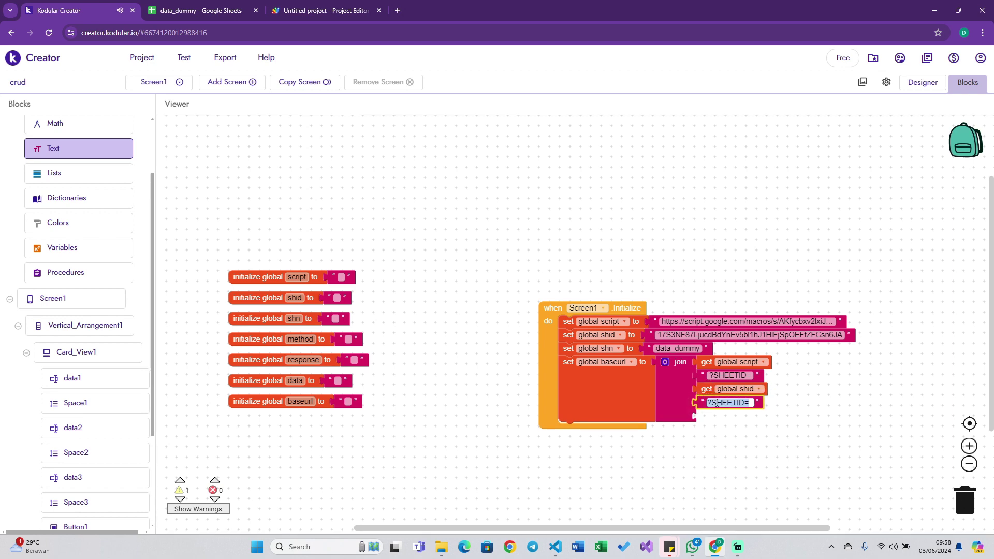
text(&)
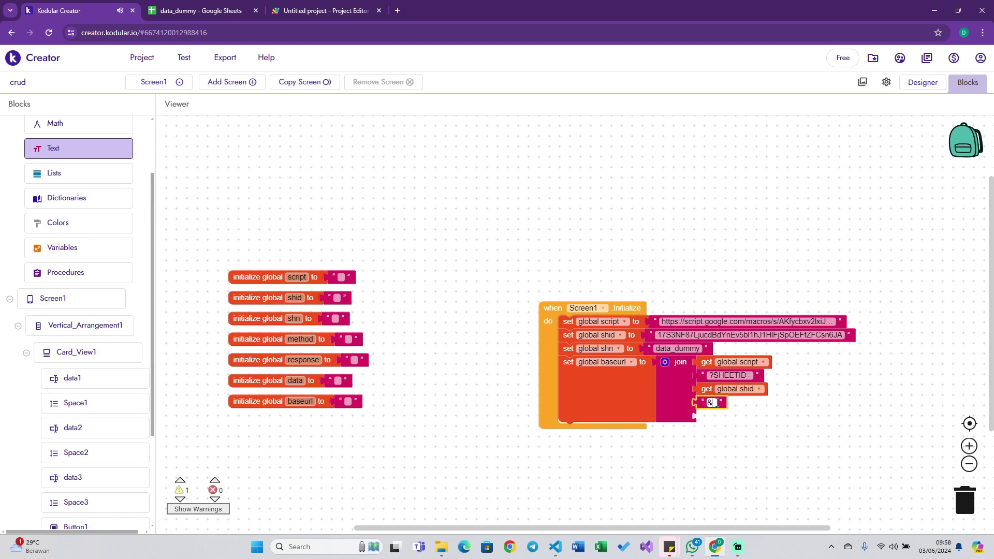
text(SHE)
text(ETNAME=)
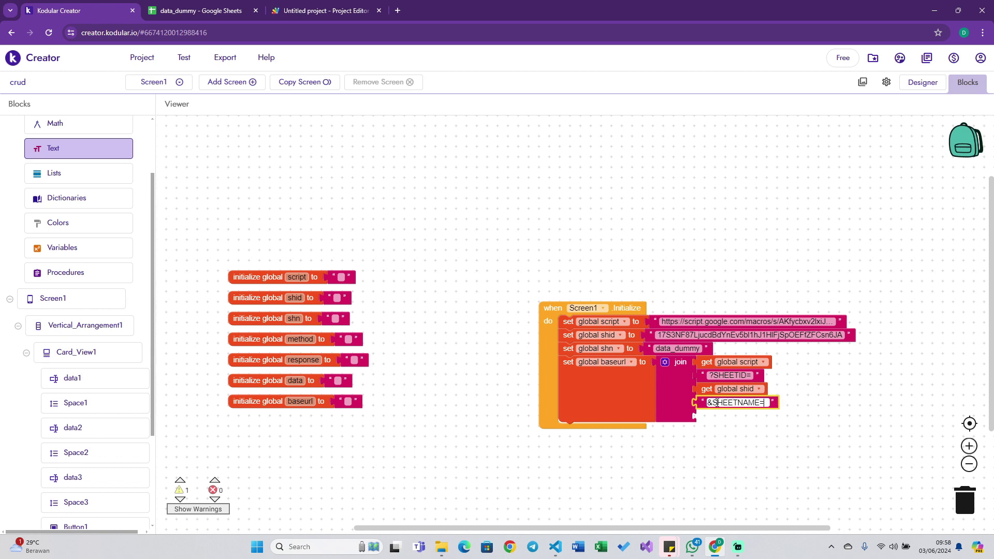
click(700, 389)
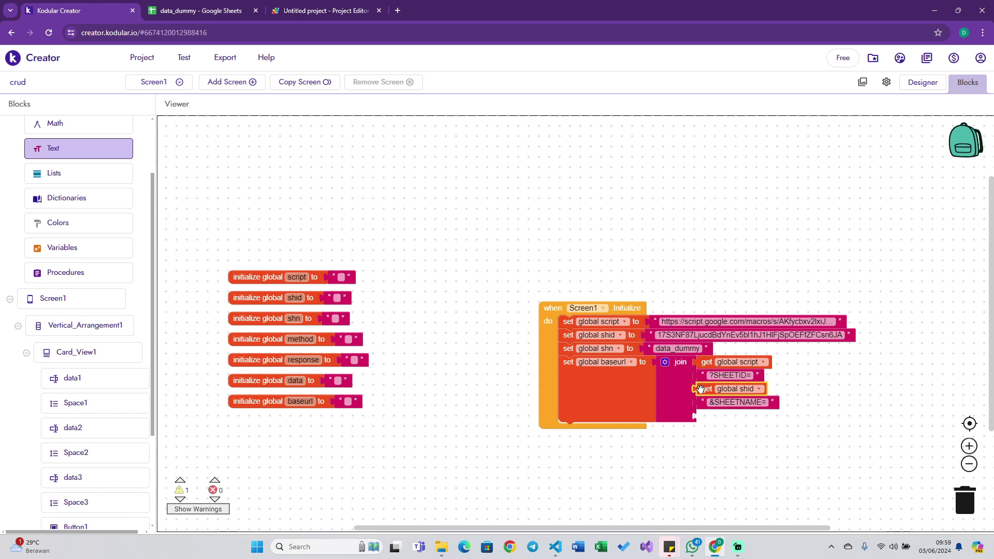
Copy the shid getter into the fifth slot and switch it to shn.
key(ctrl+c)
key(ctrl+v)
drag(717, 410, 740, 419)
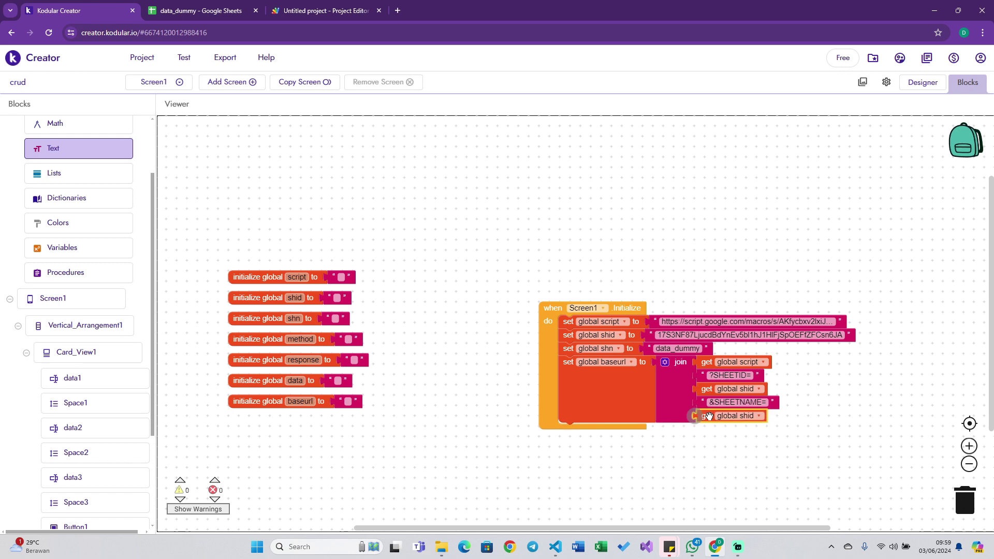
click(741, 417)
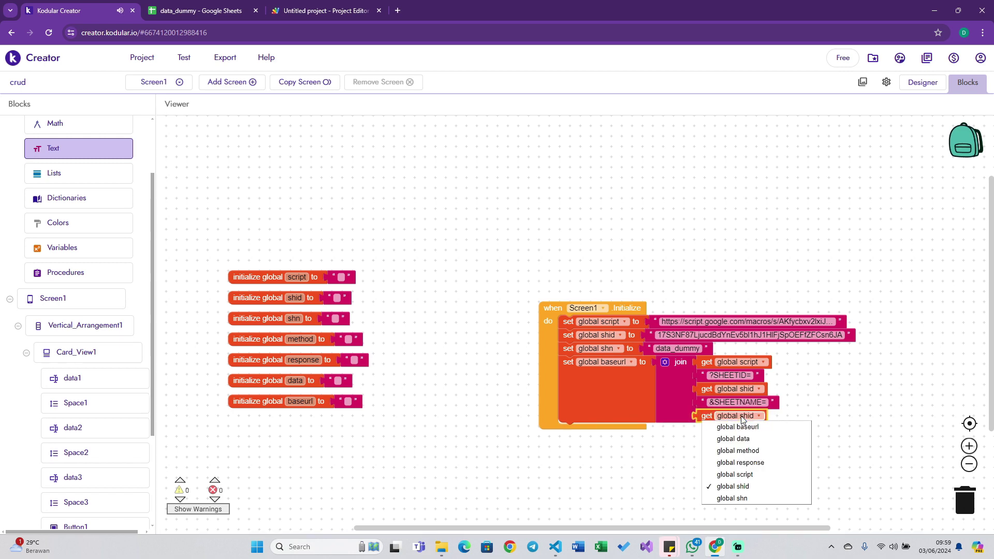
click(746, 499)
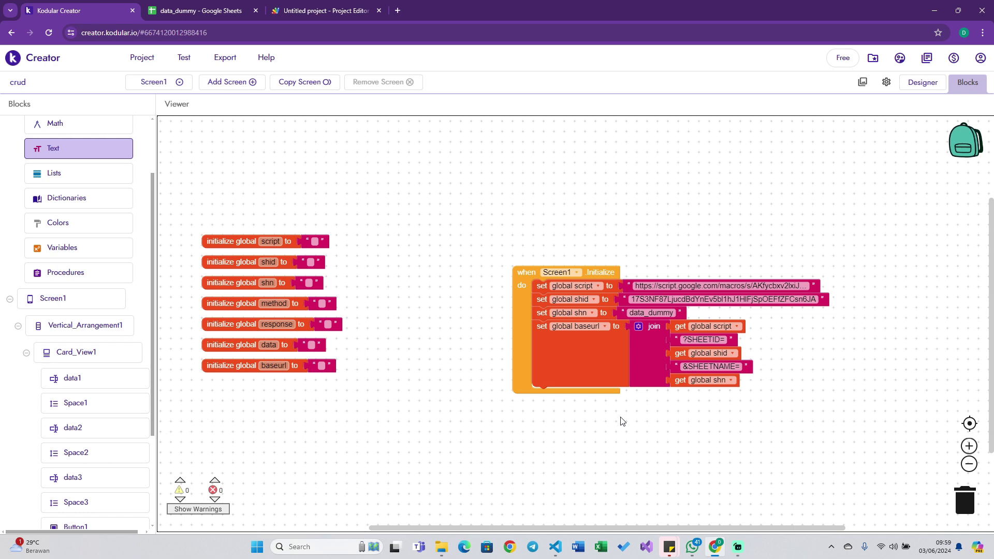
Move the Screen1.Initialize handler below the global variable declarations.
scroll(468, 328, down, 1)
scroll(487, 329, down, 3)
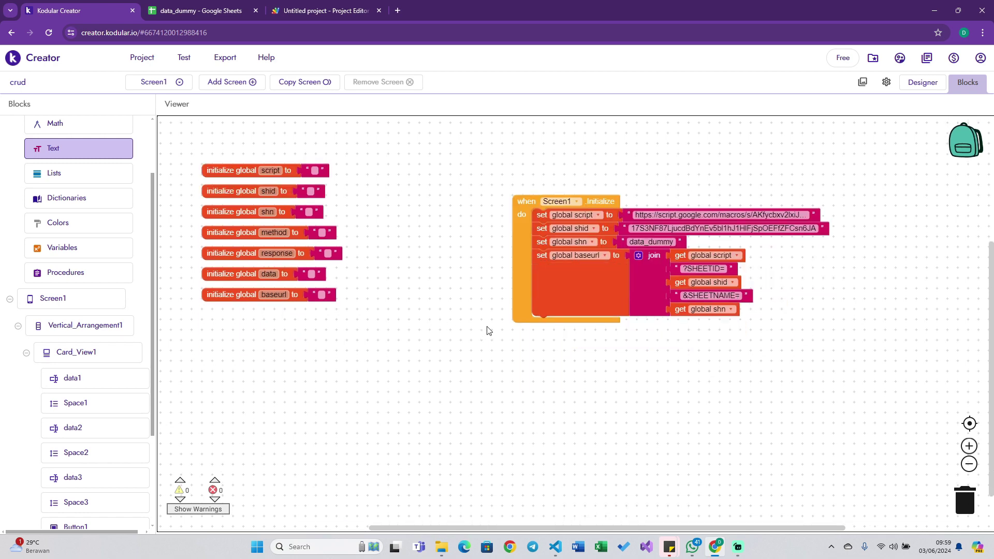
scroll(487, 330, left, 4)
drag(627, 210, 315, 323)
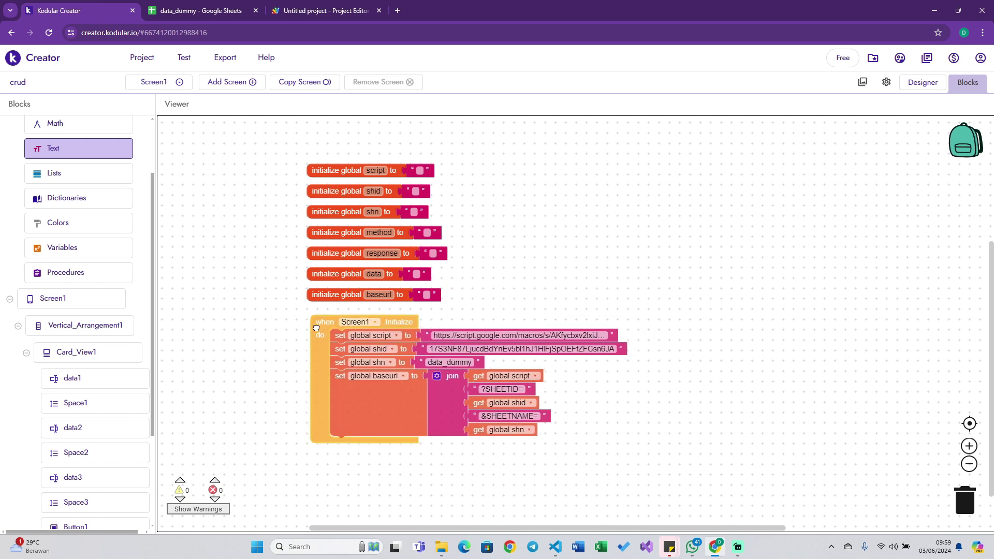
scroll(507, 252, left, 2)
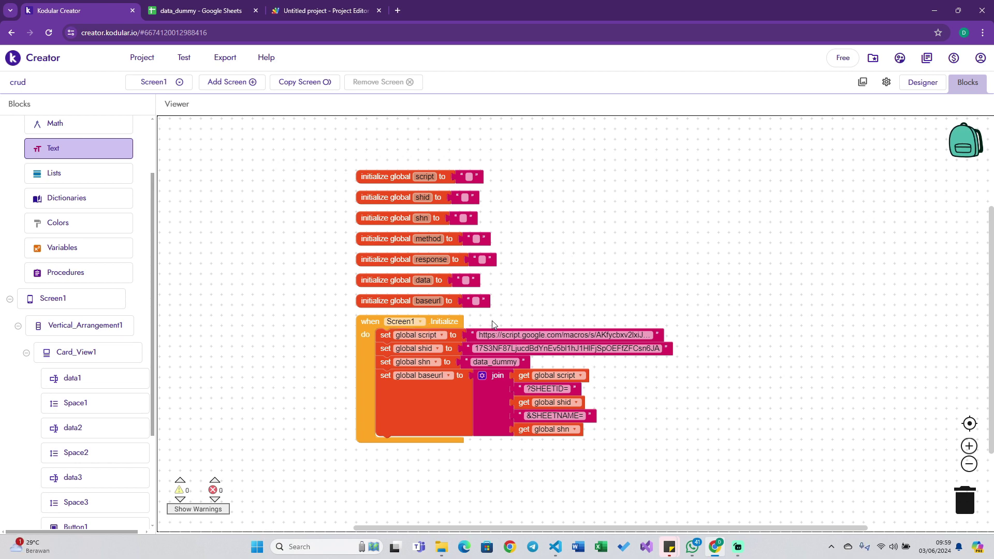
Add a new global variable initializer named TBOXES.
click(62, 247)
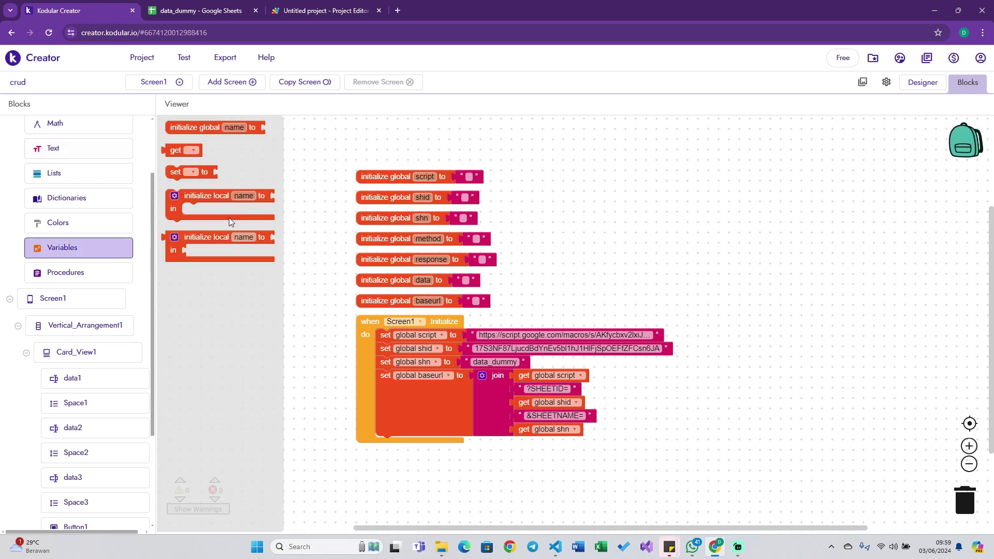
drag(181, 127, 560, 176)
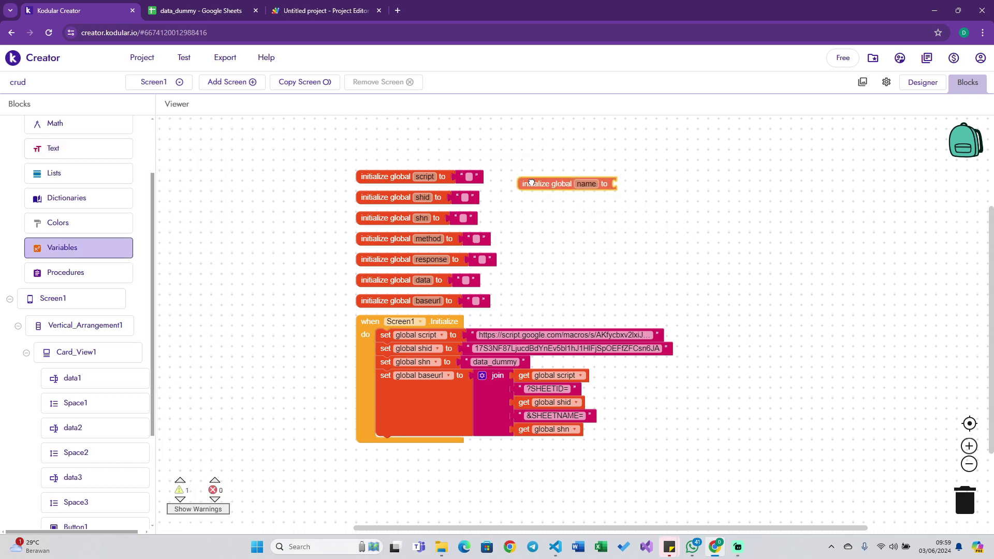
click(579, 176)
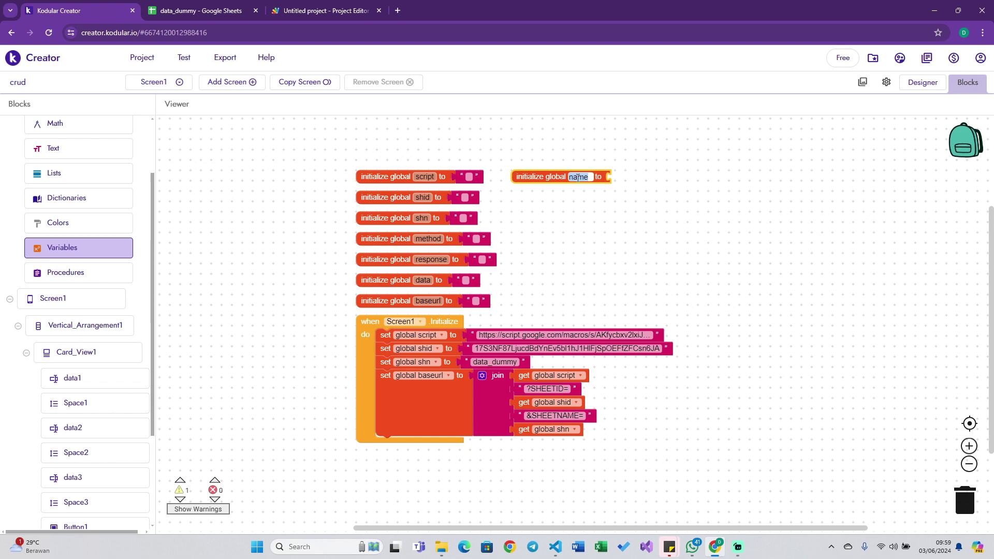
text(TBOXES)
key(Return)
click(223, 231)
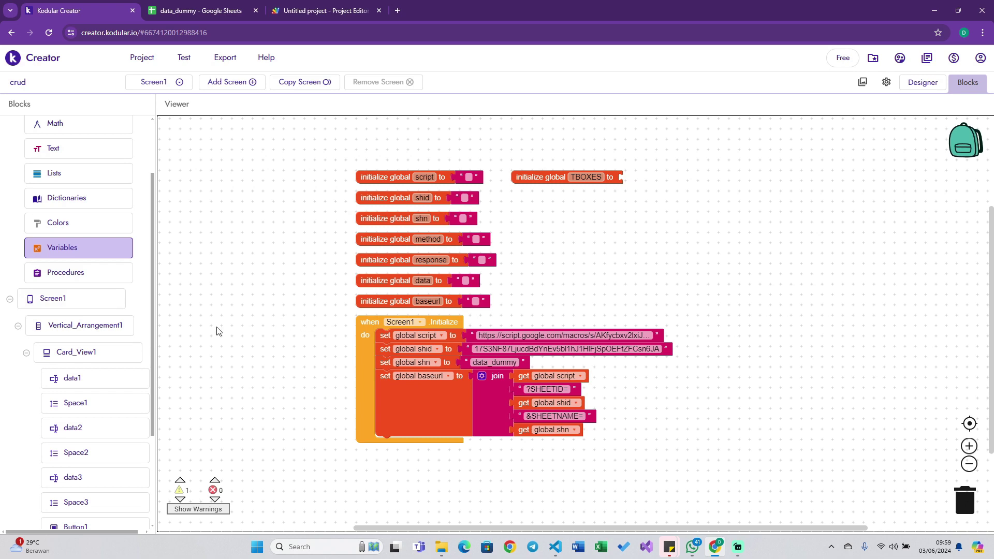
Initialize TBOXES with a make a list block that has three item slots.
click(58, 175)
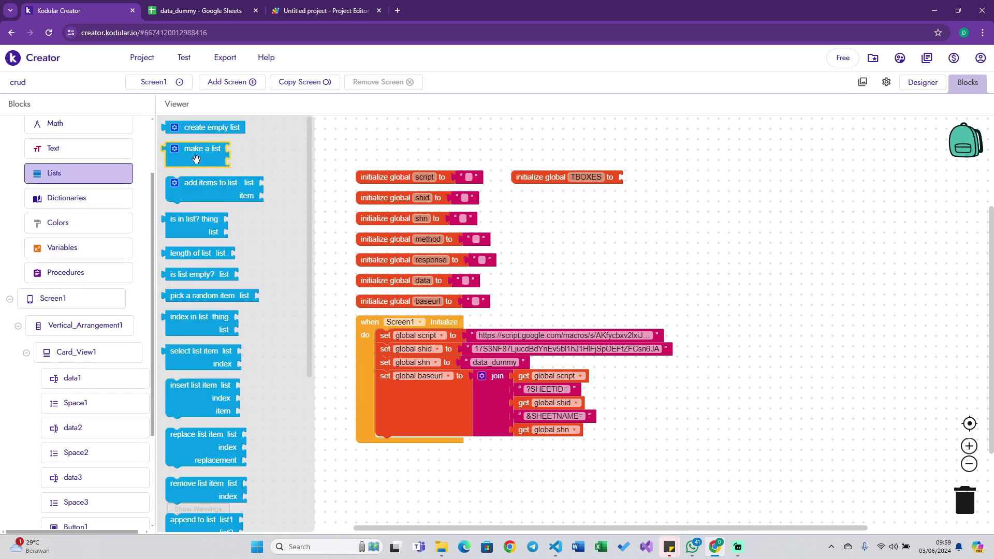
mouse_move(196, 159)
mouse_down()
mouse_move(688, 216)
mouse_move(654, 186)
mouse_up()
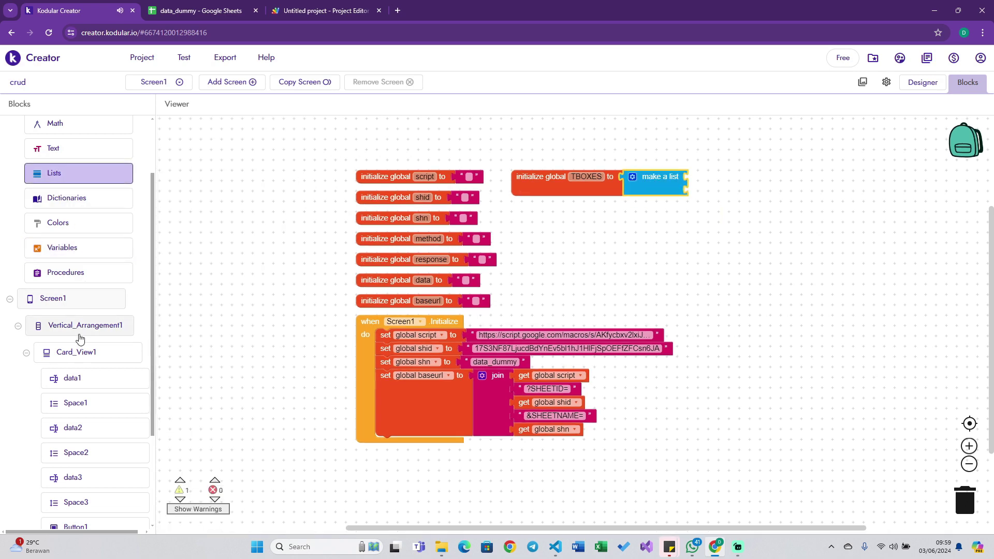
scroll(79, 339, down, 2)
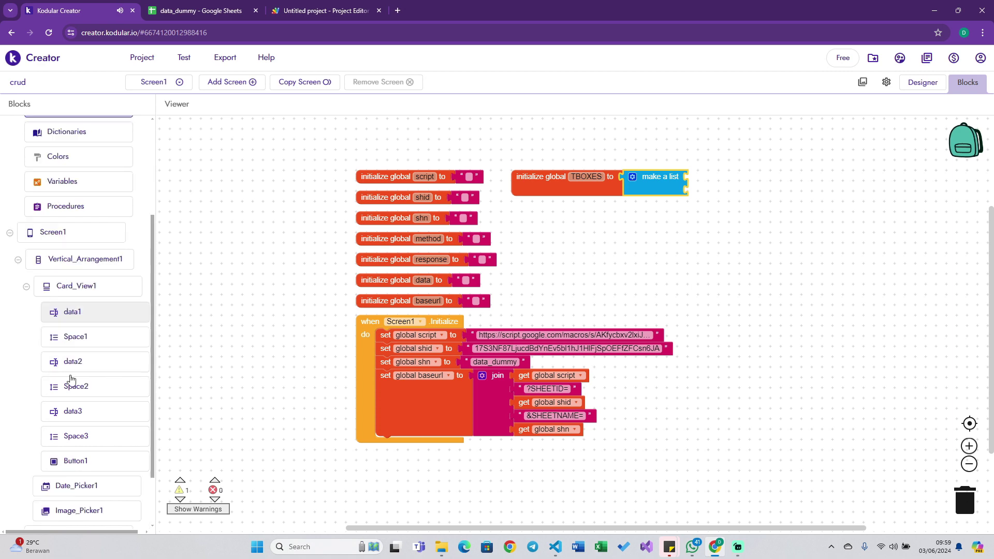
click(633, 178)
drag(628, 230, 682, 273)
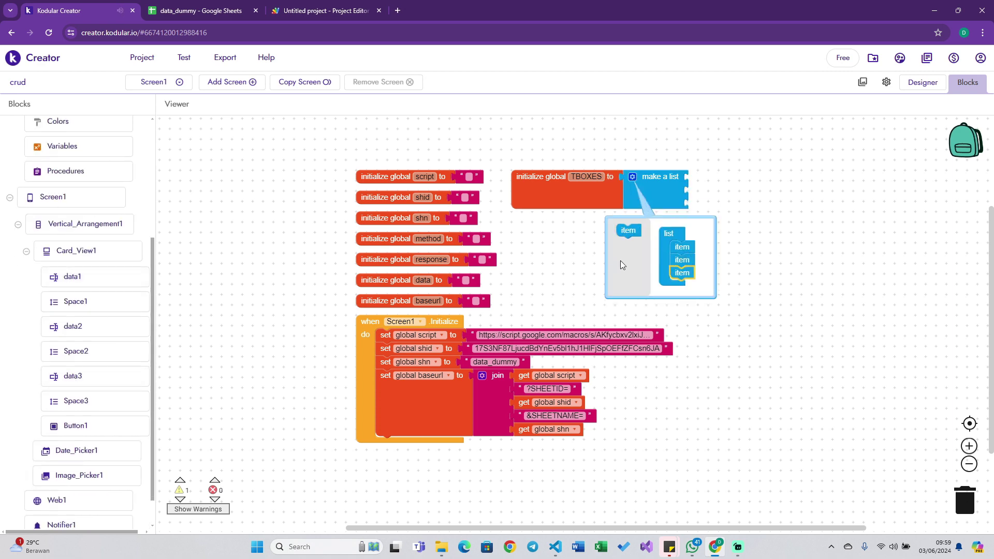
Put the data1 textbox in the first list slot and data2 in the second.
scroll(95, 353, down, 1)
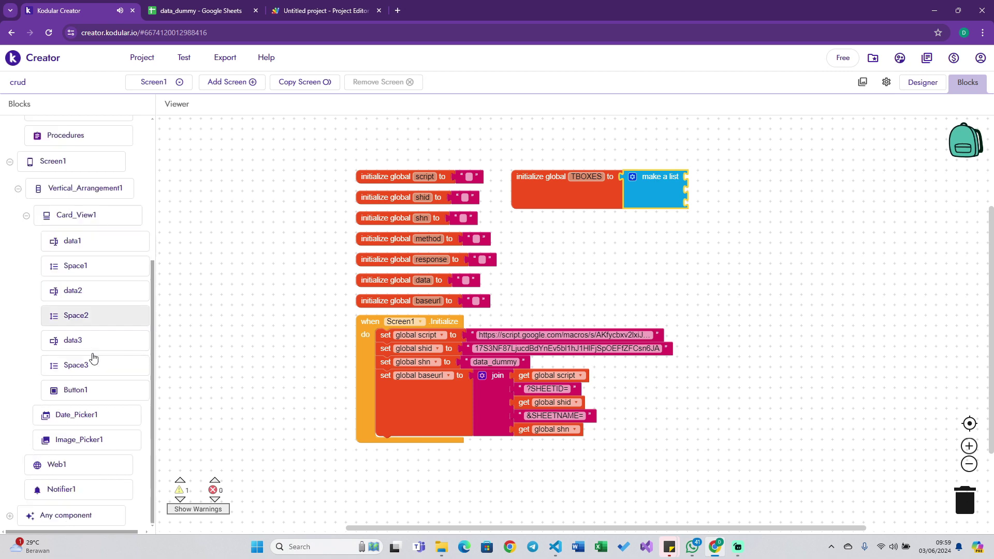
click(73, 241)
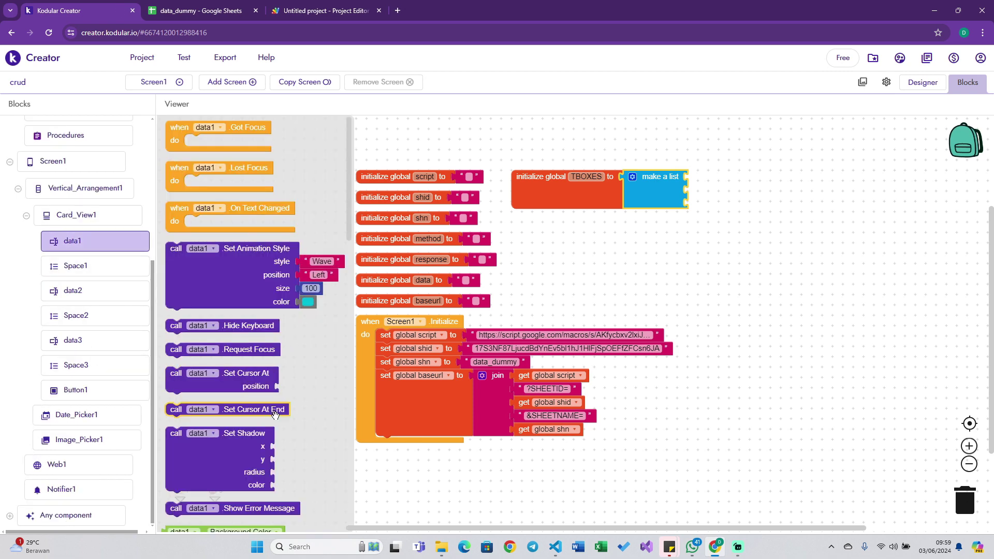
scroll(275, 416, down, 10)
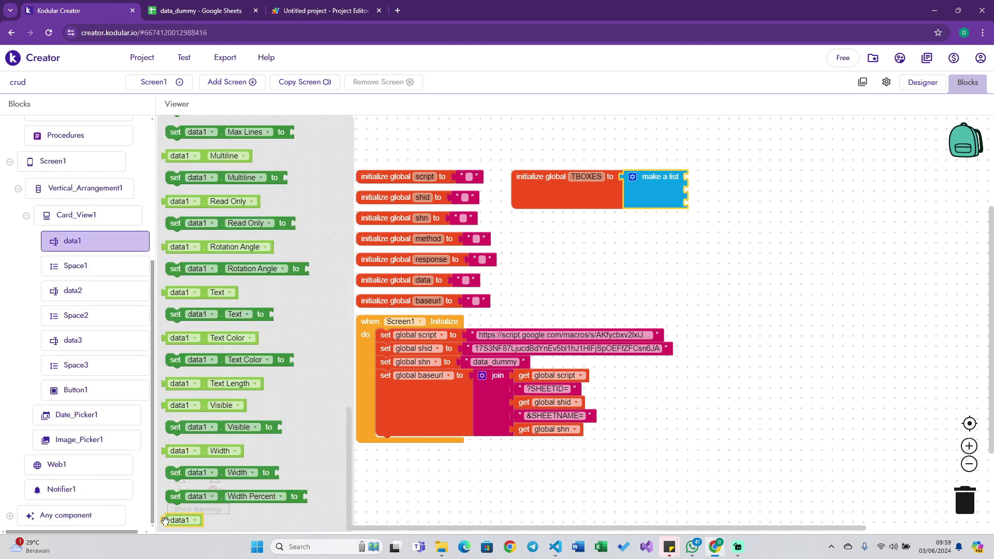
mouse_move(164, 521)
mouse_down()
mouse_move(691, 177)
mouse_move(710, 193)
mouse_up()
key(ctrl+c)
key(ctrl+v)
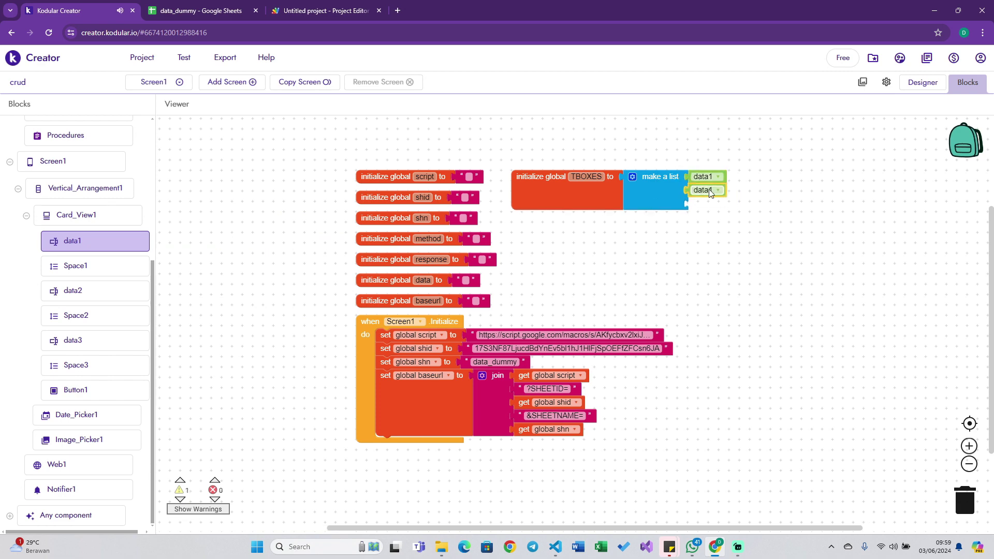
click(710, 192)
click(704, 214)
click(717, 177)
click(746, 181)
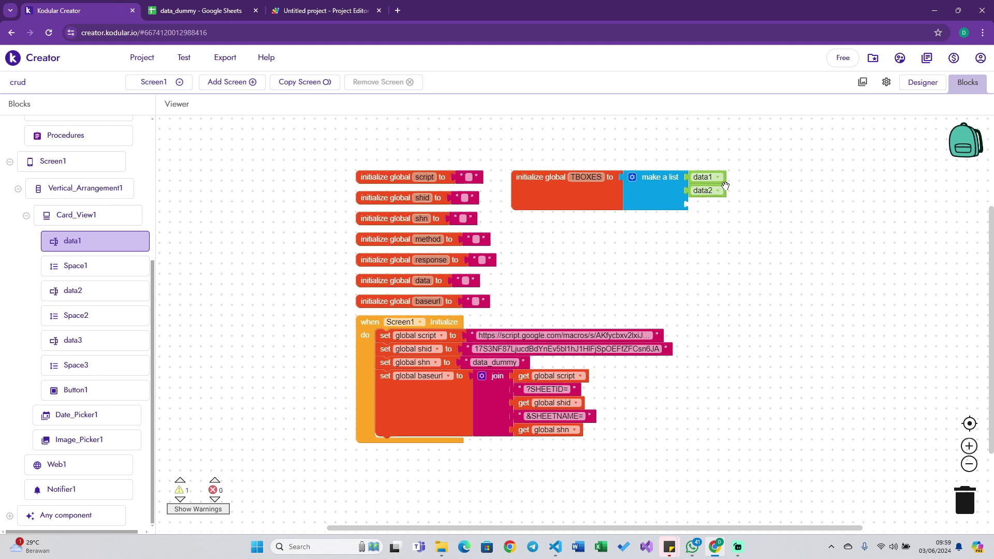
Fill the third list slot with a copied block switched to data3.
click(724, 187)
key(ctrl+c)
key(ctrl+v)
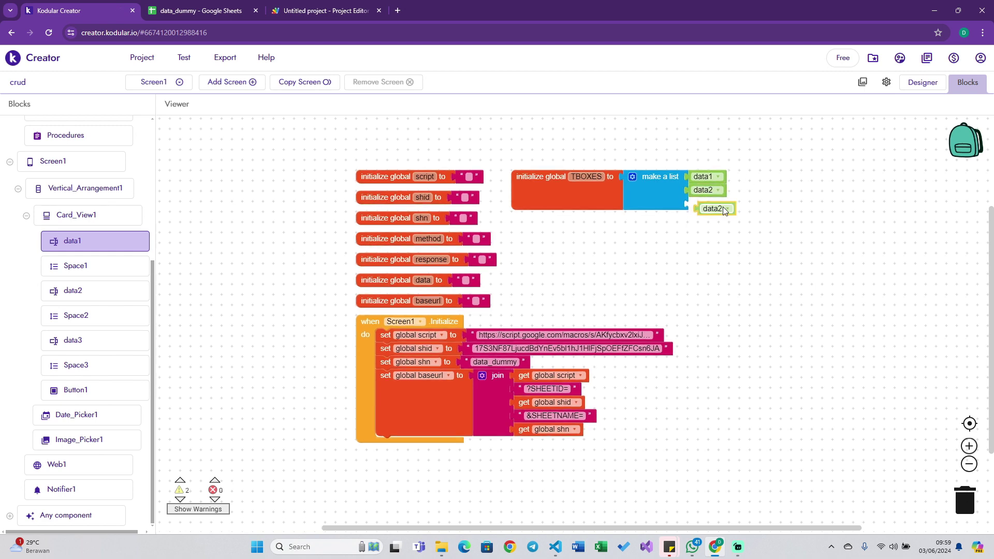
drag(722, 209, 716, 204)
right_click(718, 204)
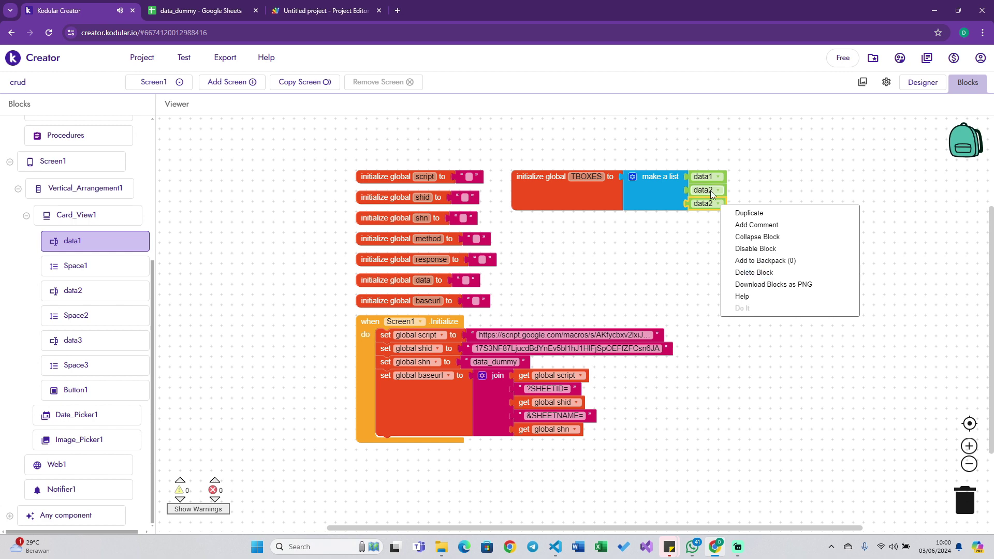
click(717, 203)
click(712, 238)
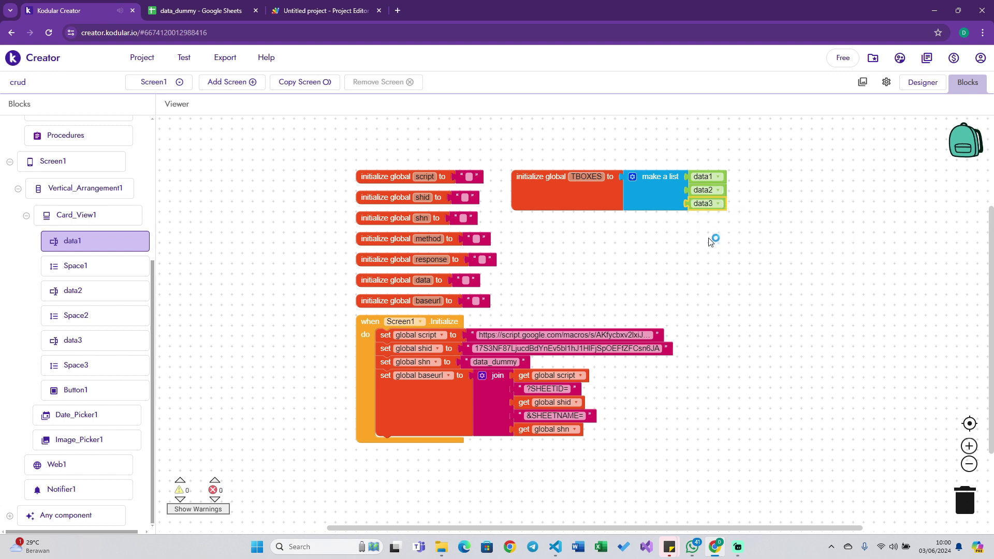
Move the TBOXES initializer above the other globals and collapse it.
drag(563, 182, 408, 140)
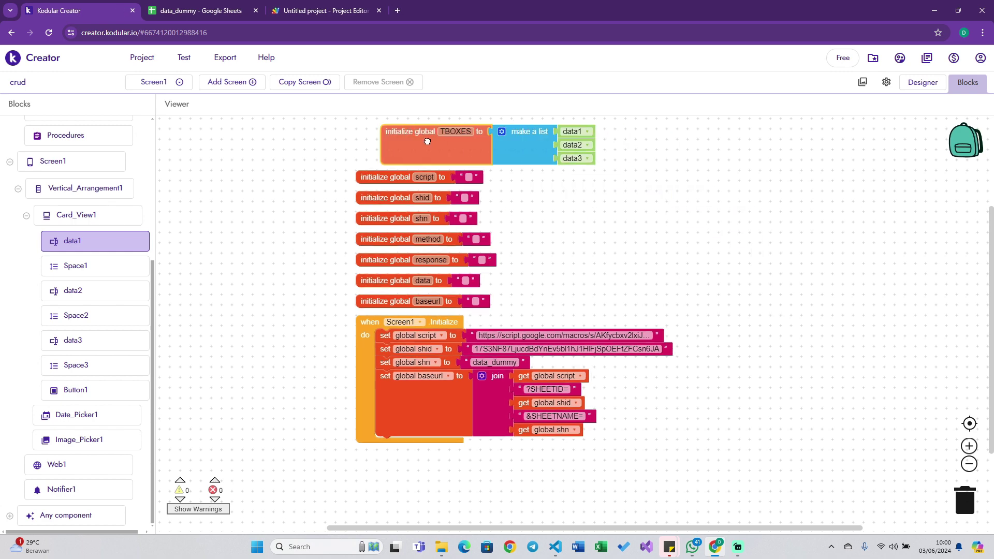
double_click(393, 144)
drag(376, 136, 377, 156)
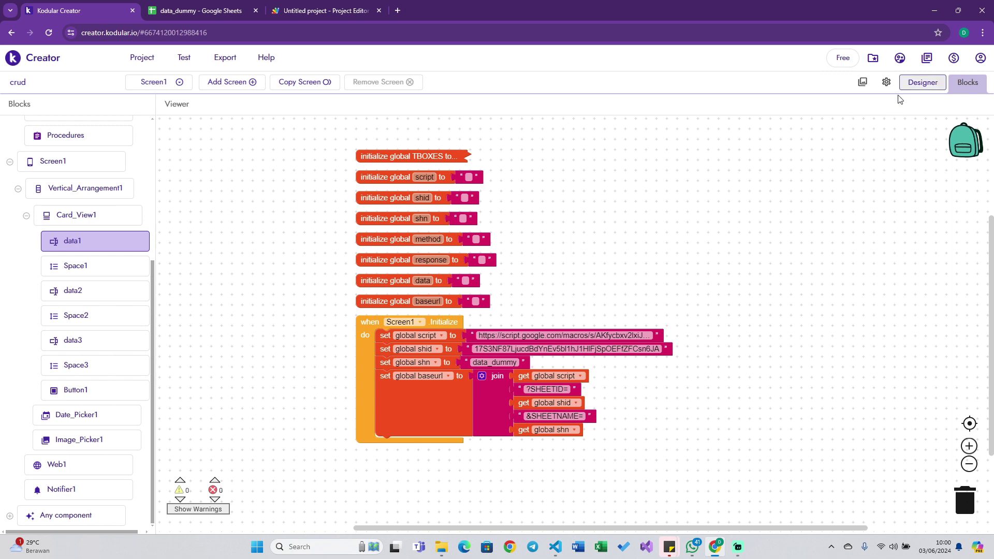
In the Designer, change Button1's Text to 'Simpan Data'.
click(921, 83)
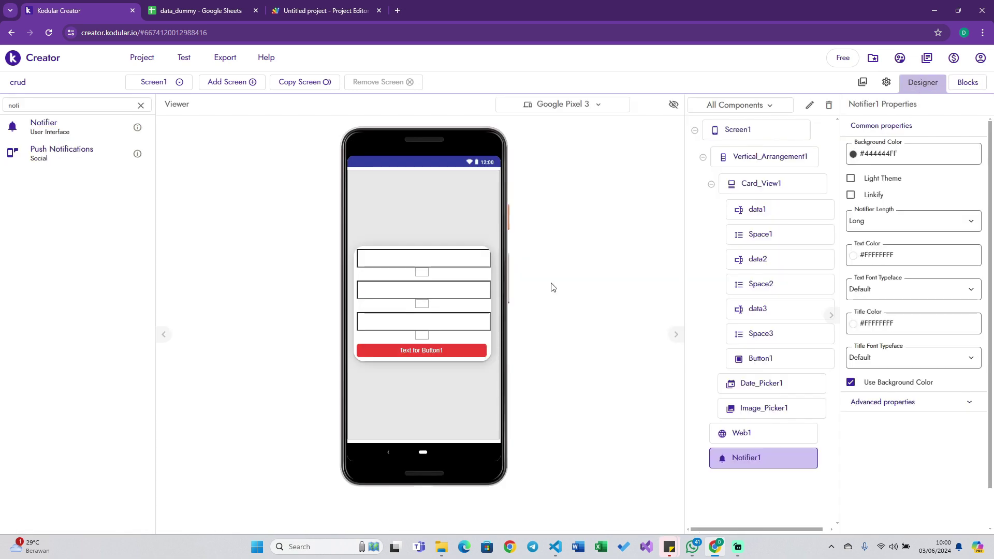
click(433, 352)
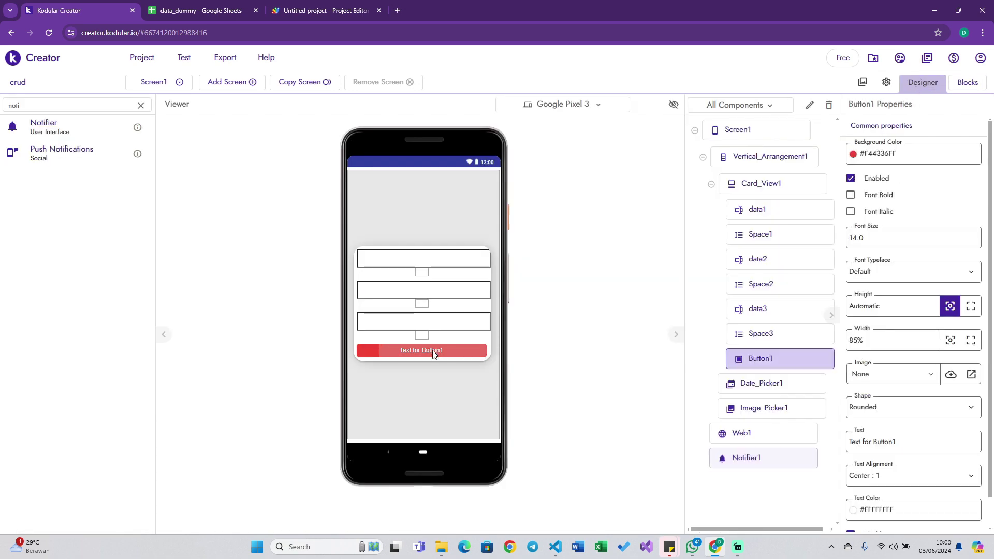
click(916, 444)
text(sIM)
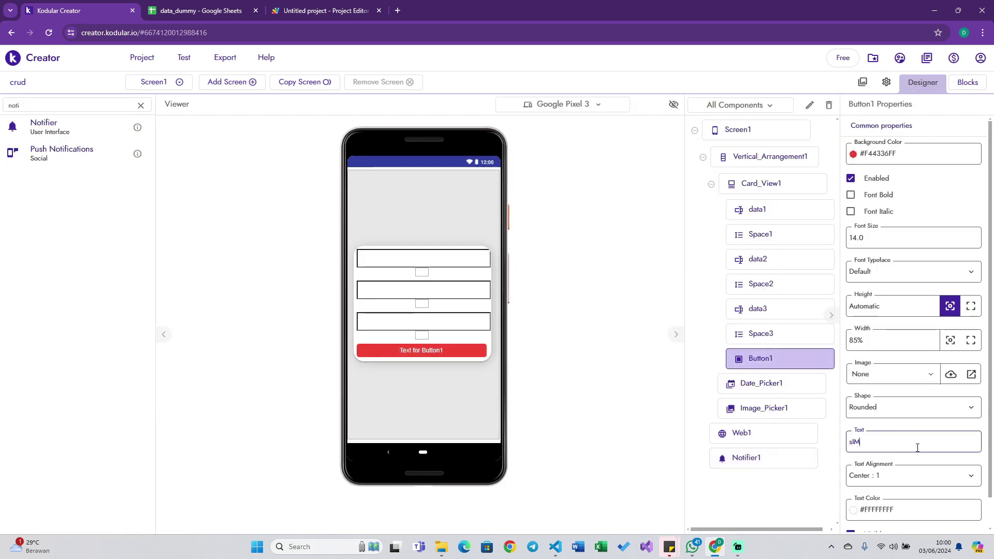
key(BackSpace)
key(BackSpace)
key(BackSpace)
text(Simpan)
key(Return)
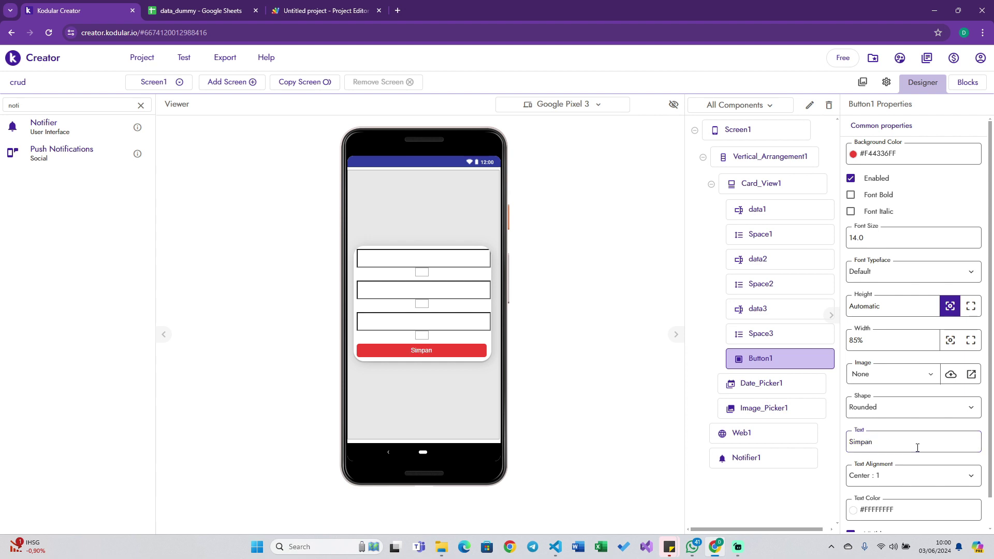
click(917, 448)
text(ata)
key(Return)
Review the data1, data2 and data3 textboxes and check the data_dummy spreadsheet.
click(434, 261)
click(431, 290)
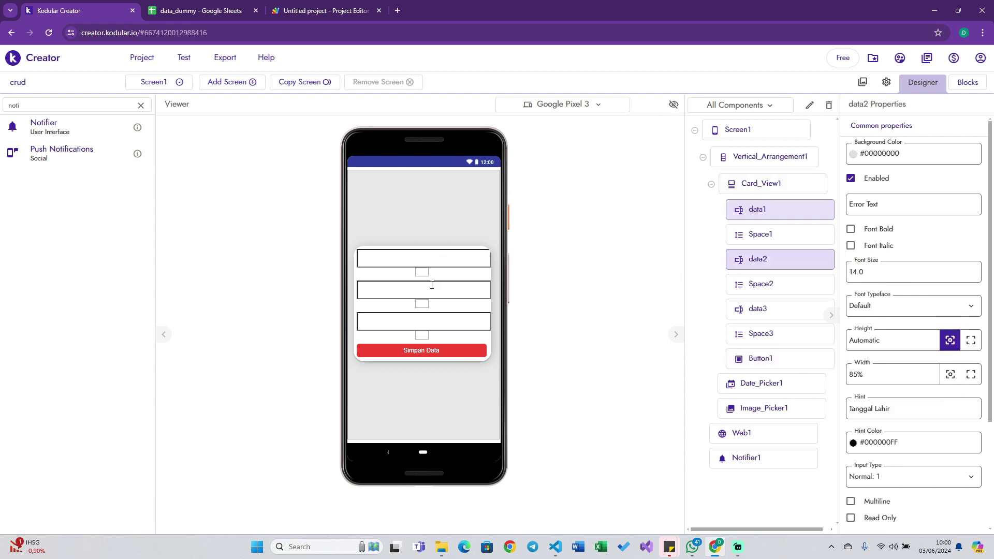
click(431, 325)
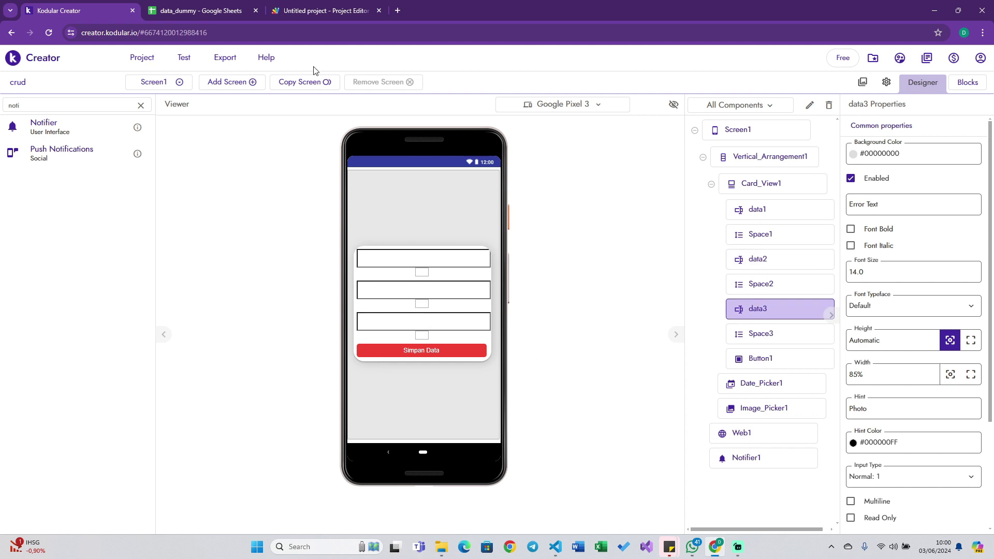
click(191, 12)
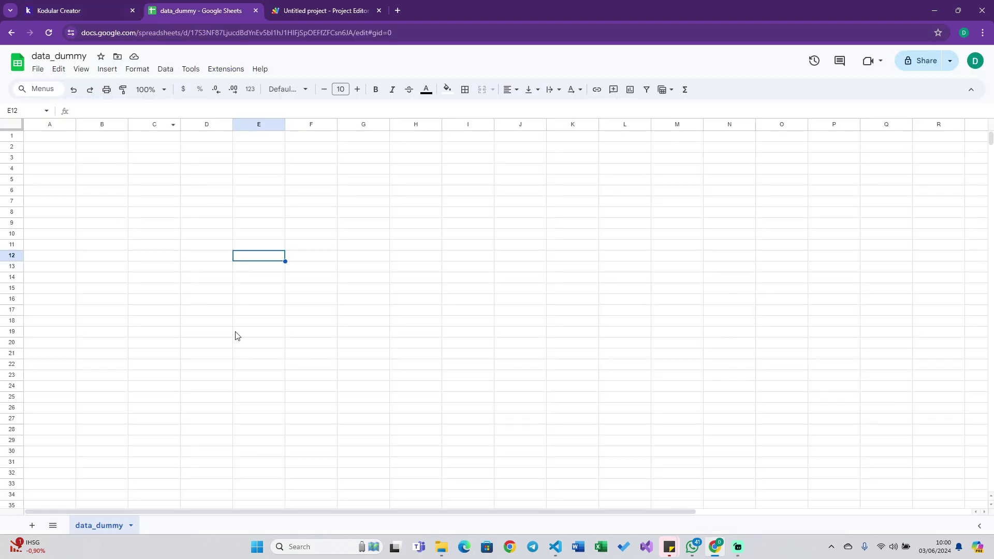
mouse_move(101, 124)
click(56, 11)
click(215, 15)
click(67, 6)
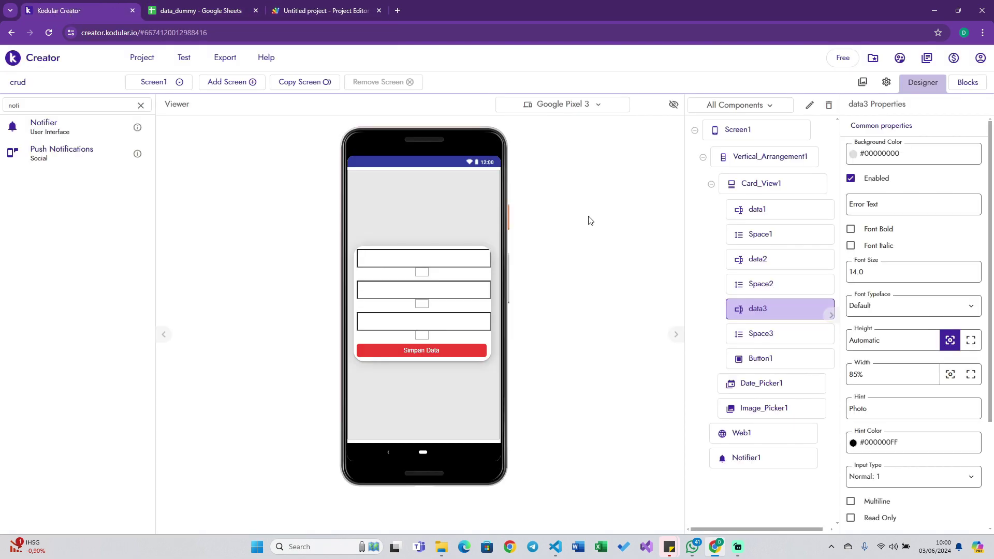
Add a new Card View below the form containing a List View Image and Text.
double_click(27, 105)
text(card)
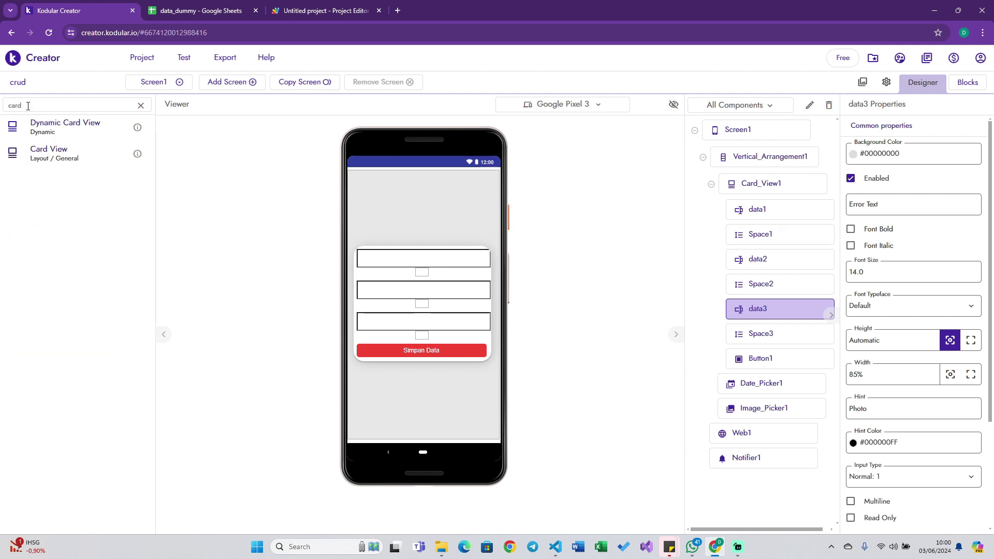
drag(35, 153, 366, 384)
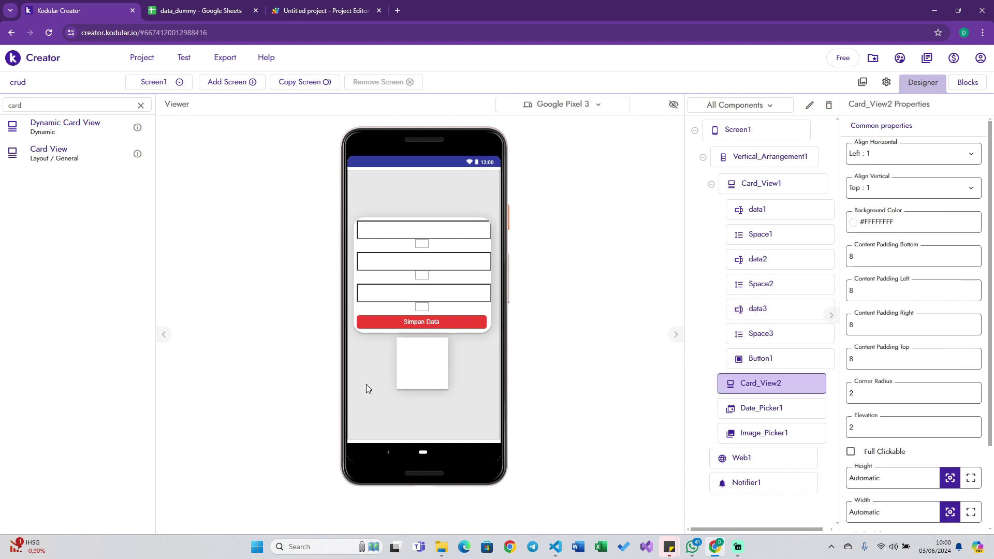
double_click(65, 106)
text(list)
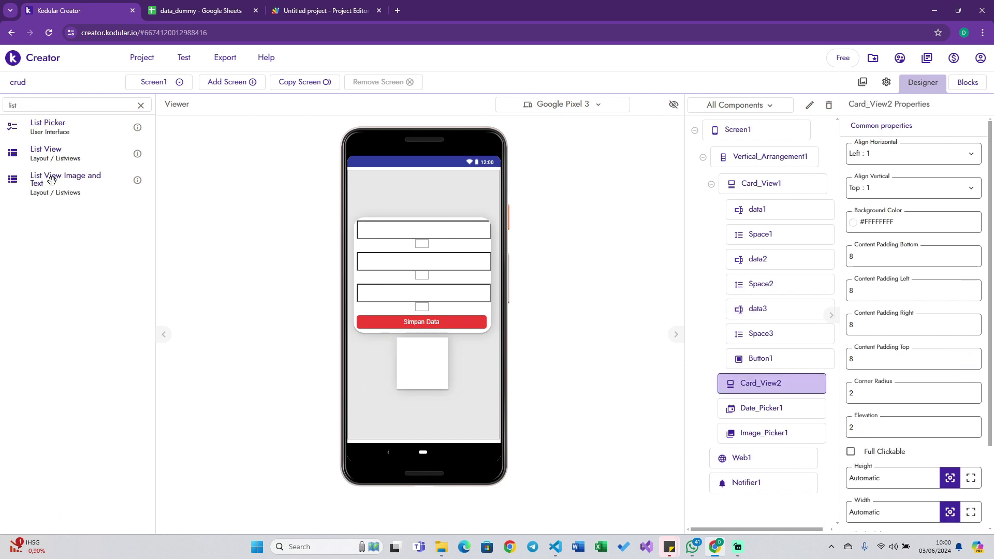
mouse_move(65, 189)
mouse_down()
mouse_move(379, 380)
mouse_move(412, 366)
mouse_up()
Set Card_View2's width to 90% and its corner radius to 20.
click(773, 387)
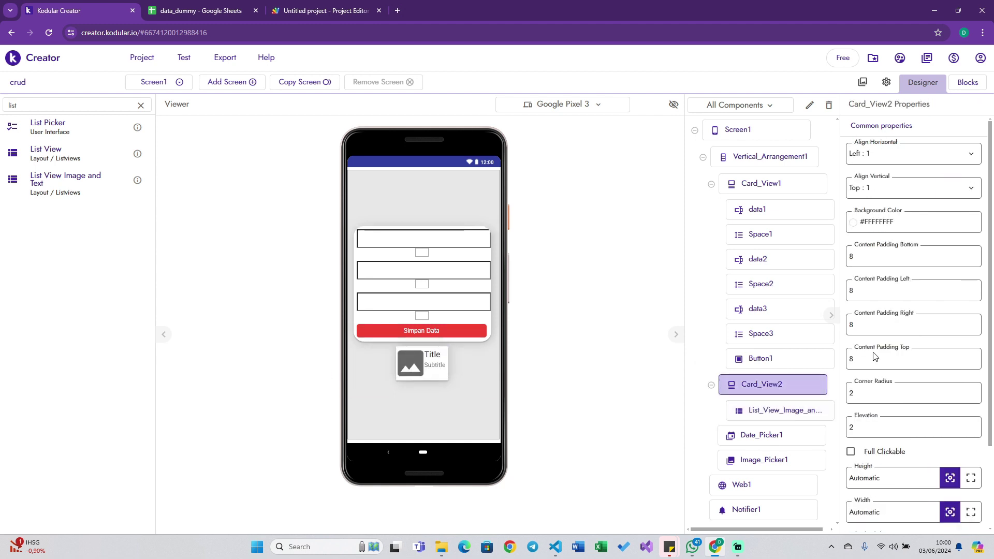
double_click(901, 512)
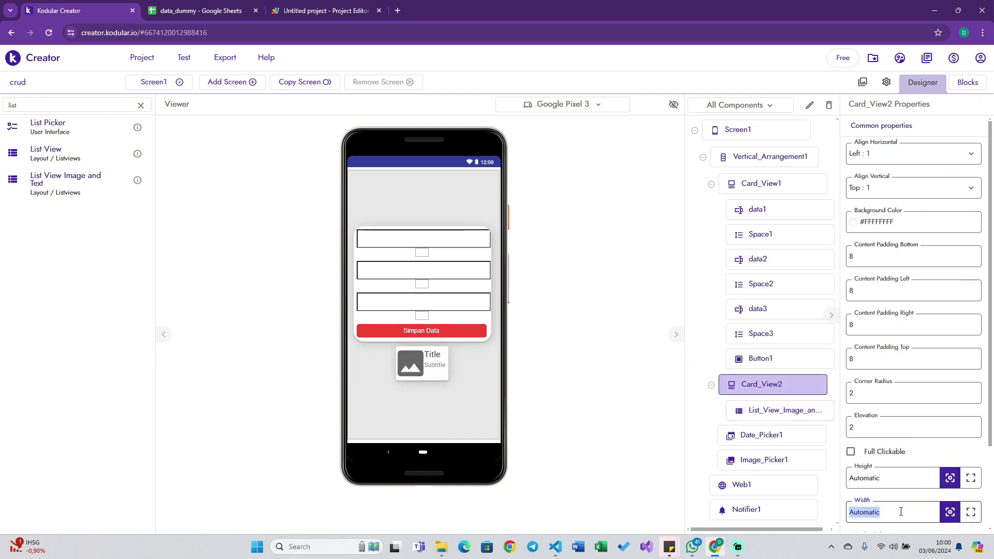
text(90)
text(%)
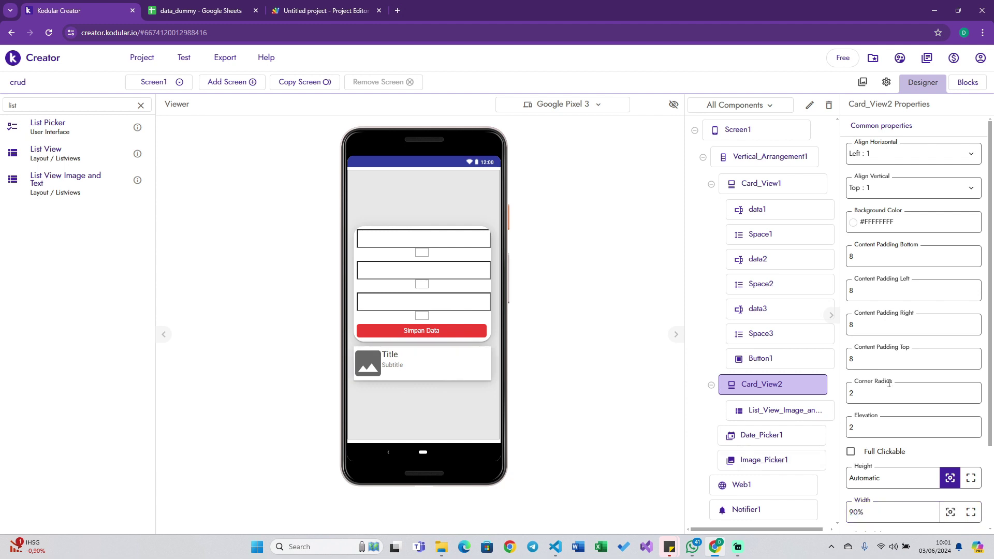
click(873, 393)
text(0)
click(391, 366)
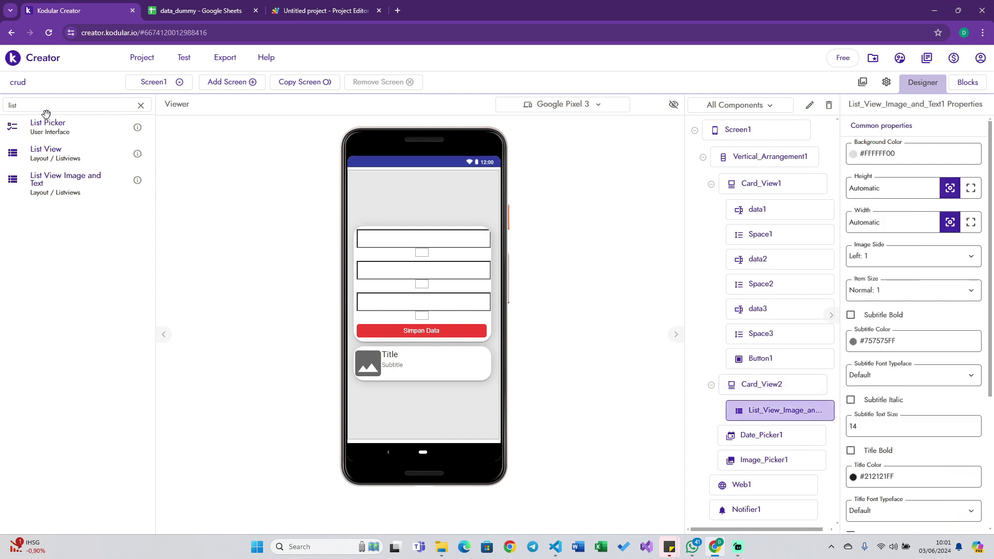
Add a fill-parent Horizontal Arrangement to Card_View2 and move the list item into it.
key(ctrl+a)
text(space)
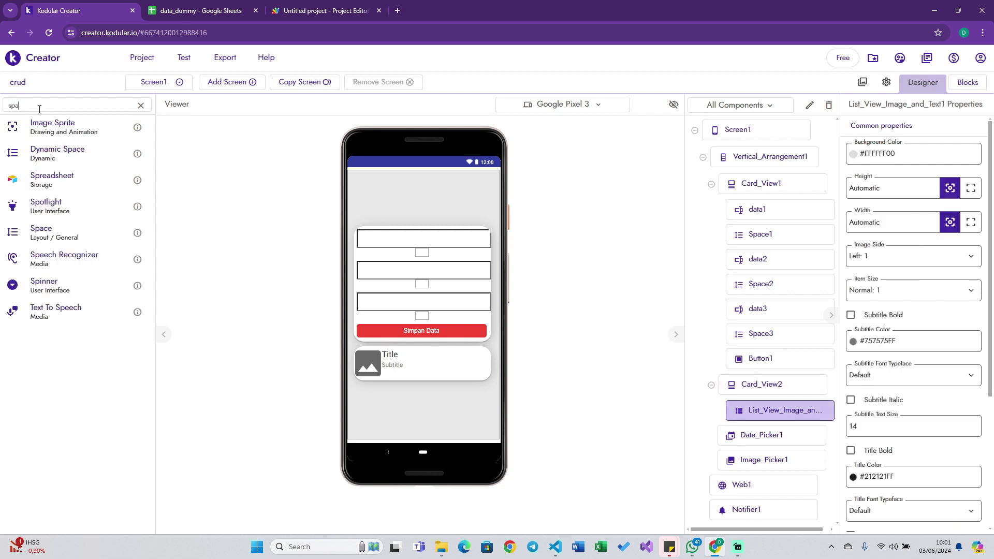
mouse_move(45, 164)
mouse_down()
mouse_move(378, 367)
mouse_move(91, 196)
mouse_up()
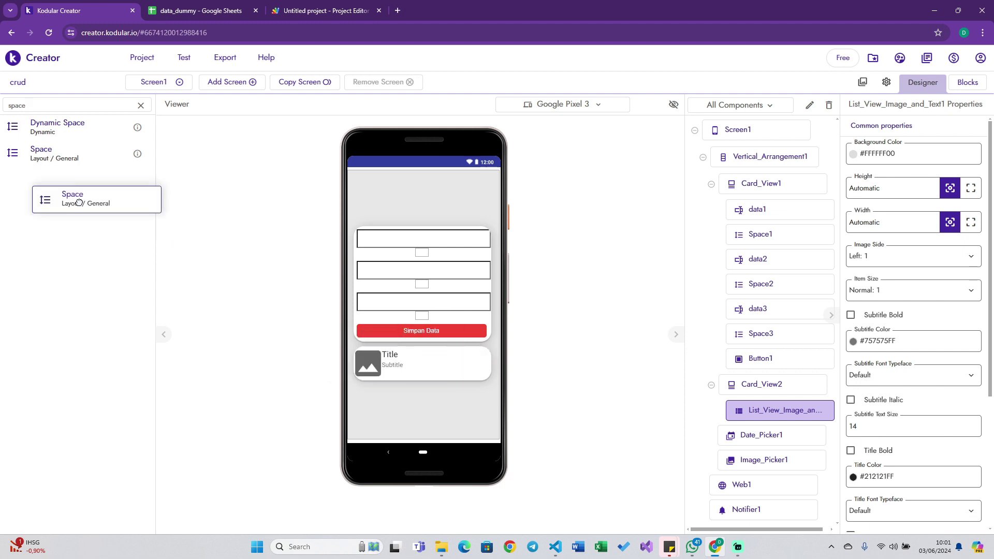
double_click(44, 105)
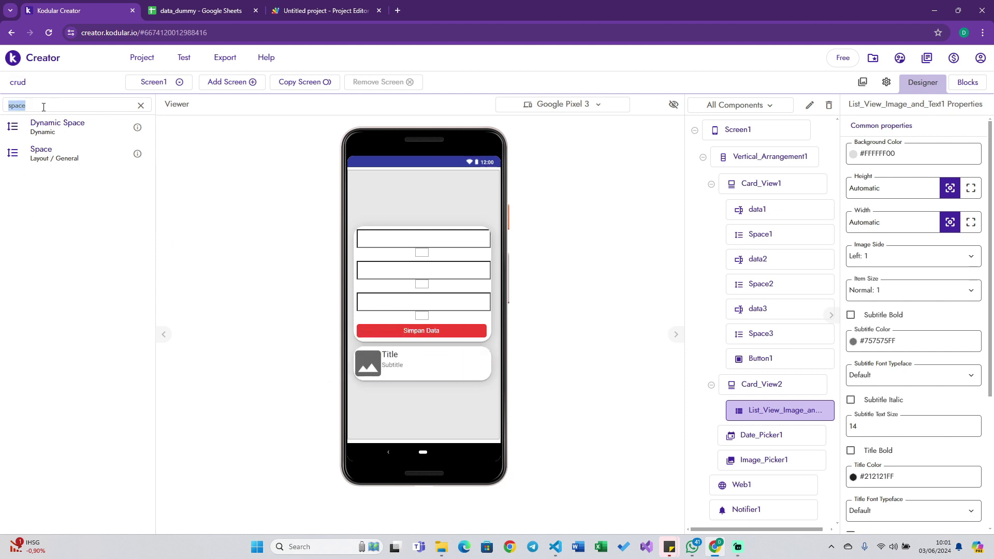
text(hor)
mouse_move(52, 127)
mouse_down()
mouse_move(426, 353)
mouse_move(381, 389)
mouse_up()
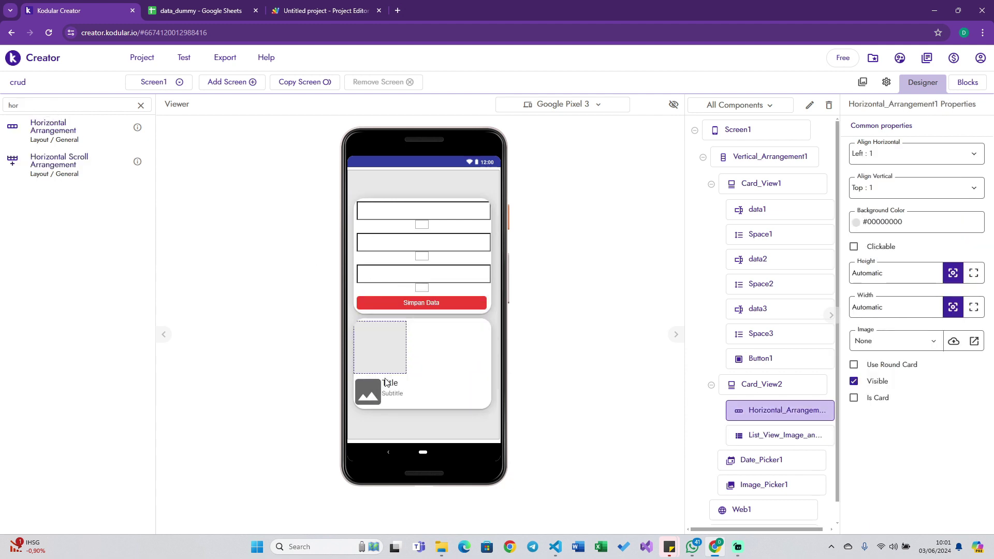
click(974, 307)
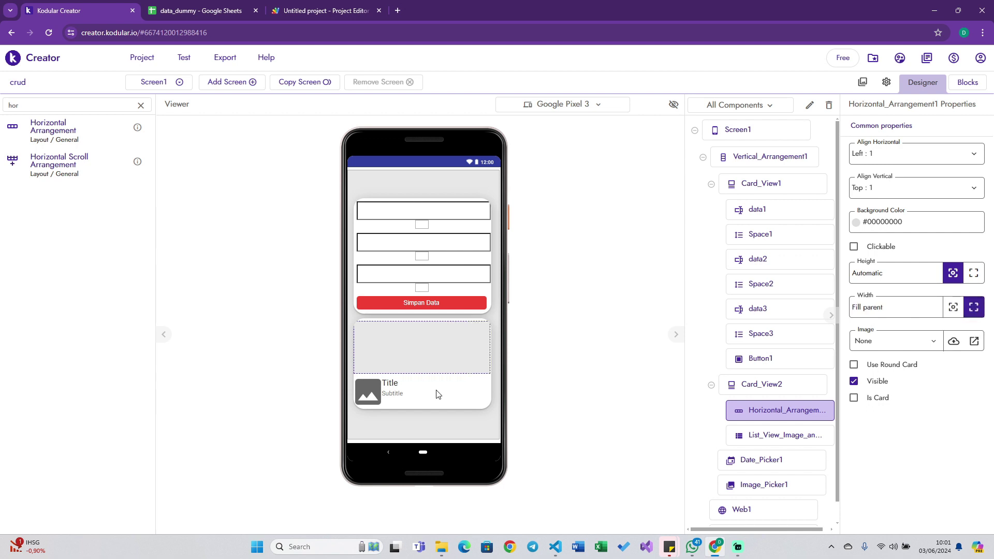
drag(382, 391, 396, 355)
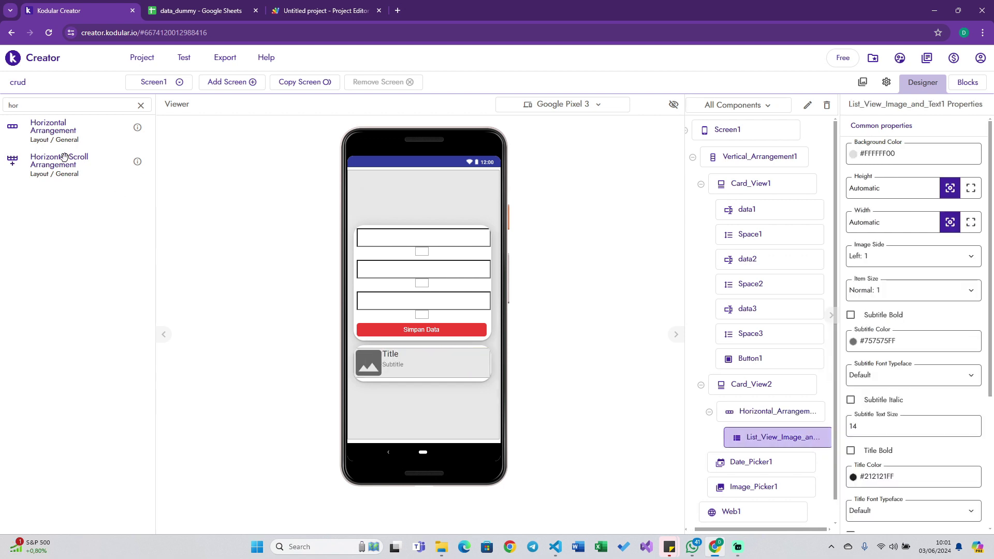
Insert a Space before the list item and set its width to 3%.
double_click(35, 106)
text(space)
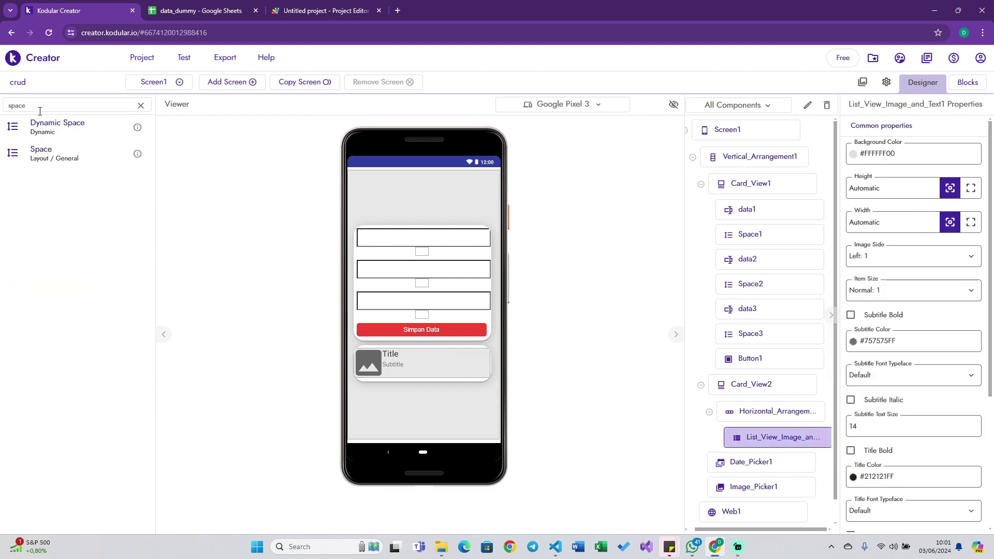
drag(41, 150, 361, 356)
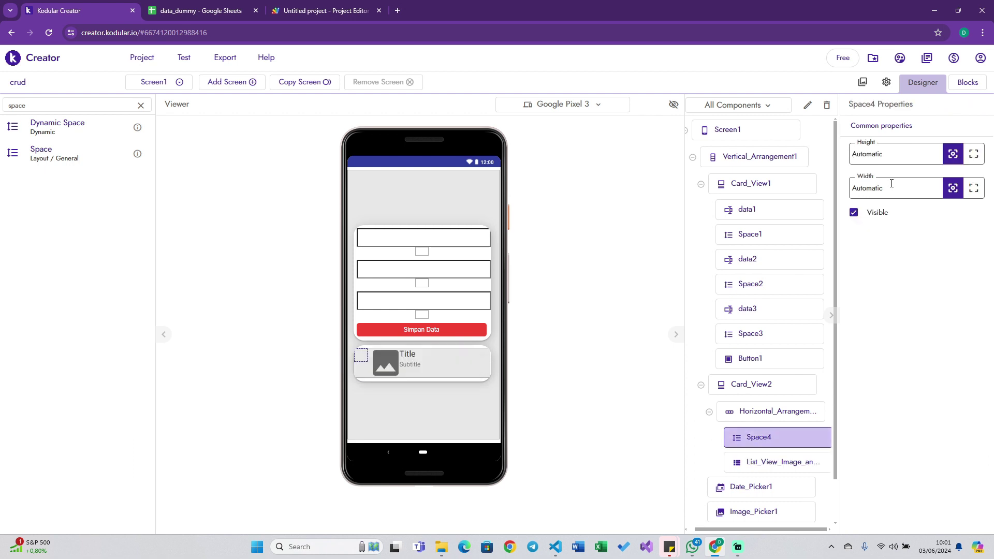
double_click(889, 186)
text(3)
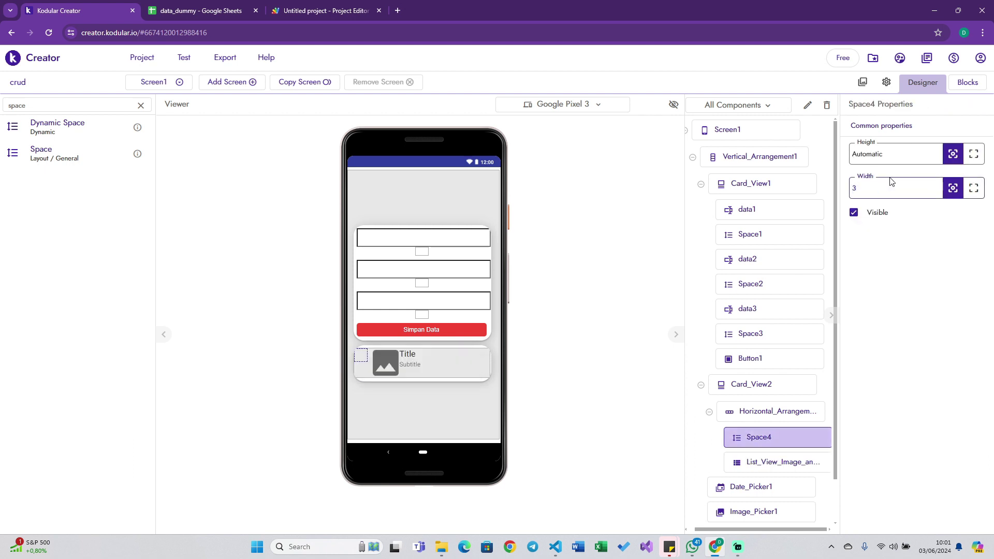
text(%)
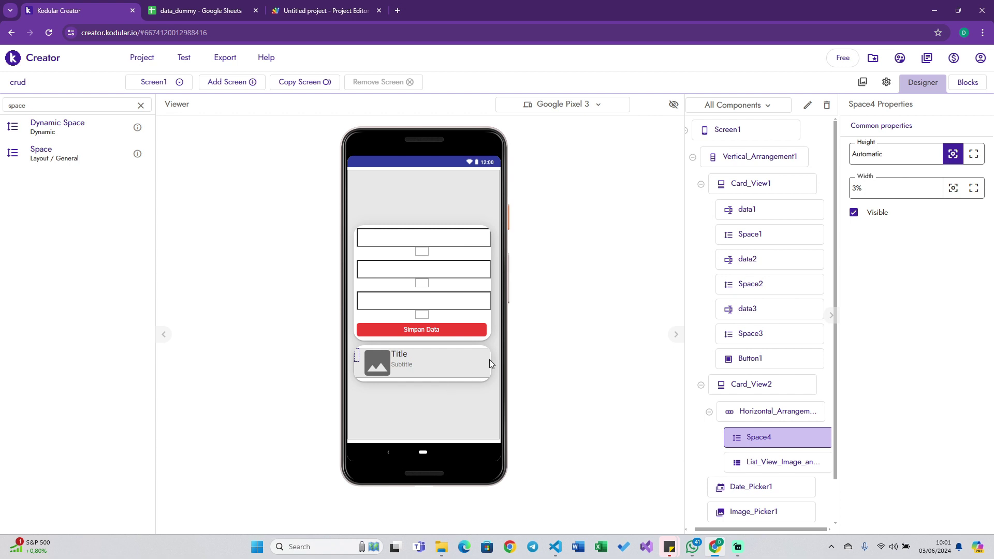
Set Horizontal_Arrangement1's horizontal and vertical alignment to Center.
click(776, 410)
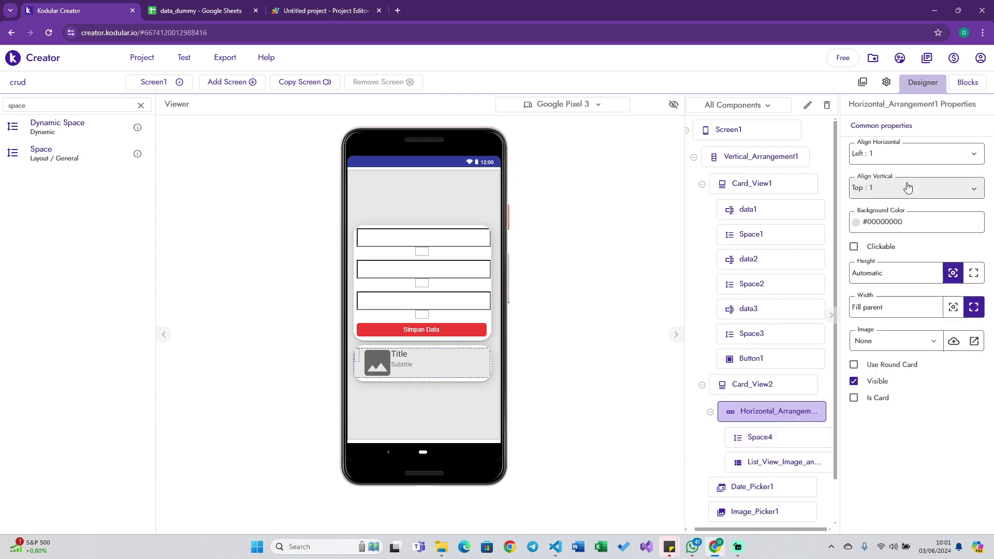
click(898, 154)
click(892, 196)
click(932, 188)
click(902, 230)
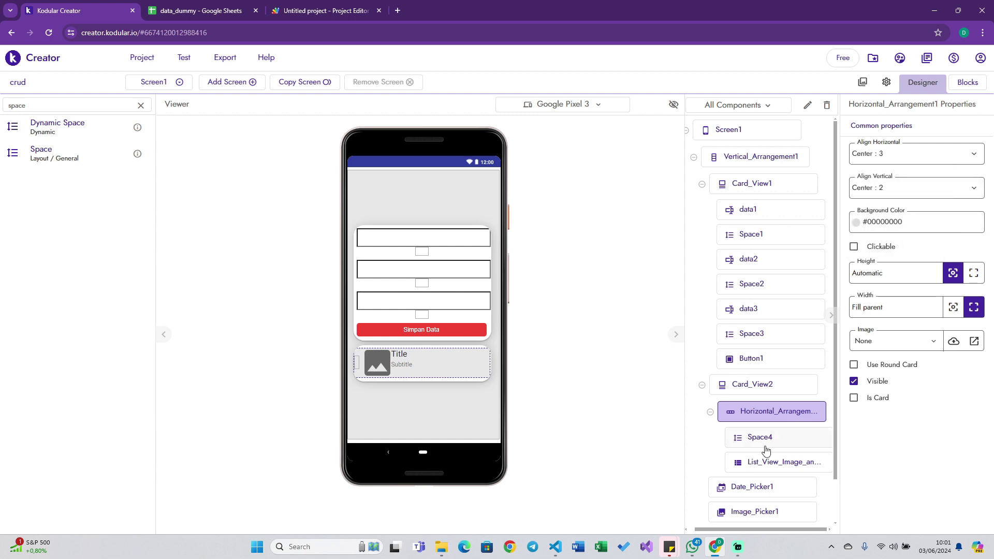
click(757, 465)
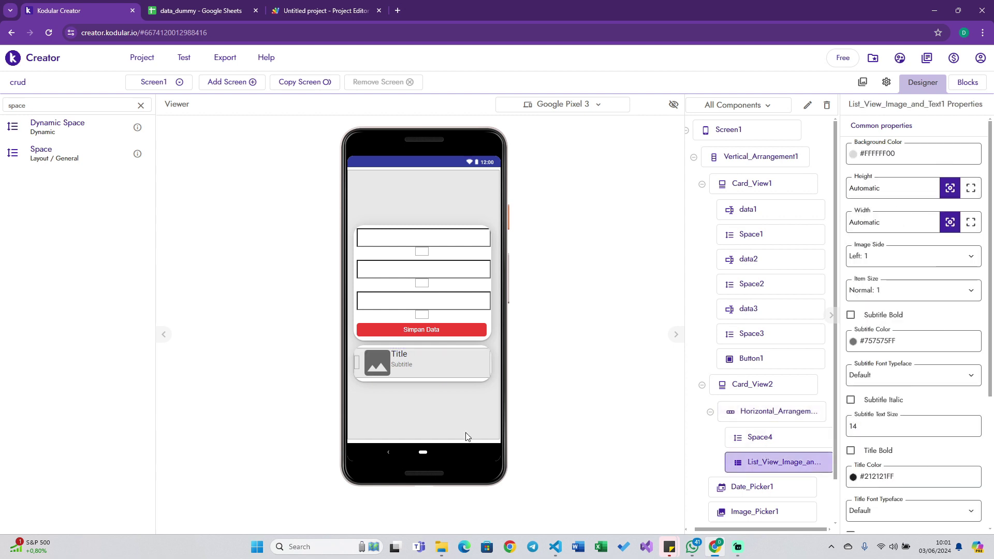
Set Card_View2's horizontal and vertical alignment to Center.
click(405, 381)
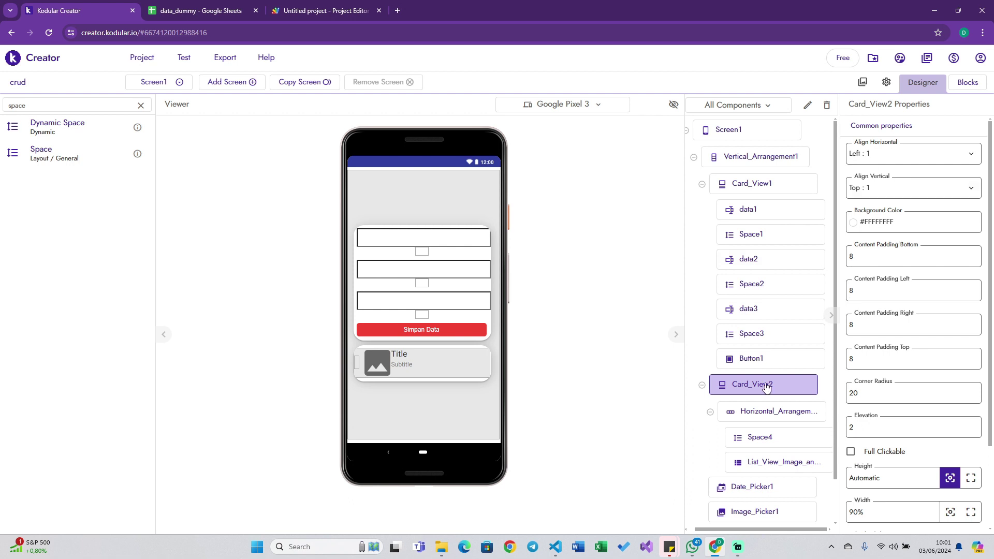
click(880, 157)
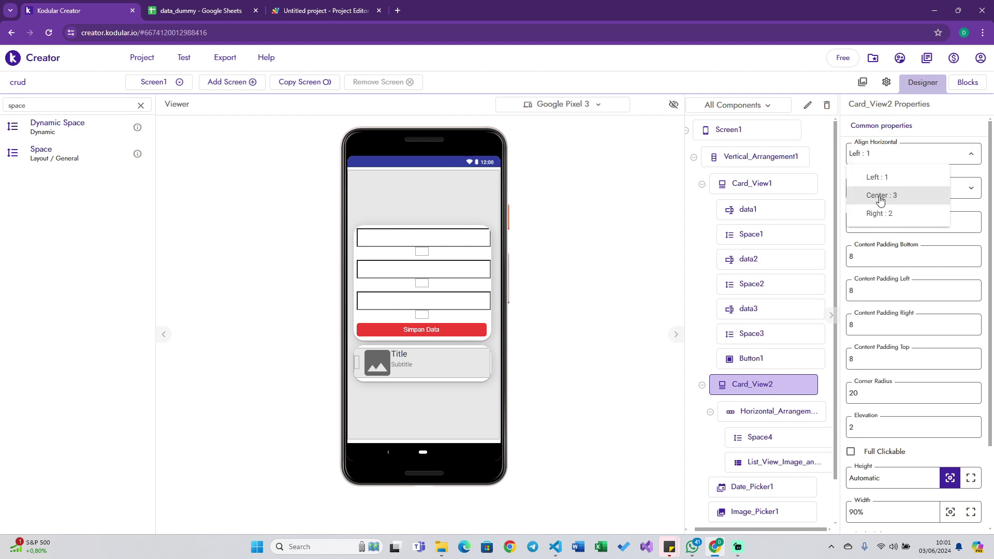
click(881, 196)
click(910, 189)
click(896, 226)
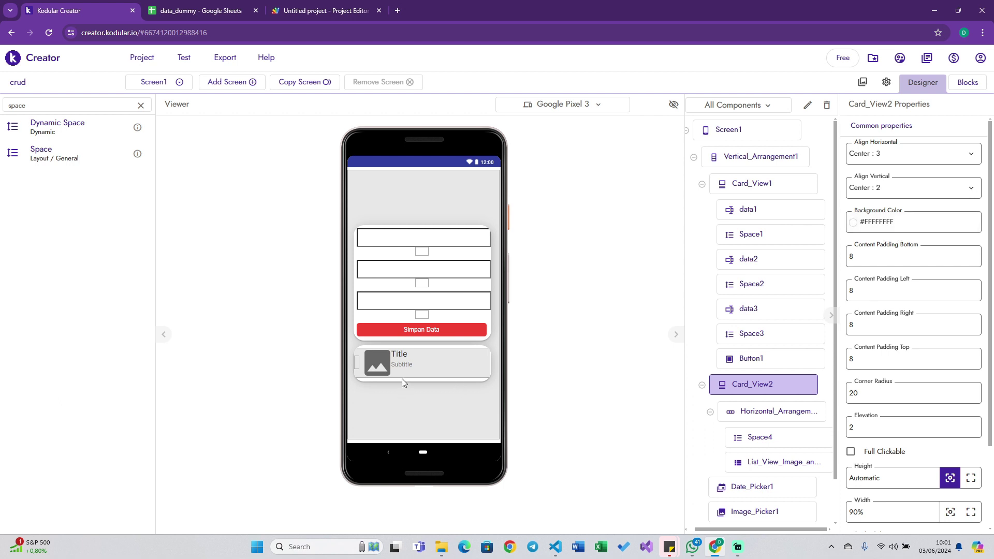
click(702, 387)
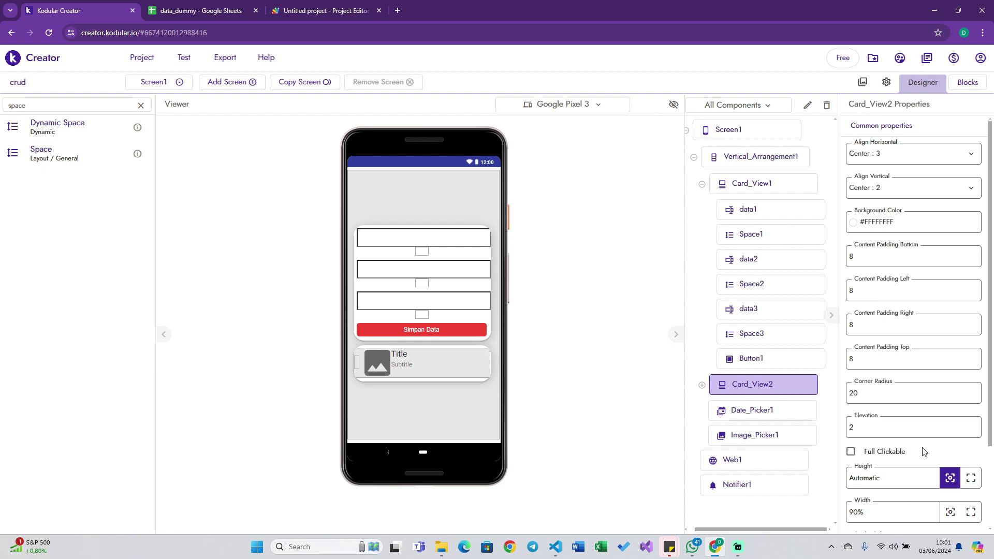
Uncheck Card_View2's Visible property.
scroll(940, 393, down, 2)
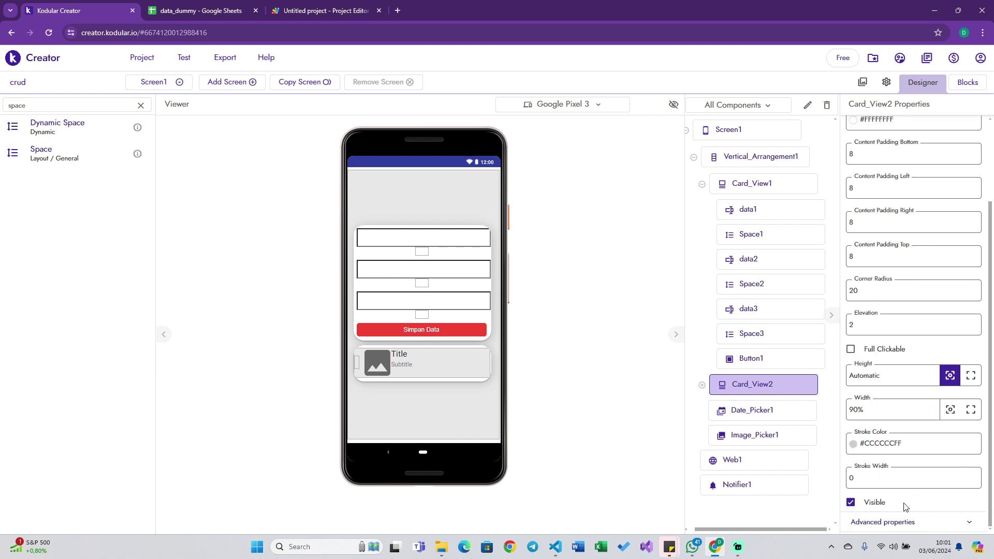
click(851, 502)
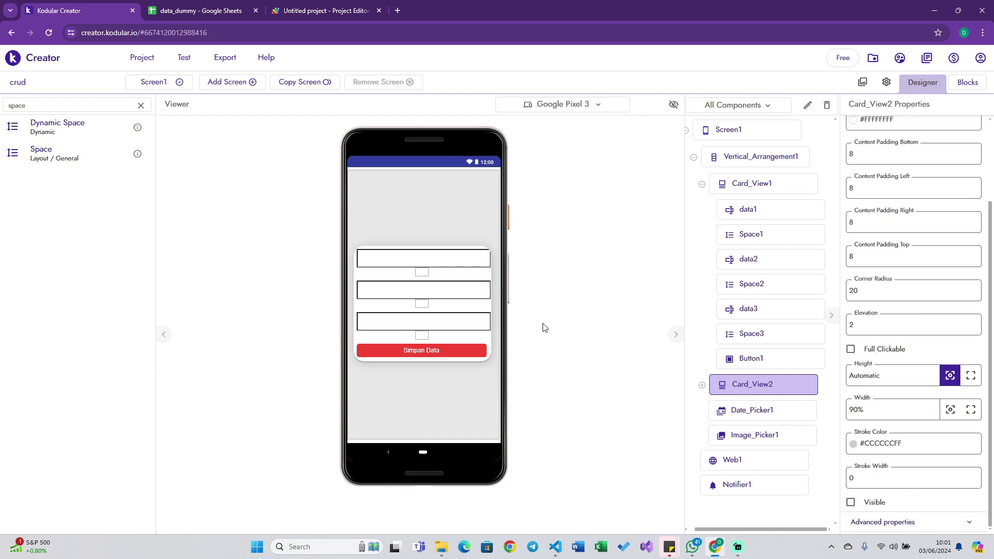
click(967, 82)
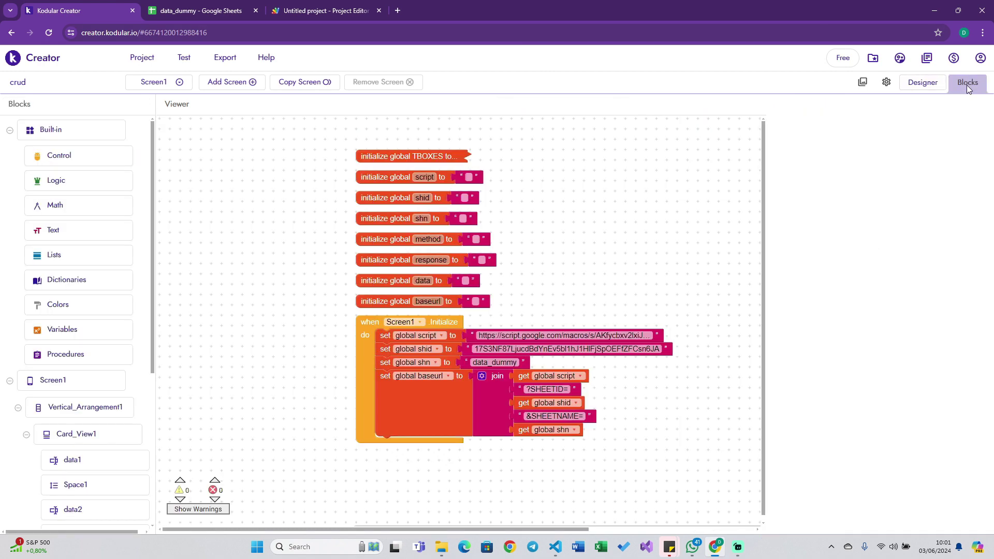
Review the data1 and data2 textbox properties, then go to the Blocks editor.
click(924, 83)
click(473, 261)
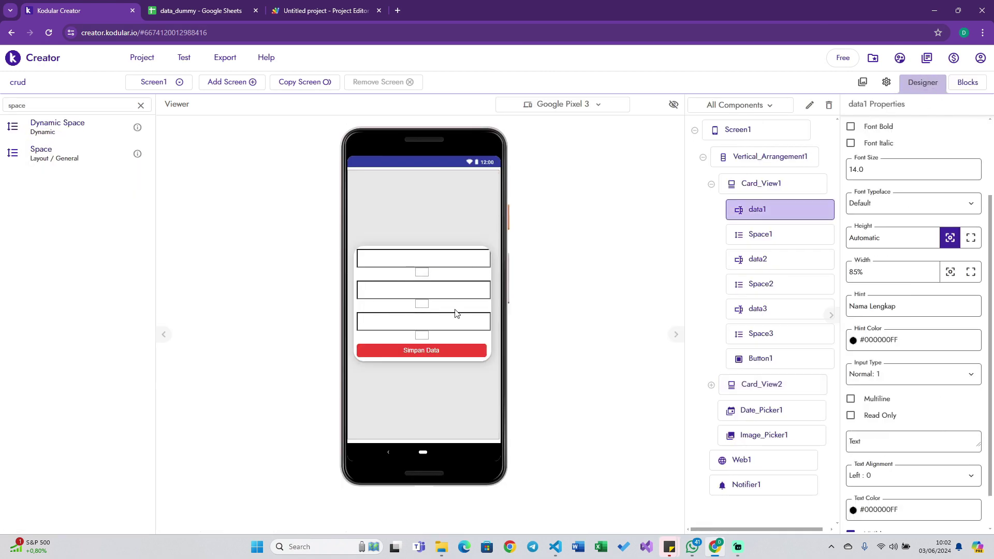
click(451, 291)
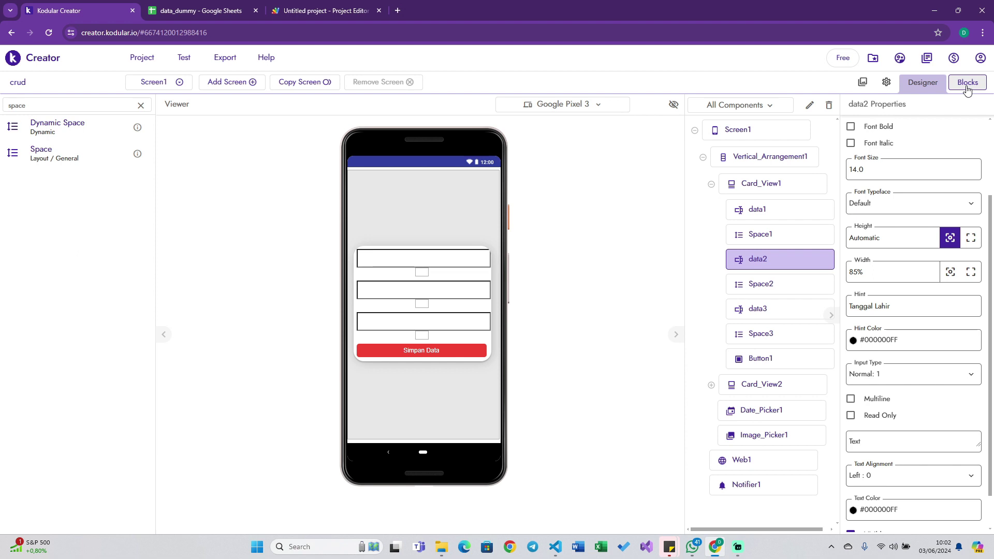
click(966, 83)
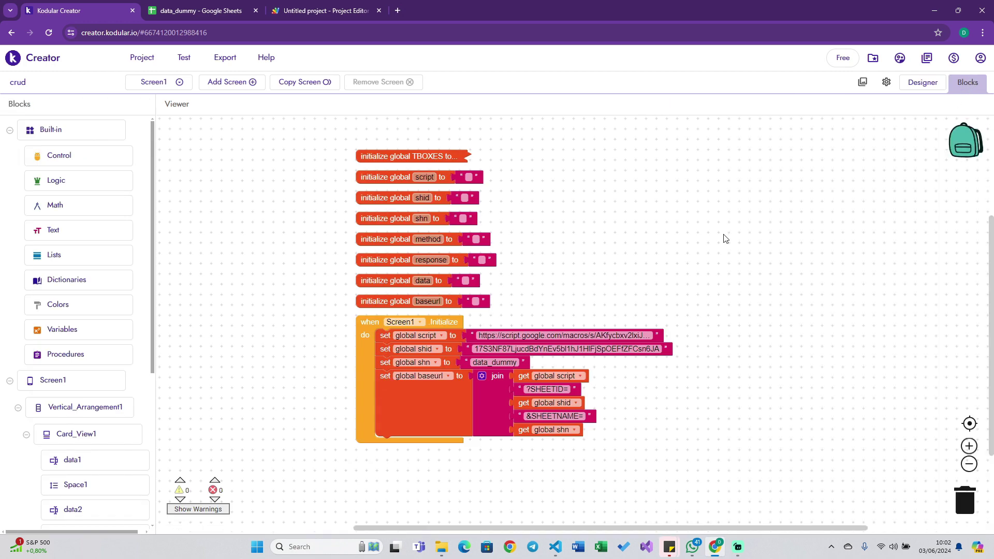
Add a when data3.GotFocus event that calls Date_Picker1.LaunchPicker.
scroll(569, 282, down, 3)
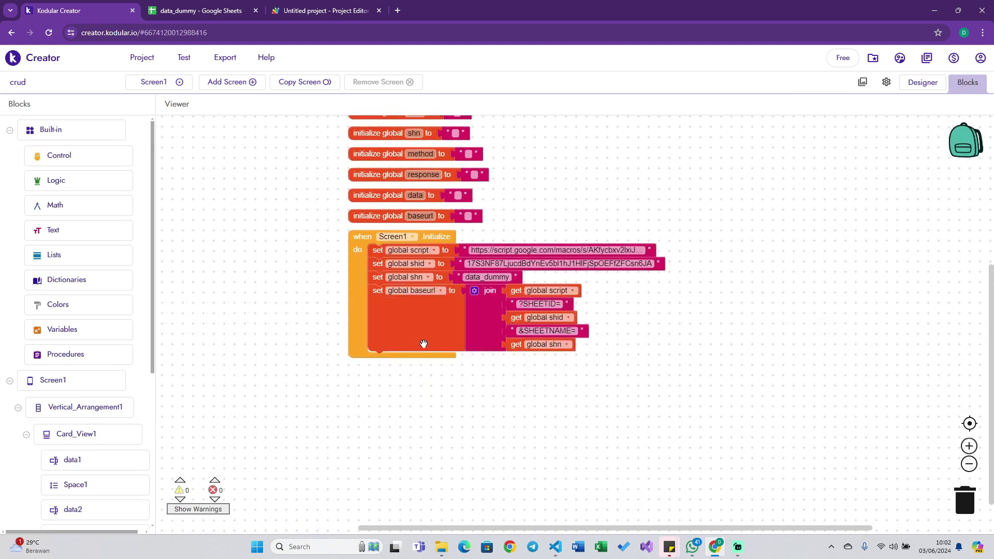
scroll(77, 399, down, 5)
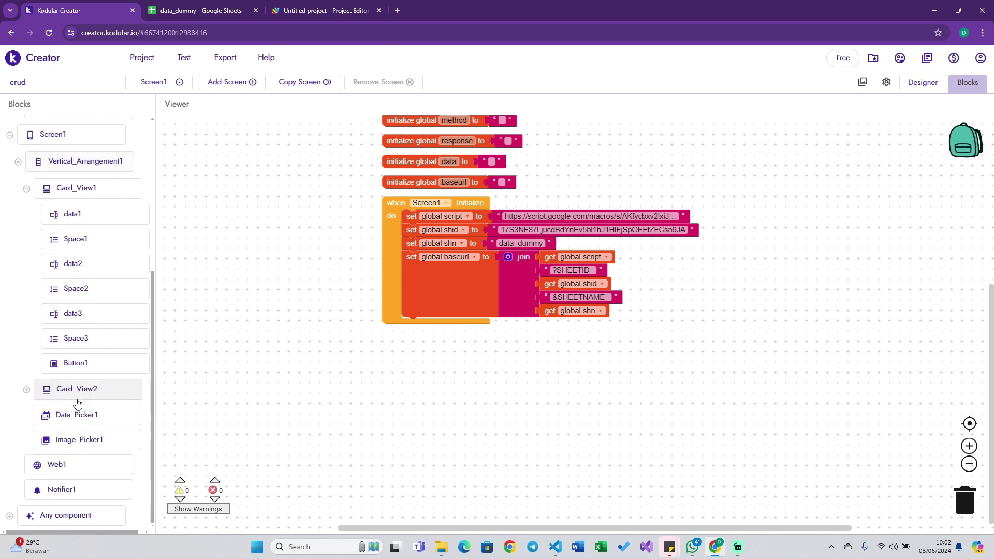
click(85, 318)
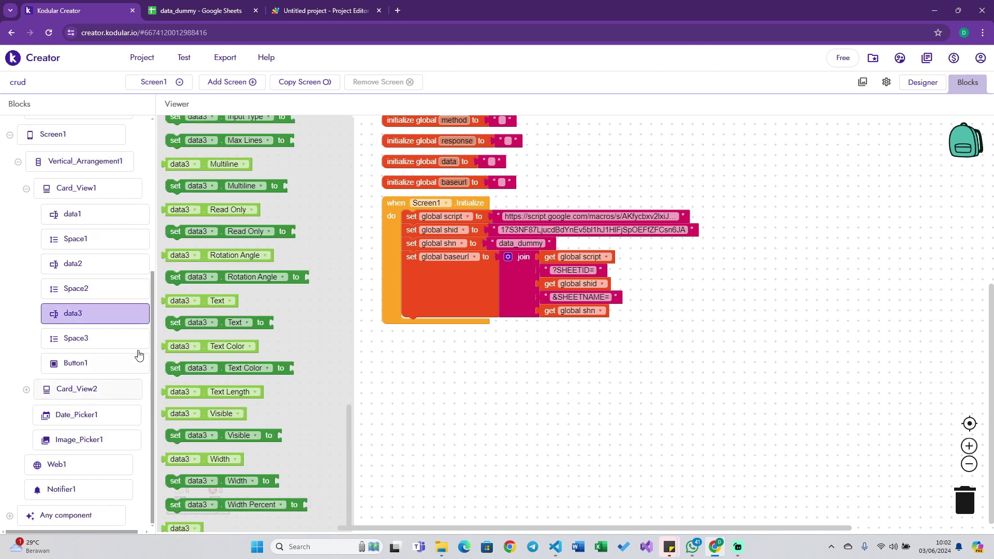
scroll(313, 344, up, 10)
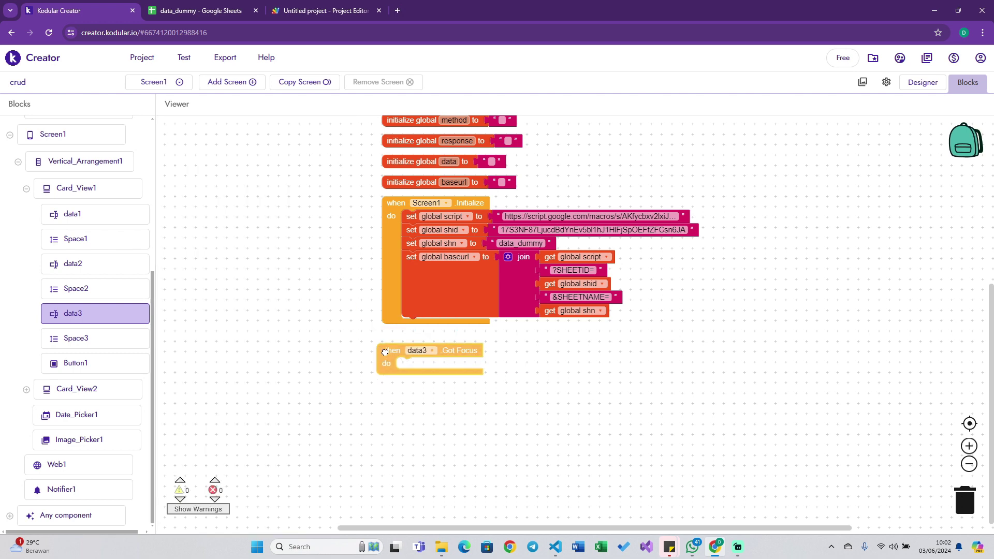
drag(173, 129, 391, 350)
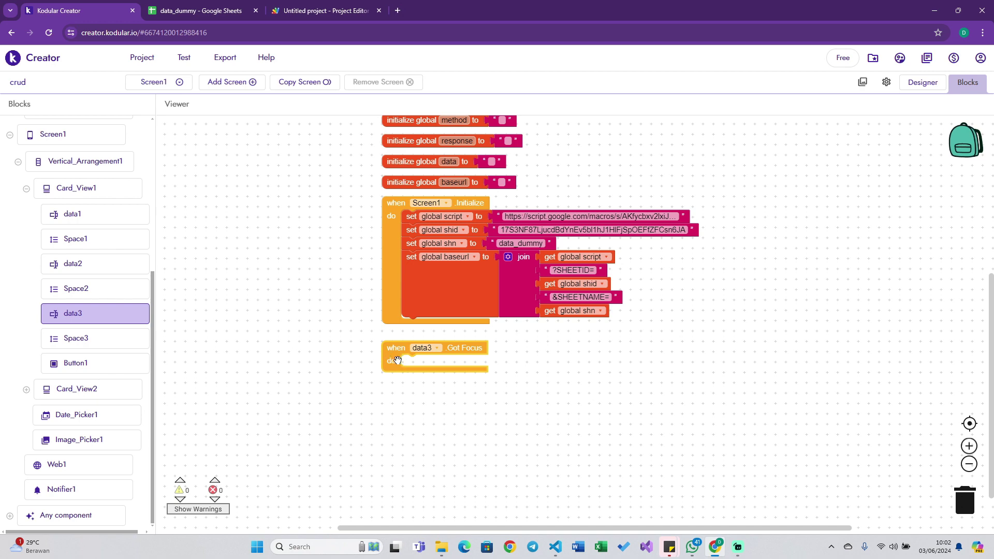
click(80, 418)
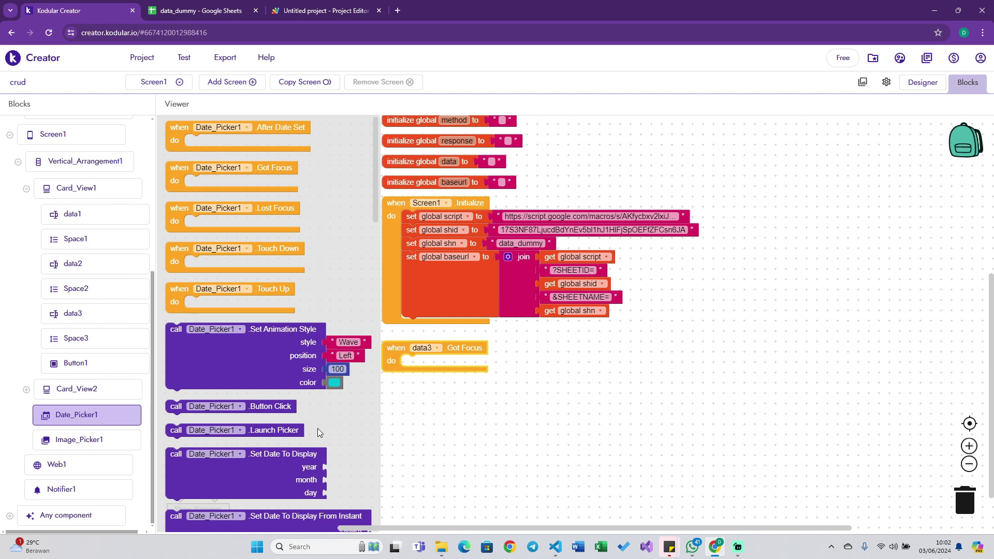
drag(288, 430, 508, 376)
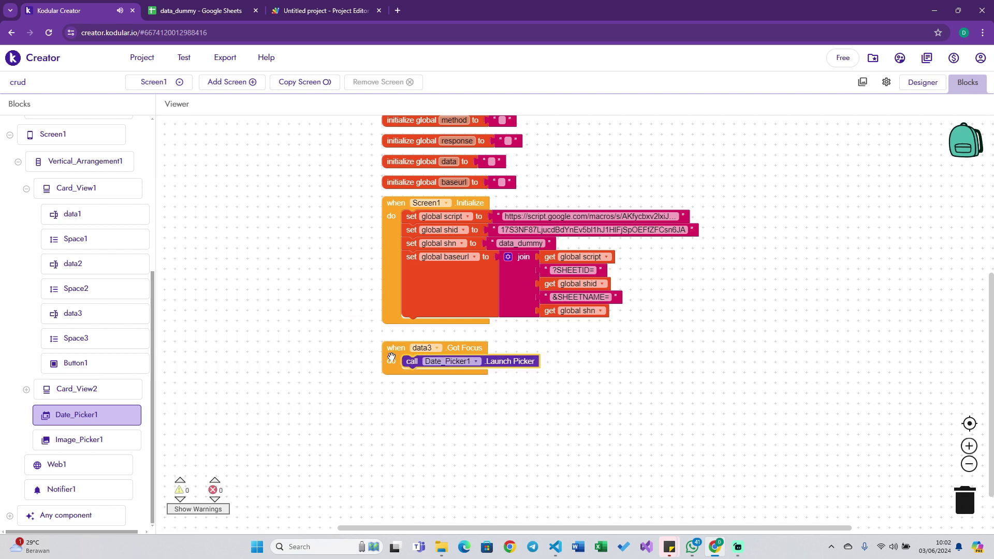
Add an empty when Date_Picker1.AfterDateSet event below it.
drag(389, 356, 390, 367)
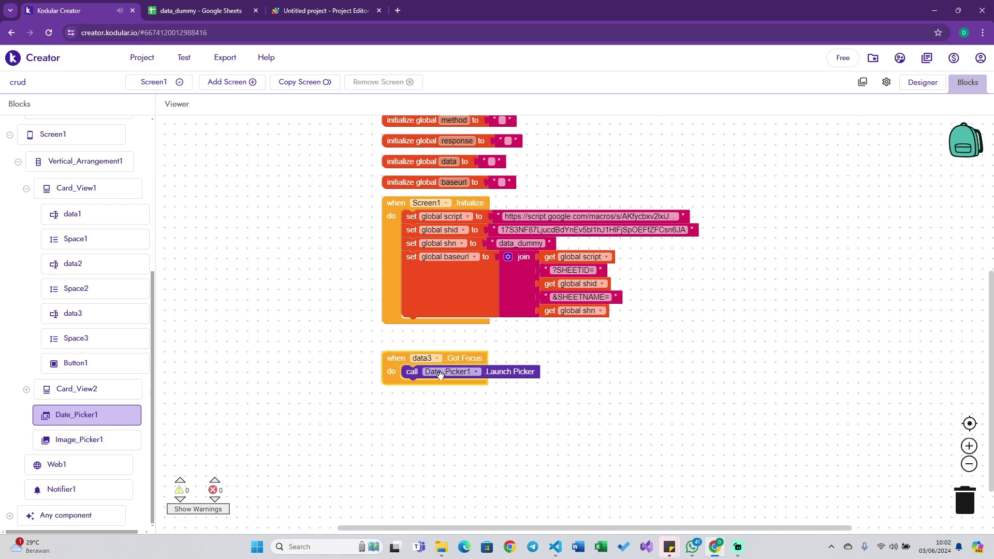
click(119, 410)
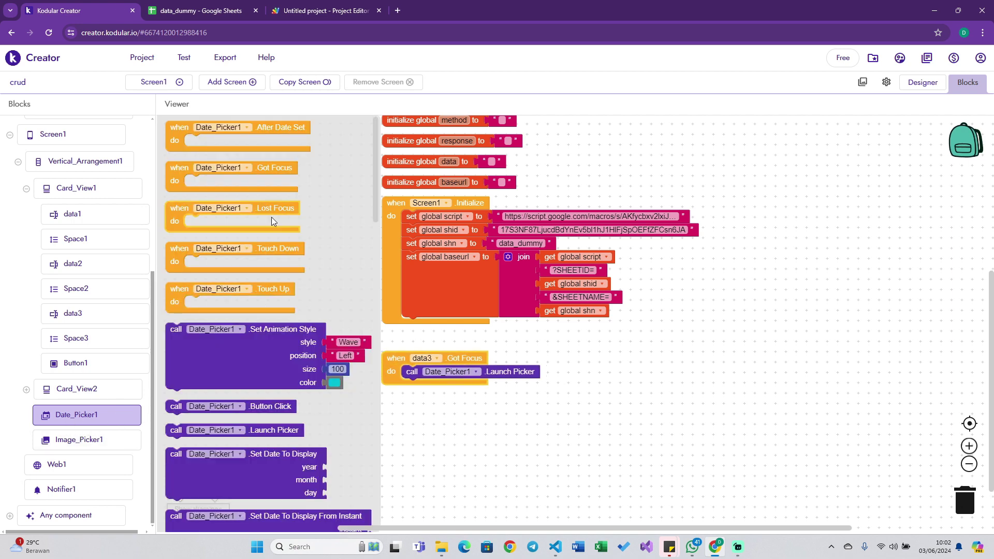
mouse_move(178, 134)
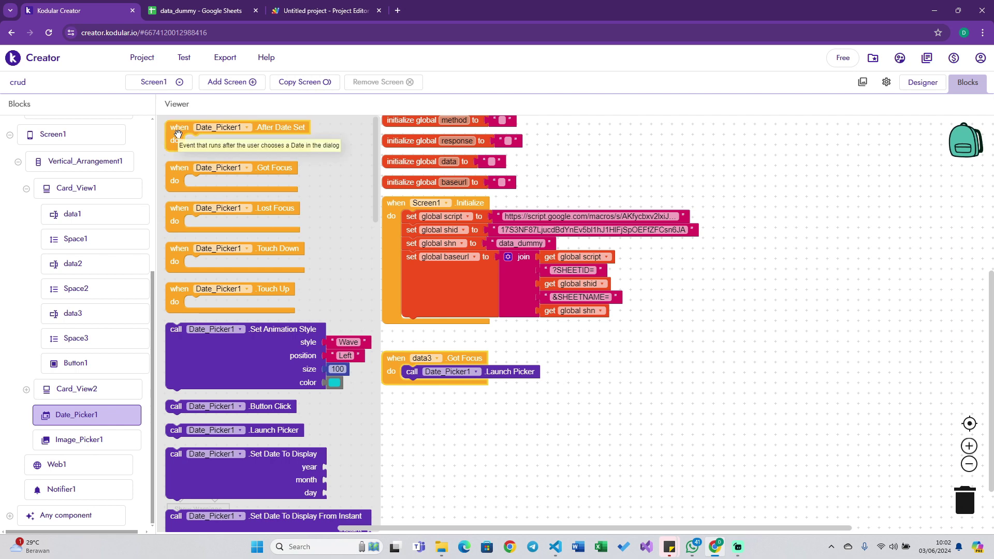
drag(178, 134, 394, 416)
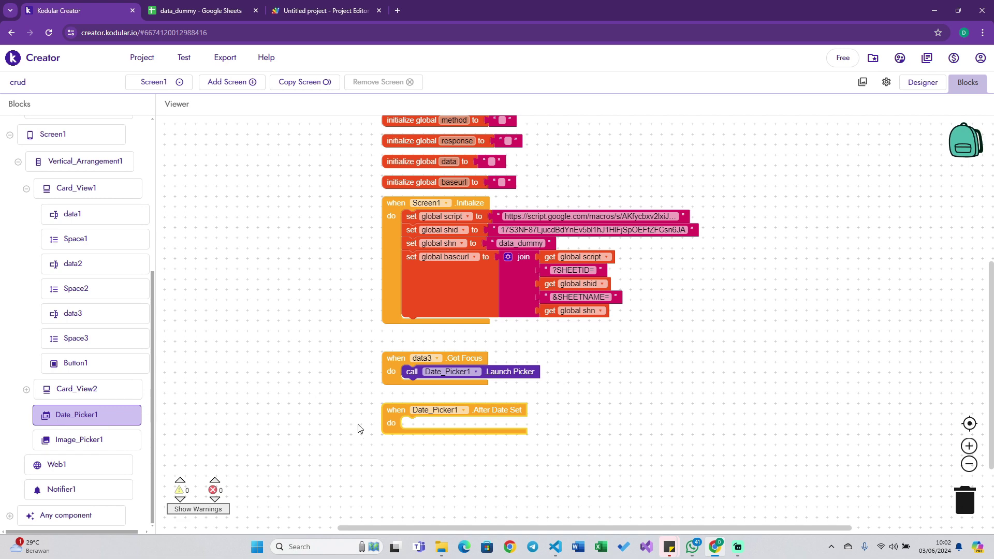
Place a set data2.Text block inside the AfterDateSet event.
click(96, 267)
scroll(290, 358, down, 5)
scroll(293, 362, down, 5)
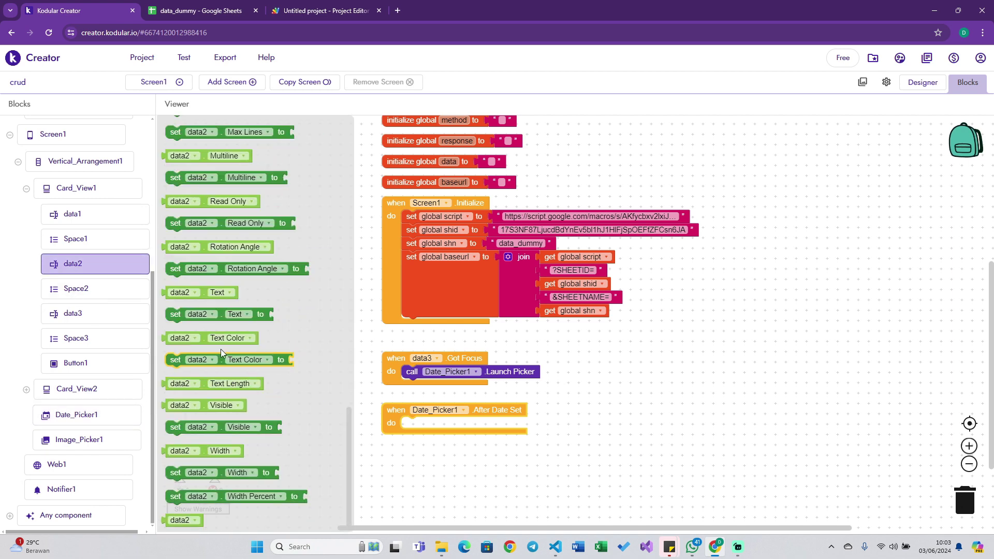
mouse_move(205, 317)
mouse_down()
mouse_move(455, 425)
mouse_move(424, 430)
mouse_up()
drag(422, 428, 419, 424)
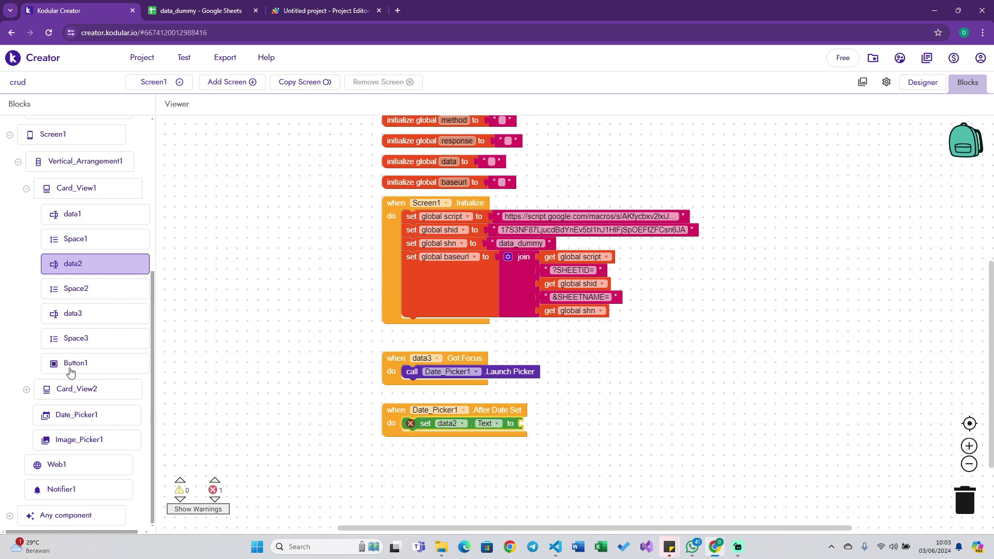
Add a Date_Picker1.Month block and a five-input join for data2.Text.
click(97, 412)
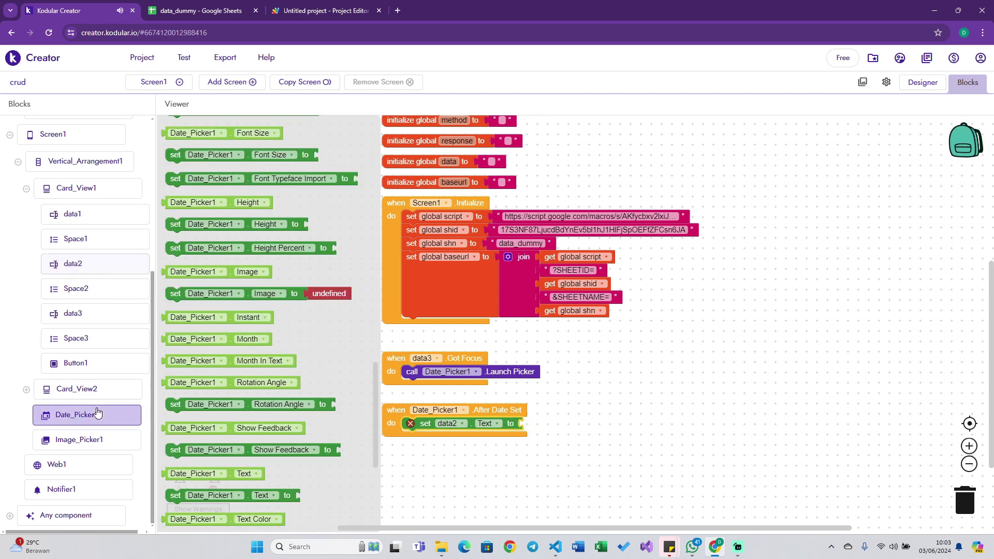
drag(233, 337, 666, 429)
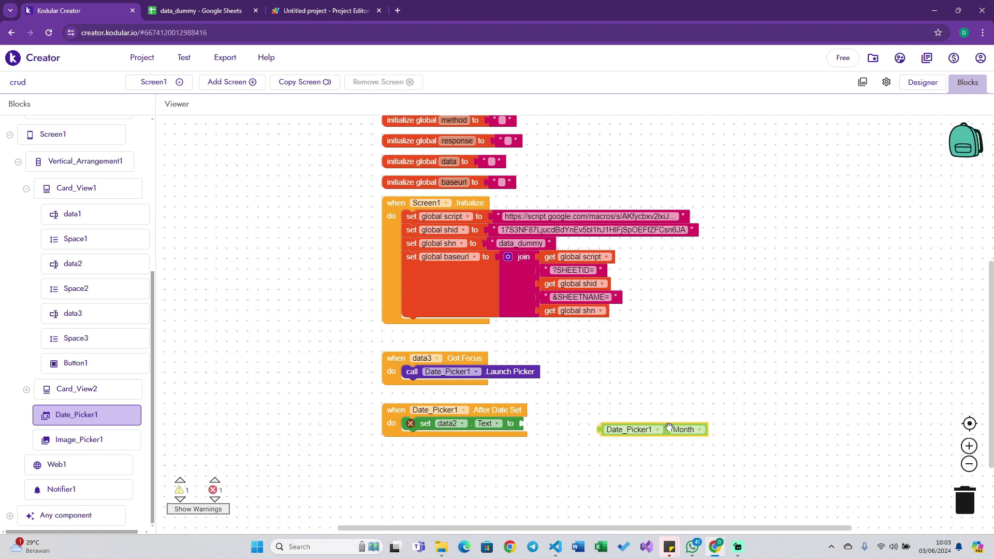
scroll(120, 211, up, 5)
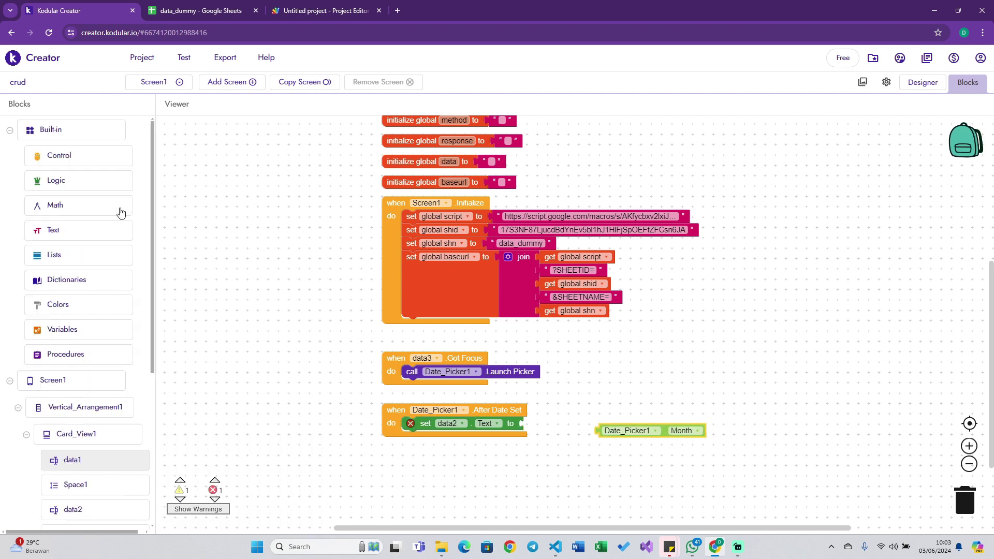
click(69, 228)
scroll(253, 231, up, 3)
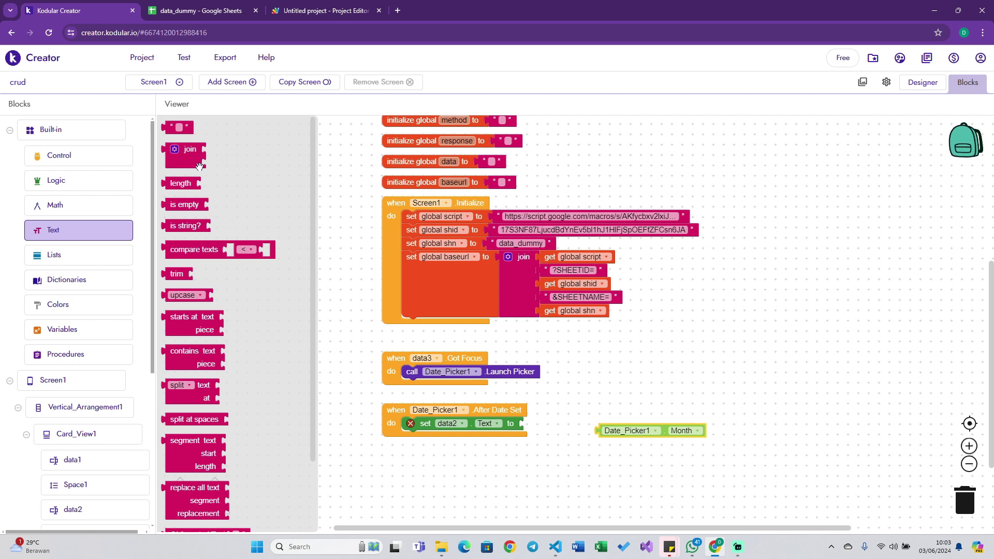
mouse_move(199, 165)
mouse_down()
mouse_move(552, 427)
mouse_move(522, 424)
mouse_up()
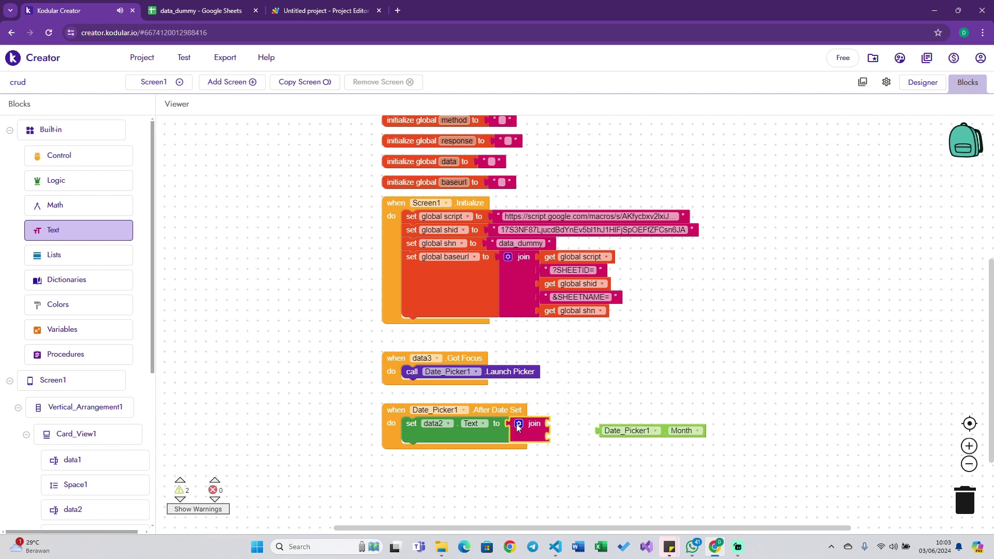
click(518, 424)
drag(514, 345, 572, 388)
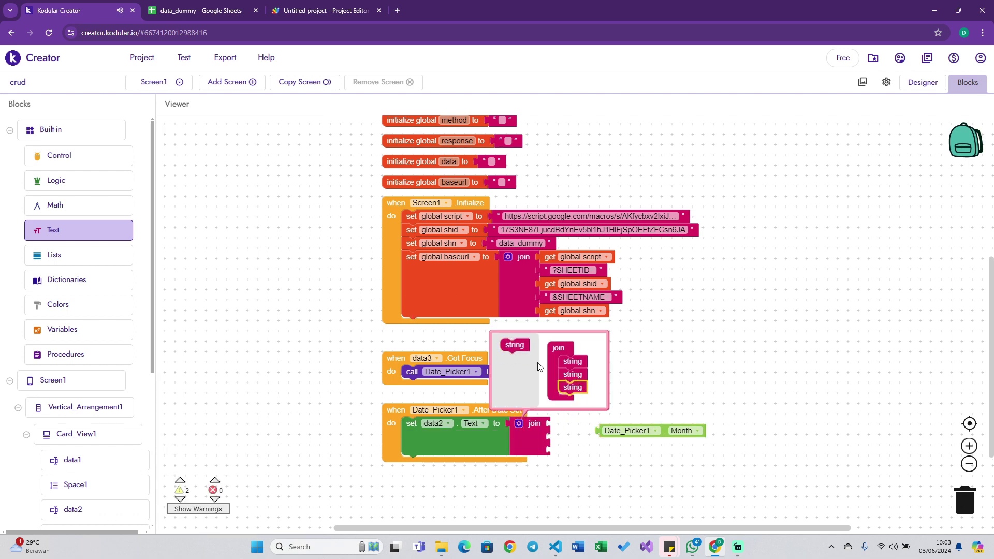
drag(523, 350, 579, 401)
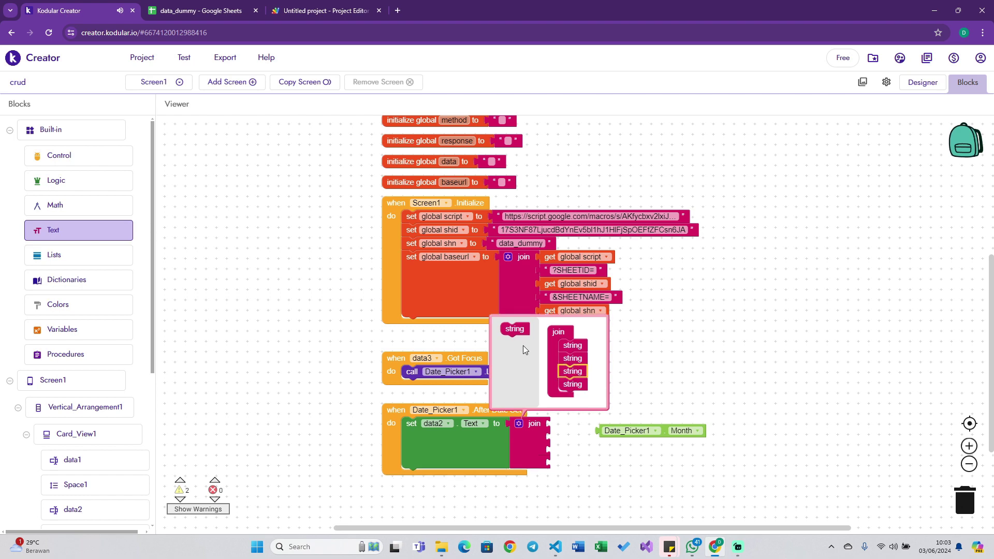
drag(510, 330, 572, 377)
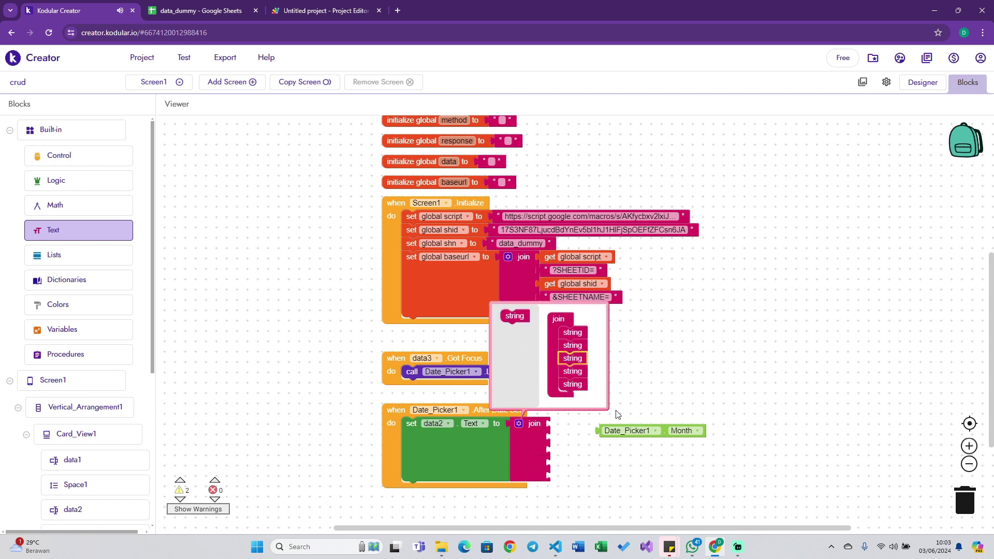
Fill the join's first, third and fifth inputs with Date_Picker1 Month, Day and Year.
drag(663, 431, 623, 431)
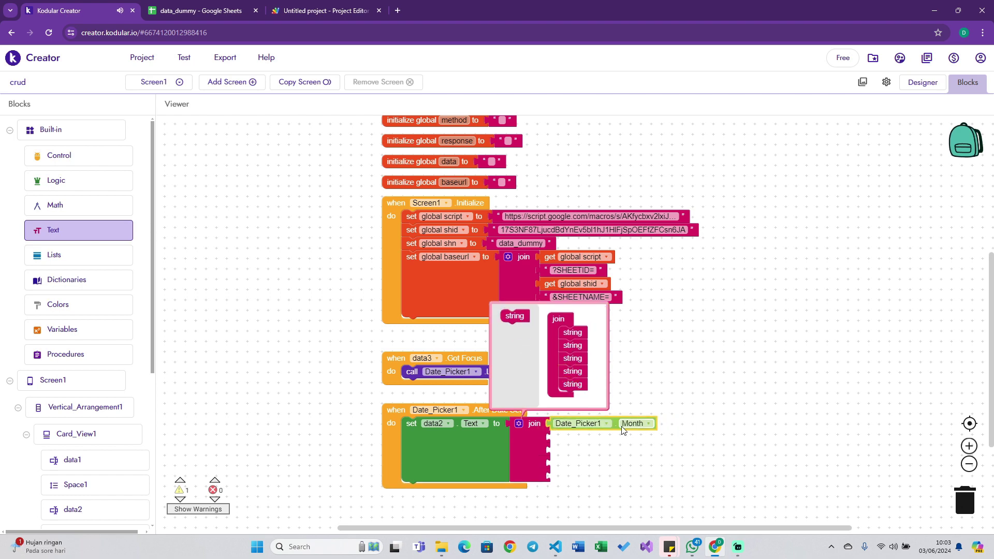
key(ctrl+c)
key(ctrl+v)
drag(626, 444, 615, 450)
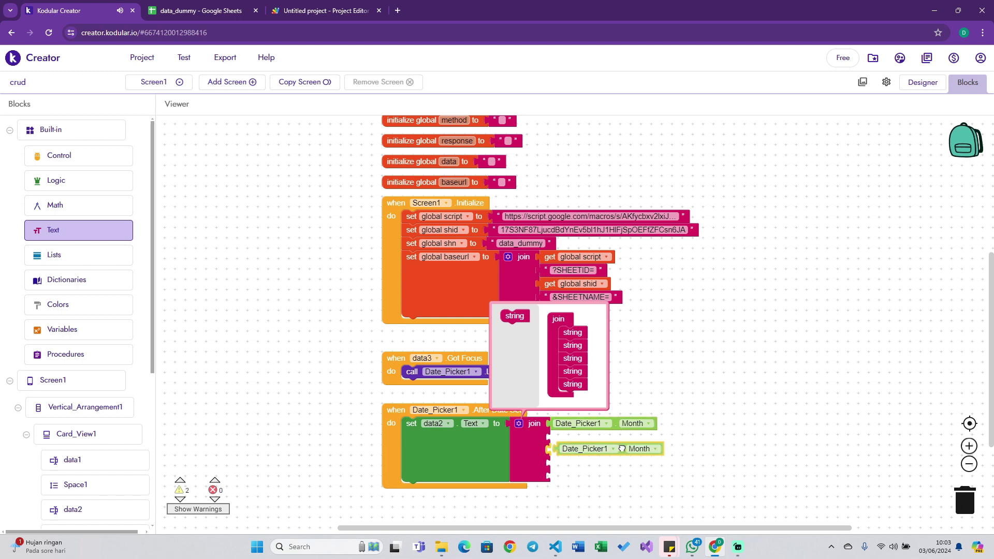
click(636, 449)
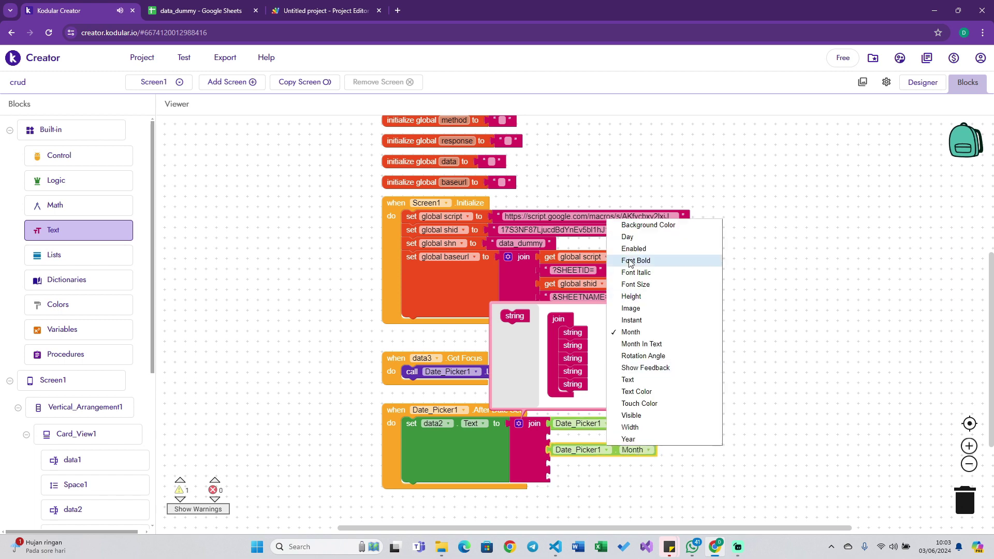
click(628, 236)
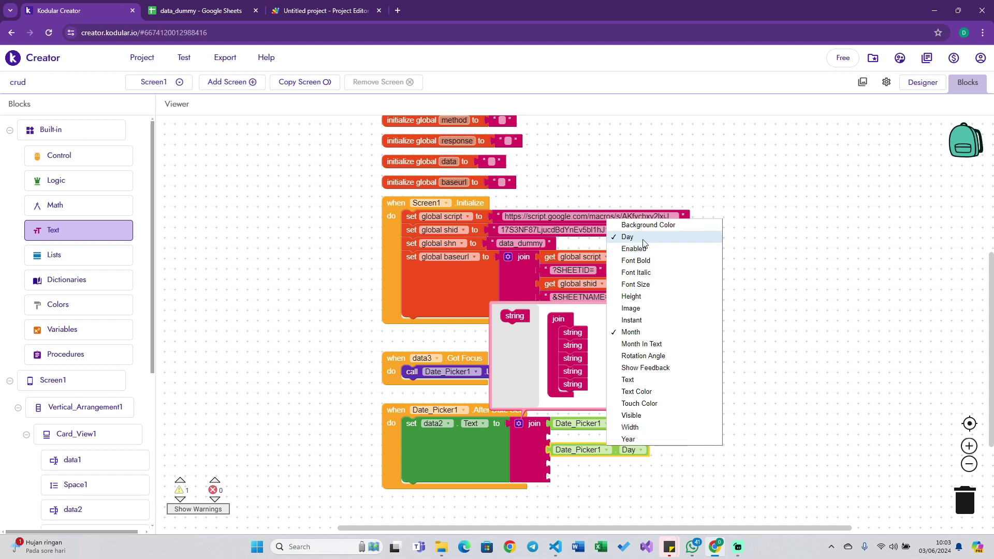
click(627, 236)
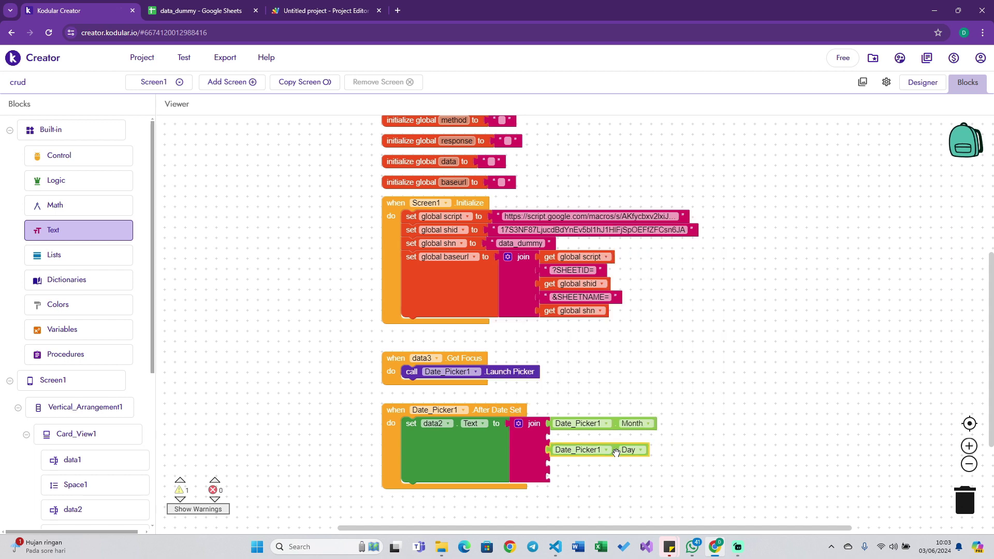
key(ctrl+c)
key(ctrl+v)
drag(628, 466, 621, 478)
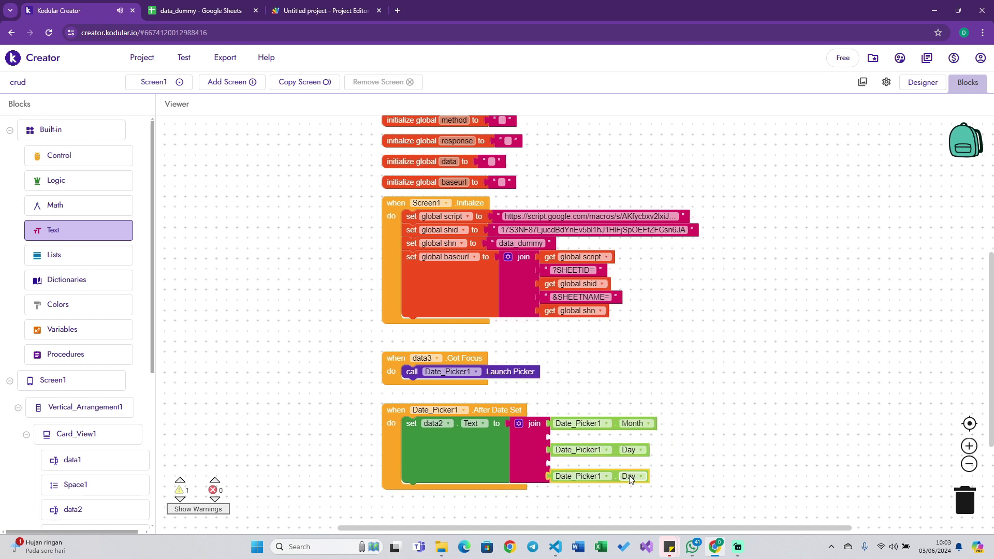
click(631, 476)
click(628, 465)
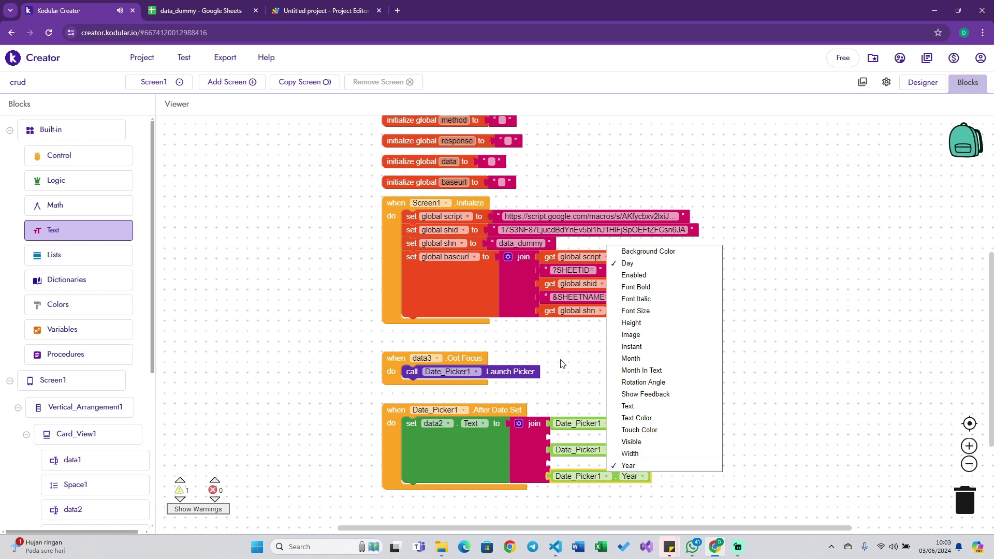
Put "/" text blocks into the join's second and fourth inputs.
click(537, 438)
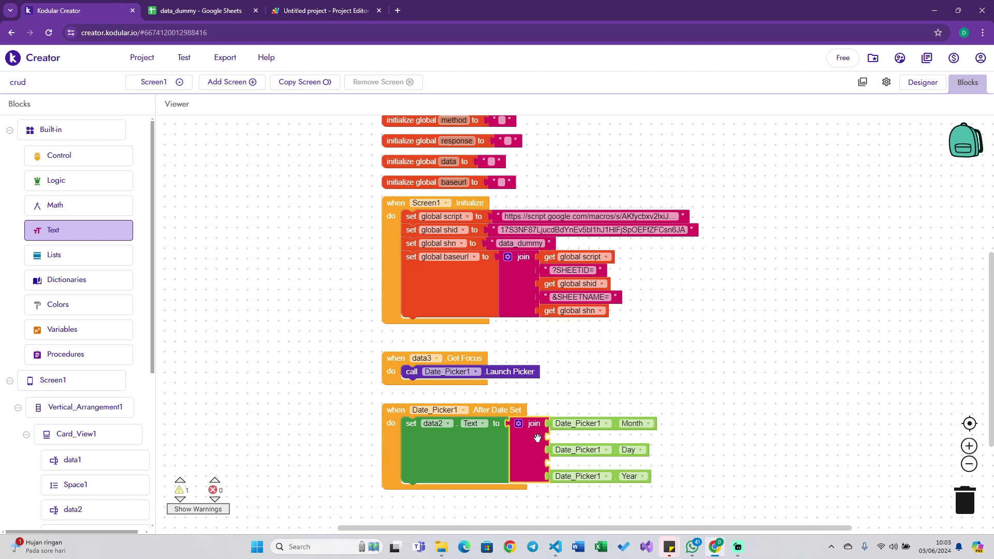
key(ctrl+c)
key(Return)
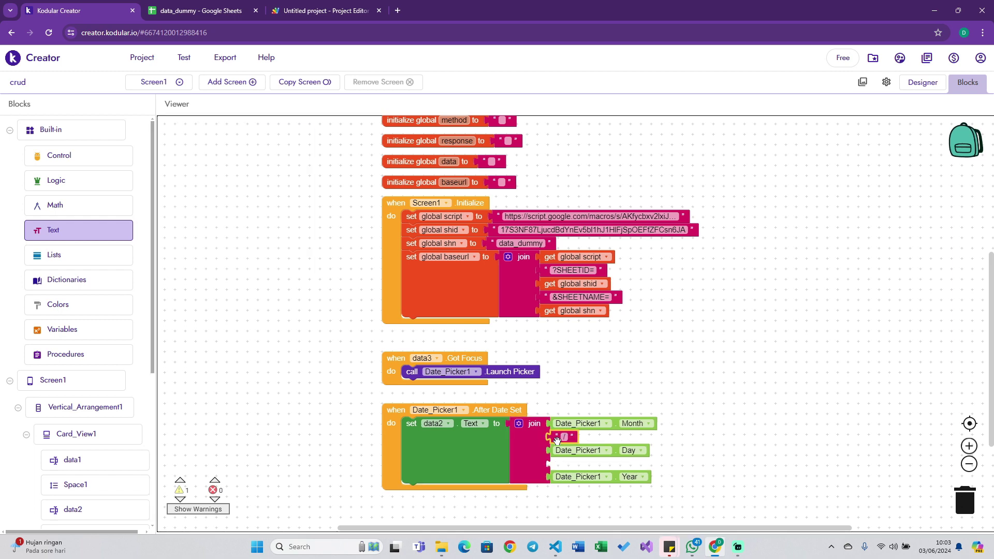
key(ctrl+c)
key(ctrl+v)
drag(566, 451, 558, 463)
click(683, 402)
Add a second data3 Got Focus event below the existing focus event.
scroll(683, 401, down, 1)
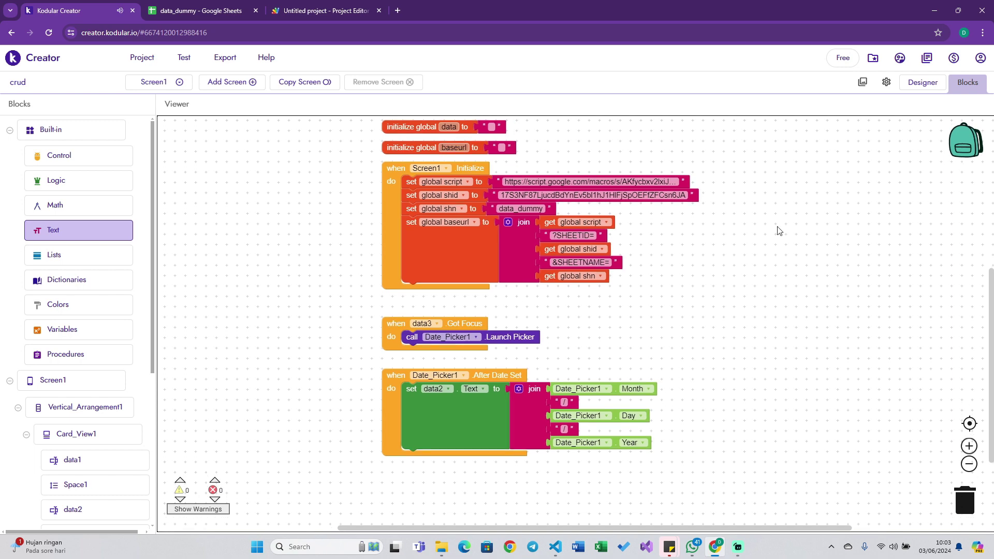
click(919, 84)
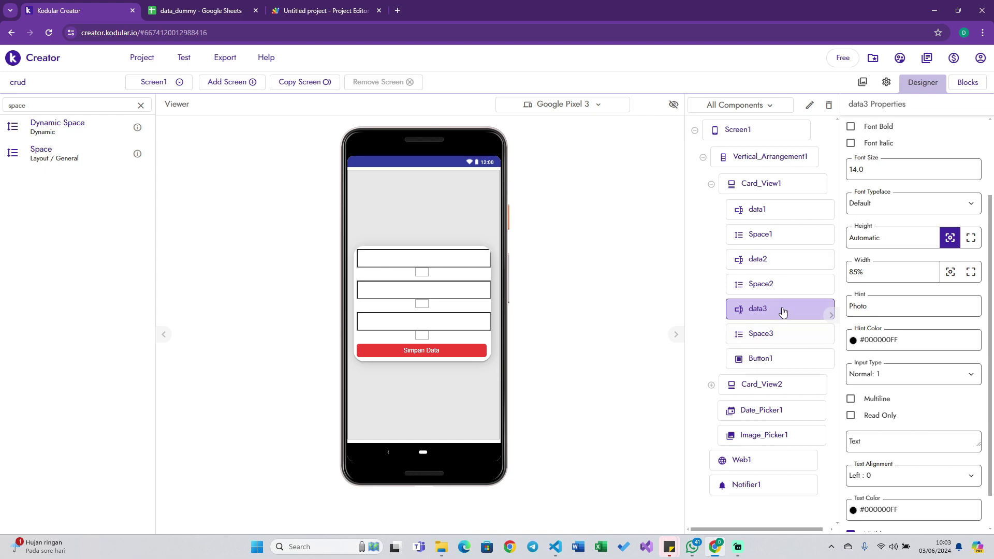
click(966, 82)
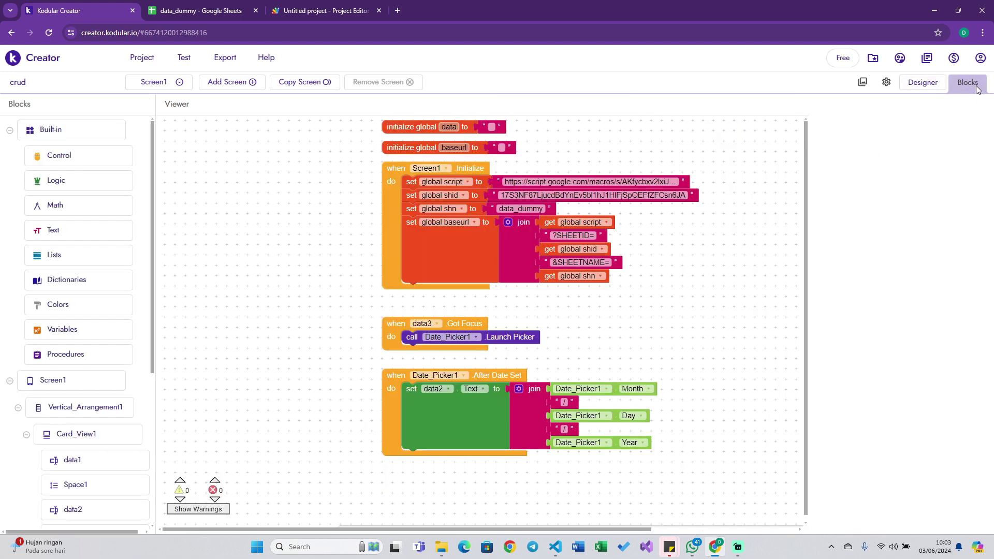
scroll(513, 344, down, 2)
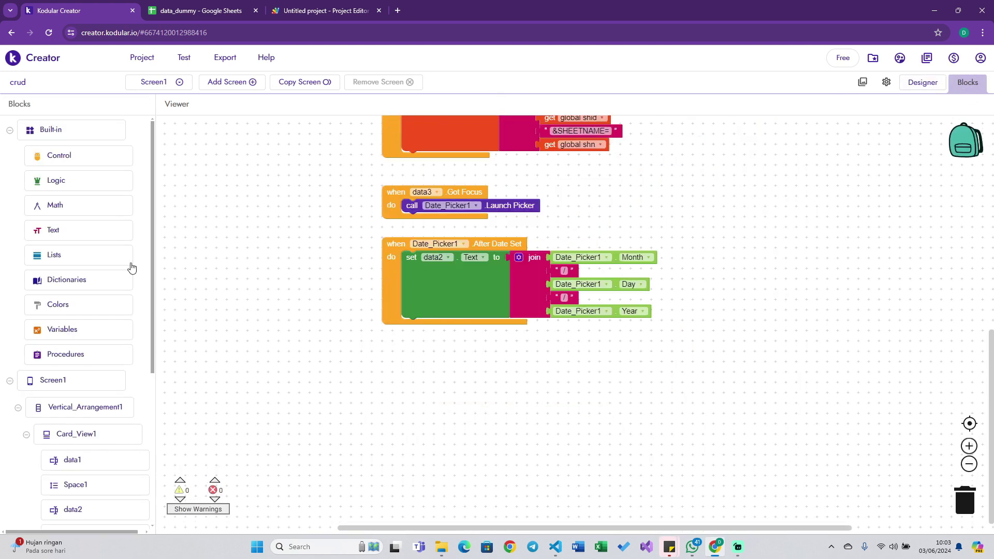
scroll(78, 458, down, 5)
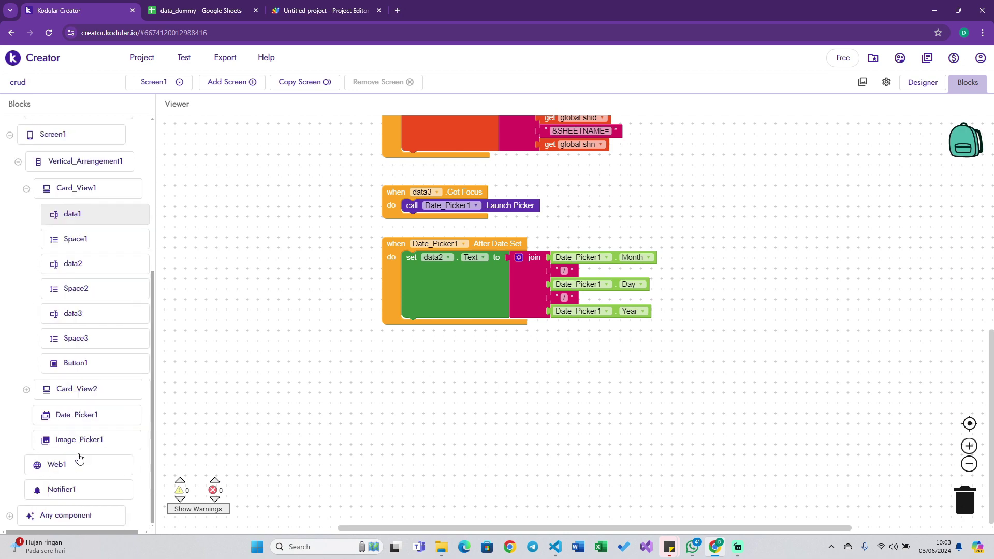
click(83, 317)
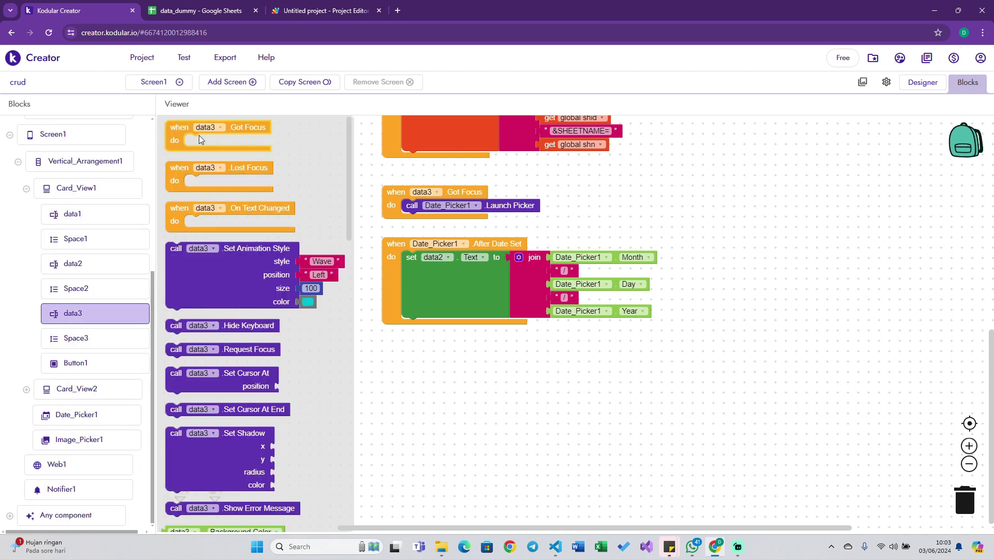
drag(199, 136, 398, 354)
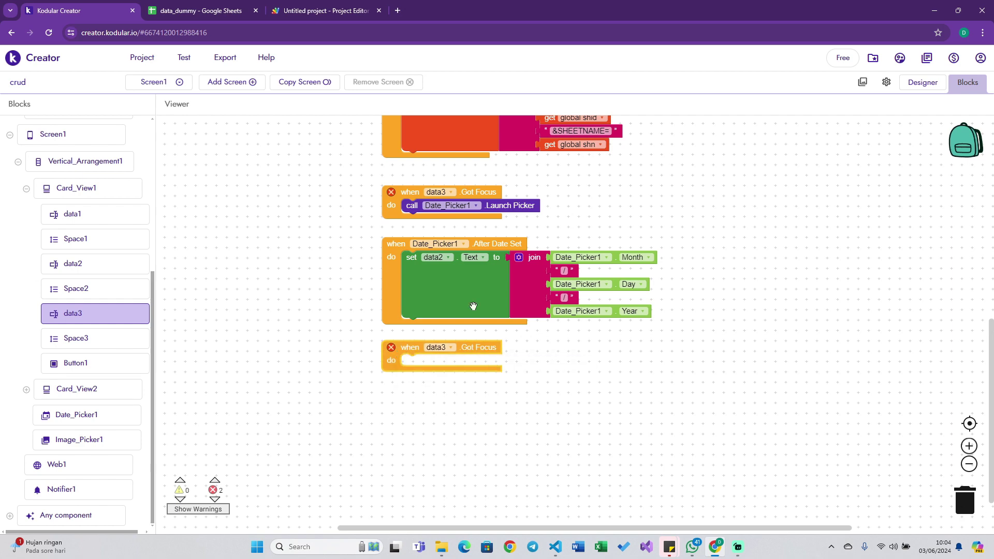
Switch the upper Got Focus event's component to data2, then return to the Designer.
click(444, 193)
click(435, 214)
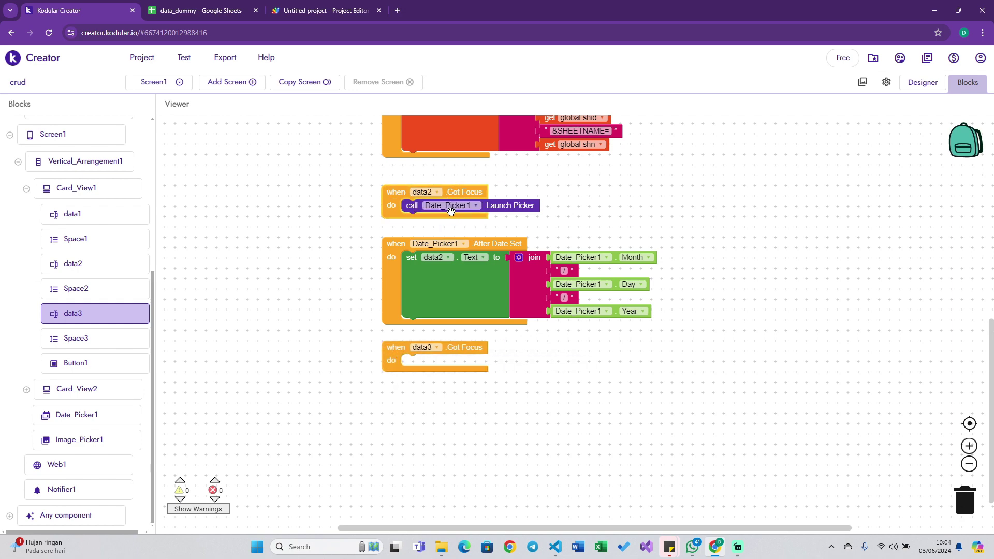
click(462, 352)
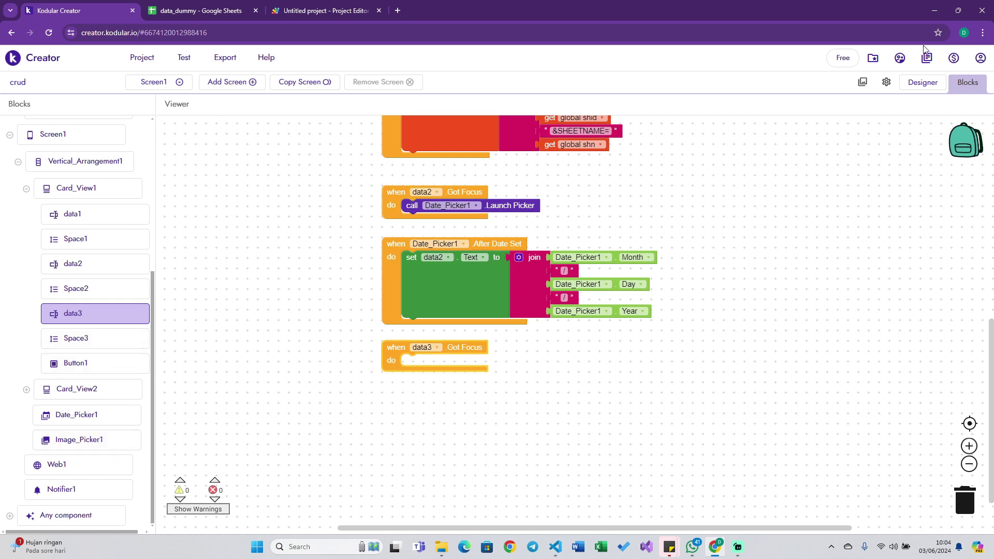
click(923, 82)
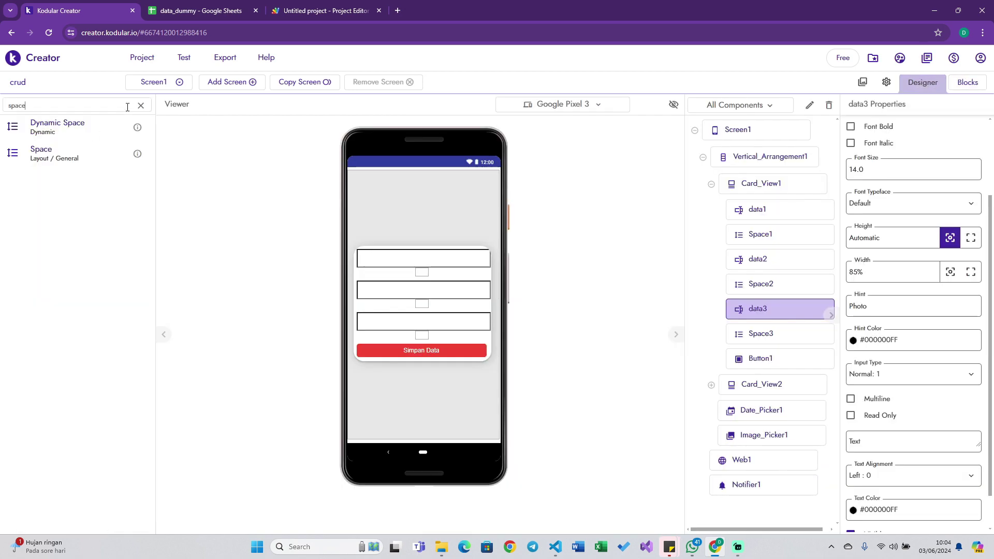
Search the palette for 'clou', drop a Cloudinary component onto the phone viewer, then return to Blocks.
click(141, 105)
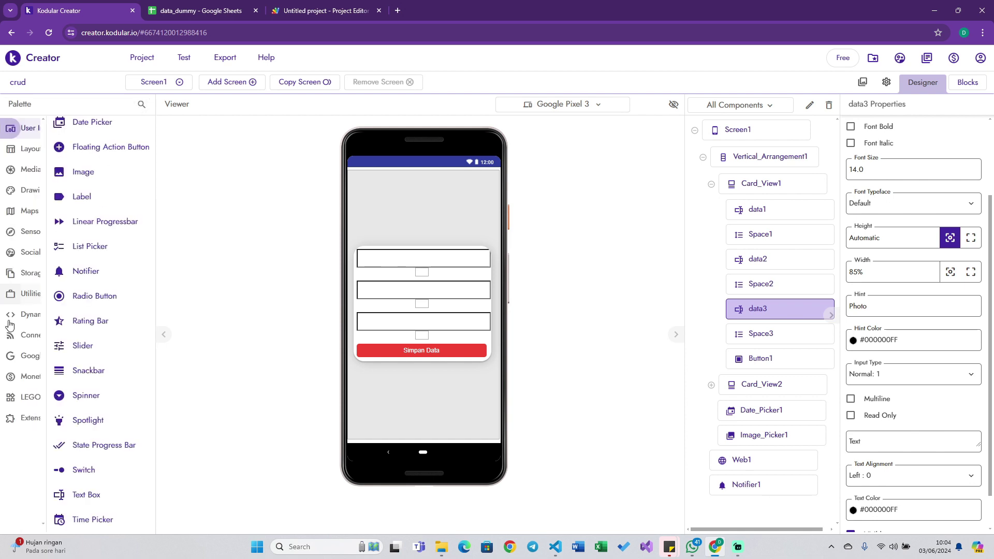
click(142, 105)
text(clo)
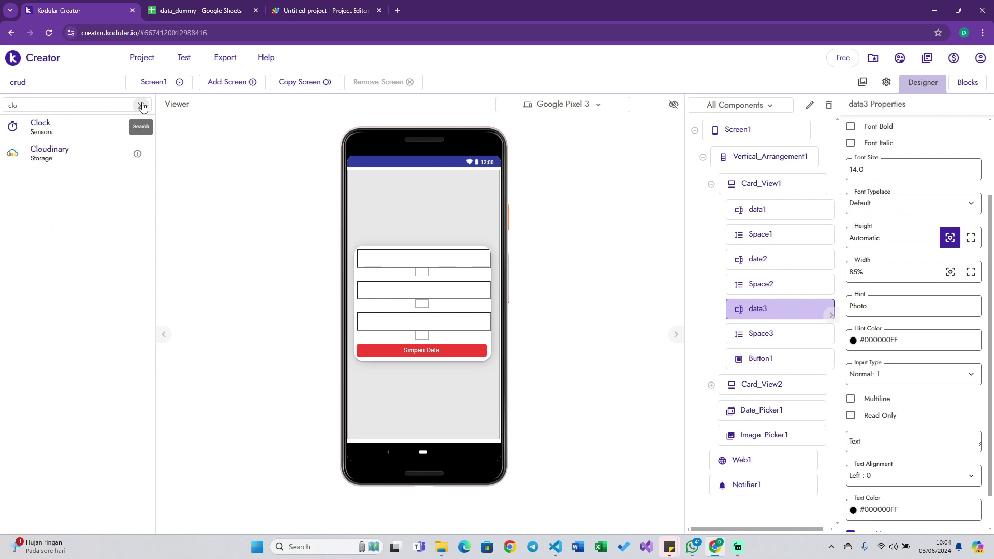
text(u)
drag(56, 126, 393, 405)
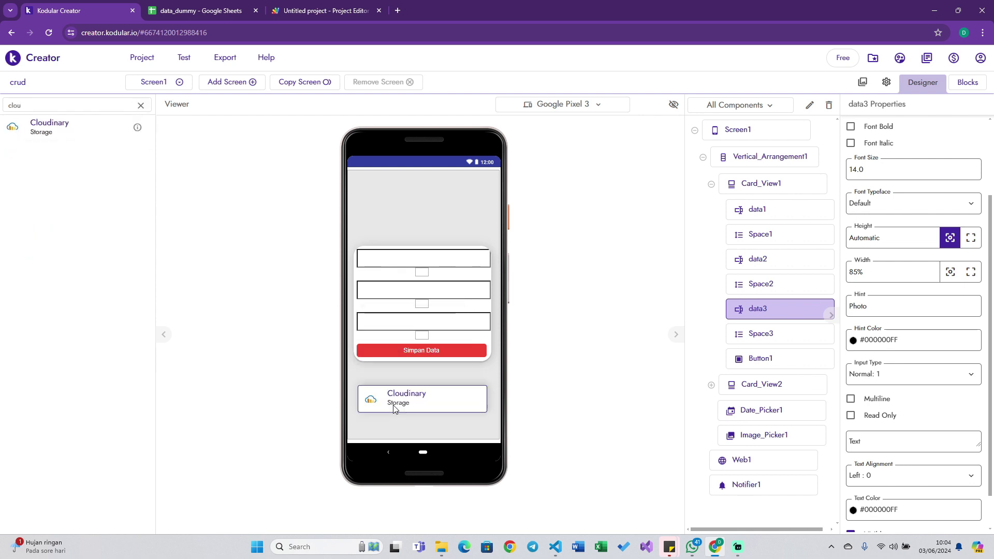
click(966, 86)
scroll(88, 427, down, 2)
scroll(87, 426, down, 1)
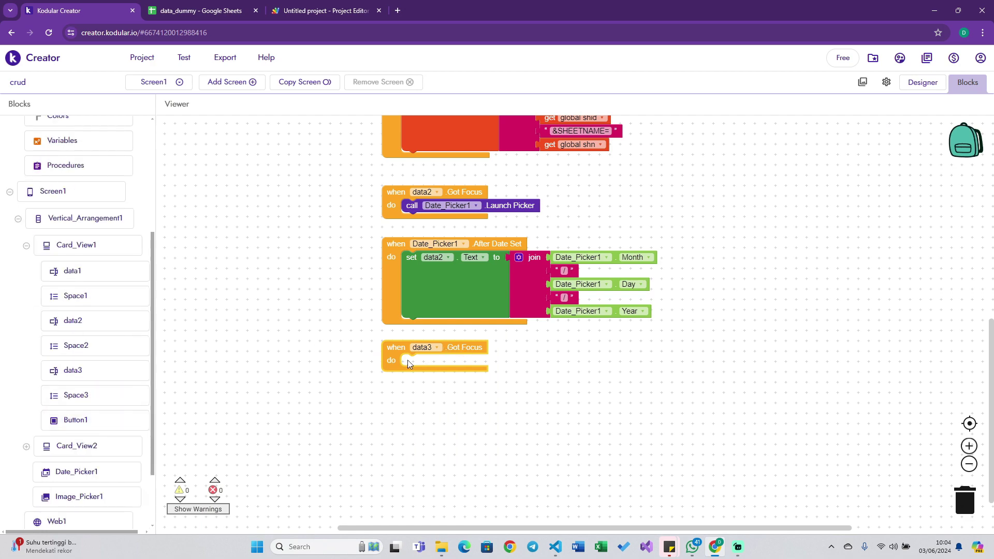
Make data3's Got Focus call Image_Picker1.Open and add an Image_Picker1 After Picking handler.
scroll(86, 438, down, 1)
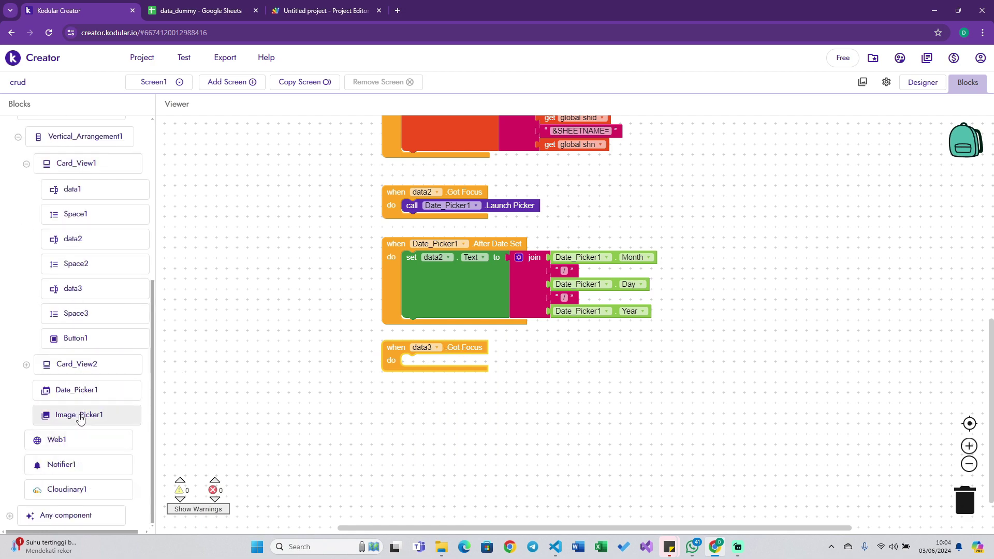
click(80, 417)
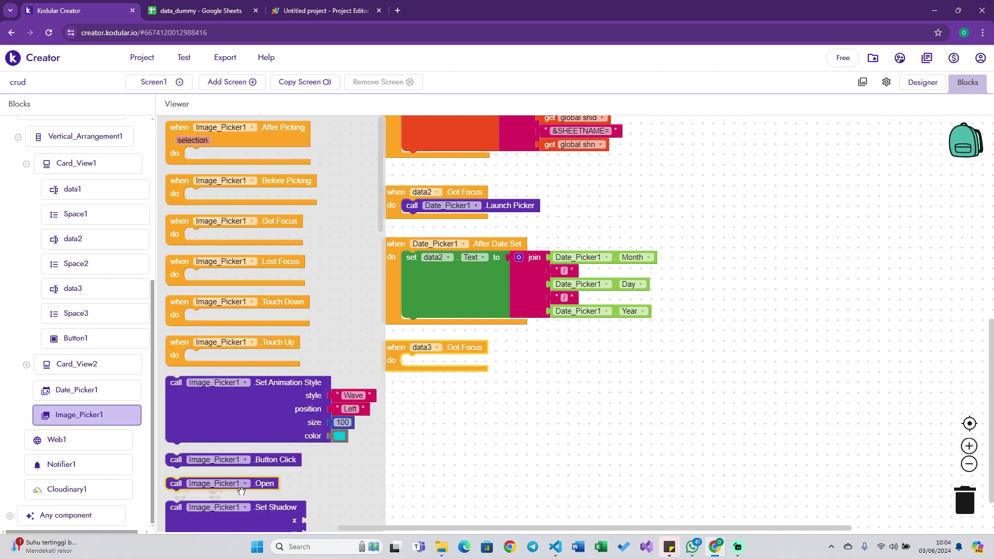
drag(241, 491, 477, 369)
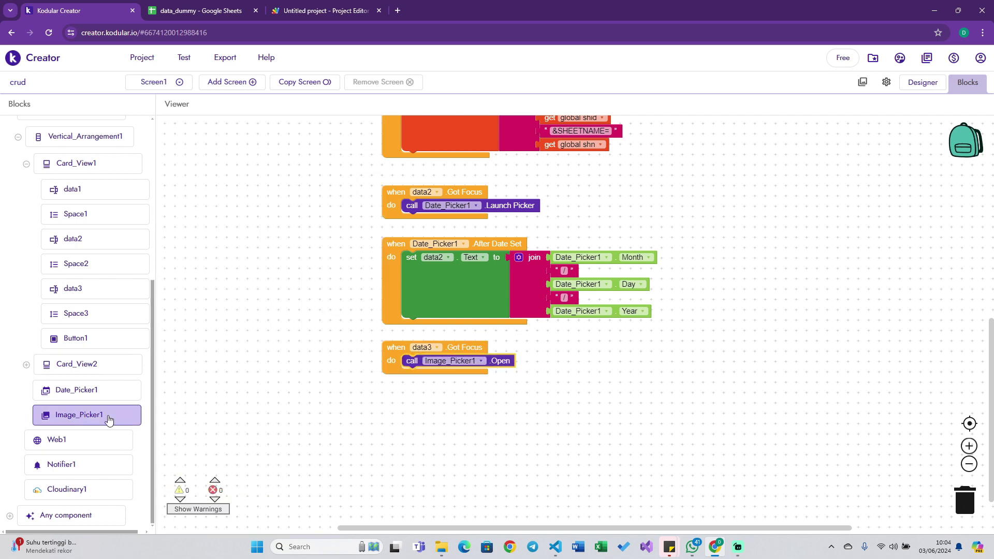
click(67, 420)
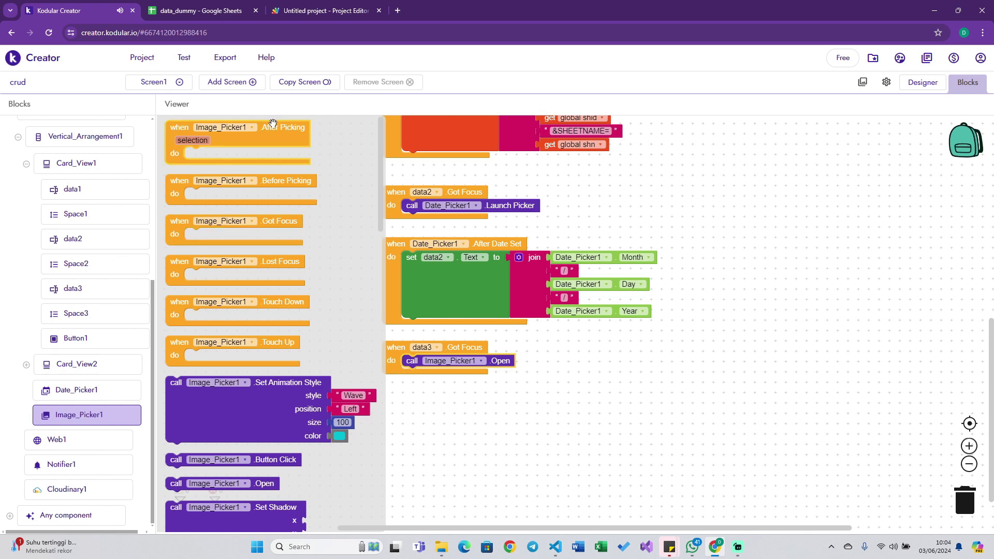
drag(273, 124, 490, 396)
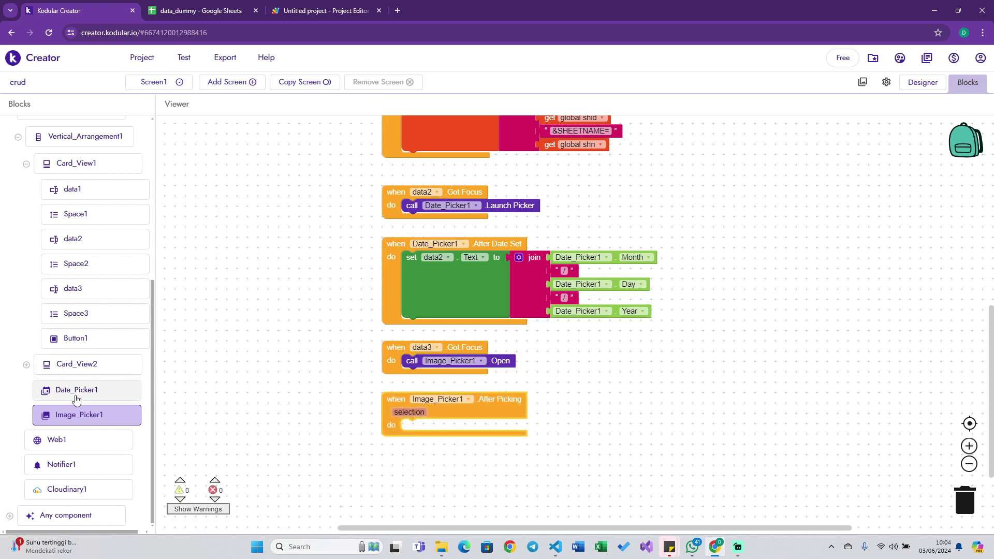
In After Picking, call Cloudinary1.UploadMedia with the picked selection, and add the Media Uploaded event.
click(68, 489)
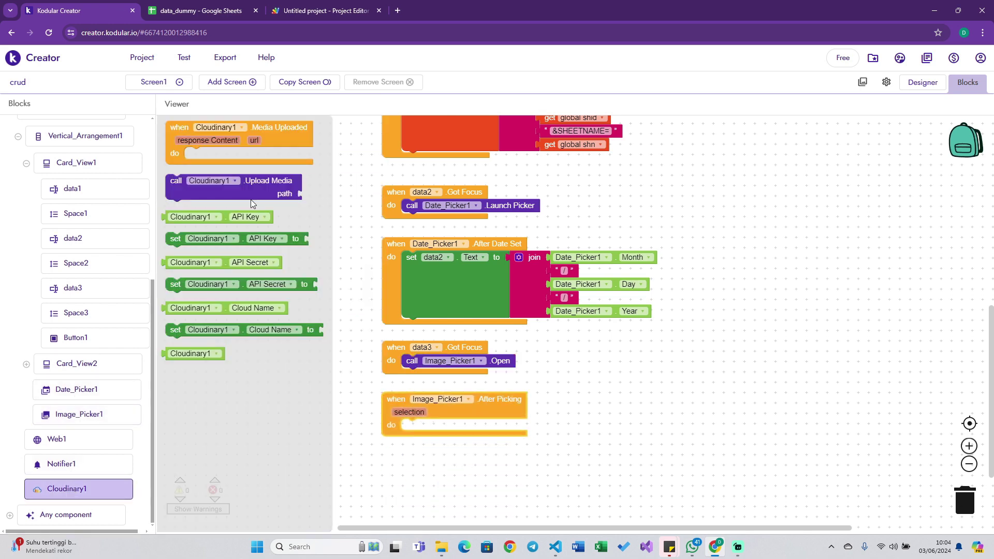
drag(263, 186, 499, 431)
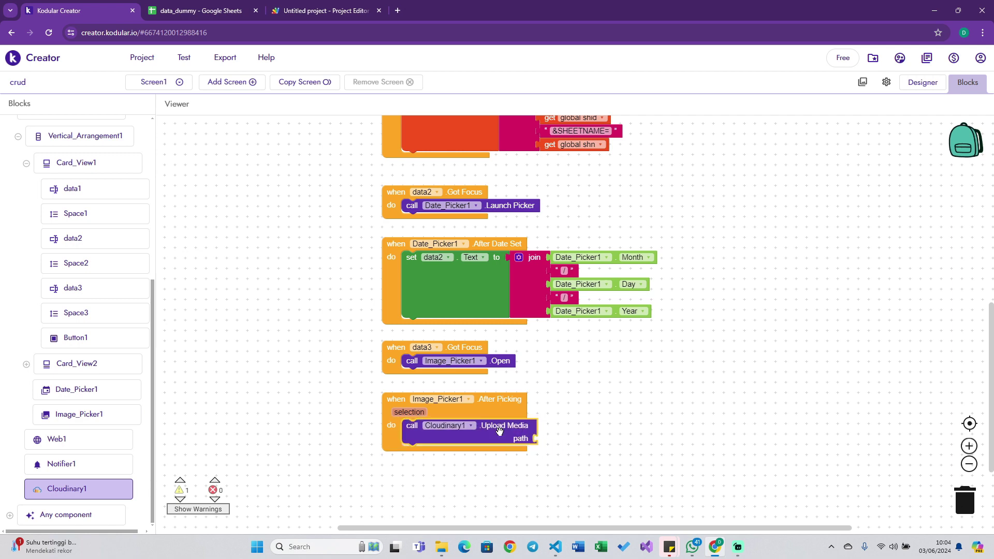
mouse_move(415, 418)
mouse_down()
mouse_move(556, 446)
mouse_move(547, 440)
mouse_up()
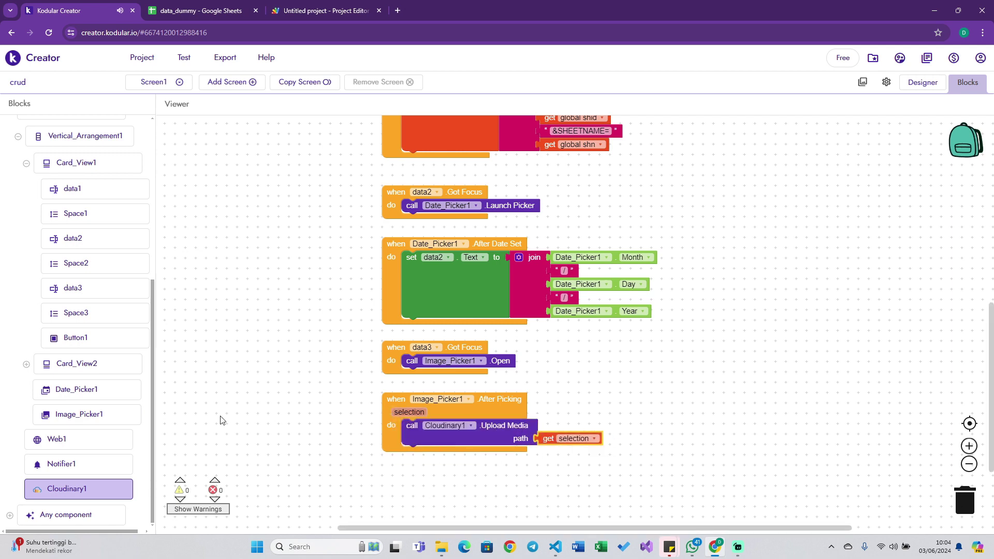
click(85, 488)
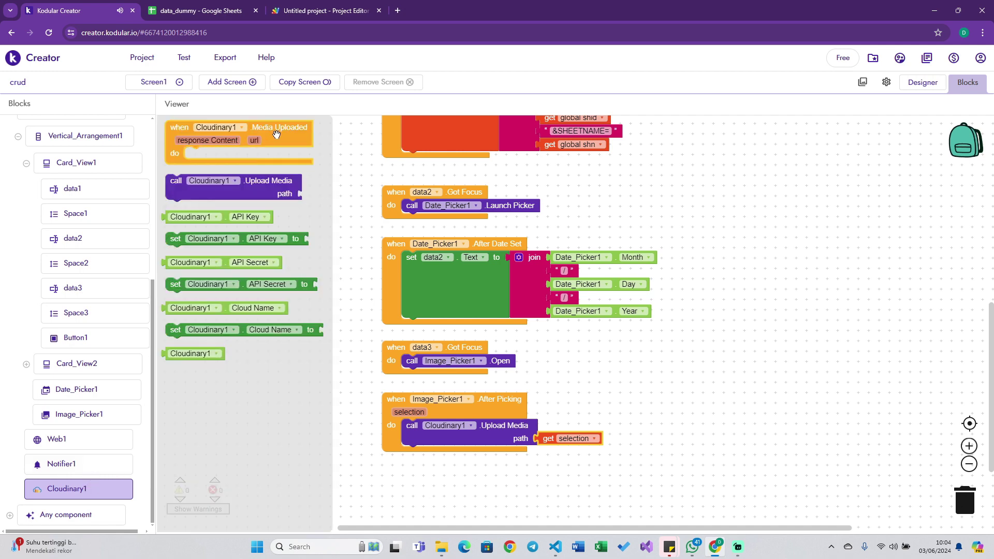
drag(276, 134, 492, 472)
Inside Cloudinary1.MediaUploaded, set data3.Text to the returned url.
scroll(492, 478, down, 3)
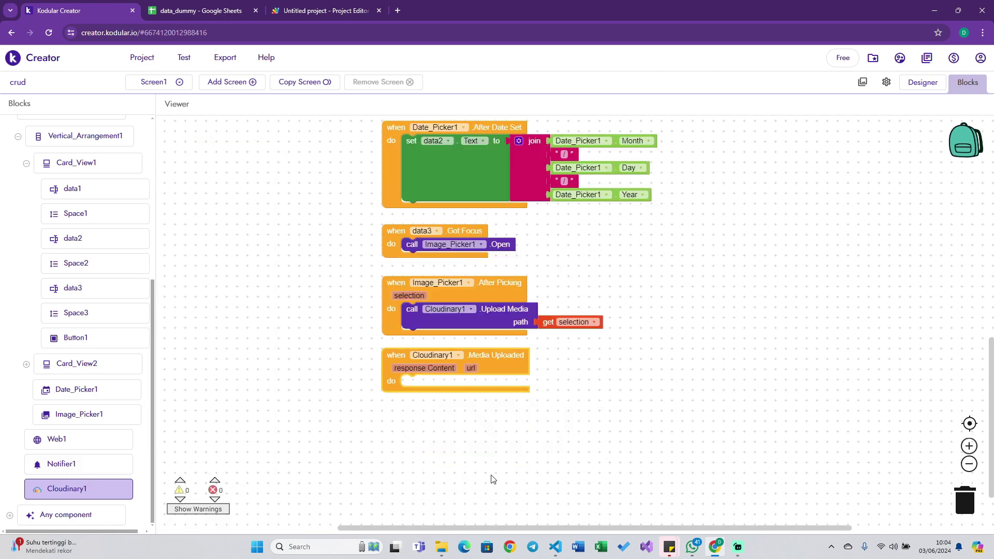
mouse_move(409, 412)
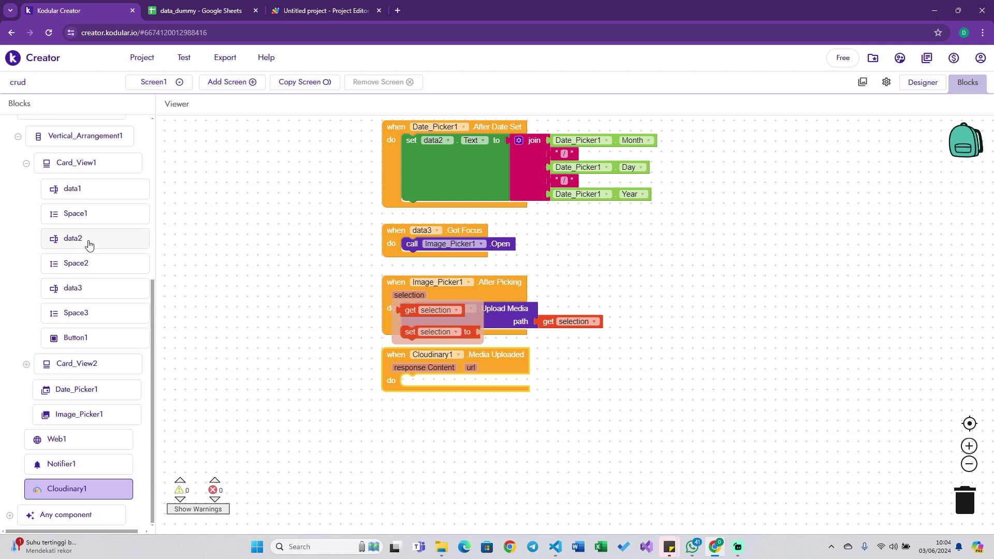
click(104, 287)
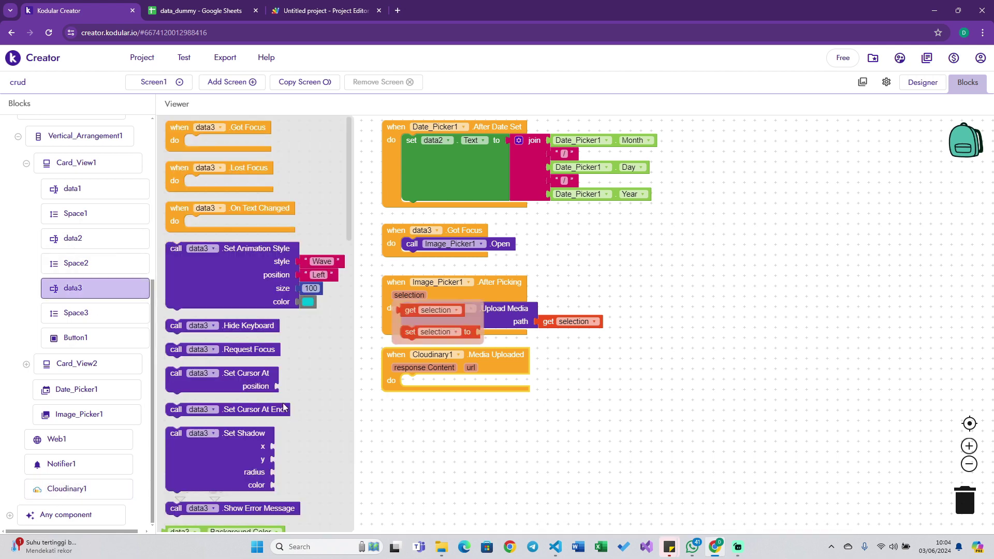
scroll(284, 406, down, 10)
click(219, 315)
mouse_move(218, 315)
mouse_down()
mouse_move(478, 391)
mouse_move(470, 385)
mouse_move(540, 385)
mouse_up()
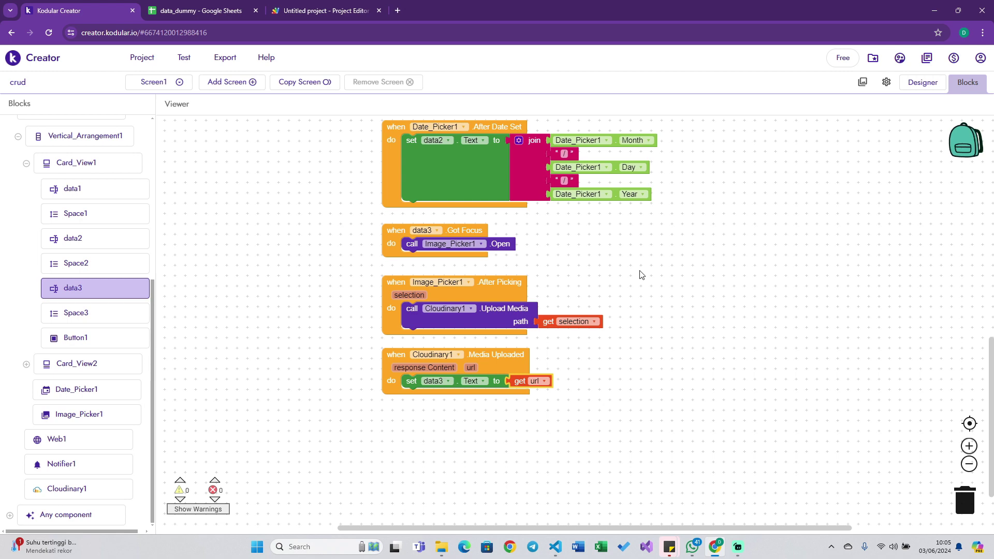
Attach a Notifier1 Show Progress Dialog block beneath the Cloudinary1 upload call.
click(91, 460)
scroll(322, 420, down, 5)
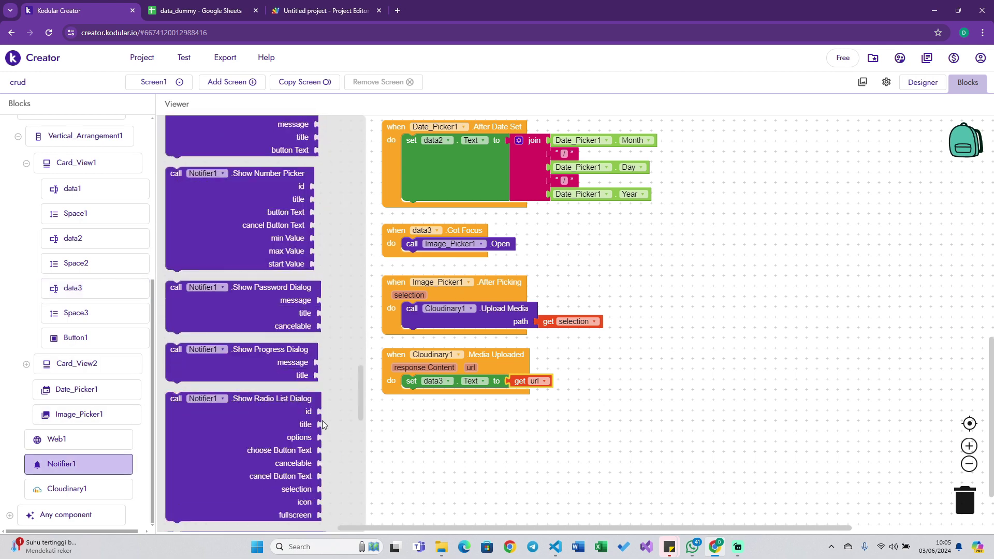
scroll(322, 421, down, 5)
scroll(322, 421, up, 2)
scroll(322, 421, up, 3)
scroll(322, 420, up, 1)
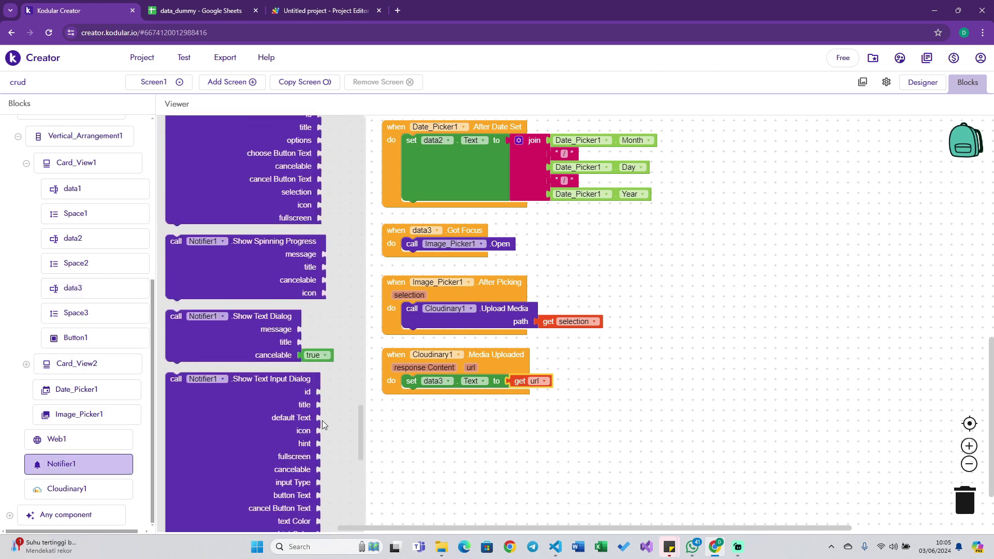
scroll(322, 420, down, 3)
scroll(322, 420, down, 1)
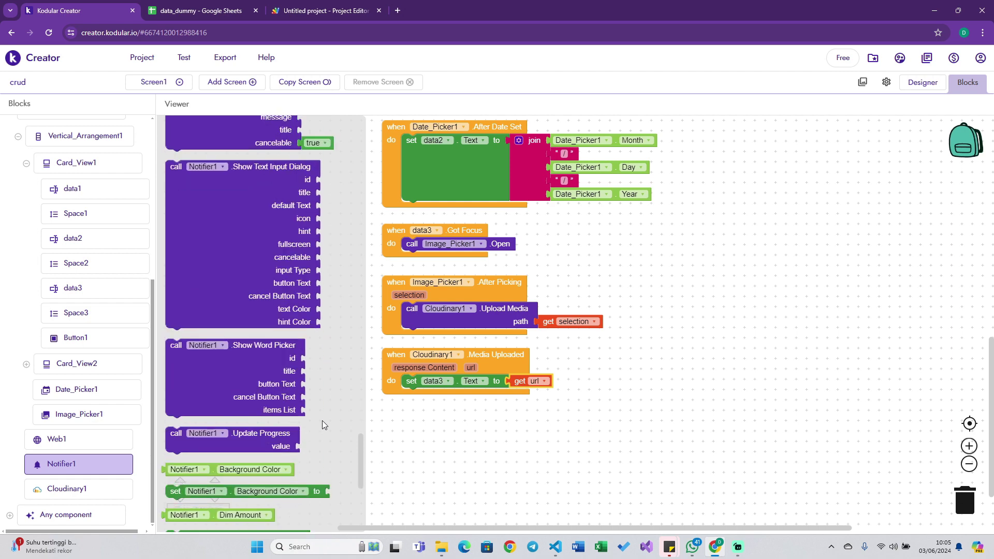
scroll(322, 420, up, 4)
scroll(322, 420, up, 2)
scroll(322, 420, up, 2)
scroll(322, 421, up, 3)
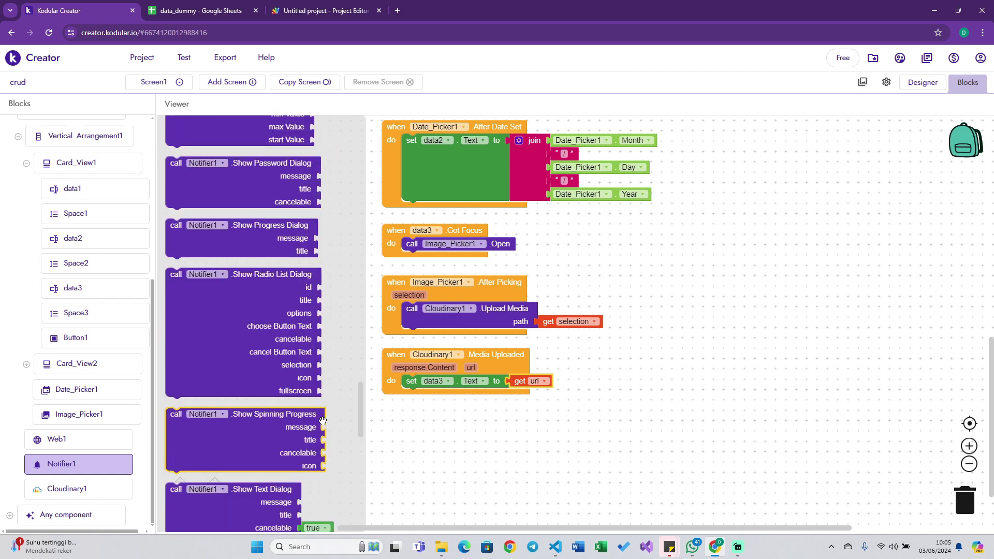
mouse_move(251, 256)
mouse_down()
mouse_move(663, 305)
mouse_move(665, 276)
mouse_up()
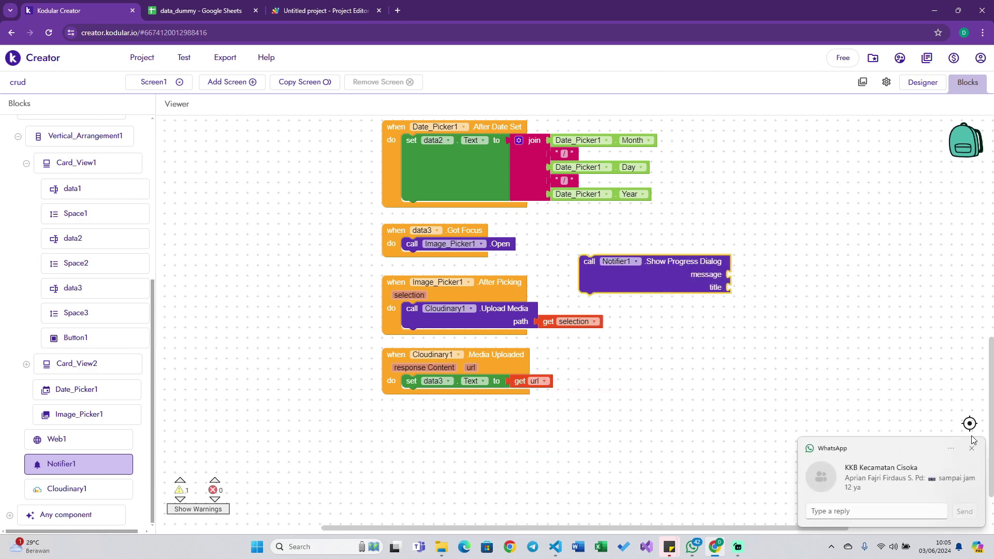
click(972, 450)
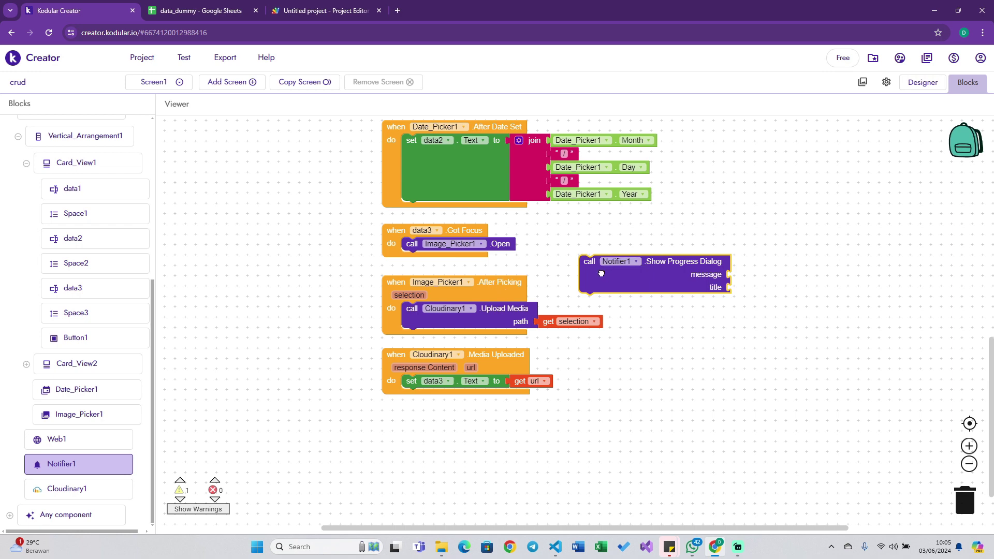
mouse_move(601, 273)
mouse_down()
mouse_move(432, 352)
mouse_move(583, 253)
mouse_up()
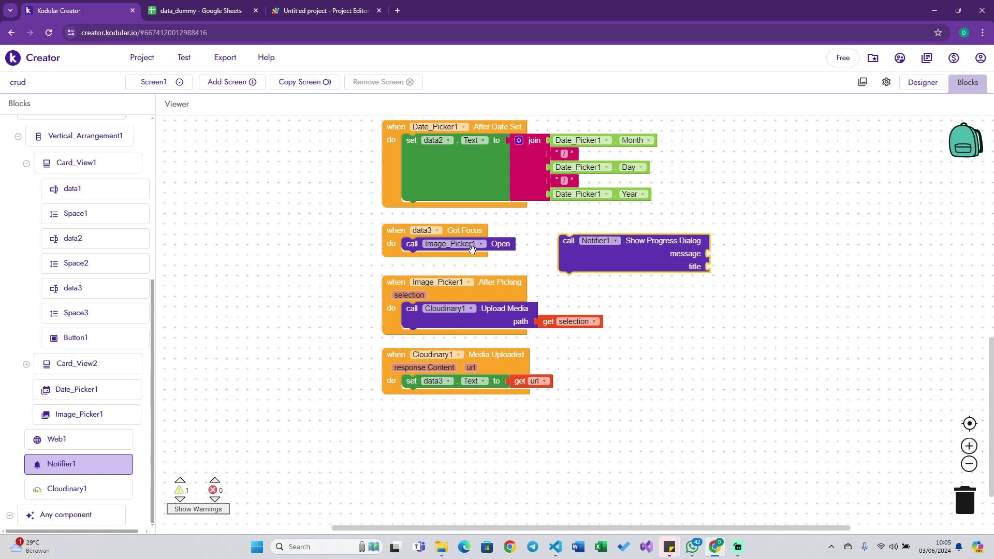
drag(581, 260, 422, 349)
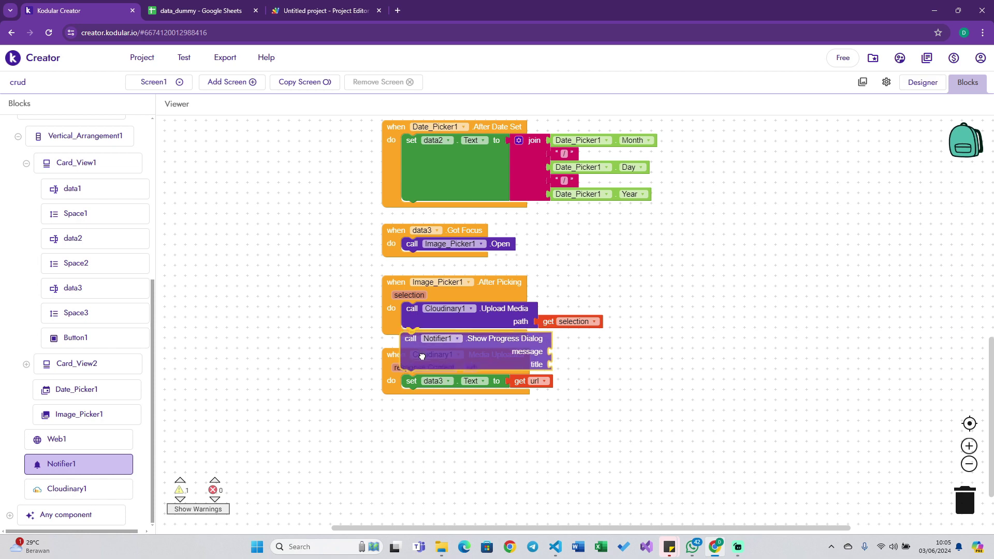
click(398, 367)
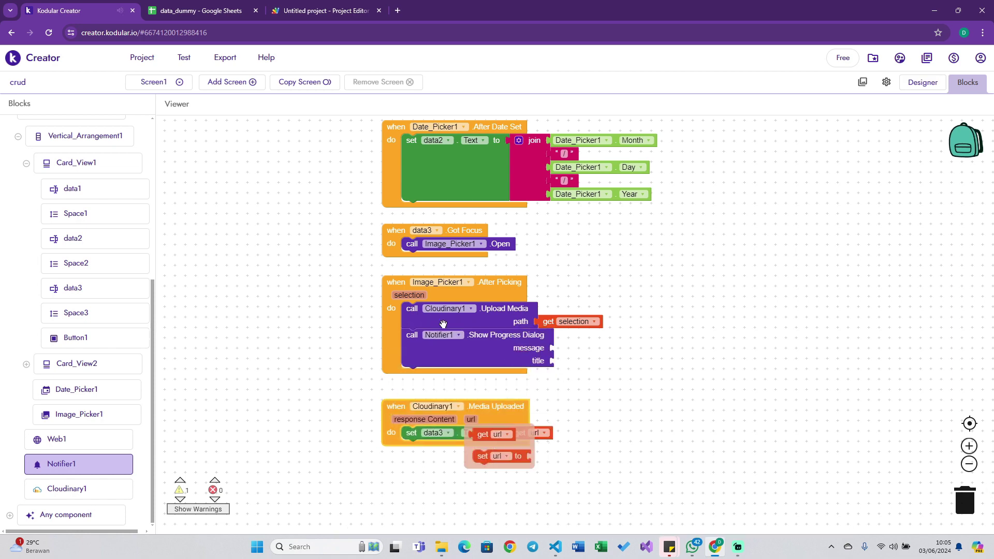
Give the progress dialog its message text and the title 'Upload'.
click(487, 342)
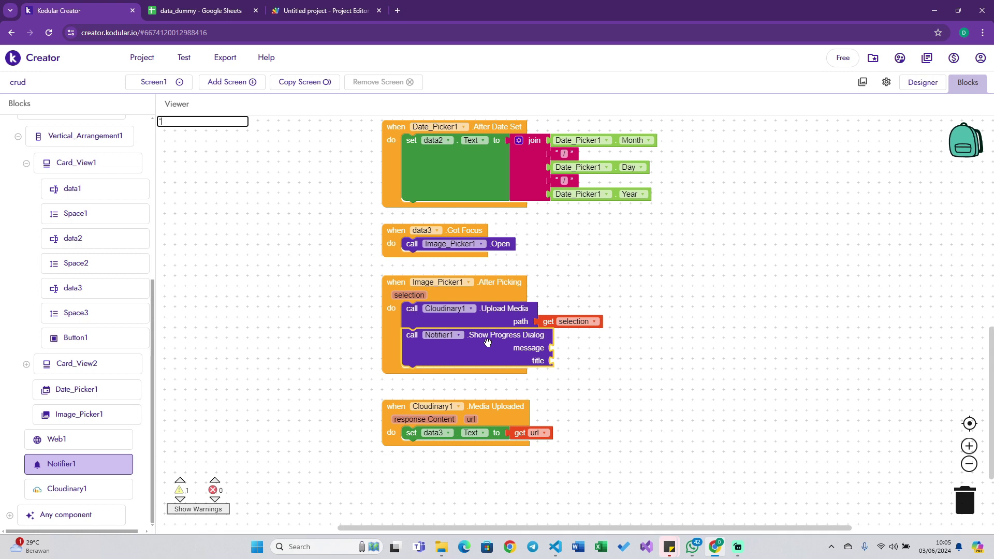
text(S)
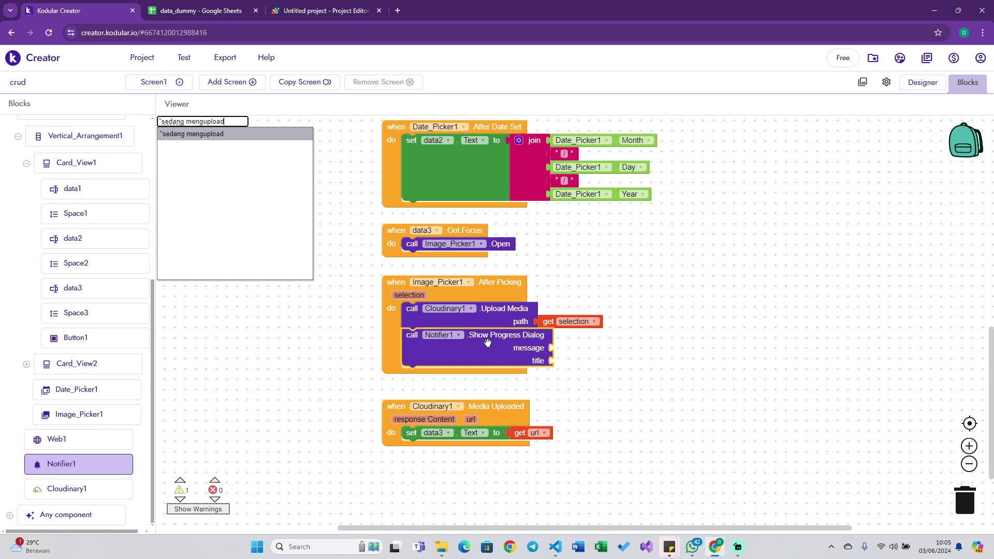
text(gamb)
text(..)
key(Return)
click(500, 358)
text(")
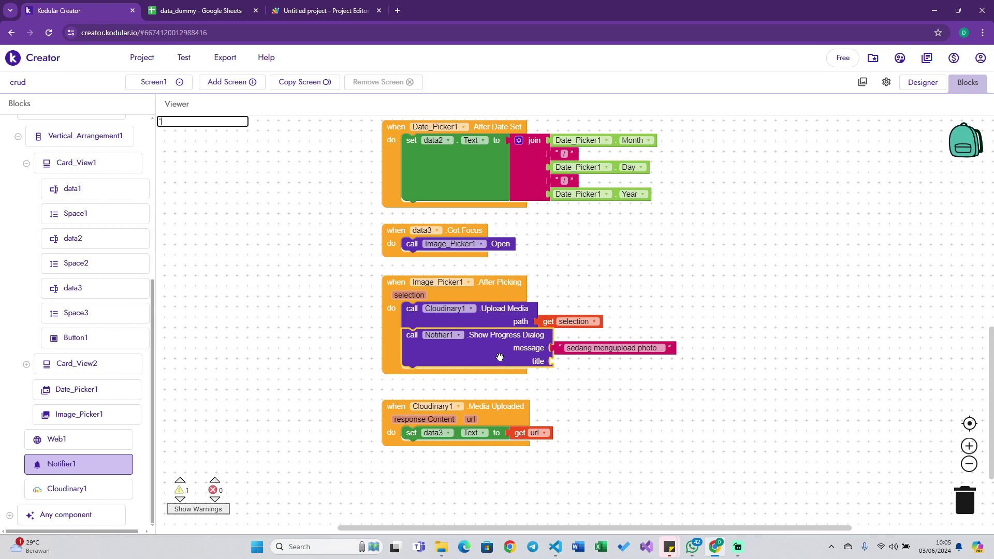
text(U)
text(ad)
key(Return)
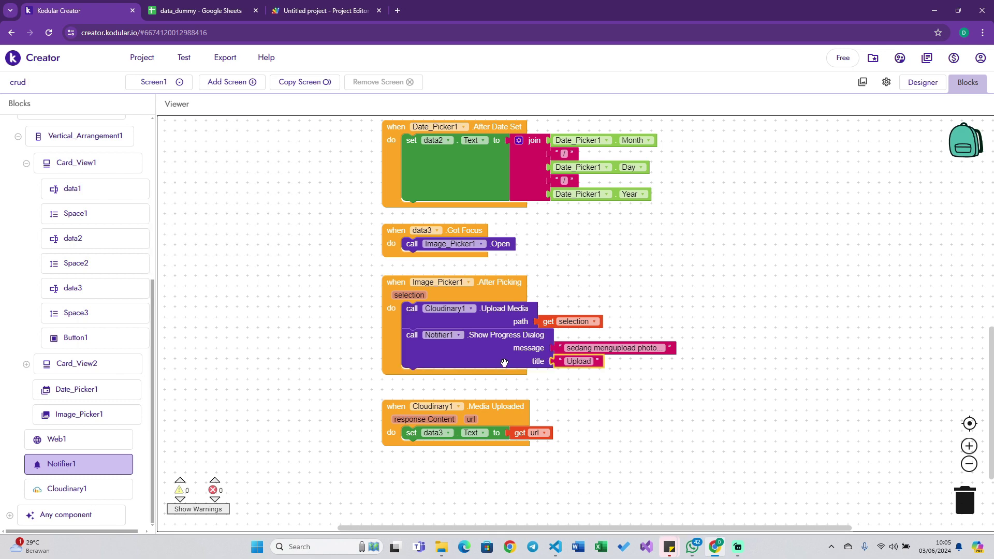
Add Notifier1's Dismiss Progress Dialog under set data3 in Cloudinary1.MediaUploaded.
click(505, 413)
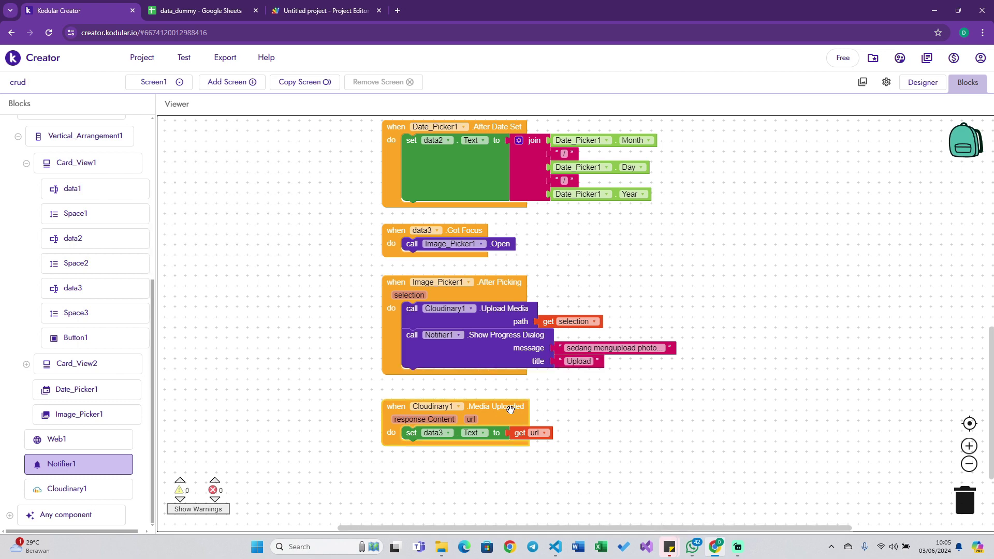
click(99, 463)
scroll(292, 342, up, 10)
scroll(292, 343, up, 5)
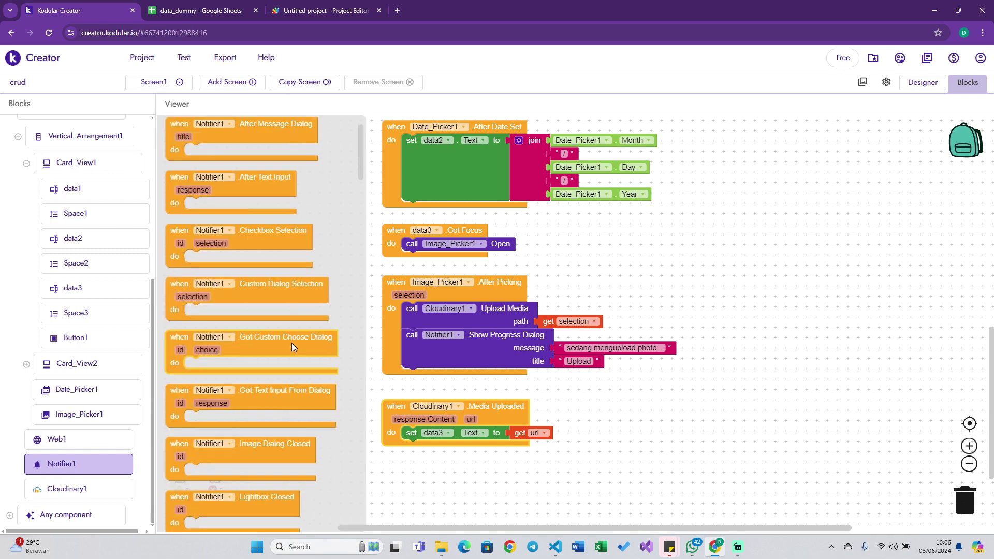
scroll(292, 343, down, 5)
scroll(292, 344, down, 5)
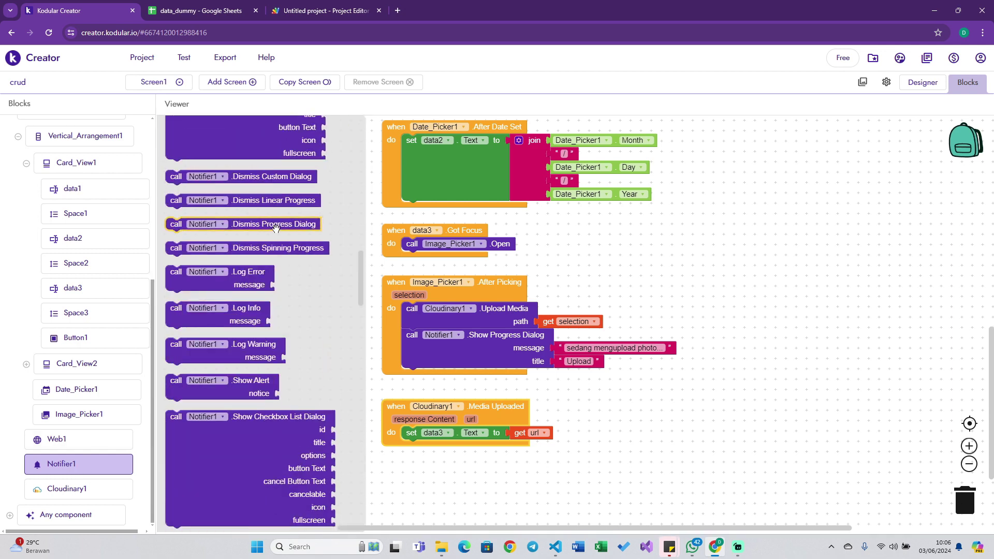
drag(269, 224, 503, 449)
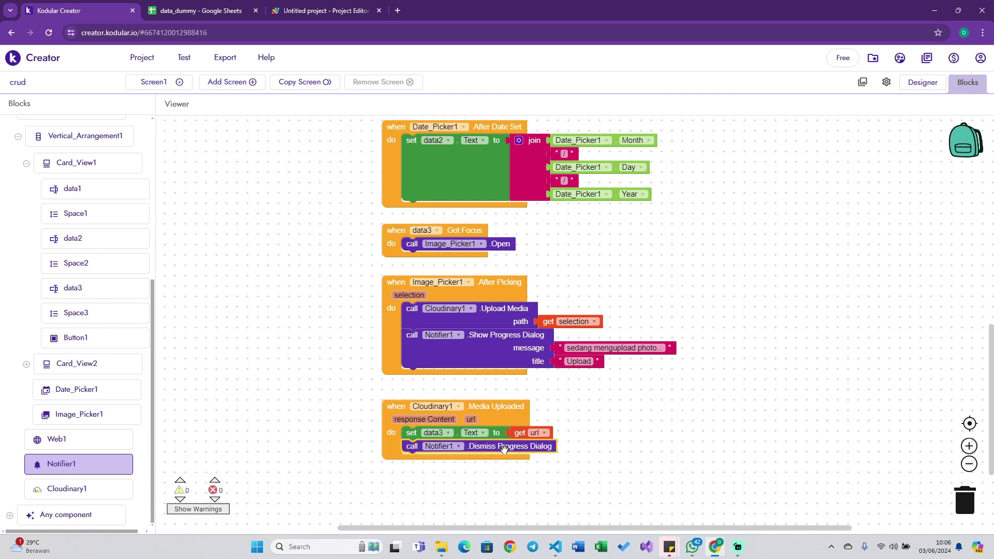
scroll(591, 427, up, 2)
scroll(591, 426, up, 1)
Enable Show Lists As Json in the General project settings and close the dialog.
scroll(591, 425, up, 2)
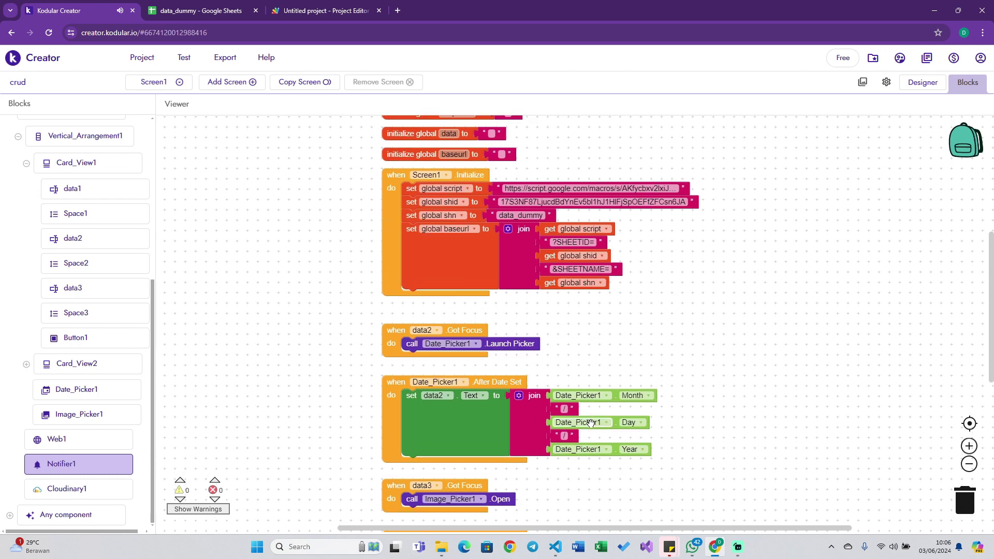
scroll(591, 422, up, 4)
scroll(647, 300, down, 4)
scroll(648, 299, down, 1)
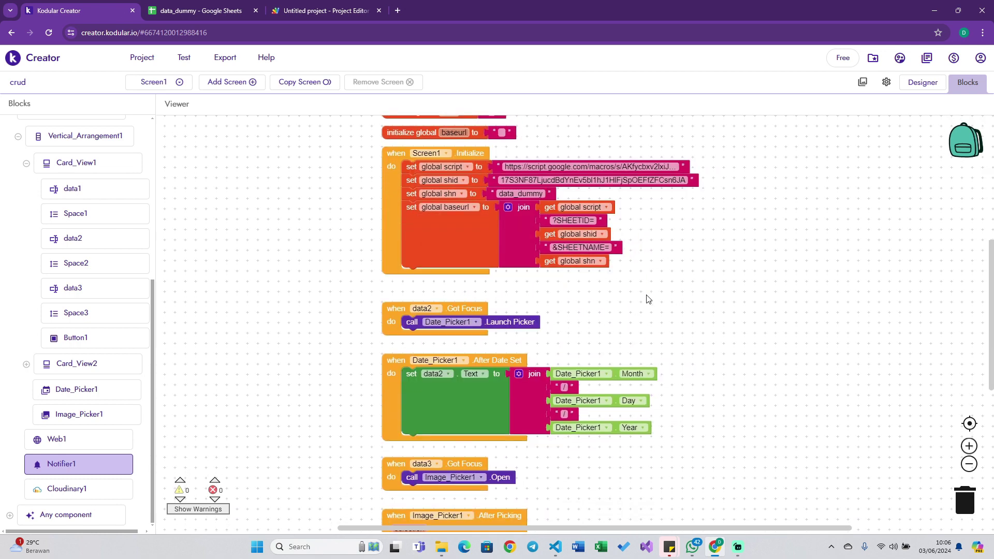
scroll(521, 303, down, 2)
scroll(549, 306, down, 1)
scroll(578, 309, down, 2)
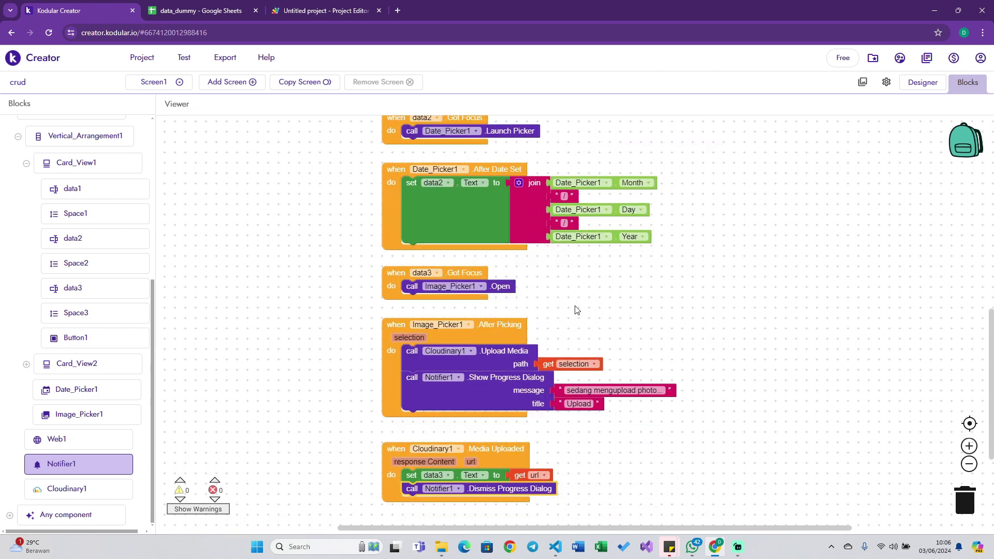
scroll(576, 310, down, 1)
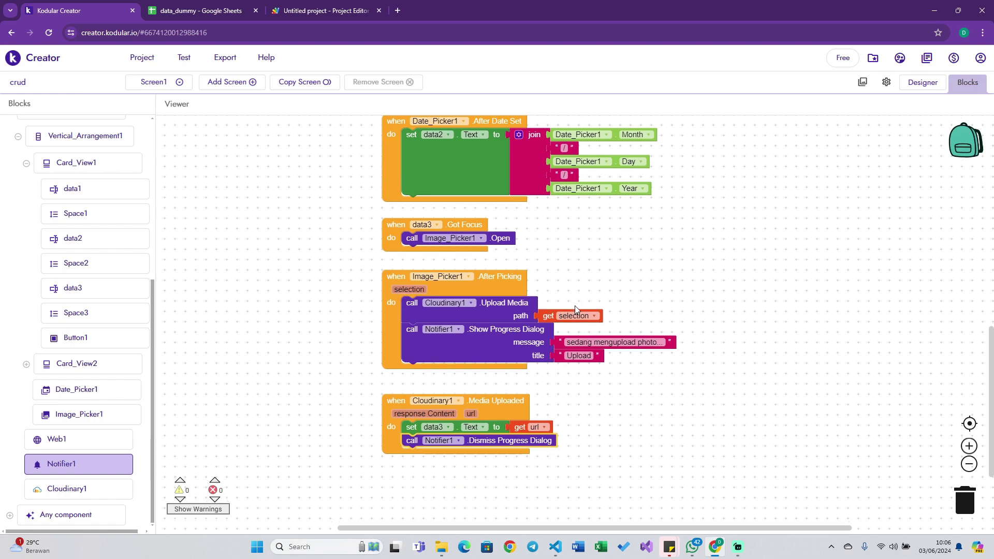
scroll(576, 309, down, 2)
scroll(577, 310, up, 1)
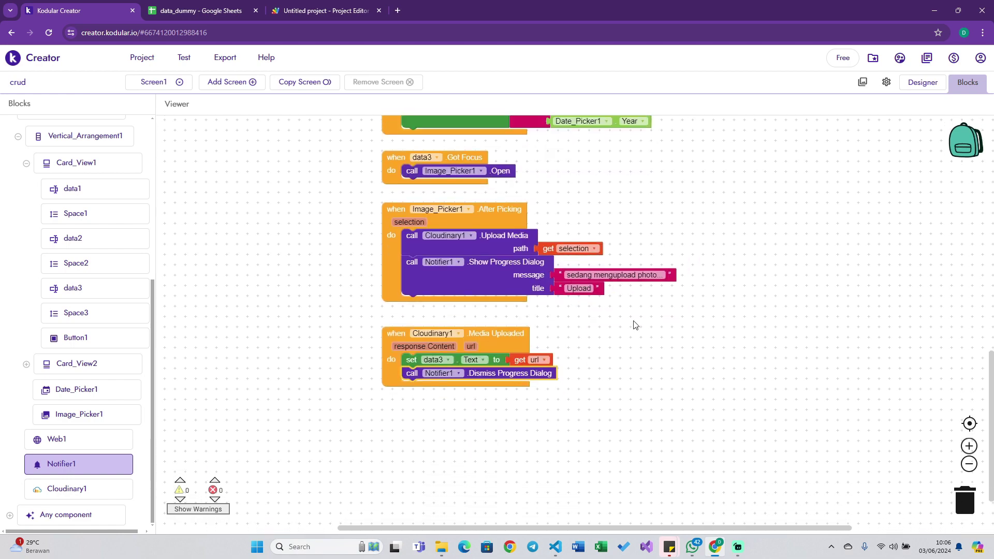
scroll(636, 325, up, 3)
scroll(602, 222, up, 5)
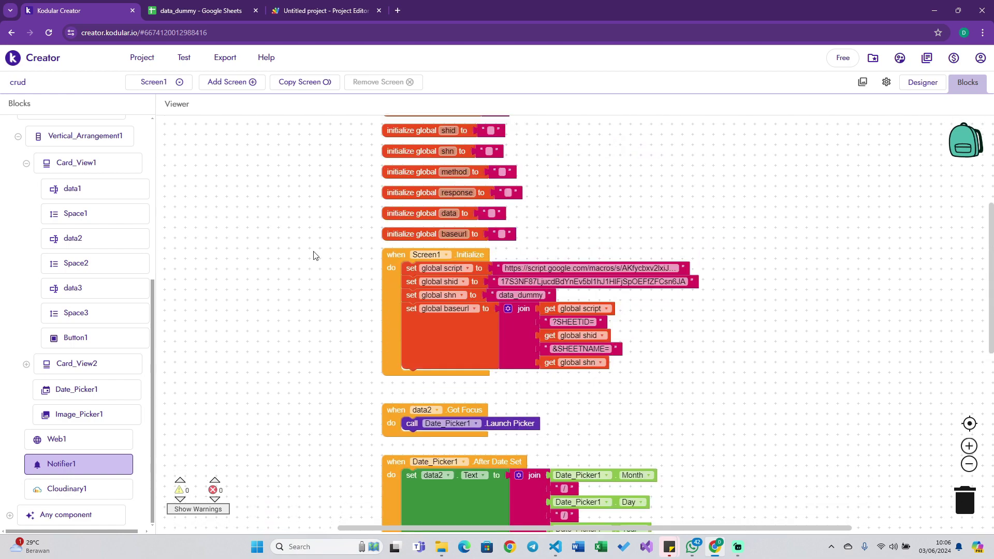
scroll(290, 256, up, 3)
scroll(499, 279, down, 3)
scroll(499, 280, right, 2)
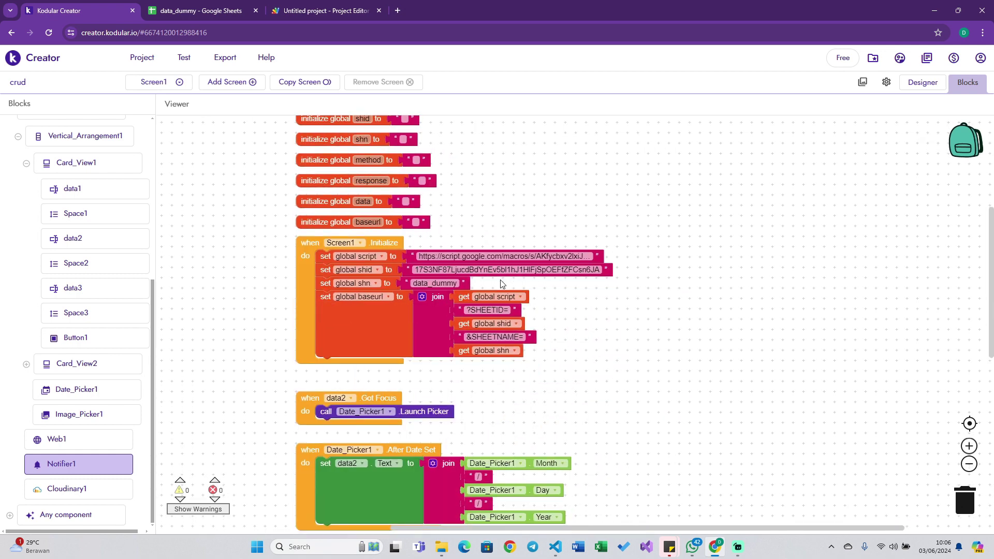
scroll(501, 284, right, 2)
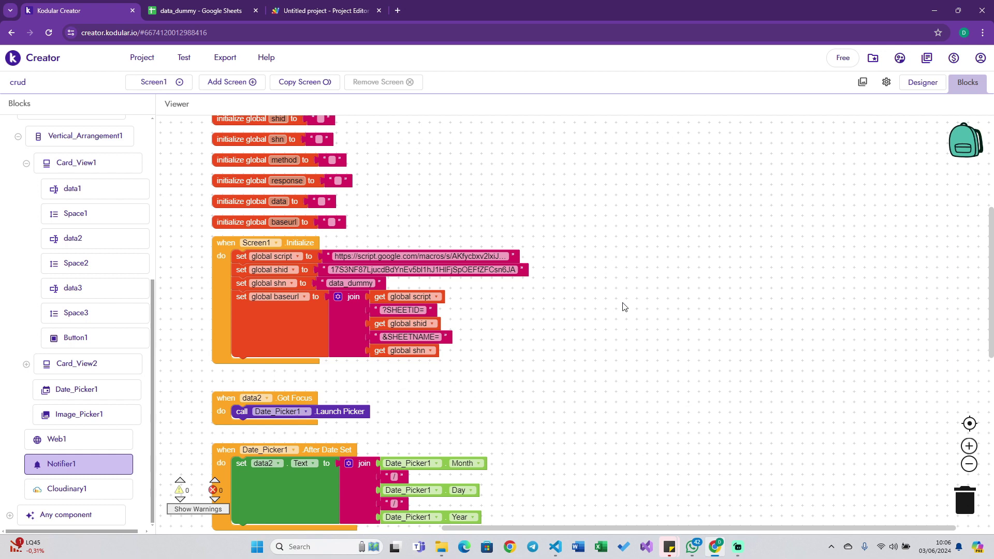
click(889, 79)
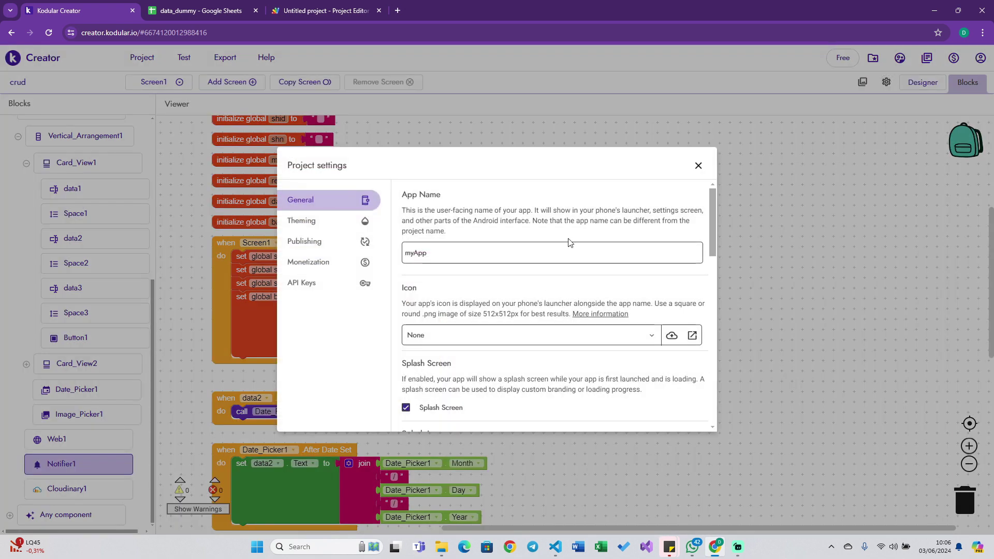
scroll(537, 295, down, 2)
scroll(537, 295, down, 4)
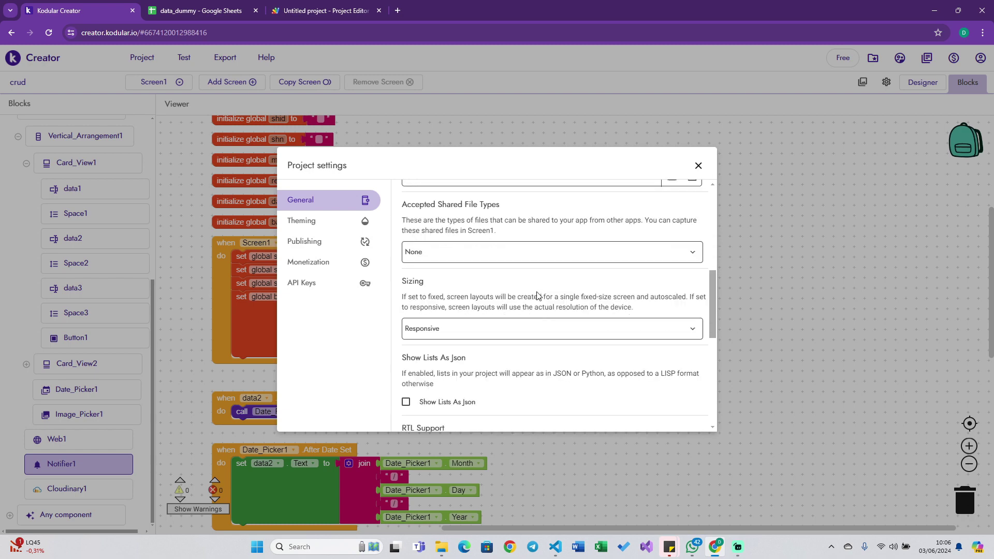
scroll(537, 295, down, 1)
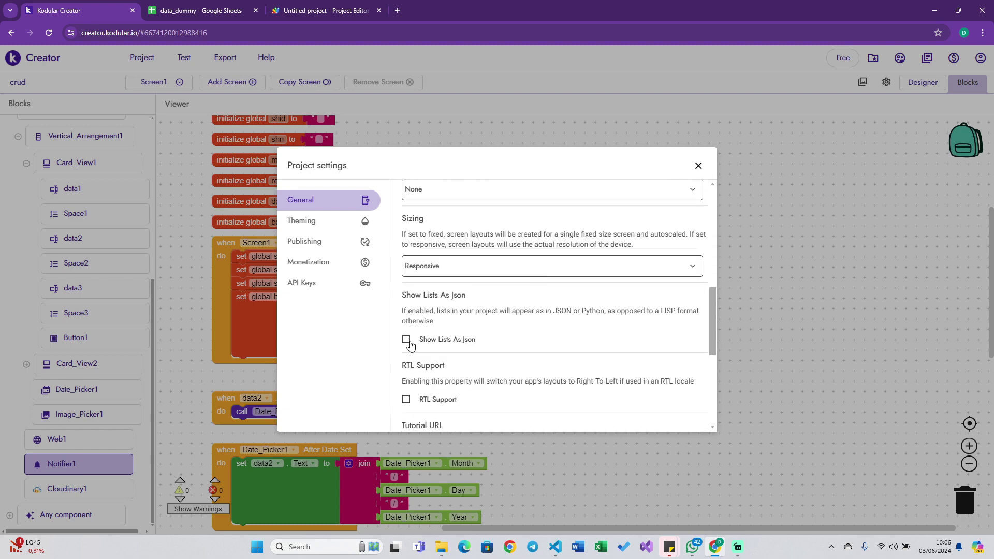
click(407, 341)
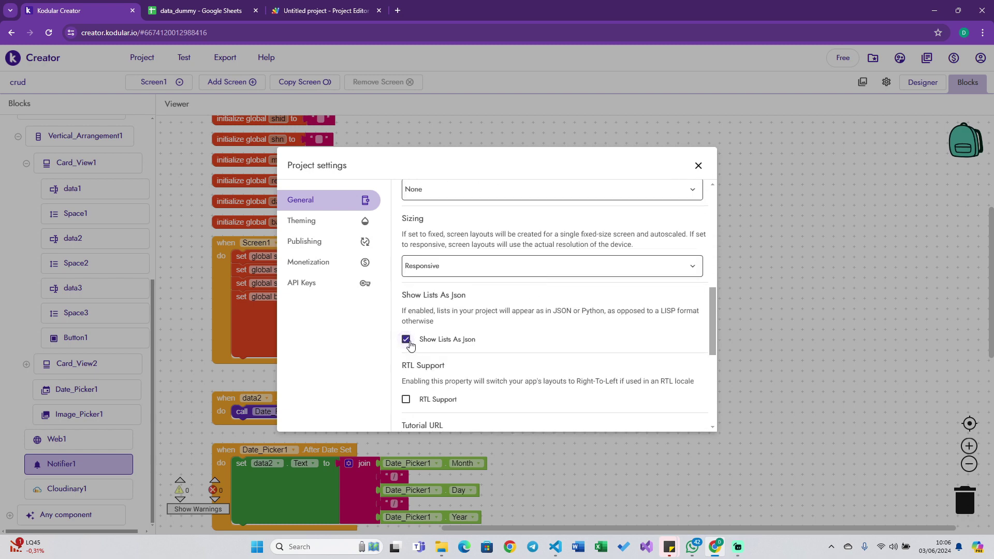
click(698, 165)
Place a 'when Button1.Click' event block on the workspace.
scroll(600, 343, down, 3)
scroll(601, 343, left, 2)
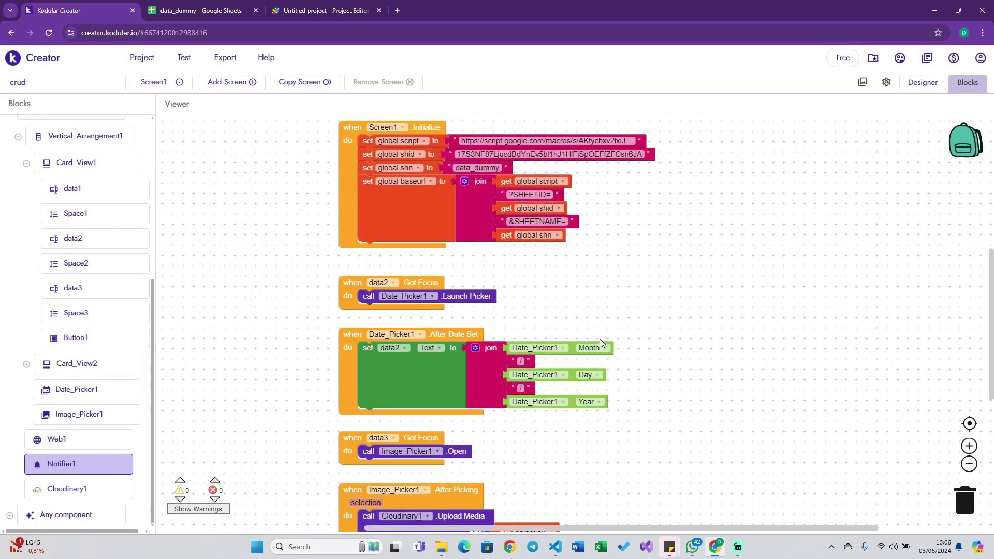
scroll(601, 343, up, 2)
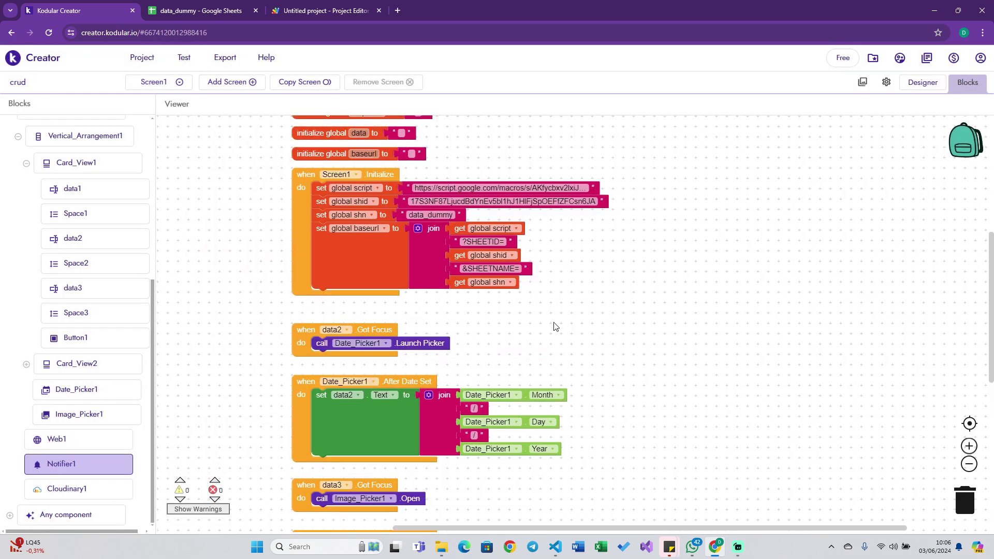
scroll(555, 315, right, 2)
scroll(554, 315, left, 1)
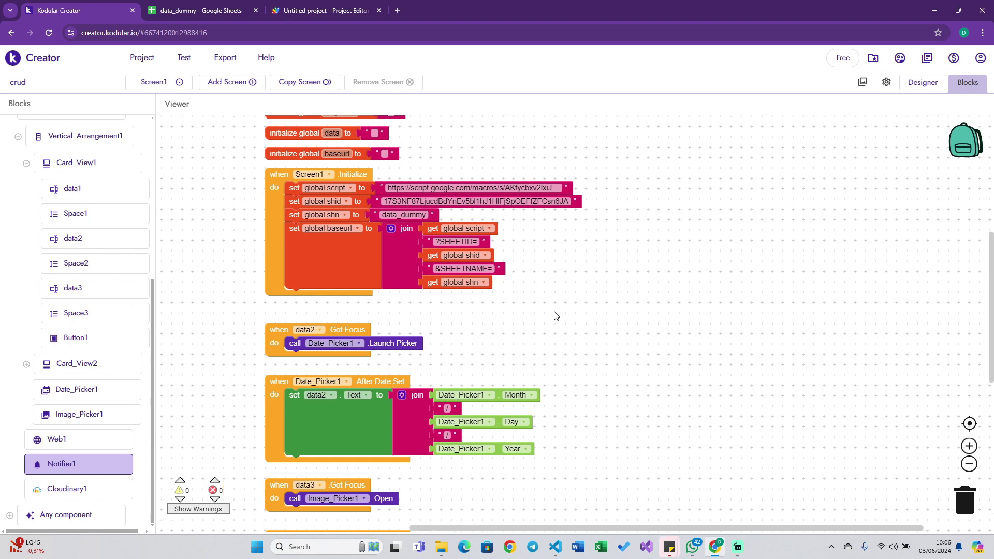
scroll(554, 316, down, 2)
scroll(555, 315, down, 1)
scroll(556, 315, up, 1)
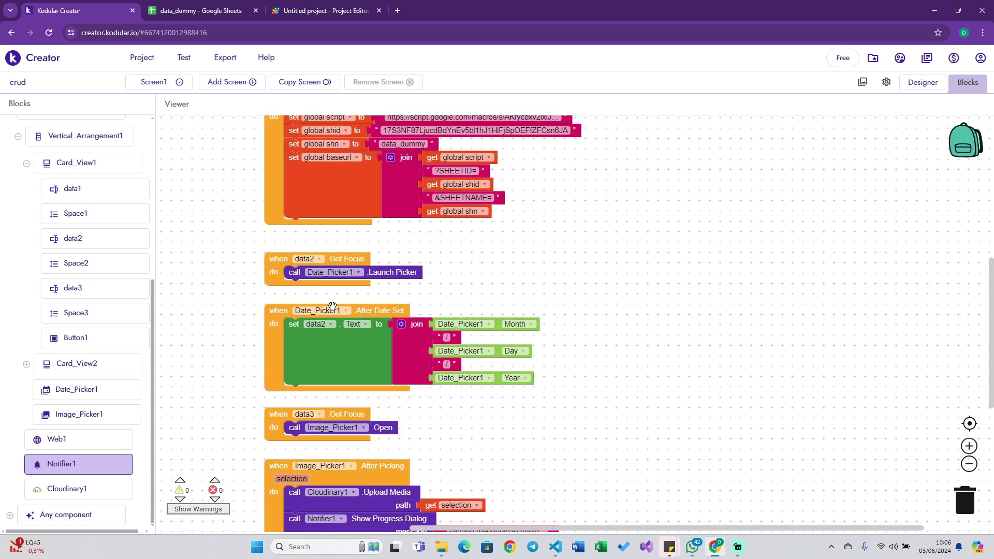
scroll(122, 264, up, 2)
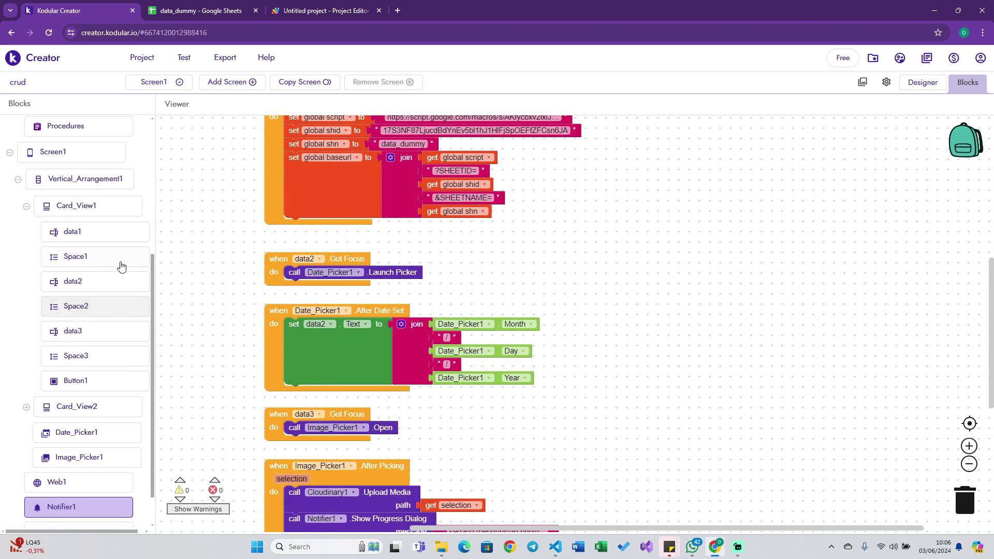
click(77, 382)
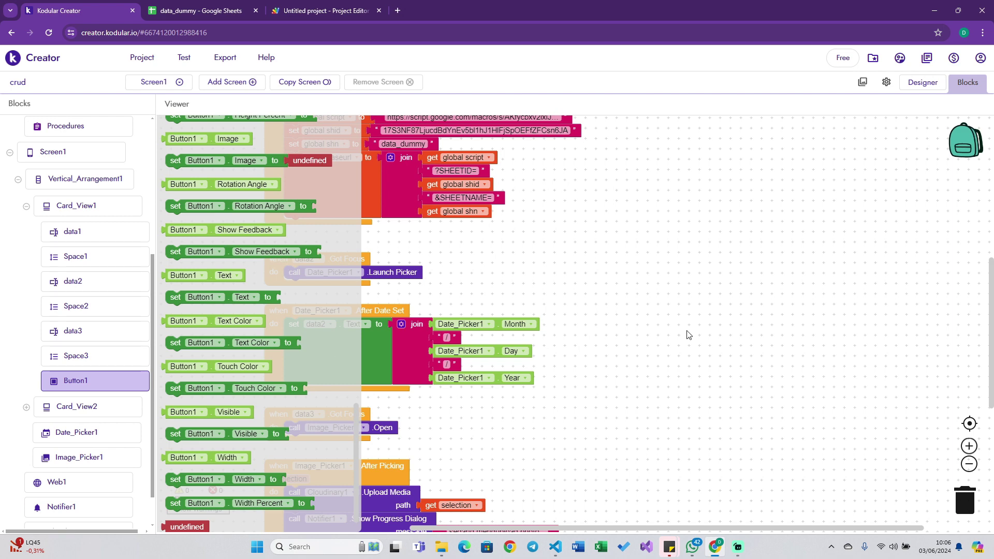
scroll(340, 254, up, 10)
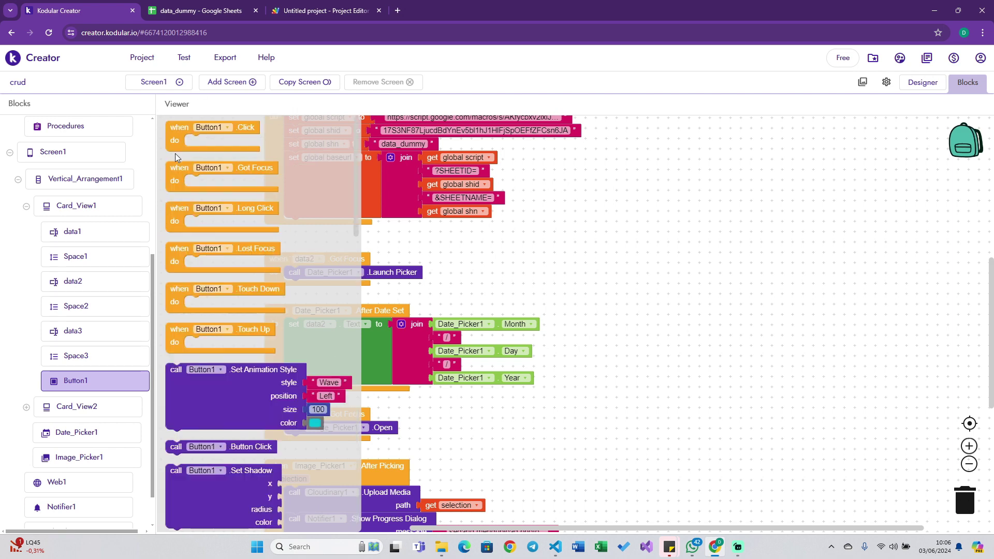
drag(173, 144, 685, 285)
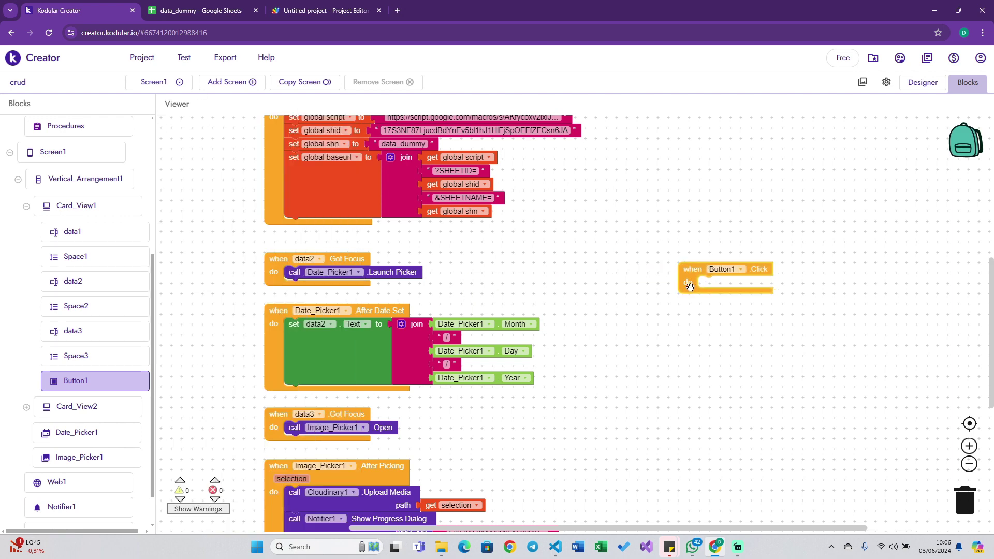
Put Notifier1's Show Choose Dialog block into the Button1.Click do slot.
scroll(114, 343, down, 2)
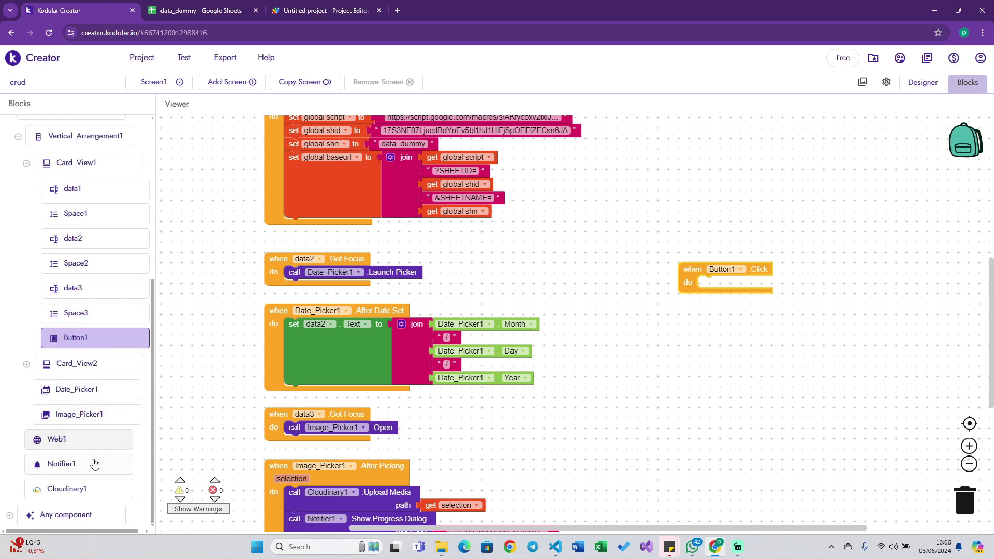
click(78, 464)
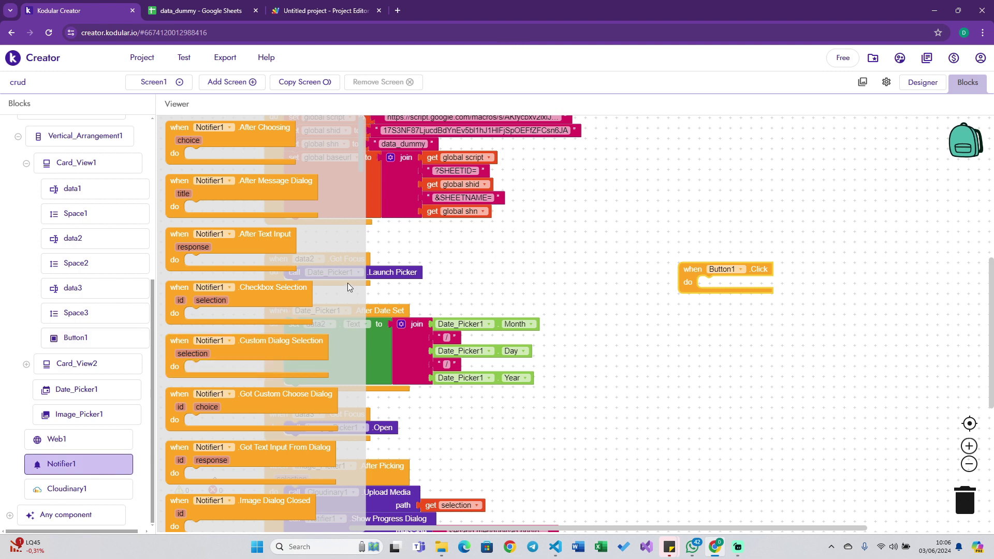
scroll(266, 341, down, 5)
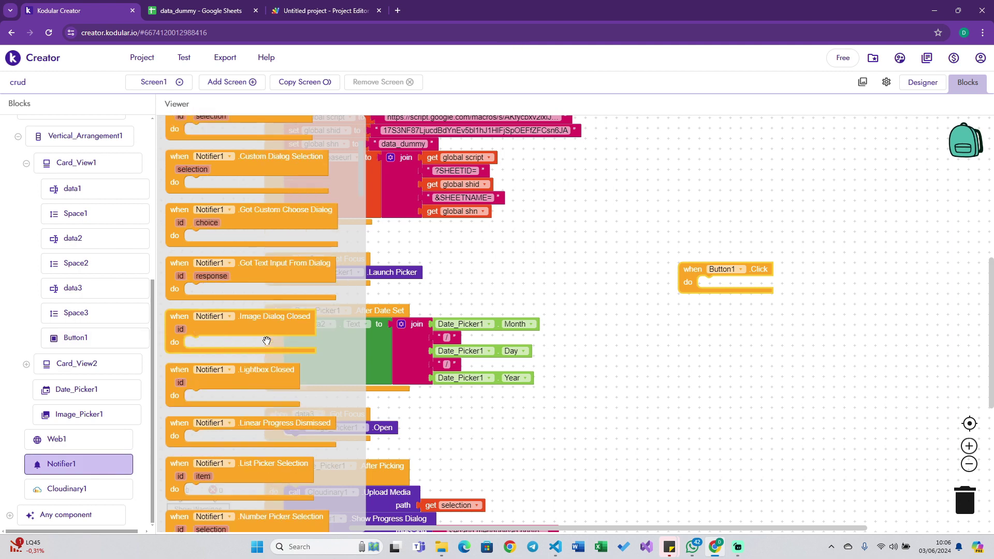
scroll(266, 341, down, 3)
scroll(266, 341, down, 3)
scroll(267, 340, down, 2)
scroll(266, 337, down, 4)
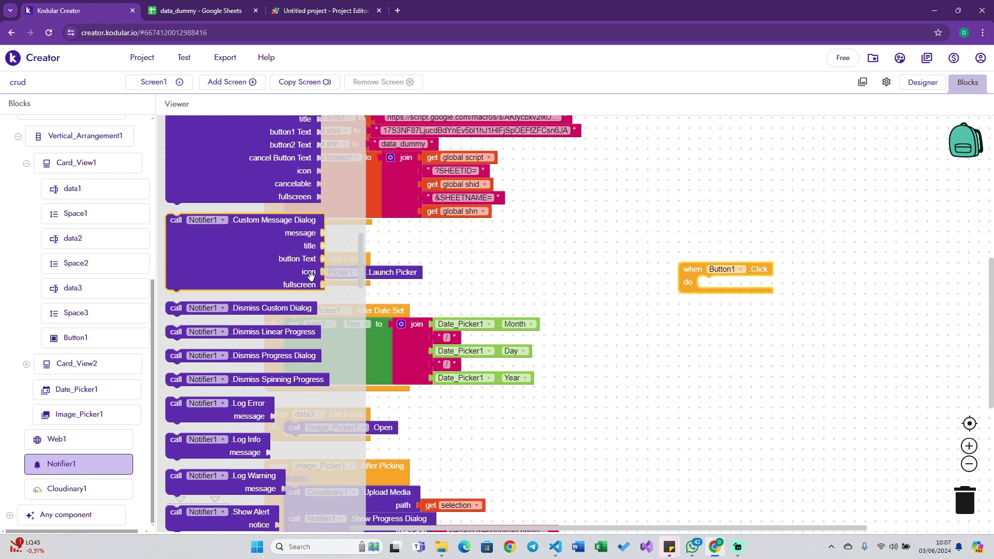
scroll(311, 276, down, 4)
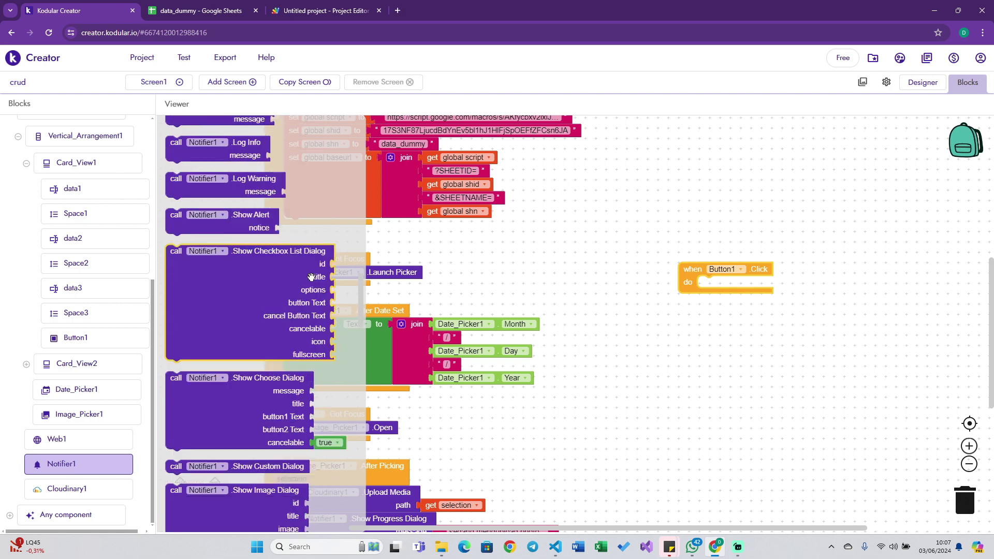
scroll(308, 278, down, 2)
drag(274, 318, 768, 317)
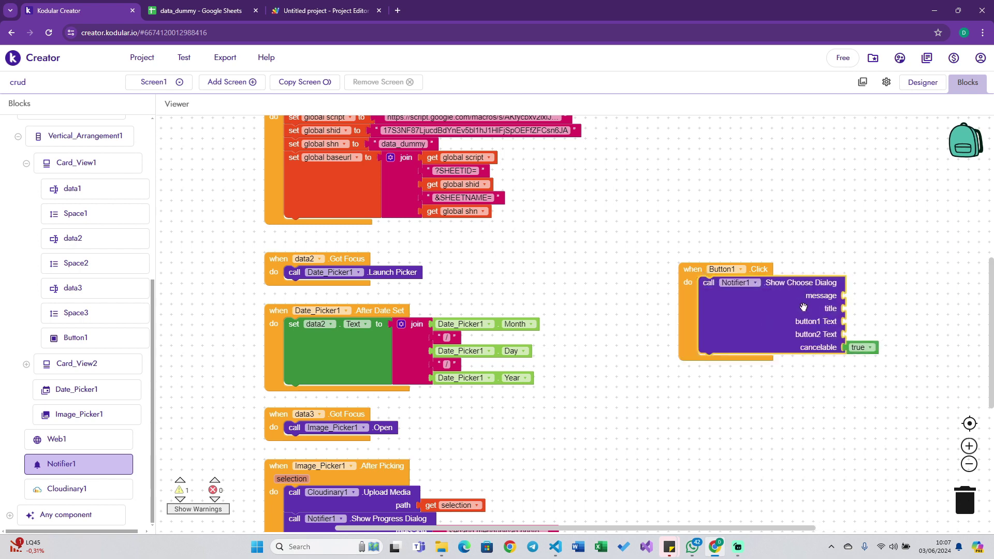
Set the choose dialog message to 'Apakagh anda yakin akan menyimpan data tersebut?' and title 'Konfirmasi'.
text("Apaka)
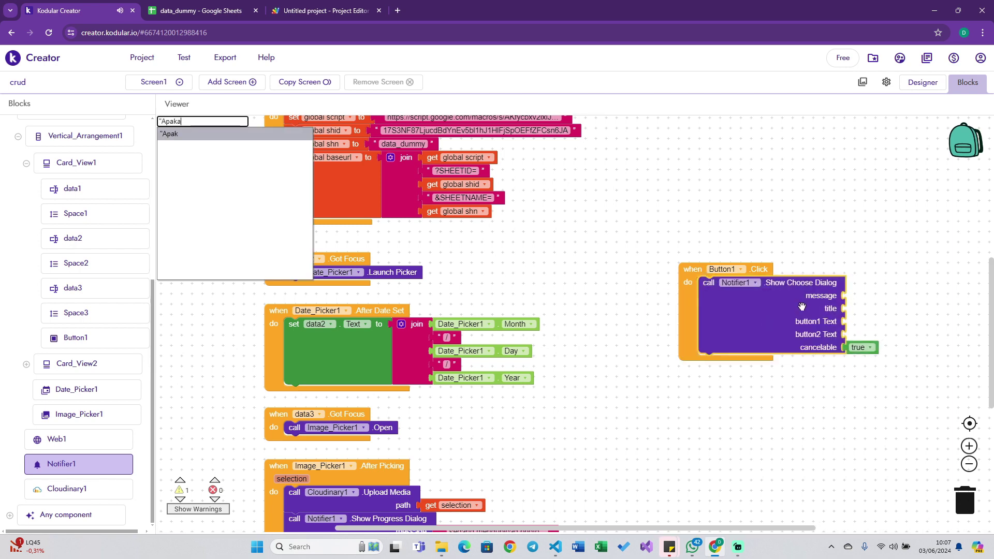
text(ghgh an)
key(BackSpace)
text(anda yakin akan)
text(menyimnpan )
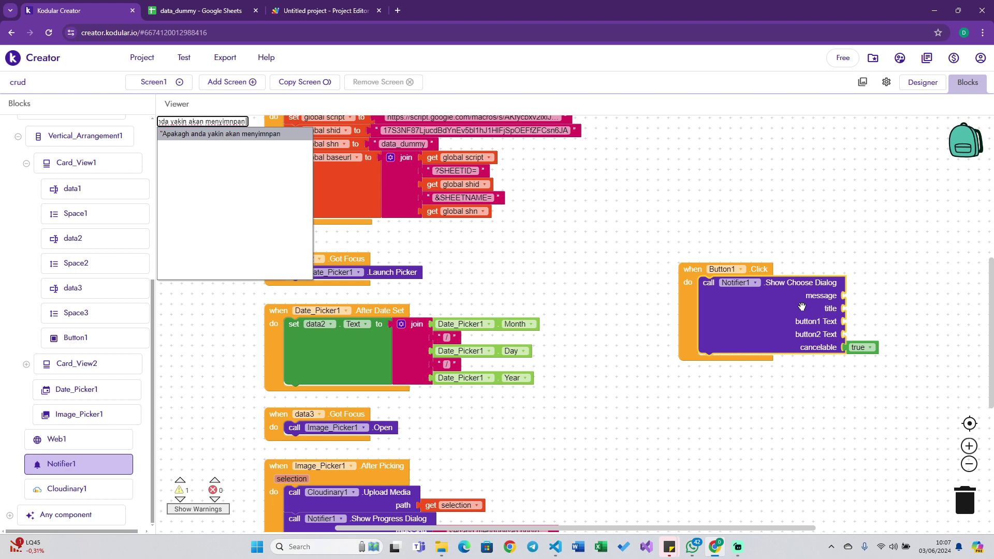
text(data tesebut)
key(Return)
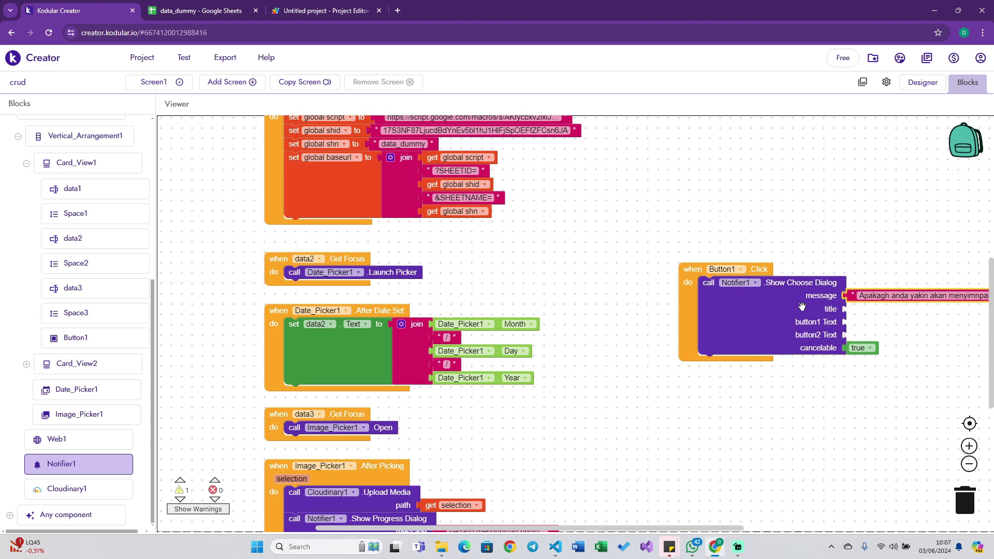
click(825, 323)
text(")
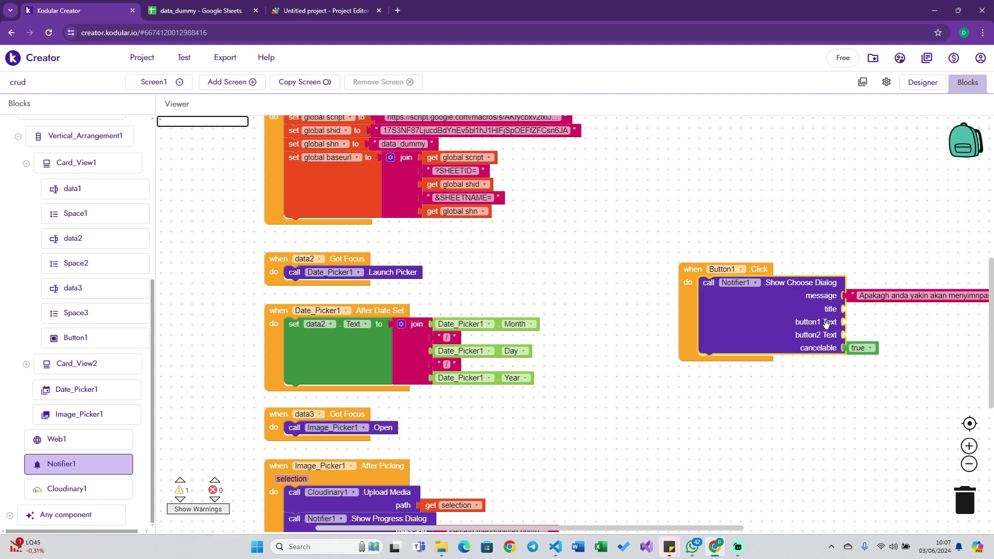
text(Konfirmasi)
key(Return)
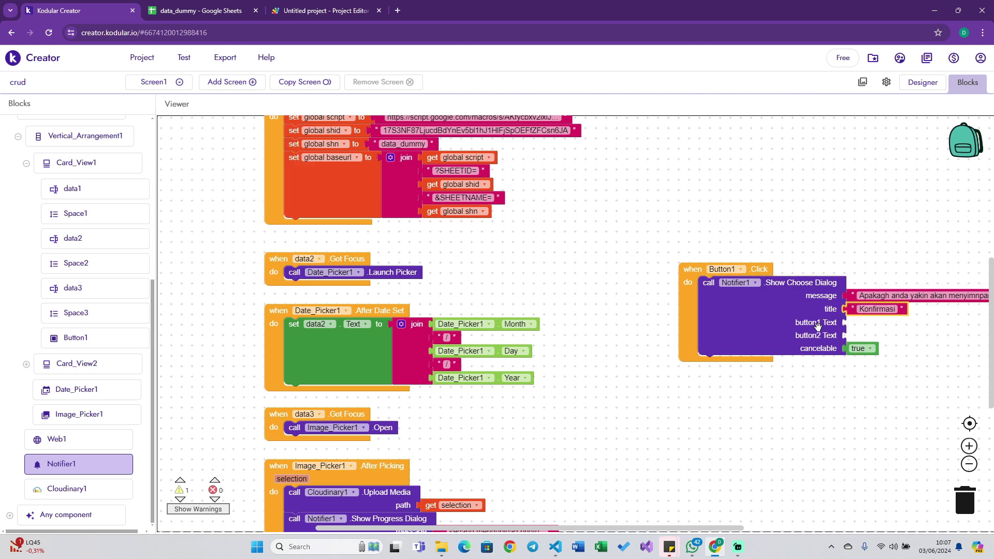
Label the dialog buttons 'Ok' and 'Batal', set cancelable to false, and reposition the event block.
click(817, 325)
text("Ok)
key(Return)
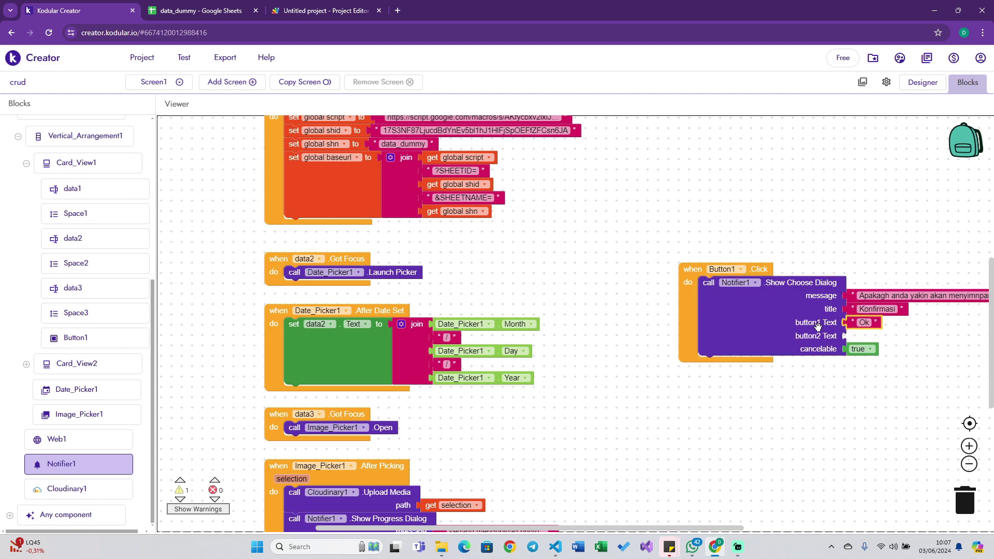
click(801, 337)
text(")
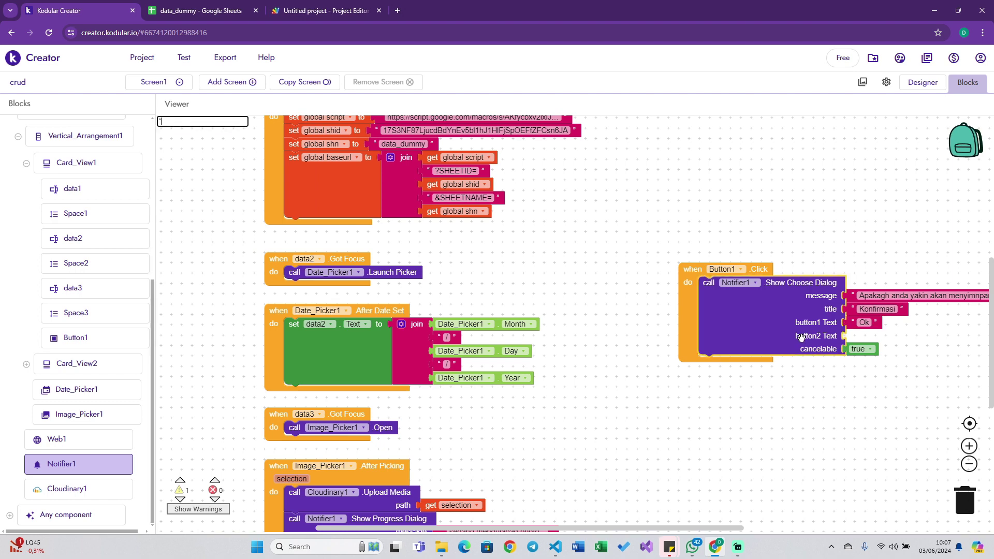
text(Batal)
key(Return)
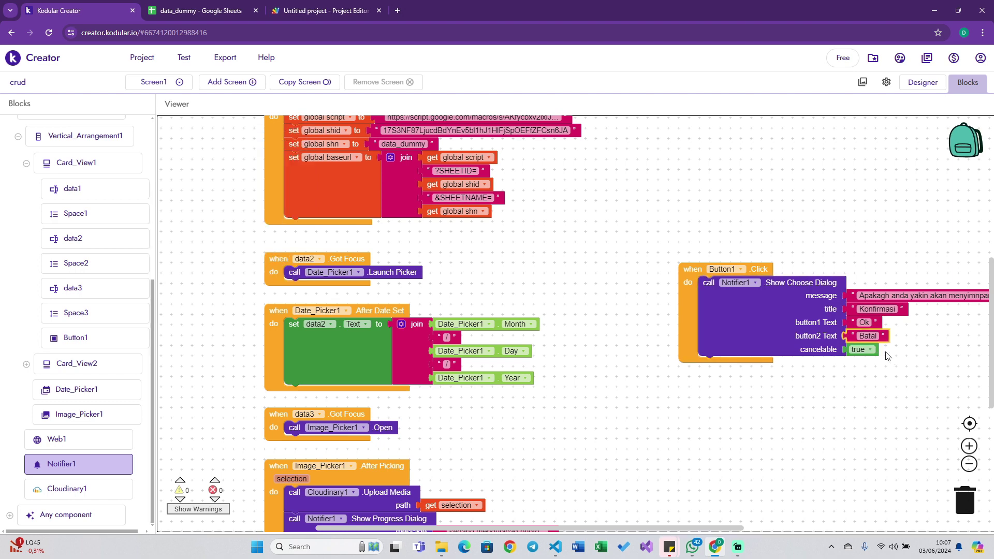
click(870, 349)
click(864, 372)
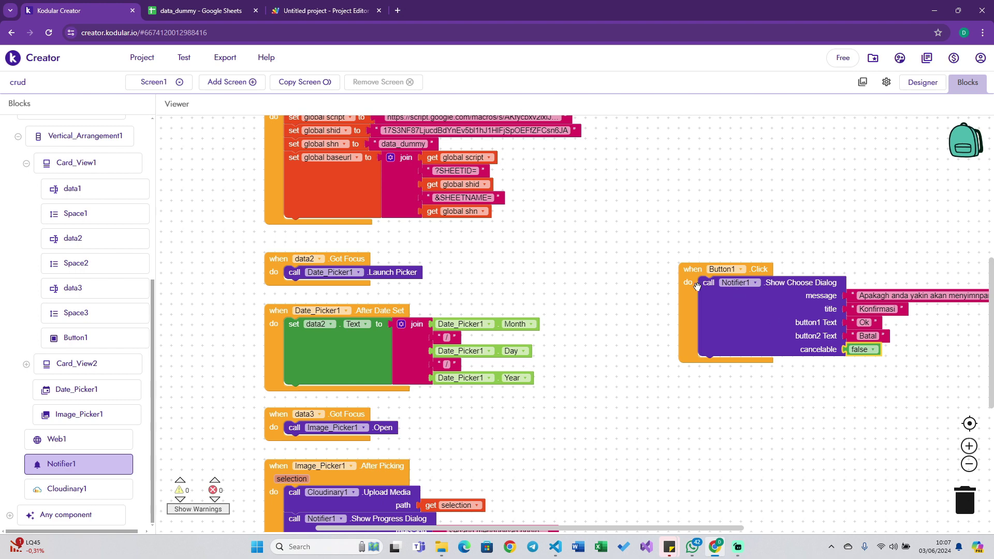
drag(696, 286, 574, 267)
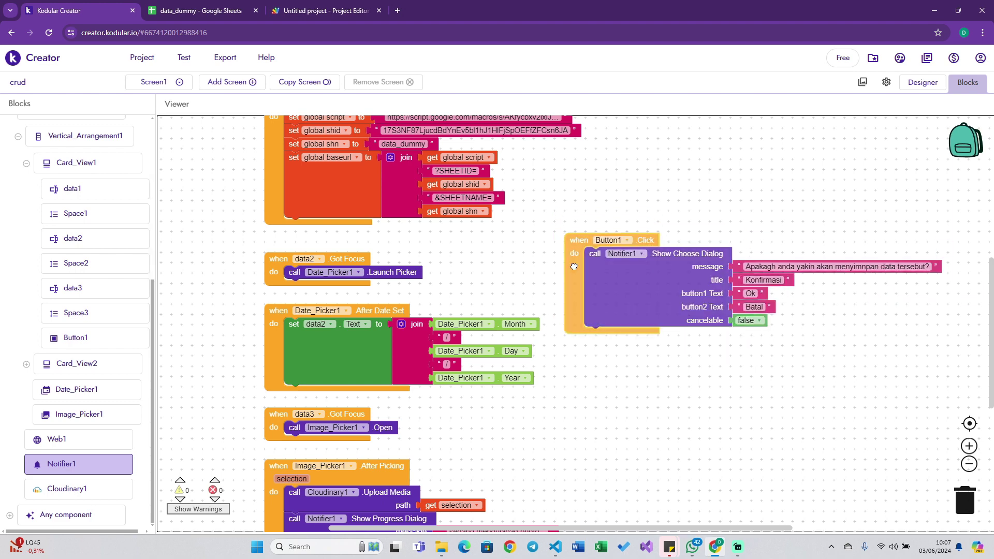
Drag an 'initialize local name to' variable block into Button1.Click.
scroll(574, 266, right, 5)
scroll(543, 264, down, 2)
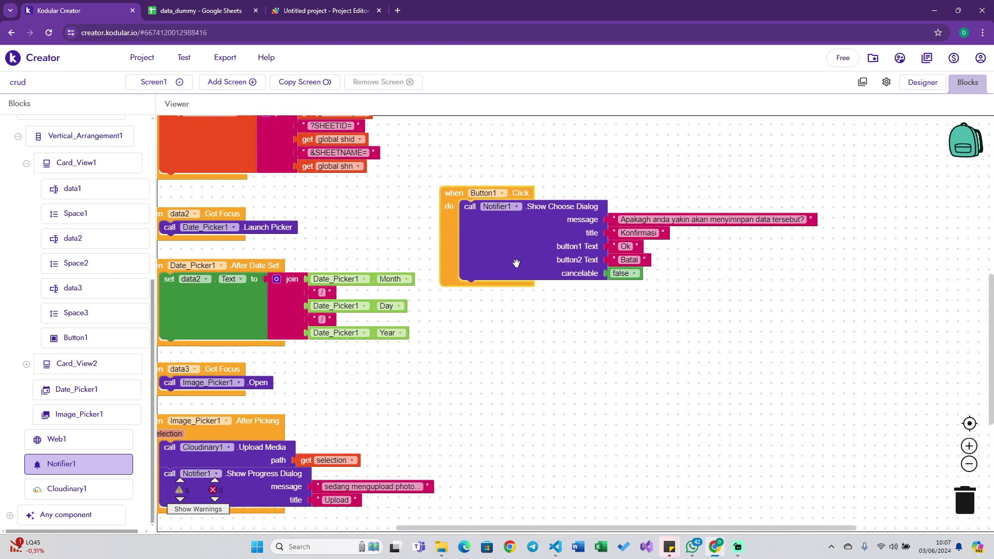
scroll(534, 252, down, 1)
scroll(534, 252, up, 2)
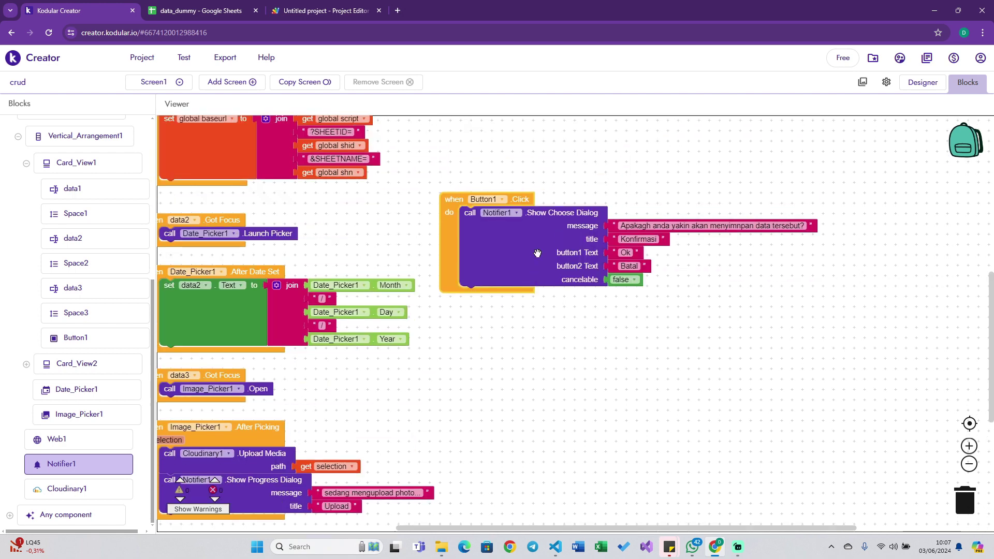
scroll(537, 253, left, 2)
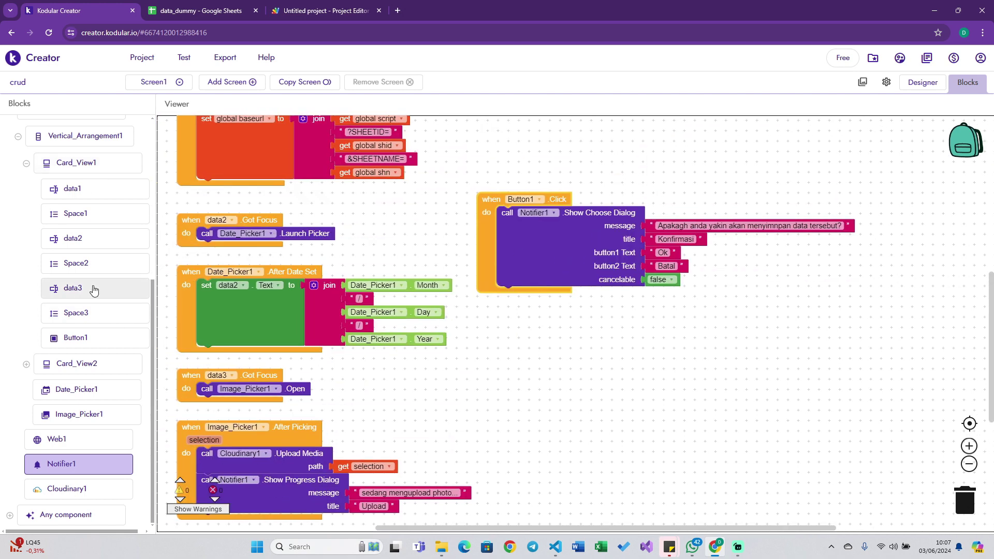
scroll(93, 290, up, 5)
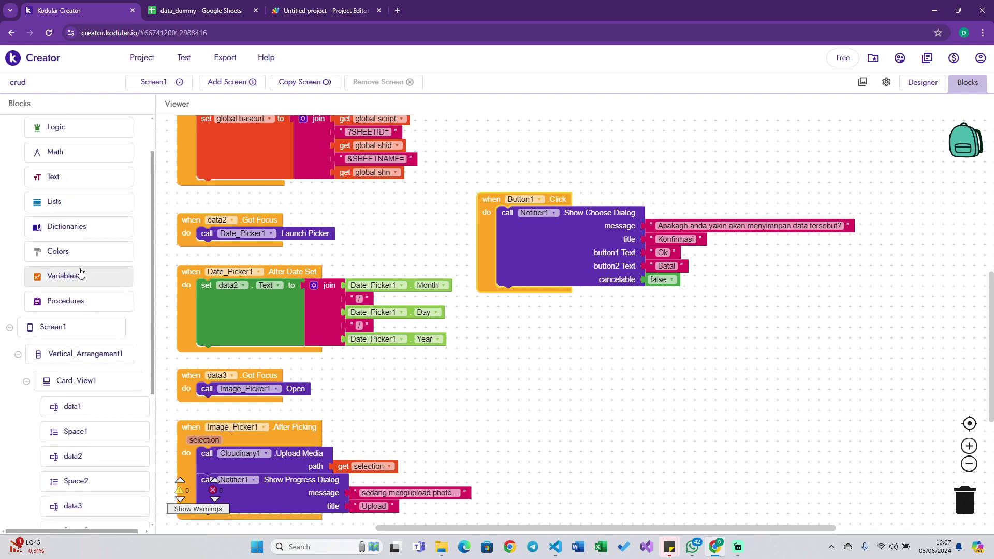
click(52, 279)
click(187, 200)
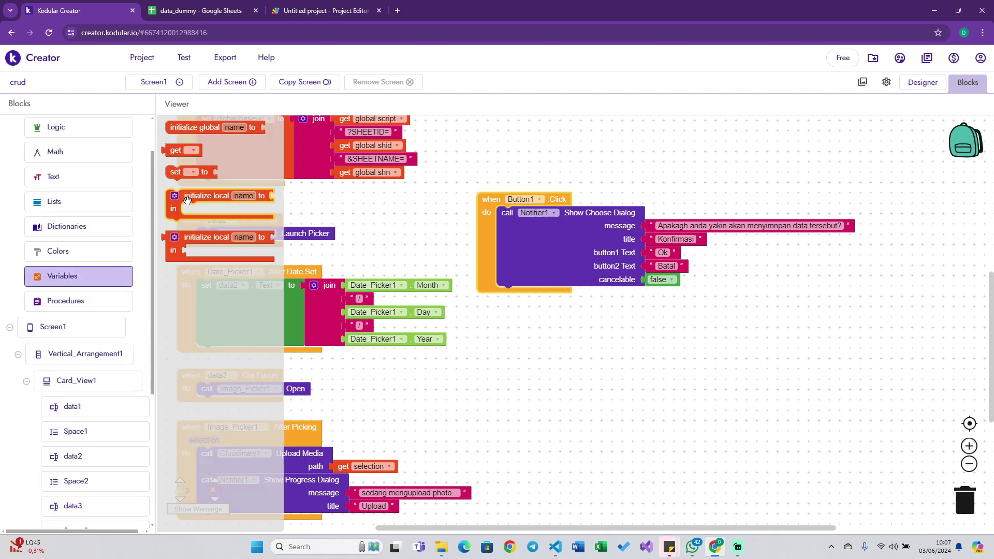
drag(176, 202, 505, 226)
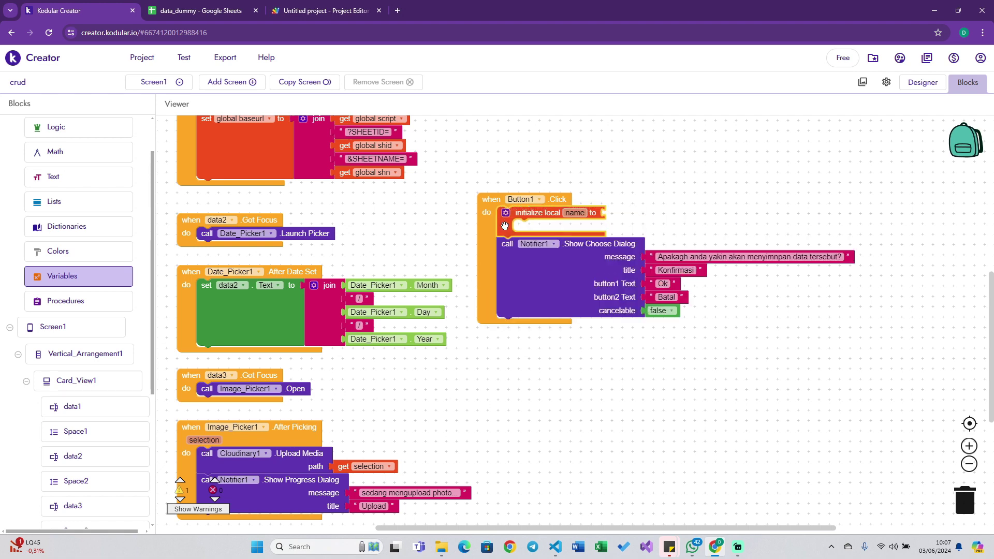
drag(628, 198, 642, 244)
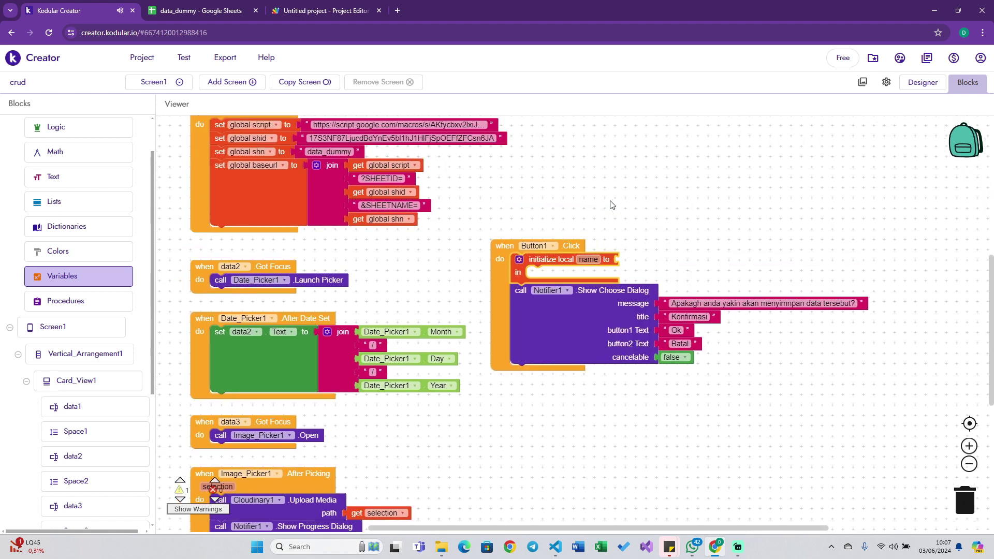
Rename the local variable to sendData.
click(589, 260)
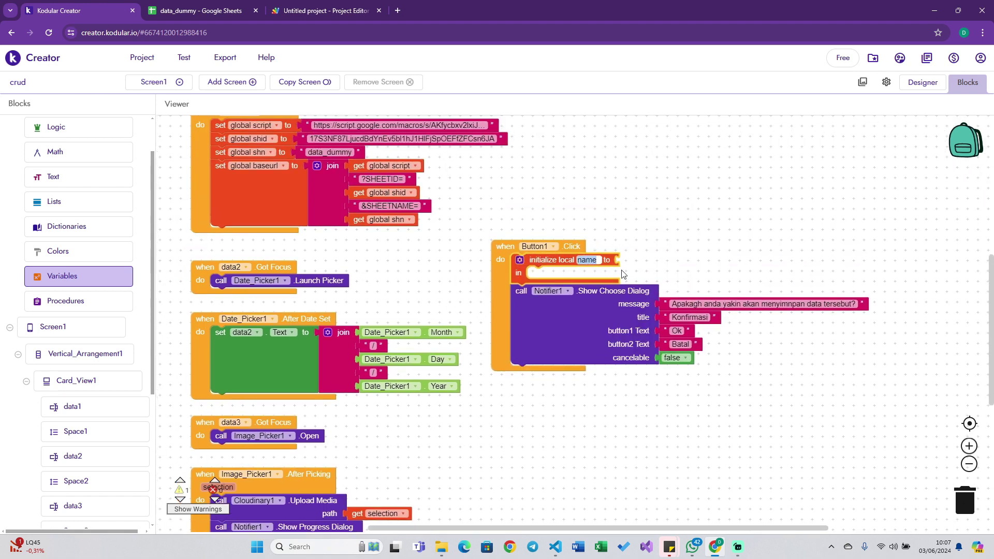
text(data)
key(Return)
scroll(623, 274, up, 5)
scroll(623, 274, down, 4)
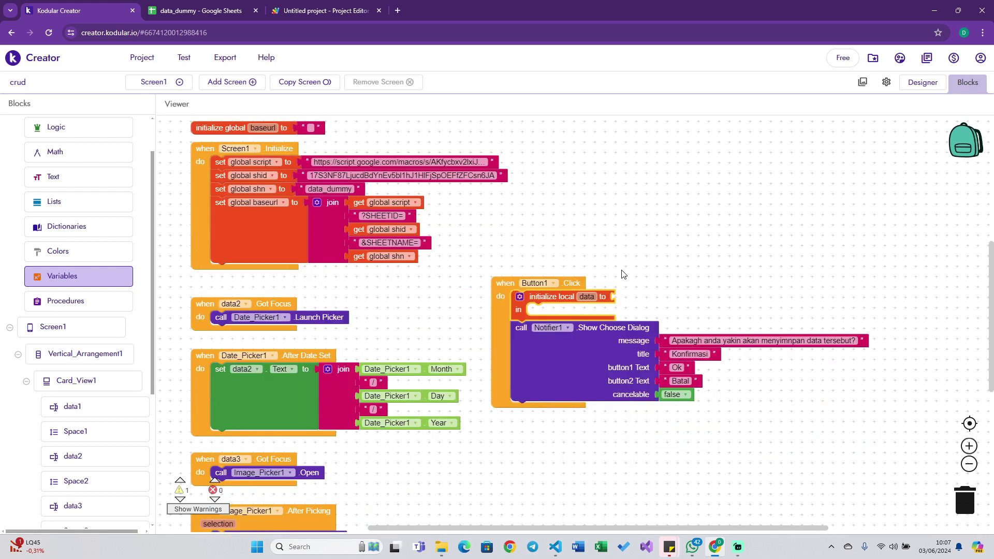
click(590, 297)
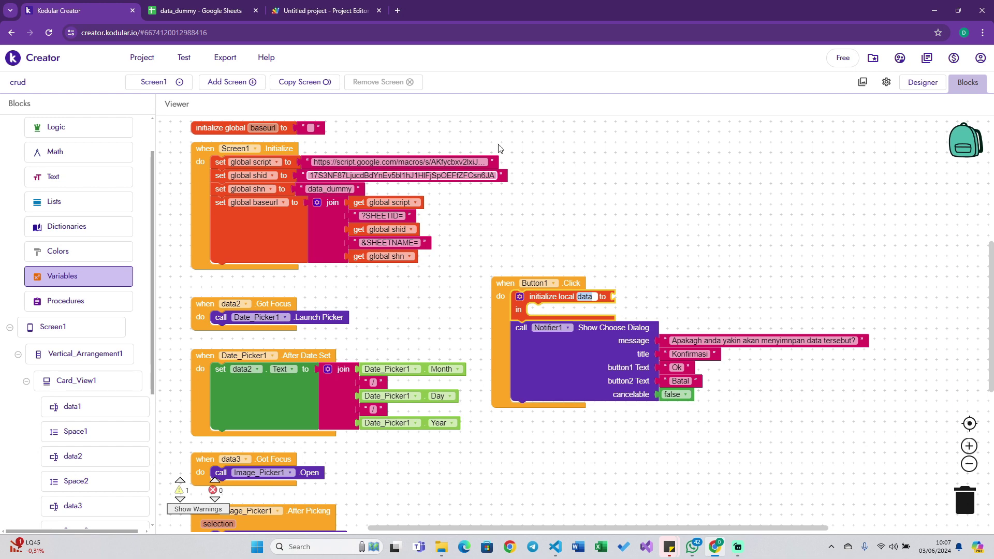
click(557, 149)
click(587, 298)
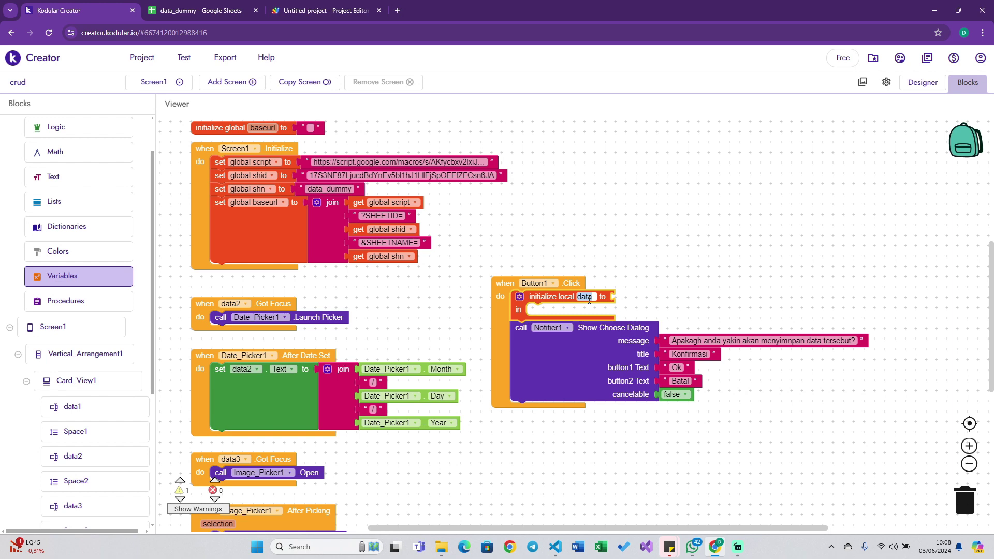
text(sendData)
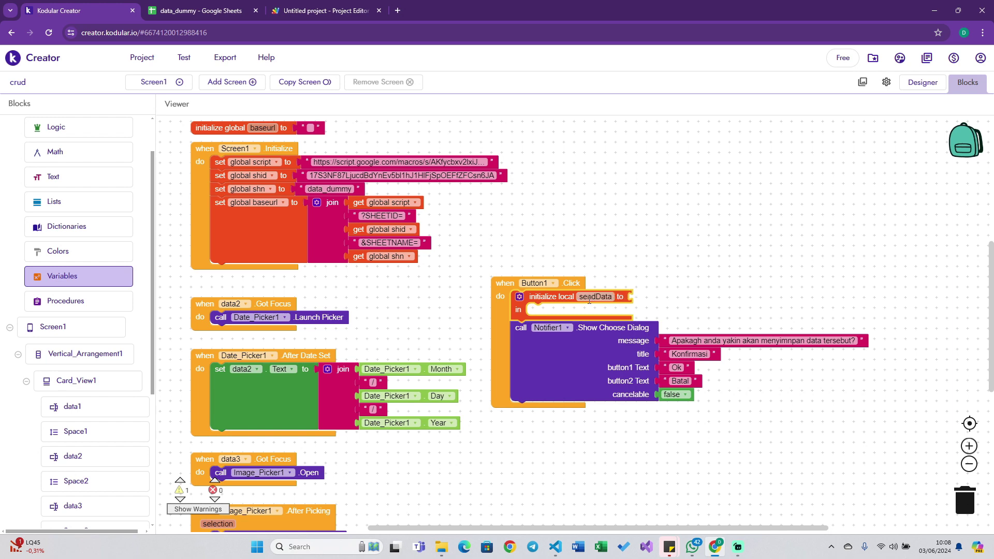
click(682, 255)
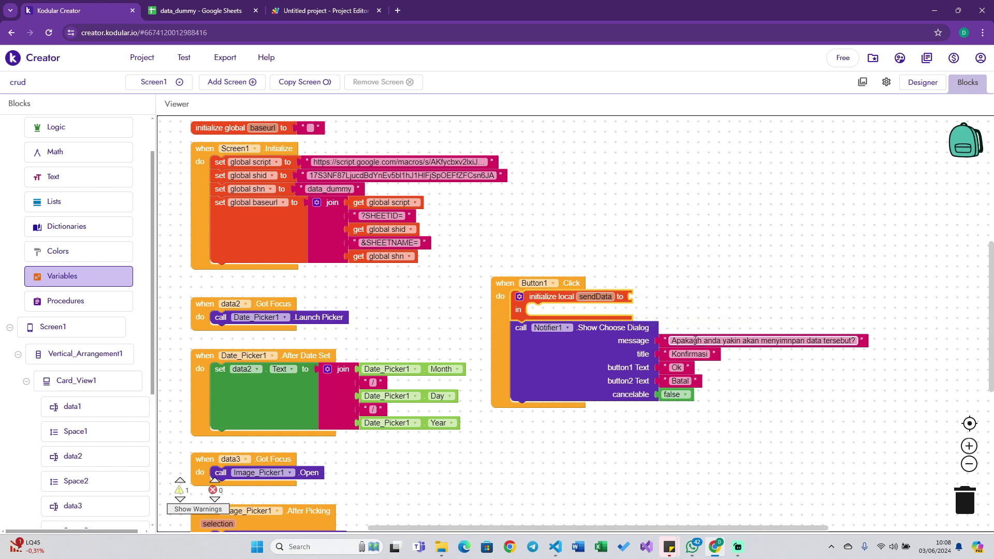
Plug a 'create empty list' block into sendData using typeblock 'emp'.
text(empt)
key(Return)
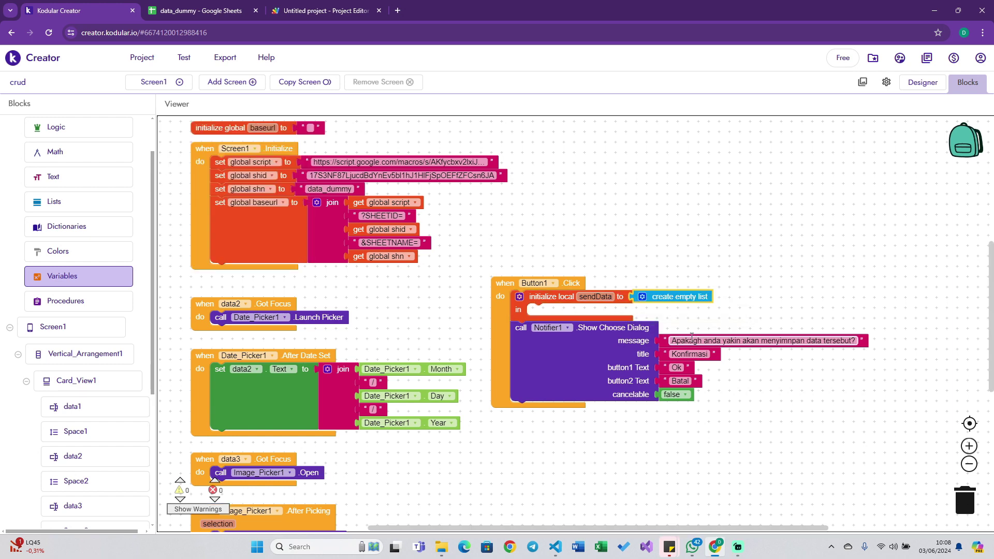
scroll(118, 183, up, 1)
scroll(93, 171, up, 1)
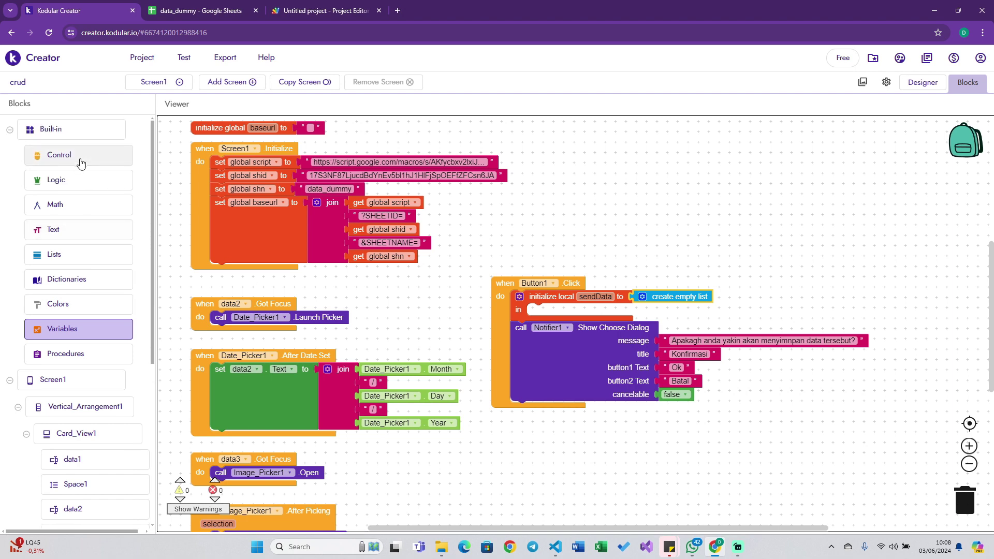
Add a 'for each item in list' loop over global TBOXES inside sendData's scope.
click(80, 161)
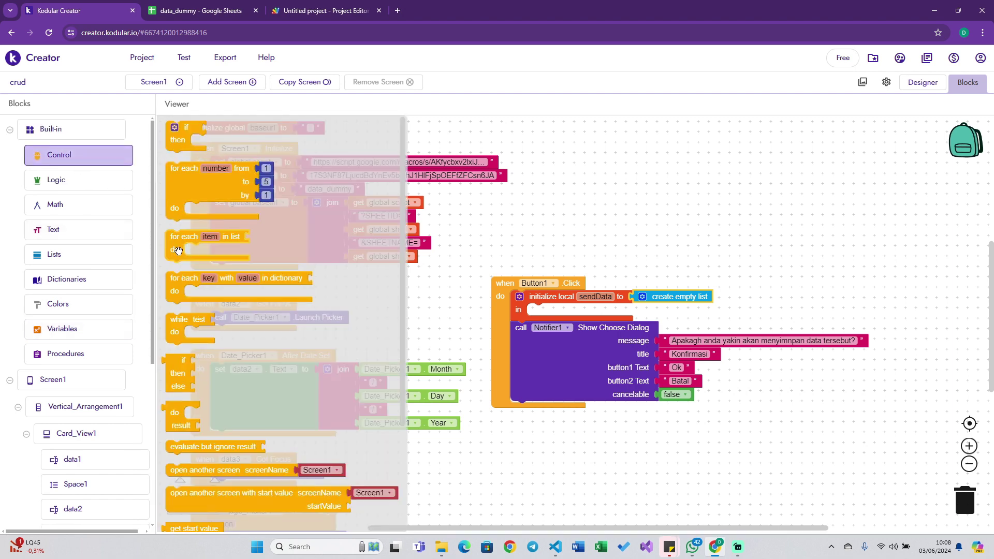
drag(178, 251, 539, 330)
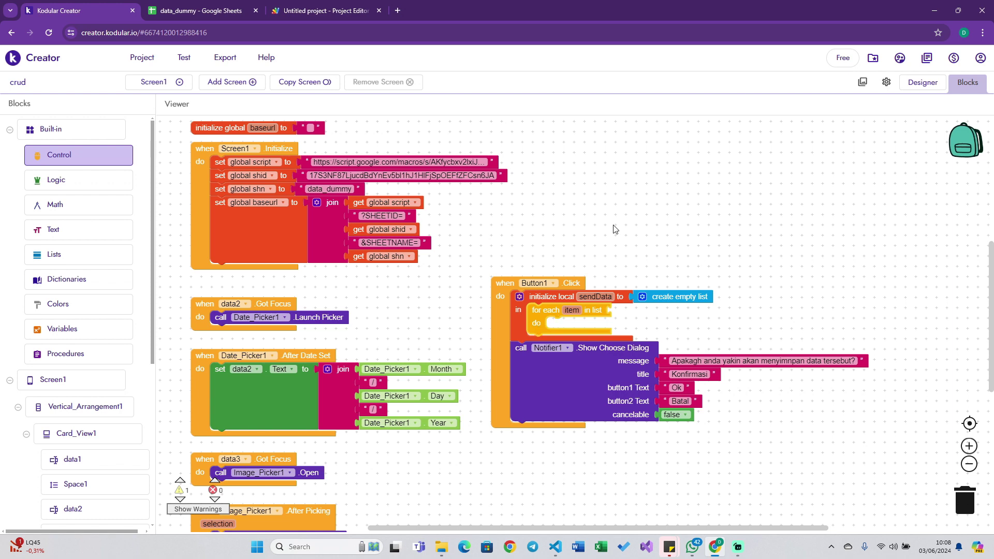
scroll(616, 230, up, 2)
scroll(642, 267, up, 2)
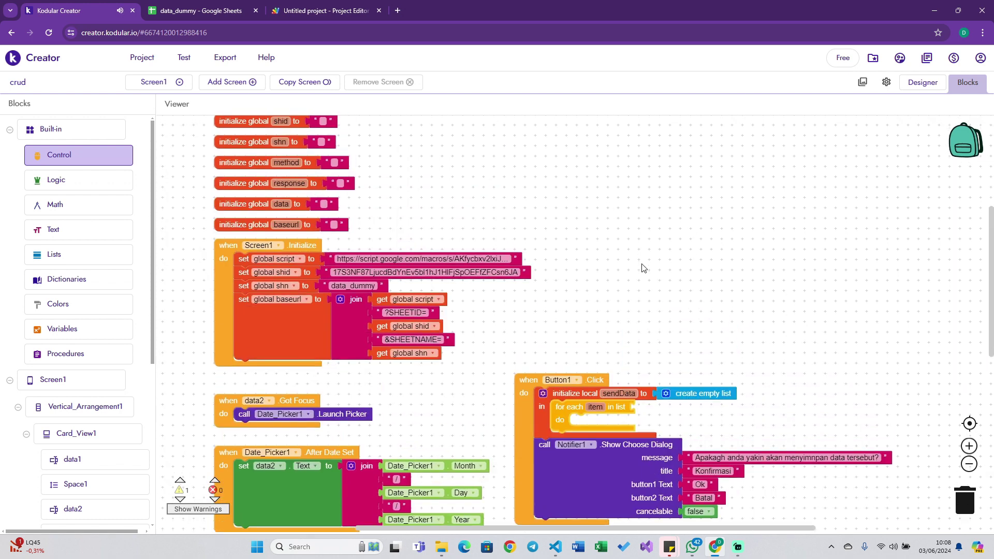
scroll(539, 244, up, 1)
scroll(388, 231, up, 2)
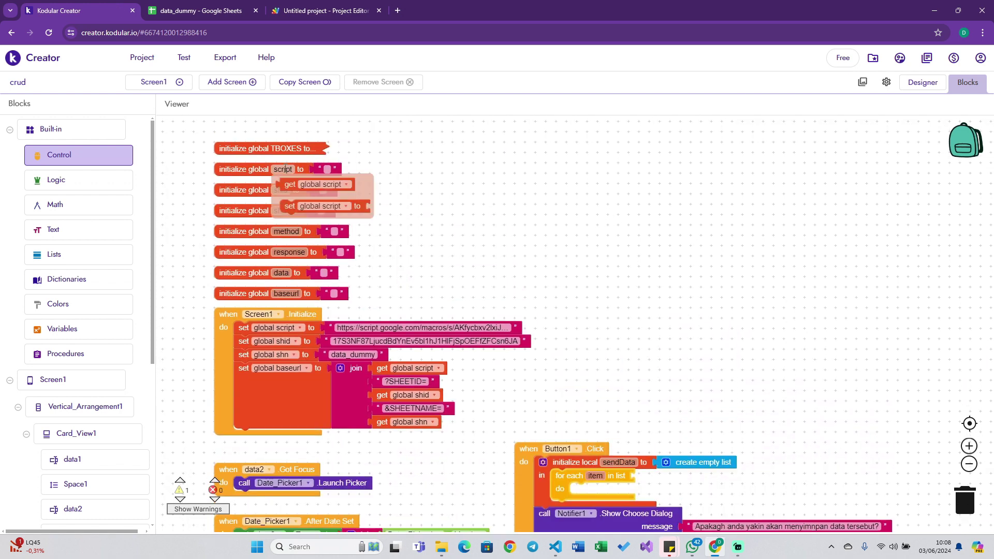
drag(284, 182, 652, 475)
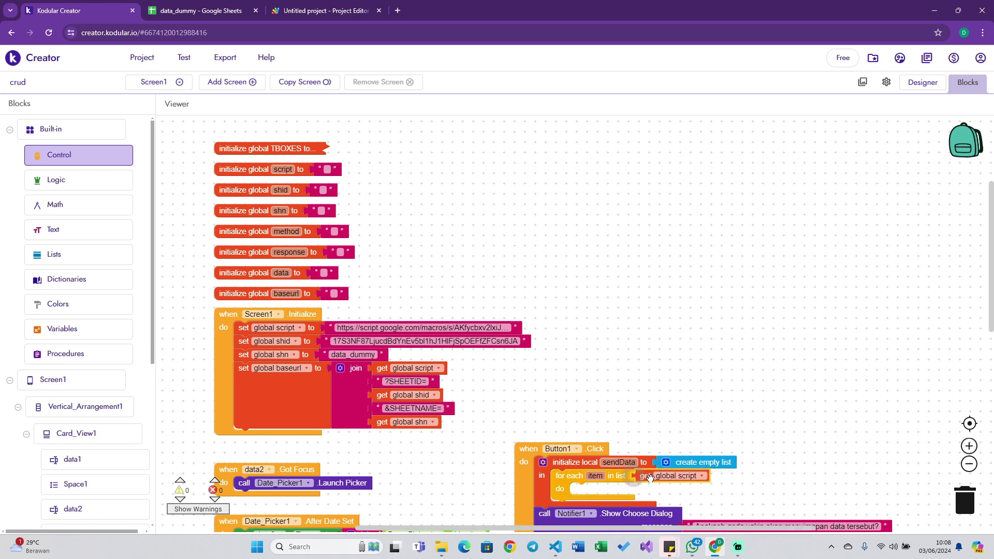
click(678, 476)
click(690, 371)
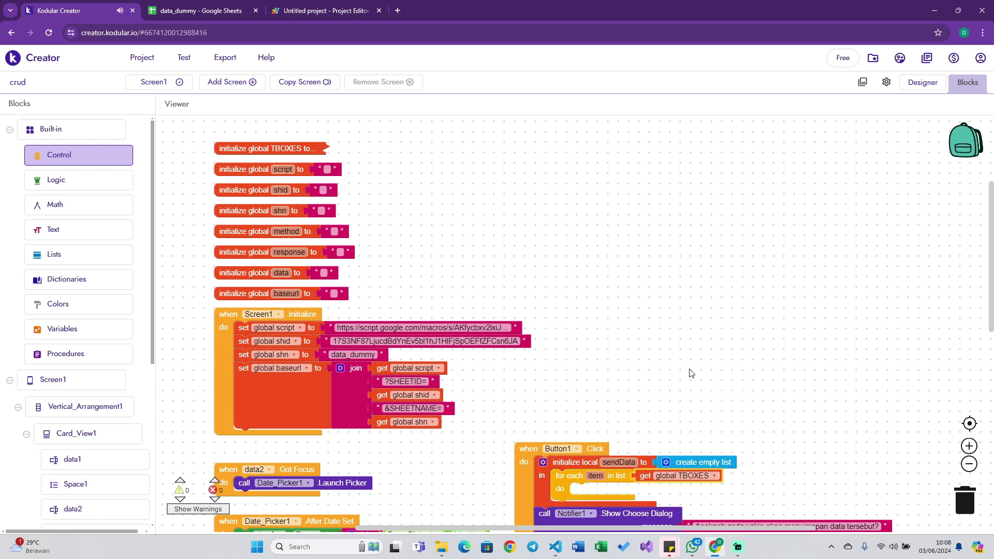
scroll(746, 388, down, 5)
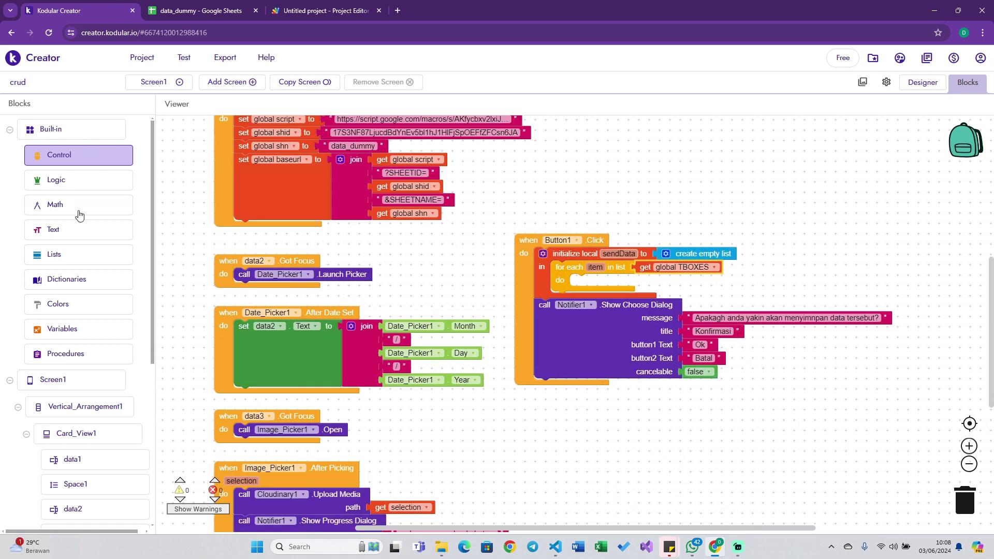
Put 'add items to list' with 'get sendData' in the loop and pull out 'get item'.
click(68, 255)
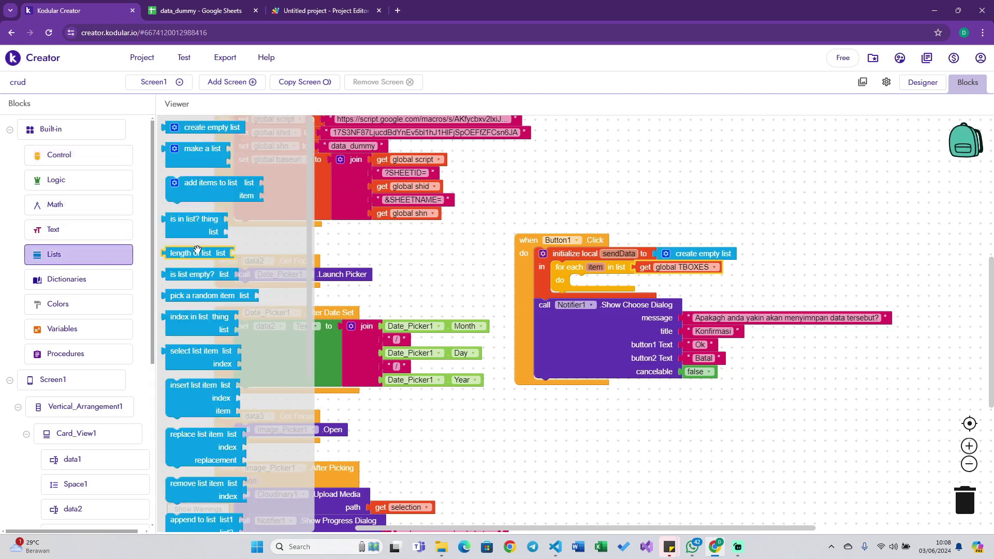
drag(207, 183, 625, 299)
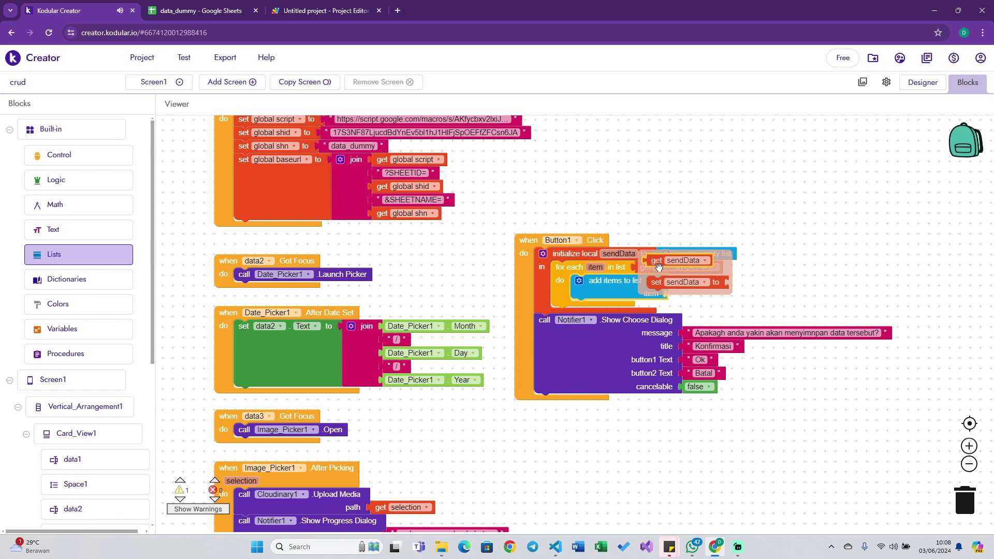
drag(659, 267, 679, 287)
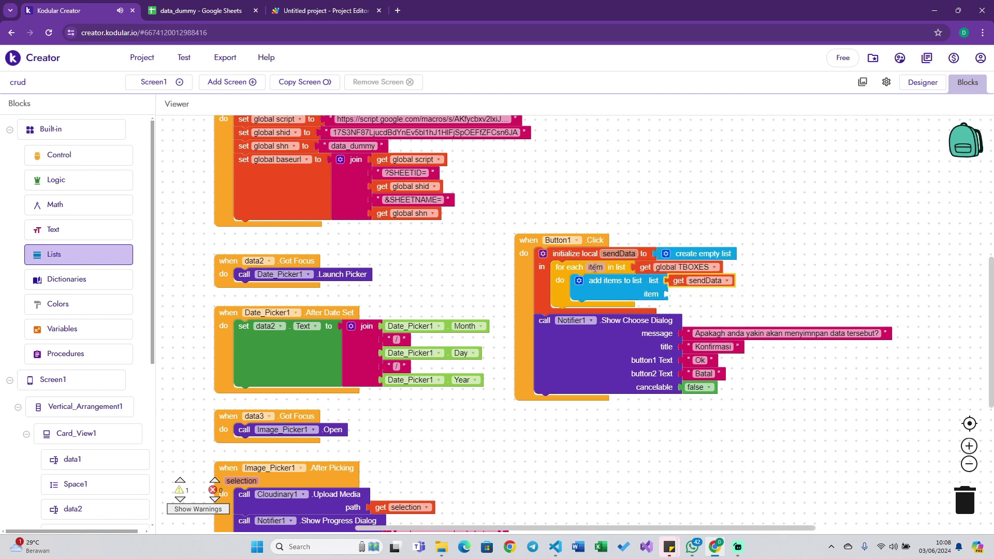
drag(602, 279, 820, 262)
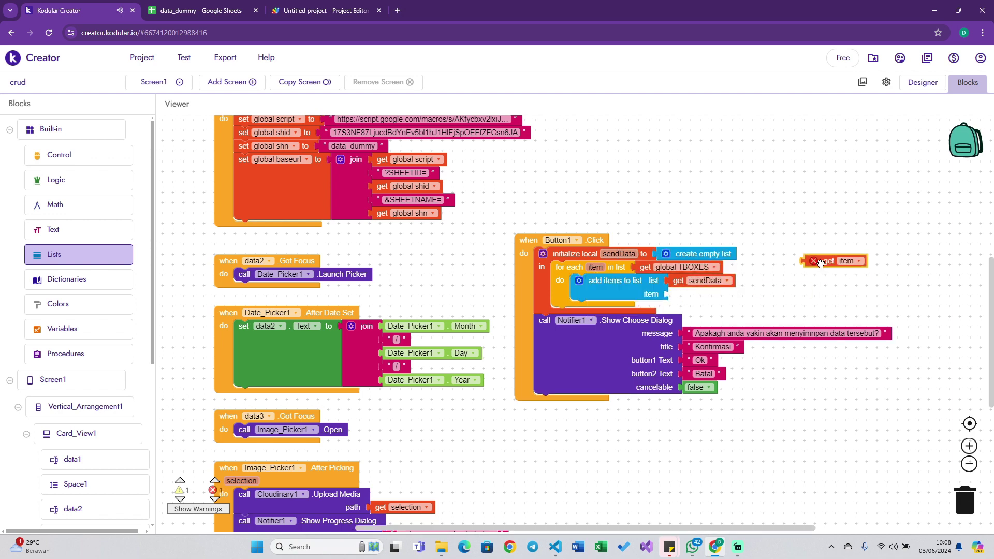
Fill the item socket with an Any Text Box Text getter reading from 'get item'.
scroll(124, 410, down, 1)
scroll(116, 414, down, 4)
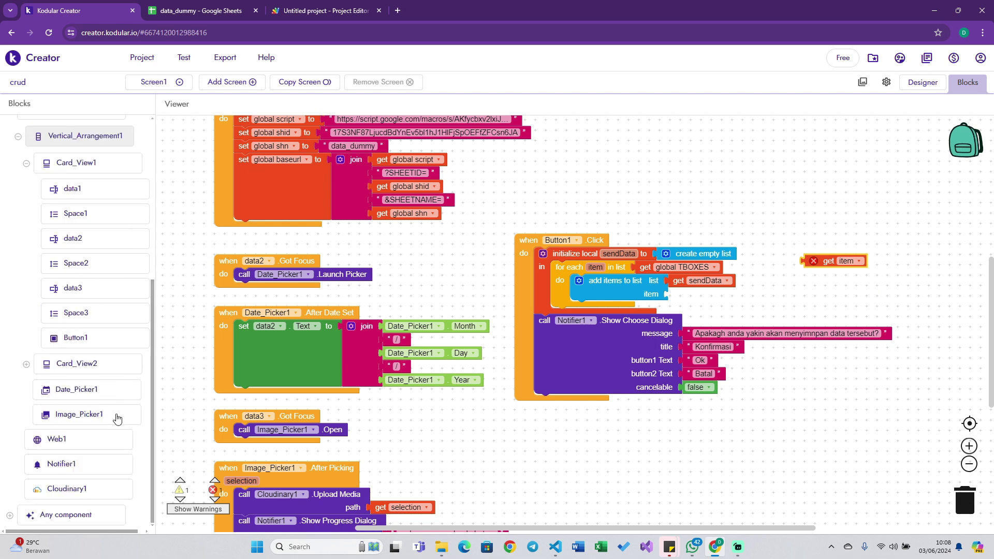
scroll(58, 481, down, 5)
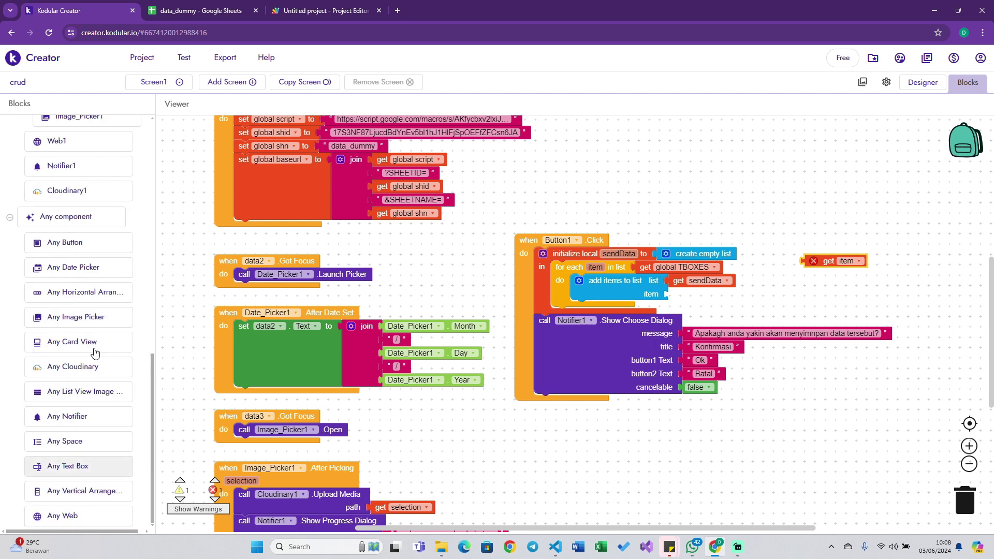
click(75, 467)
scroll(290, 424, down, 2)
scroll(290, 424, down, 3)
scroll(290, 423, down, 3)
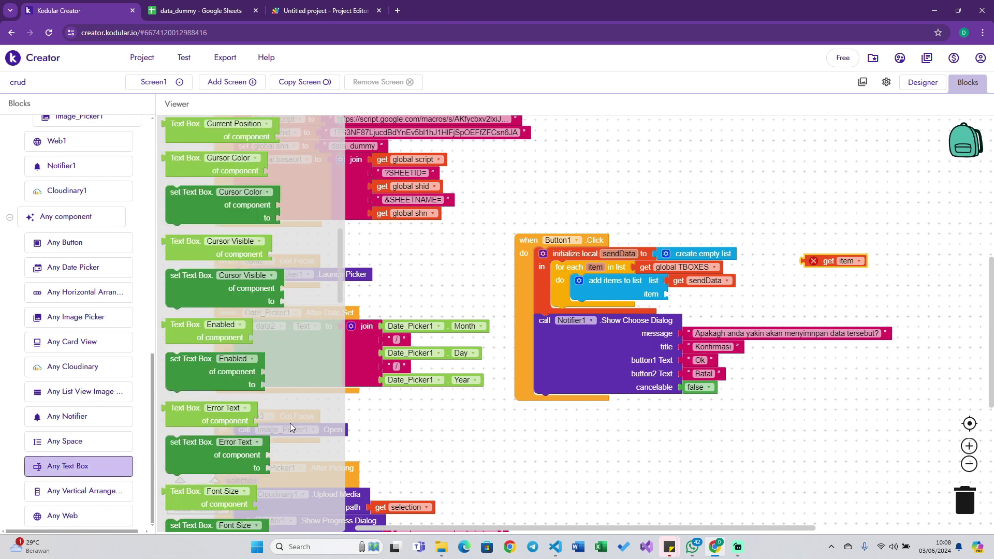
drag(208, 409, 718, 304)
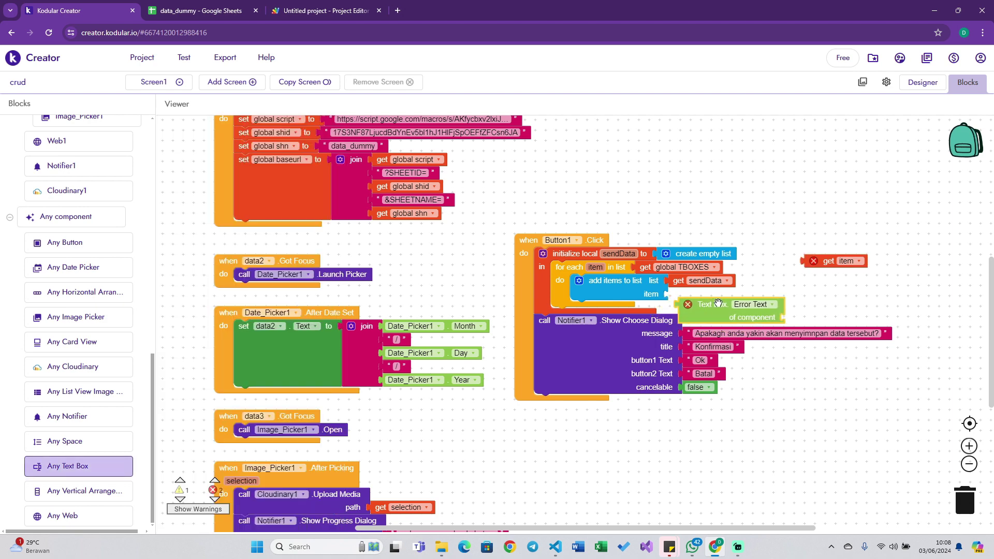
click(749, 304)
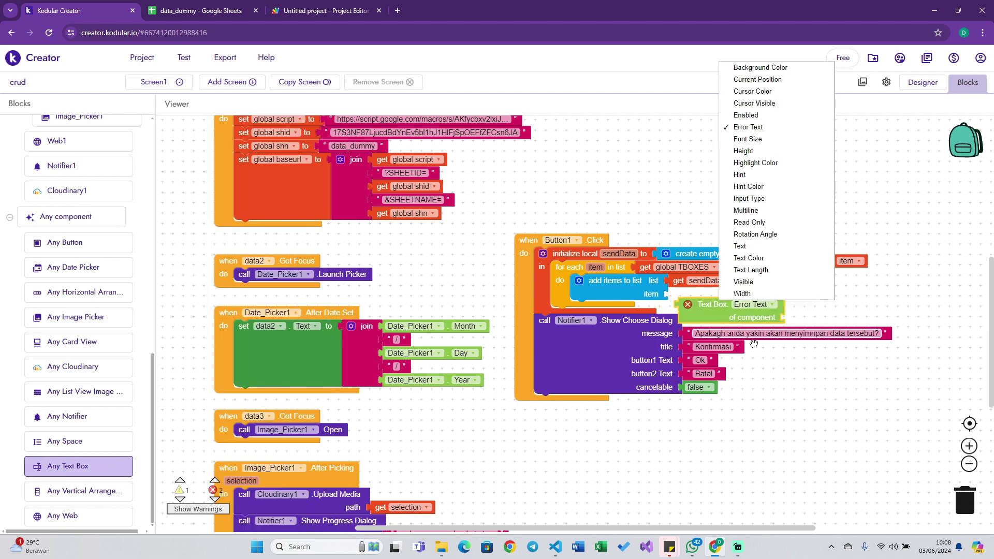
click(755, 248)
drag(710, 312, 700, 303)
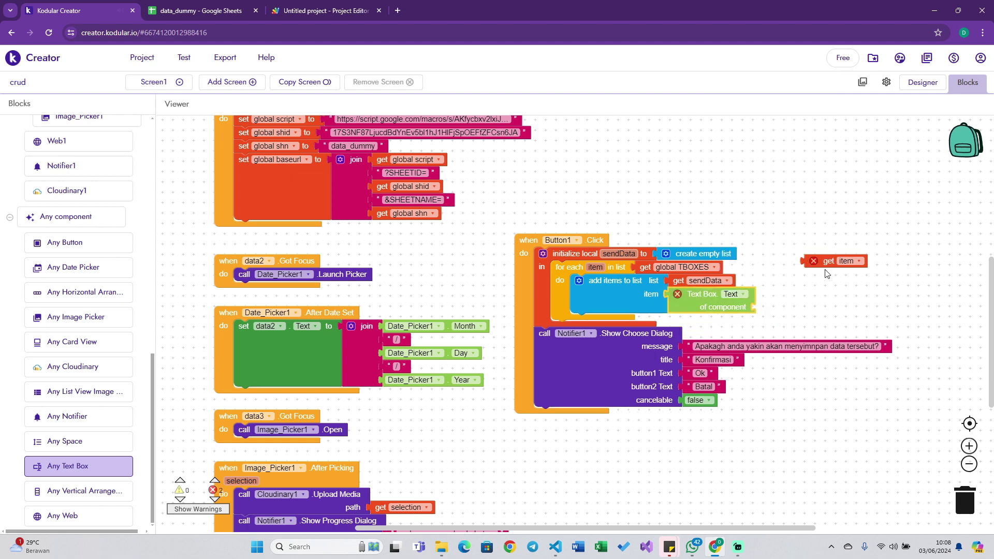
drag(827, 262, 766, 308)
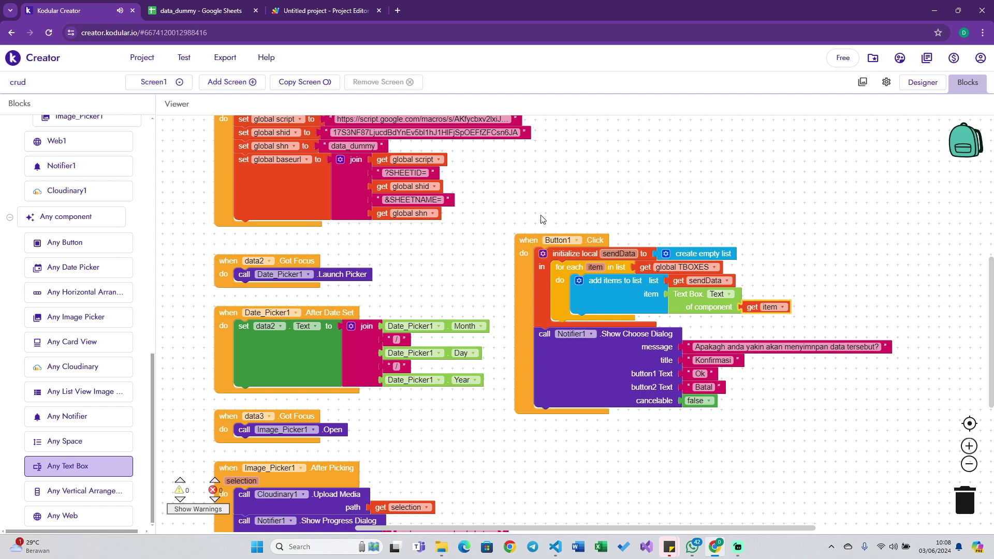
scroll(476, 212, up, 3)
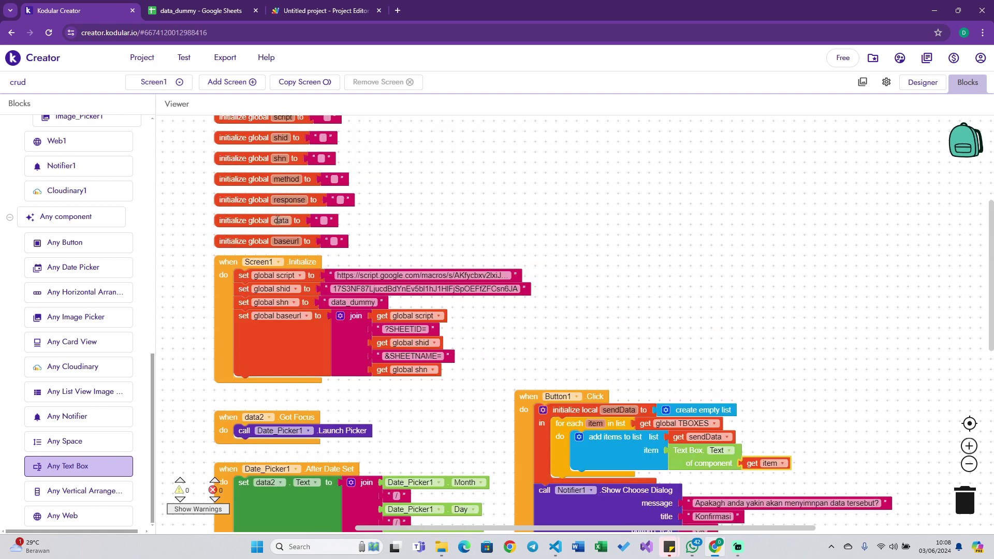
Add 'set global data to get sendData' right after the for-each loop.
drag(293, 259, 608, 297)
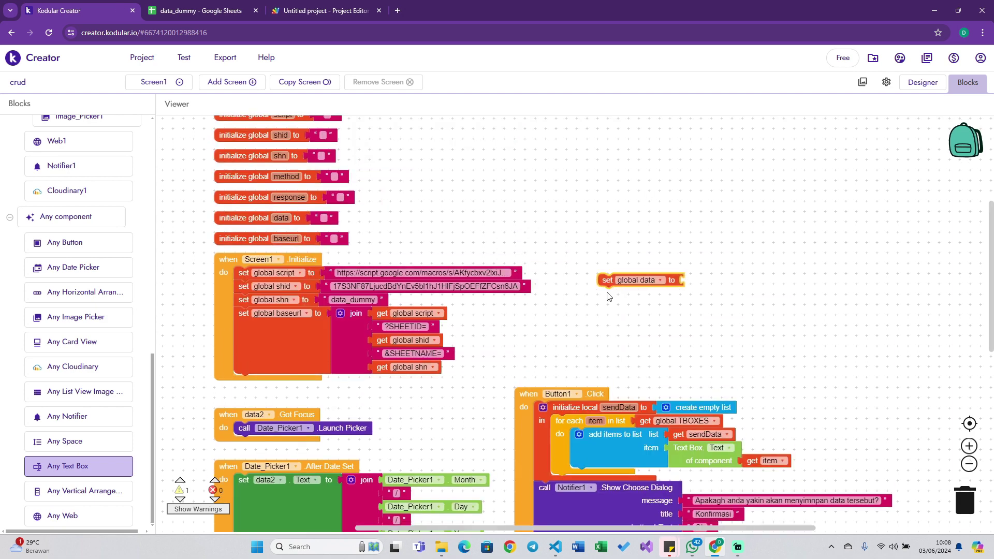
scroll(609, 296, down, 3)
drag(600, 136, 560, 329)
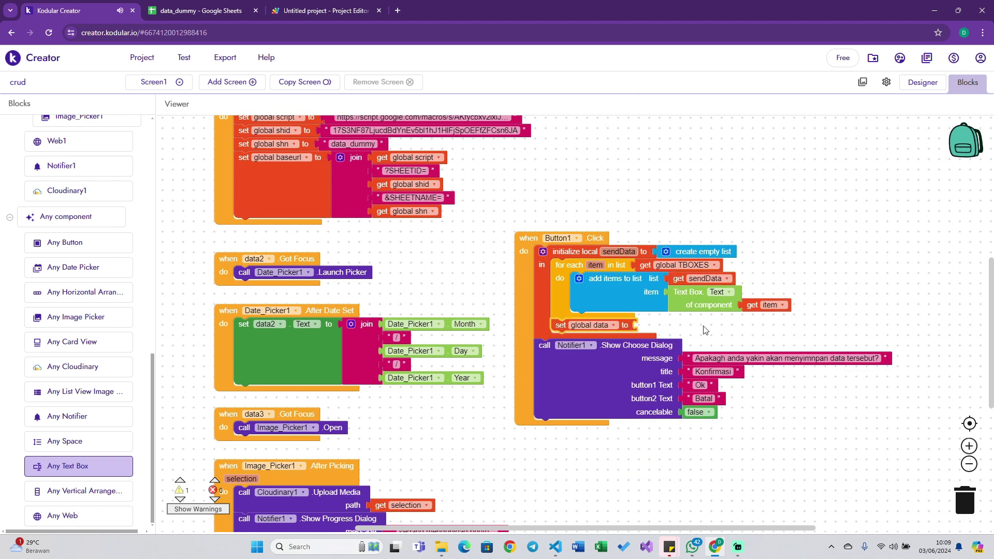
mouse_move(619, 251)
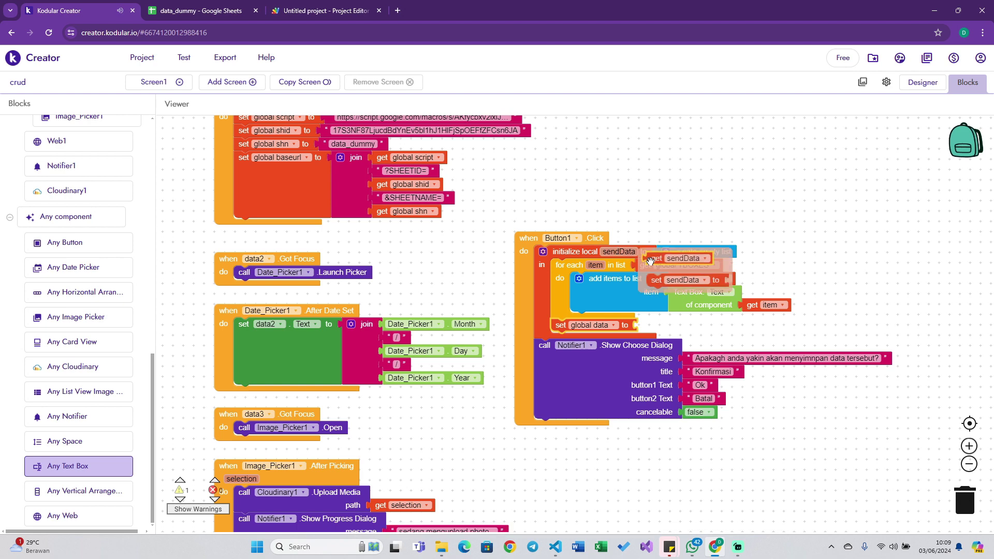
drag(673, 259, 668, 326)
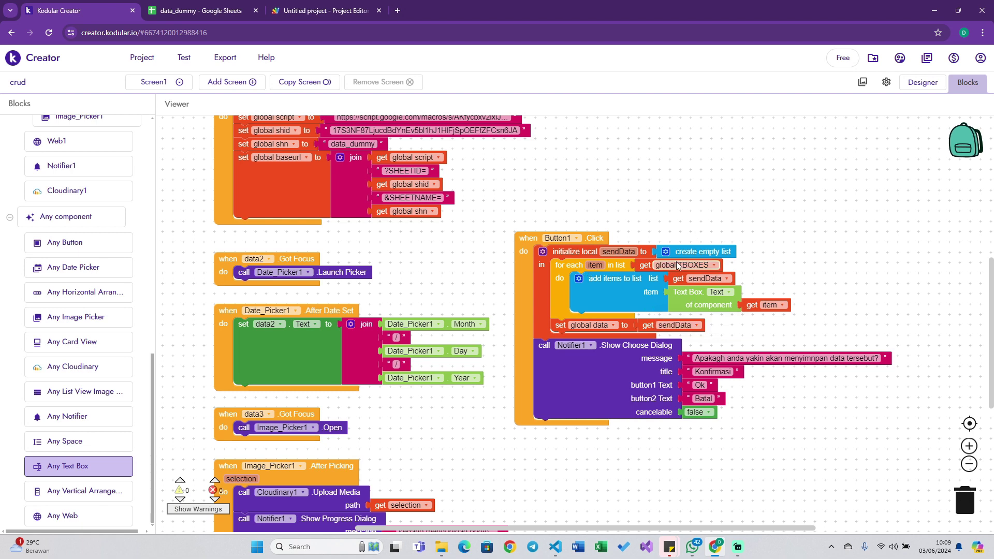
scroll(542, 248, up, 4)
scroll(542, 249, up, 1)
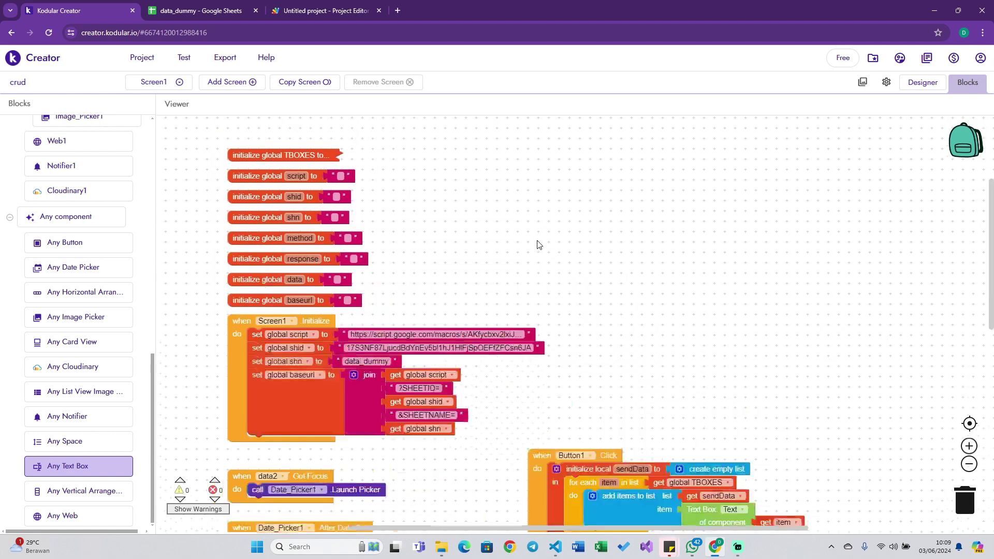
scroll(570, 290, down, 3)
scroll(611, 321, down, 3)
scroll(638, 336, down, 3)
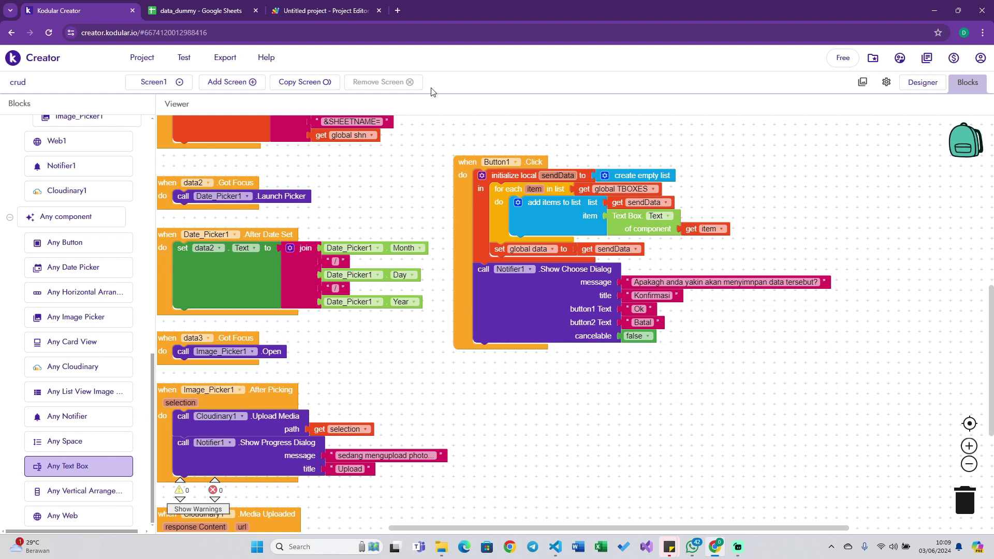
scroll(494, 309, down, 1)
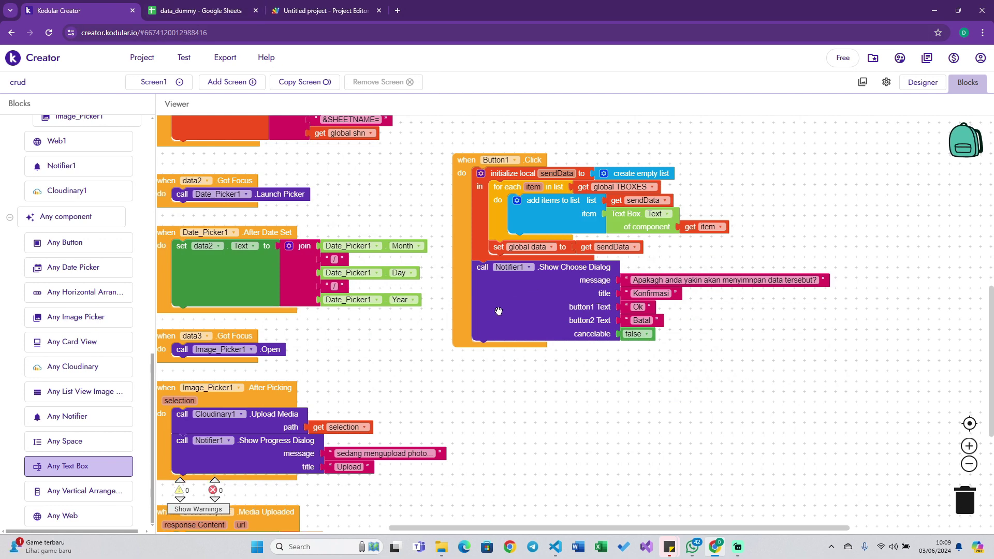
scroll(499, 311, down, 1)
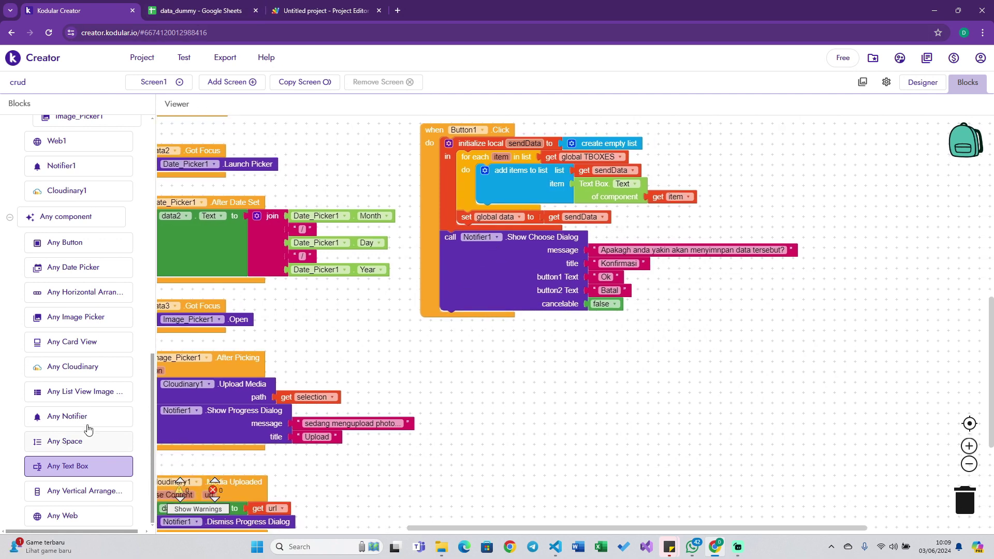
click(67, 417)
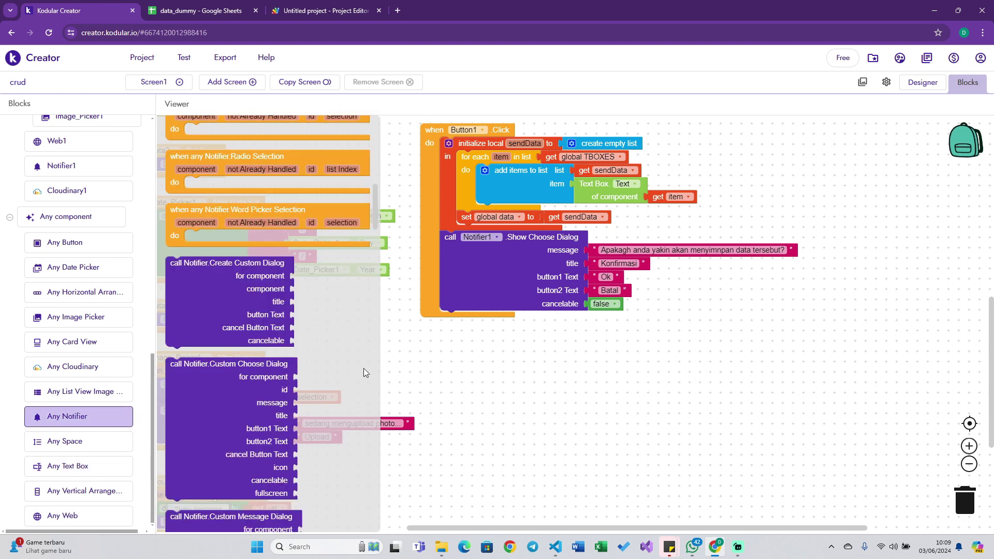
scroll(320, 272, up, 10)
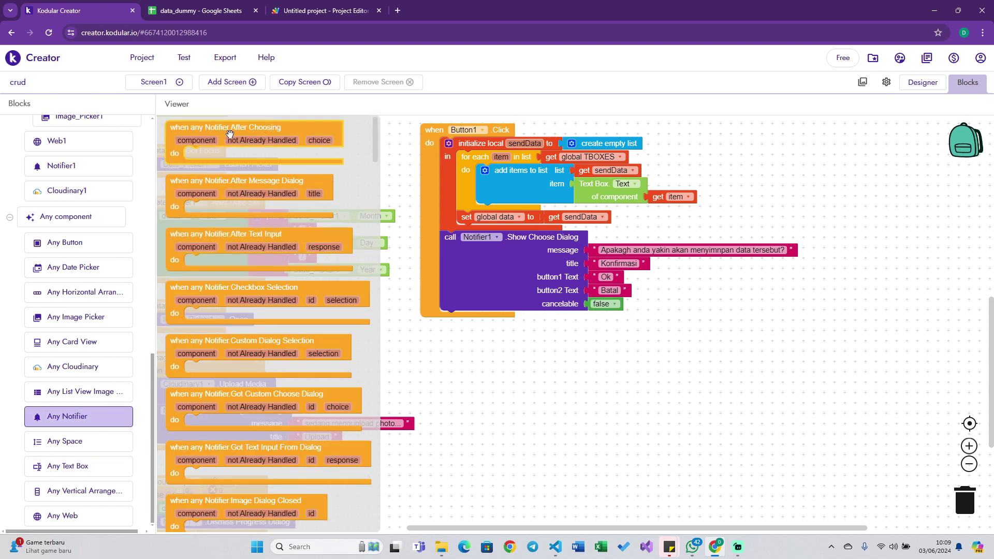
scroll(246, 257, down, 3)
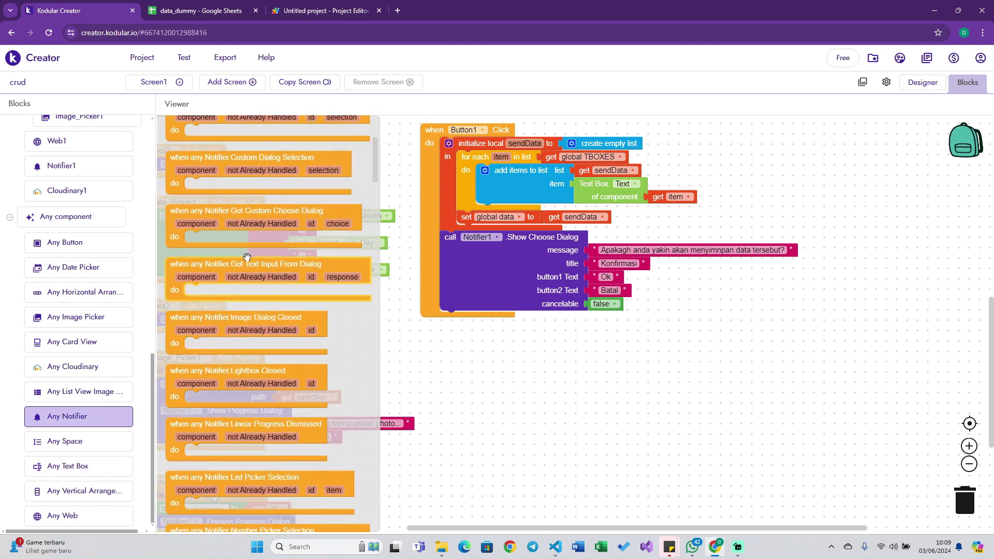
scroll(246, 257, up, 3)
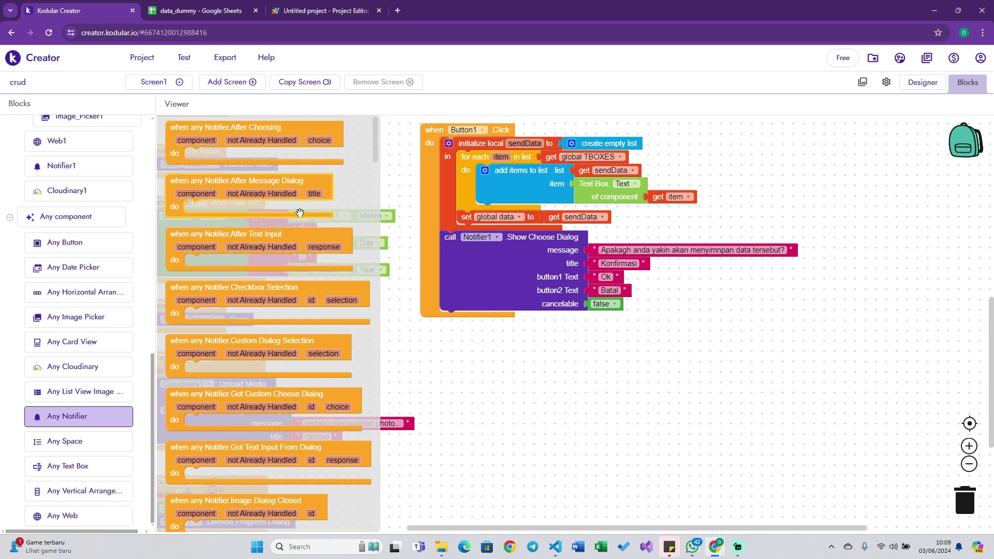
scroll(260, 292, down, 2)
scroll(260, 292, down, 2)
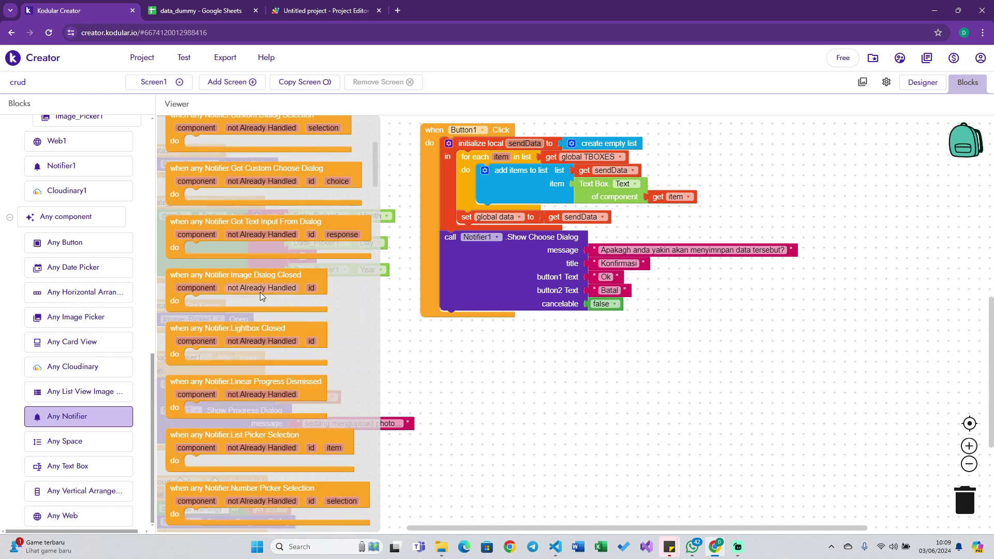
scroll(260, 292, down, 1)
scroll(260, 292, down, 2)
scroll(259, 292, up, 1)
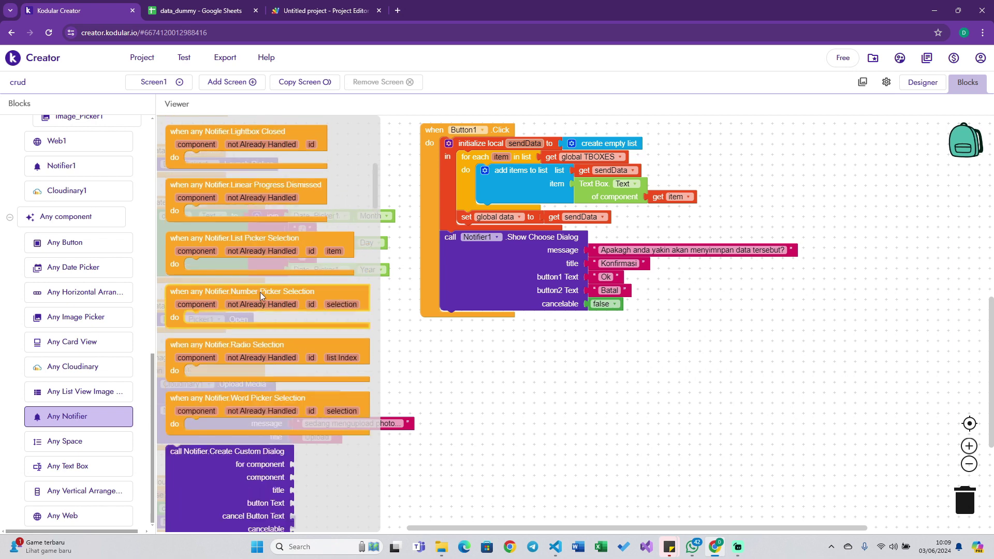
scroll(260, 292, up, 4)
scroll(71, 268, up, 2)
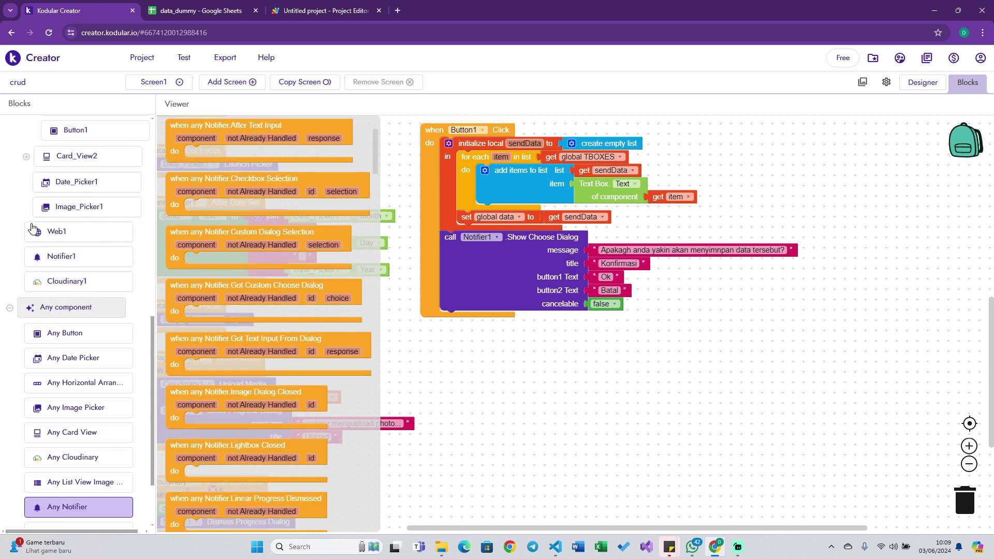
click(70, 266)
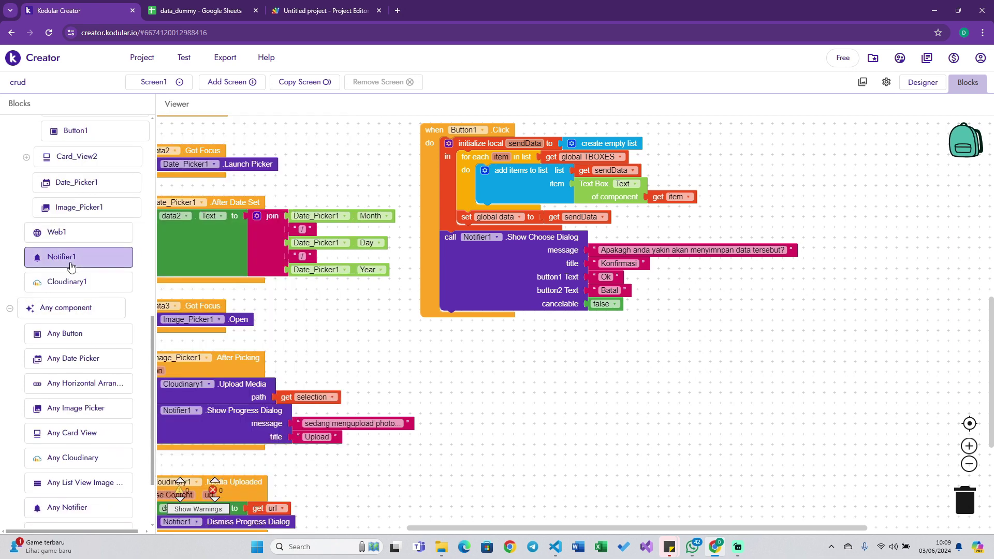
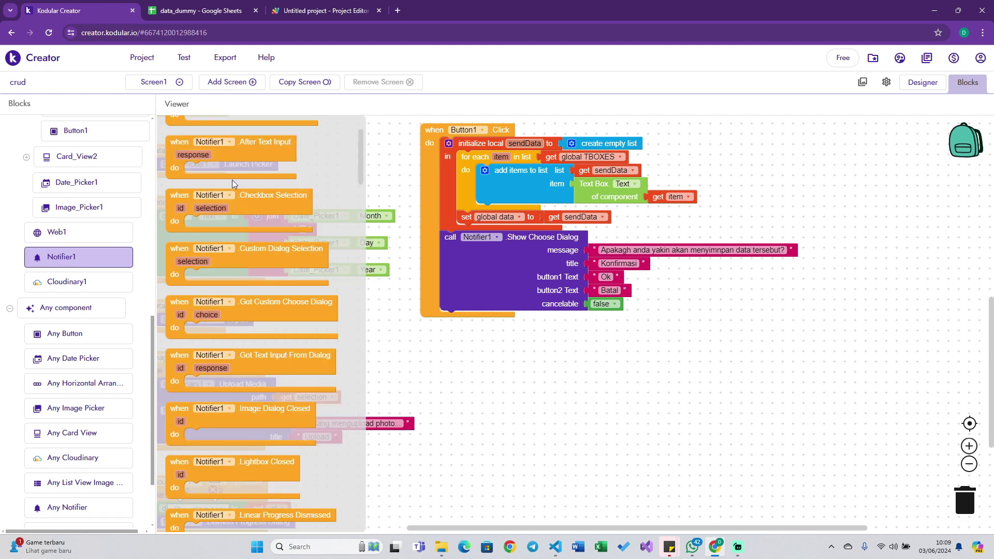
Place a Notifier1 After Choosing handler and put a Control if block inside it.
scroll(232, 183, up, 2)
scroll(232, 183, up, 2)
mouse_move(259, 141)
mouse_down()
mouse_move(556, 378)
mouse_move(700, 375)
mouse_up()
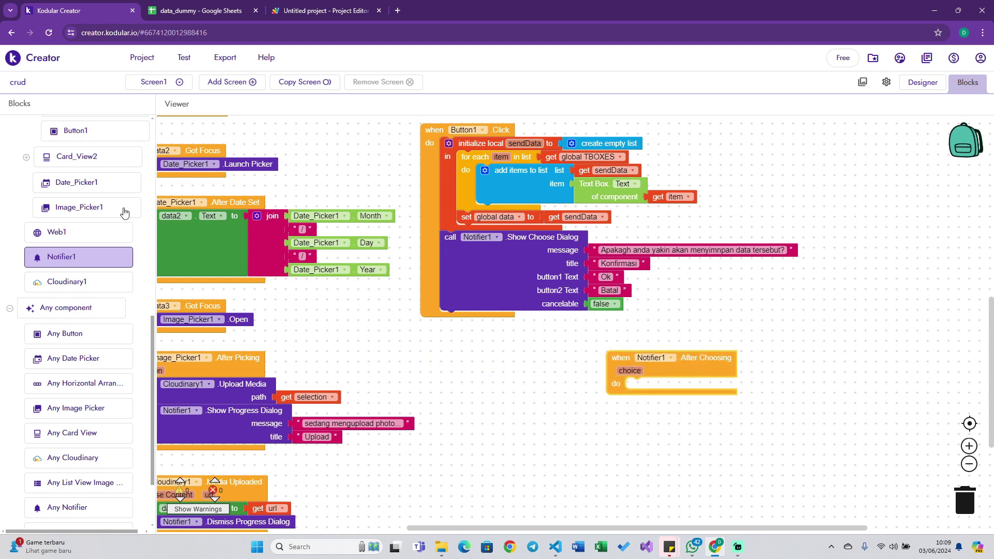
scroll(124, 212, up, 10)
click(64, 160)
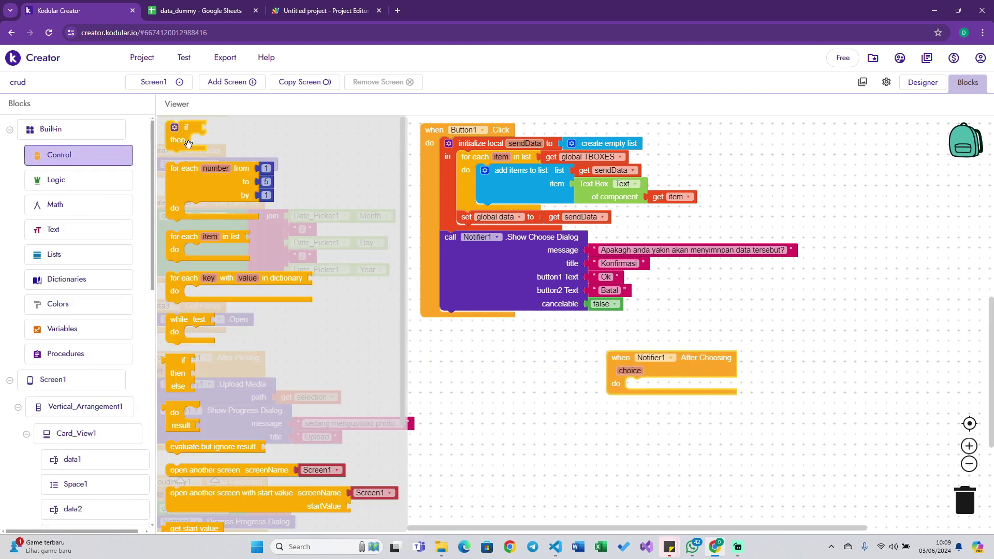
drag(188, 144, 654, 408)
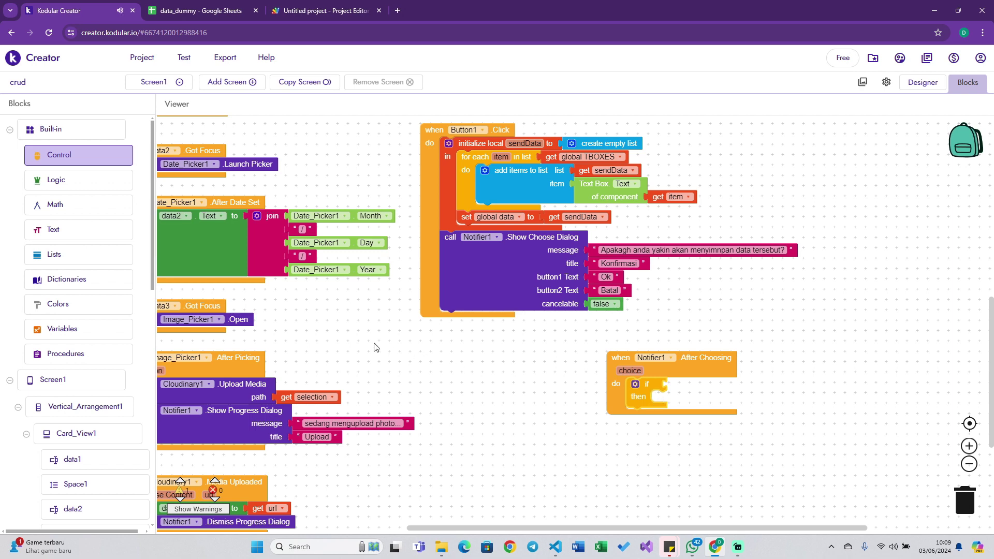
Make the if condition a Logic = comparing get choice with the text 'Ok'.
click(78, 180)
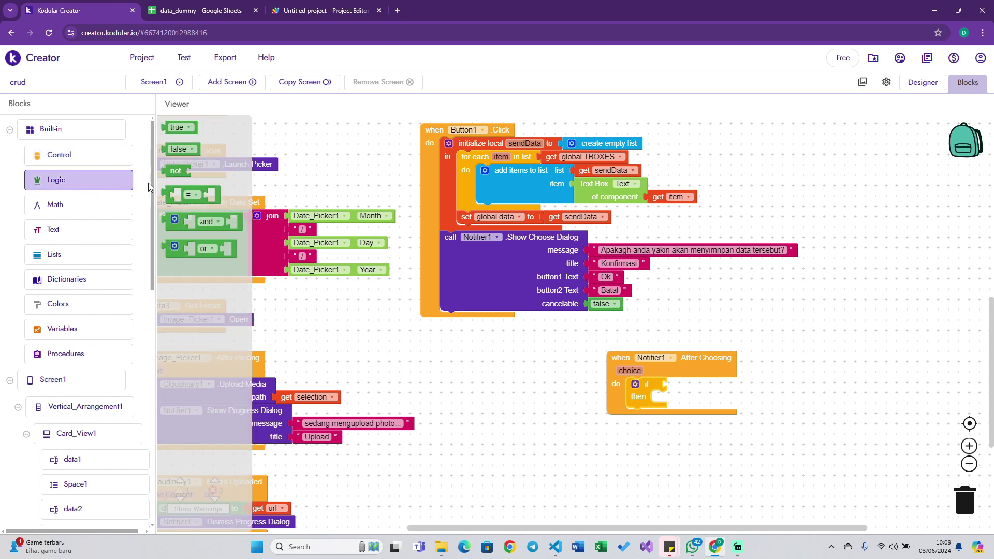
mouse_move(170, 196)
mouse_down()
mouse_move(629, 360)
mouse_move(673, 388)
mouse_up()
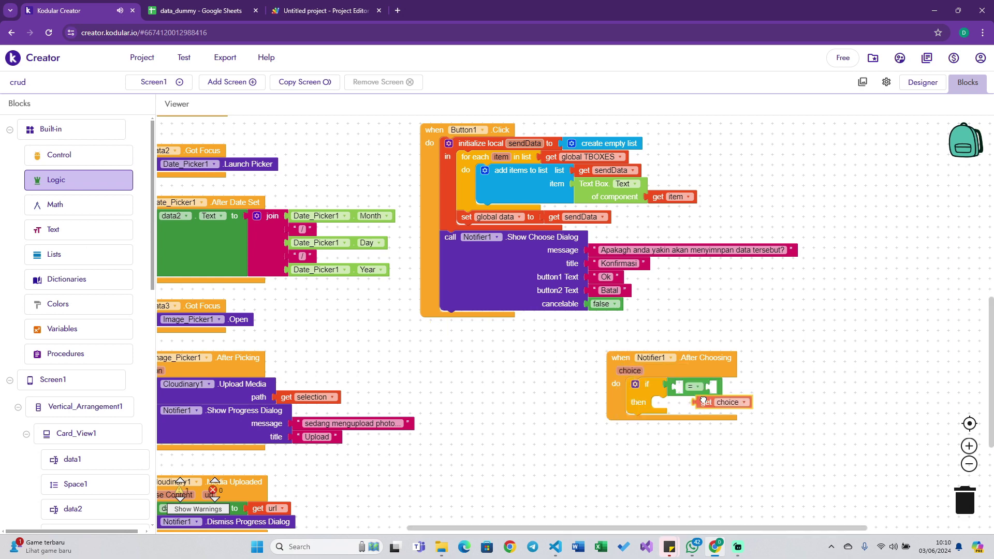
drag(638, 384, 683, 389)
click(753, 395)
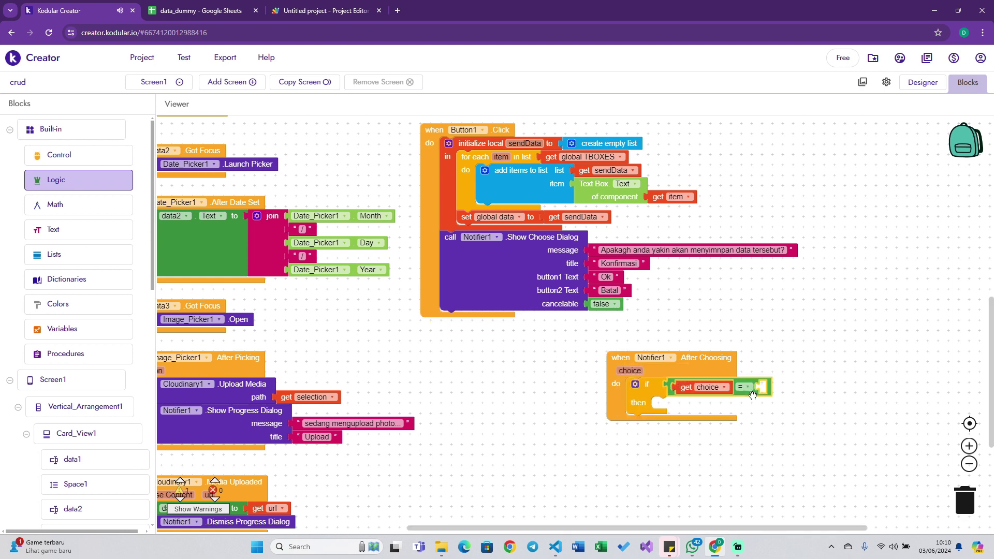
text("OK)
key(Return)
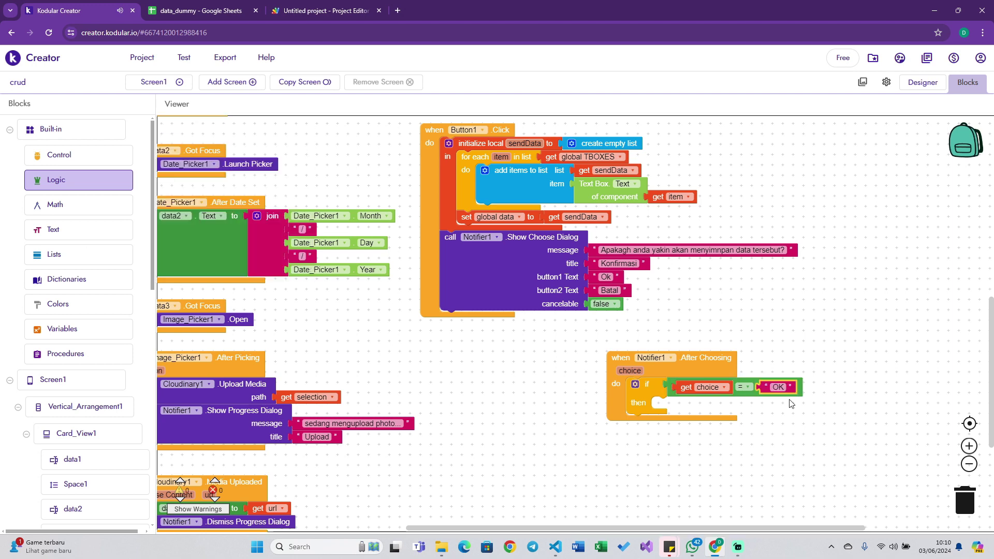
click(785, 389)
key(BackSpace)
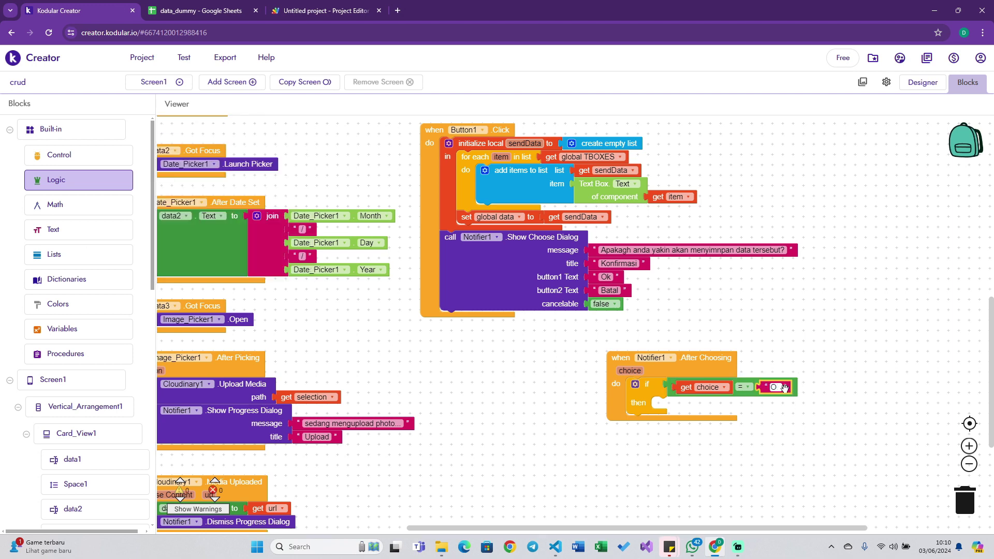
text(k)
click(652, 312)
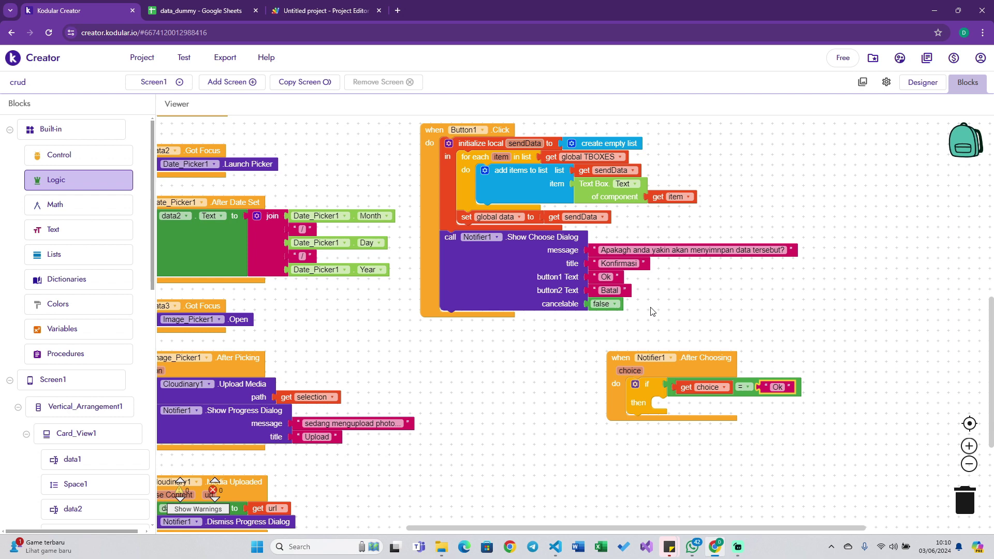
Confirm the comparison's 'Ok' text matches the dialog's first button label.
click(616, 278)
click(786, 392)
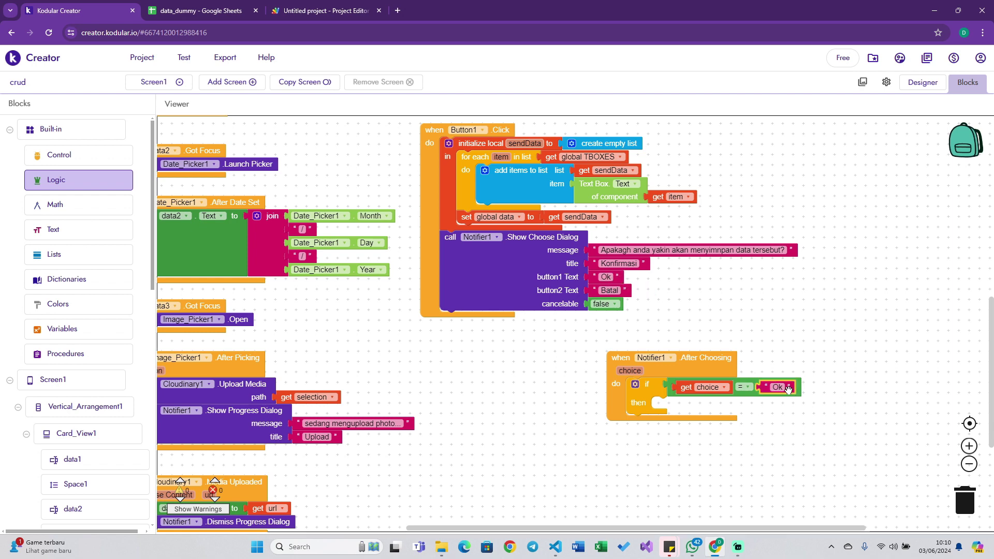
click(802, 420)
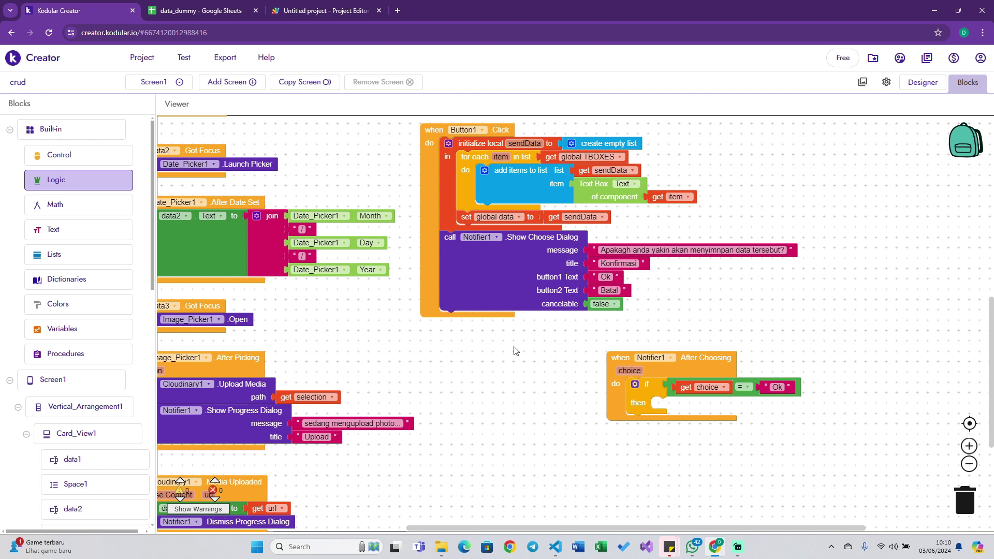
mouse_move(629, 371)
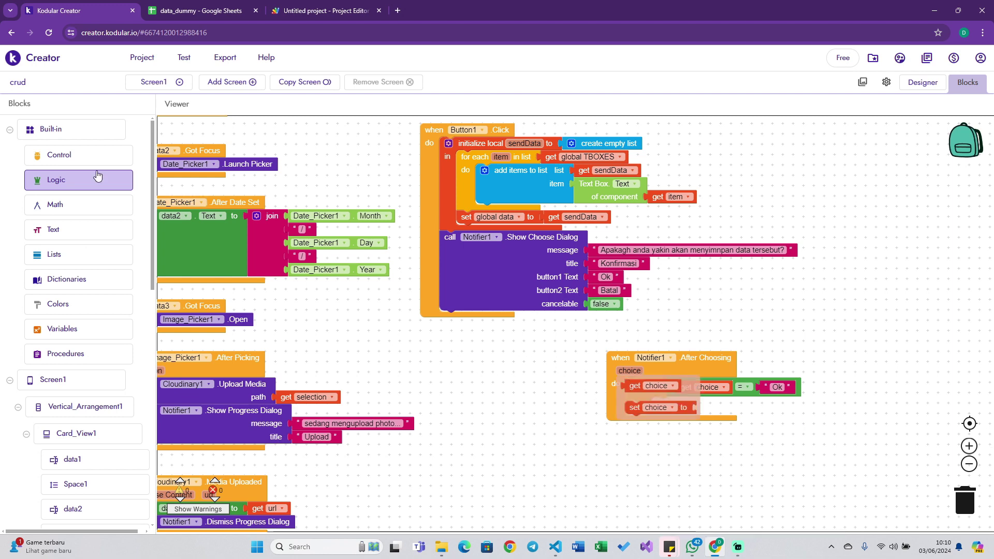
Nest a second if block inside the Ok branch of the After Choosing handler.
click(59, 154)
mouse_move(184, 137)
mouse_down()
mouse_move(692, 462)
mouse_move(660, 407)
mouse_up()
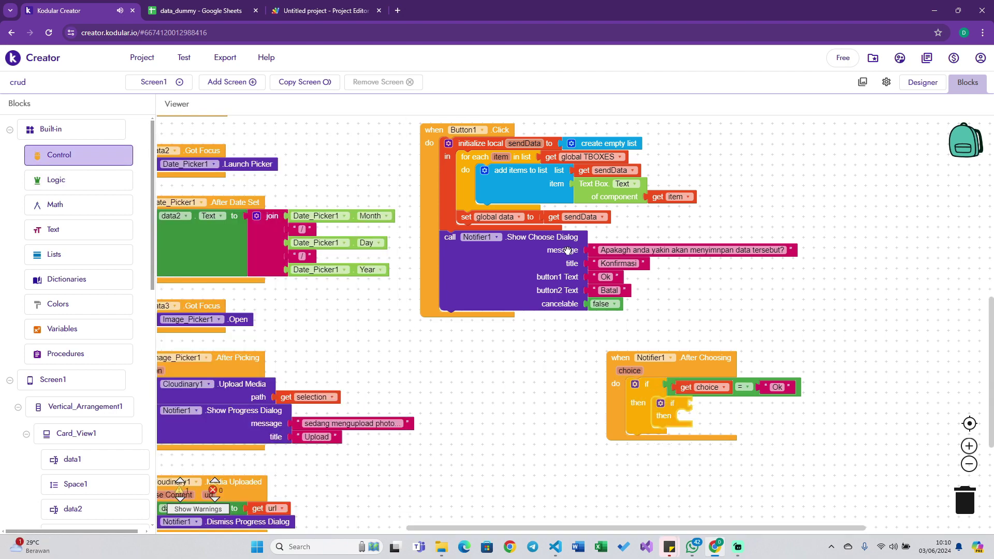
scroll(568, 251, down, 3)
scroll(568, 250, up, 3)
scroll(574, 257, up, 3)
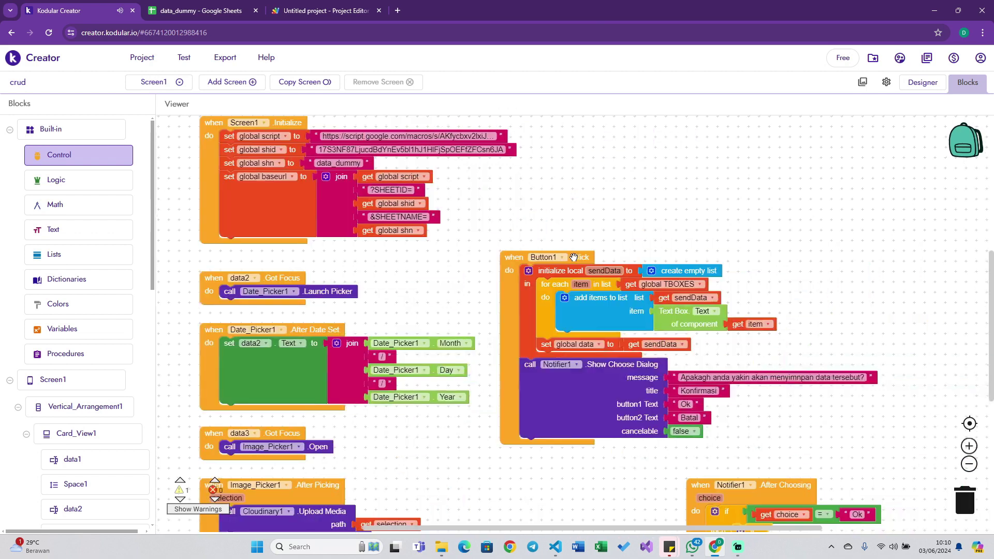
scroll(574, 257, down, 3)
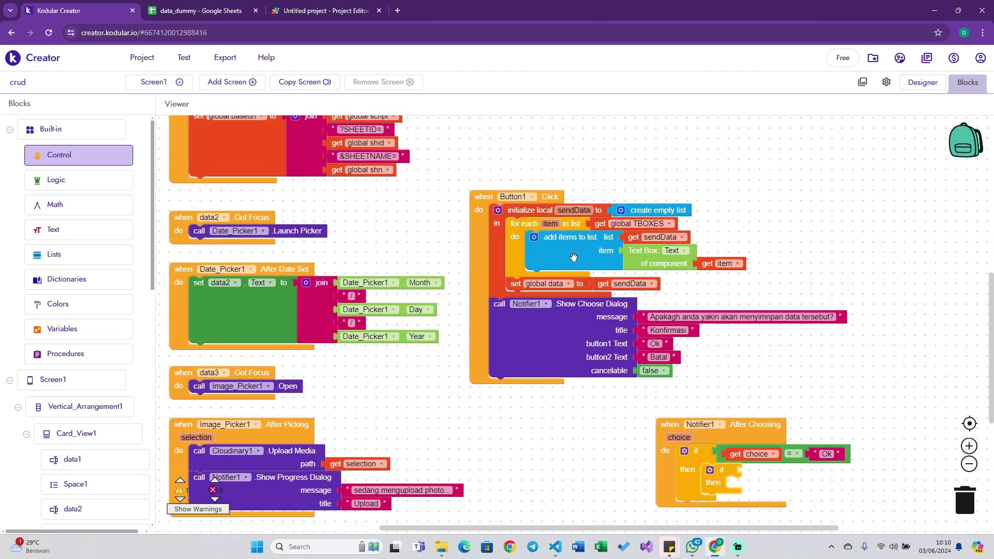
scroll(582, 357, left, 3)
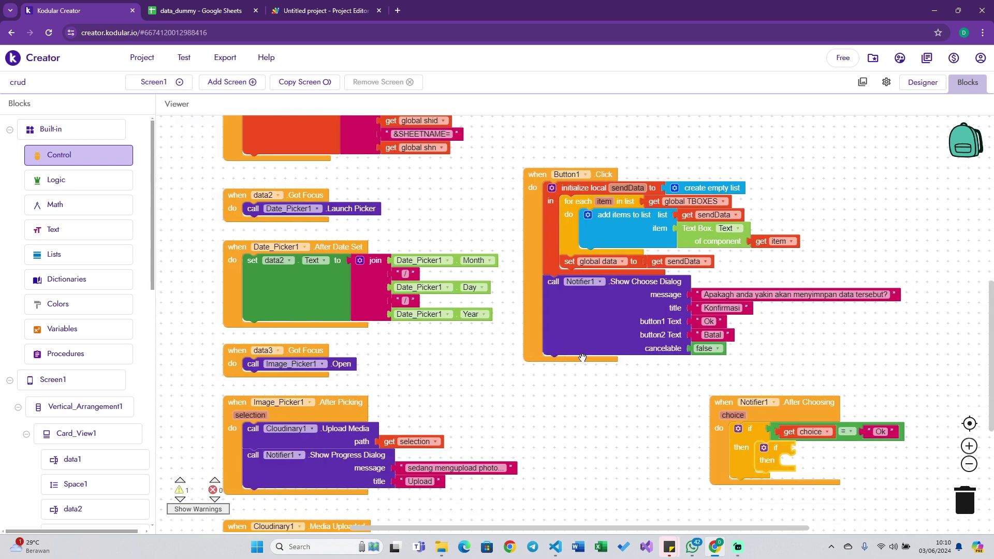
scroll(583, 357, down, 1)
scroll(582, 358, down, 3)
scroll(583, 358, right, 1)
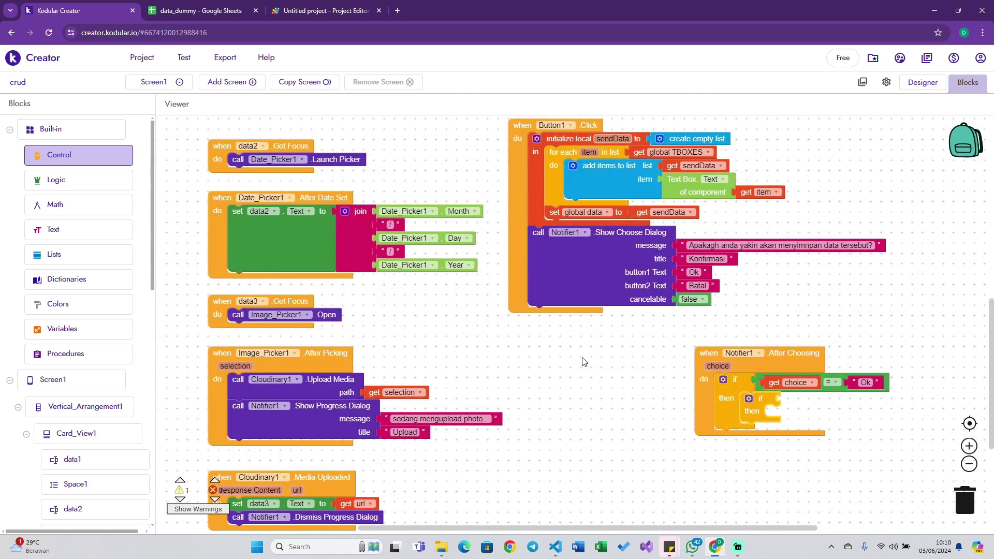
scroll(583, 361, up, 10)
scroll(369, 246, up, 2)
scroll(369, 245, left, 3)
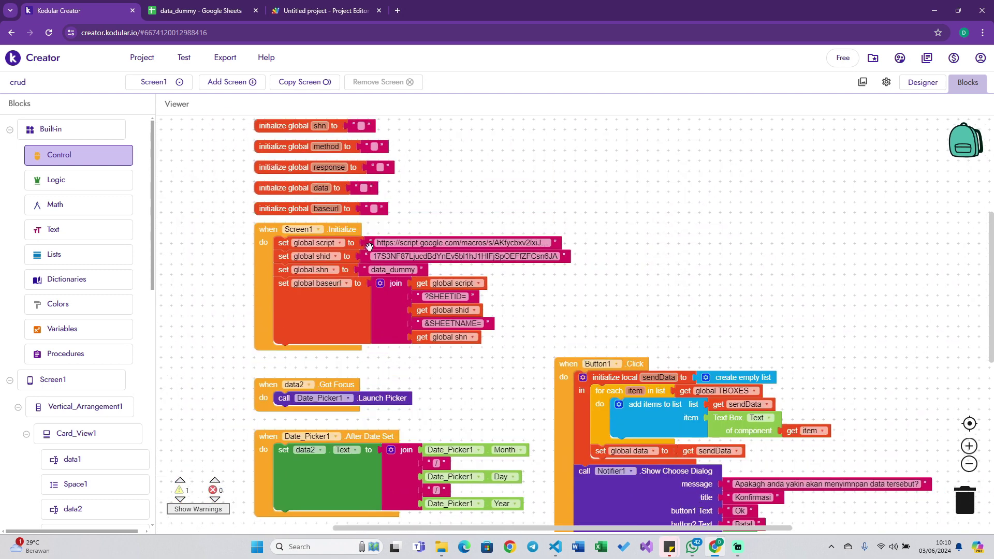
scroll(556, 308, down, 2)
scroll(557, 308, down, 4)
scroll(556, 308, right, 1)
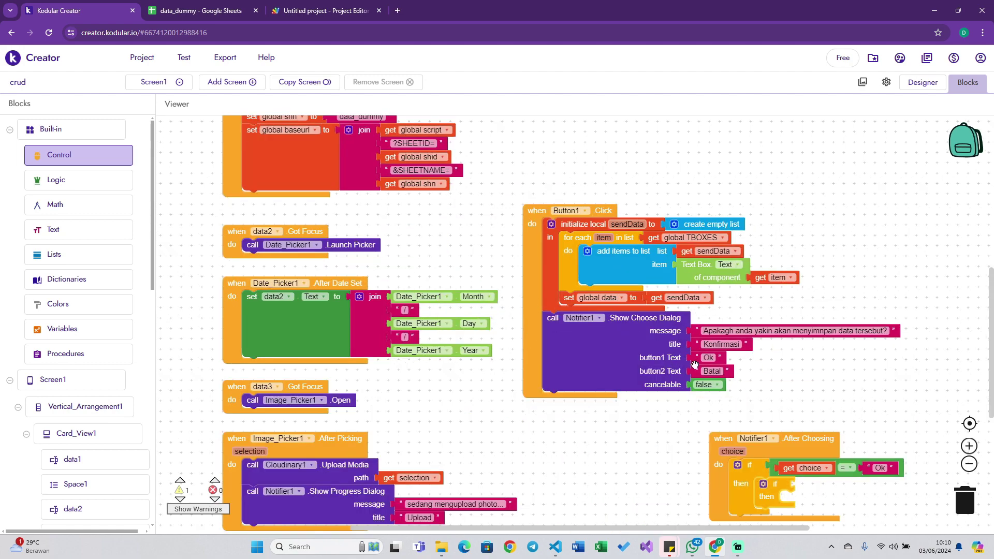
scroll(695, 364, up, 3)
scroll(695, 364, up, 2)
scroll(695, 364, left, 2)
scroll(695, 364, up, 1)
scroll(694, 364, left, 1)
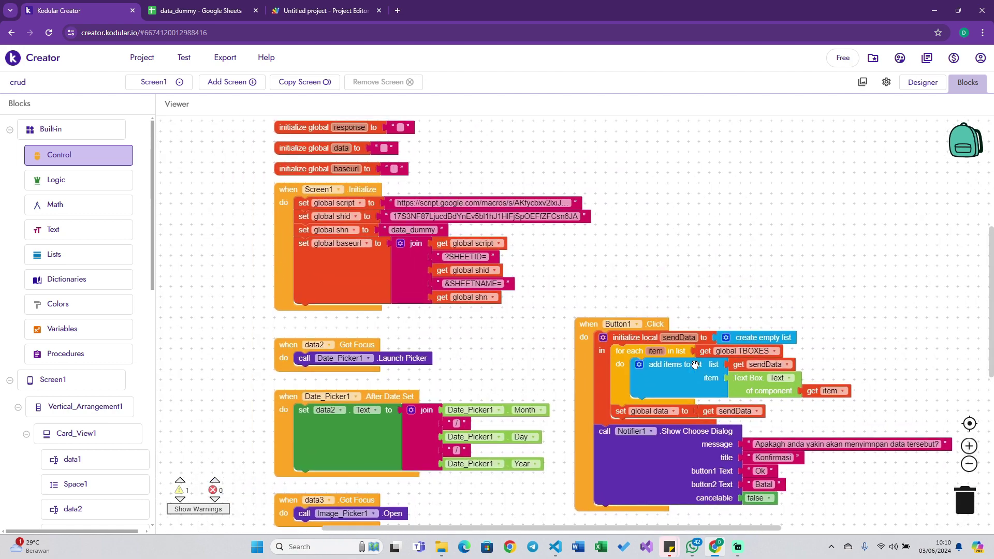
Create a global method variable and set it to 'Create' first in Button1 Click.
key(ctrl+z)
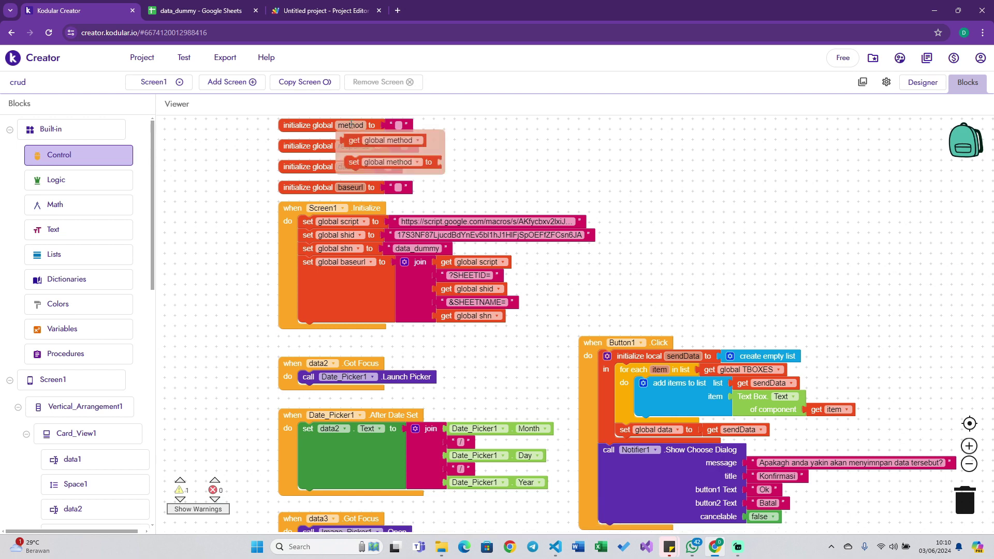
mouse_move(354, 162)
mouse_down()
mouse_move(609, 378)
mouse_move(609, 364)
mouse_up()
text(C)
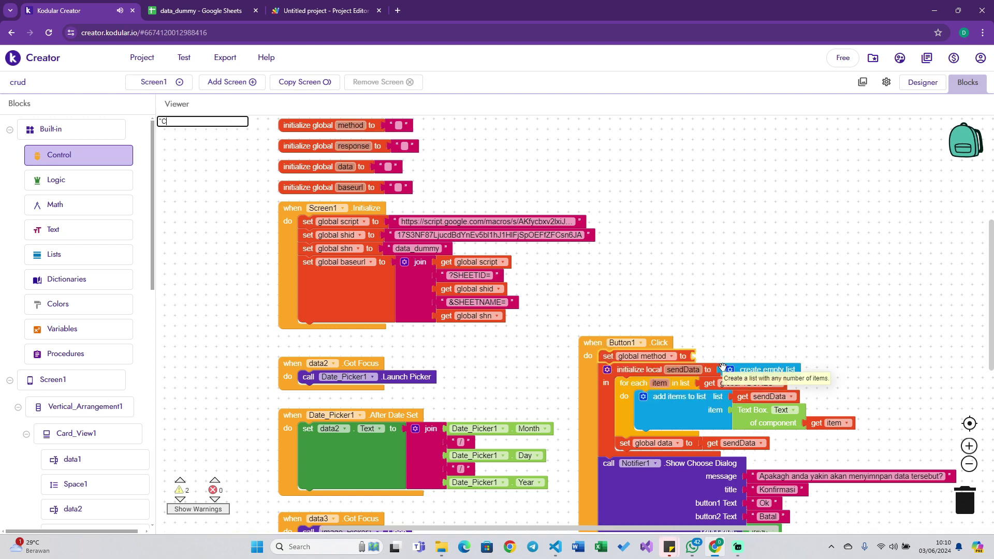
text(reate)
key(Return)
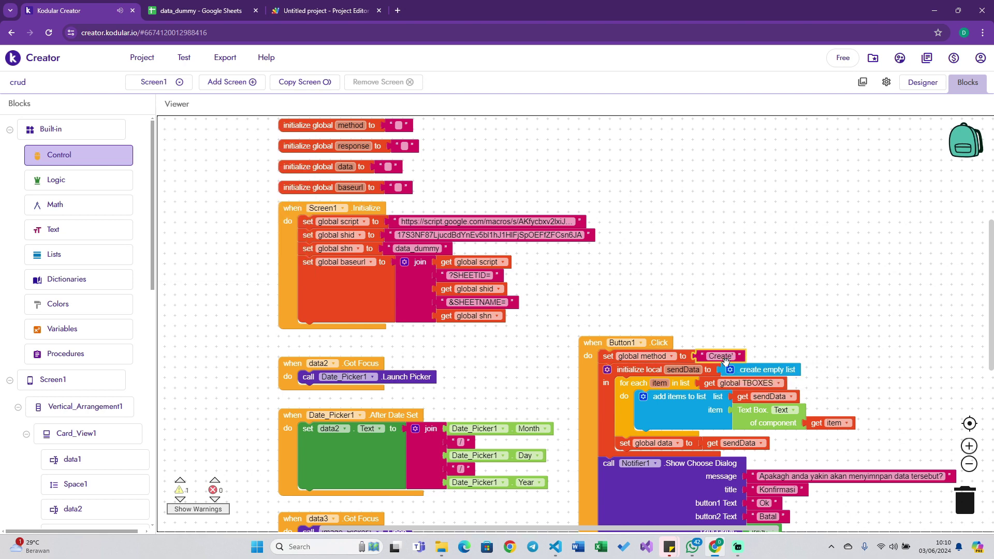
key(Return)
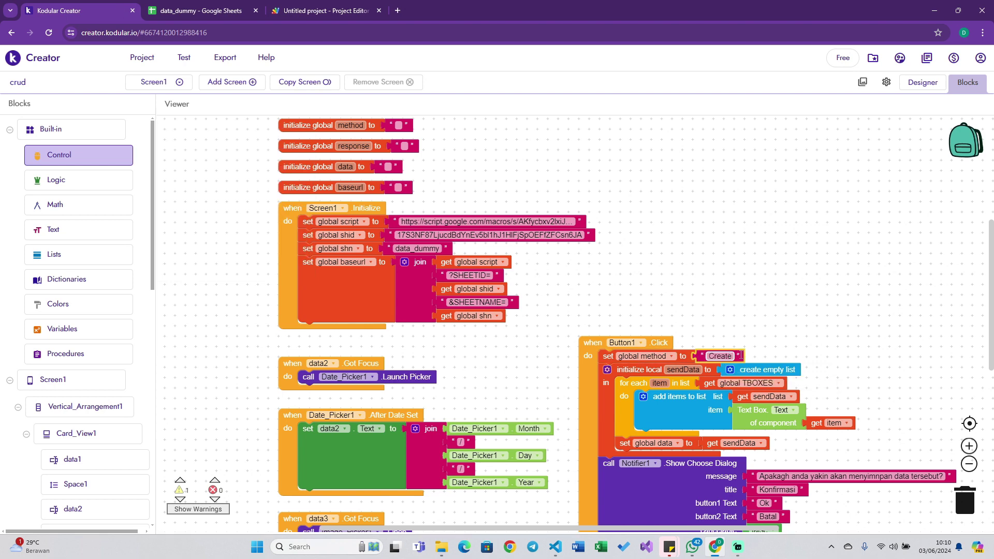
scroll(654, 243, down, 3)
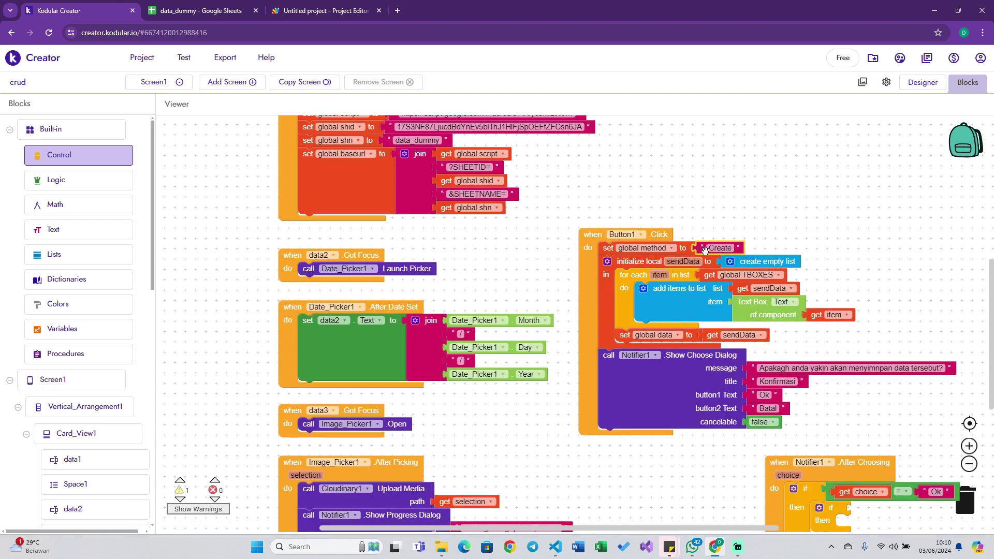
Close the New deployment dialog and review the Create action and DATA parameter in doGet.
click(324, 10)
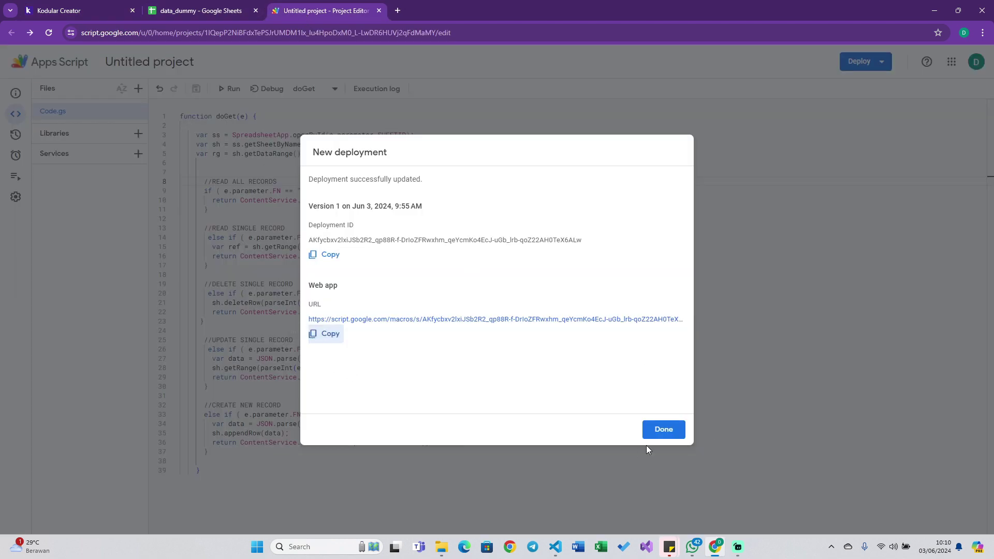
click(672, 432)
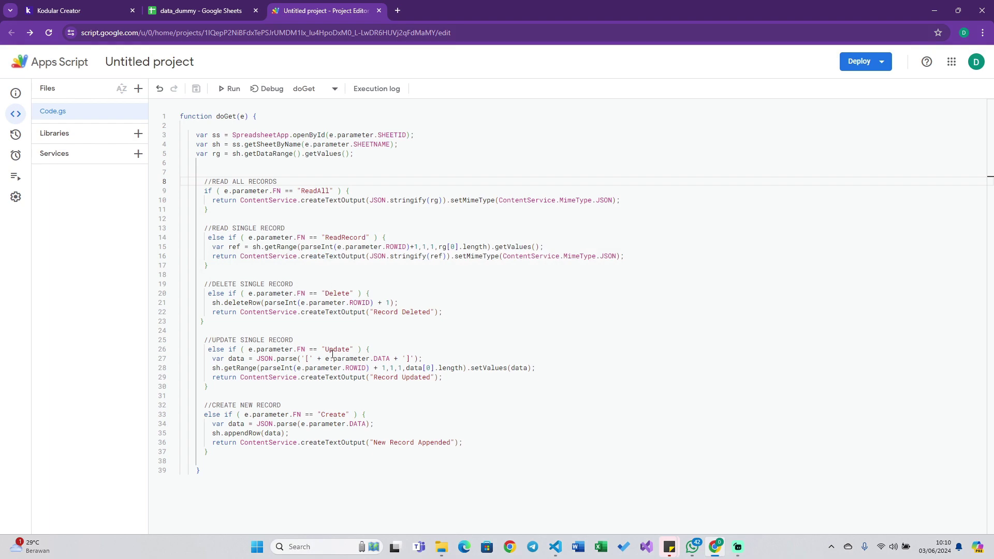
double_click(340, 414)
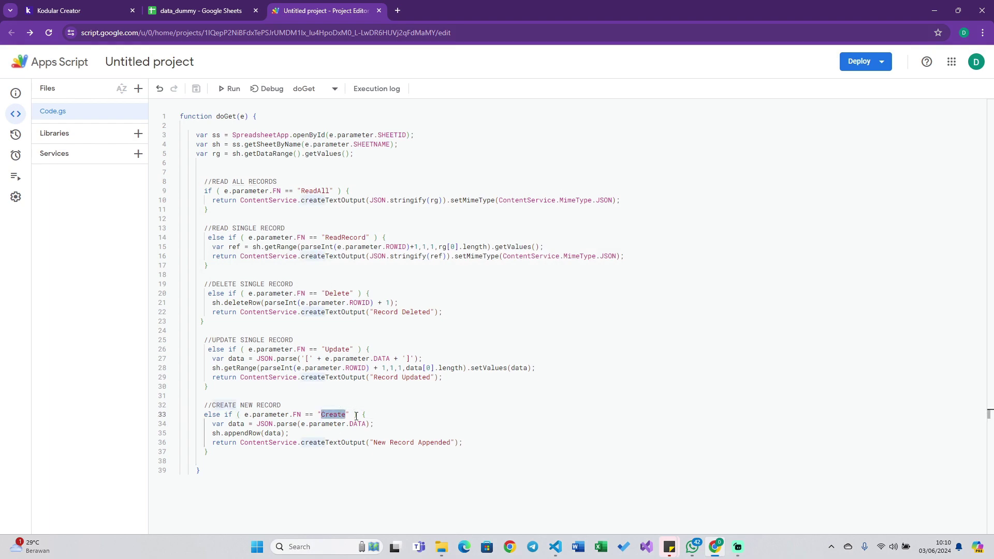
double_click(358, 424)
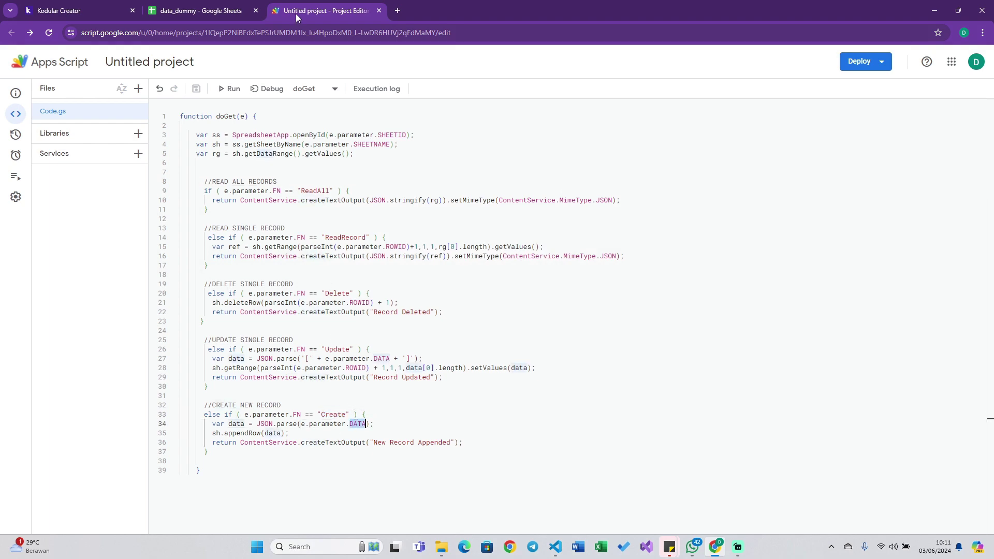
click(31, 15)
Copy the choice = 'Ok' comparison into the inner if as global method = 'Create'.
scroll(748, 337, down, 2)
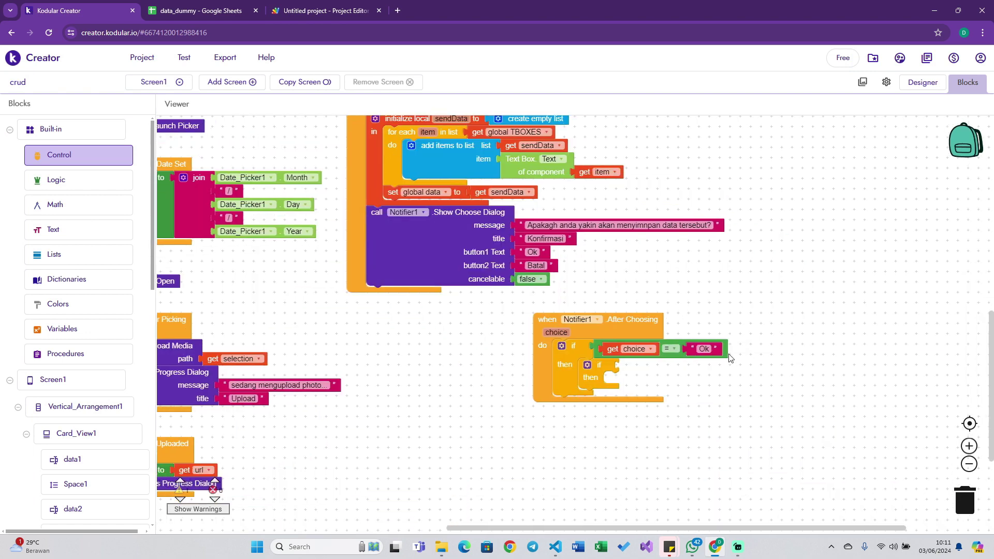
click(726, 353)
key(ctrl+c)
key(ctrl+v)
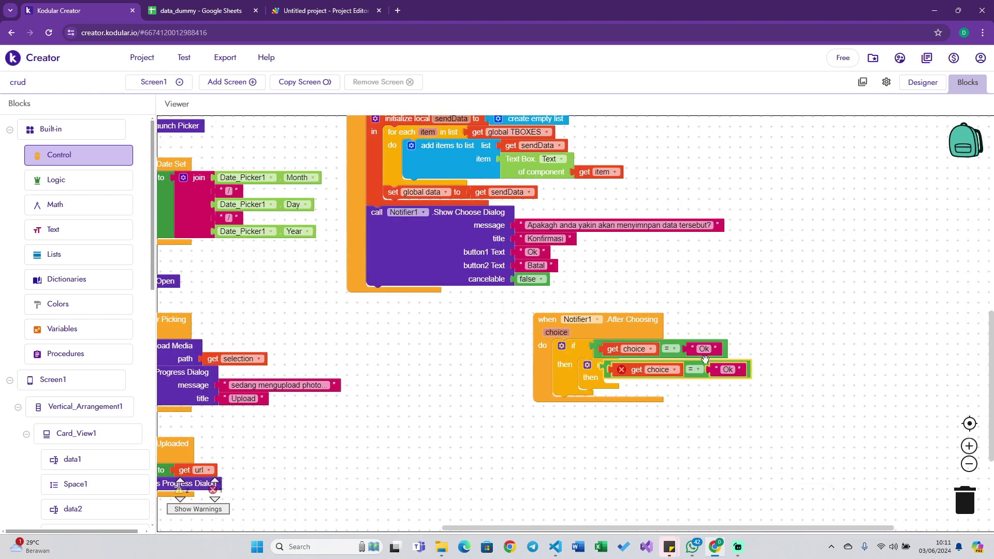
drag(688, 362, 689, 360)
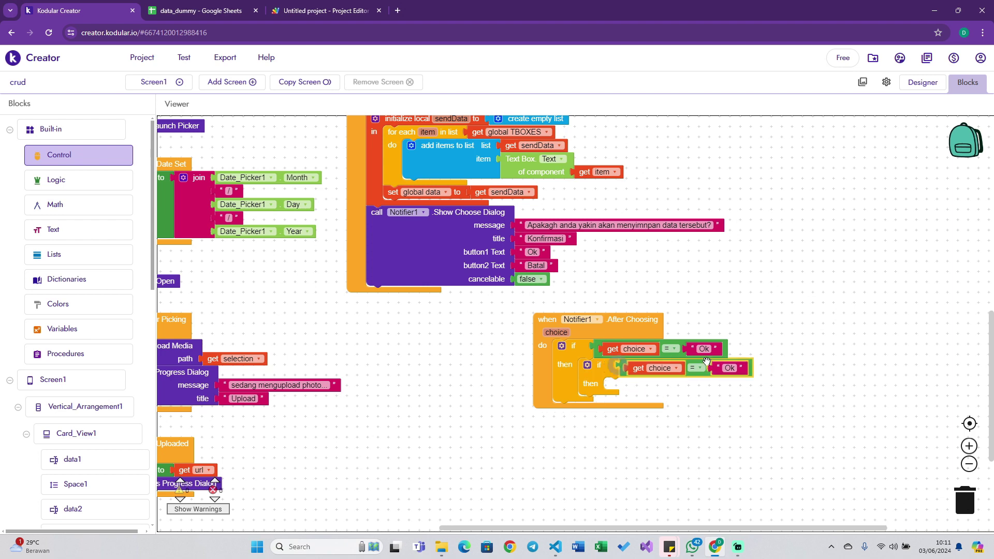
click(672, 369)
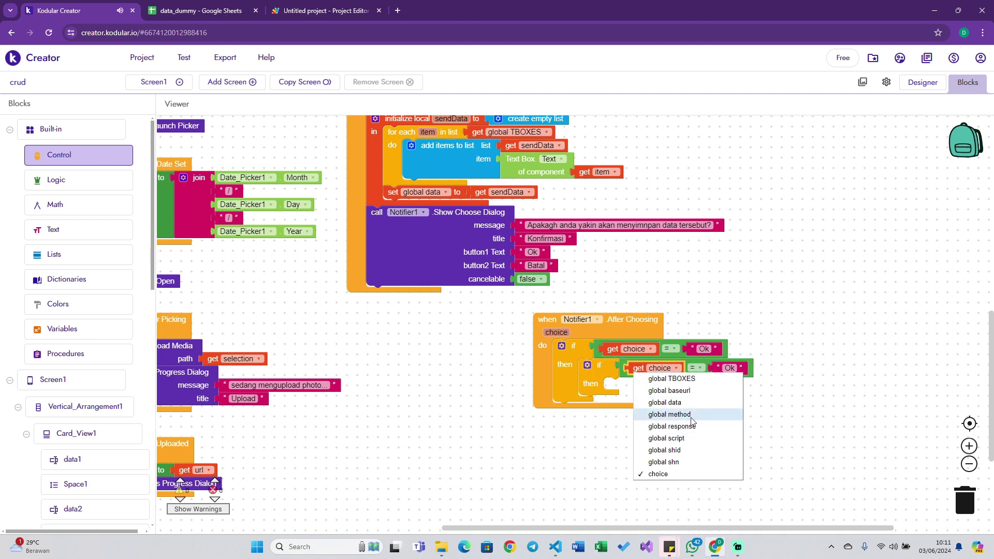
click(669, 415)
click(753, 368)
key(BackSpace)
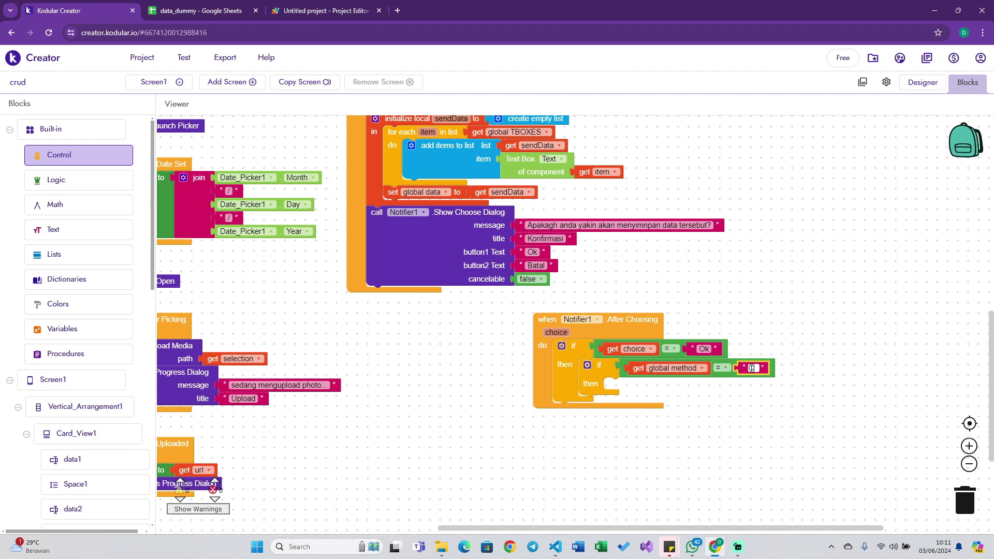
text(reate)
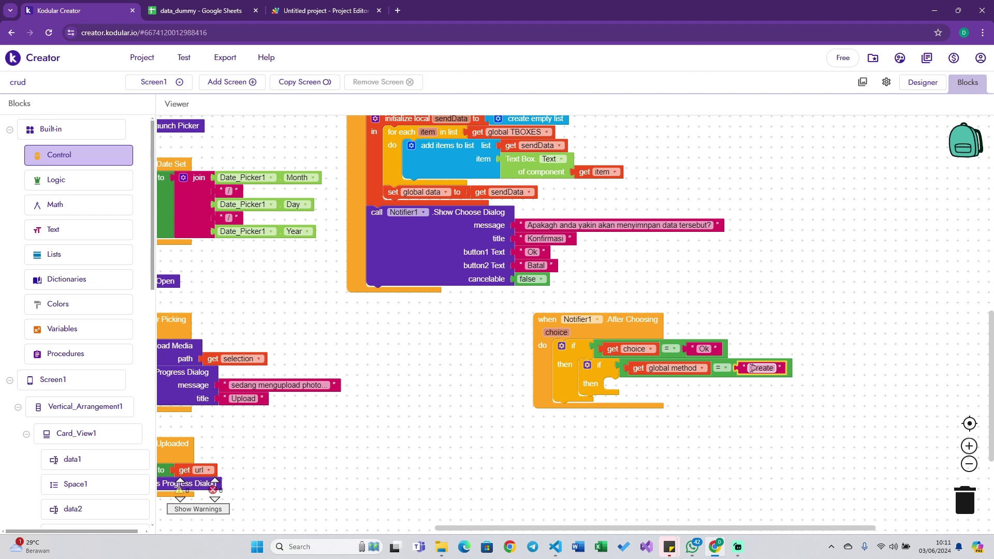
Bring up the Web1 blocks drawer from the Blocks tree.
scroll(709, 408, right, 2)
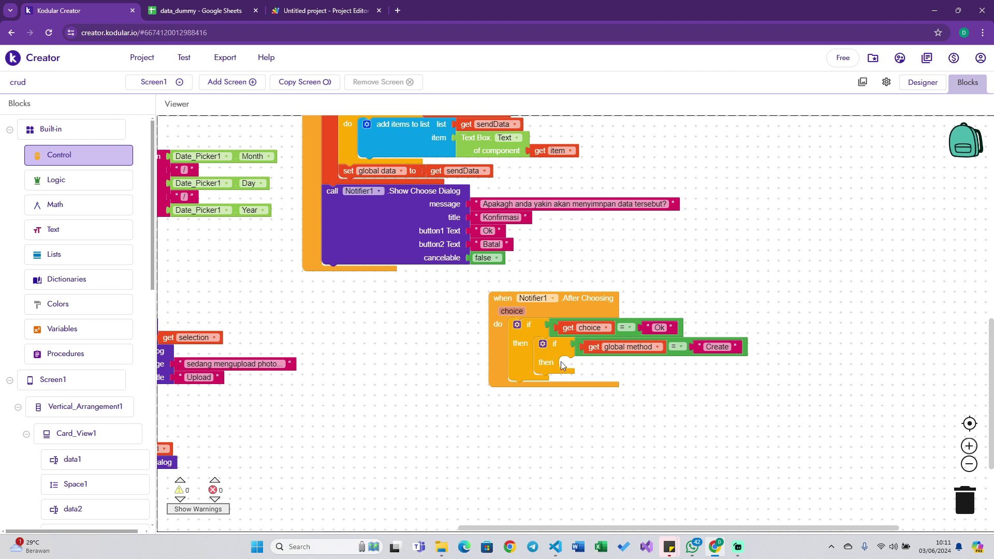
scroll(438, 332, left, 3)
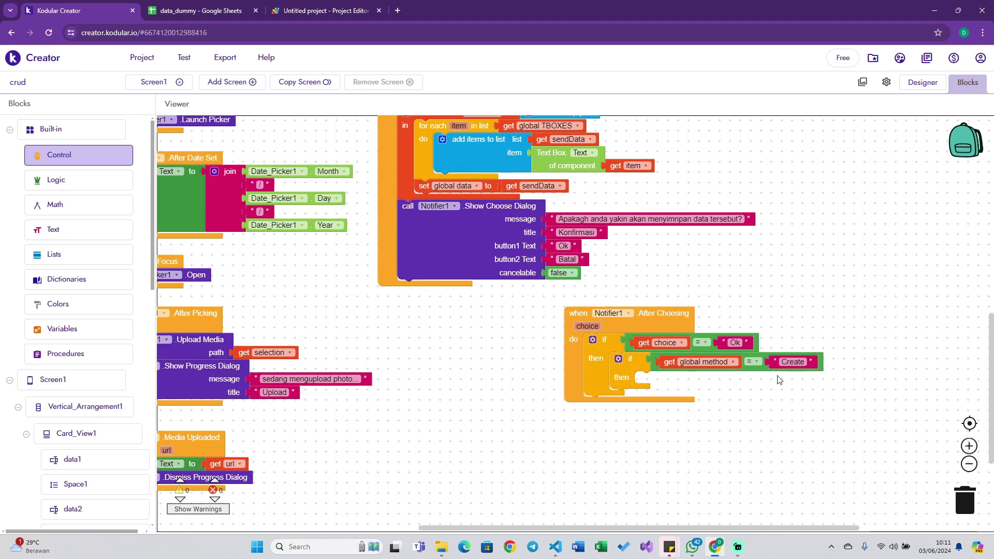
scroll(477, 309, left, 6)
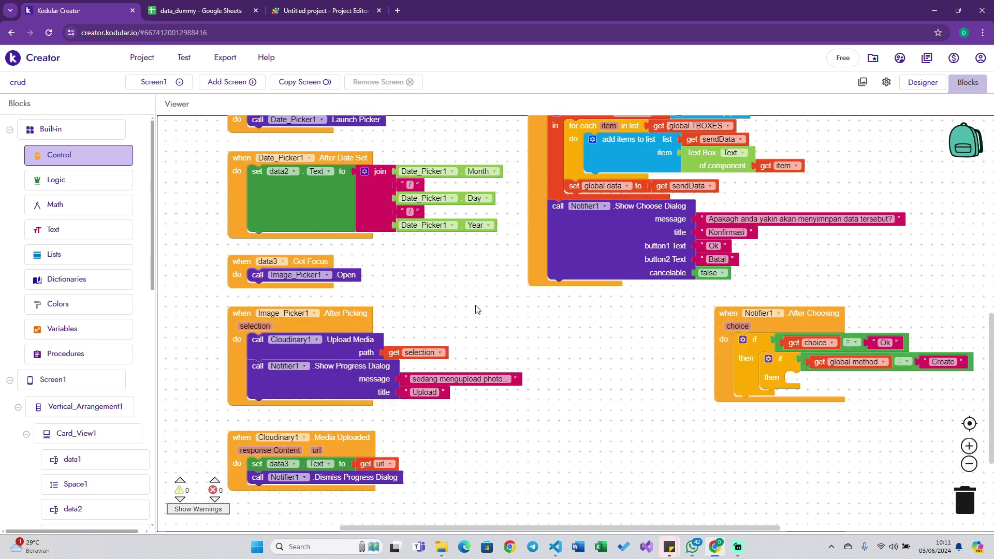
scroll(594, 342, right, 7)
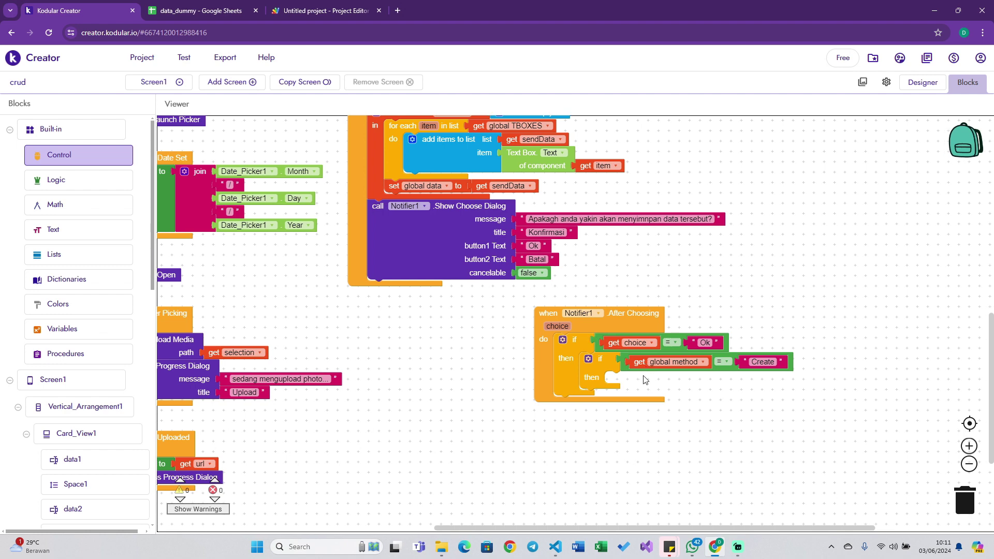
scroll(570, 355, right, 3)
scroll(586, 355, down, 2)
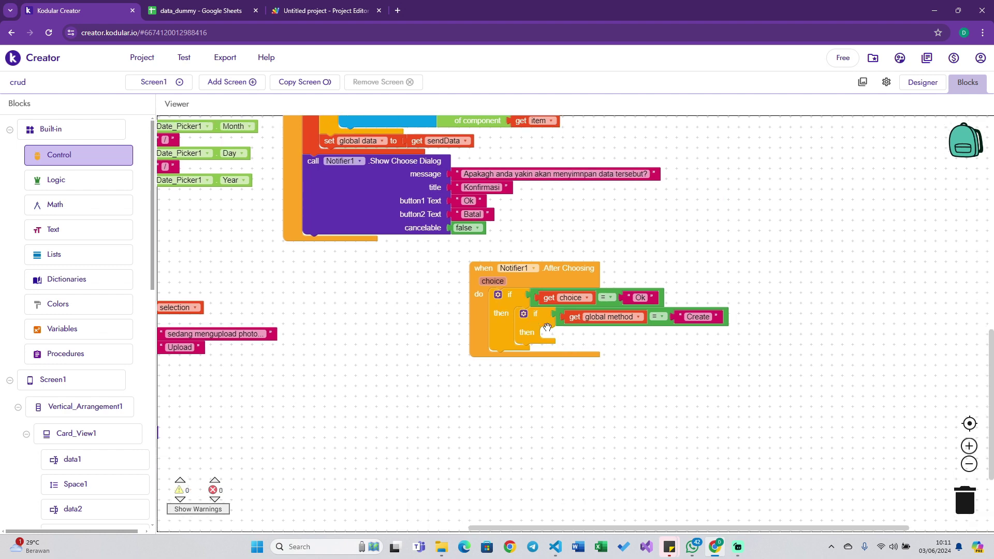
scroll(528, 331, left, 4)
scroll(529, 331, up, 2)
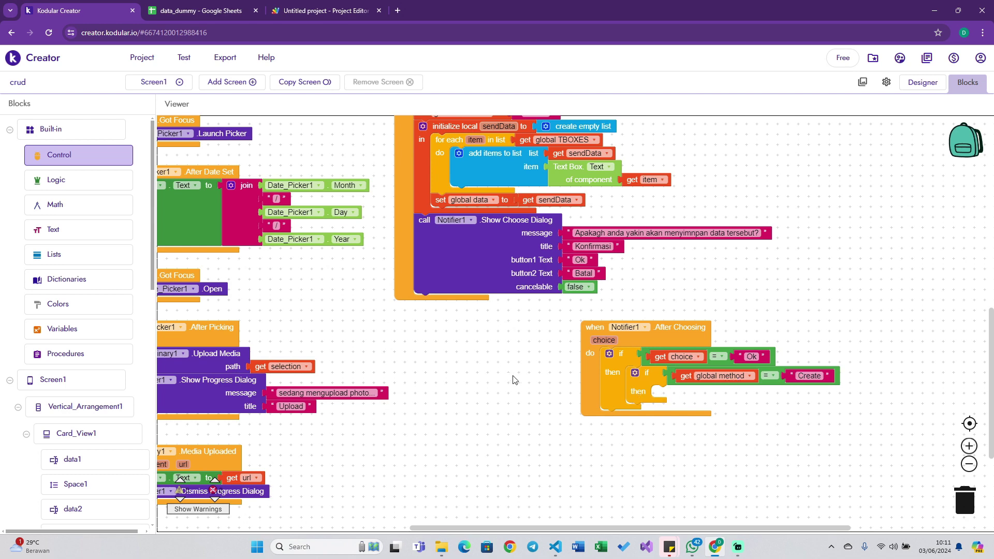
scroll(513, 380, left, 3)
scroll(513, 379, up, 1)
scroll(513, 380, left, 1)
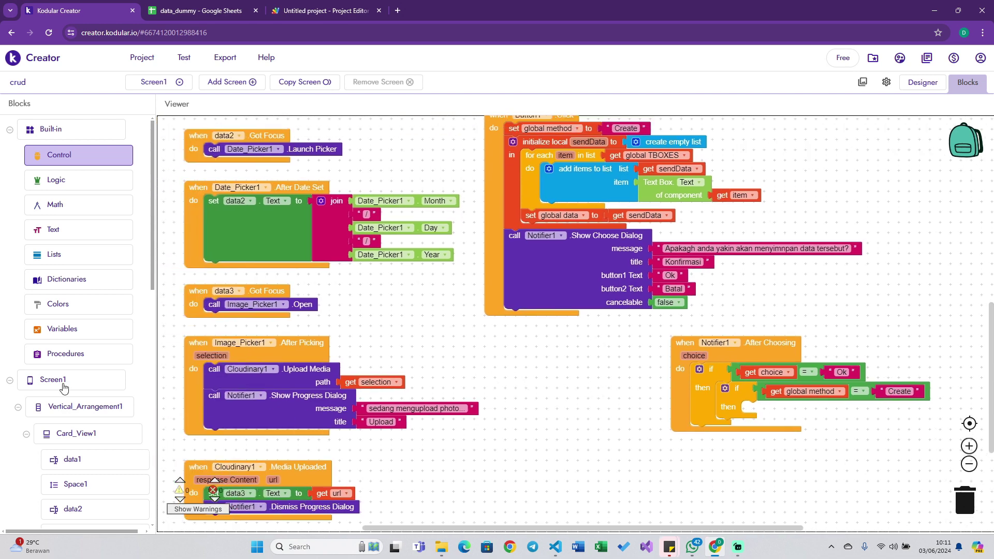
scroll(63, 409, down, 7)
scroll(63, 420, down, 4)
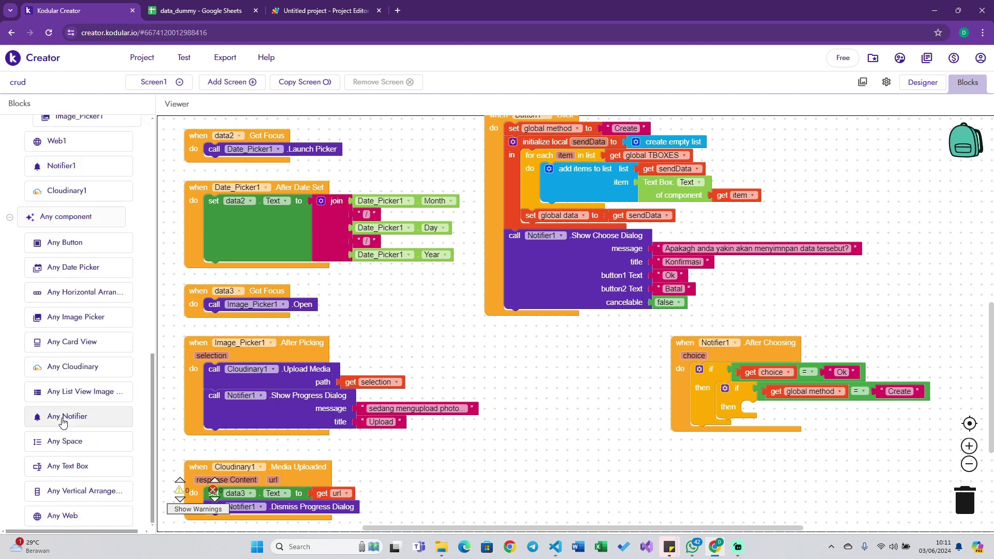
click(9, 217)
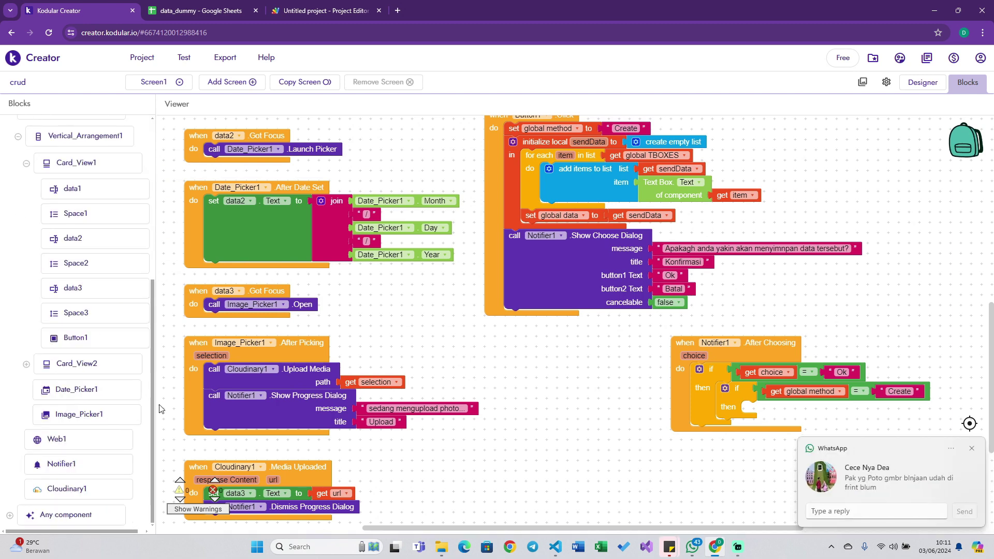
click(102, 435)
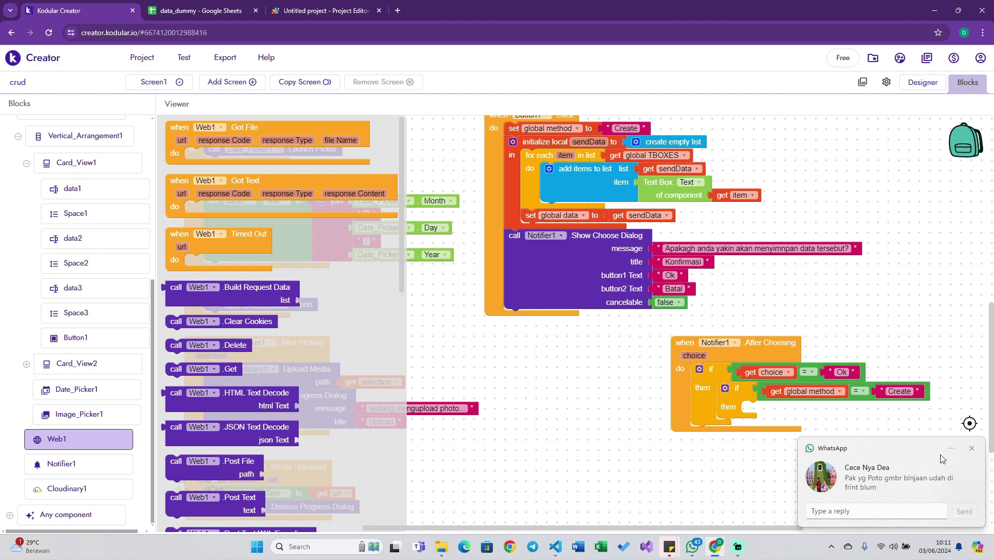
click(971, 449)
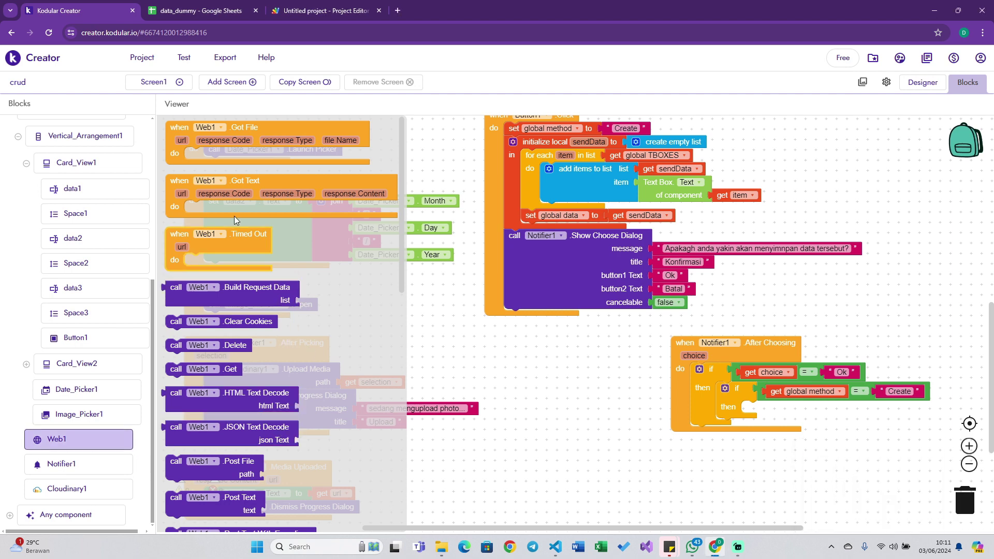
scroll(300, 346, down, 1)
scroll(300, 346, down, 4)
Put a set Web1.URL block into the inner Create branch.
scroll(300, 346, down, 5)
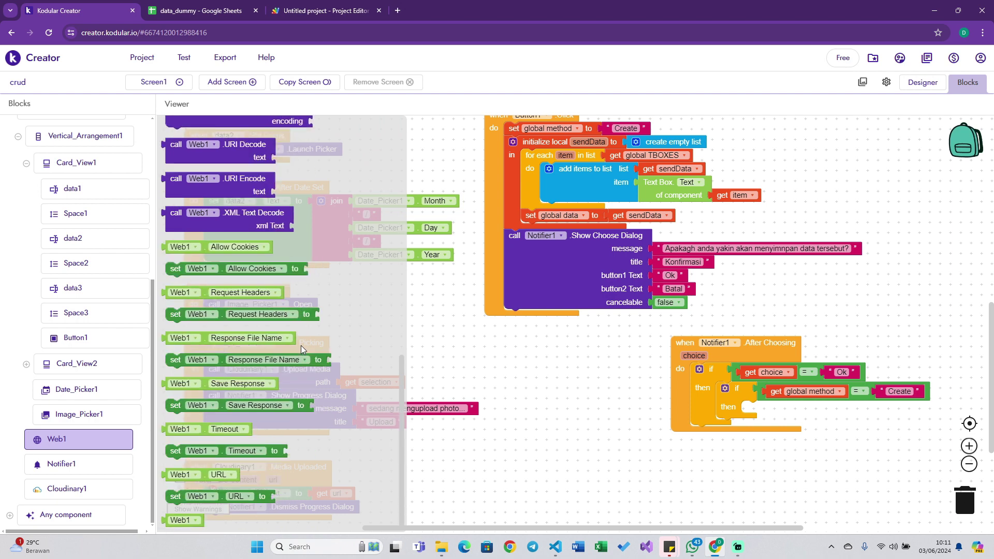
mouse_move(202, 498)
mouse_down()
mouse_move(479, 477)
mouse_move(767, 415)
mouse_up()
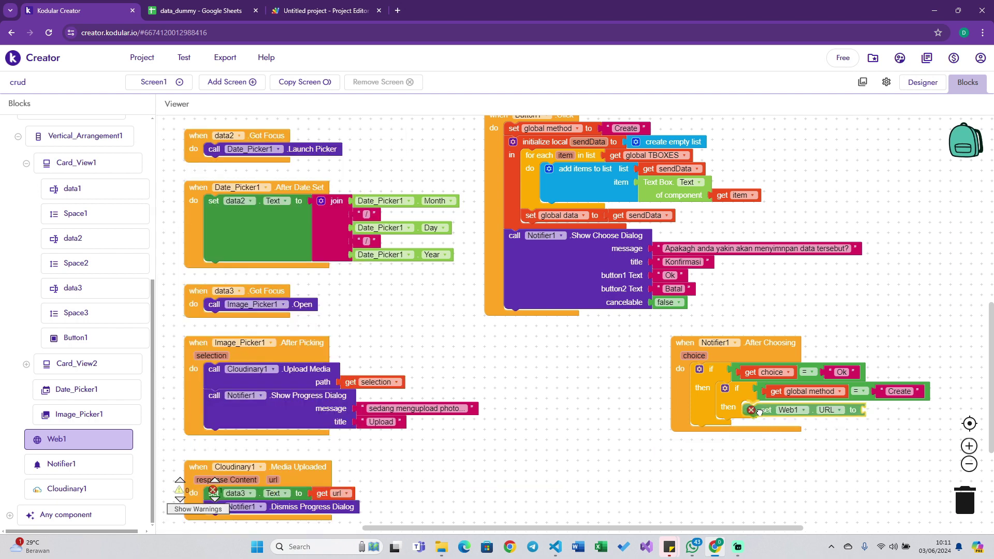
scroll(776, 419, right, 3)
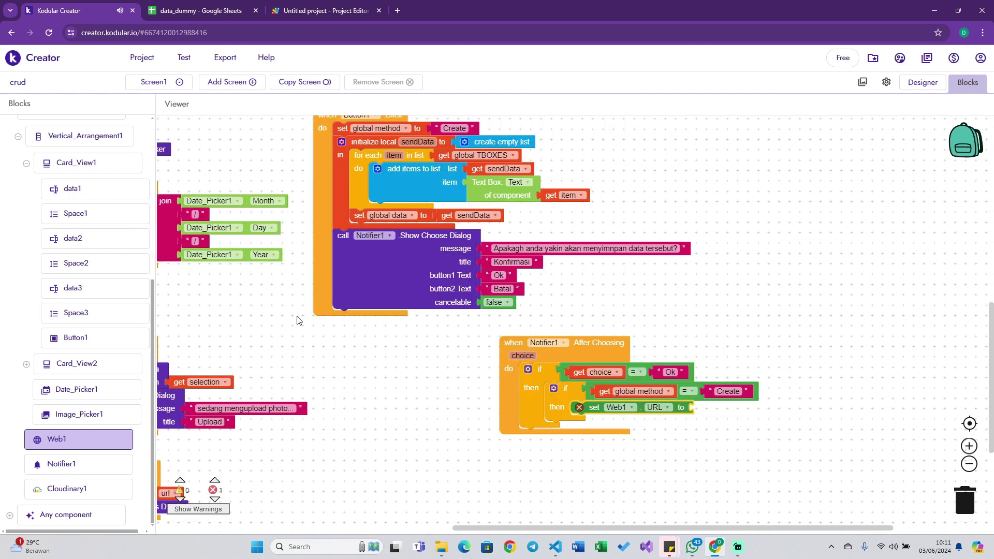
scroll(413, 364, left, 4)
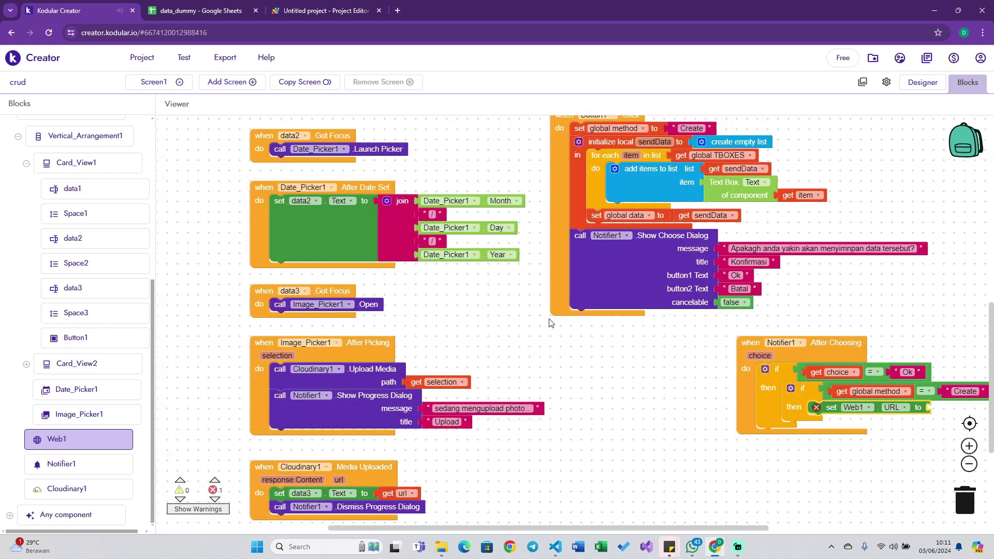
scroll(551, 323, right, 2)
scroll(414, 259, up, 1)
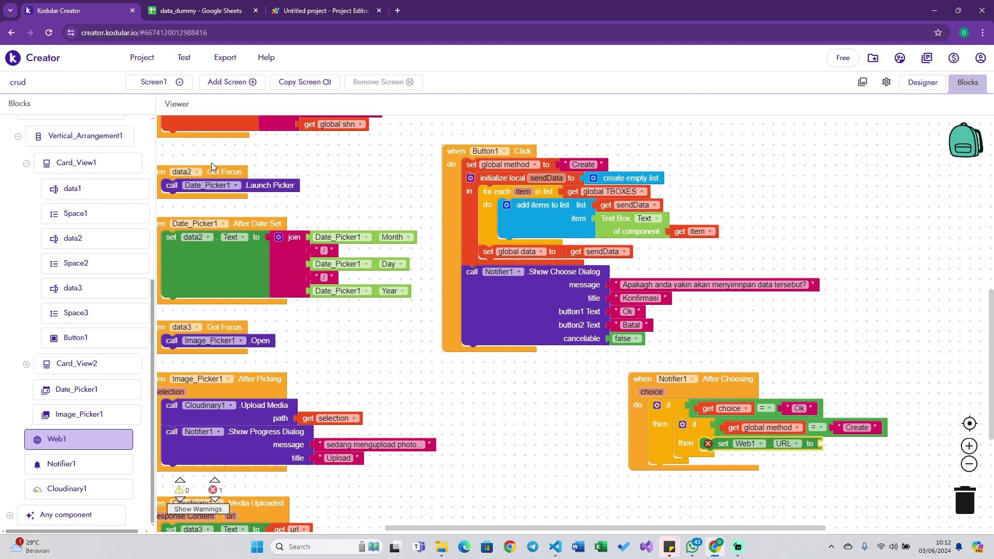
scroll(119, 183, up, 4)
scroll(119, 182, up, 2)
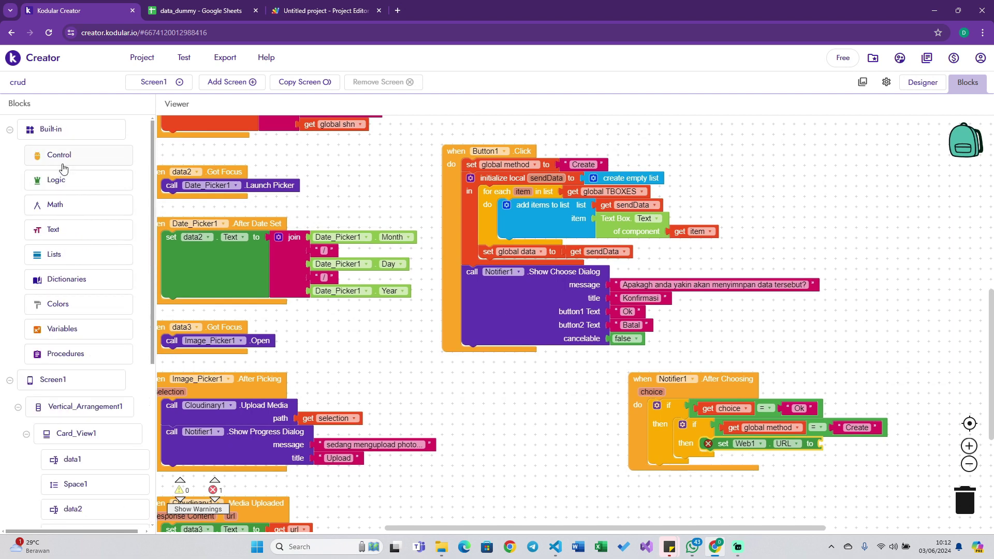
Feed Web1.URL with a Text join block expanded to four inputs.
click(57, 231)
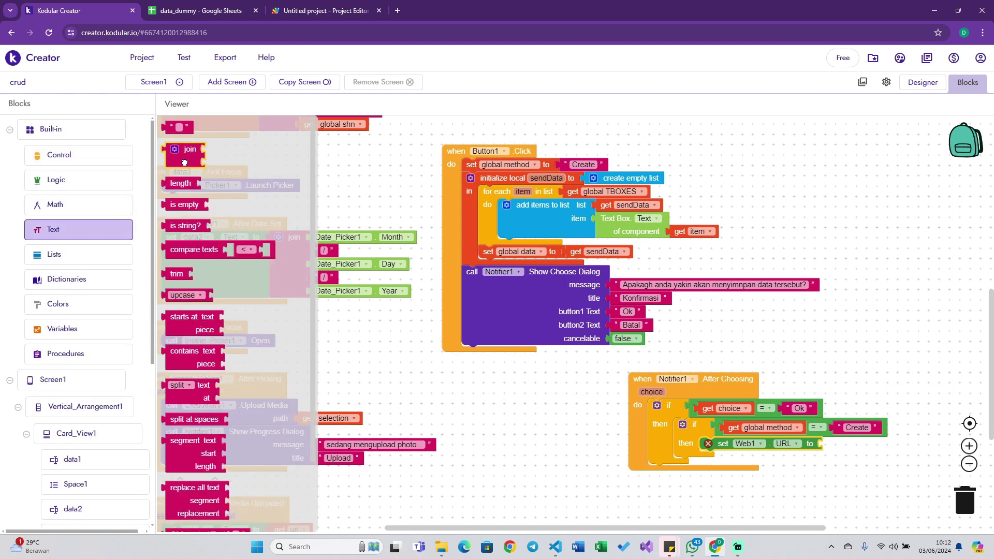
drag(183, 163, 828, 451)
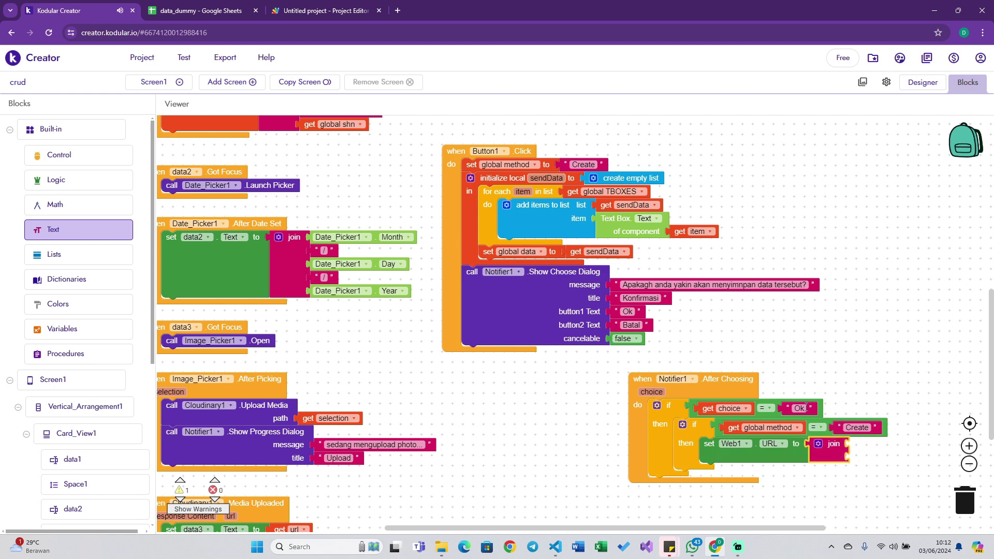
click(819, 444)
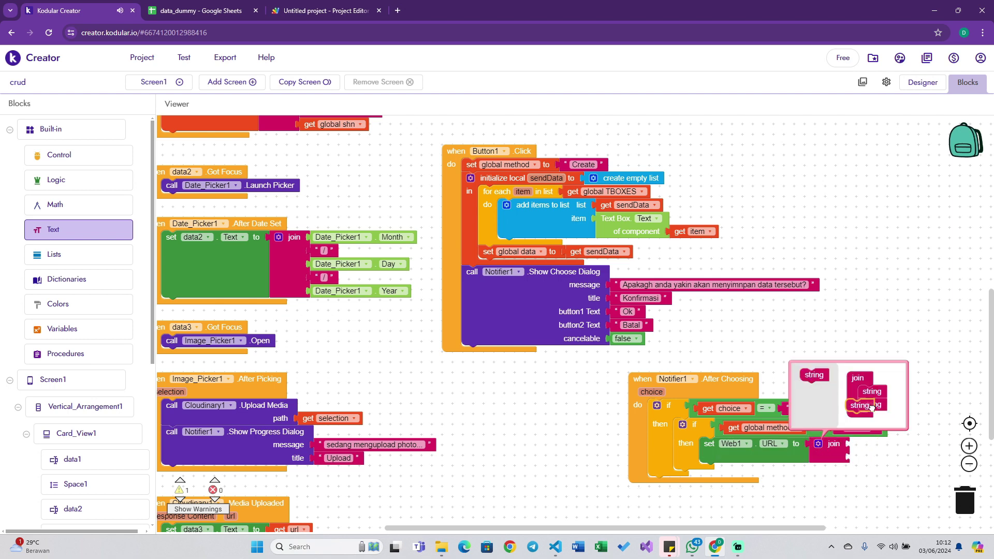
drag(814, 362, 881, 419)
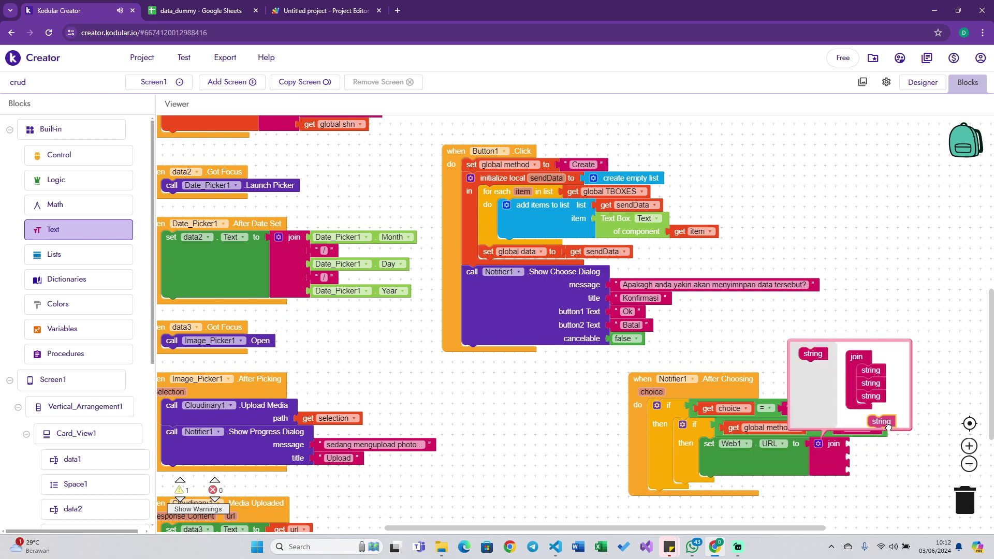
drag(819, 365, 875, 417)
click(818, 444)
Plug get global baseurl into the first socket of the Web1.URL join.
scroll(430, 303, left, 3)
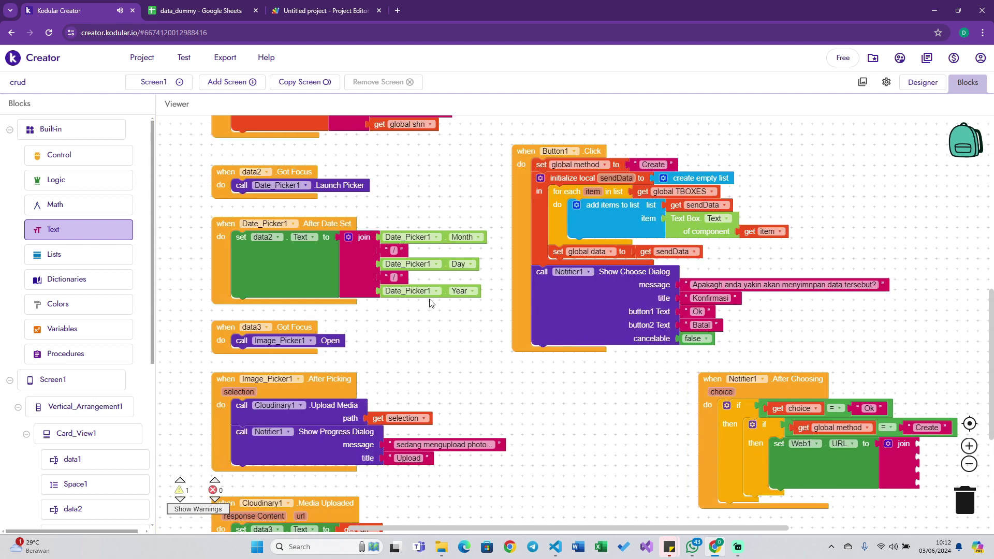
scroll(430, 303, up, 1)
scroll(463, 186, up, 5)
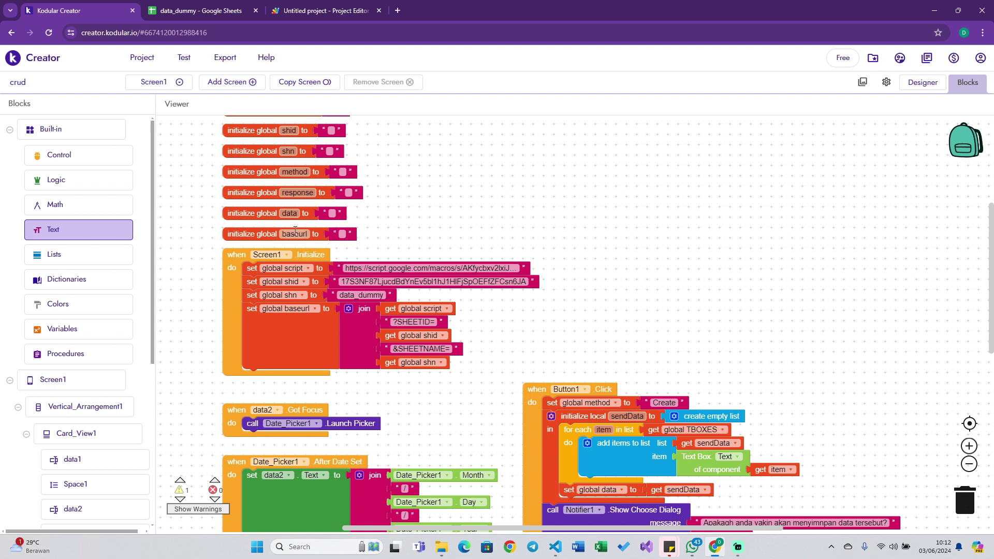
mouse_move(294, 234)
drag(308, 249, 730, 368)
scroll(730, 367, down, 5)
scroll(730, 368, right, 2)
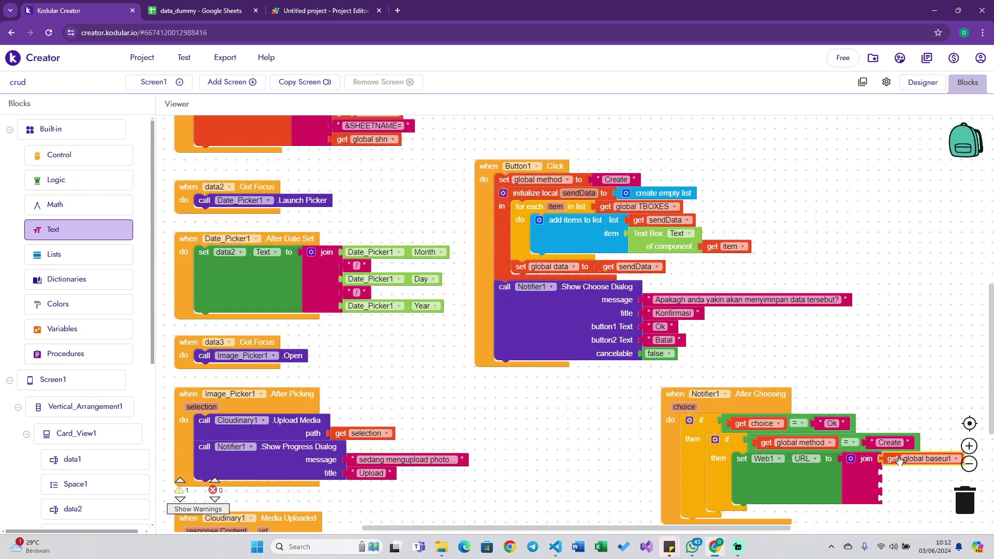
drag(675, 144, 895, 460)
scroll(828, 448, down, 1)
scroll(828, 448, right, 1)
click(783, 427)
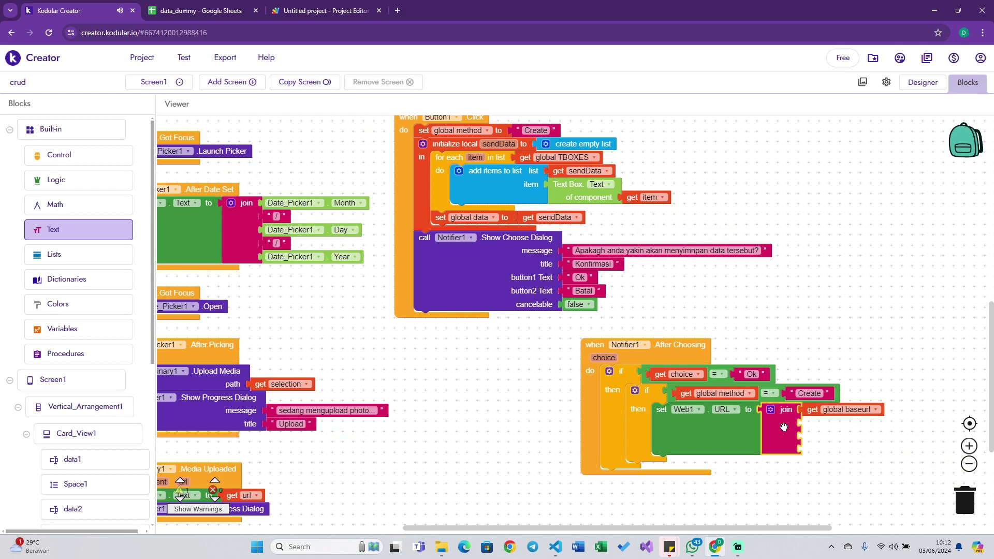
text(&F)
text(N=)
key(Escape)
scroll(792, 399, down, 3)
ctrl+scroll(792, 398, down, 5)
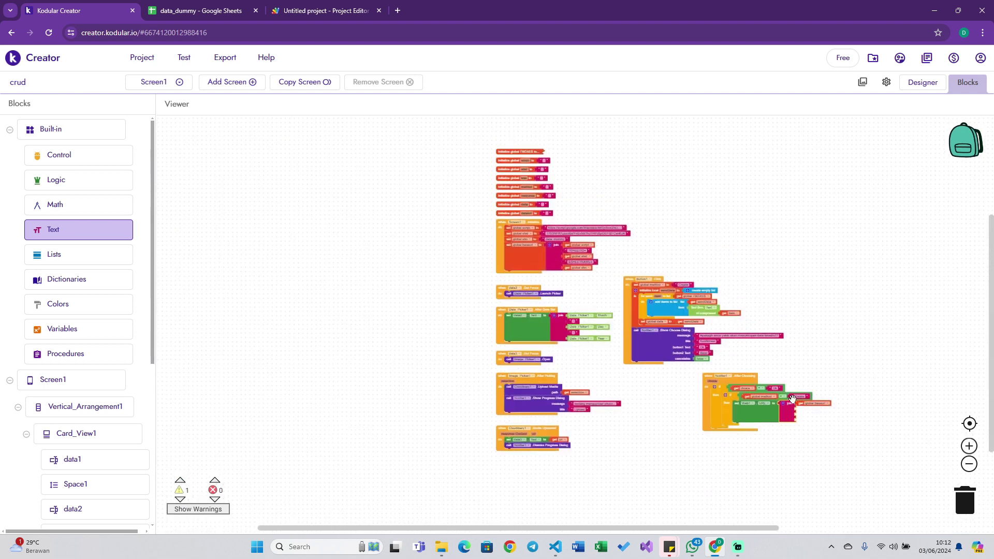
scroll(792, 398, right, 3)
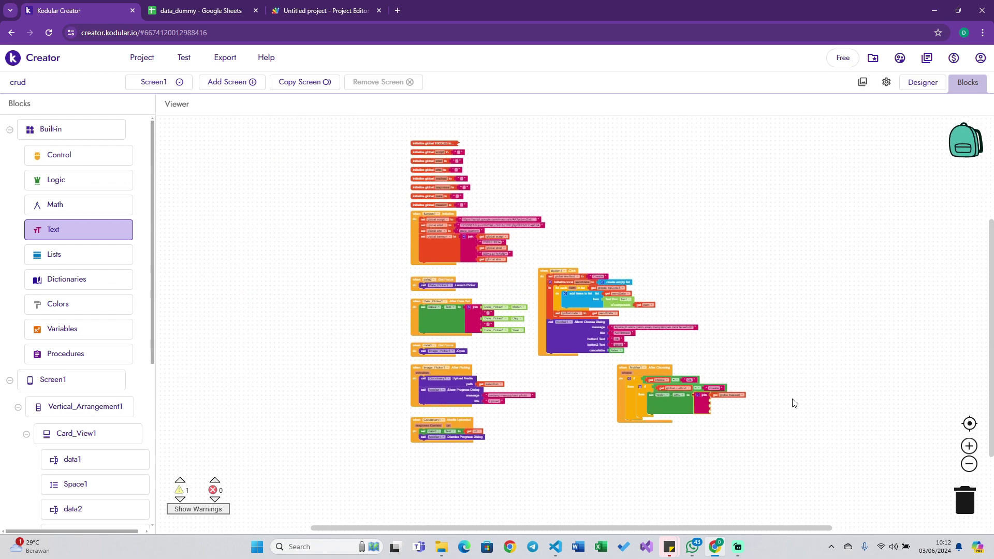
ctrl+scroll(795, 402, up, 1)
ctrl+scroll(795, 402, up, 1)
ctrl+scroll(795, 403, up, 2)
ctrl+scroll(794, 402, up, 1)
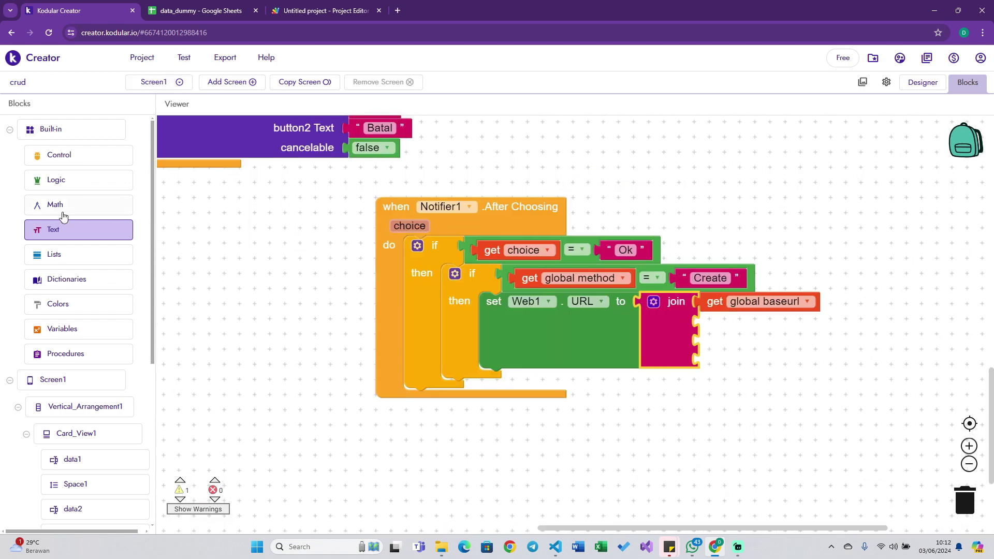
Add an '&FN=' text piece as the join's second input.
click(58, 230)
mouse_move(198, 133)
mouse_down()
mouse_move(748, 310)
mouse_move(741, 316)
mouse_up()
click(720, 321)
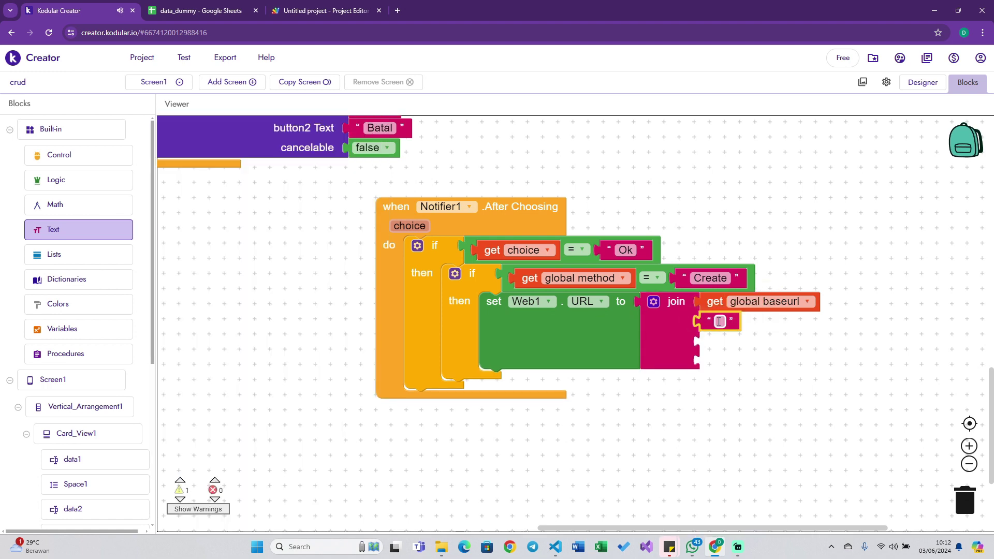
text(&FN=)
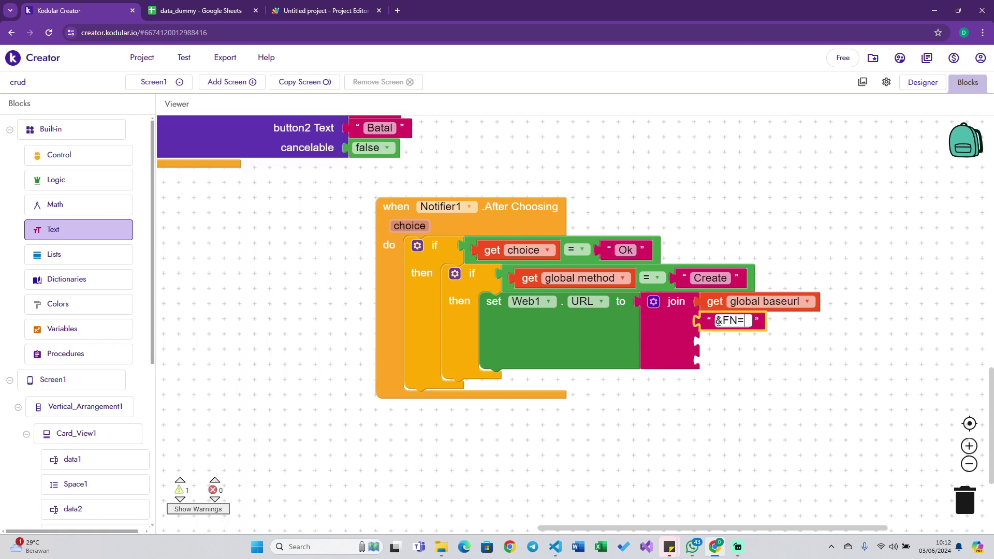
key(Return)
Duplicate get global baseurl into the join's third slot and switch it to global method.
click(711, 304)
key(ctrl+c)
key(ctrl+v)
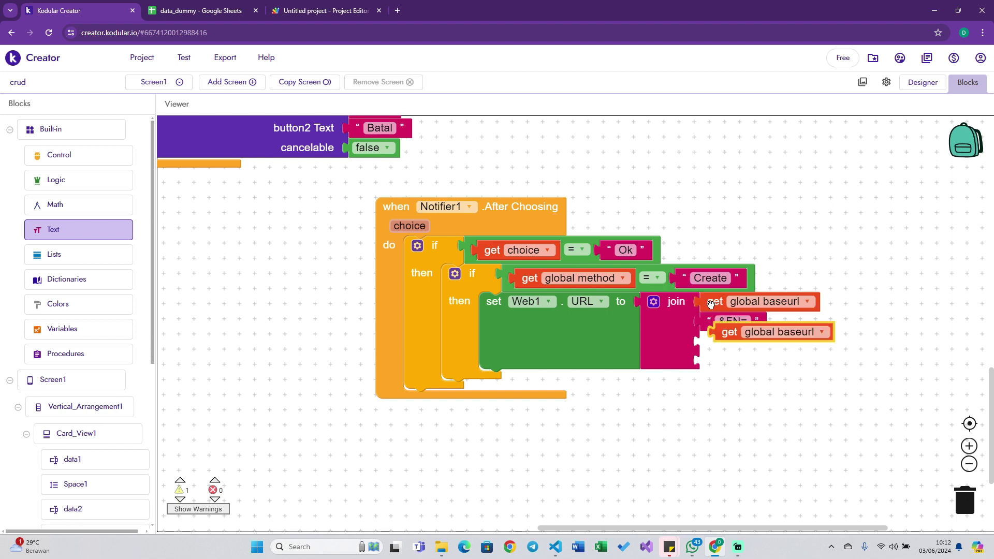
drag(724, 332, 709, 342)
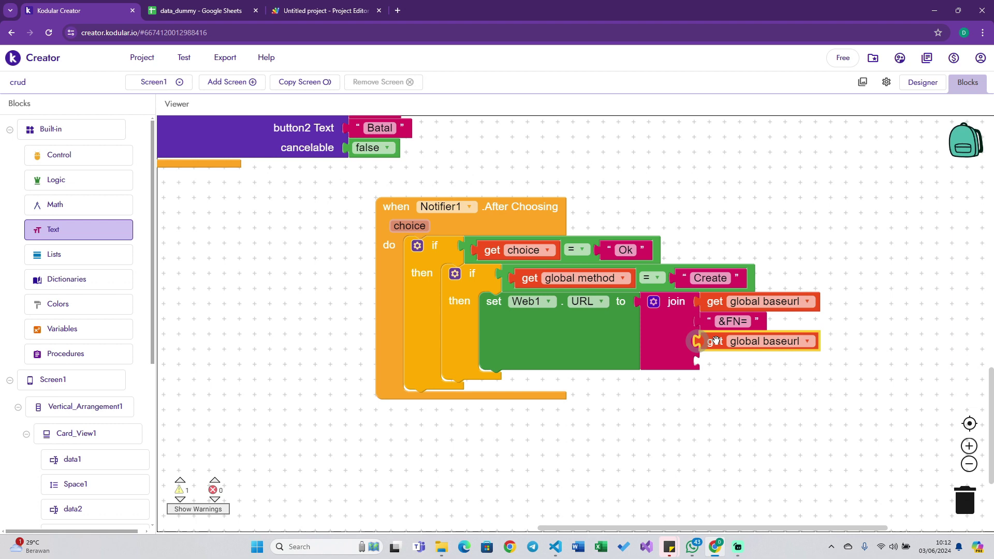
click(765, 340)
click(770, 391)
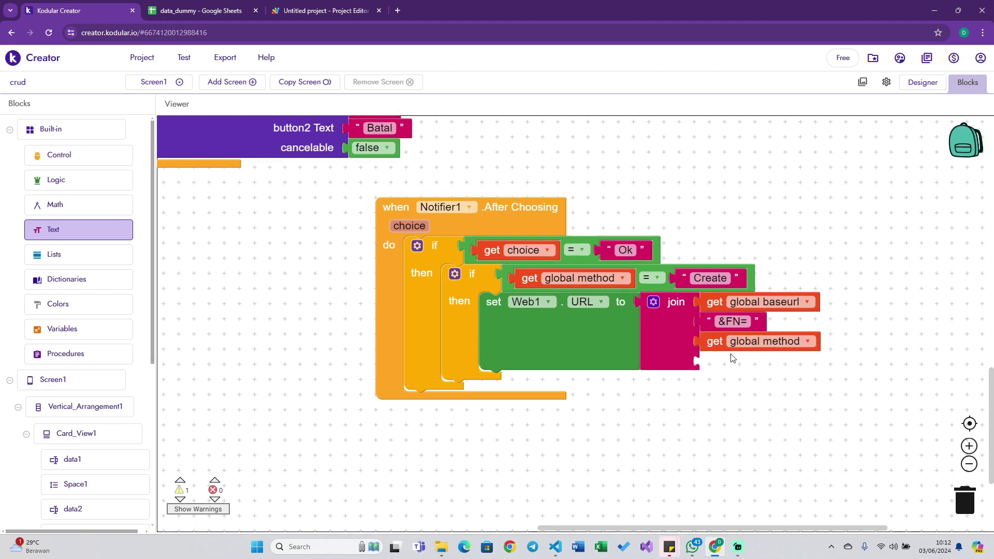
Add another join input and plug a copy of the '&FN=' text into it.
click(709, 327)
key(ctrl+c)
key(ctrl+v)
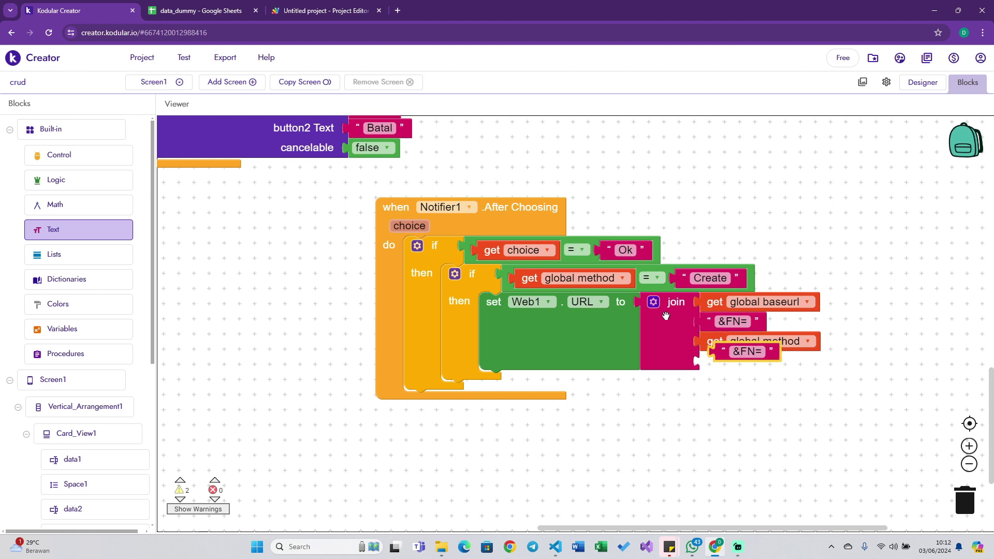
click(653, 302)
drag(647, 401, 731, 501)
click(654, 303)
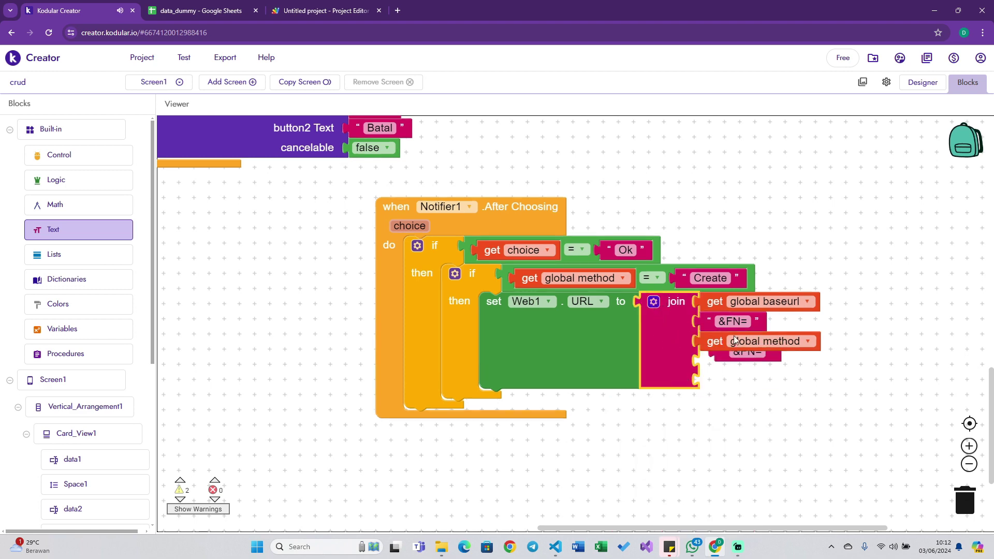
drag(778, 354, 764, 362)
click(740, 361)
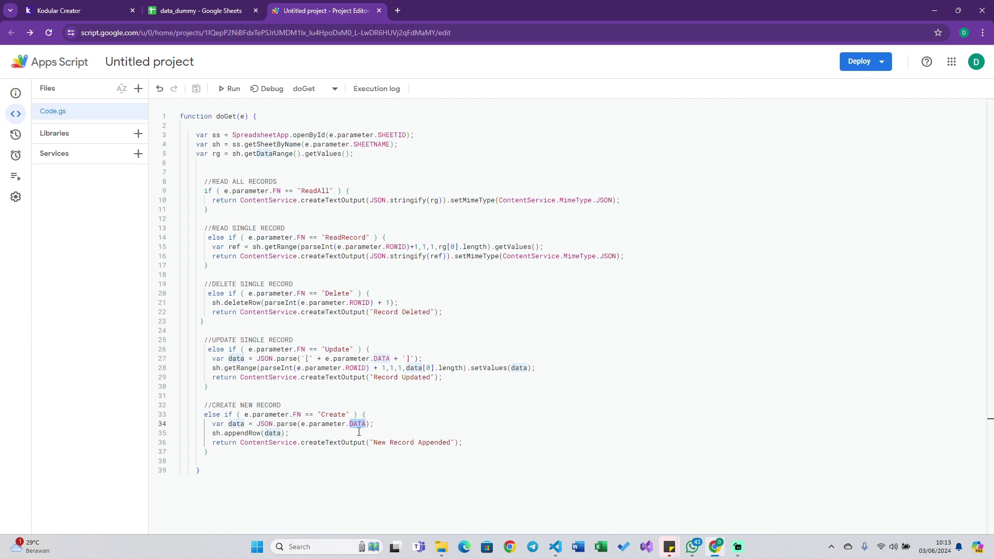
Change the pasted text block in the Web1 URL join to read &DATA=.
click(83, 10)
key(ctrl+v)
text(=)
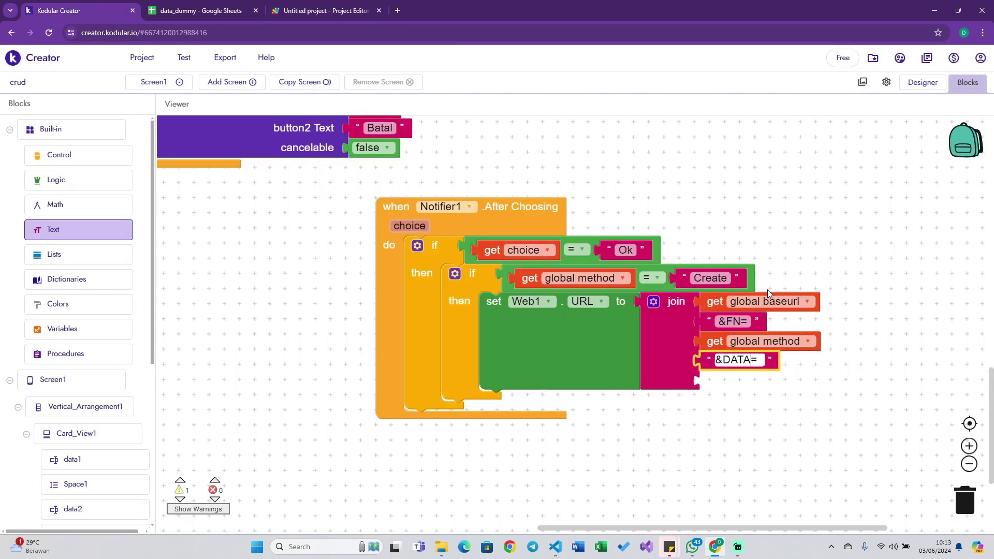
Fill the join's last socket with a duplicated getter switched to get global data.
click(713, 340)
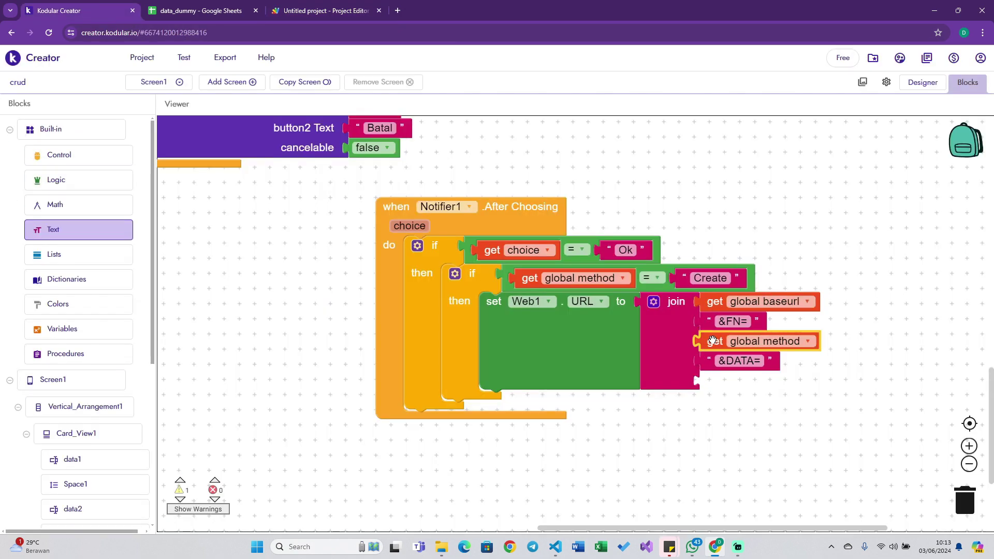
key(ctrl+c)
key(ctrl+v)
drag(728, 371, 695, 373)
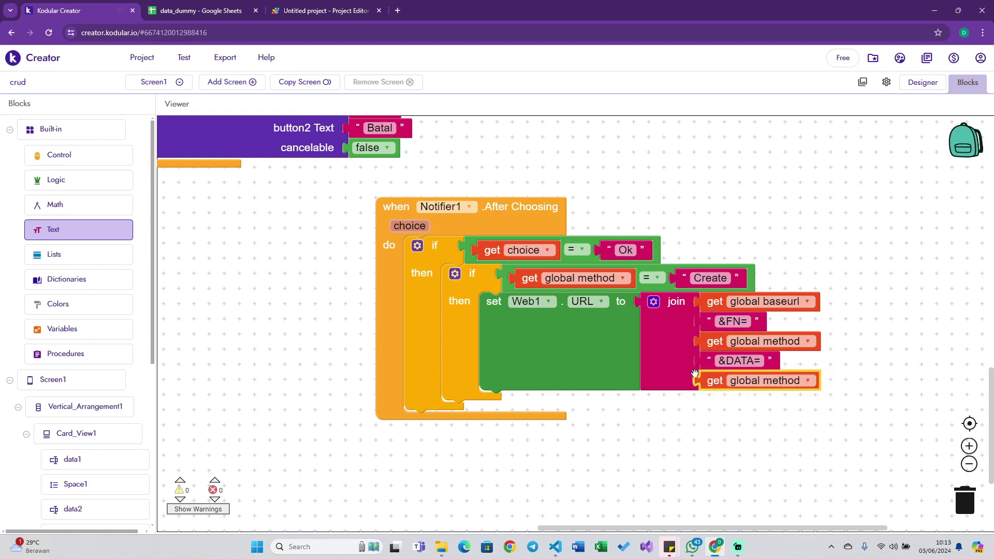
scroll(695, 374, left, 5)
scroll(695, 373, left, 10)
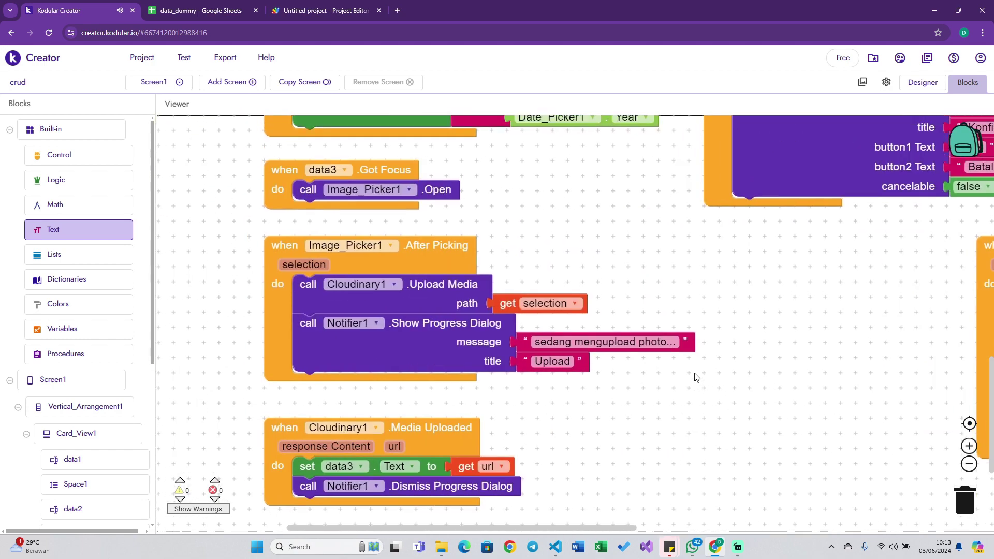
scroll(696, 376, up, 5)
scroll(695, 376, up, 5)
scroll(695, 376, right, 8)
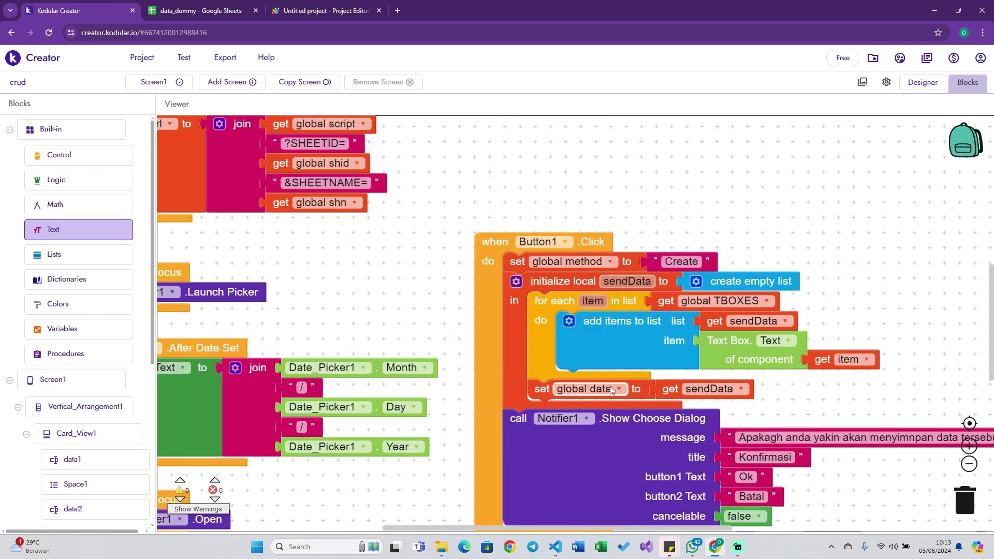
scroll(694, 392, down, 13)
scroll(694, 392, right, 10)
scroll(693, 392, right, 4)
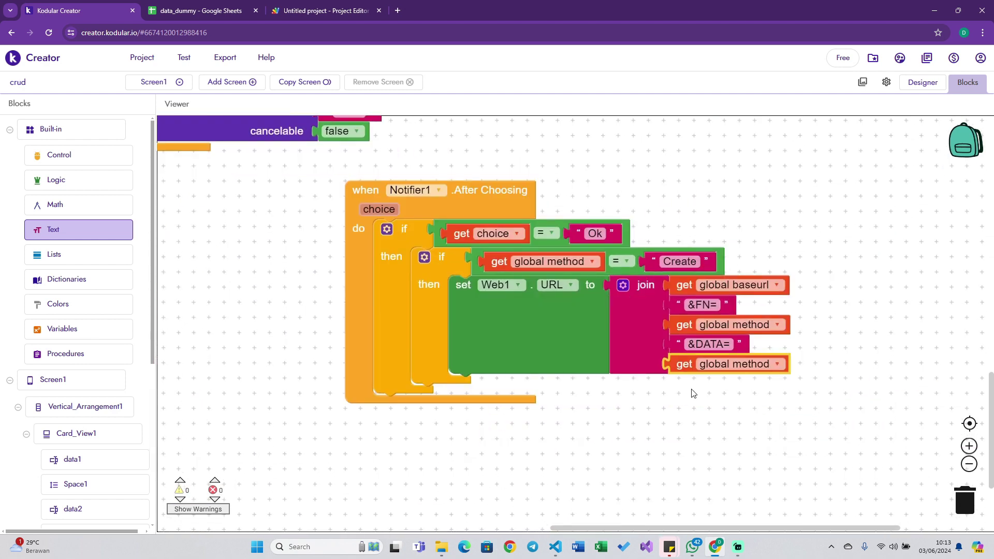
click(760, 368)
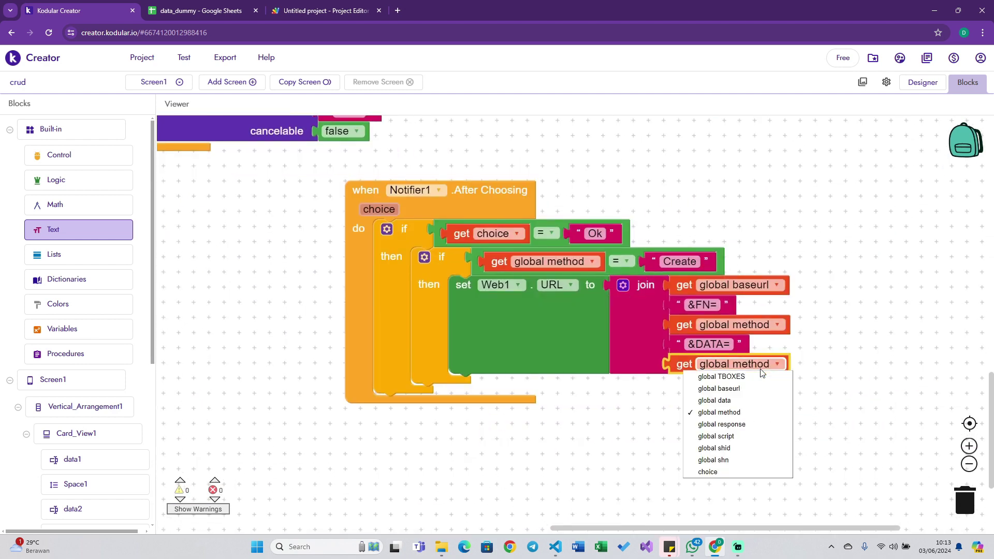
click(745, 402)
click(875, 420)
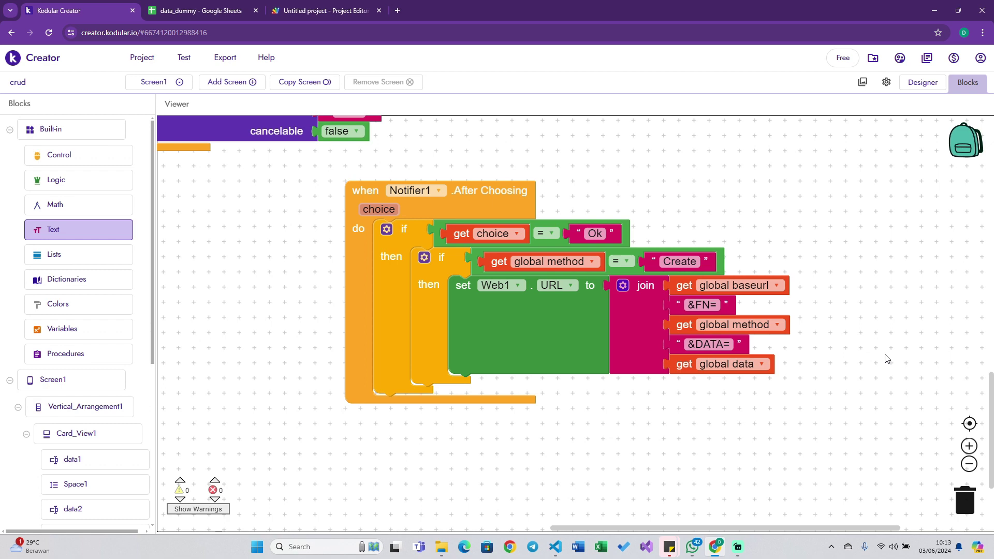
scroll(641, 320, left, 3)
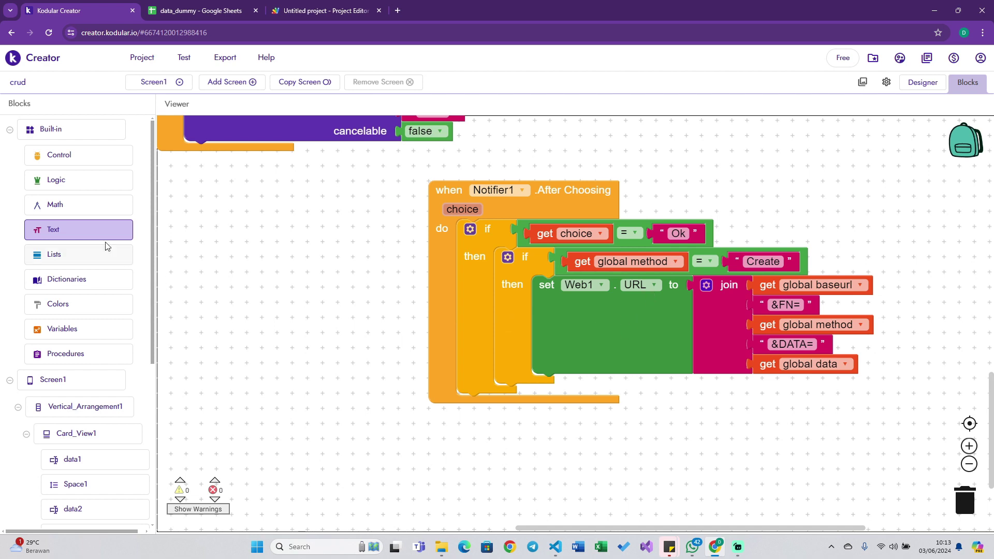
Add a call Web1.Get block directly under set Web1.URL in the Create branch.
scroll(111, 378, down, 5)
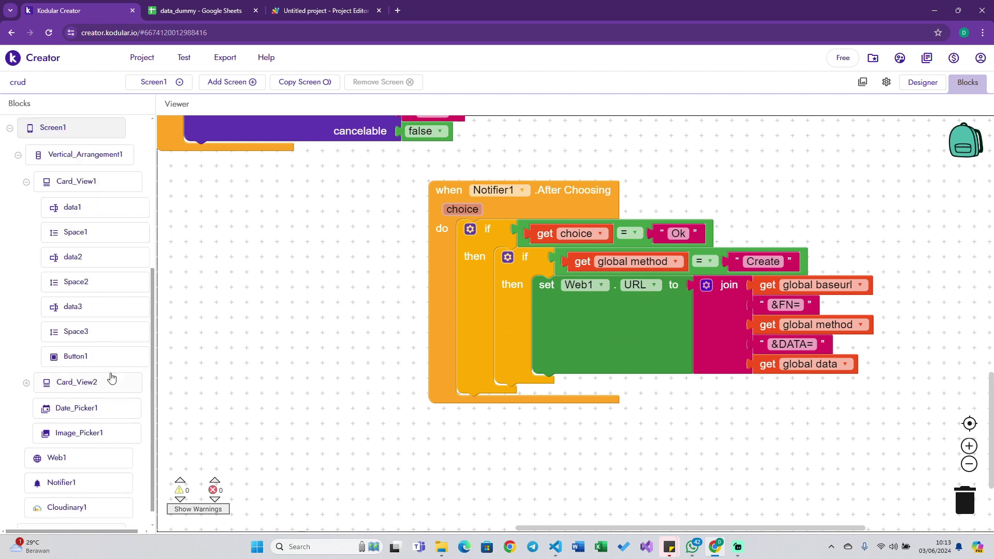
click(83, 458)
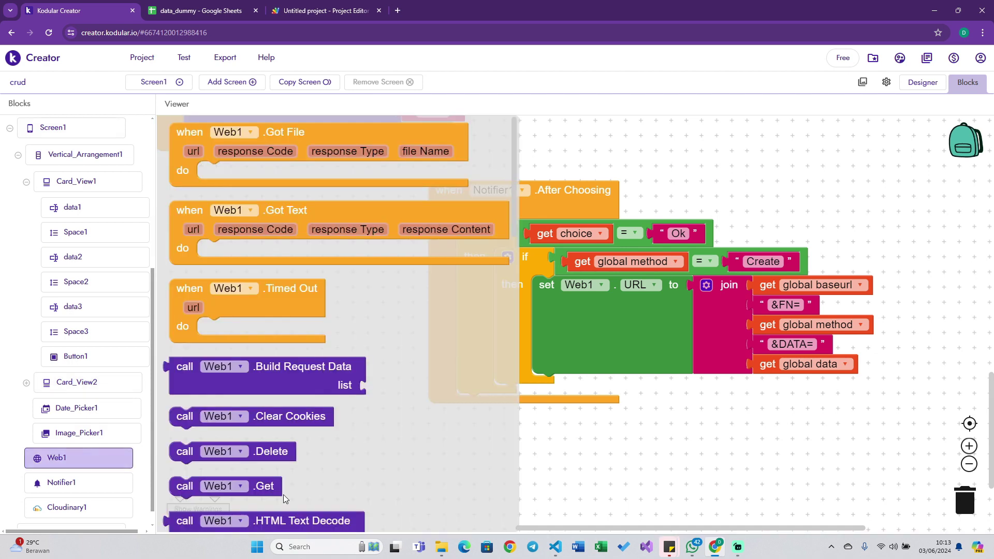
drag(282, 492, 649, 390)
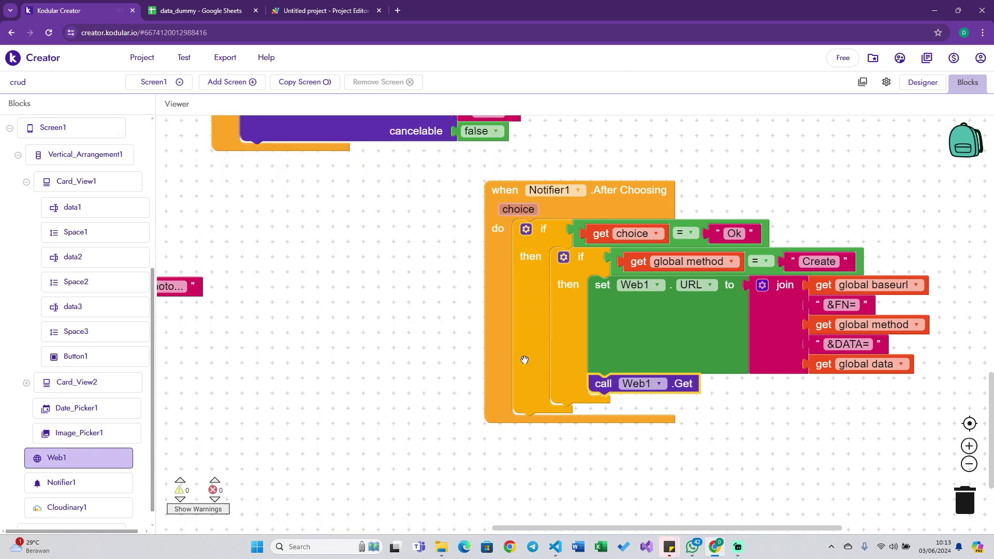
scroll(524, 360, down, 2)
scroll(524, 360, down, 1)
scroll(524, 360, down, 1)
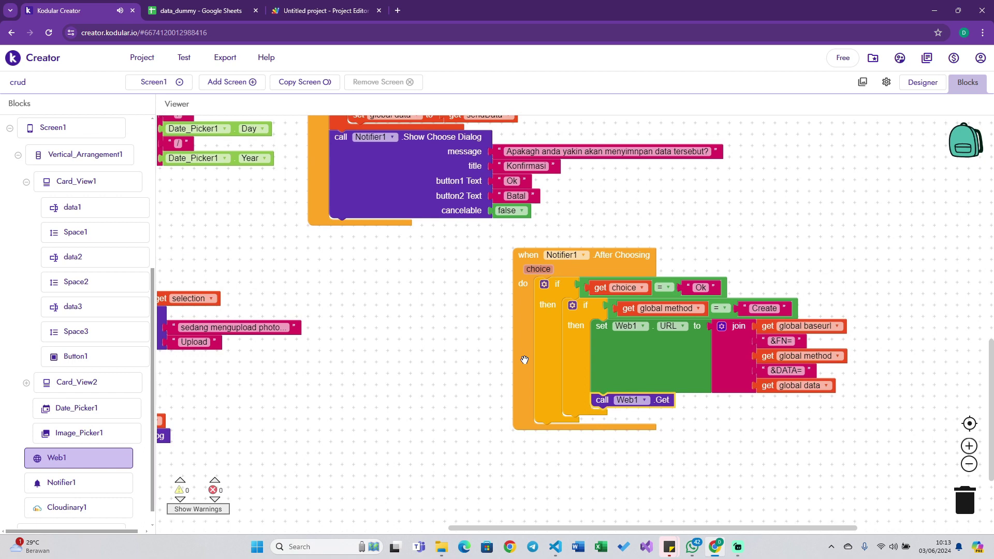
scroll(524, 360, up, 1)
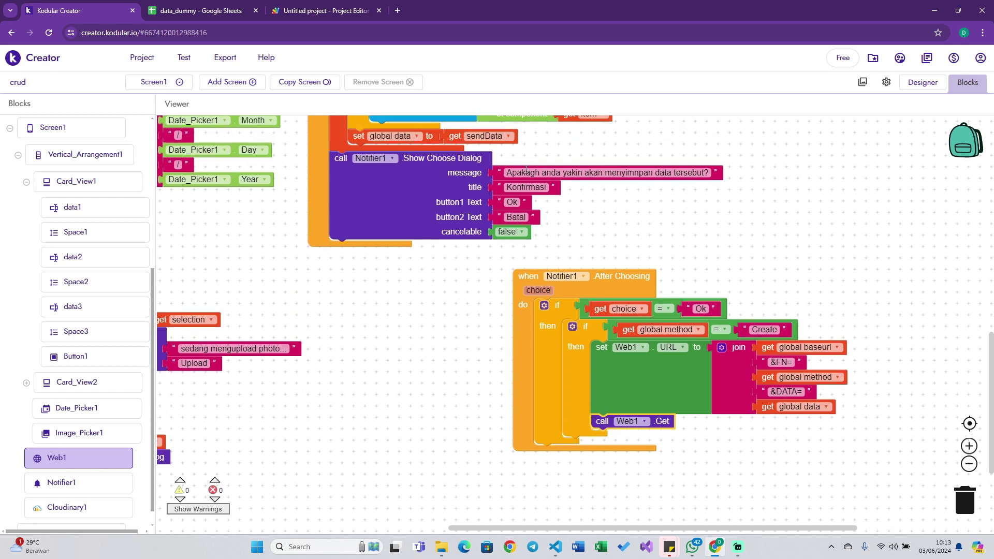
Fix the Show Choose Dialog message typo so menyimnpan reads menyimpan.
click(527, 171)
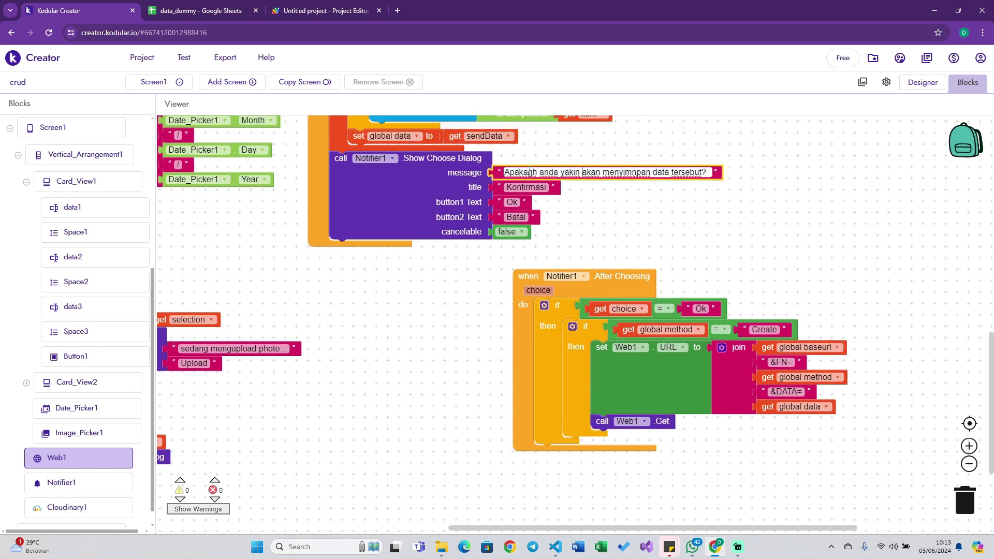
key(Return)
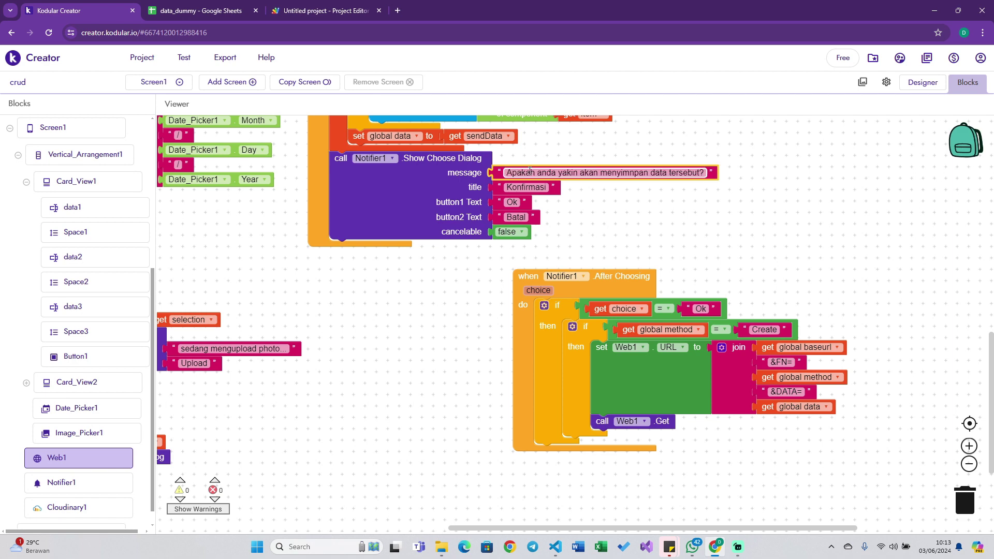
click(697, 173)
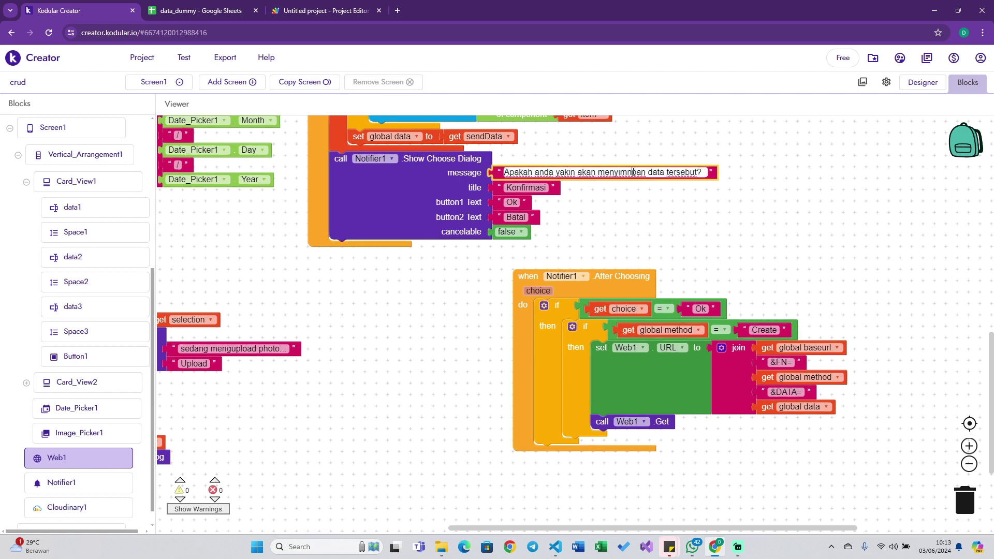
click(632, 172)
key(Delete)
key(Return)
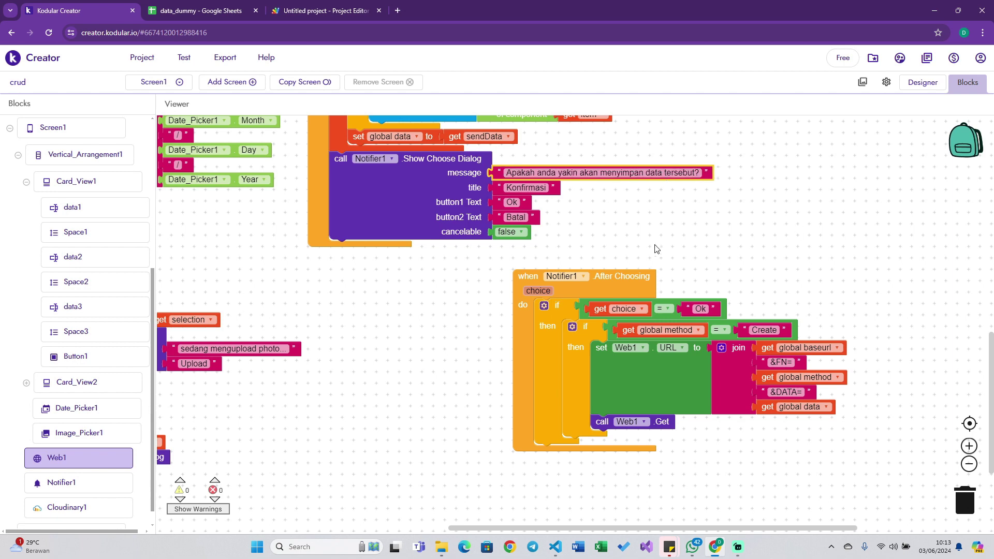
Place an empty when Web1.Got Text handler below the After Choosing handler.
scroll(673, 371, down, 2)
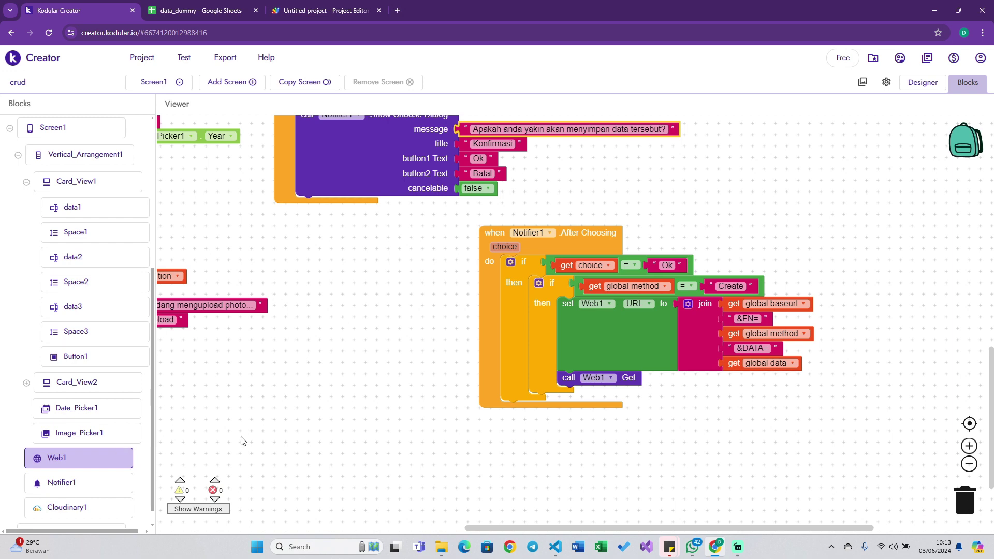
click(119, 465)
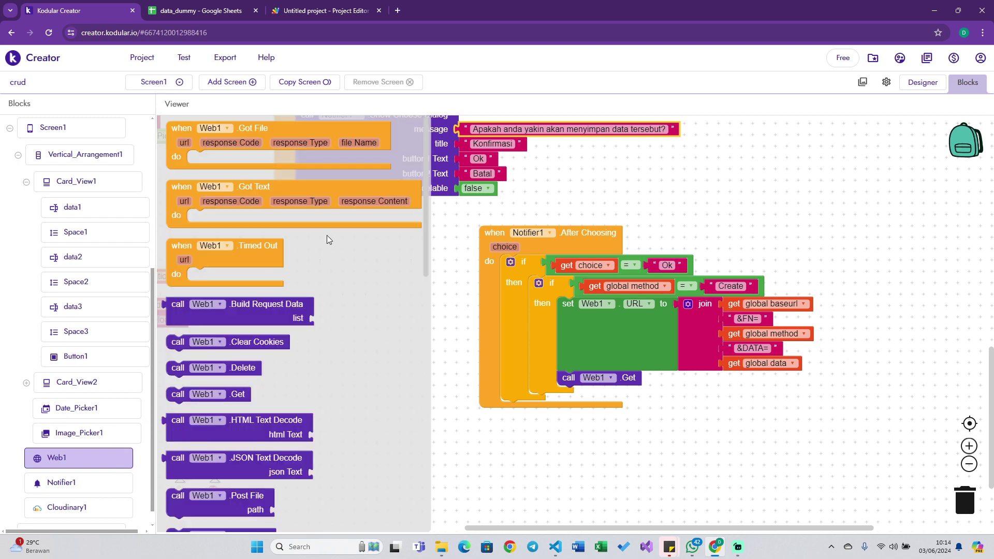
drag(254, 185, 563, 435)
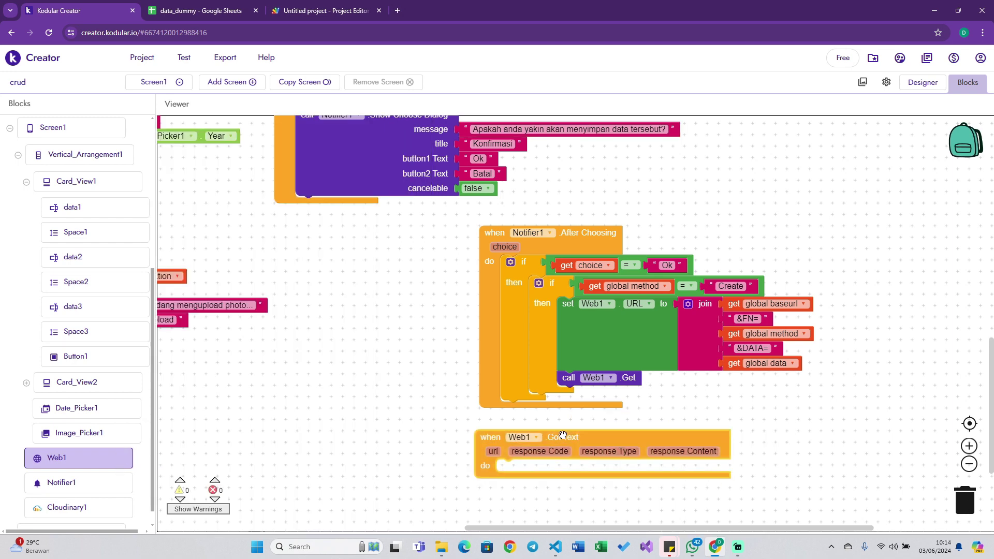
ctrl+scroll(562, 435, down, 3)
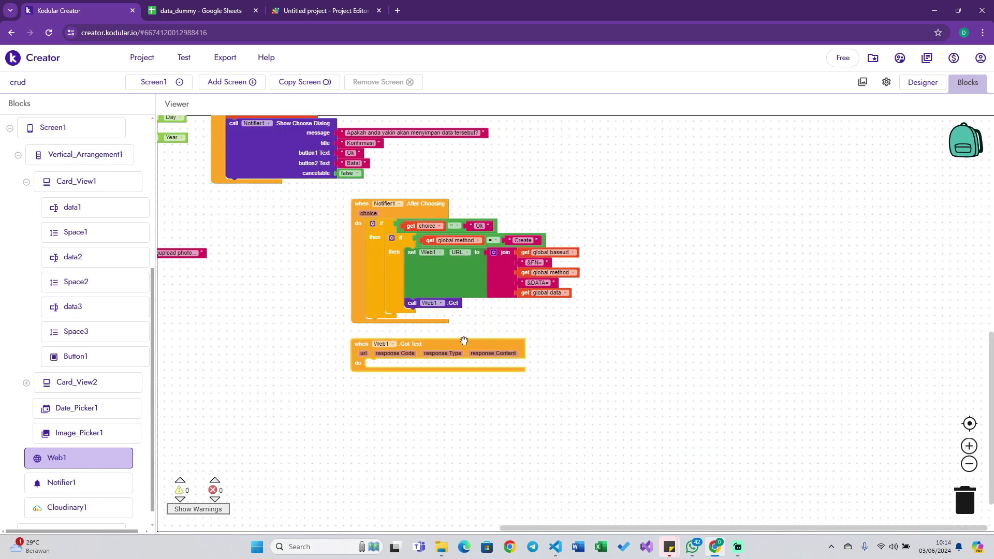
drag(464, 340, 717, 227)
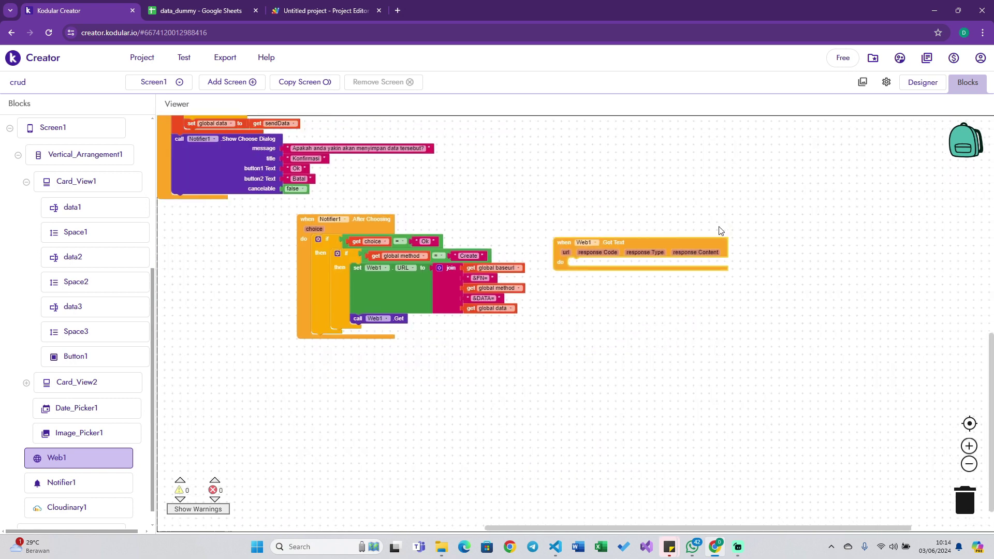
scroll(732, 248, up, 1)
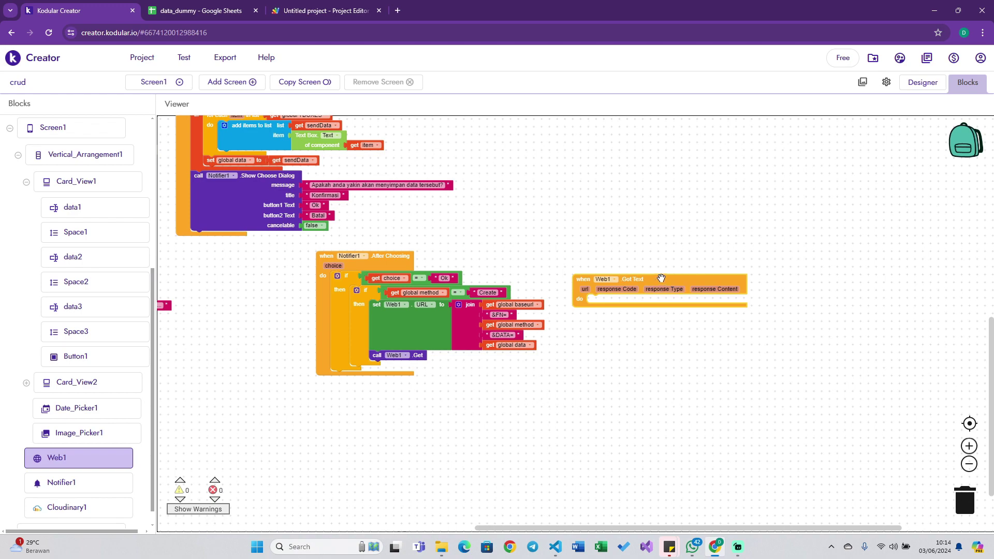
drag(661, 278, 725, 256)
ctrl+scroll(535, 299, up, 1)
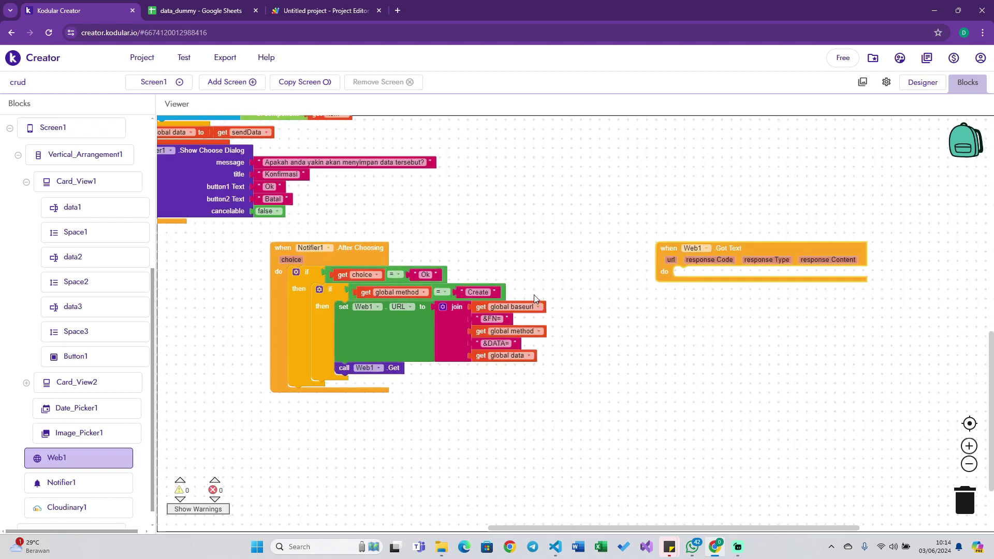
ctrl+scroll(535, 299, up, 1)
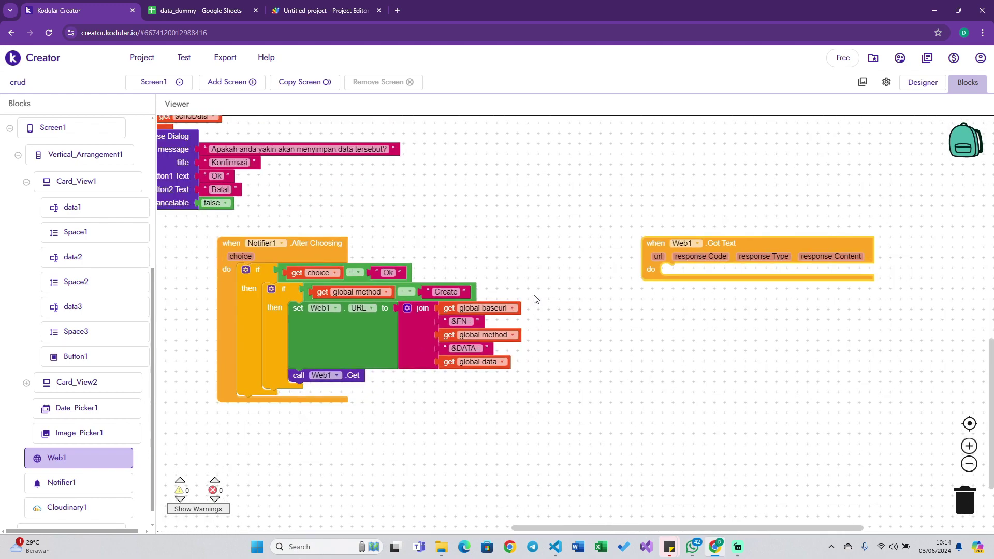
scroll(535, 299, left, 1)
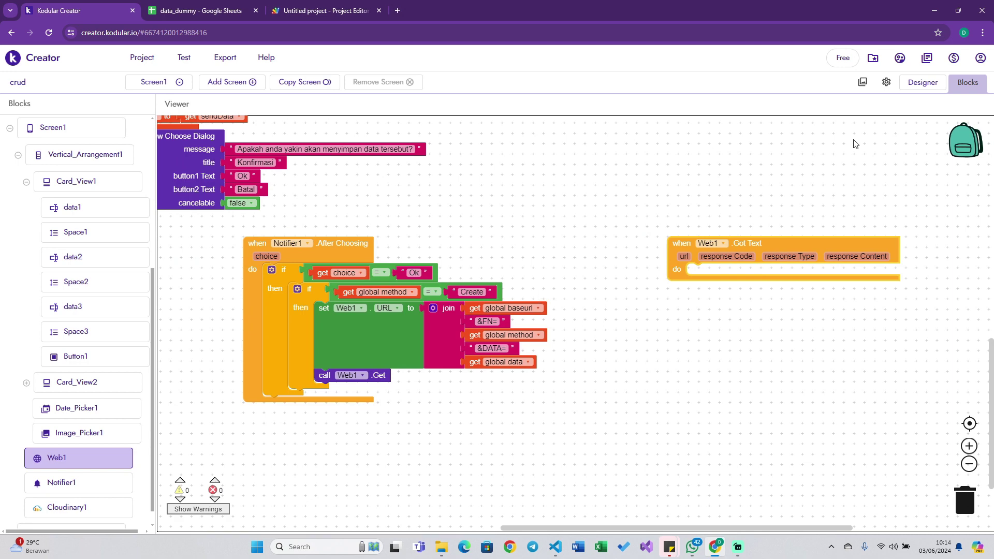
click(922, 82)
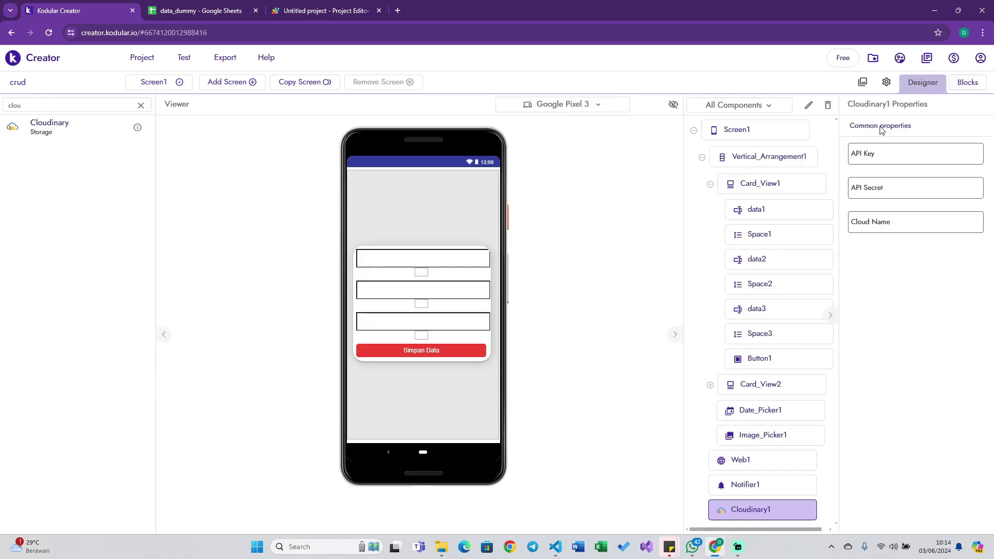
click(957, 83)
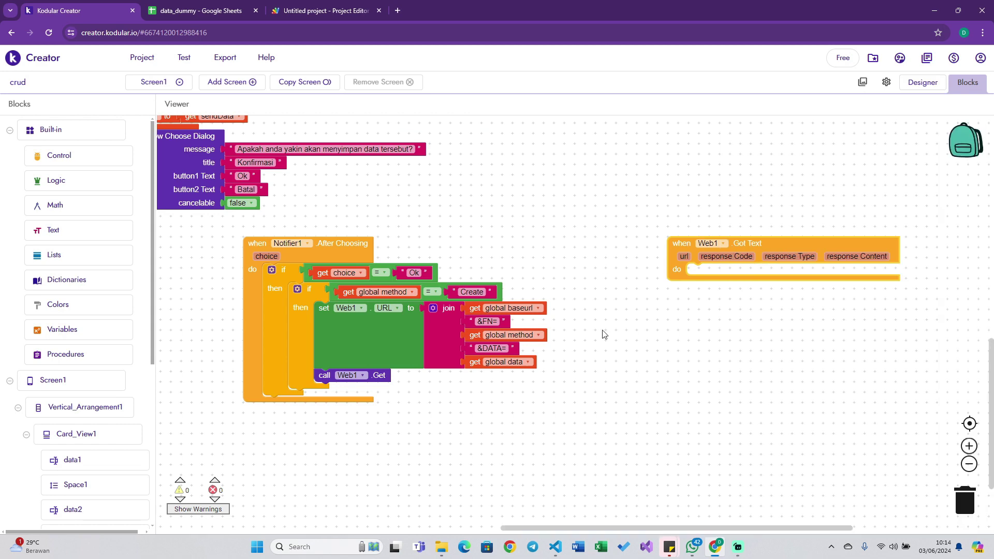
Add an if testing not is empty(get response Content) to Web1.Got Text.
click(122, 156)
drag(183, 139, 687, 283)
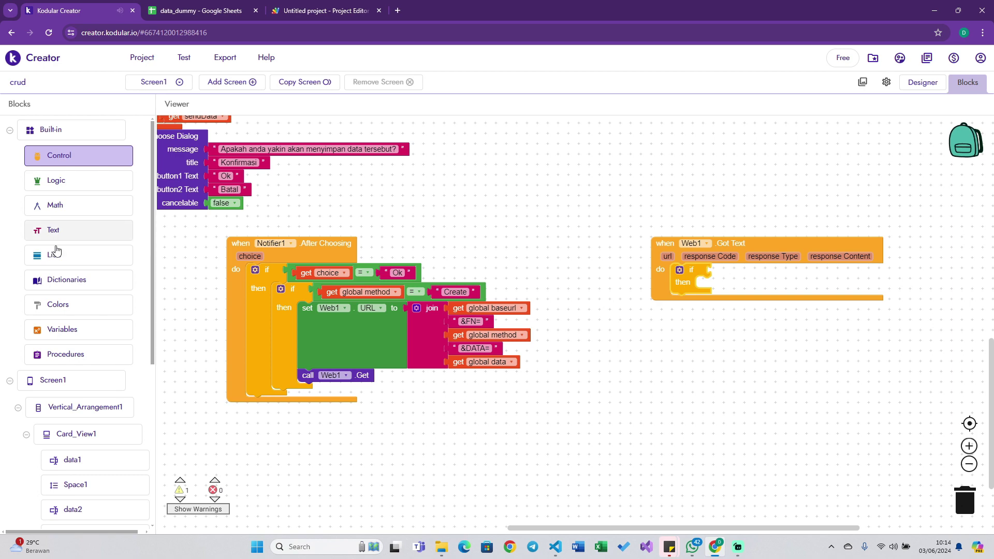
click(53, 230)
click(57, 181)
drag(187, 173, 734, 272)
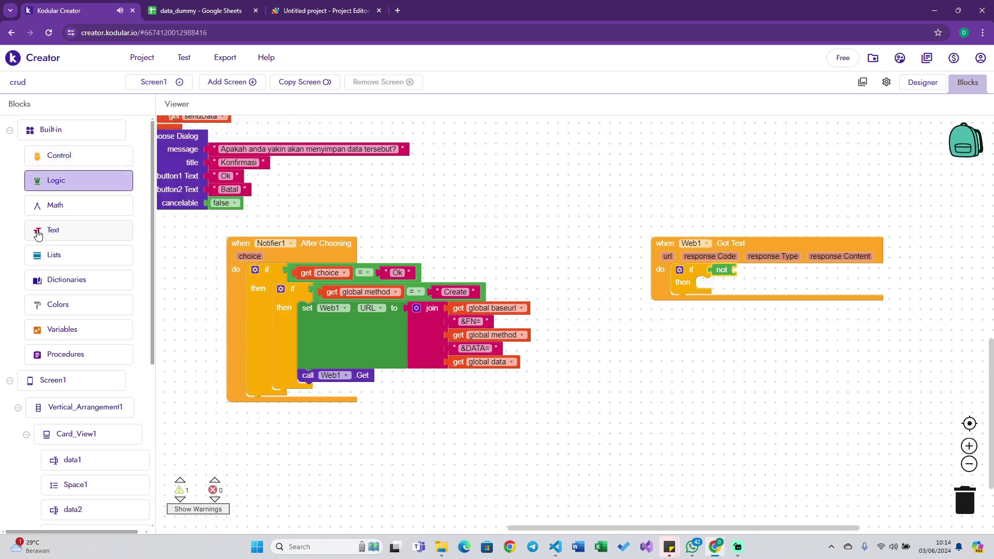
click(53, 229)
mouse_move(176, 203)
mouse_down()
mouse_move(773, 291)
mouse_move(760, 268)
mouse_up()
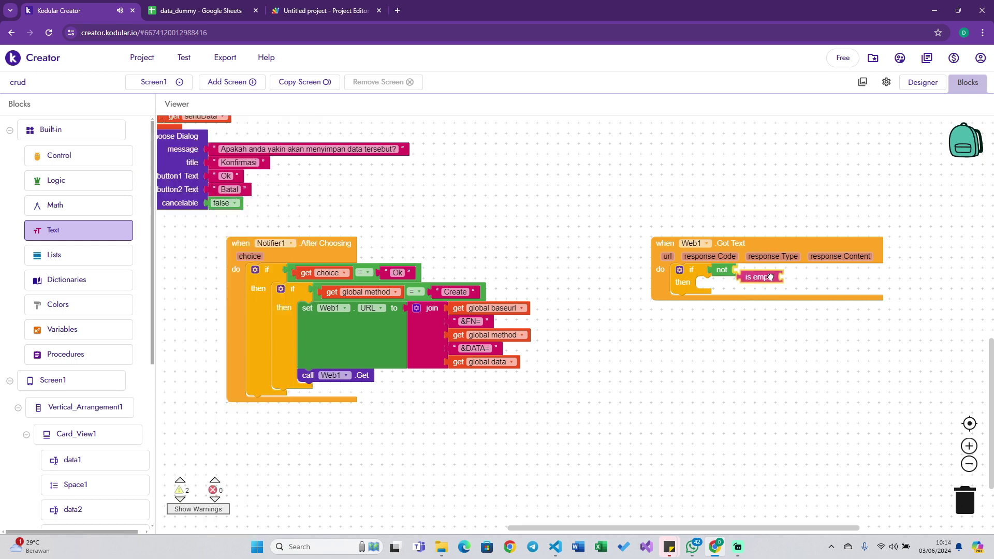
drag(826, 273, 795, 276)
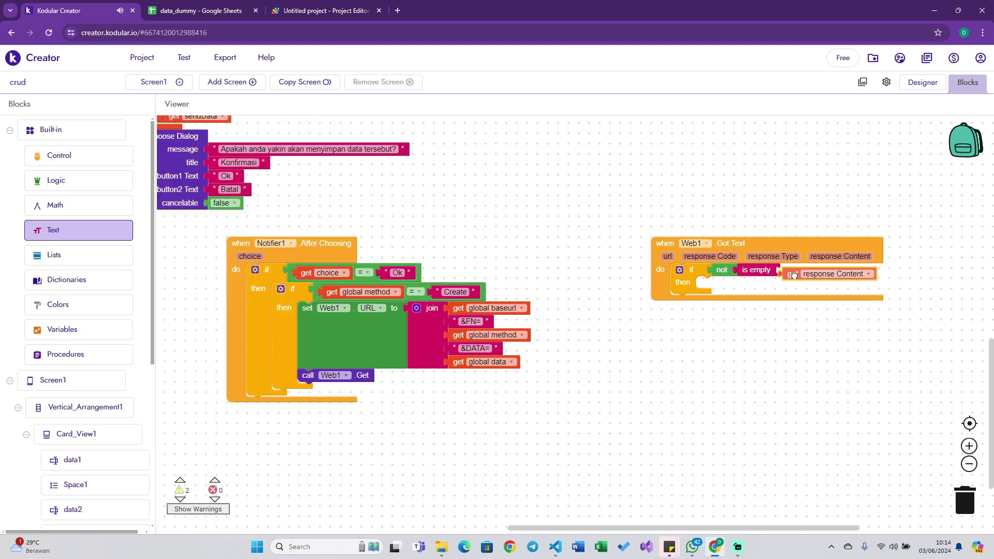
right_click(805, 283)
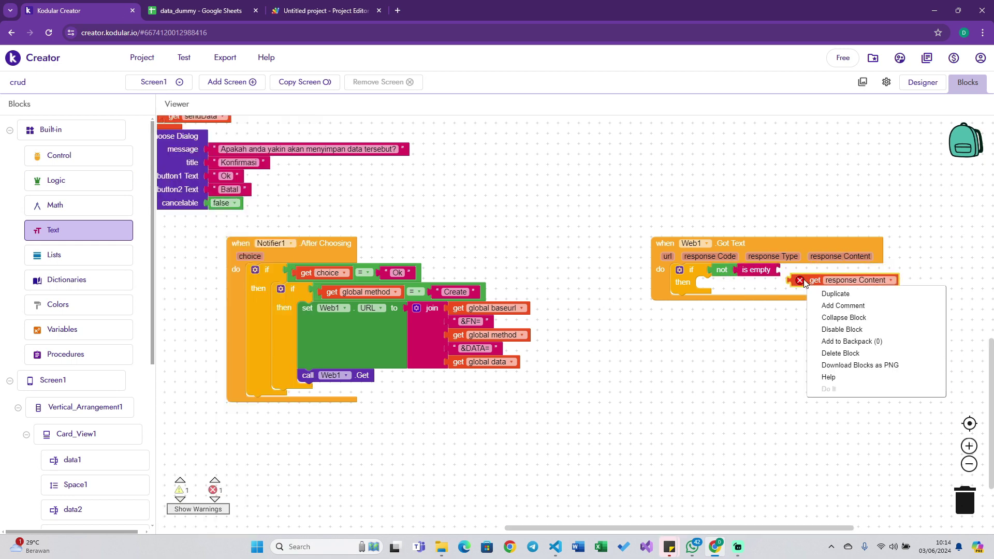
drag(804, 282, 794, 271)
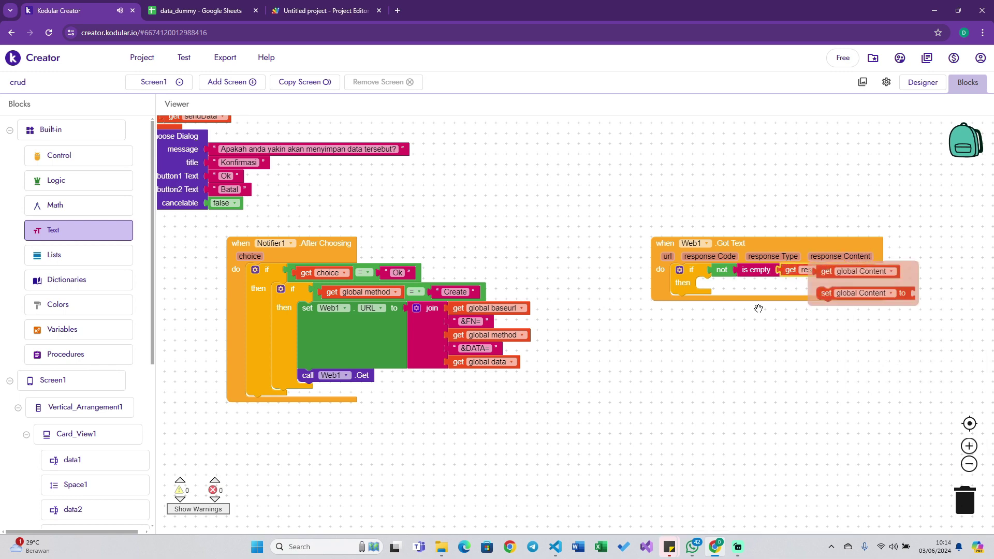
click(705, 330)
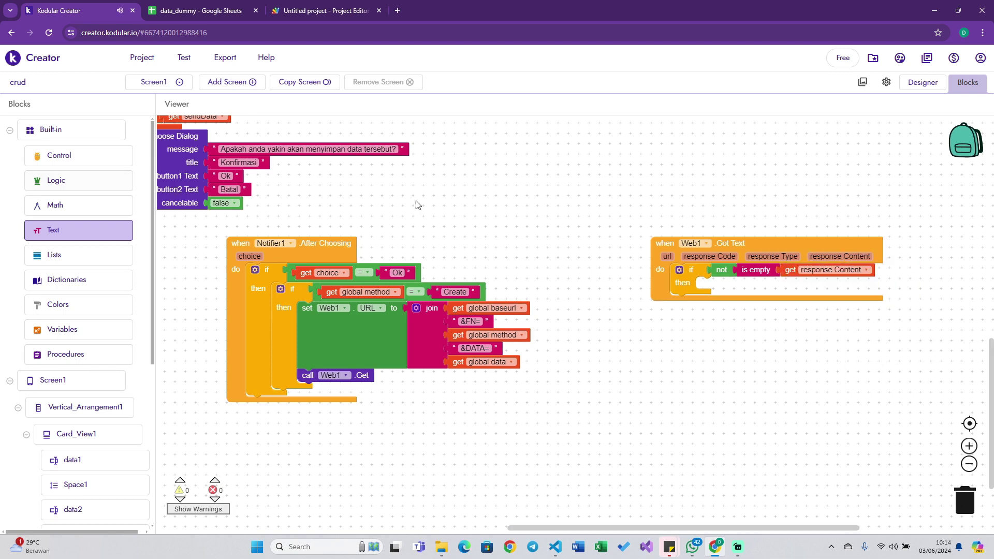
Nest a second if using a copy of the global method = Create comparison.
click(98, 163)
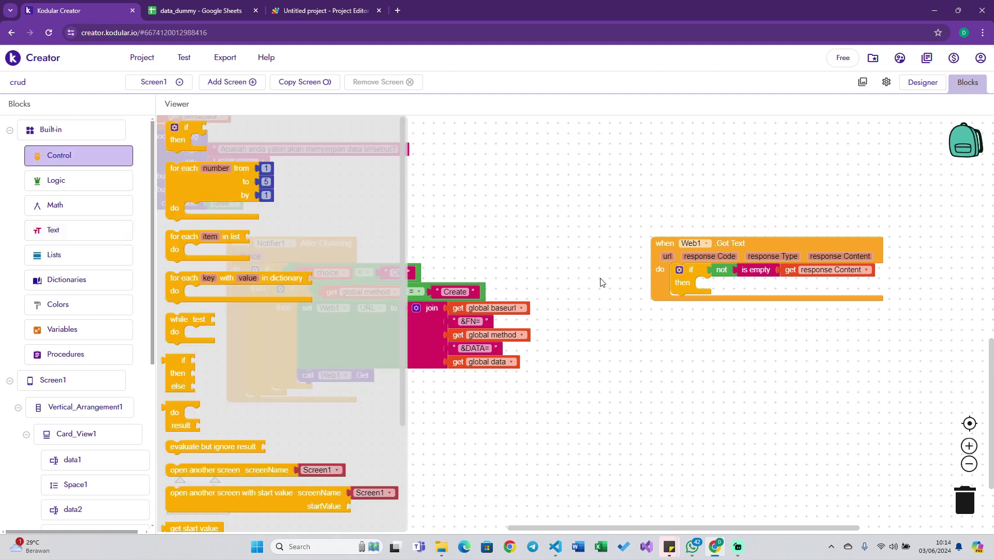
drag(167, 138, 701, 299)
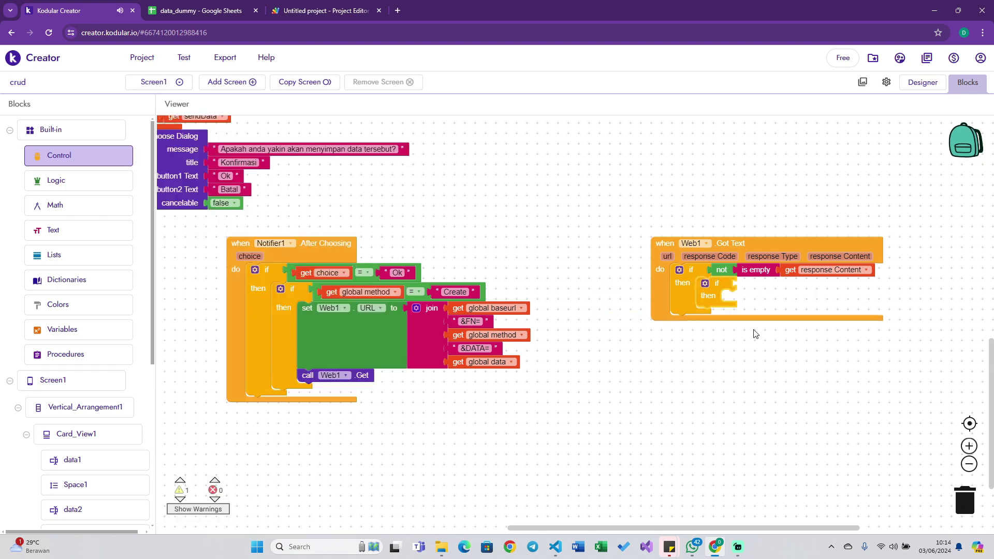
click(464, 288)
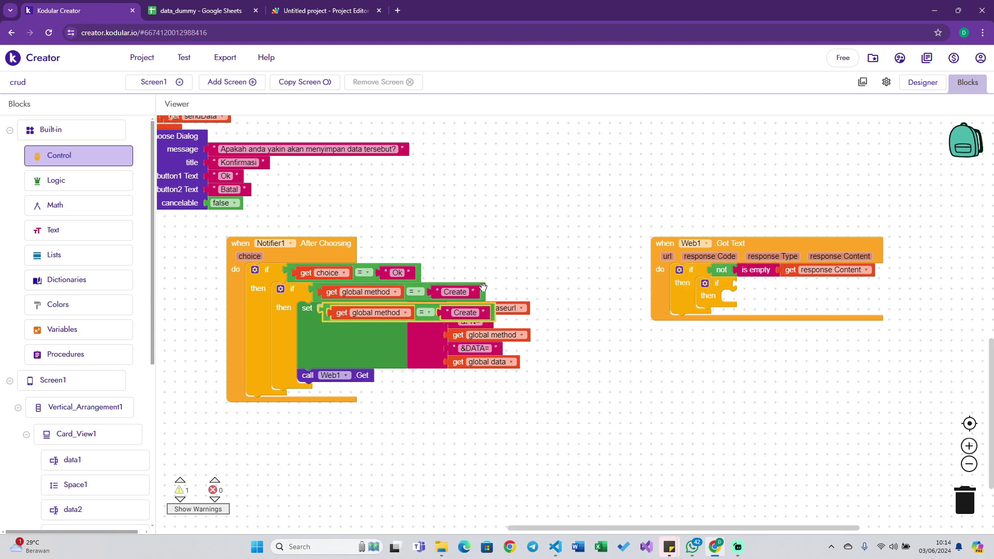
key(ctrl+c)
key(ctrl+v)
drag(497, 305, 904, 281)
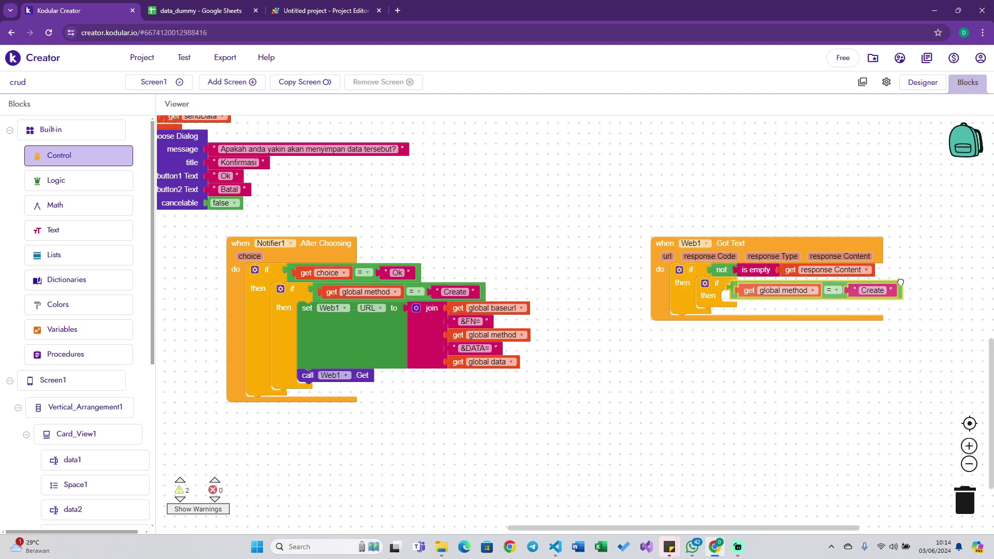
Add an initialize global name block and move it above TBOXES.
scroll(832, 317, left, 4)
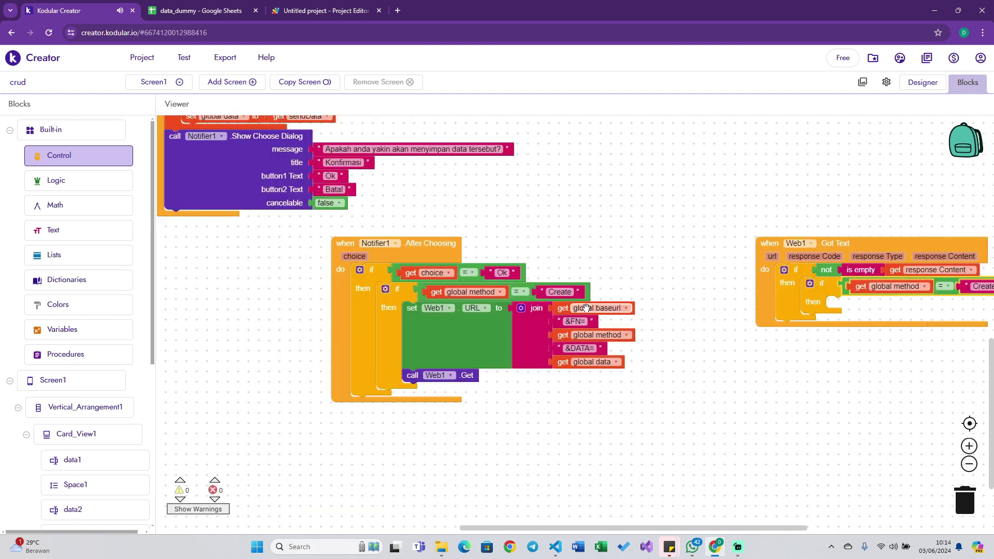
scroll(586, 307, up, 6)
scroll(588, 311, left, 5)
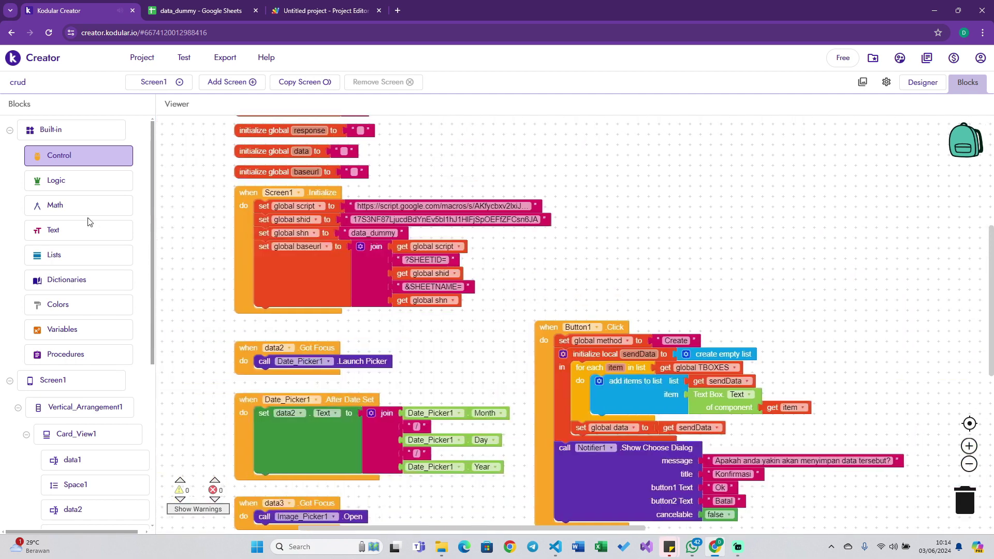
click(88, 212)
click(81, 327)
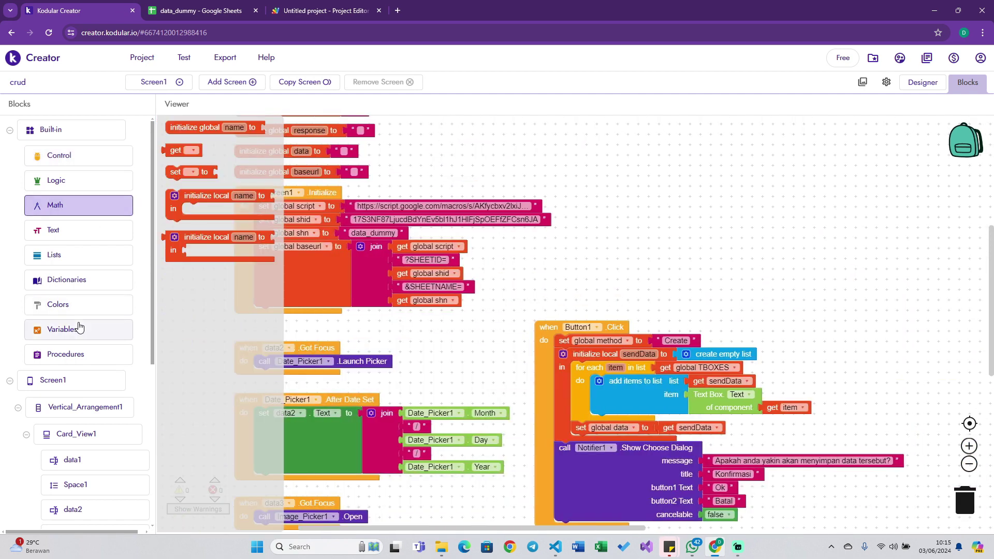
drag(200, 130, 482, 180)
scroll(484, 181, up, 2)
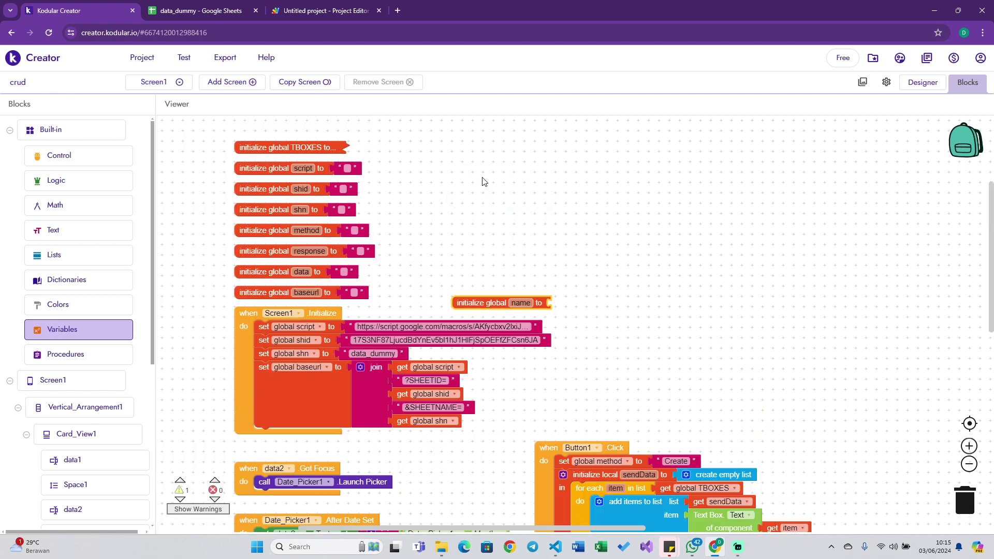
drag(520, 305, 306, 131)
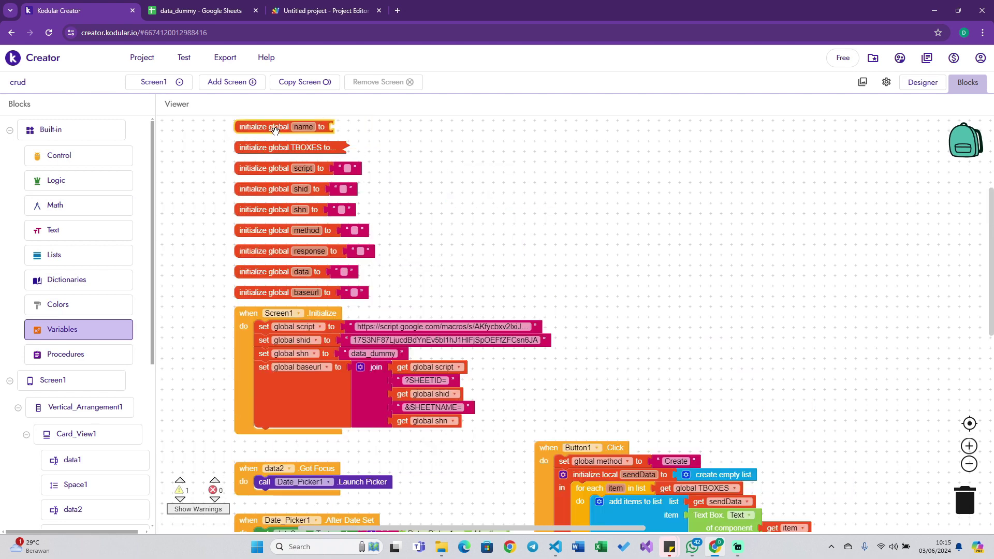
Rename the new global variable to params.
click(304, 127)
text(PARA)
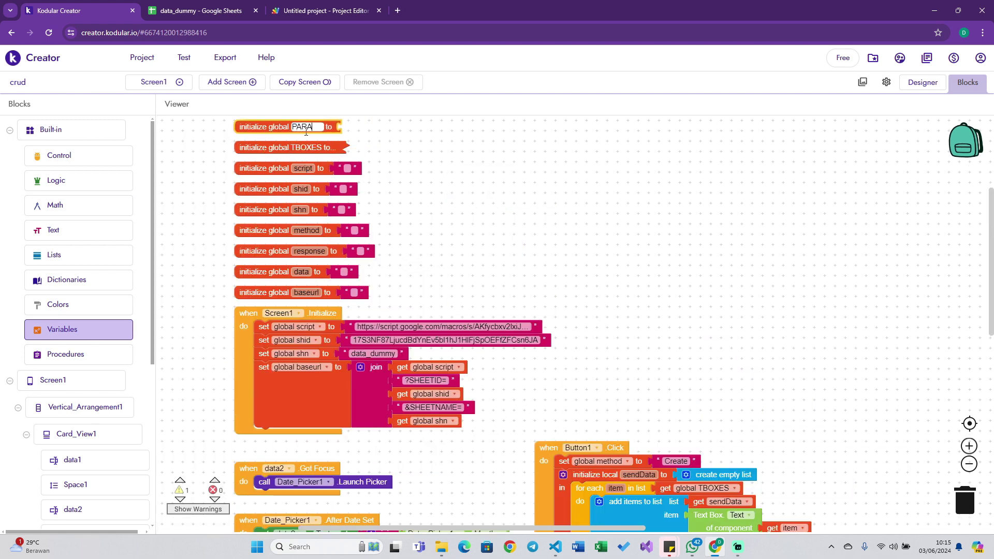
key(BackSpace)
key(BackSpace)
text(params)
key(Return)
text(")
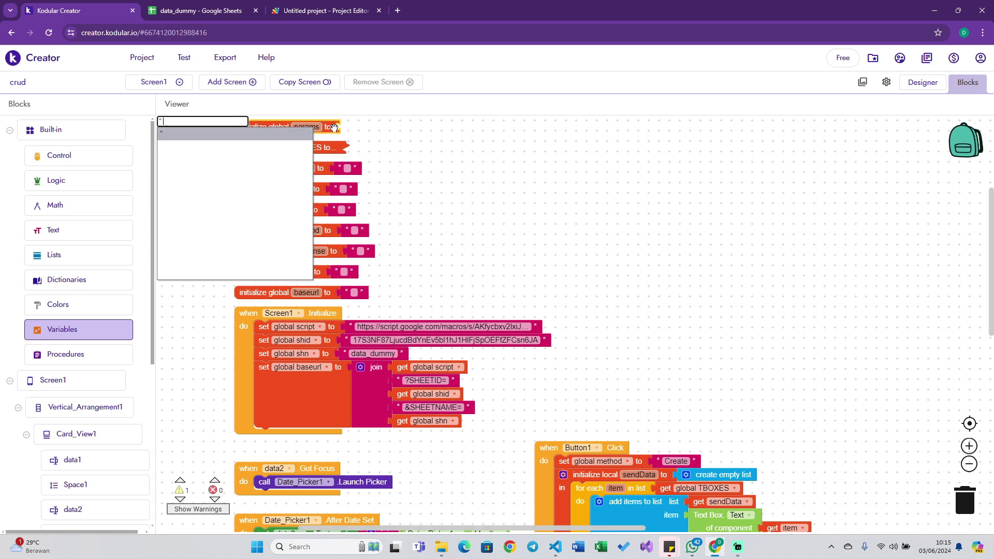
key(Escape)
scroll(569, 269, right, 5)
scroll(569, 269, down, 2)
Insert a set global params block above set Web1.URL in the Create branch.
scroll(683, 362, down, 4)
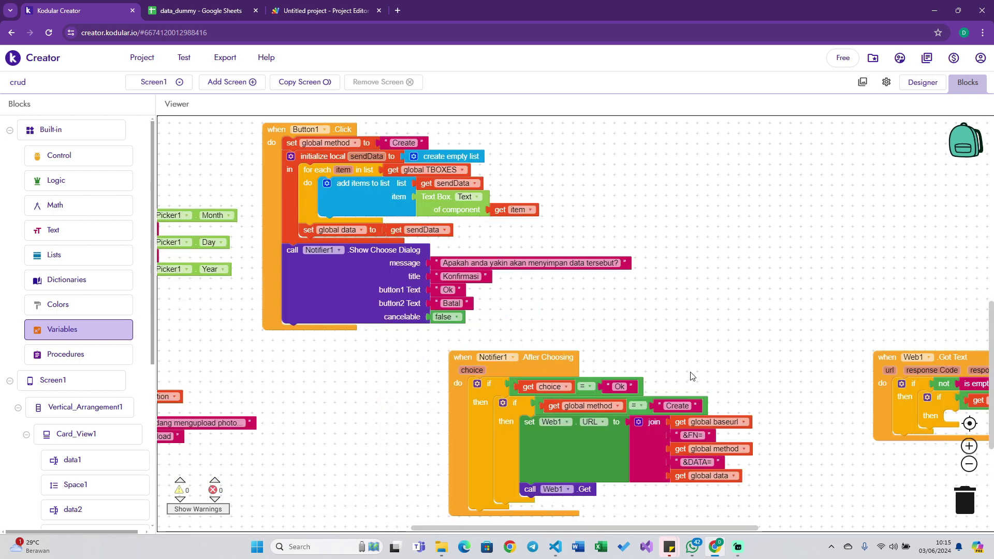
scroll(692, 376, down, 3)
scroll(692, 376, right, 3)
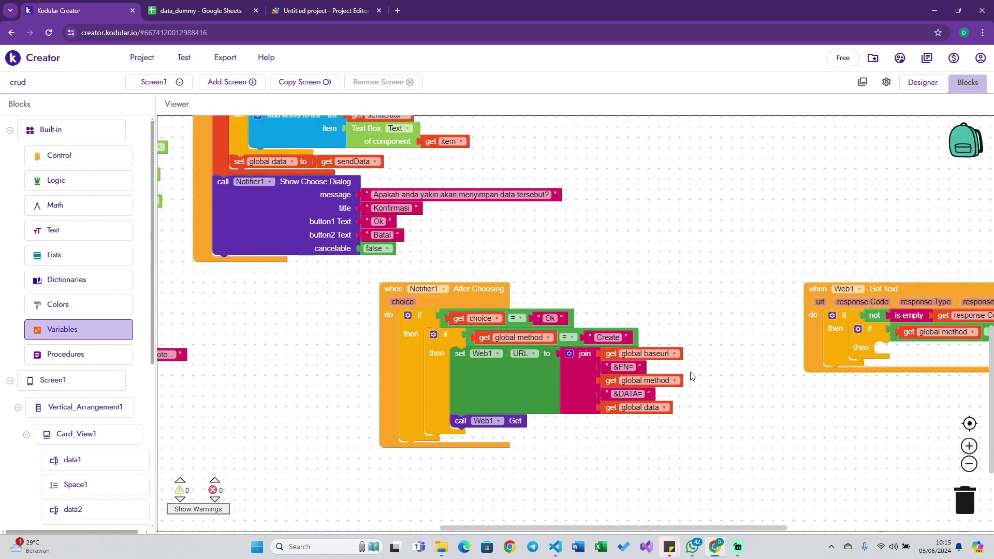
scroll(692, 376, up, 1)
scroll(490, 379, down, 2)
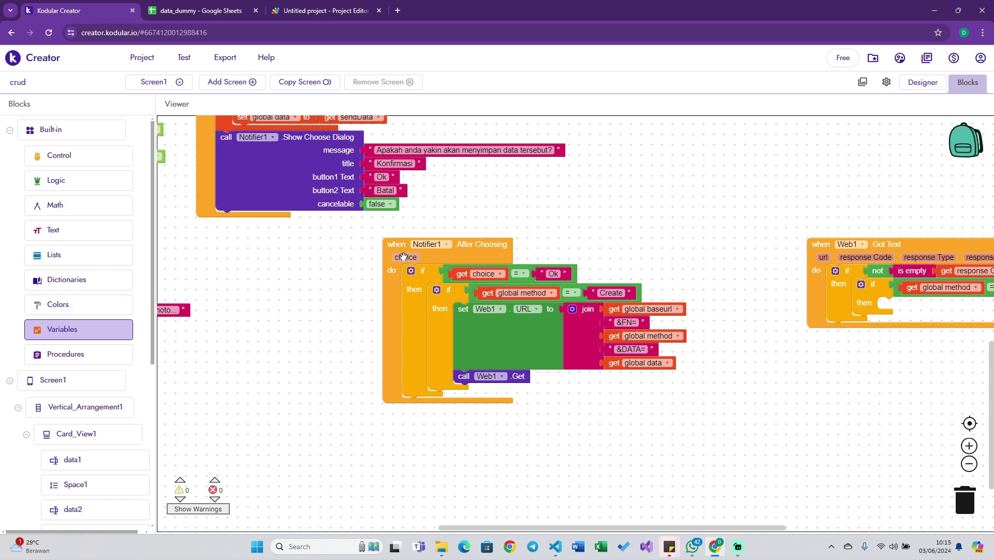
mouse_move(405, 256)
drag(409, 294, 497, 310)
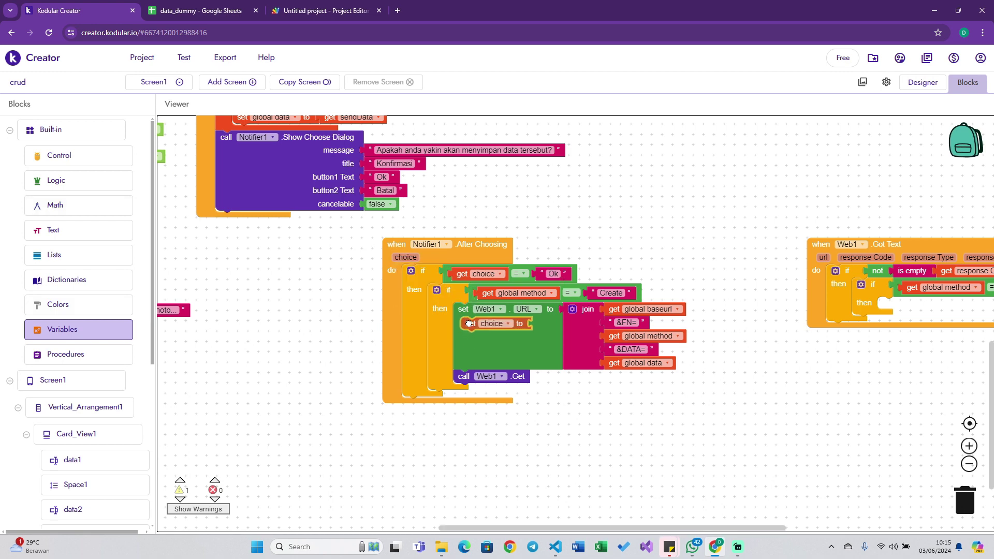
click(498, 311)
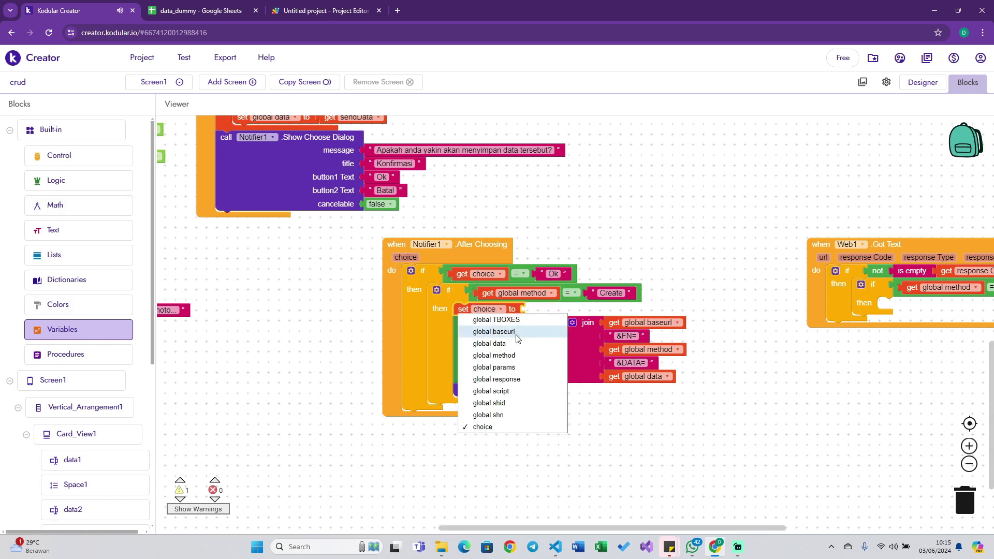
click(516, 368)
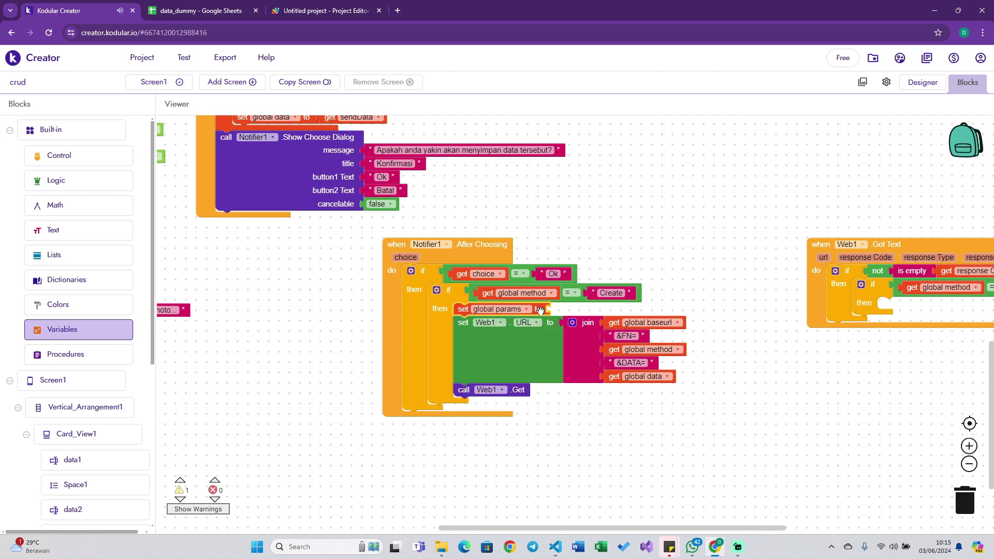
Attach a text block reading ReadAll to the params setter.
text(1)
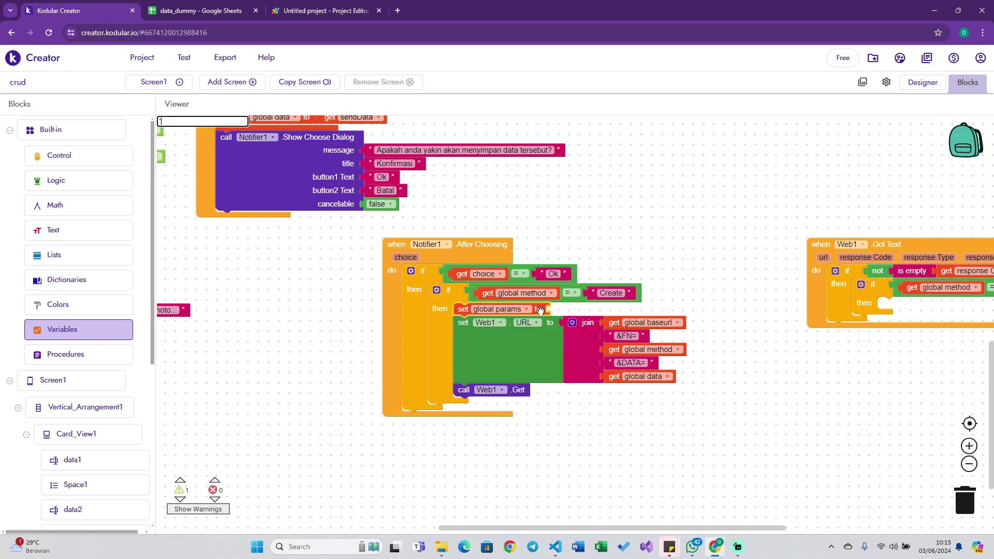
text(rea)
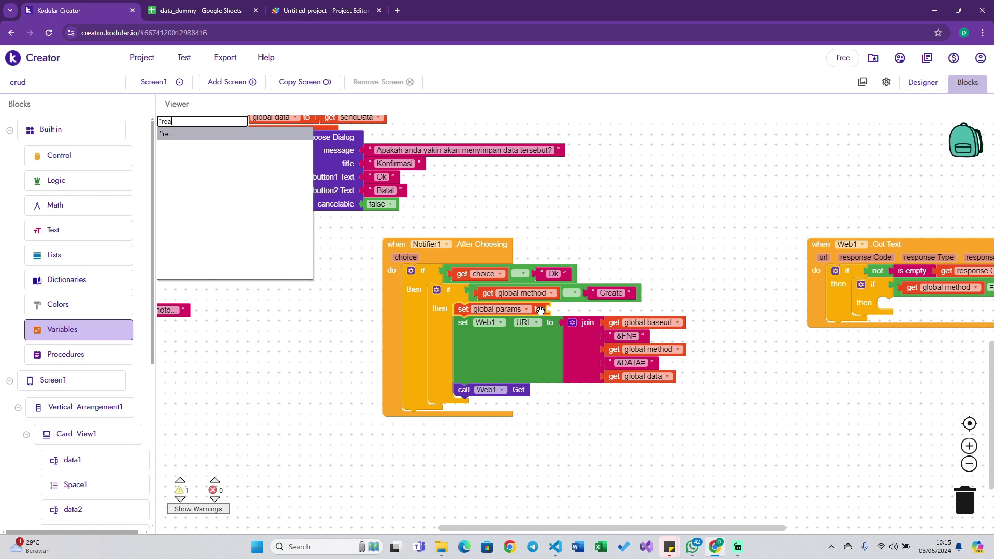
key(Return)
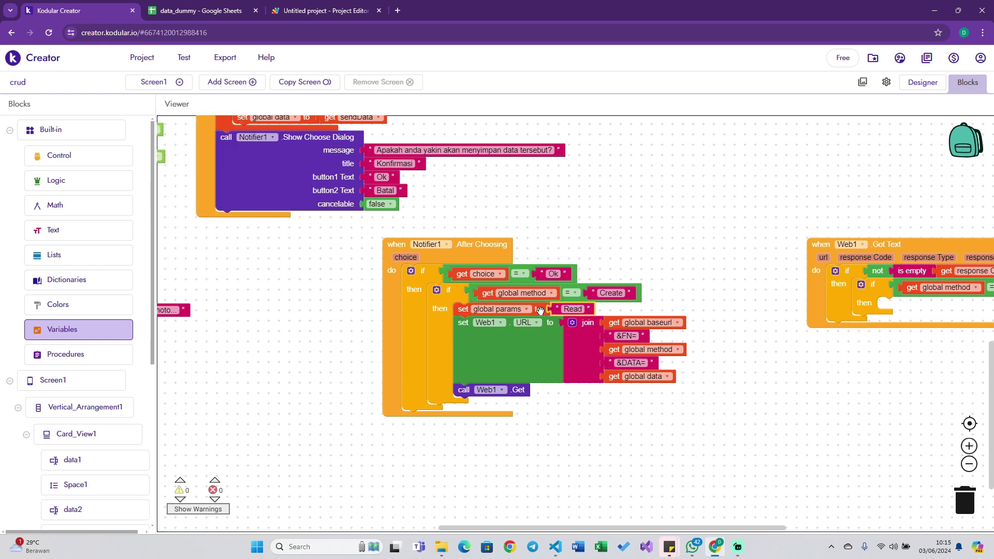
click(533, 309)
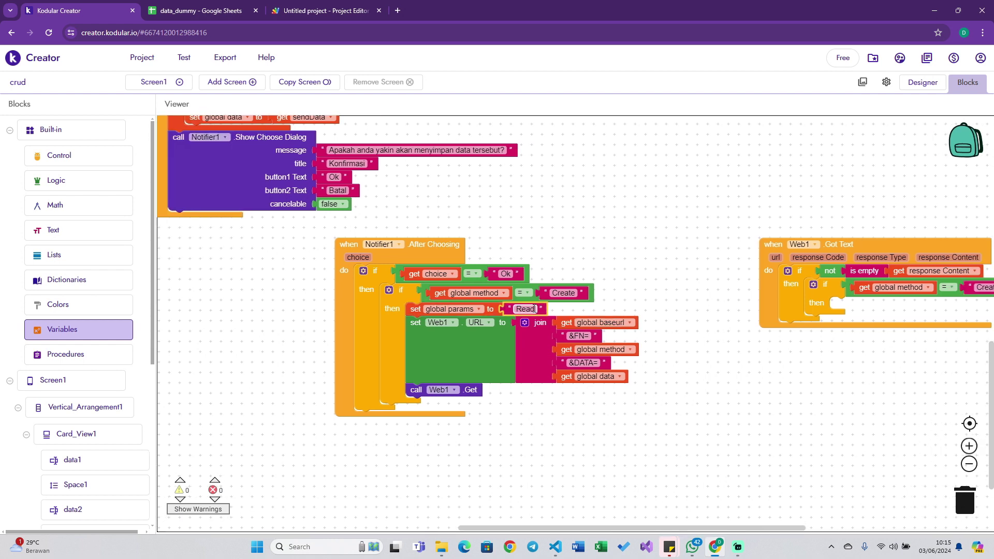
text(All)
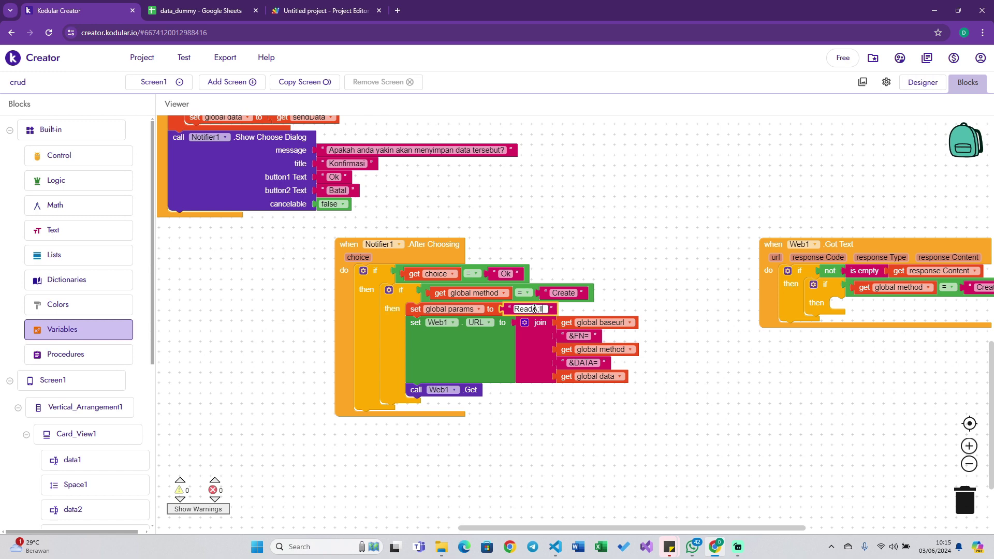
key(BackSpace)
key(BackSpace)
click(658, 370)
scroll(679, 377, right, 4)
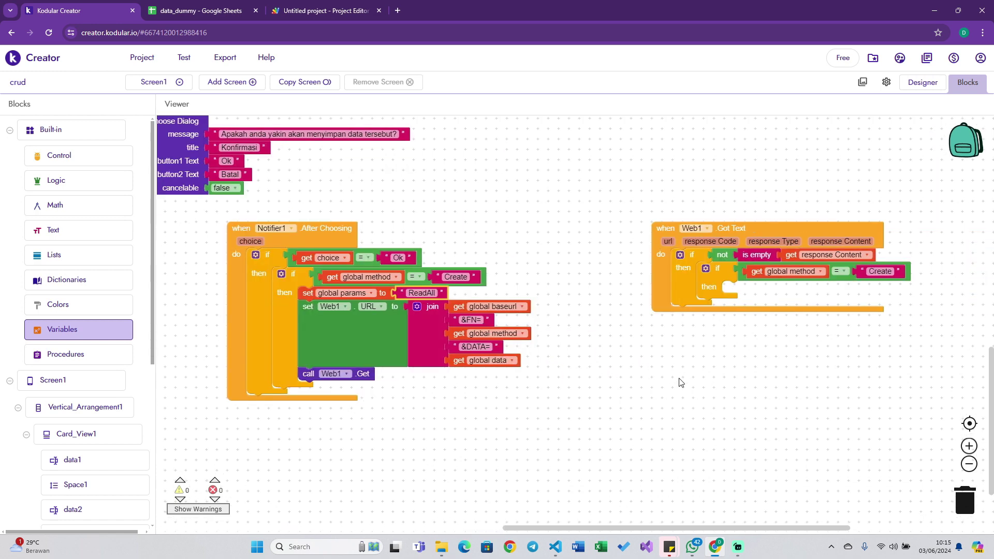
Change the inner comparison to global params = "ReadAll".
scroll(680, 382, right, 1)
click(775, 271)
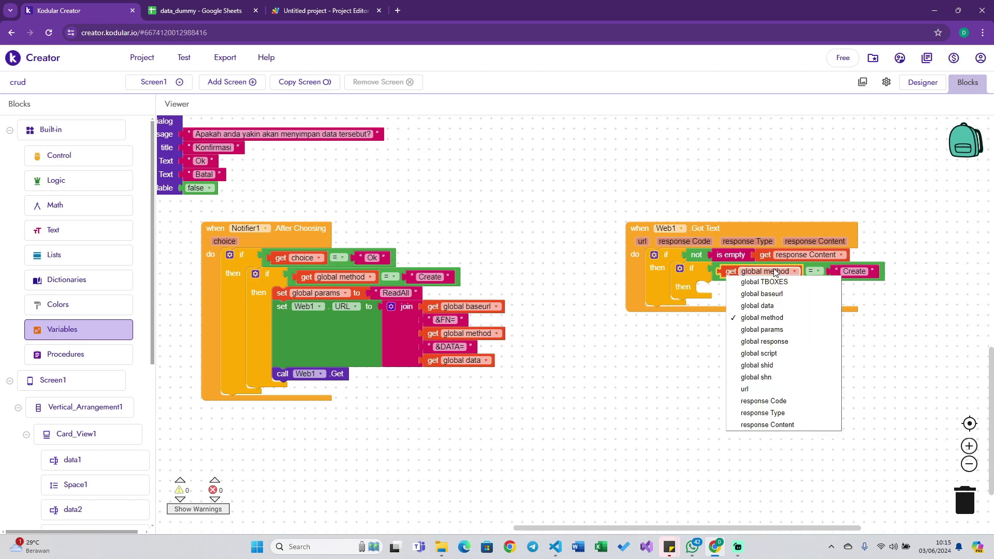
click(790, 332)
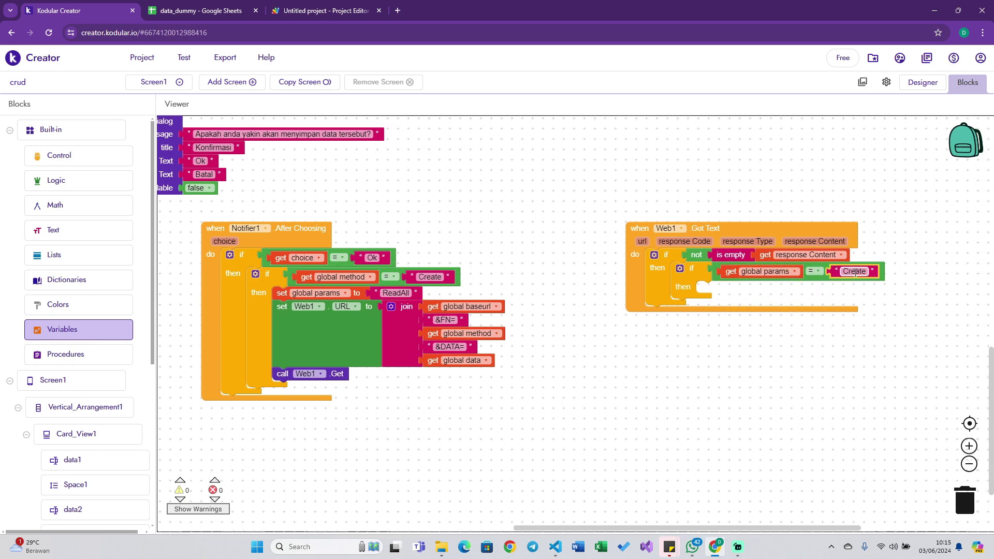
click(853, 271)
text(ReadAll)
key(Return)
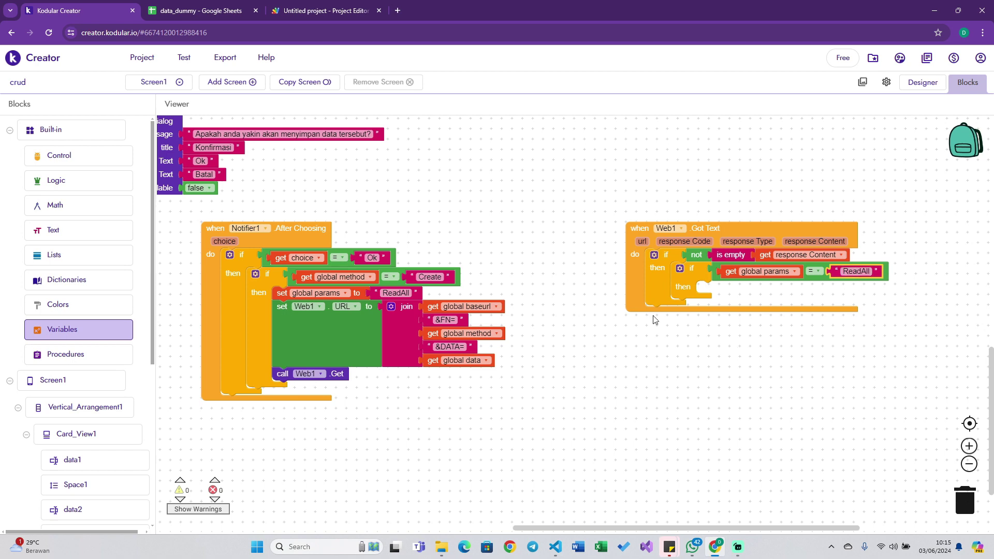
Drag an initialize local name block into the ReadAll branch's then slot.
scroll(762, 300, right, 2)
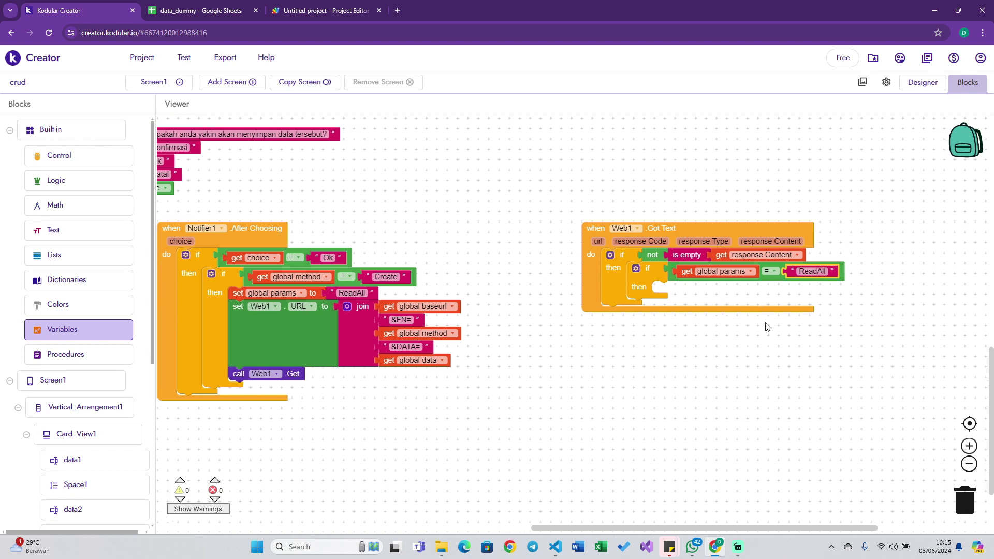
scroll(740, 334, left, 2)
scroll(588, 293, down, 1)
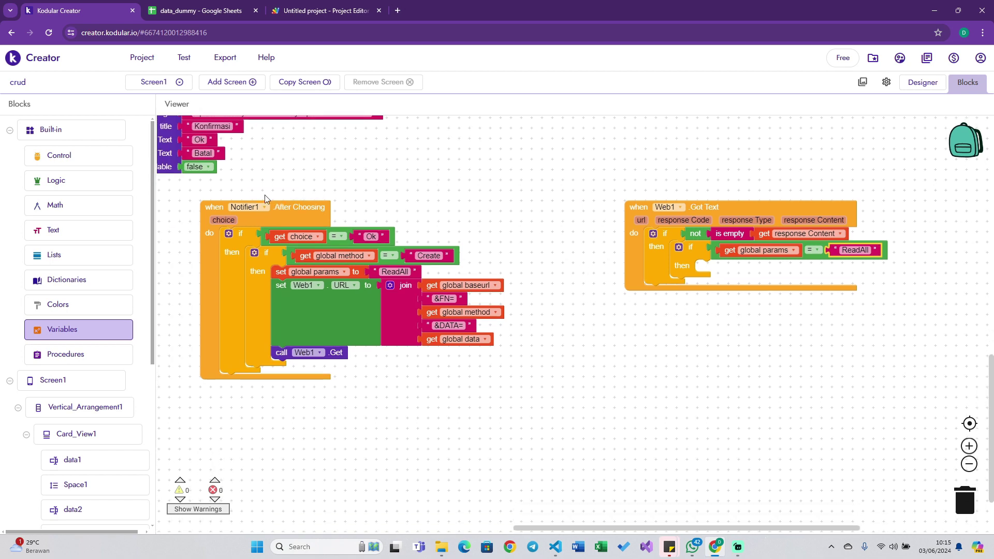
mouse_move(223, 219)
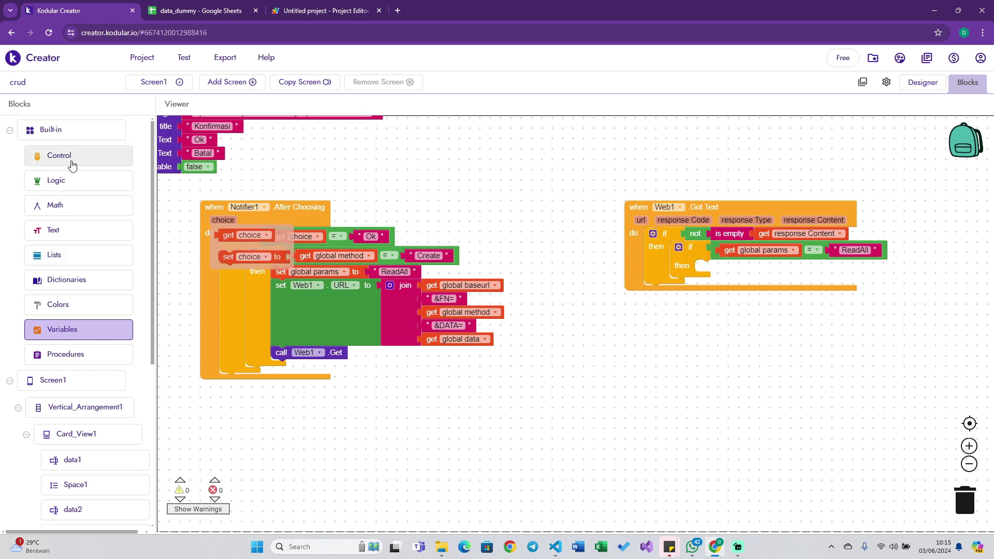
click(85, 329)
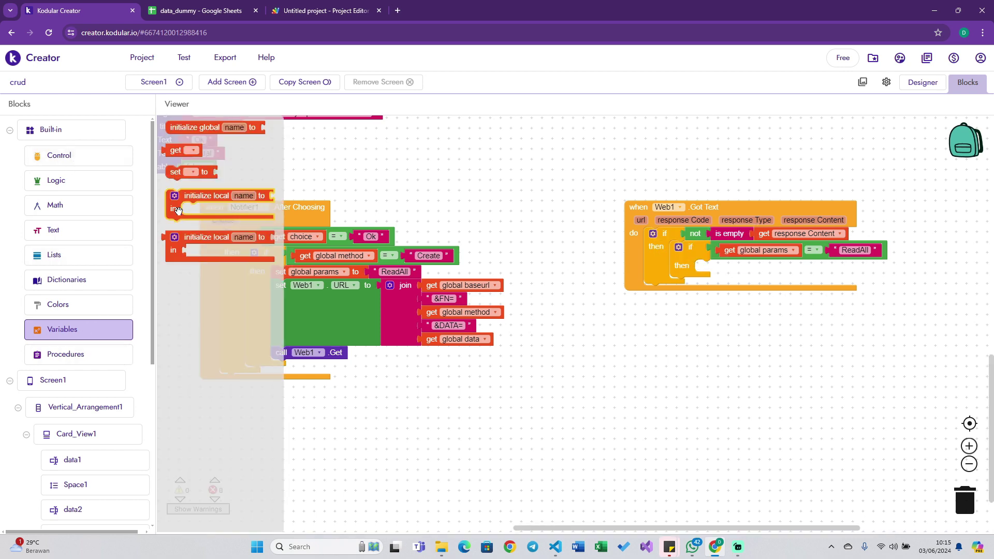
drag(178, 210, 712, 283)
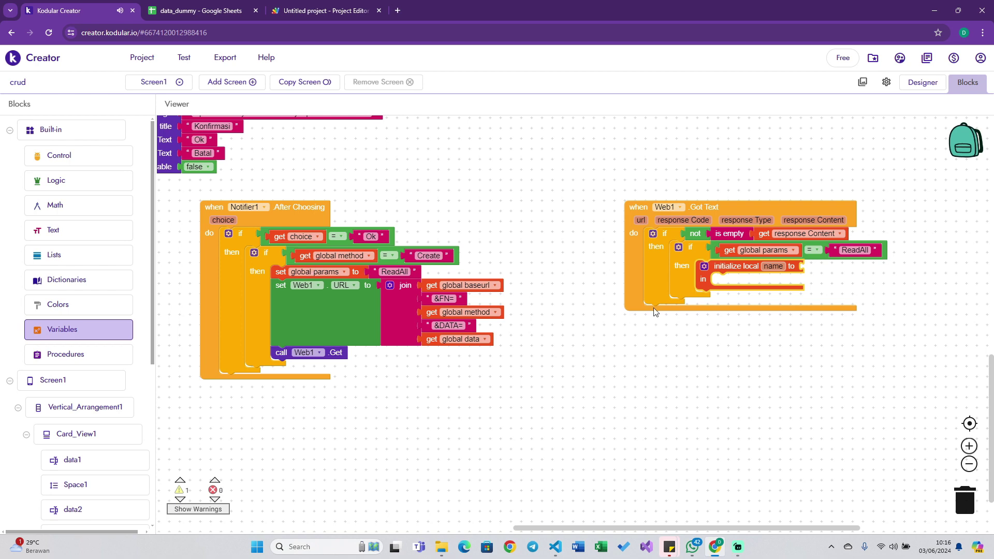
Start the local variable as create empty list and rename it to el.
text(empty)
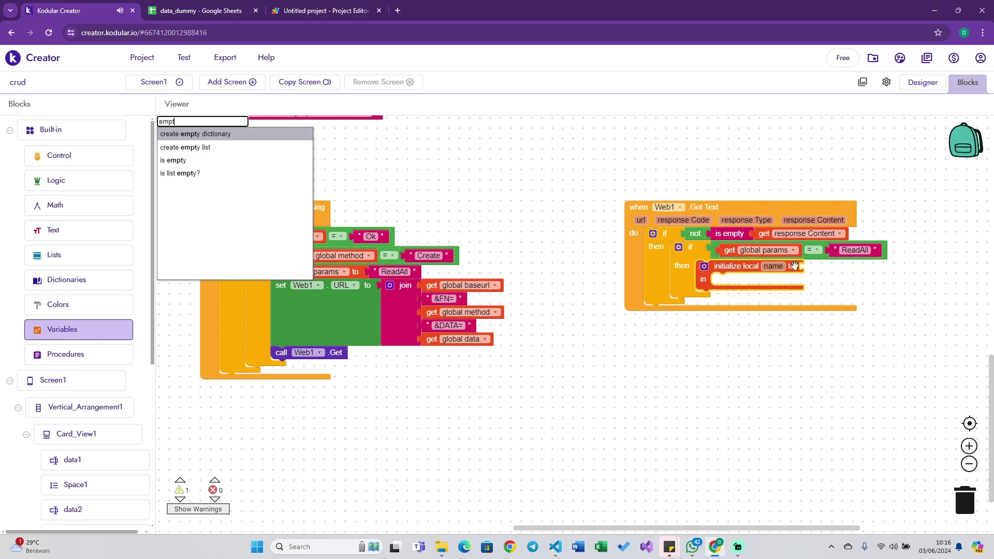
key(Down)
key(Return)
click(773, 266)
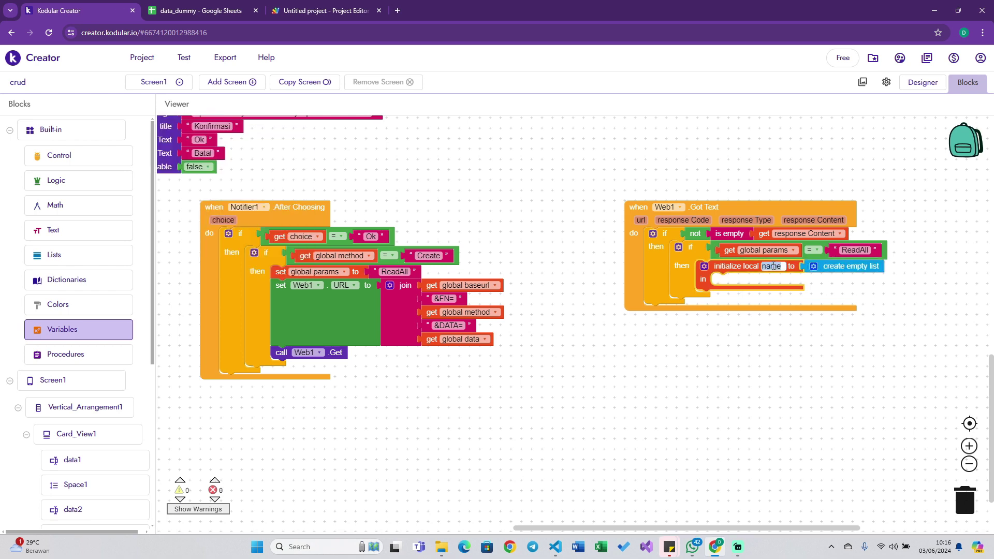
text(el)
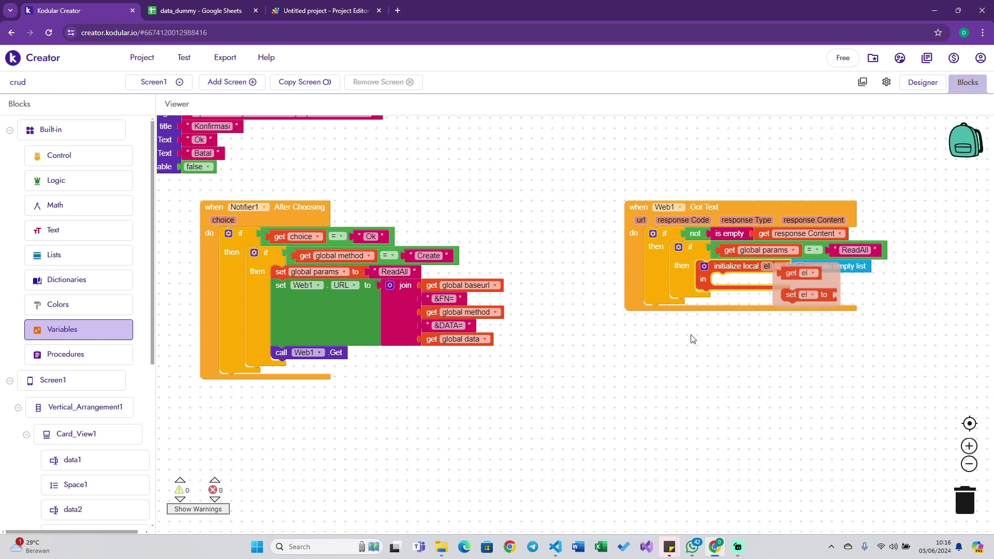
click(692, 339)
Add a for each item loop containing an add items to list block.
click(71, 156)
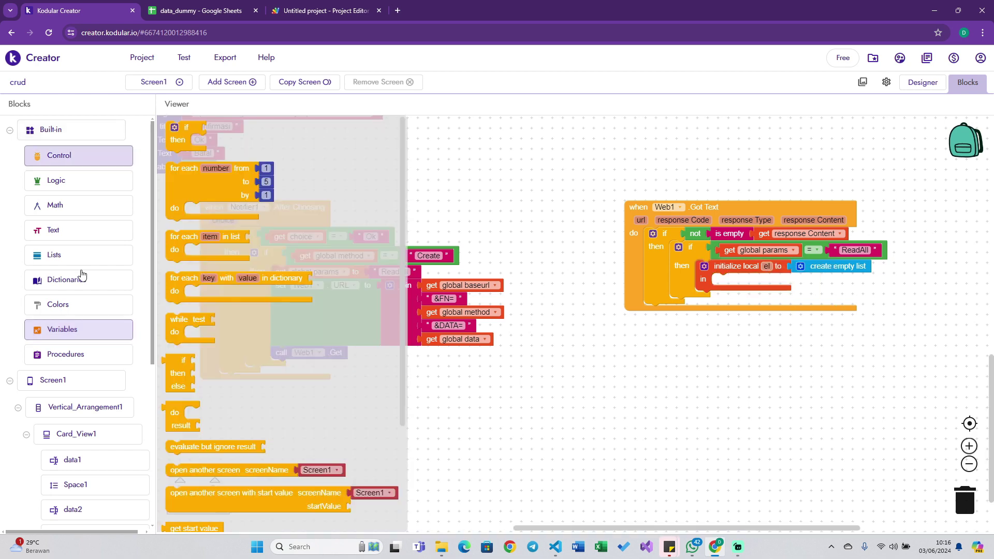
mouse_move(264, 280)
mouse_down()
mouse_move(727, 298)
mouse_move(792, 278)
mouse_up()
click(73, 261)
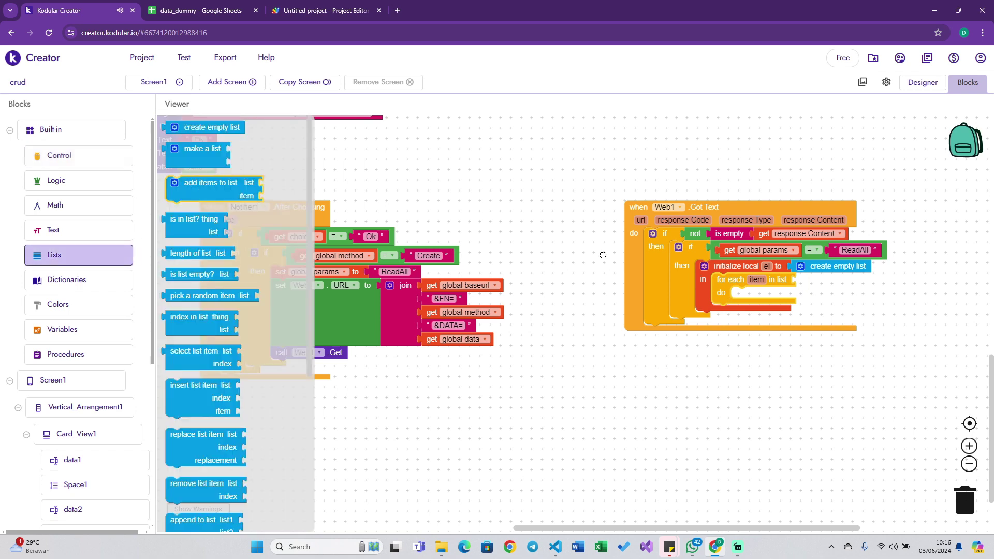
drag(202, 196, 764, 308)
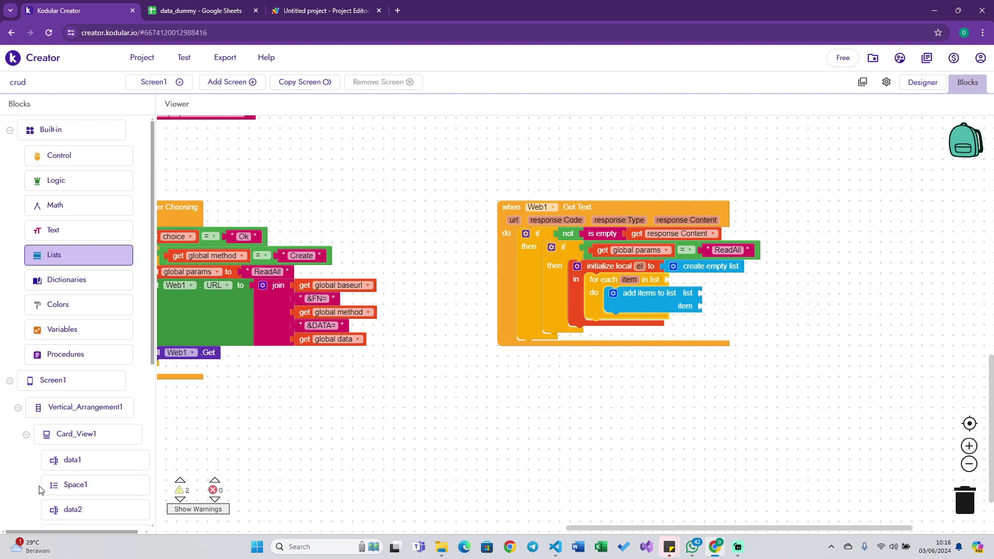
Feed Web1.JSON Text Decode of response Content into the loop.
scroll(40, 490, down, 5)
click(78, 441)
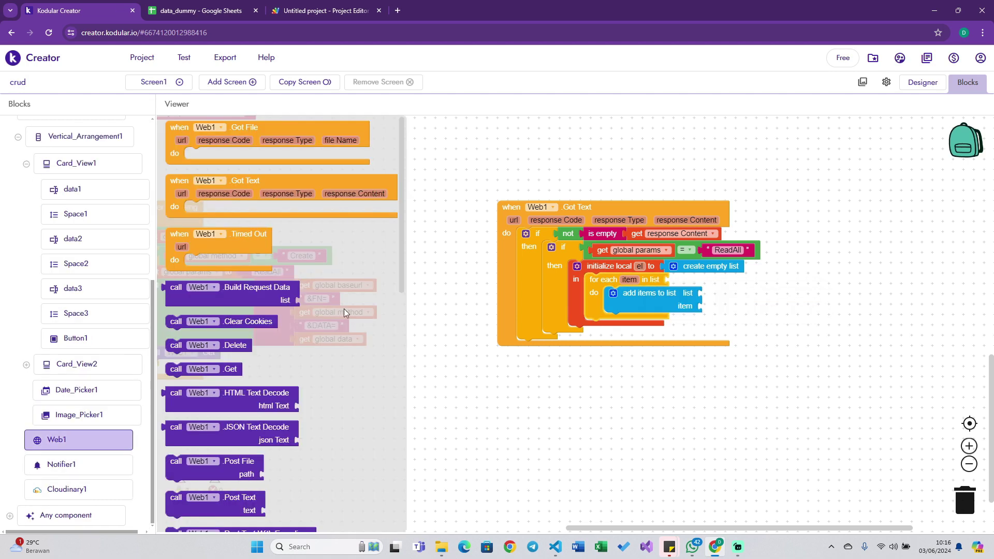
scroll(338, 329, down, 3)
mouse_move(272, 343)
mouse_down()
mouse_move(845, 301)
mouse_move(786, 284)
mouse_up()
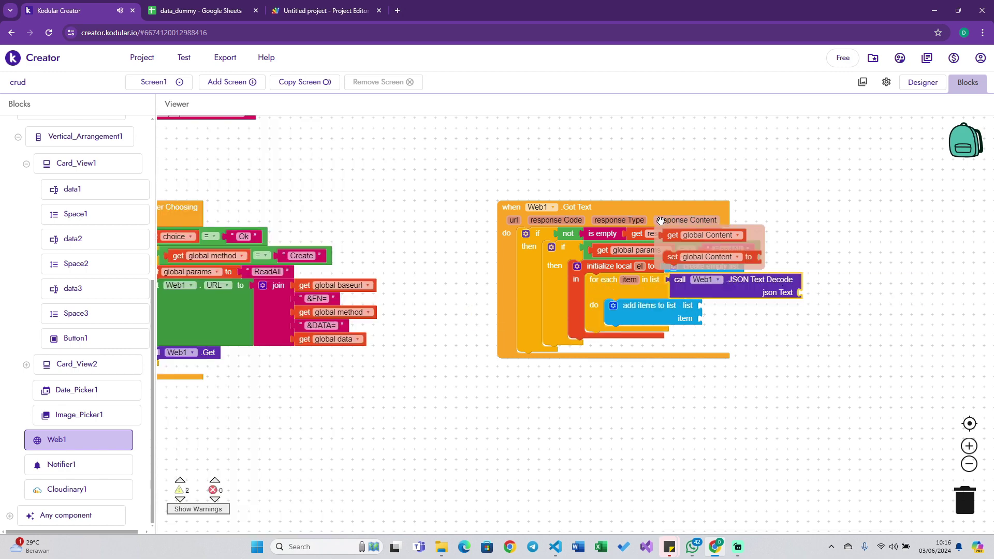
drag(668, 234, 811, 293)
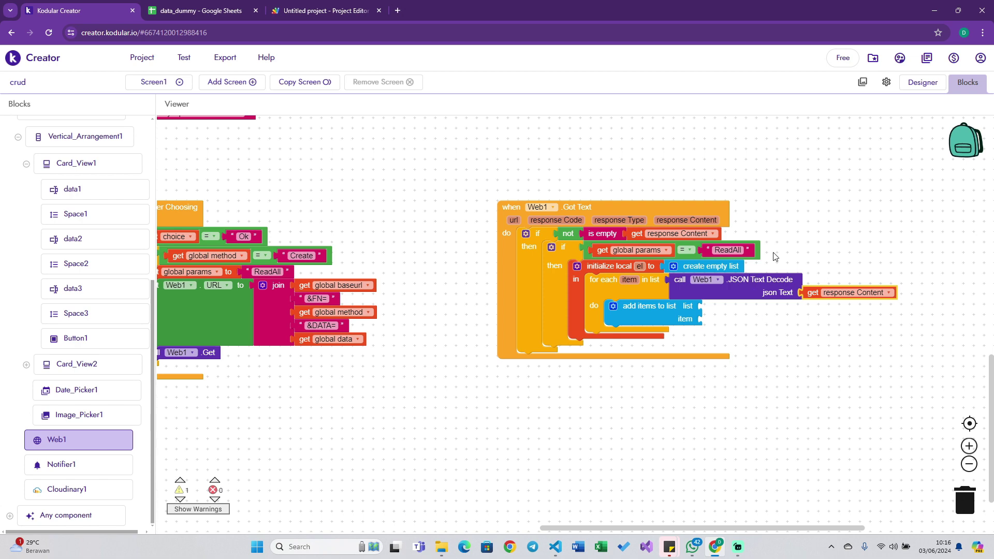
scroll(775, 257, up, 1)
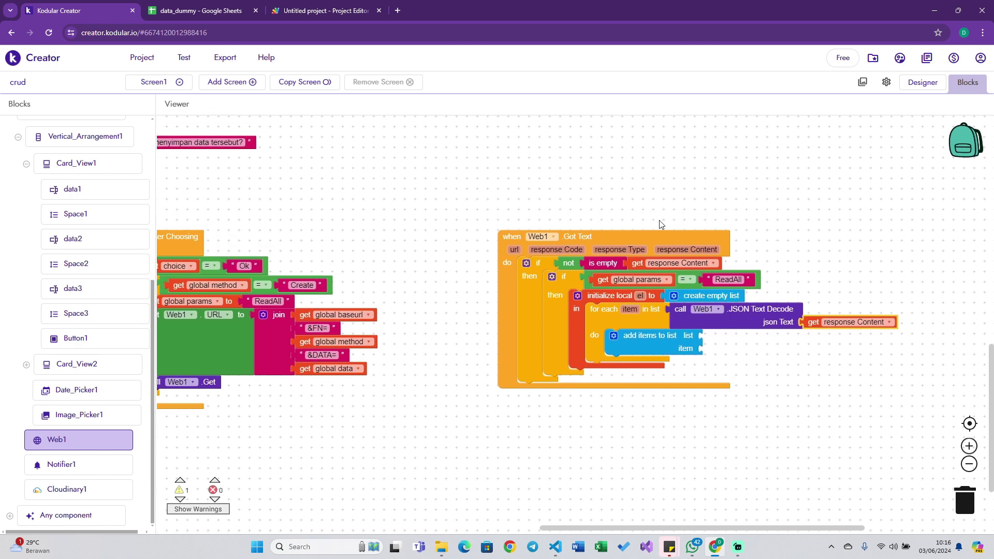
Add set global response to the JSON-decoded response Content above the ReadAll check.
scroll(761, 251, left, 2)
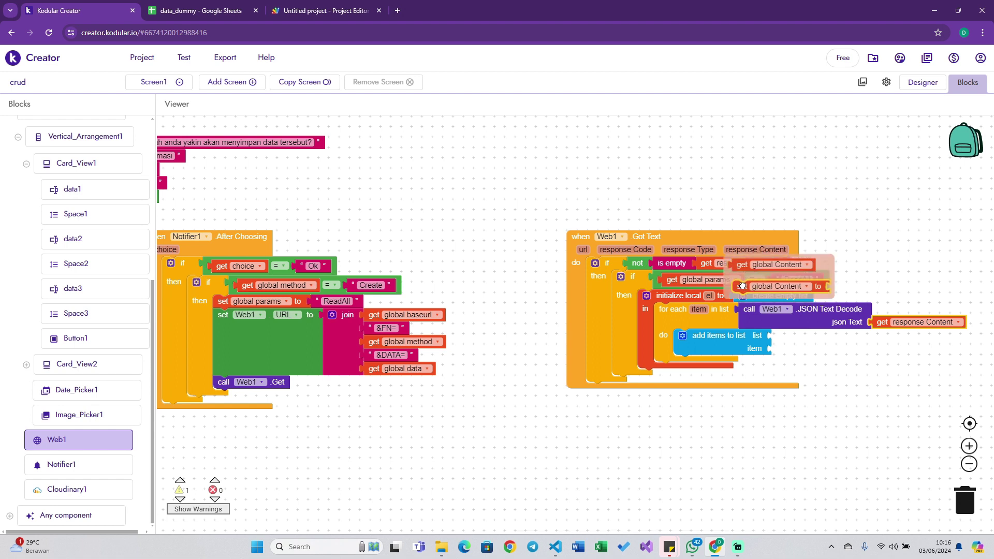
mouse_move(745, 285)
mouse_down()
mouse_move(654, 308)
mouse_move(649, 296)
mouse_up()
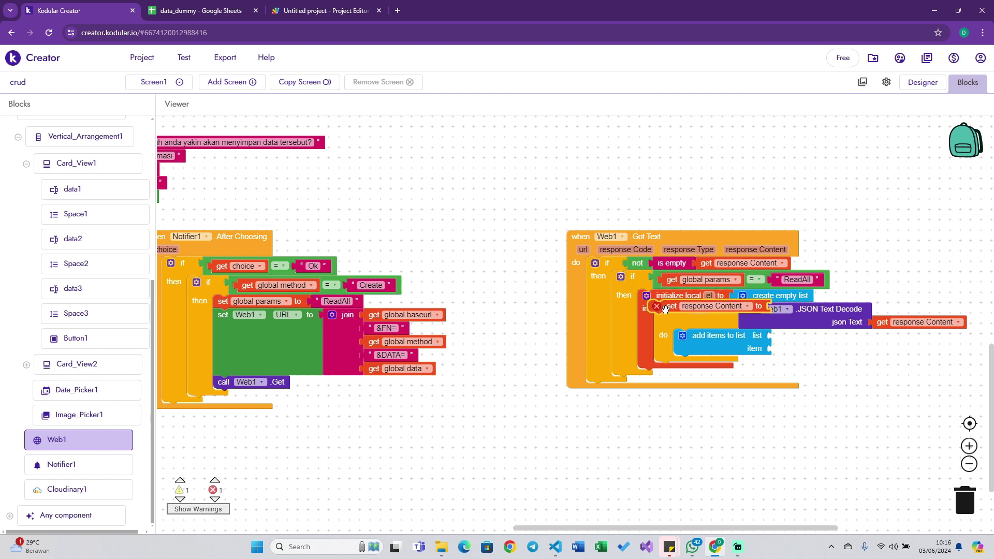
drag(648, 296, 635, 278)
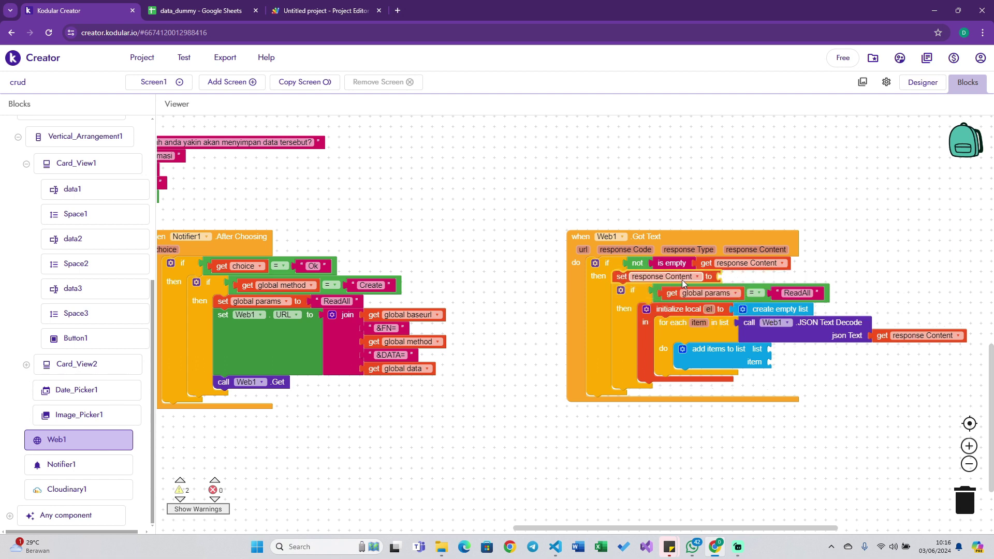
click(696, 277)
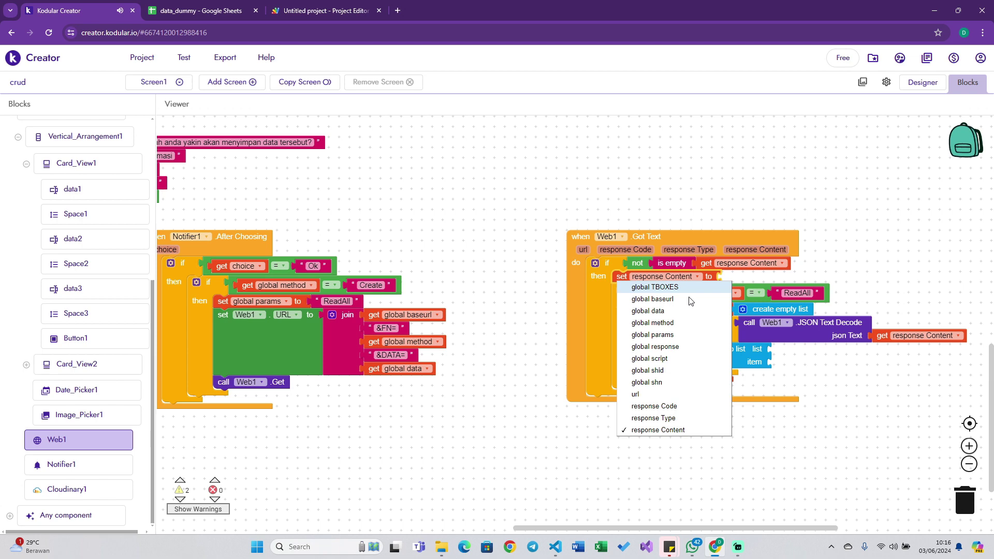
click(682, 347)
mouse_move(813, 325)
mouse_down()
mouse_move(813, 290)
mouse_move(800, 284)
mouse_up()
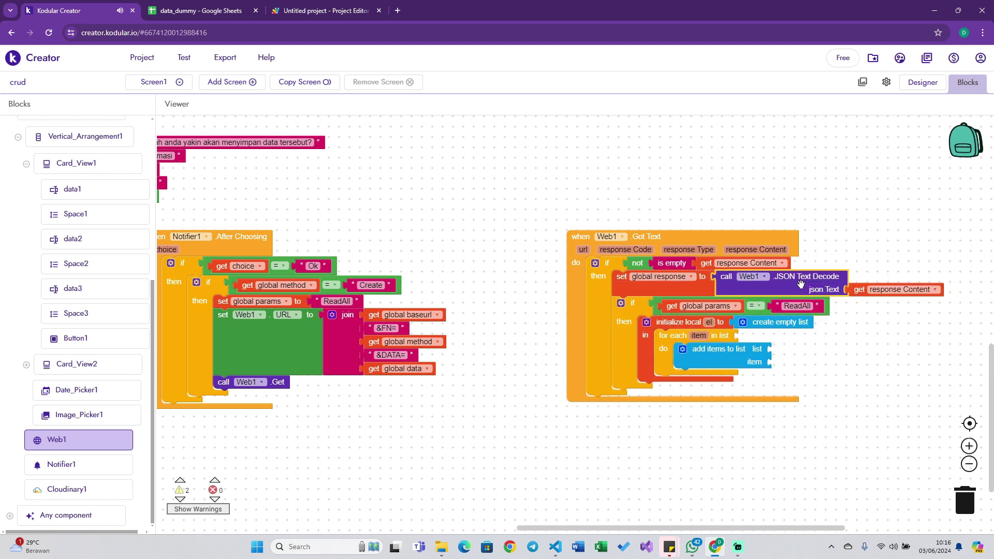
Give the for each loop a duplicated getter switched to global response.
click(859, 289)
key(ctrl+c)
key(ctrl+v)
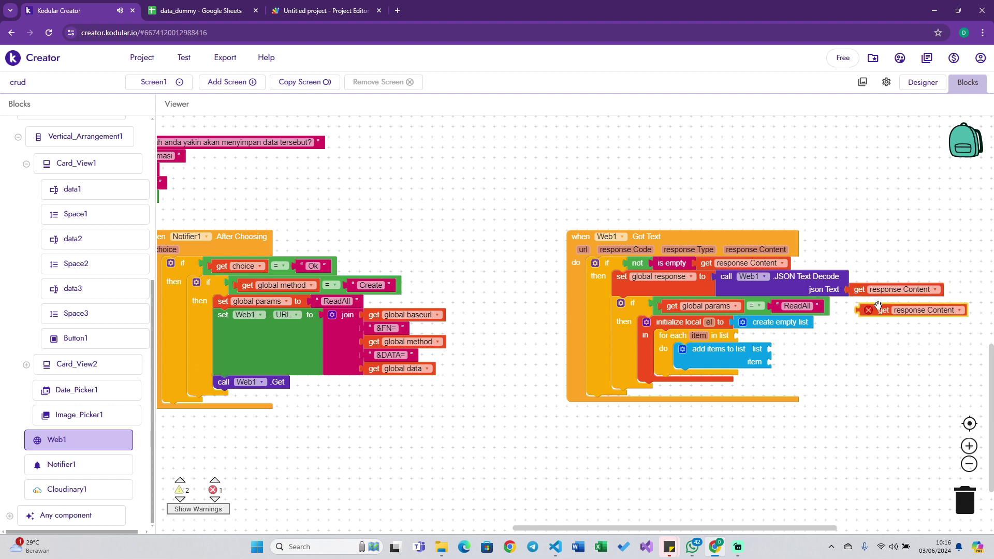
drag(858, 318, 795, 338)
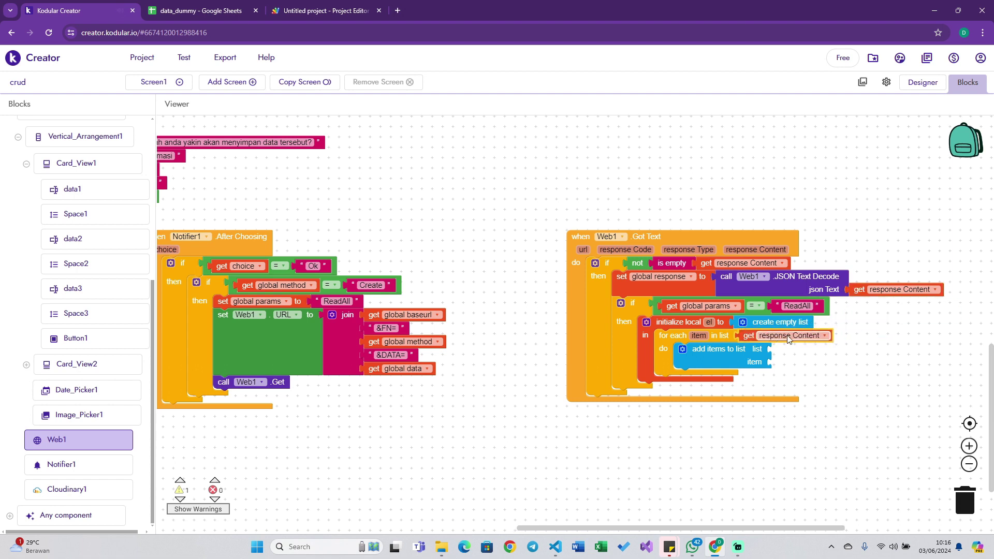
click(795, 337)
click(814, 406)
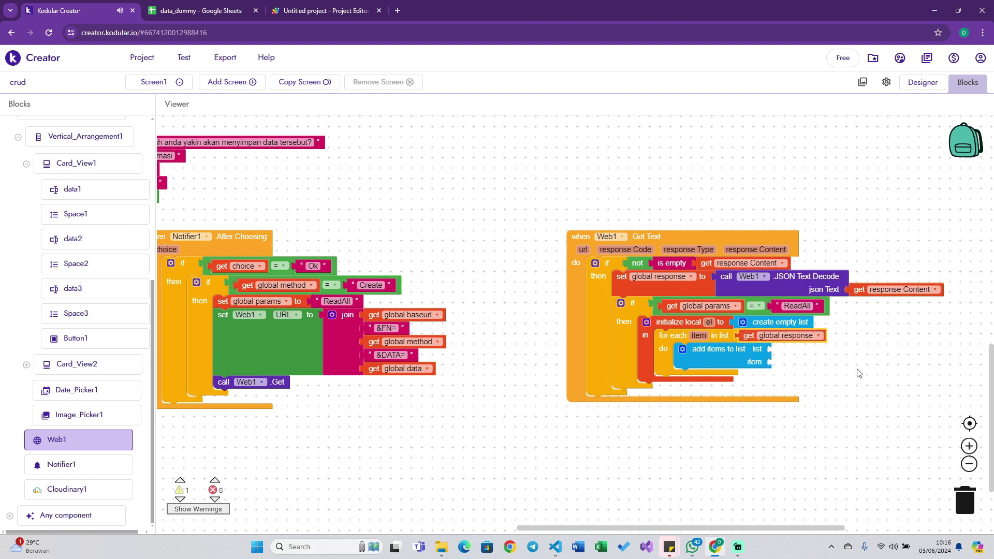
drag(824, 365, 742, 355)
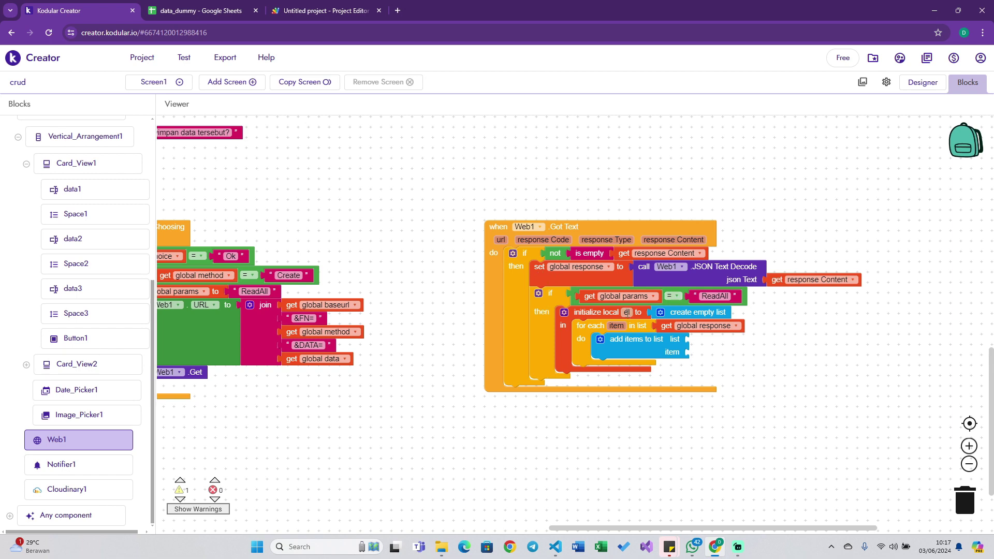
Make the loop add each item to el, then place List_View_Image_and_Text1.Add Item after it.
drag(641, 328, 700, 339)
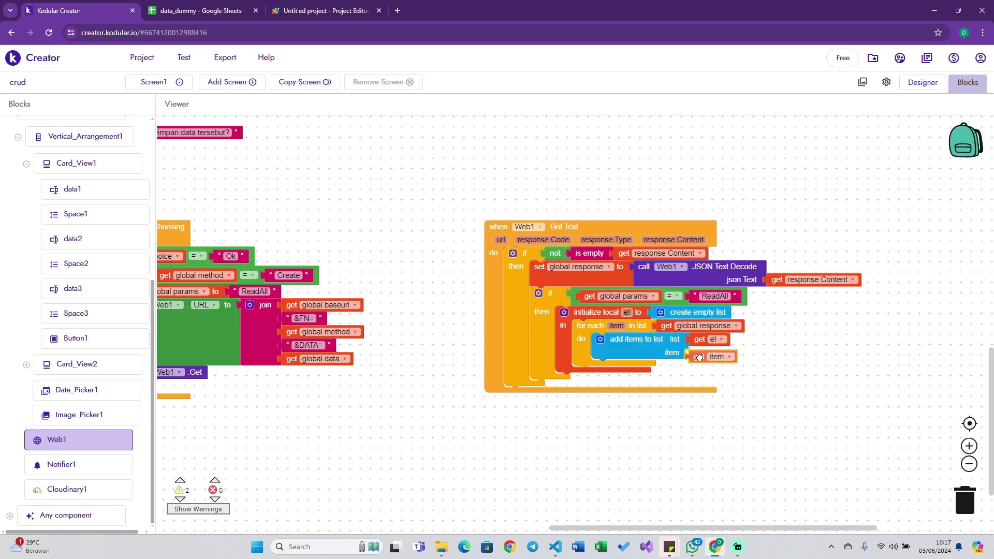
drag(638, 339, 713, 353)
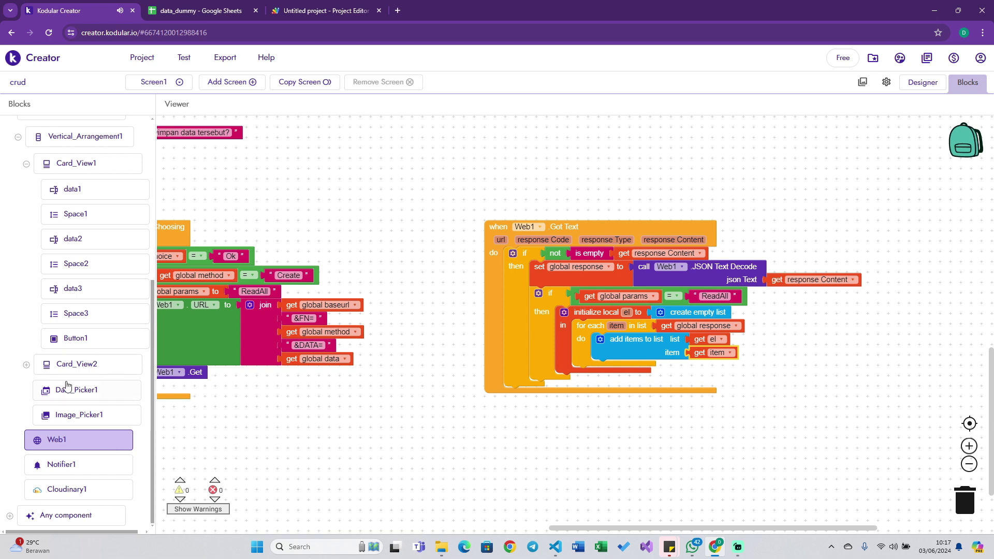
click(27, 365)
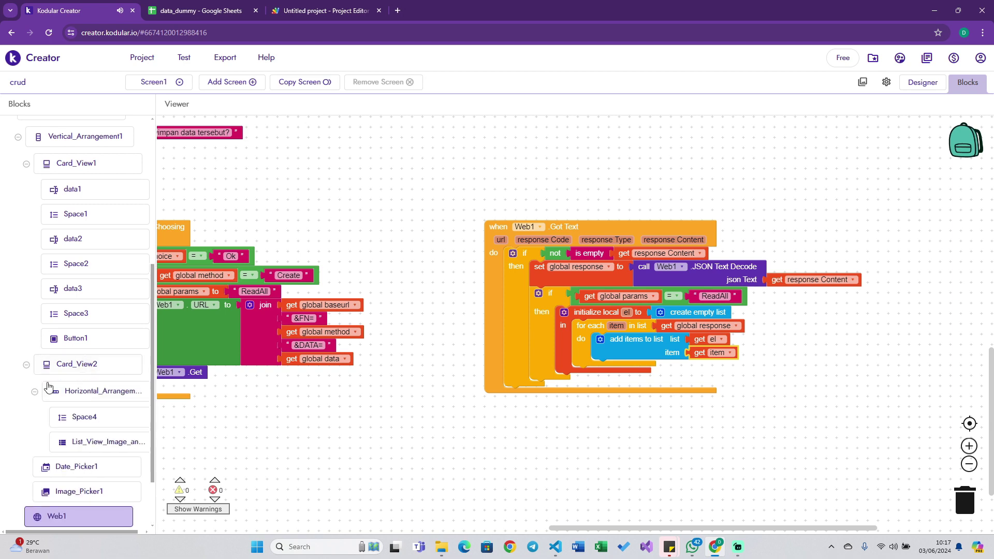
click(101, 443)
scroll(389, 318, up, 3)
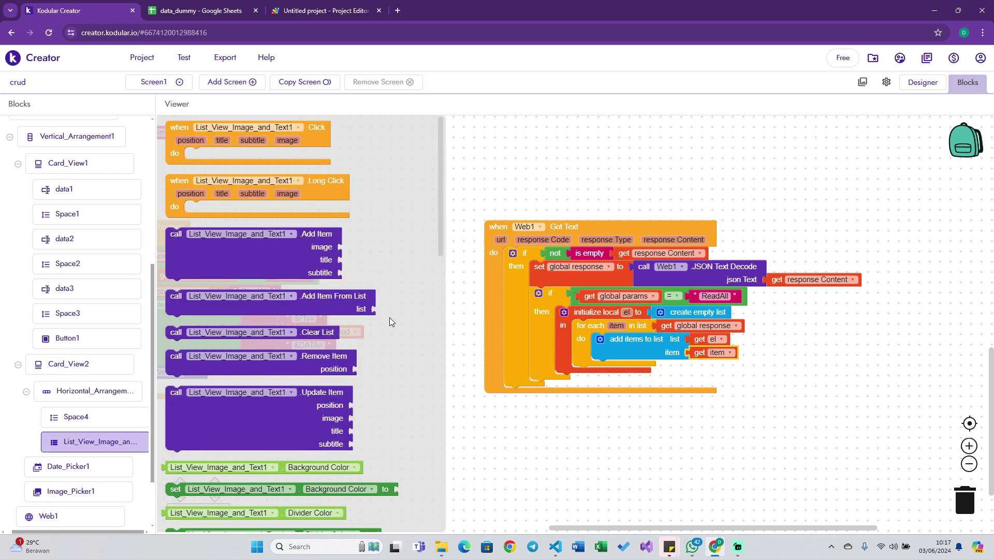
click(225, 252)
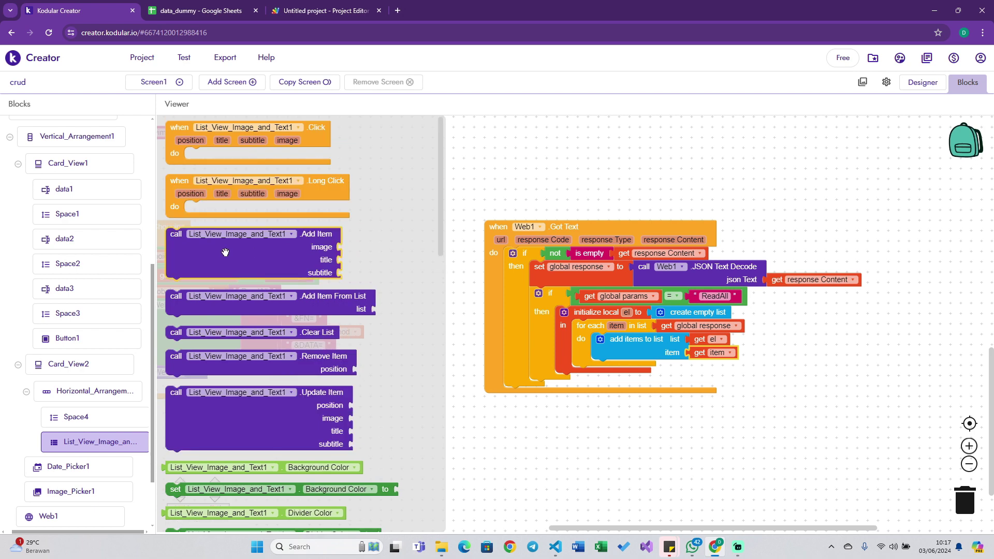
drag(225, 252, 630, 396)
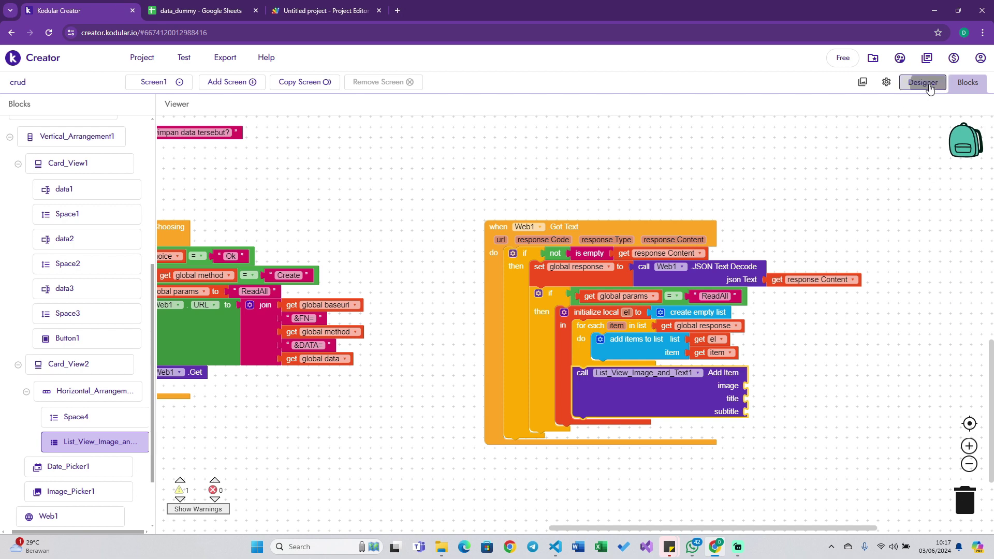
Browse the List_View_Image_and_Text1 blocks drawer, then close it without adding a block.
click(802, 406)
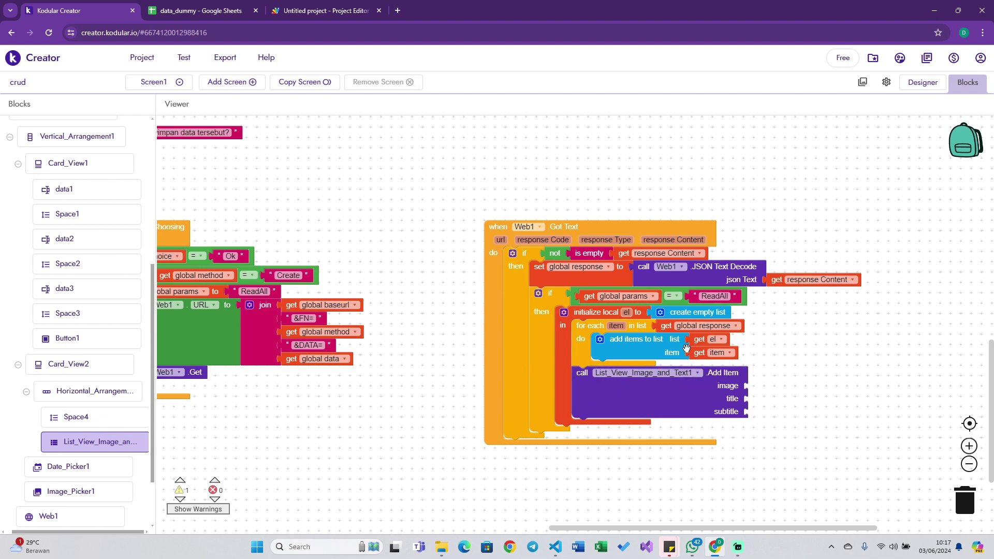
click(115, 443)
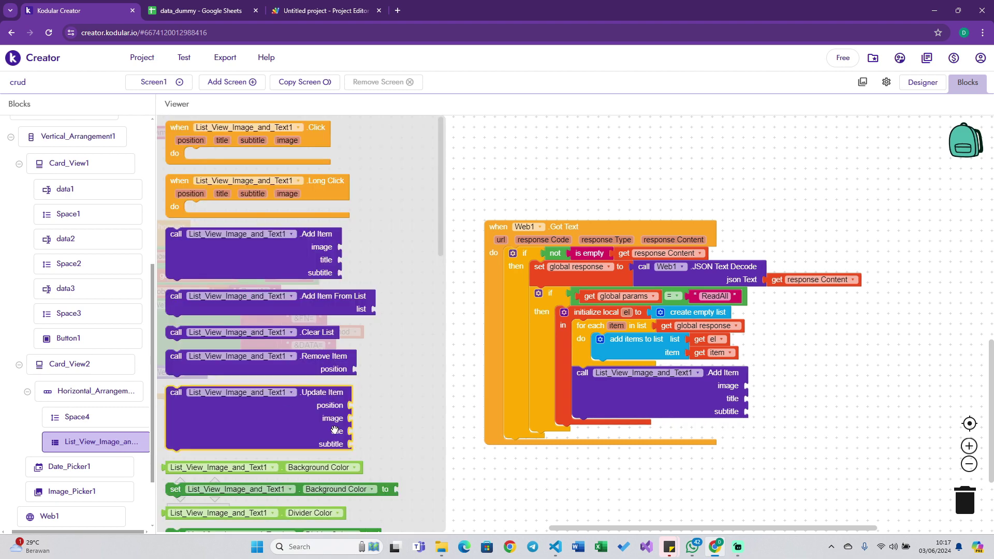
scroll(334, 430, down, 10)
scroll(412, 305, up, 5)
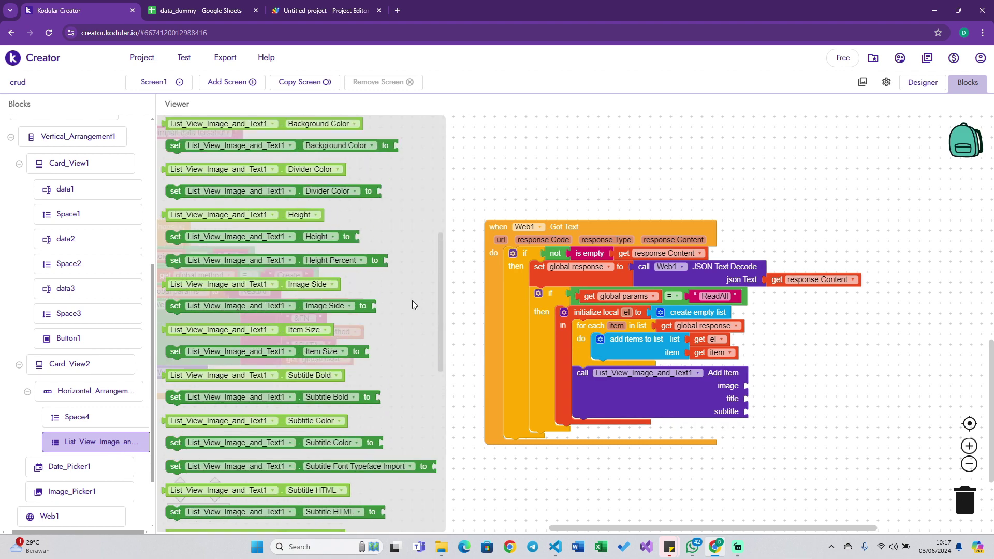
scroll(413, 305, down, 2)
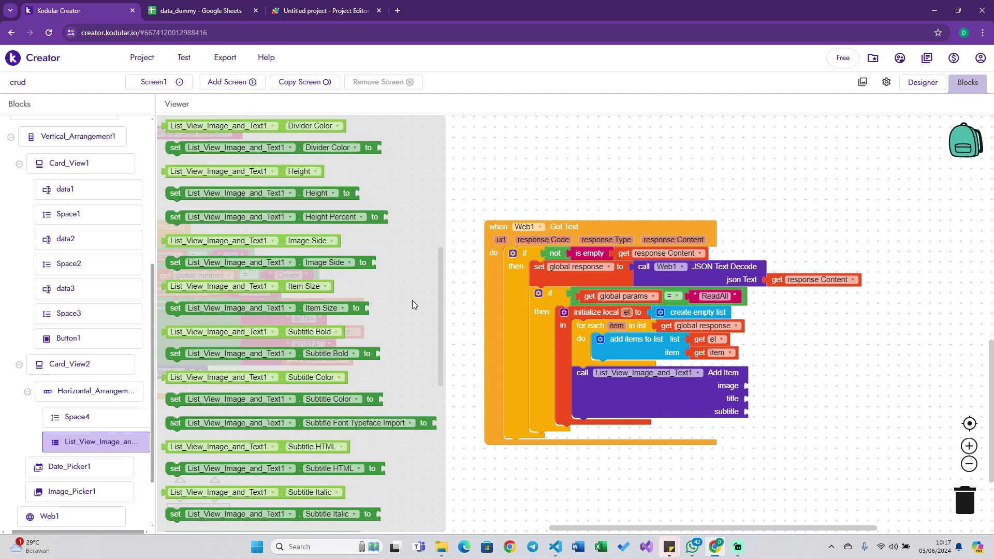
scroll(412, 305, down, 1)
scroll(412, 304, down, 2)
scroll(412, 305, down, 1)
scroll(412, 305, down, 1)
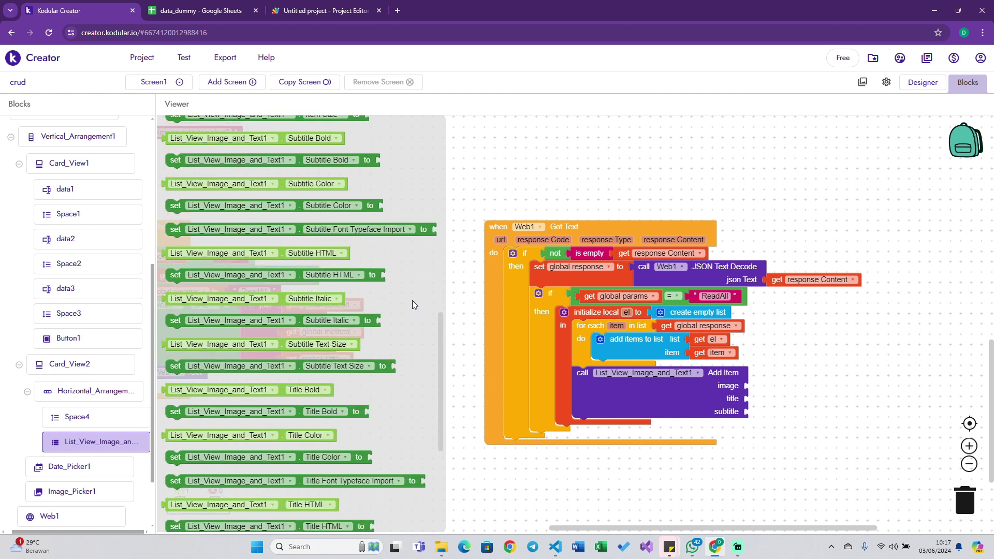
scroll(412, 305, down, 1)
scroll(412, 304, up, 2)
scroll(412, 305, up, 2)
scroll(412, 305, up, 1)
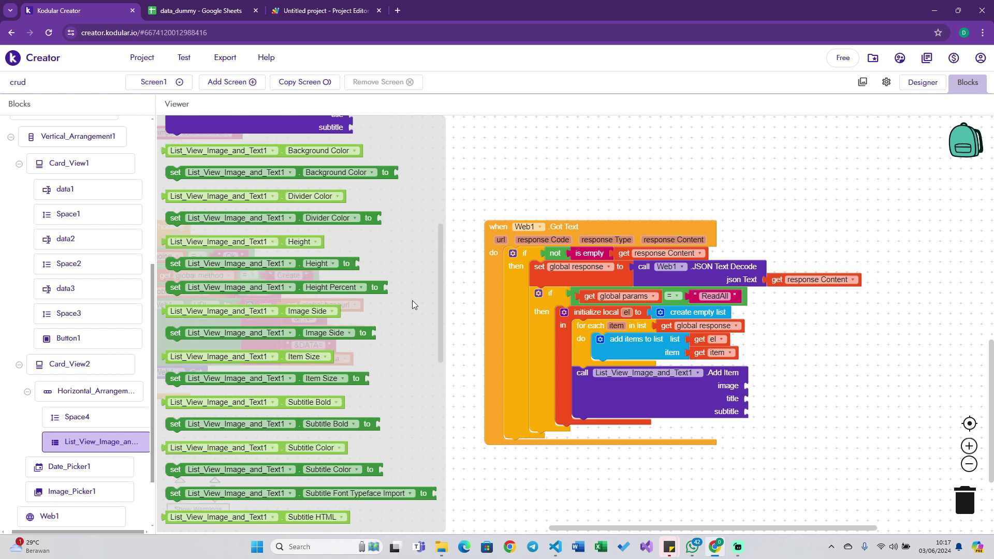
scroll(412, 305, up, 2)
click(792, 342)
Plug a select list item block into Add Item's image input, with get el as its list.
click(691, 416)
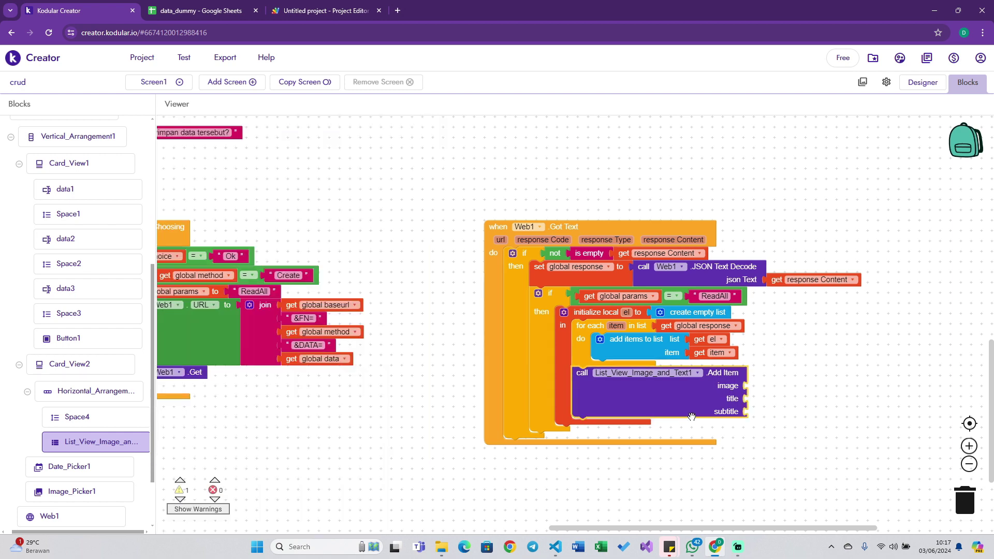
text(select )
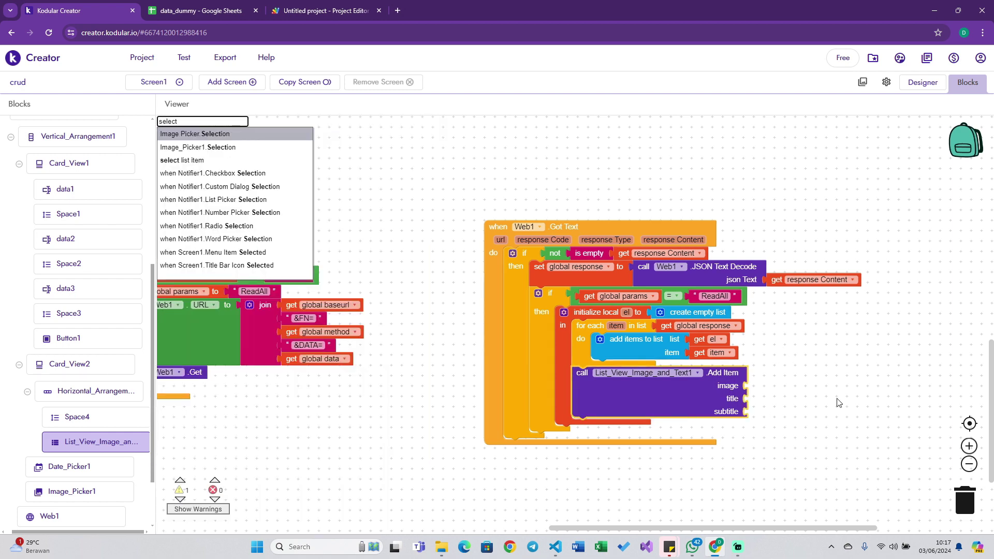
text(list)
key(Return)
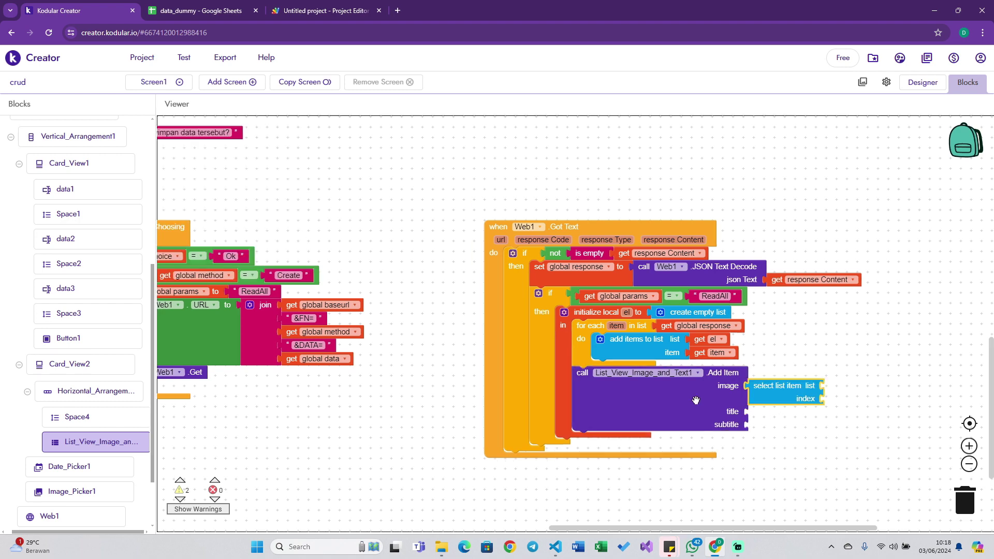
drag(642, 317, 831, 385)
click(803, 396)
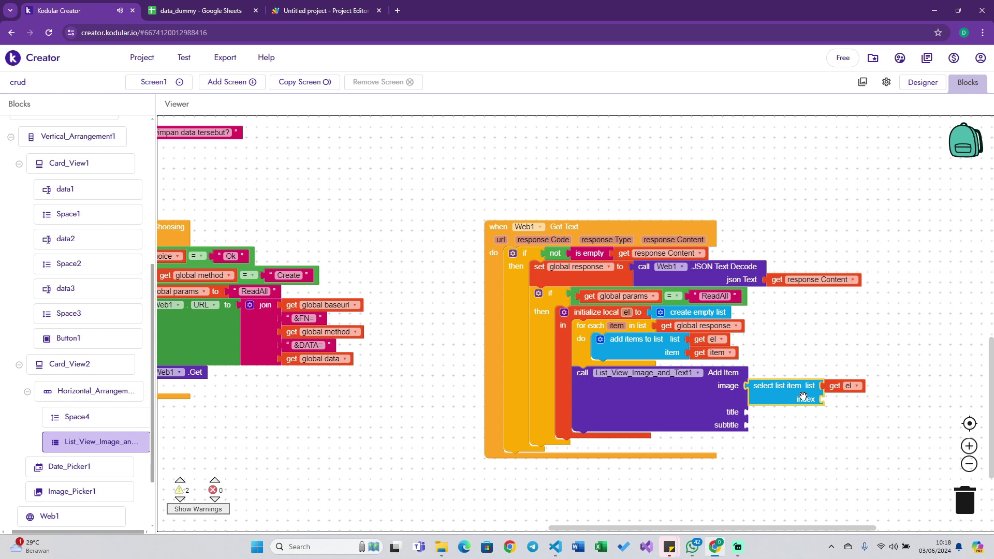
Enter the headers nama, tanggallahir and photo in A1:C1 of data_dummy.
click(205, 11)
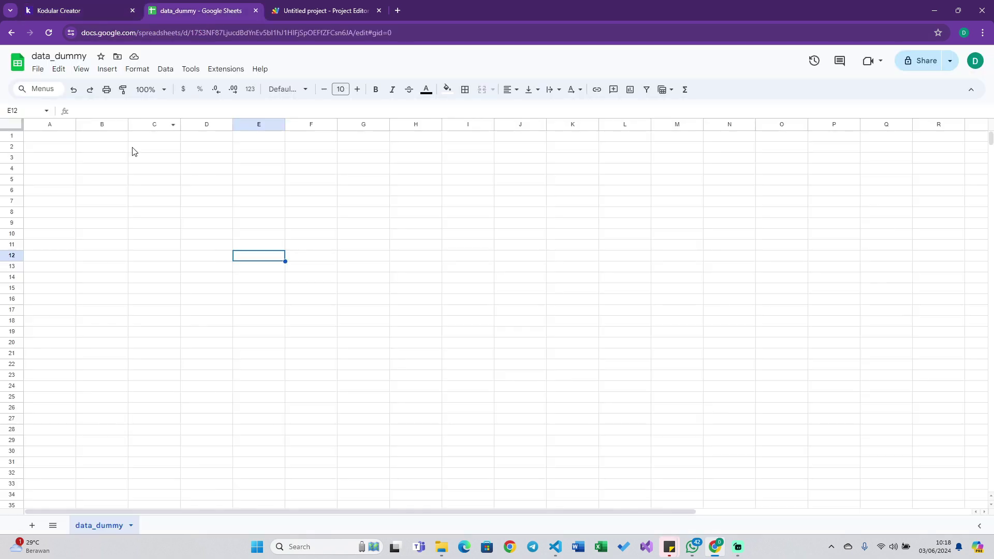
click(49, 138)
text(na)
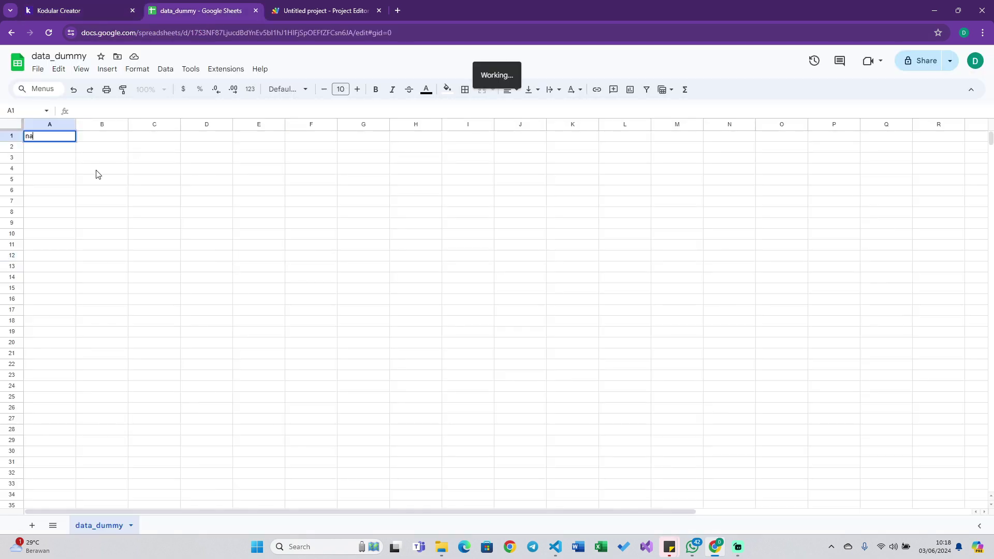
text(ma)
key(Tab)
text(tangga)
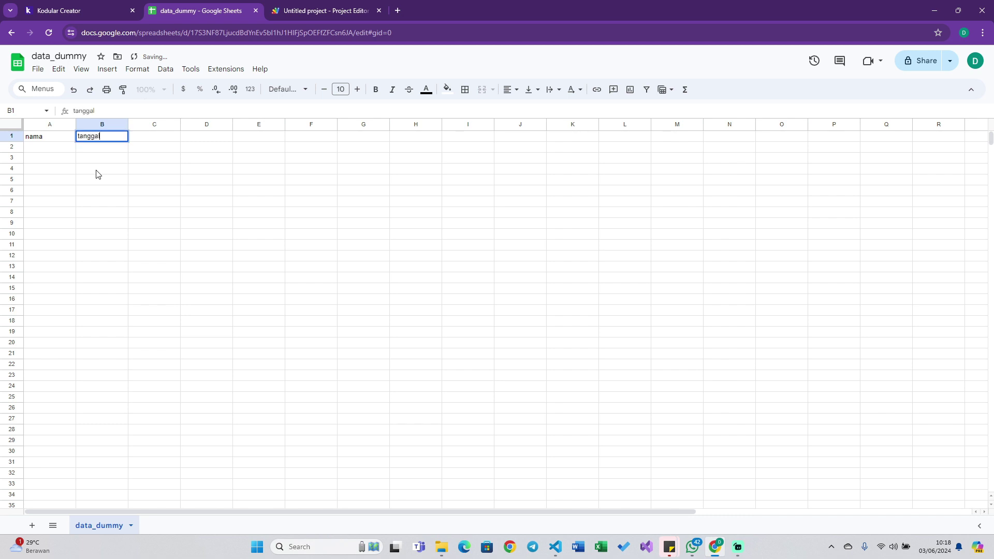
text(llahir)
key(Tab)
text(p)
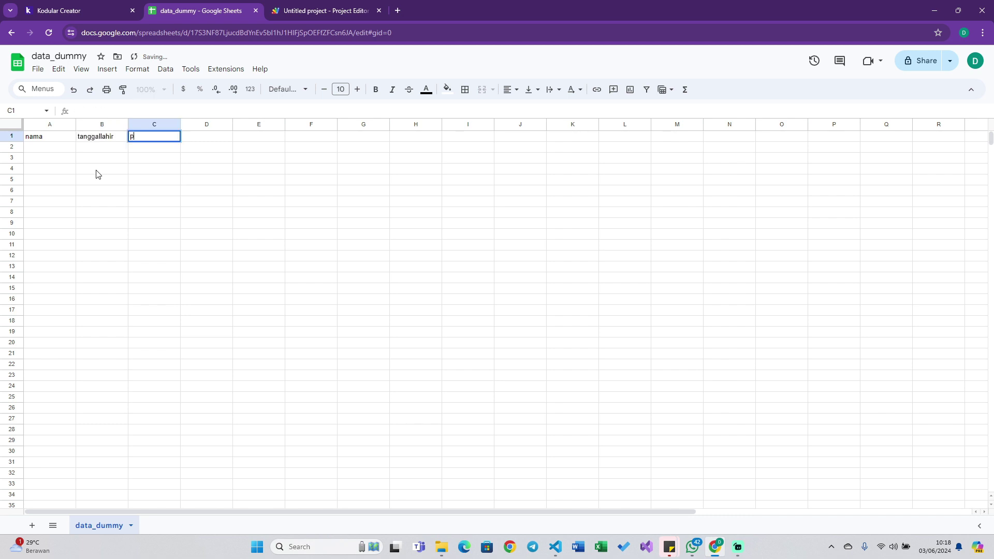
key(Return)
List nama, tanggallahir and photo again down cells D3:D5.
key(Up)
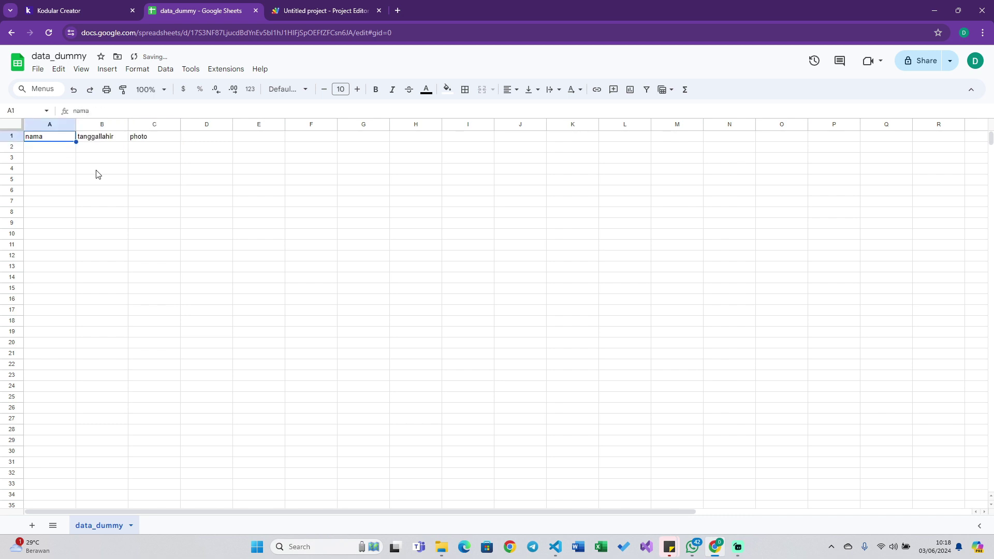
key(Right)
key(Left)
key(shift+Right)
key(Right)
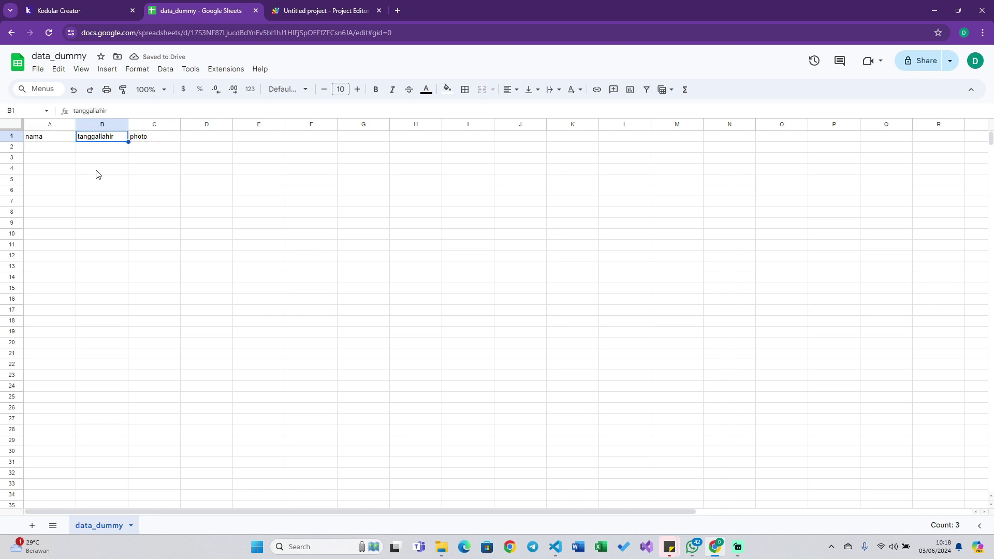
key(Down)
key(Right)
key(Right)
key(Down)
text(nama)
key(Return)
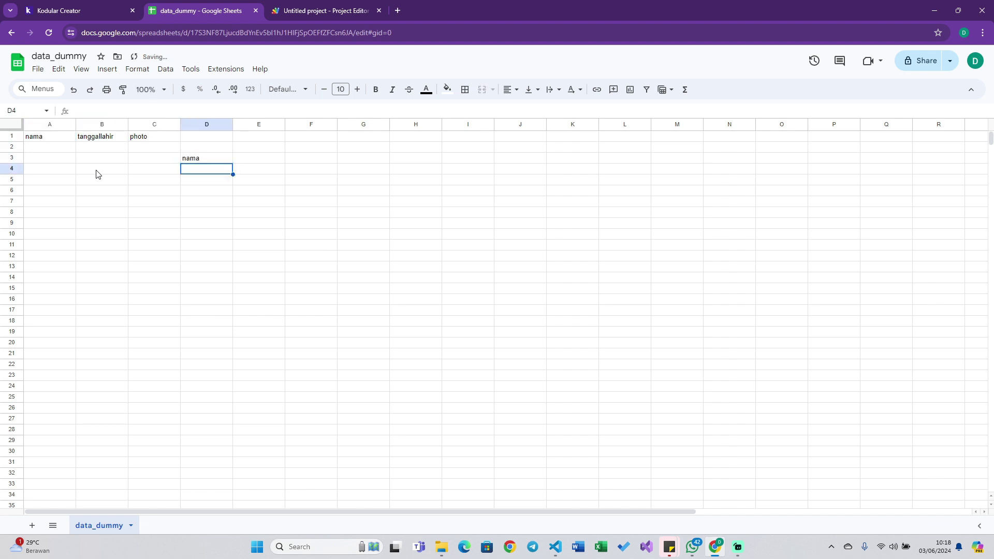
text(tanggallahir)
key(Return)
text(photo)
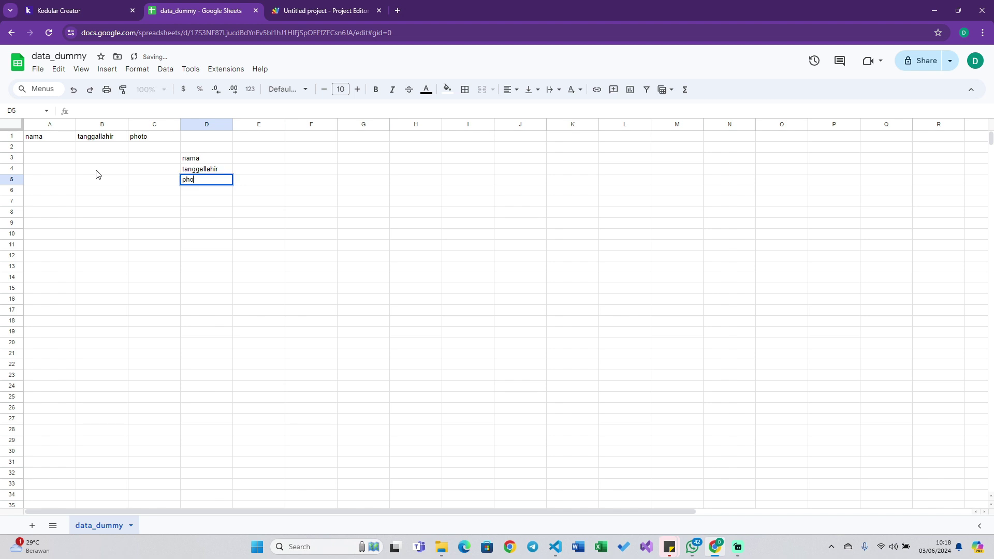
key(Return)
Sort the field list in D3:D5 from A to Z.
key(Up)
key(Up)
key(Up)
key(shift+Down)
key(shift+Down)
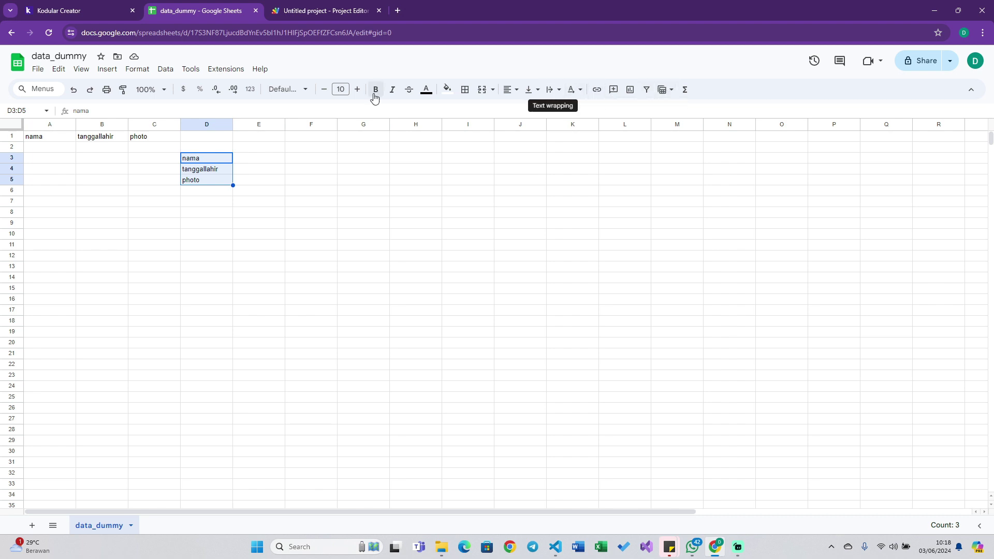
click(647, 92)
click(650, 96)
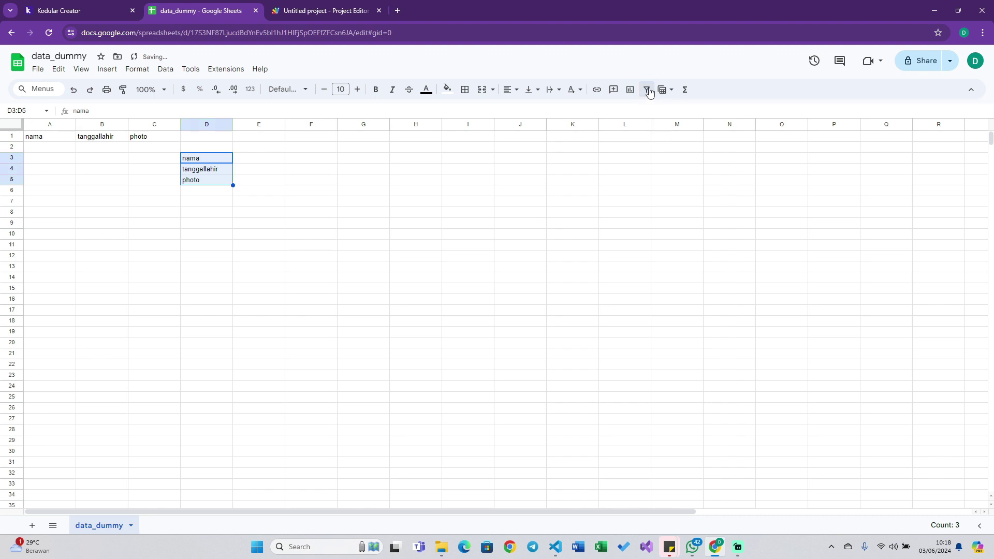
right_click(200, 168)
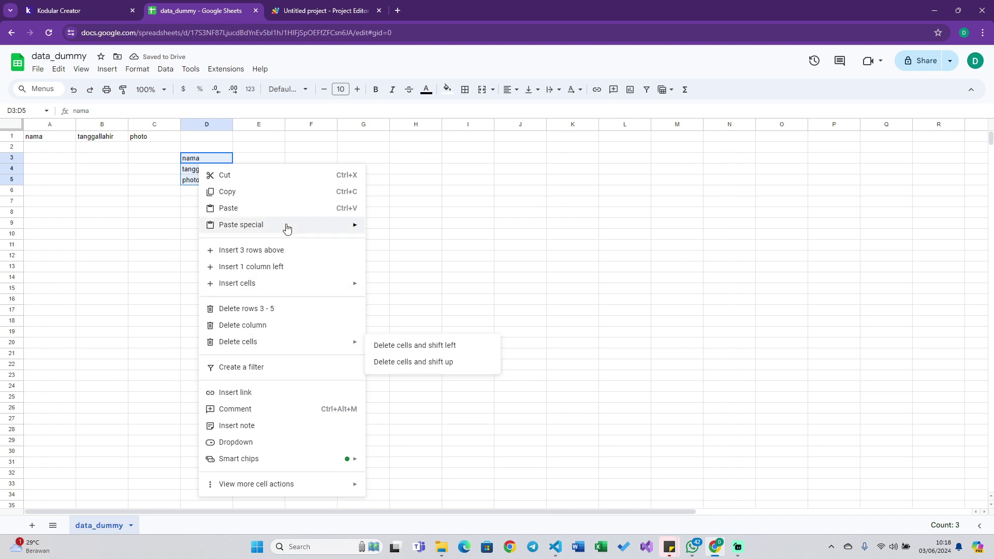
mouse_move(256, 483)
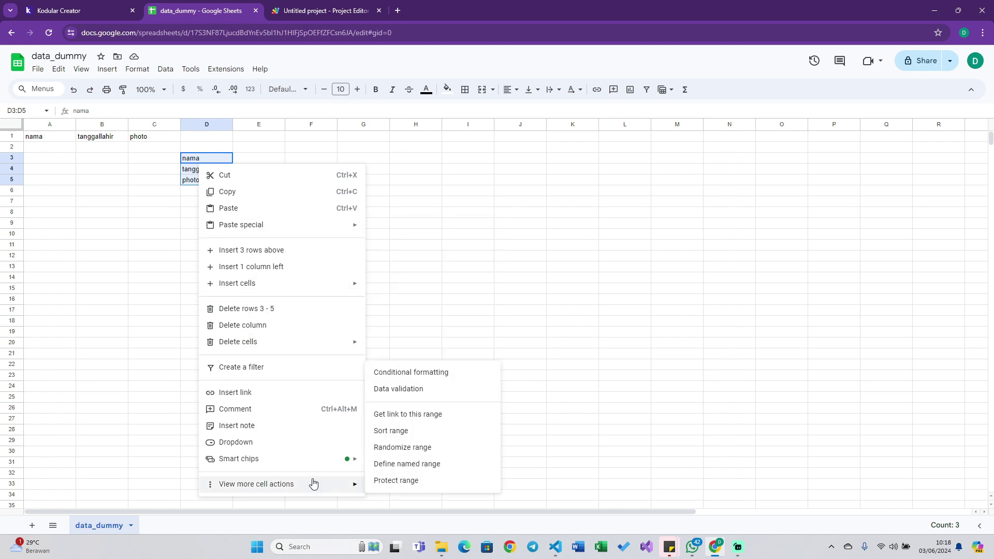
click(412, 433)
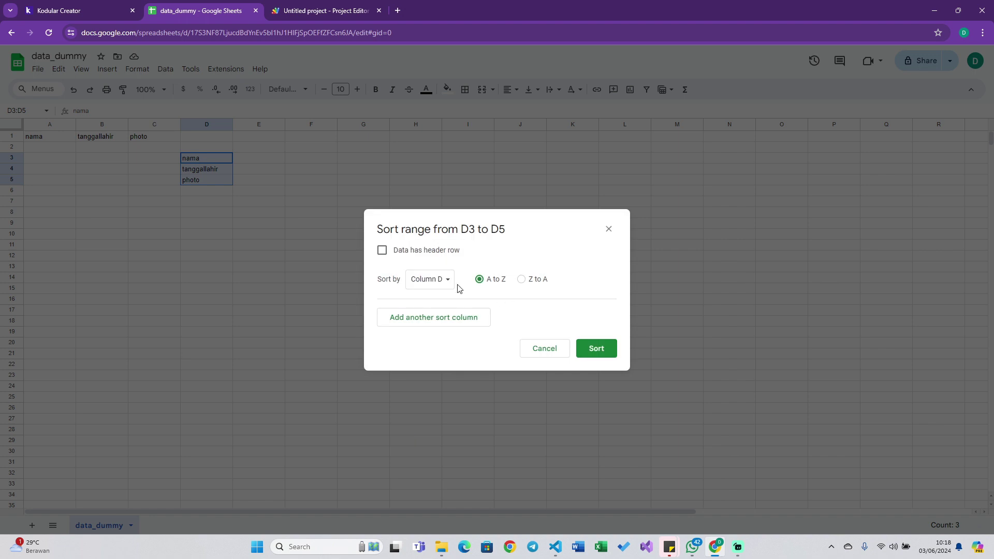
click(595, 352)
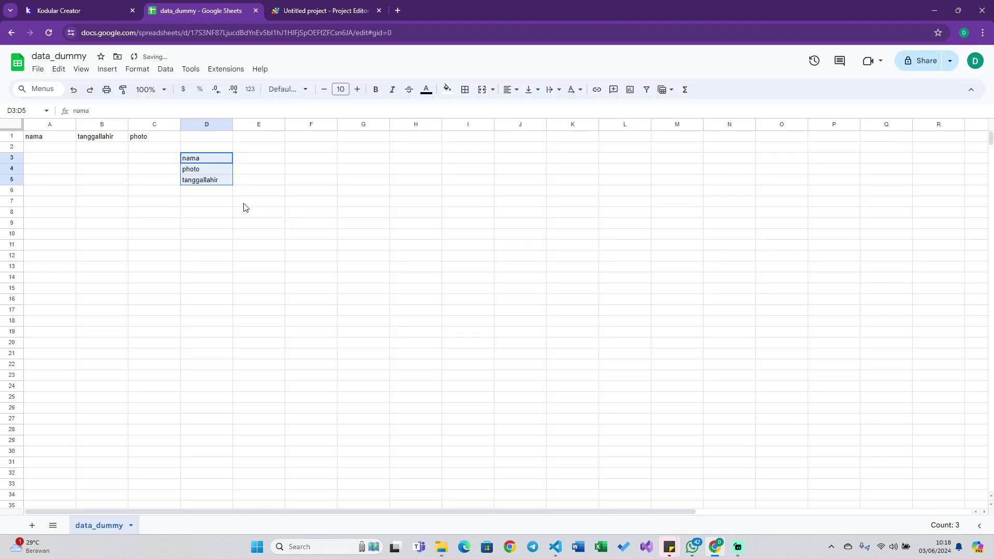
click(243, 203)
Number the sorted fields 1, 2, 3 in E3:E5, confirming photo is index 2.
click(252, 161)
text(1)
key(Return)
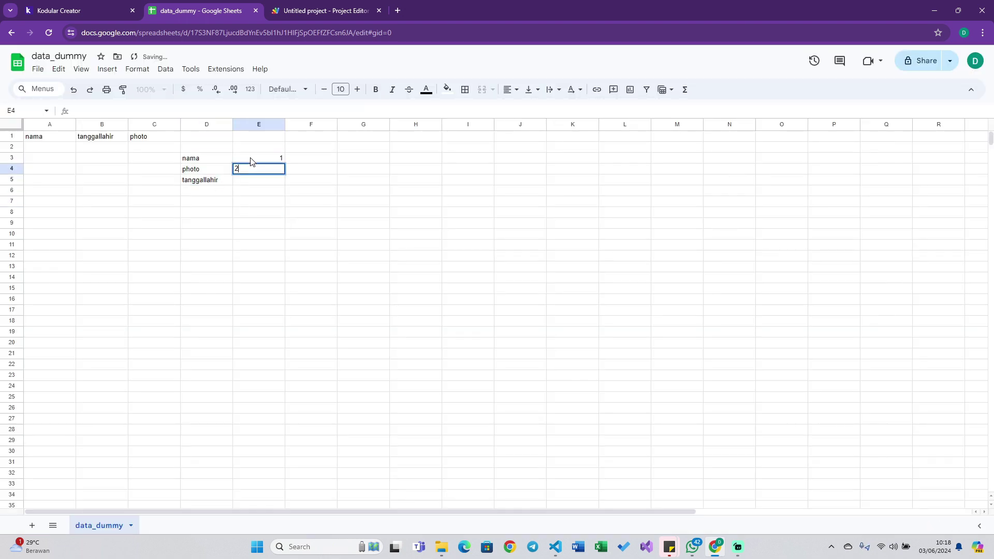
text(2)
key(Return)
text(3)
key(Return)
click(266, 171)
click(110, 4)
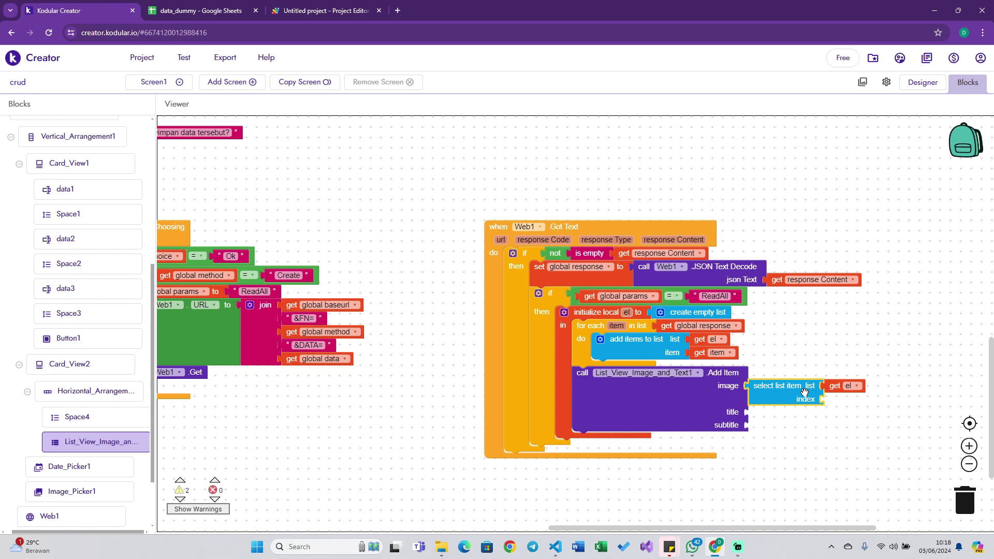
Set the image's select list item index to 2 and plug a copy into the title input.
text(2)
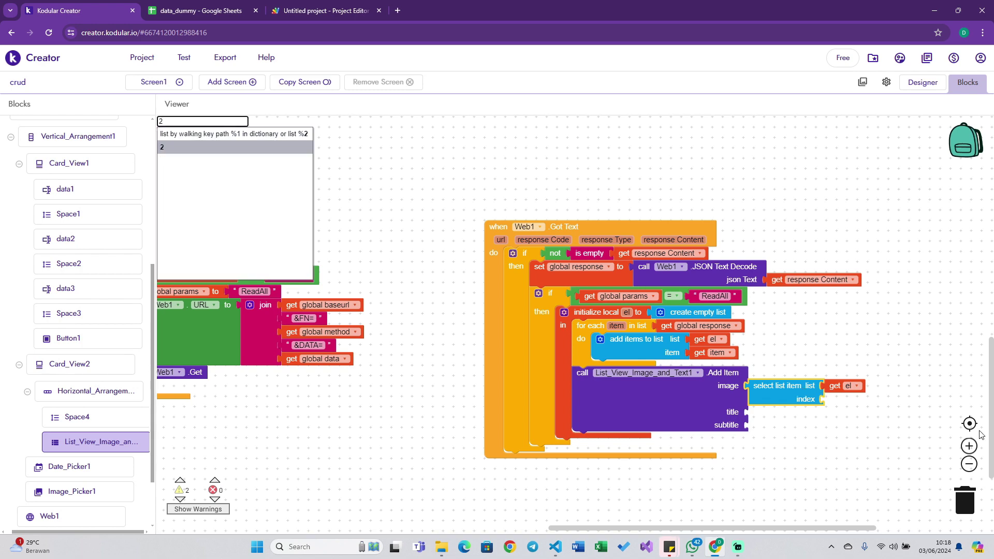
key(Return)
click(786, 391)
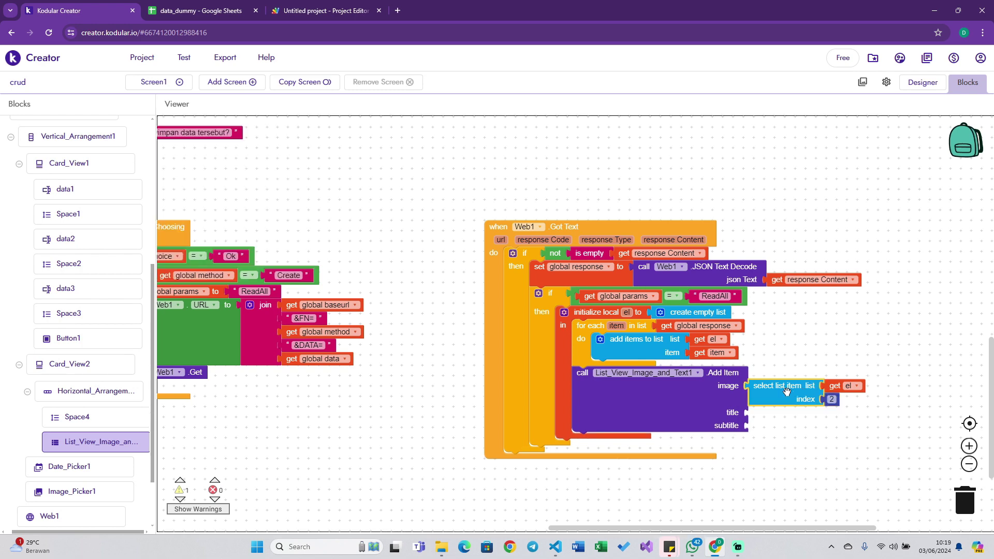
key(ctrl+c)
key(ctrl+v)
key(ctrl+v)
mouse_move(788, 432)
mouse_down()
mouse_move(768, 435)
mouse_move(775, 427)
mouse_up()
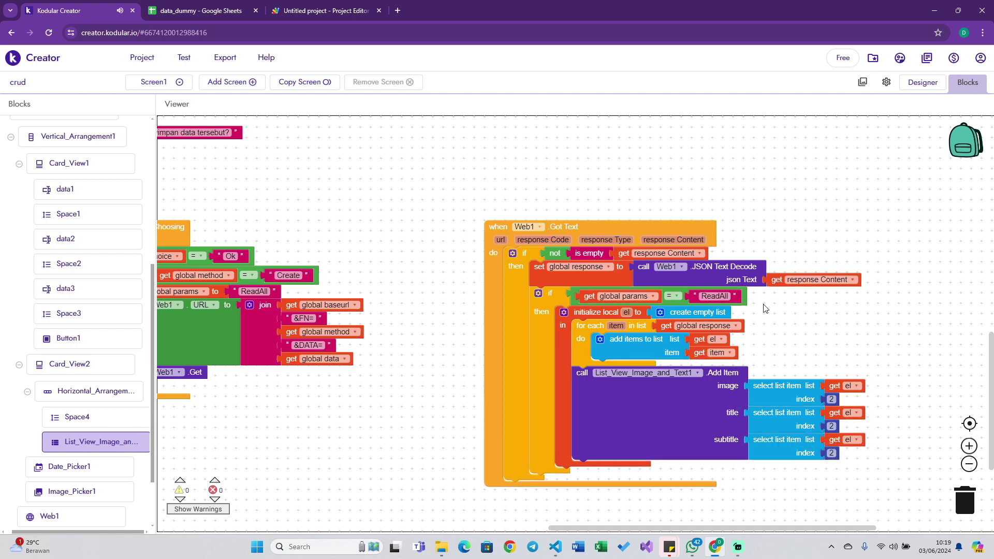
Open the built-in Lists blocks beside the Got Text handler.
click(791, 391)
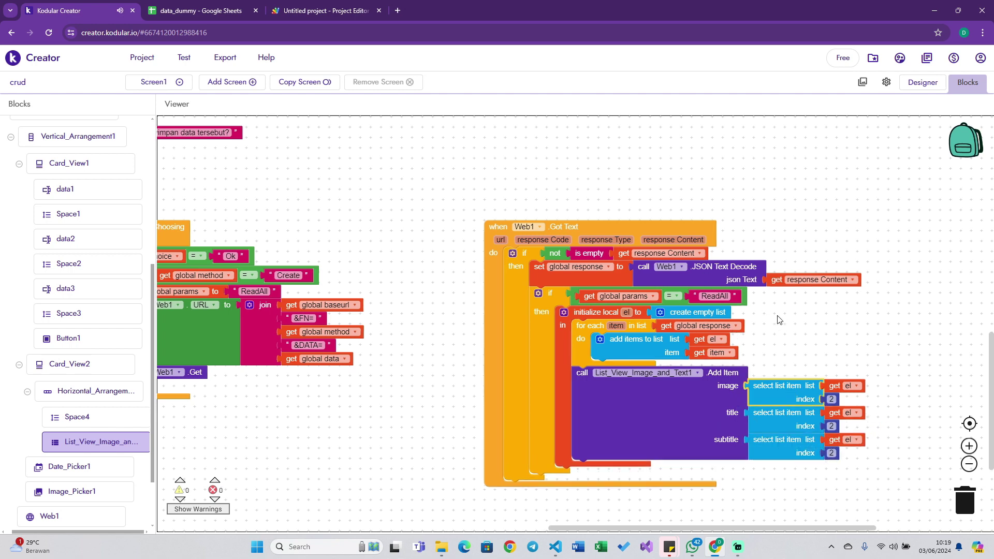
scroll(93, 373, up, 5)
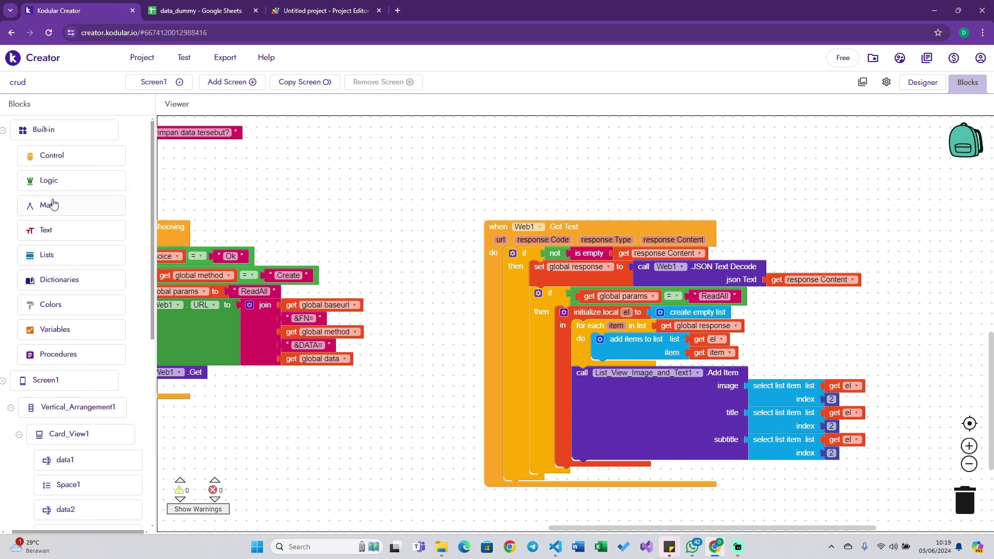
click(47, 255)
scroll(244, 212, up, 3)
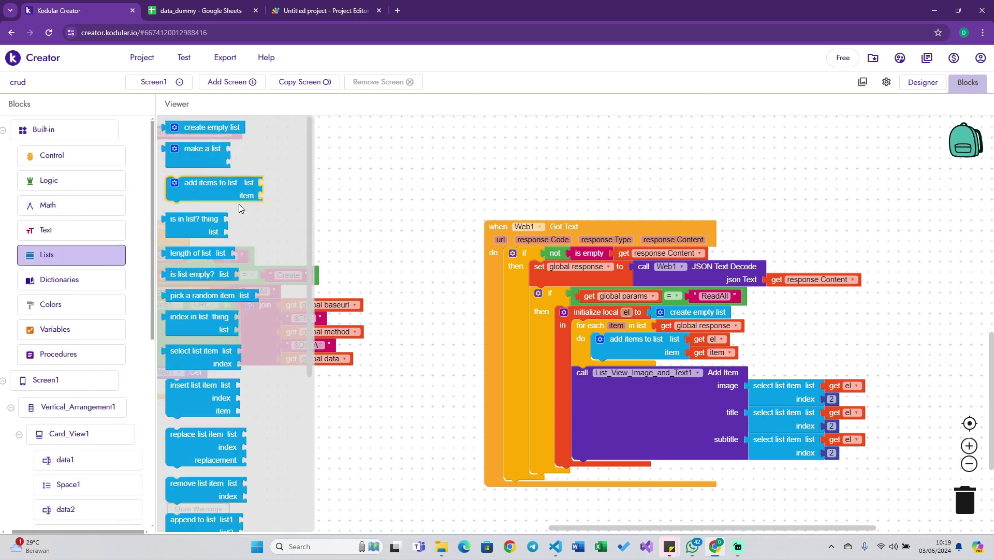
Clear the helper cells D3:E5 in the data_dummy spreadsheet.
click(192, 11)
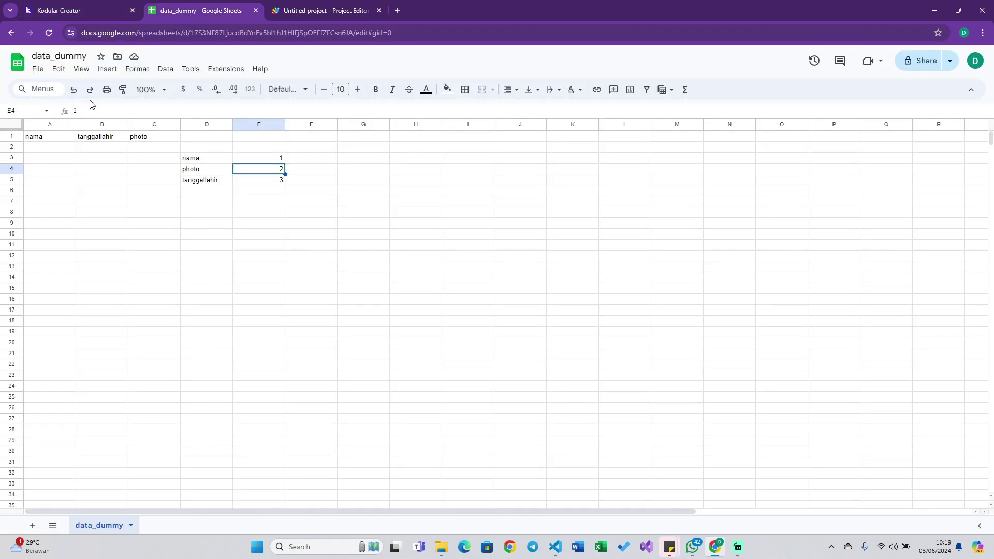
click(202, 163)
key(shift+Right)
key(shift+Down)
key(shift+Down)
key(Delete)
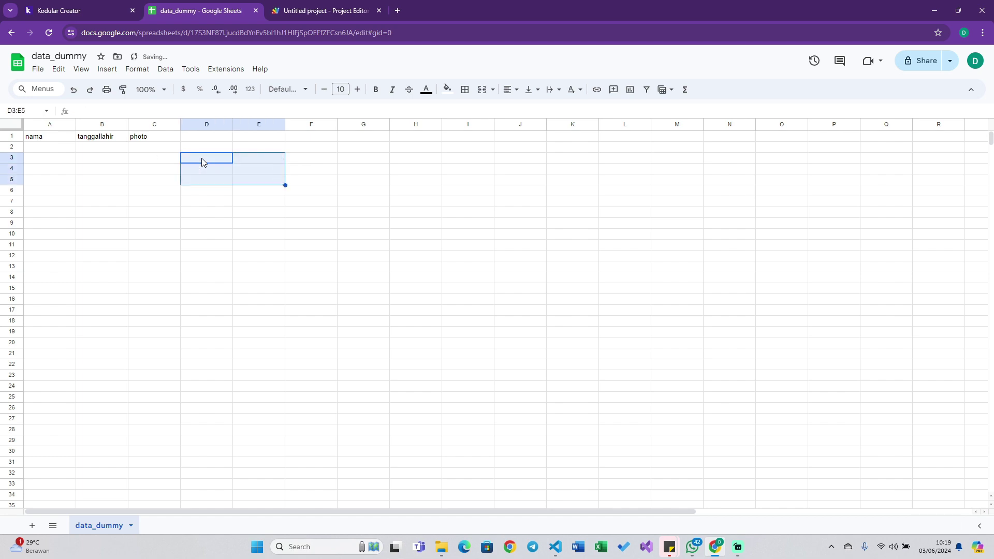
Add a remove list item block after the global response setter in Got Text.
click(135, 201)
click(72, 14)
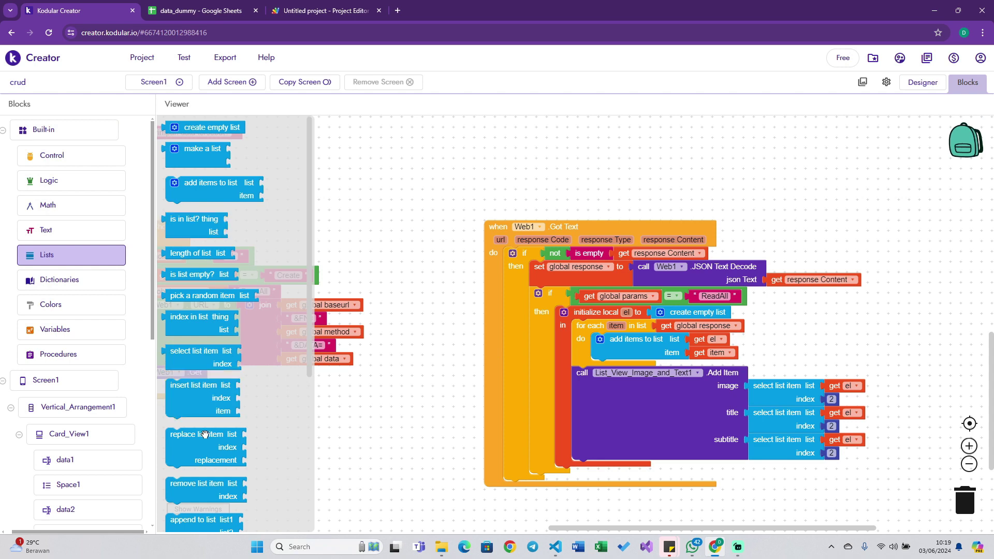
drag(207, 495, 575, 311)
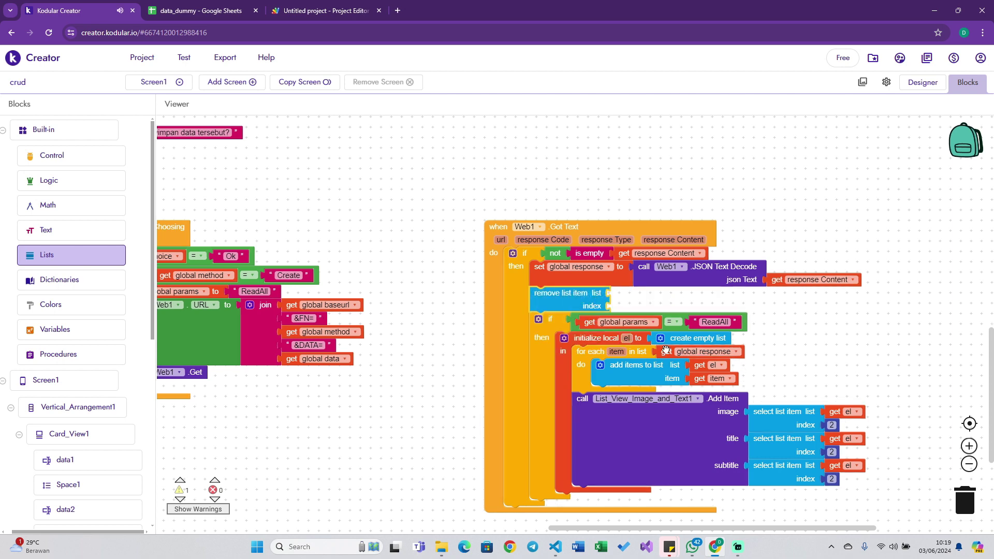
Make remove list item delete index 1 from a copied get global response block.
key(ctrl+c)
key(ctrl+v)
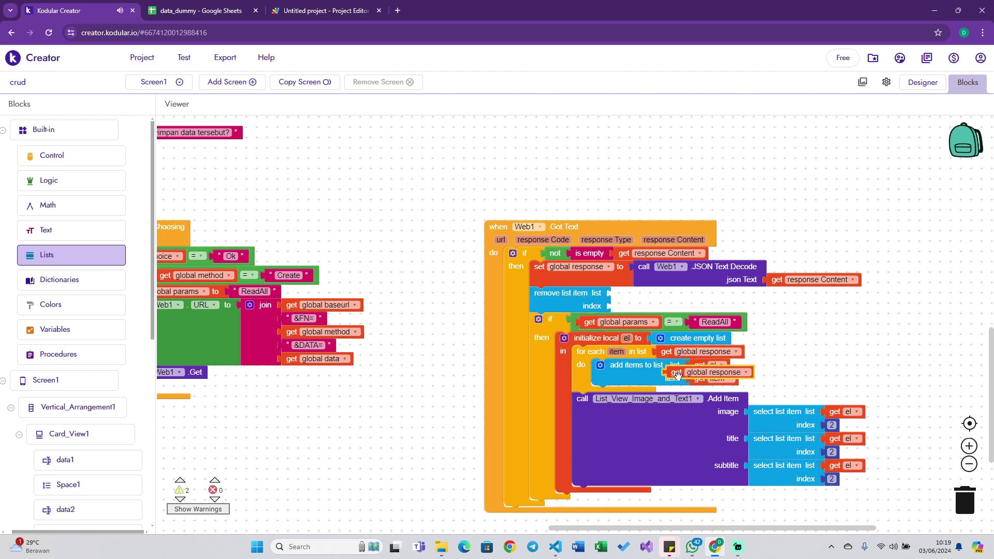
drag(677, 375, 624, 295)
text(1)
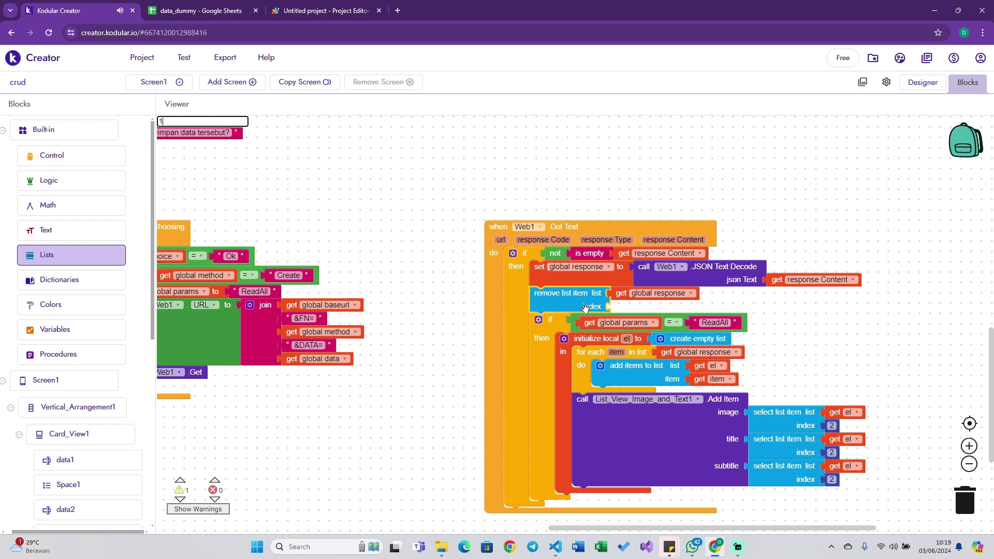
key(Down)
key(Down)
key(Down)
key(Down)
key(Down)
key(Down)
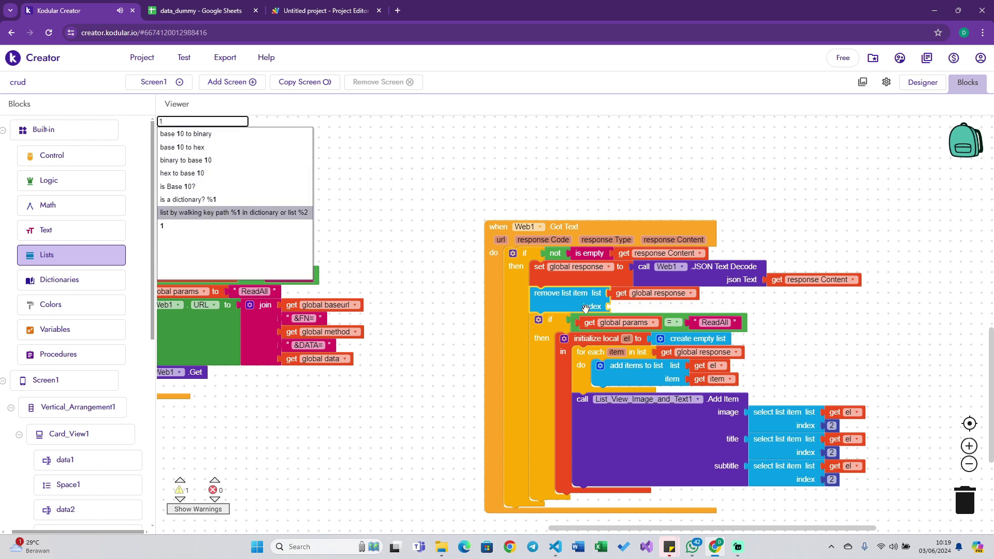
key(Down)
key(Return)
click(817, 343)
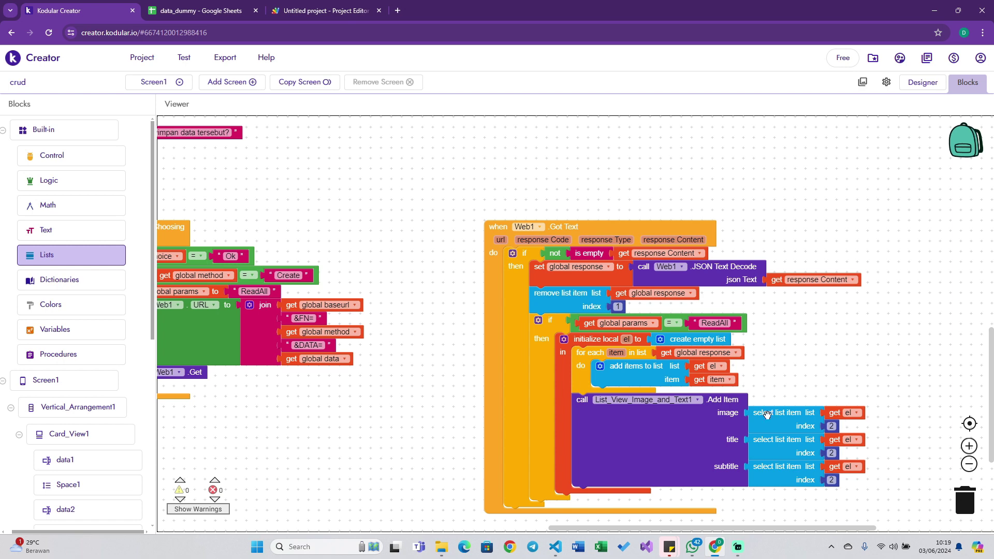
After checking the sheet's column order, change the title's index to 1.
click(206, 8)
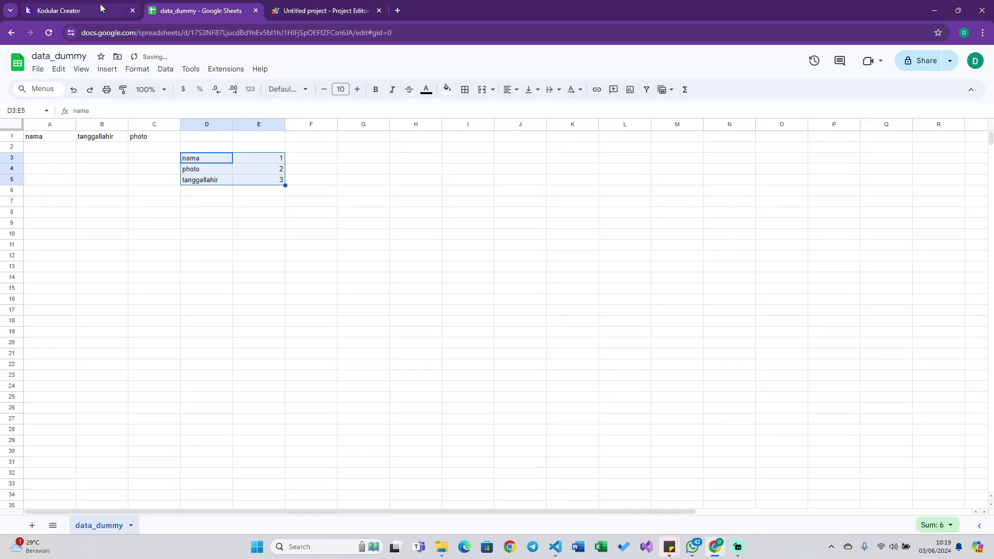
click(77, 10)
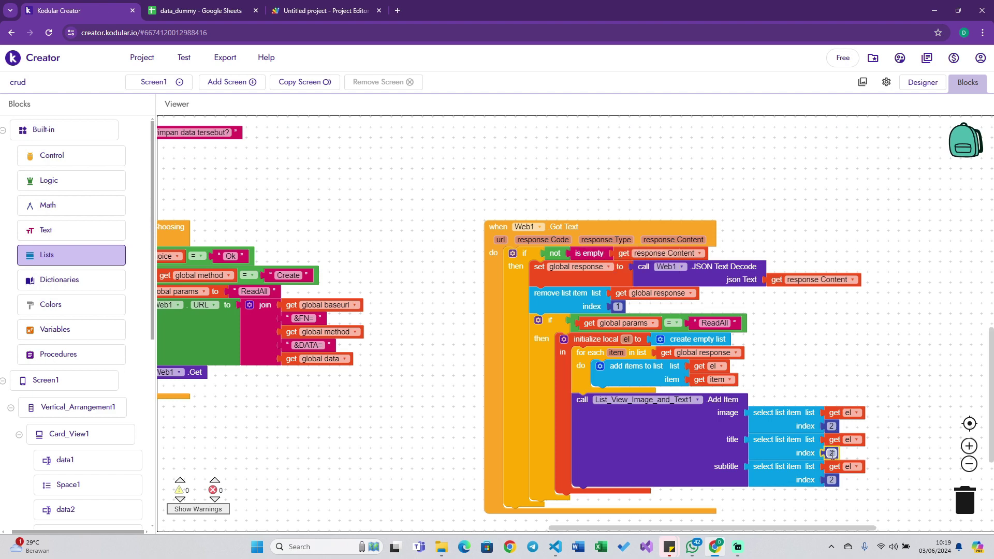
click(195, 12)
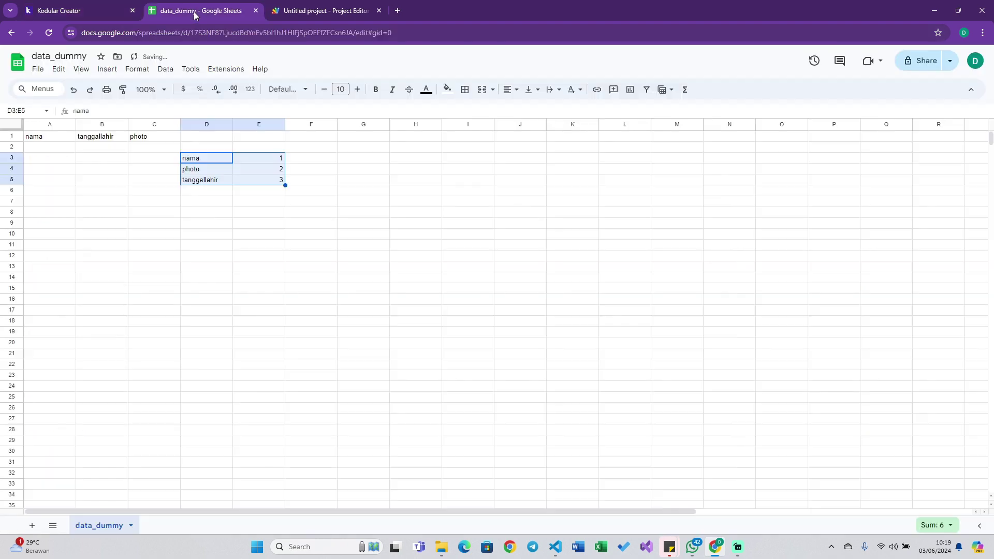
click(92, 14)
text(1)
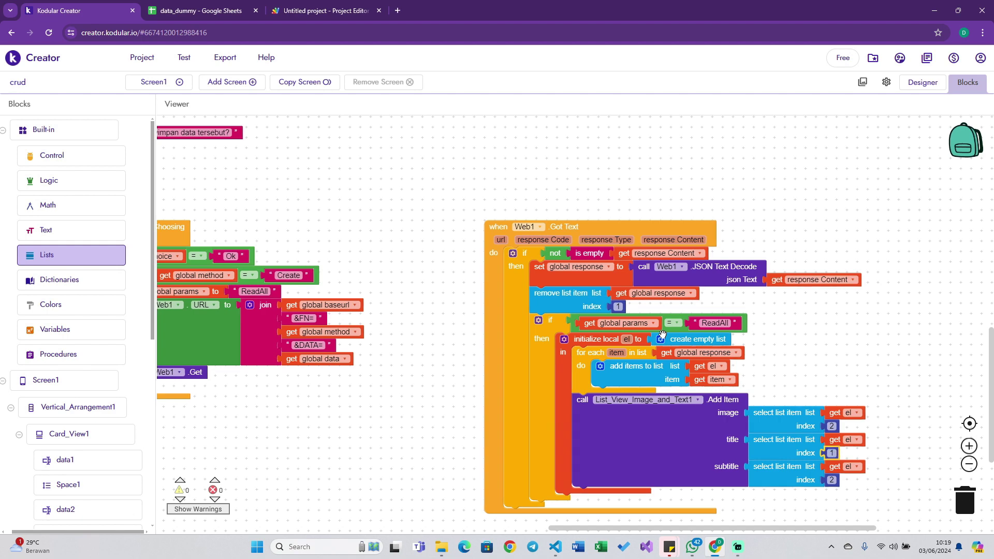
click(831, 480)
Set the subtitle's select list item index to 3.
click(841, 375)
scroll(842, 374, down, 1)
scroll(725, 352, down, 1)
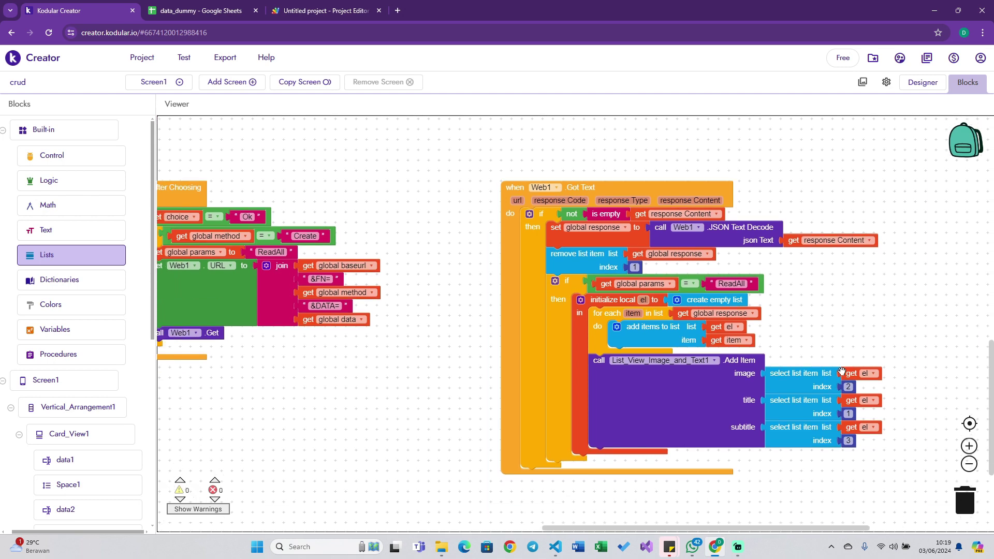
scroll(621, 321, down, 1)
scroll(543, 295, down, 1)
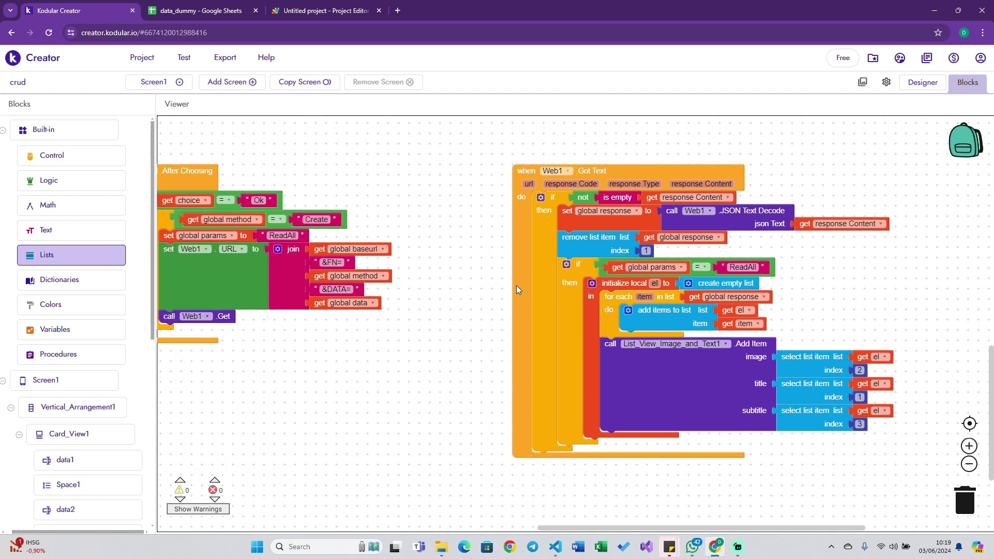
scroll(518, 288, left, 1)
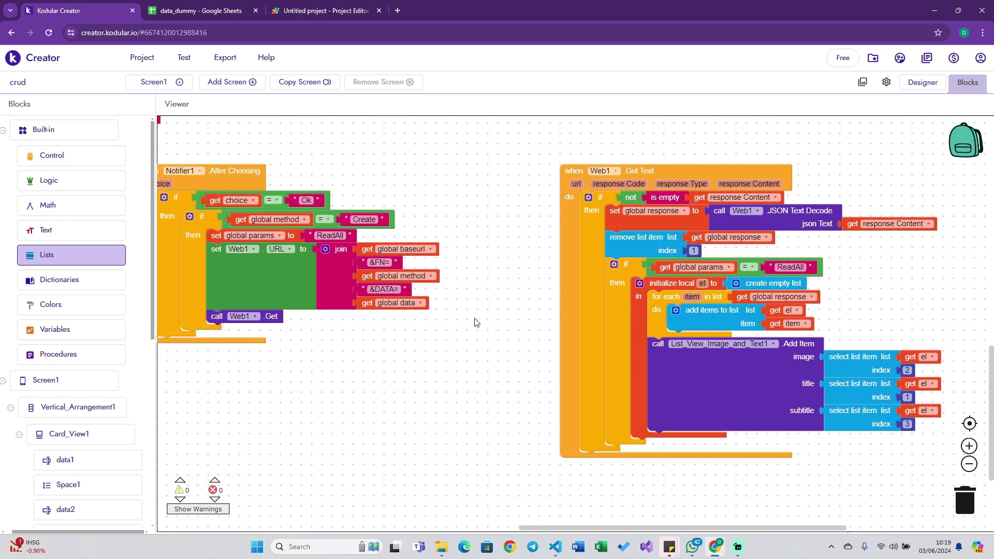
scroll(476, 322, left, 1)
scroll(497, 326, left, 1)
scroll(499, 327, left, 2)
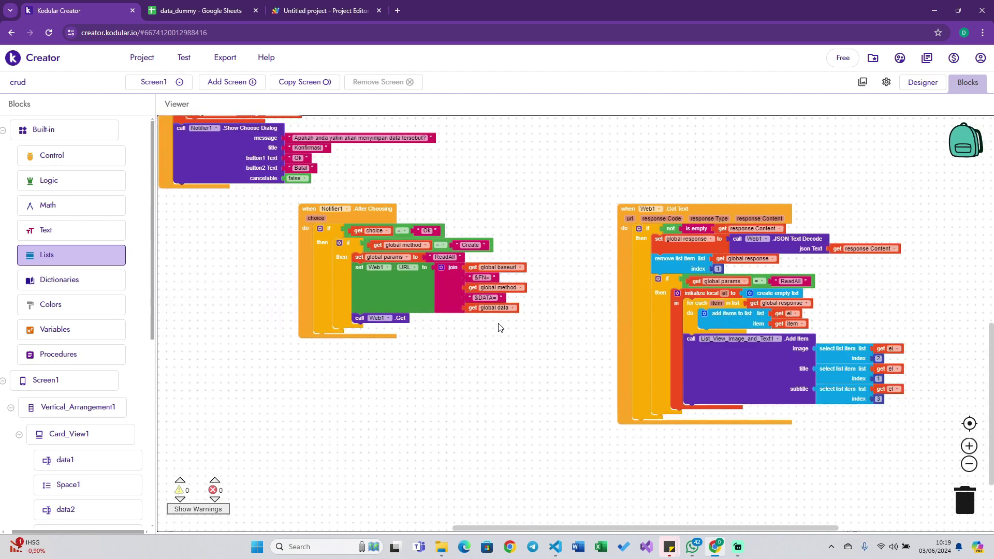
scroll(498, 327, left, 1)
scroll(499, 327, up, 2)
scroll(499, 327, left, 1)
scroll(499, 327, down, 2)
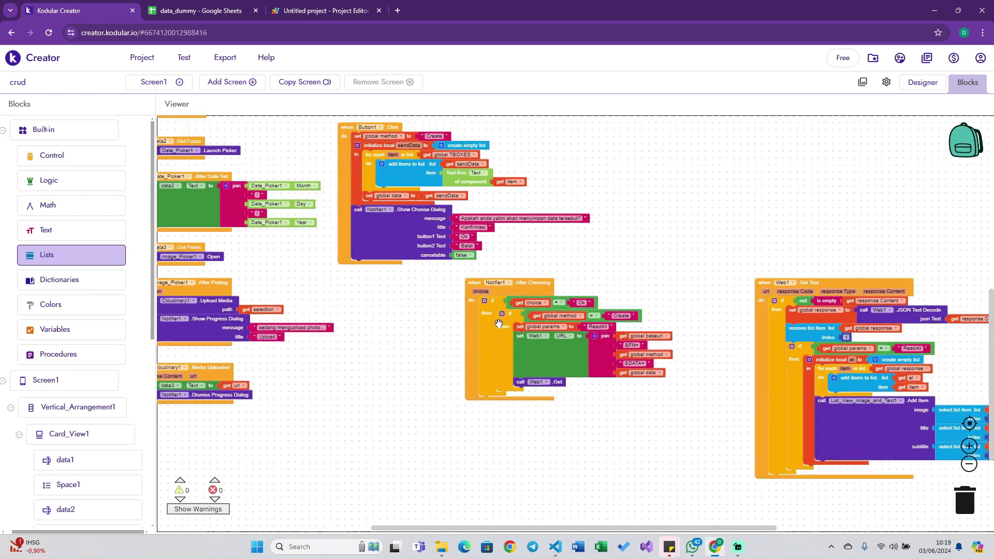
scroll(600, 244, down, 1)
scroll(599, 244, up, 1)
Arrange all workspace blocks vertically, then open Windows search.
right_click(510, 186)
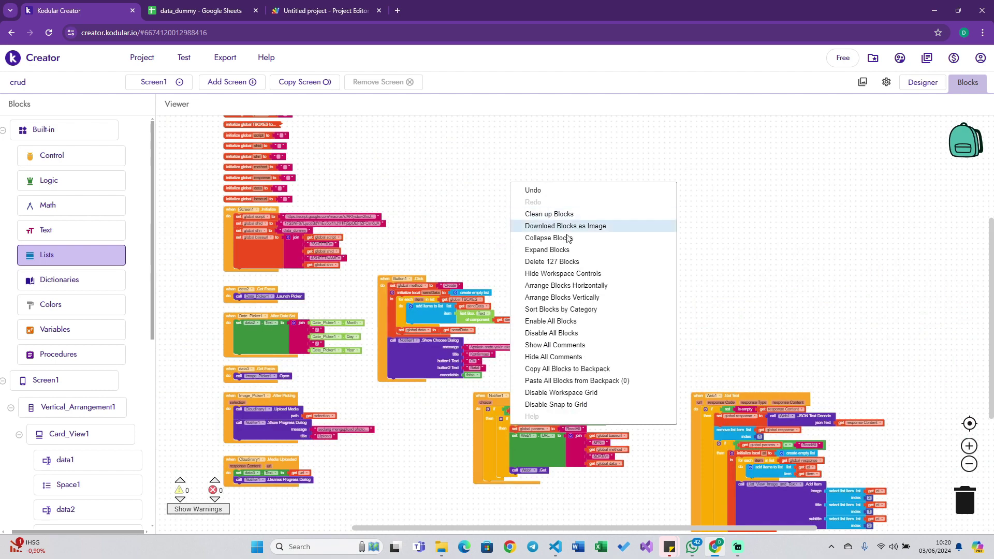
click(576, 299)
scroll(626, 257, up, 1)
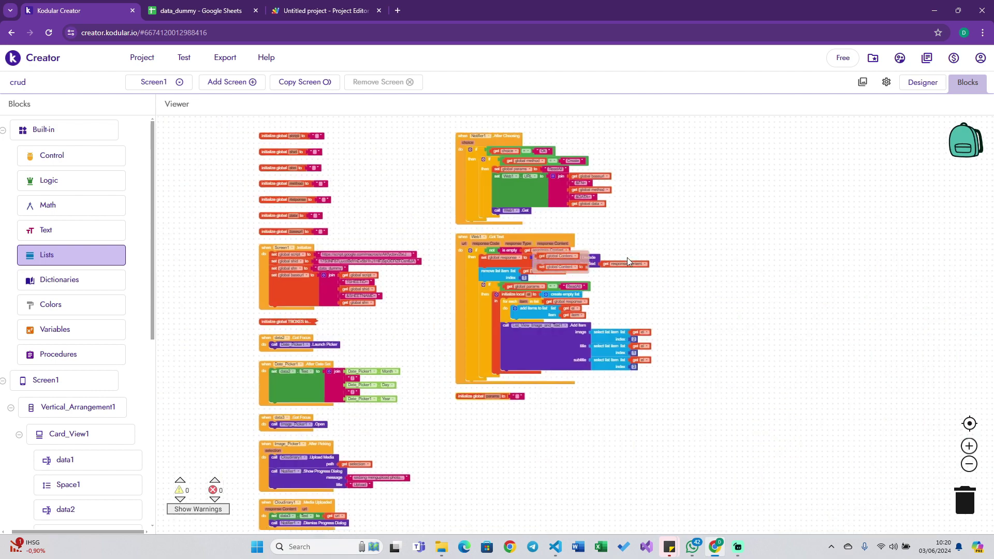
scroll(627, 257, up, 1)
scroll(755, 276, right, 2)
scroll(365, 337, down, 1)
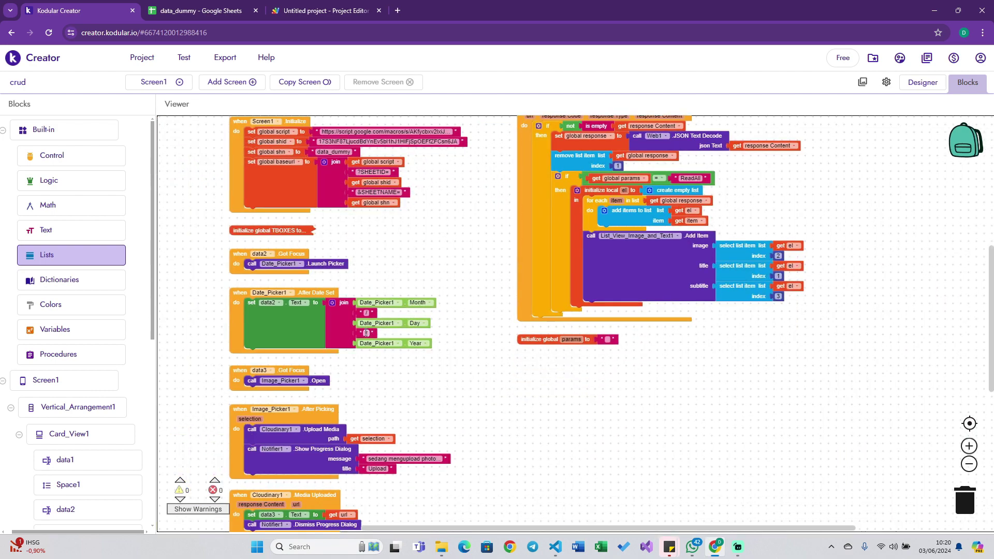
scroll(434, 377, up, 1)
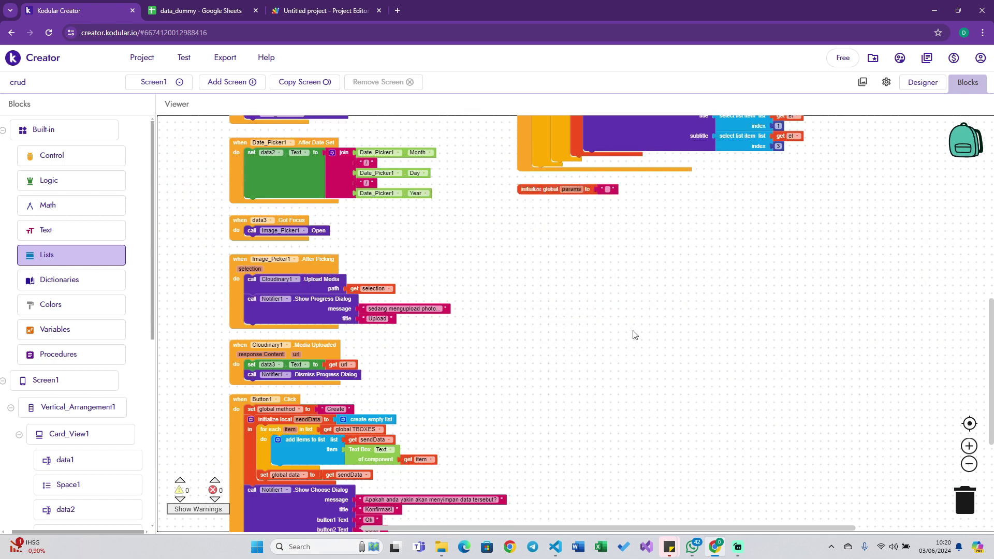
click(309, 543)
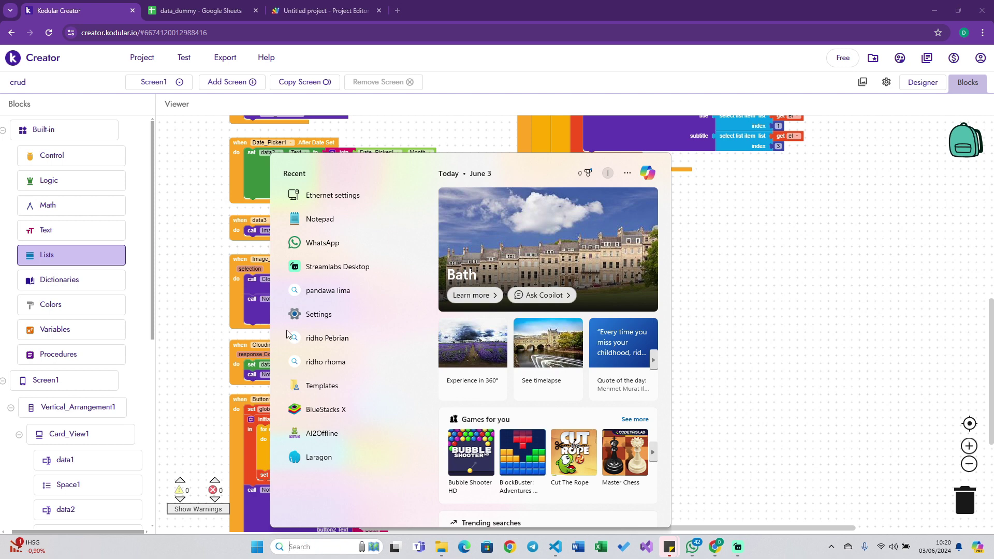
Launch BlueStacks, dismiss the ad and launcher, reposition the App Player, then open Kodular's Test menu.
click(736, 362)
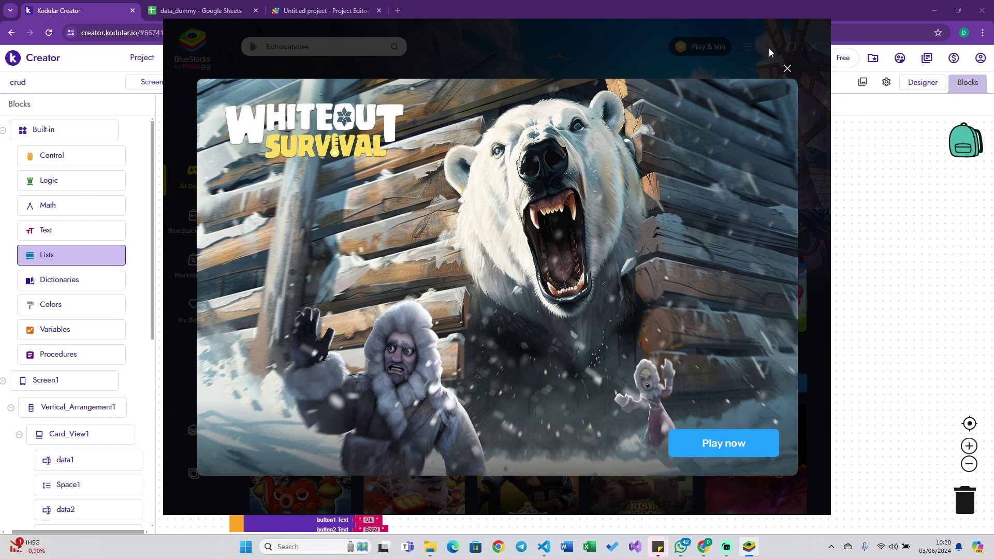
click(786, 69)
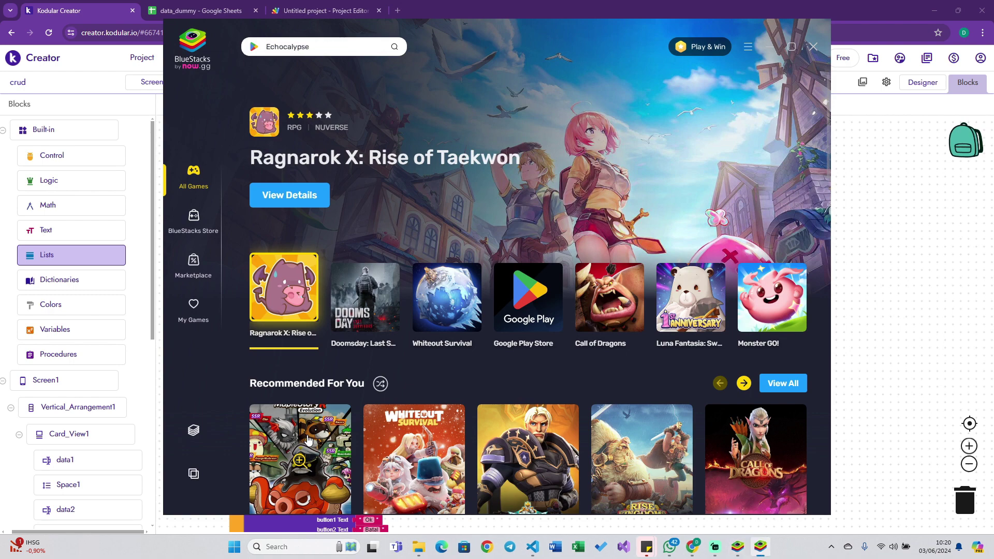
click(531, 82)
click(815, 48)
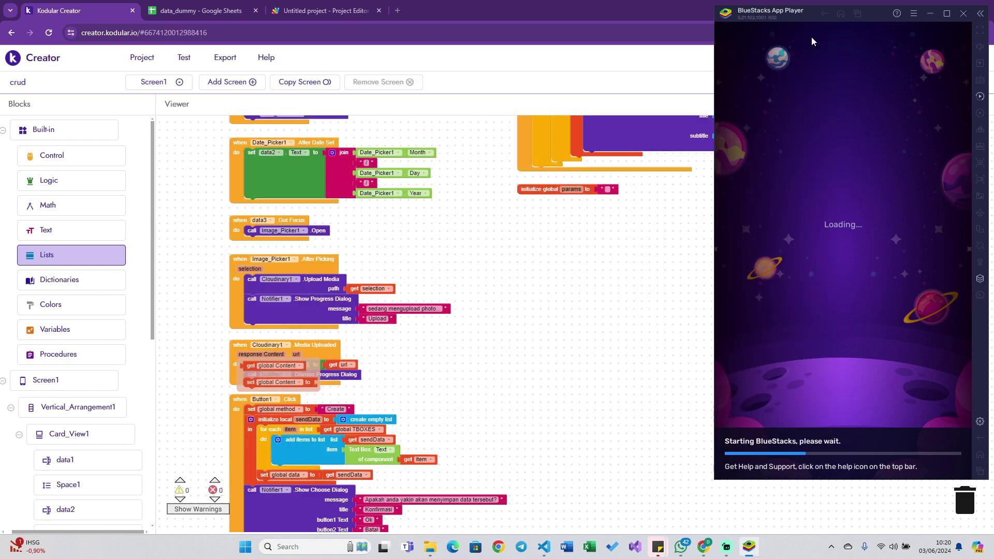
drag(787, 18, 759, 45)
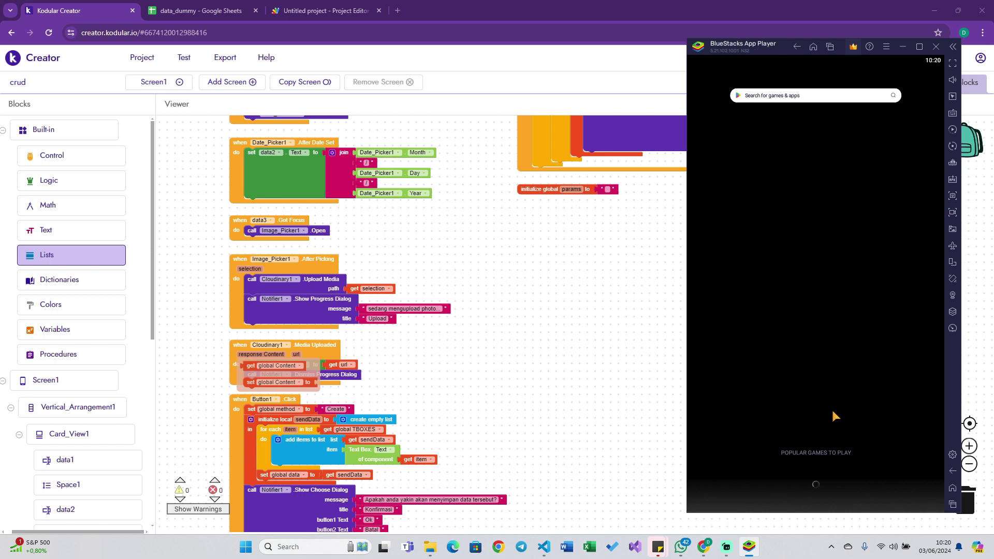
click(184, 62)
click(184, 63)
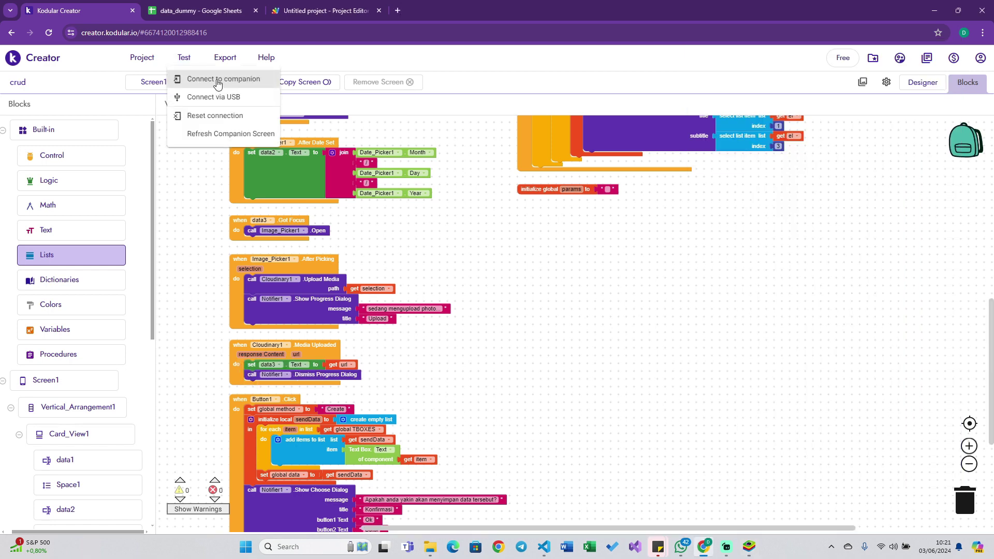
Start Connect to Companion and copy the connection code it shows.
click(218, 82)
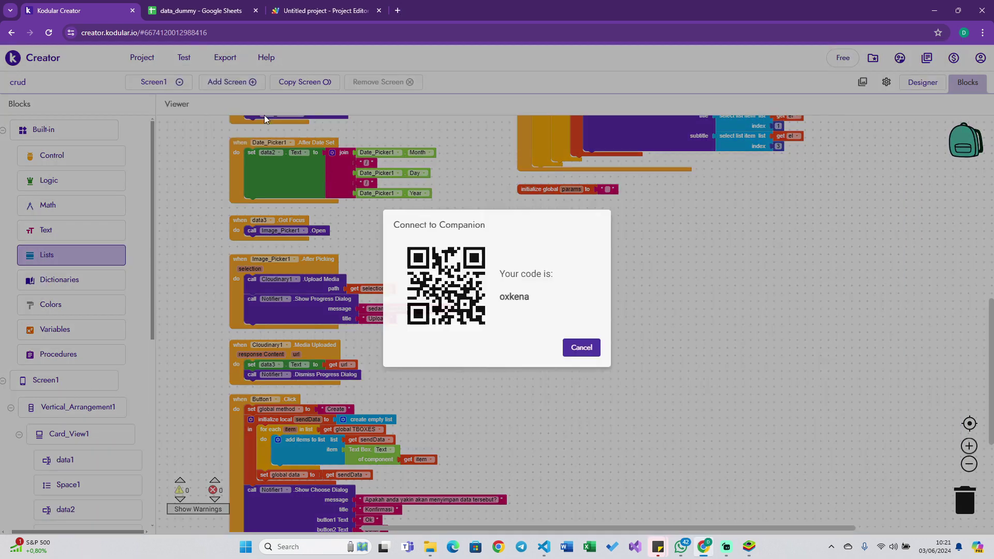
double_click(517, 299)
right_click(518, 298)
click(531, 311)
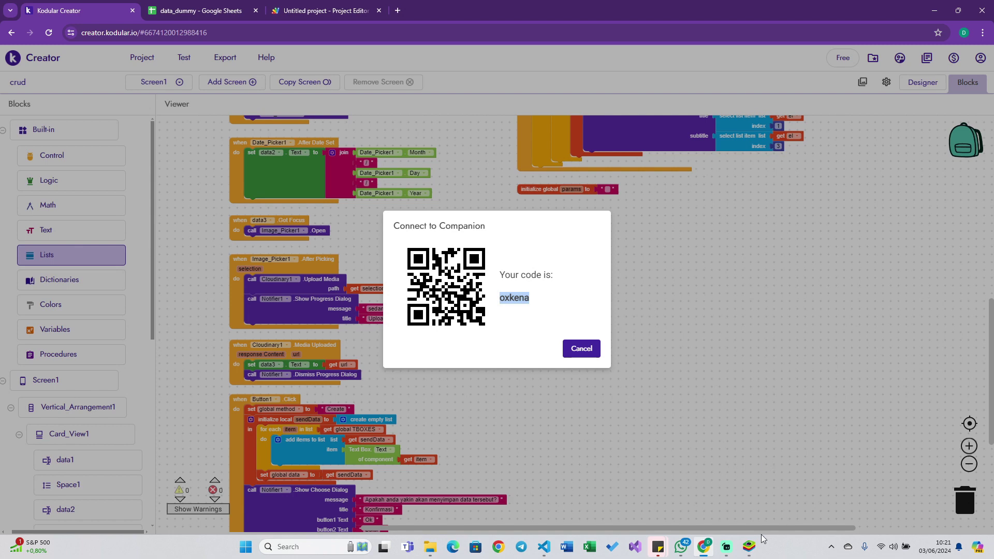
Open Kodular Companion in BlueStacks, paste the connection code and connect.
click(748, 547)
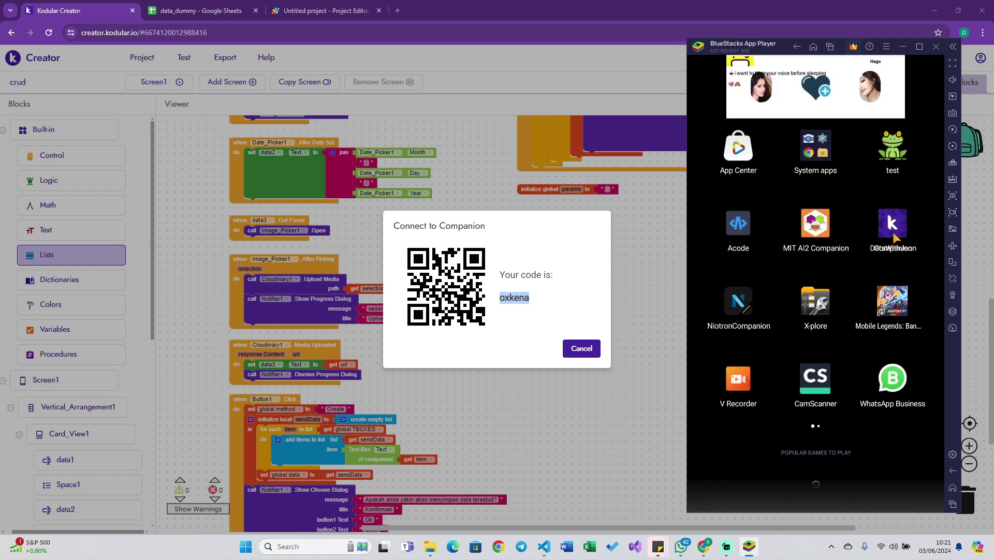
click(897, 413)
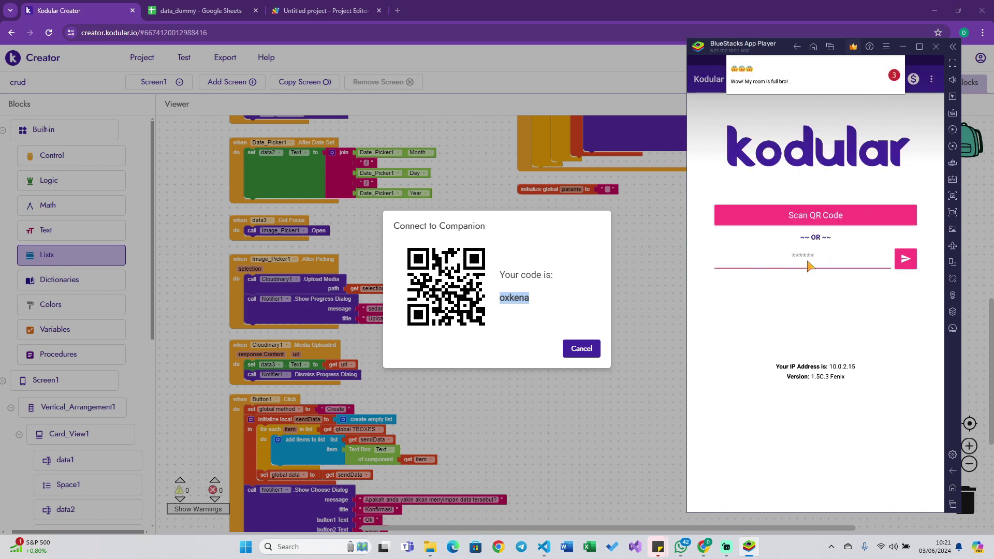
click(807, 265)
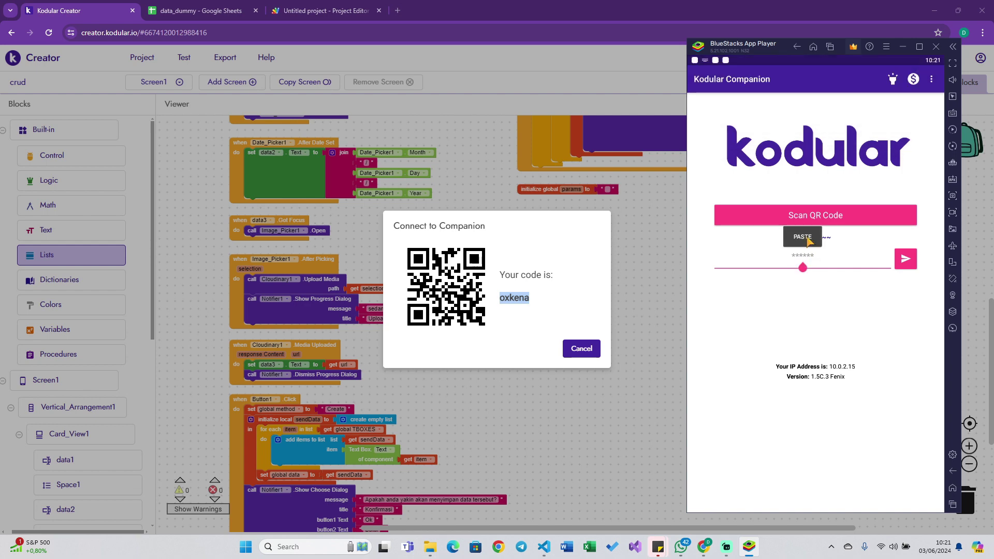
click(803, 237)
click(905, 258)
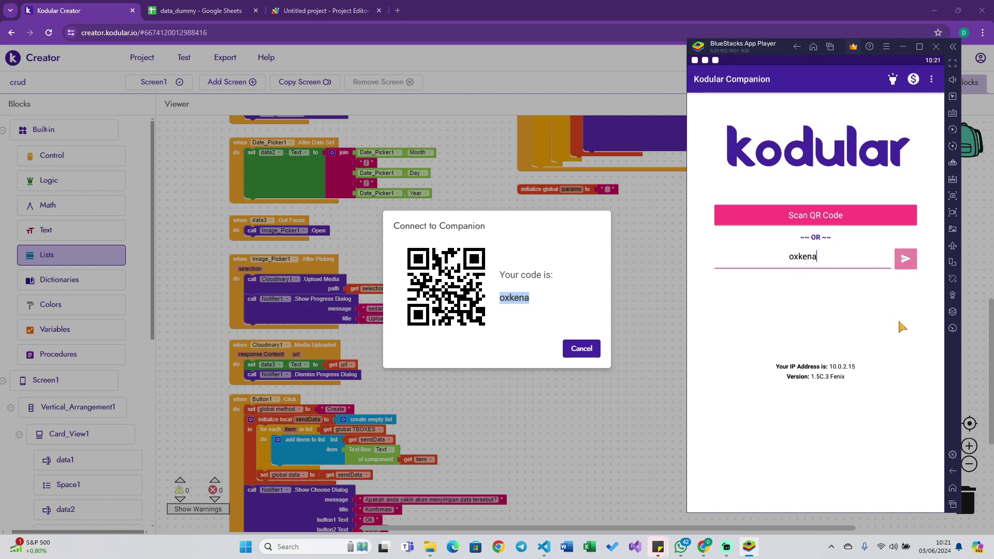
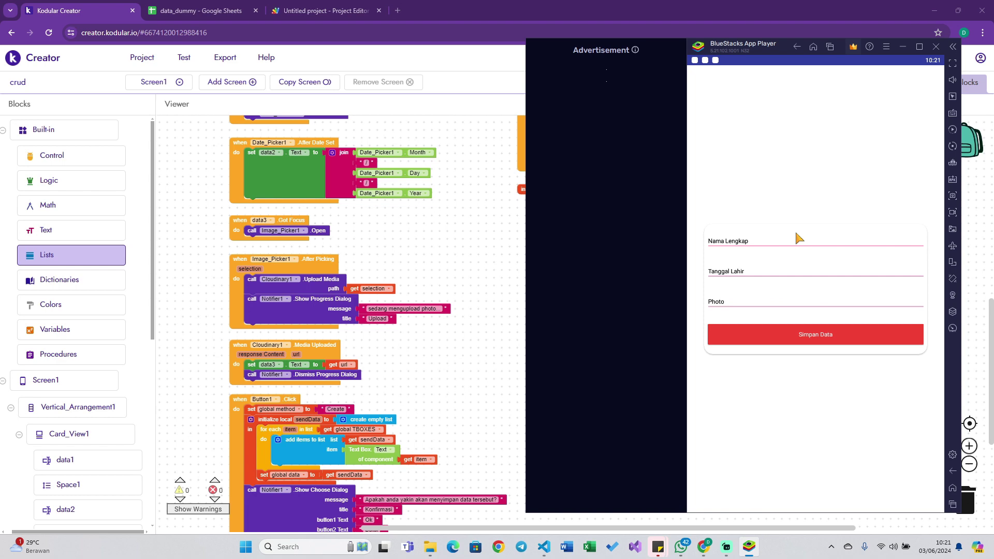
Set the birth date to June 3, 2024 and enter a full name in Nama Lengkap.
click(777, 274)
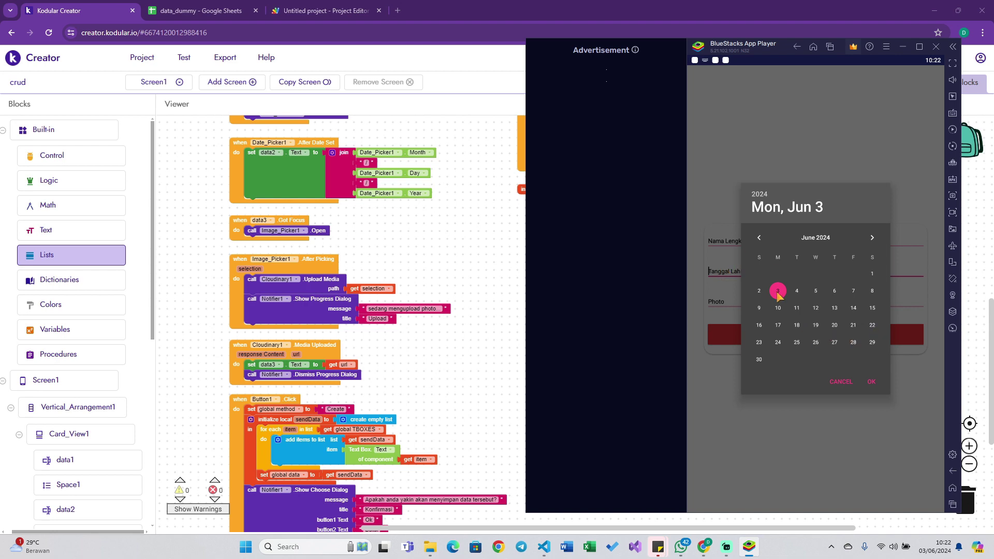
click(873, 382)
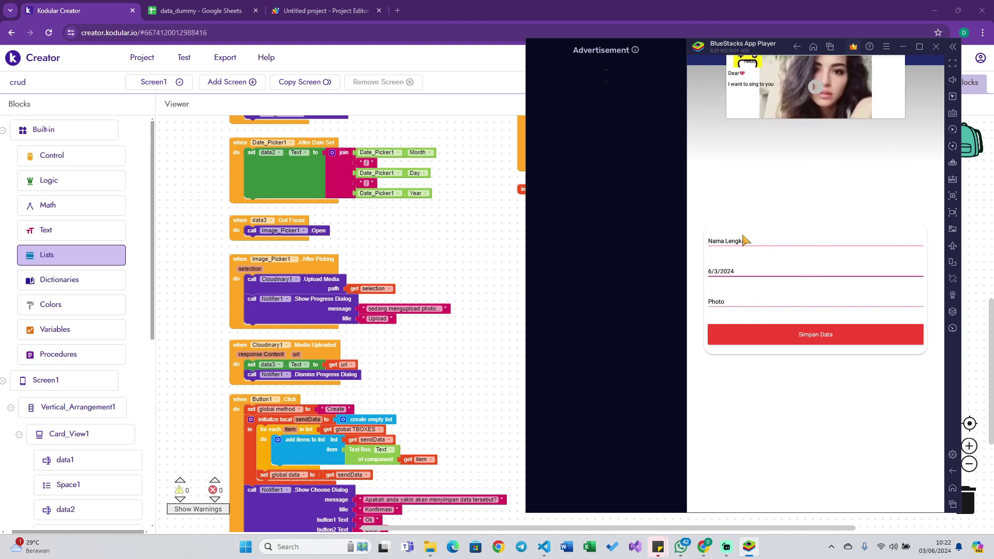
click(758, 242)
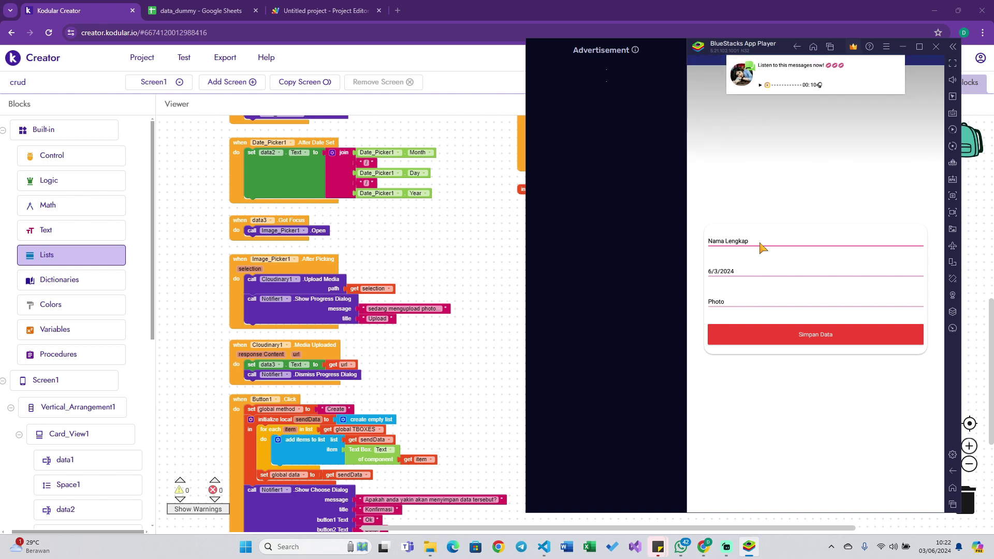
text(ERIK)
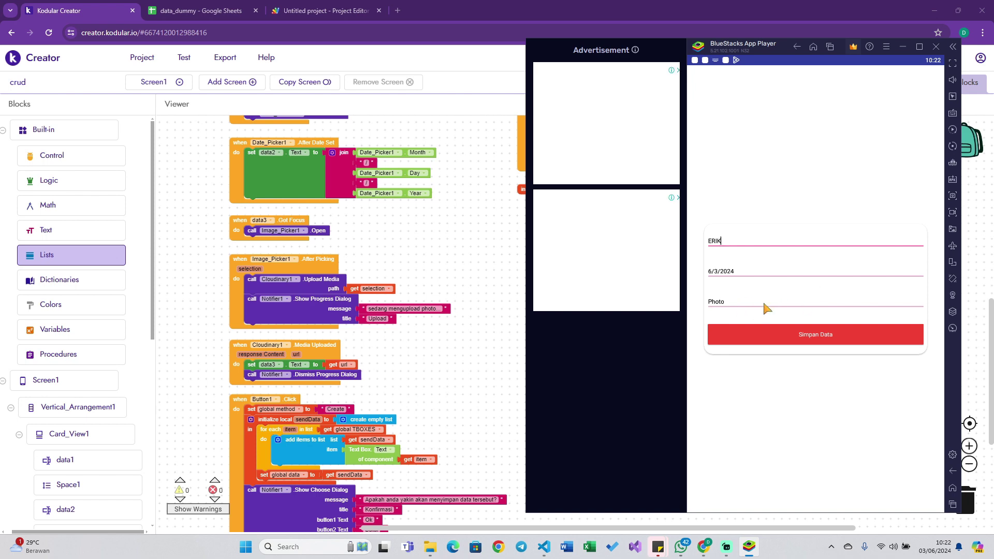
Choose the second photo from the Camera folder for the Photo field.
click(763, 301)
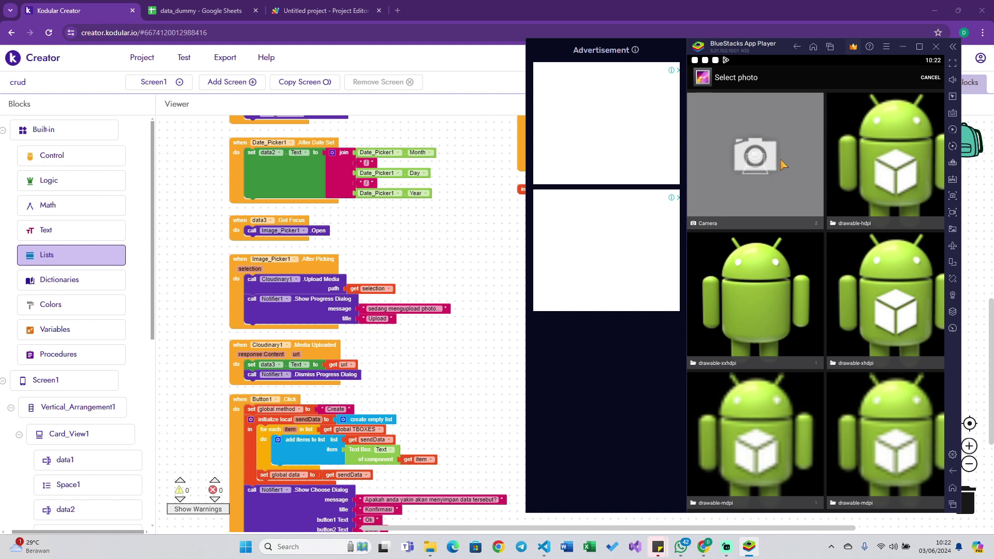
click(777, 194)
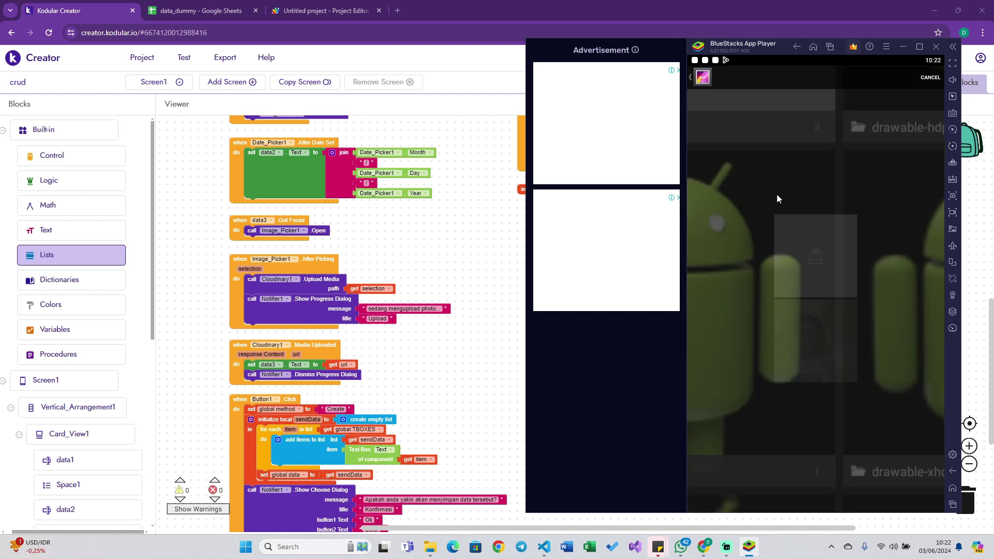
click(803, 341)
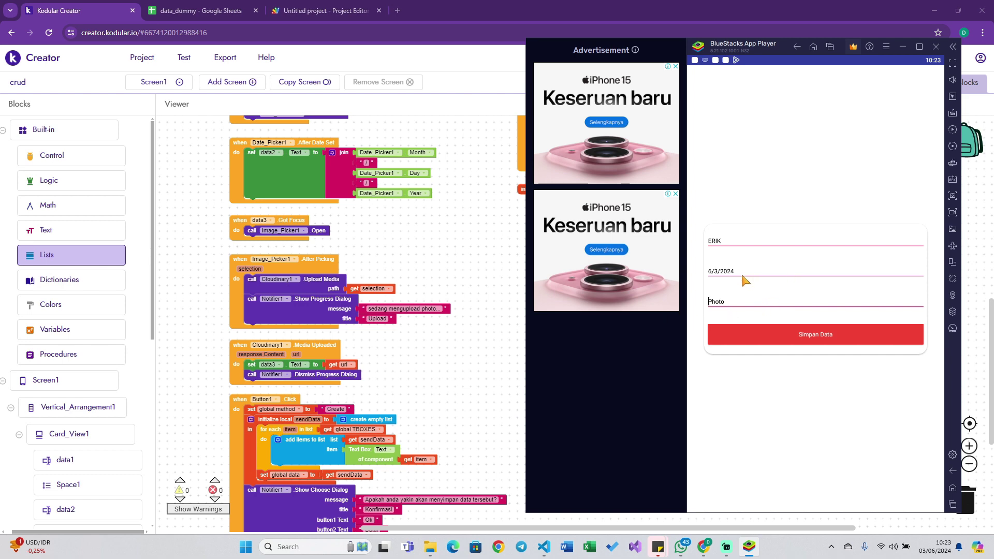
Move Show Progress Dialog above Upload Media and Dismiss Progress Dialog above set data3.Text.
click(404, 279)
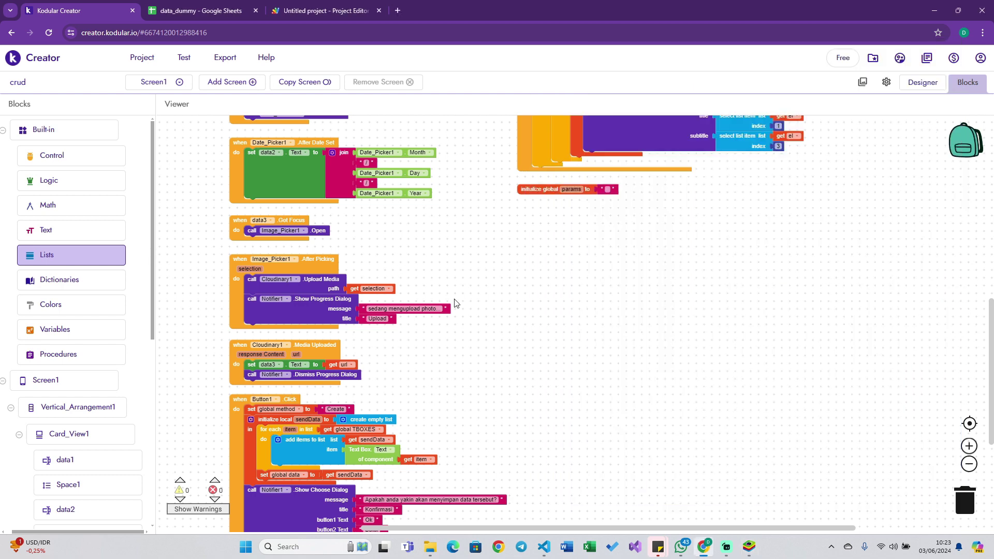
scroll(455, 303, down, 2)
scroll(454, 303, up, 1)
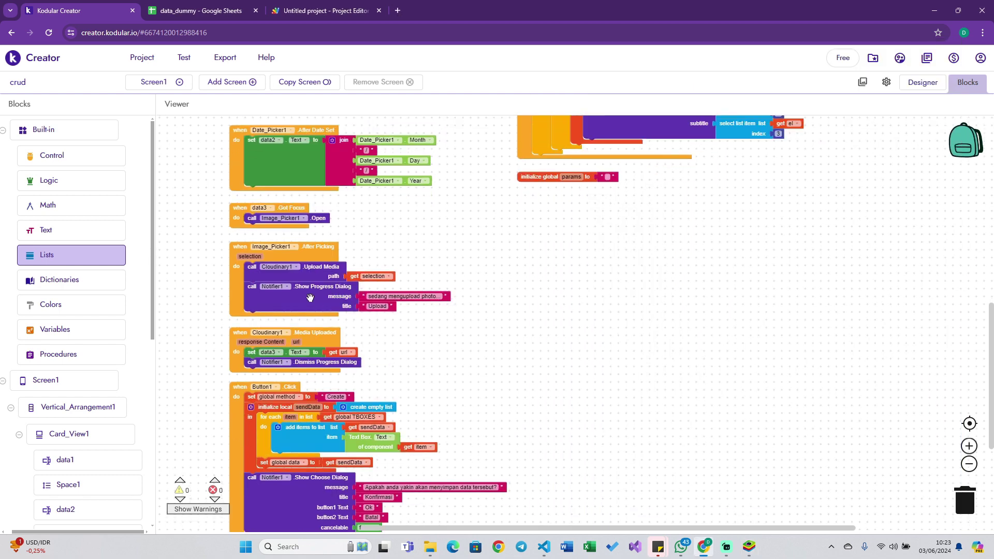
mouse_move(310, 299)
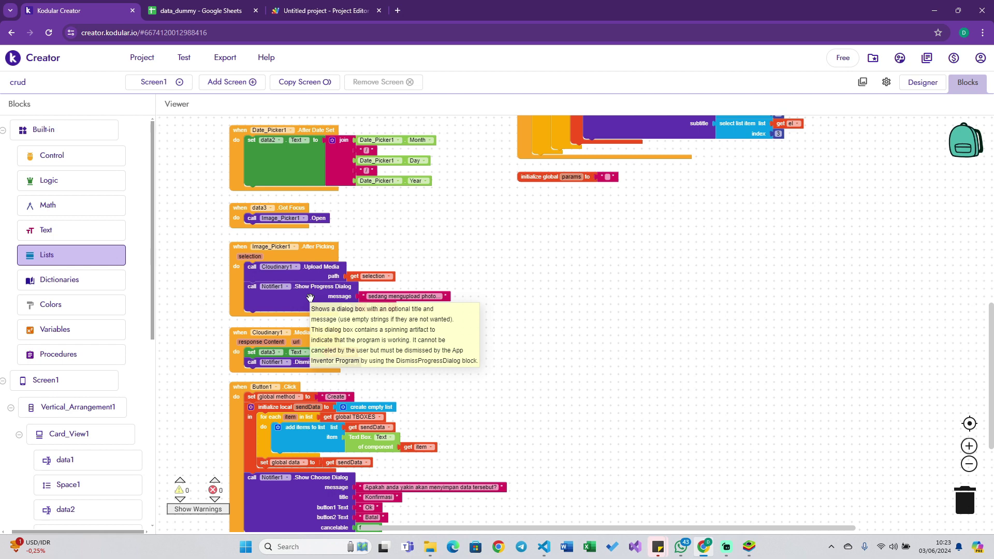
drag(310, 297, 312, 281)
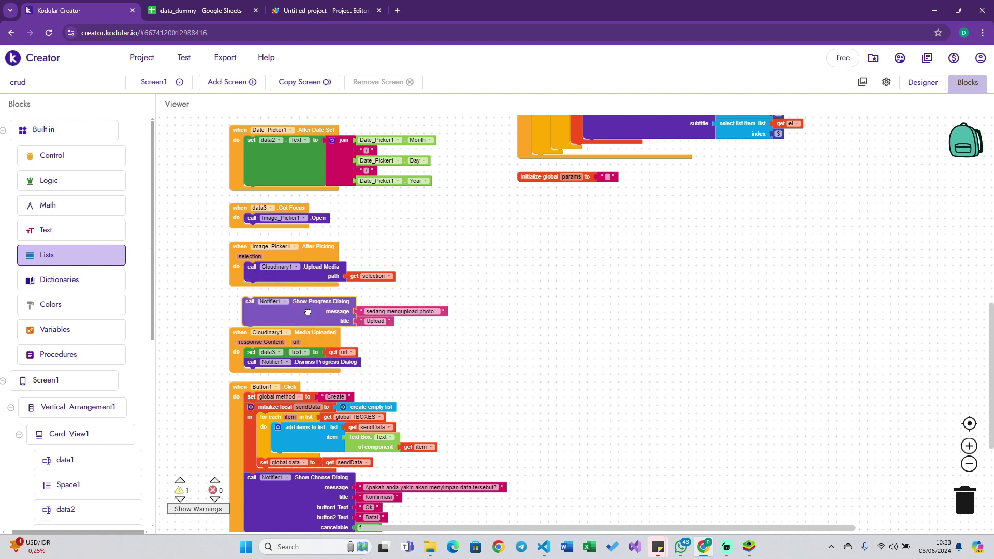
scroll(434, 321, down, 1)
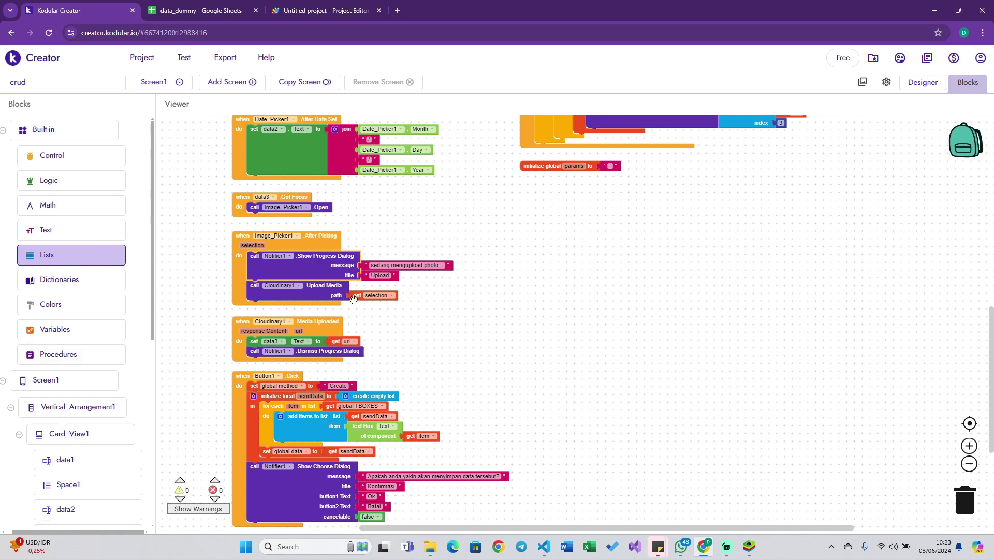
mouse_move(250, 256)
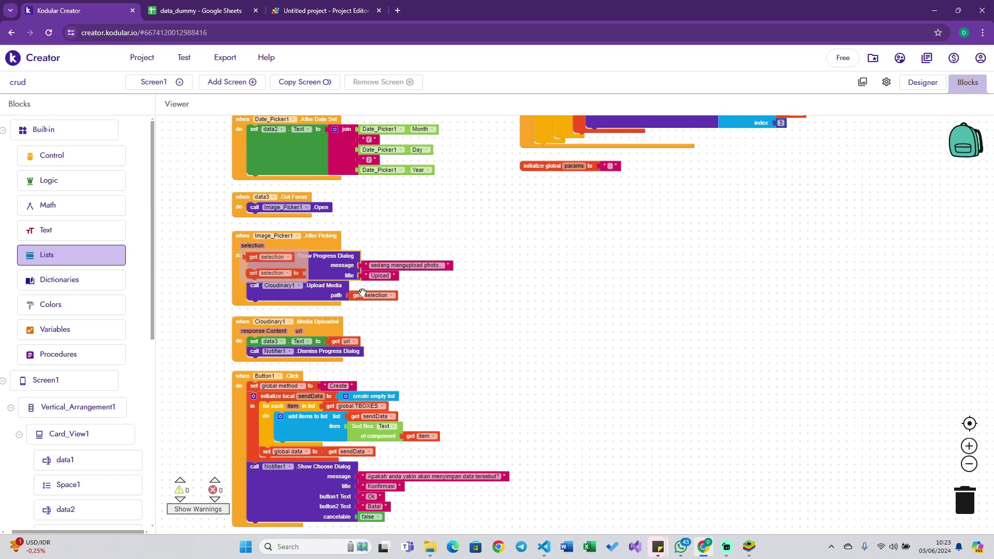
click(440, 323)
scroll(351, 344, down, 1)
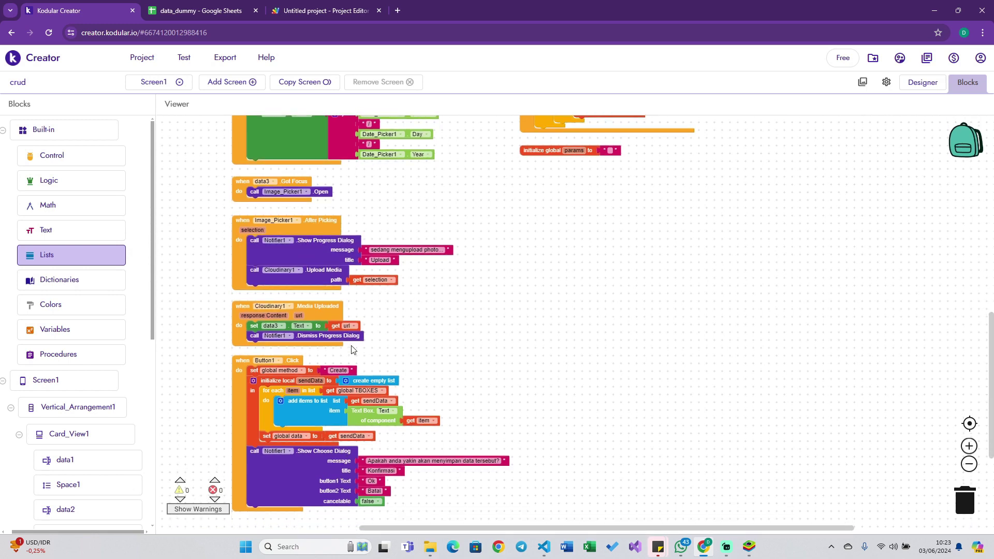
mouse_move(296, 330)
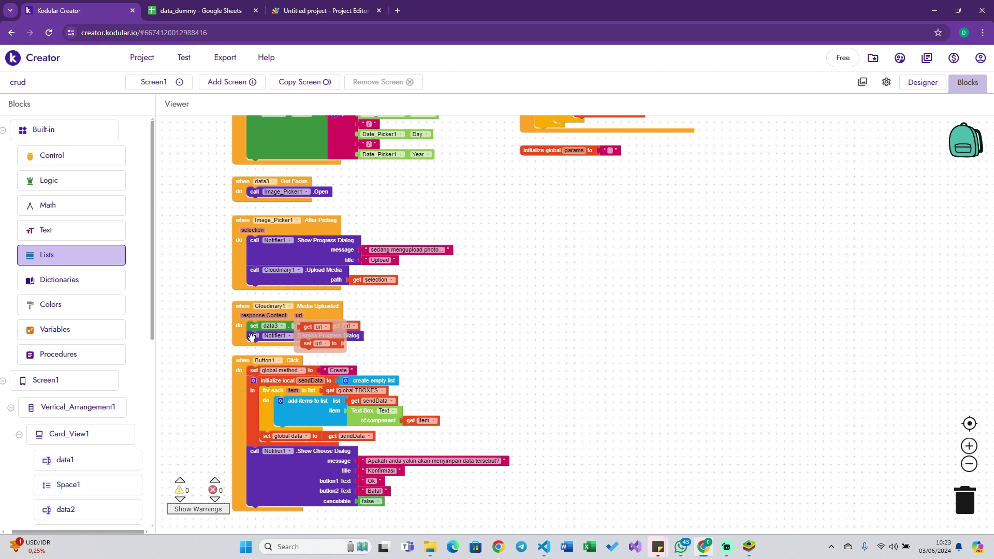
drag(251, 337, 253, 328)
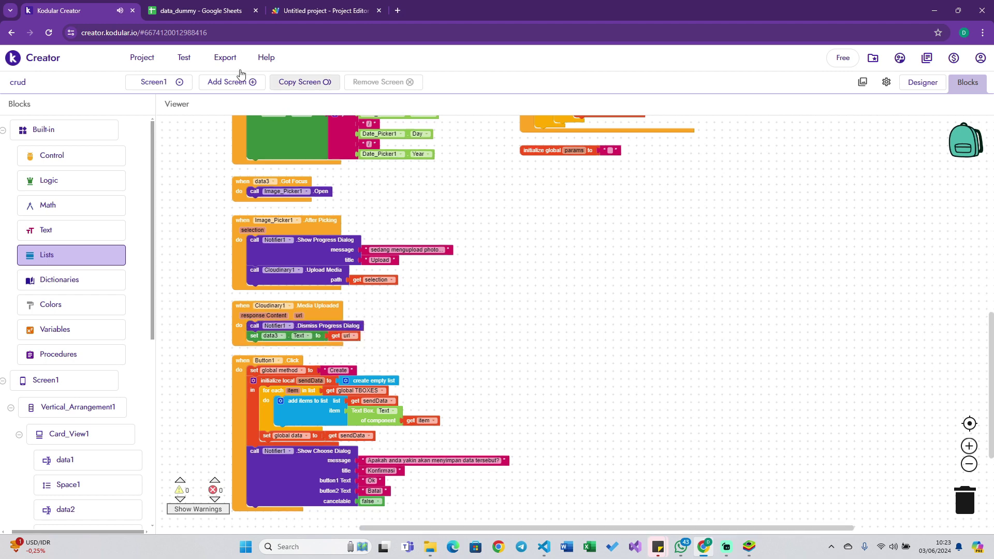
Refresh the Companion and start typing in the test app's full name field.
click(183, 58)
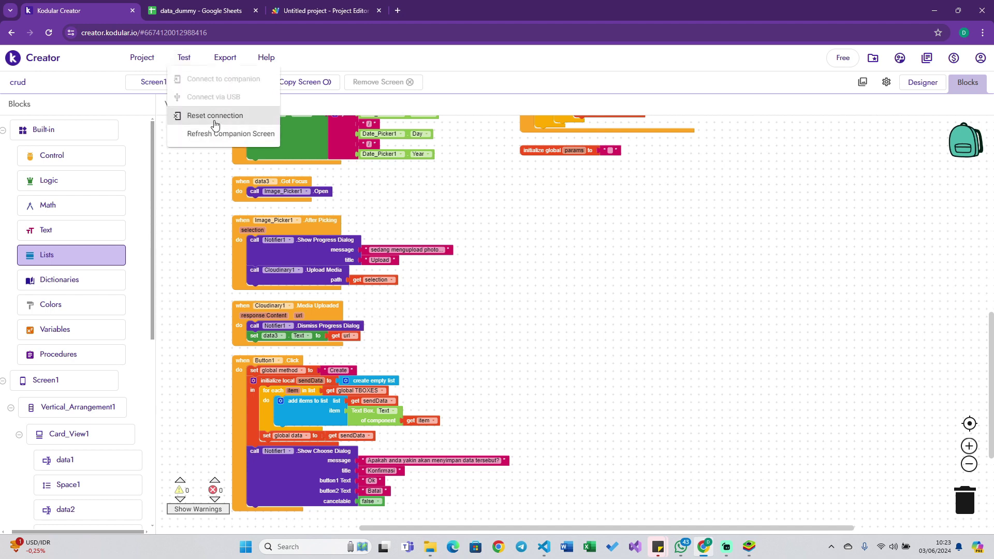
click(220, 133)
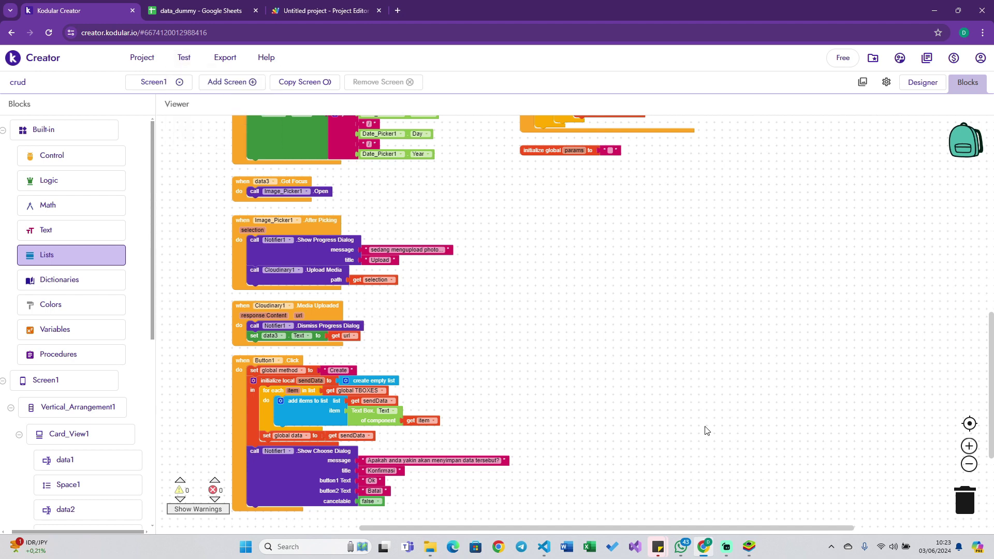
click(749, 546)
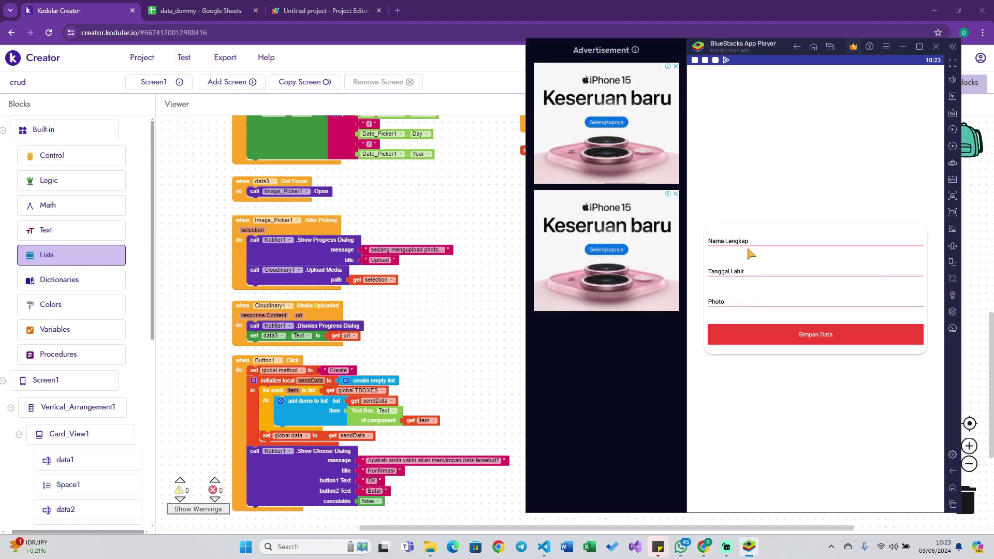
click(749, 247)
text(di)
In the Designer, select Cloudinary1's API Key property.
click(395, 207)
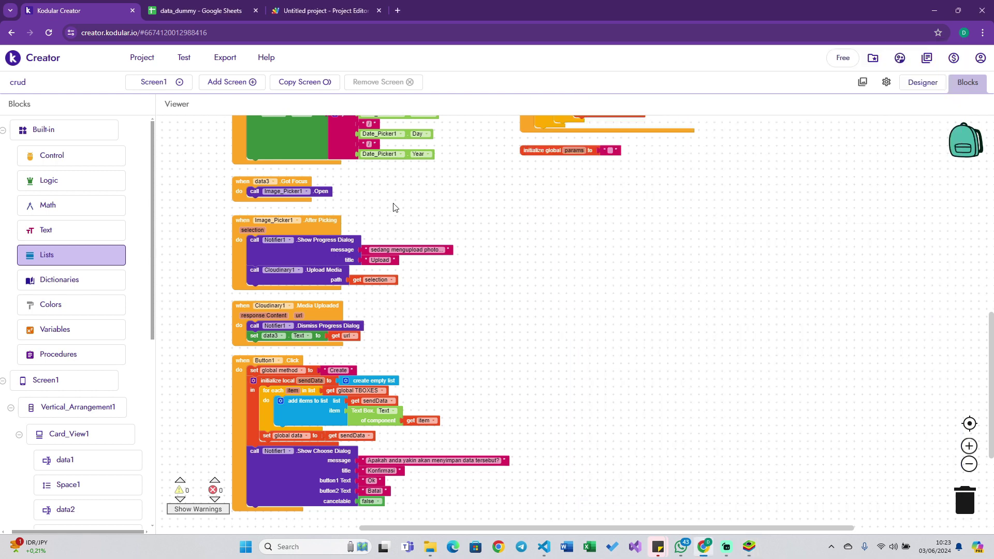
click(923, 83)
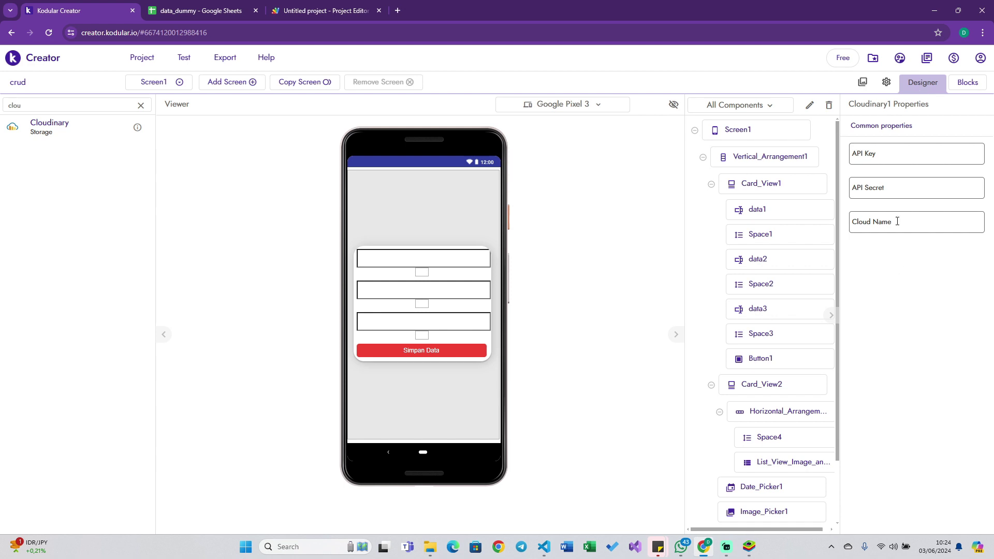
scroll(765, 437, down, 2)
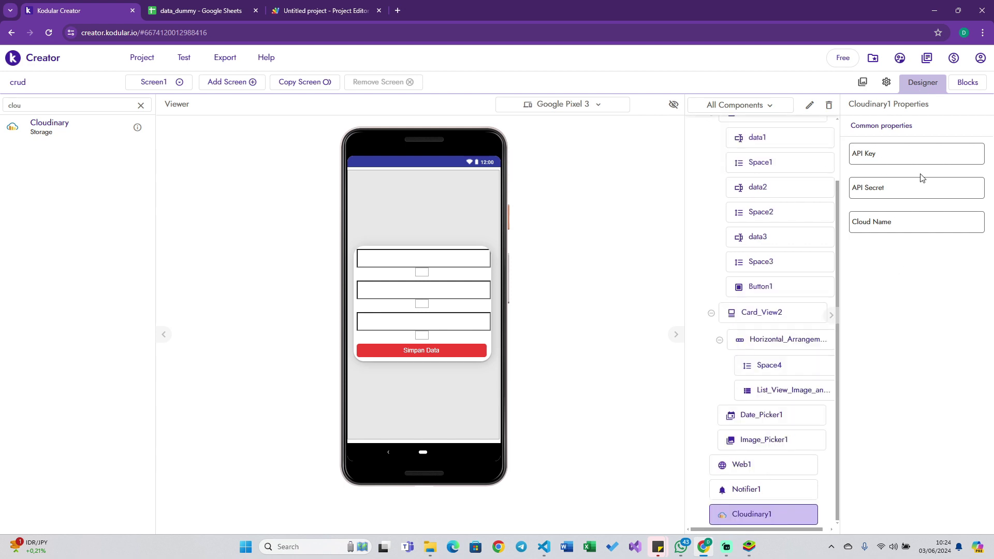
click(896, 156)
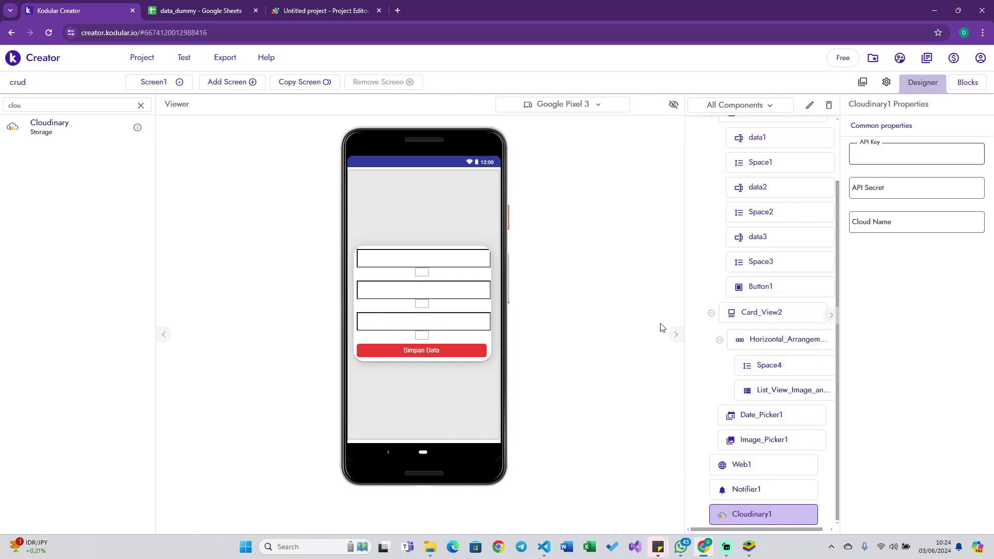
Search the web for 'cloudinary' in a new tab and open the Cloudinary website.
key(ctrl+t)
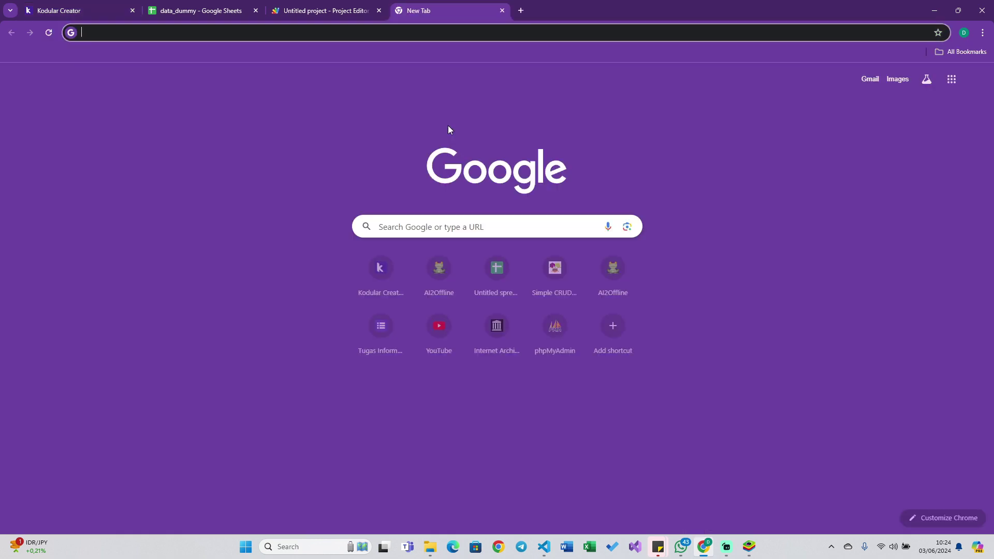
text(CLOUDI)
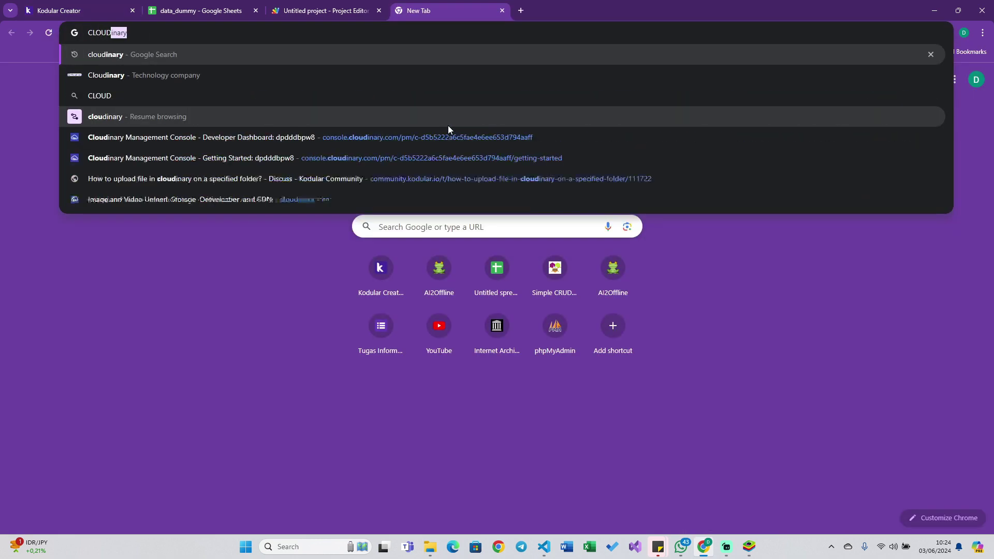
key(Return)
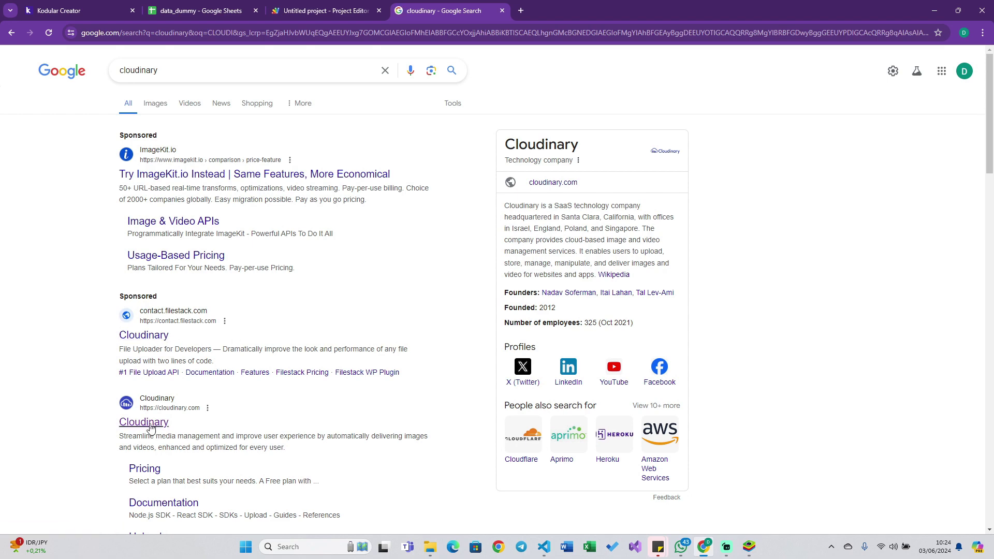
click(171, 419)
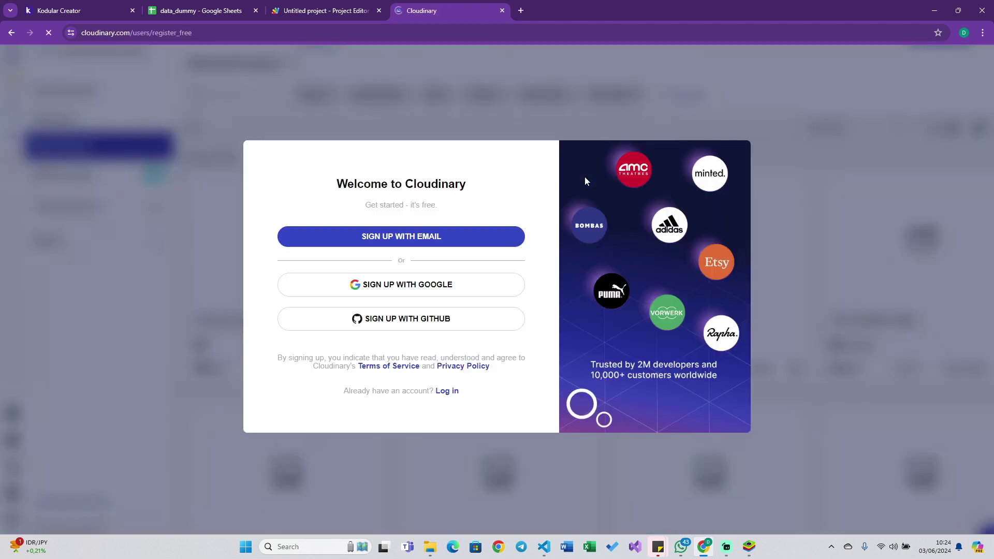
Sign up to Cloudinary with a Google account and open the developer dashboard.
click(452, 288)
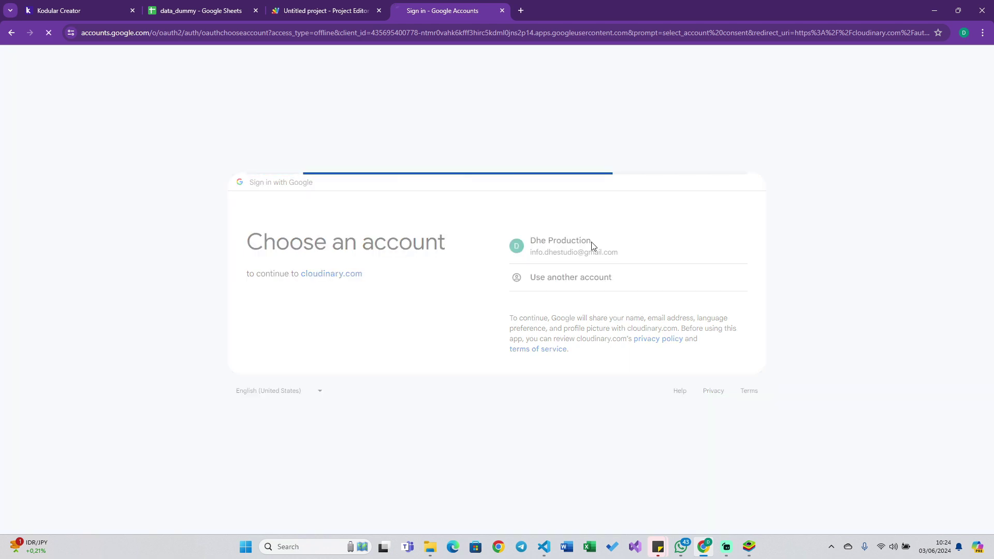
click(565, 355)
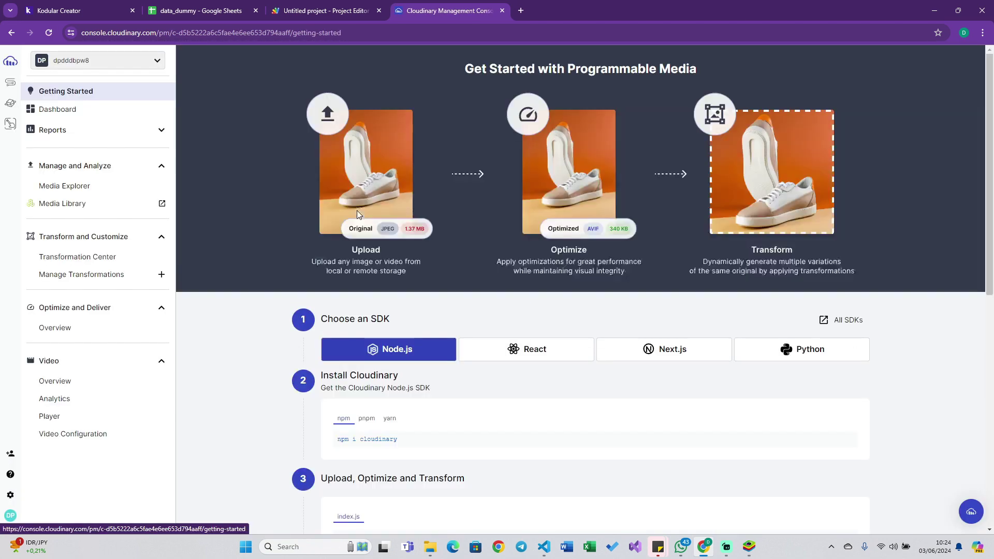
click(104, 109)
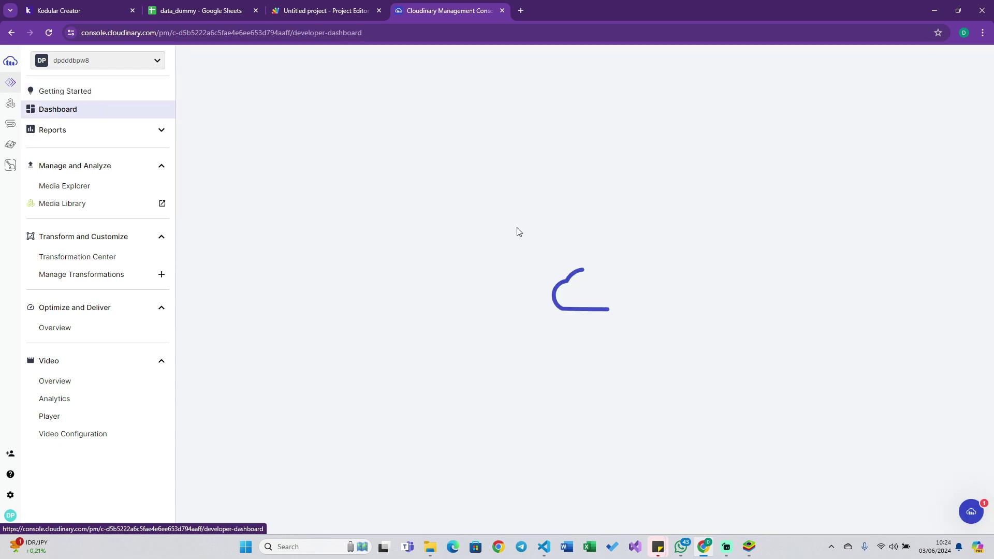
click(103, 10)
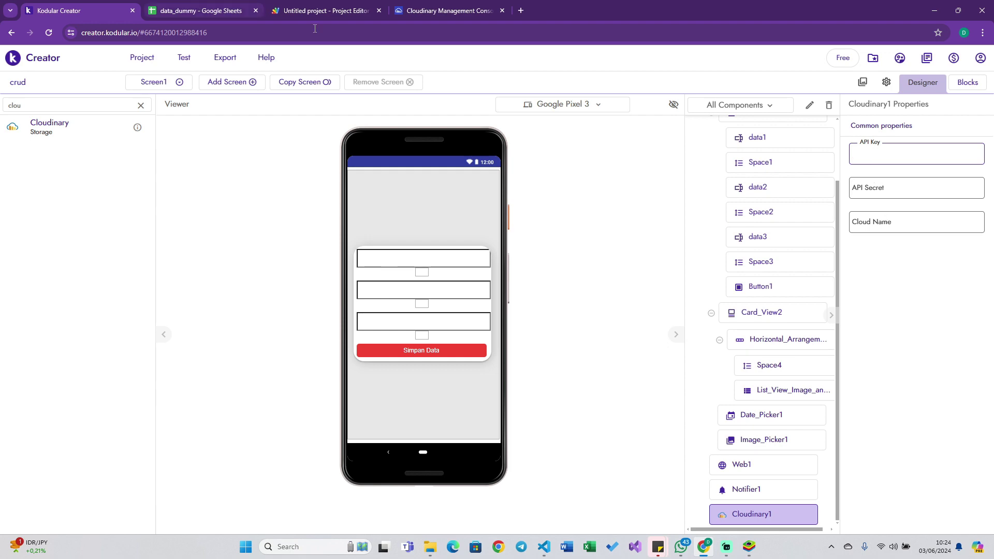
Copy the Cloudinary cloud name into Cloudinary1's Cloud Name property.
click(428, 9)
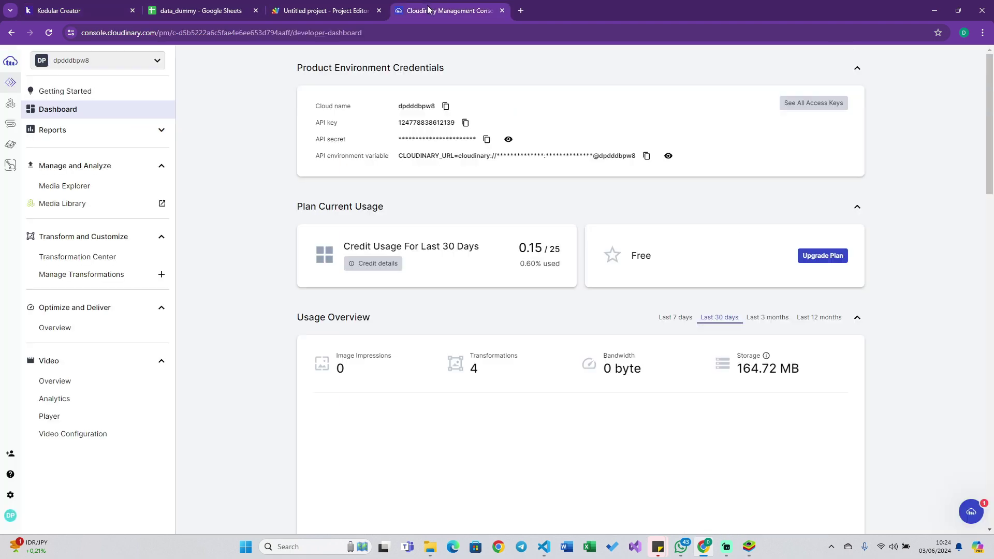
click(445, 105)
click(118, 12)
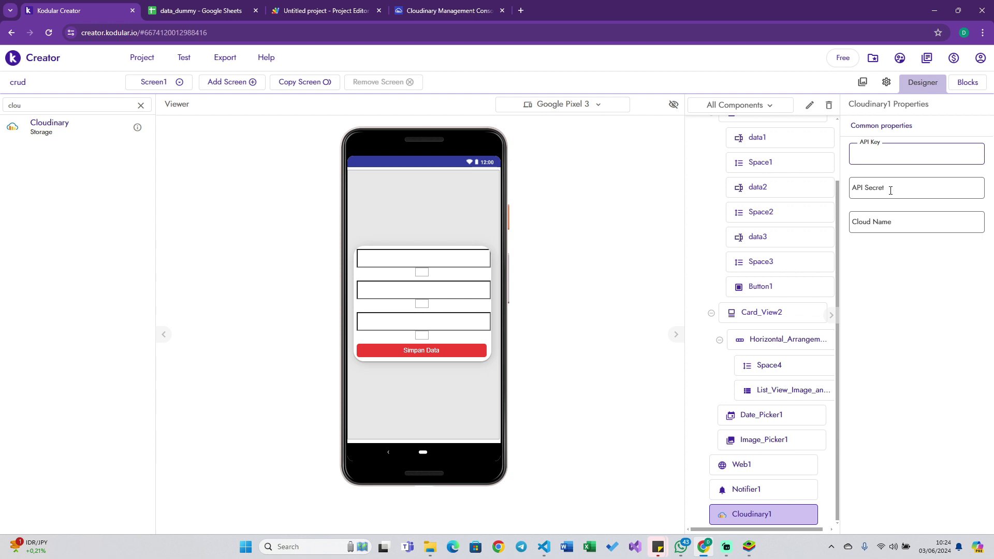
click(883, 223)
key(ctrl+v)
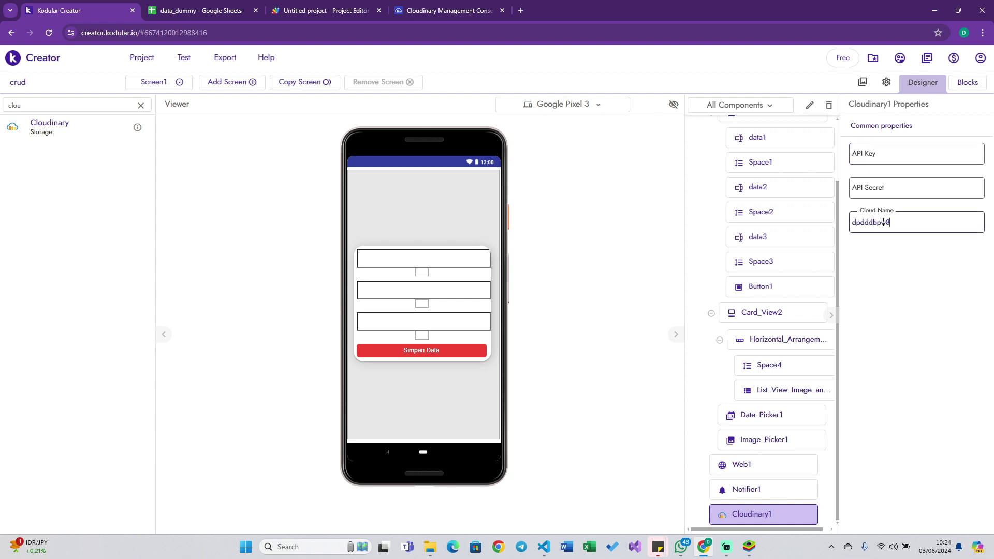
Copy the Cloudinary API key into Cloudinary1's API Key property.
click(409, 12)
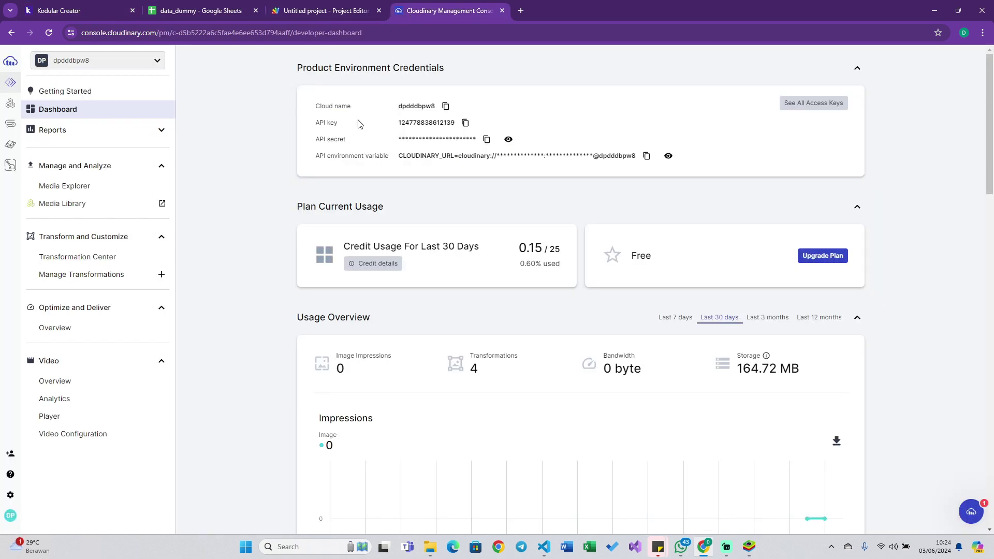
click(464, 122)
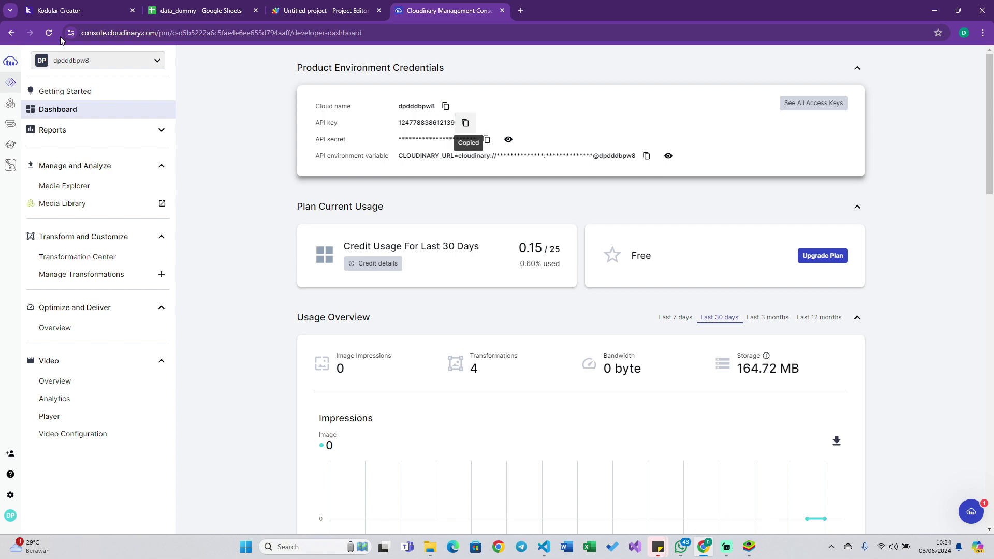
click(45, 15)
click(904, 160)
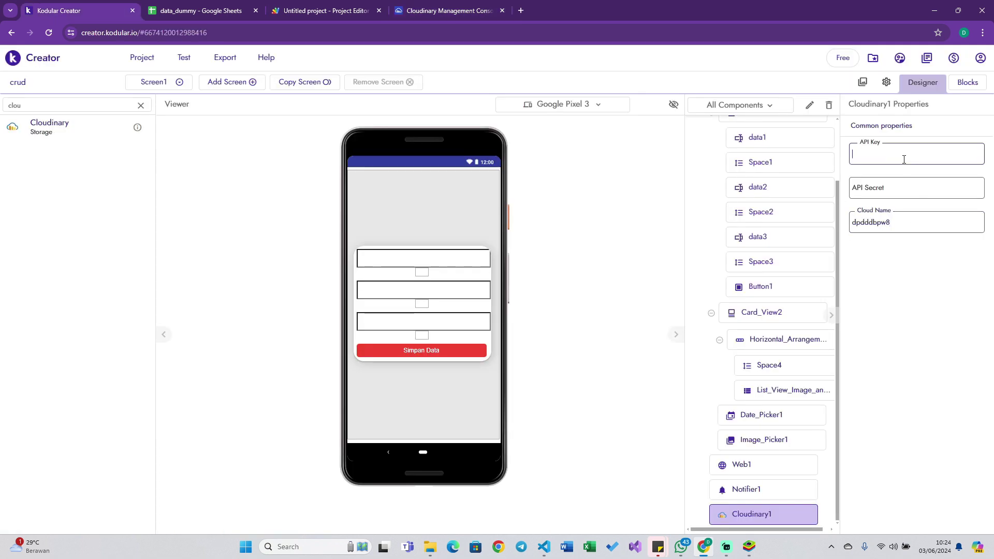
key(ctrl+v)
Copy the Cloudinary API secret into Cloudinary1's API Secret property.
click(409, 10)
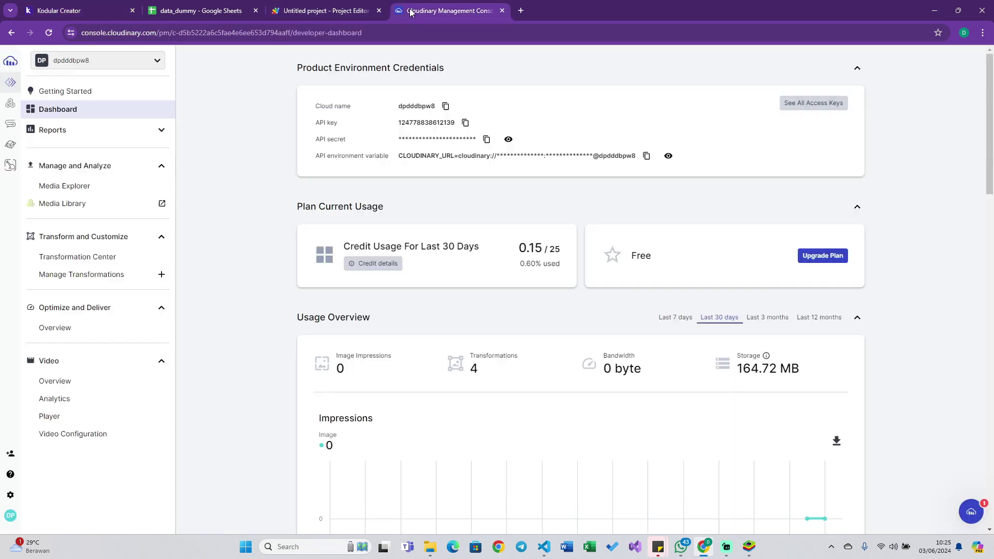
click(487, 139)
click(57, 11)
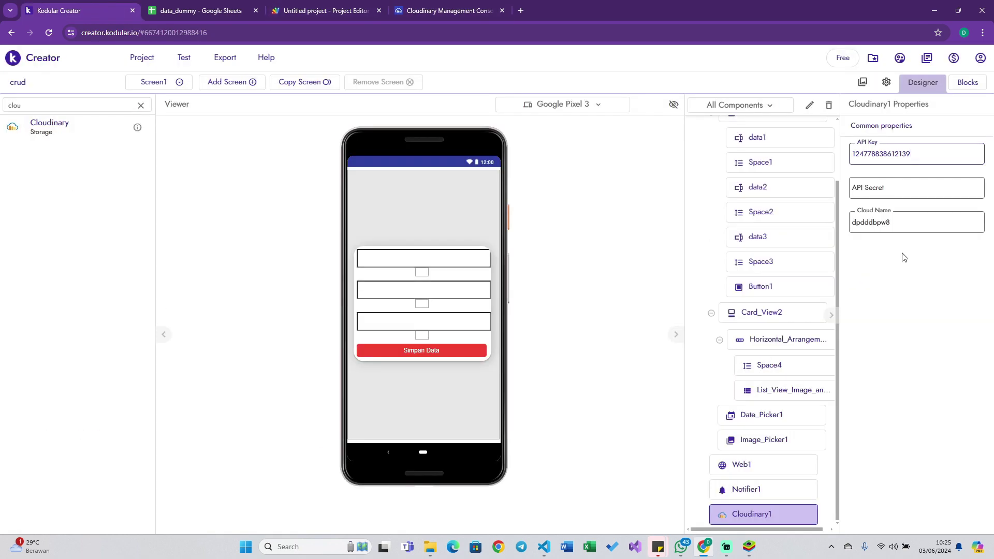
click(893, 188)
key(ctrl+v)
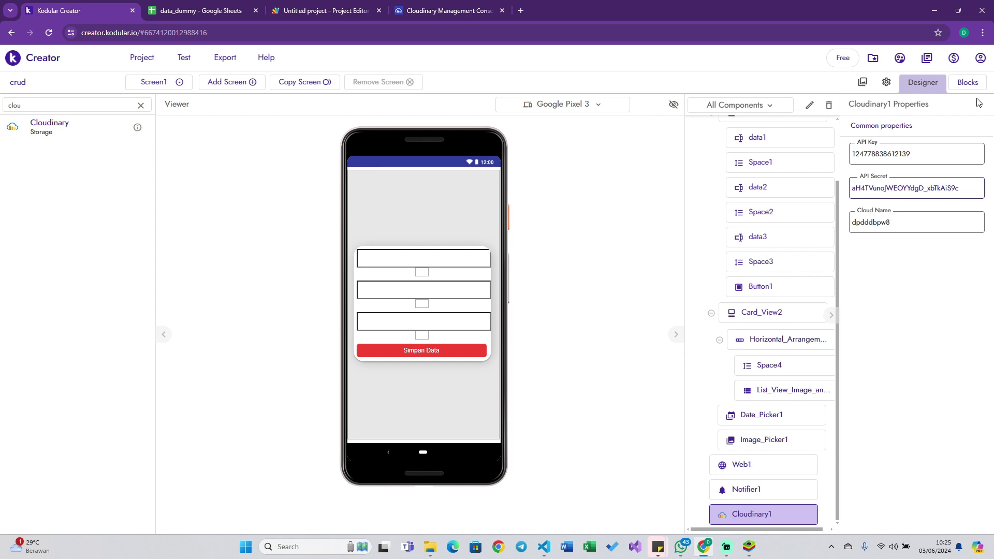
click(966, 84)
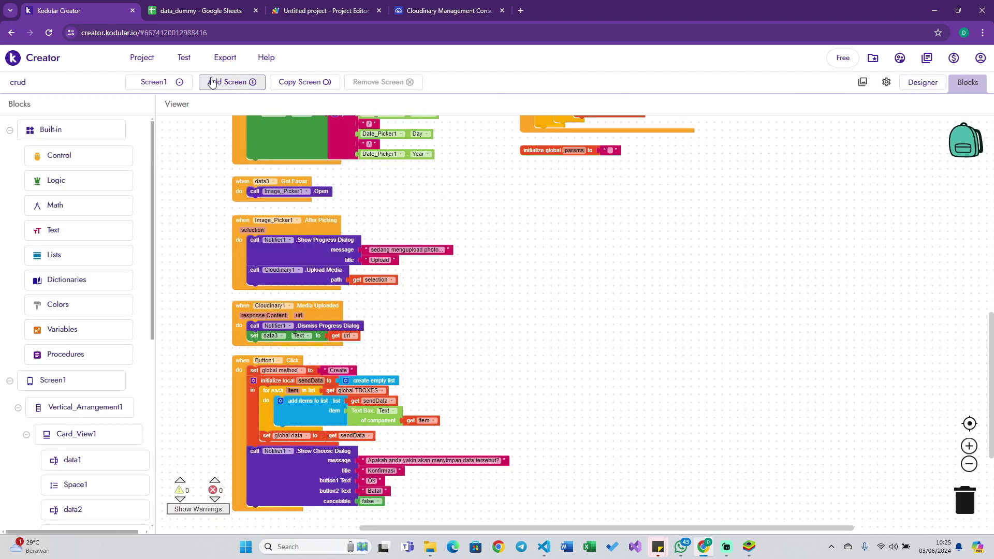
Refresh the Companion, enter a full name and set the birth date to June 3, 2024.
click(184, 58)
click(207, 133)
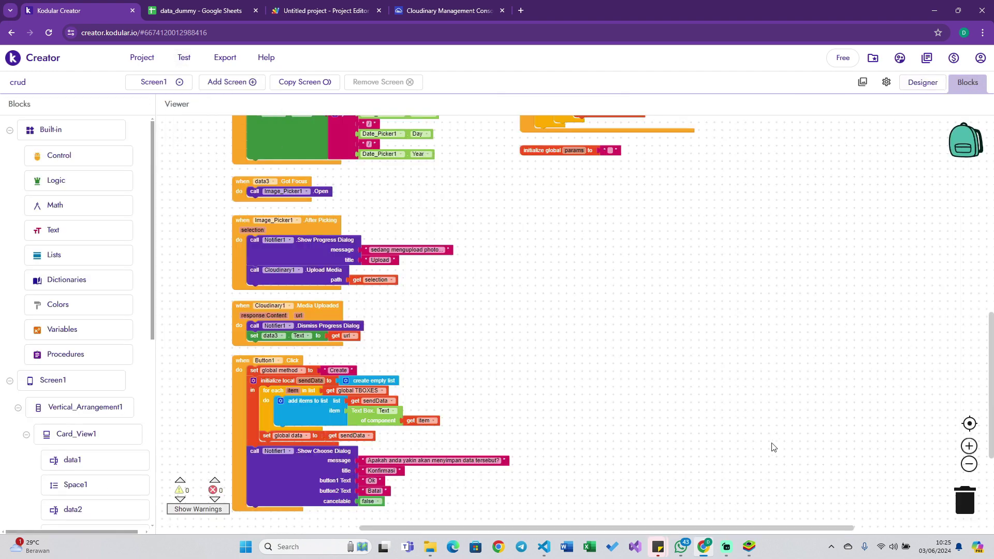
click(746, 553)
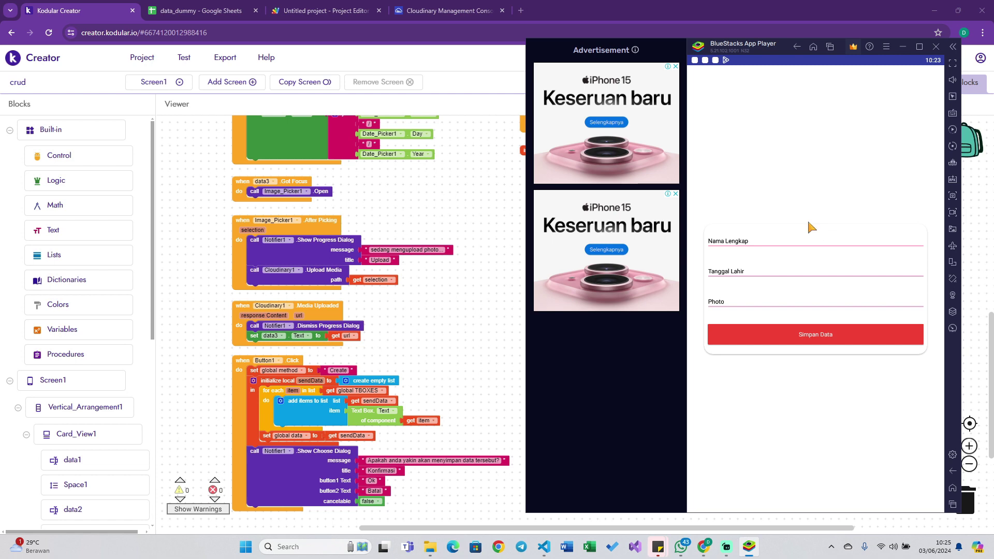
click(769, 241)
text(ERIK)
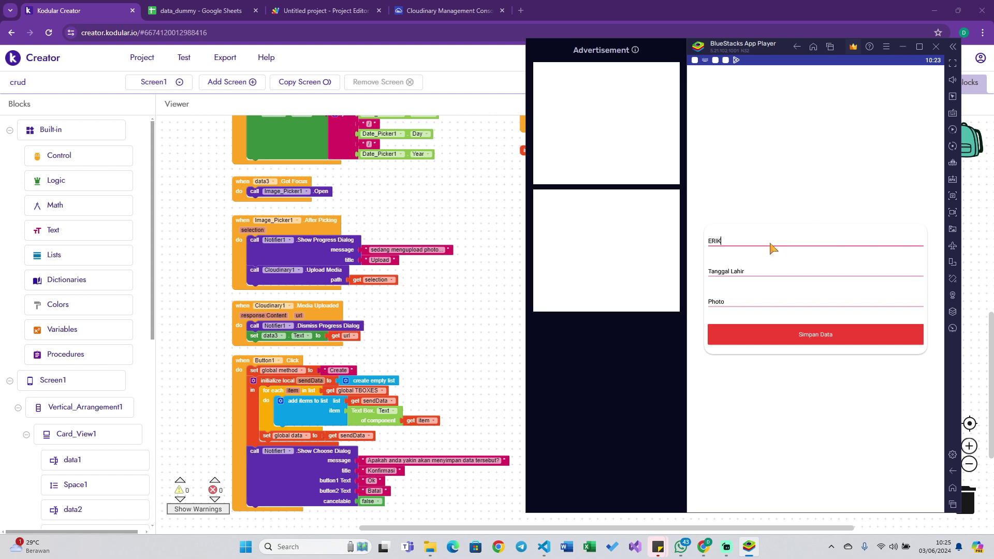
click(730, 271)
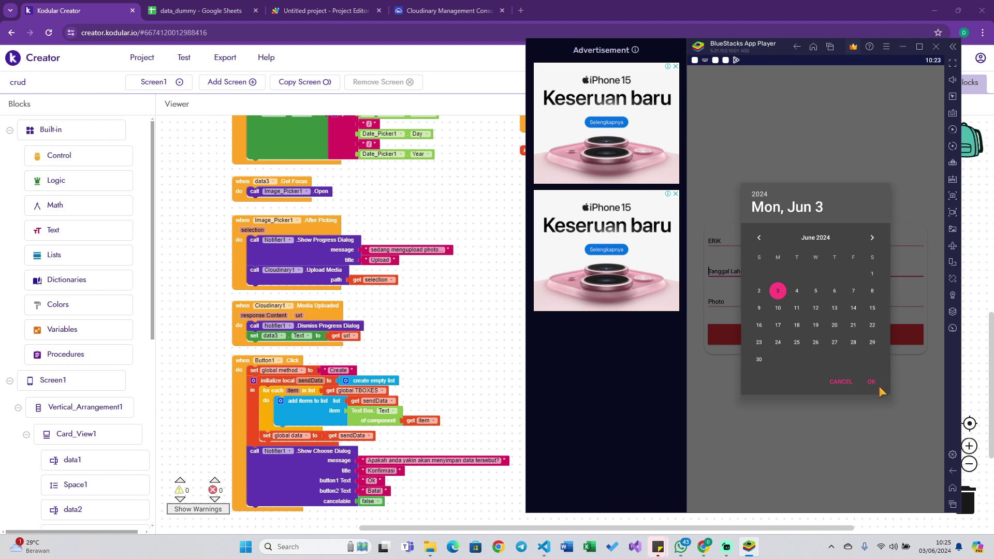
click(871, 382)
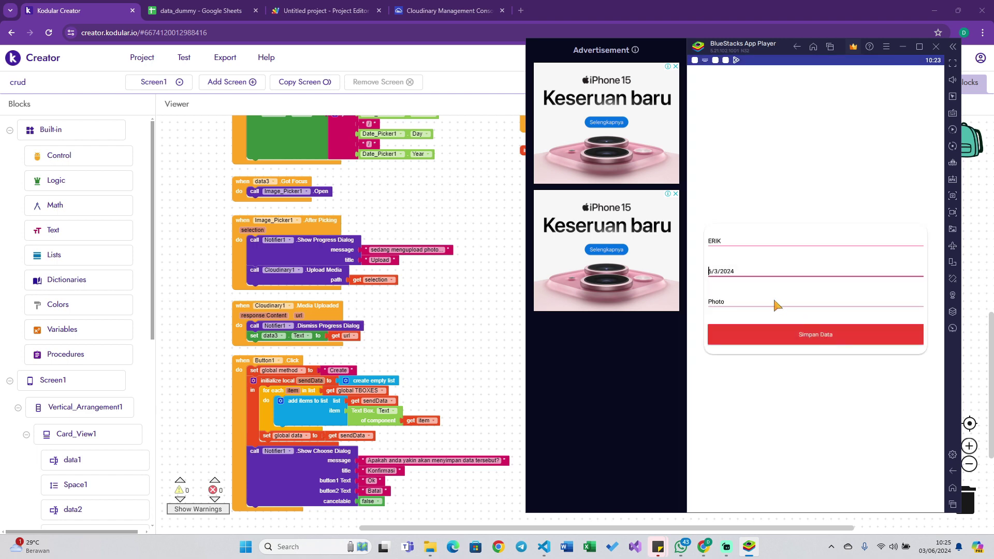
Upload a photo from the Camera folder through the Photo field.
click(774, 301)
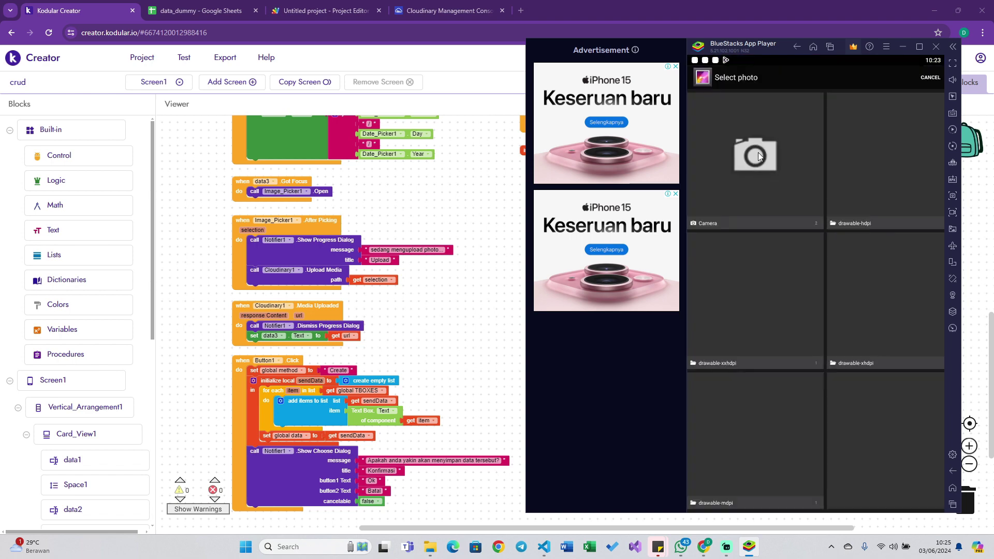
click(796, 177)
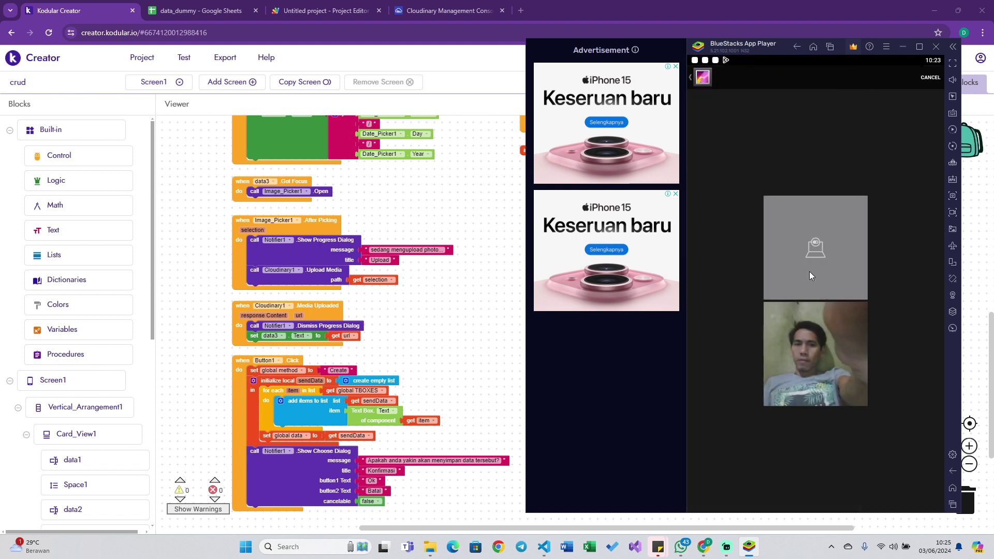
click(814, 339)
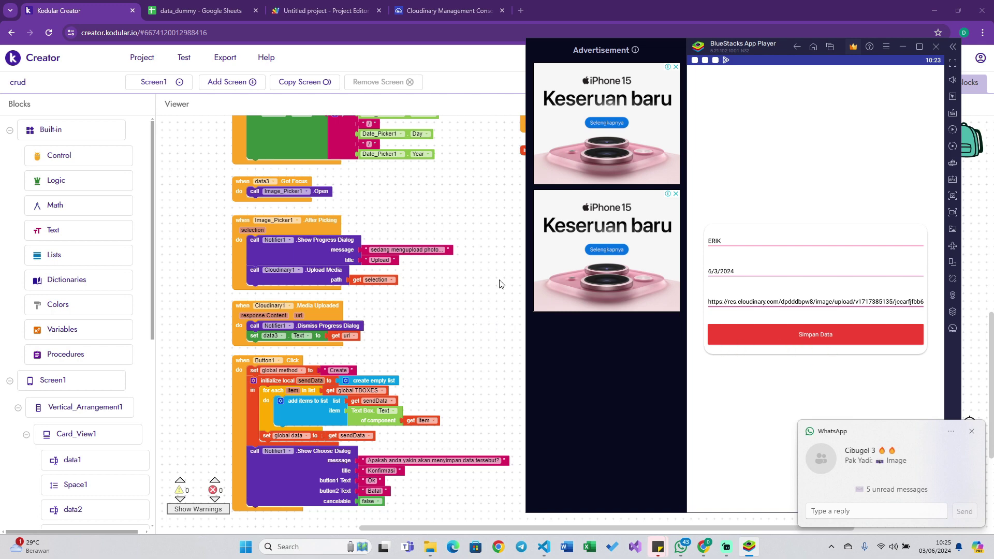
Switch to the data_dummy spreadsheet tab.
click(477, 294)
scroll(474, 290, up, 2)
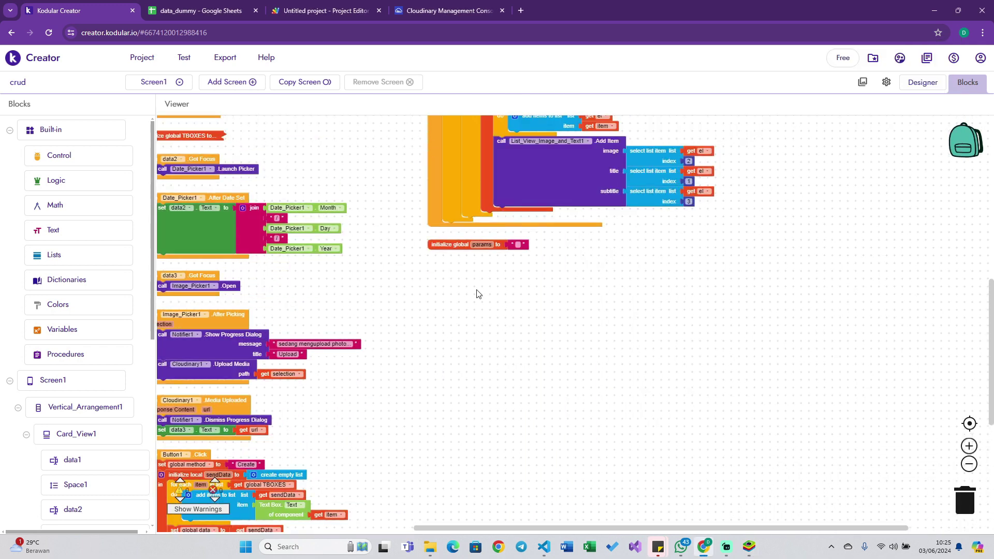
scroll(476, 290, up, 1)
scroll(477, 290, up, 1)
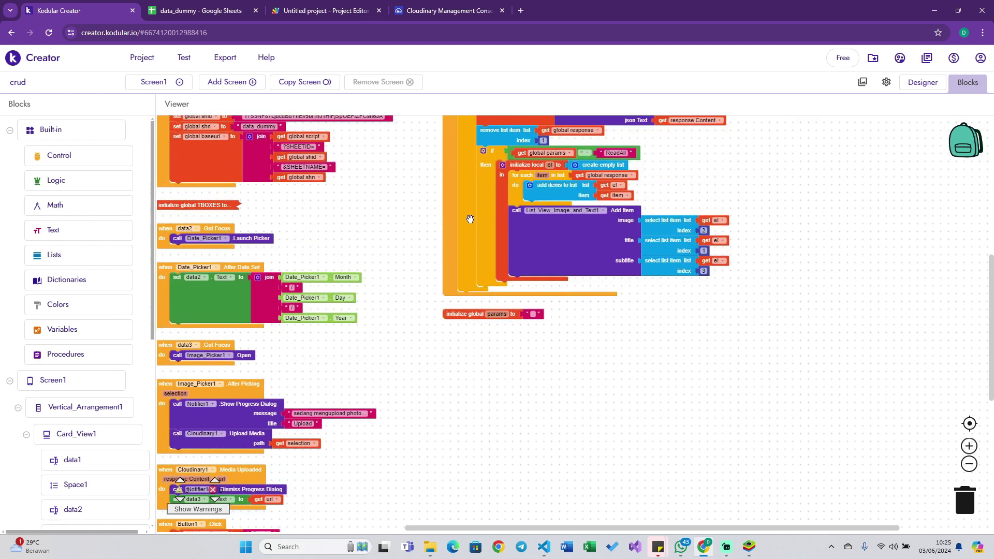
click(207, 11)
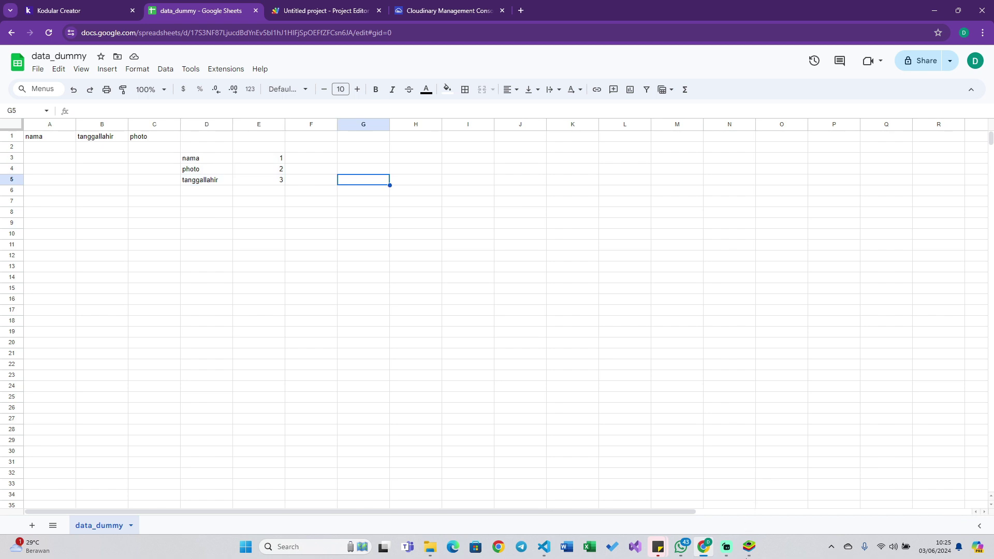
Confirm saving the form entry and check the new row 6 in the sheet.
click(749, 546)
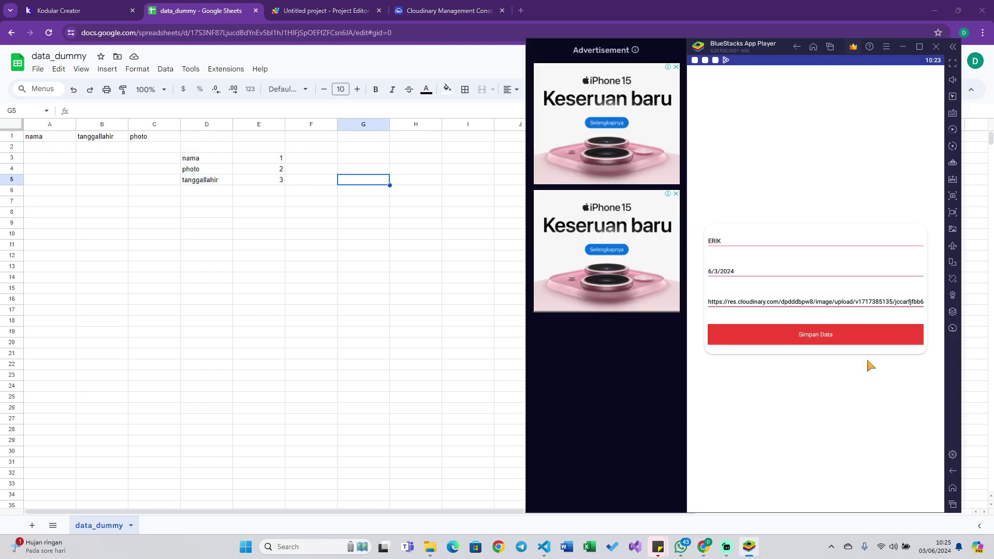
click(894, 311)
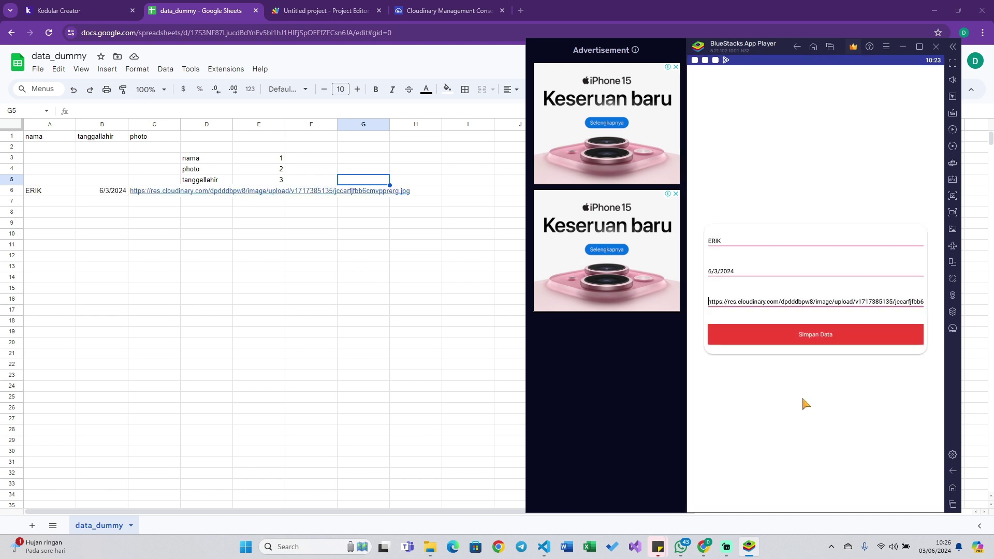
key(alt+Tab)
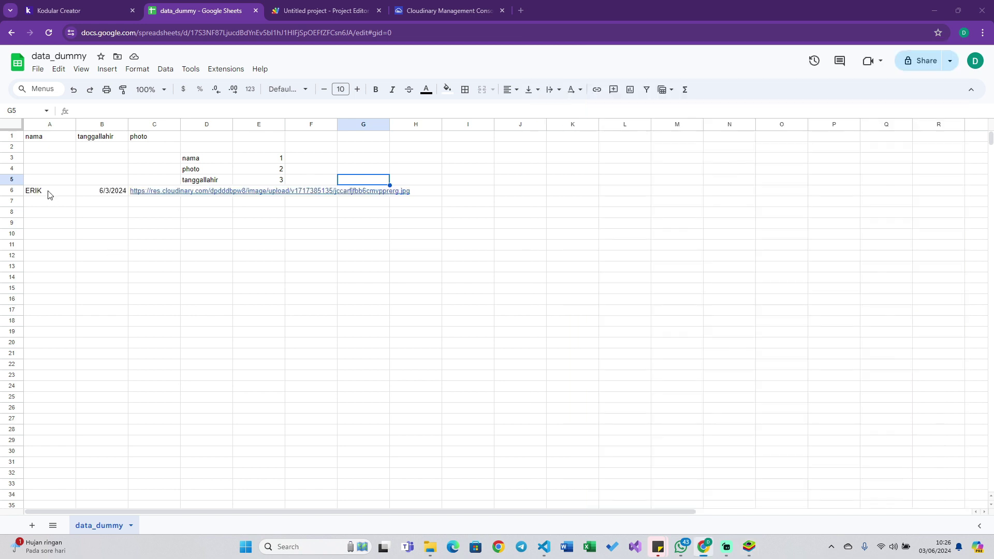
click(49, 195)
click(102, 196)
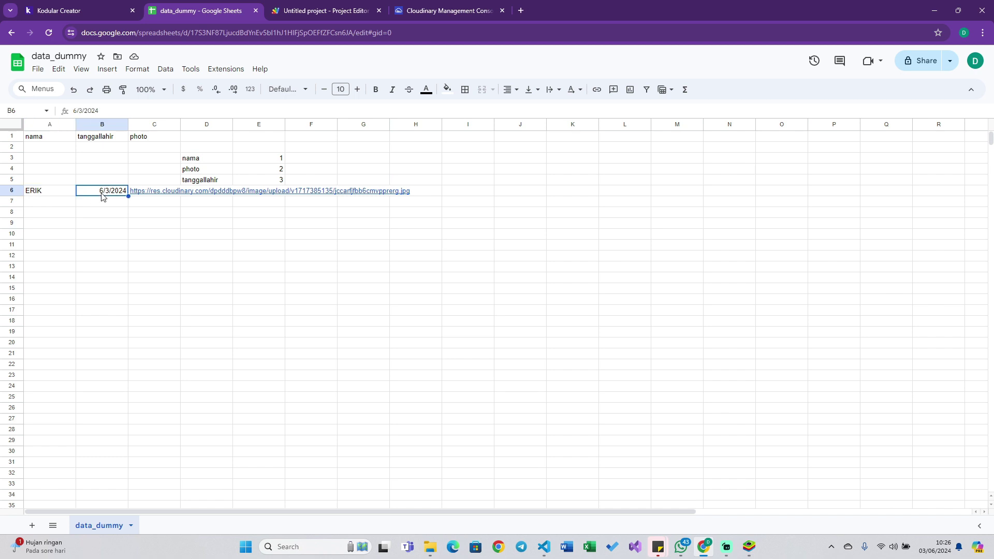
Clear and delete spreadsheet rows 2–5.
click(13, 147)
shift+click(17, 179)
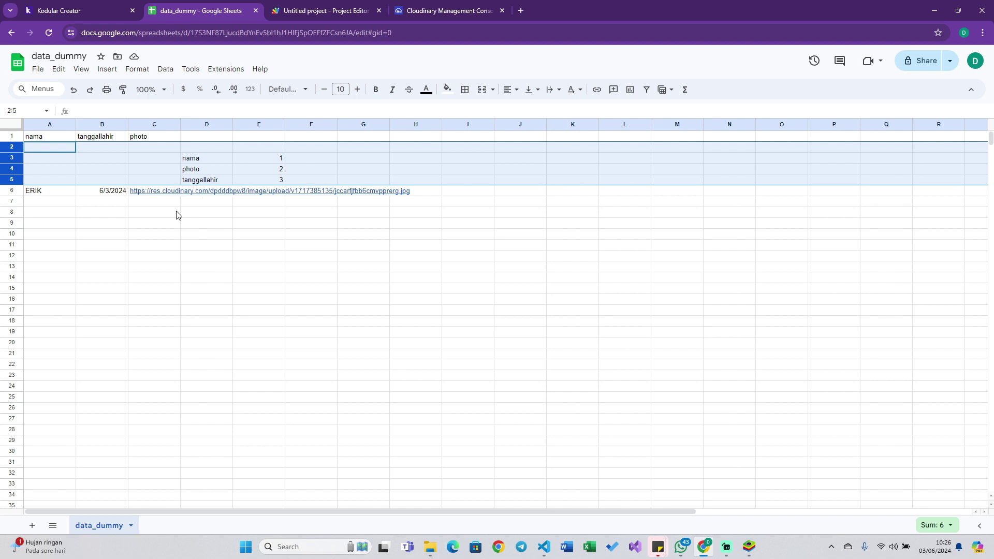
key(Delete)
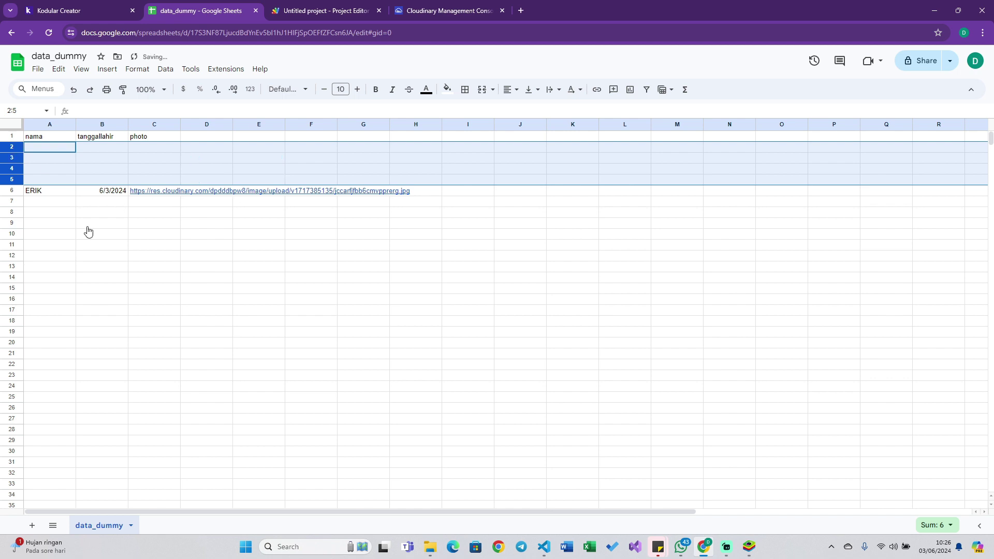
right_click(17, 148)
click(73, 267)
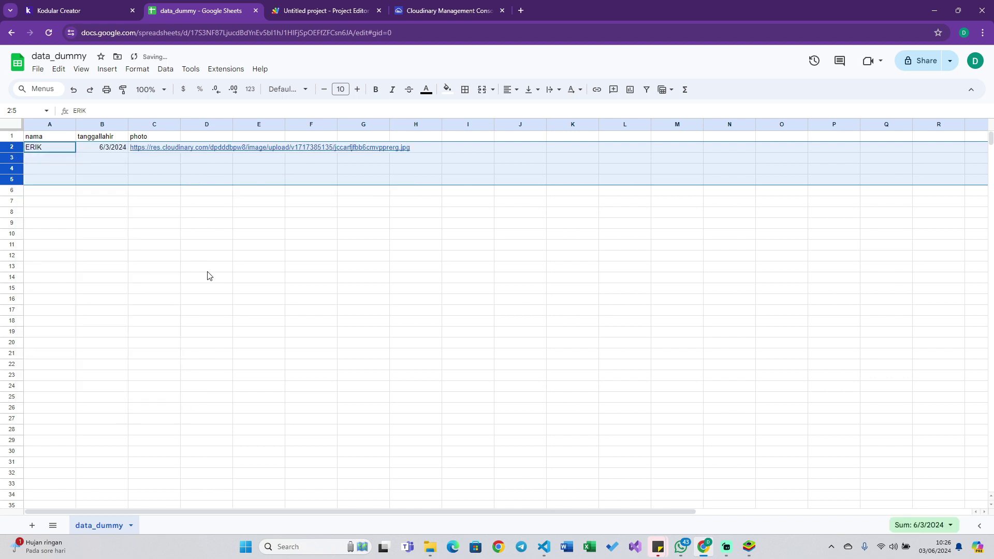
click(201, 272)
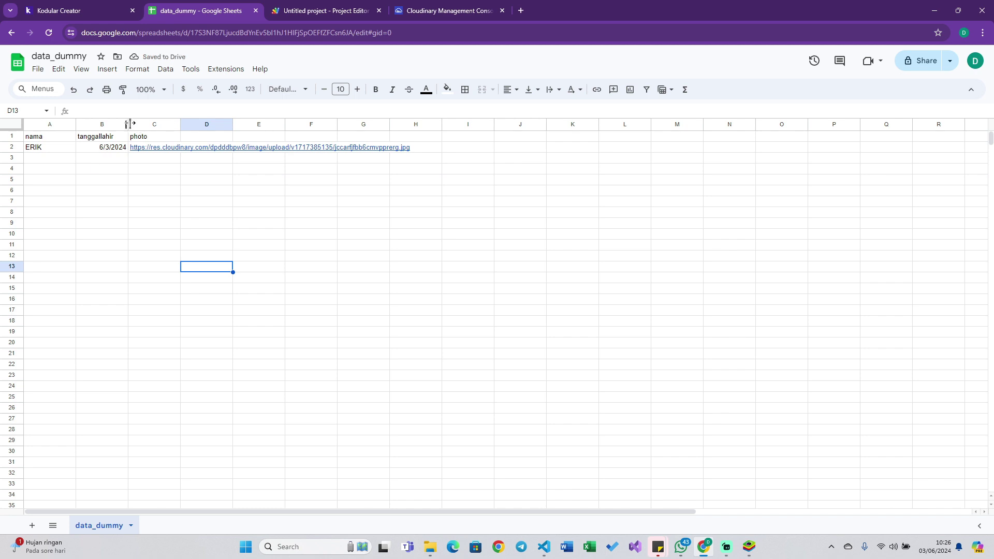
Narrow column B and widen column C so the full Cloudinary URL shows.
mouse_move(129, 124)
mouse_down()
mouse_move(116, 125)
mouse_move(400, 124)
mouse_up()
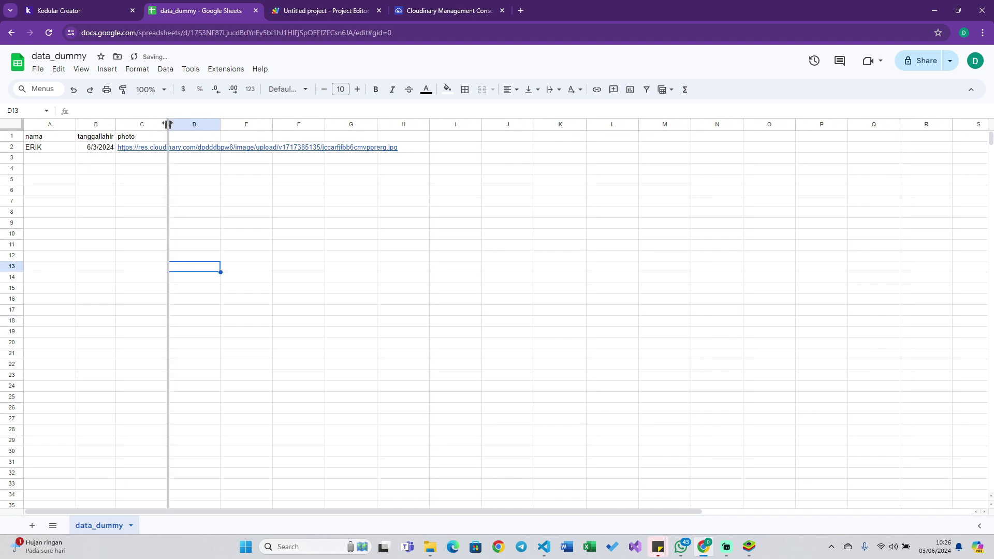
click(336, 247)
click(64, 150)
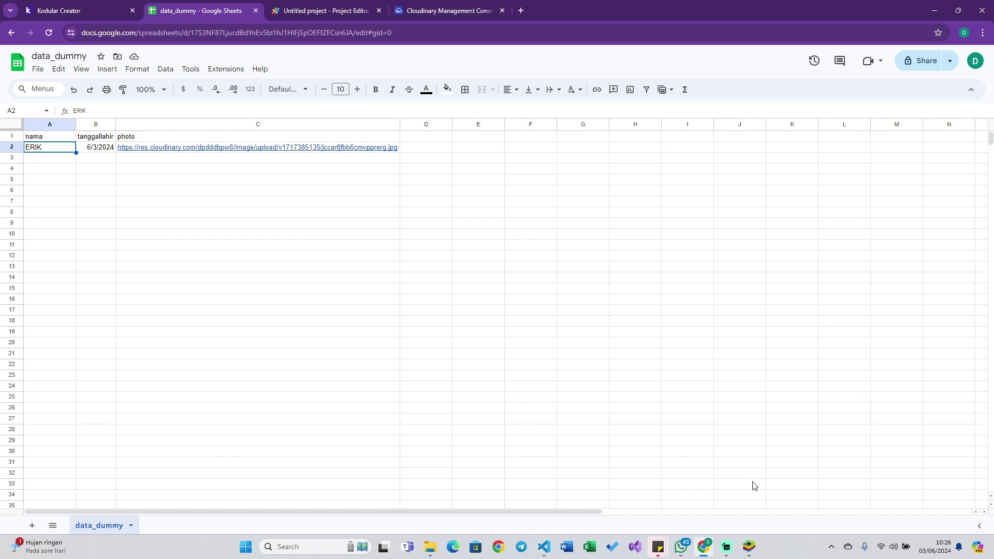
click(745, 557)
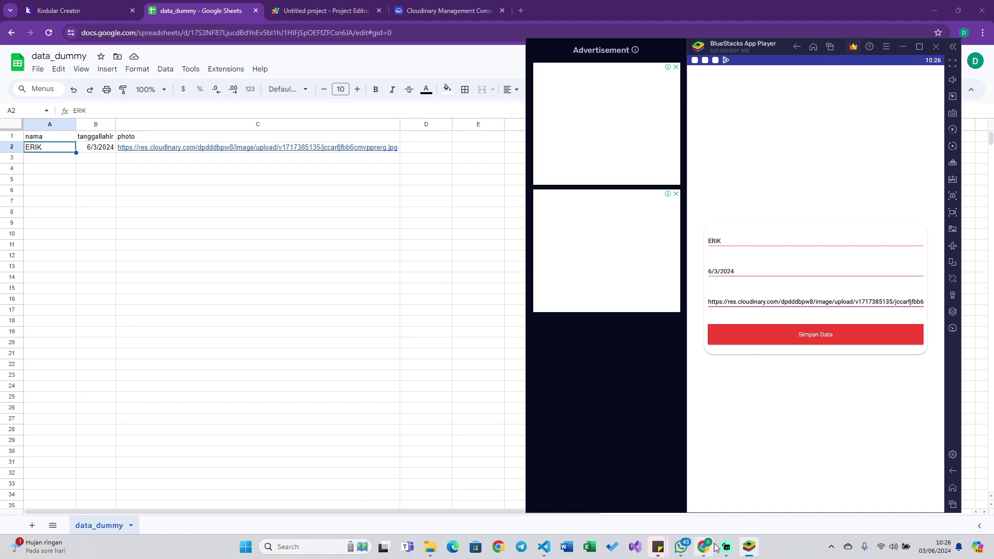
click(692, 513)
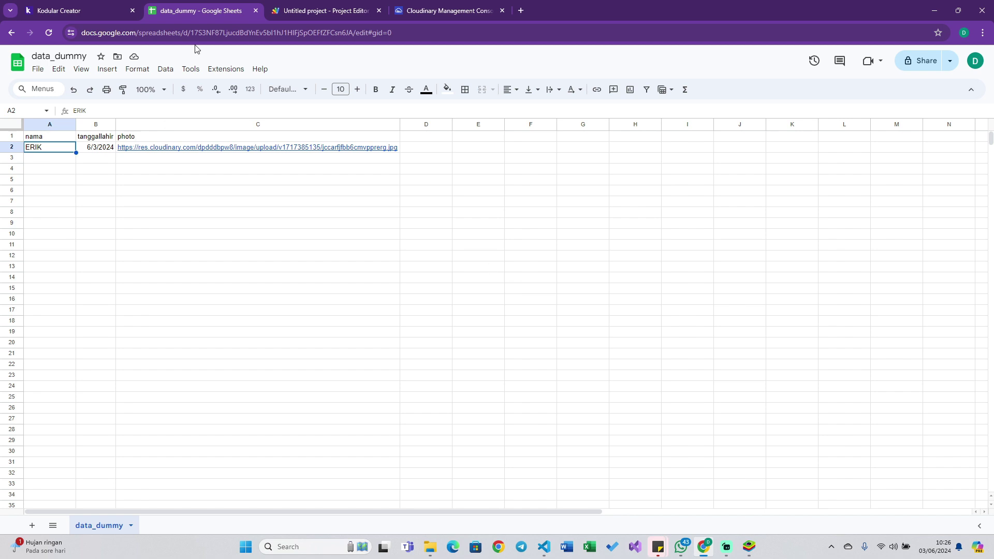
click(98, 19)
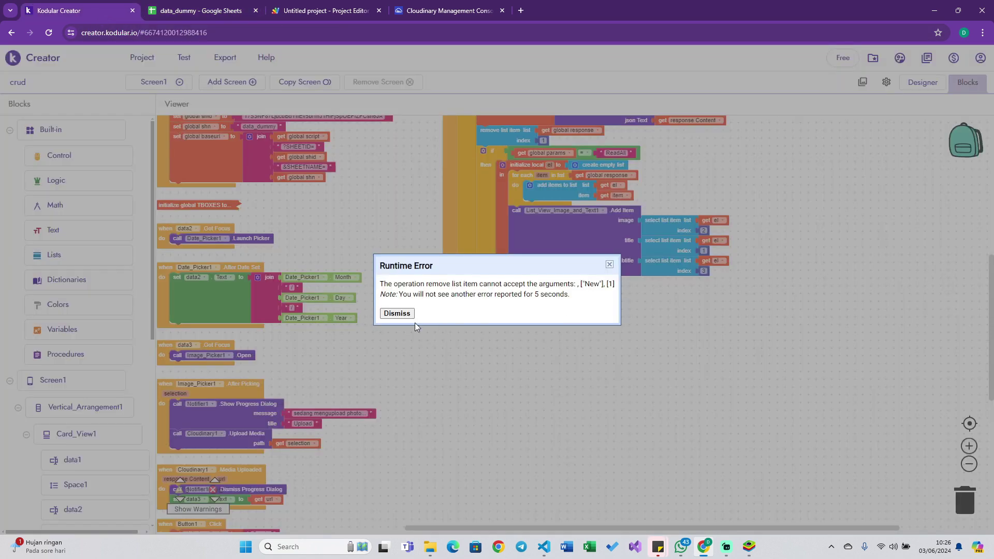
Dismiss the runtime error and duplicate the Show Progress Dialog block into empty workspace.
click(397, 313)
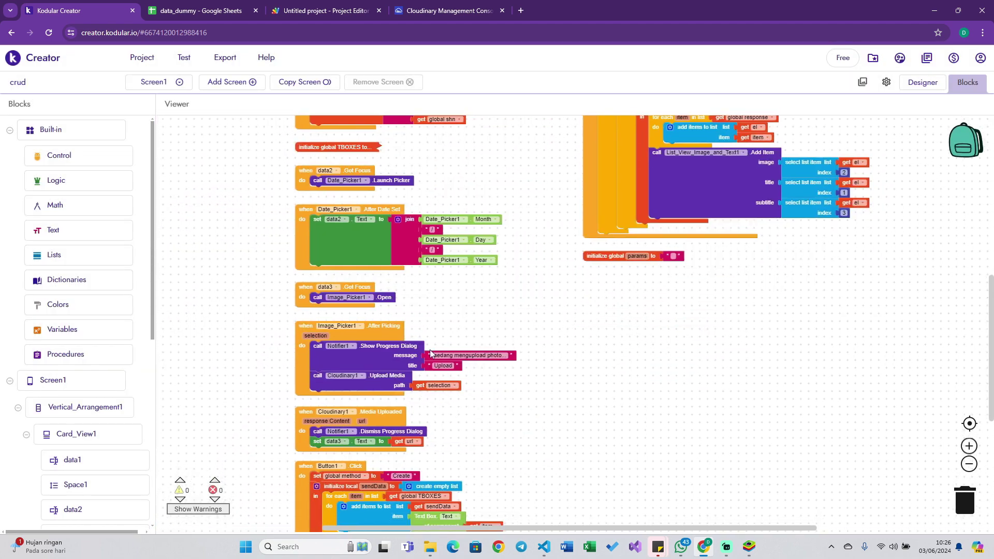
click(408, 349)
key(ctrl+c)
key(ctrl+v)
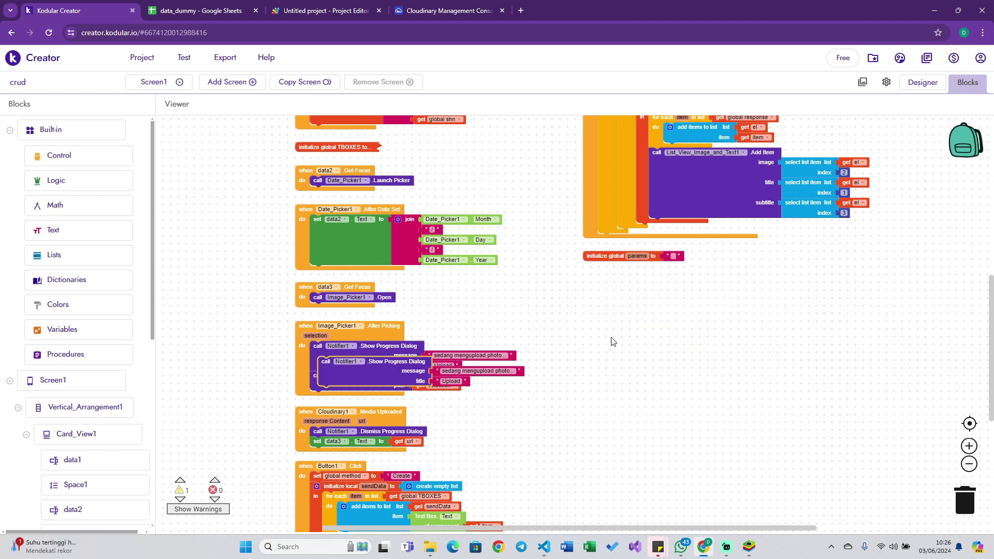
drag(410, 382, 760, 330)
scroll(760, 327, up, 3)
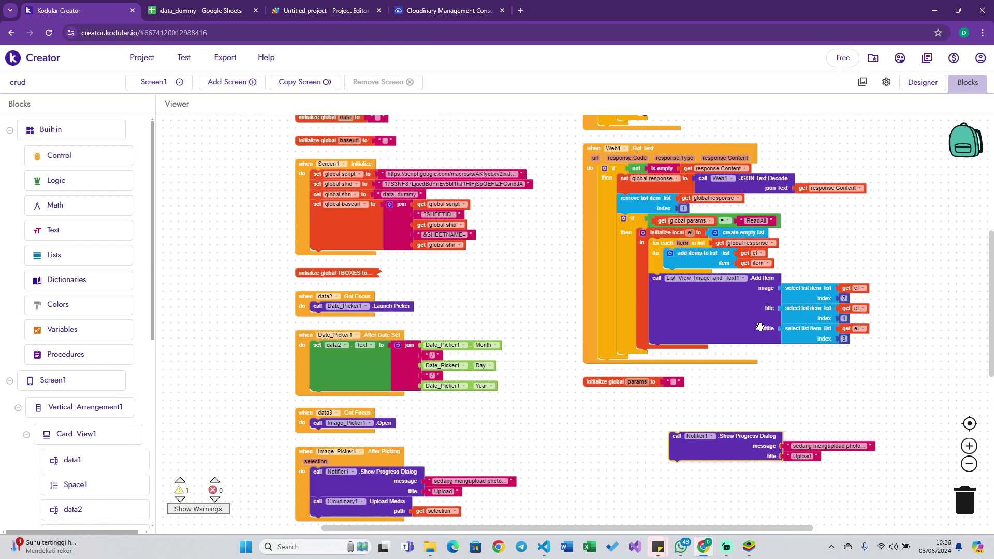
scroll(710, 361, left, 1)
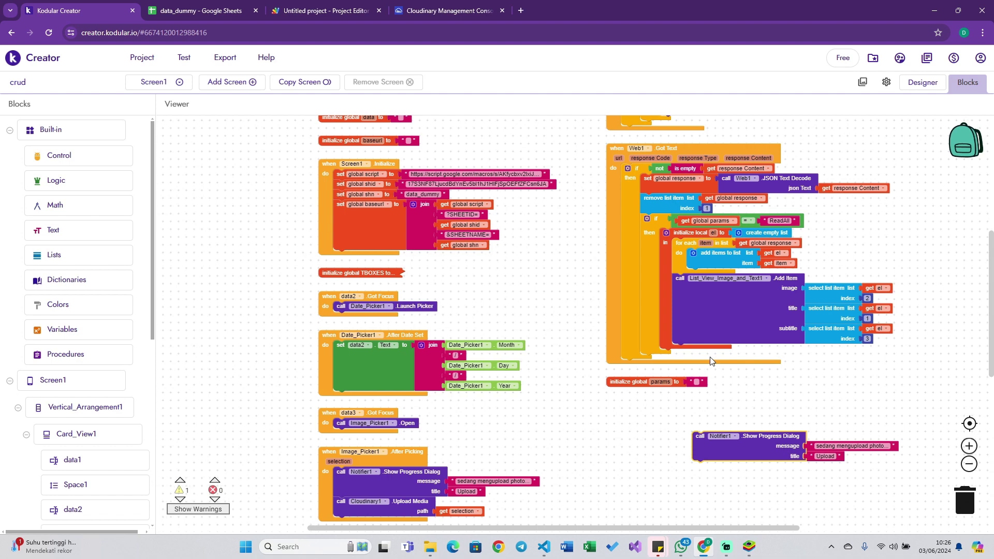
scroll(711, 361, right, 2)
scroll(710, 361, up, 2)
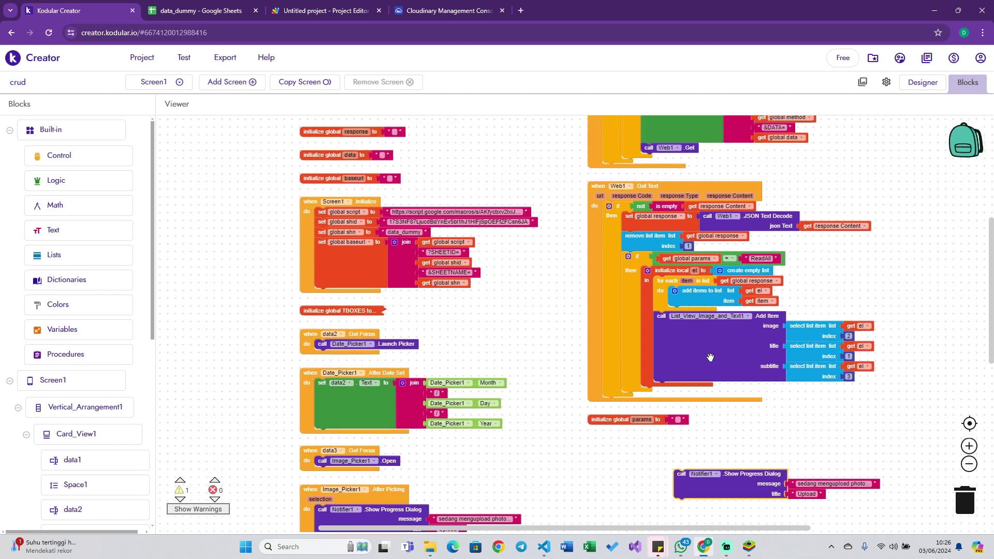
scroll(710, 357, up, 2)
scroll(711, 358, right, 1)
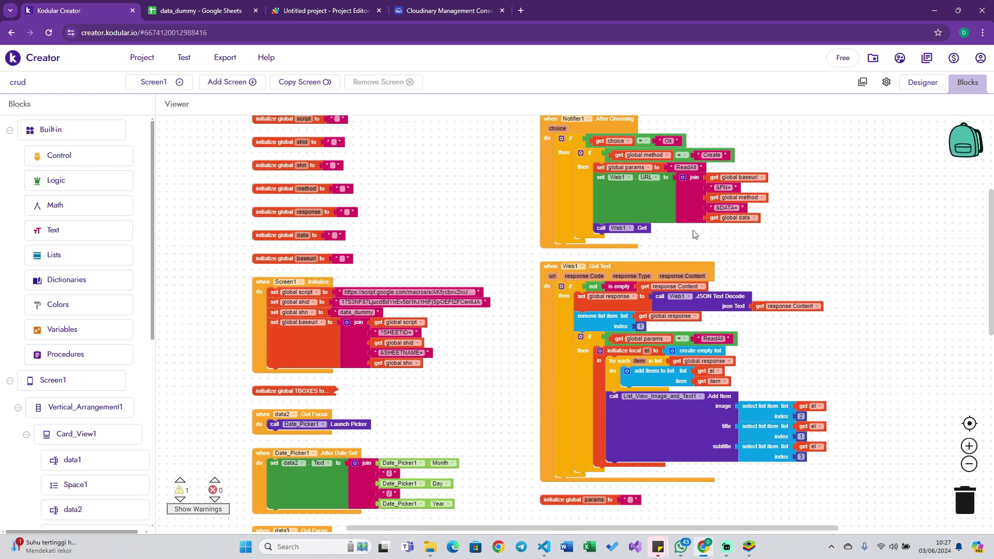
scroll(748, 382, down, 1)
scroll(748, 382, right, 1)
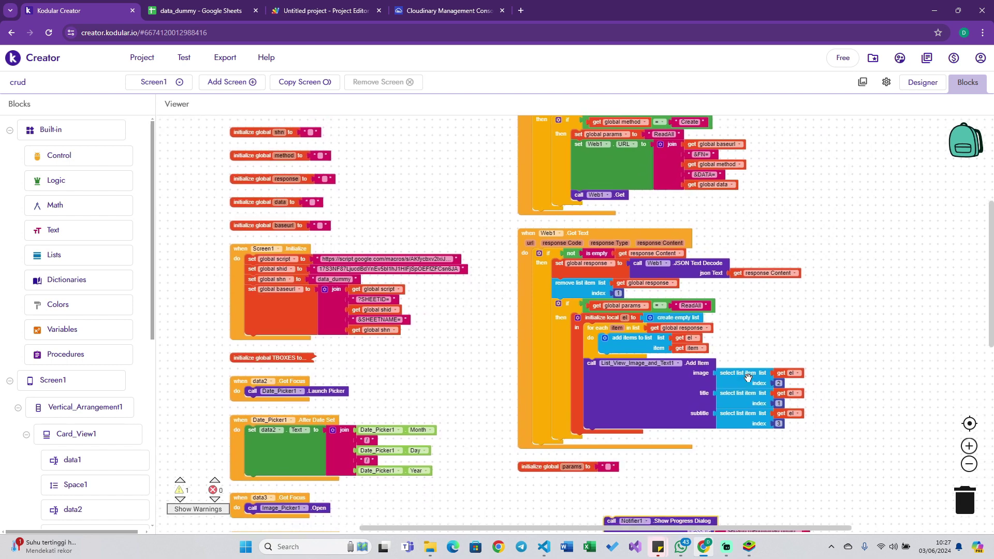
scroll(748, 378, up, 1)
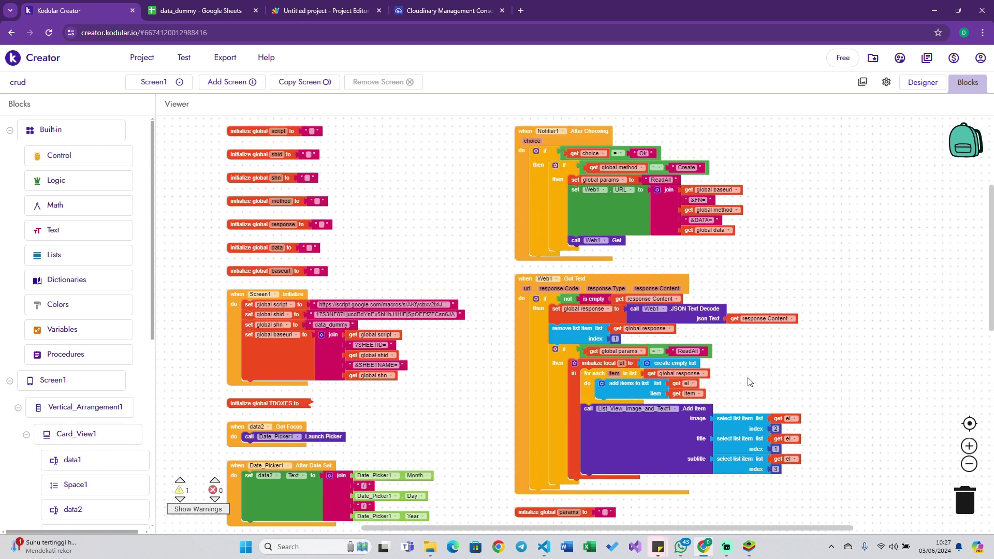
scroll(749, 382, up, 1)
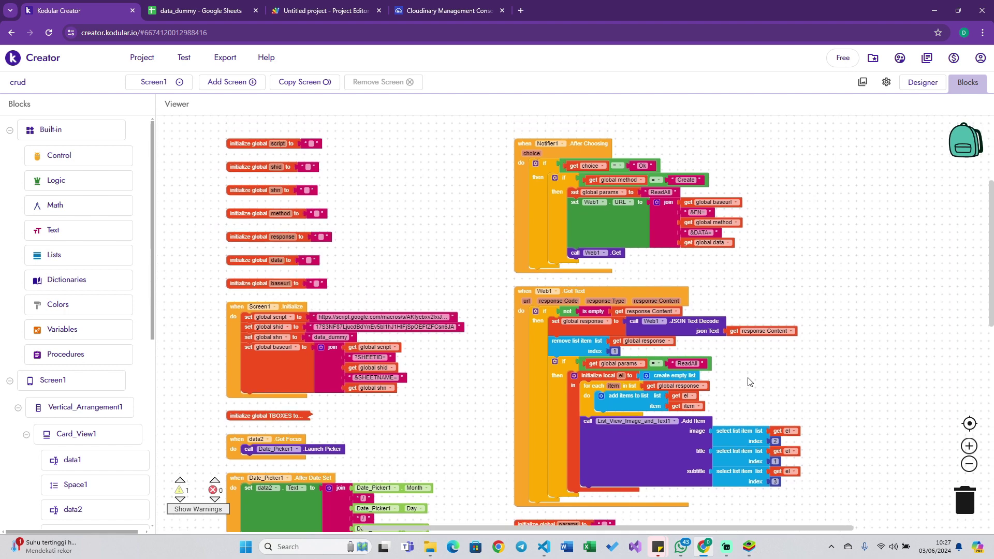
scroll(748, 382, down, 1)
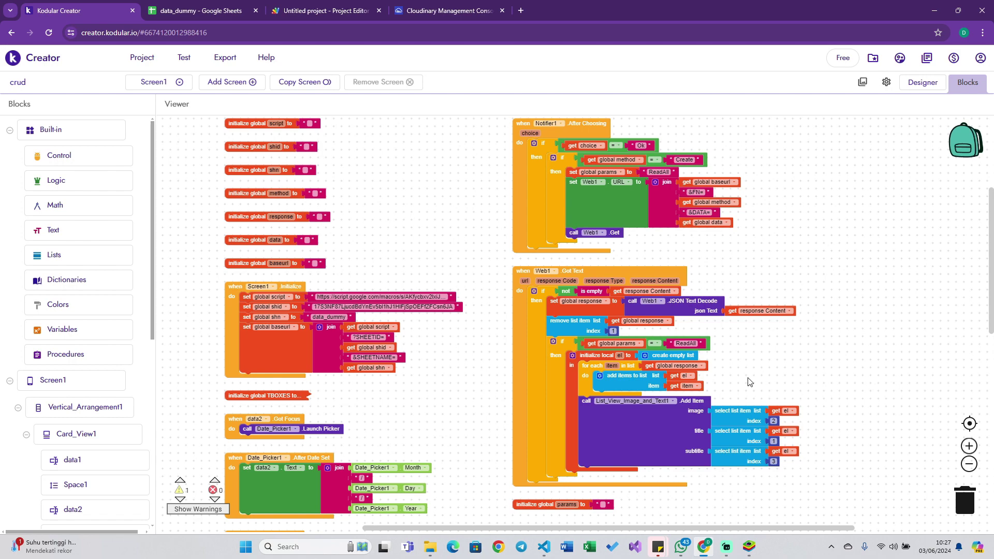
scroll(748, 382, up, 2)
scroll(748, 382, left, 1)
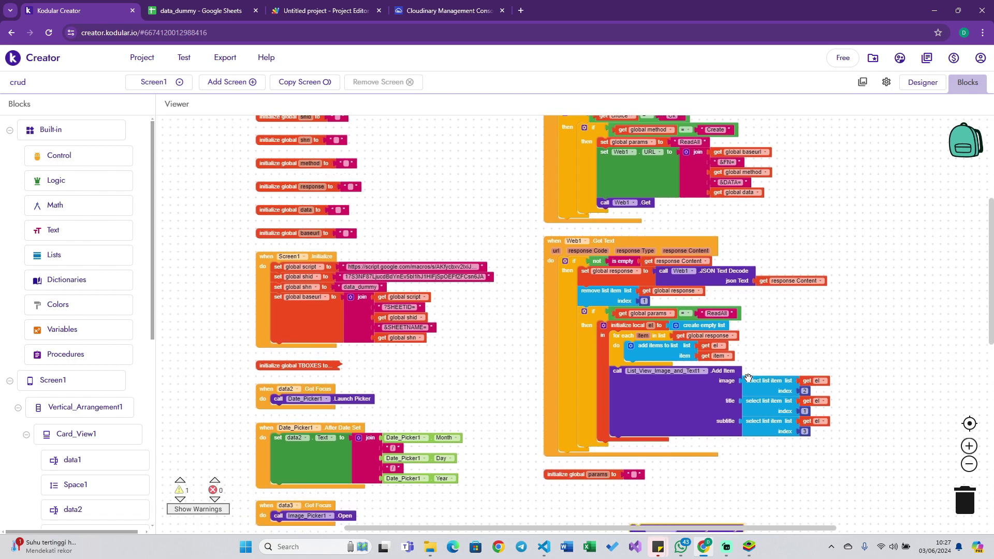
scroll(747, 382, down, 5)
scroll(747, 382, left, 1)
scroll(748, 382, down, 4)
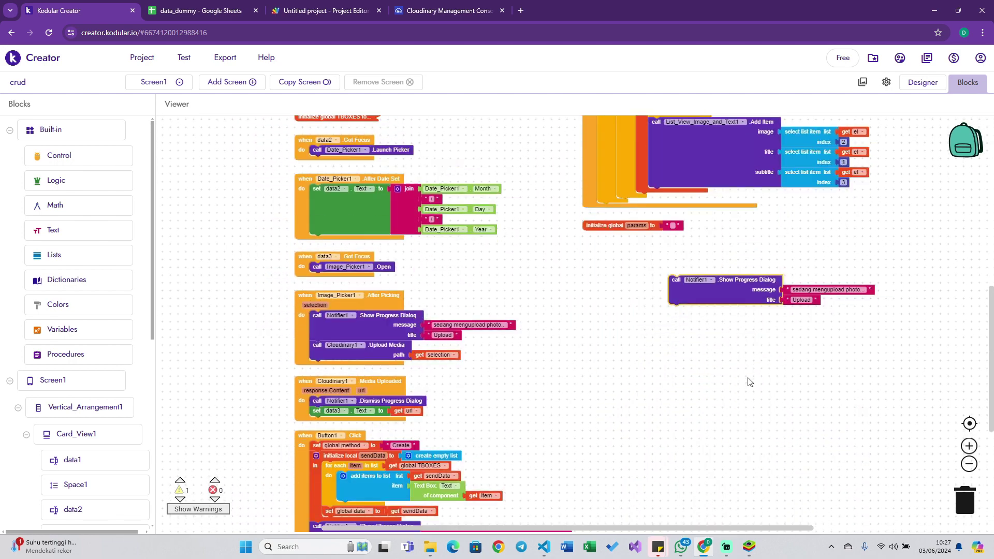
scroll(747, 382, down, 2)
scroll(748, 382, down, 3)
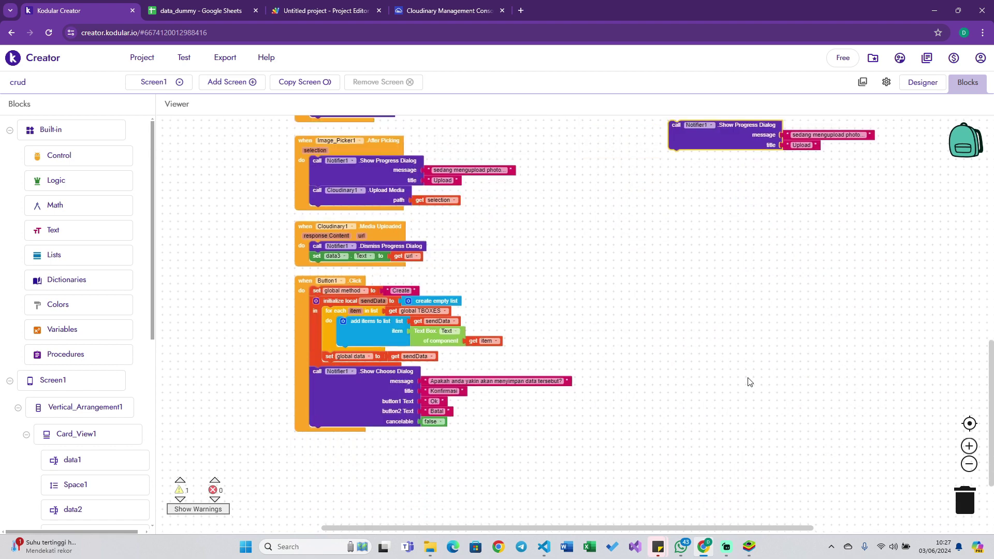
Snap the copied progress dialog under Show Choose Dialog with message 'sedang menyimpan data'.
drag(704, 144, 346, 453)
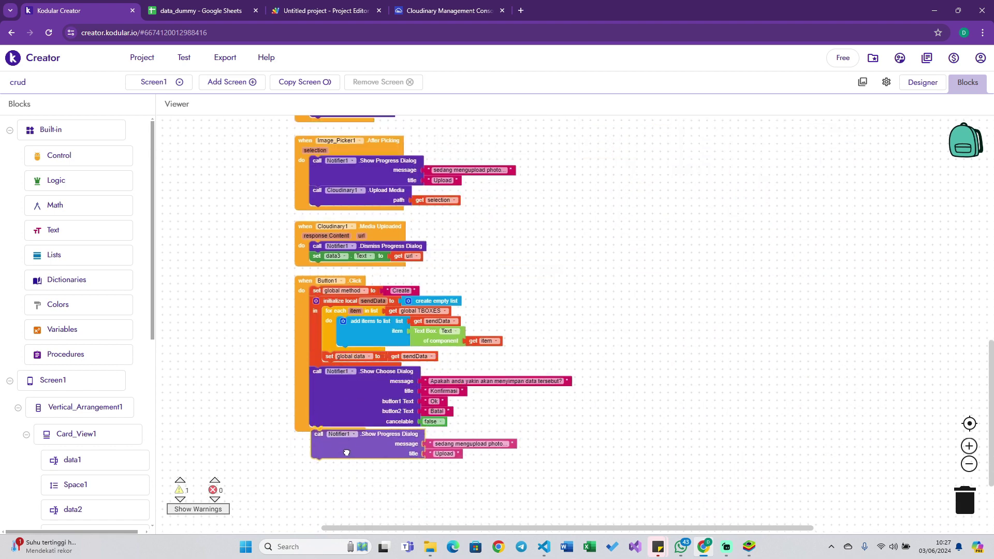
mouse_move(346, 453)
mouse_down()
mouse_move(567, 238)
mouse_move(343, 454)
mouse_up()
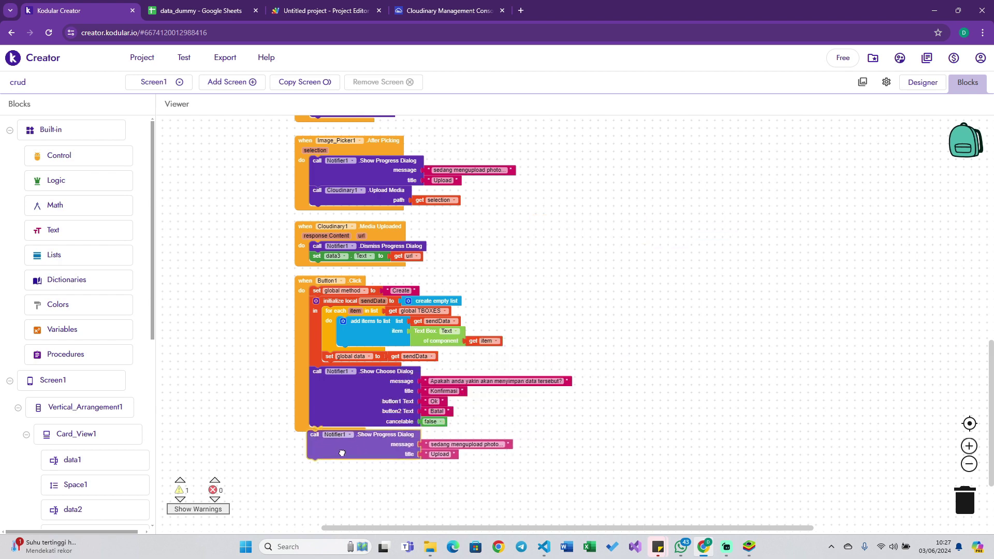
click(474, 440)
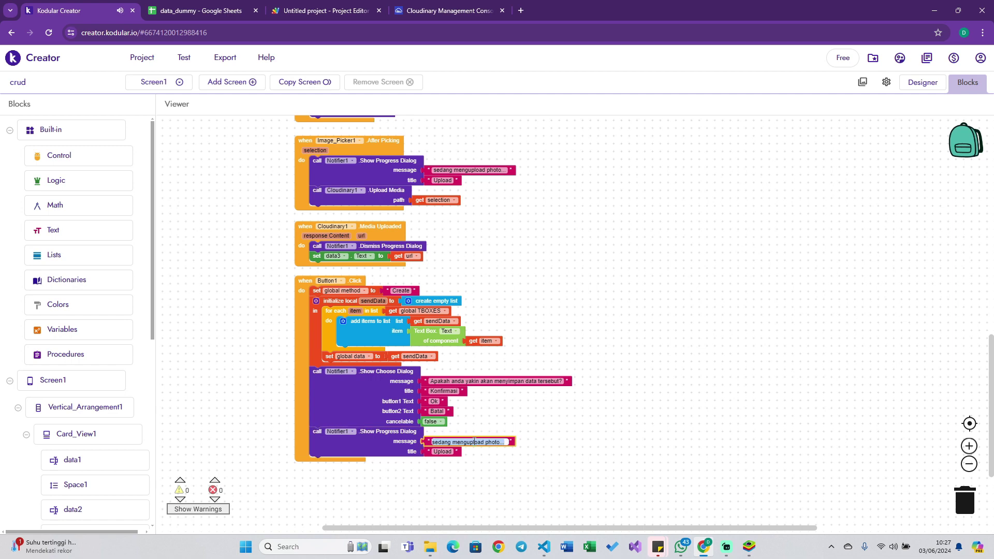
key(ctrl+shift+Left)
text(Mnyi)
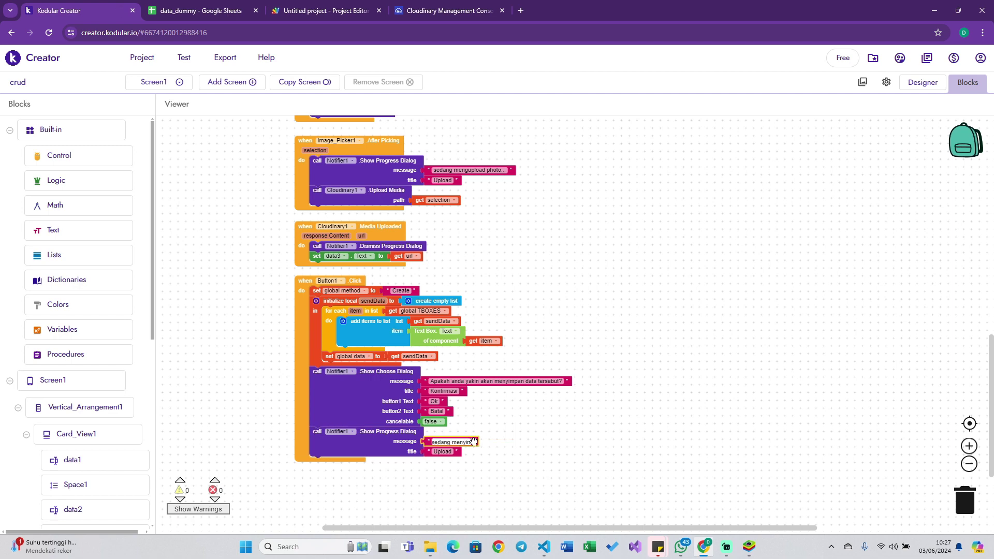
text(mpan data)
Title the progress dialog 'Save' and copy the Dismiss Progress Dialog block.
click(443, 452)
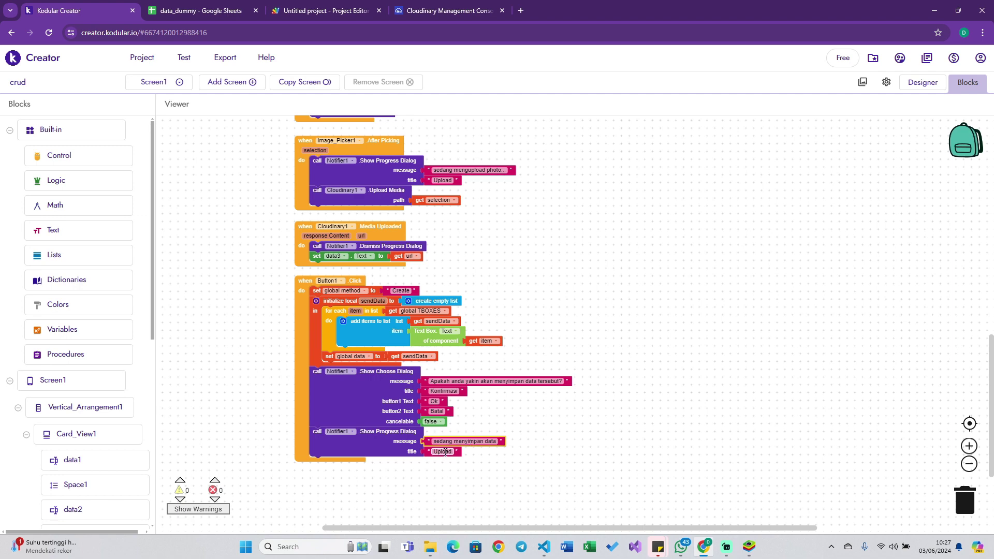
text(Save)
key(Return)
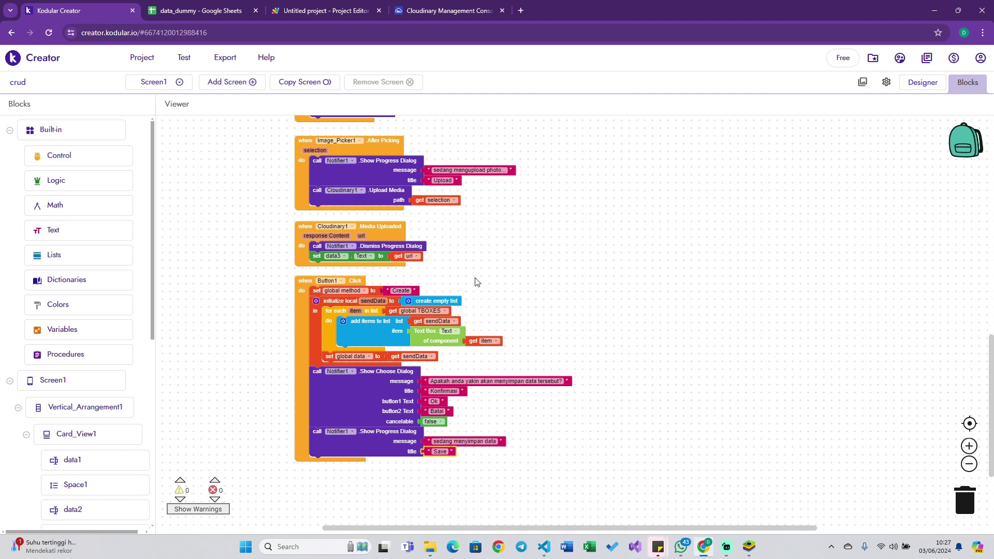
click(432, 254)
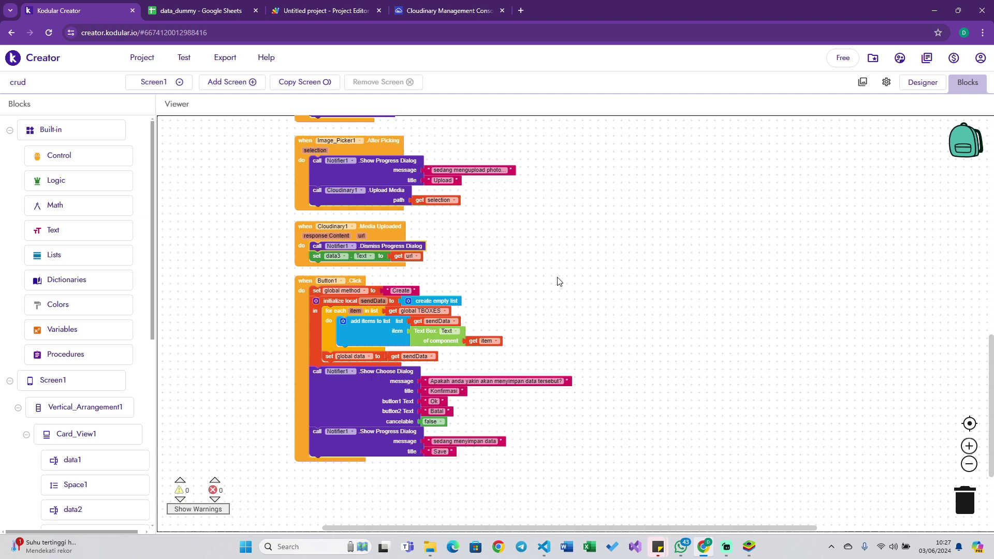
key(ctrl+c)
Paste a Dismiss Progress Dialog call and place it after List_View Add Item in Web1.GotText.
key(ctrl+v)
scroll(802, 194, up, 3)
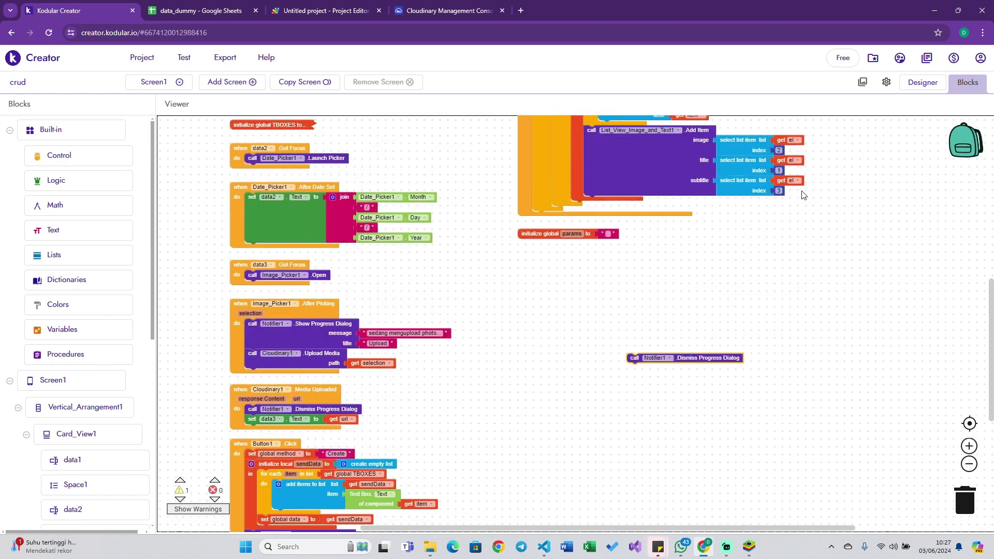
scroll(802, 195, up, 3)
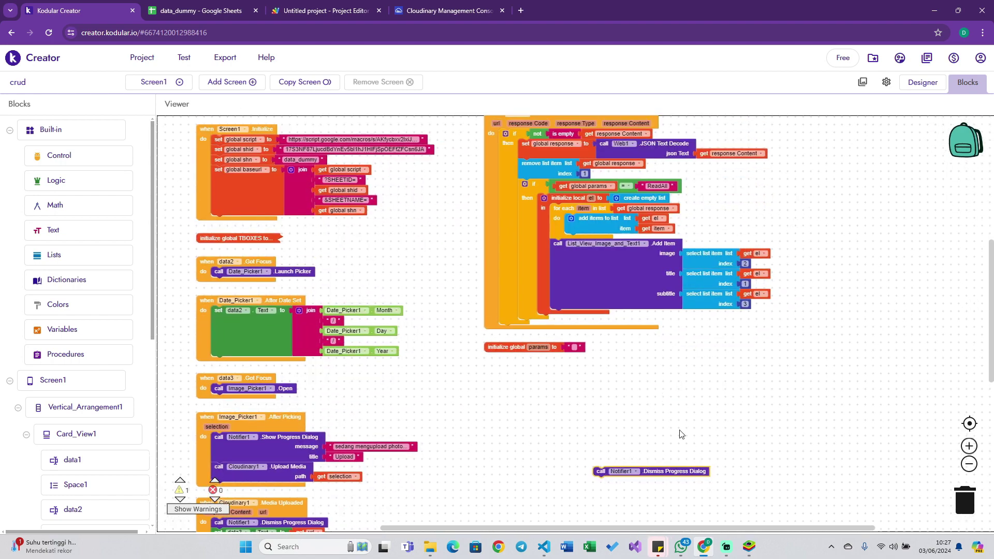
scroll(659, 319, up, 1)
scroll(659, 320, down, 1)
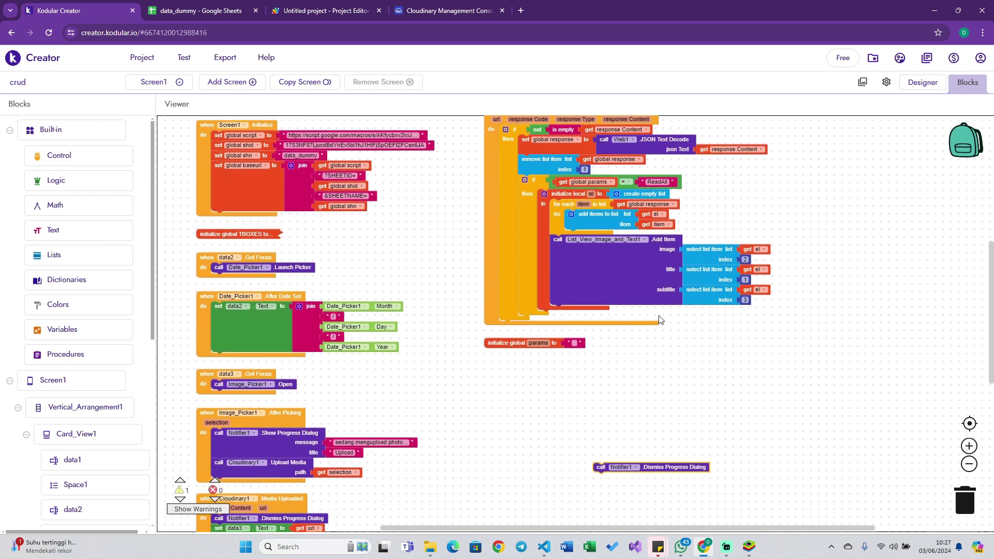
scroll(660, 320, up, 3)
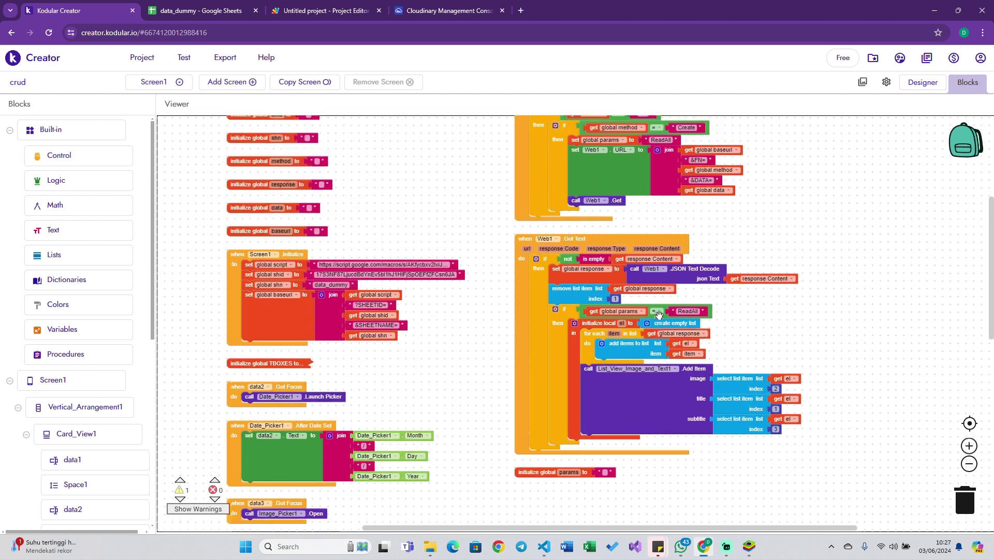
scroll(659, 317, down, 2)
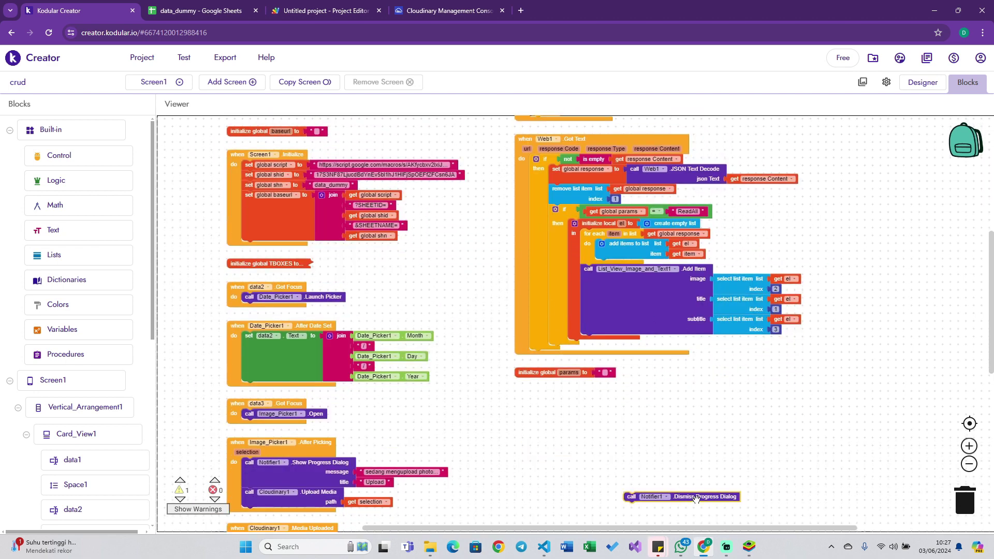
drag(696, 499, 806, 146)
scroll(803, 150, up, 3)
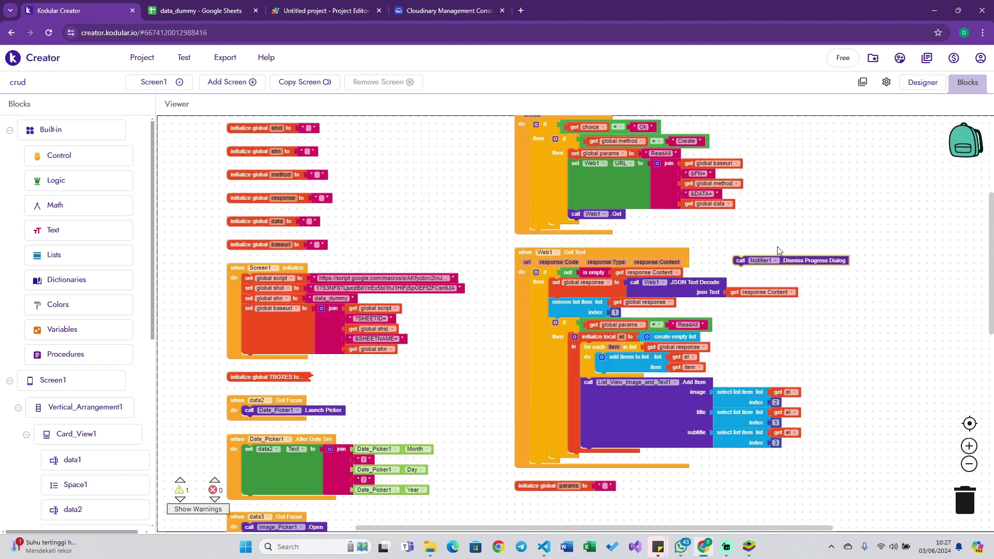
scroll(776, 269, up, 1)
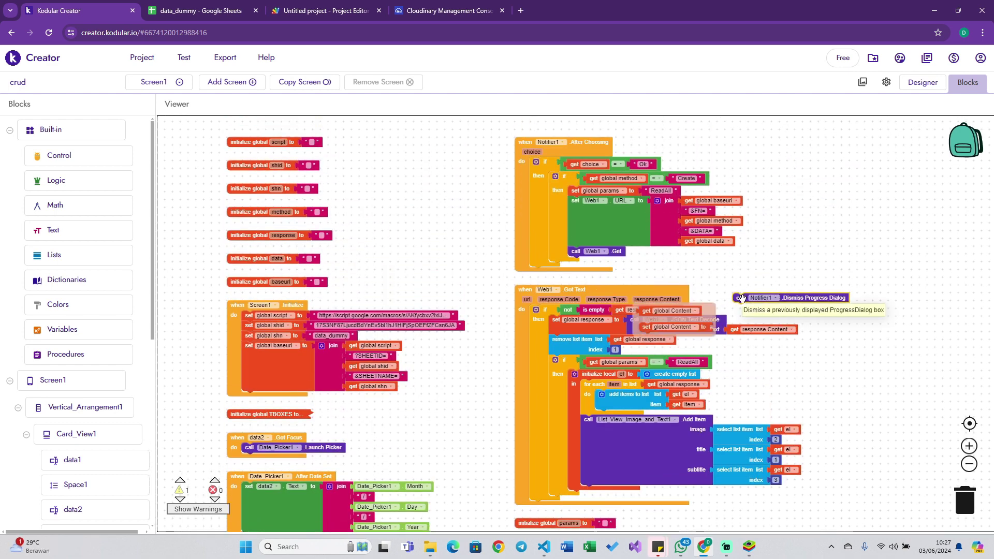
scroll(745, 297, down, 1)
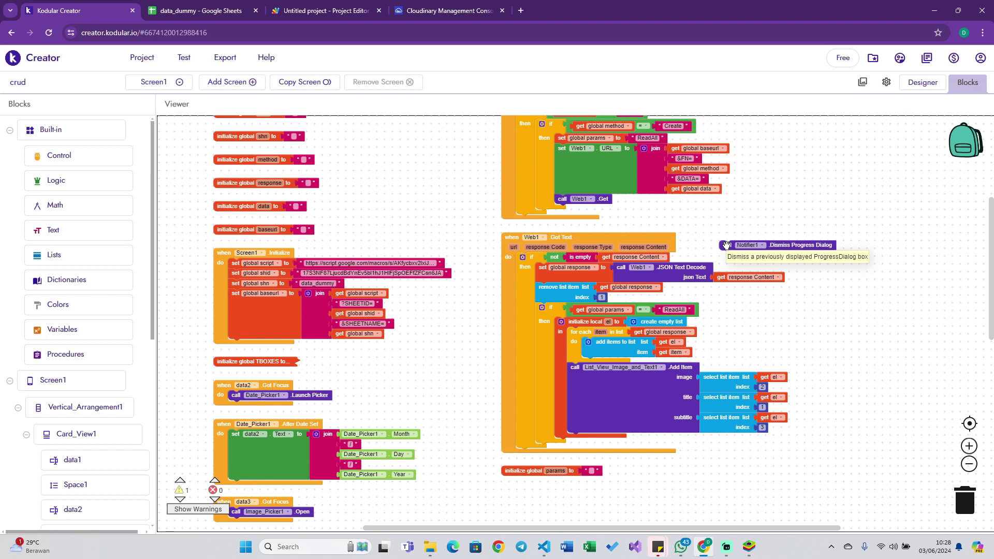
drag(726, 245, 564, 207)
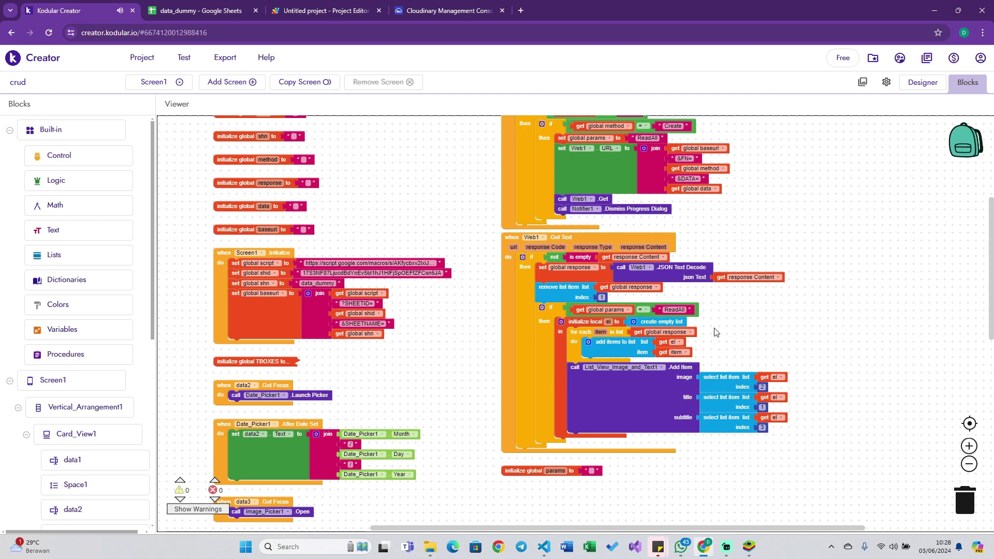
drag(652, 205, 646, 444)
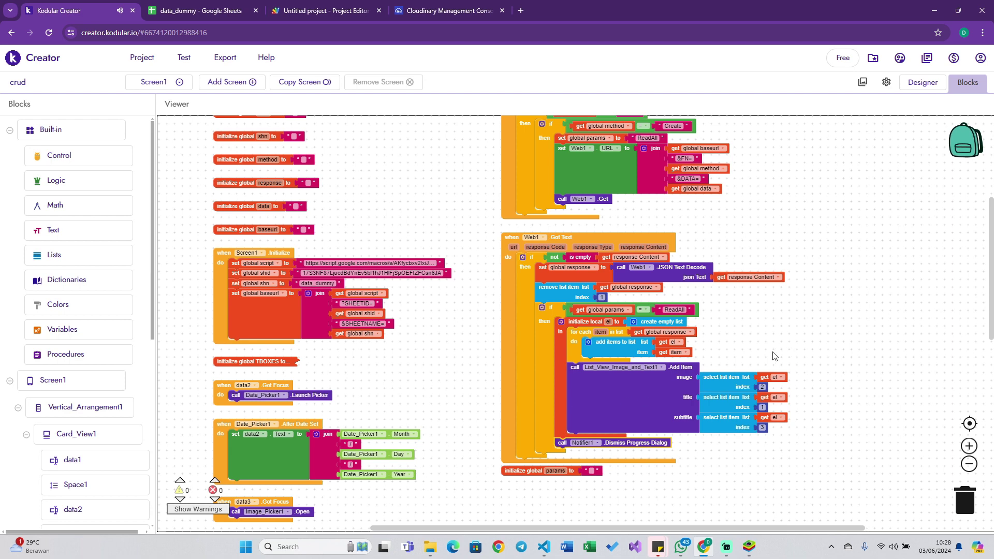
scroll(93, 404, down, 2)
Add a set Card_View2.Visible block before Add Item in the Web1 Got Text handler.
scroll(93, 404, down, 3)
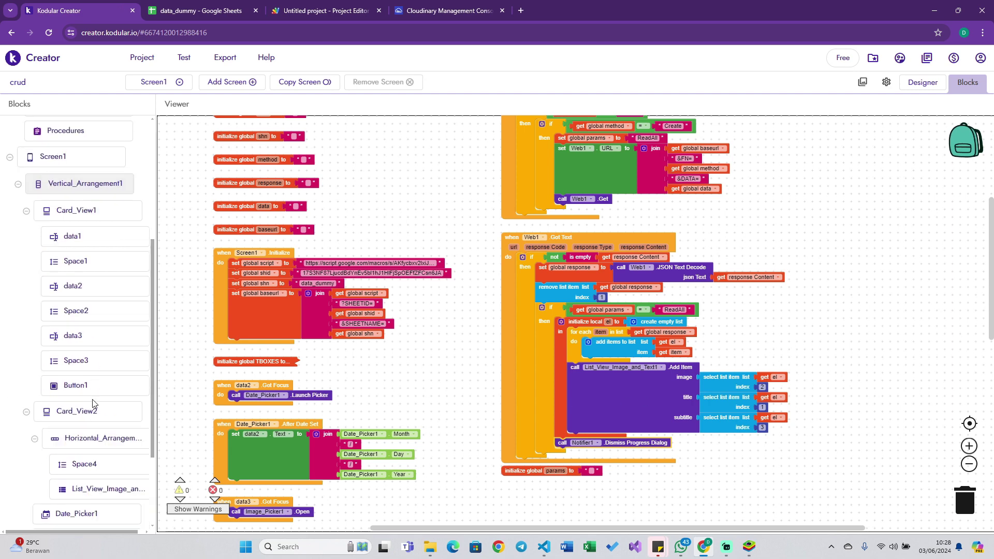
click(56, 414)
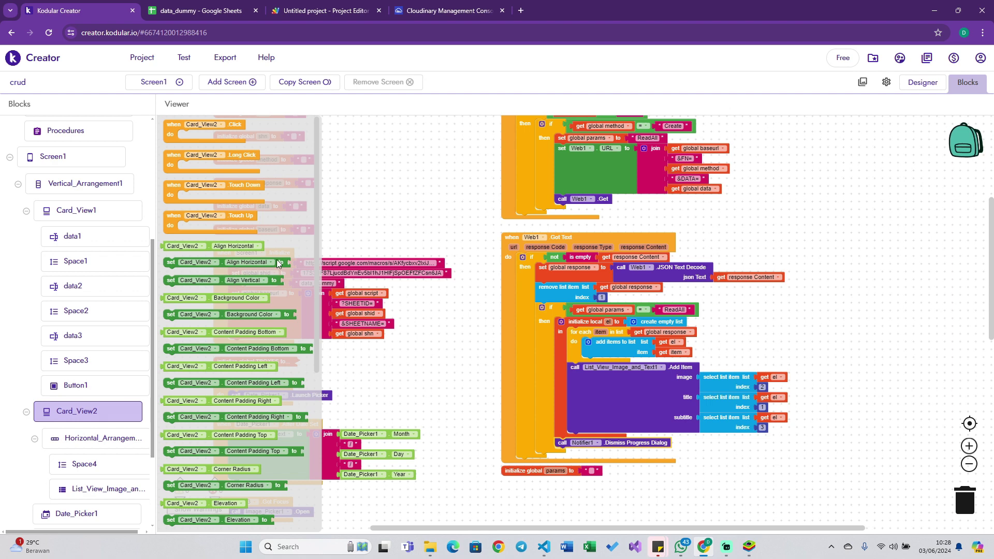
scroll(272, 411, down, 5)
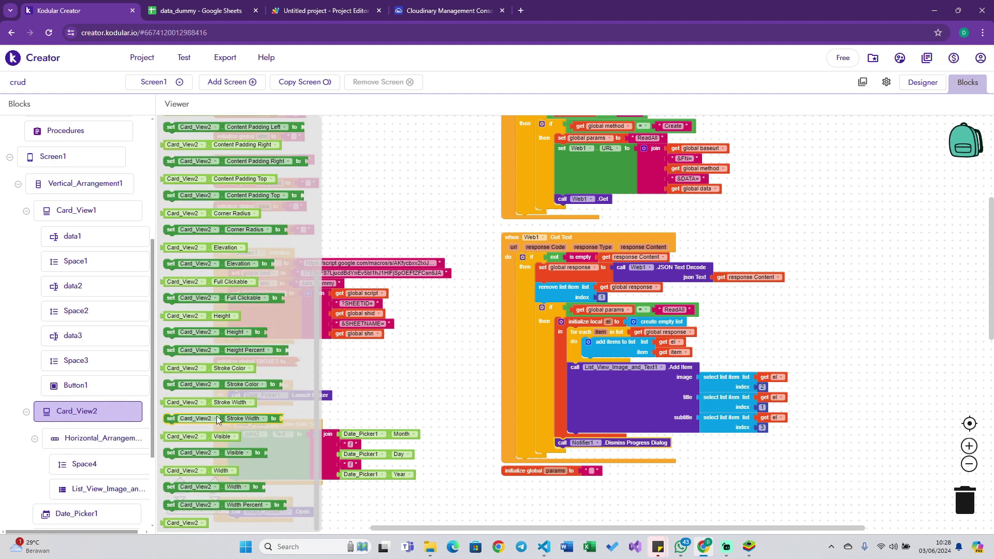
drag(216, 417, 845, 291)
click(890, 293)
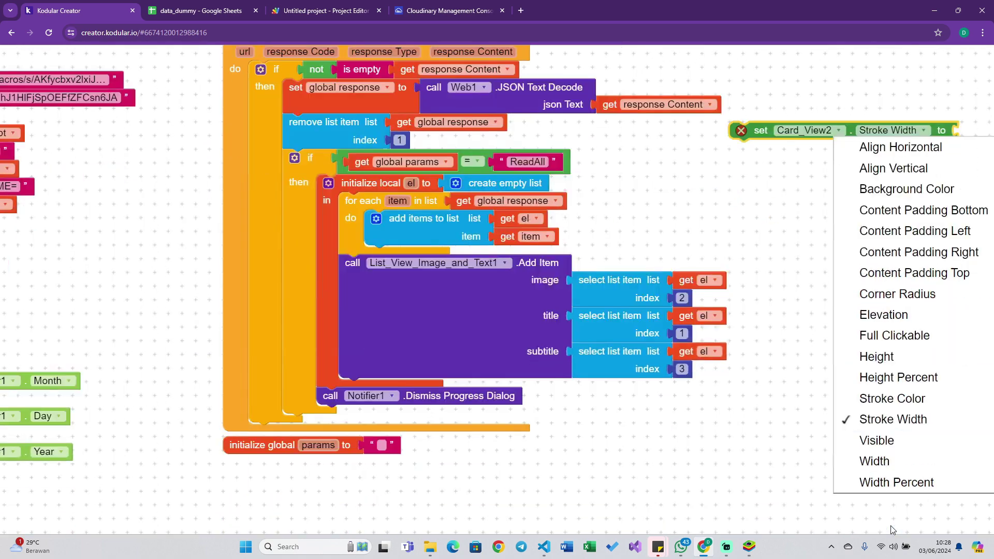
click(878, 440)
drag(754, 135, 343, 421)
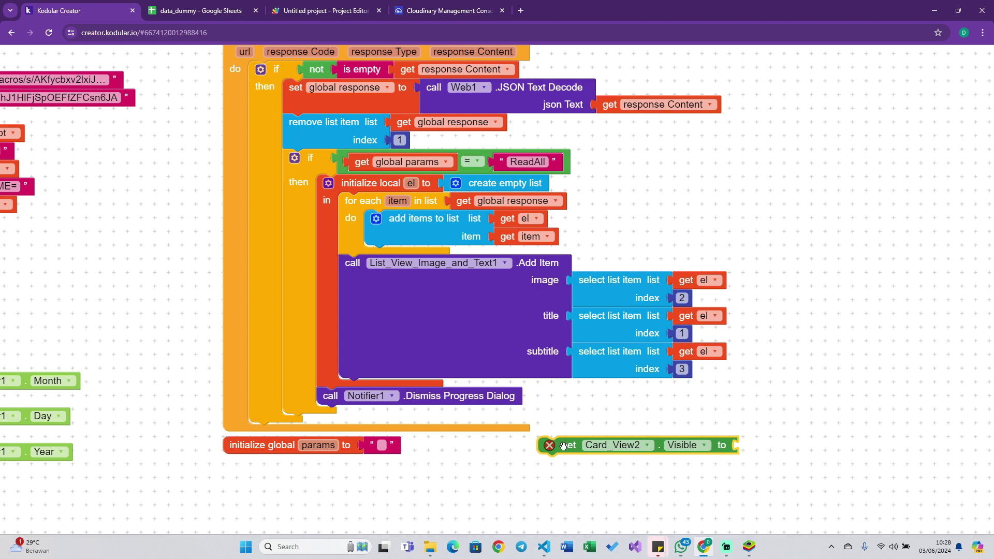
drag(563, 446, 364, 264)
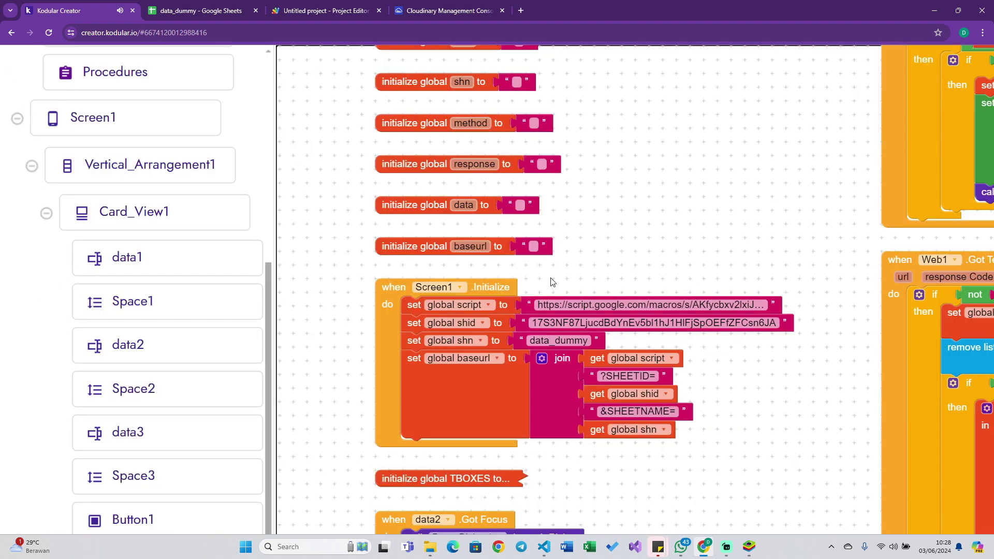
scroll(596, 293, down, 2)
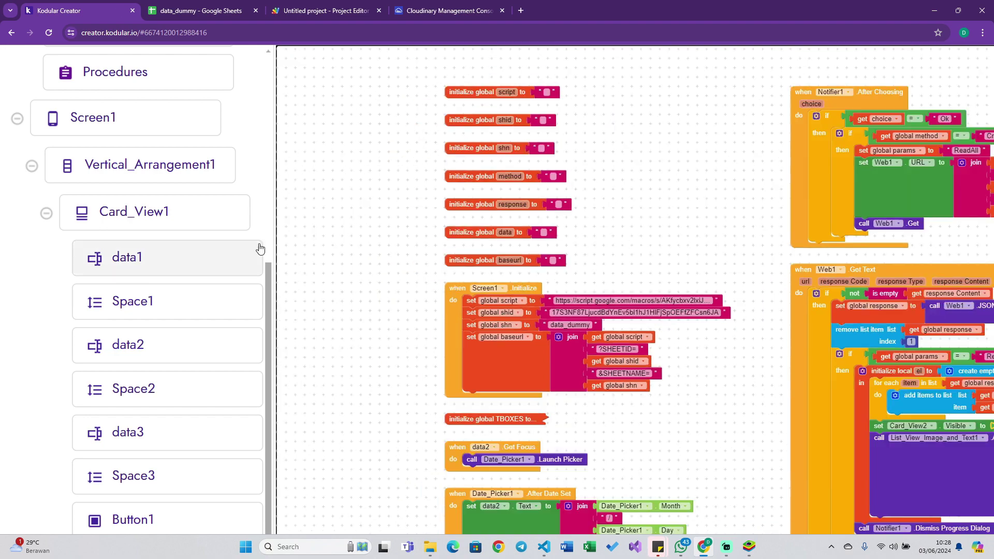
scroll(256, 251, down, 1)
scroll(485, 314, up, 4)
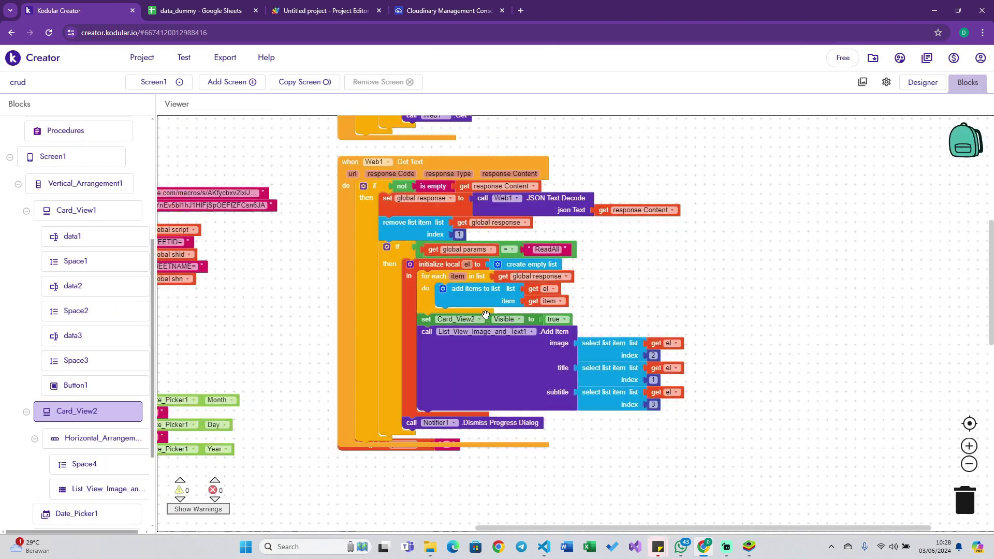
scroll(517, 347, up, 1)
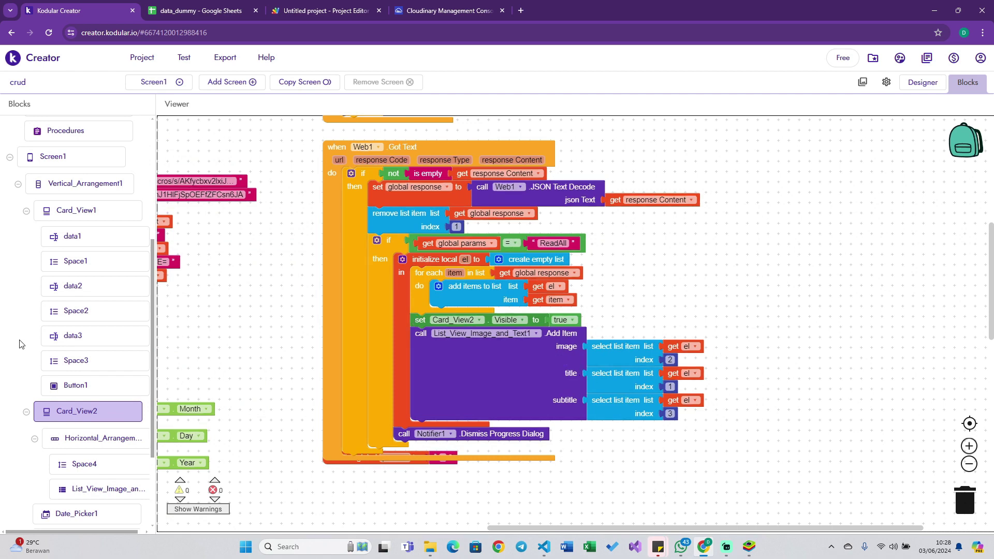
Add set Card_View1.Visible to false, placed first, ahead of Card_View2's Visible setter.
click(83, 210)
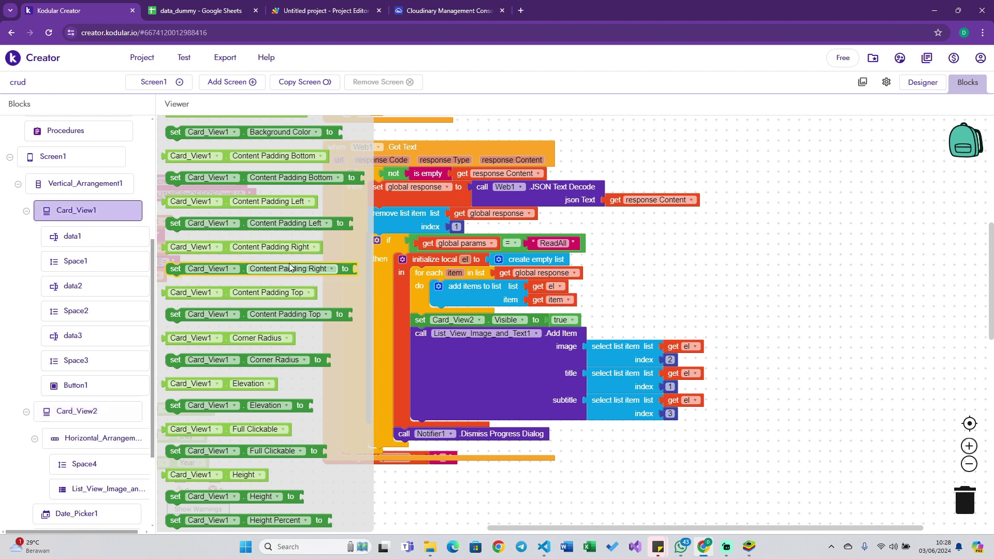
scroll(311, 196, down, 3)
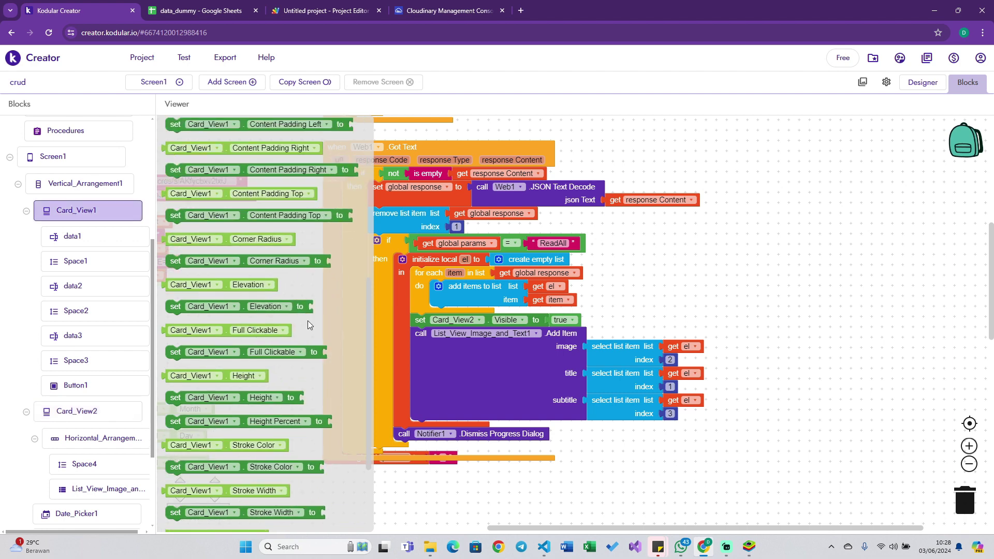
drag(322, 354, 813, 241)
click(789, 241)
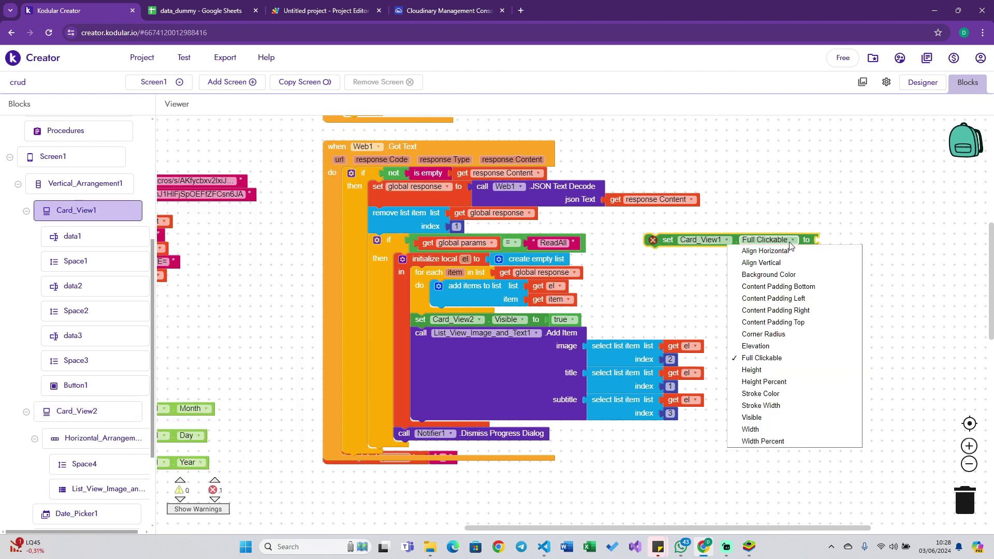
click(752, 417)
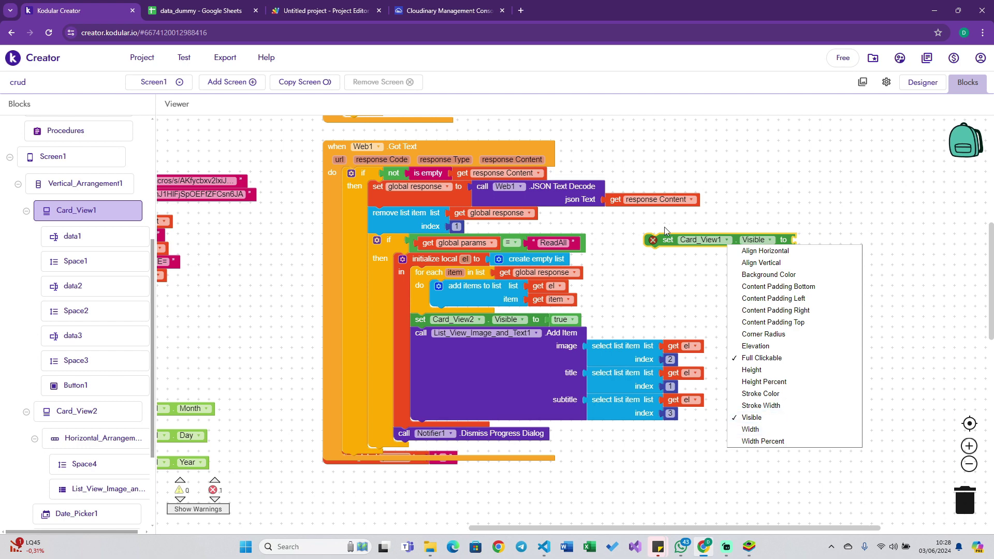
drag(664, 238, 431, 331)
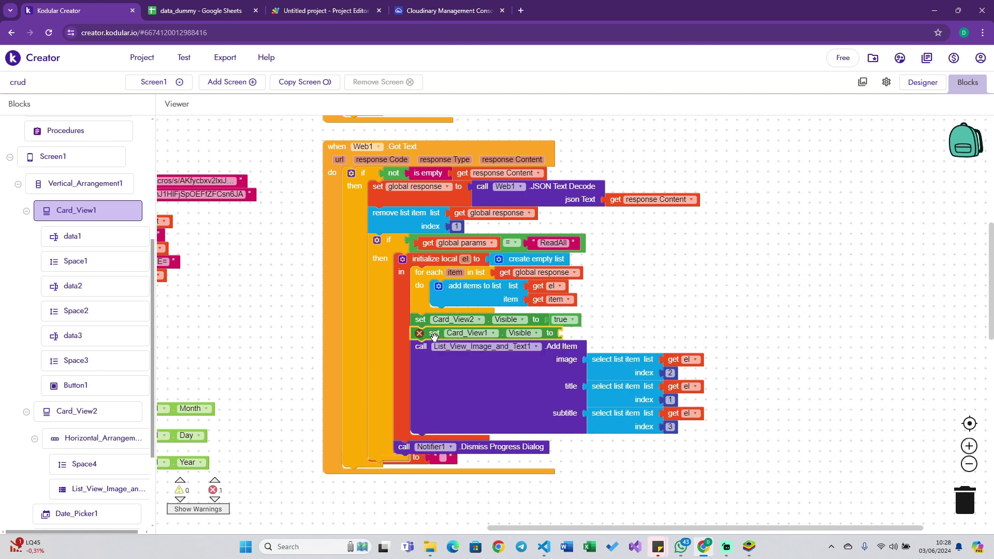
text(false)
key(Return)
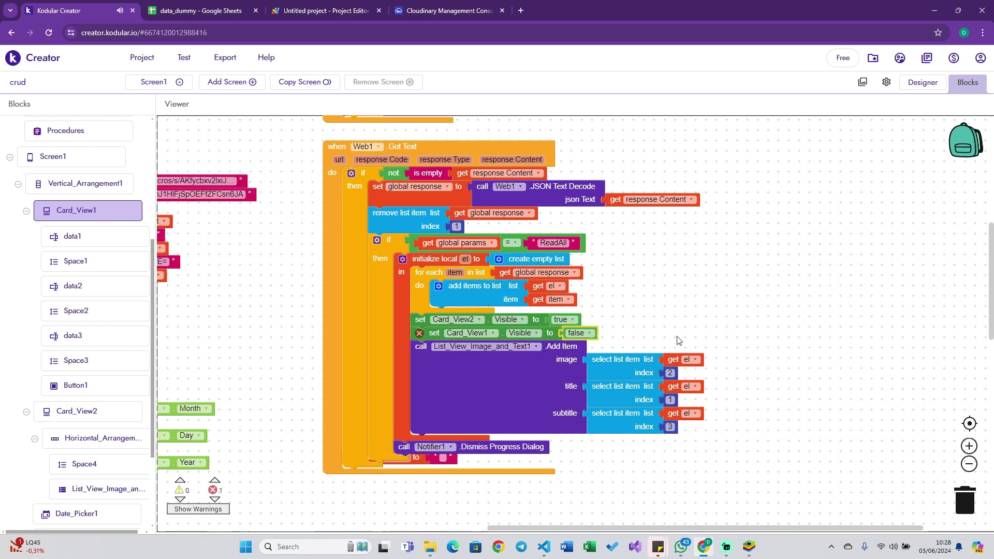
click(734, 317)
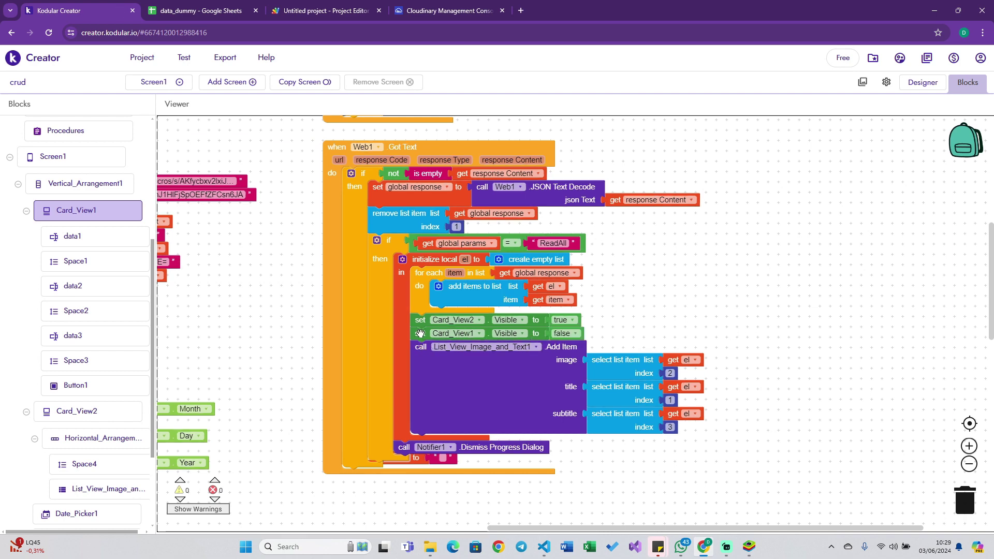
drag(418, 333, 420, 322)
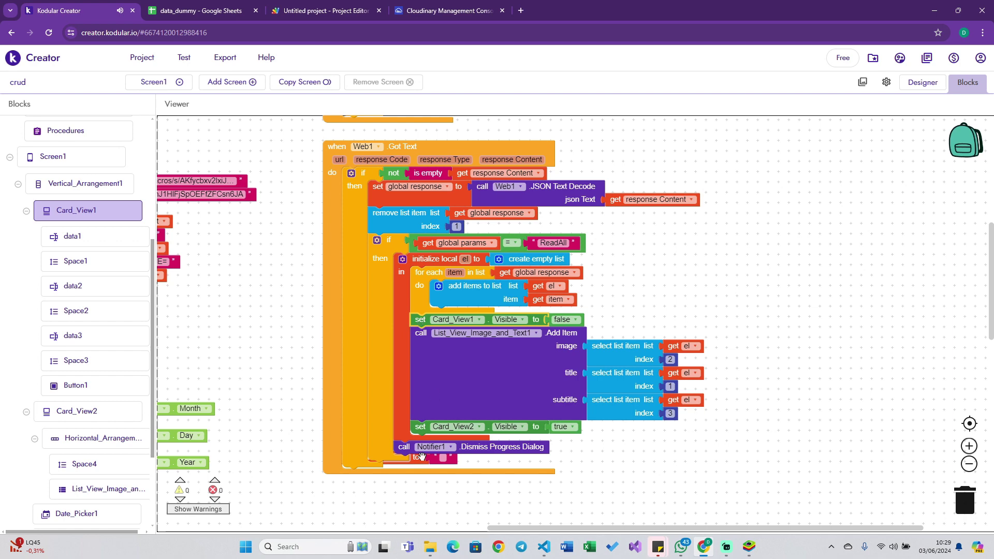
drag(420, 428, 423, 336)
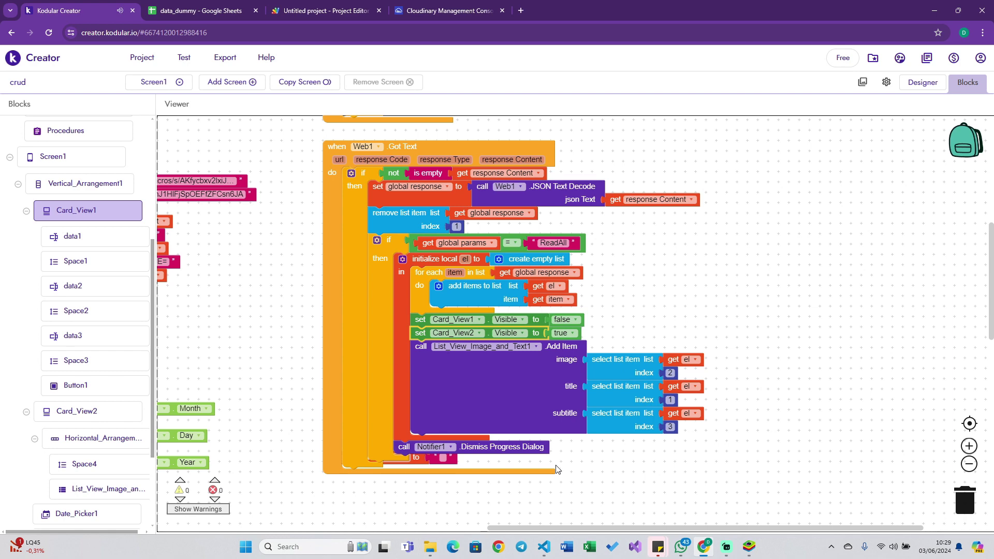
Move the Dismiss Progress Dialog call from Web1.Got Text back under call Web1.Get.
drag(336, 250, 618, 255)
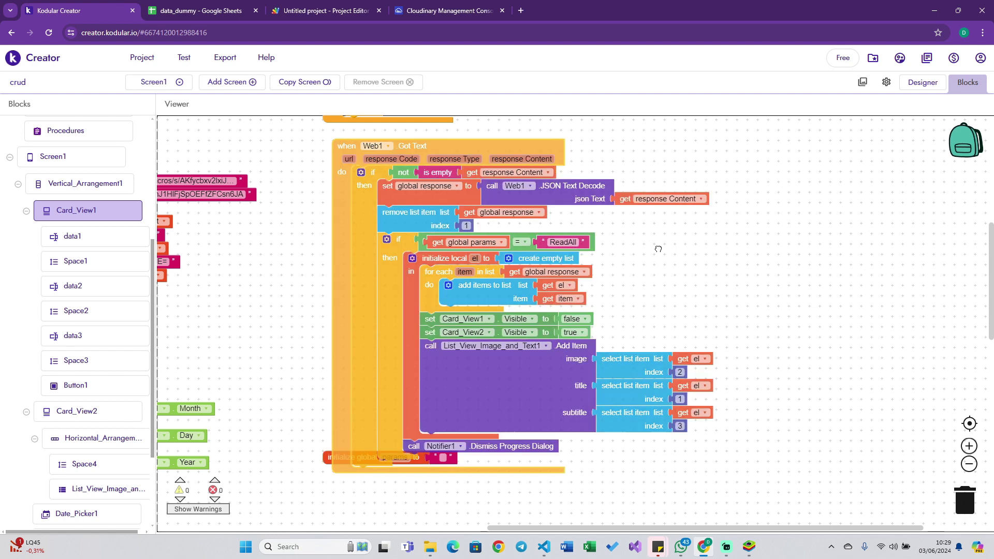
scroll(618, 255, down, 2)
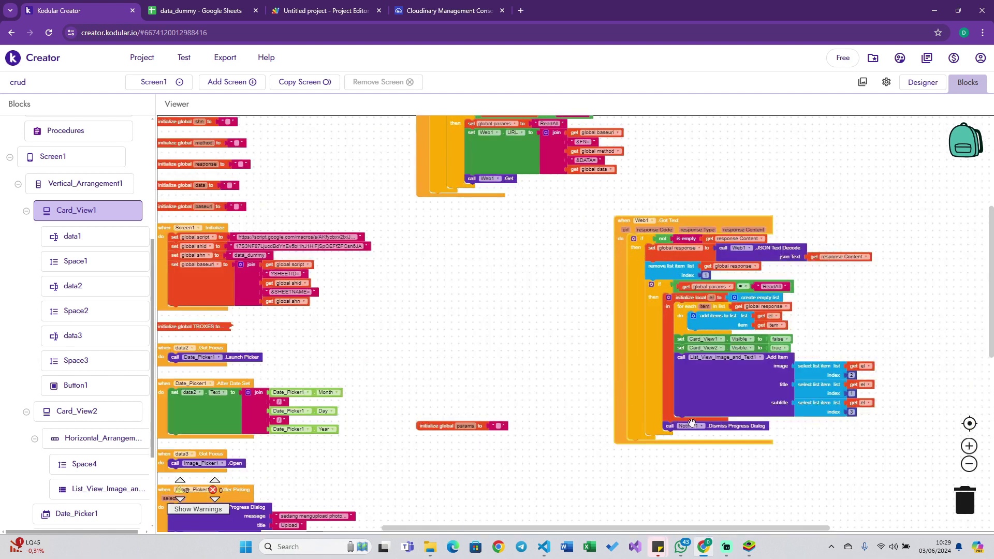
drag(668, 428, 472, 193)
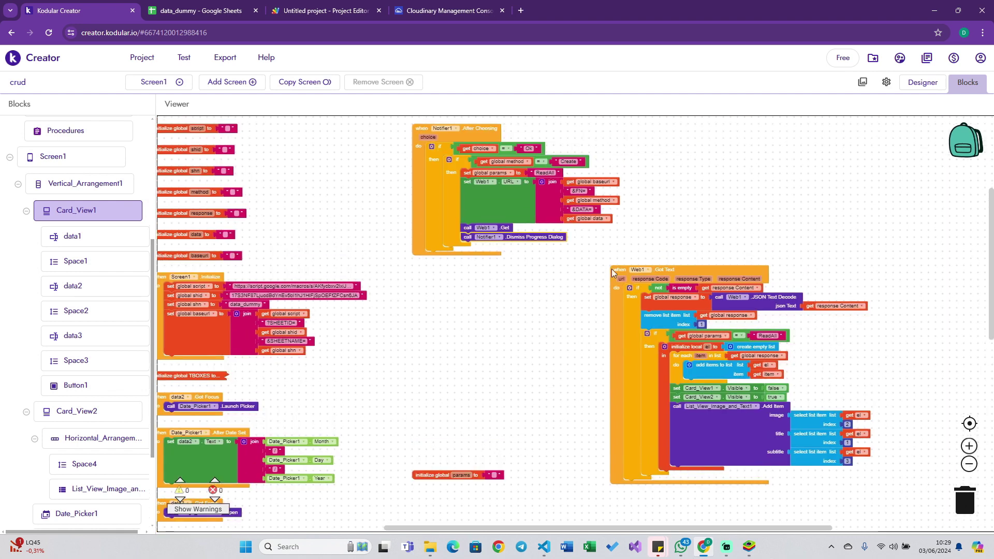
drag(479, 226, 511, 276)
scroll(512, 276, down, 1)
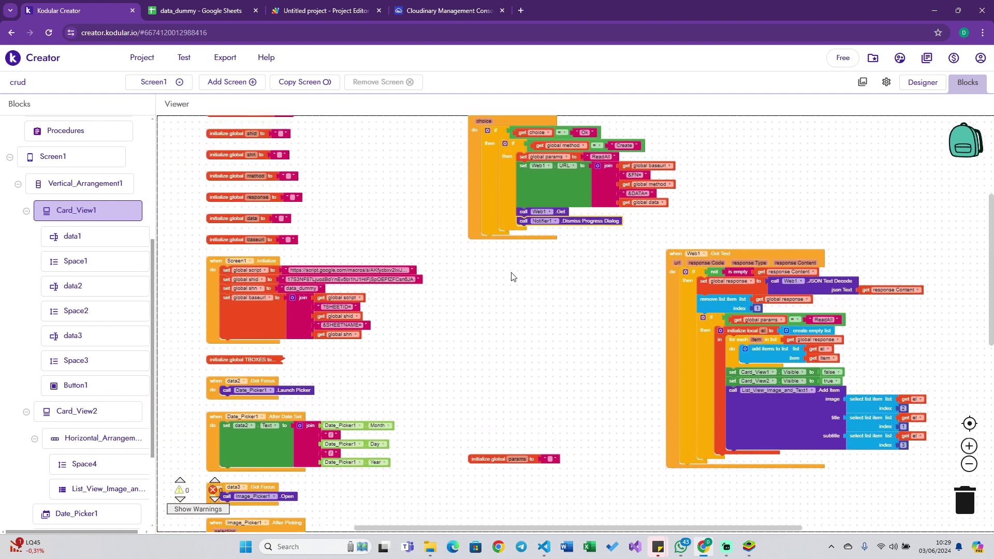
scroll(513, 276, down, 3)
scroll(91, 181, up, 1)
scroll(91, 181, up, 4)
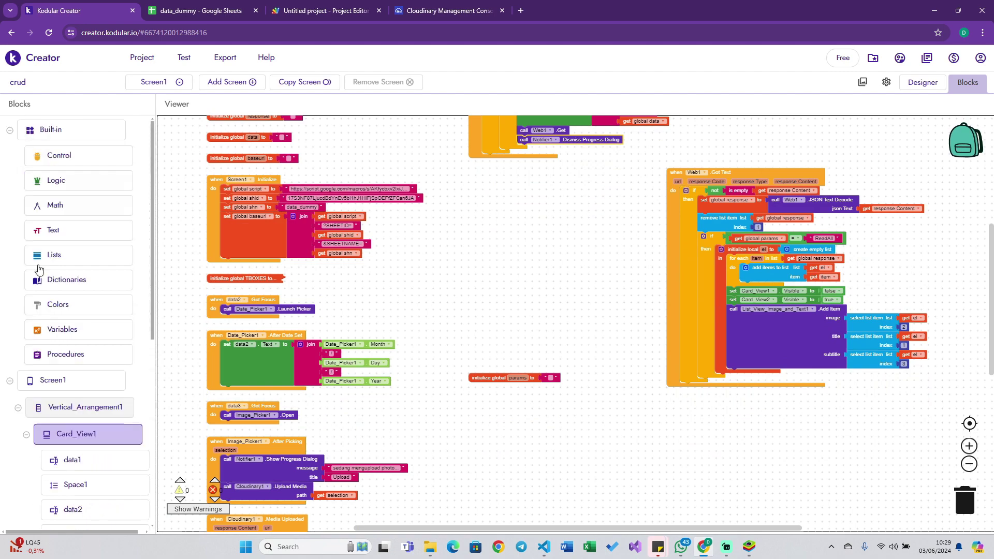
Create a new procedure named resetForm.
click(87, 355)
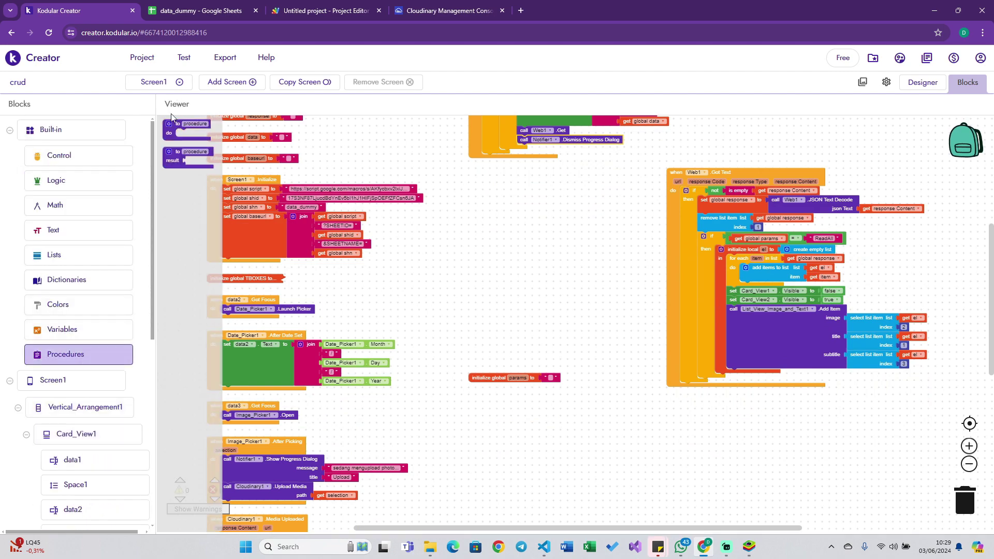
drag(172, 124, 502, 231)
scroll(503, 231, up, 2)
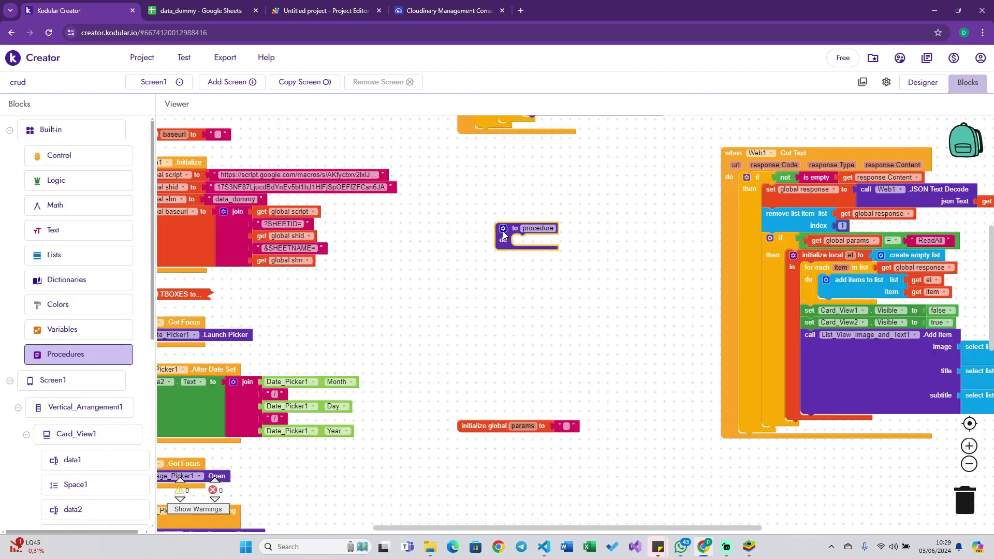
click(537, 228)
text(resetForm)
key(Return)
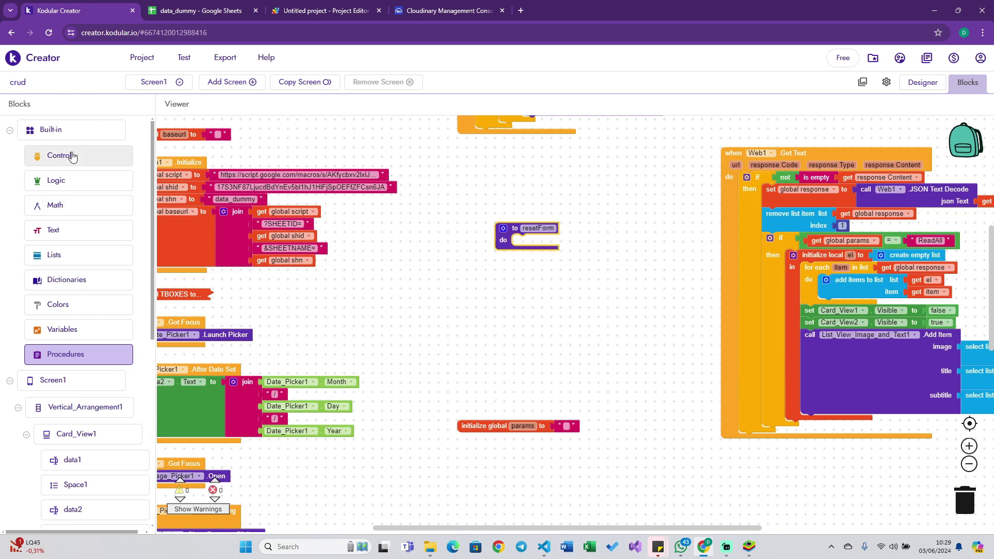
click(71, 336)
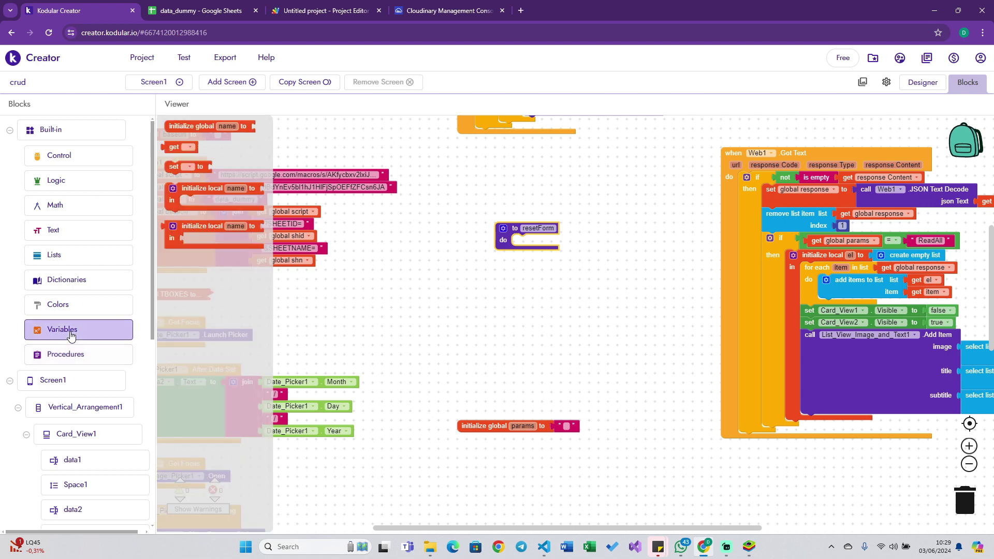
mouse_move(191, 187)
mouse_down()
mouse_move(568, 229)
mouse_move(535, 238)
mouse_up()
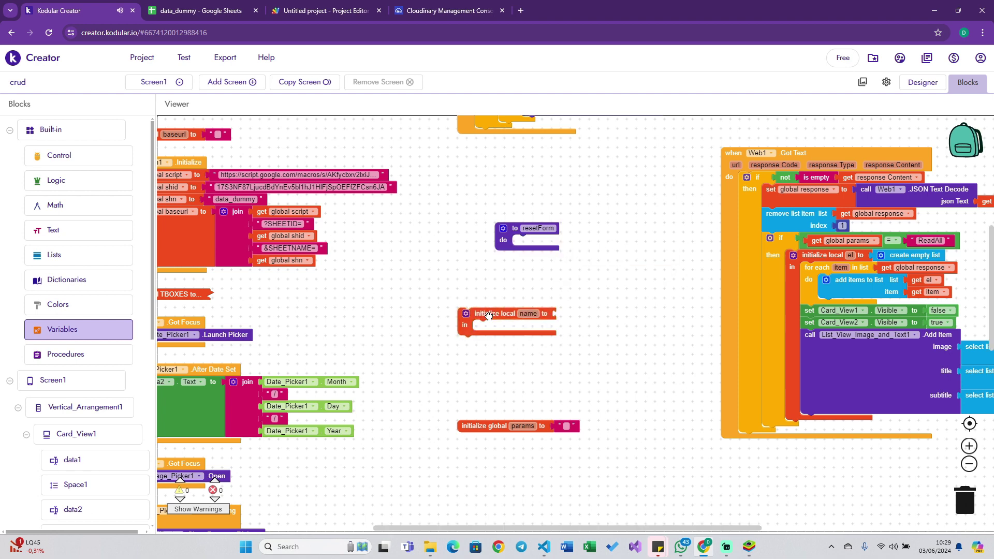
key(Delete)
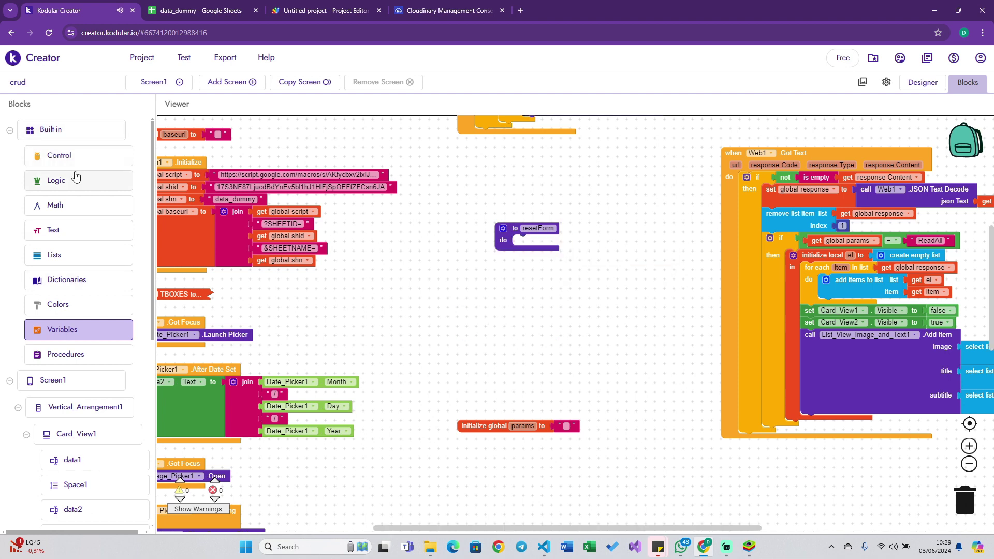
Add a for-each item loop inside resetForm whose list is get global TBOXES.
click(70, 157)
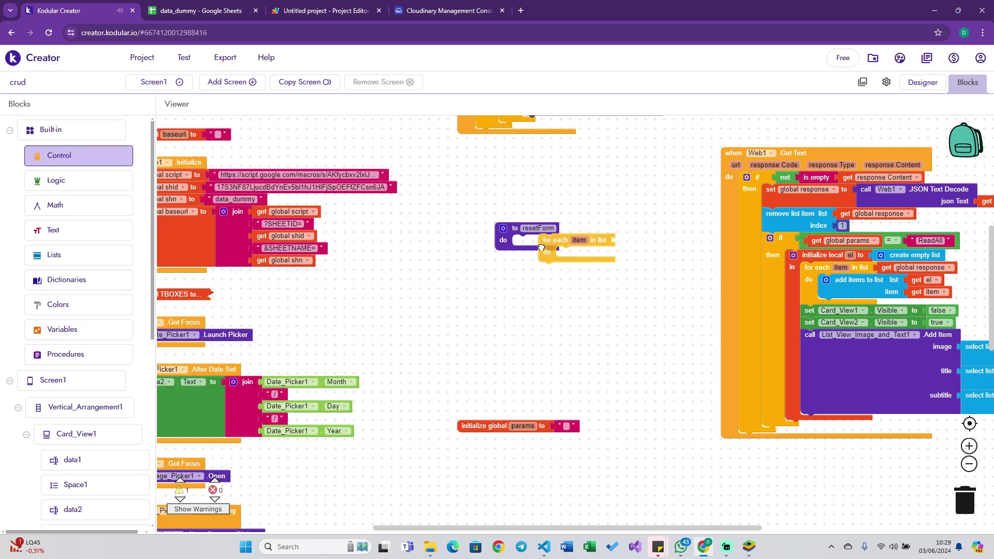
drag(175, 233, 523, 248)
scroll(492, 254, up, 2)
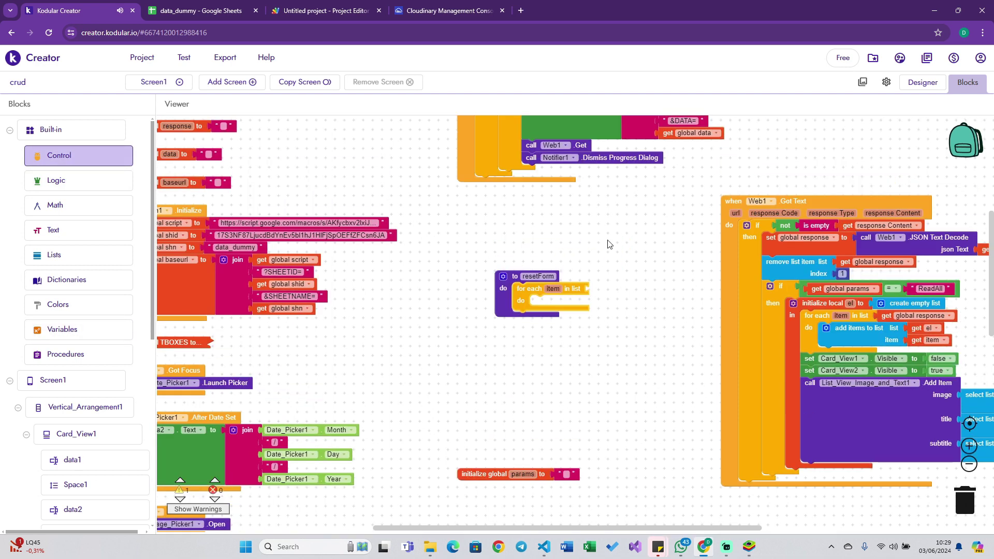
click(668, 134)
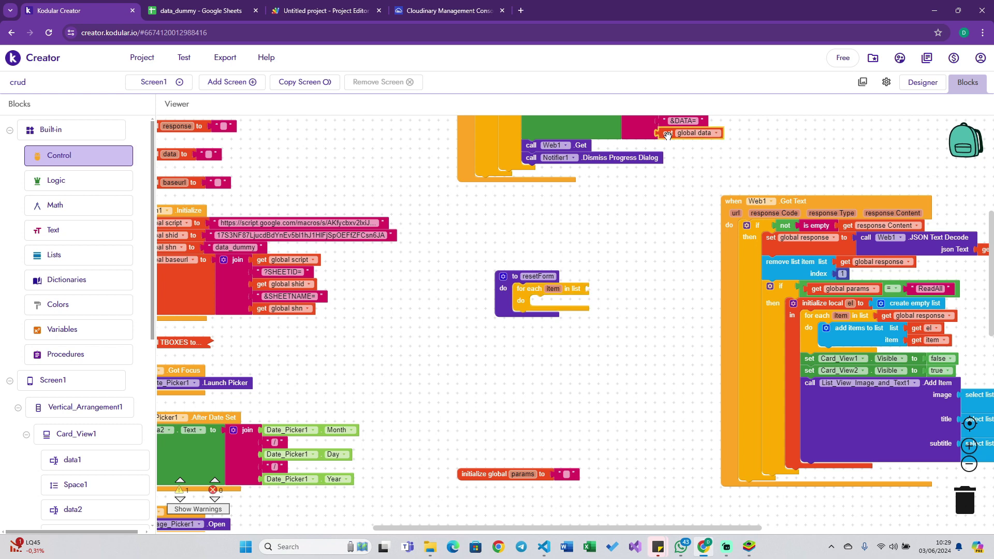
key(ctrl+c)
key(ctrl+v)
drag(681, 153, 607, 290)
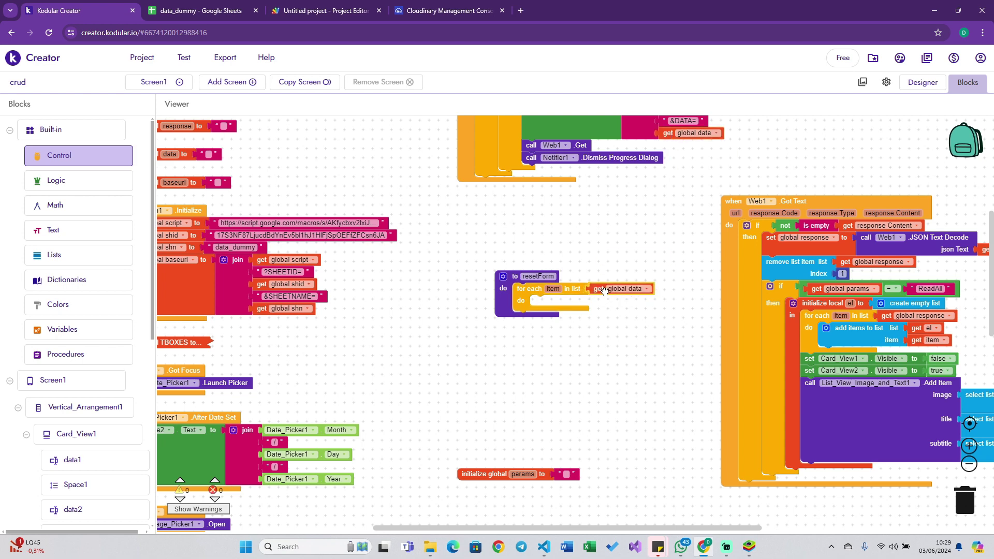
click(632, 290)
click(629, 298)
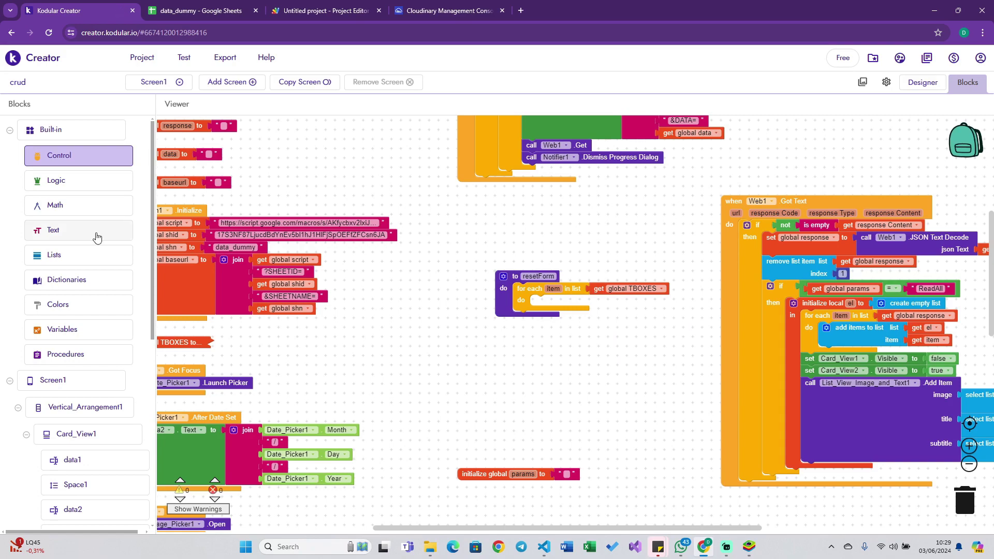
key(super+Tab)
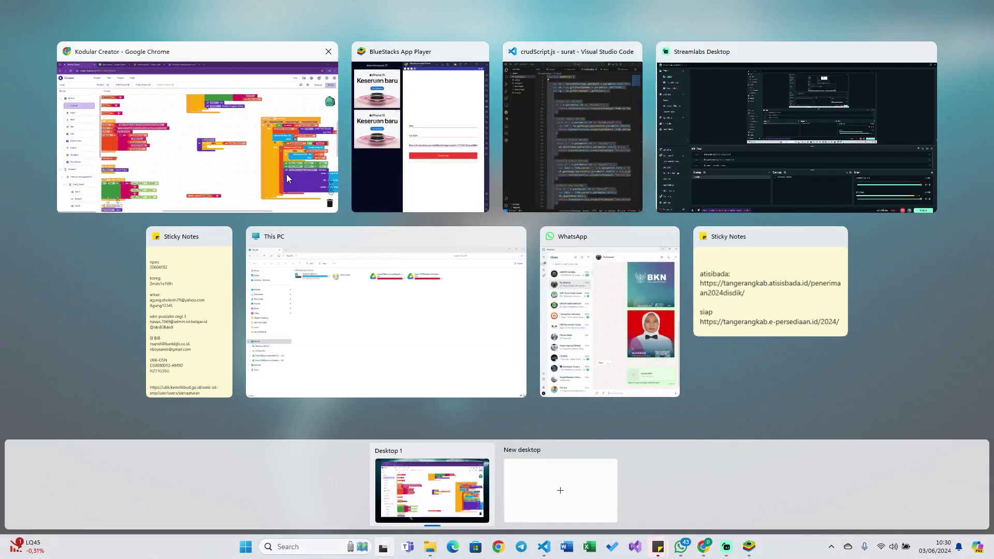
Bring an Any Text Box 'set TextBox.Text' block into resetForm's loop.
click(287, 174)
scroll(95, 359, down, 5)
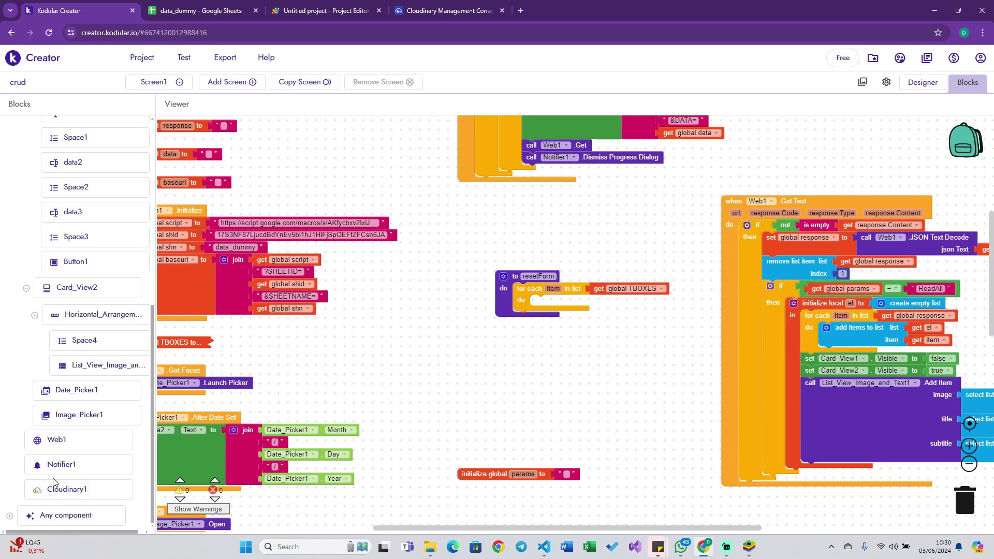
click(9, 516)
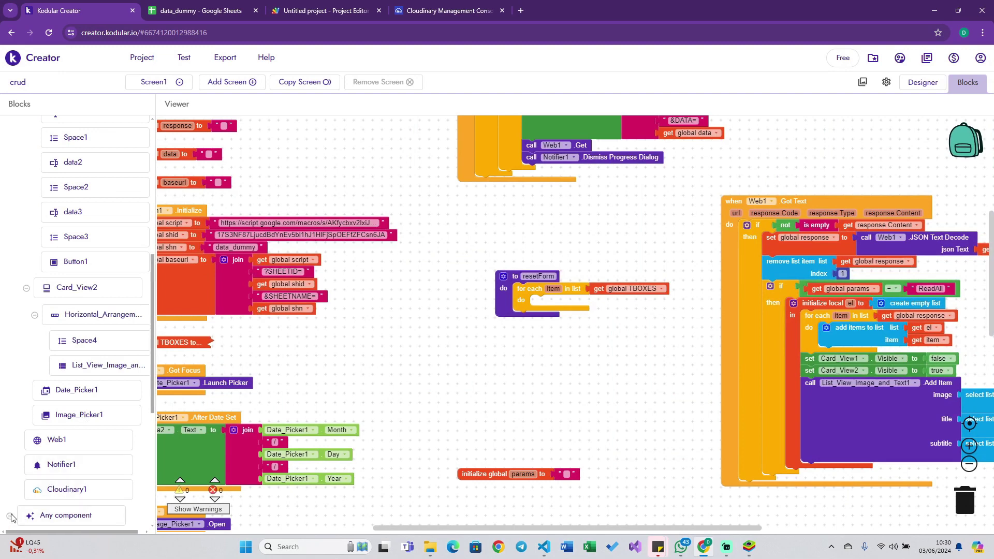
scroll(89, 455, down, 5)
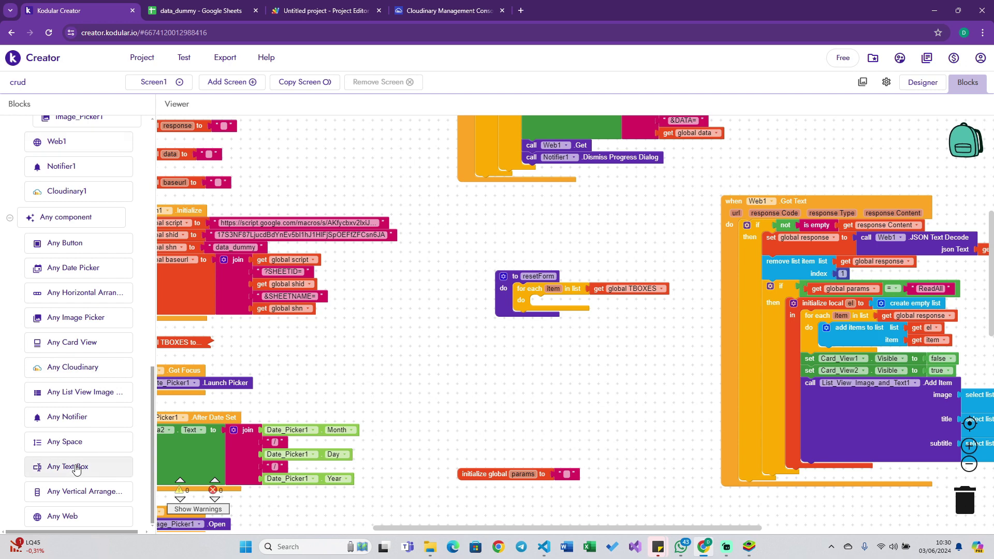
click(79, 467)
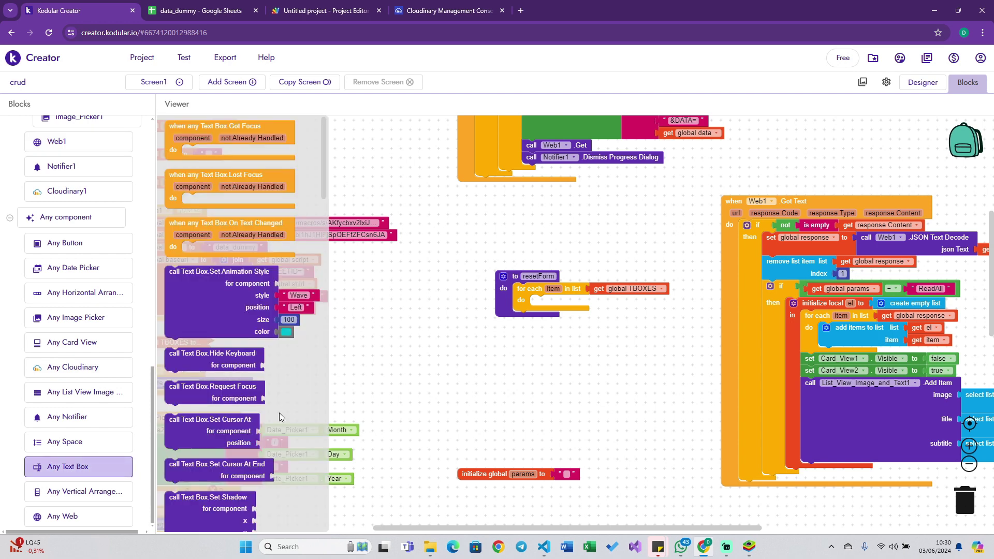
scroll(278, 412, down, 5)
scroll(278, 412, up, 2)
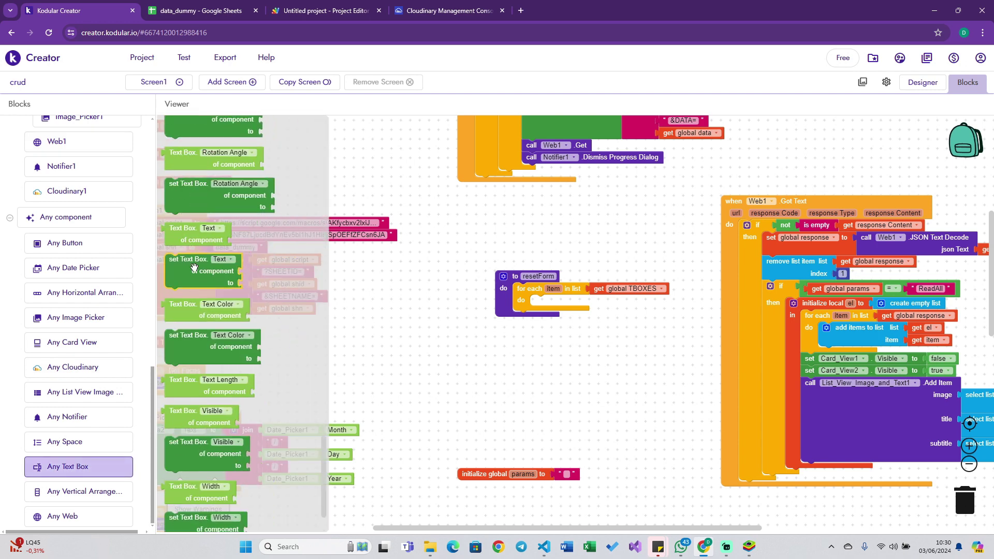
drag(195, 268, 585, 318)
Set the block's component to the loop item and its text to an empty string.
scroll(630, 354, right, 2)
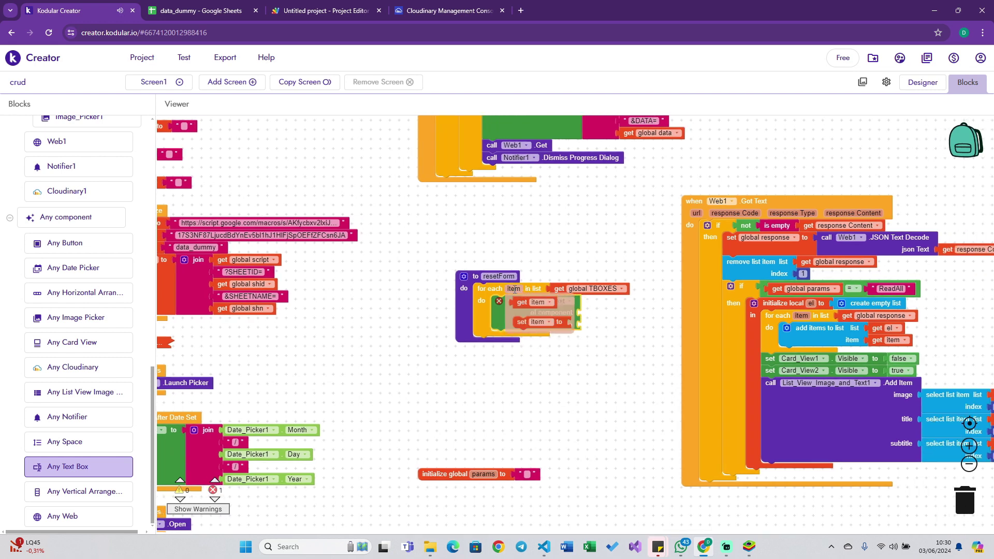
mouse_move(512, 301)
mouse_down()
mouse_move(602, 314)
mouse_move(592, 314)
mouse_up()
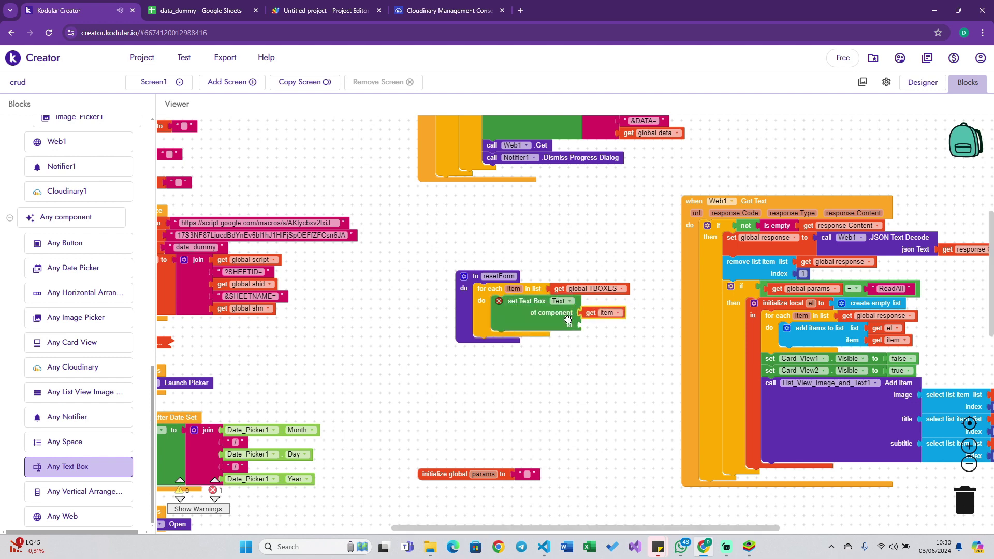
text(")
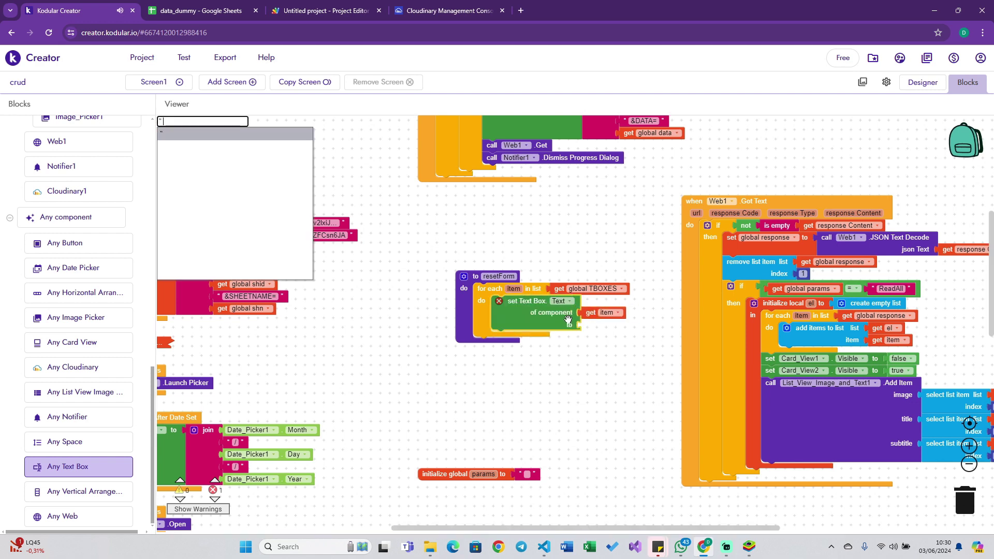
key(Return)
click(552, 245)
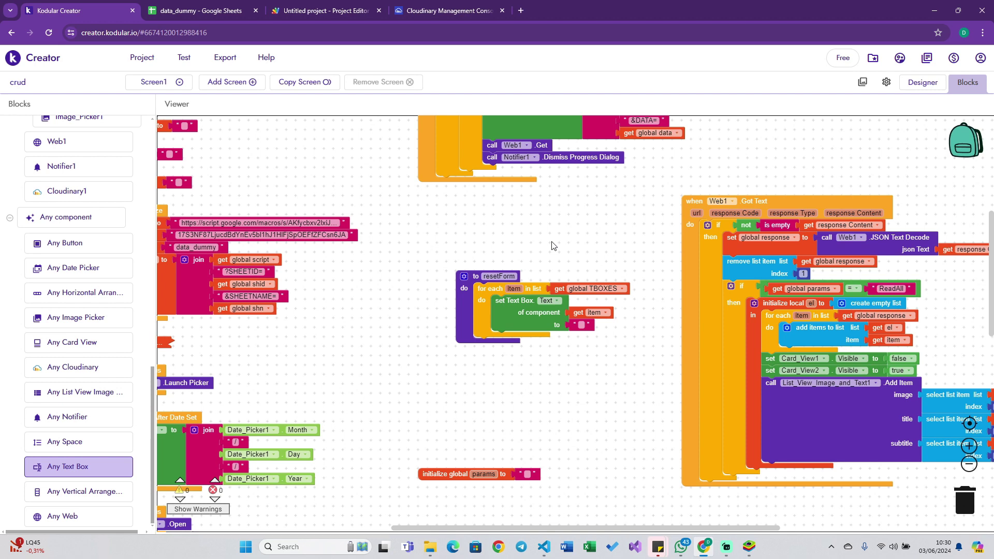
scroll(552, 245, up, 1)
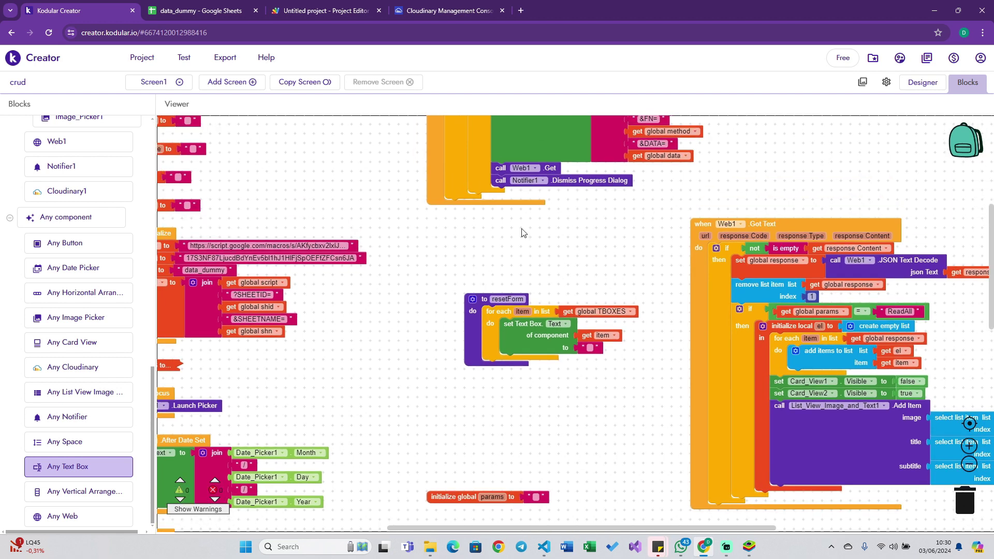
click(10, 218)
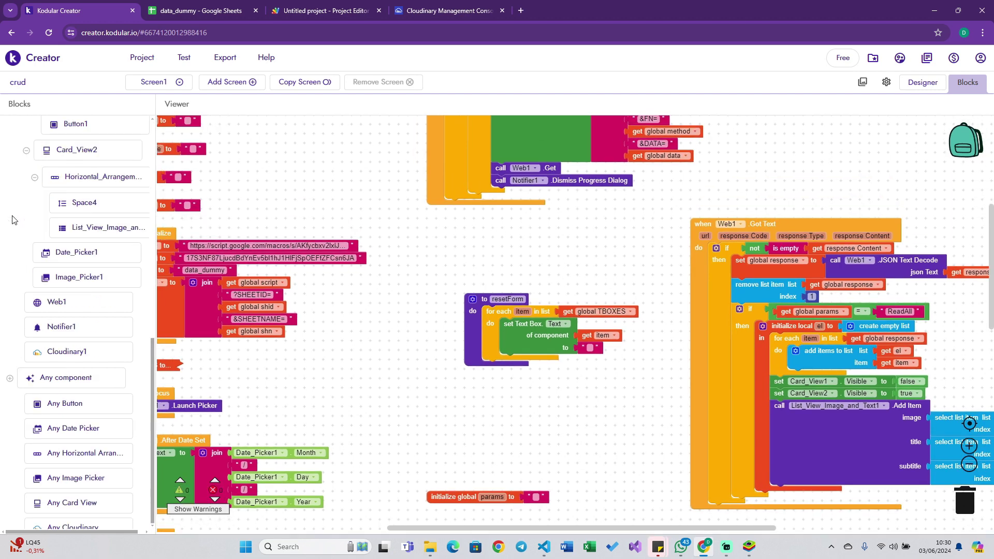
scroll(31, 221, up, 5)
scroll(61, 223, up, 5)
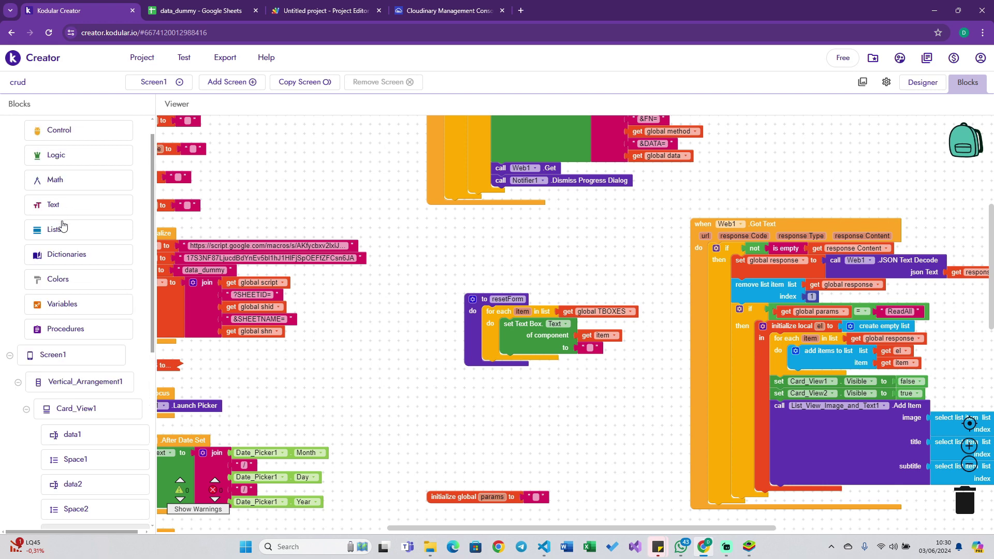
Snap call resetForm under Notifier1.Dismiss Progress Dialog in the After Choosing handler.
click(68, 338)
drag(176, 200, 775, 503)
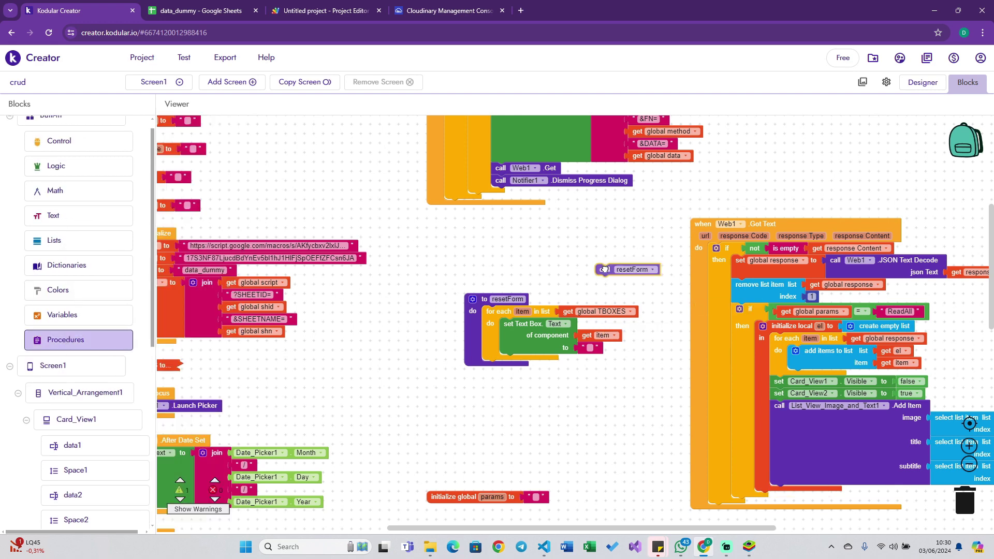
mouse_move(775, 503)
mouse_down()
mouse_move(522, 236)
mouse_move(729, 358)
mouse_move(496, 192)
mouse_up()
click(605, 239)
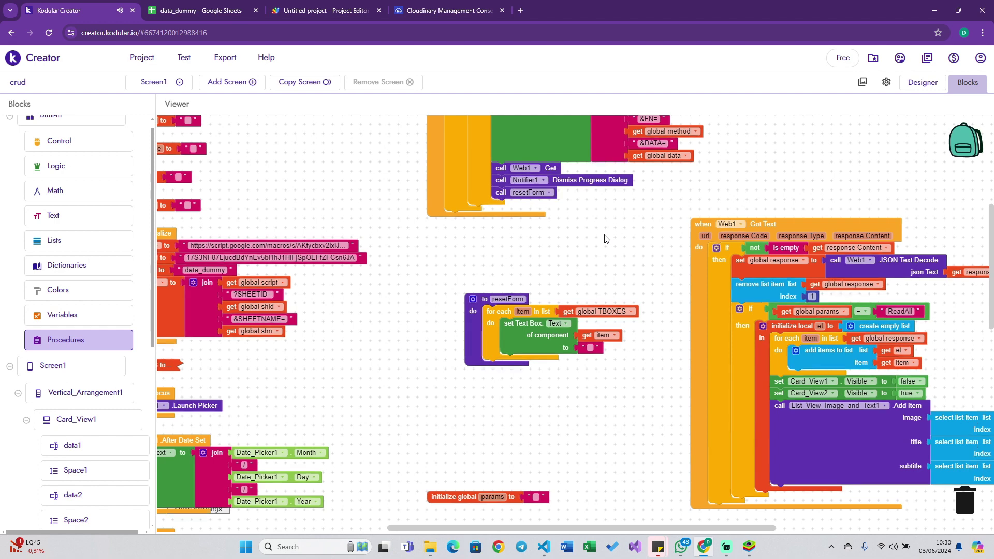
click(749, 546)
click(196, 71)
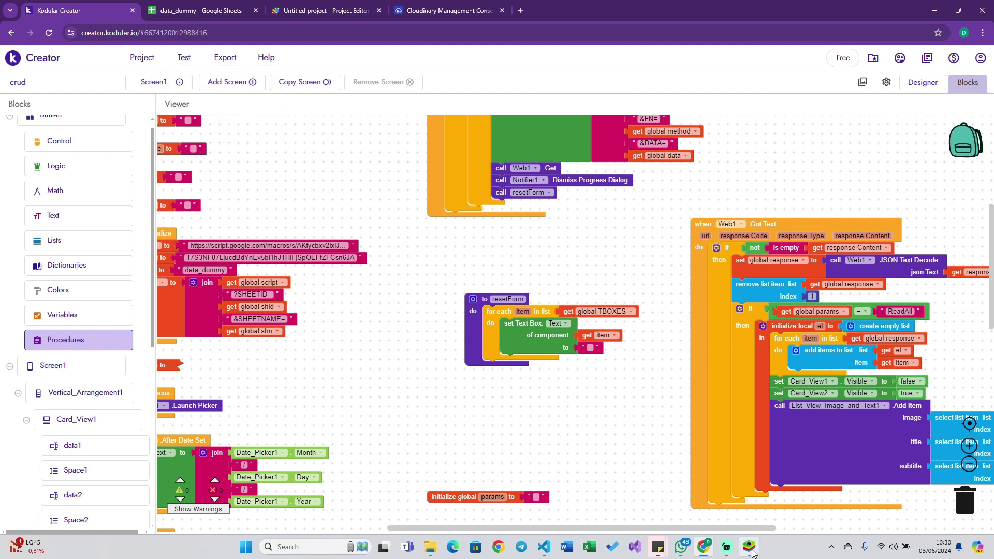
Enter a full name and pick June 13, 2024 as the birth date.
click(211, 14)
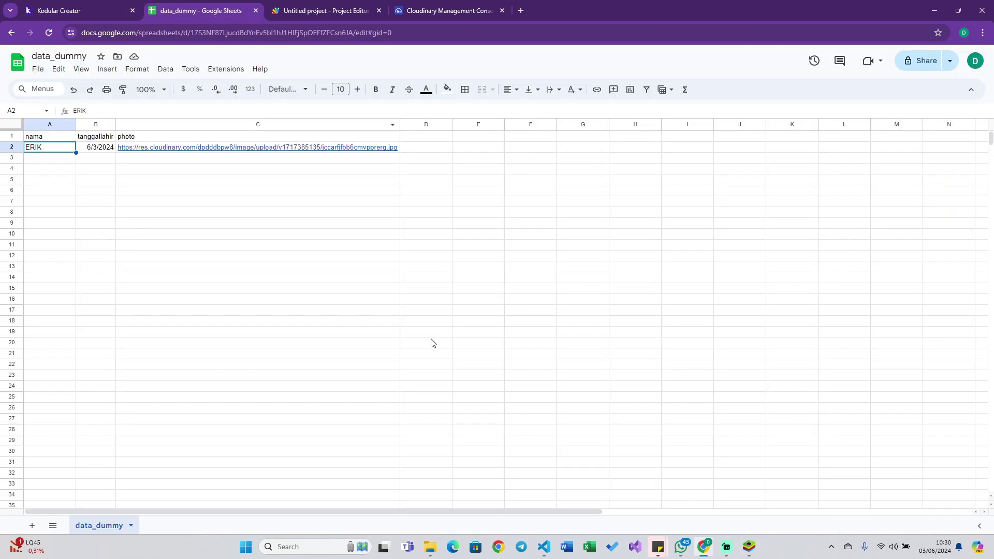
click(749, 547)
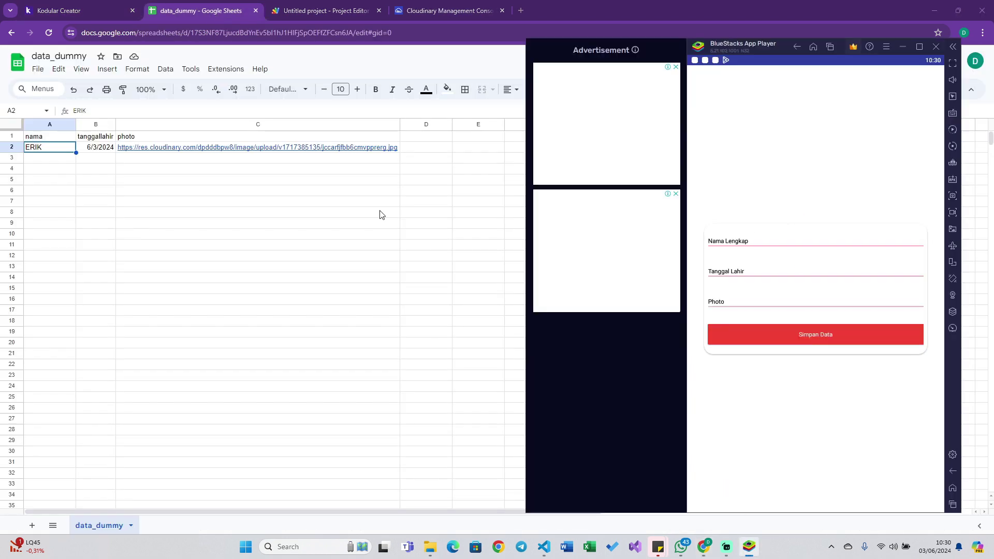
click(743, 242)
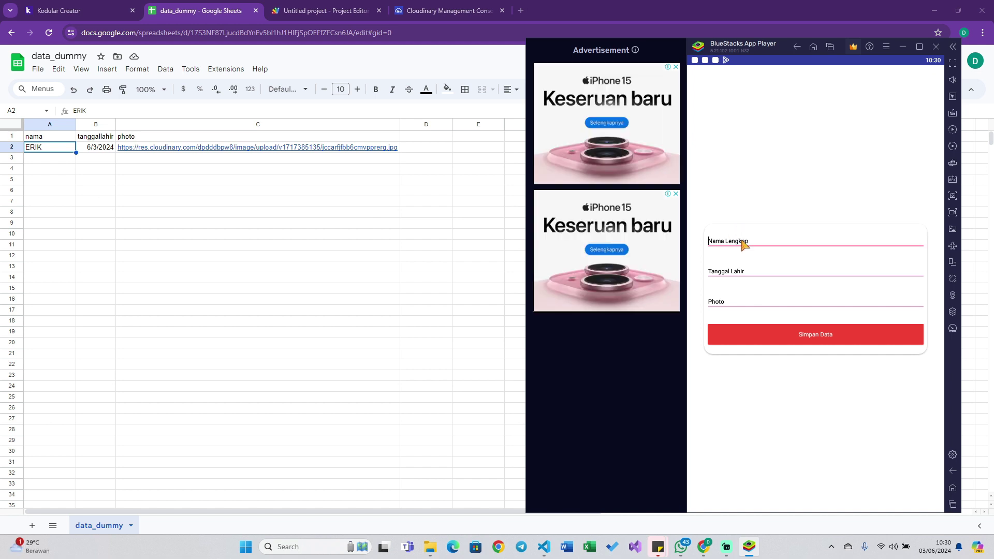
text(budi)
key(Tab)
click(834, 308)
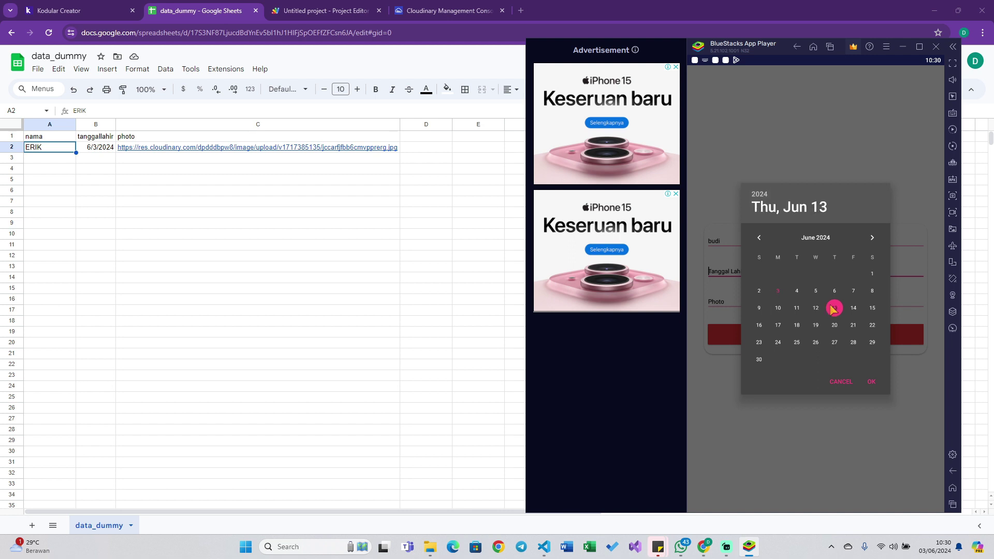
click(870, 382)
Upload a photo and submit the form with Simpan Data.
click(739, 301)
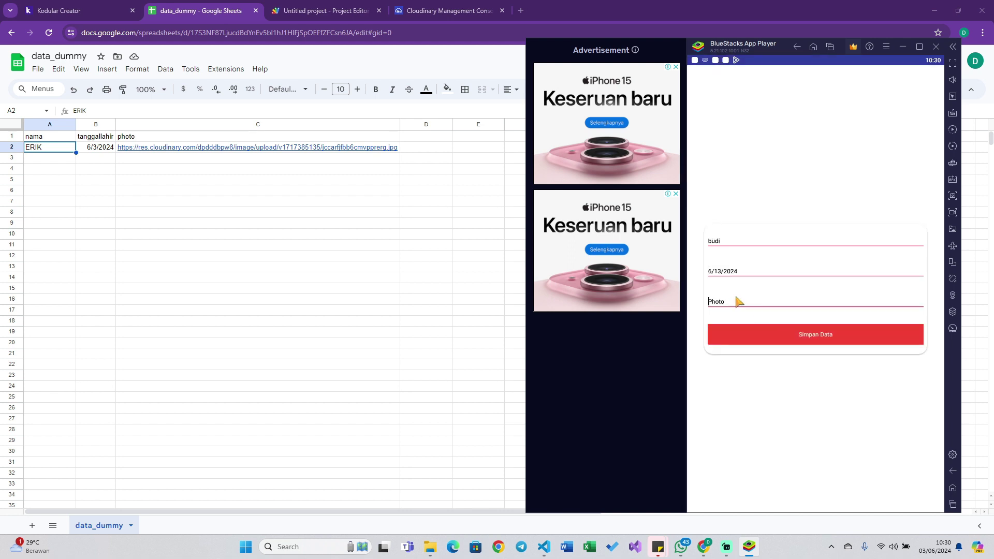
click(743, 335)
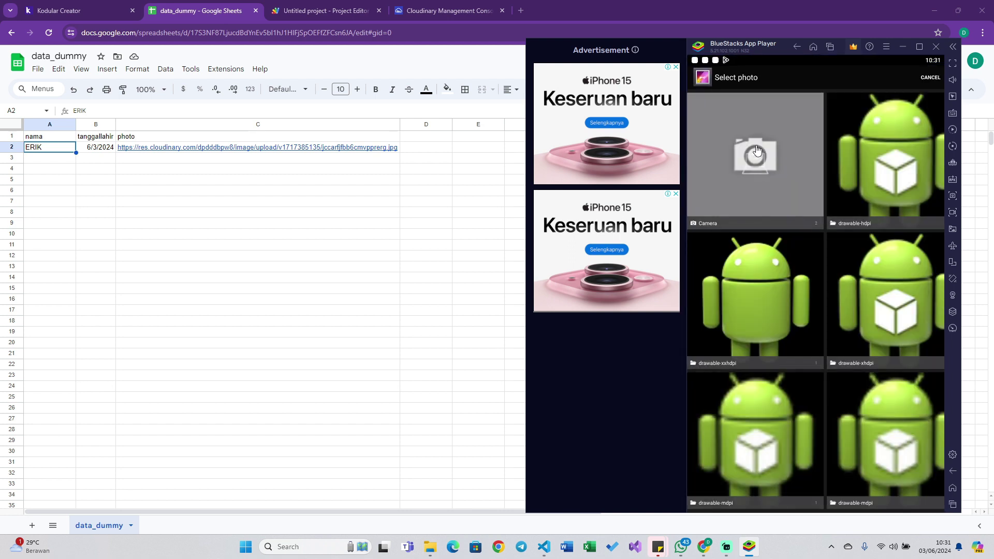
click(806, 344)
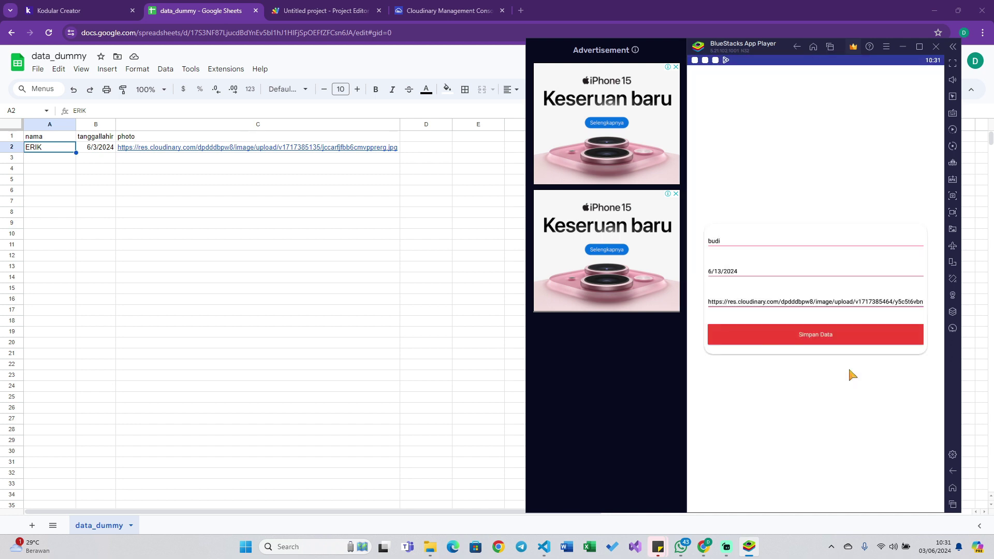
click(808, 337)
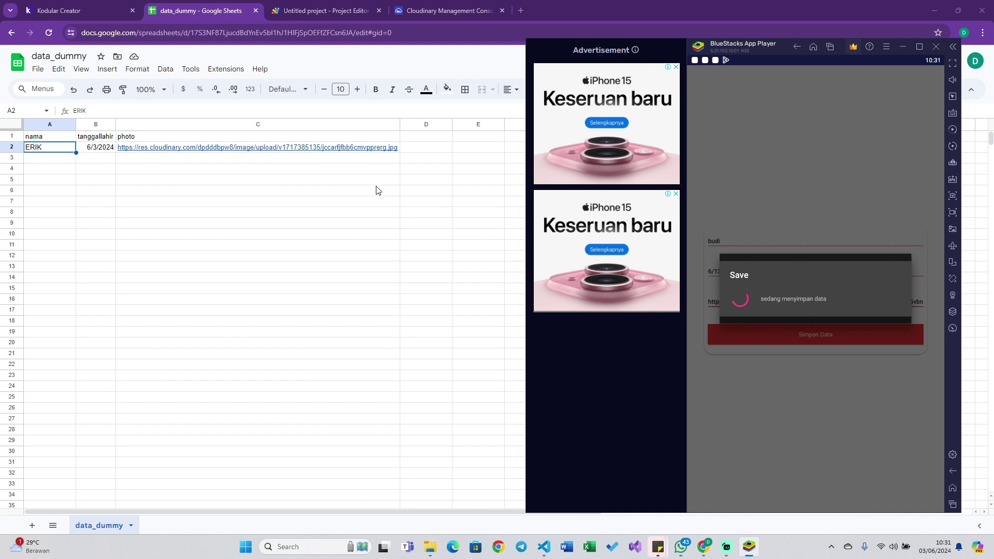
click(98, 9)
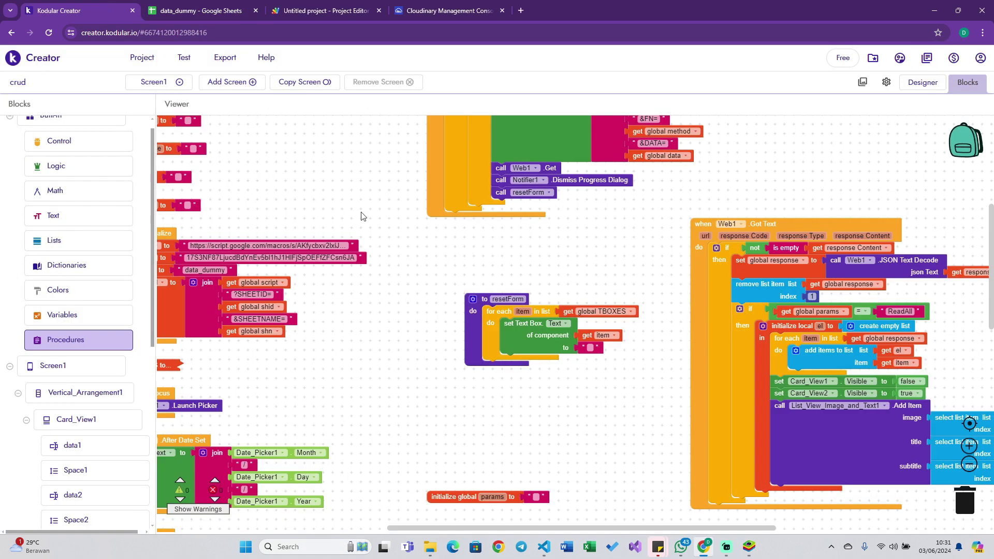
Detach the 'sedang menyimpan data' Show Progress Dialog call from Button1.Click and set it aside.
scroll(612, 252, right, 2)
right_click(613, 252)
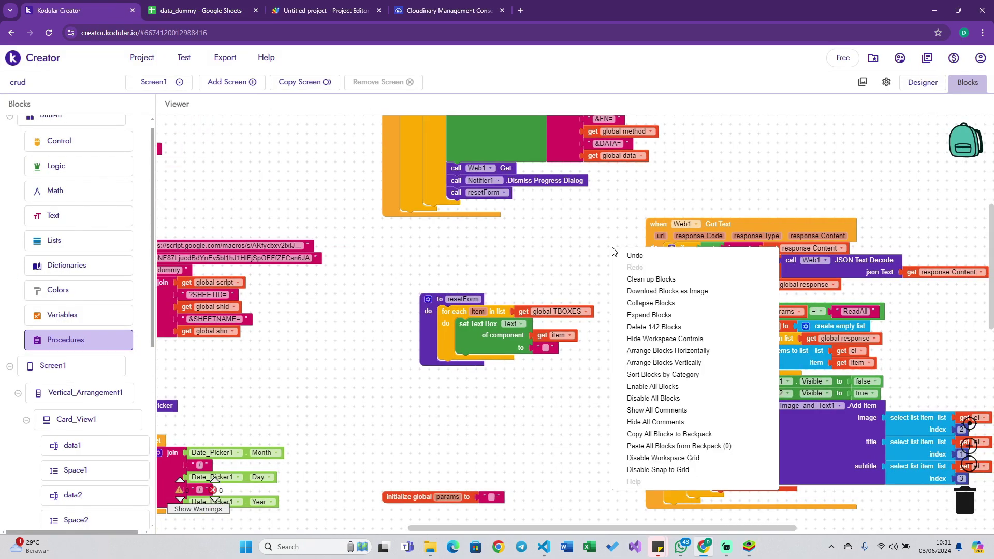
scroll(541, 255, left, 3)
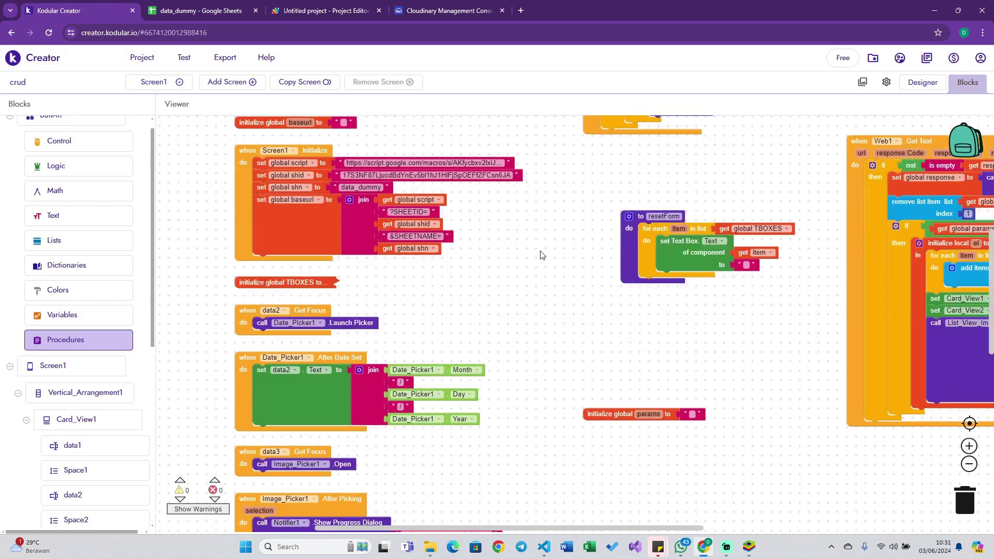
scroll(543, 255, down, 5)
scroll(541, 254, down, 4)
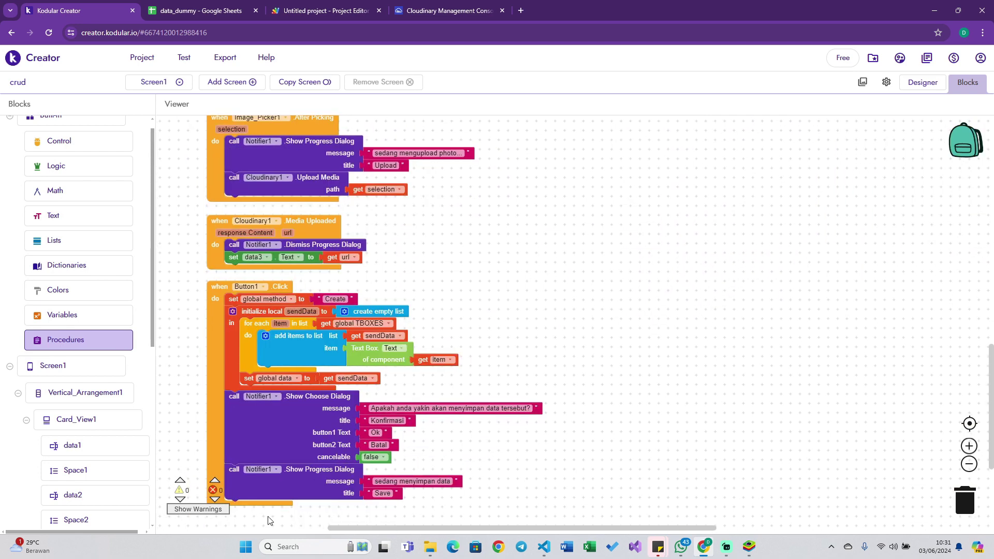
drag(272, 487, 614, 343)
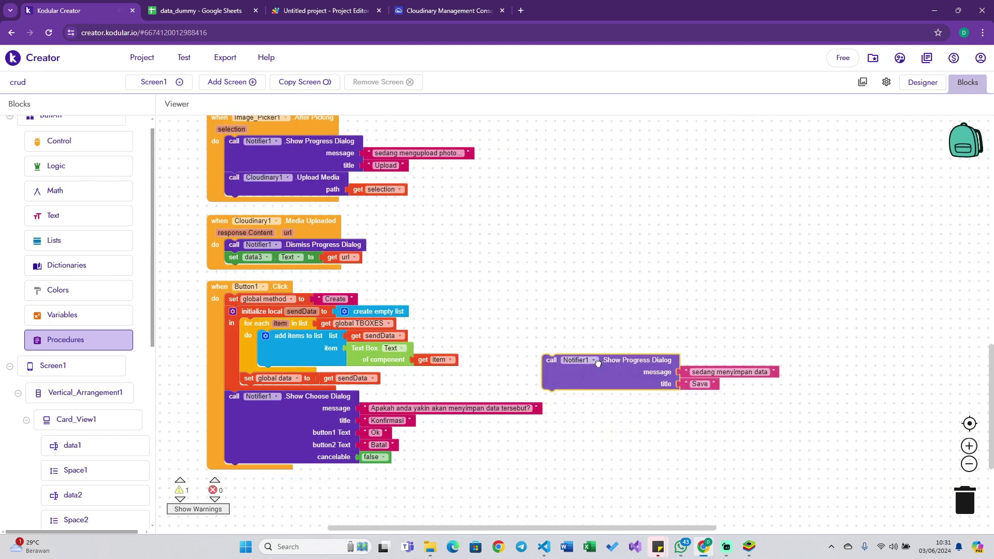
scroll(615, 343, up, 2)
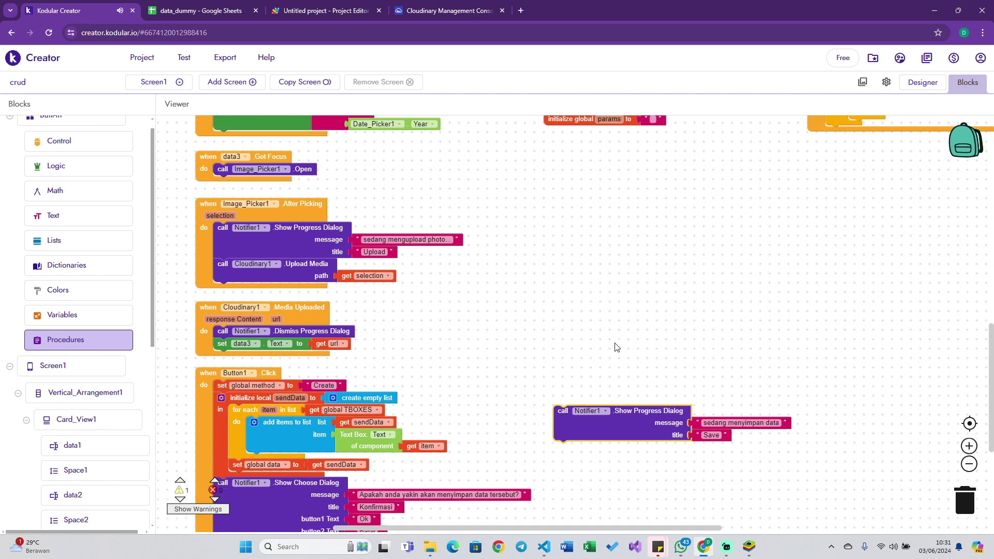
scroll(614, 344, down, 3)
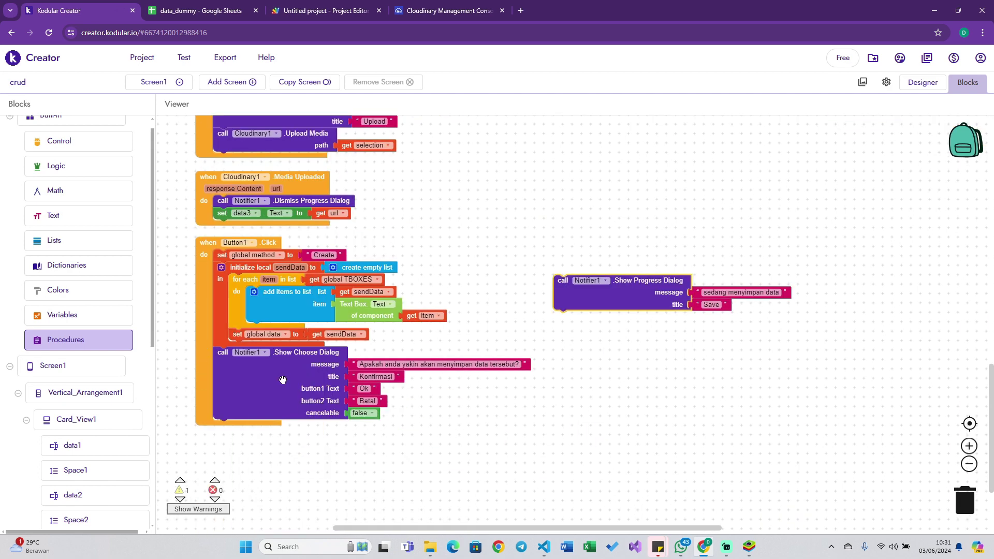
scroll(691, 284, down, 3)
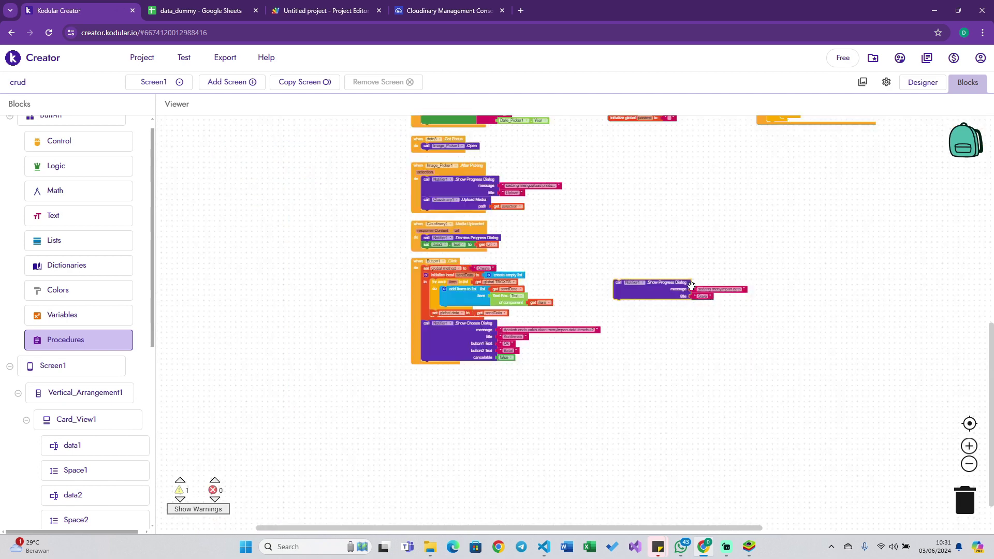
scroll(691, 285, up, 3)
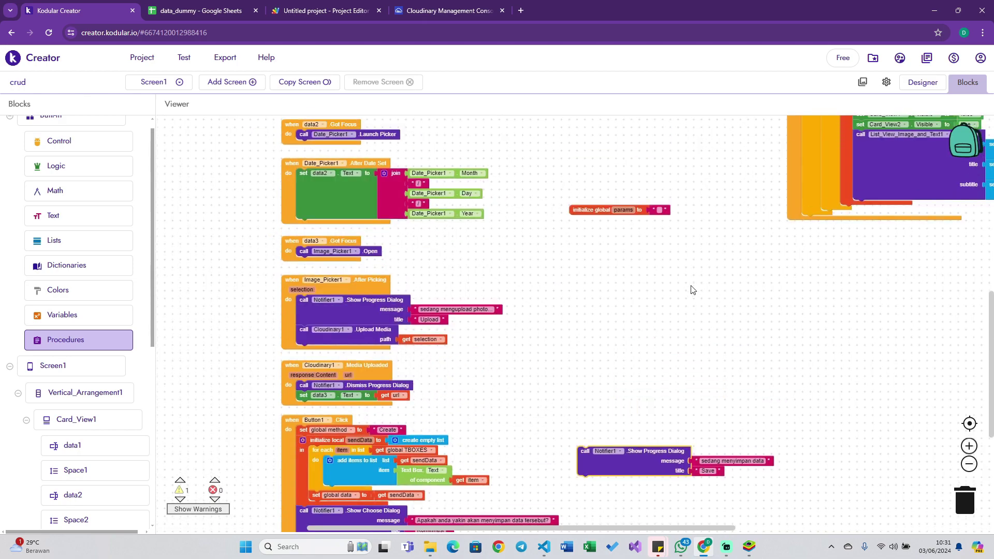
drag(647, 454, 719, 155)
scroll(719, 158, up, 5)
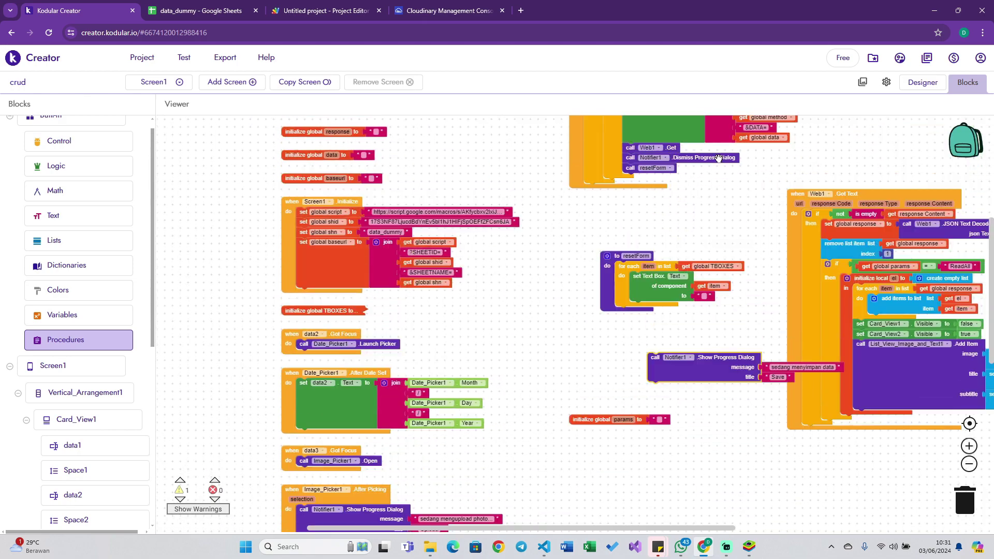
scroll(718, 158, up, 1)
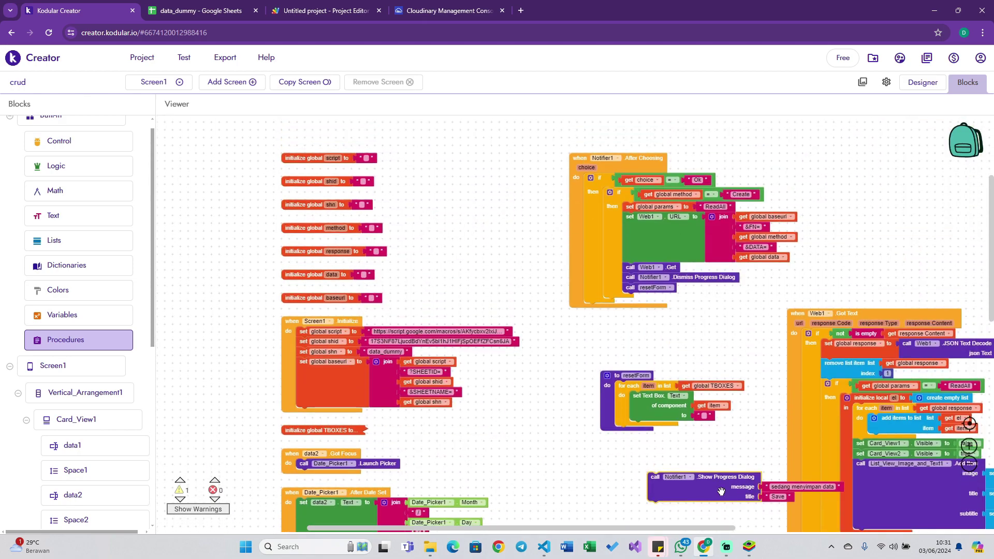
mouse_move(722, 490)
mouse_down()
mouse_move(593, 470)
mouse_move(586, 484)
mouse_up()
scroll(572, 381, down, 5)
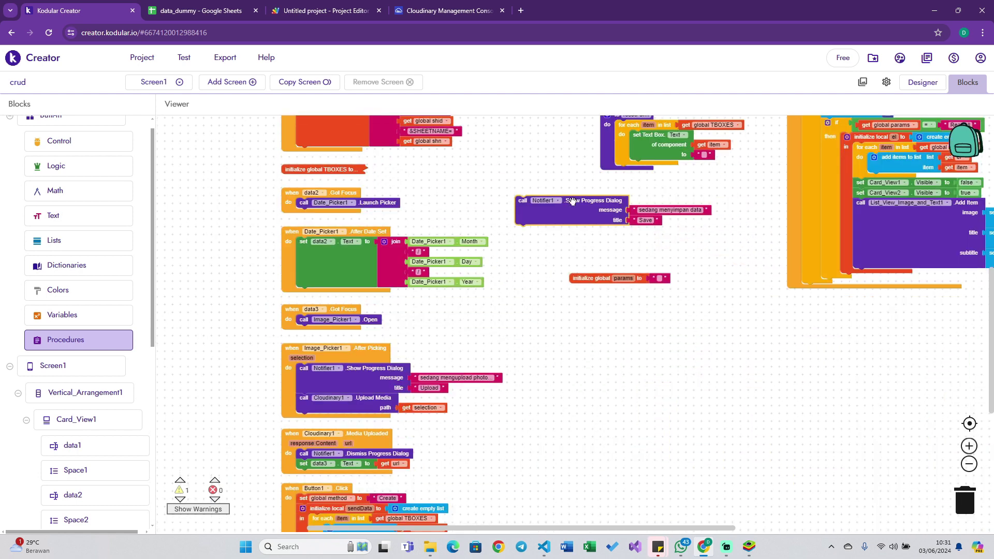
scroll(572, 200, down, 3)
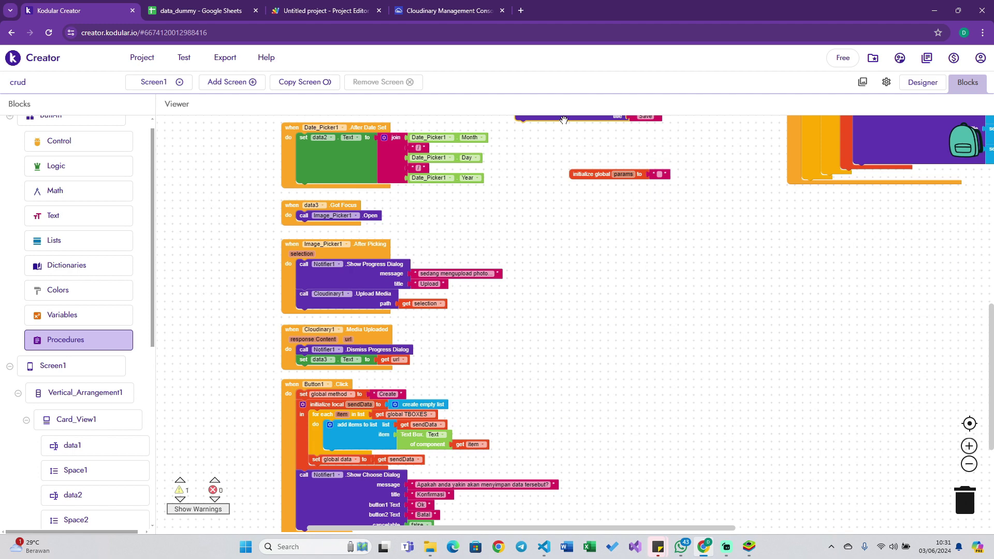
Place Show Choose Dialog under set global data, with Show Progress Dialog attached after it.
drag(564, 120, 604, 407)
scroll(604, 406, down, 3)
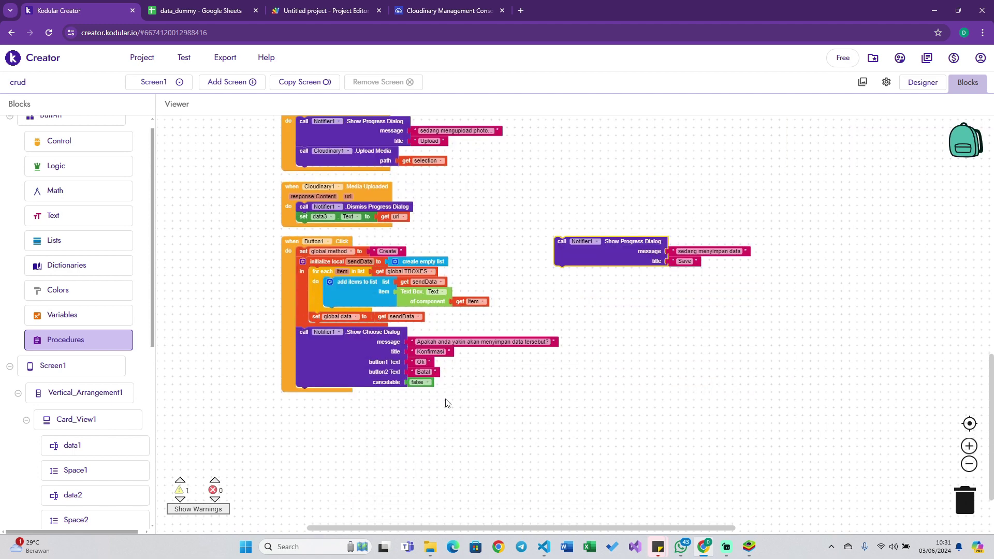
scroll(707, 302, up, 3)
scroll(707, 301, down, 2)
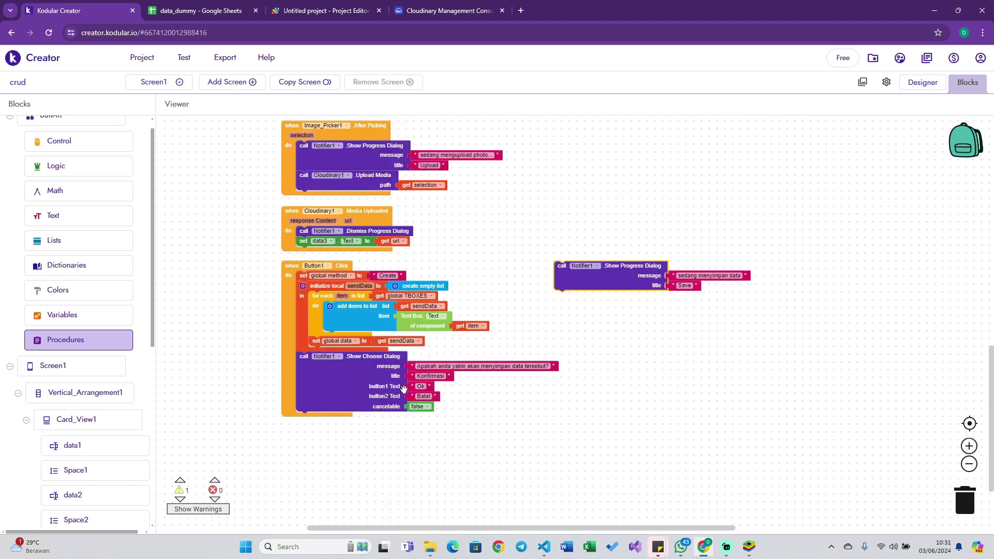
drag(404, 388, 388, 382)
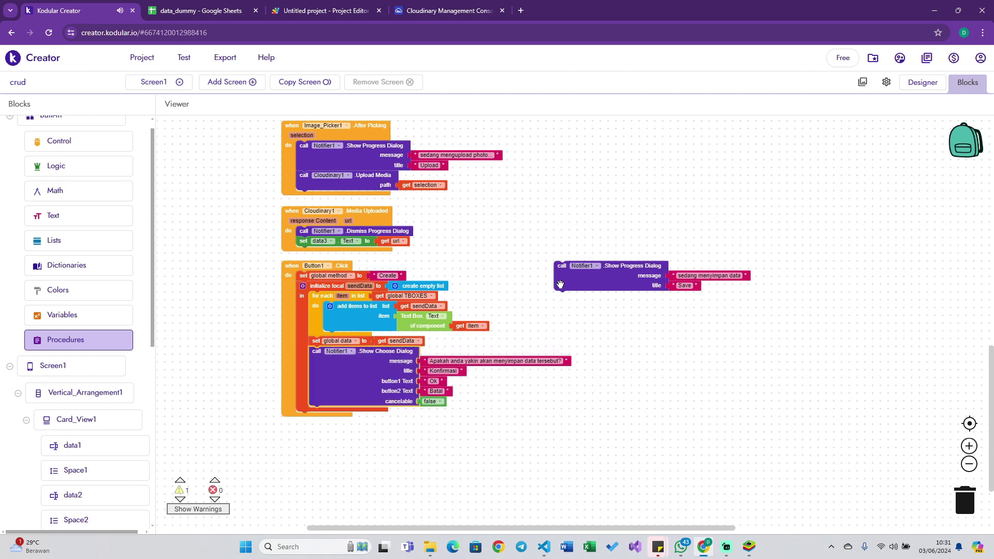
mouse_move(560, 284)
mouse_down()
mouse_move(324, 423)
mouse_move(325, 415)
mouse_up()
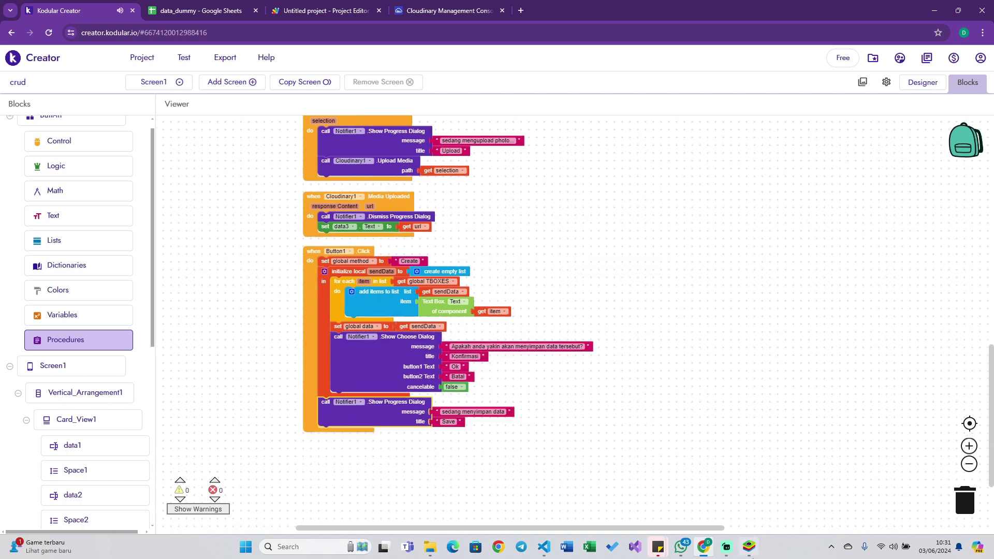
Refresh the Companion from the Test menu and launch Kodular Companion in BlueStacks.
click(749, 547)
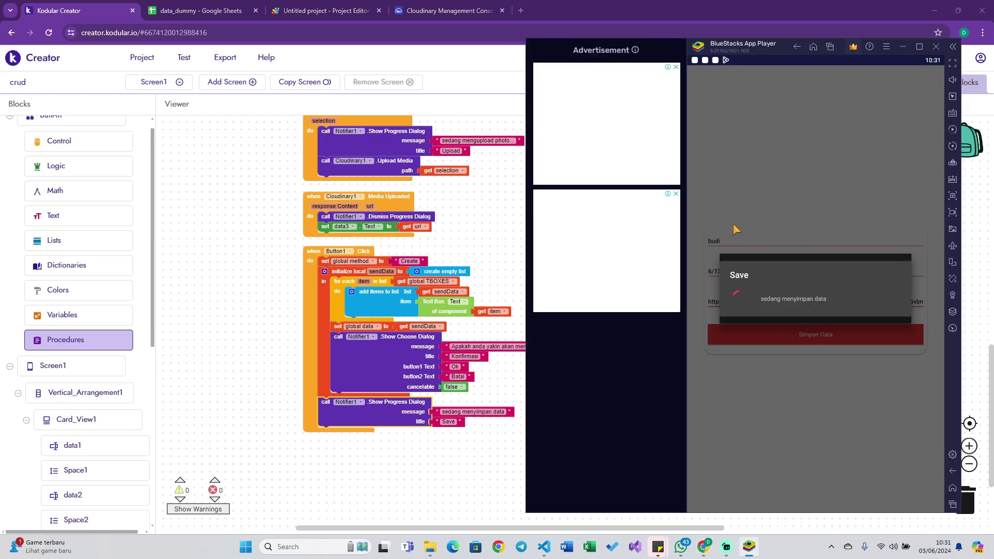
click(183, 58)
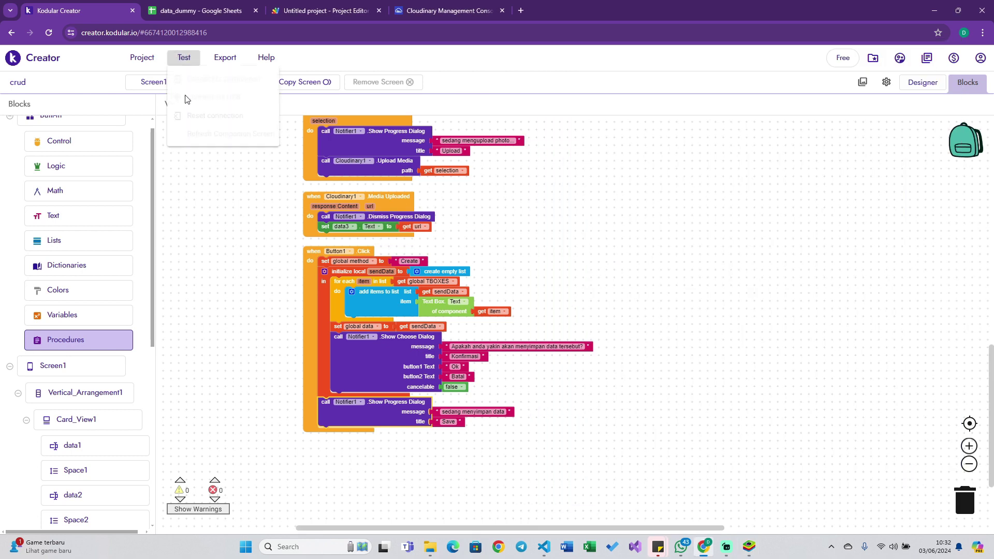
click(217, 133)
click(755, 553)
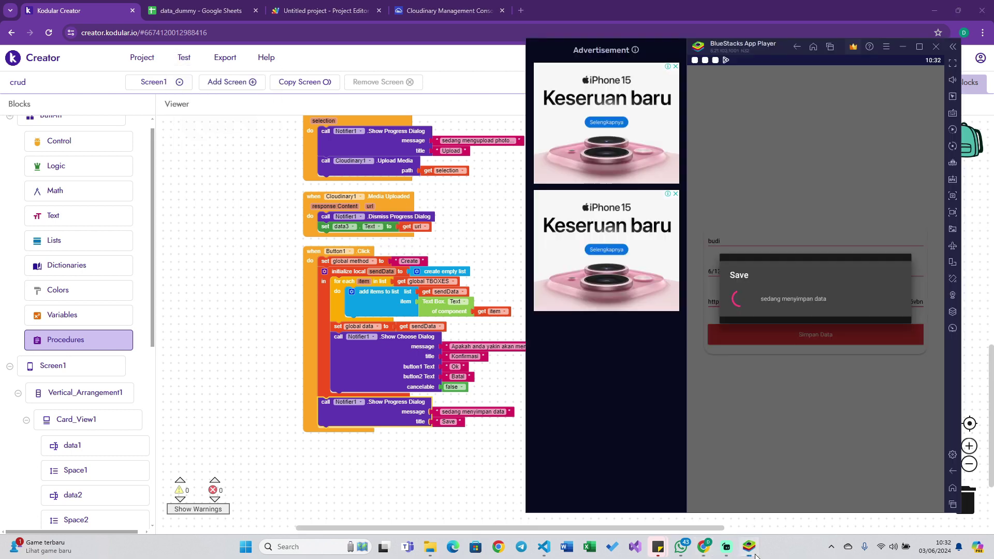
click(183, 59)
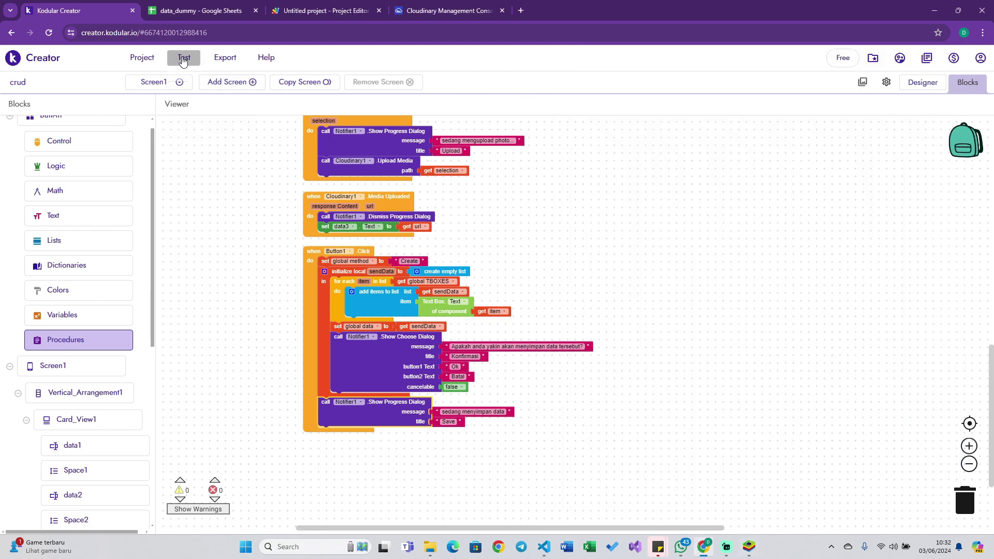
click(208, 133)
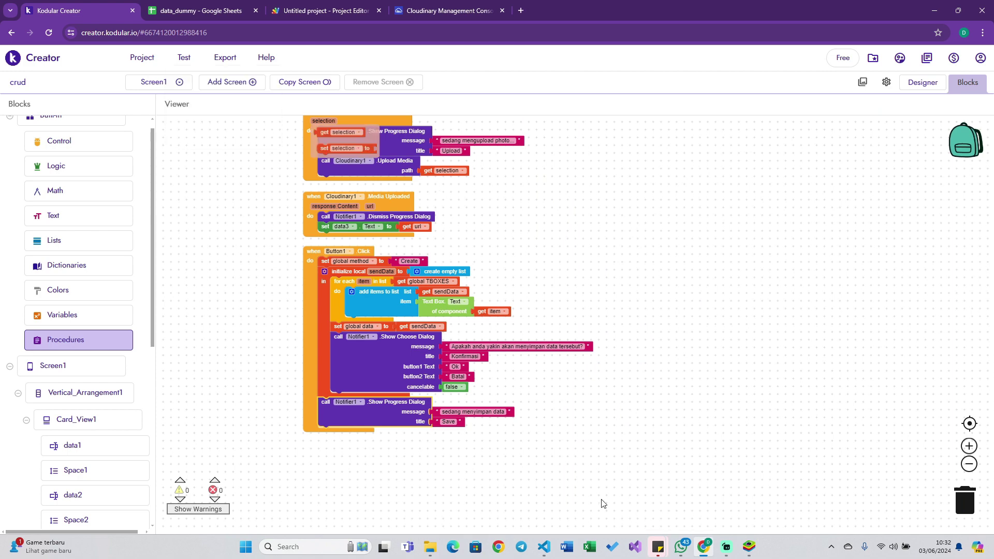
click(749, 547)
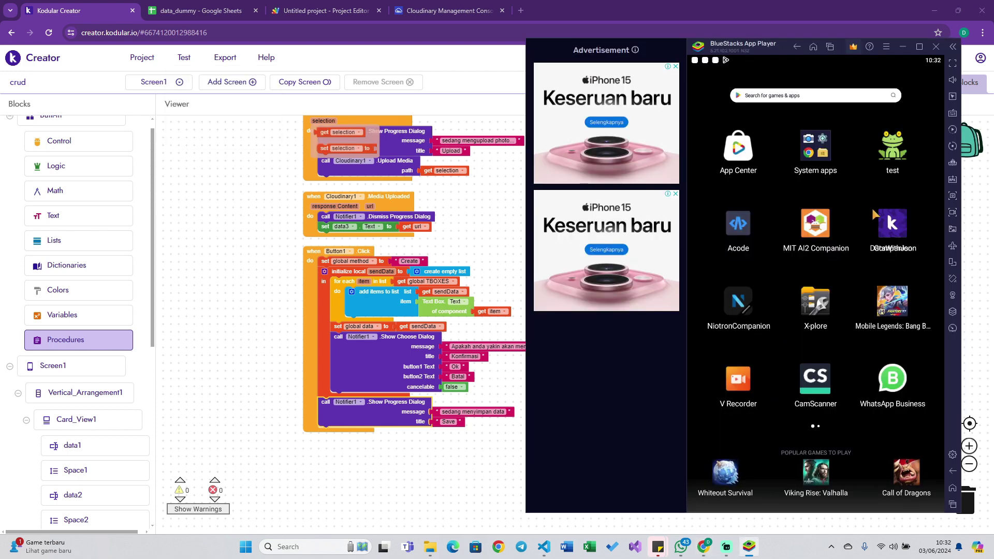
click(891, 234)
Connect to Companion by copying the connection code and submitting it in the Companion app.
click(183, 57)
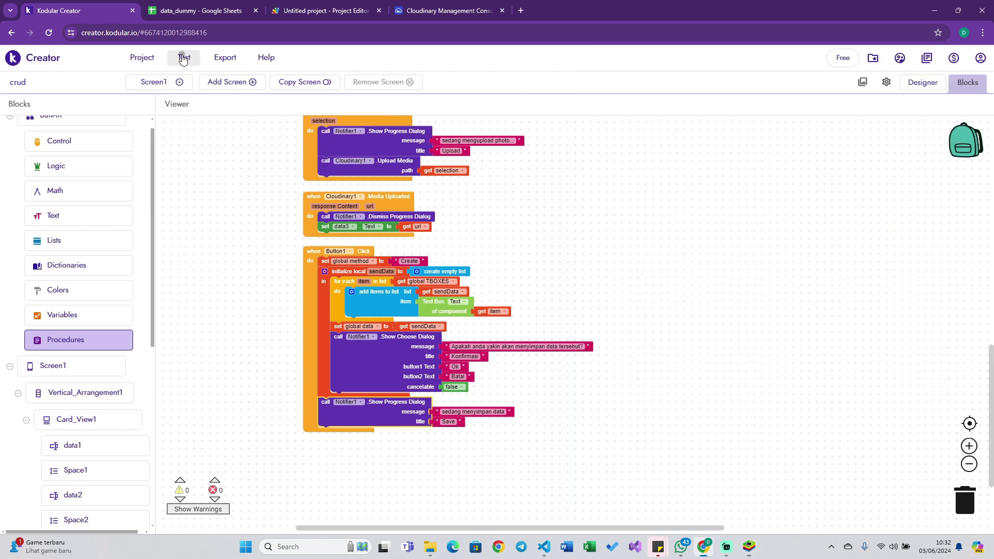
click(217, 78)
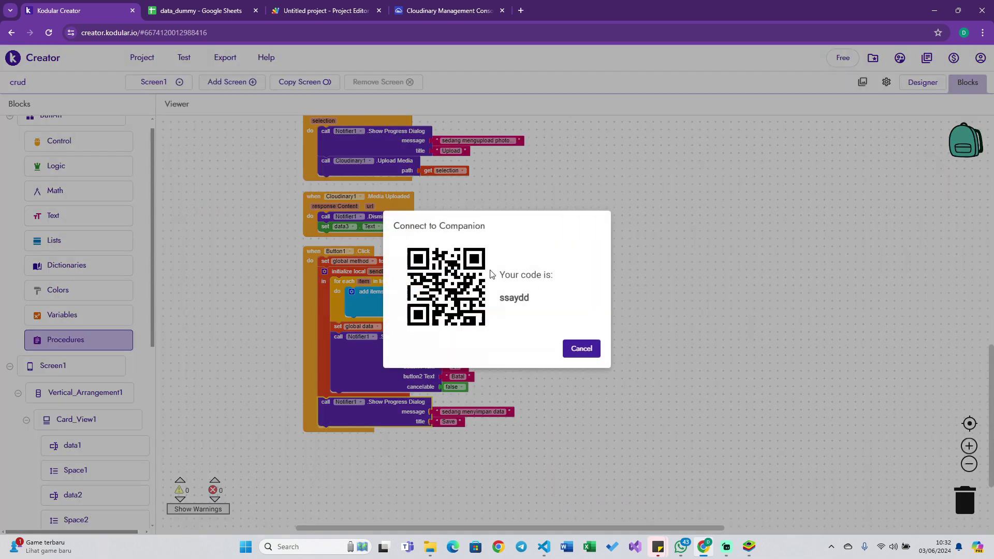
double_click(514, 297)
right_click(518, 297)
click(541, 312)
click(749, 546)
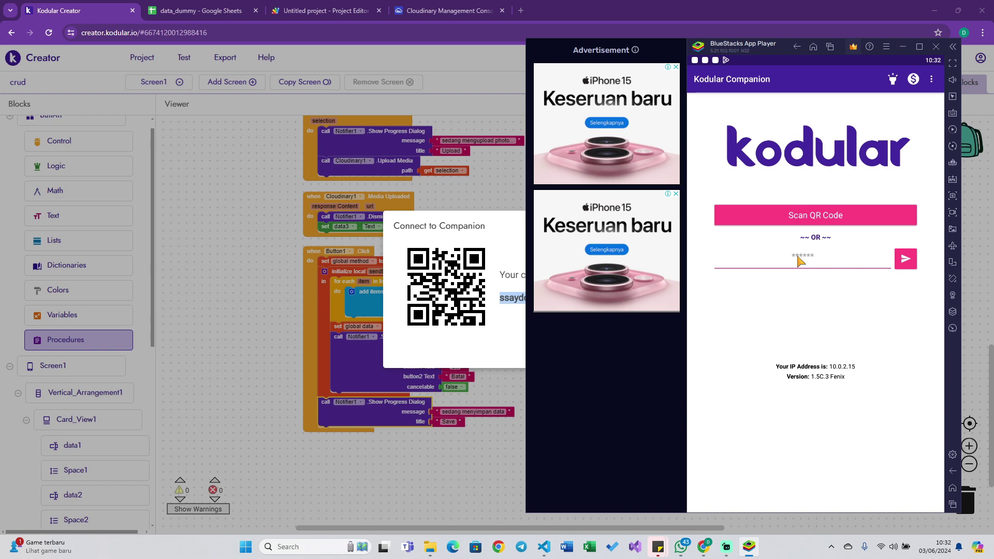
click(799, 258)
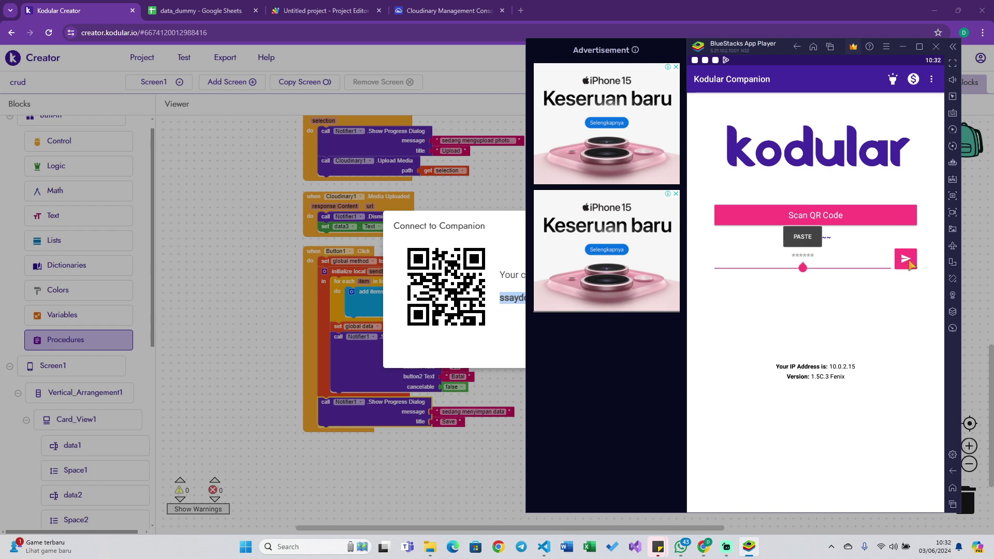
click(811, 240)
text(dd)
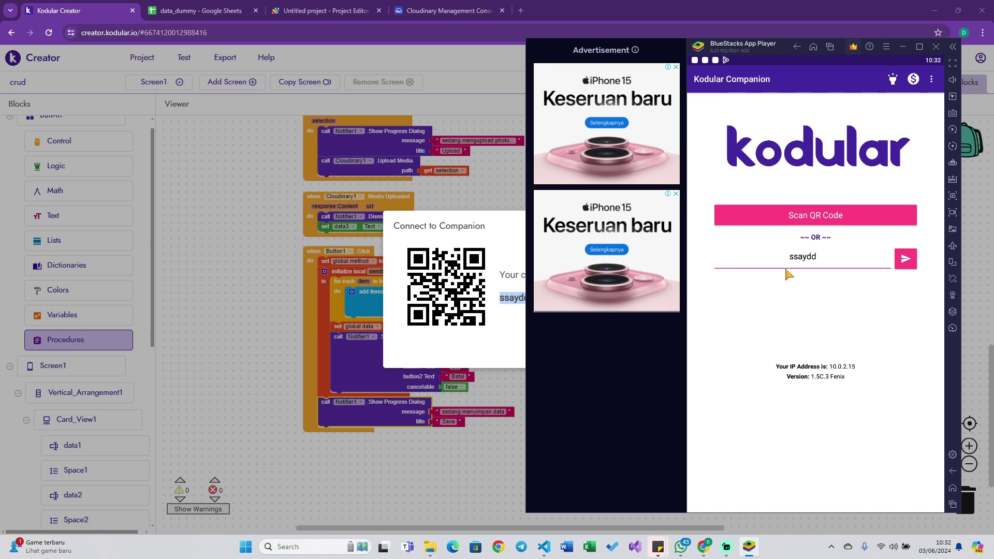
key(Return)
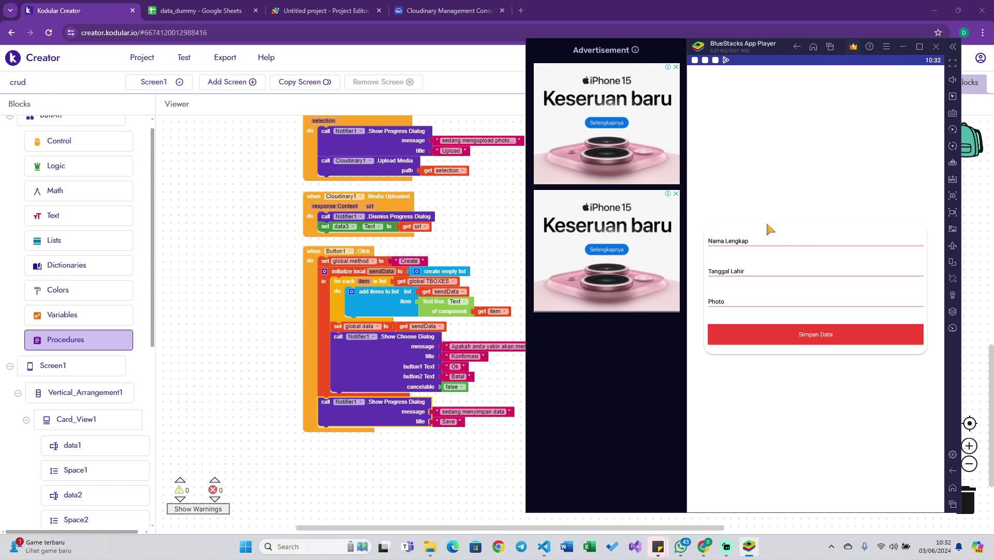
Enter a sample full name and pick June 2, 2024 as the birth date.
text(BUDI)
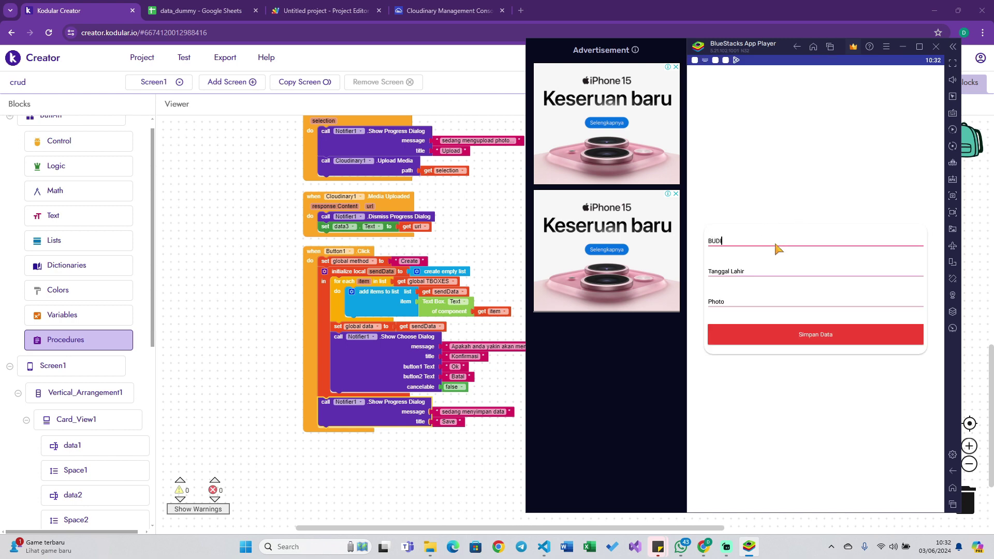
key(Tab)
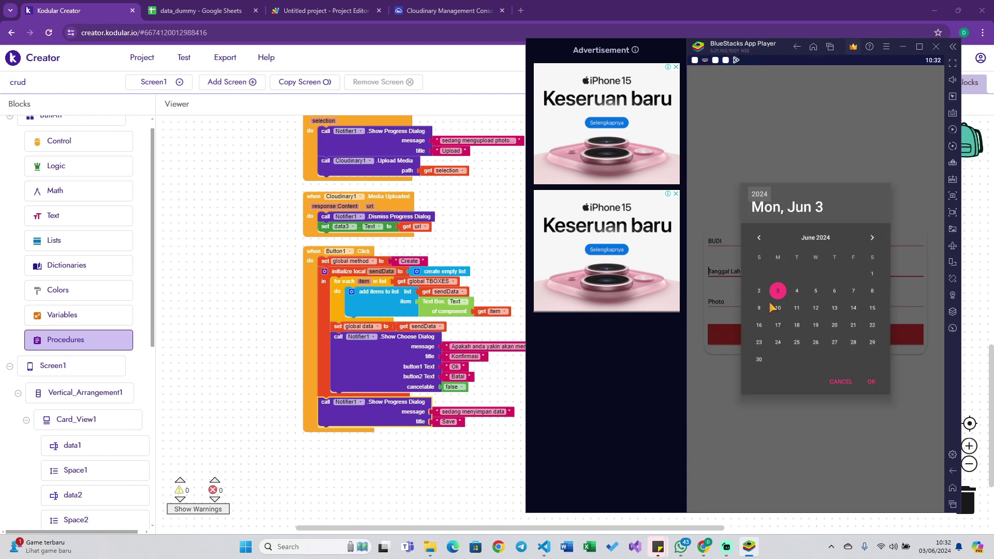
click(759, 291)
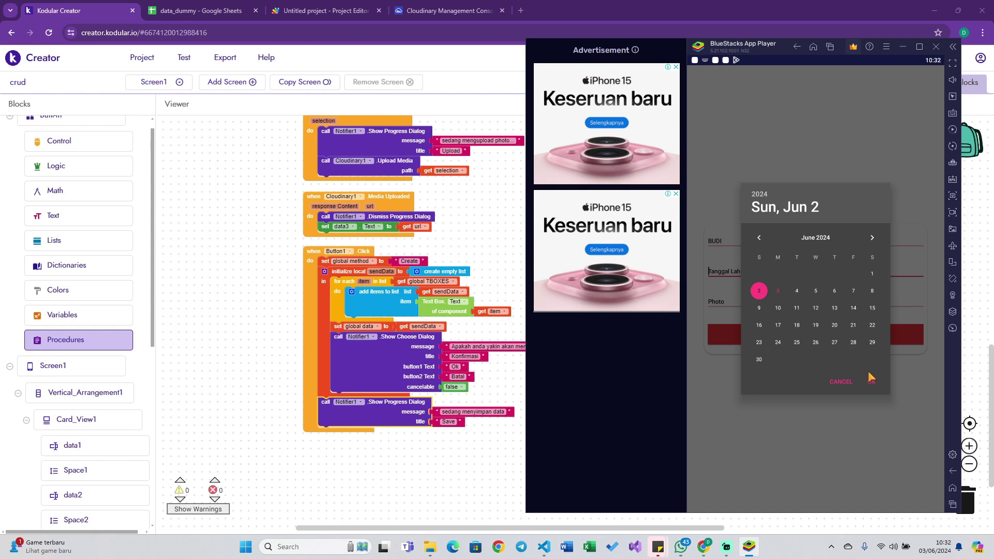
click(872, 382)
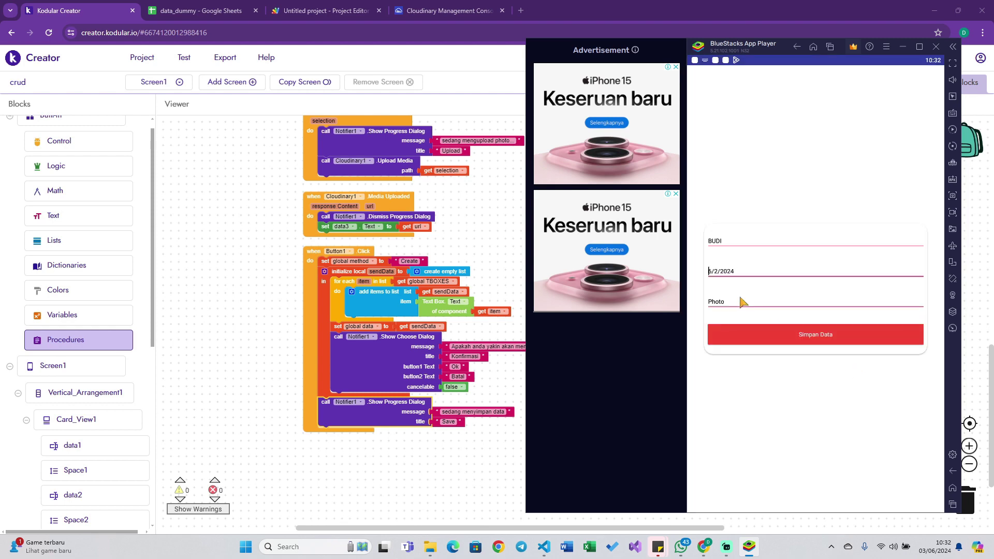
Choose a photo from the gallery for upload and submit the form with Simpan Data.
click(743, 303)
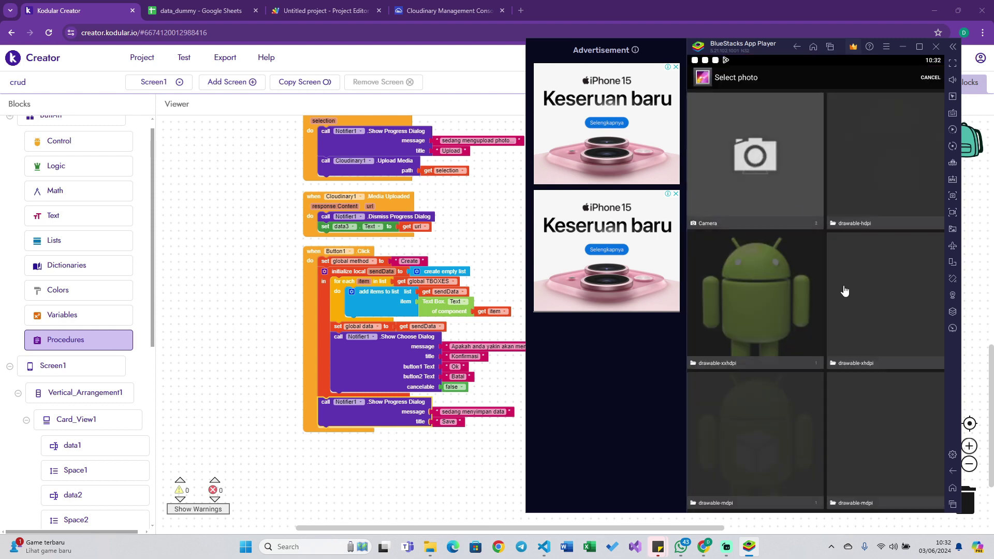
click(843, 289)
click(813, 345)
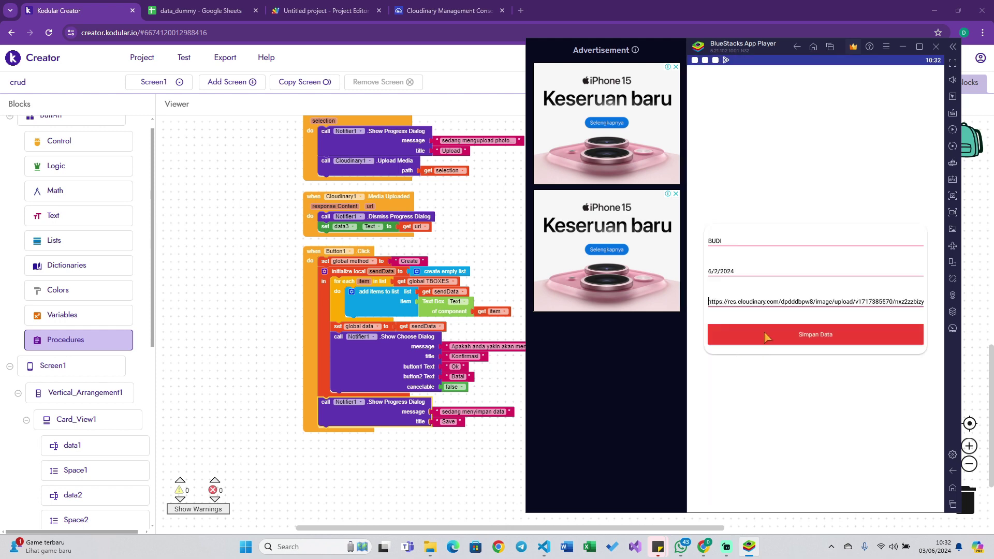
click(764, 336)
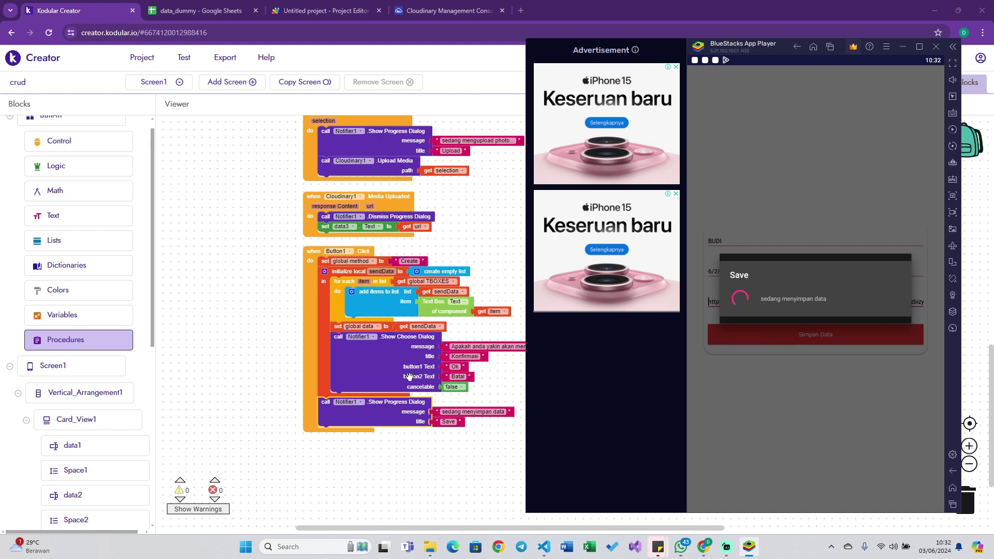
scroll(395, 364, down, 2)
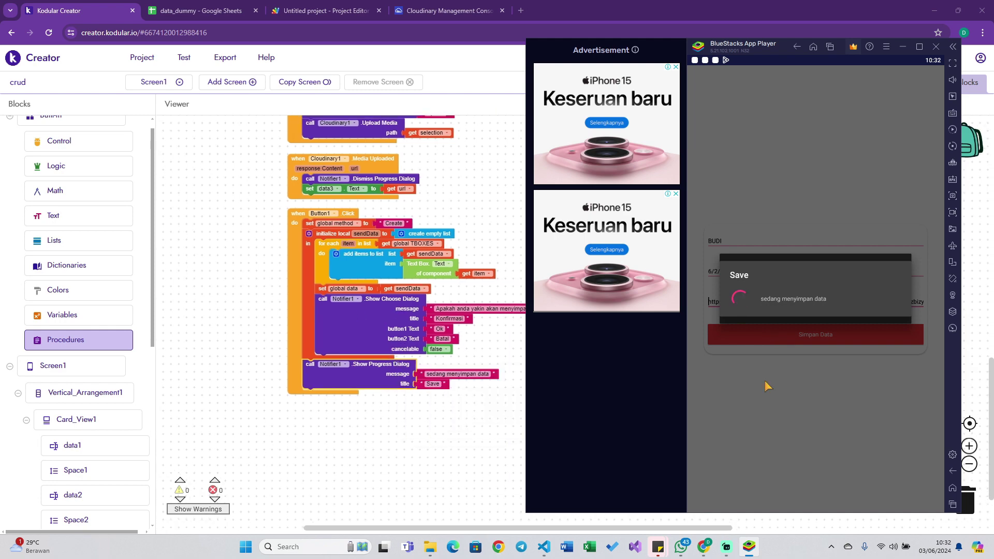
Move Show Progress Dialog out of Button1.Click to right after Web1.Get in Notifier1.AfterChoosing.
drag(395, 363, 408, 426)
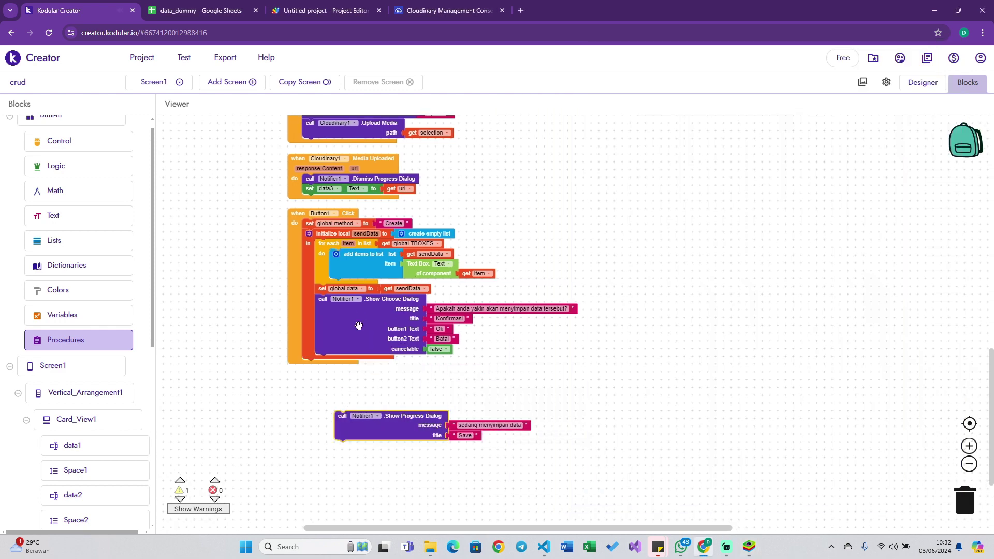
drag(357, 325, 344, 329)
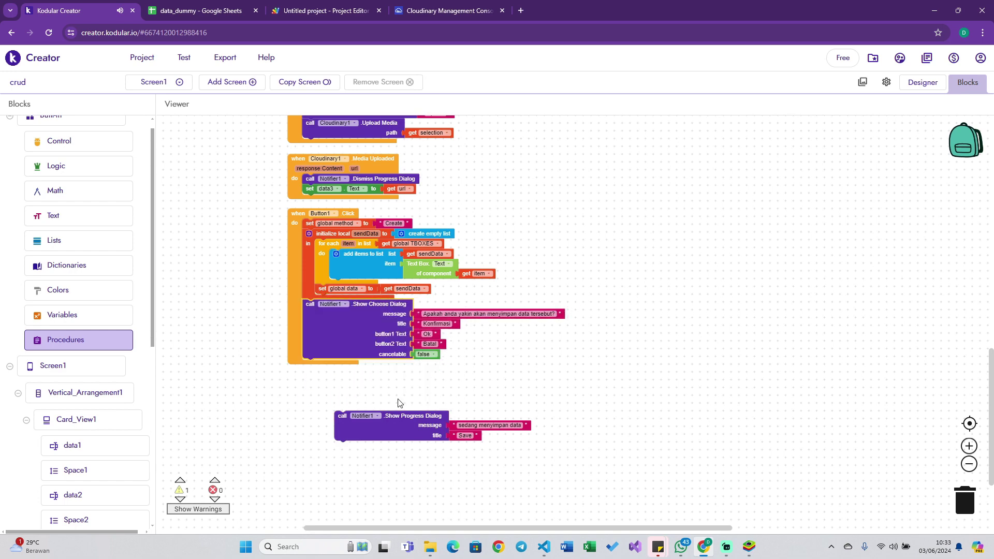
drag(363, 419, 697, 226)
scroll(698, 258, up, 5)
scroll(698, 259, right, 3)
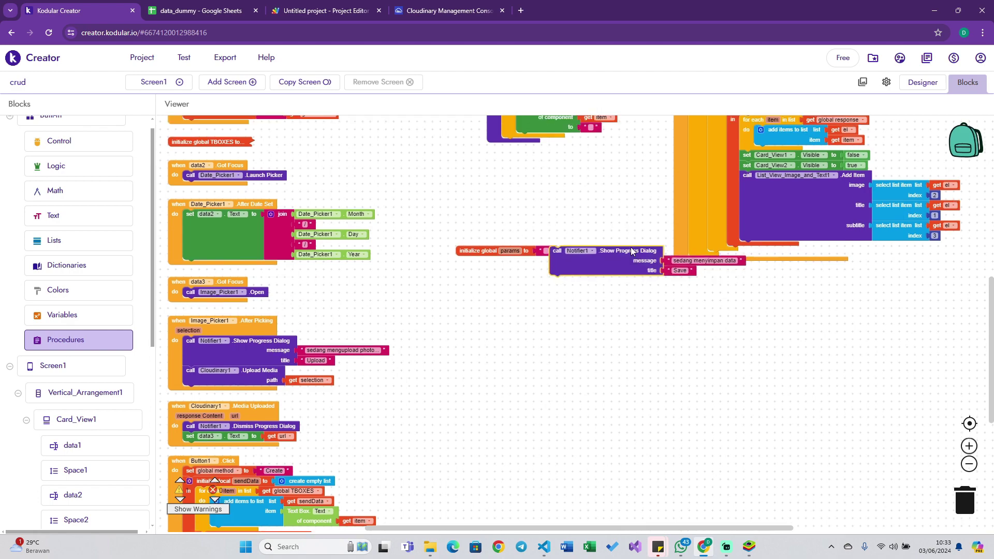
scroll(637, 259, up, 5)
mouse_move(621, 449)
mouse_down()
mouse_move(722, 186)
mouse_move(777, 155)
mouse_up()
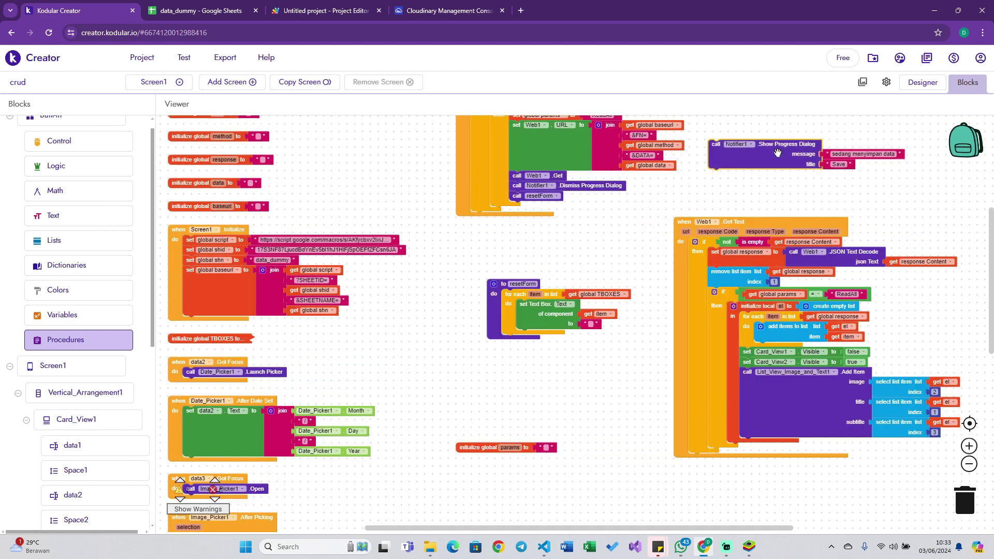
scroll(776, 155, up, 2)
drag(770, 225, 575, 270)
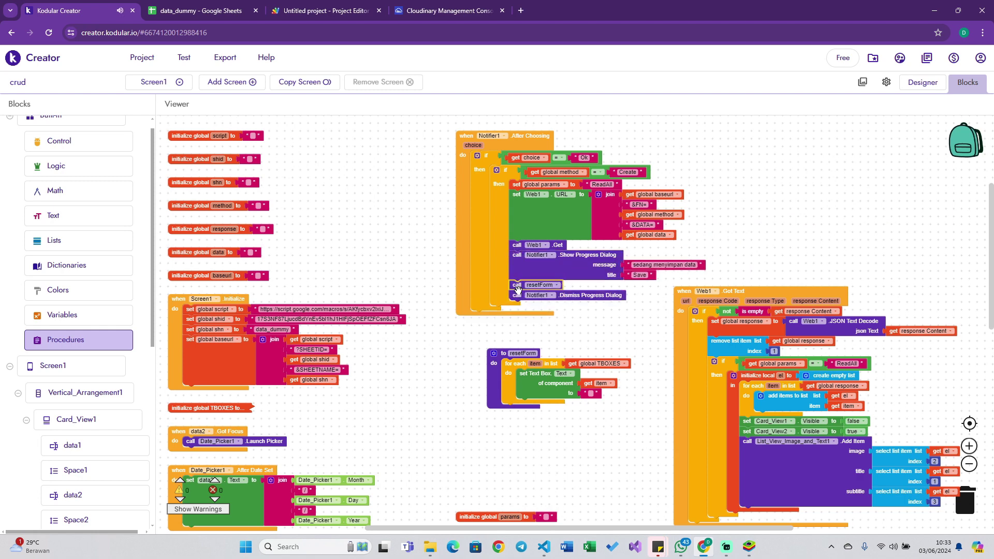
Move resetForm up and end Web1.GotText with Dismiss Progress Dialog.
mouse_move(518, 293)
mouse_down()
mouse_move(517, 284)
mouse_move(624, 445)
mouse_up()
scroll(636, 414, down, 3)
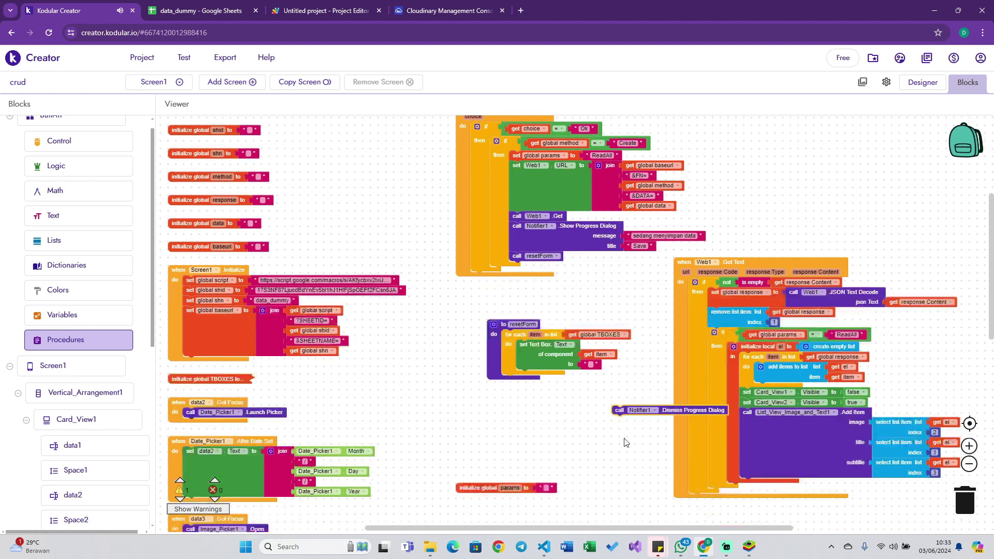
drag(621, 340, 737, 418)
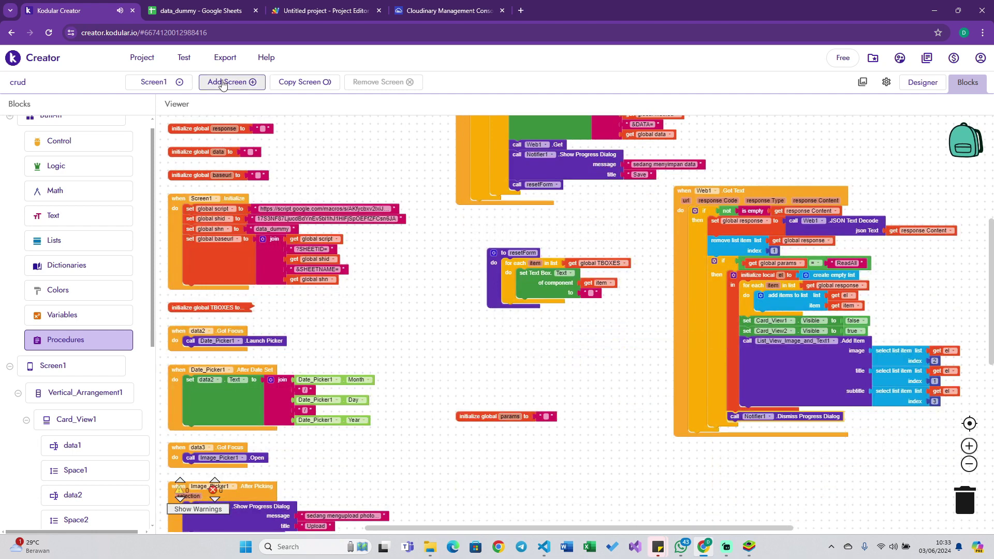
Reset the Companion connection from the Test menu.
click(175, 57)
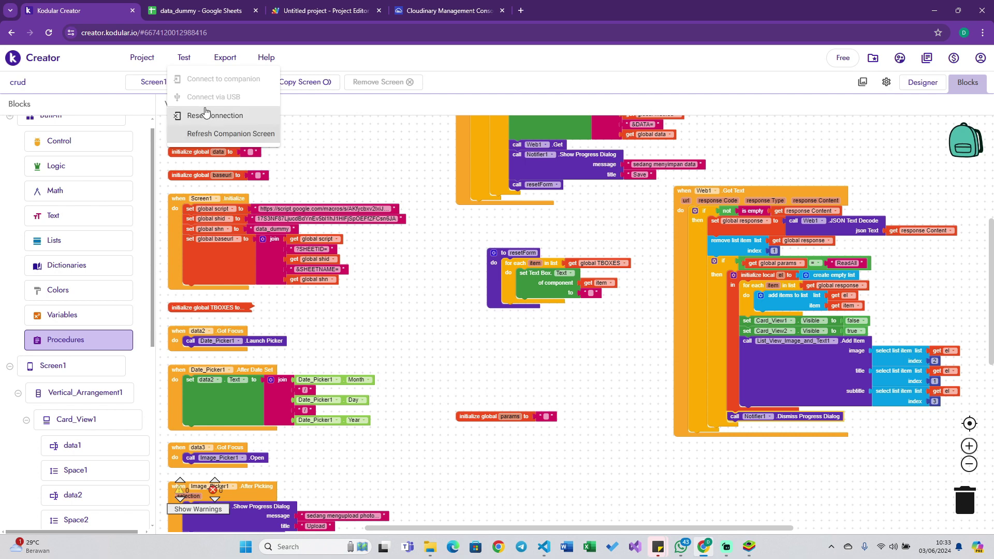
click(204, 114)
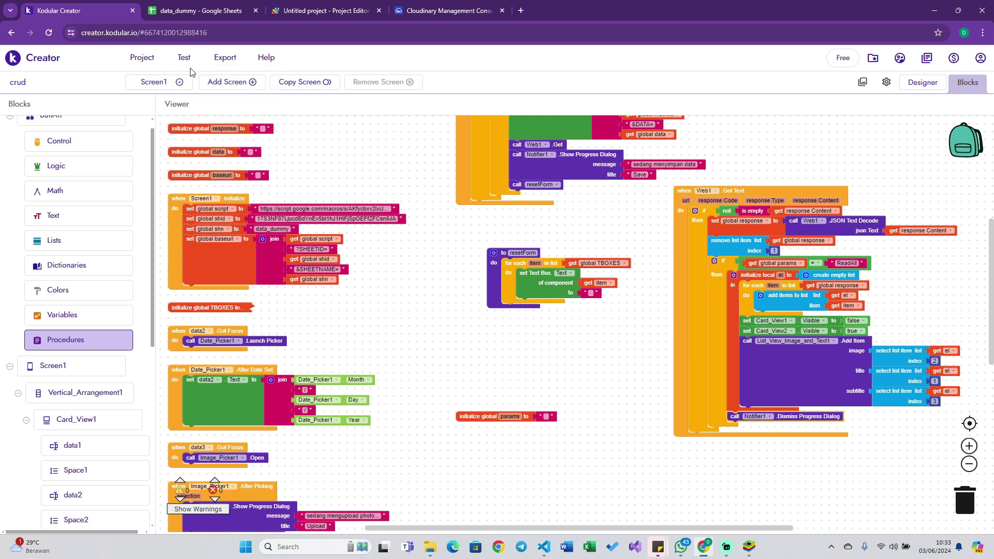
click(184, 57)
click(207, 115)
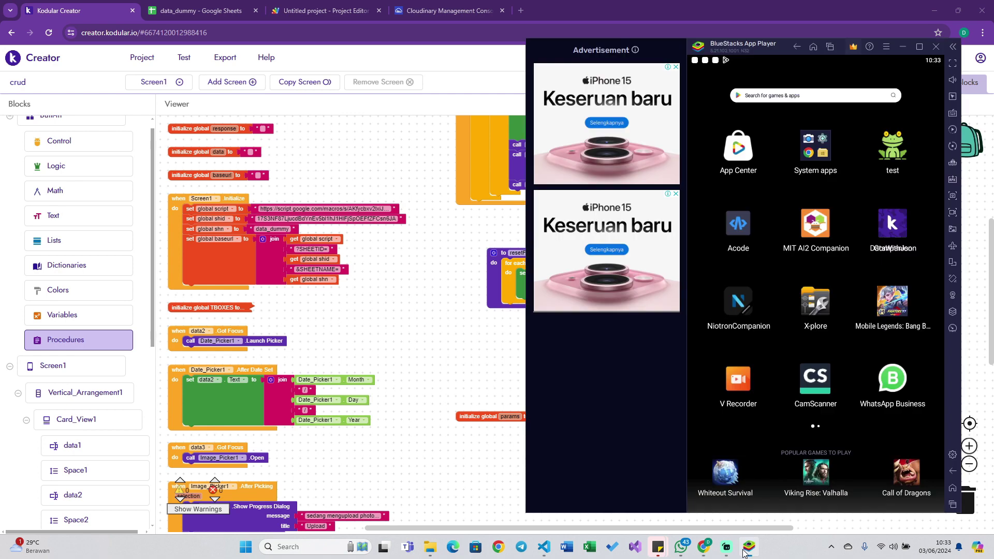
click(749, 547)
Connect to Companion, copy the new code, then paste and send it in BlueStacks.
click(185, 58)
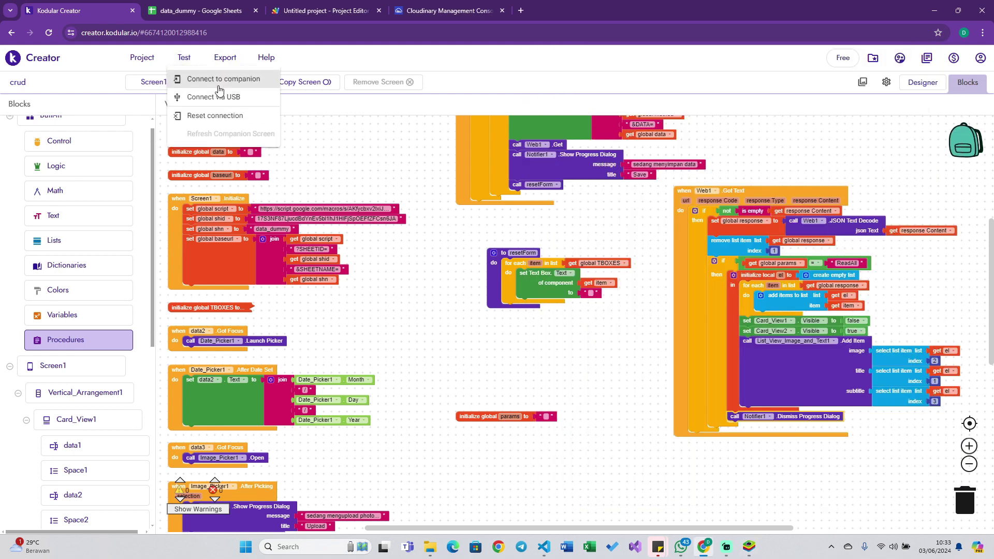
click(220, 80)
double_click(511, 298)
right_click(511, 299)
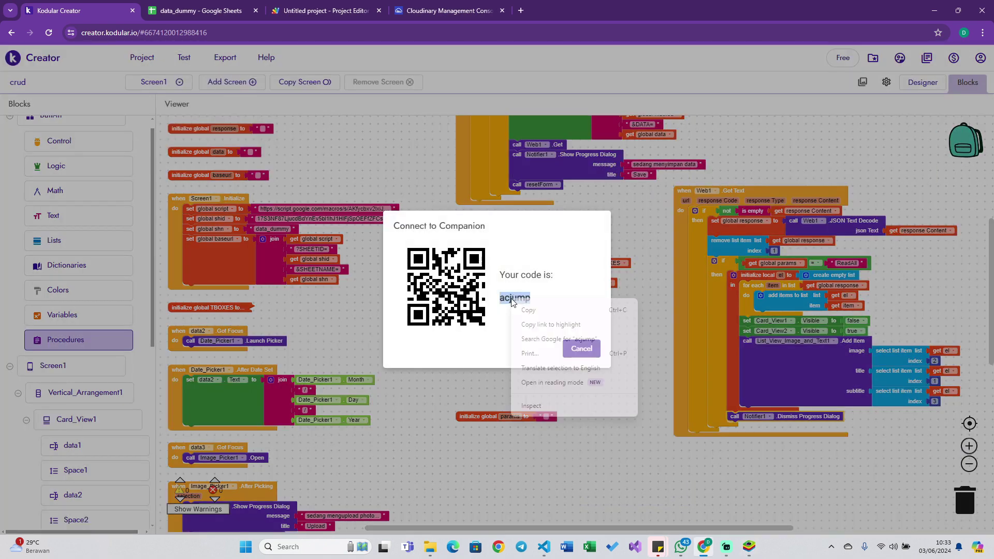
click(537, 315)
click(749, 547)
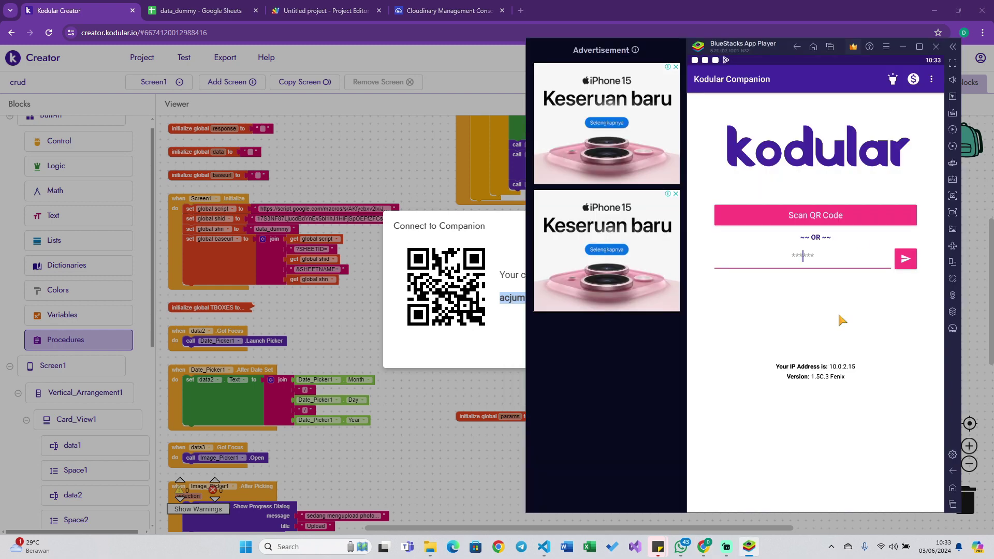
click(803, 258)
click(803, 236)
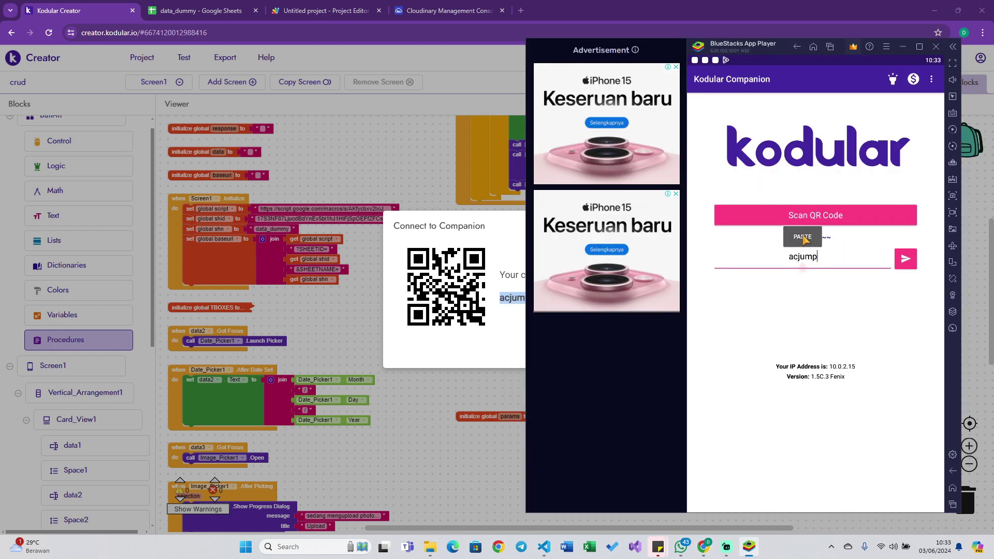
click(912, 261)
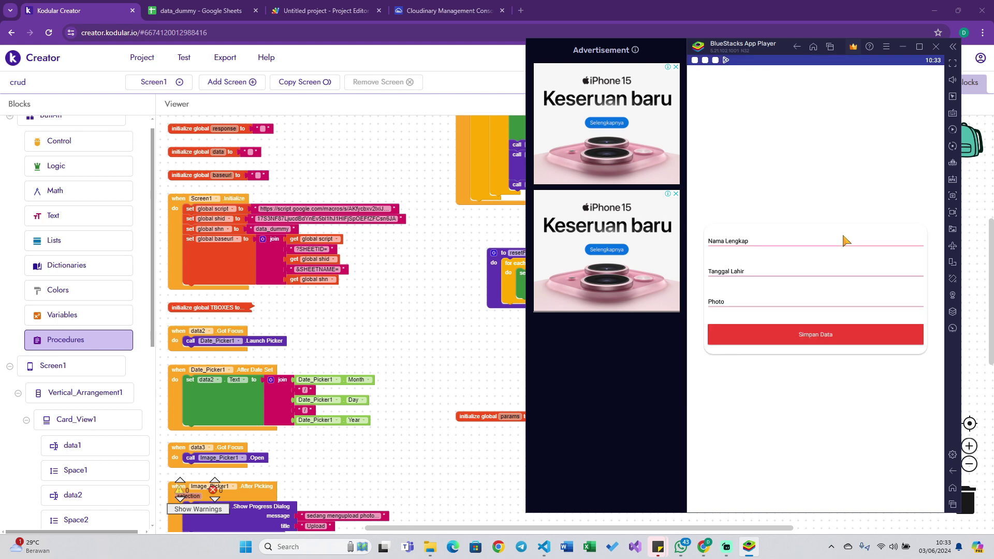
Enter 'Budi' as the full name and pick June 2, 2024 as the birth date.
click(774, 242)
text(Budi)
click(768, 275)
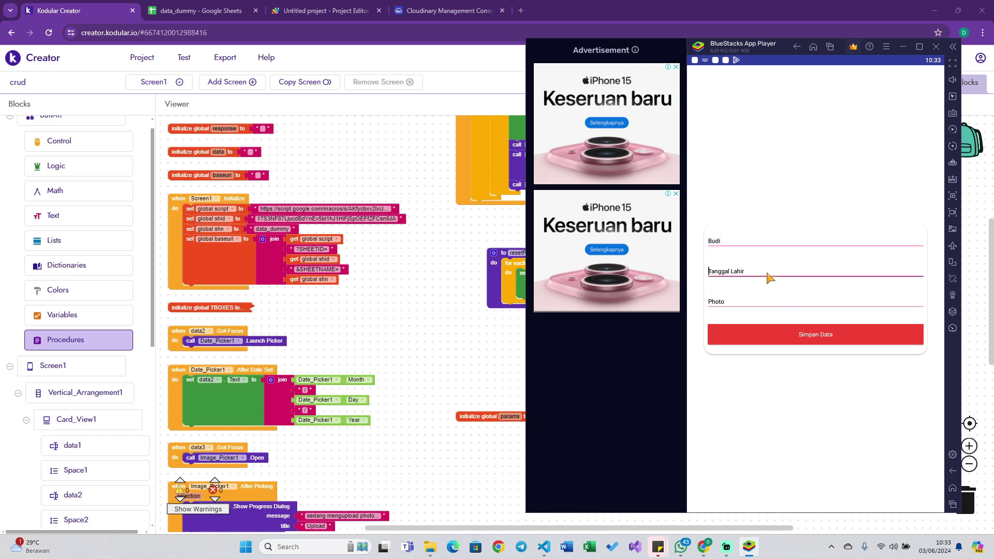
click(223, 16)
key(alt+Tab)
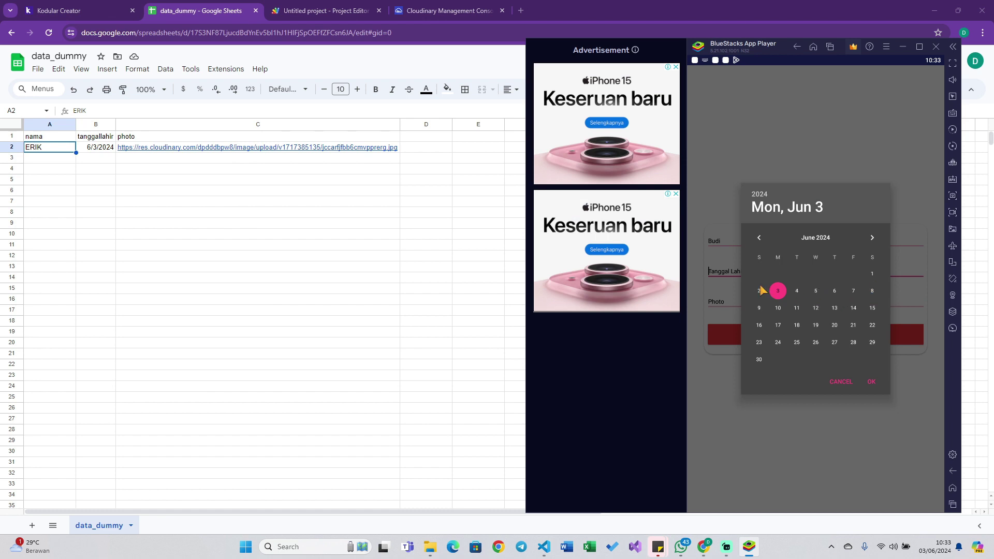
click(759, 291)
click(872, 381)
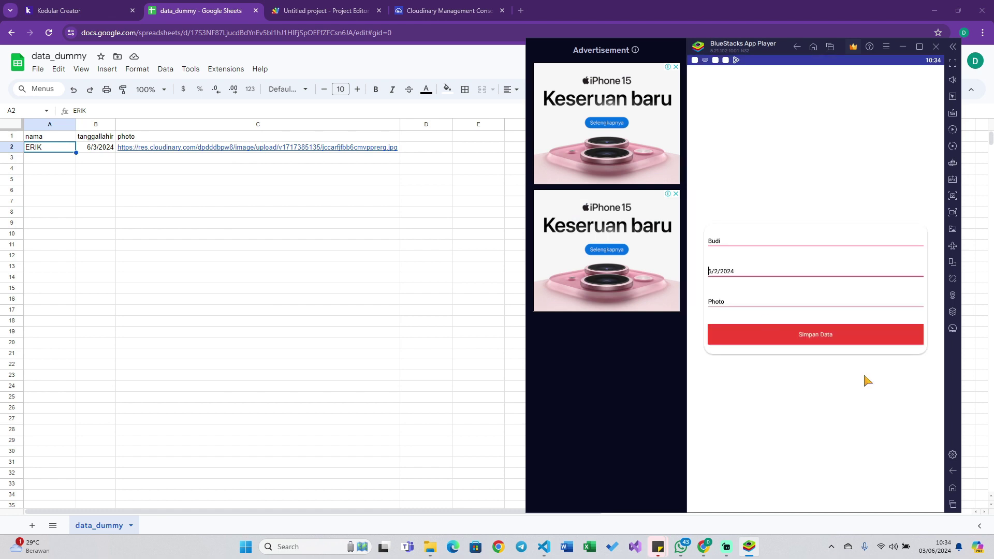
Take a camera photo, save the entry, and confirm OK in Konfirmasi.
click(741, 302)
click(747, 185)
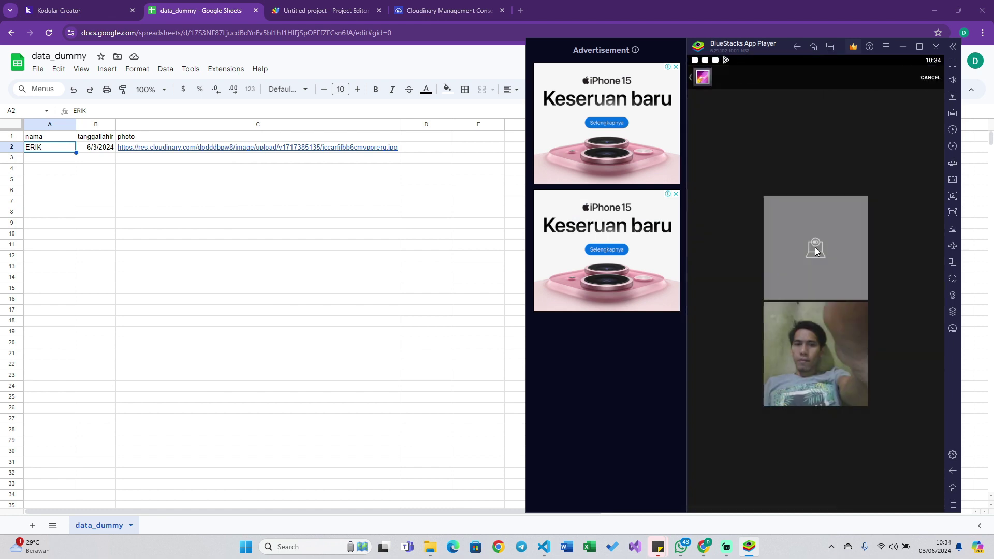
click(811, 343)
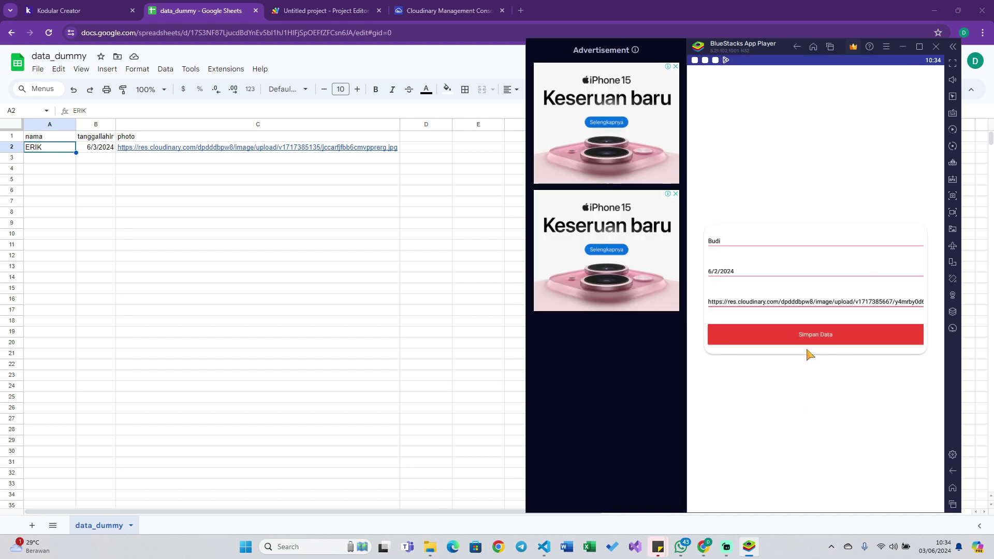
click(810, 336)
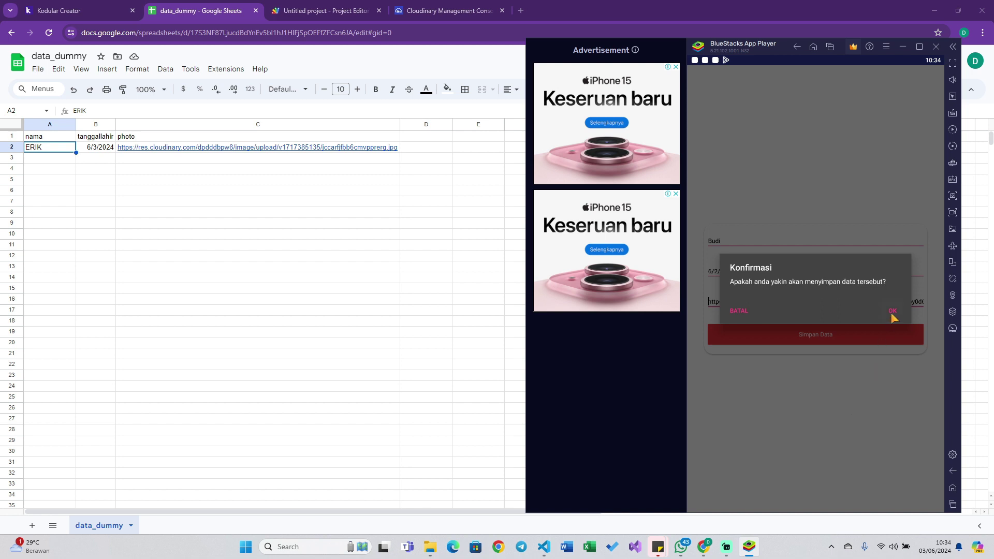
click(892, 313)
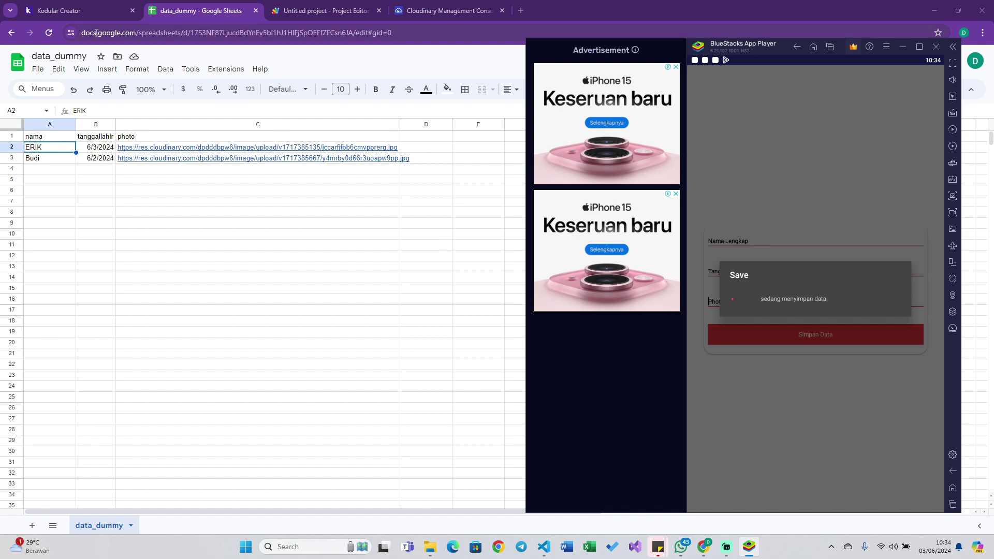
click(58, 10)
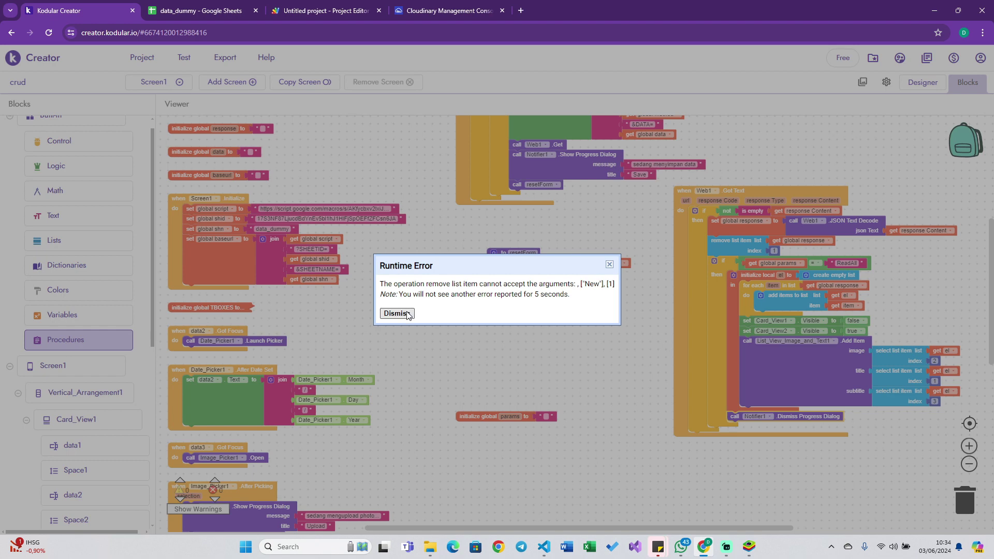
Dismiss the remove-list-item Runtime Error in Kodular Creator.
click(397, 313)
scroll(641, 296, right, 2)
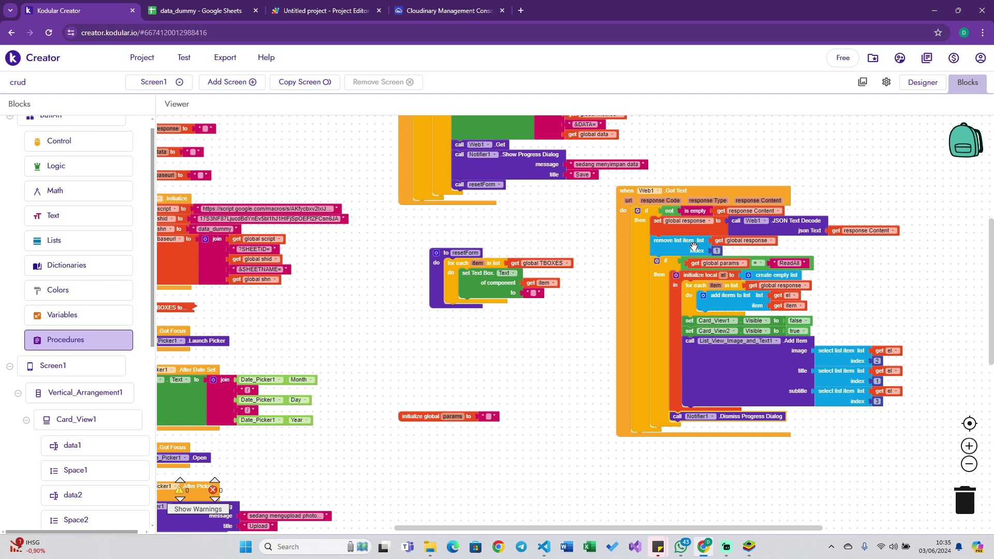
mouse_move(691, 285)
click(835, 281)
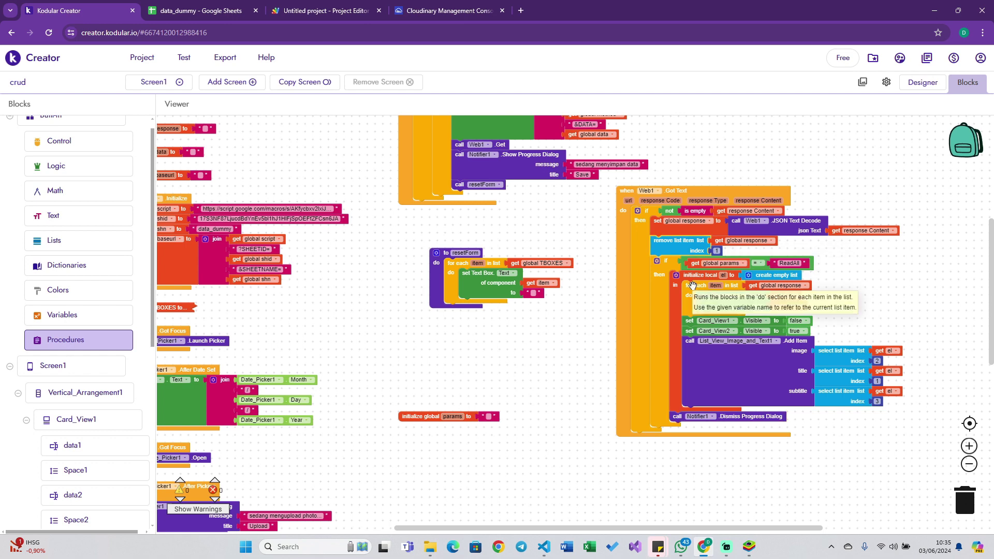
Duplicate the remove list item block, delete the original, and snap the copy into the ReadAll branch.
click(671, 253)
key(ctrl+c)
key(ctrl+v)
drag(672, 256, 862, 272)
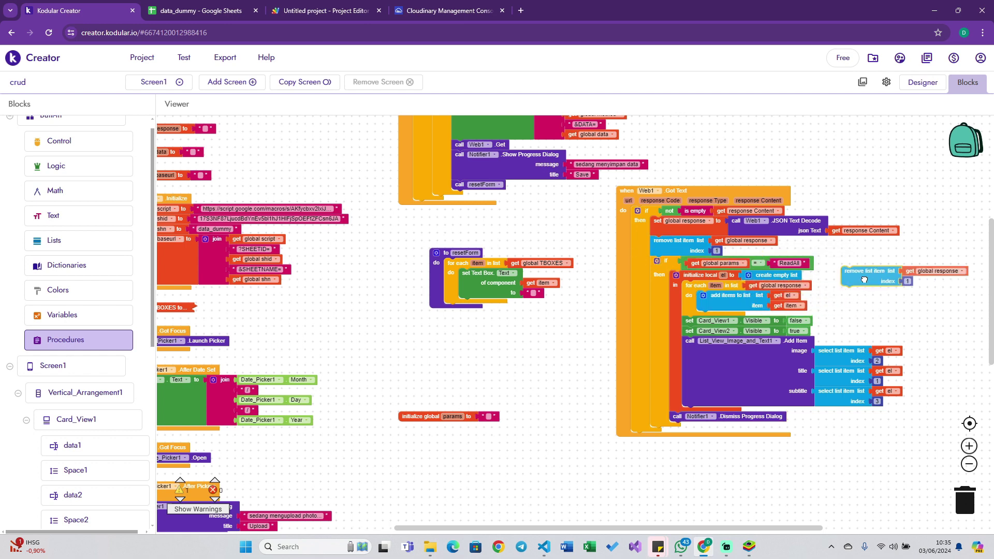
click(673, 242)
key(Delete)
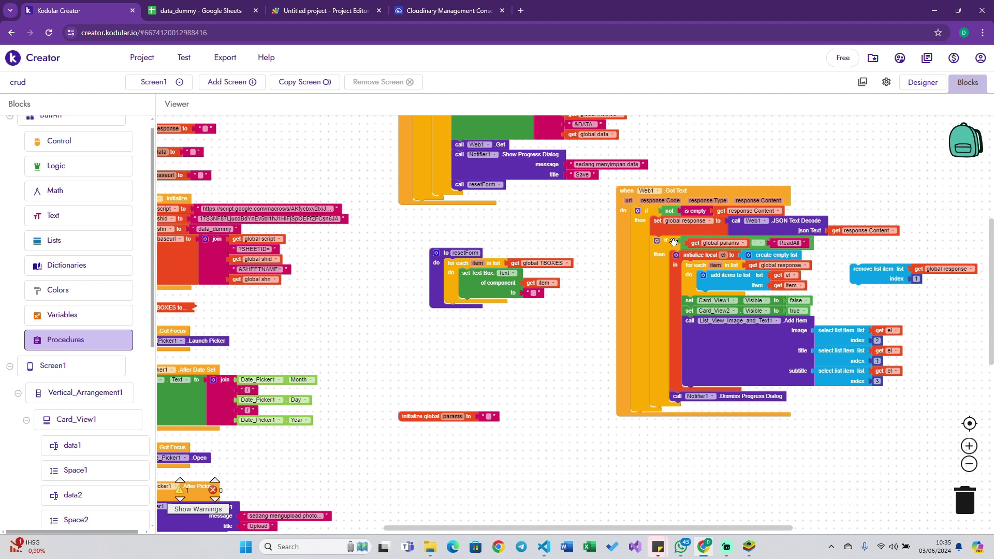
mouse_move(864, 268)
mouse_down()
mouse_move(741, 270)
mouse_move(677, 255)
mouse_up()
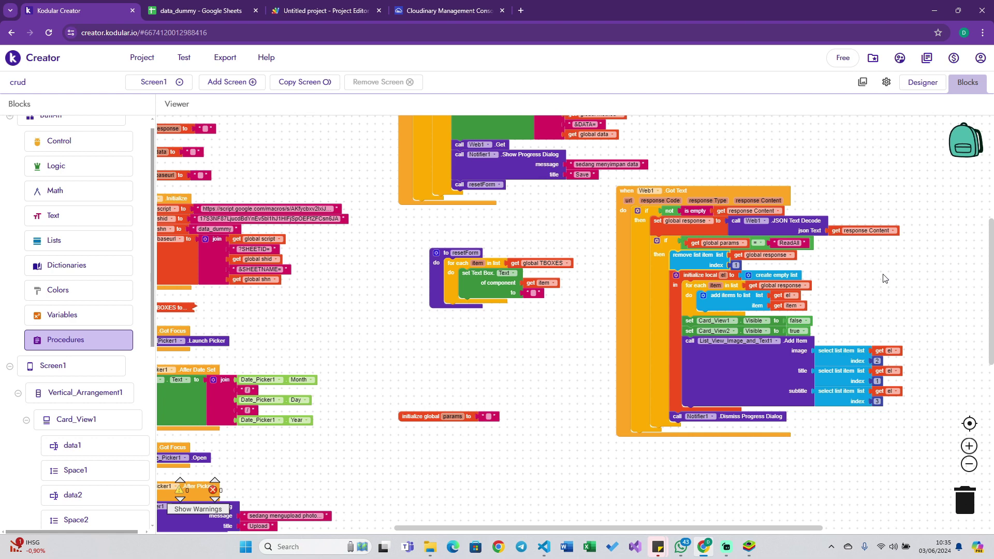
click(749, 546)
Check data_dummy for the Budi row, then relaunch Kodular Companion in BlueStacks.
click(200, 9)
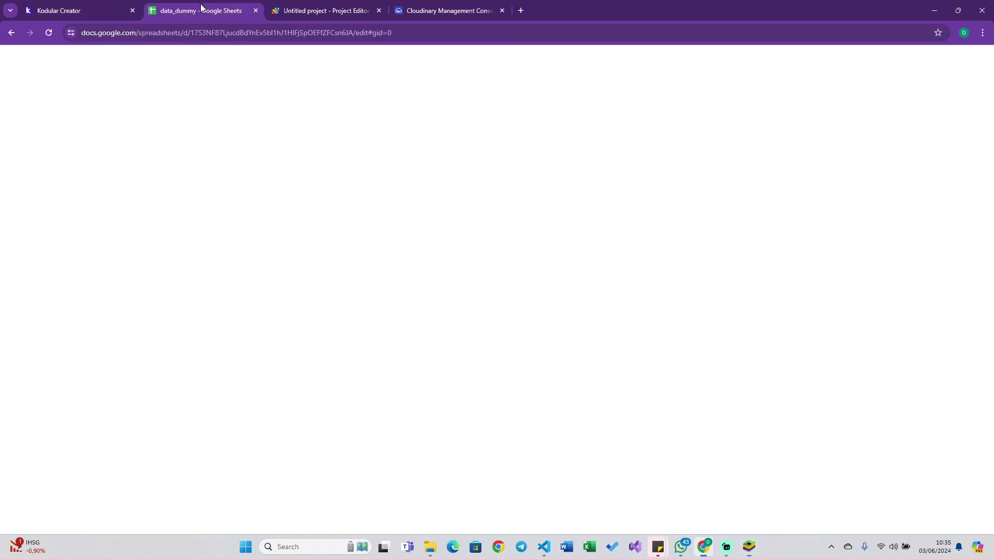
click(82, 11)
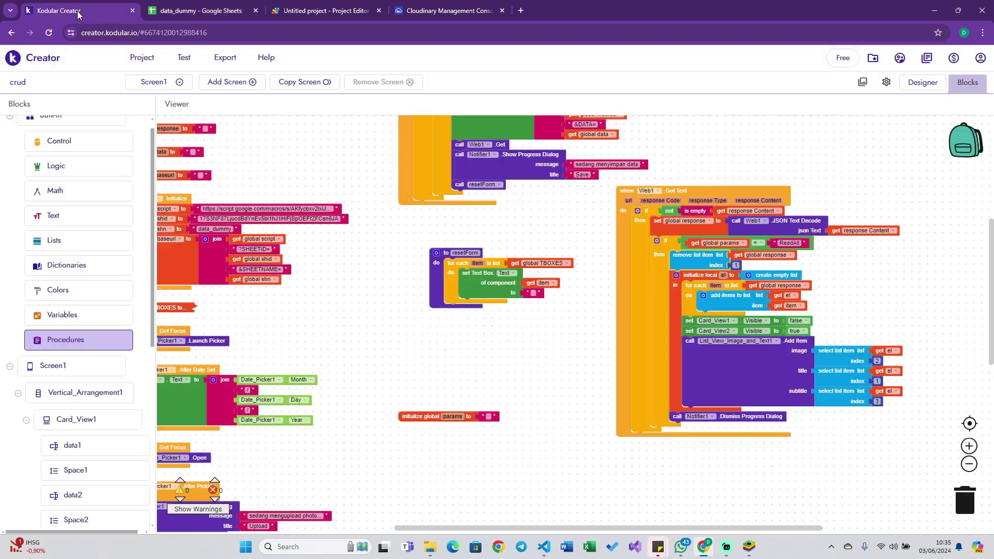
click(184, 57)
click(194, 115)
click(199, 11)
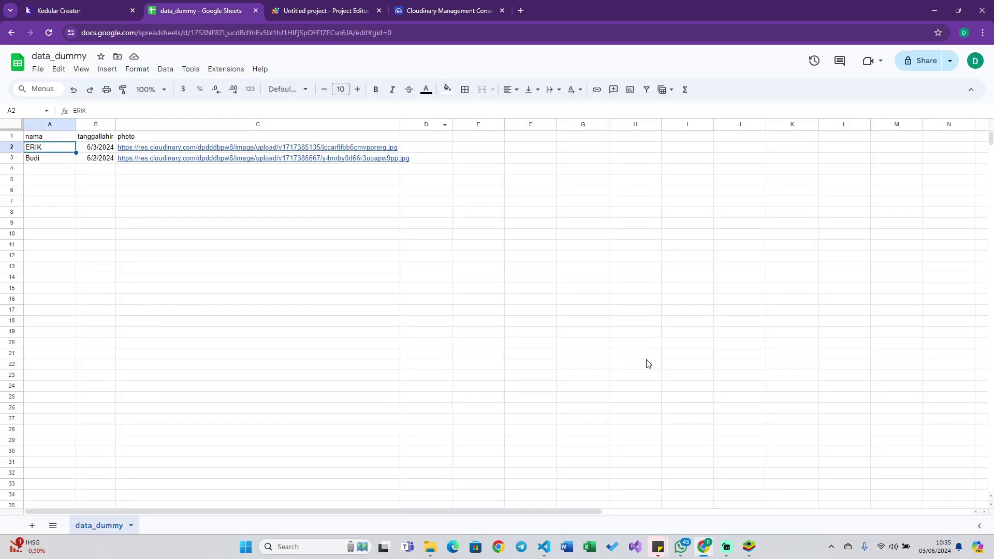
click(749, 546)
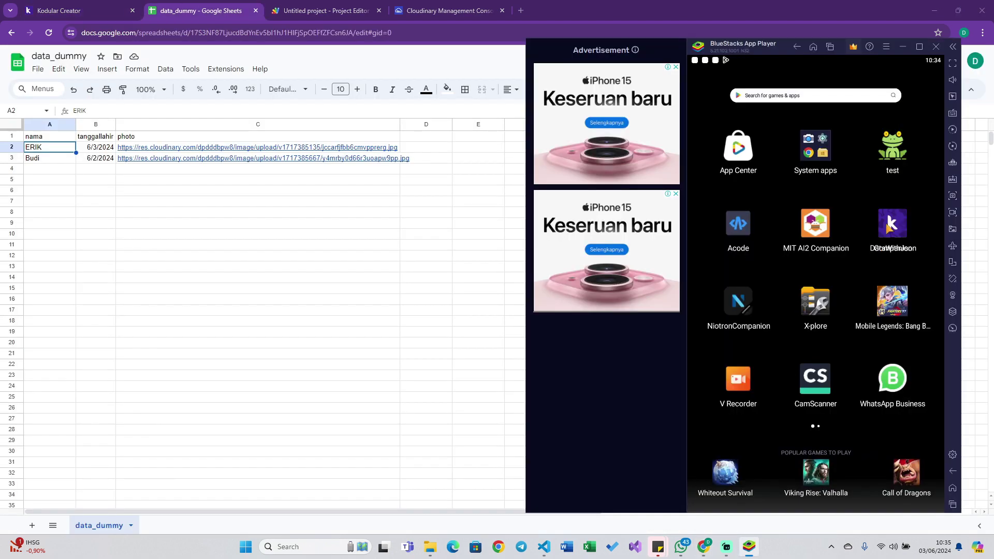
click(888, 227)
Start Connect to Companion and copy the connection code.
click(61, 12)
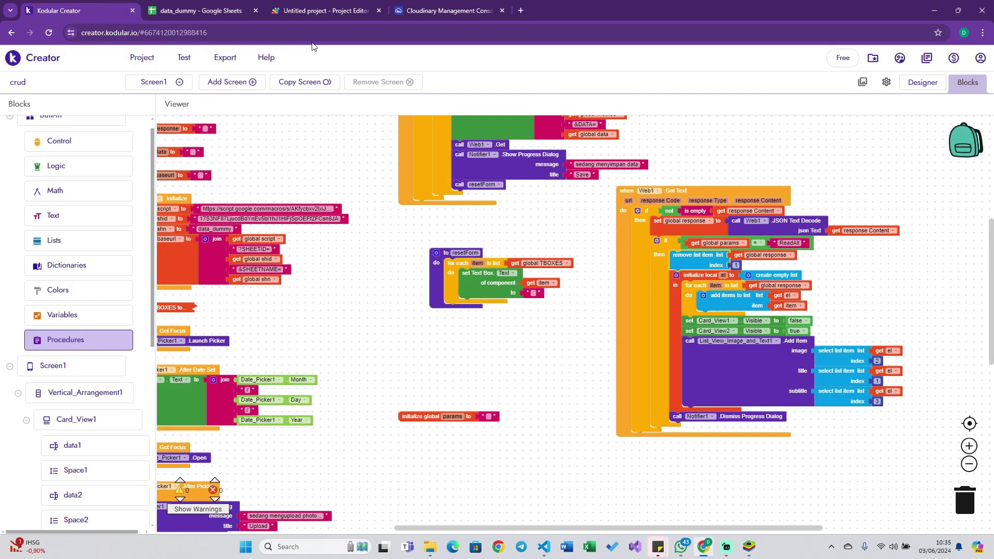
click(184, 57)
click(215, 79)
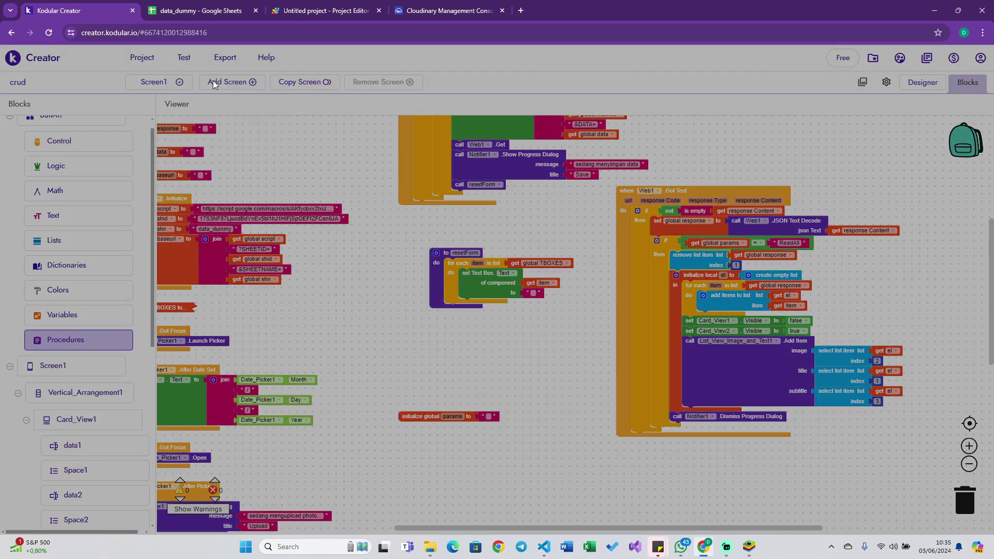
double_click(510, 300)
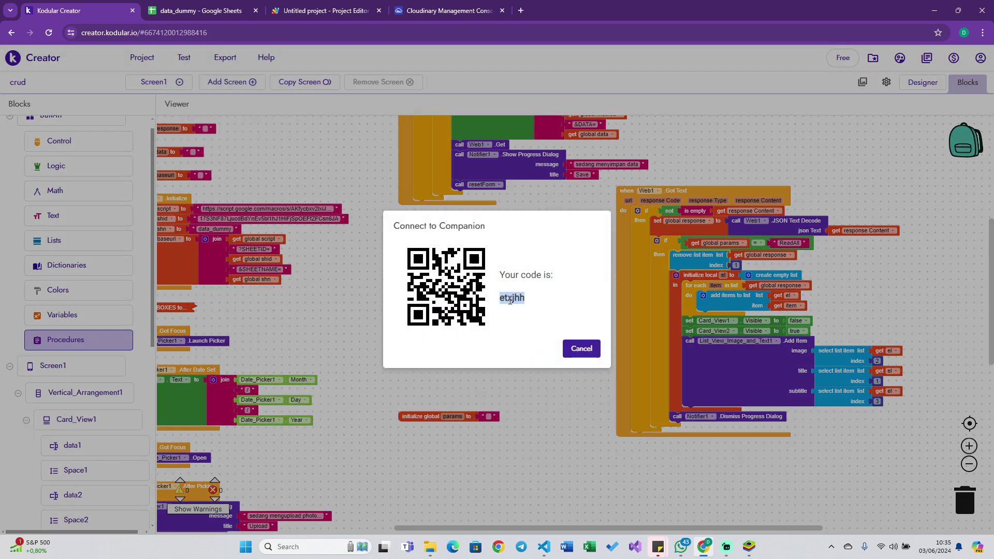
right_click(510, 300)
click(554, 312)
Paste the code into Kodular Companion in BlueStacks and send it.
click(750, 547)
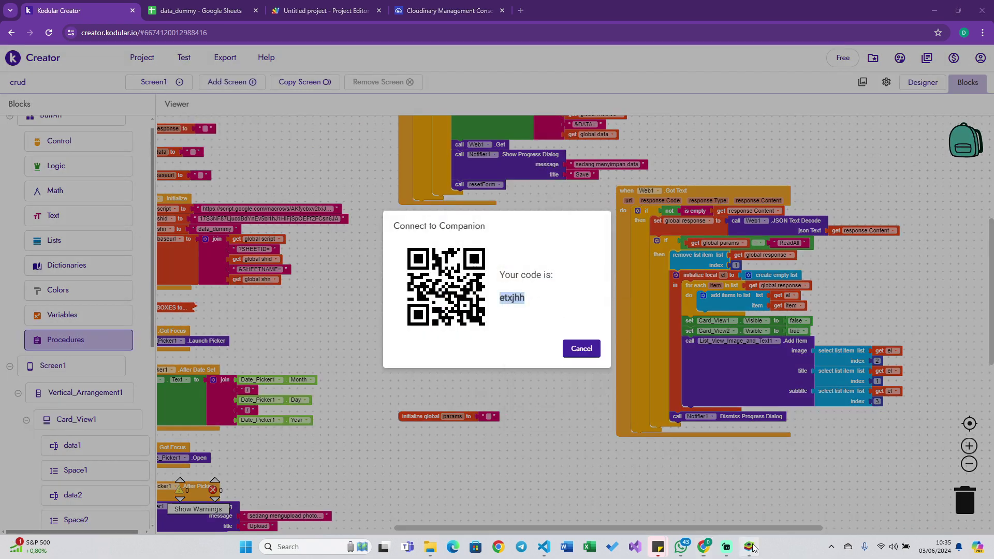
key(ctrl+Tab)
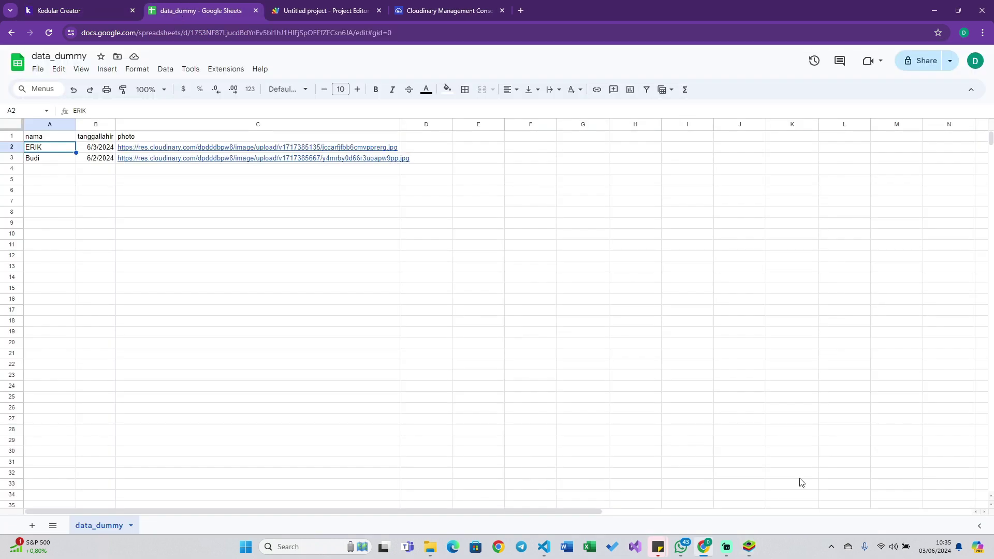
click(749, 547)
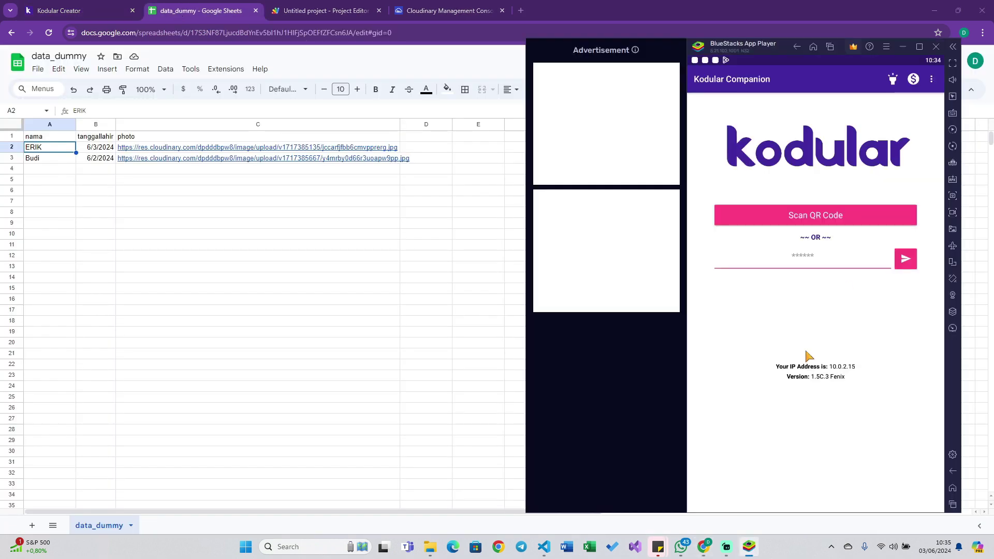
click(819, 264)
click(803, 237)
text(etxjhh)
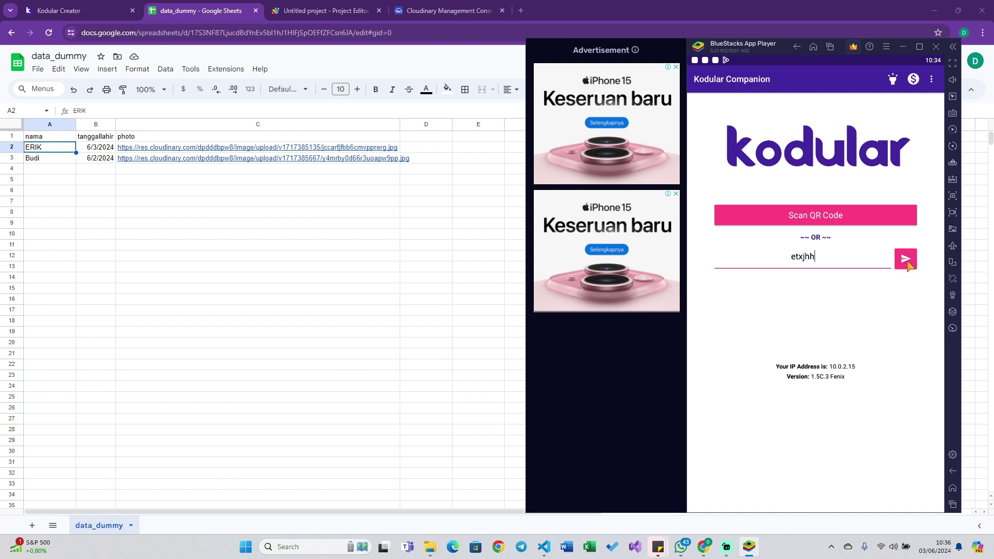
click(907, 265)
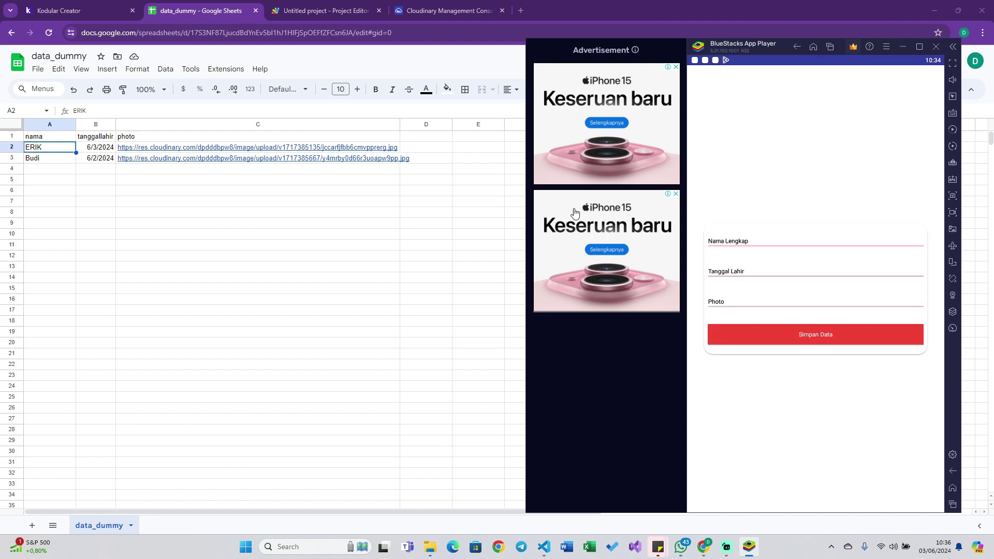
Enter 'c' as the full name and pick May 7, 2024 as the birth date.
click(757, 238)
text(c)
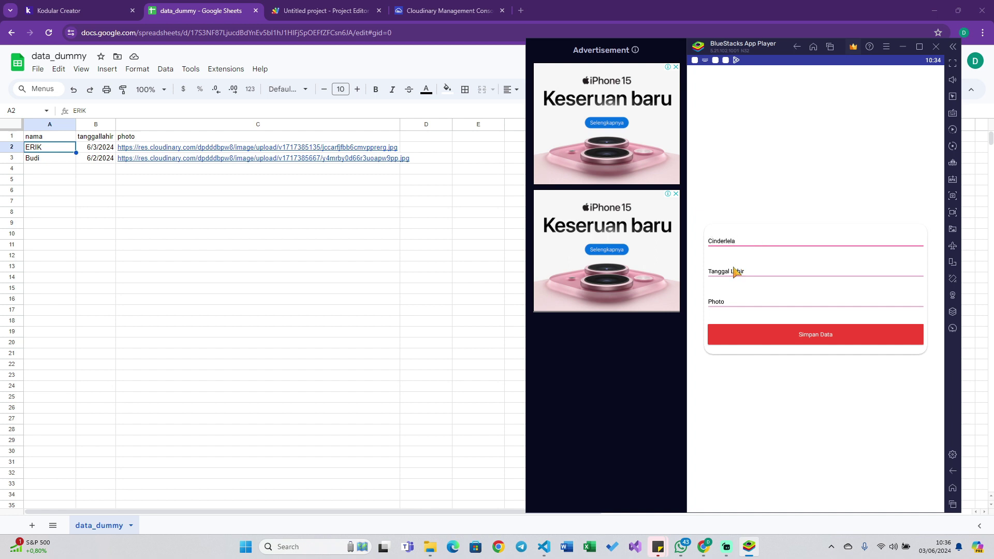
click(738, 272)
click(760, 238)
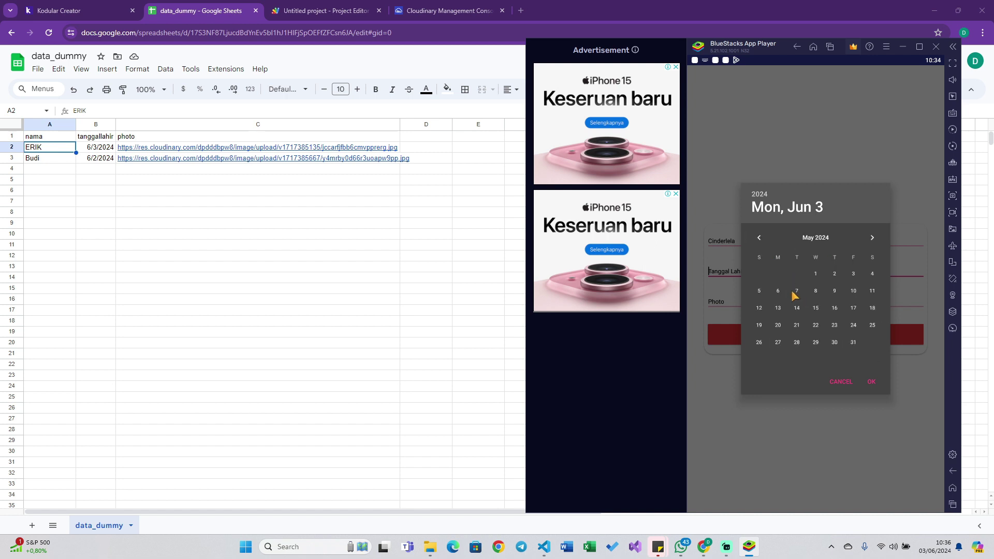
click(792, 290)
Choose the face photo from the Camera album, then save and confirm the entry.
click(758, 302)
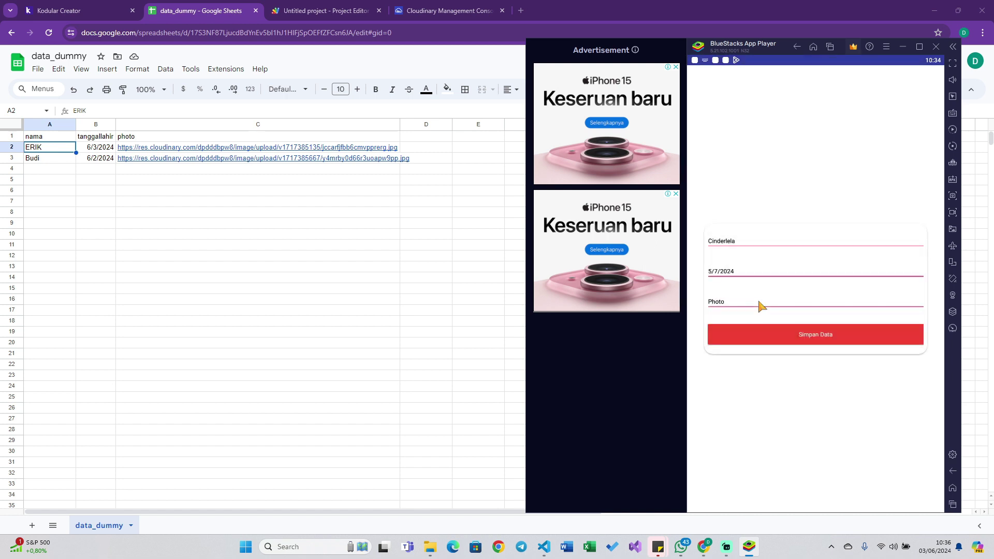
click(757, 180)
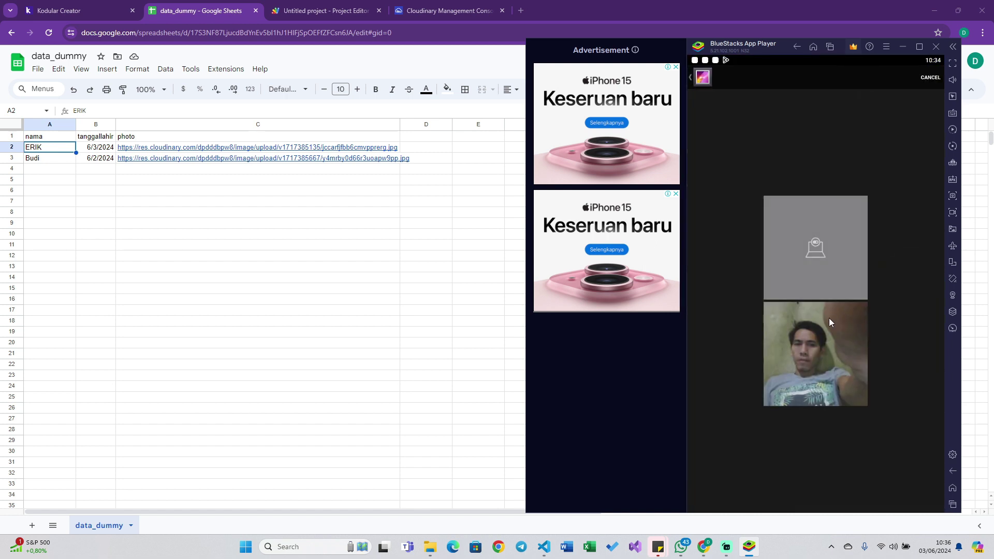
click(828, 318)
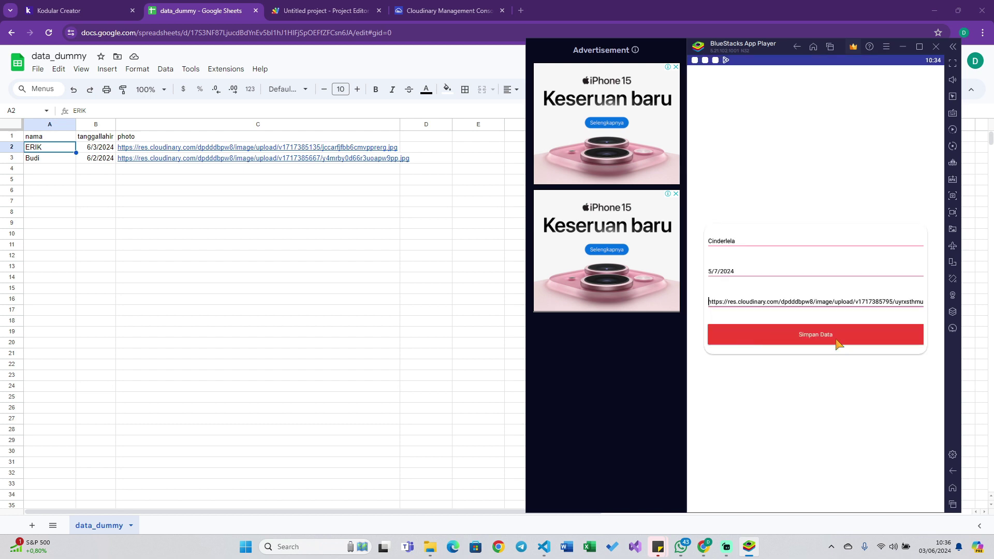
click(825, 337)
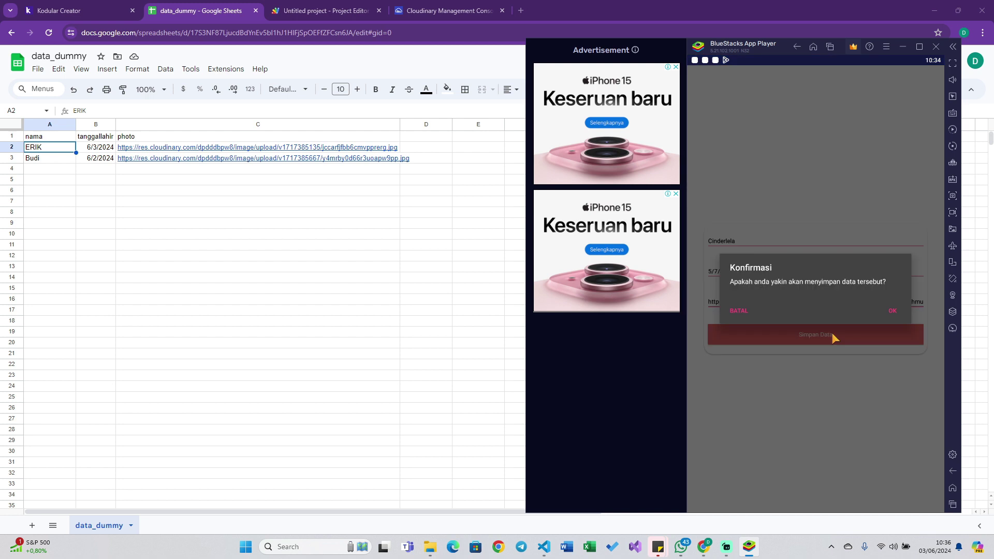
click(894, 311)
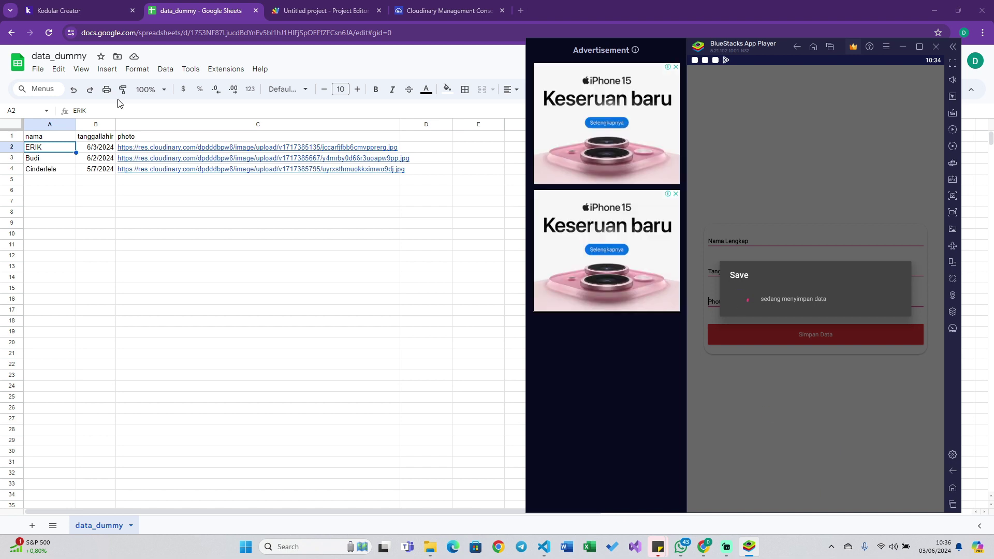
Dismiss the Runtime Error in Kodular, check the spreadsheet, and return to the blocks editor.
click(60, 10)
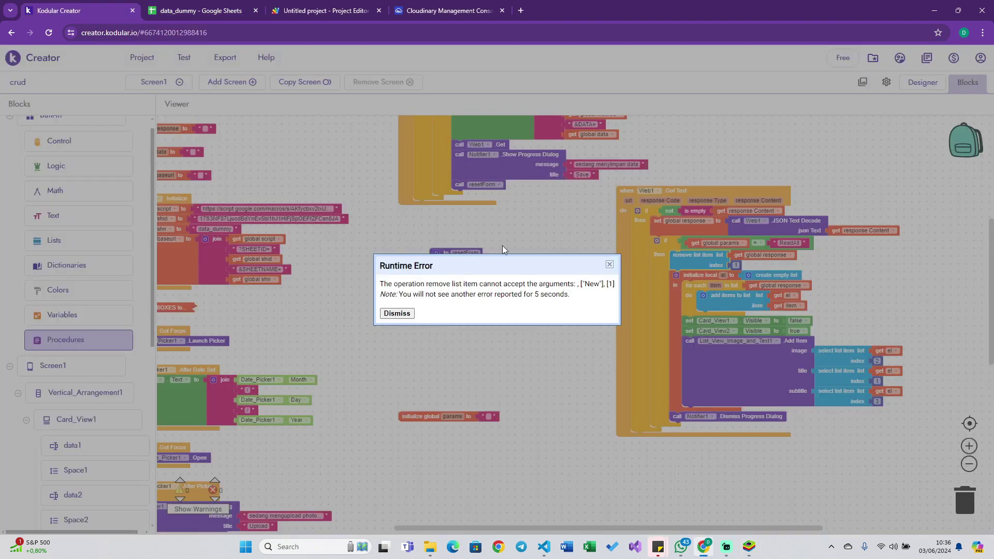
click(396, 313)
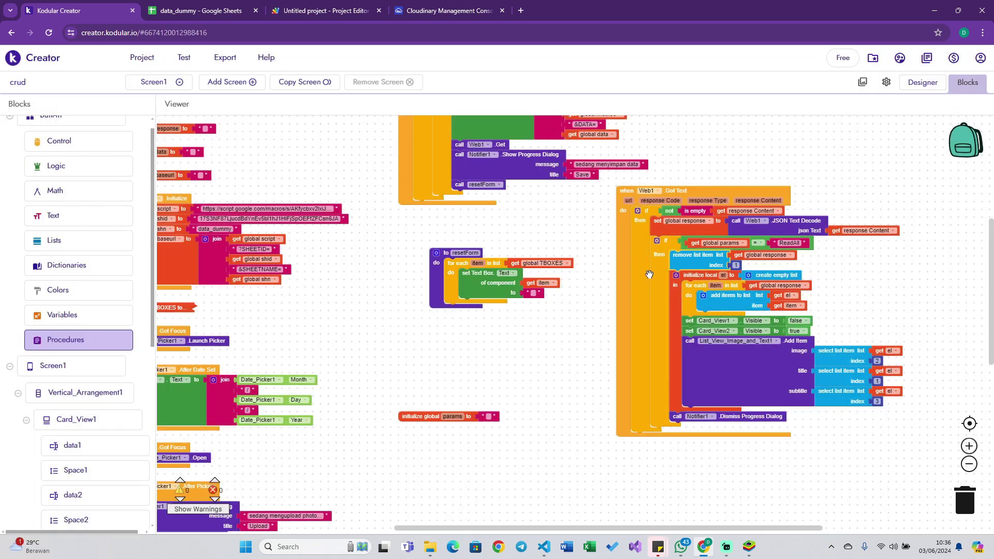
click(156, 11)
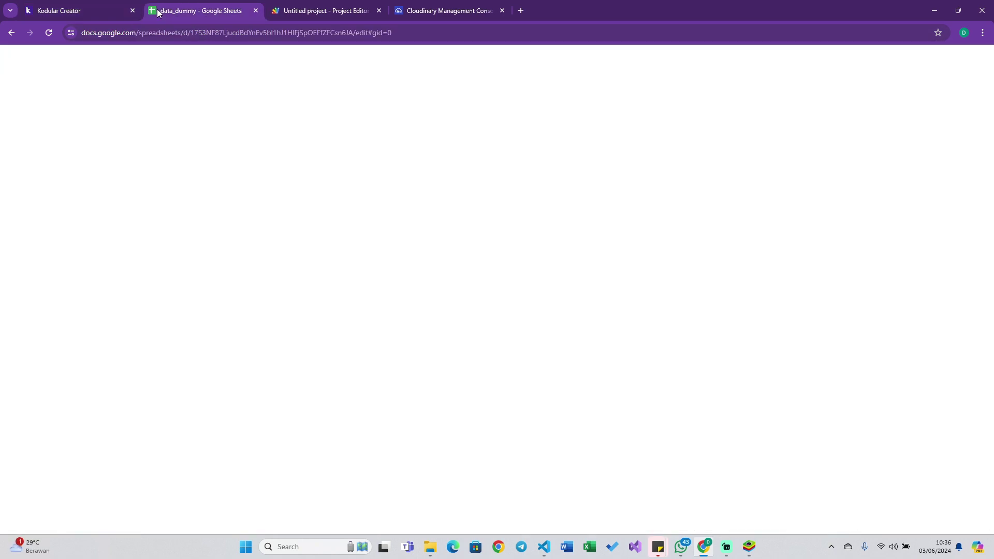
click(88, 11)
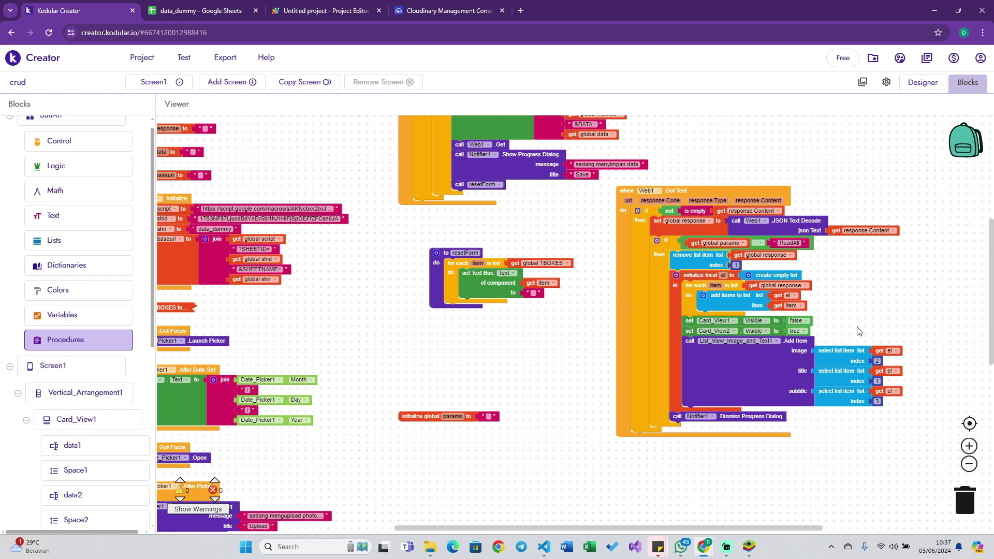
Delete the remove list item block, then undo back to the original handler blocks.
click(709, 265)
key(Delete)
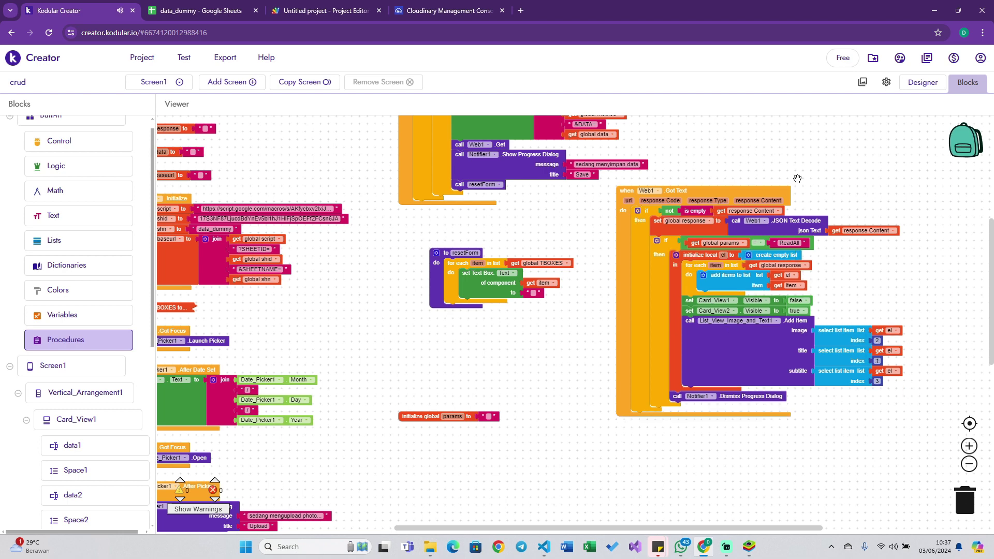
key(ctrl+v)
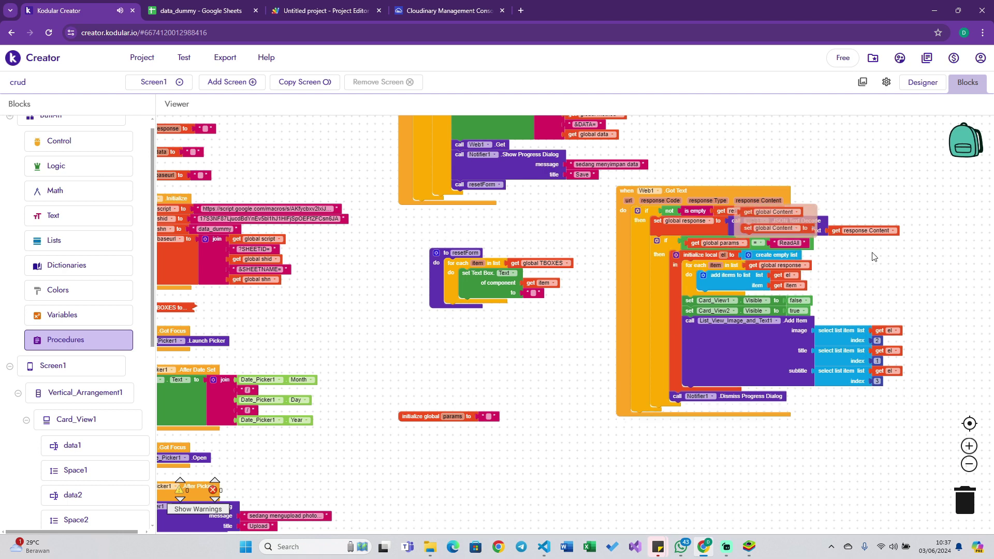
scroll(604, 219, down, 1)
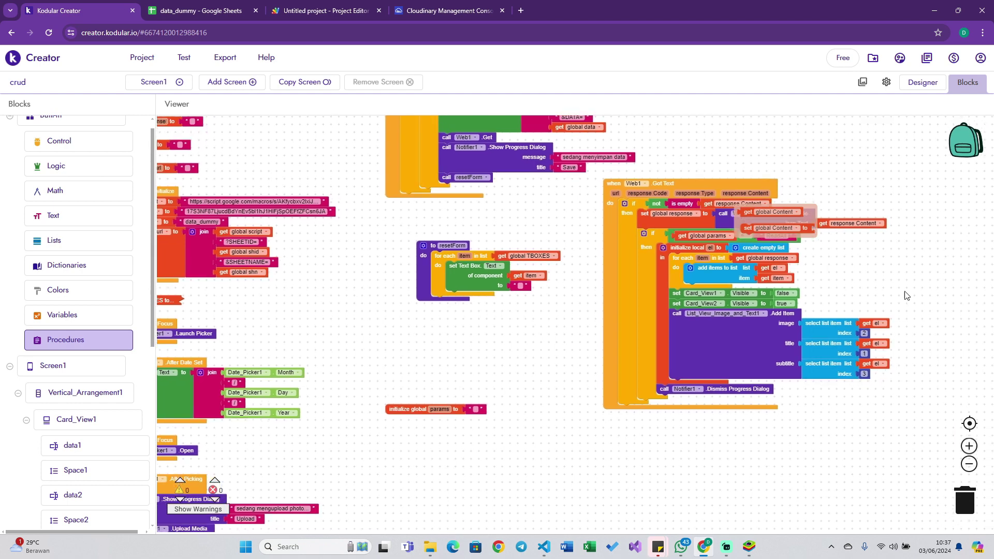
key(ctrl+z)
key(ctrl+z)
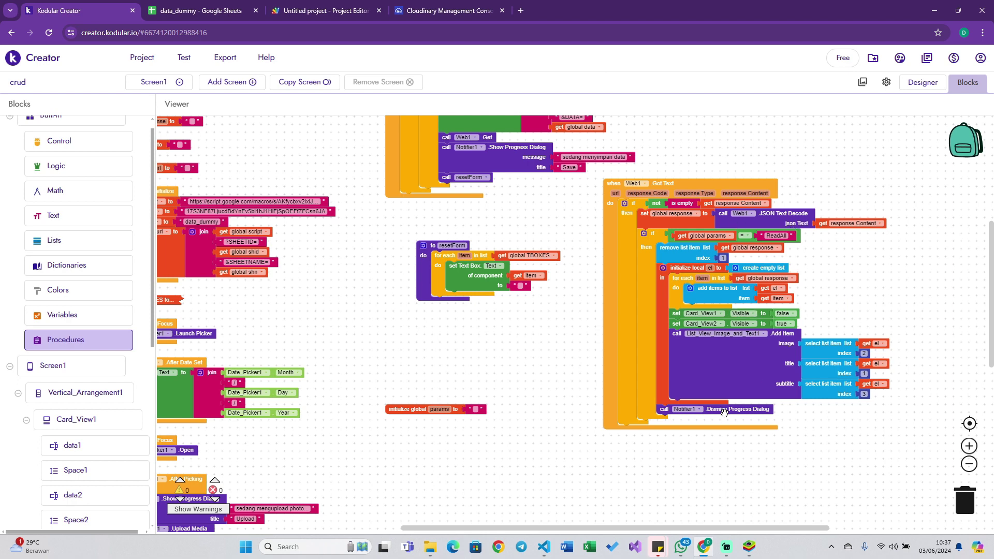
Reposition Dismiss Progress Dialog at the handler's end and disable the remove list item block.
mouse_move(724, 412)
mouse_down()
mouse_move(718, 303)
mouse_move(720, 331)
mouse_move(704, 279)
mouse_up()
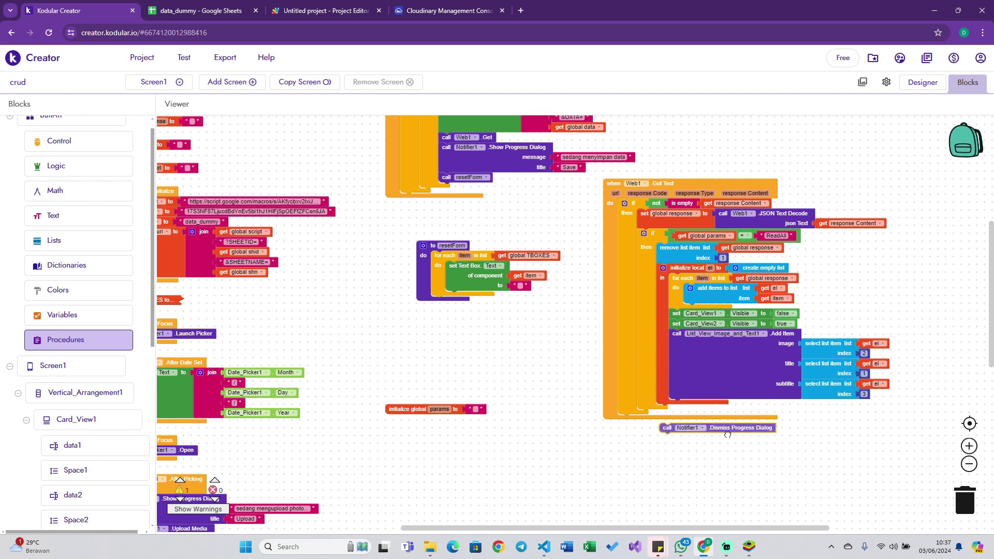
mouse_move(704, 279)
mouse_down()
mouse_move(728, 443)
mouse_move(726, 413)
mouse_up()
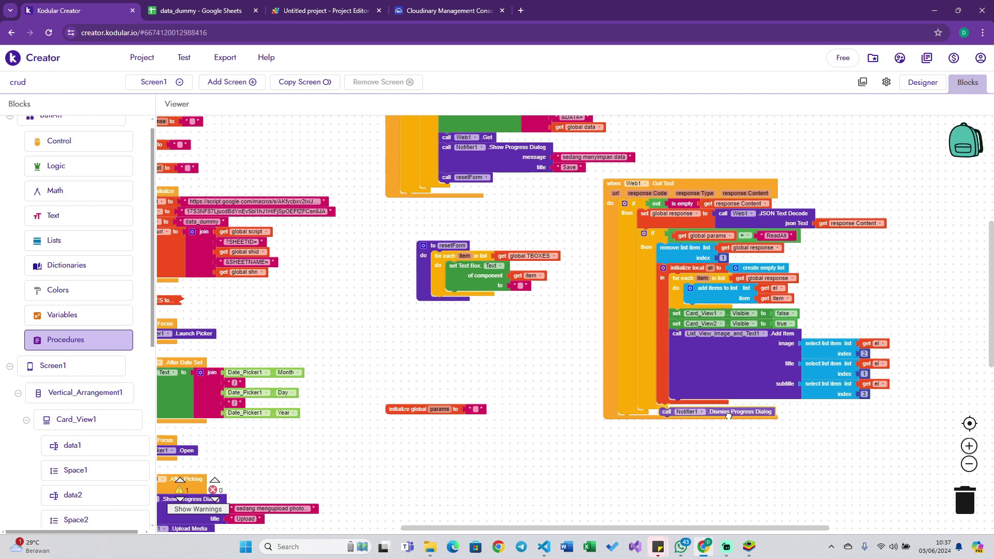
right_click(692, 250)
click(726, 307)
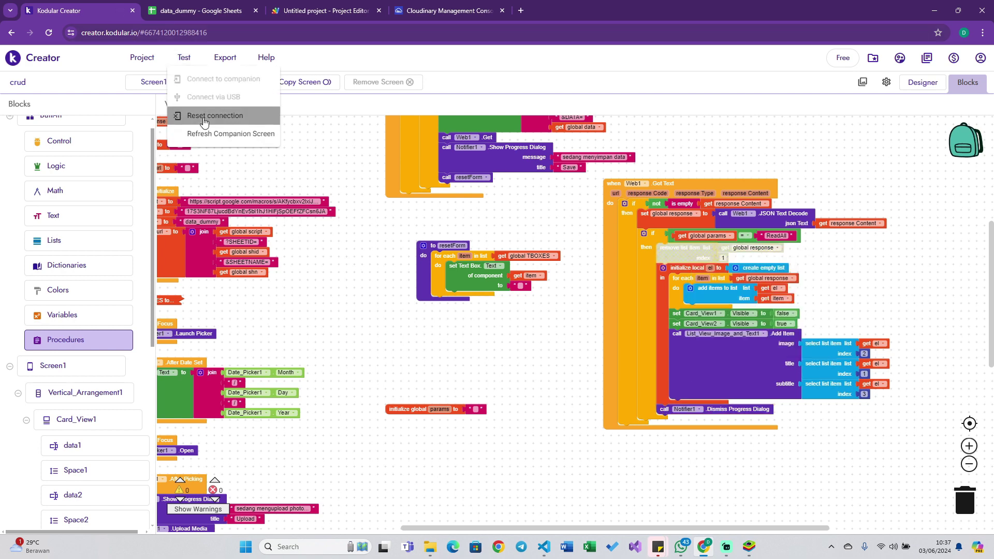
Reset the Companion connection and copy the new connection code.
click(184, 58)
click(203, 79)
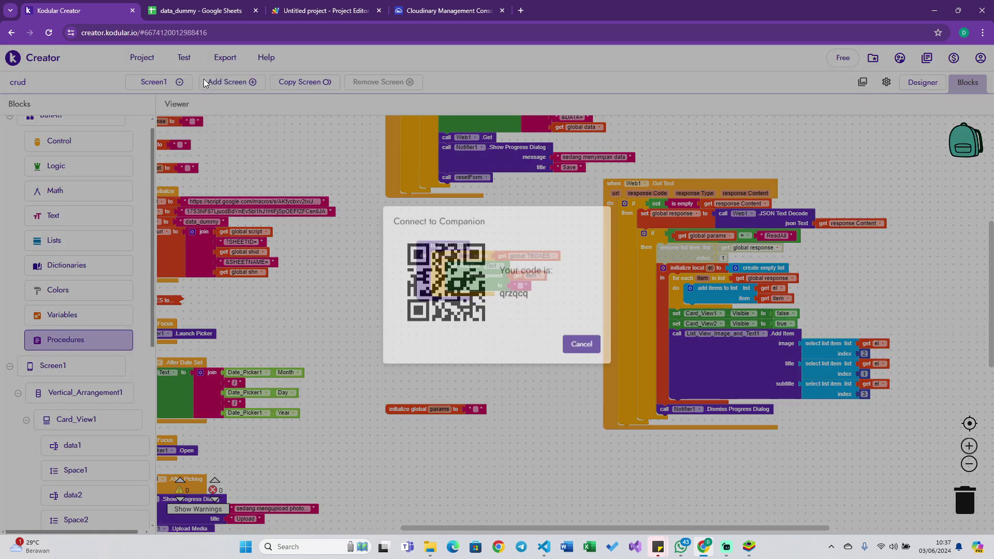
click(749, 547)
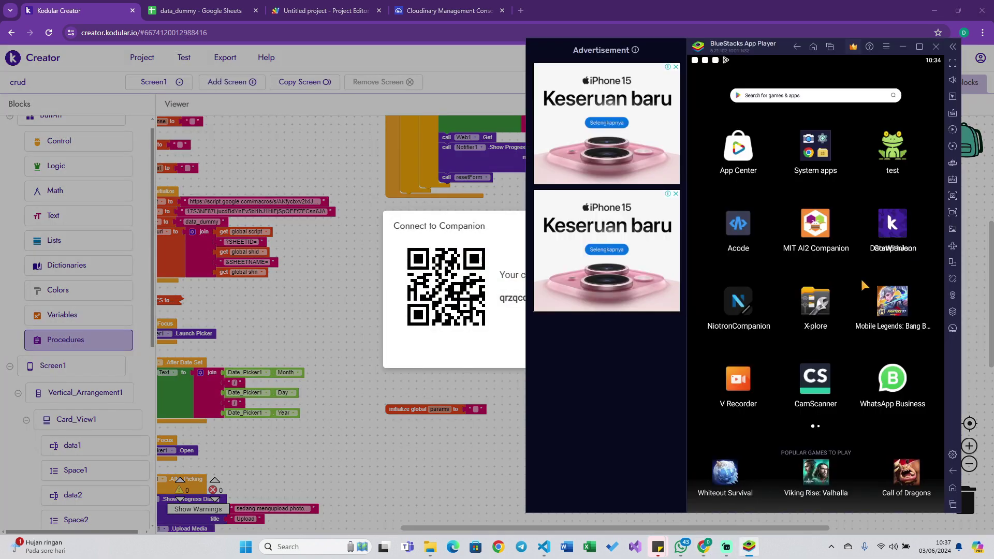
click(906, 237)
double_click(516, 299)
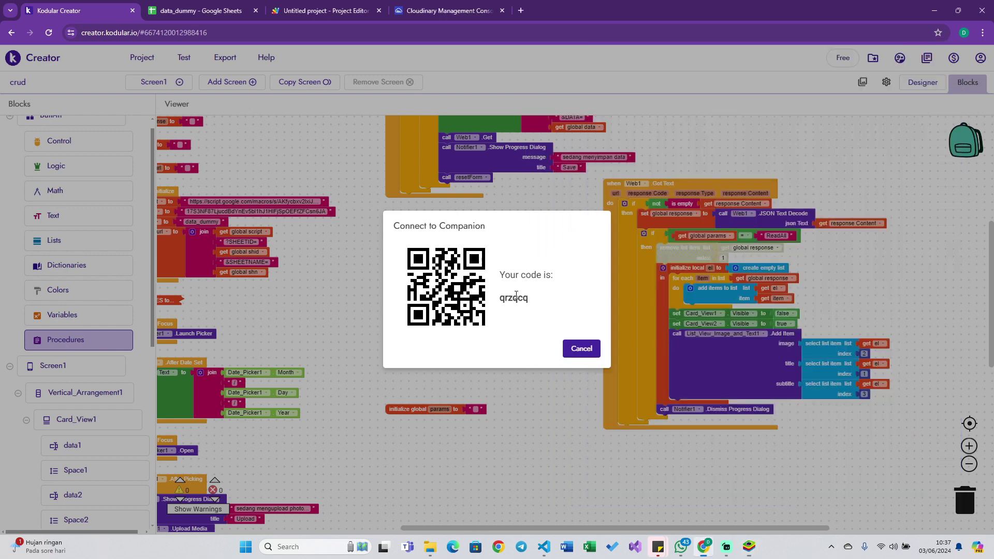
right_click(516, 299)
click(536, 310)
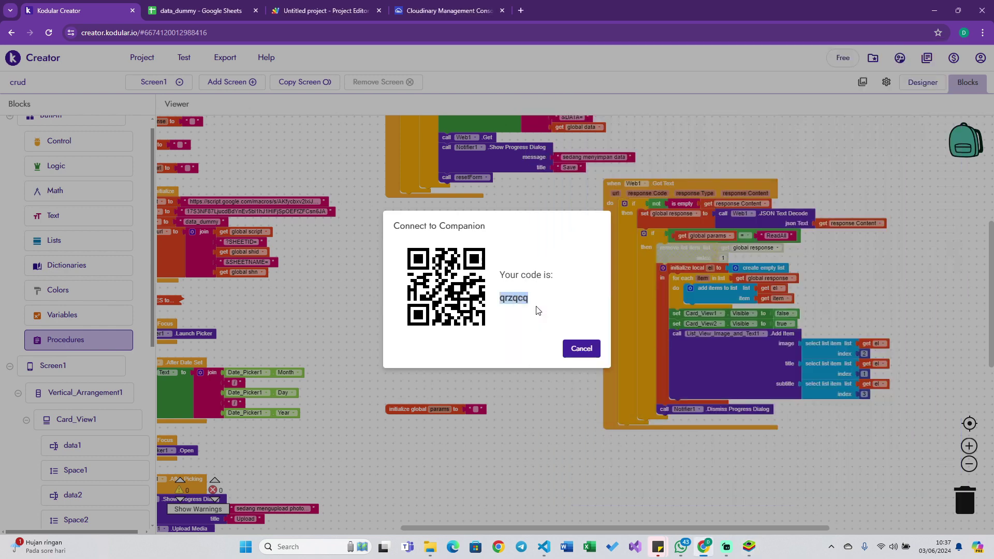
Paste the code into Kodular Companion in BlueStacks and send it.
click(749, 546)
click(808, 257)
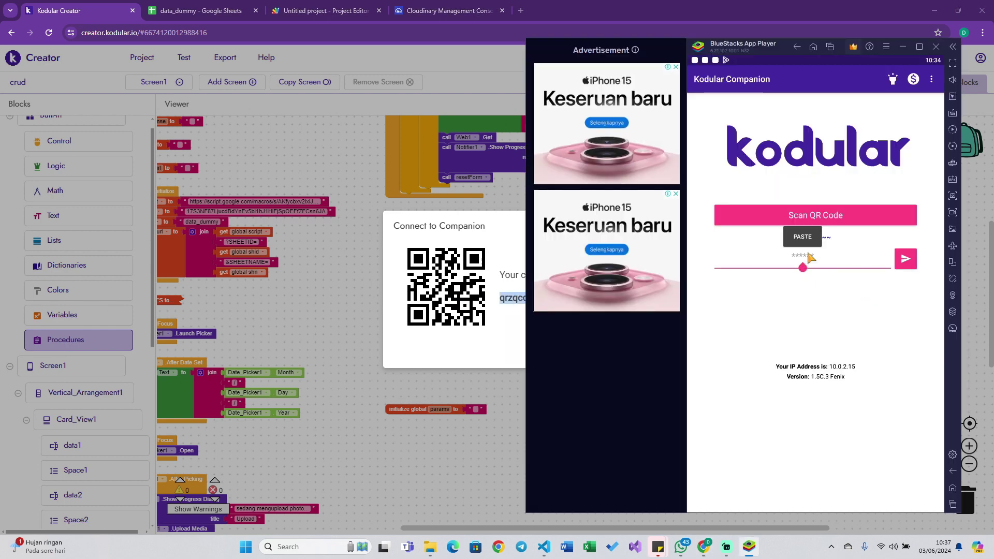
click(802, 236)
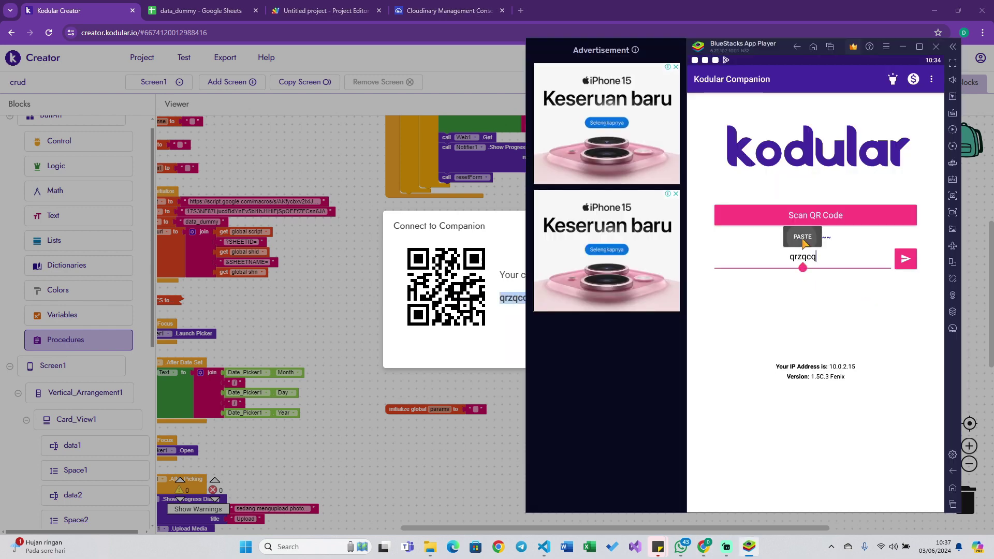
click(906, 261)
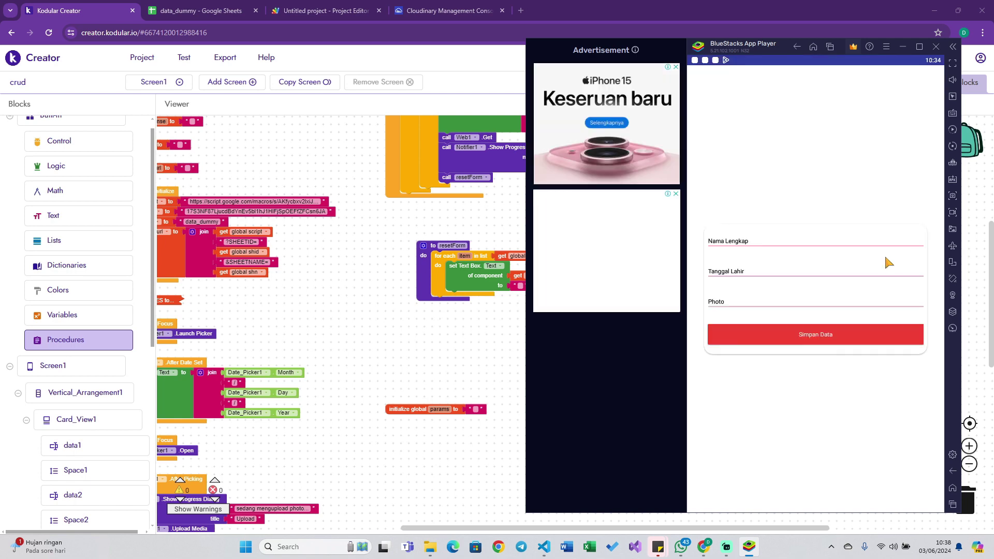
In the Companion form, enter the person's name and set the birth date to May 12, 2024.
click(245, 15)
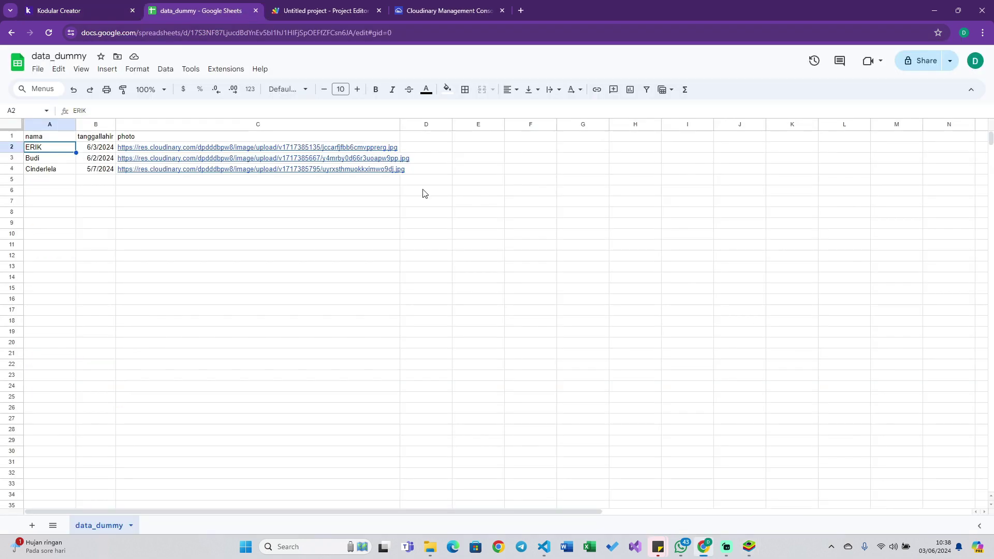
key(alt+Tab)
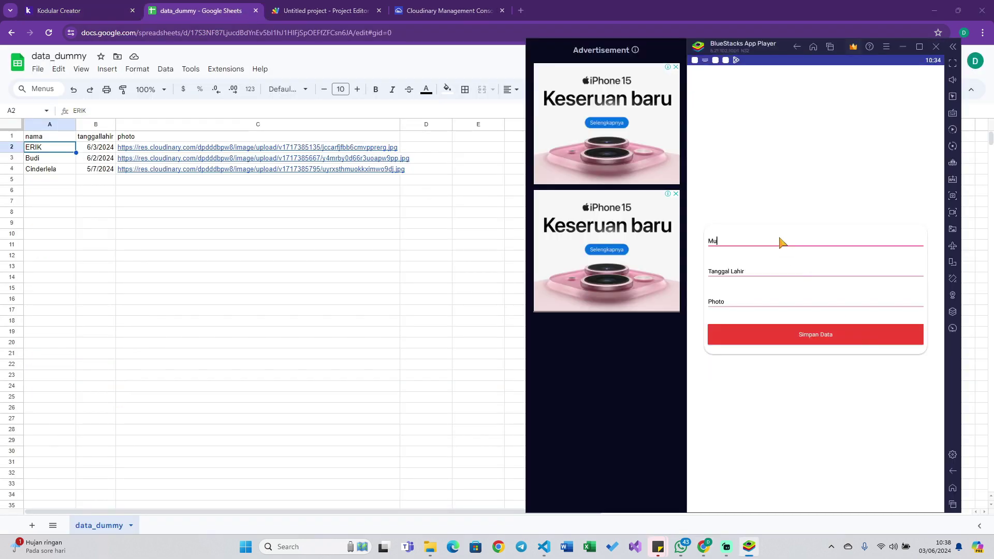
text(sa)
key(Tab)
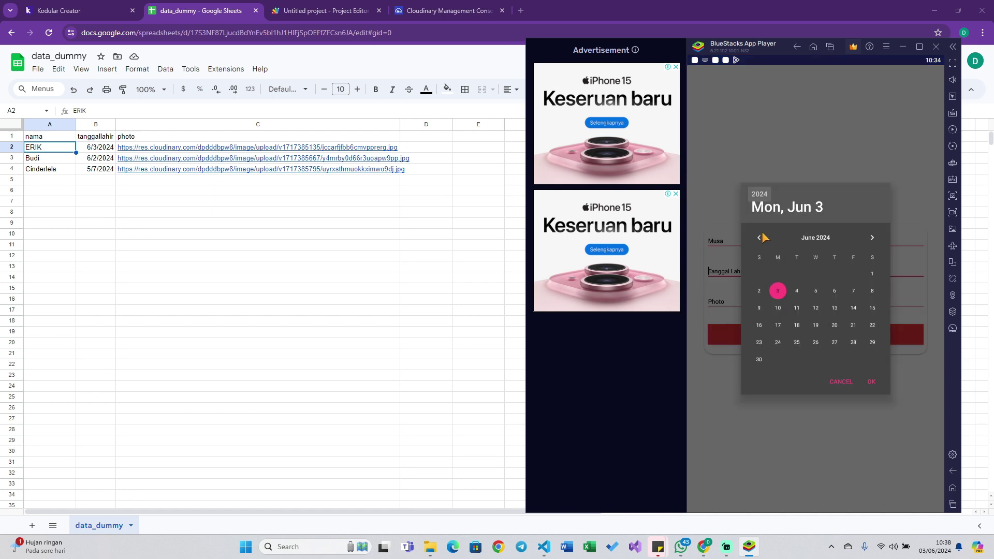
click(759, 238)
click(759, 308)
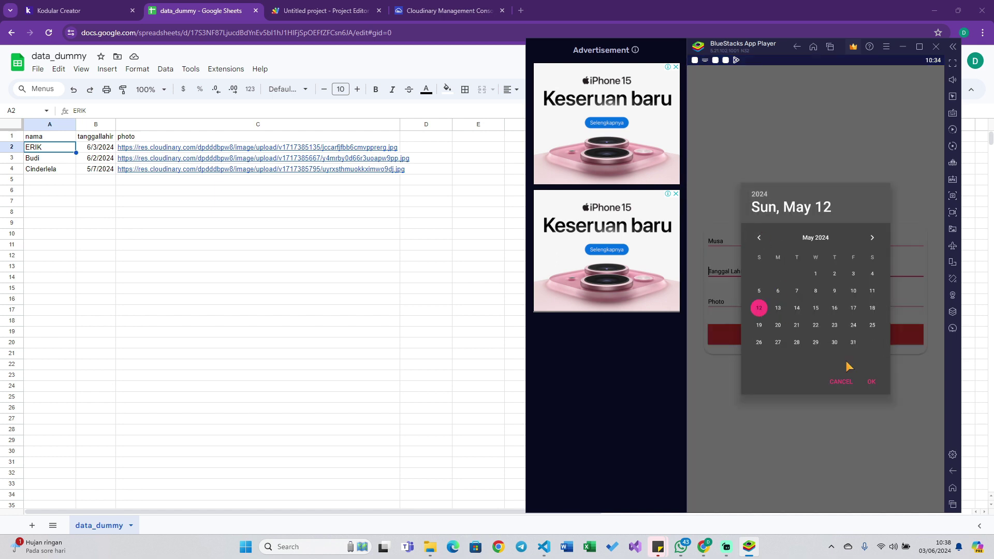
click(871, 382)
Capture a photo with the camera so it starts uploading.
click(746, 298)
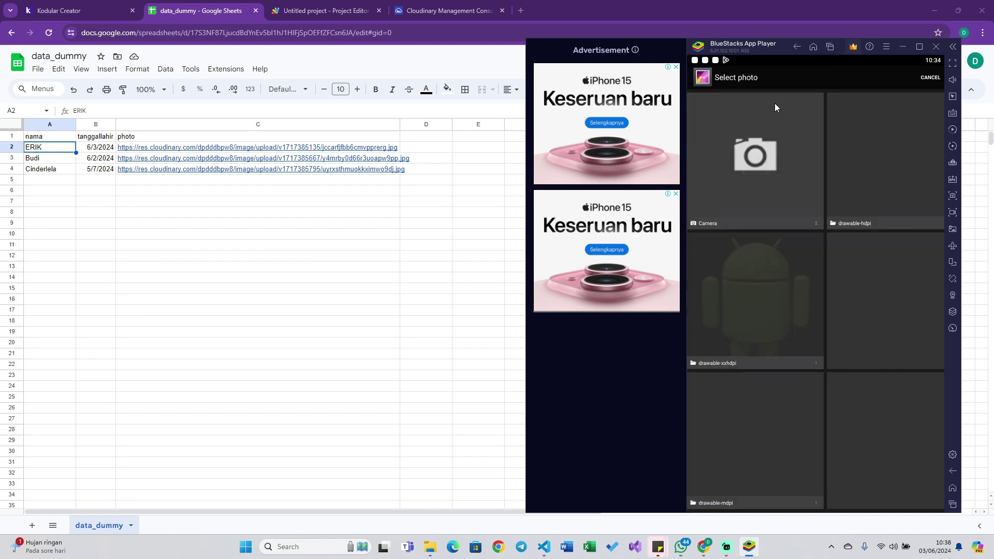
click(752, 135)
click(834, 347)
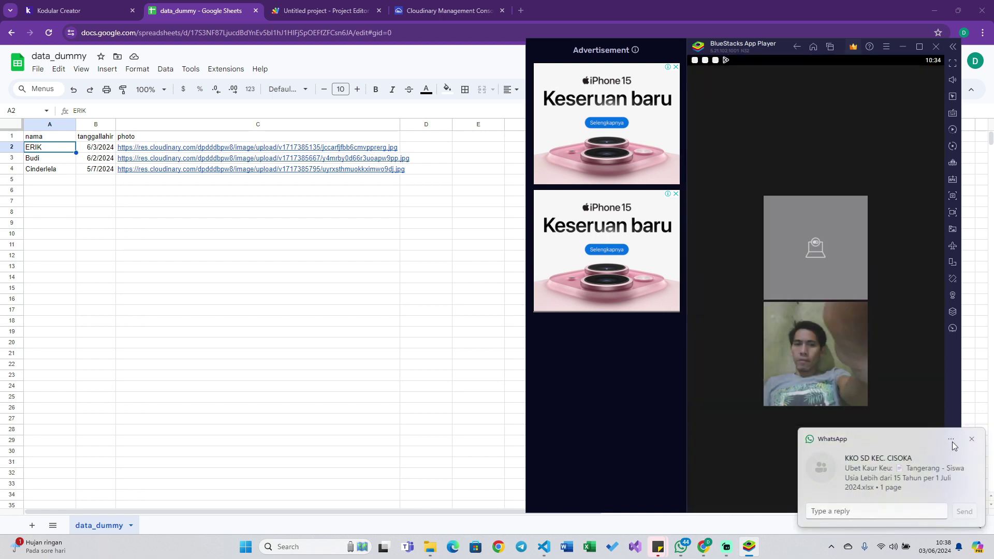
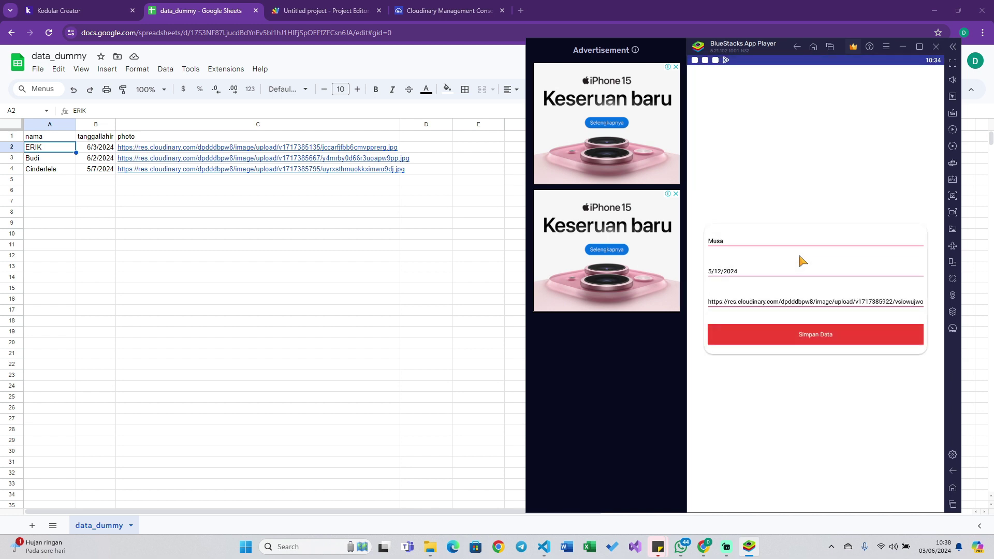
Submit the filled-in entry with Simpan Data and confirm it, adding a fifth row to data_dummy.
click(814, 338)
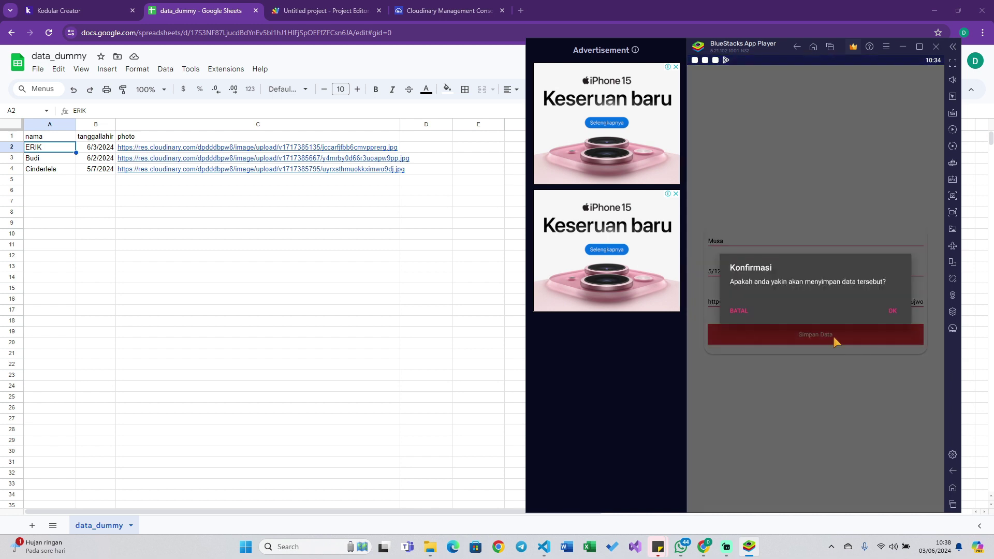
click(891, 312)
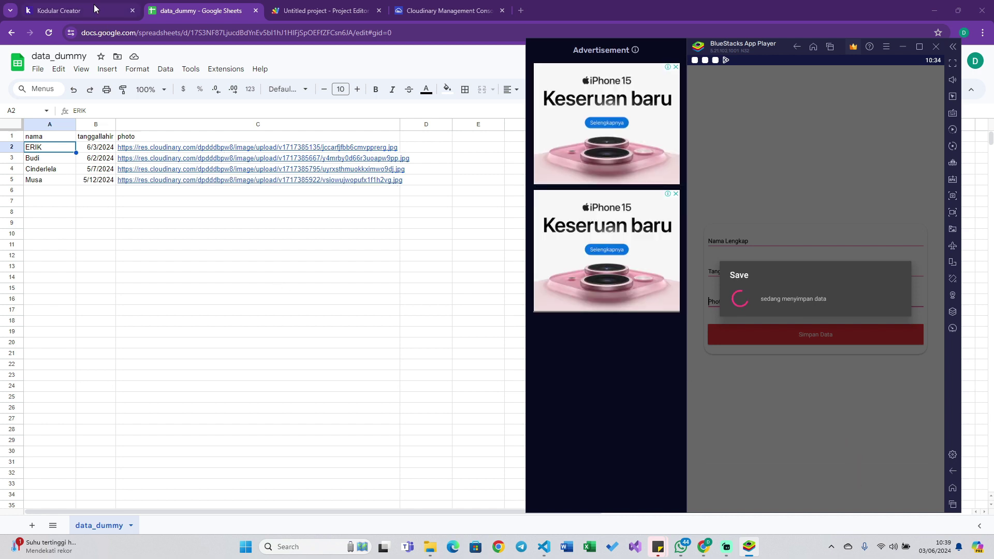
mouse_move(263, 157)
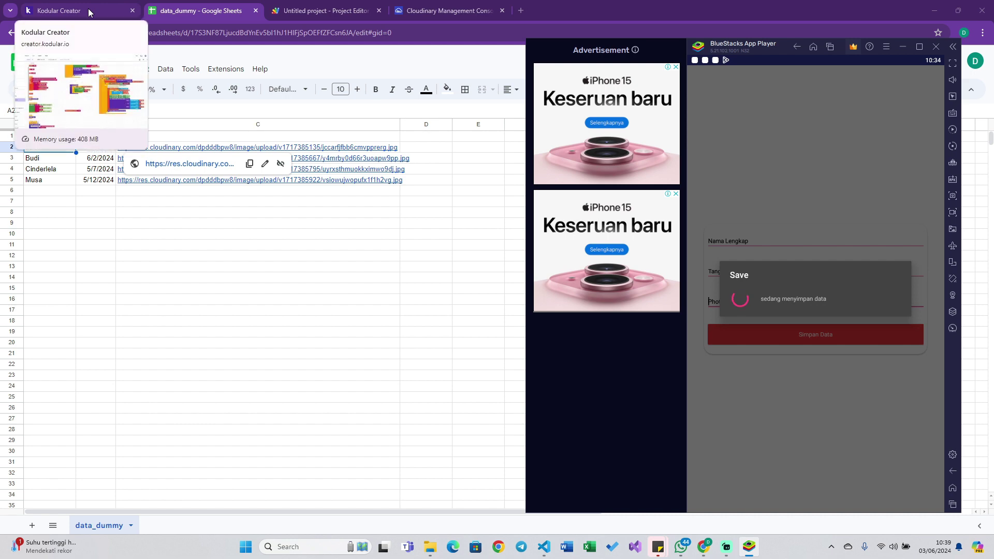
Dismiss the runtime error and evaluate response Content, global params and global response with Do It.
click(88, 8)
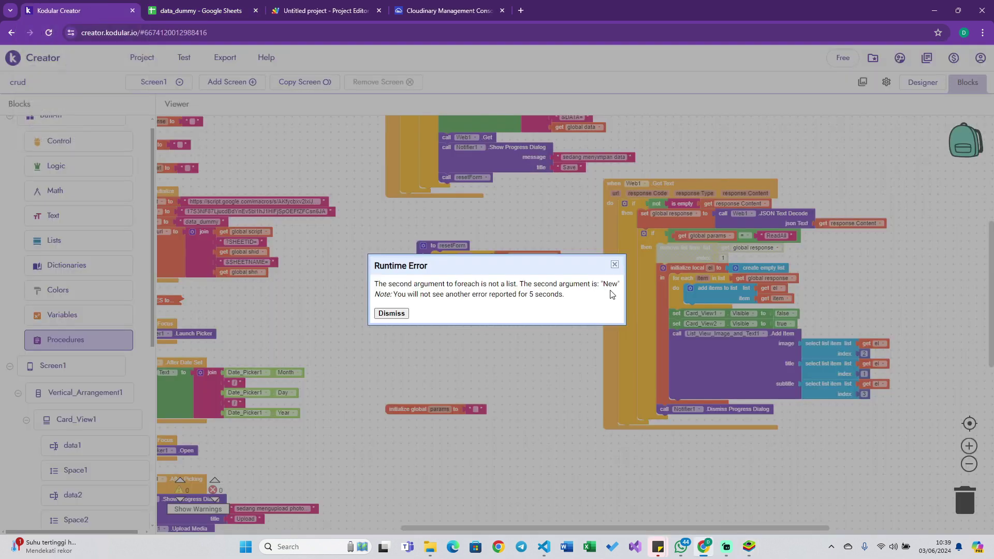
click(390, 313)
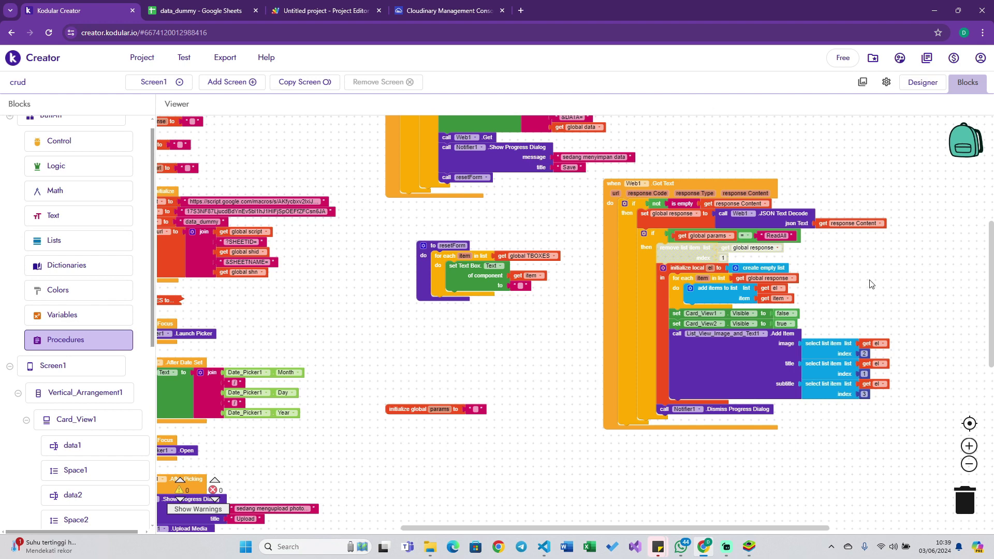
right_click(824, 224)
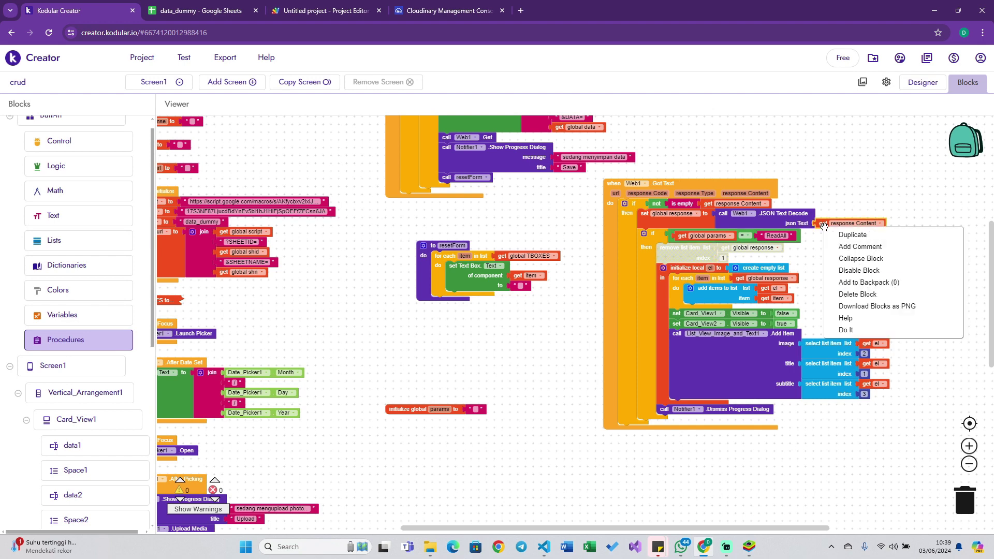
click(862, 332)
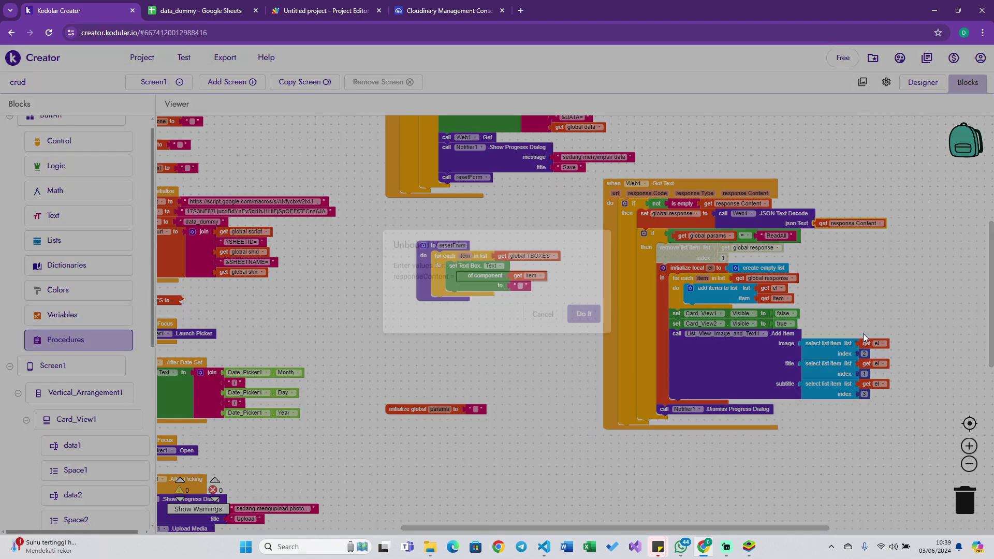
click(542, 322)
right_click(681, 238)
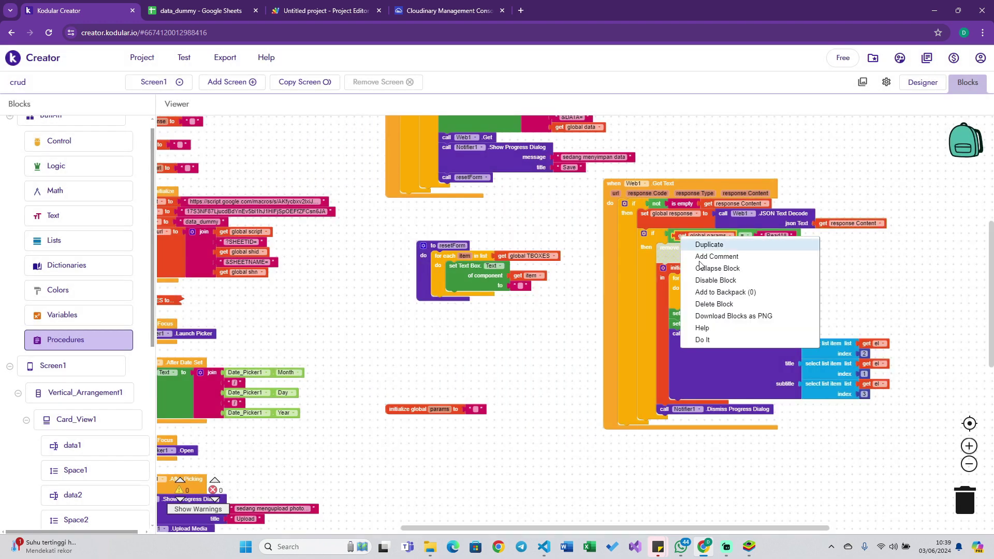
click(719, 340)
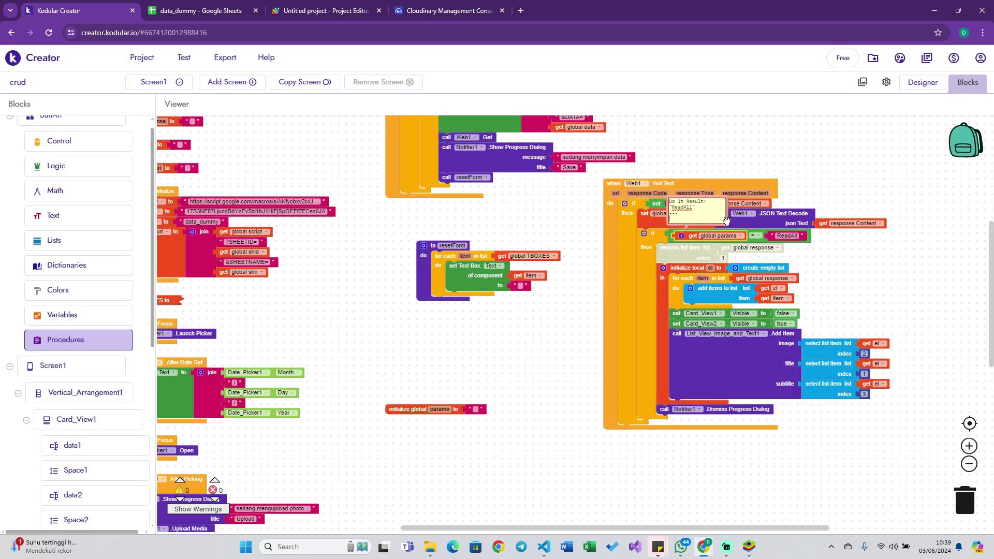
right_click(737, 280)
click(758, 382)
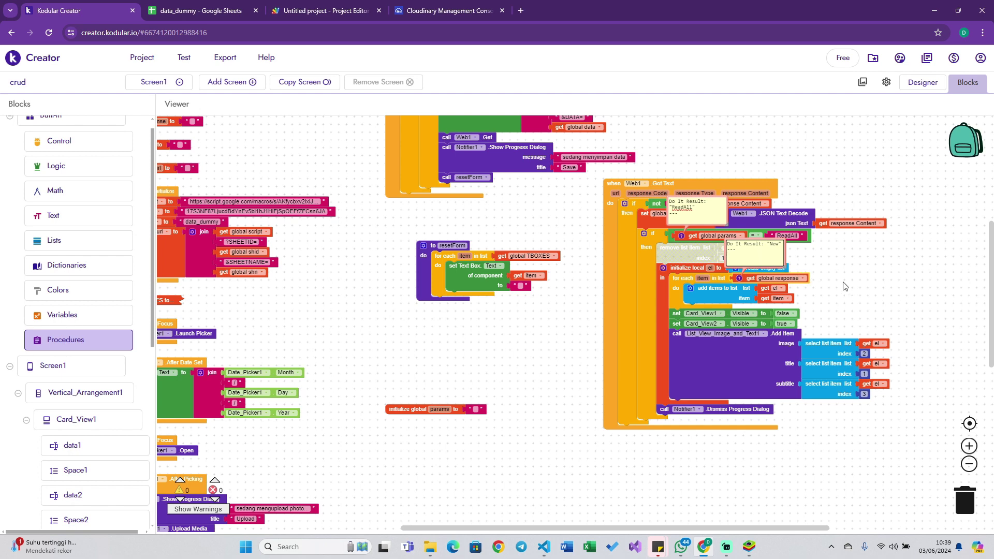
Remove the result comments and re-enable 'remove list item, index 1', keeping response Content decoded.
right_click(749, 280)
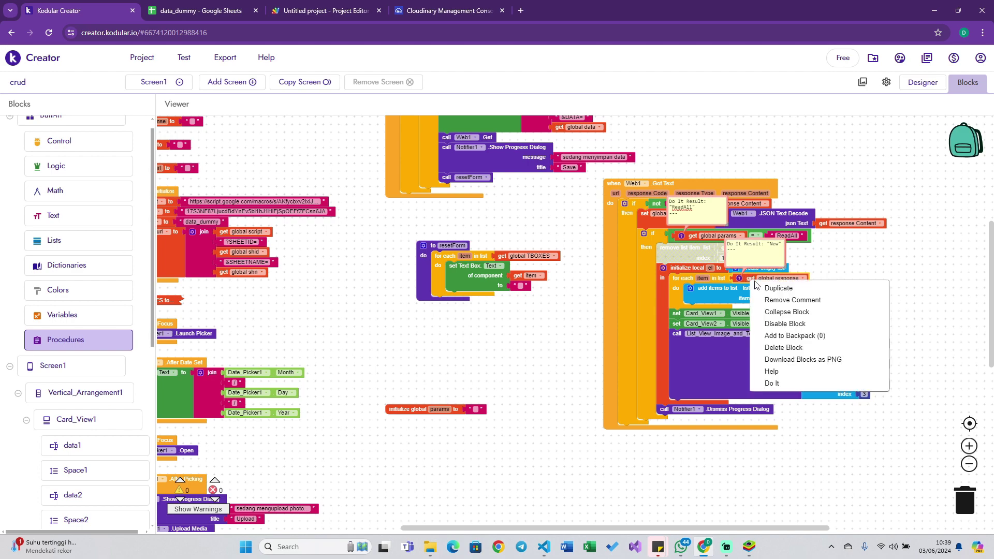
click(790, 302)
right_click(684, 238)
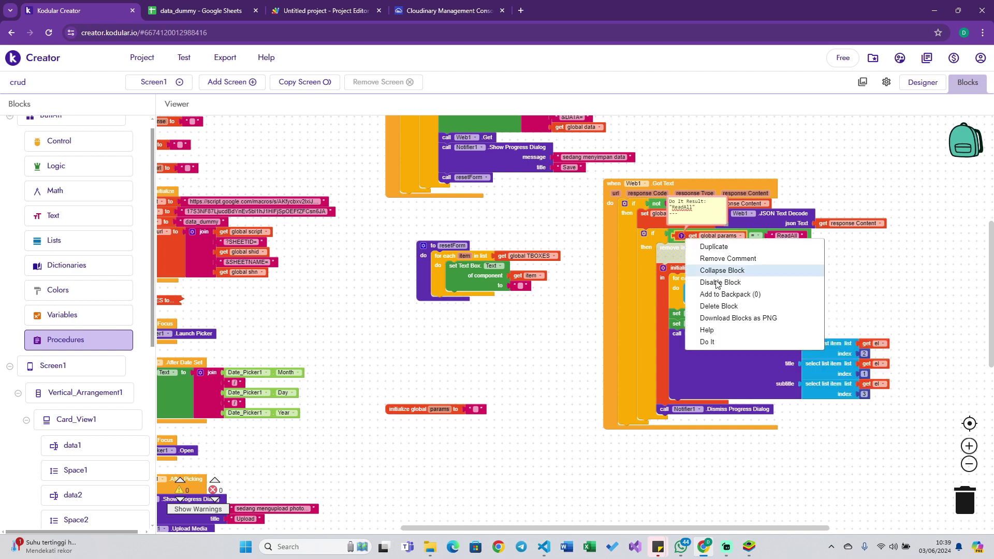
click(716, 258)
scroll(715, 257, up, 2)
scroll(716, 257, right, 2)
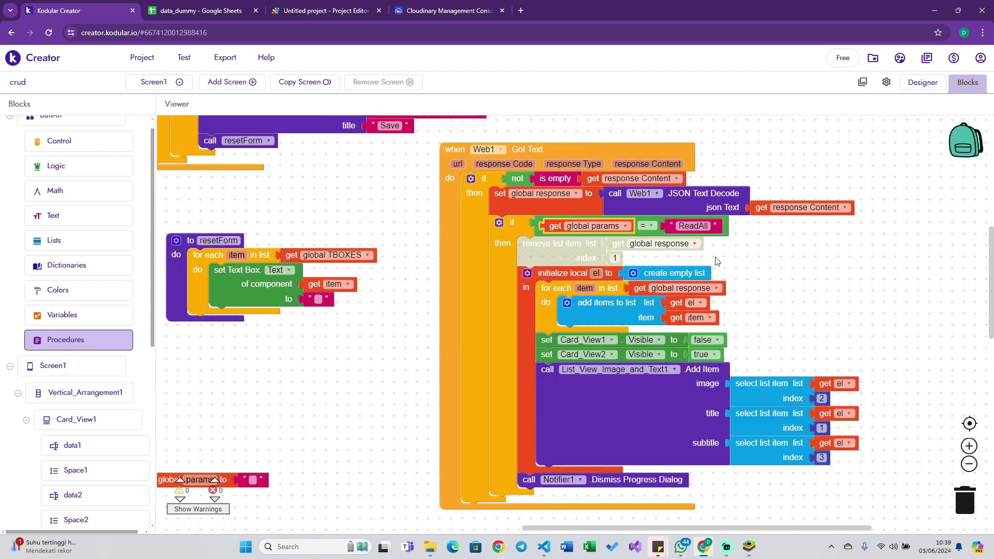
right_click(563, 250)
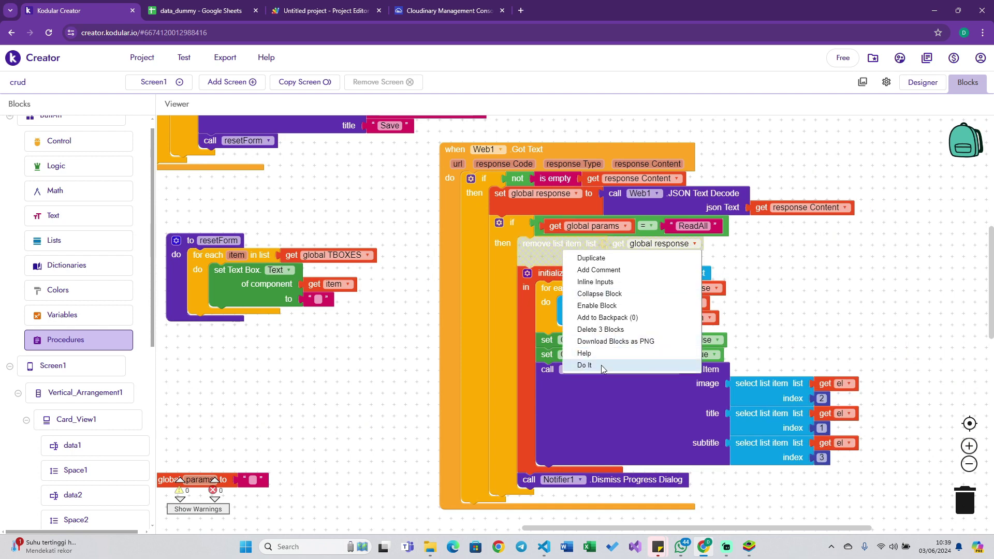
click(606, 305)
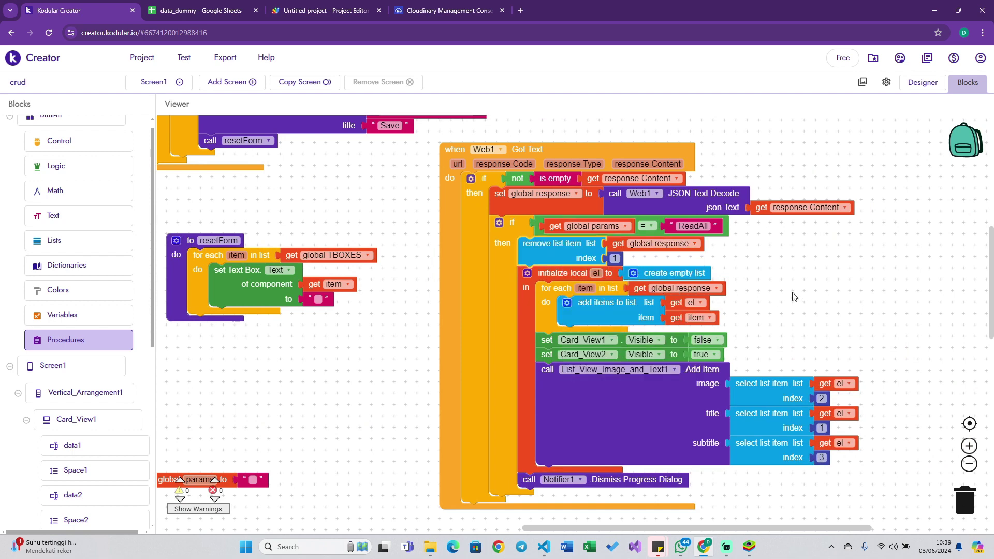
click(844, 207)
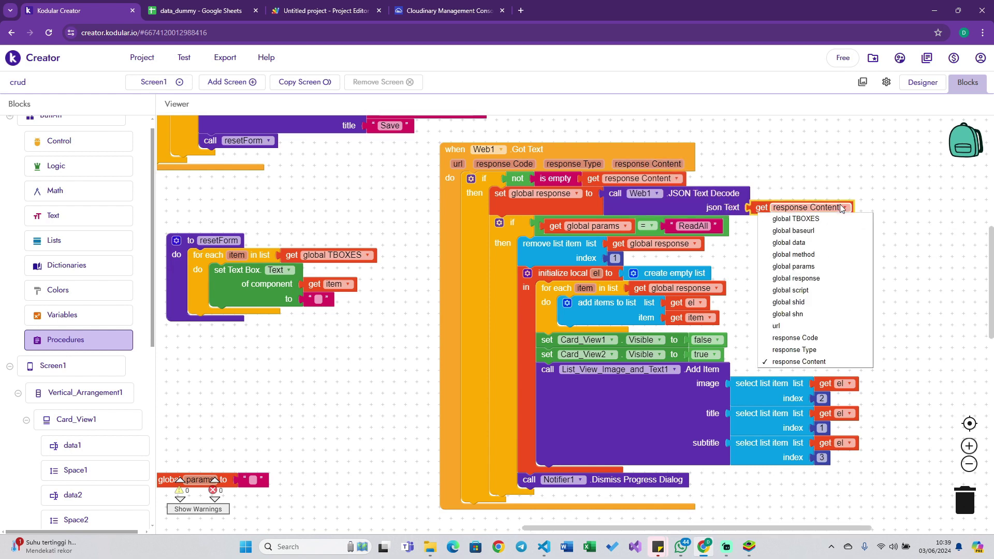
click(818, 361)
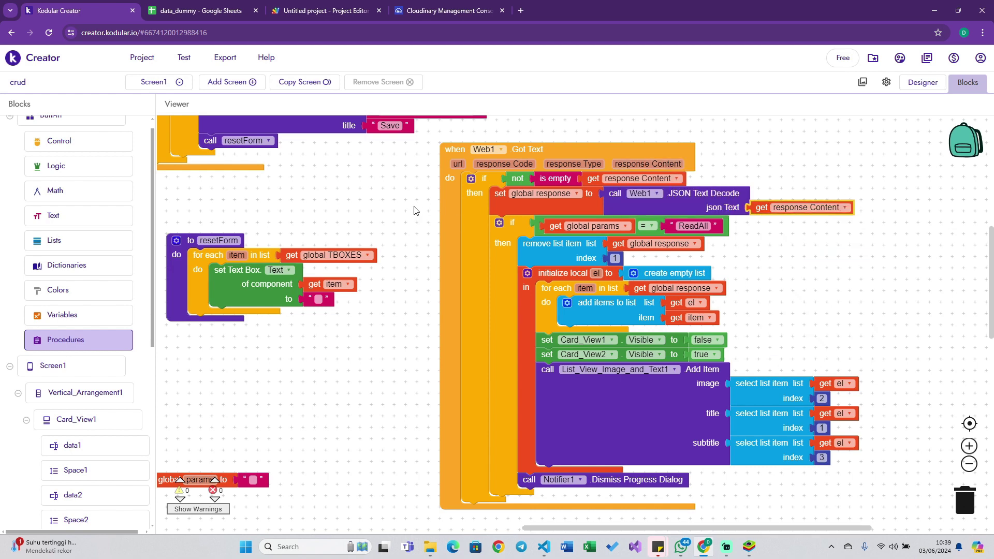
scroll(449, 206, up, 3)
Replace global response's empty text initializer with a create empty list block.
scroll(449, 206, left, 4)
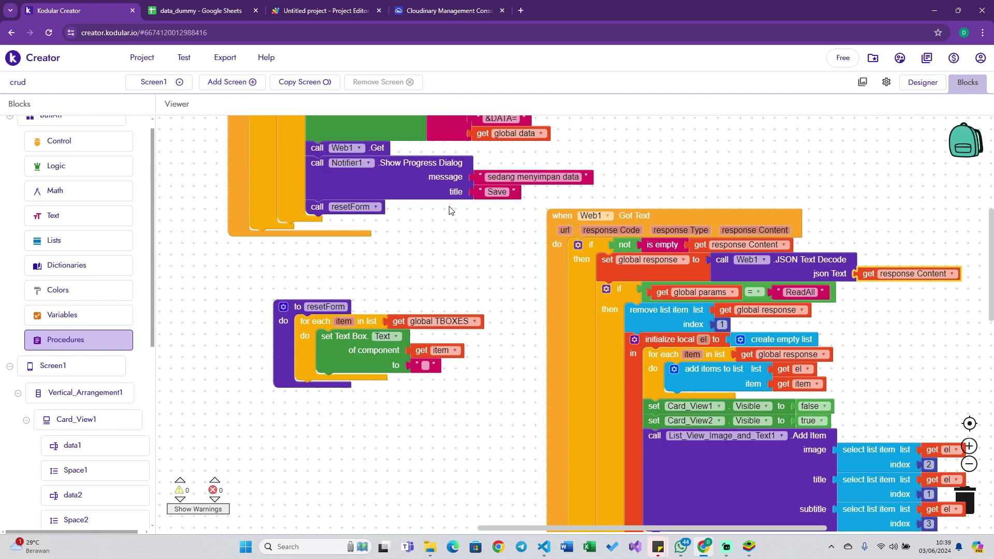
scroll(449, 206, up, 9)
scroll(449, 207, left, 3)
scroll(449, 206, up, 2)
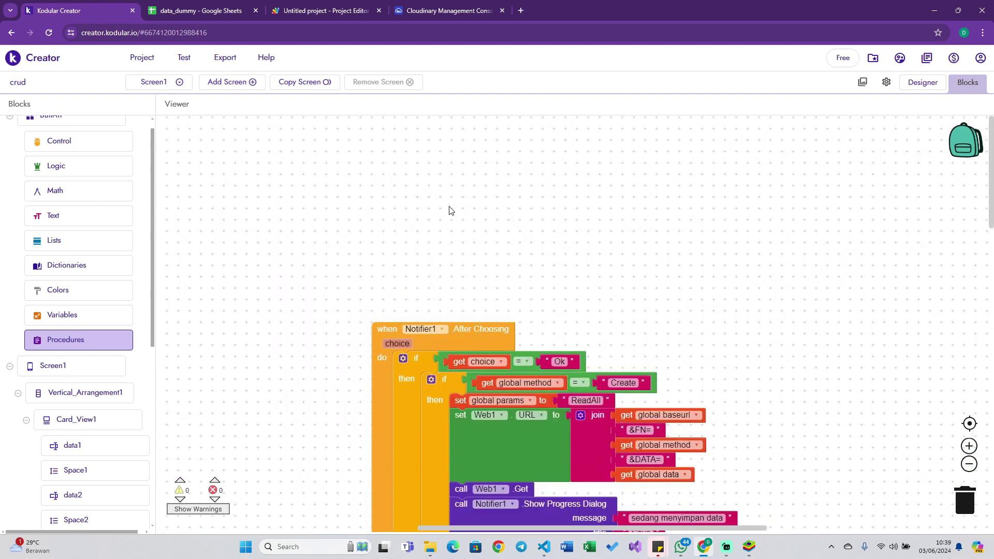
scroll(449, 206, down, 10)
scroll(449, 206, left, 4)
scroll(449, 206, left, 8)
scroll(449, 210, up, 6)
scroll(449, 210, left, 5)
scroll(482, 259, down, 1)
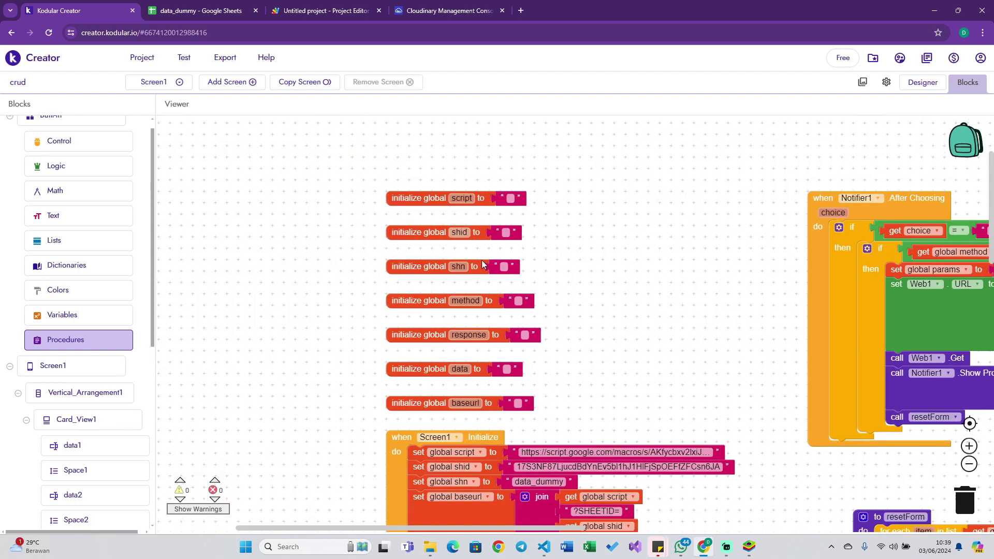
drag(511, 335, 591, 293)
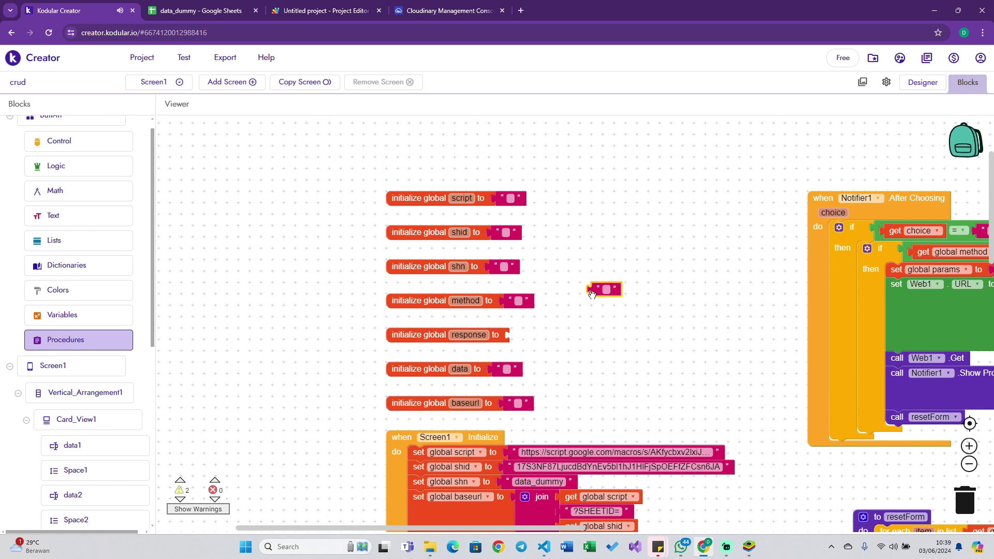
key(Delete)
click(501, 339)
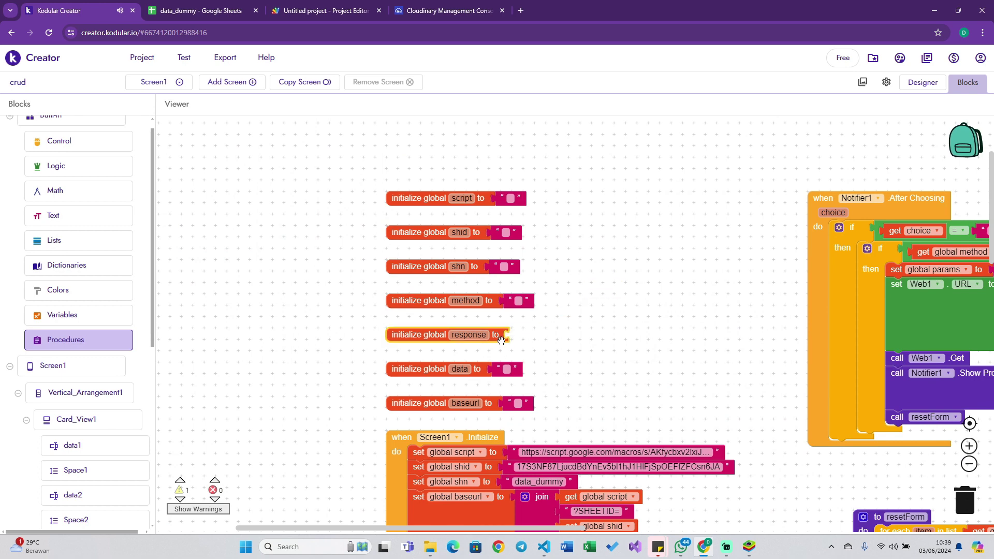
text(em)
text(pty)
key(Down)
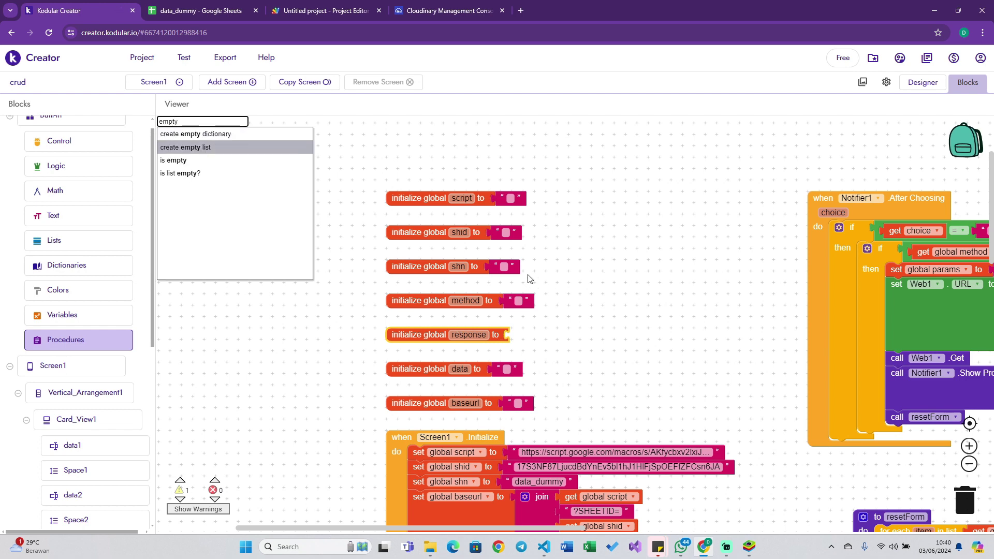
key(Return)
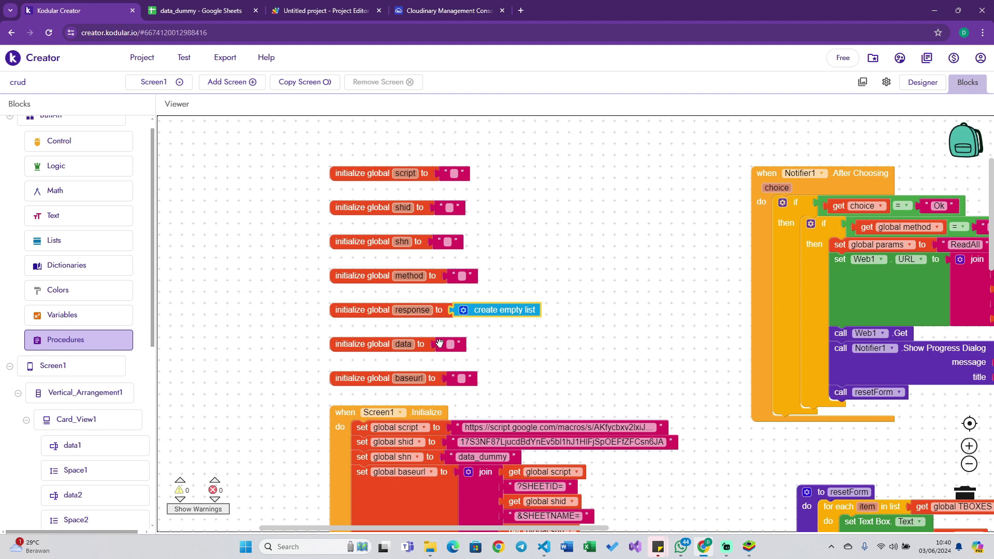
Give global data a copy of the create empty list block in place of its empty text.
mouse_move(446, 342)
mouse_down()
mouse_move(507, 288)
mouse_move(518, 256)
mouse_up()
key(Delete)
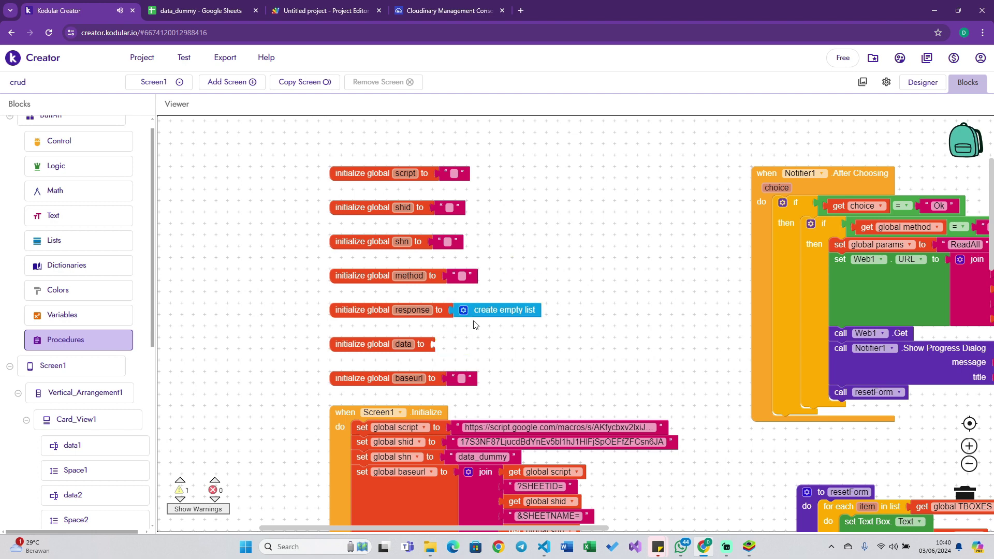
click(474, 310)
key(ctrl+c)
key(ctrl+v)
drag(489, 337, 479, 346)
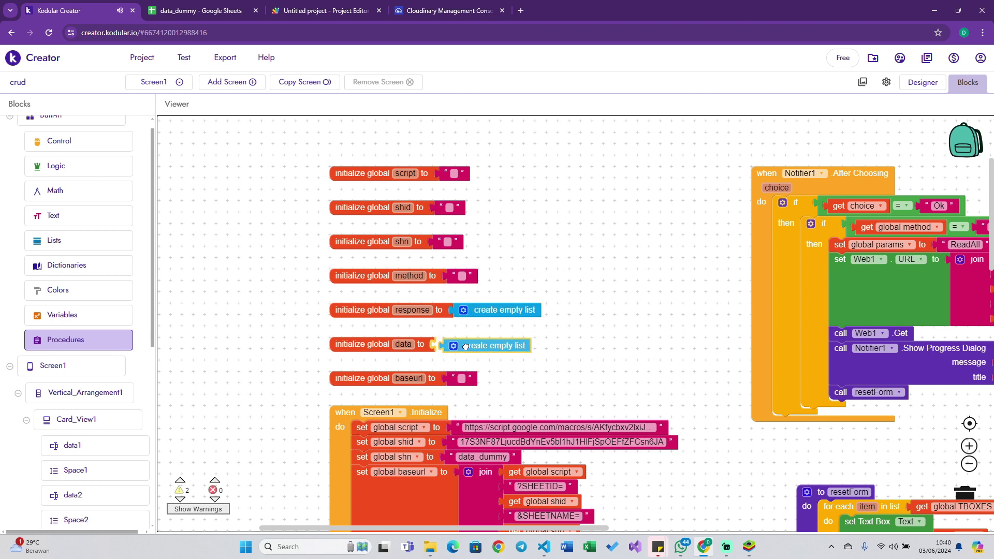
scroll(518, 357, down, 5)
scroll(590, 370, right, 8)
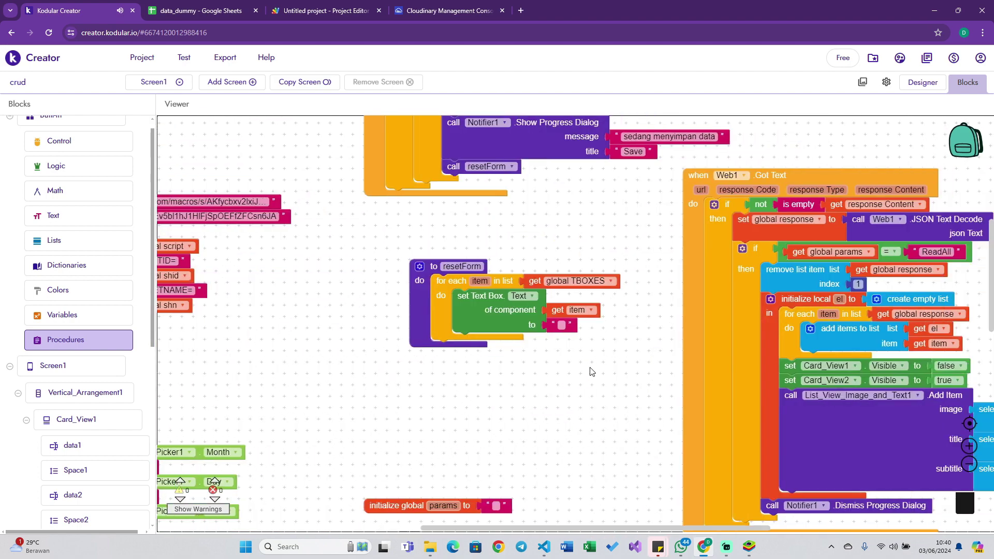
Refresh the companion screen and evaluate global response, which now returns an empty list [].
scroll(591, 372, up, 3)
scroll(592, 371, left, 3)
scroll(592, 371, left, 4)
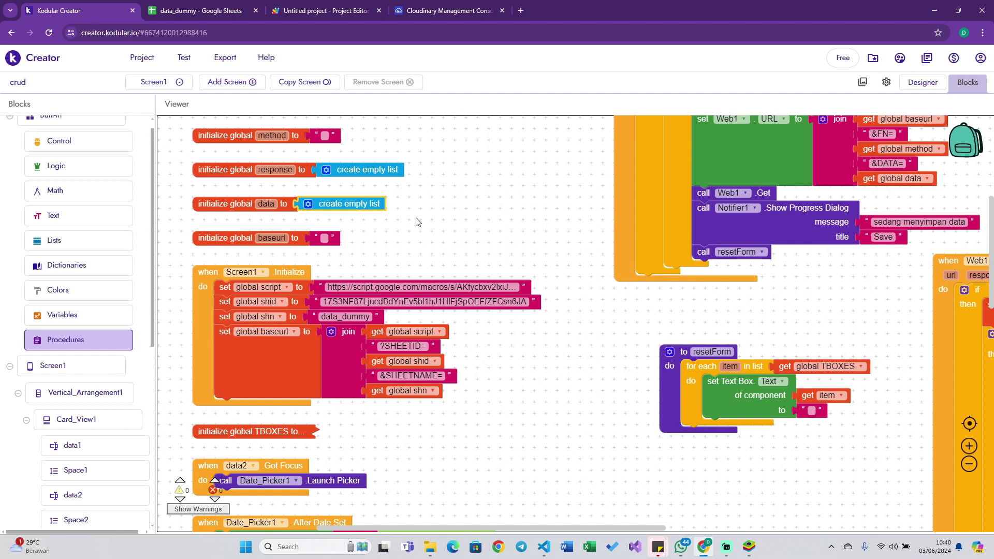
scroll(472, 224, right, 10)
scroll(472, 225, down, 2)
drag(595, 316, 656, 327)
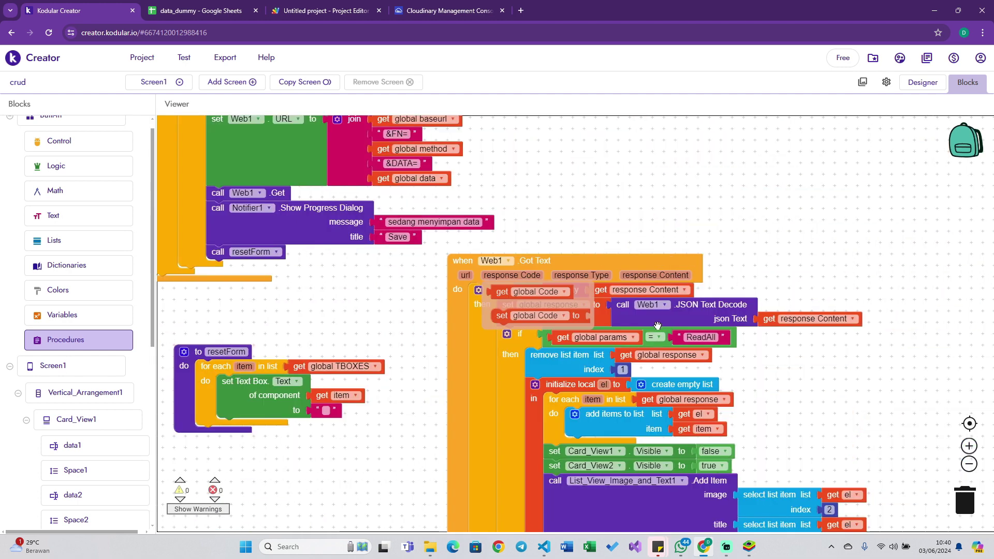
click(800, 311)
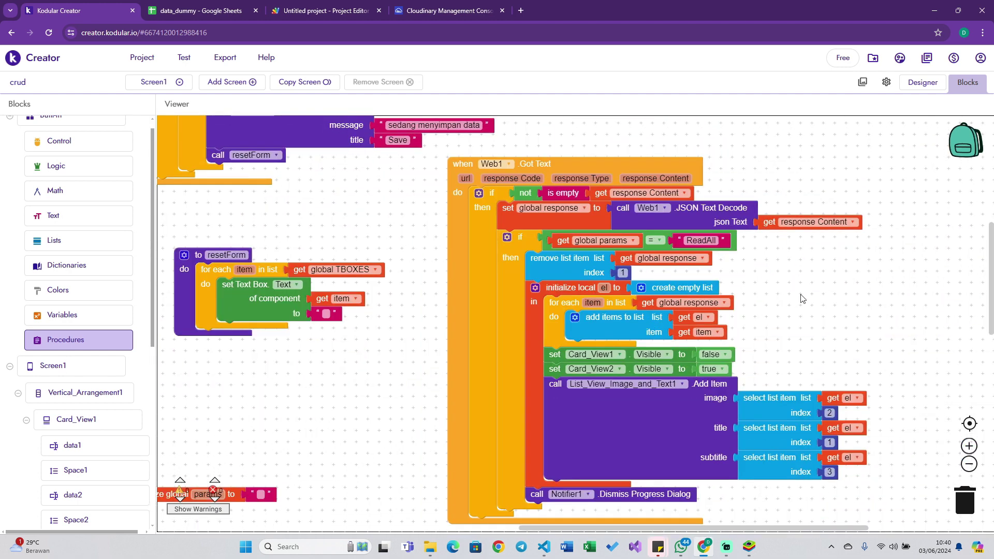
click(184, 58)
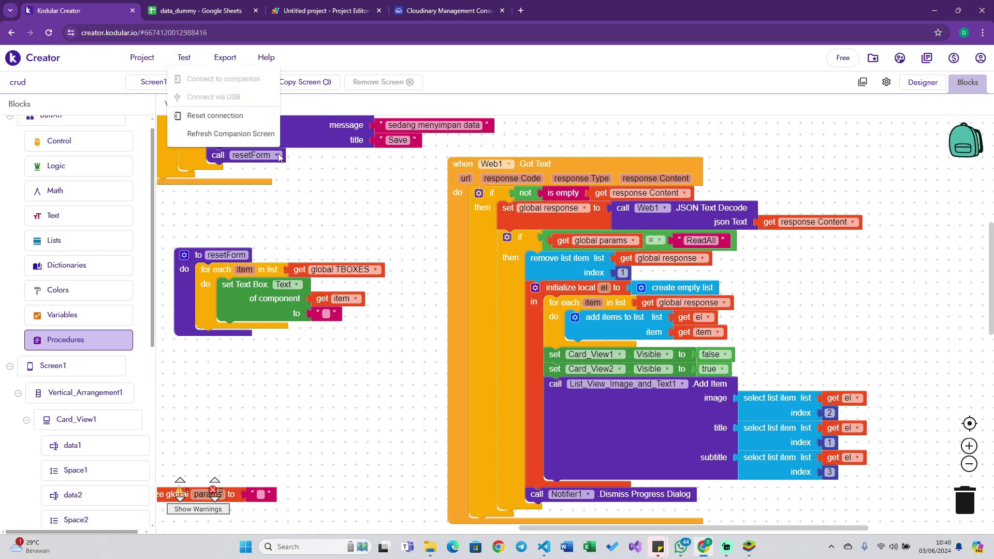
click(231, 133)
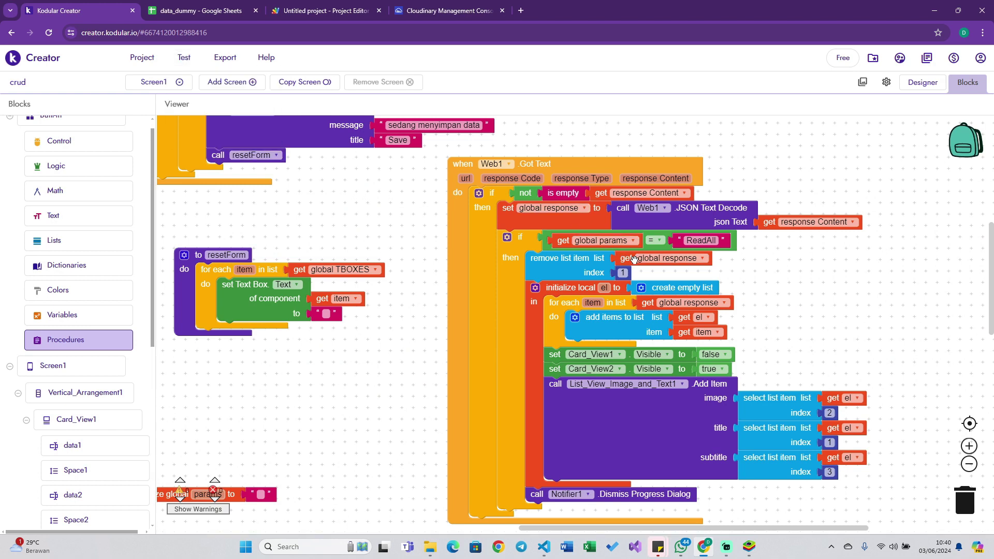
right_click(634, 259)
click(668, 362)
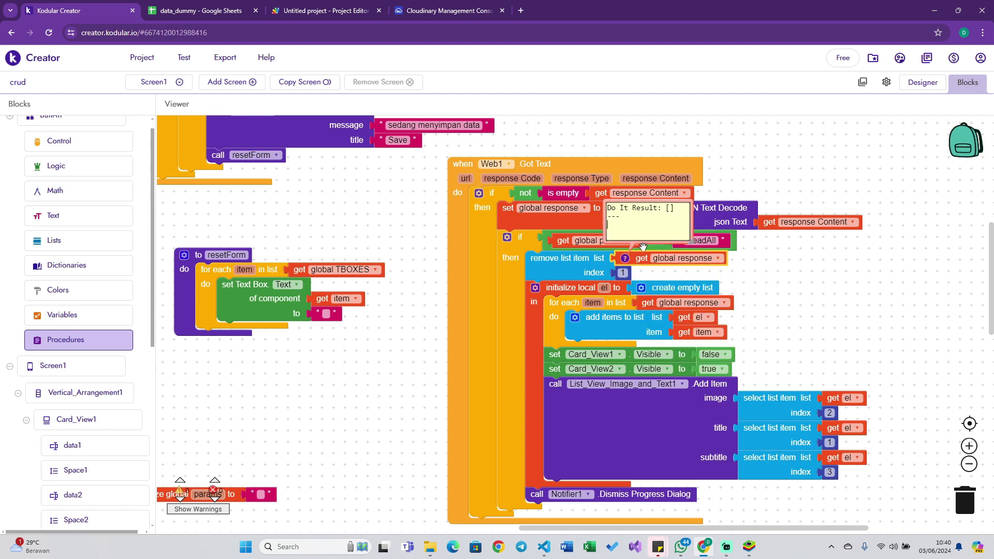
Launch the Kodular Companion app on the emulator's home screen.
click(749, 546)
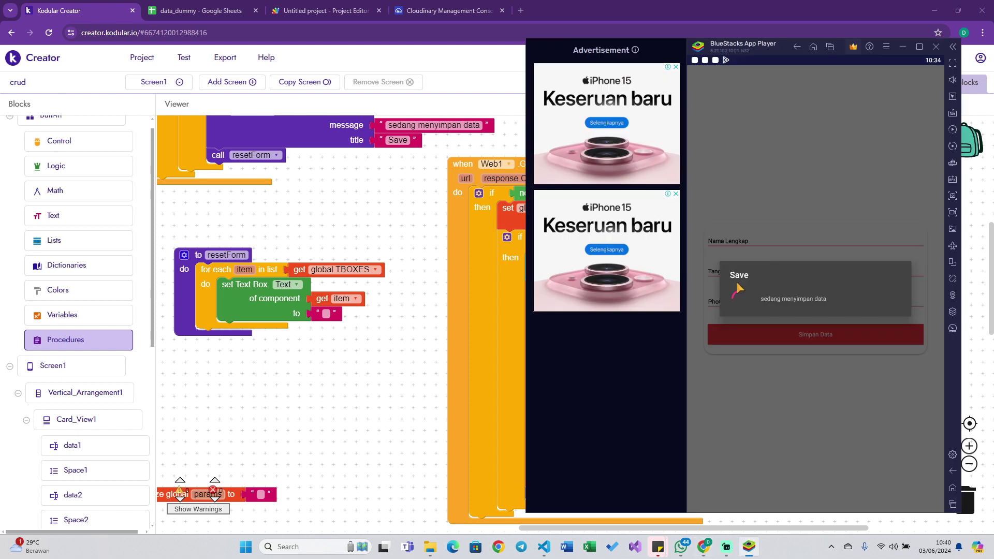
click(184, 57)
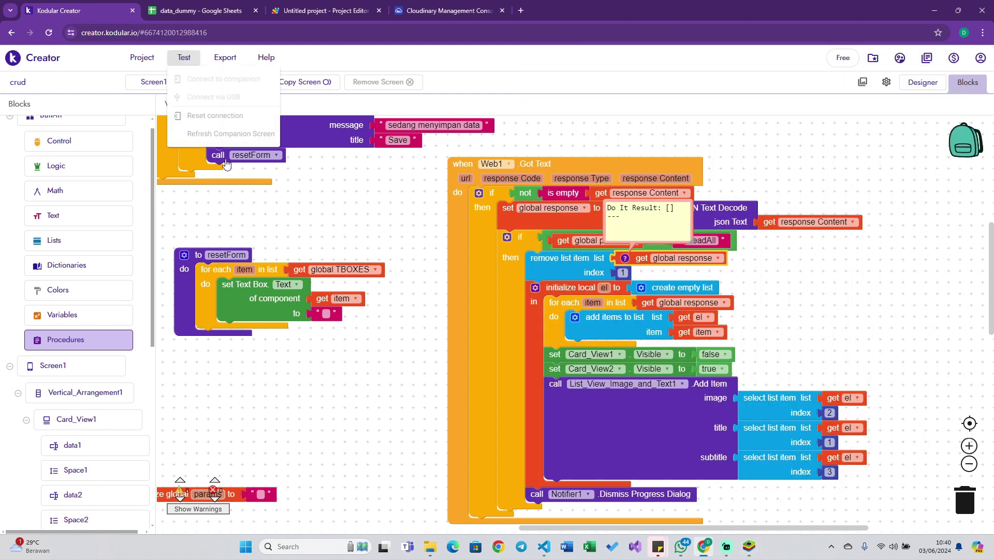
click(222, 116)
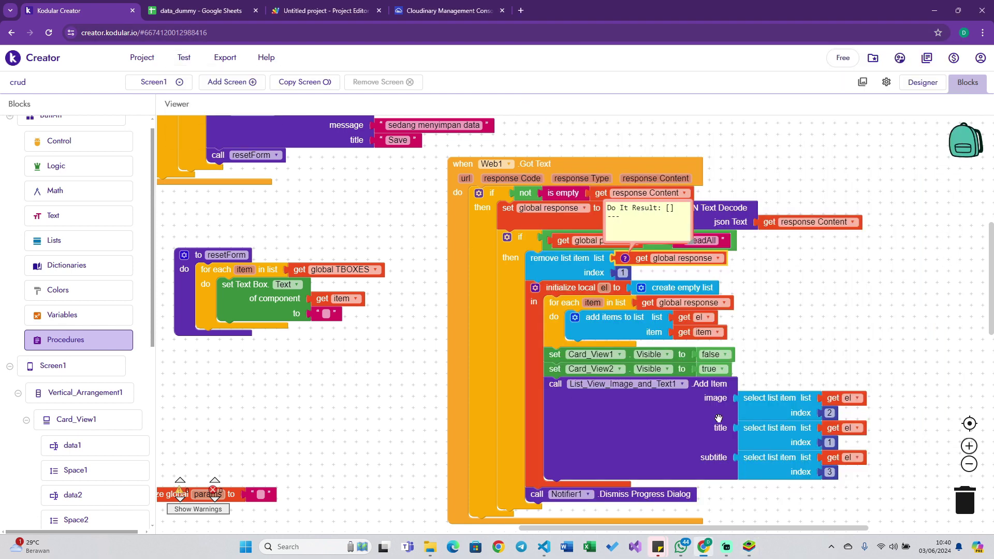
click(749, 546)
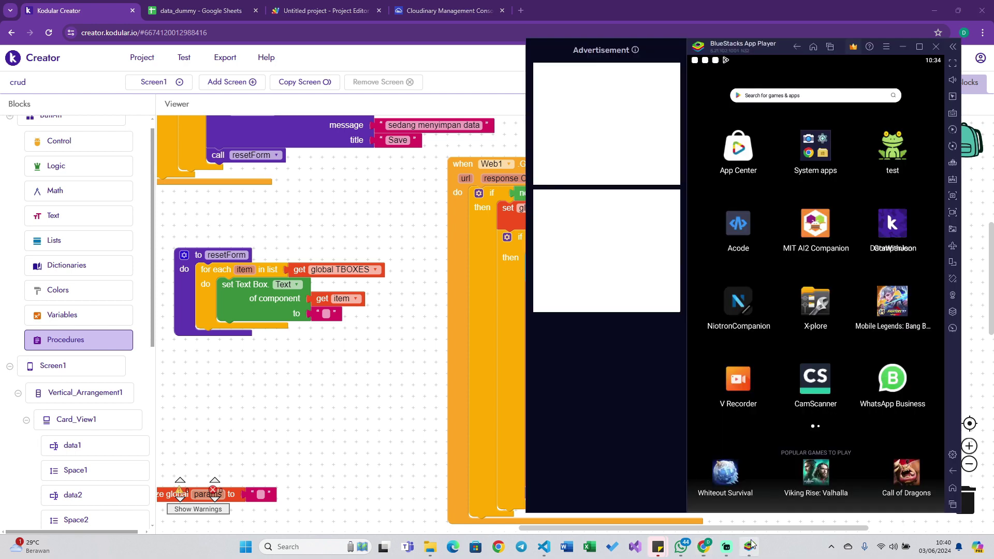
click(823, 223)
Start Connect to Companion and copy the generated connection code.
click(184, 58)
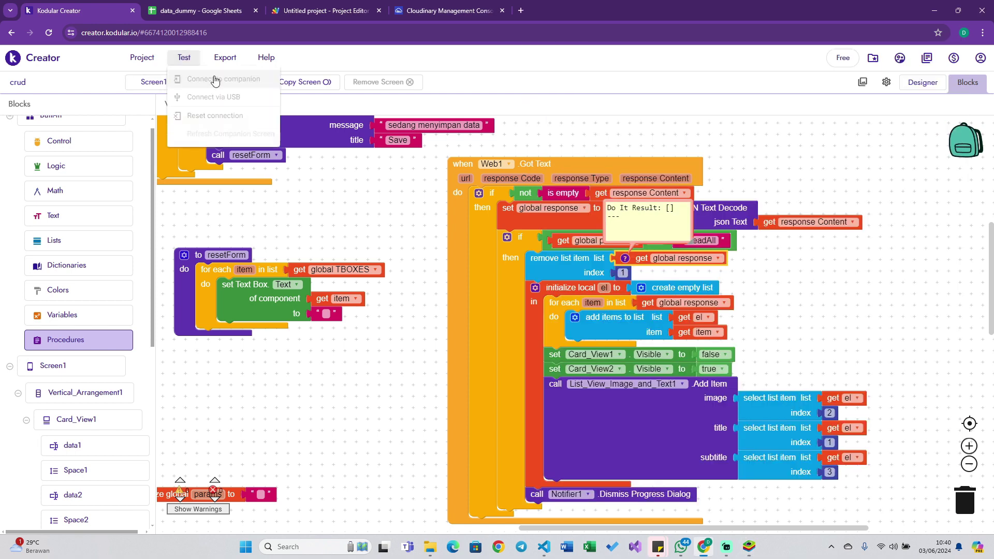
click(215, 80)
double_click(514, 299)
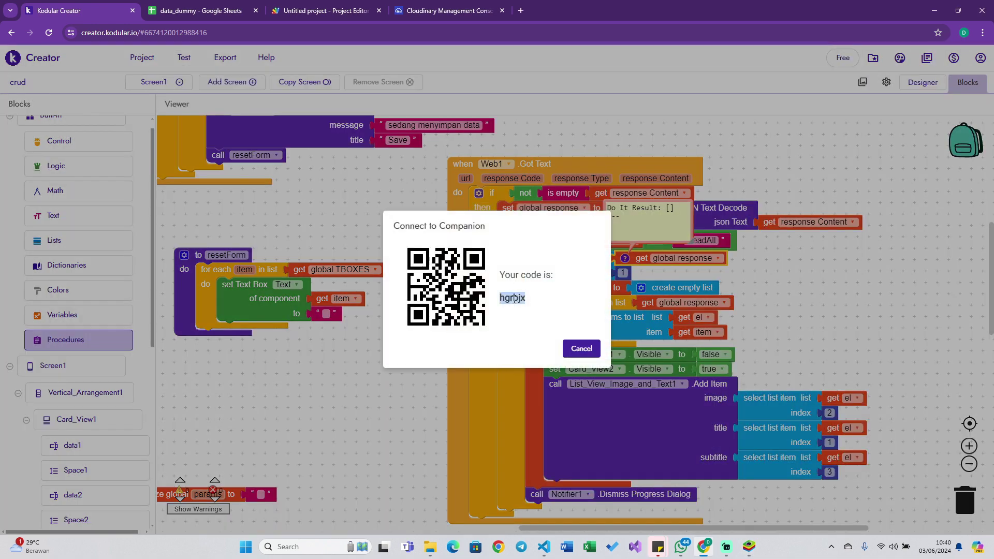
right_click(514, 299)
click(531, 314)
Paste the code into the Companion's code field in BlueStacks, then view the data_dummy sheet.
click(749, 546)
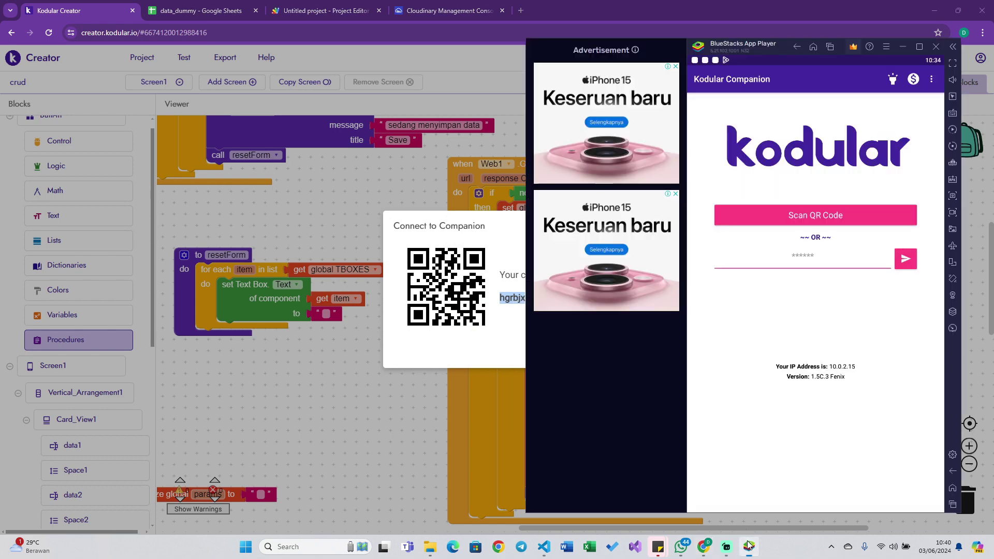
click(811, 258)
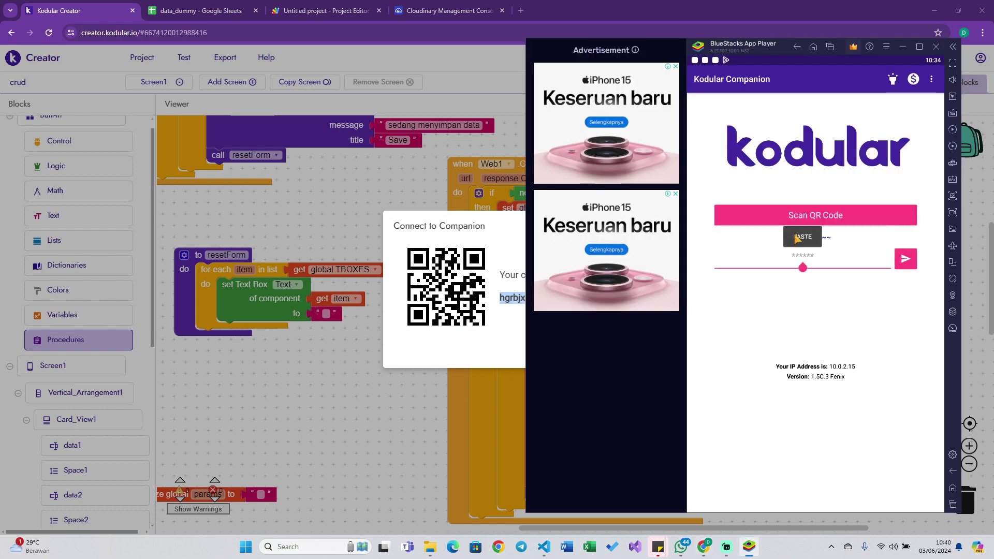
click(803, 237)
click(200, 10)
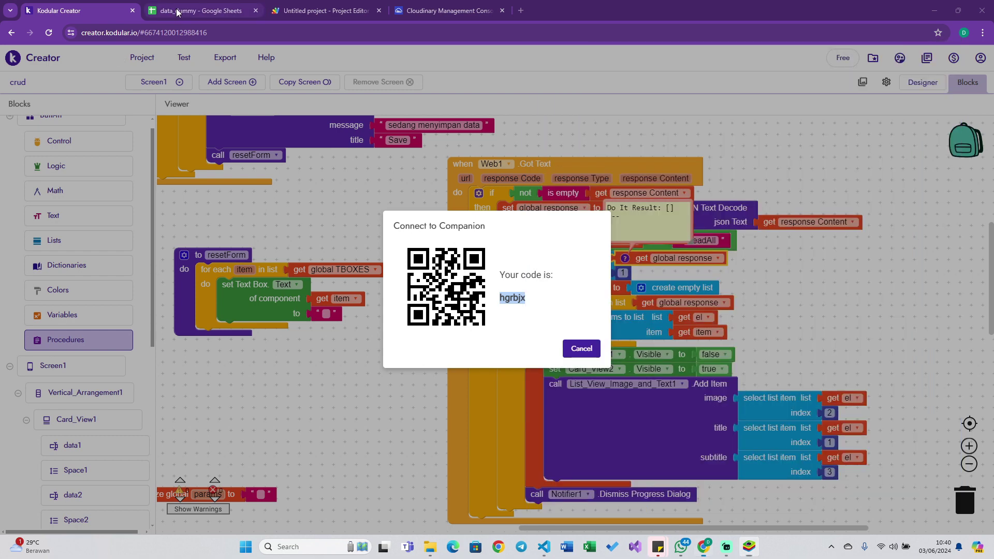
Submit the code in the Companion to load the entry form, then select the Nama Lengkap field.
click(749, 547)
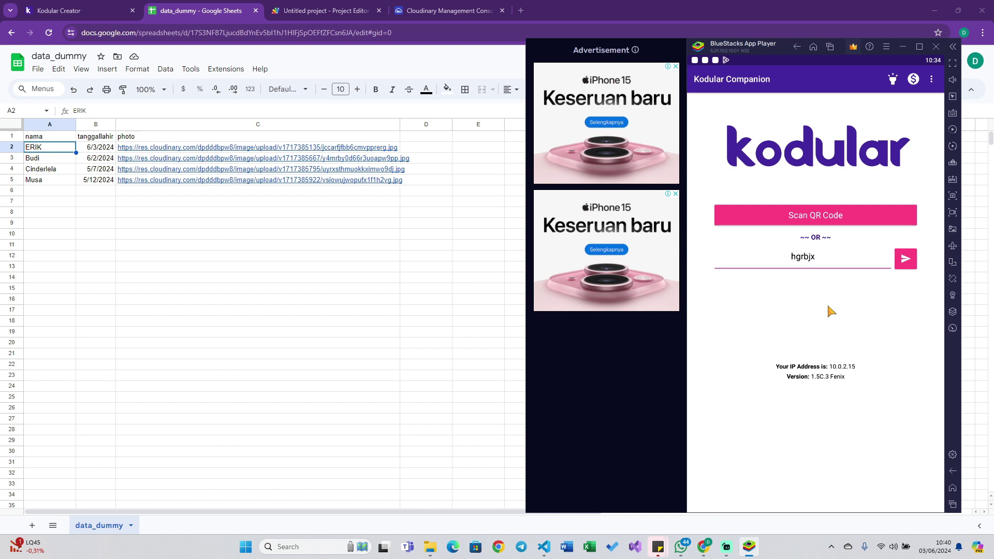
key(Return)
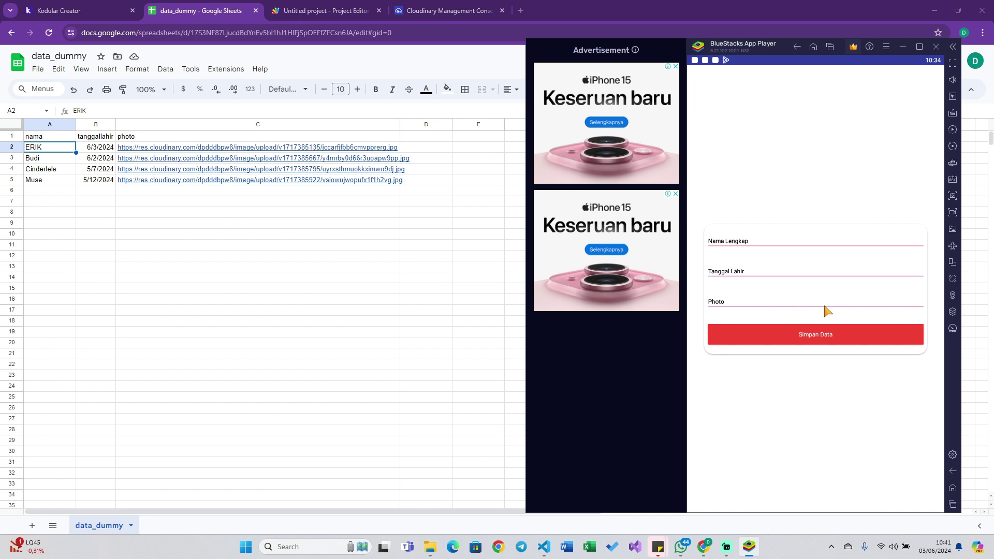
click(759, 243)
Fill in a full name, birth date June 4 (6/4/2024) and a photo chosen from the gallery.
text(Wwa)
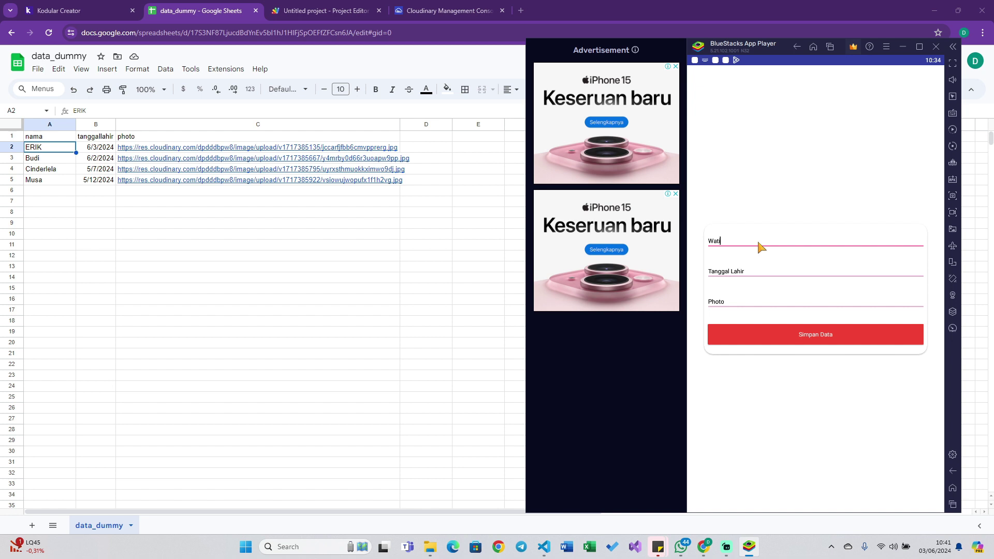
key(Tab)
click(797, 291)
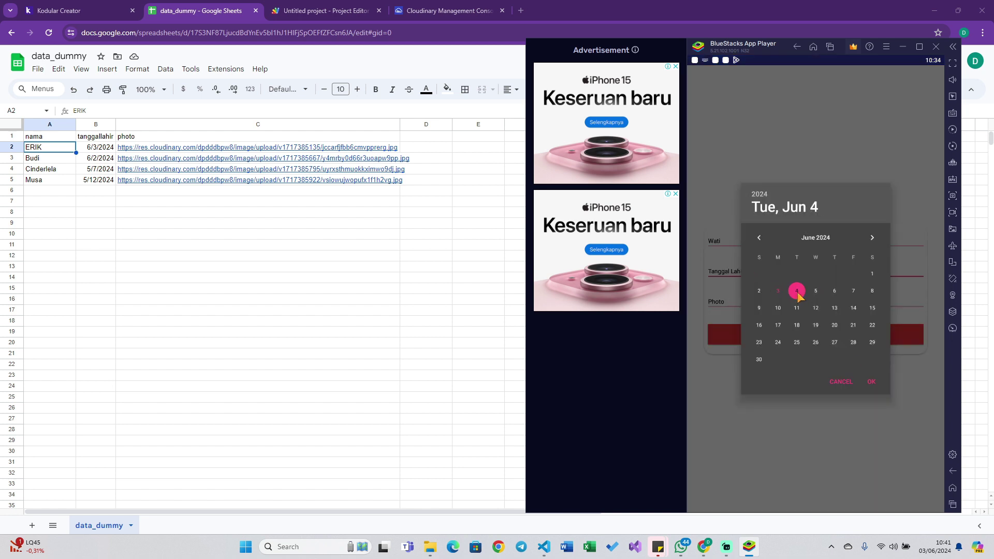
click(872, 386)
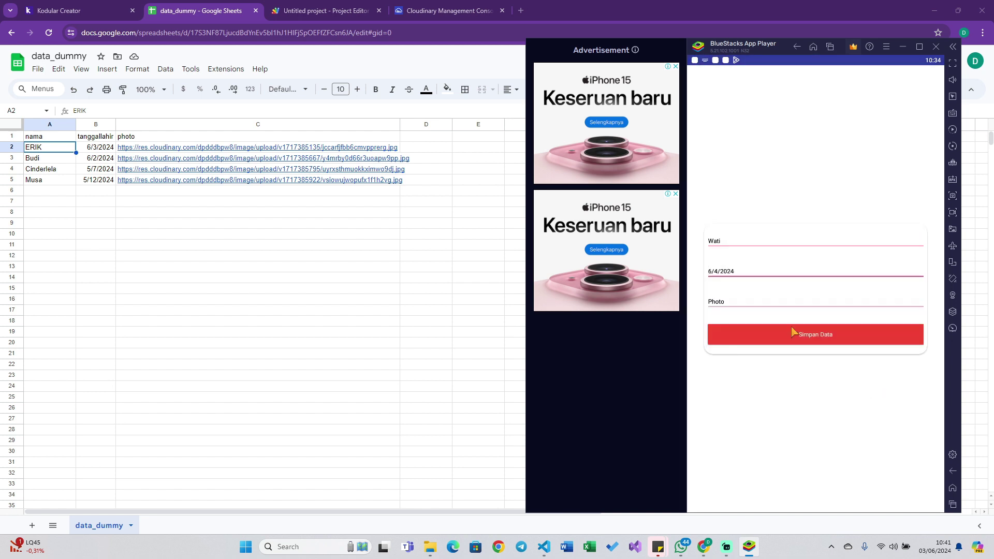
click(747, 302)
click(750, 302)
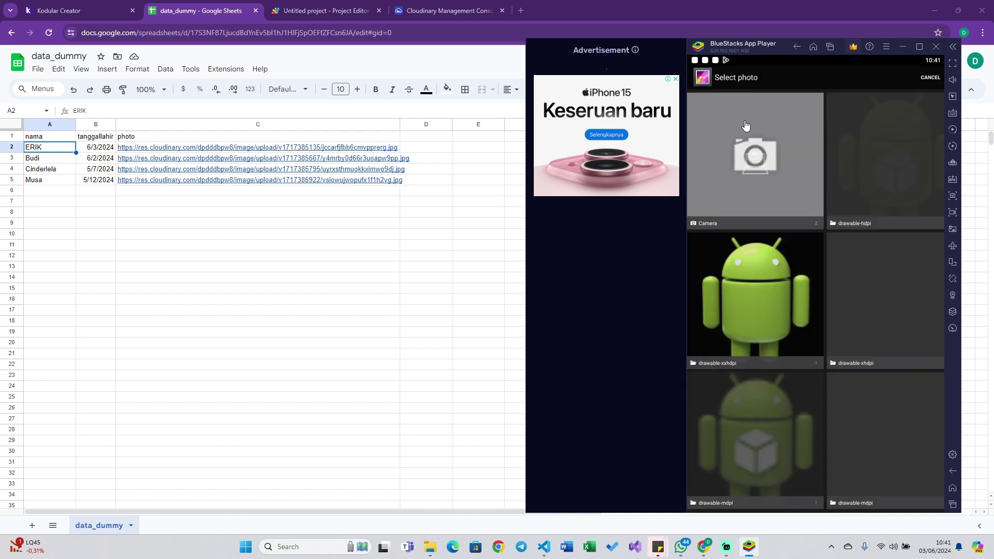
click(907, 288)
click(802, 361)
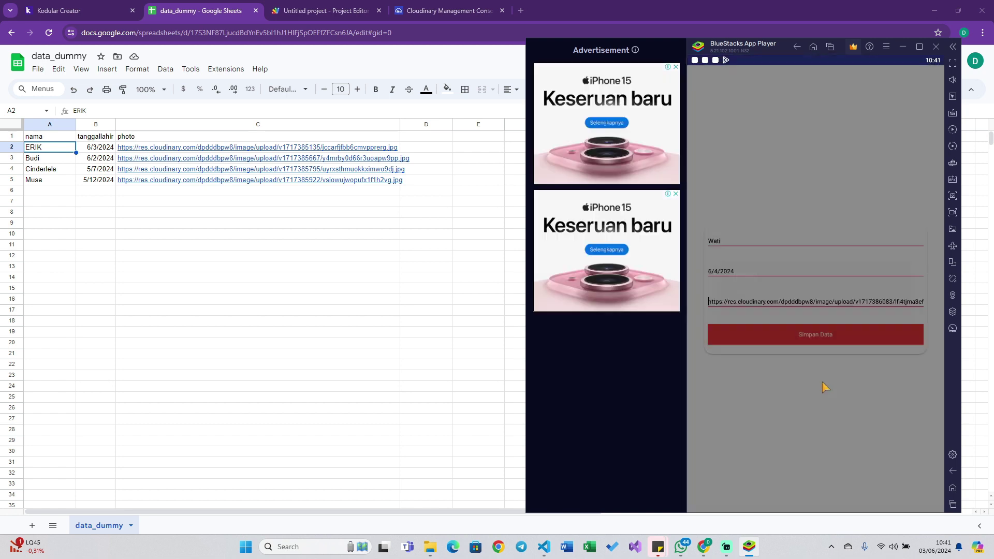
Save the record with Simpan Data, confirm OK, and return to Kodular Creator.
click(888, 332)
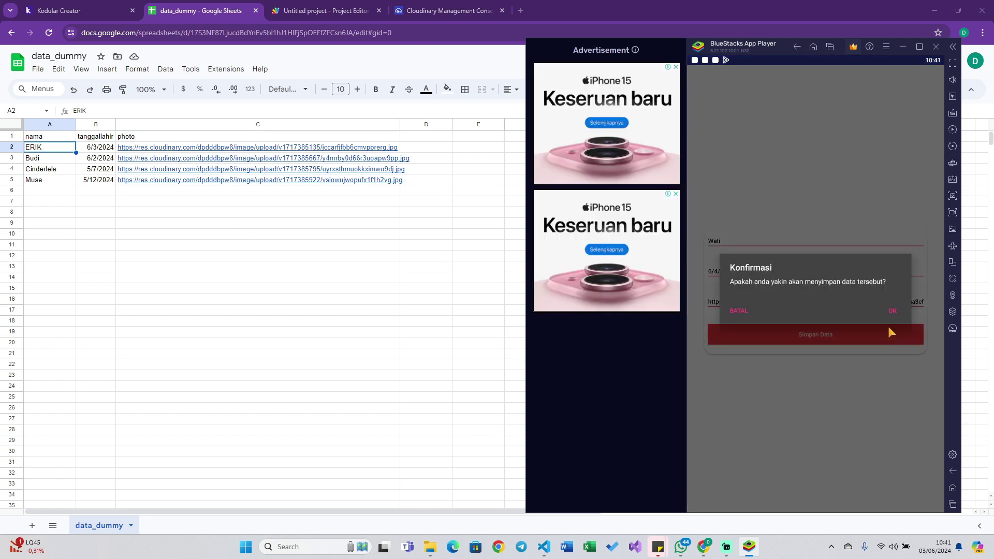
click(894, 311)
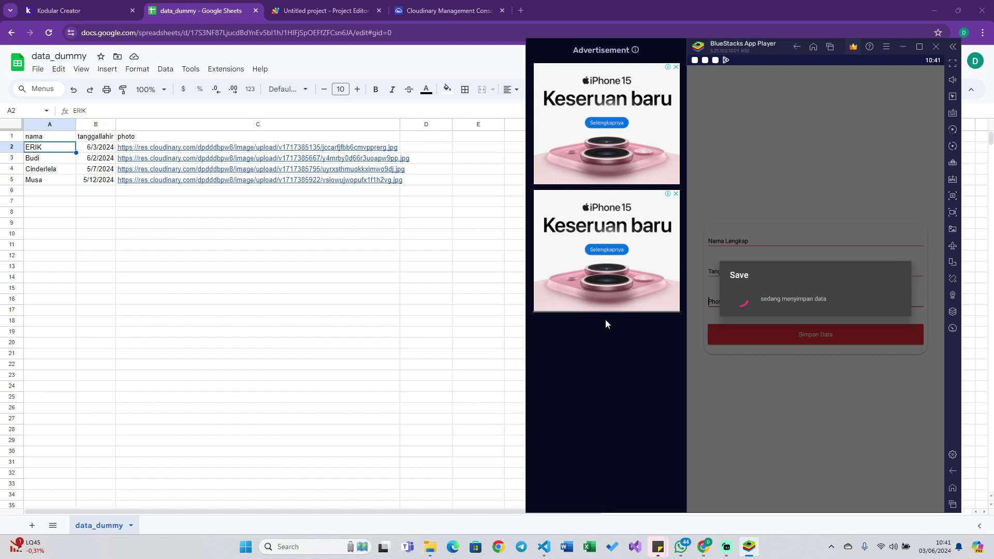
click(89, 14)
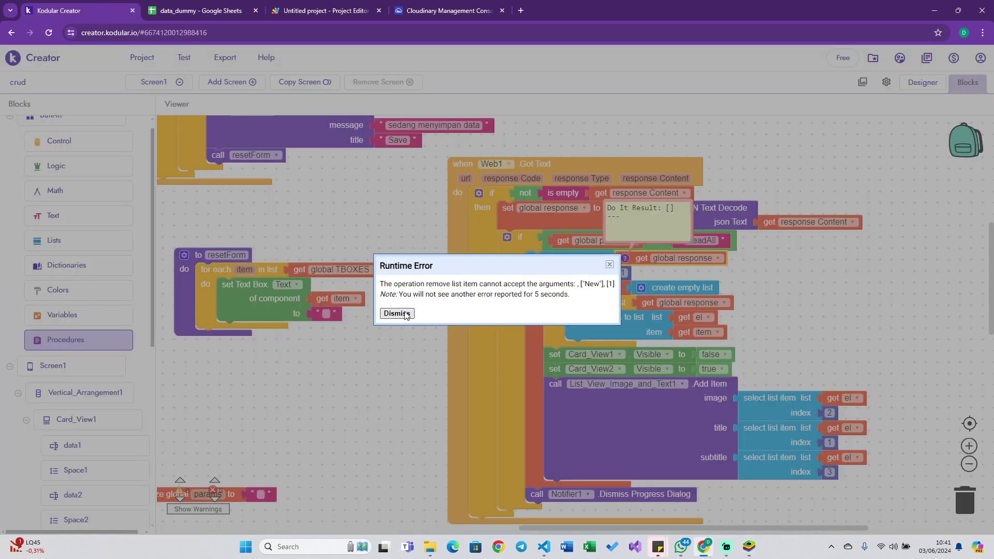
Dismiss the runtime error, confirm global response evaluates to "New", and remove that result comment.
click(404, 313)
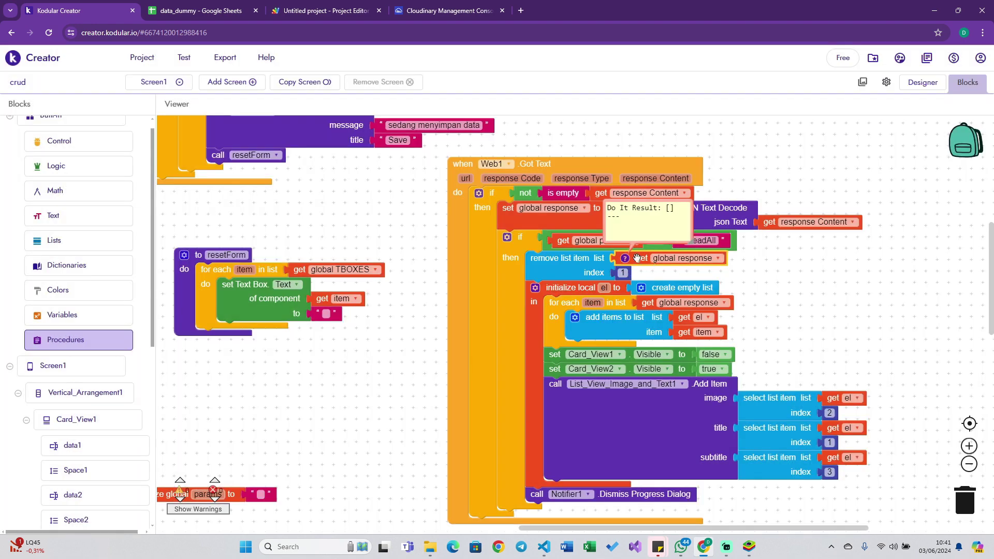
right_click(637, 257)
click(658, 361)
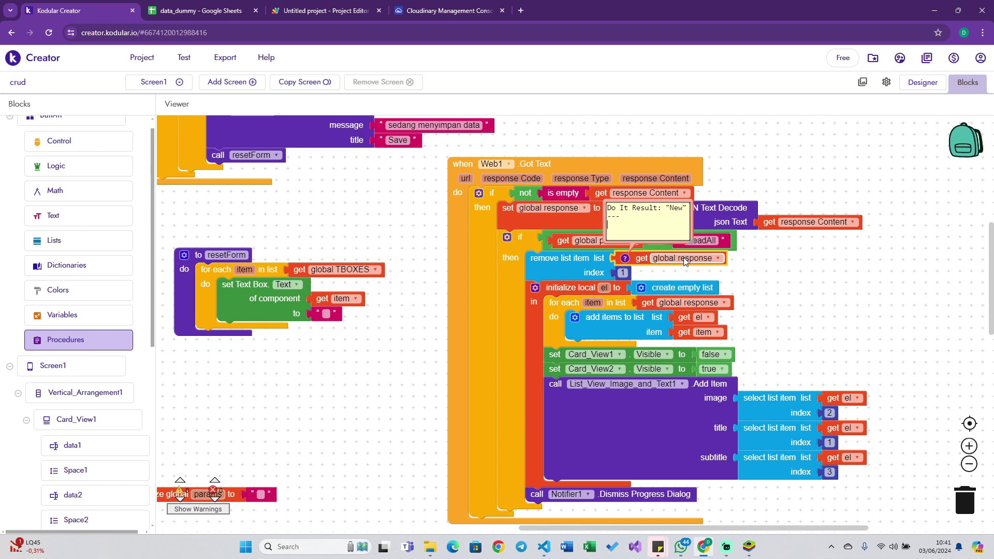
click(684, 262)
click(646, 259)
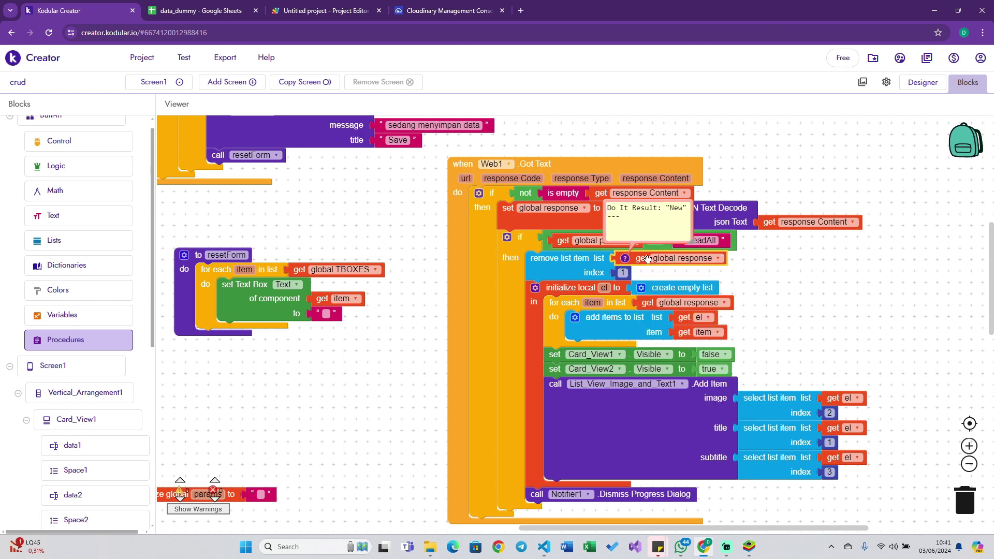
click(769, 271)
right_click(635, 259)
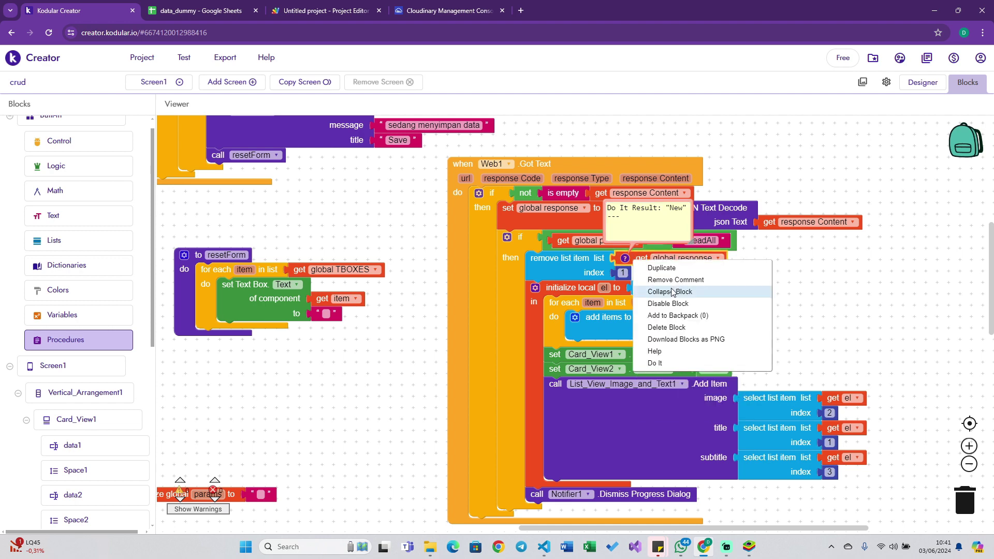
click(670, 279)
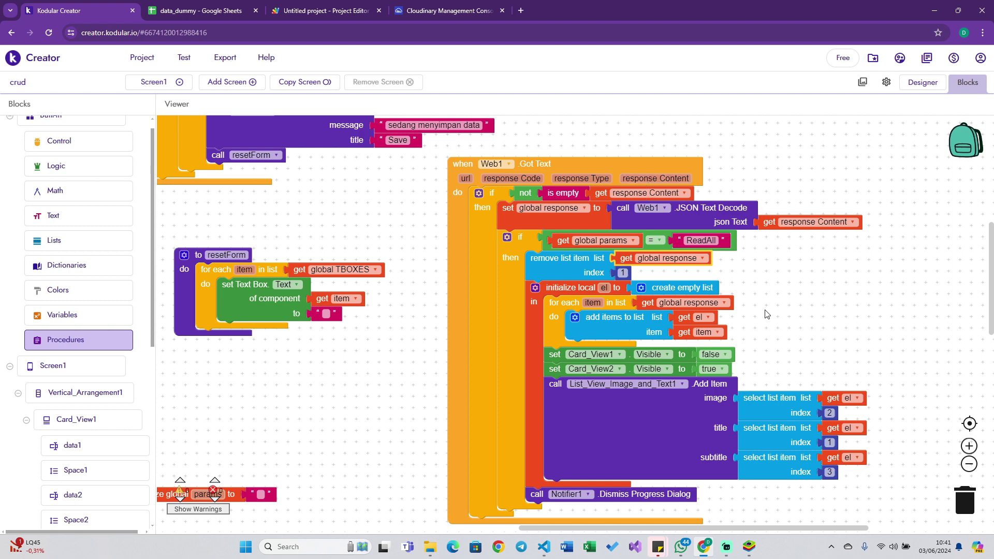
Evaluate response Content, the loop item and the loop's global response, then remove the leftover comment.
right_click(599, 193)
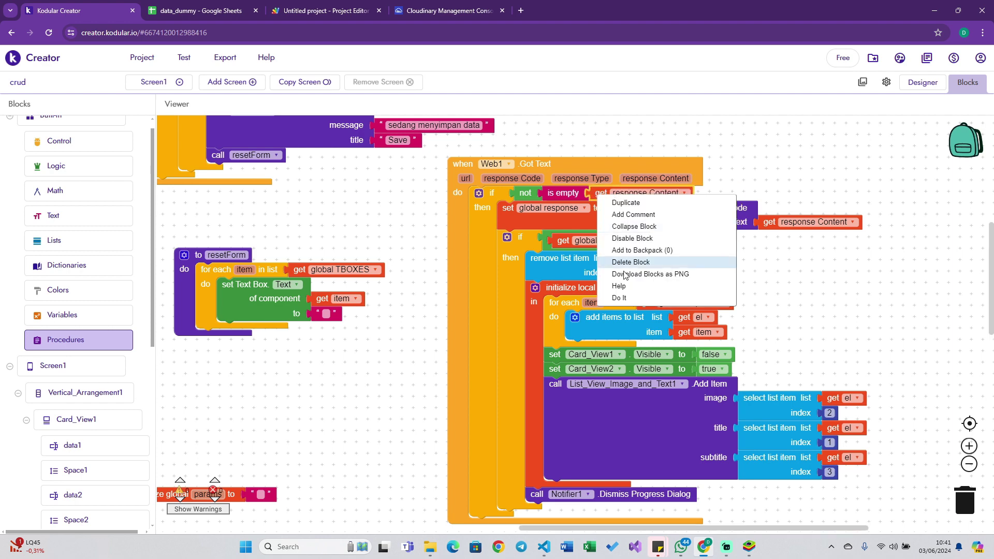
click(616, 299)
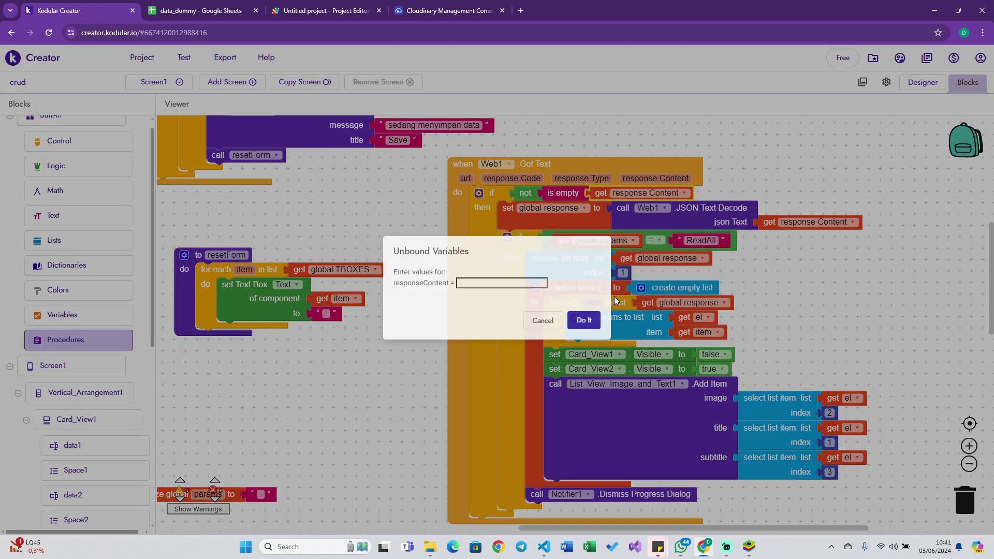
click(540, 321)
scroll(800, 336, down, 1)
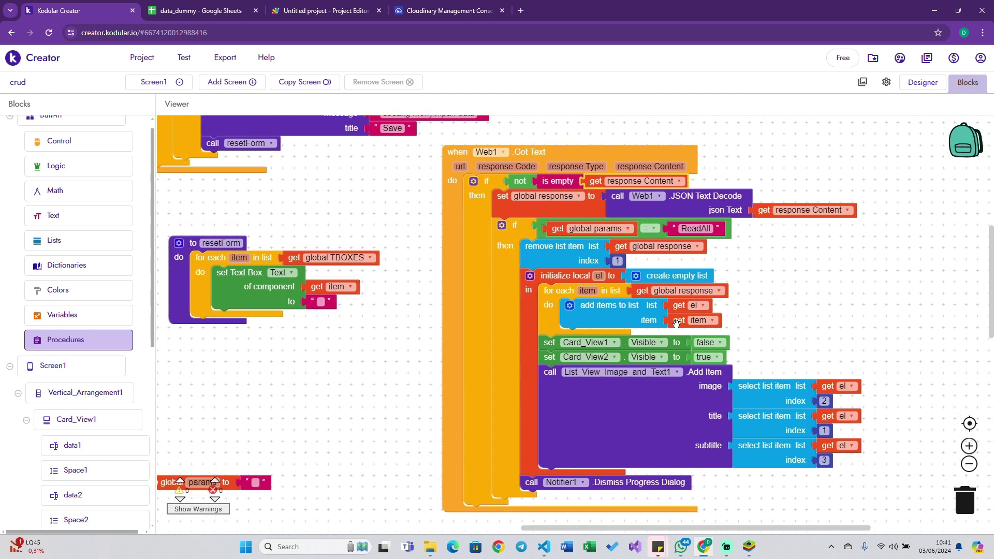
right_click(676, 324)
click(723, 430)
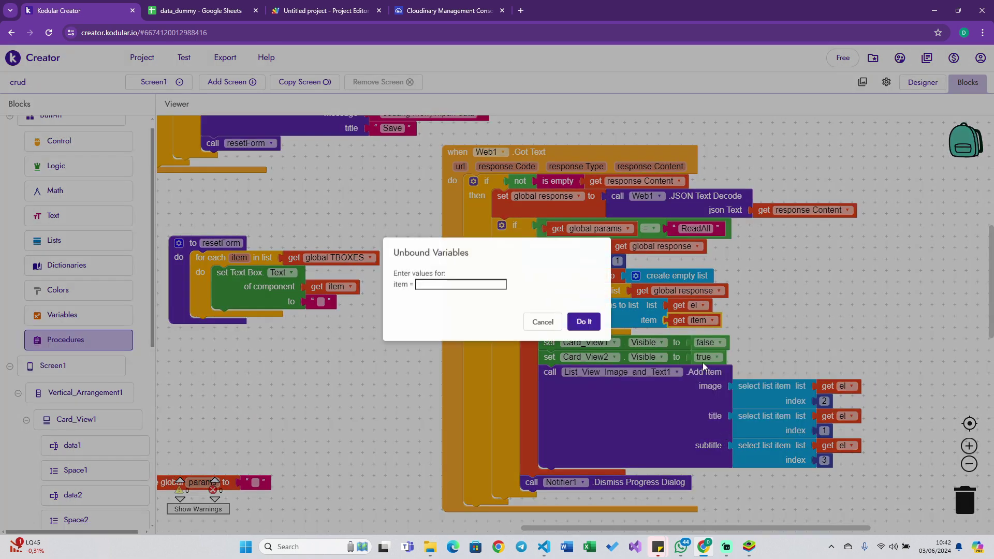
click(542, 322)
right_click(642, 293)
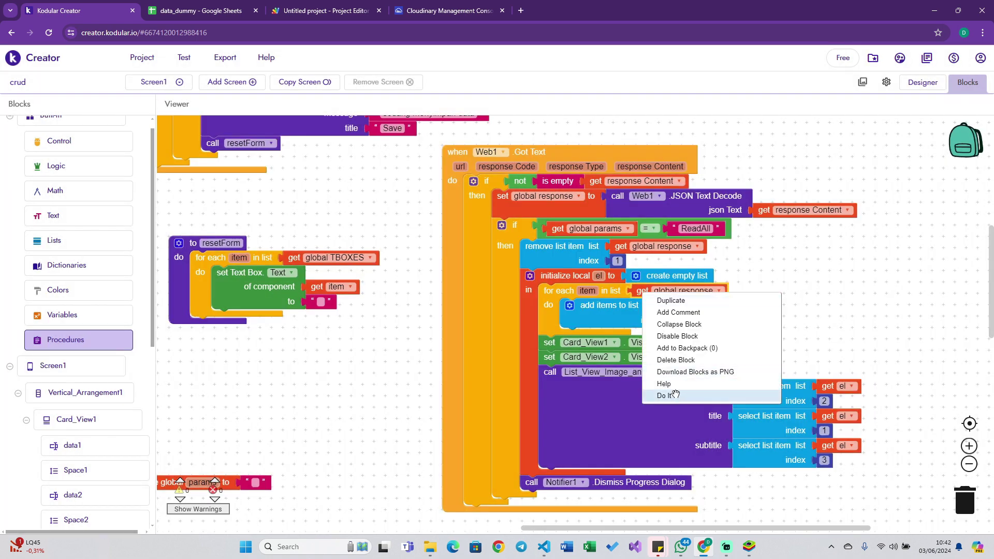
click(676, 395)
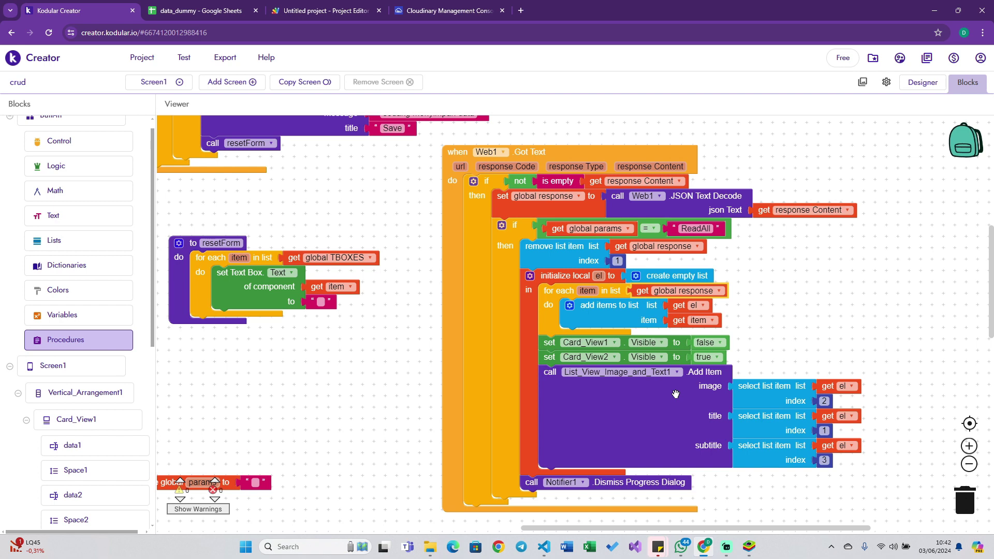
right_click(651, 293)
click(680, 311)
click(200, 11)
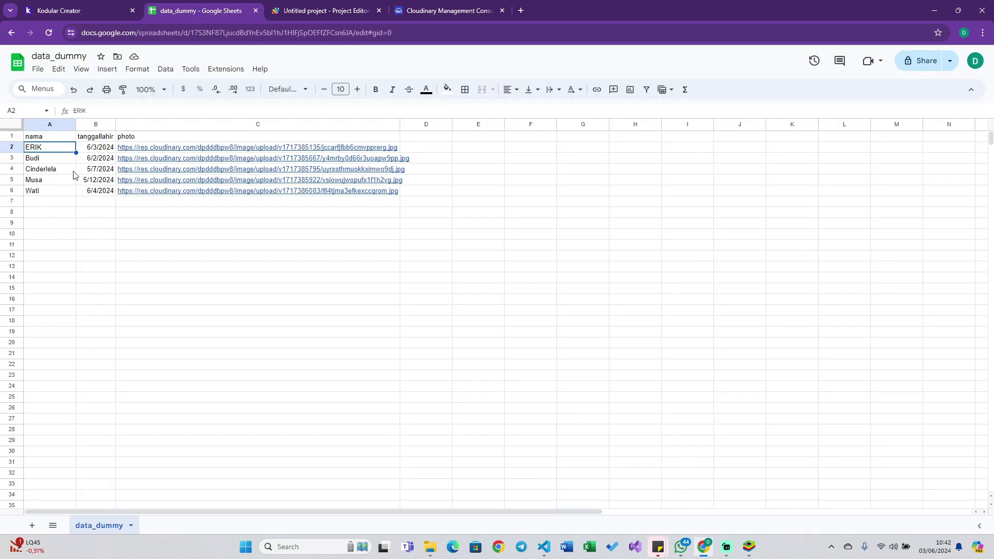
click(78, 10)
scroll(569, 213, down, 1)
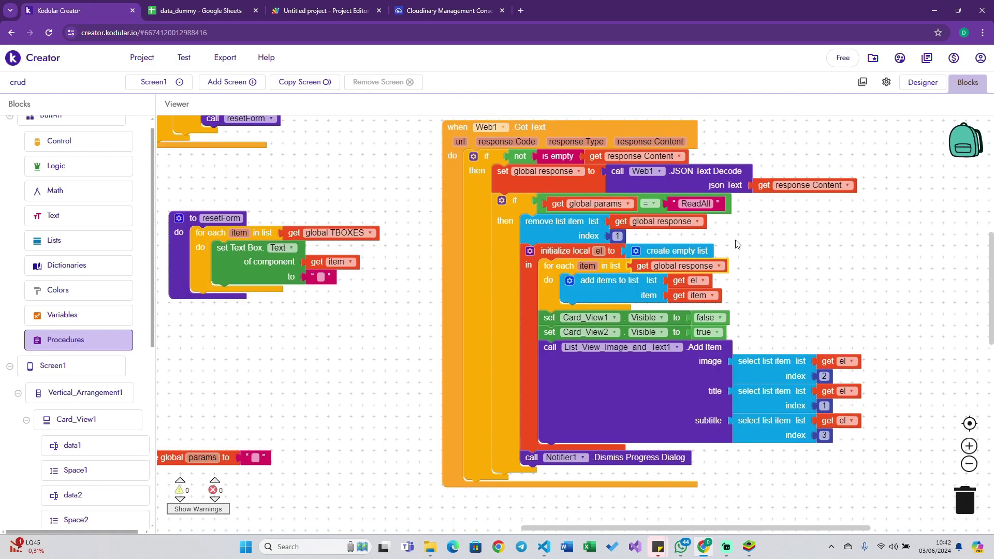
click(276, 12)
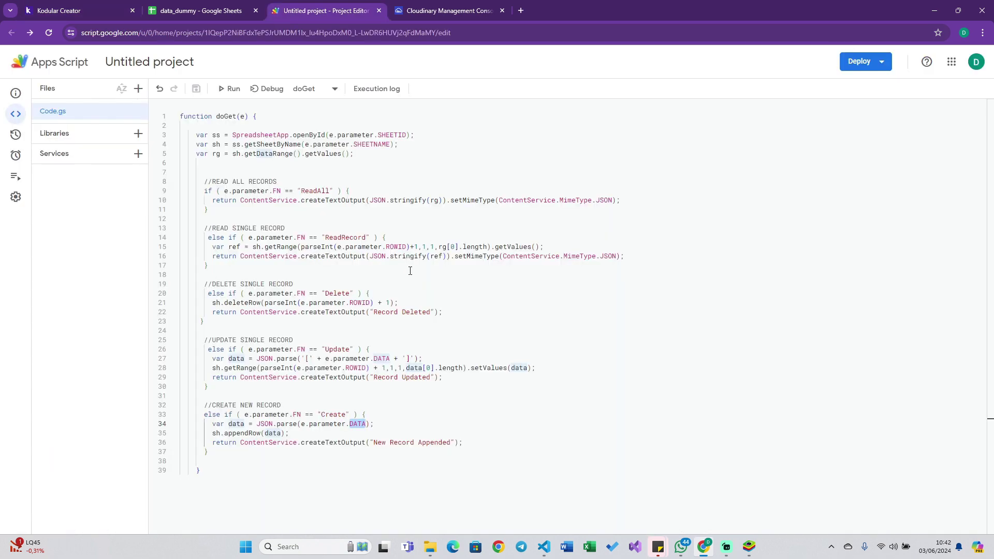
double_click(309, 191)
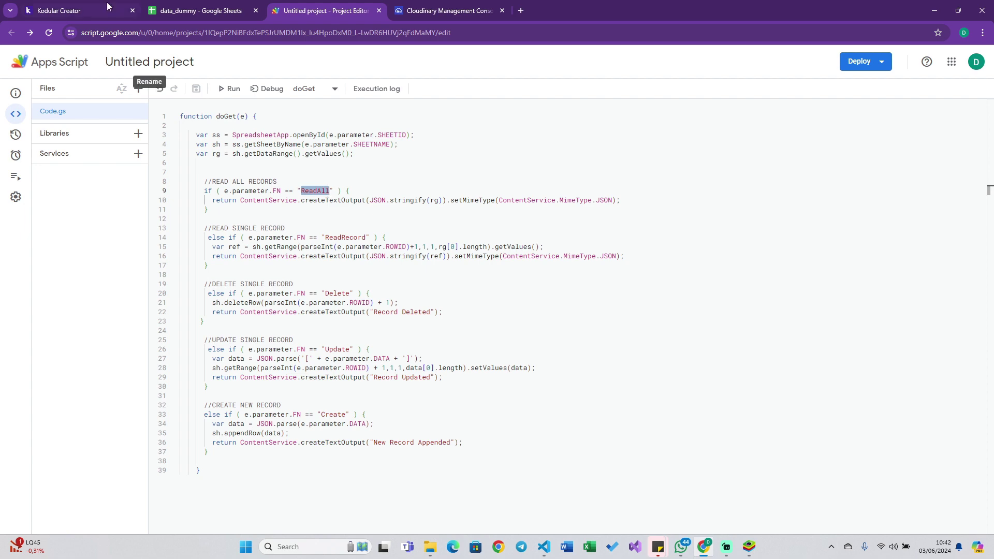
click(62, 10)
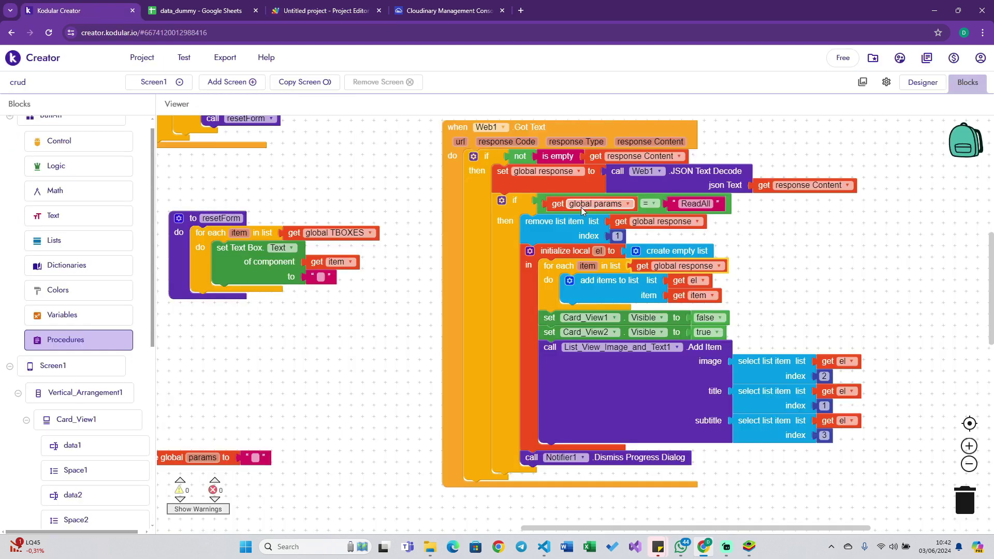
scroll(759, 257, left, 2)
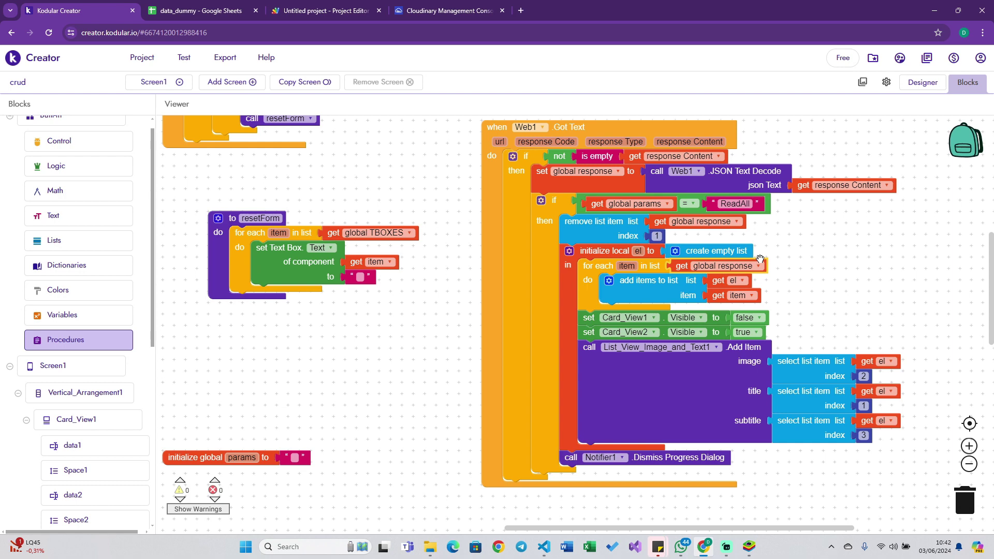
scroll(759, 258, left, 1)
scroll(759, 257, left, 1)
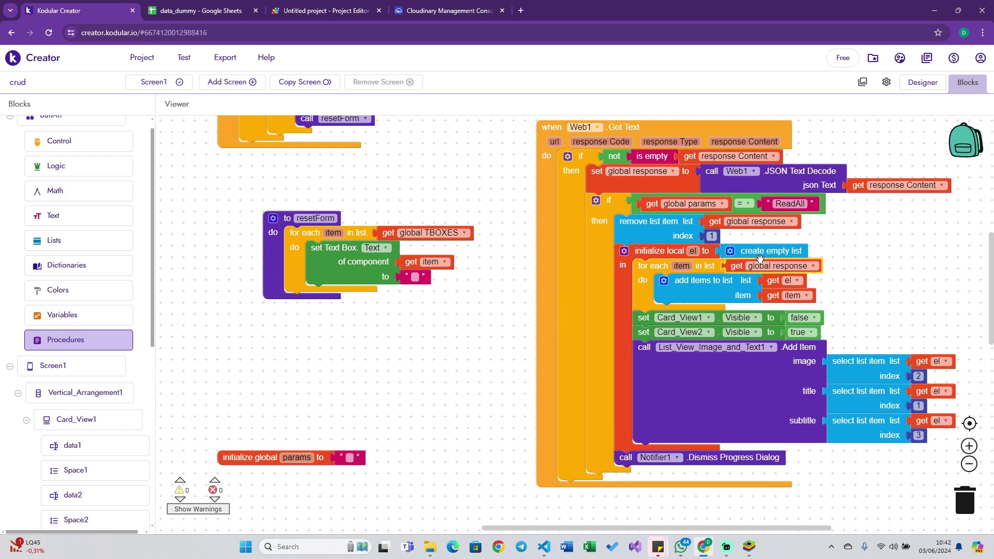
scroll(760, 258, left, 1)
scroll(760, 258, left, 1)
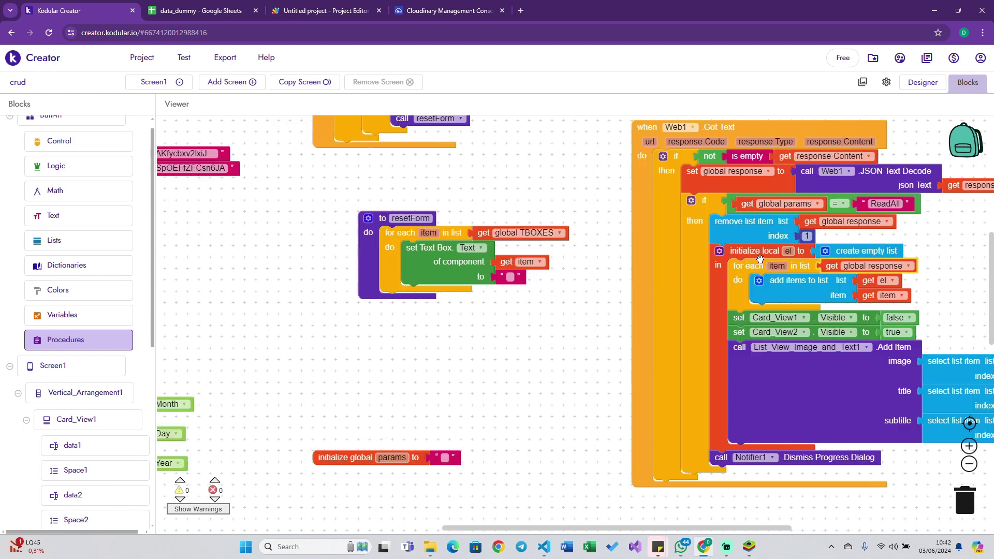
scroll(760, 258, left, 1)
scroll(759, 258, down, 2)
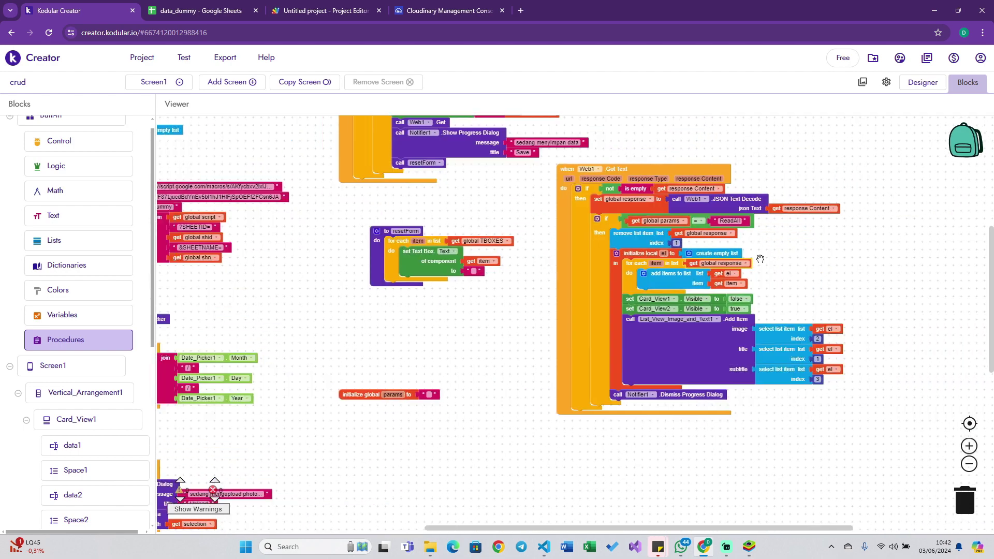
scroll(488, 278, left, 2)
scroll(530, 318, down, 1)
scroll(532, 323, down, 5)
scroll(531, 323, down, 1)
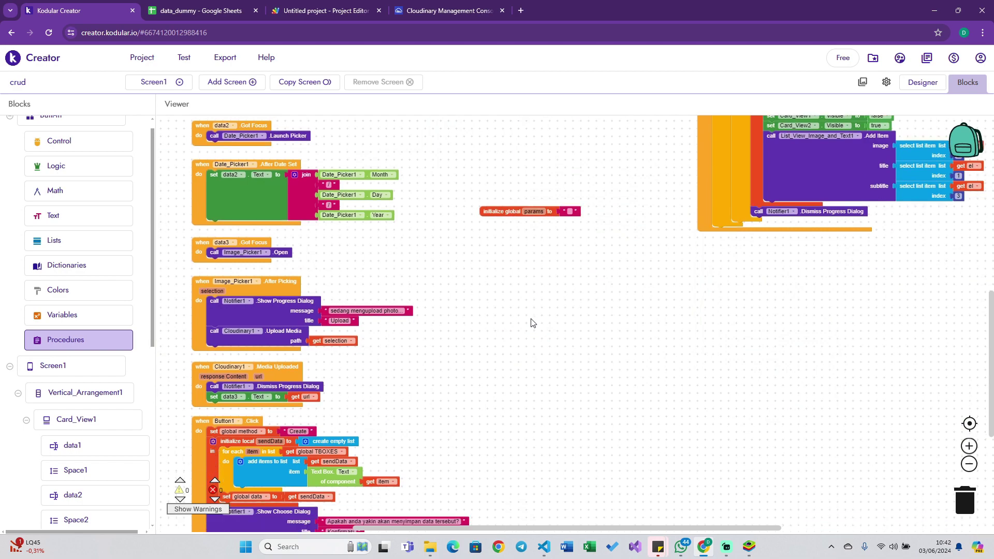
scroll(532, 323, up, 4)
scroll(531, 323, right, 5)
scroll(532, 323, up, 3)
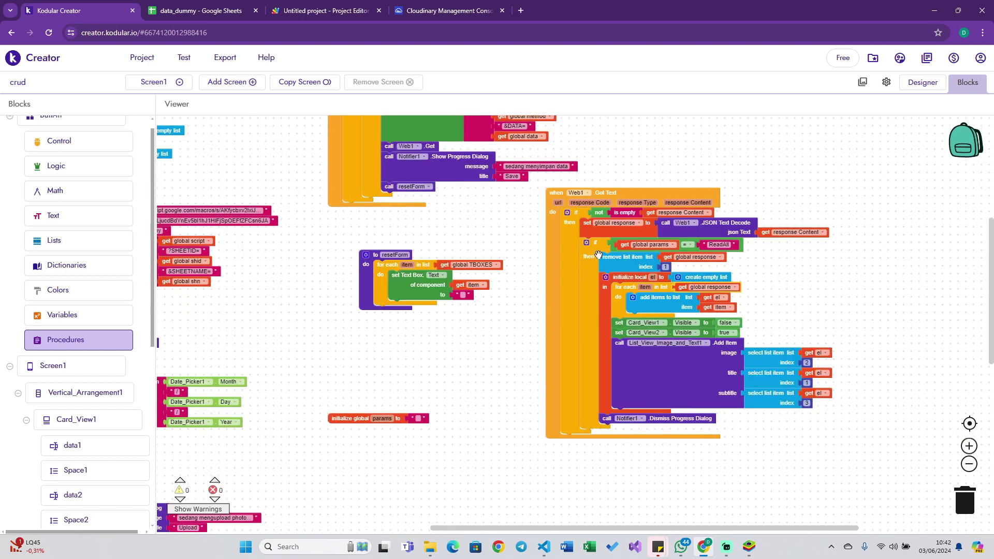
scroll(433, 250, up, 2)
scroll(430, 233, up, 1)
scroll(430, 233, left, 1)
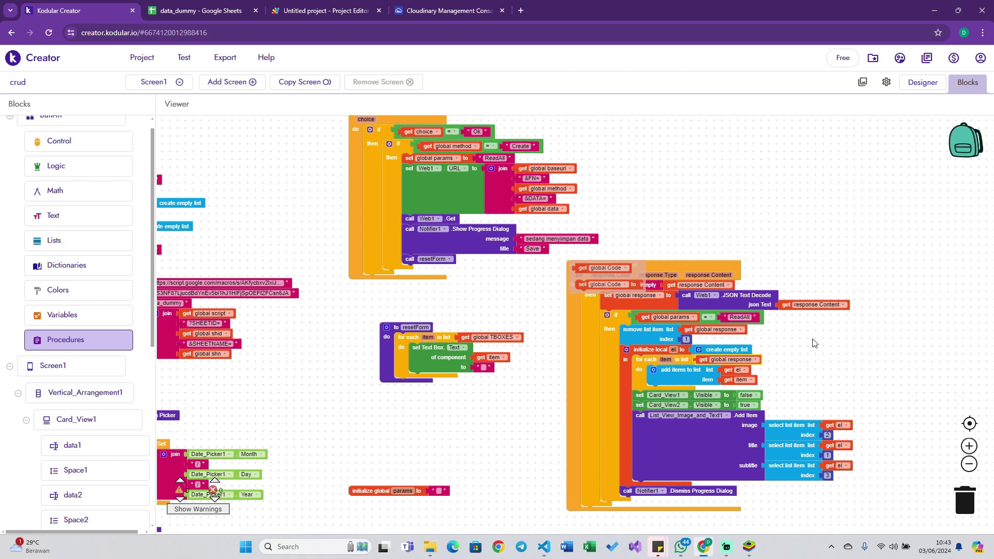
Switch the ReadAll comparison in Web1 Got Text from global params to global method.
click(691, 317)
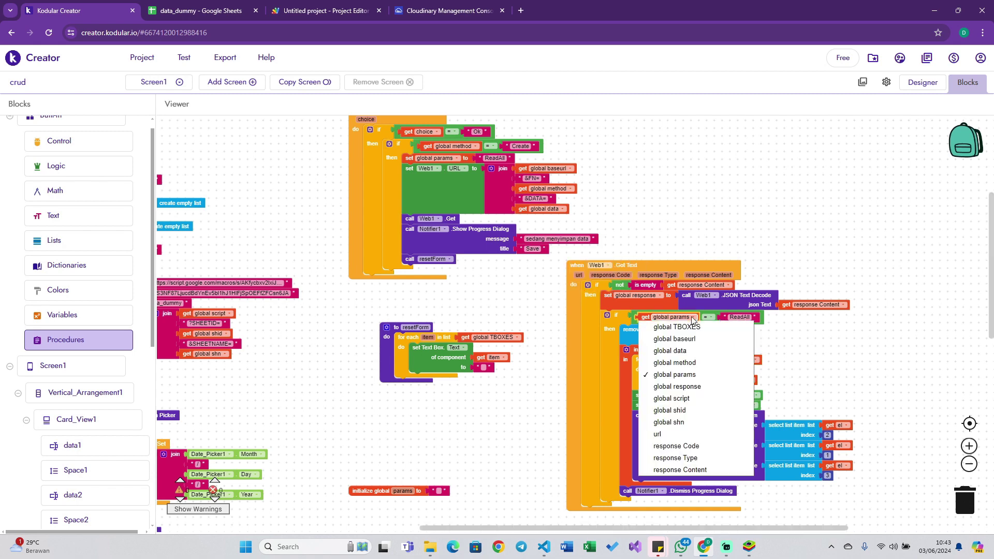
click(698, 363)
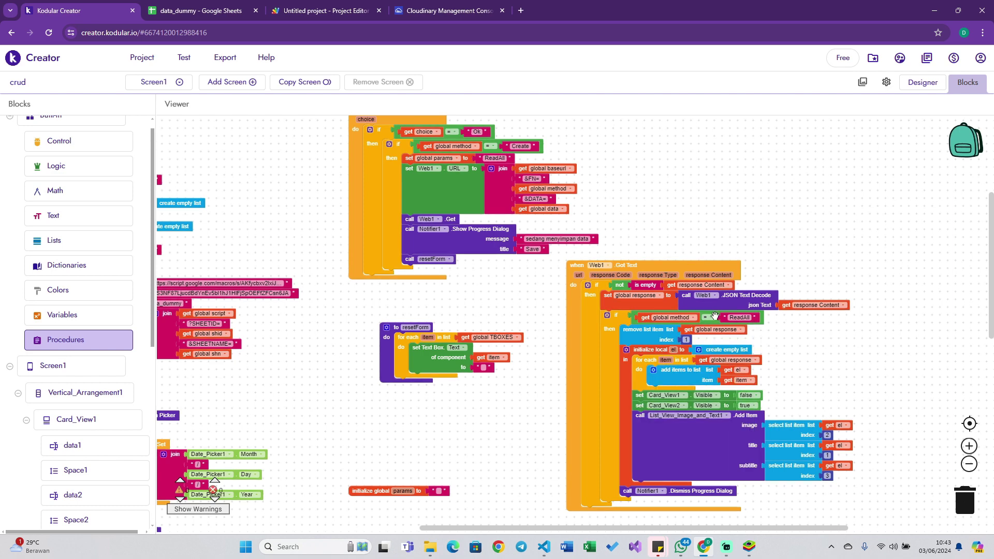
mouse_move(707, 275)
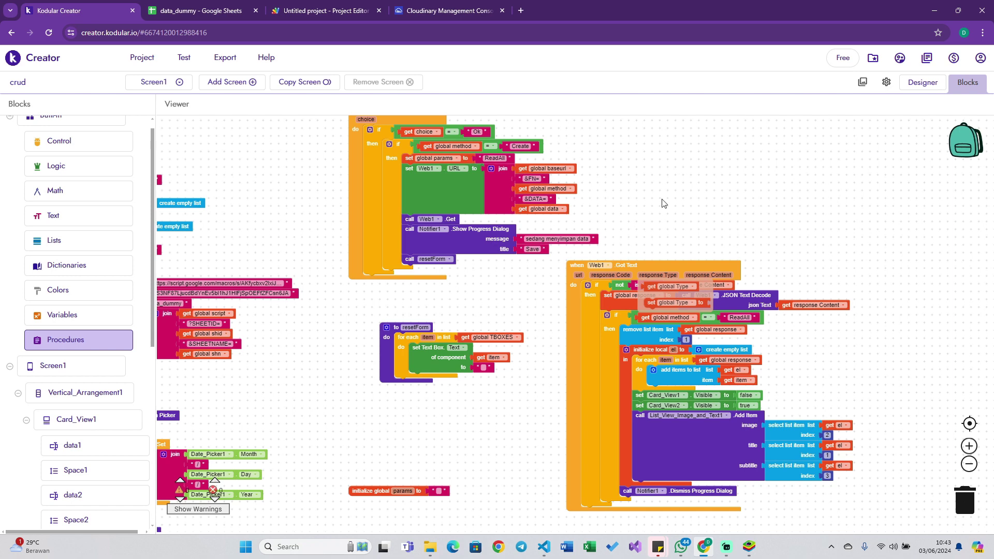
scroll(646, 204, up, 2)
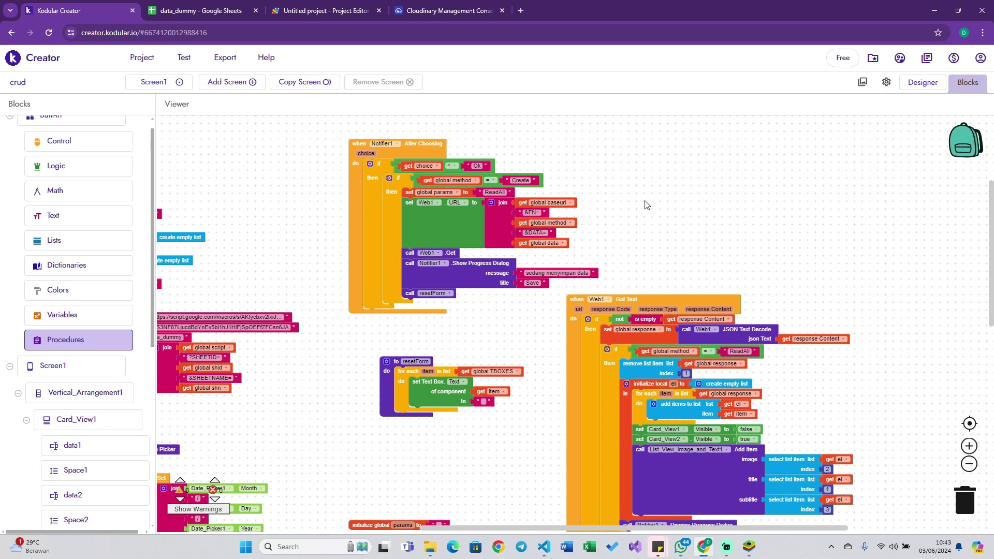
scroll(688, 305, down, 3)
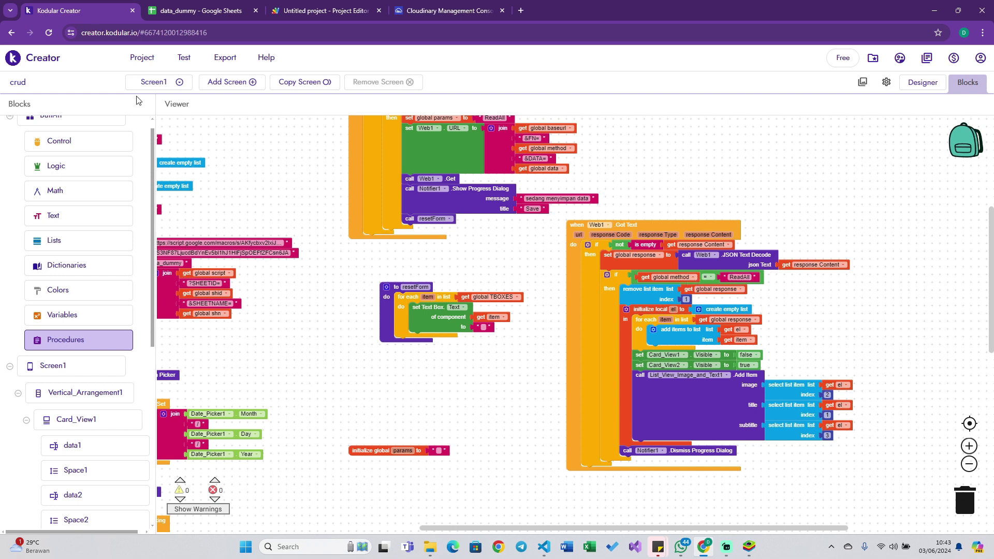
Refresh the companion screen, reset the connection, and copy a new companion connection code.
click(184, 57)
click(228, 135)
click(748, 547)
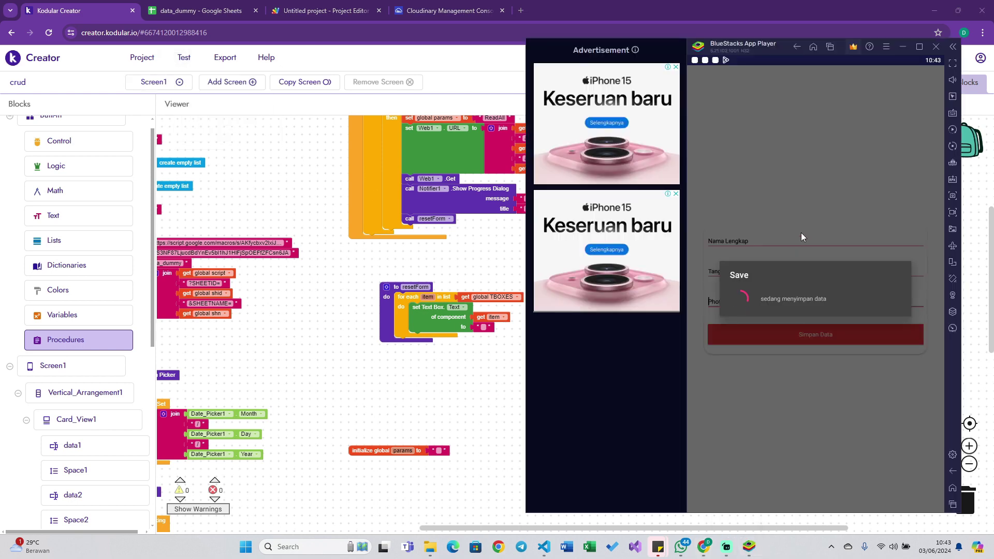
click(191, 58)
click(208, 116)
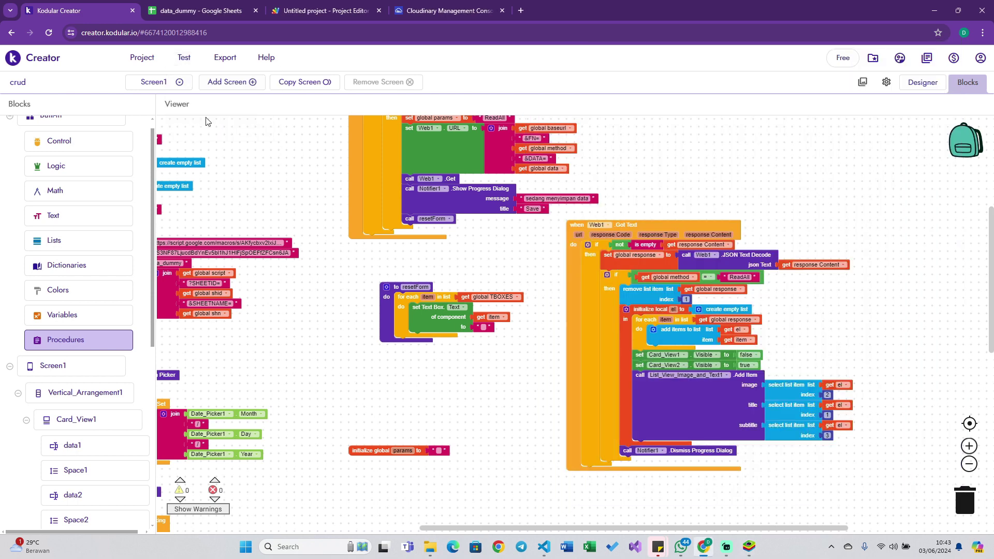
click(185, 57)
click(197, 80)
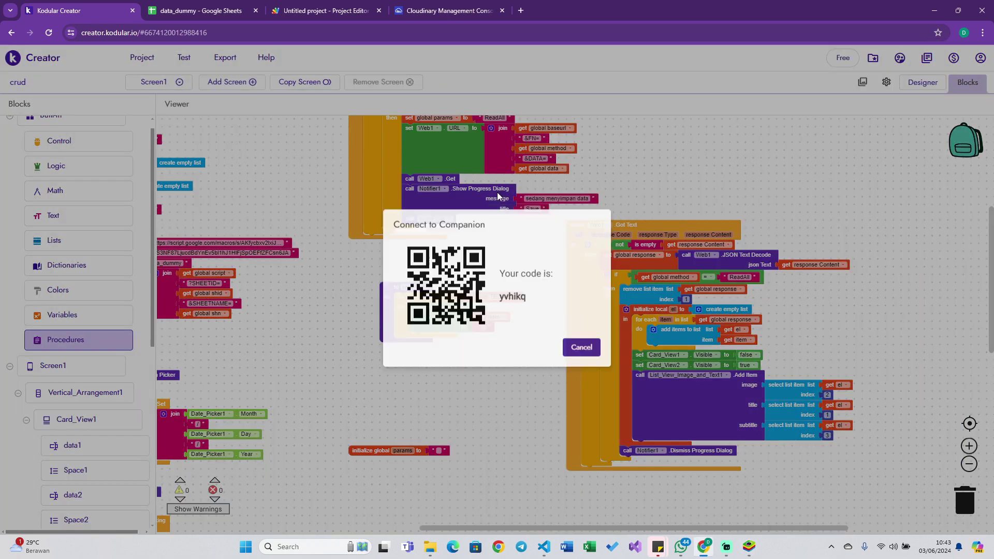
double_click(511, 297)
right_click(511, 297)
click(524, 306)
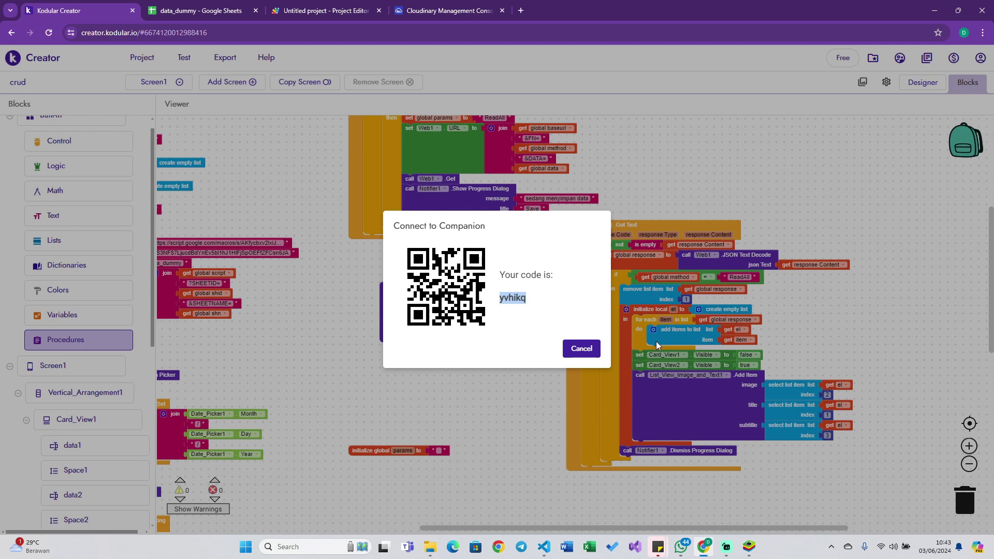
Paste the code into the Kodular Companion on the emulator and connect, checking the data sheet.
click(748, 546)
click(898, 238)
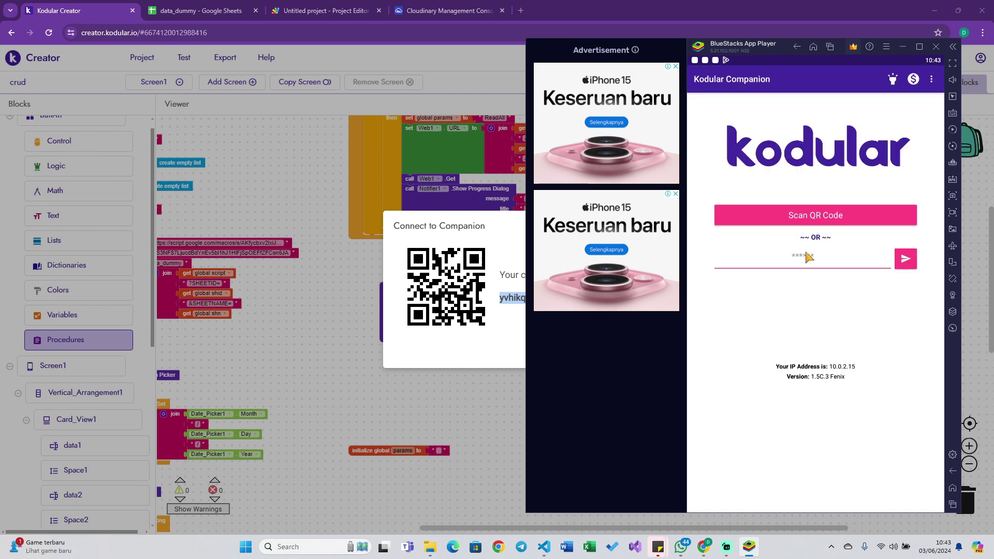
click(808, 256)
click(808, 237)
click(907, 261)
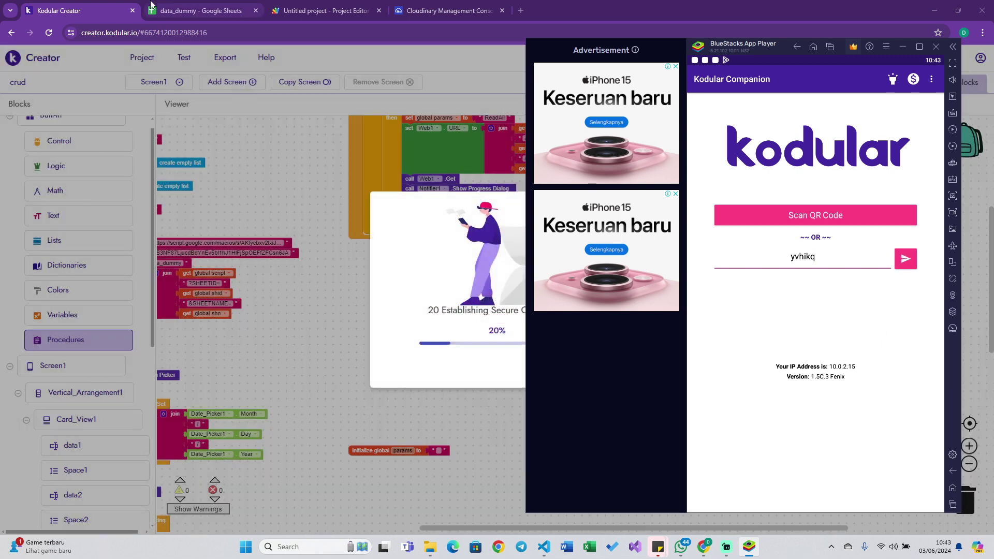
click(172, 9)
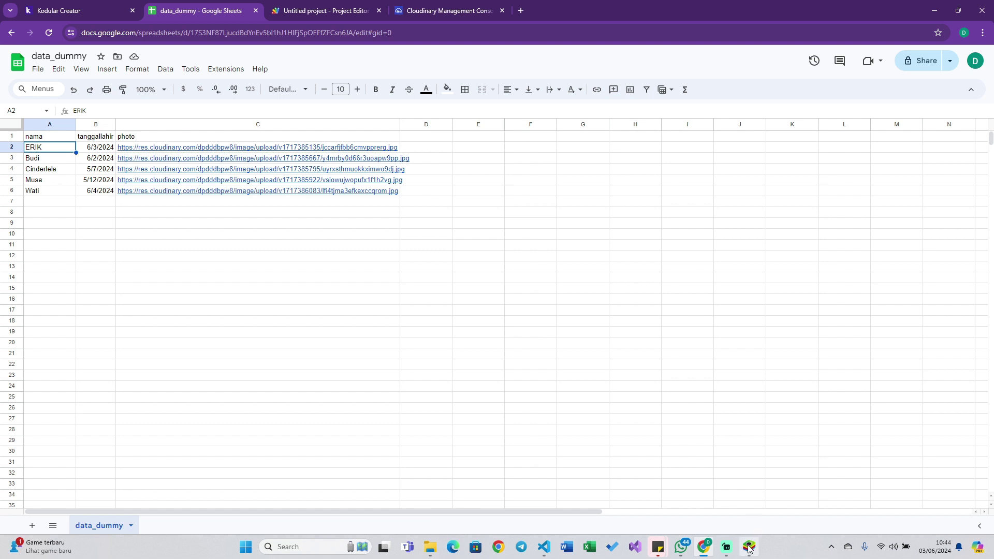
click(749, 547)
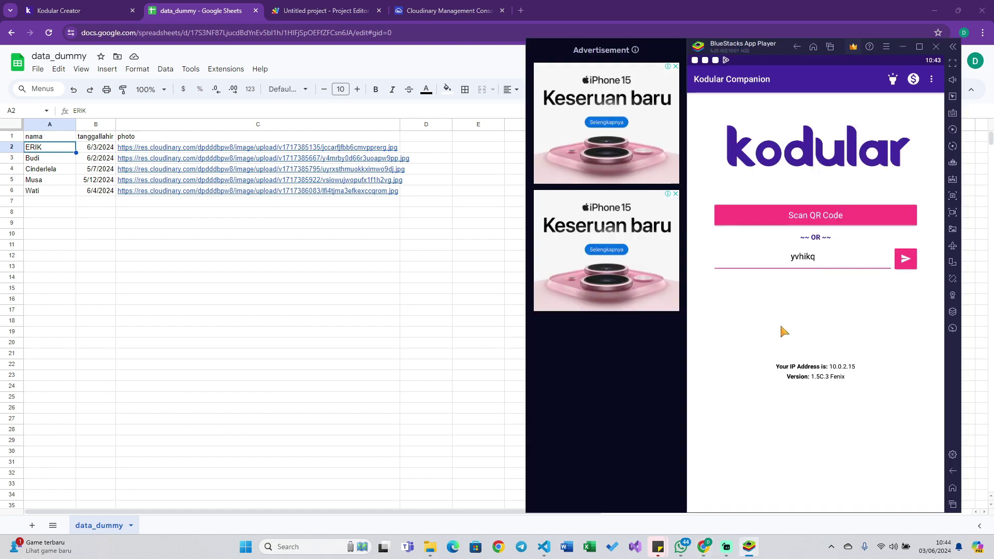
key(Return)
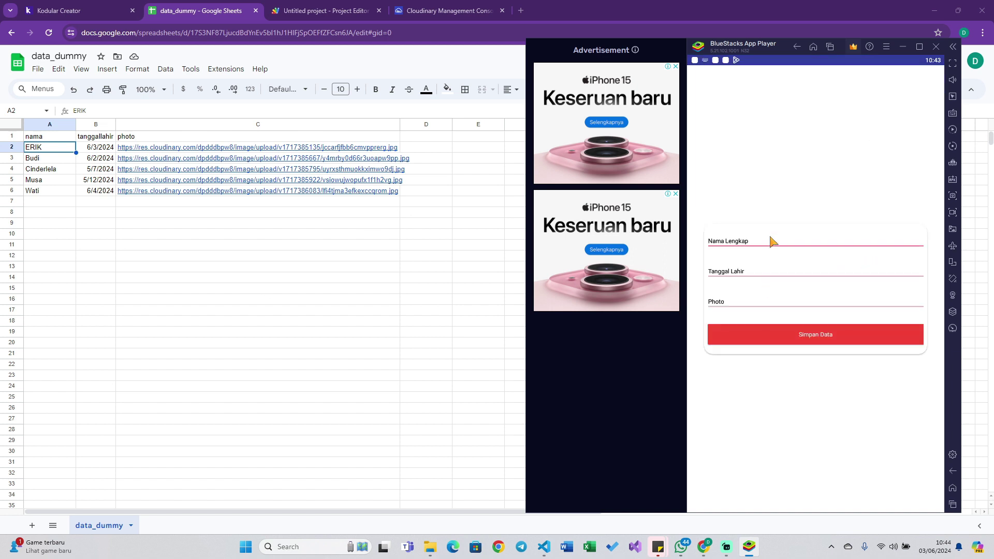
Enter the person's full name and pick 7 June 2024 as the birth date.
text(badu)
key(Tab)
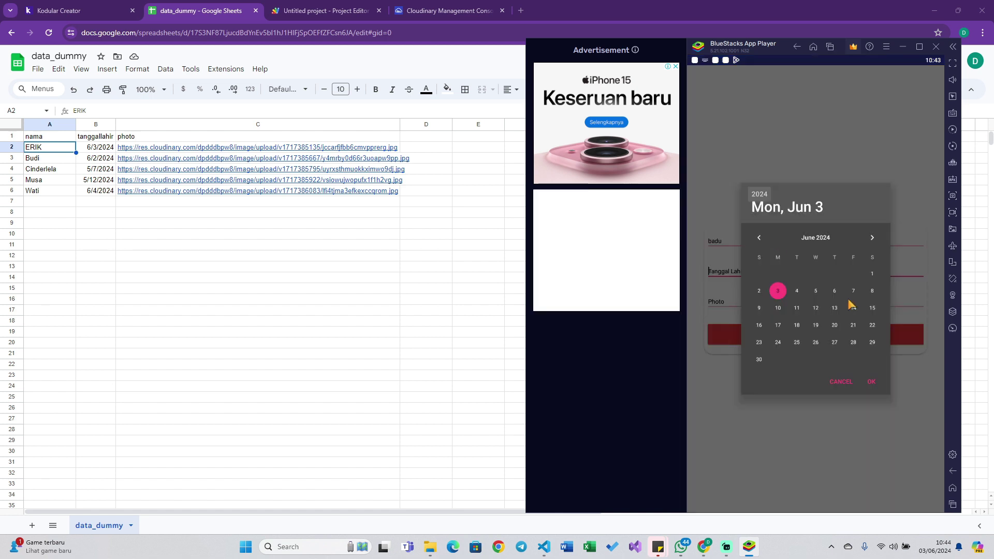
click(852, 290)
click(872, 383)
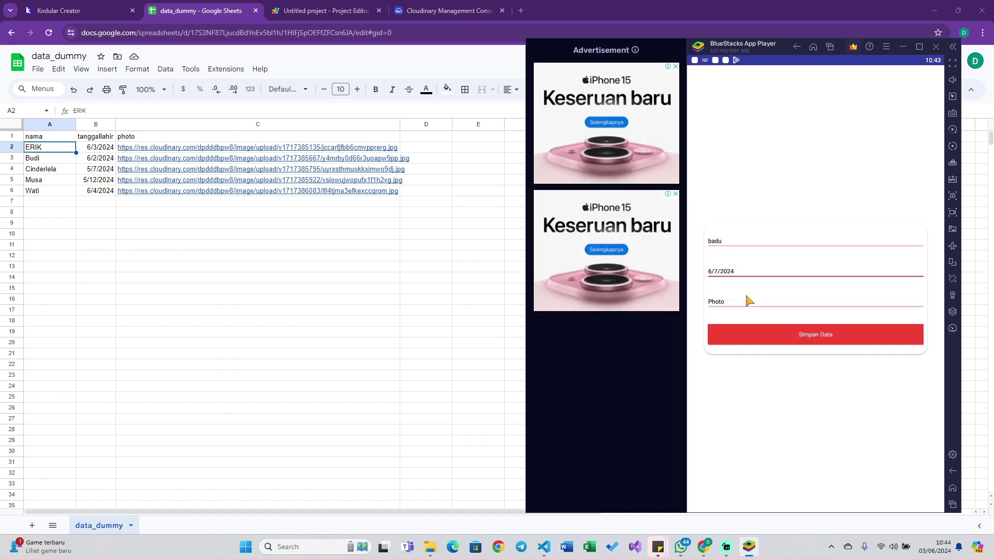
Take a camera photo, then tap Simpan Data and confirm with OK.
click(747, 300)
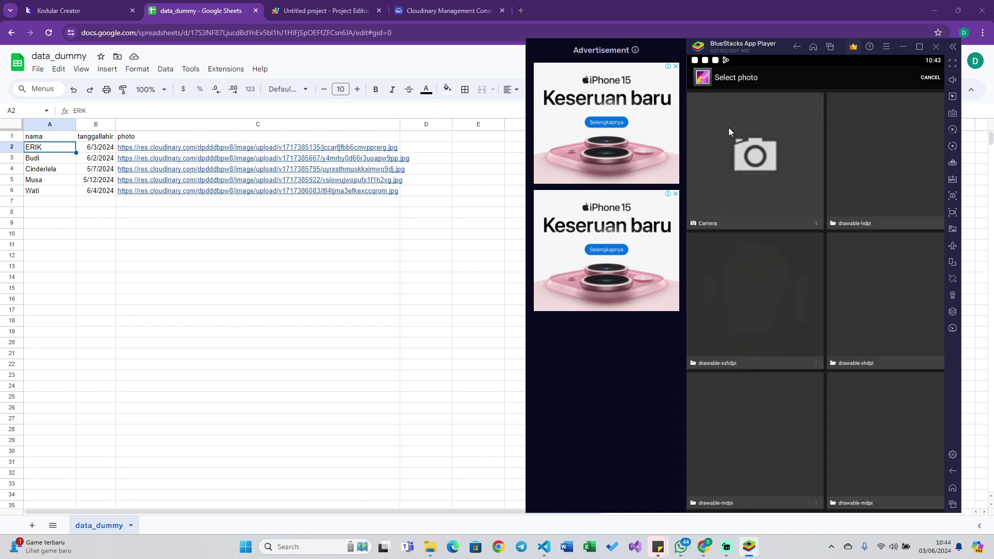
click(726, 117)
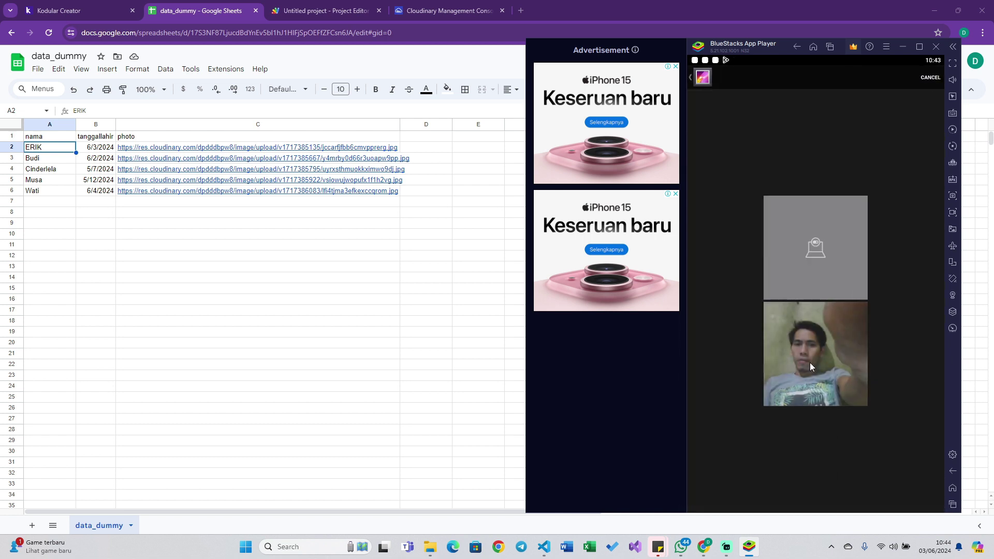
click(815, 247)
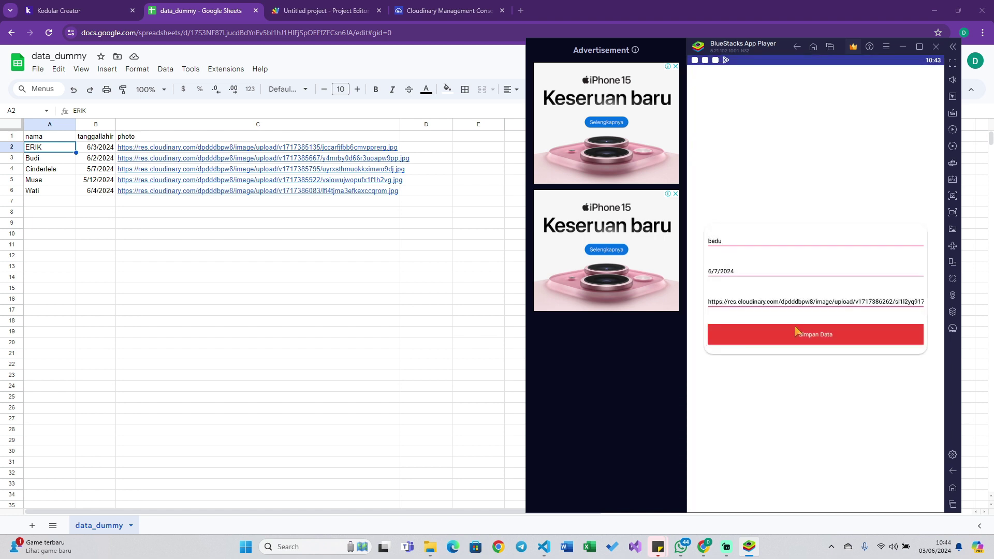
click(795, 334)
click(890, 310)
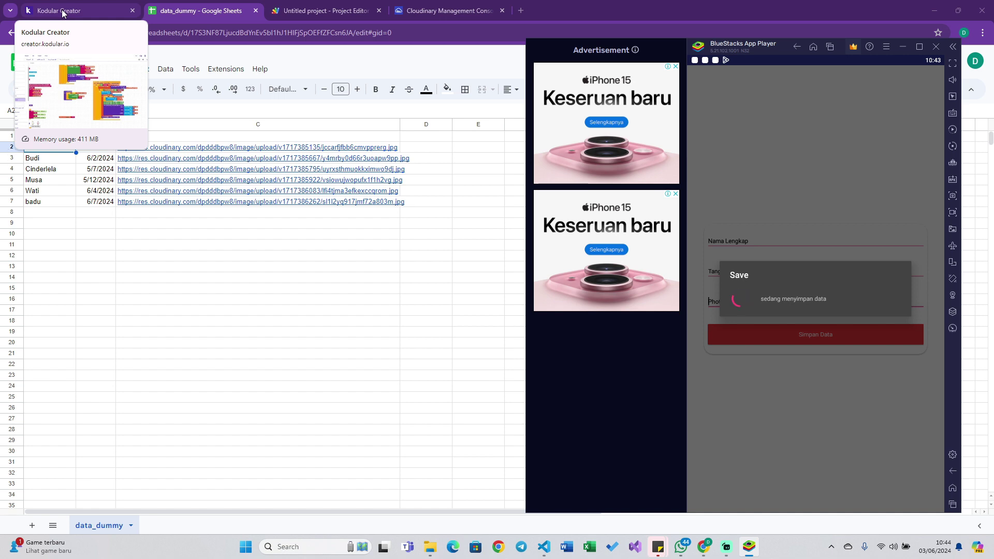
Run Do It on both get global response blocks, which evaluate to "New".
click(64, 12)
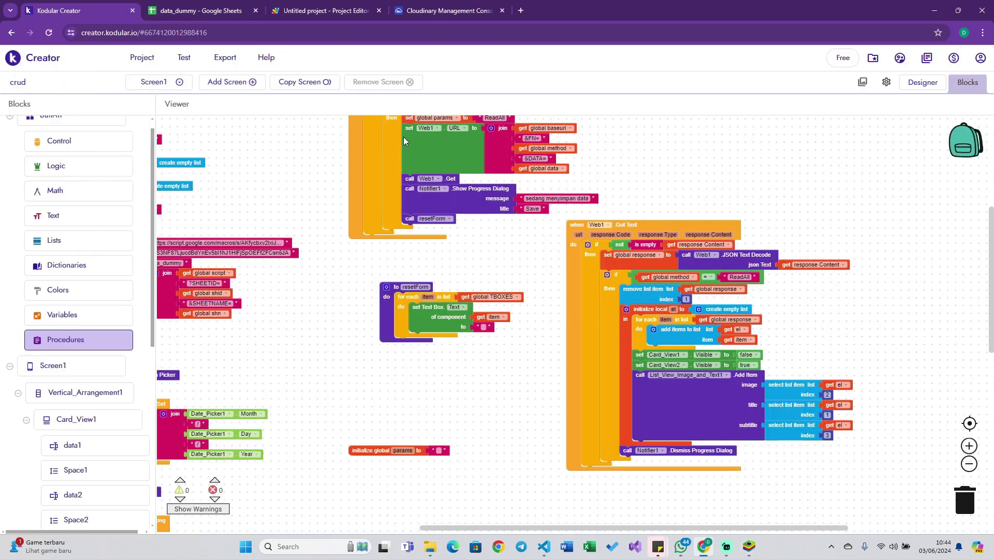
click(749, 546)
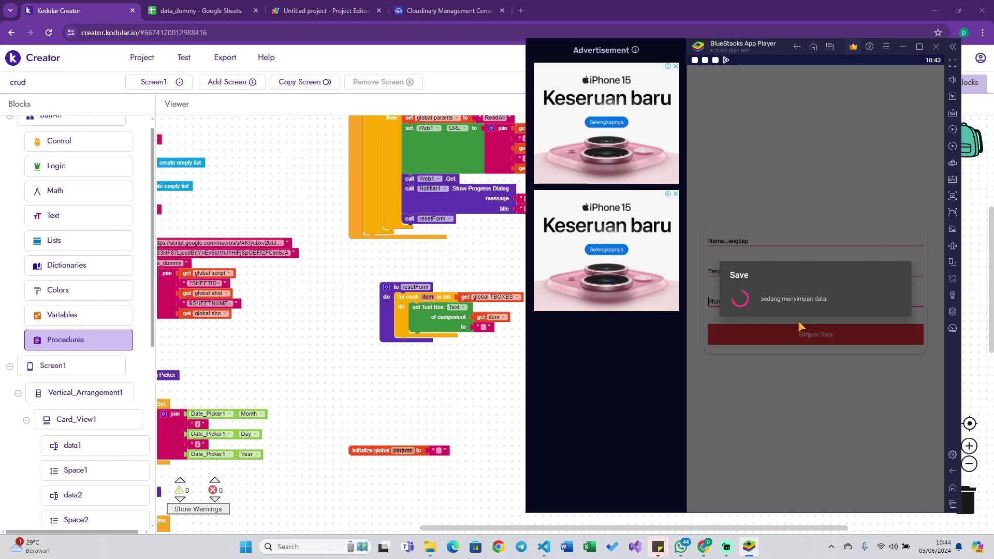
click(389, 280)
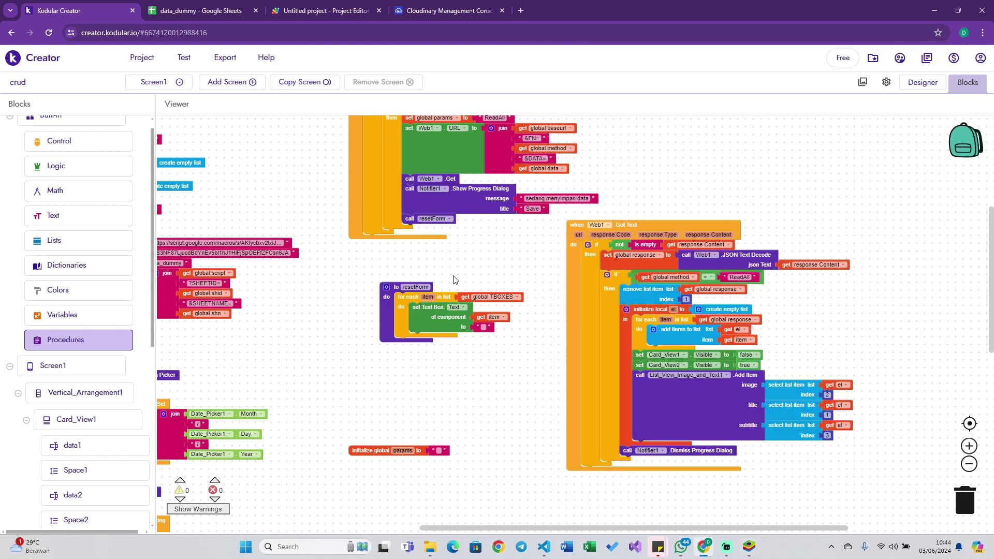
right_click(688, 291)
click(724, 390)
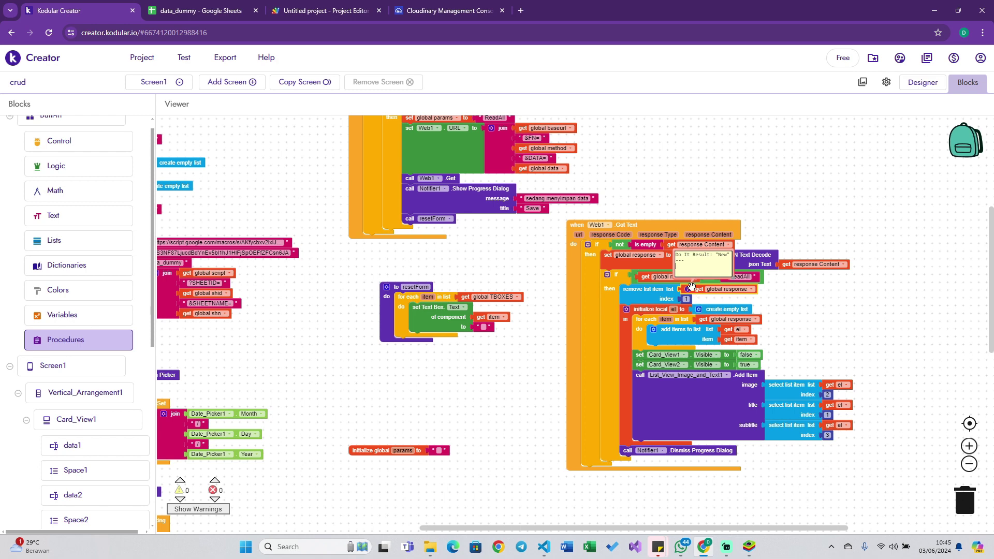
right_click(700, 317)
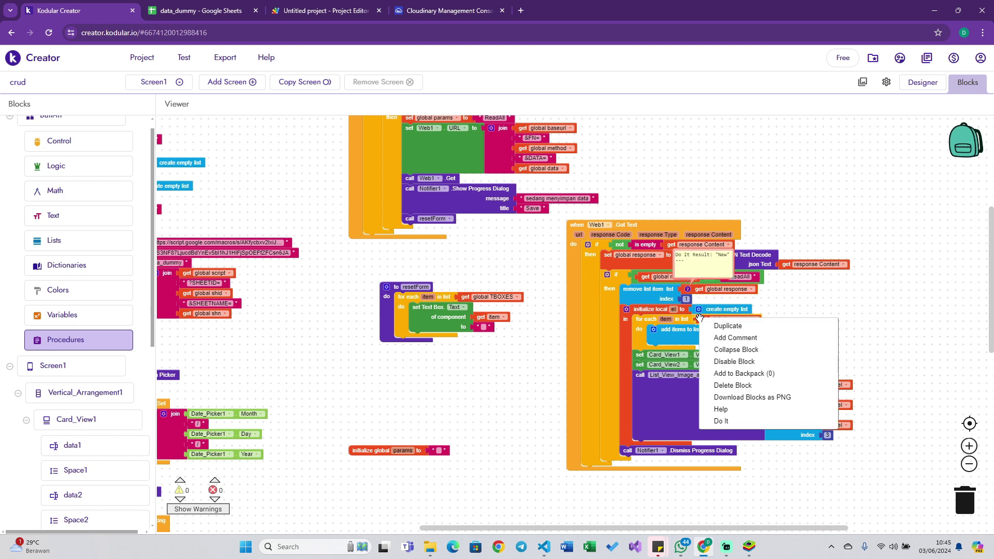
click(719, 418)
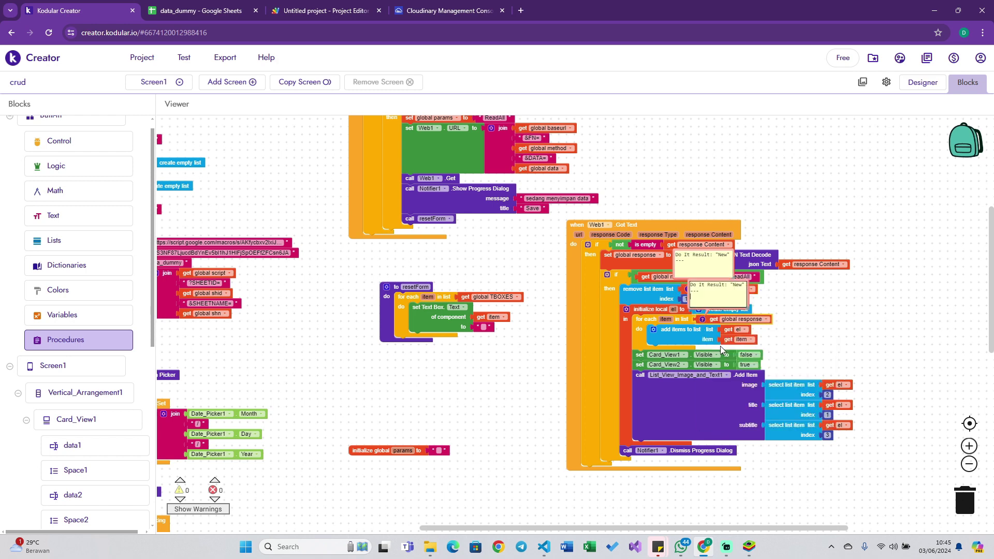
Try Do It on response Content, cancel its prompt, and remove both result comments.
right_click(783, 264)
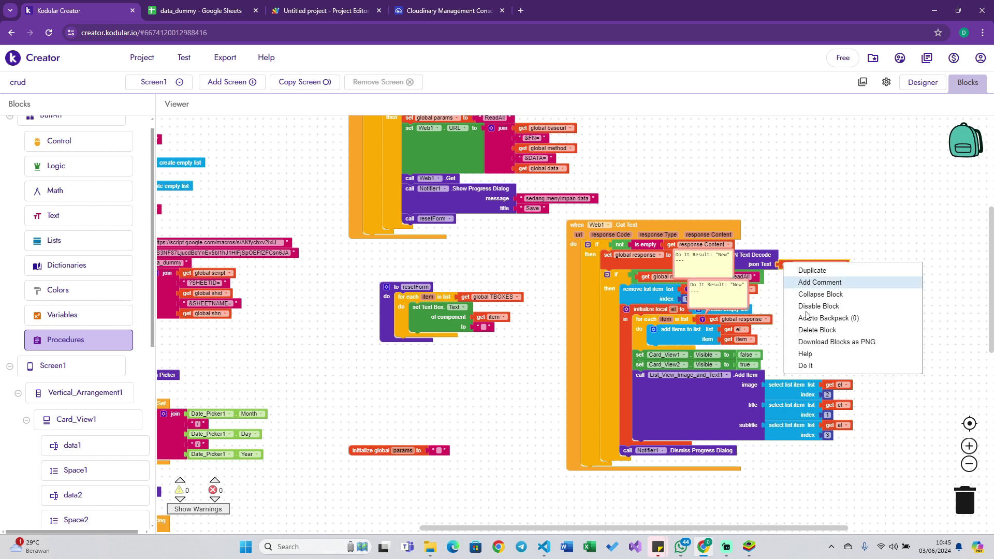
click(806, 365)
click(543, 321)
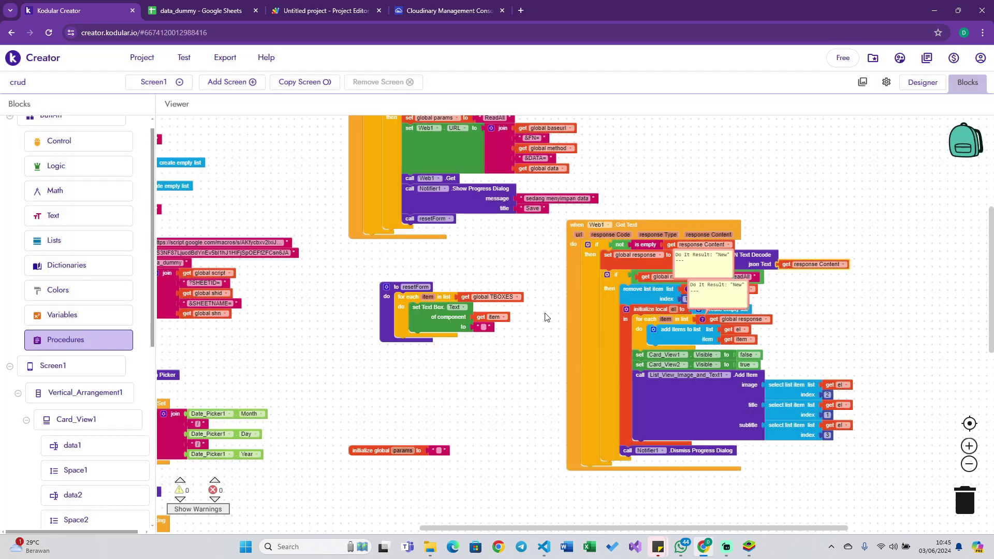
right_click(710, 319)
click(742, 340)
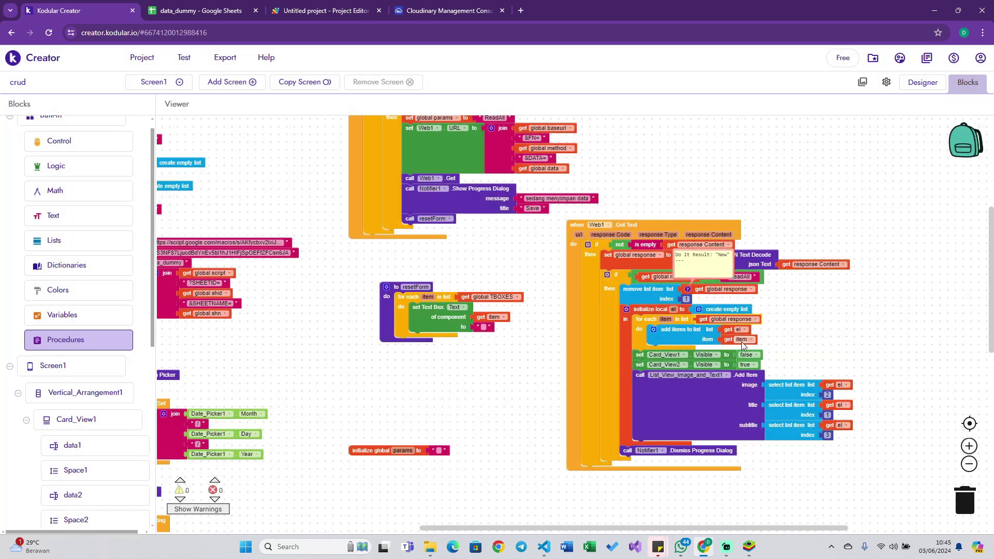
right_click(708, 288)
click(715, 308)
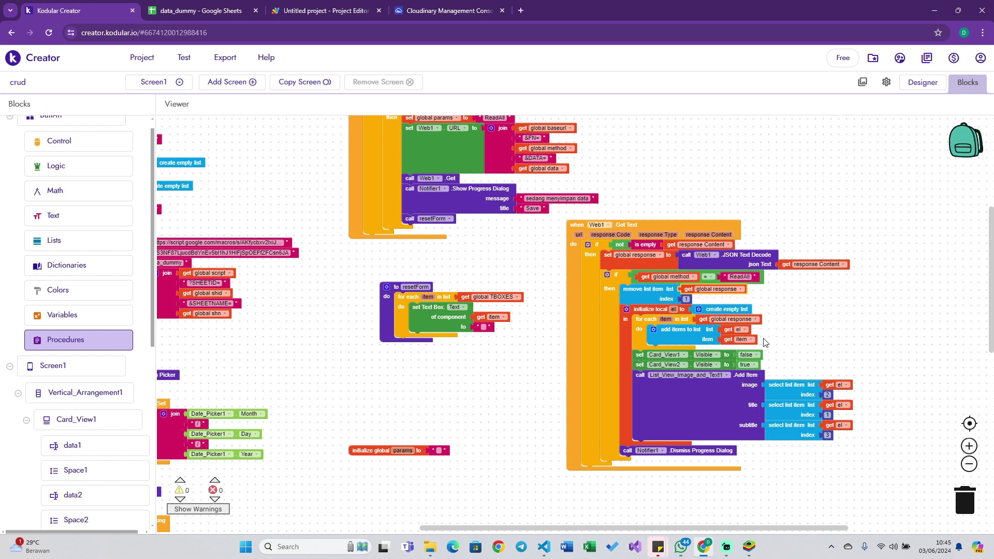
click(749, 547)
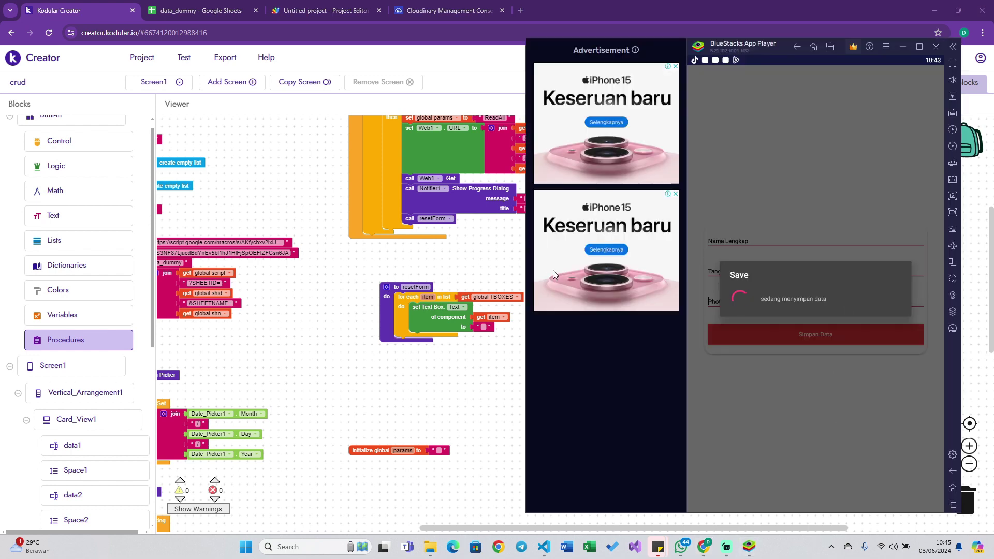
click(518, 266)
scroll(774, 342, down, 2)
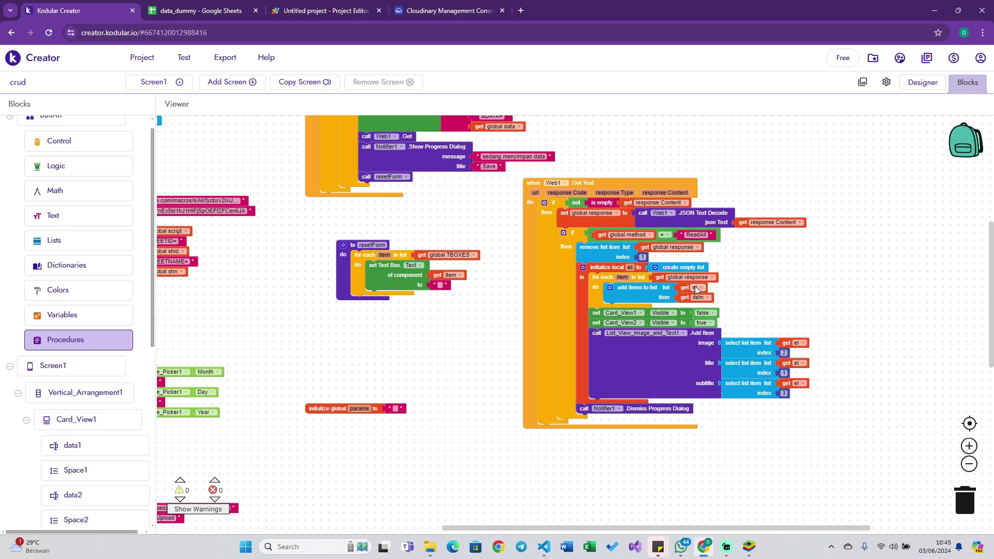
Move the stray create empty list block out of the way.
click(743, 343)
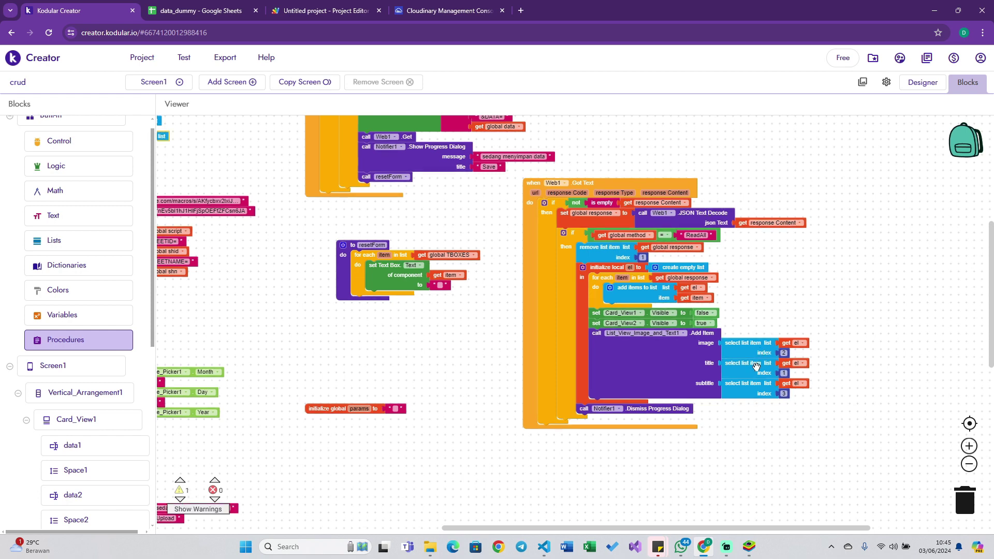
scroll(359, 219, left, 5)
scroll(359, 219, up, 1)
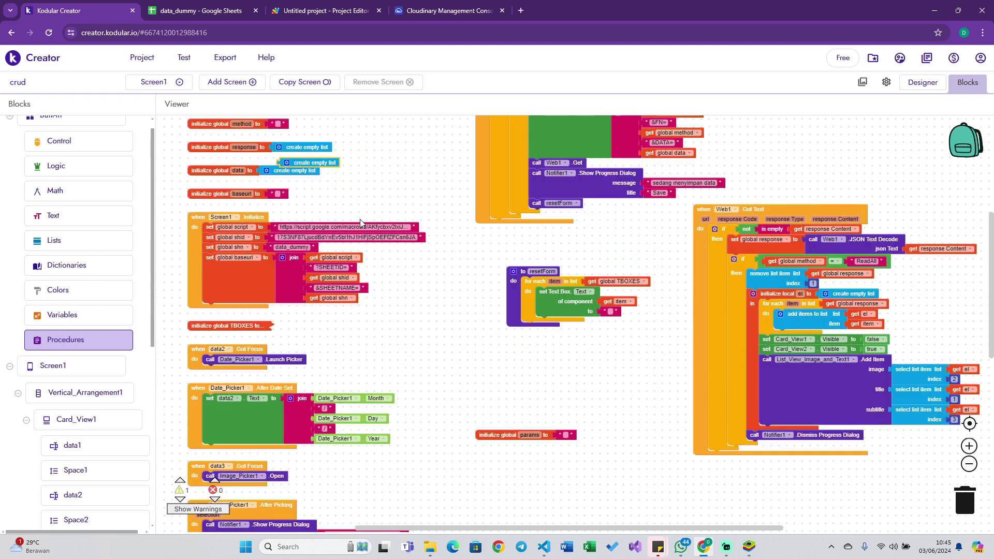
drag(300, 181, 645, 273)
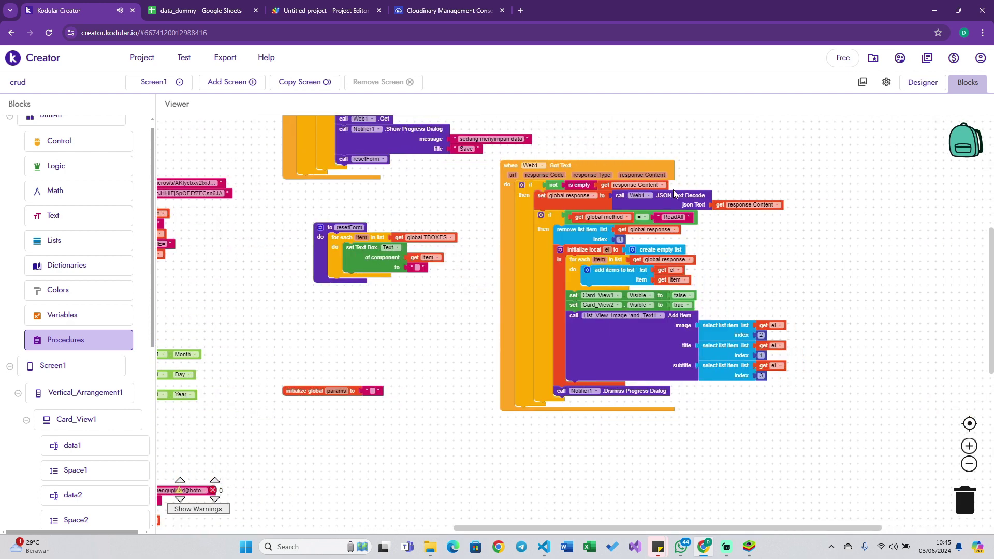
Try Do It on the is empty check, cancel the responseContent prompt, and go to Designer.
right_click(605, 187)
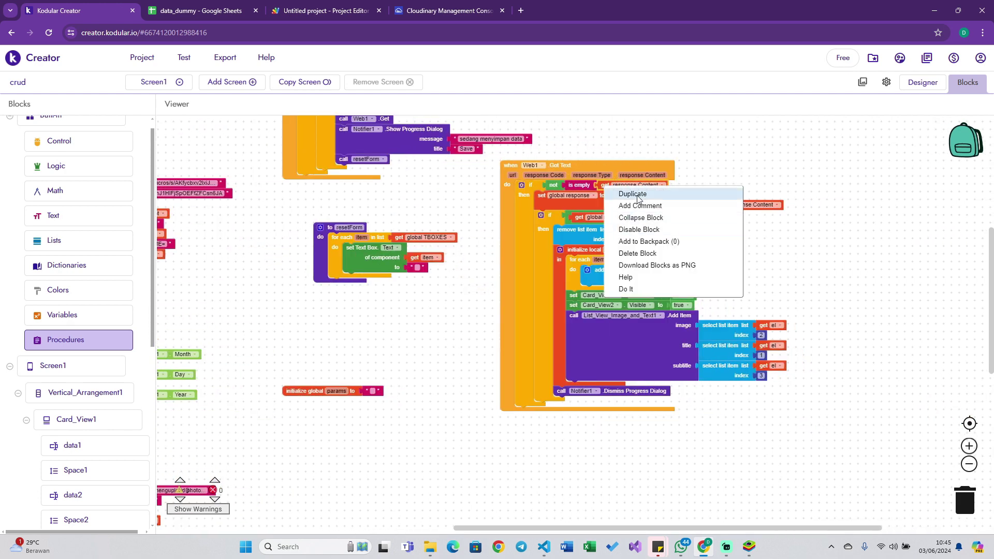
click(644, 288)
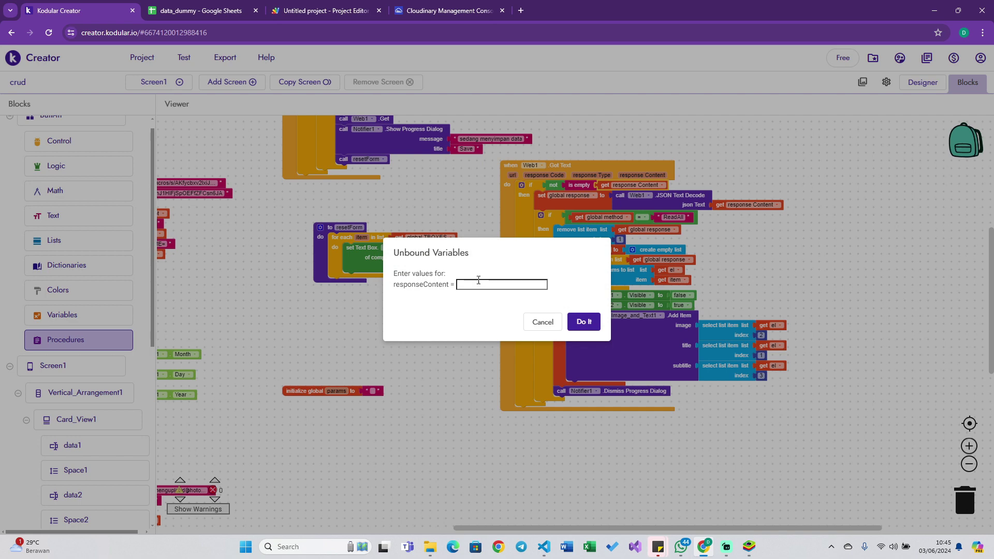
click(542, 322)
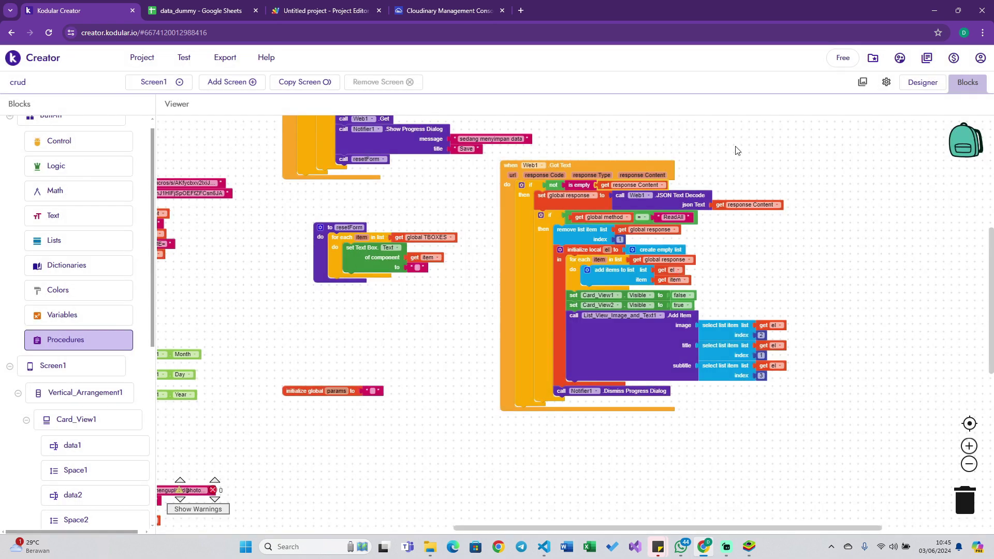
click(922, 83)
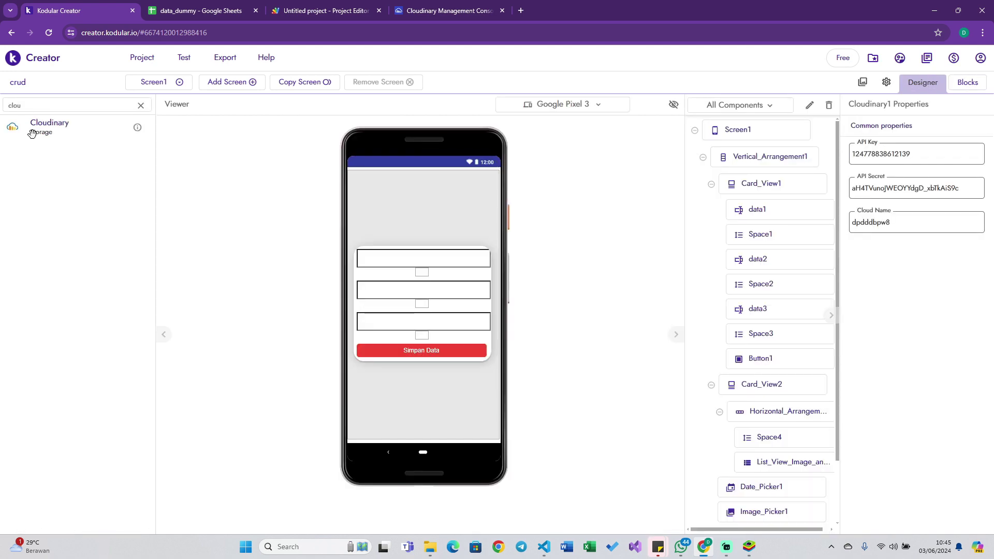
Search 'label', drop a Label above Card_View1, and return to Blocks.
key(ctrl+a)
text(a)
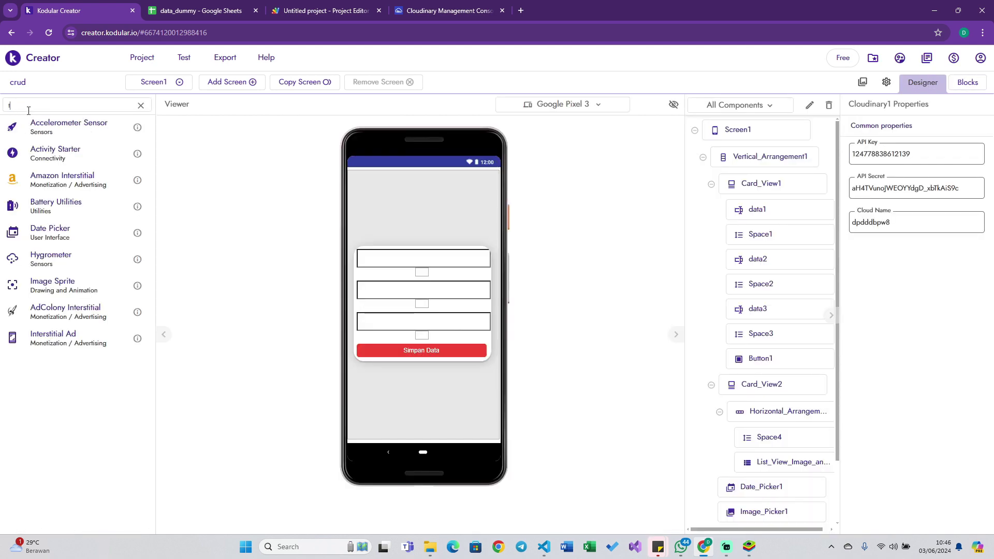
text(be)
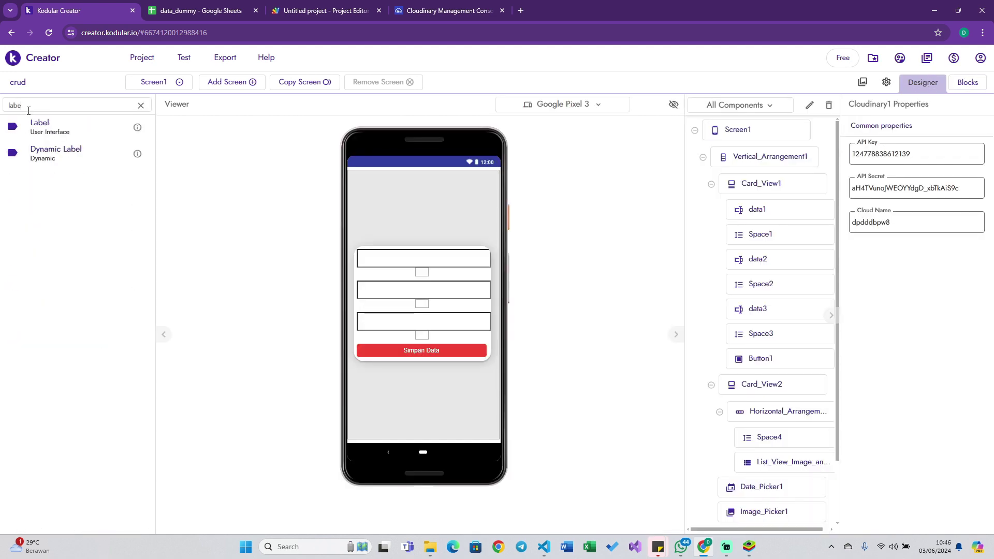
mouse_move(57, 124)
mouse_down()
mouse_move(425, 354)
mouse_move(421, 239)
mouse_up()
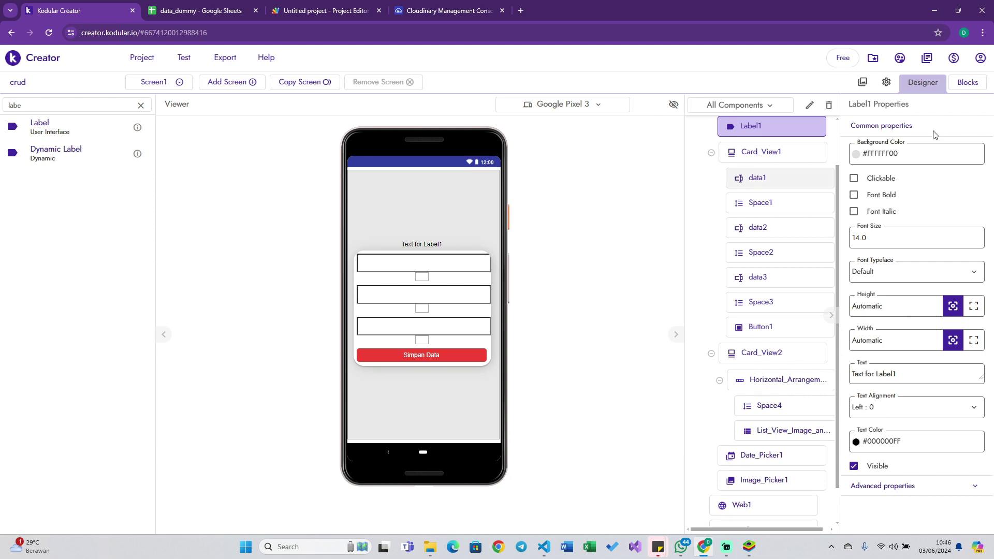
click(968, 82)
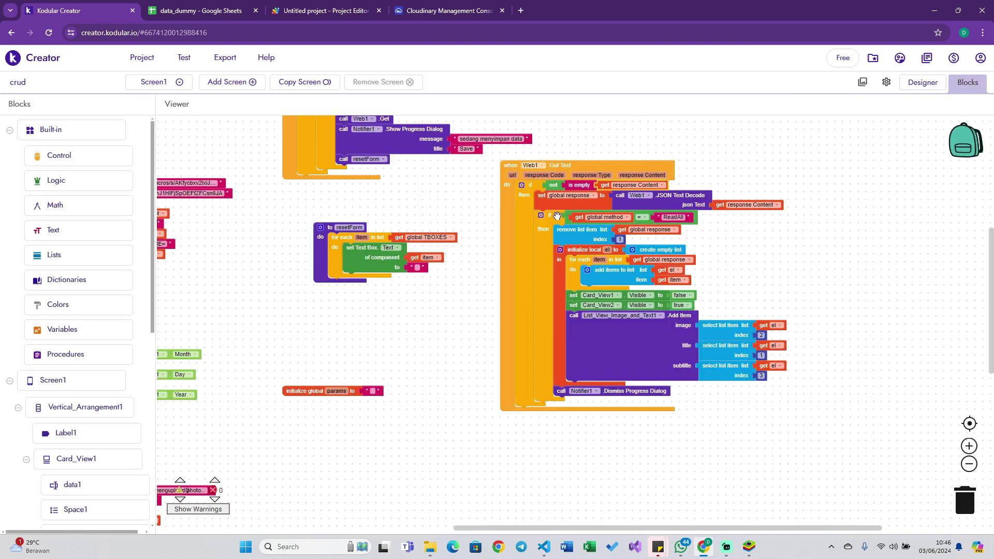
Set the ReadAll check aside and put Dismiss Progress Dialog and set Label1.Text into GotText.
drag(550, 220, 563, 279)
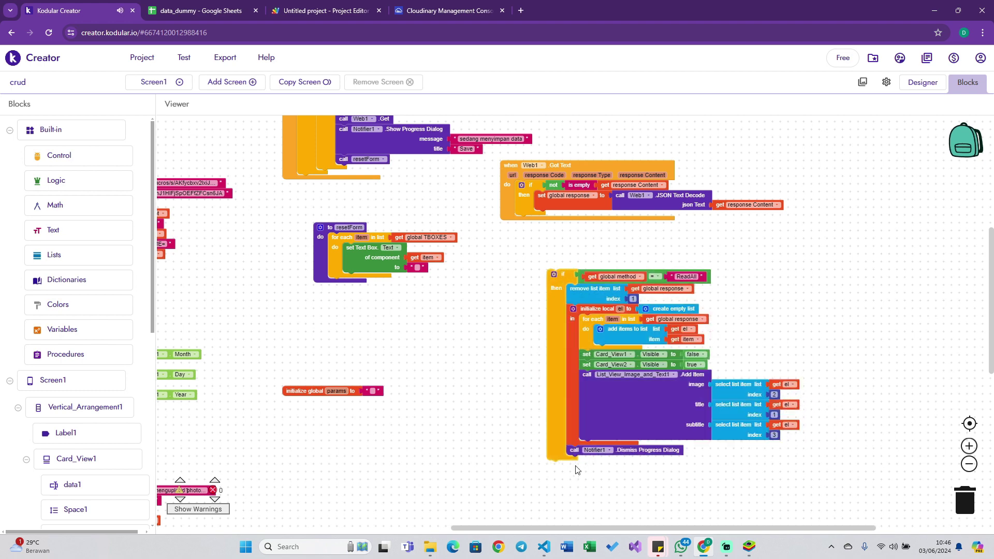
drag(574, 450, 530, 213)
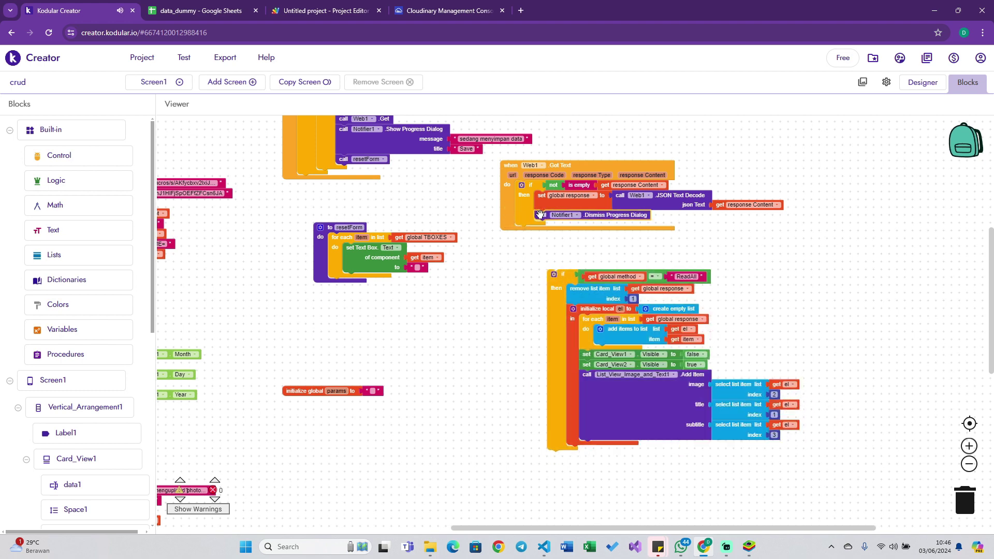
drag(570, 291, 828, 262)
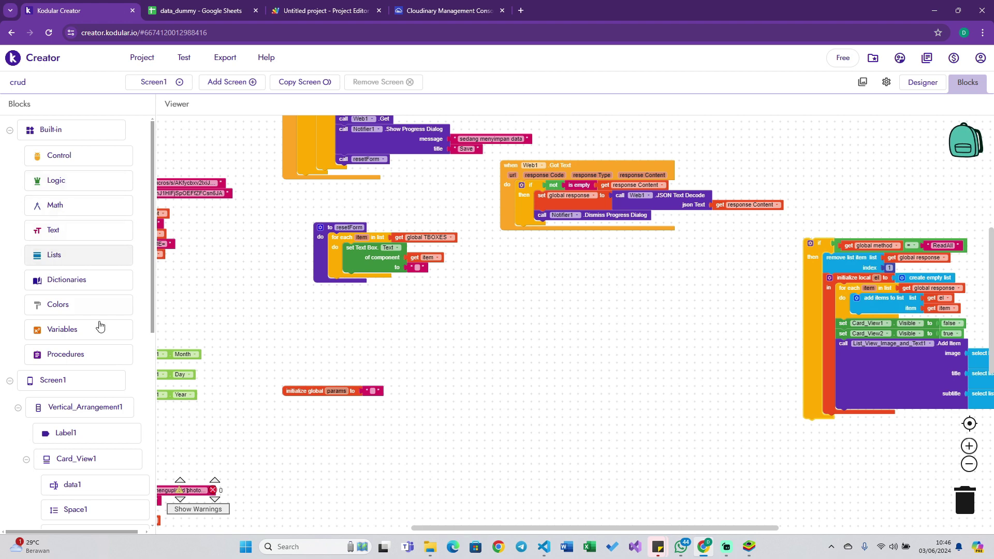
click(64, 436)
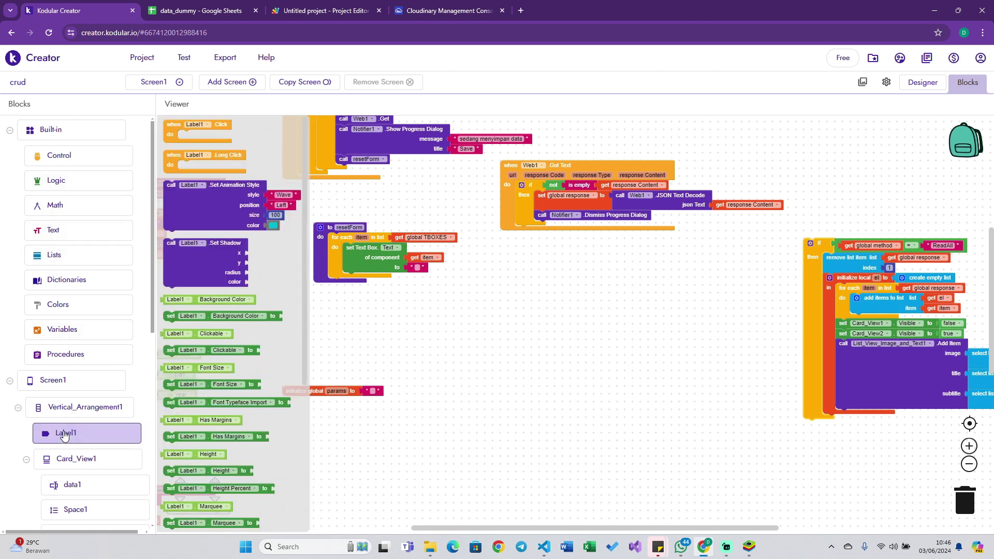
drag(598, 264, 600, 266)
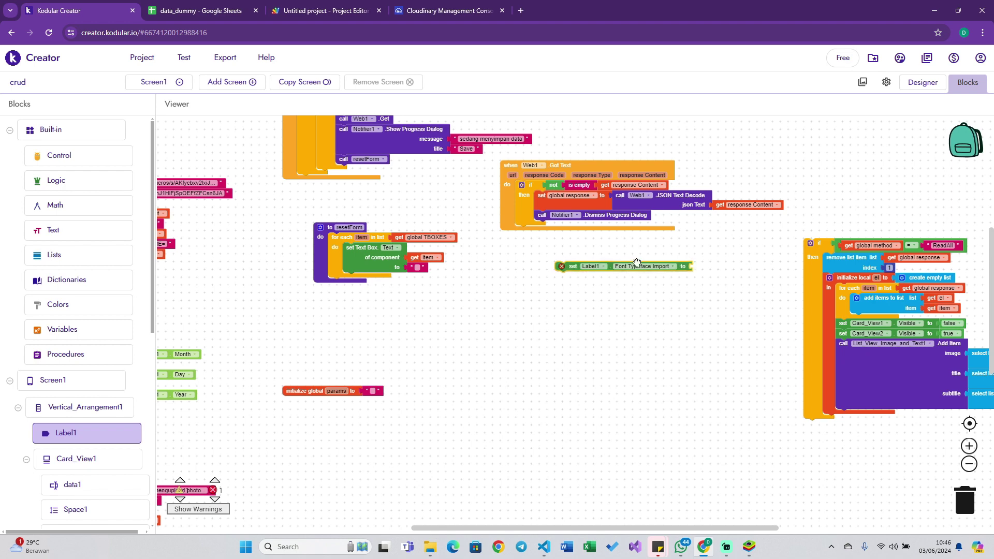
click(639, 269)
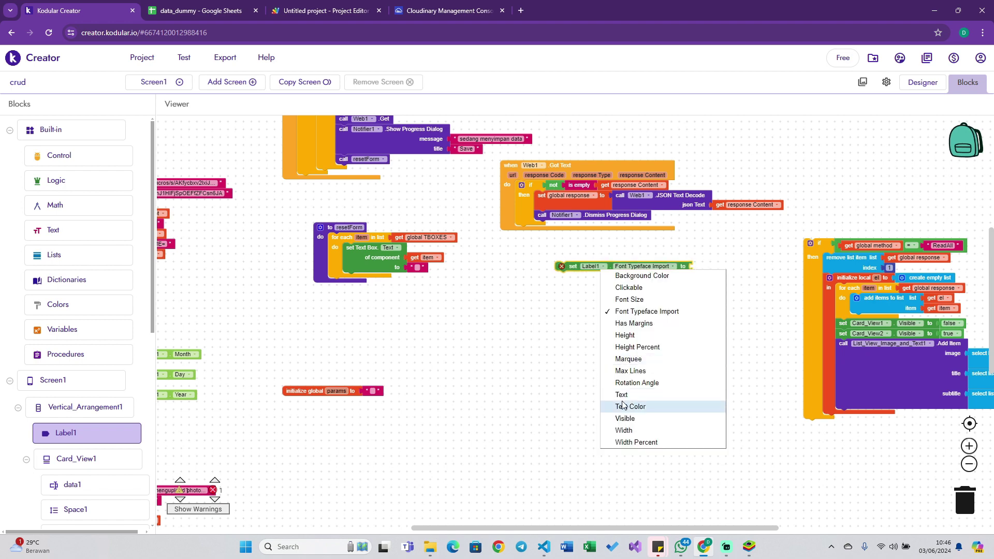
click(621, 395)
drag(574, 268, 552, 217)
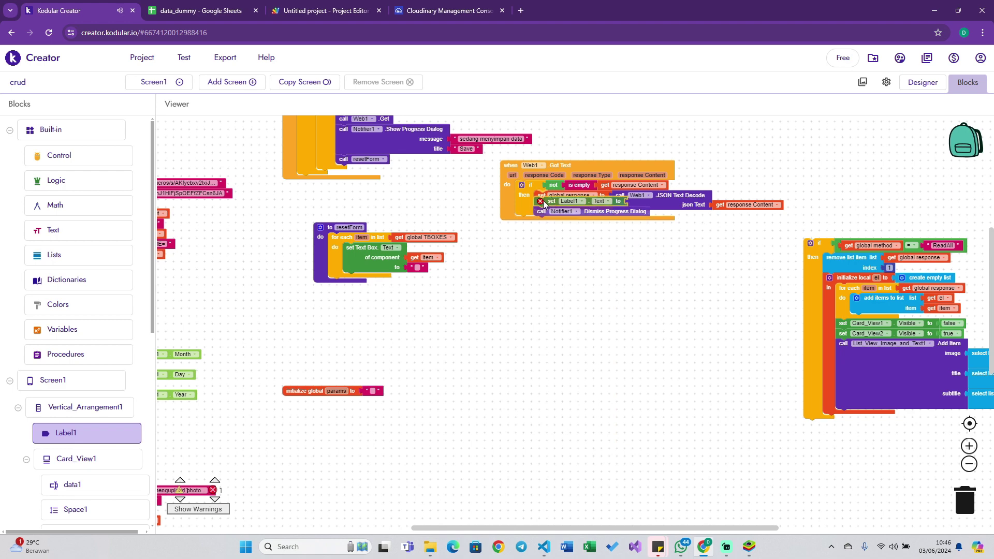
Feed a copied response Content into Label1.Text and attach the JSON-decode setter above ReadAll.
drag(543, 210, 533, 275)
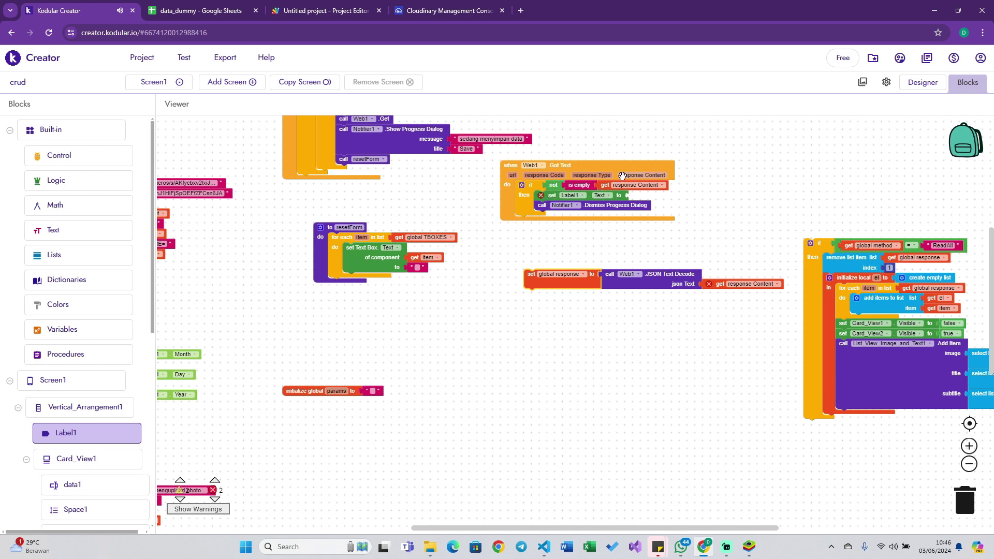
click(610, 185)
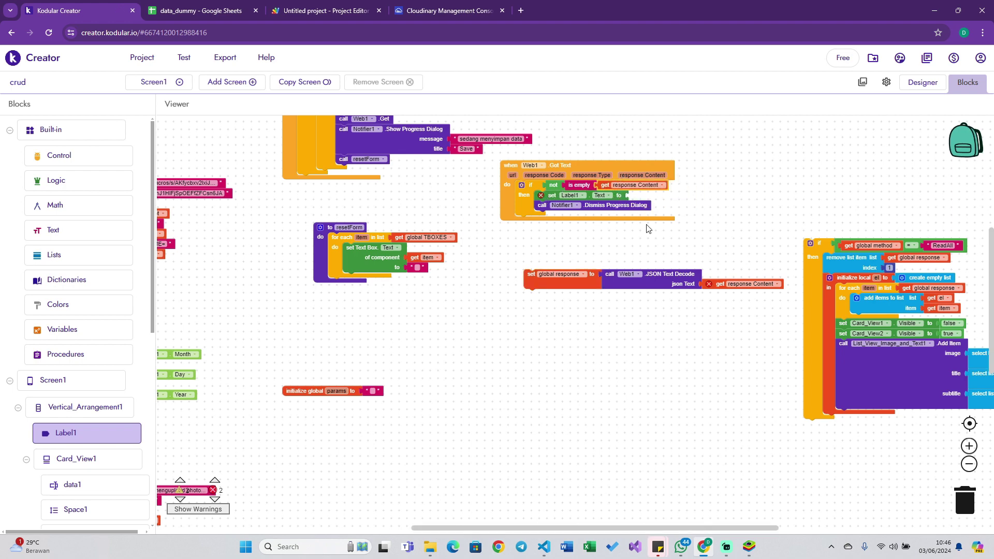
key(ctrl+c)
key(ctrl+v)
drag(613, 201, 637, 197)
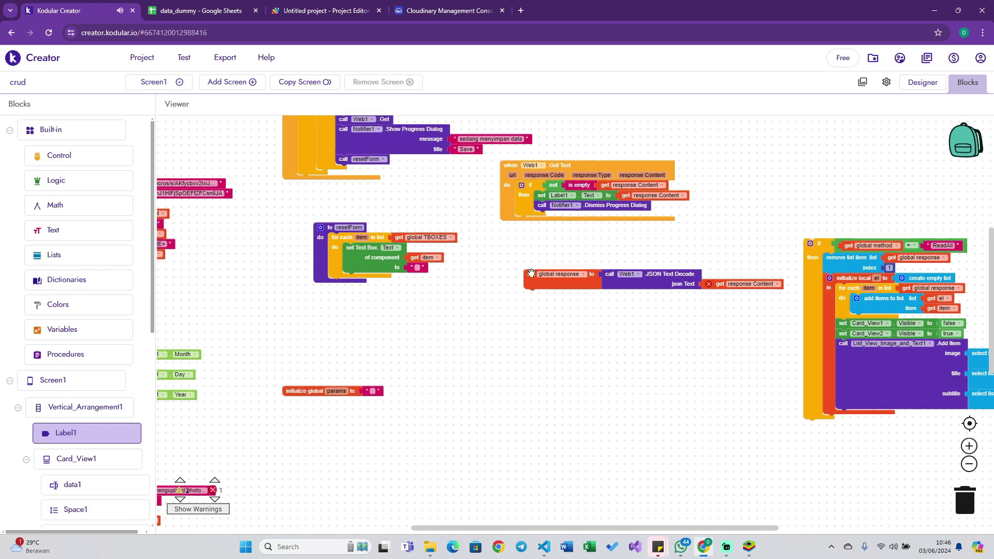
mouse_move(543, 282)
mouse_down()
mouse_move(819, 224)
mouse_move(814, 232)
mouse_up()
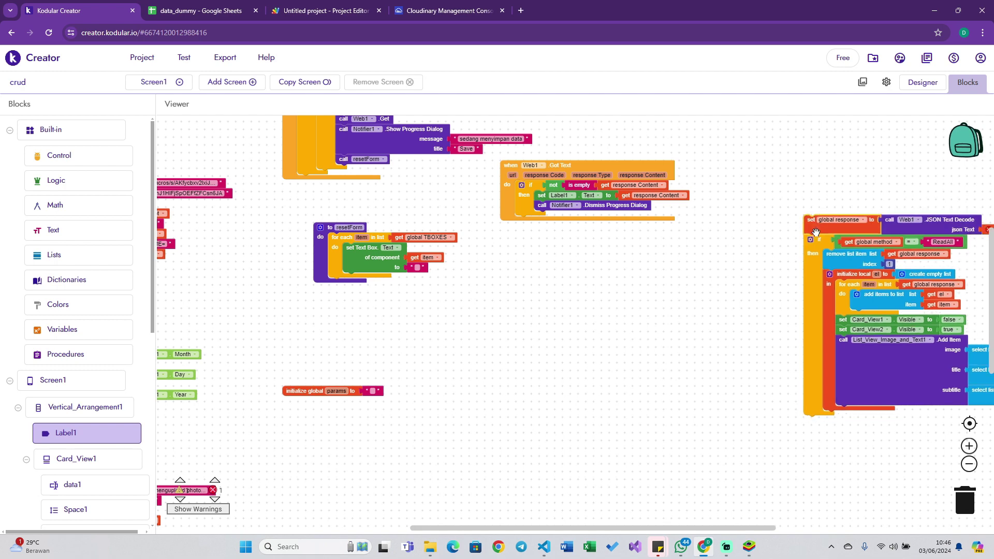
Choose Test > Connect to Companion and copy the connection code.
click(185, 57)
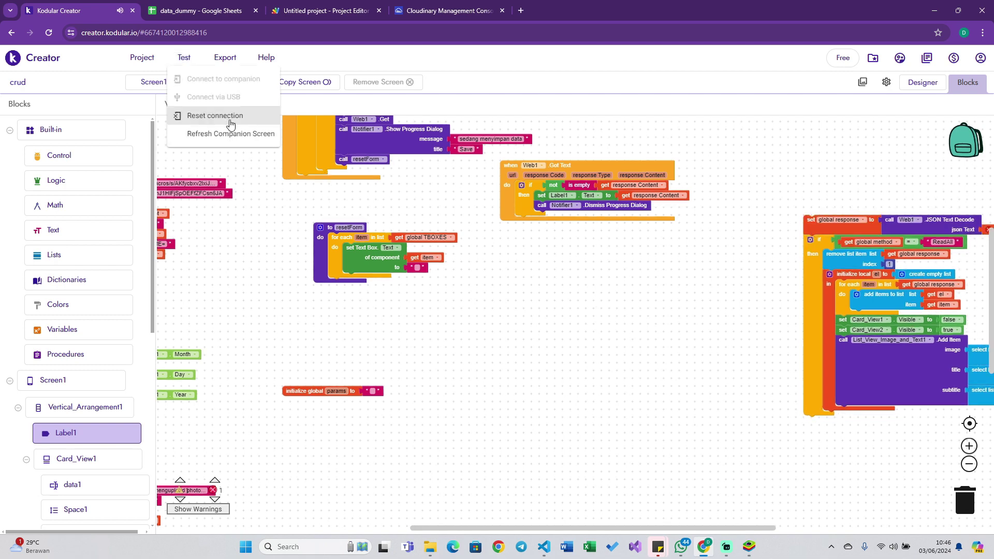
click(184, 57)
click(201, 80)
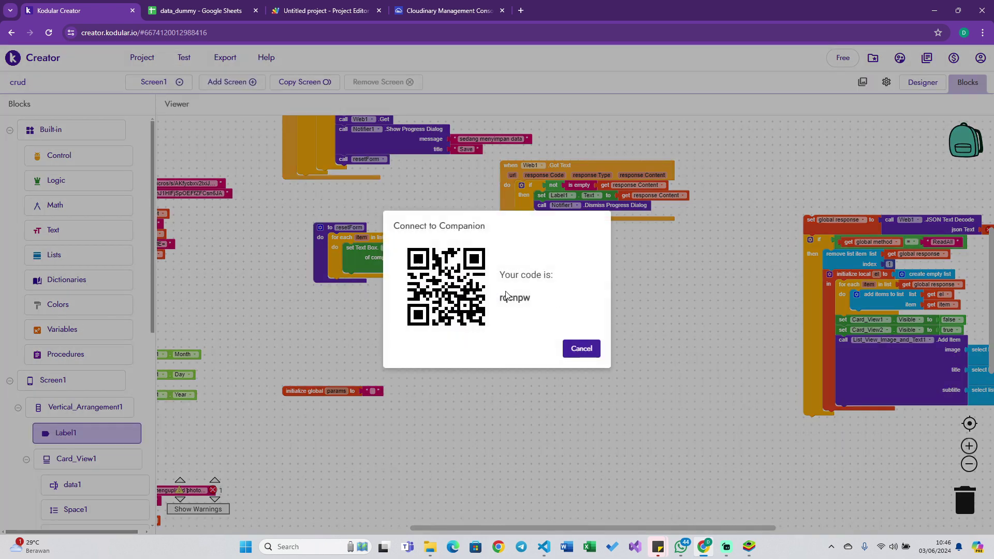
double_click(507, 298)
right_click(506, 296)
click(522, 312)
In BlueStacks, open Kodular Companion, paste the code and send it.
click(749, 547)
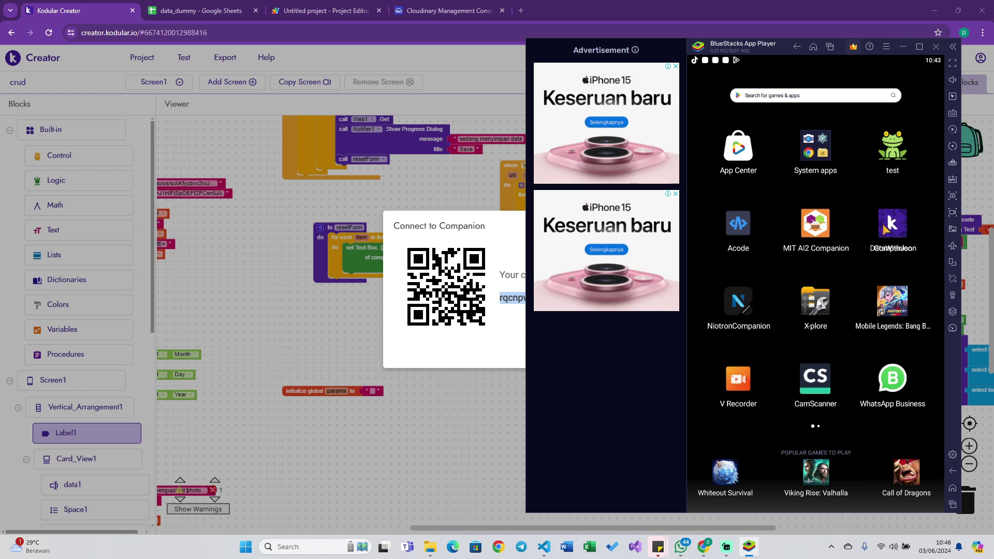
click(886, 210)
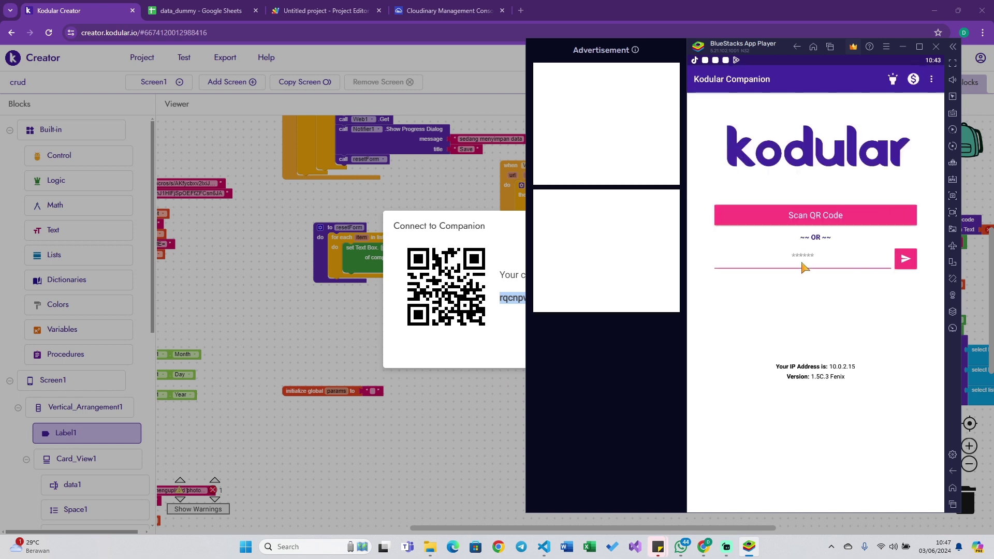
click(810, 248)
click(802, 242)
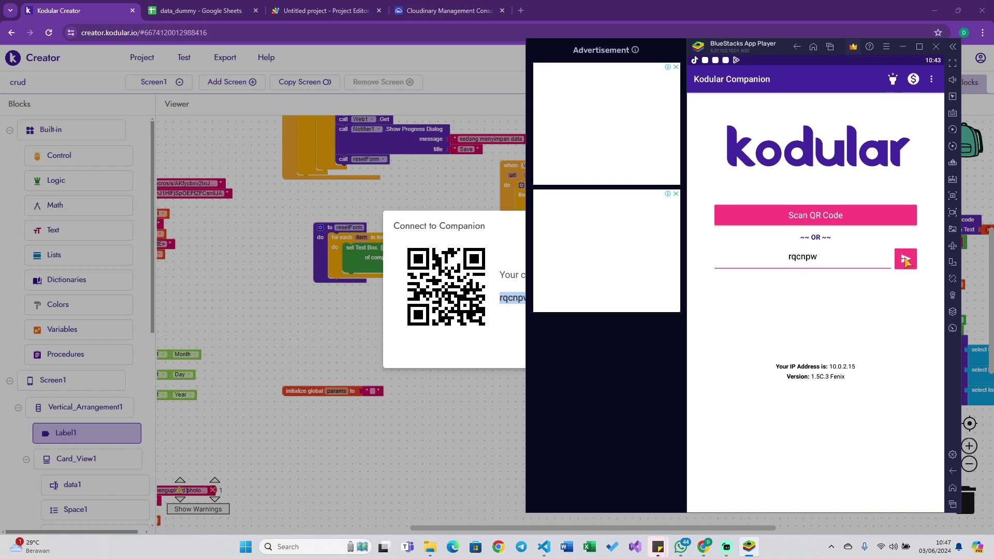
click(905, 260)
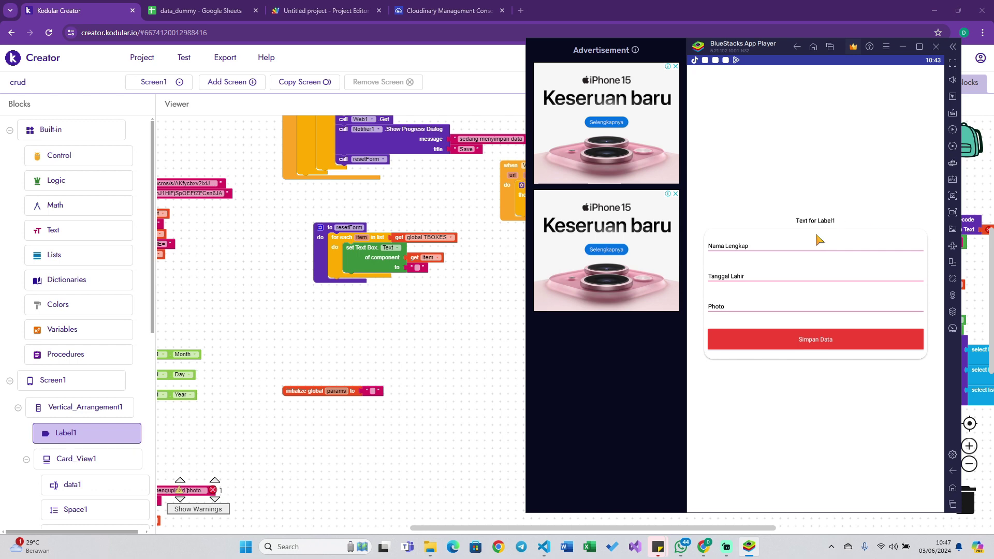
Fill in Nama Lengkap with a name and set the birth date to 6/8/2024.
click(787, 249)
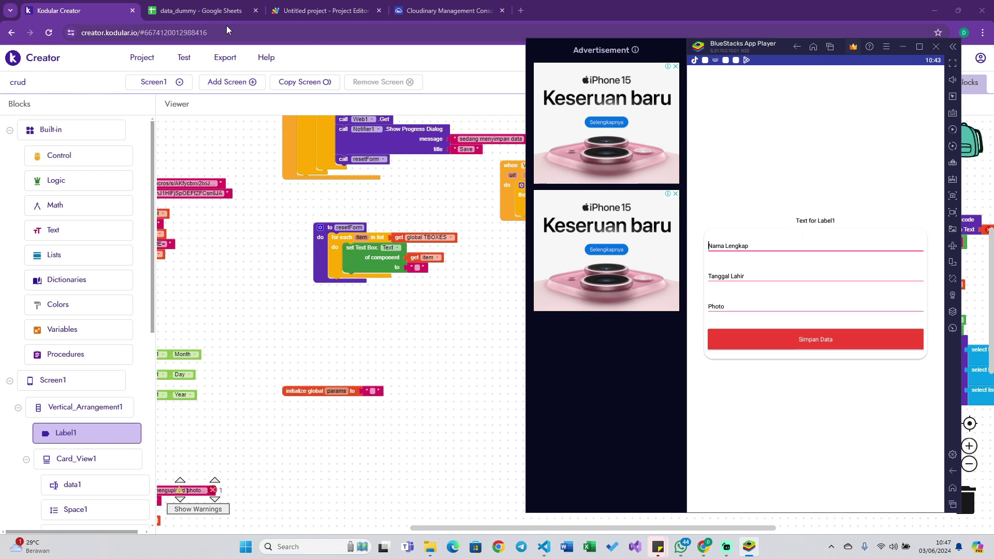
click(197, 6)
key(alt+Tab)
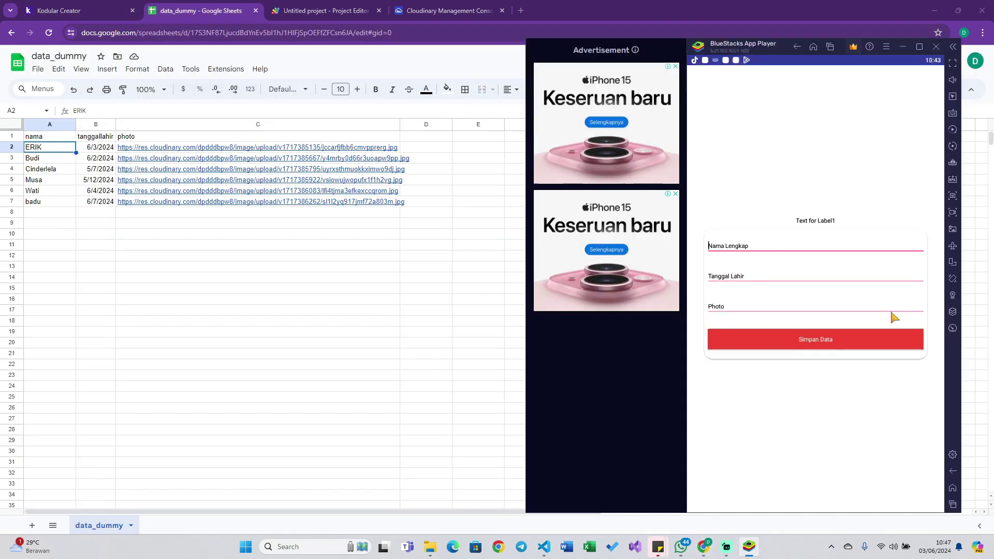
click(758, 251)
text(s)
text(ohib)
key(Tab)
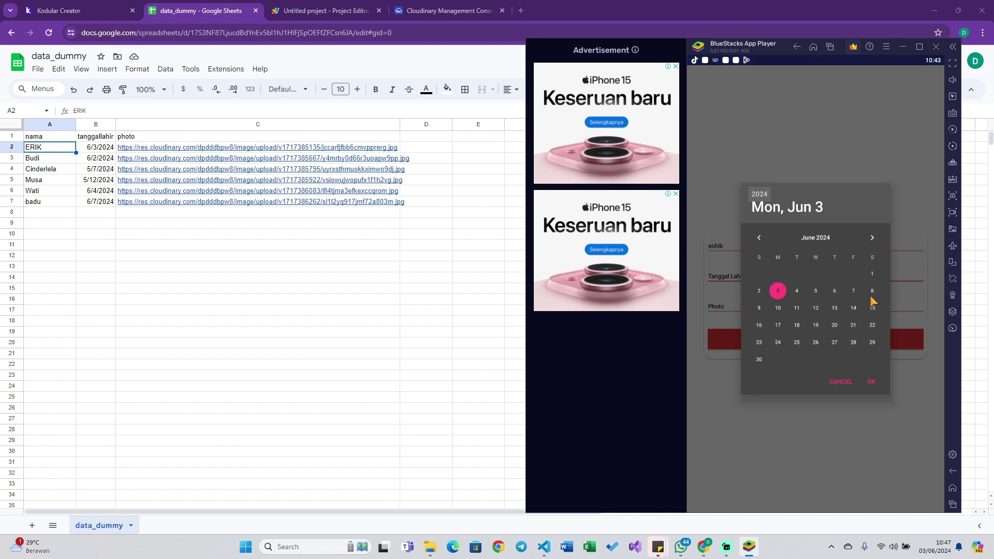
click(872, 292)
click(875, 382)
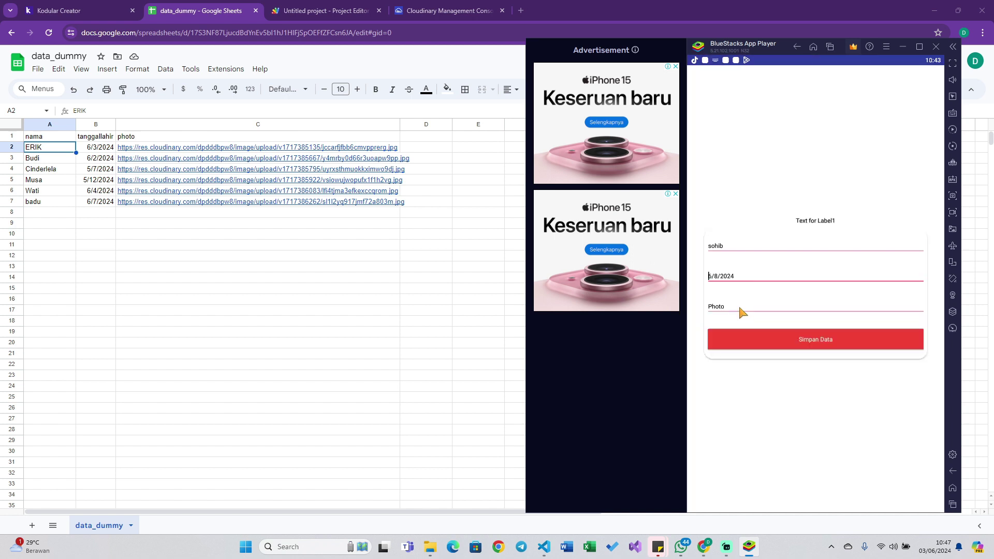
Choose a photo from the Camera album, then tap Simpan Data and confirm OK.
key(Tab)
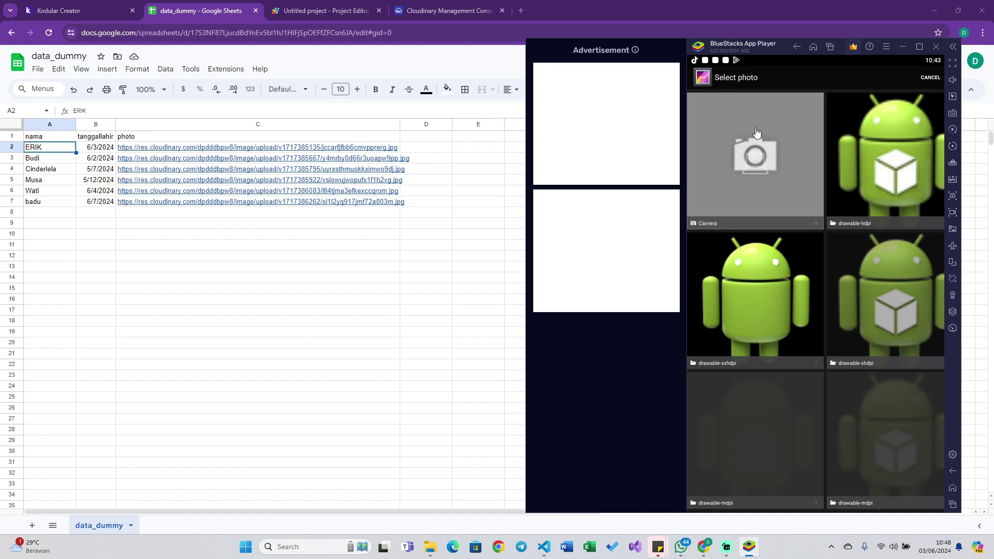
click(771, 196)
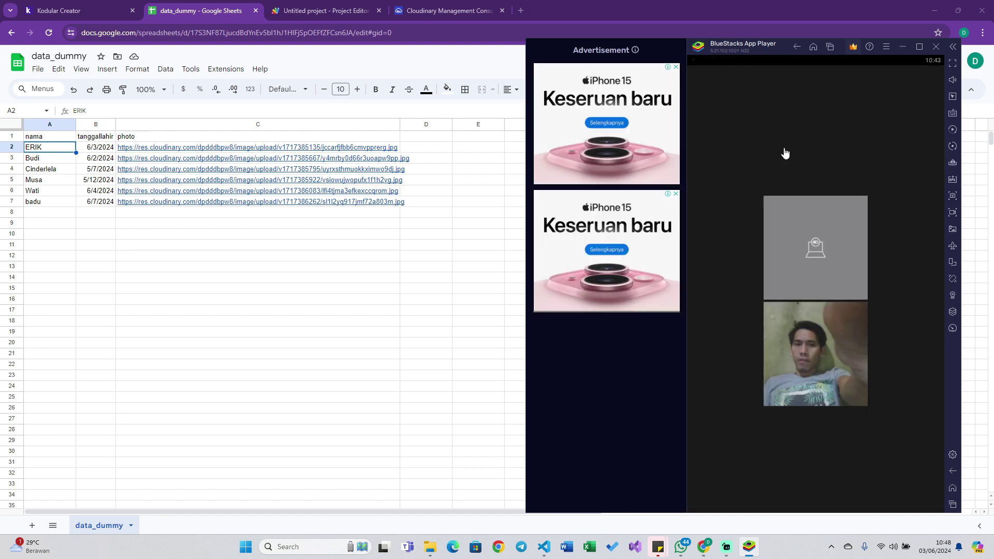
click(848, 213)
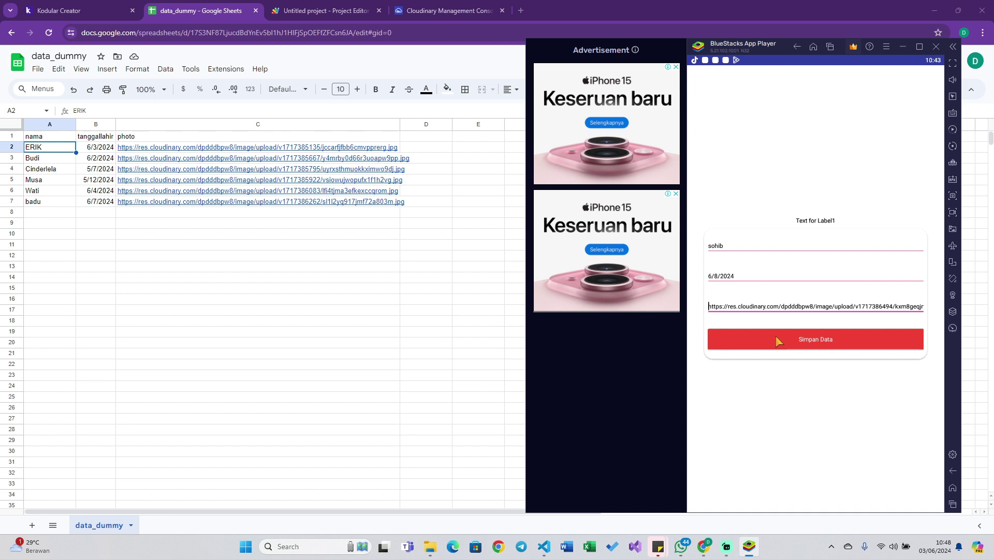
click(779, 341)
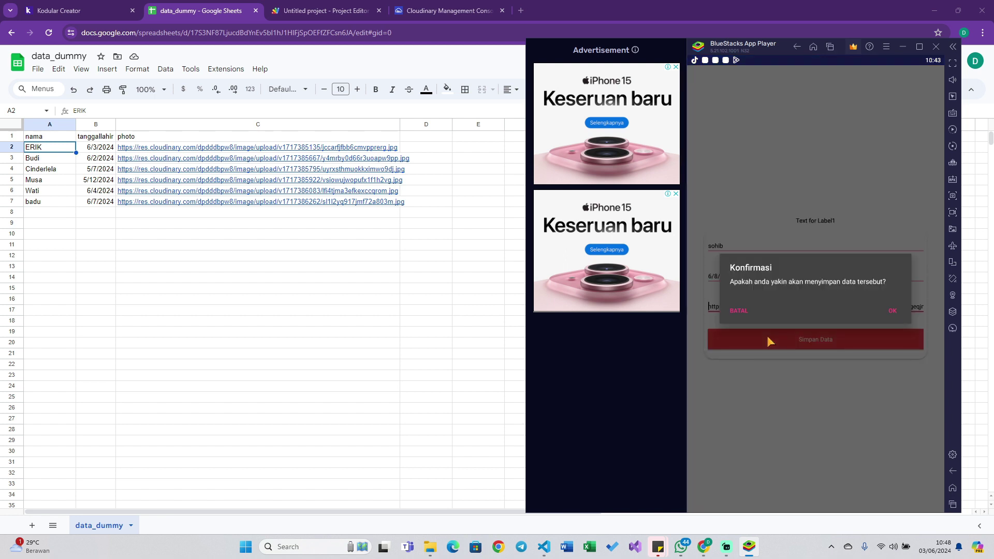
click(892, 311)
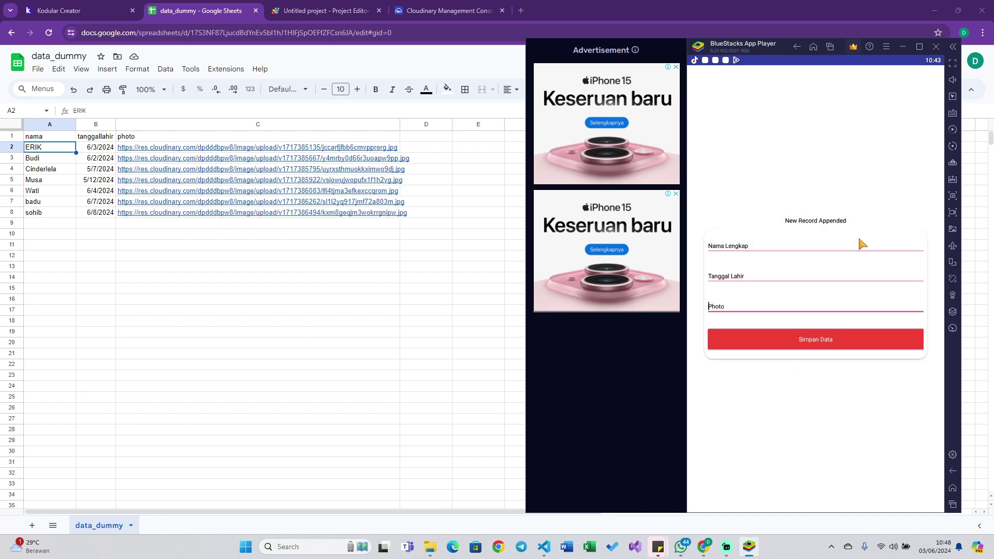
Move the set global response decoding stack into Web1.GotText's then slot.
click(101, 11)
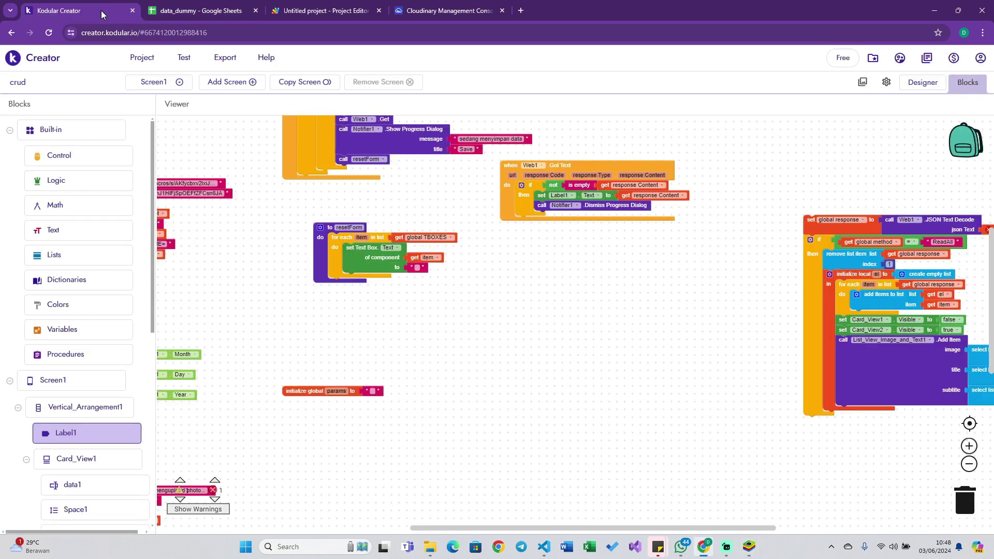
scroll(611, 245, up, 3)
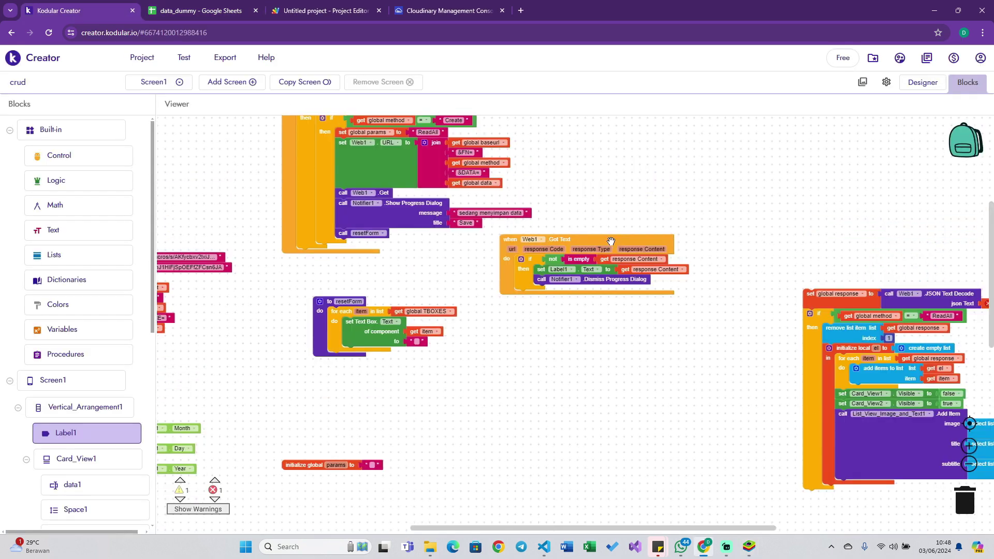
scroll(612, 244, right, 5)
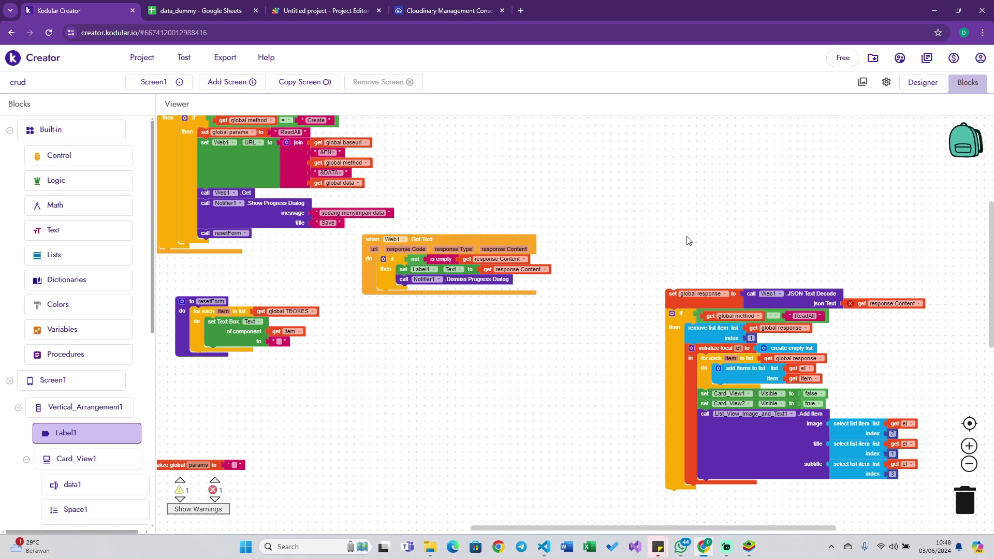
scroll(687, 240, left, 1)
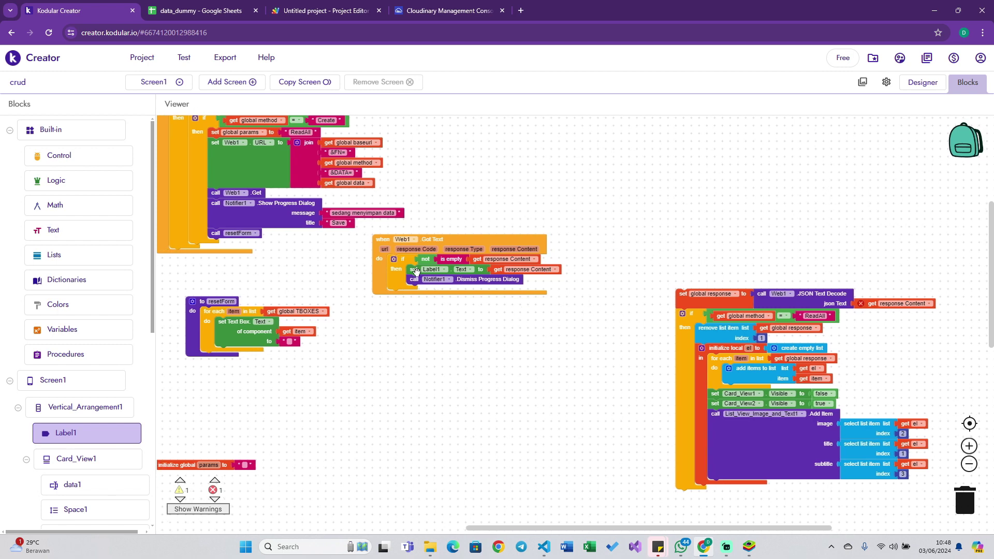
mouse_move(415, 269)
mouse_down()
mouse_move(447, 370)
mouse_move(412, 409)
mouse_up()
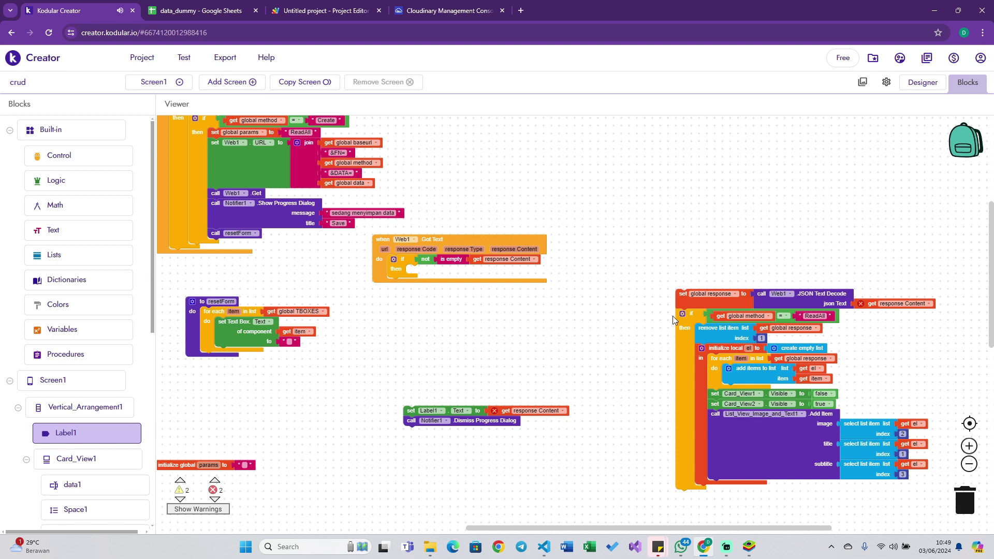
drag(680, 295, 390, 275)
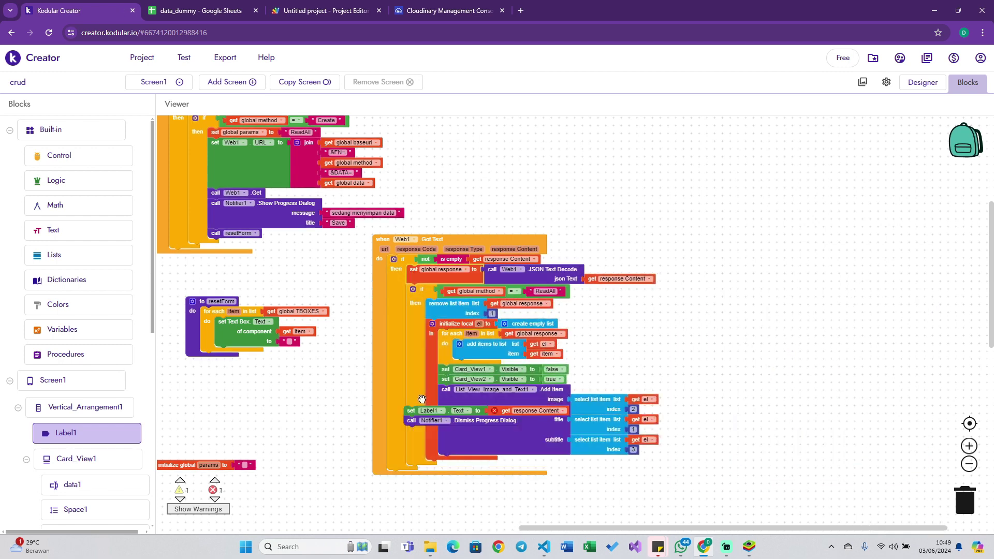
Snap set Label1.Text and Notifier1.DismissProgressDialog beneath the decoding stack.
drag(422, 414, 709, 214)
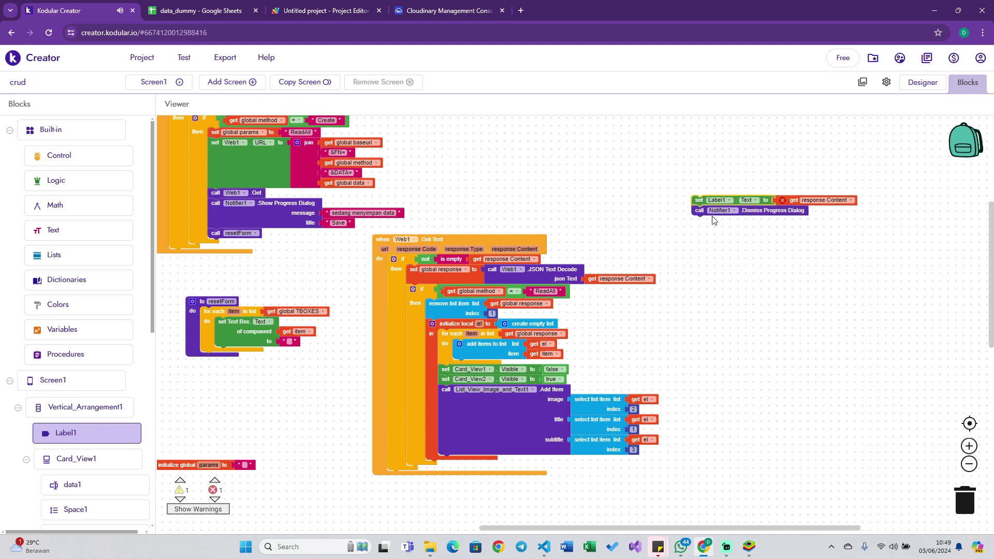
drag(700, 211, 439, 463)
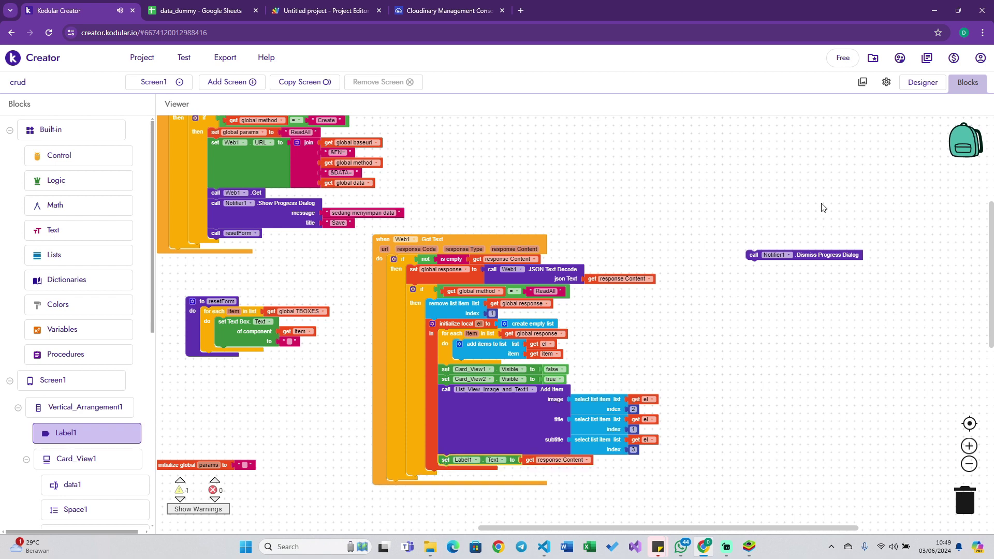
drag(749, 252, 430, 473)
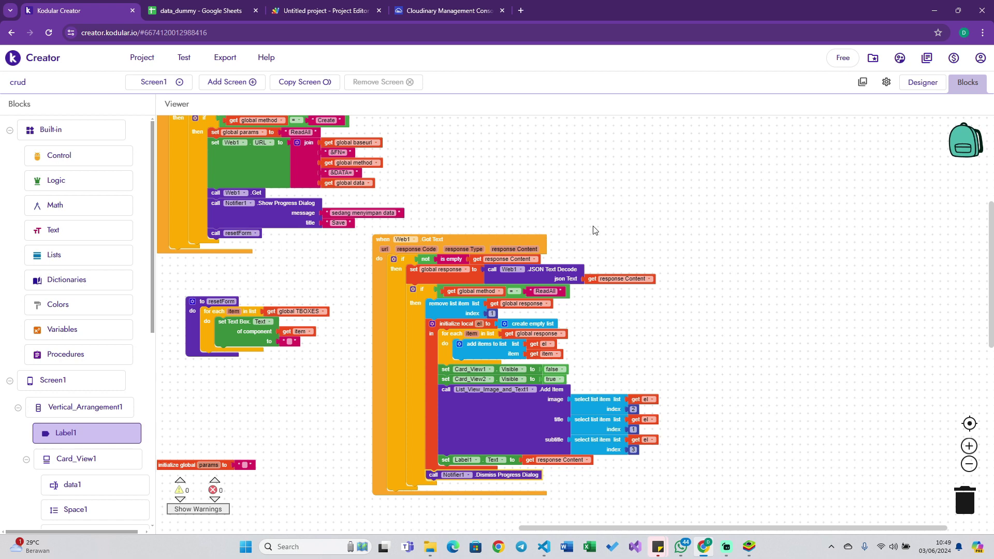
click(629, 224)
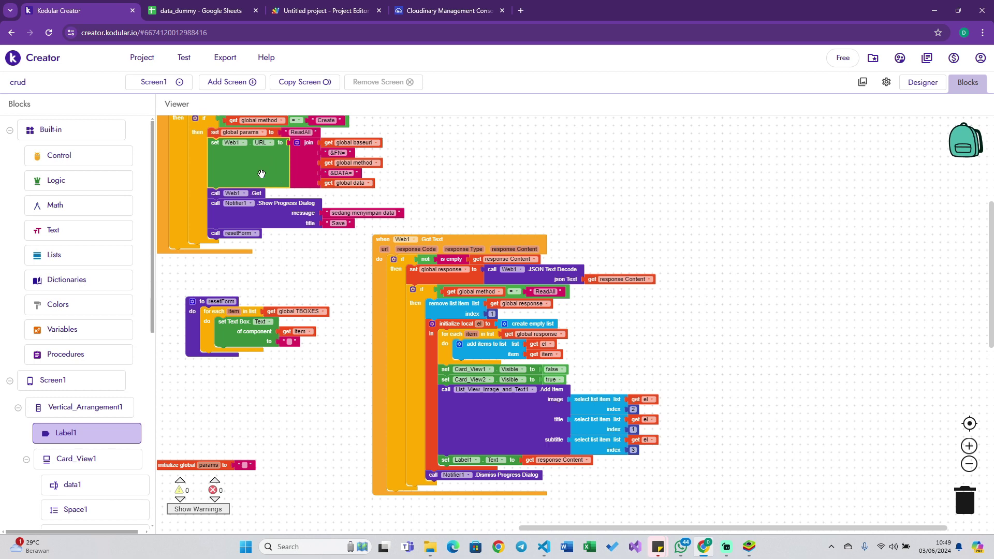
click(262, 157)
key(ctrl+c)
key(ctrl+v)
drag(731, 280, 713, 325)
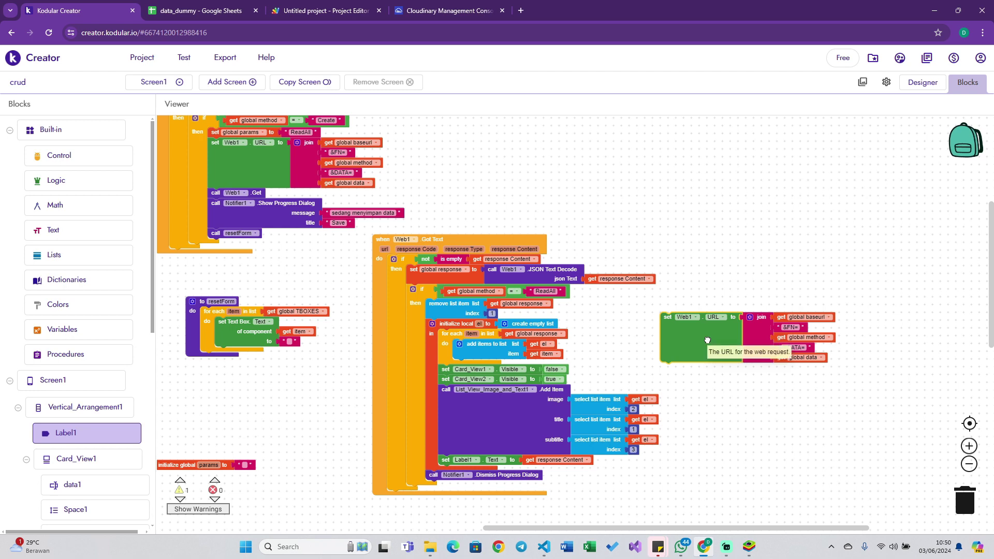
drag(708, 341, 474, 328)
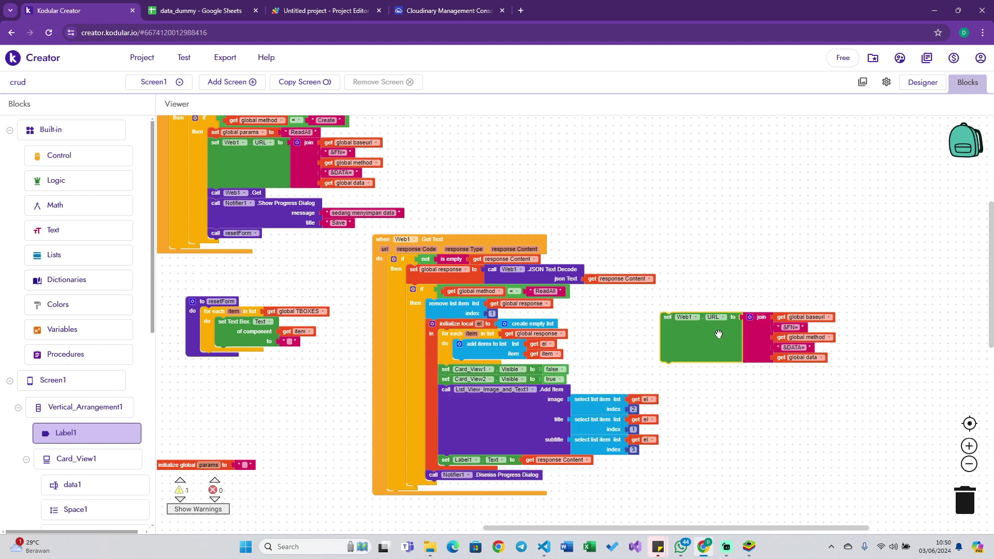
key(ctrl+z)
key(Delete)
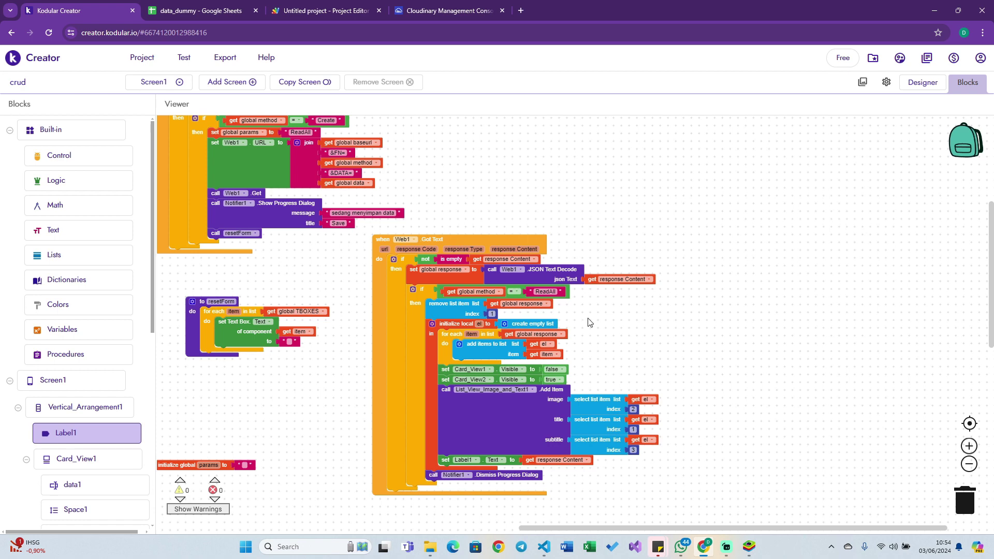
Copy the response-decoding block into the ReadAll branch and delete the outer original.
click(552, 291)
click(492, 308)
key(ctrl+c)
key(ctrl+v)
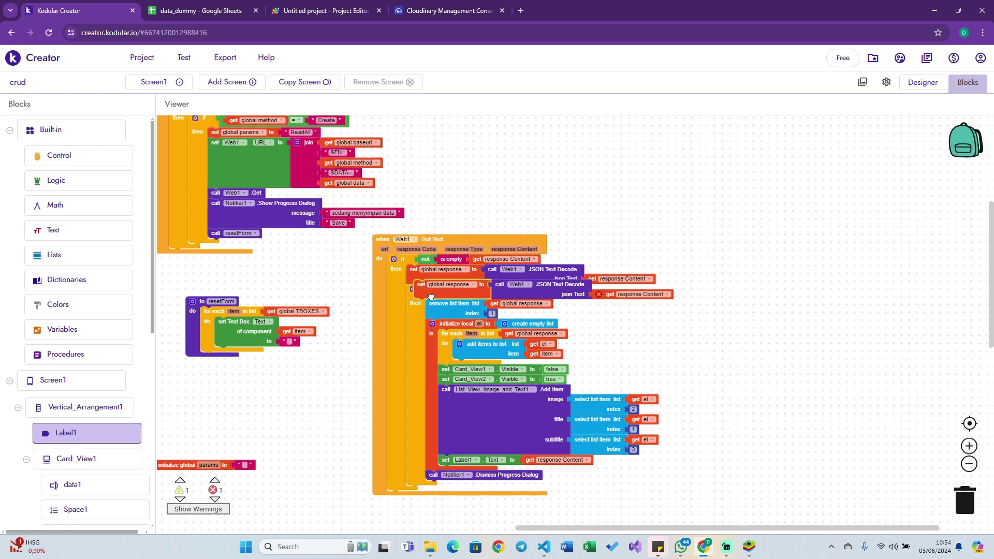
drag(428, 293, 440, 313)
click(414, 268)
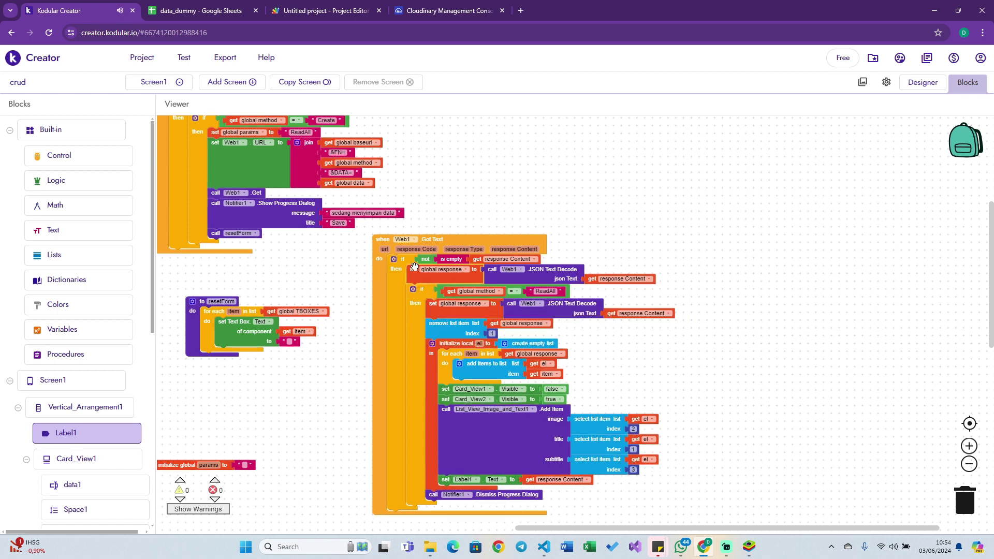
key(Delete)
Place the ReadAll check inside Web1.GotText, deleting the leftover empty-check if block.
mouse_move(439, 271)
mouse_down()
mouse_move(427, 265)
mouse_move(586, 219)
mouse_up()
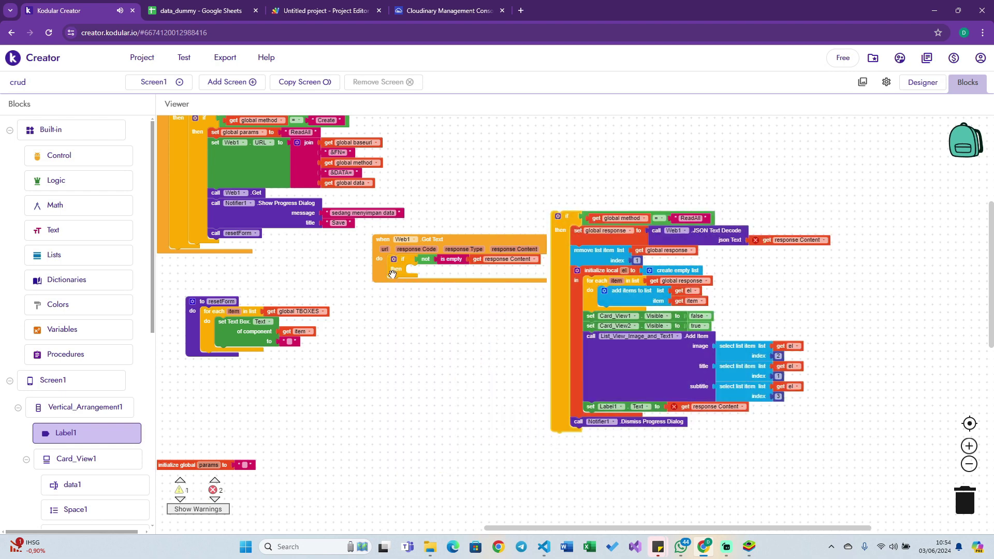
drag(392, 276, 421, 390)
key(Delete)
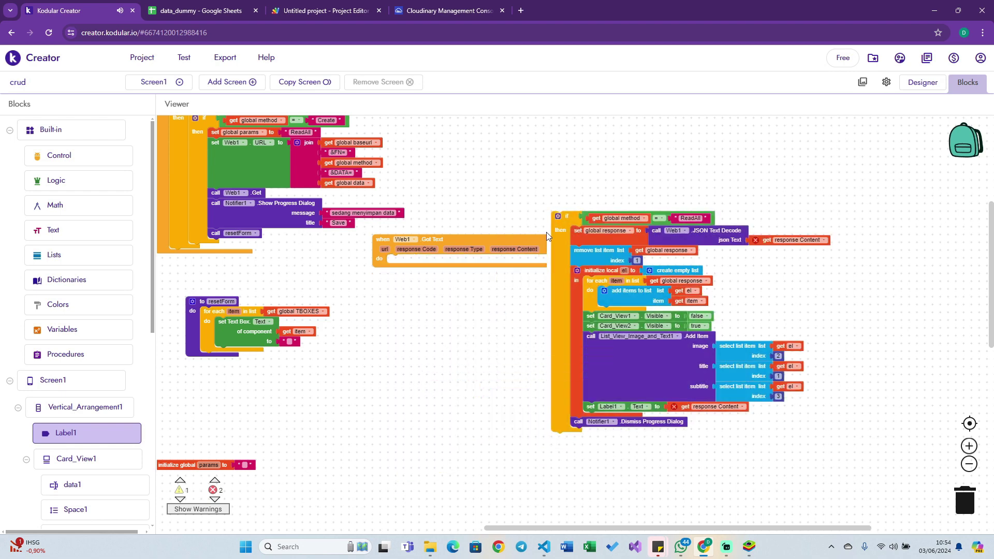
drag(555, 229, 393, 277)
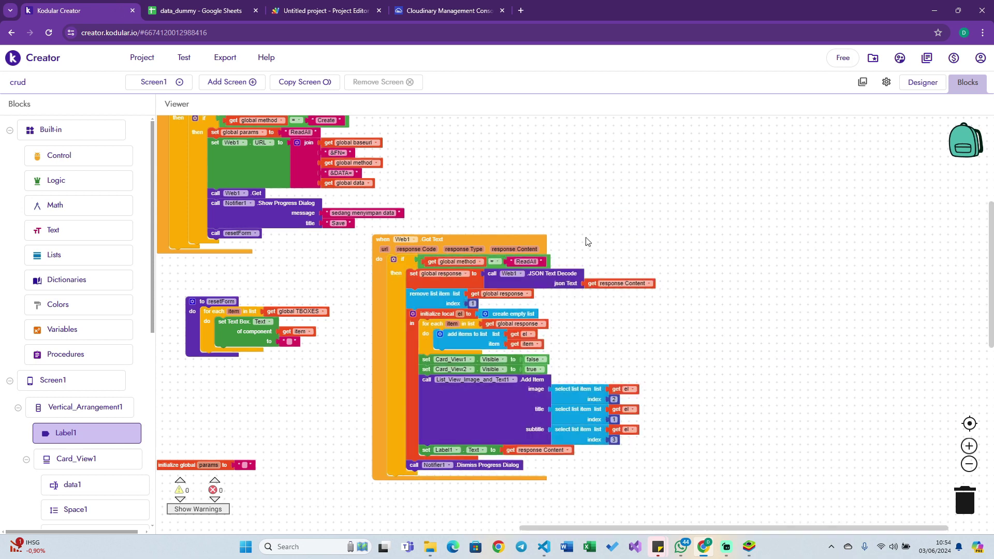
Add an else branch to the ReadAll check holding a copy of set Label1.Text.
click(393, 260)
drag(391, 231, 430, 229)
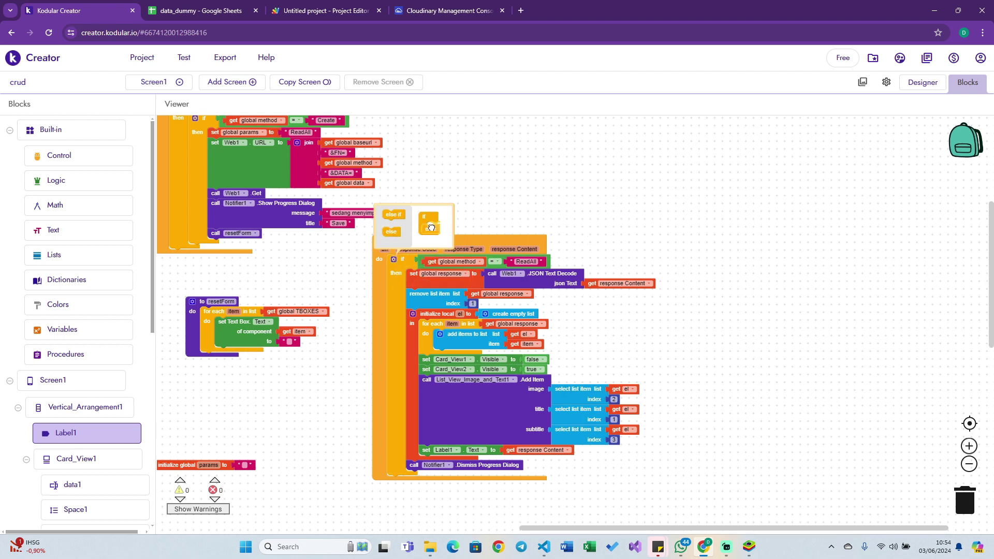
click(616, 234)
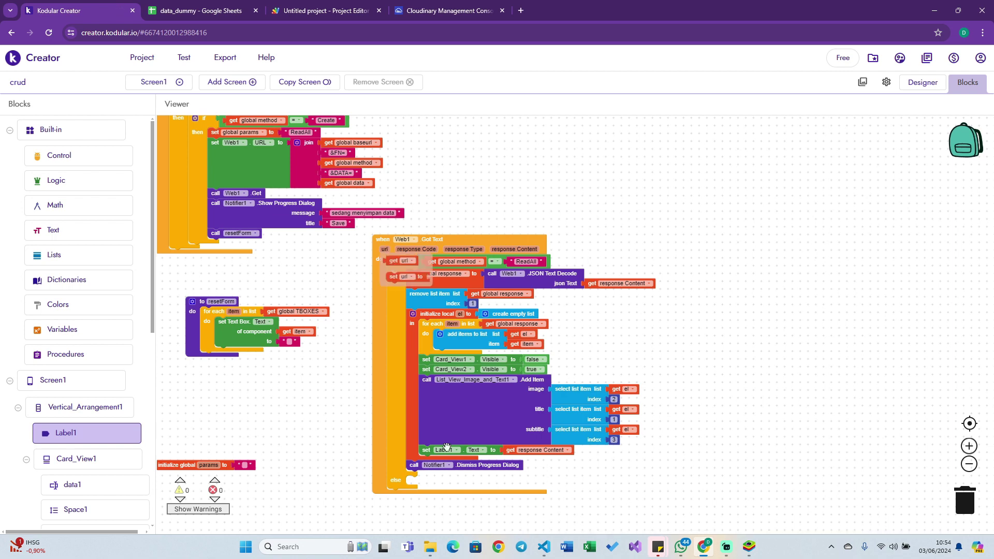
key(ctrl+c)
key(ctrl+v)
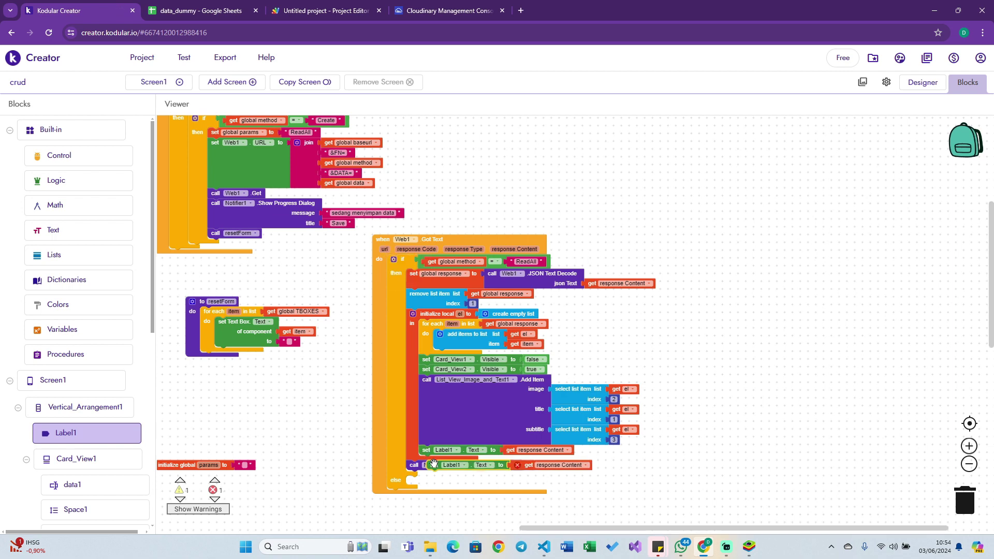
drag(430, 462, 415, 480)
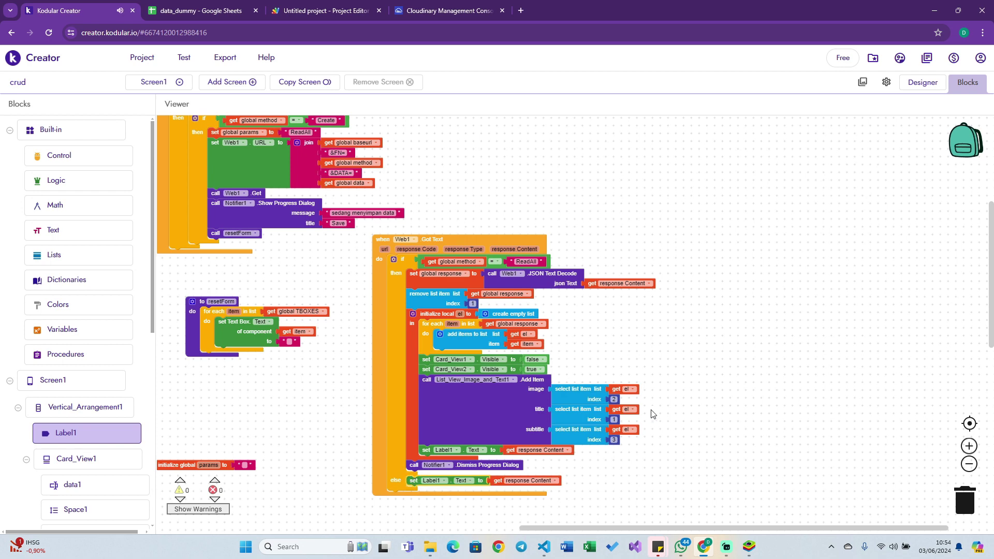
scroll(652, 414, down, 1)
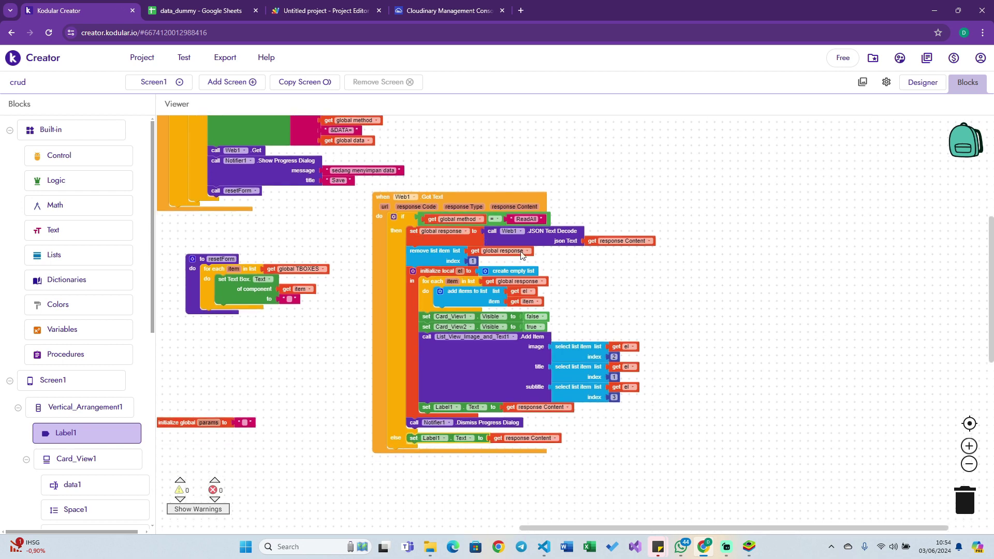
Add set global method to a copied "ReadAll" text block in the else branch.
mouse_move(428, 219)
mouse_down()
mouse_move(413, 236)
mouse_move(430, 455)
mouse_move(421, 447)
mouse_up()
click(450, 447)
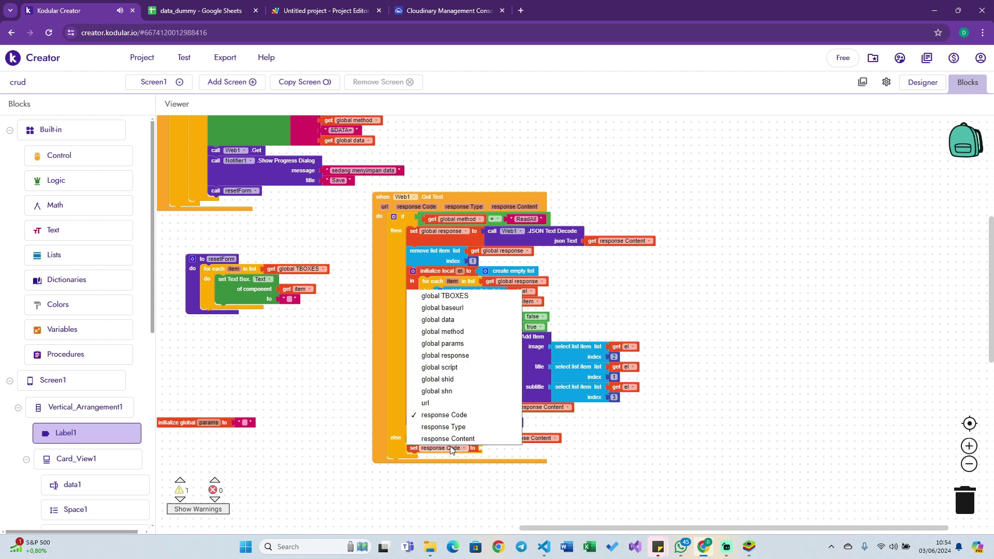
click(445, 332)
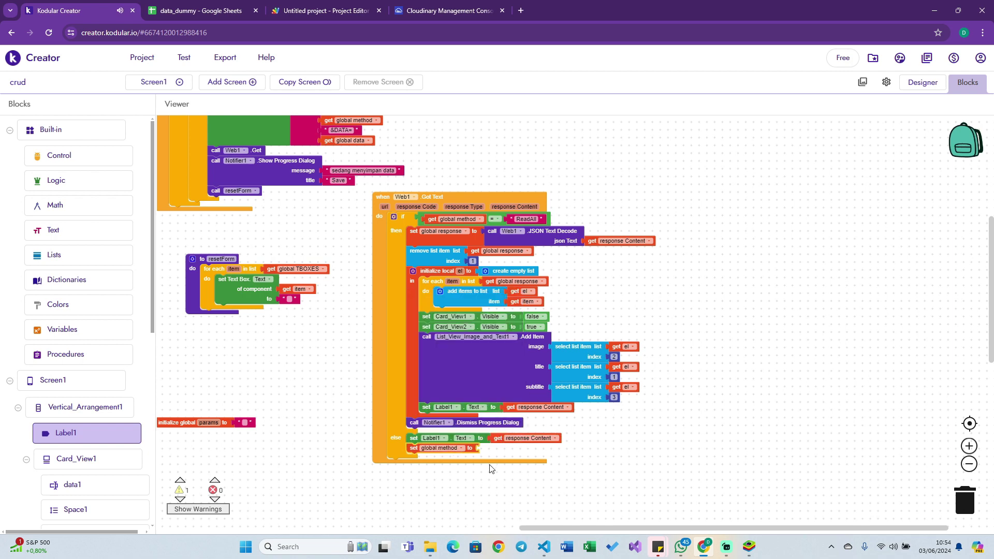
click(507, 220)
key(ctrl+c)
key(ctrl+v)
drag(523, 234, 492, 448)
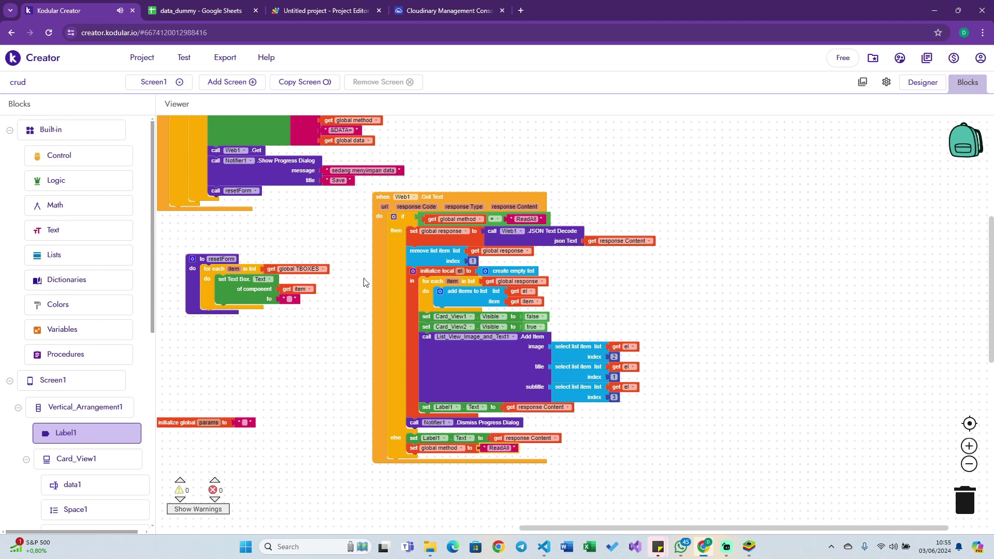
Copy set Web1.URL into the else branch, joining only global baseurl and global method.
click(248, 127)
key(ctrl+c)
key(ctrl+v)
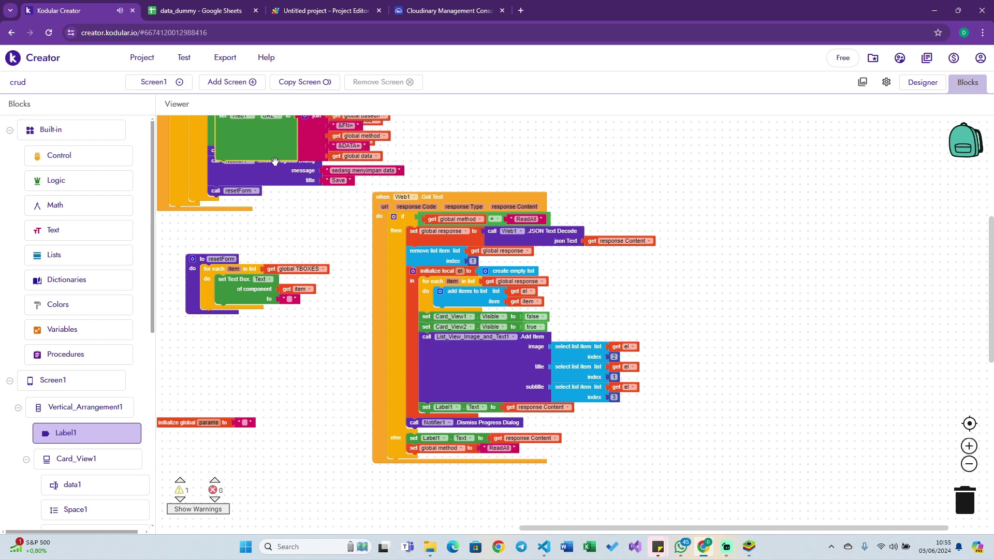
mouse_move(263, 146)
mouse_down()
mouse_move(518, 414)
mouse_move(453, 503)
mouse_move(458, 492)
mouse_up()
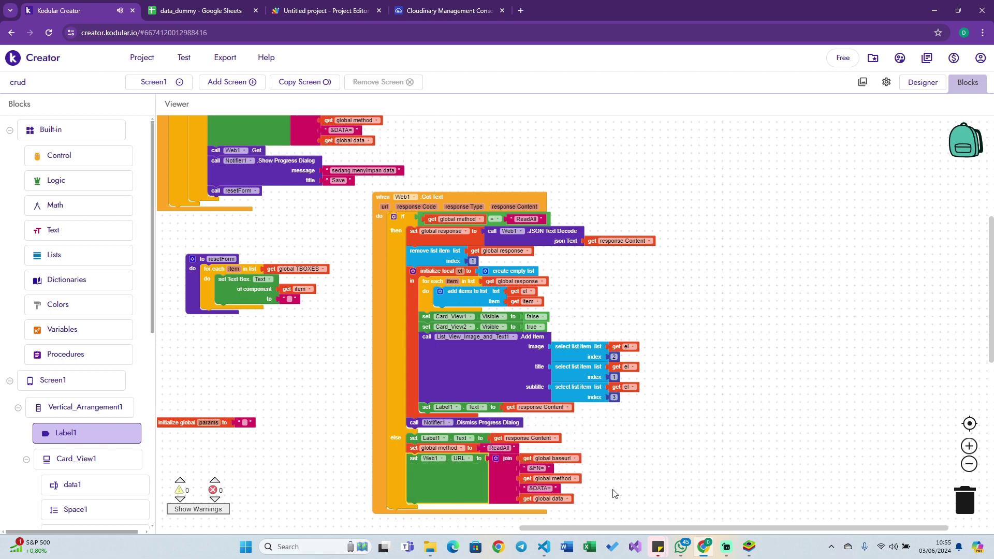
drag(526, 499, 694, 449)
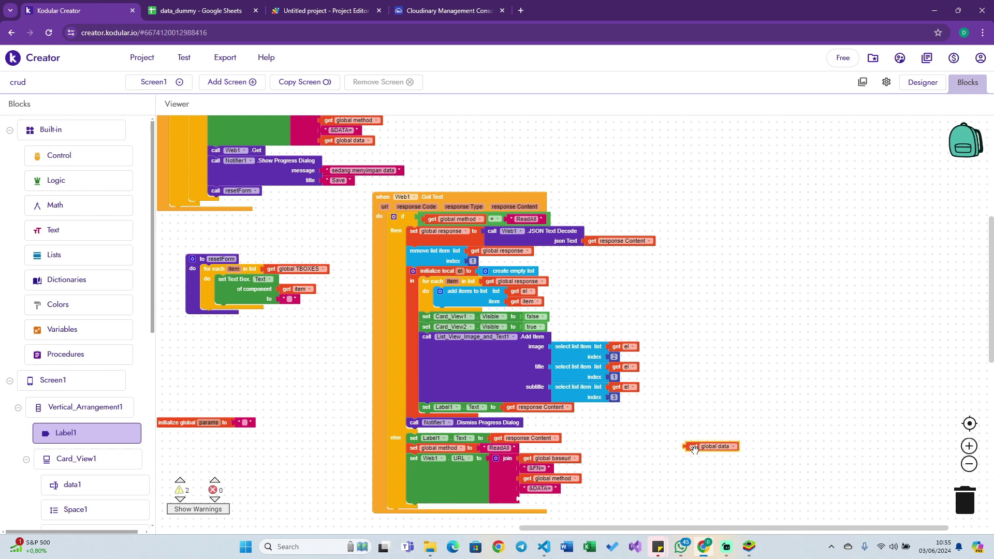
key(Delete)
drag(522, 490, 493, 456)
click(496, 459)
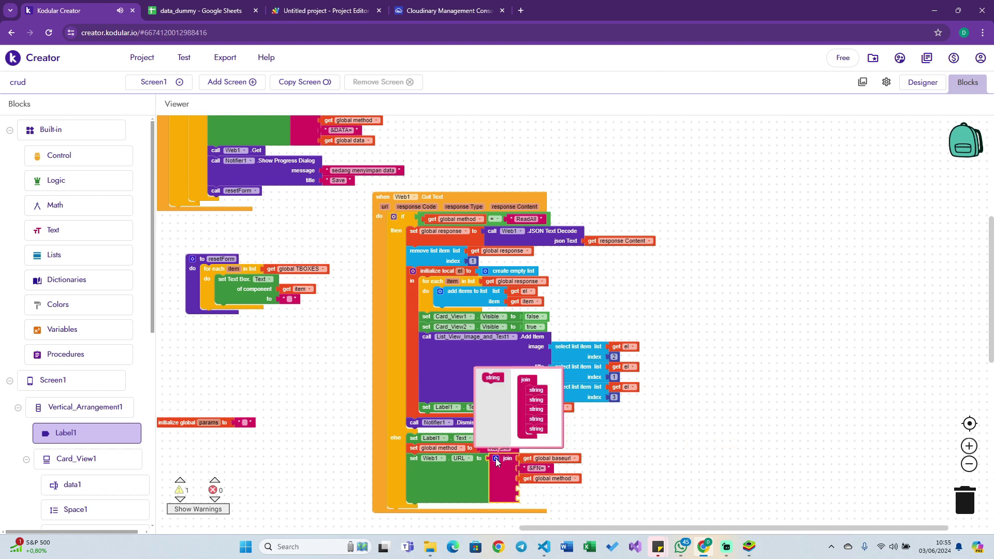
drag(530, 419, 497, 400)
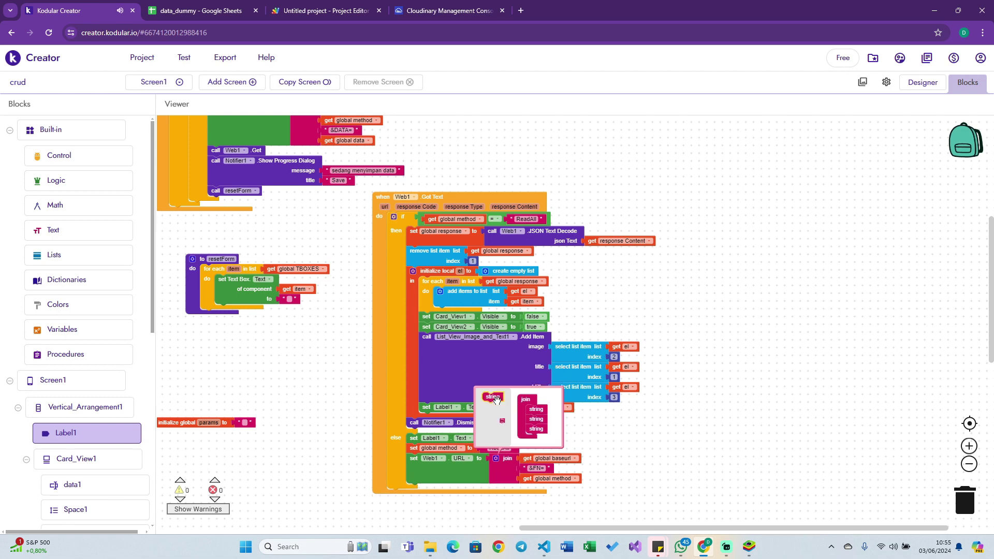
click(665, 434)
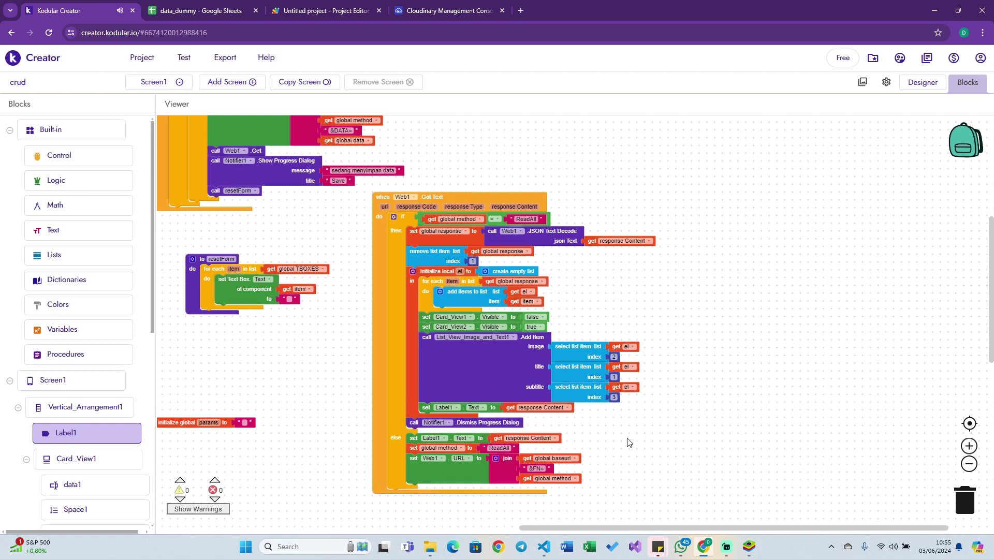
Duplicate the call Web1.Get block and attach it to the else branch.
click(215, 151)
key(ctrl+c)
key(ctrl+v)
drag(235, 165, 417, 490)
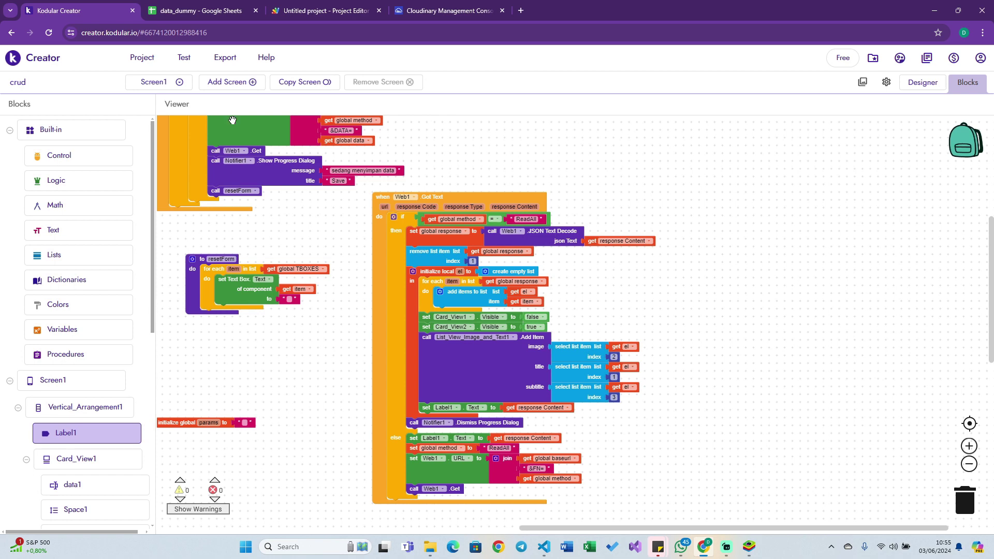
Refresh the companion screen from the Test menu.
click(184, 57)
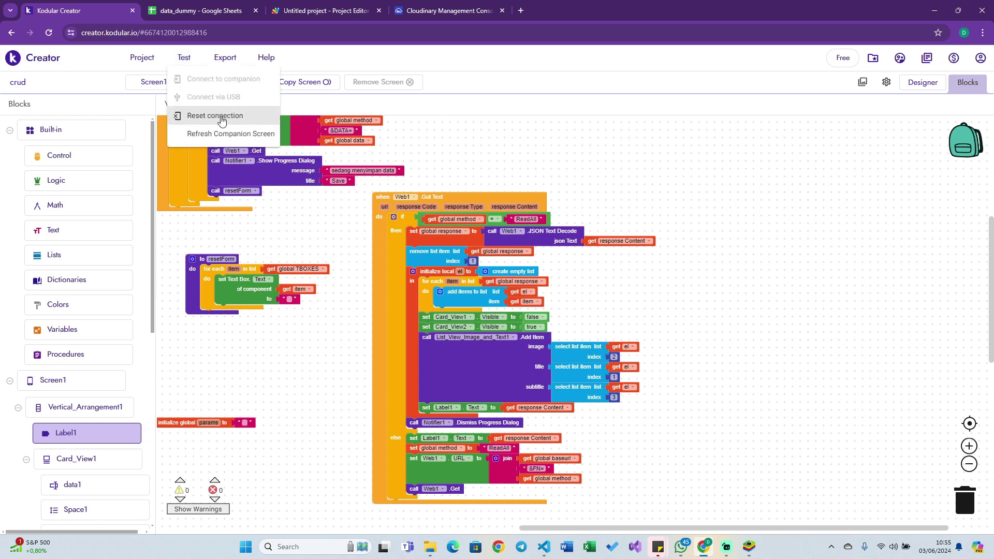
click(225, 133)
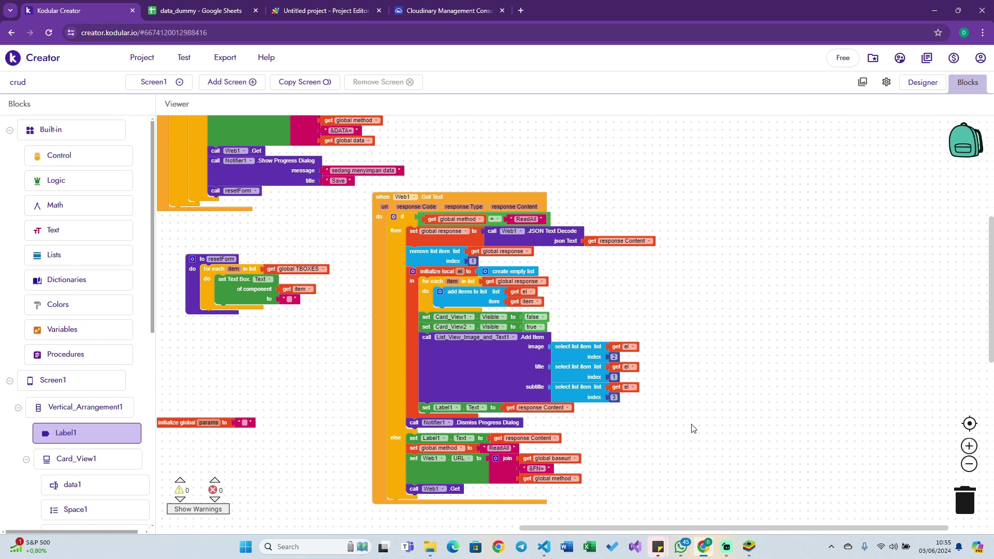
In the emulator app, enter a name and pick June 5 as the birth date.
click(748, 547)
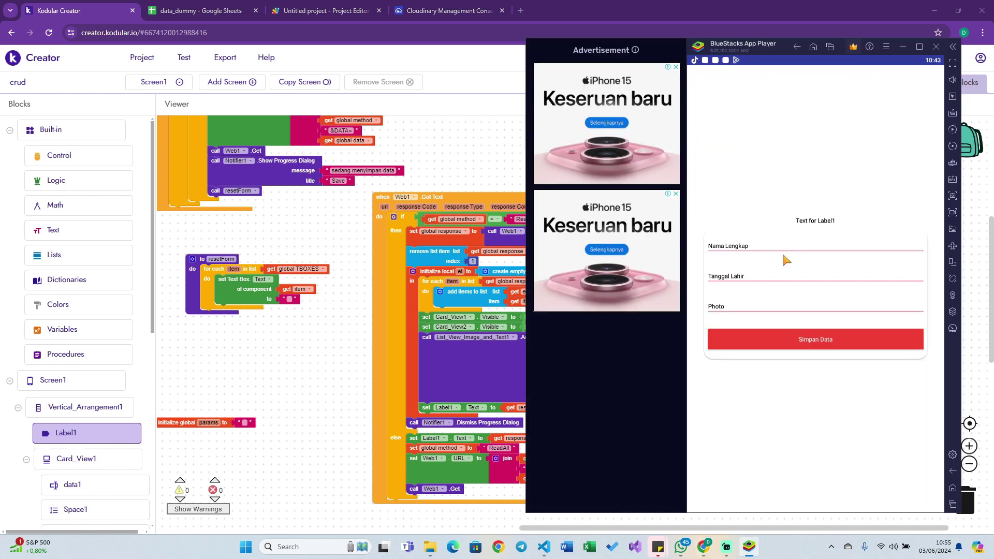
click(199, 10)
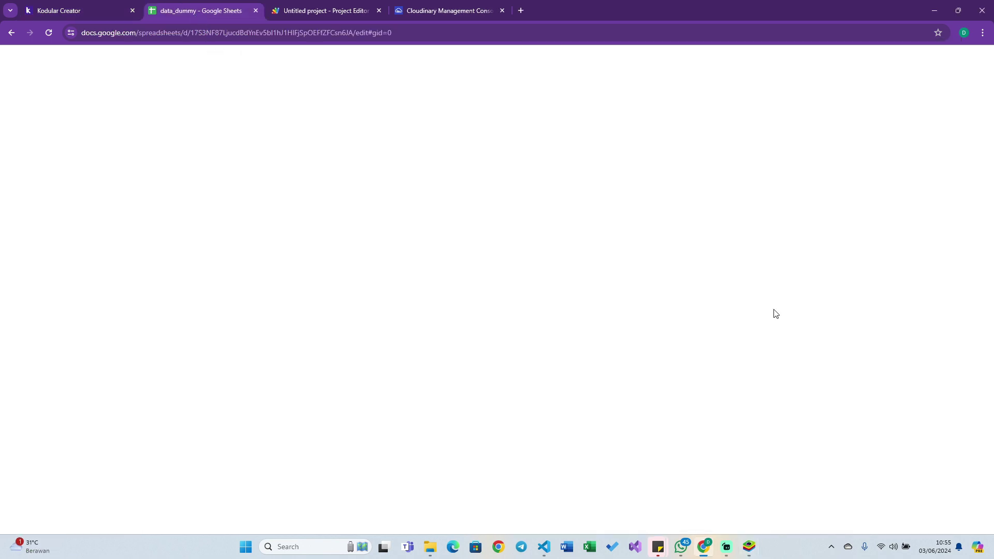
click(750, 547)
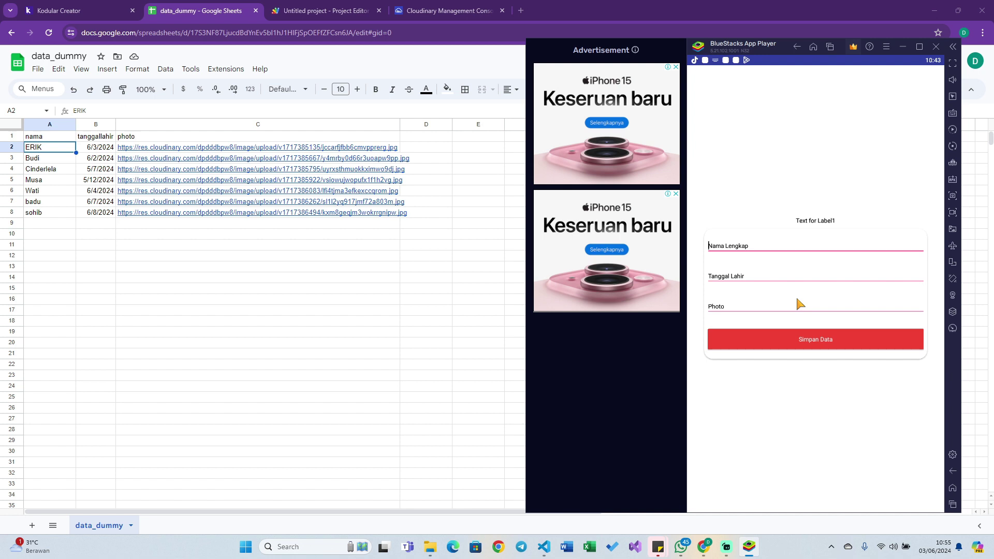
text(Dodo)
key(Tab)
click(816, 291)
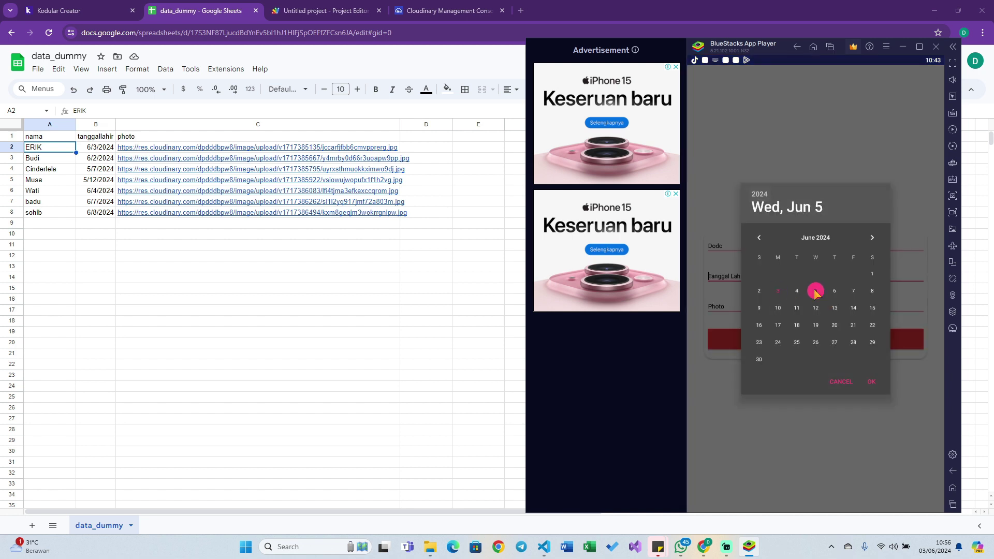
click(872, 381)
Choose the bottom photo from the folder, save the entry with Simpan Data, and check the data_dummy sheet.
click(756, 307)
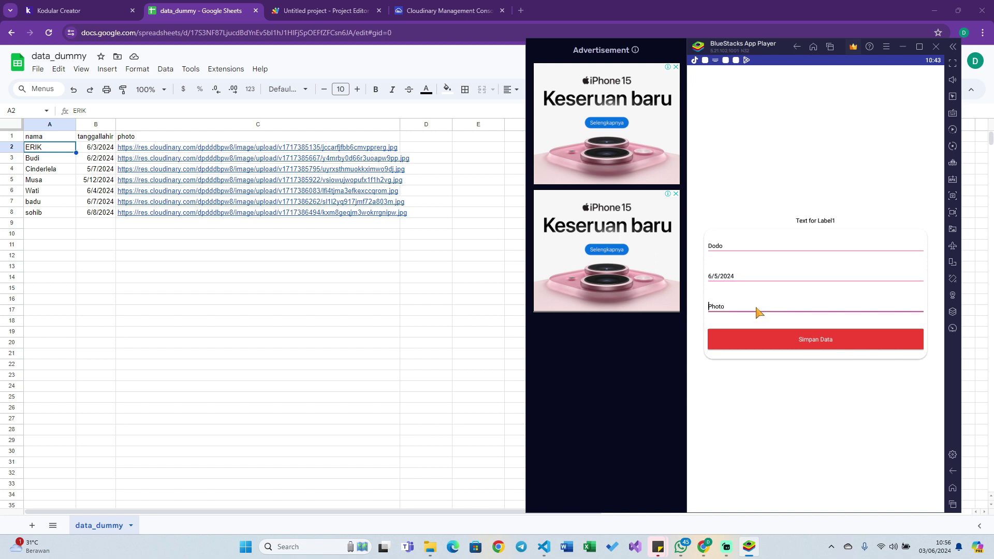
click(786, 217)
click(758, 181)
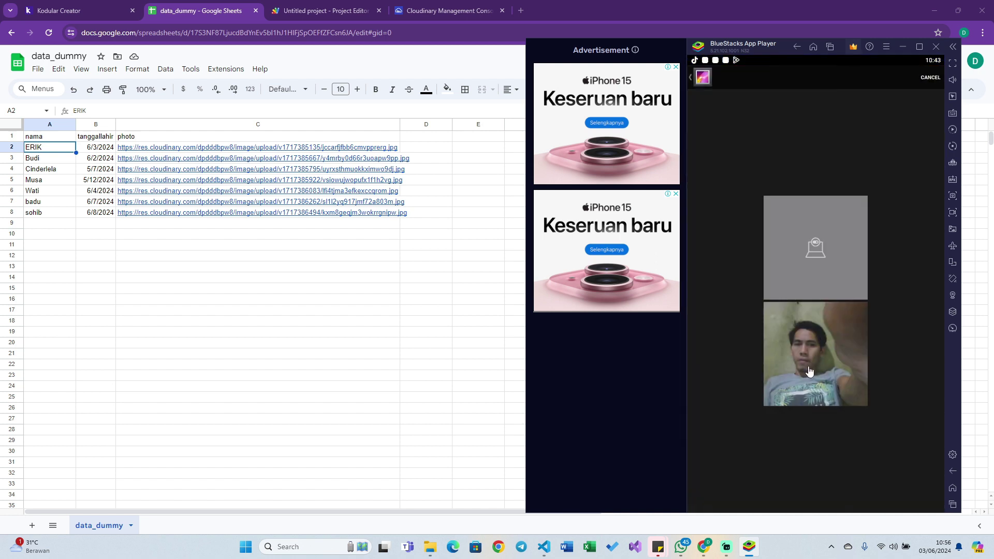
click(809, 371)
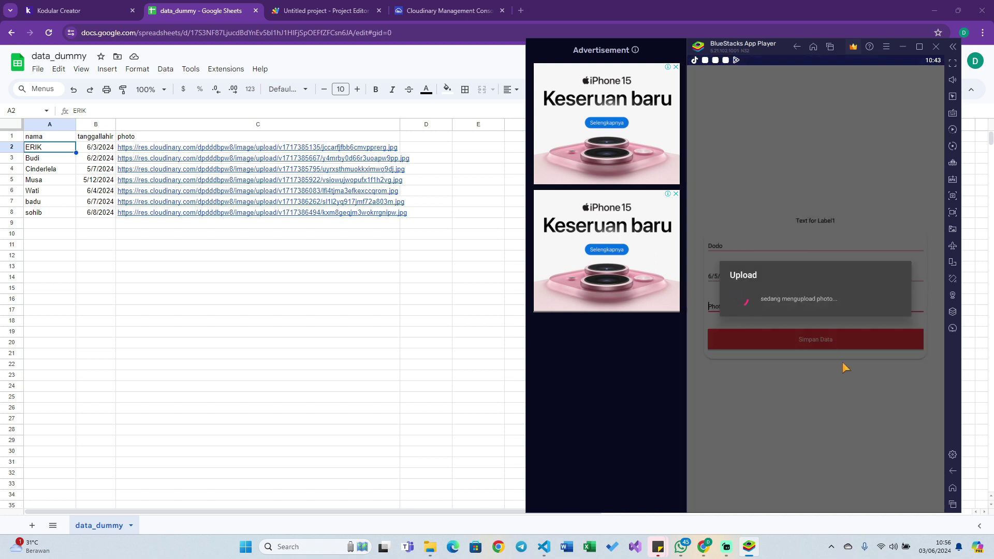
click(787, 349)
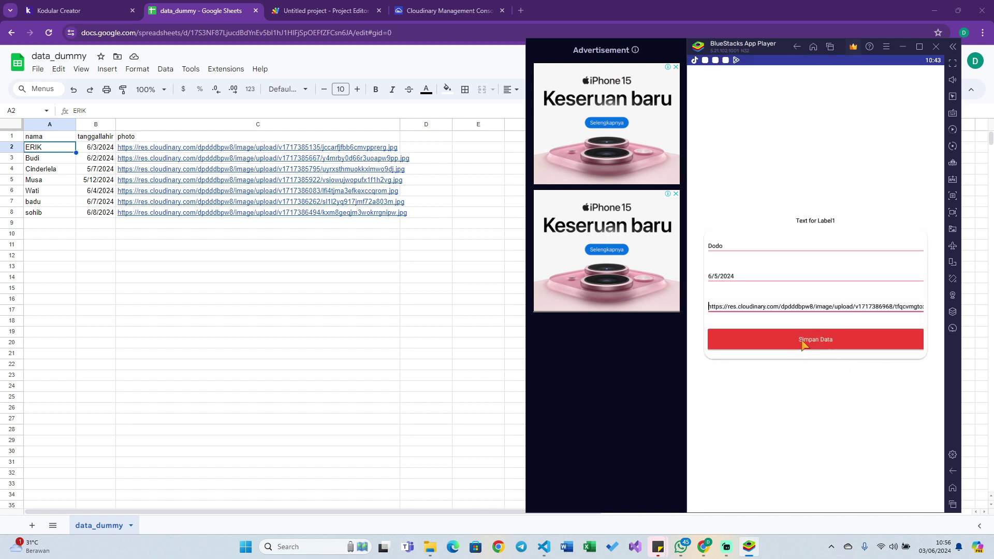
click(891, 322)
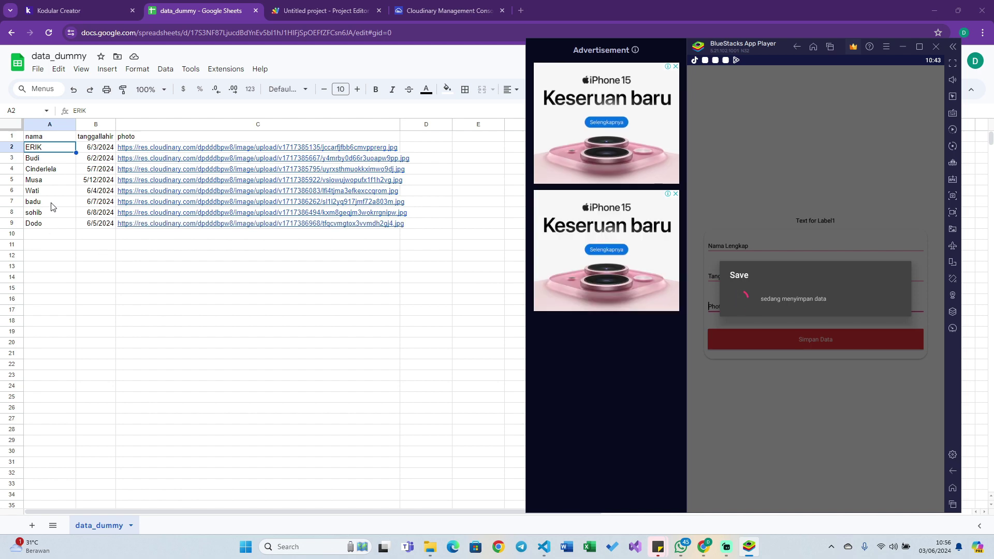
click(66, 11)
Return to the Kodular blocks editor, dismissing the emulator's chat notification.
click(66, 11)
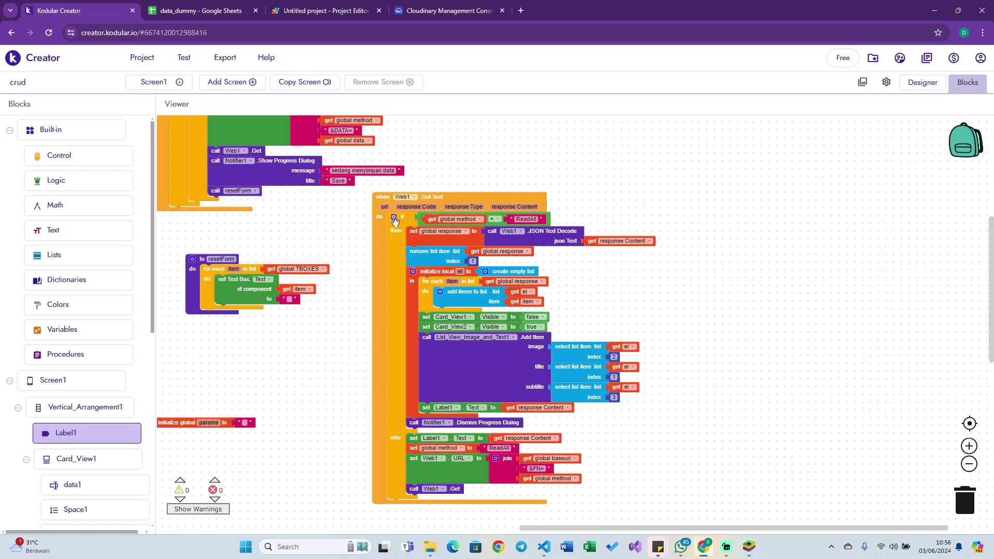
click(750, 546)
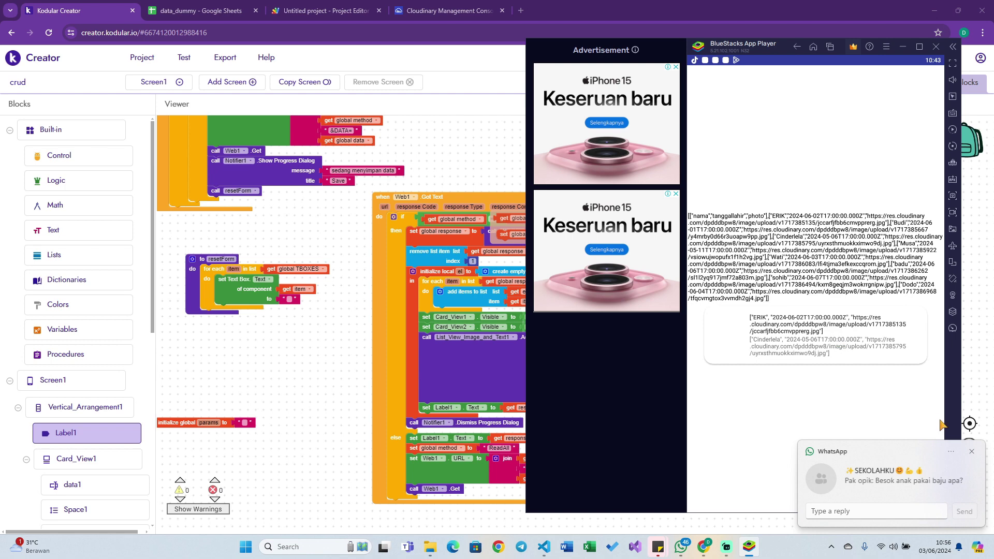
click(972, 452)
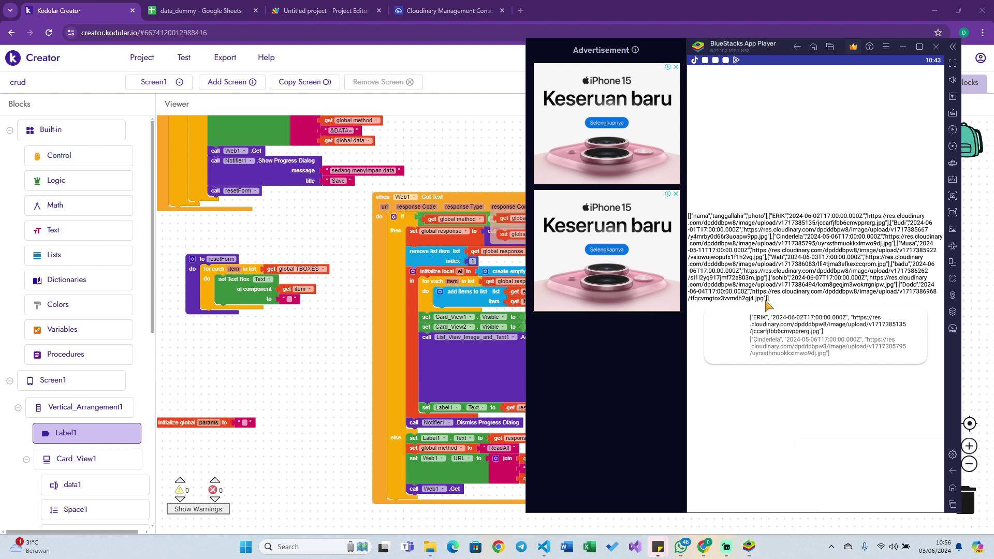
click(414, 132)
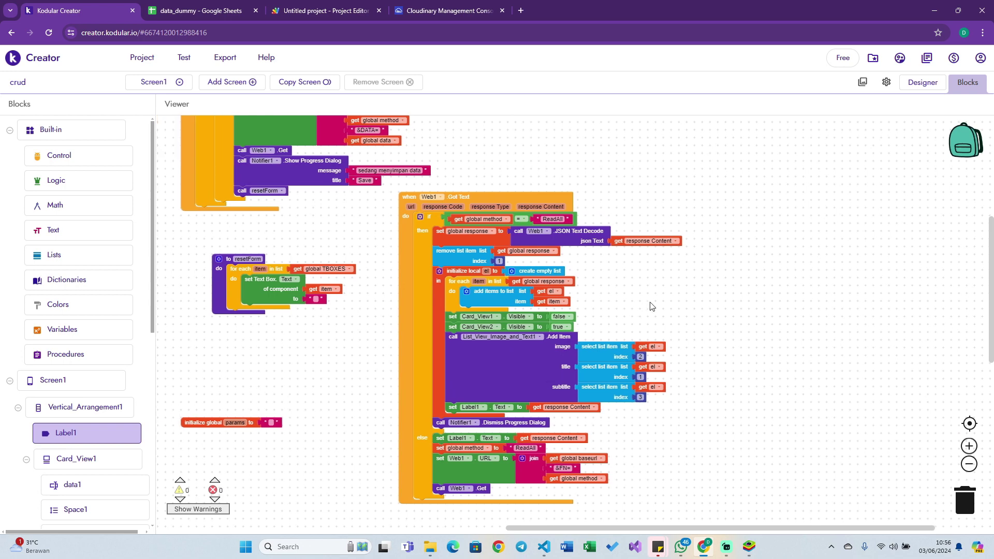
Run Do It on the global response block and enlarge its result to read every decoded row.
right_click(516, 283)
click(564, 385)
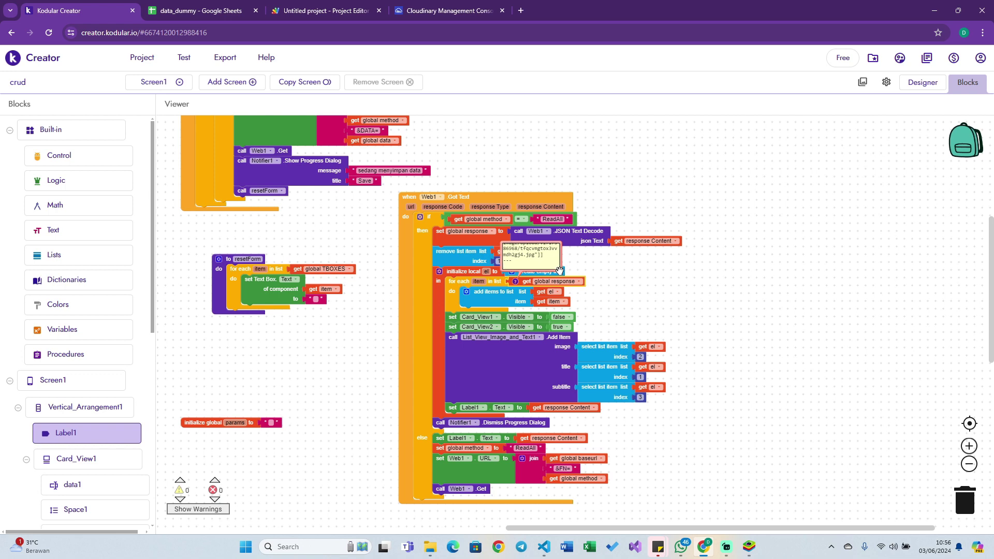
mouse_move(561, 271)
mouse_down()
mouse_move(842, 330)
mouse_move(859, 309)
mouse_up()
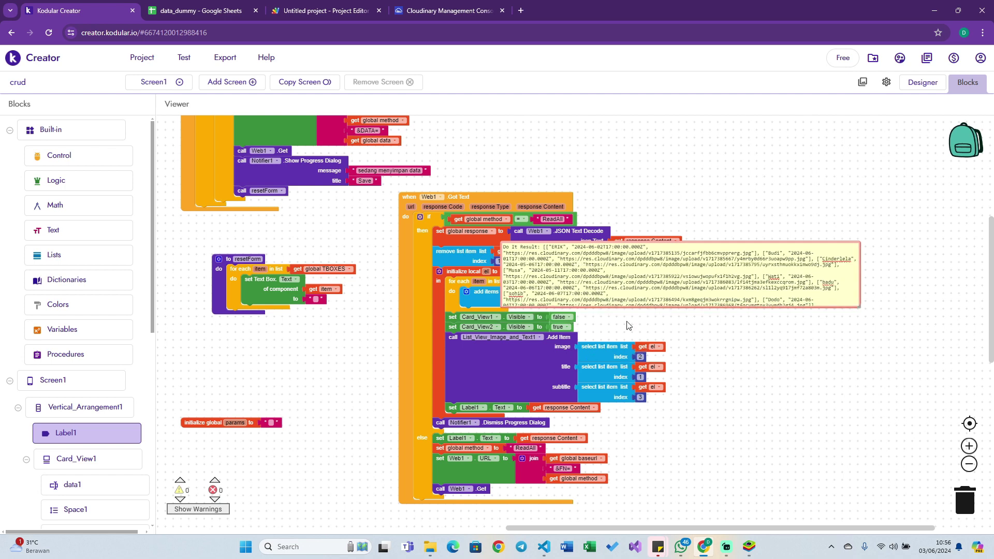
click(748, 544)
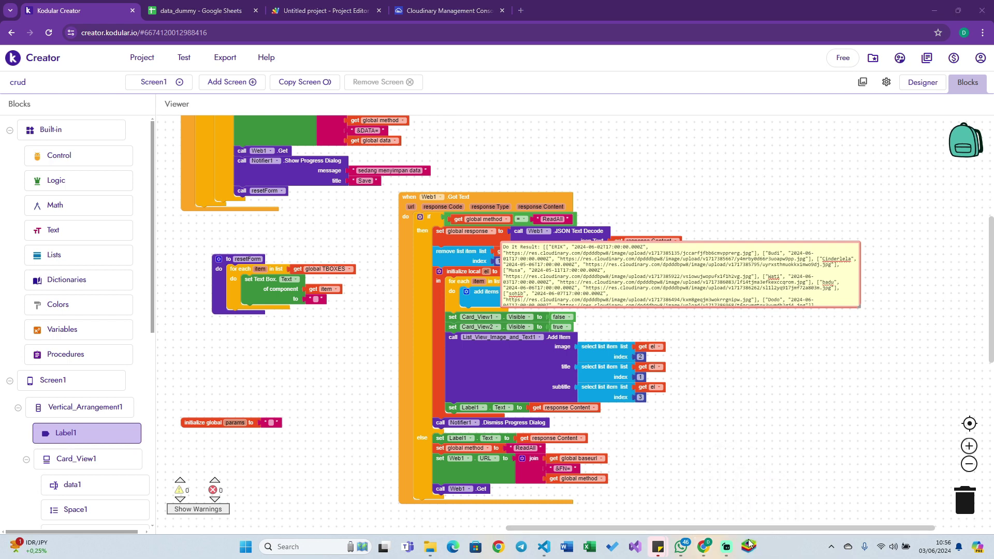
click(751, 391)
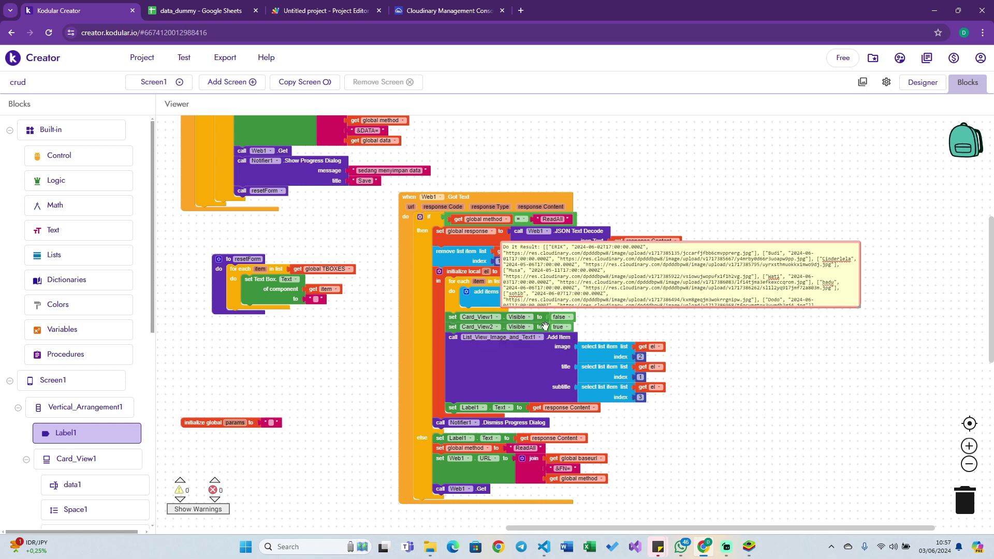
click(749, 546)
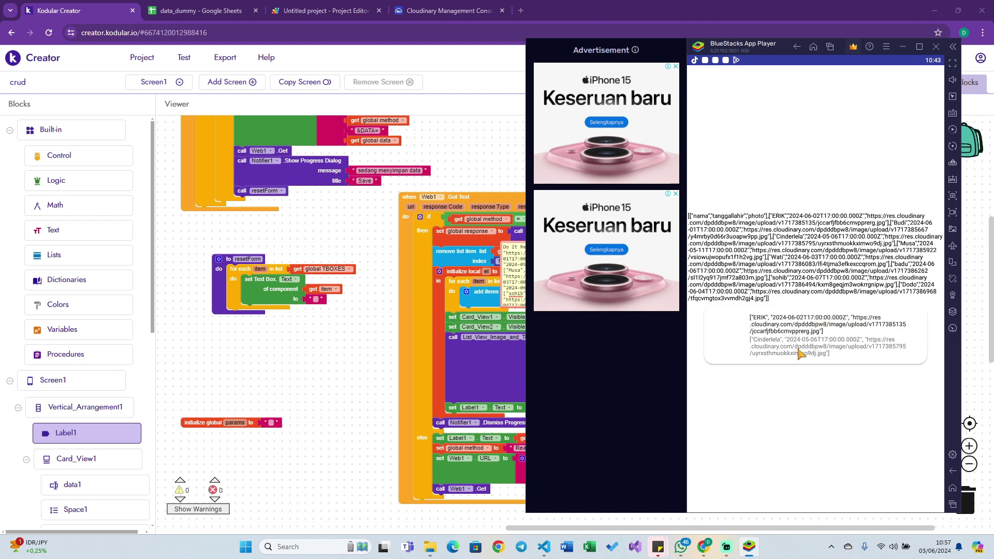
click(355, 378)
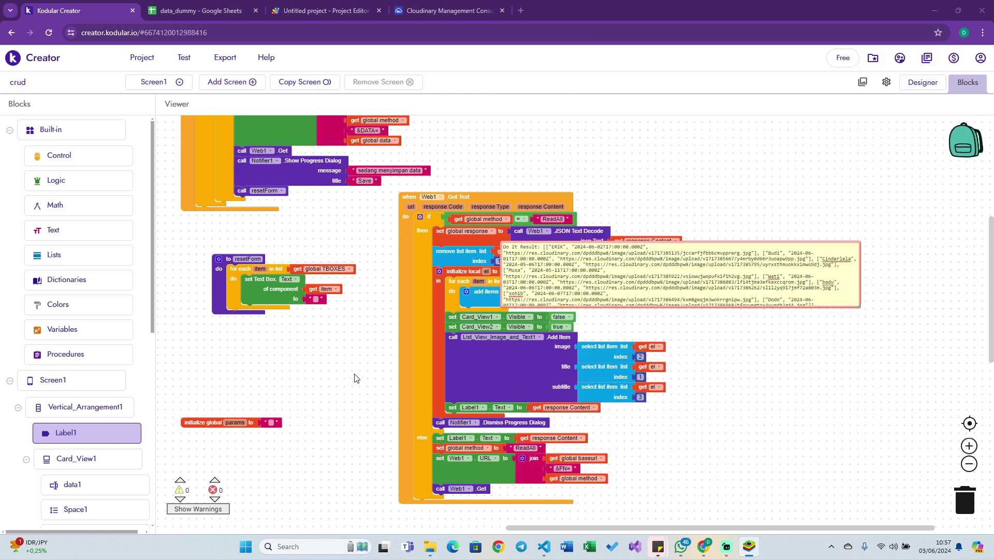
Nest a copy of select list item into the image lookup's list input, removing the stray get el.
click(598, 352)
key(ctrl+c)
key(ctrl+v)
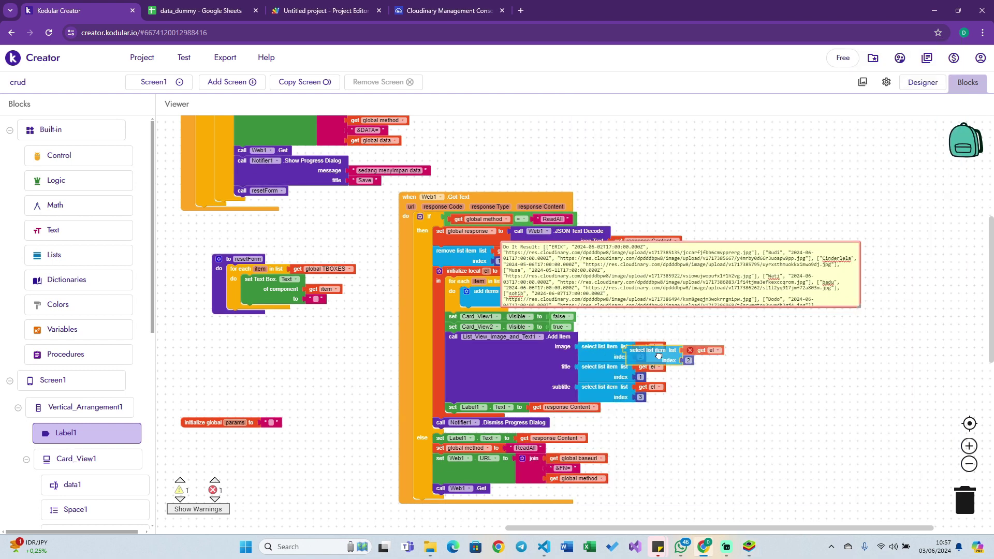
mouse_move(624, 357)
mouse_down()
mouse_move(671, 358)
mouse_move(708, 386)
mouse_up()
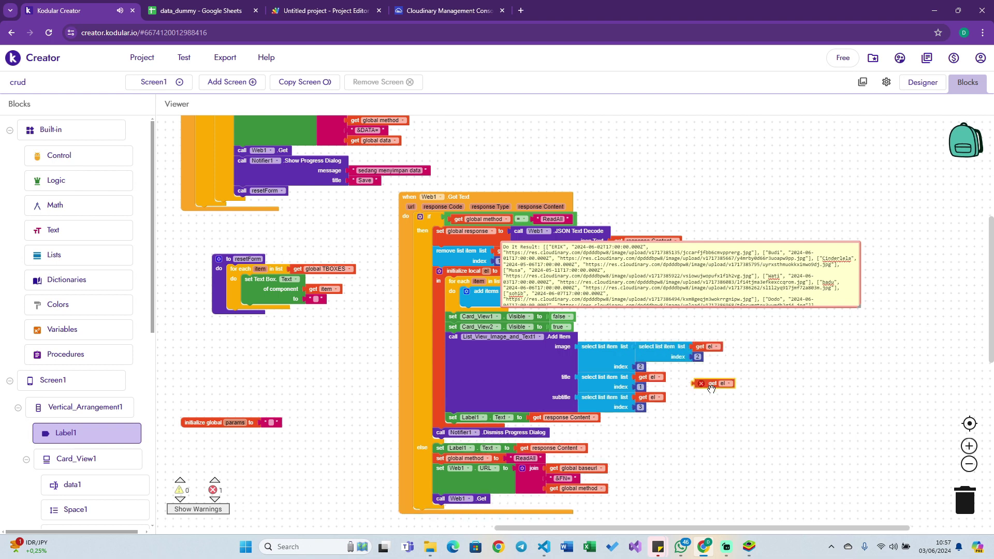
key(Delete)
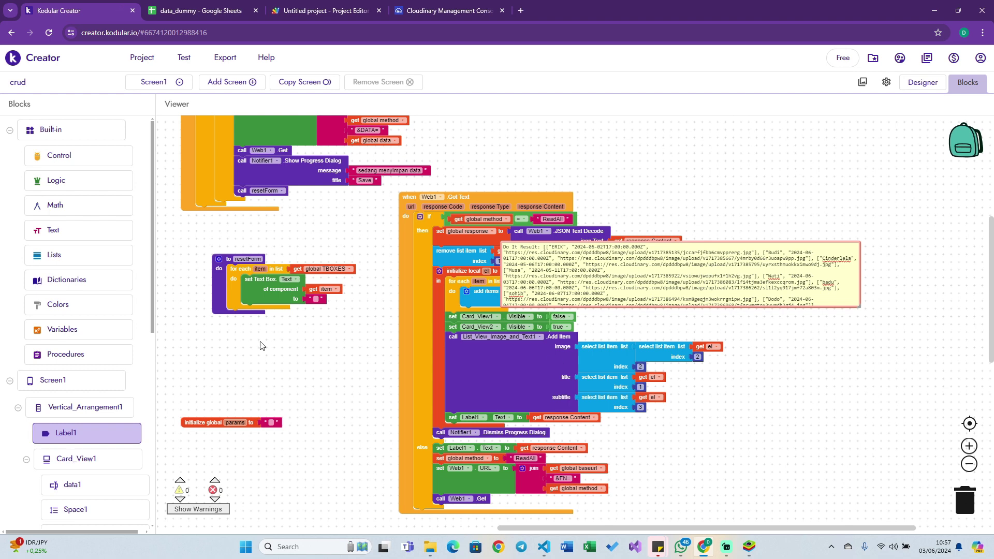
Wrap List View Add Item in a 'for each number' loop, delete set Label1.Text, and clear the upper limit 5.
click(56, 163)
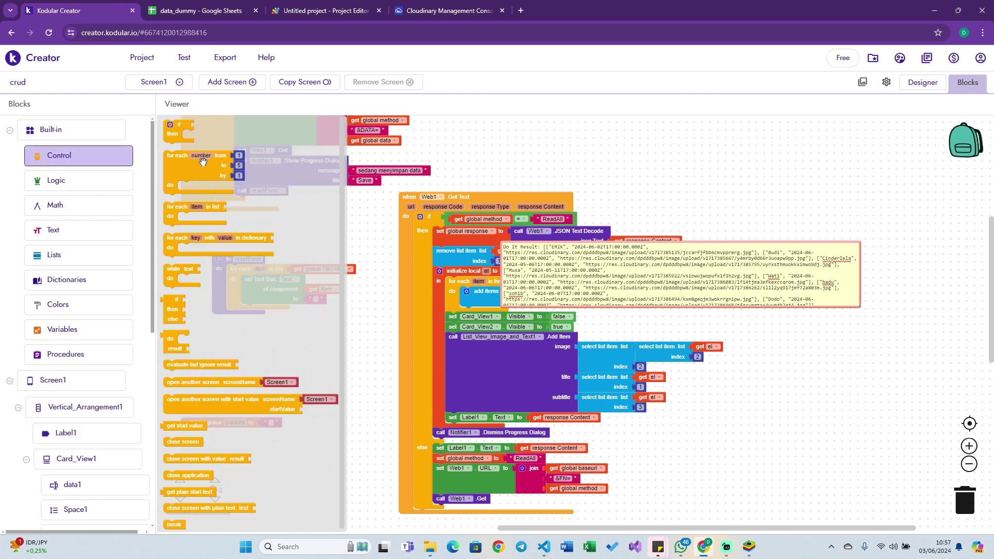
mouse_move(202, 161)
mouse_down()
mouse_move(511, 391)
mouse_move(476, 363)
mouse_up()
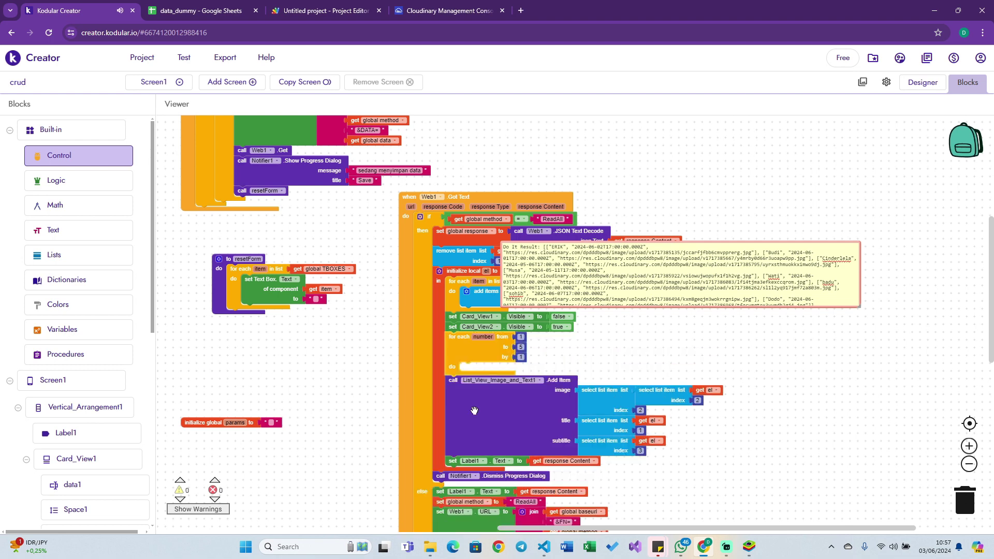
mouse_move(474, 410)
mouse_down()
mouse_move(488, 401)
mouse_move(500, 428)
mouse_up()
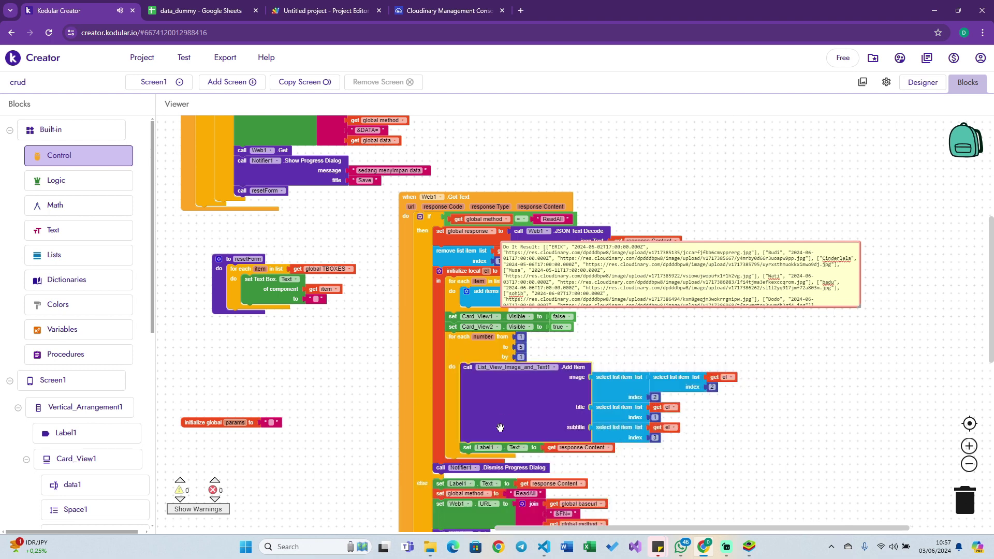
click(468, 449)
key(Delete)
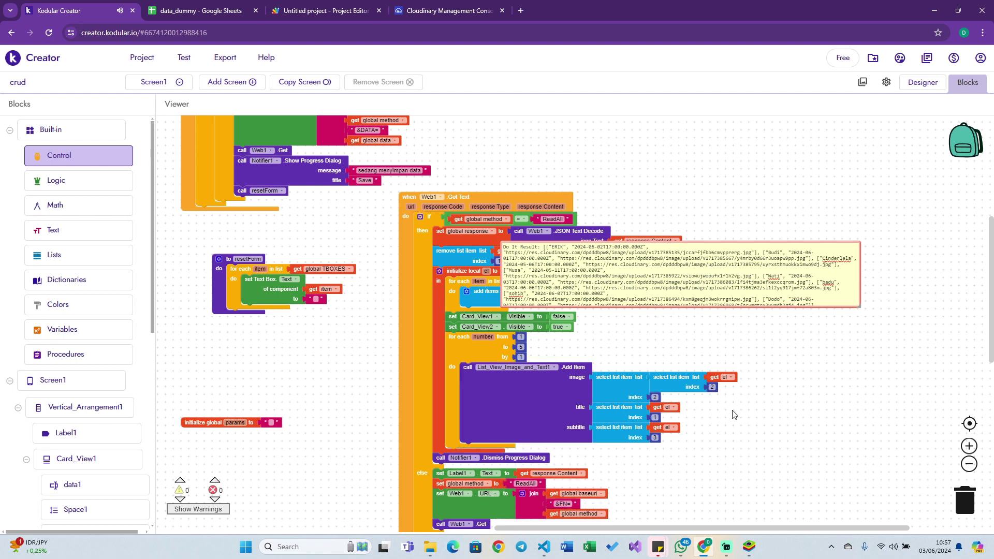
drag(521, 347, 637, 332)
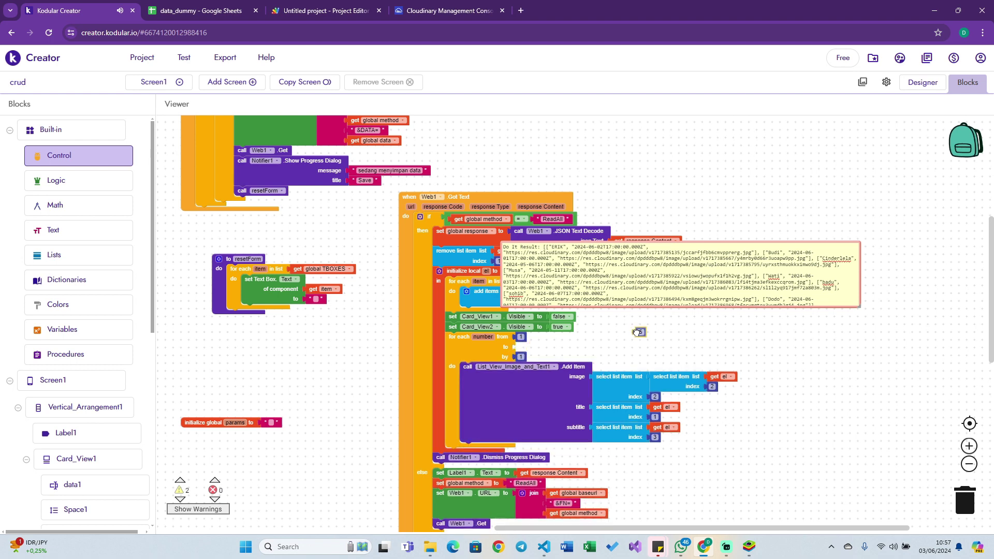
key(Delete)
Remove the Do It result comment and set the loop's 'to' value to length of list get el.
click(82, 256)
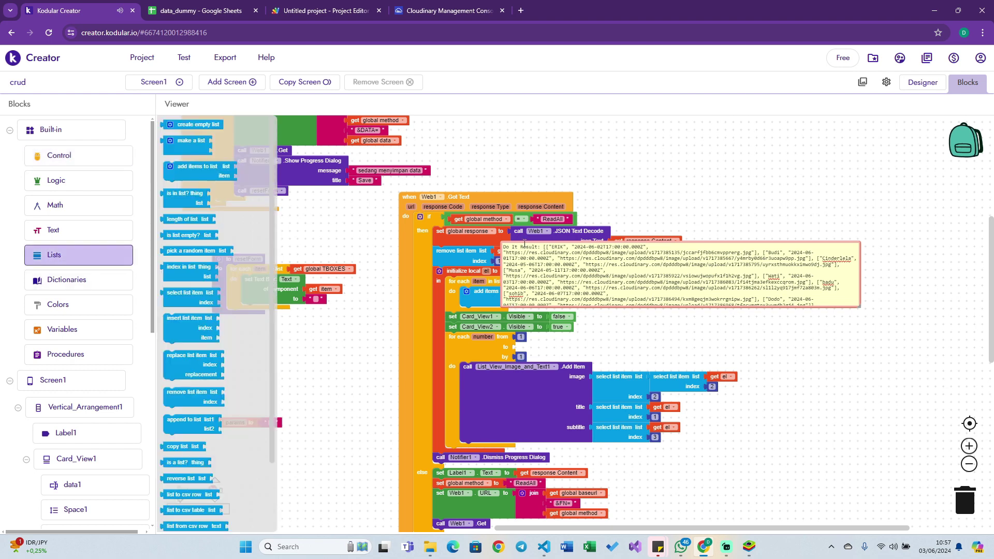
click(519, 242)
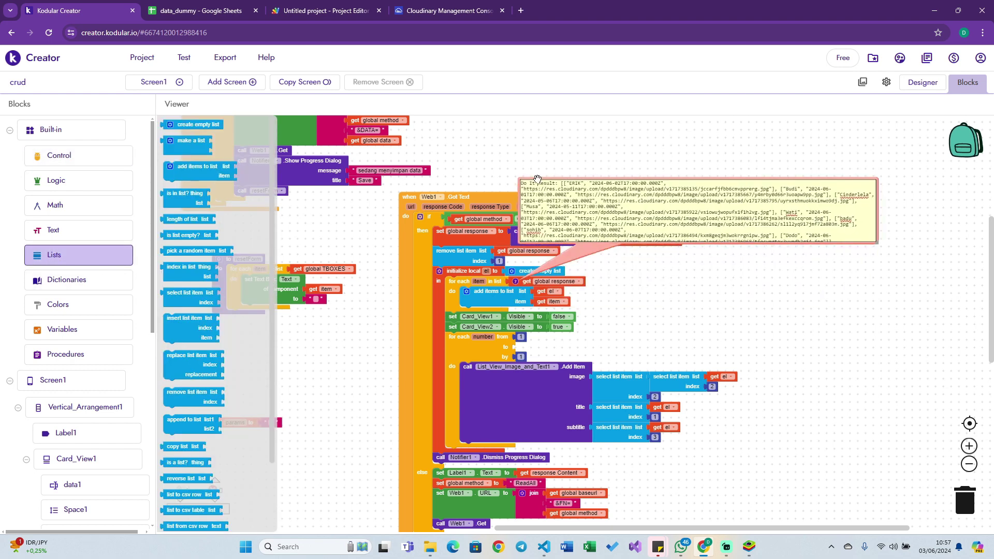
right_click(524, 283)
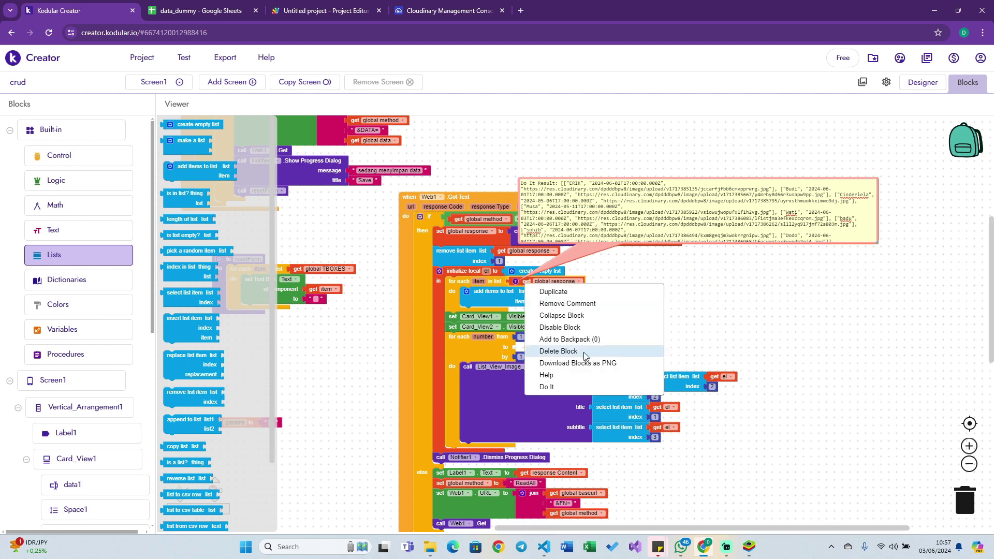
click(573, 307)
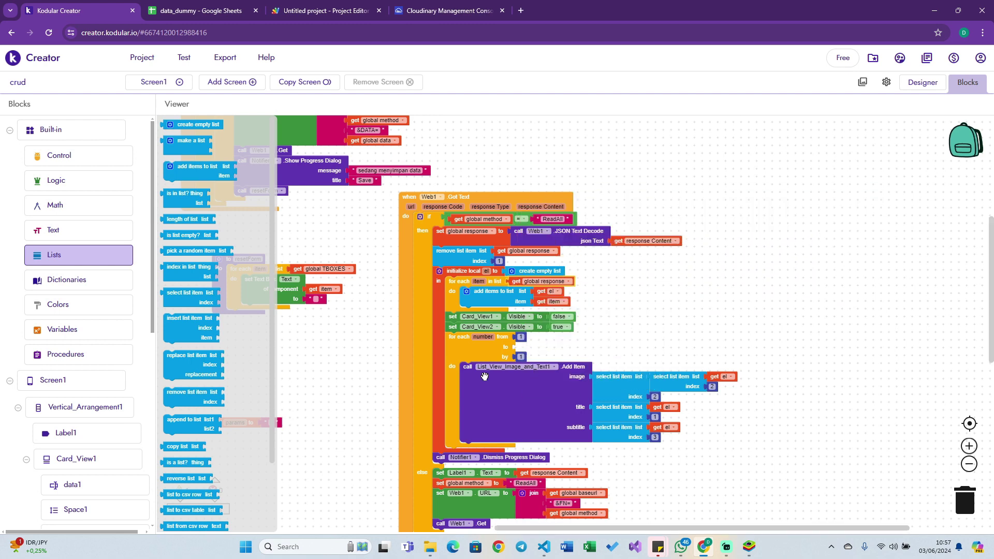
mouse_move(174, 219)
mouse_down()
mouse_move(536, 331)
mouse_move(536, 348)
mouse_up()
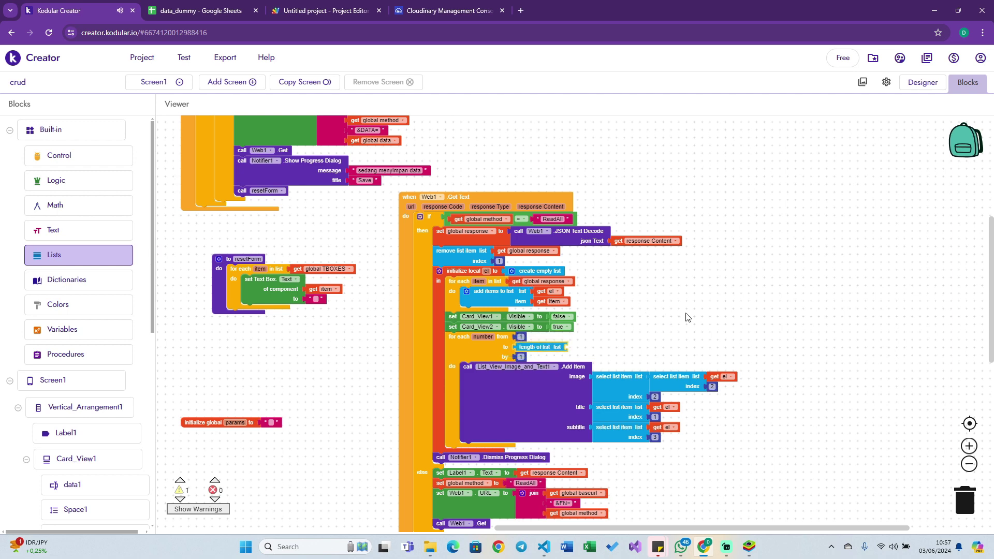
mouse_move(478, 281)
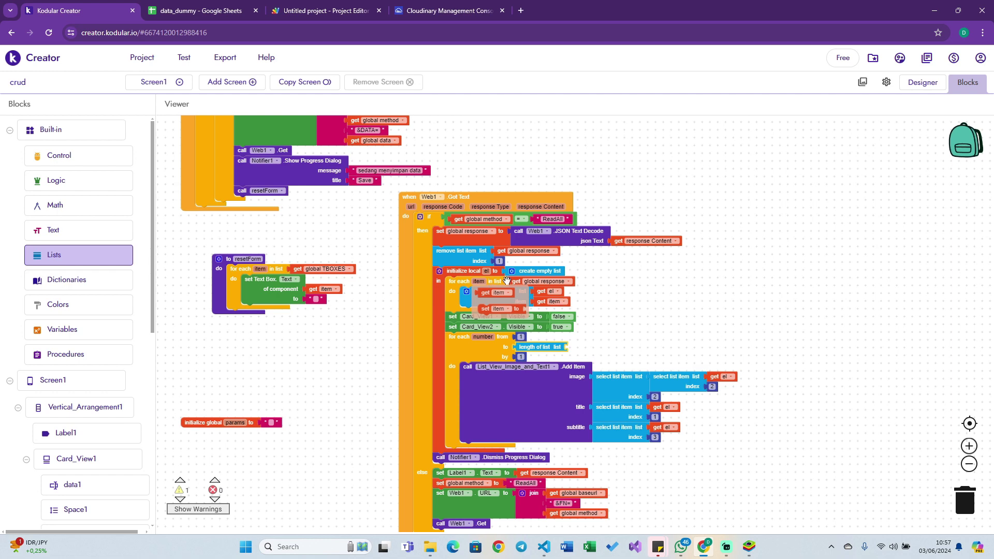
drag(500, 275, 579, 349)
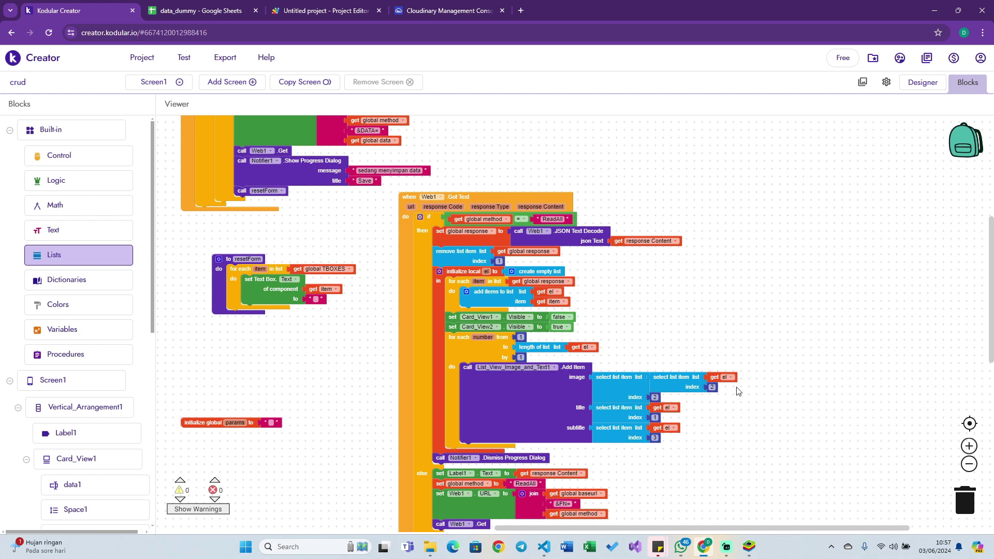
Select each row by the loop number for the image, title and subtitle, then view the Designer.
drag(708, 387, 775, 392)
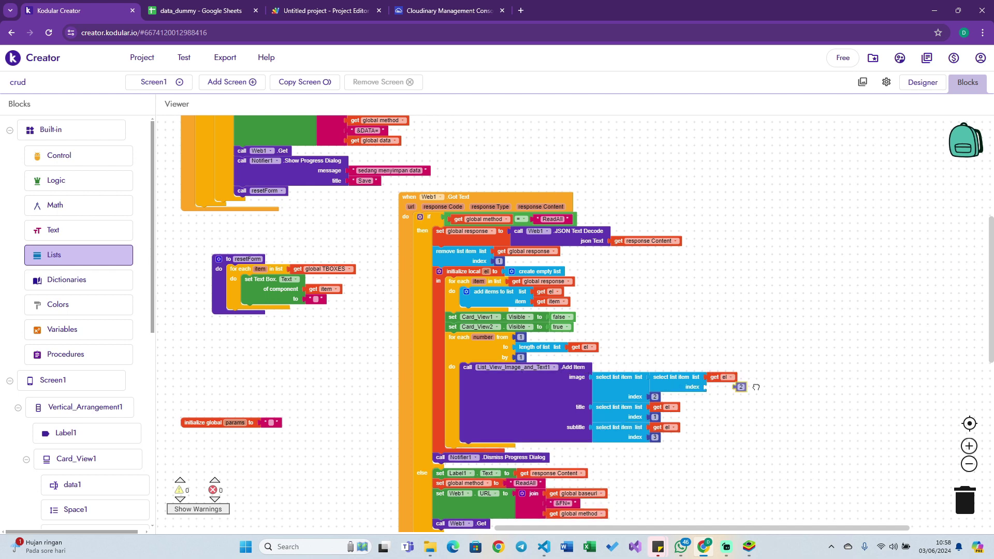
key(Delete)
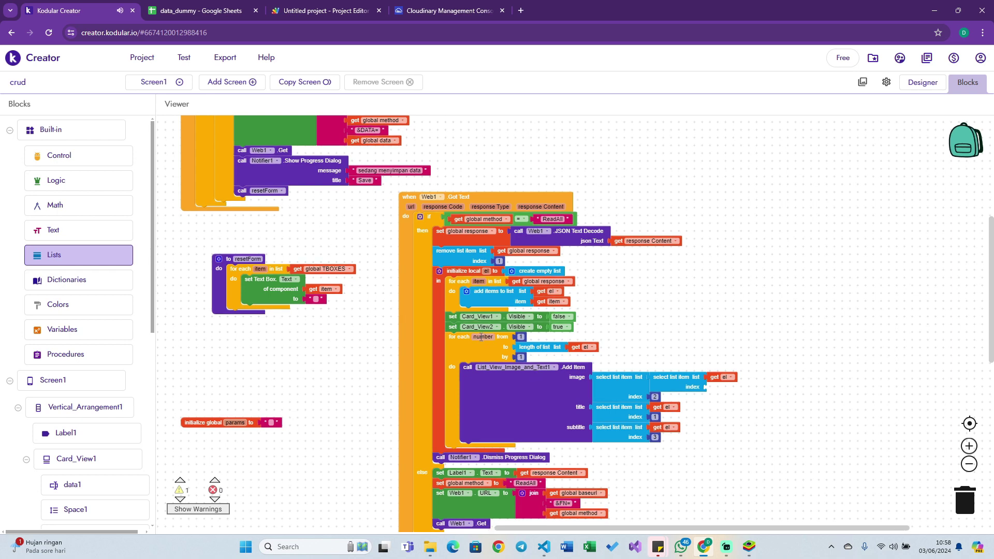
drag(491, 356, 720, 397)
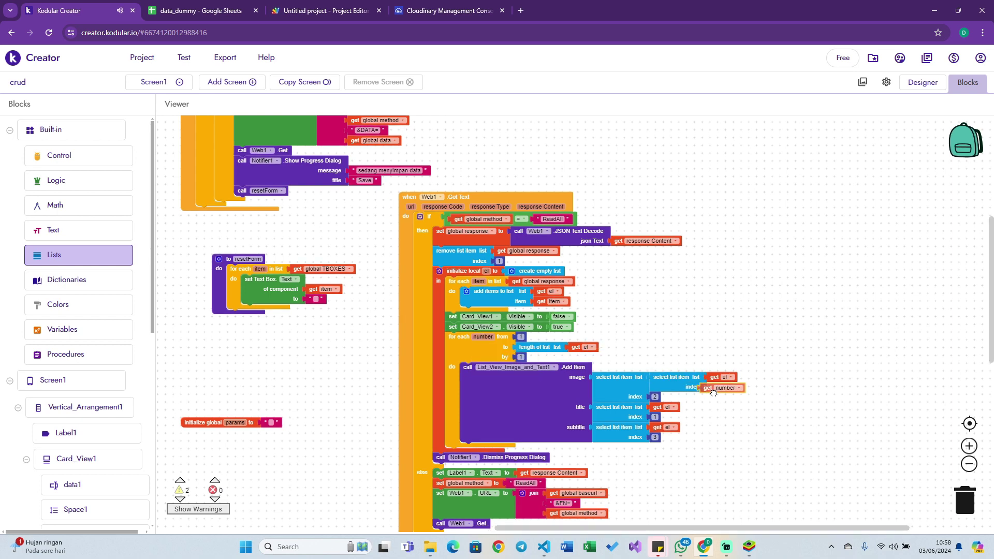
click(682, 378)
key(ctrl+c)
key(ctrl+v)
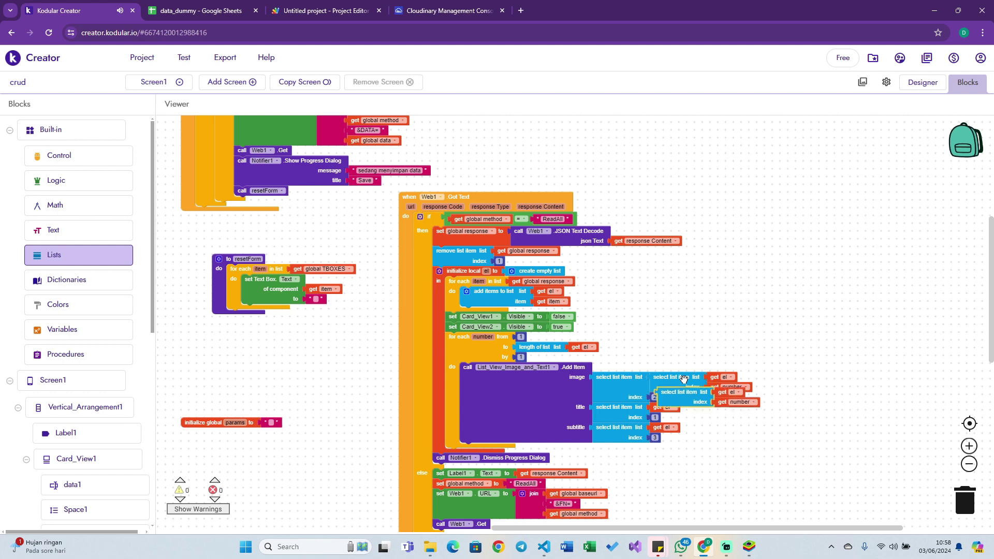
mouse_move(682, 391)
mouse_down()
mouse_move(681, 406)
mouse_move(766, 357)
mouse_up()
key(Delete)
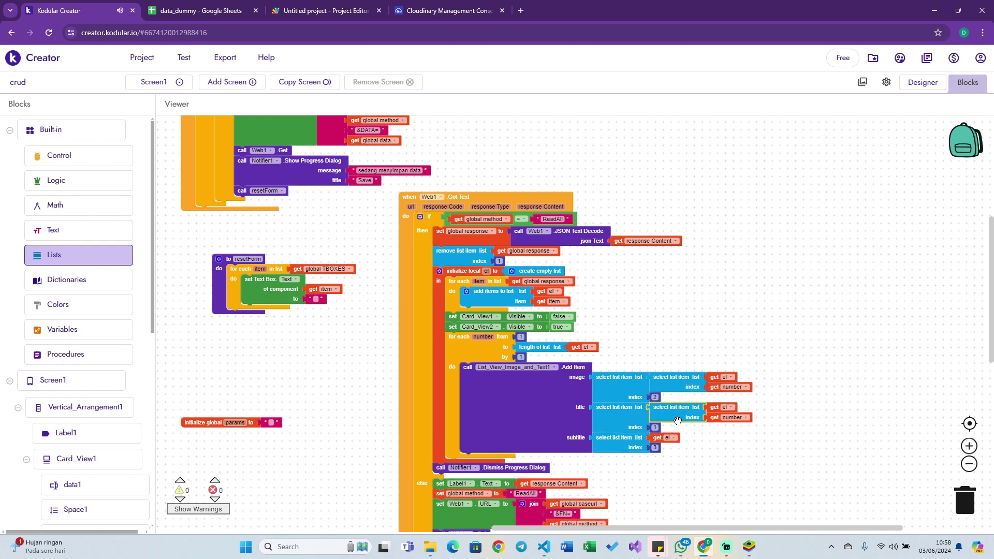
key(ctrl+c)
key(ctrl+v)
mouse_move(683, 430)
mouse_down()
mouse_move(681, 444)
mouse_move(709, 337)
mouse_up()
key(Delete)
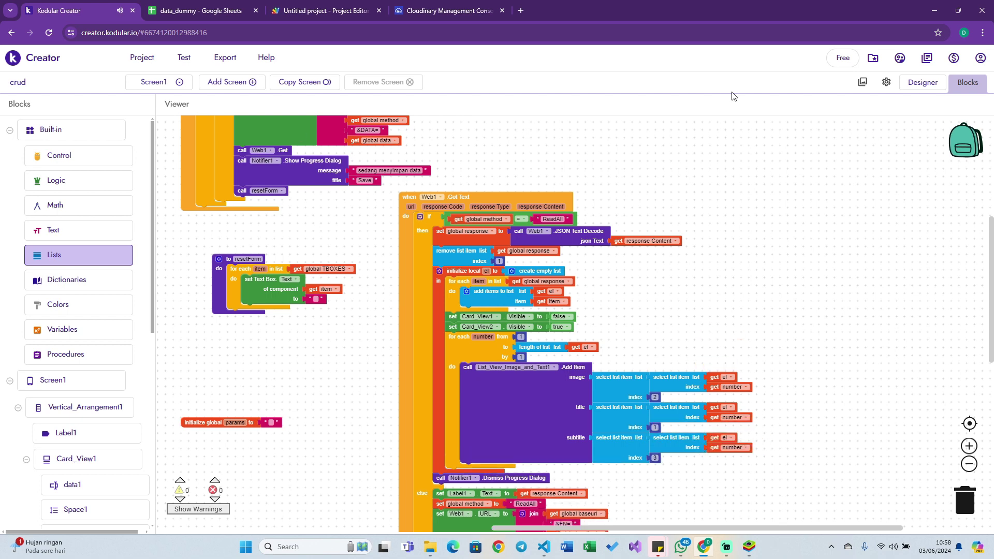
click(921, 83)
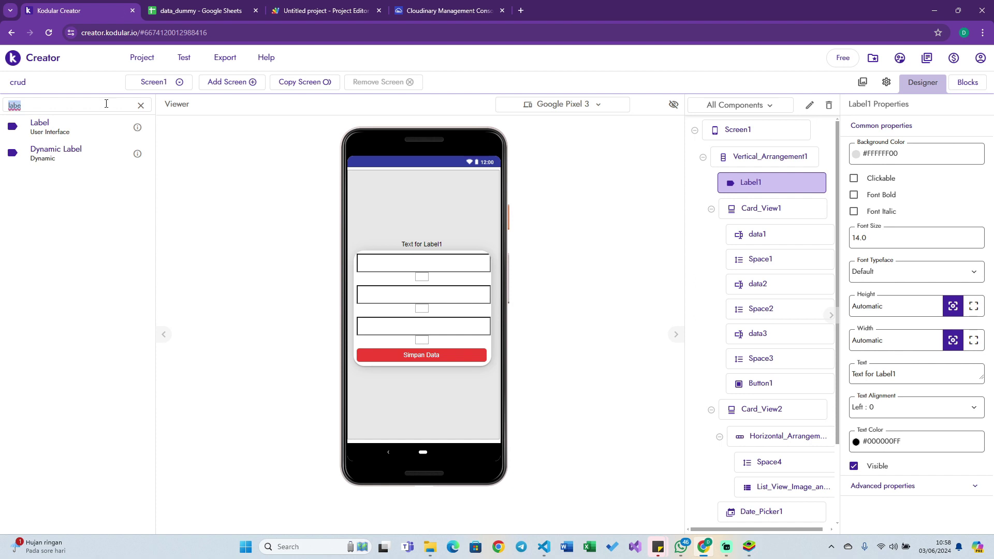
Place a Fill parent-wide Horizontal Arrangement at the top of Screen1, then search for 'butt'.
text(hor)
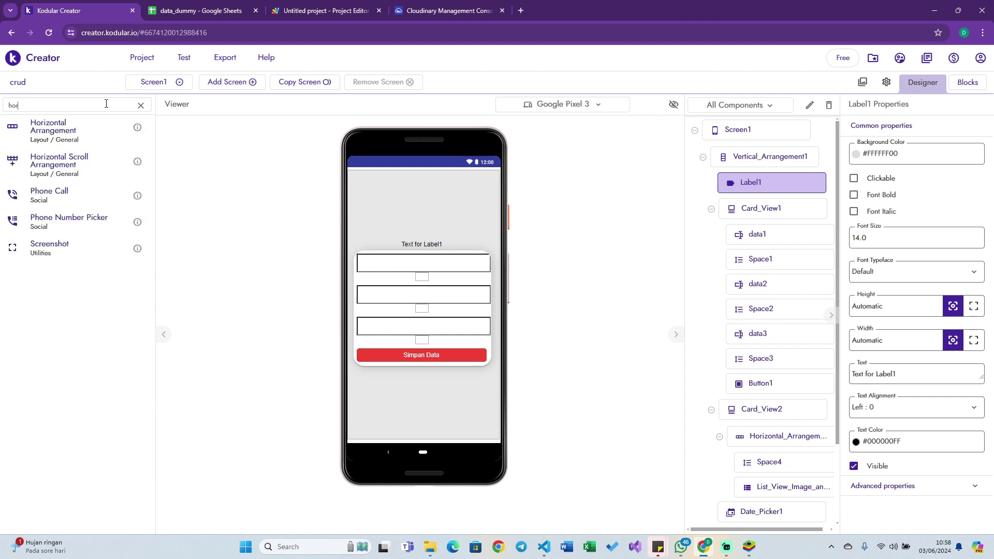
drag(46, 125, 412, 170)
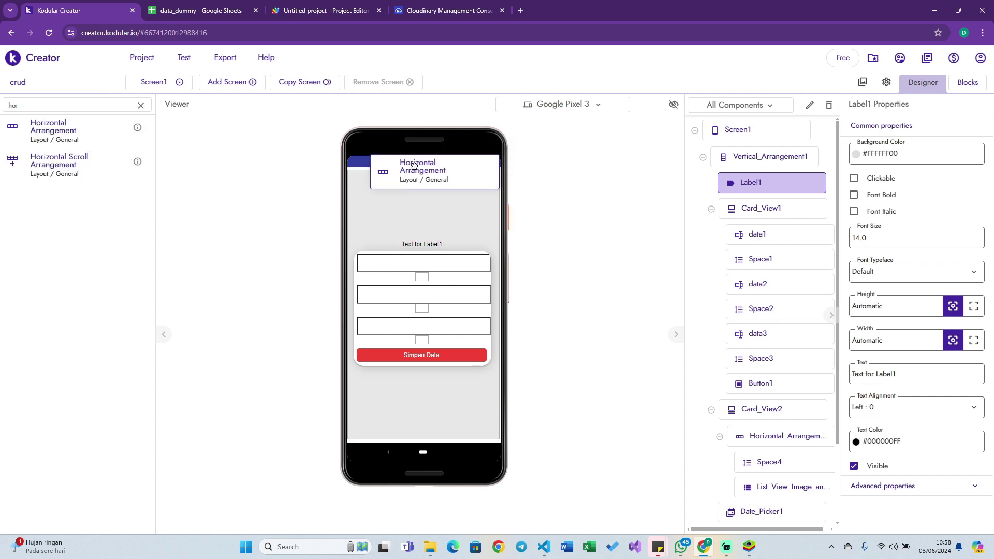
drag(413, 170, 413, 174)
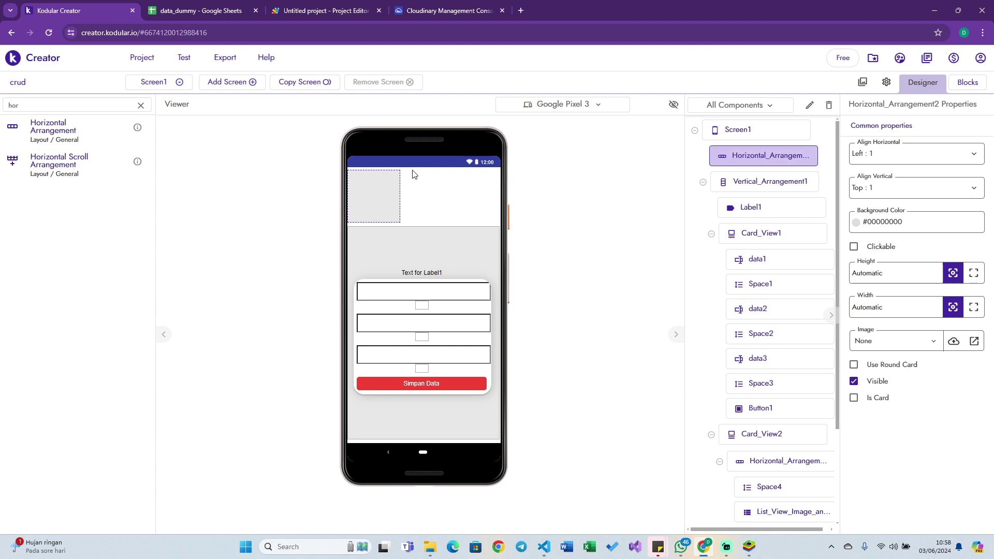
click(973, 307)
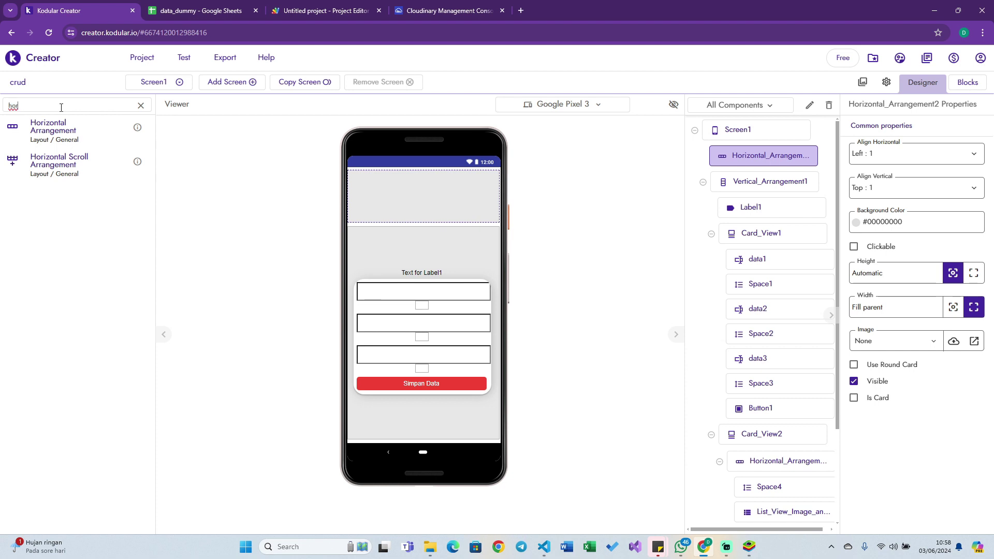
key(BackSpace)
key(BackSpace)
key(BackSpace)
text(butt)
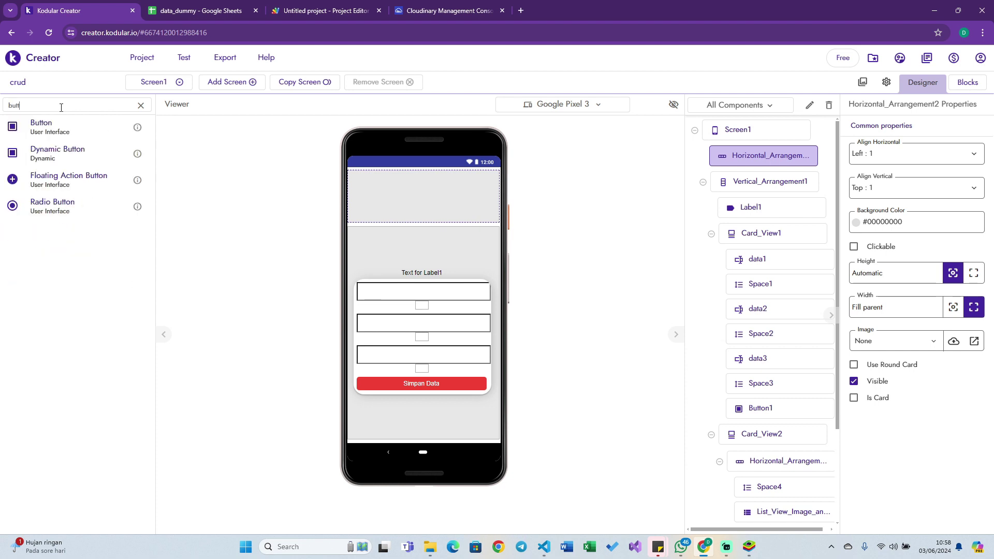
Drop two Buttons into the top row and centre it horizontally and vertically.
drag(37, 130, 375, 202)
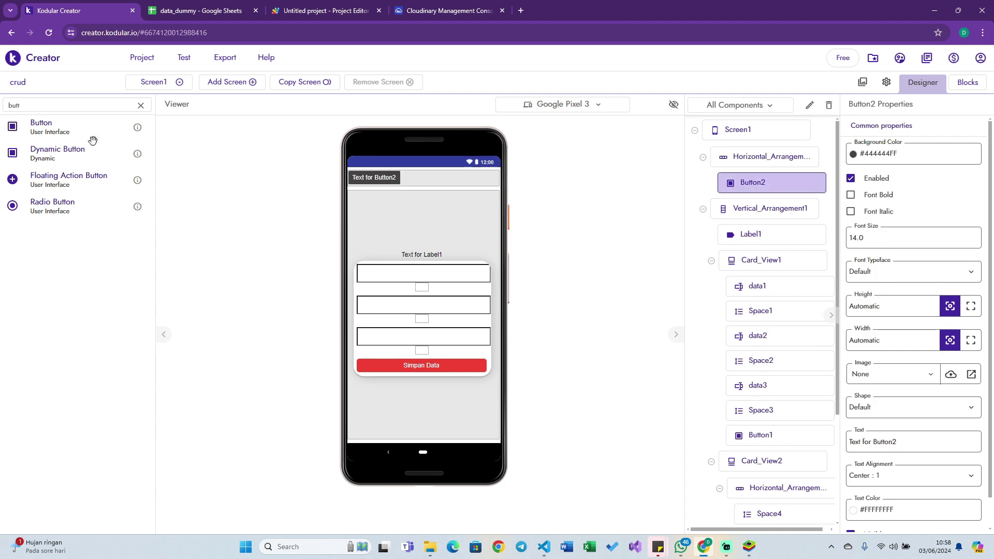
drag(367, 155, 417, 189)
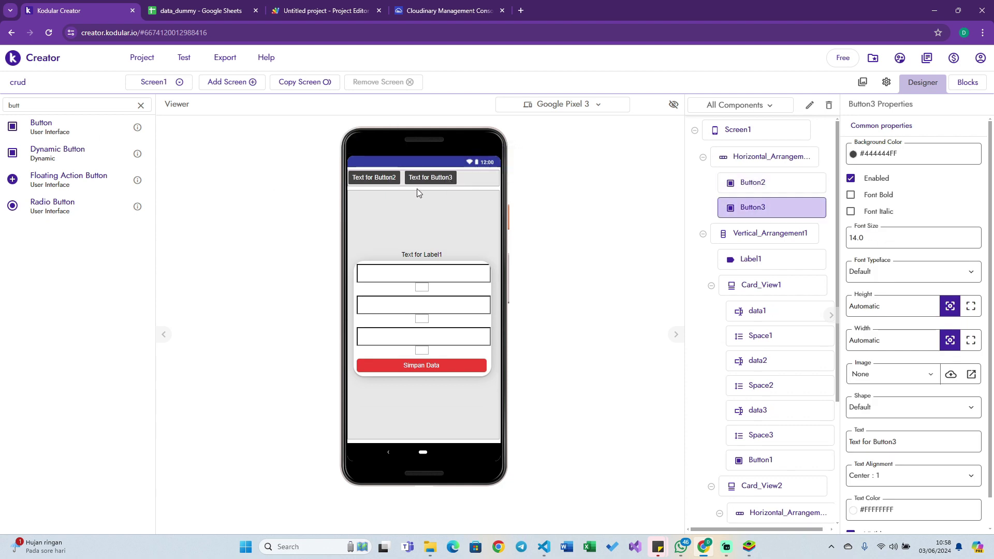
click(479, 181)
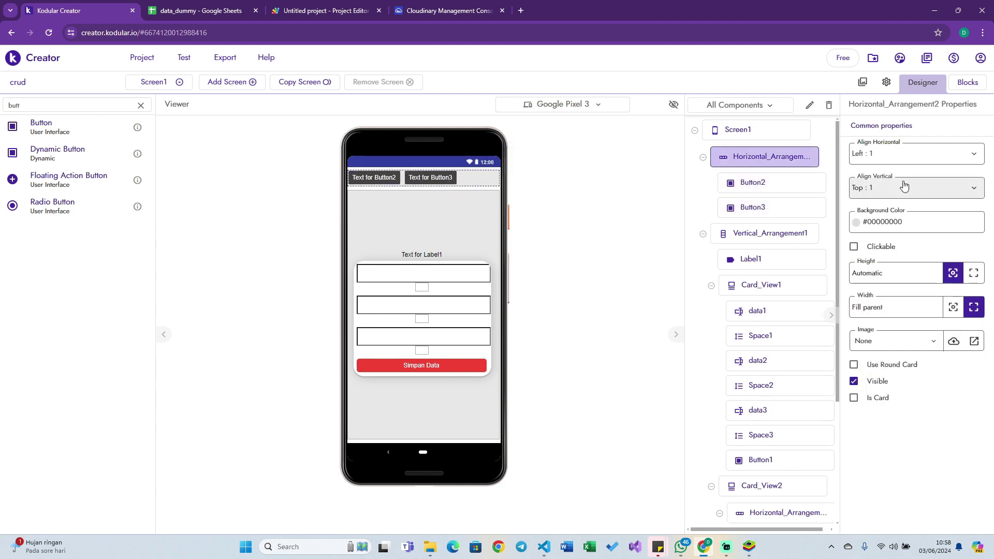
click(904, 155)
click(899, 195)
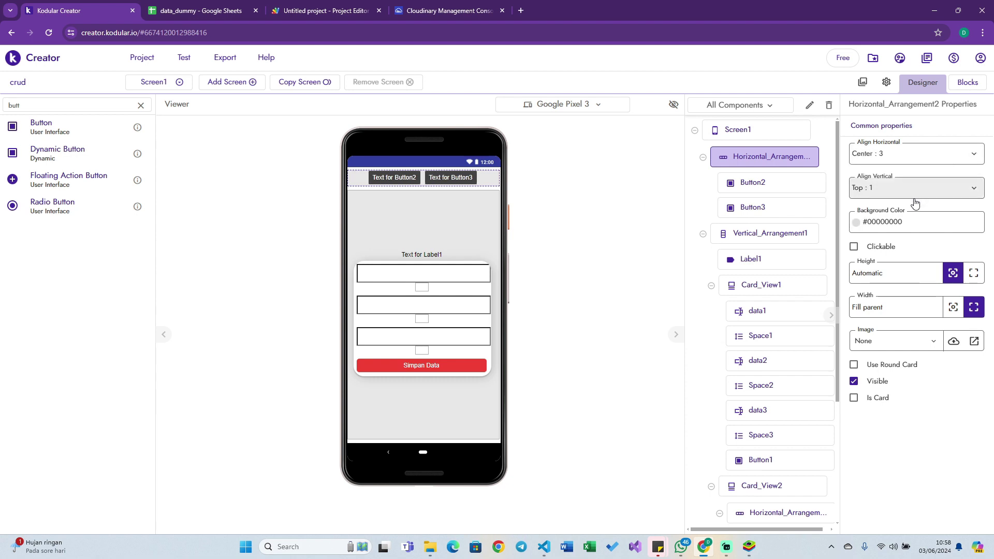
click(915, 191)
click(902, 226)
Label the first button 'Tambah' and the second button 'list'.
click(417, 180)
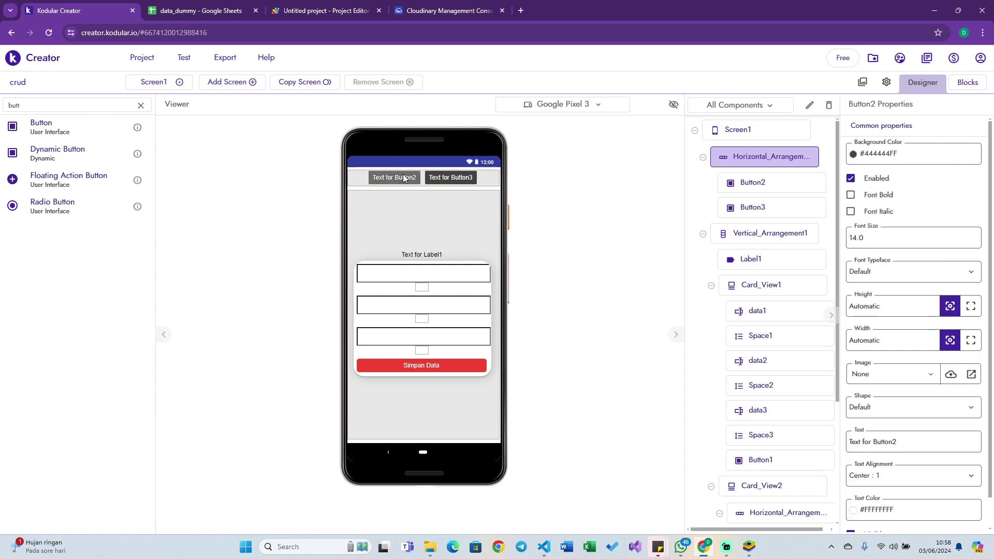
click(907, 436)
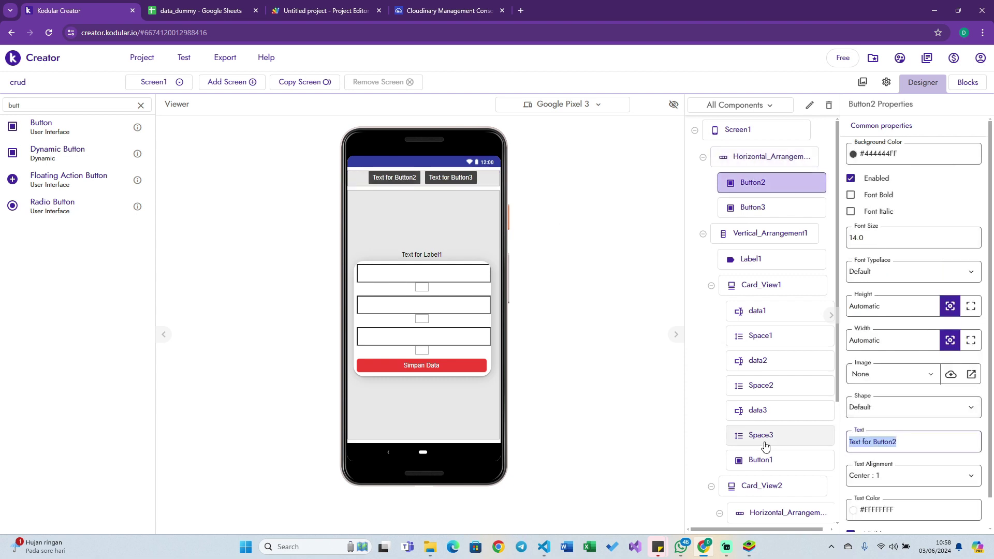
text(Tambah)
key(Return)
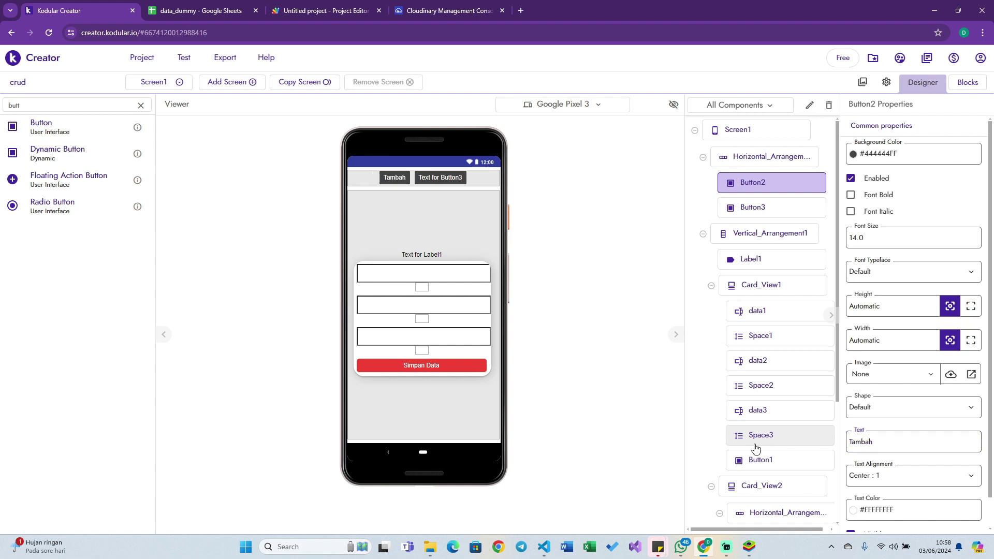
click(445, 178)
click(901, 441)
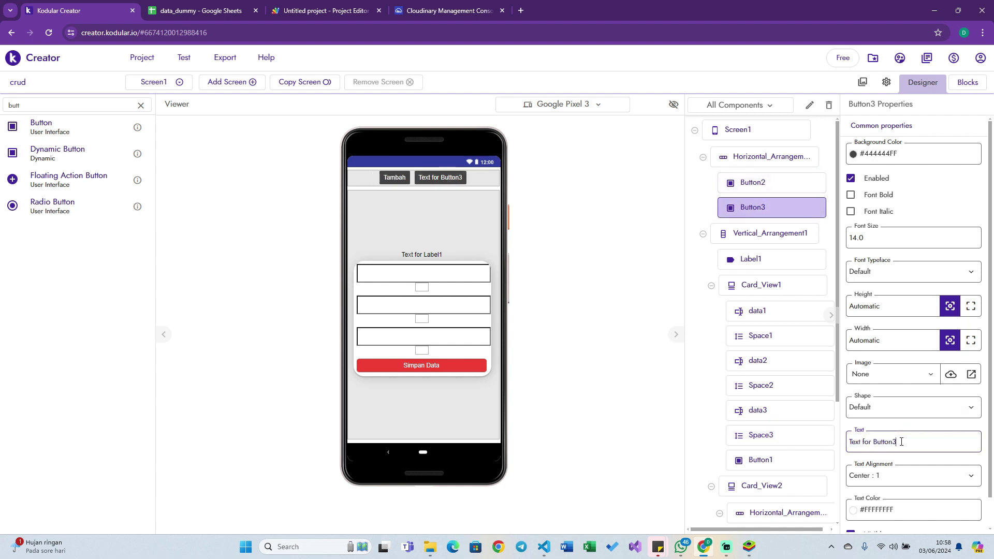
key(ctrl+a)
text(list)
key(Return)
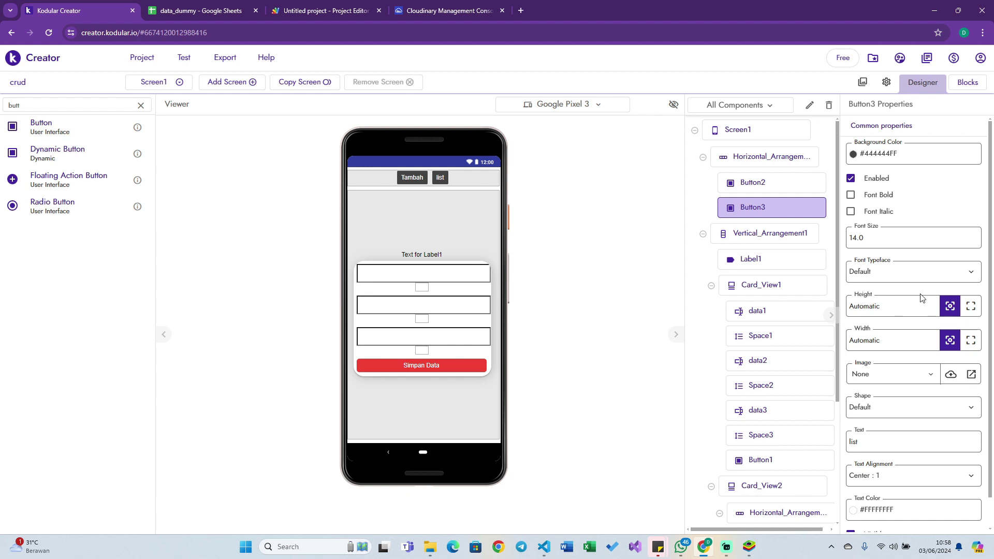
Set the top row's height to 10%.
click(765, 162)
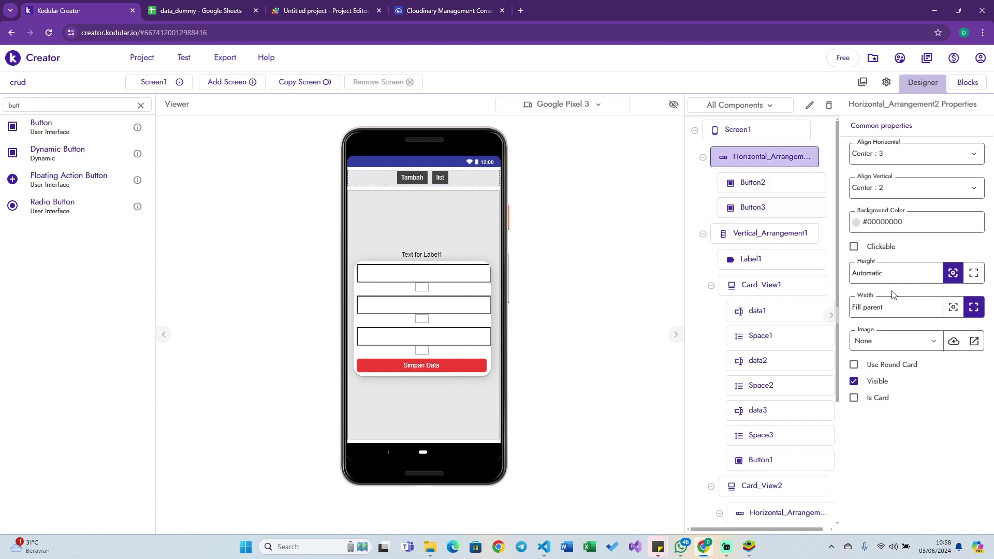
double_click(892, 274)
text(10)
key(Return)
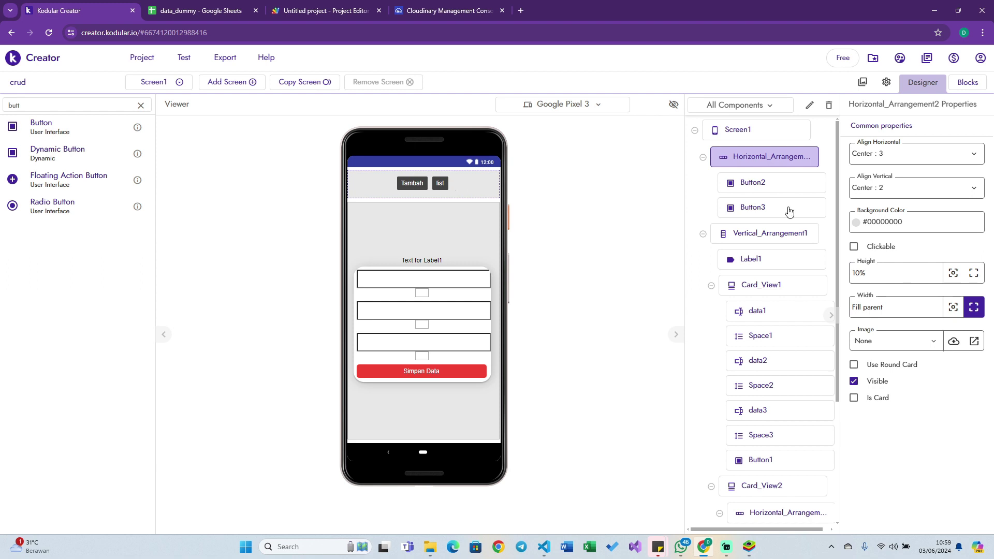
Make both the Tambah and list buttons Fill parent wide and check the app preview.
click(421, 185)
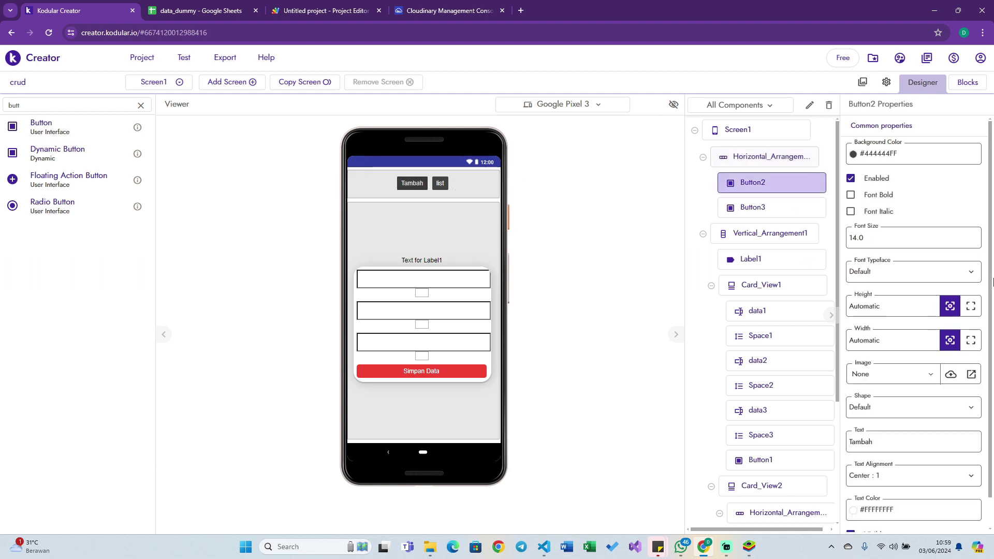
click(971, 340)
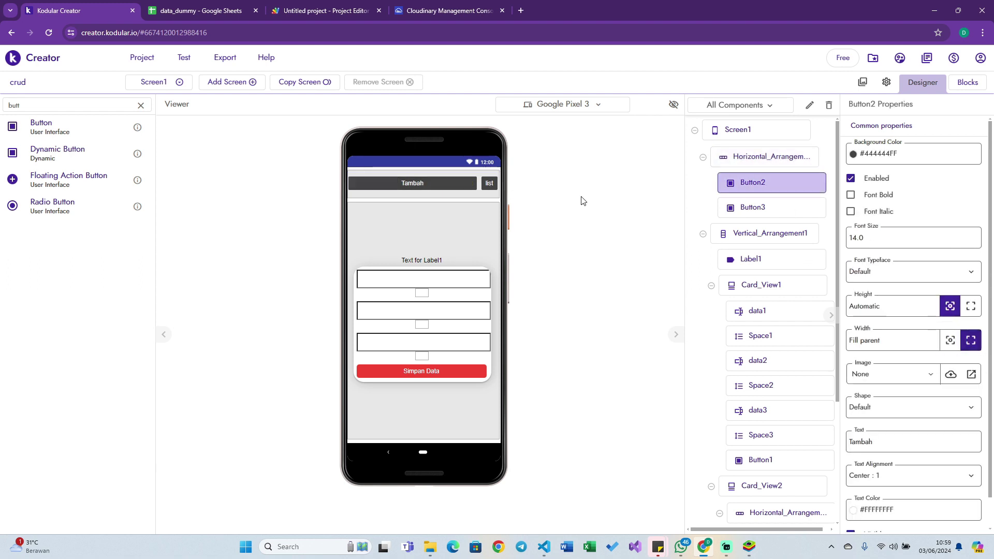
click(489, 186)
click(971, 340)
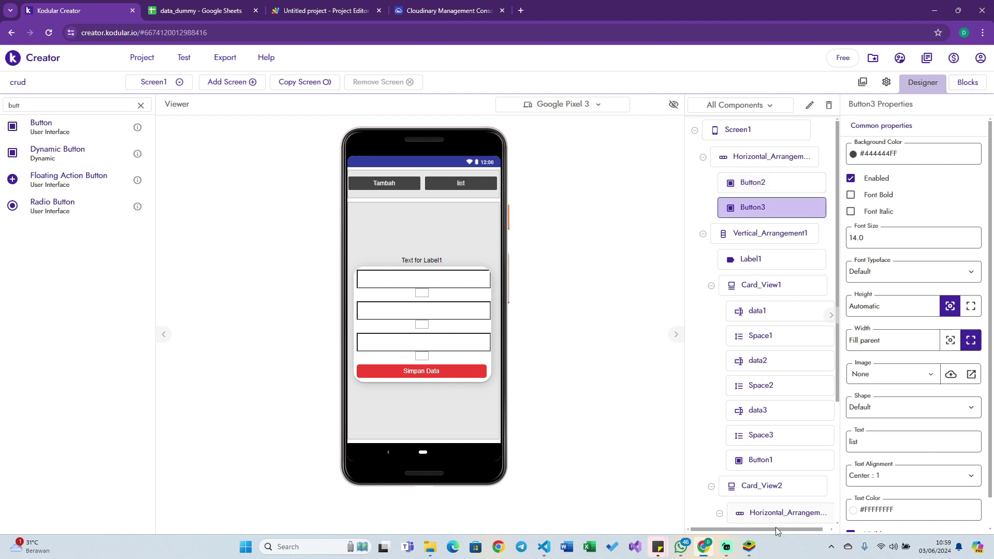
click(749, 546)
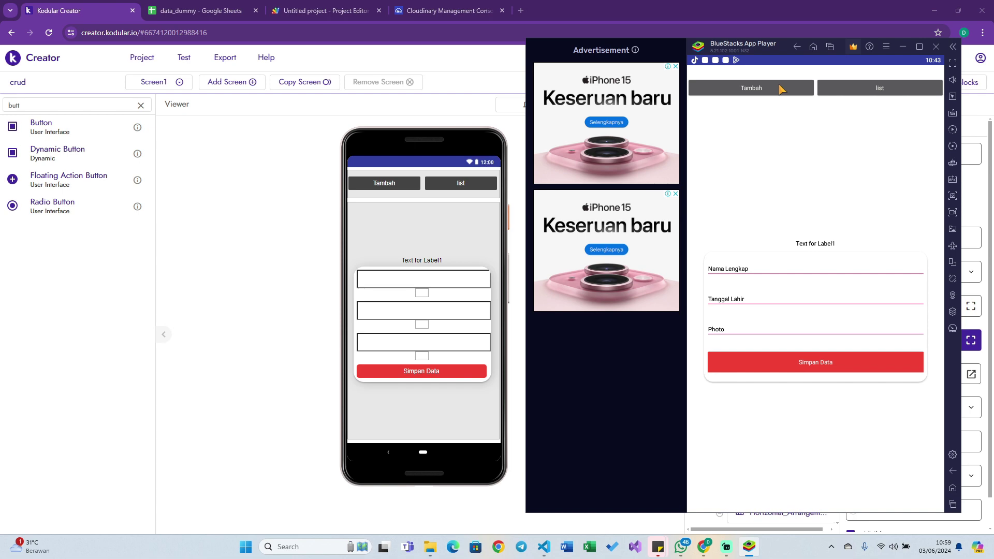
click(430, 220)
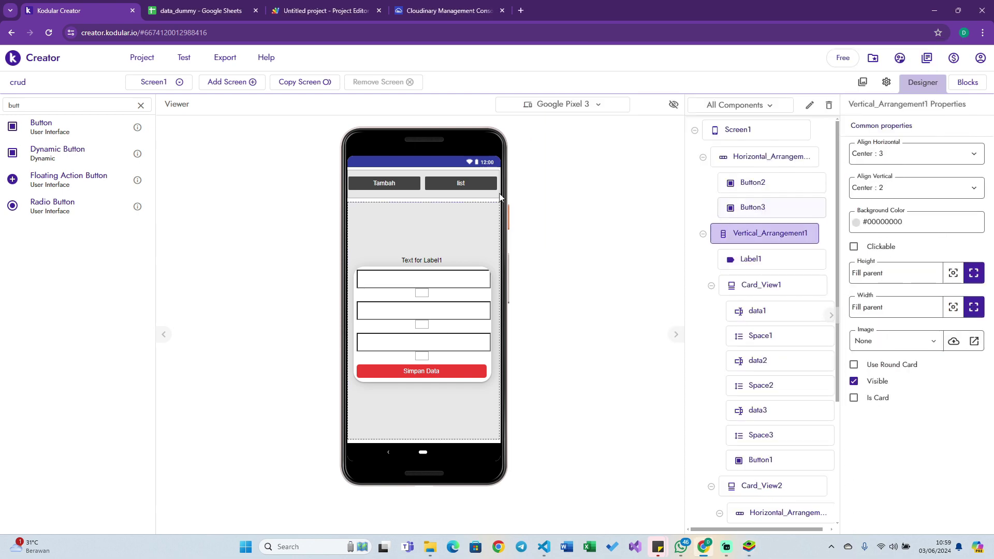
Place a Button2 Click event block in the Blocks workspace.
click(967, 82)
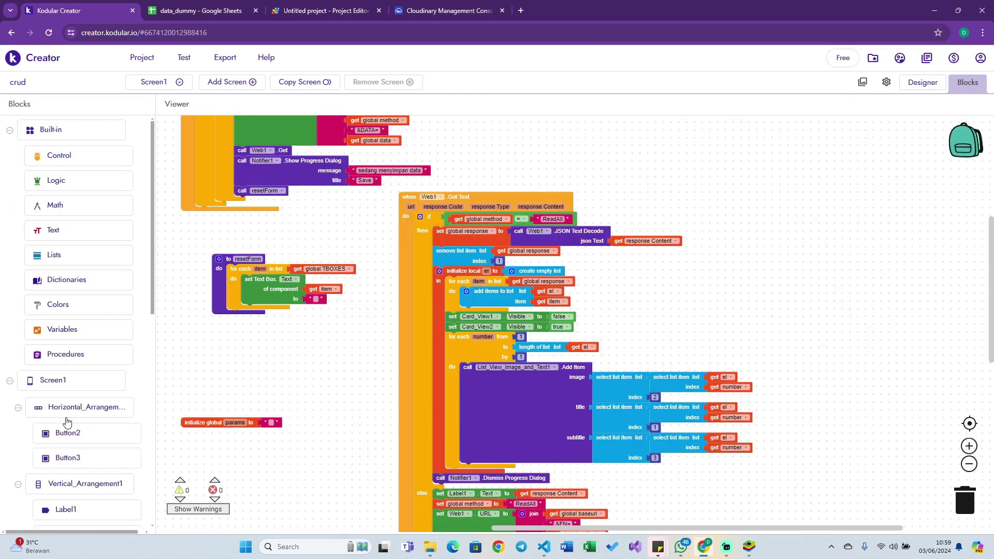
click(72, 437)
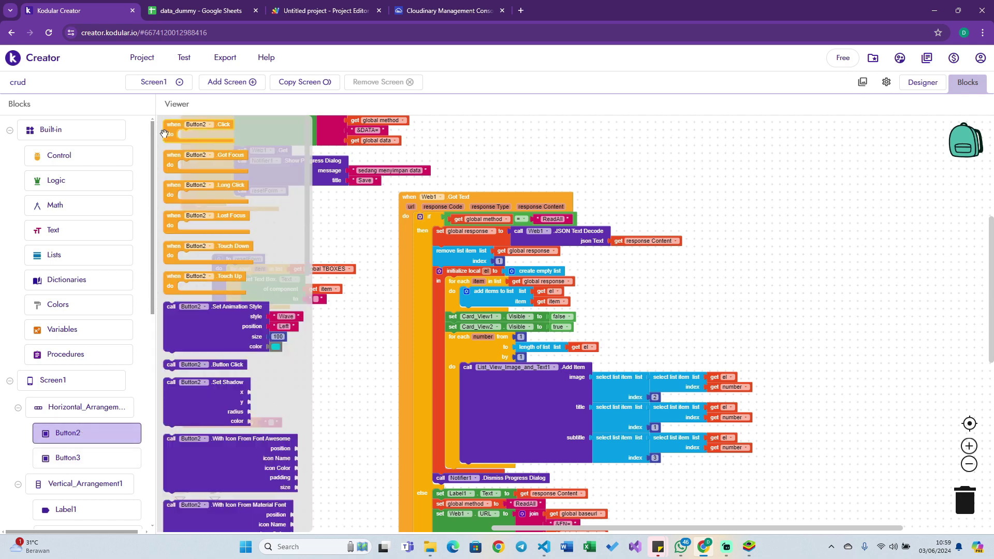
drag(160, 132, 668, 156)
Rename the Tambah button component to tambahDATA.
click(924, 87)
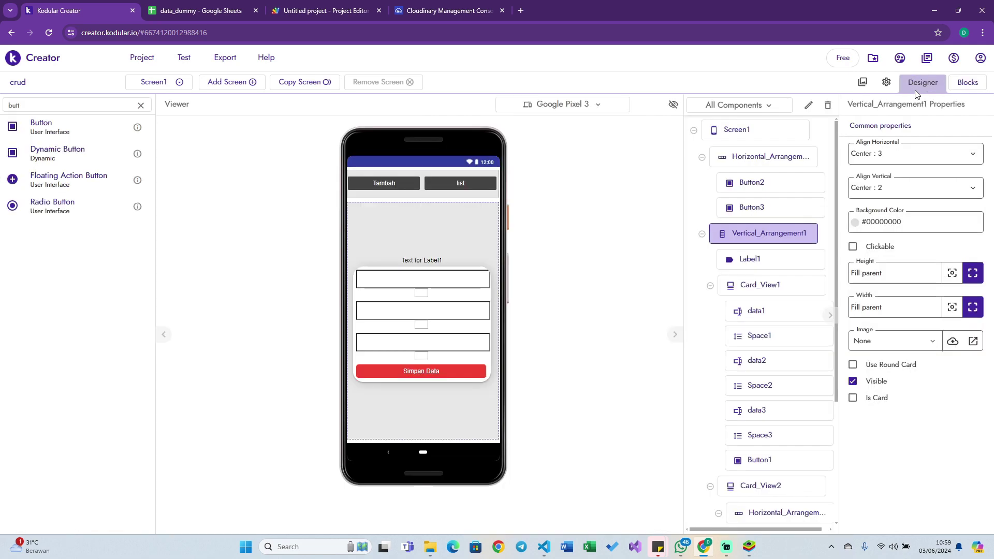
click(766, 182)
click(810, 106)
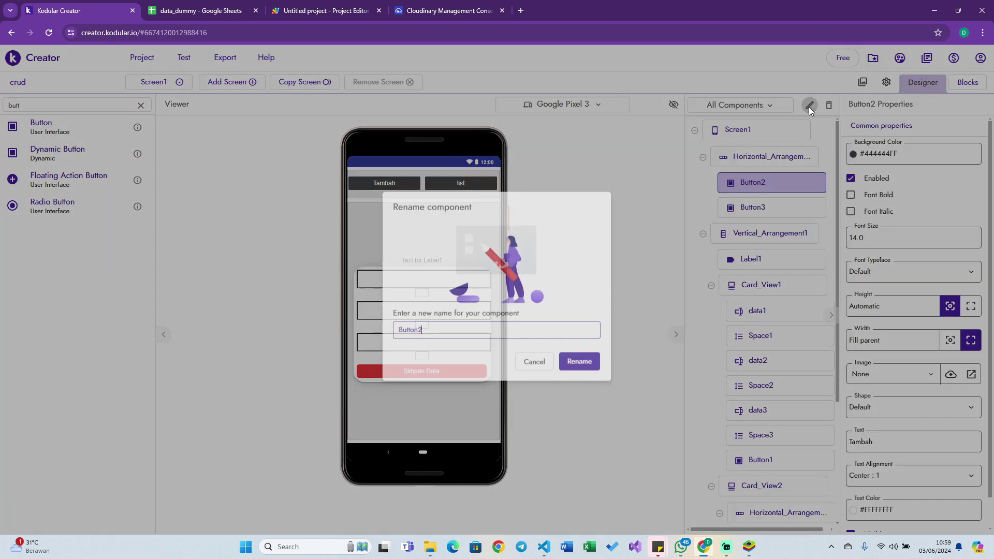
key(ctrl+a)
text(ta)
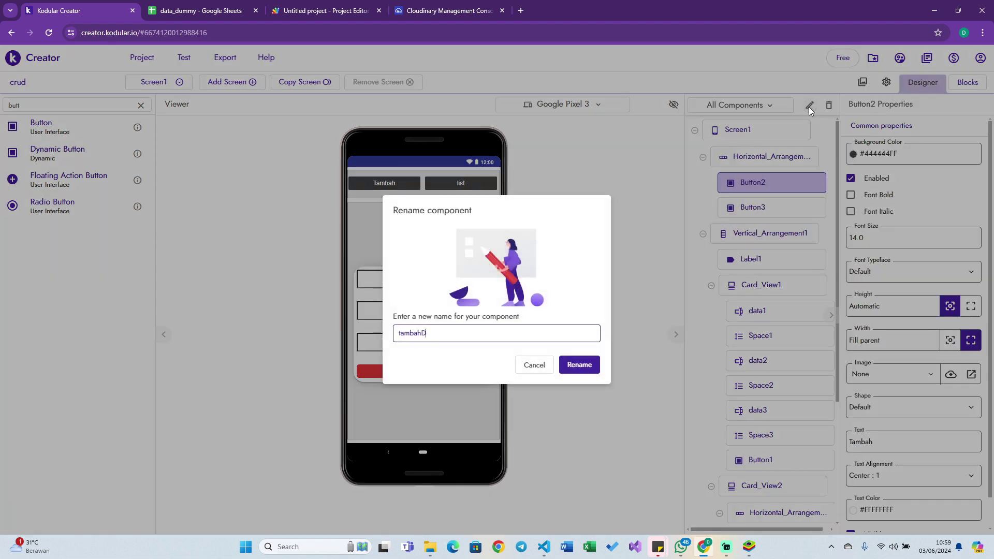
text(AT)
key(Return)
Rename the list button component to LISTdATA and return to Blocks.
click(776, 208)
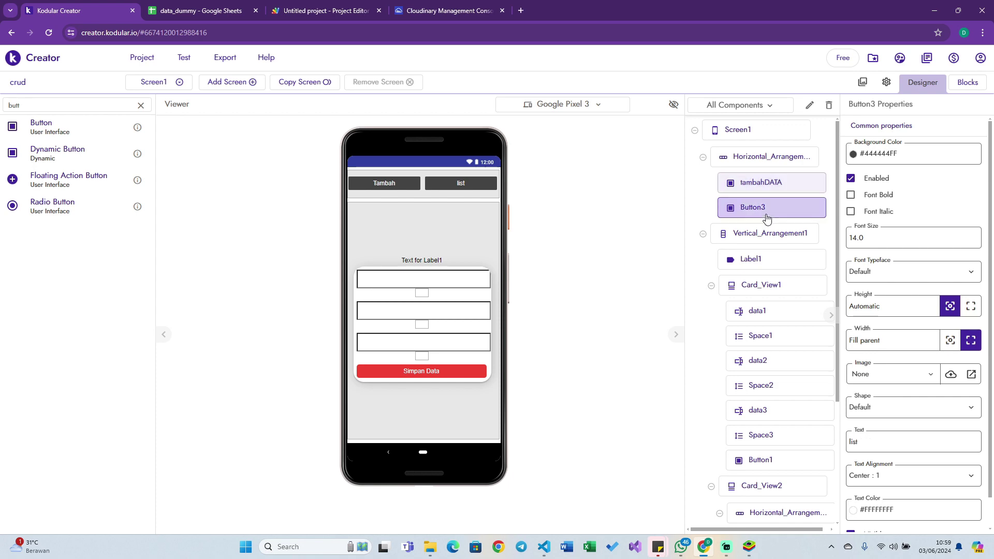
click(810, 105)
text(LISTd)
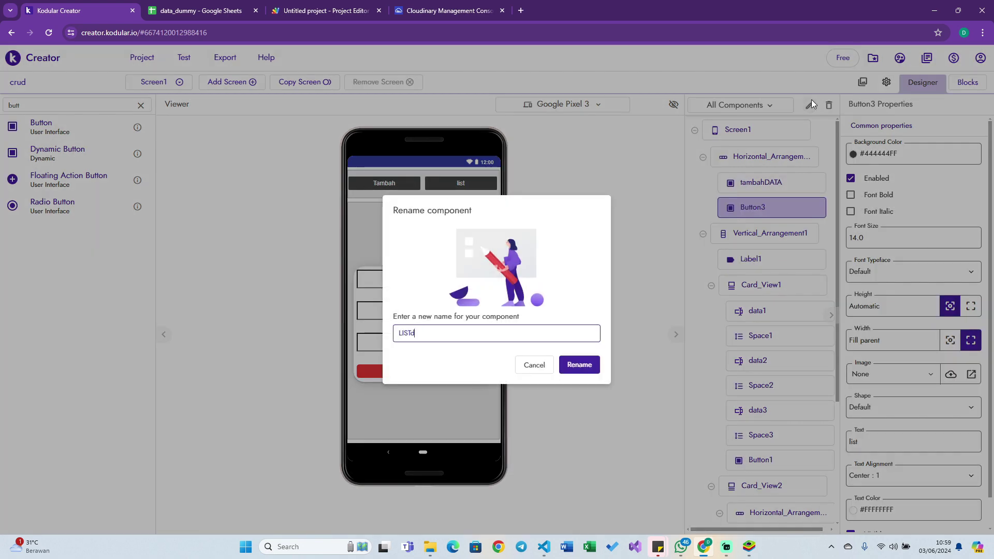
text(ATA)
key(Return)
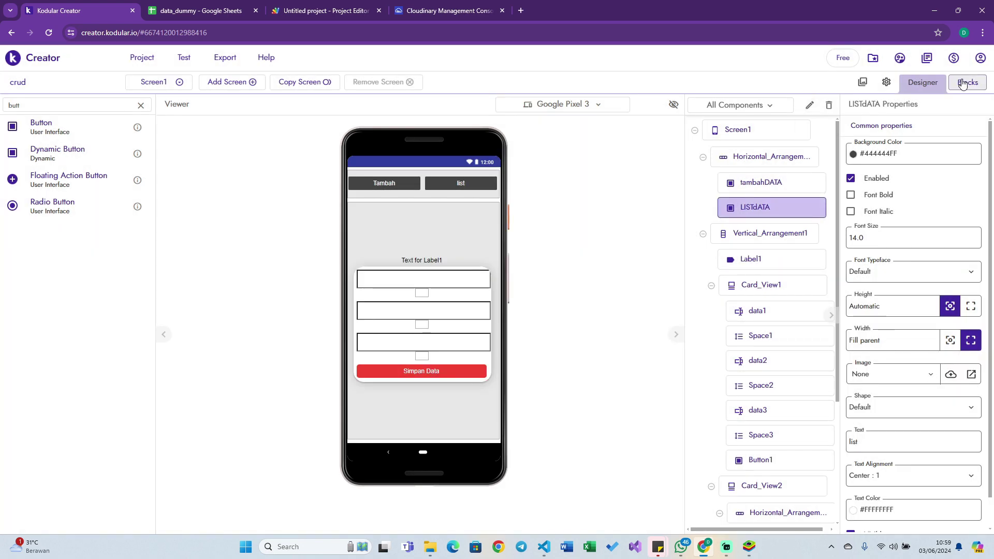
click(961, 84)
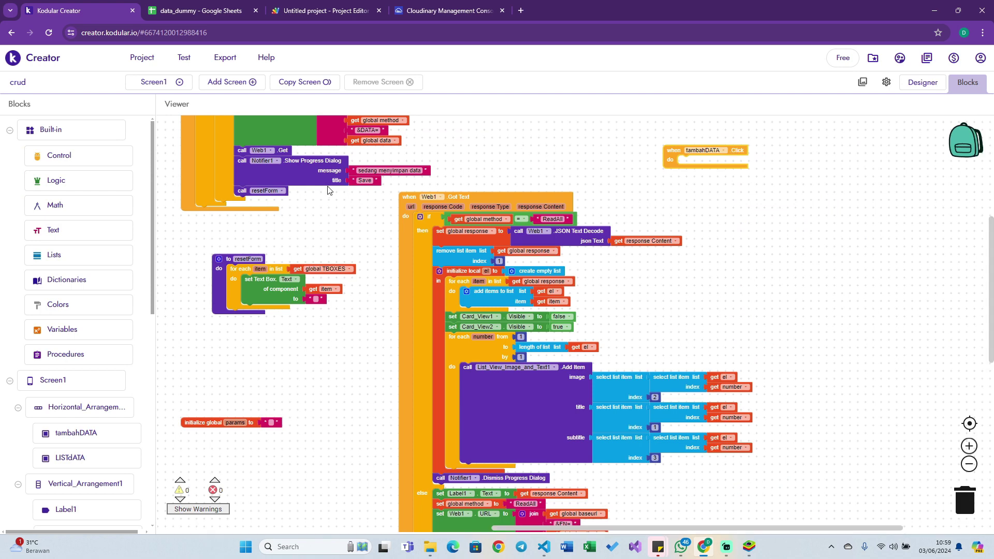
Put copies of the Card_View1 and Card_View2 Visible setters into tambahDATA.Click.
scroll(75, 404, down, 2)
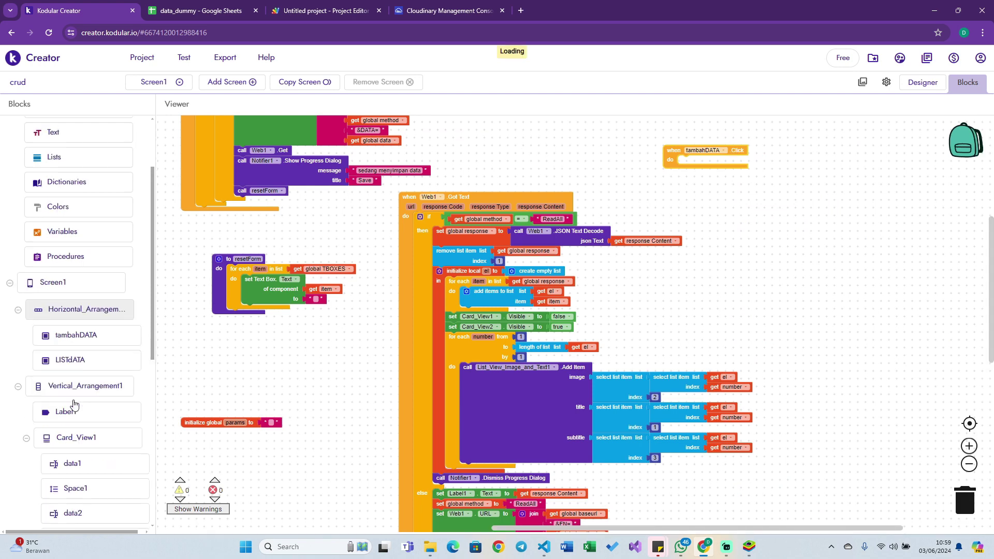
scroll(75, 391, down, 2)
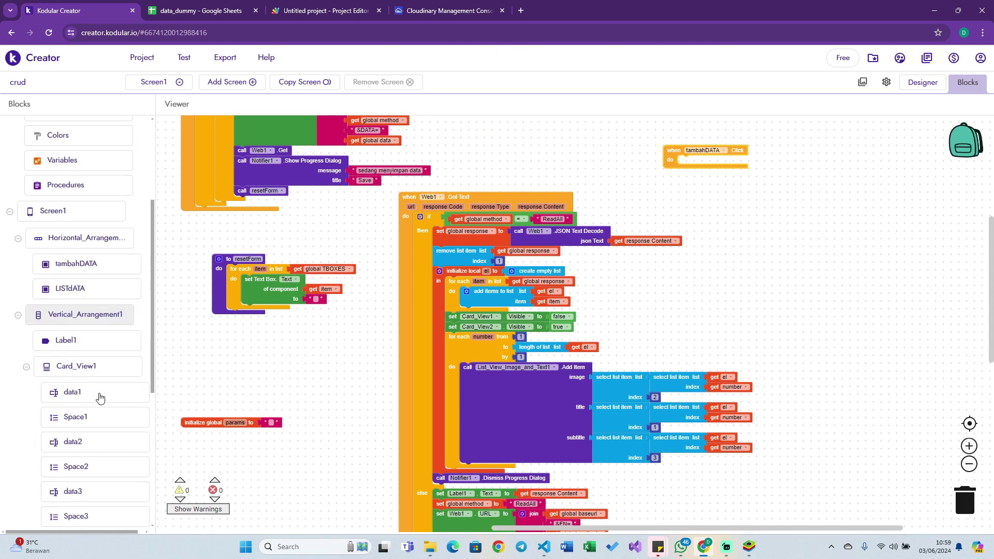
click(65, 361)
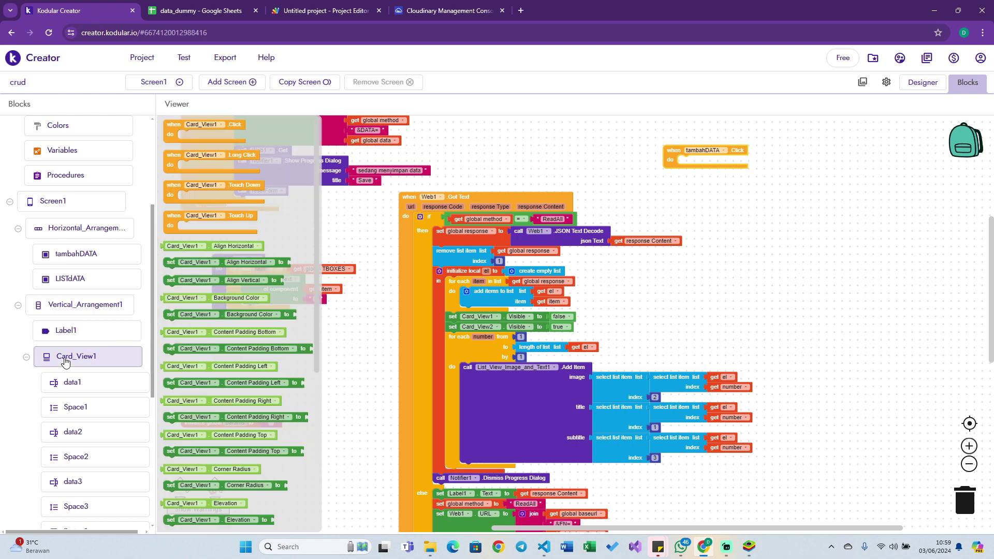
click(466, 321)
key(ctrl+c)
key(ctrl+v)
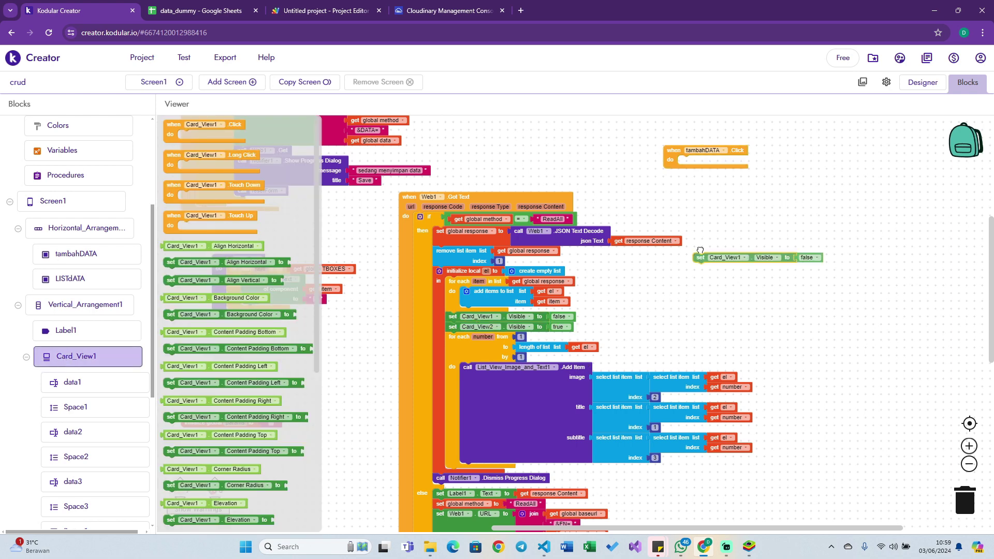
drag(463, 334, 681, 162)
click(454, 327)
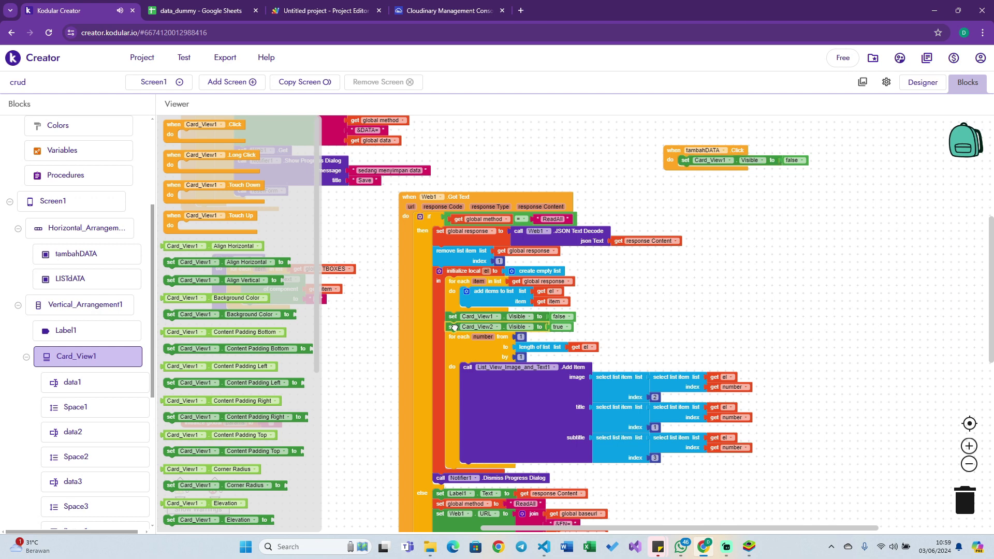
key(ctrl+c)
key(ctrl+v)
drag(460, 341, 686, 171)
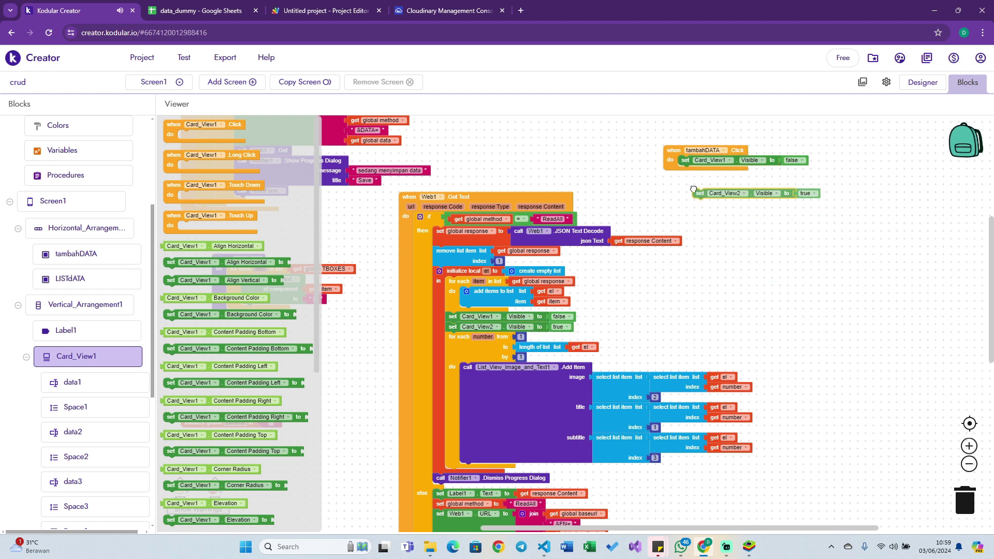
In tambahDATA.Click, set Card_View1 Visible to true and Card_View2 Visible to false.
click(803, 160)
click(799, 173)
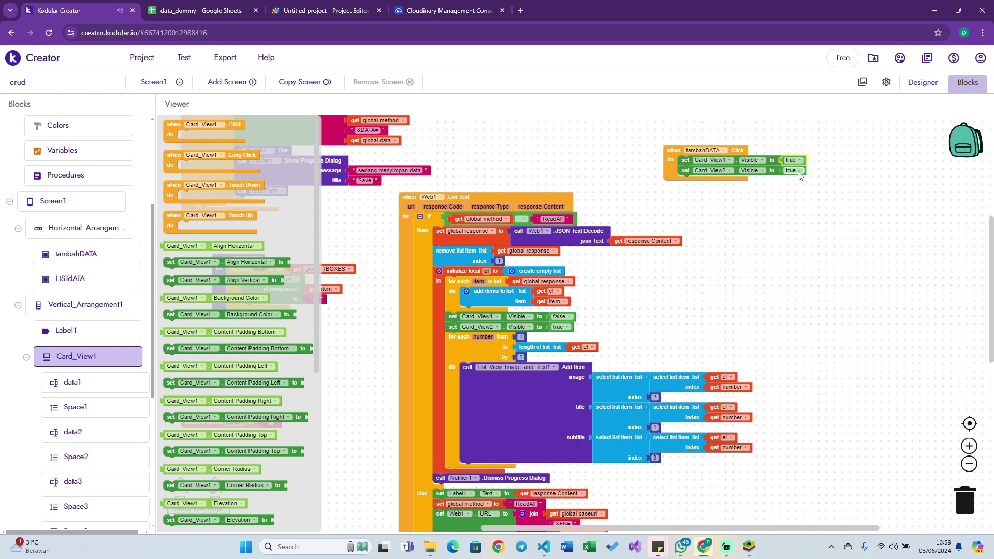
click(799, 171)
click(796, 193)
Duplicate the tambahDATA.Click handler and switch the copy to LISTdATA.Click.
click(662, 154)
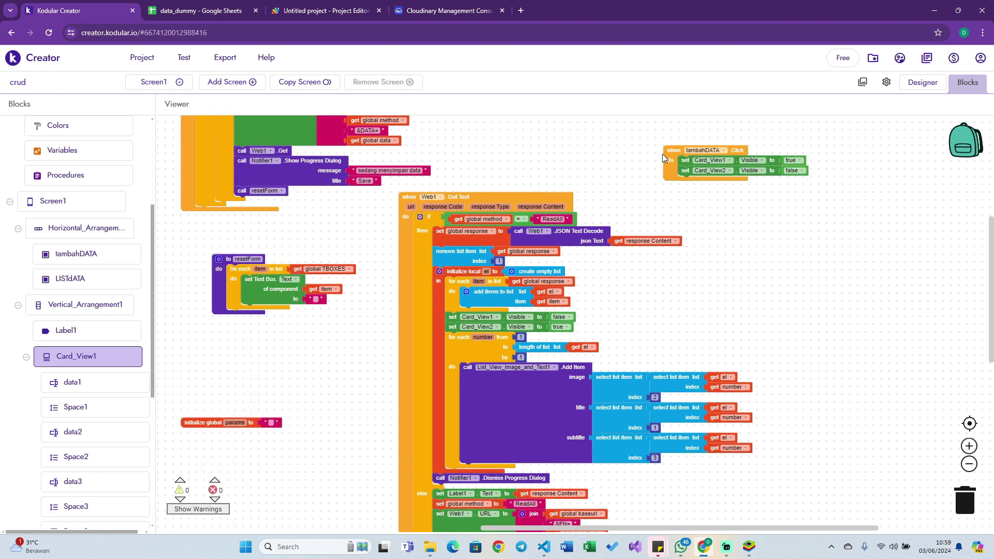
key(ctrl+c)
key(ctrl+v)
drag(682, 178, 743, 235)
click(797, 220)
click(794, 243)
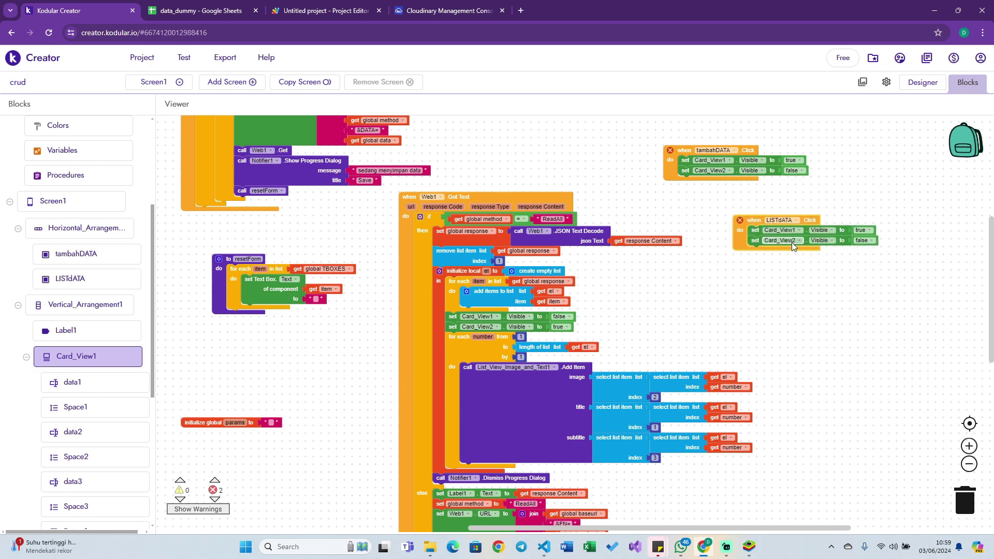
In LISTdATA.Click, set Card_View1 Visible to false and Card_View2 Visible to true.
click(862, 230)
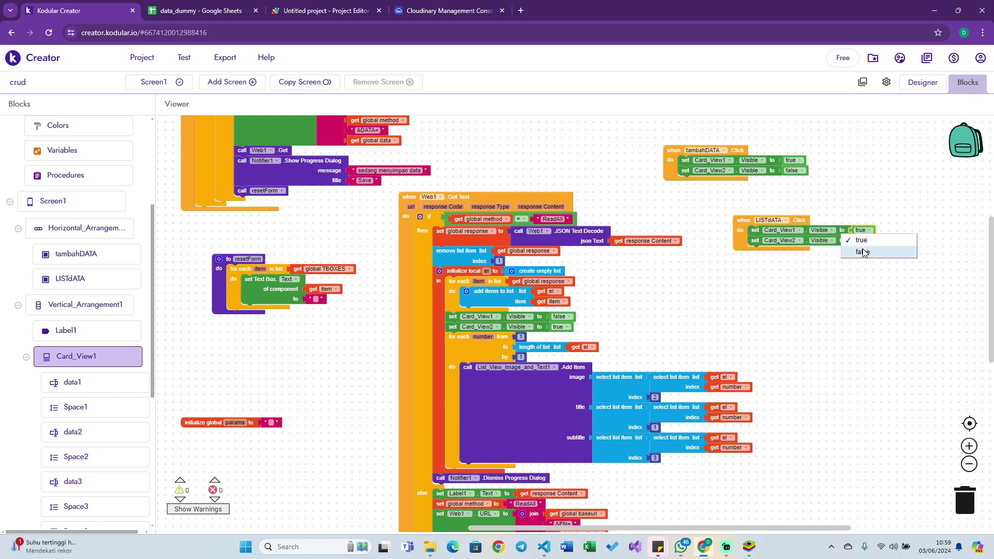
click(863, 252)
click(872, 241)
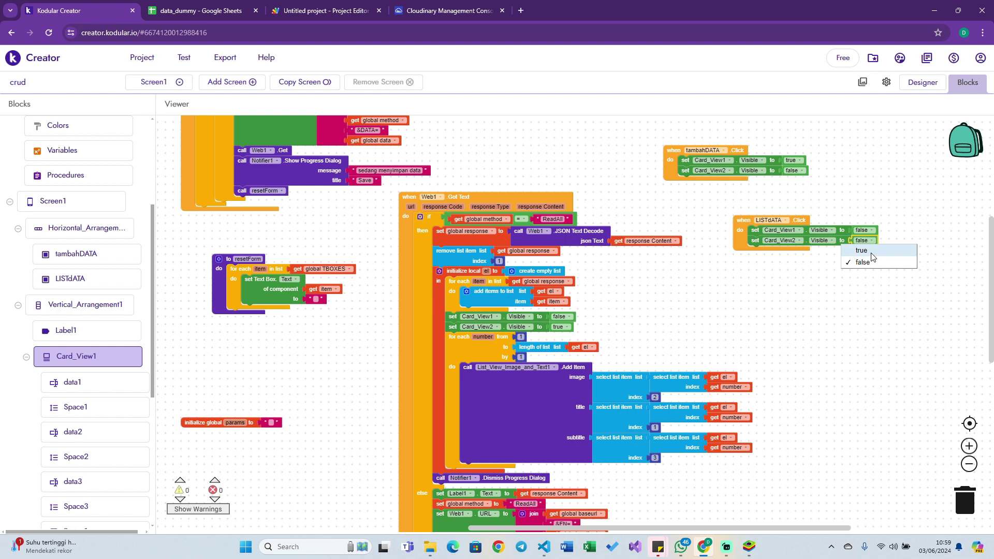
click(872, 253)
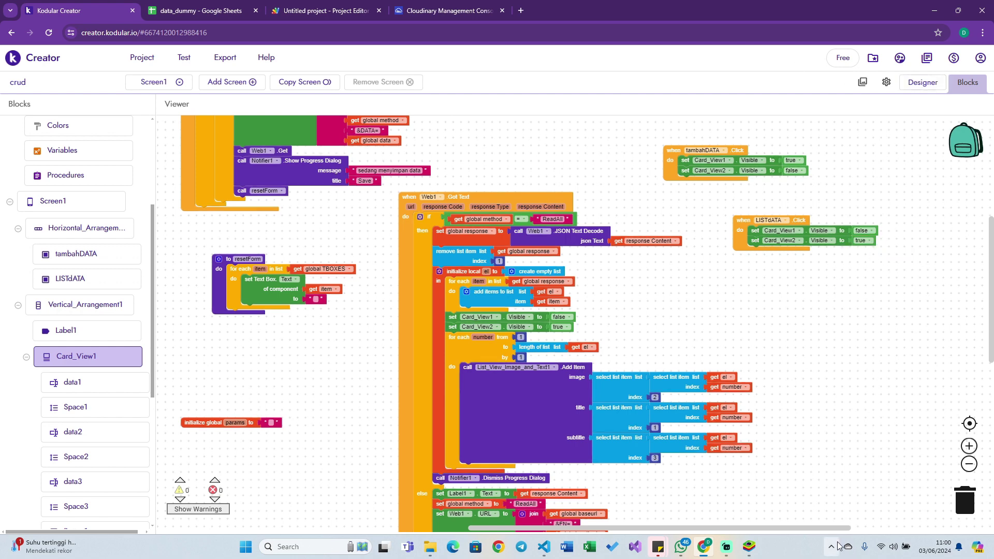
click(749, 546)
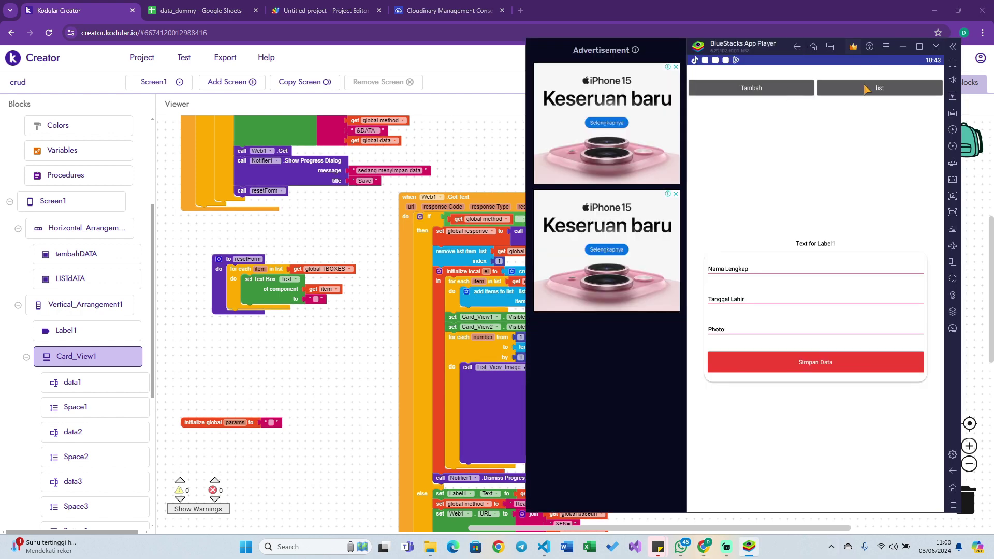
Reset the companion connection and try the list button in BlueStacks.
click(178, 57)
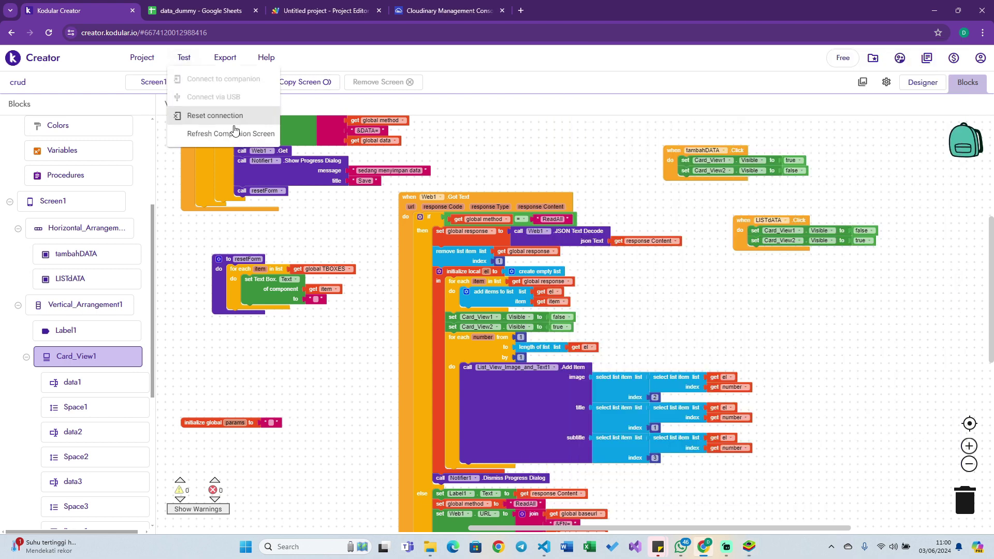
click(234, 129)
click(750, 547)
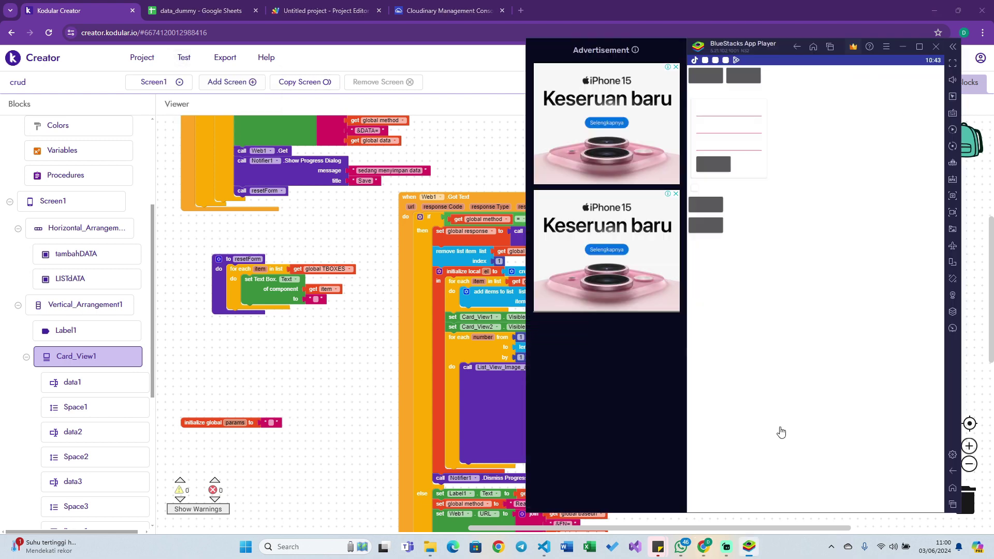
click(862, 89)
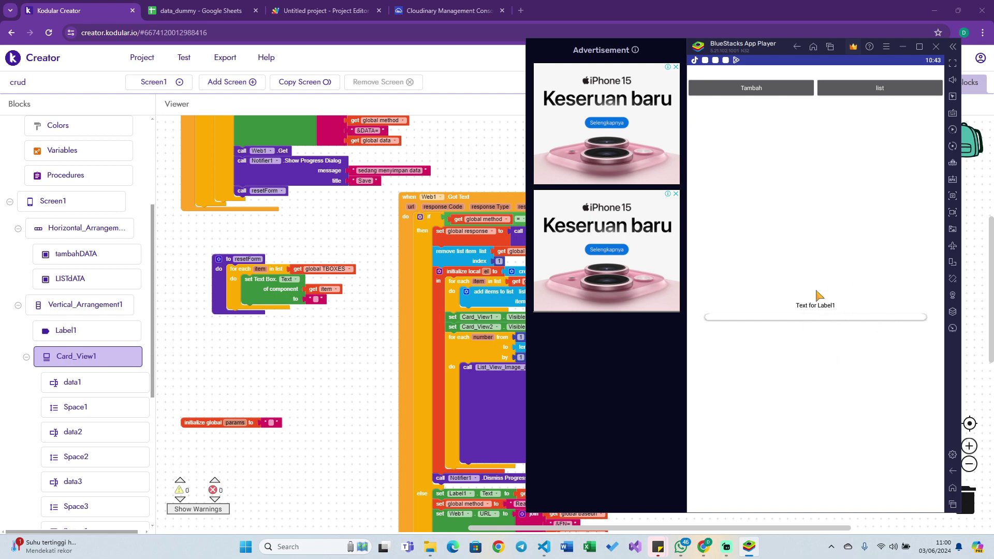
click(388, 238)
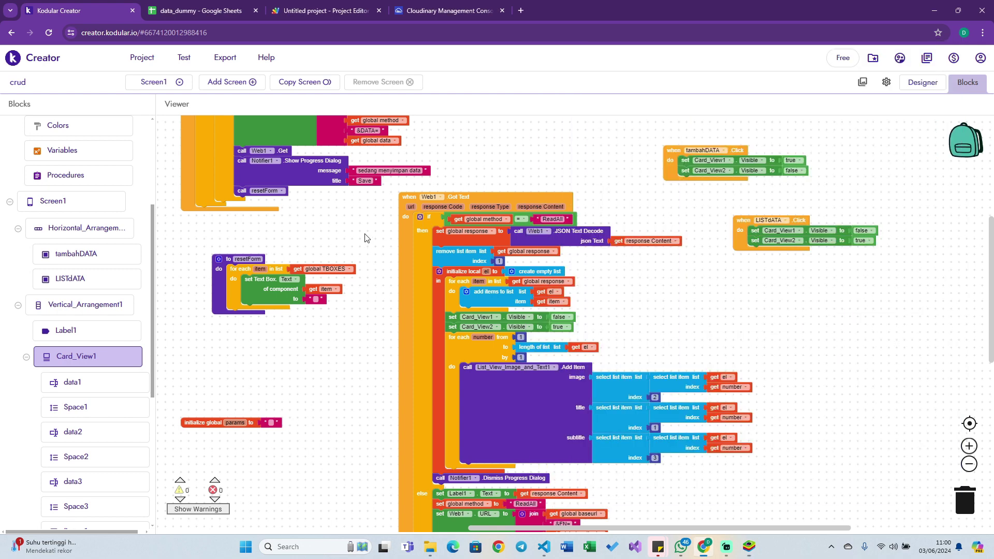
Delete the Label1 component in the Designer and return to Blocks.
click(923, 82)
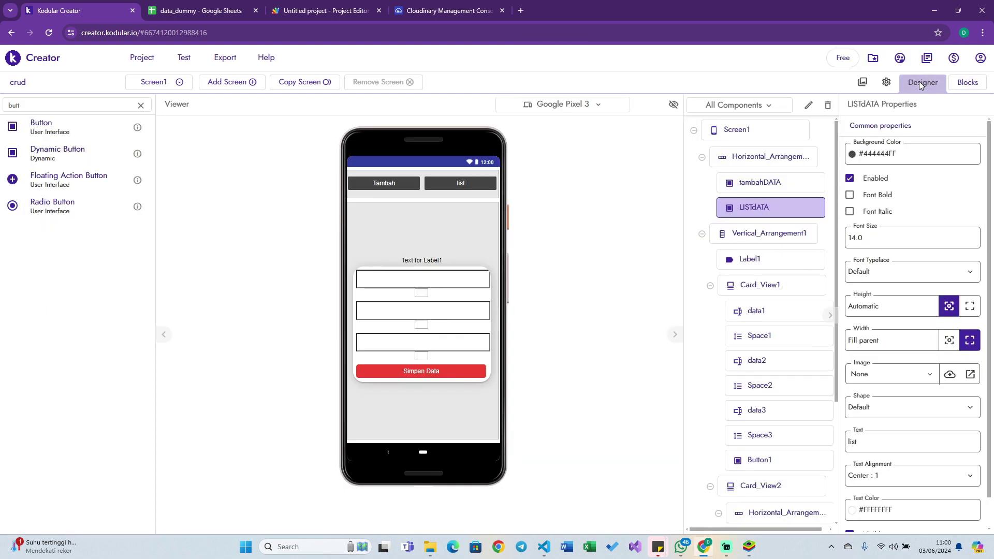
click(422, 259)
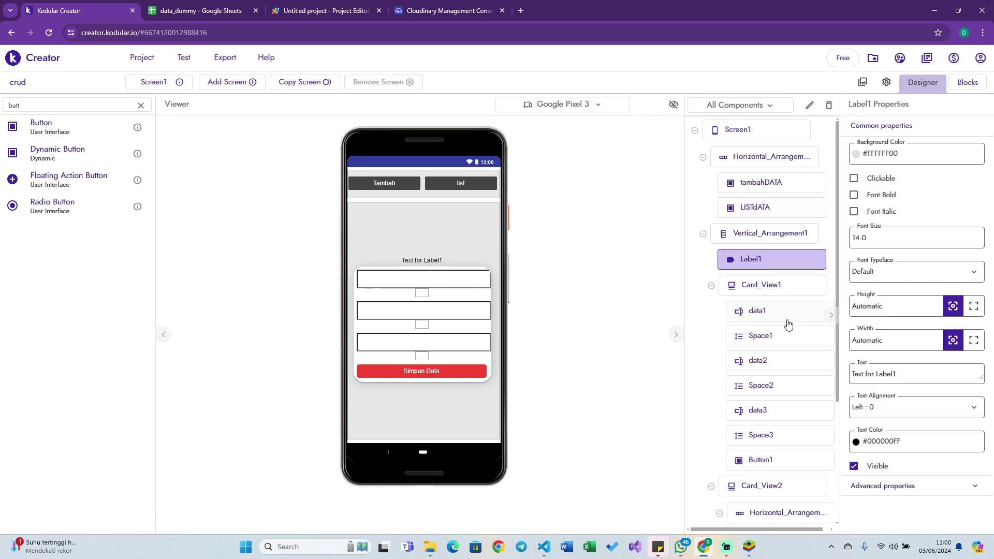
click(829, 105)
click(582, 337)
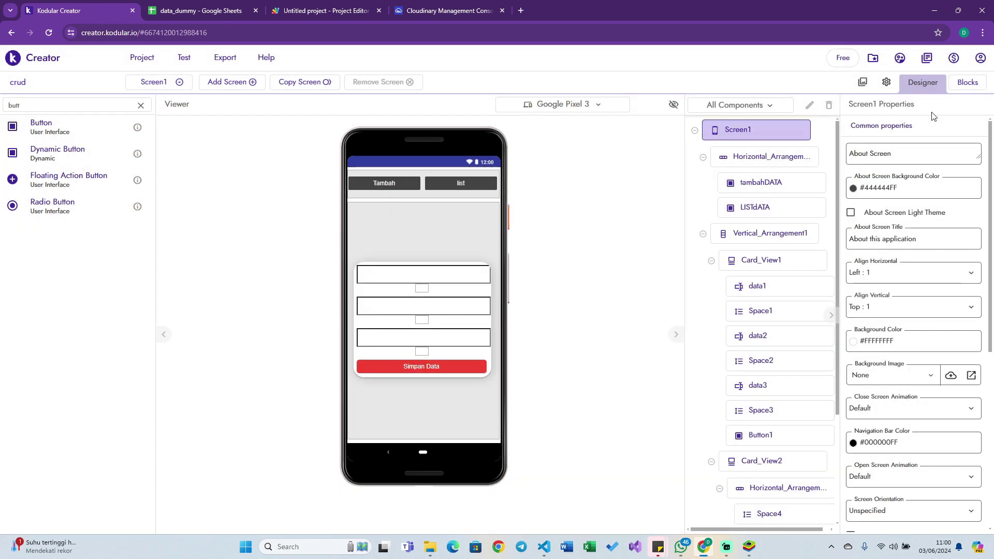
click(968, 82)
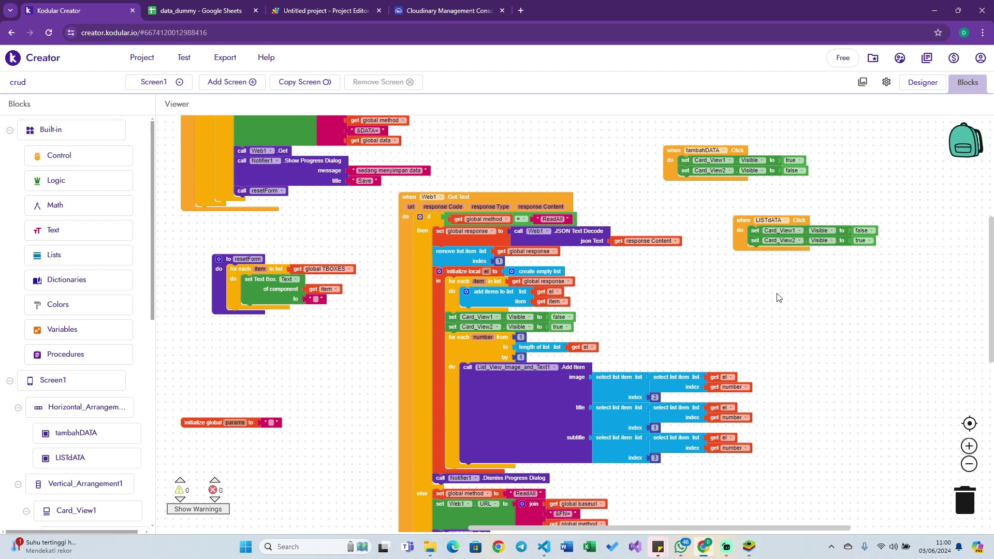
Copy the Notifier1 Show Choose Dialog block into tambahDATA.Click.
scroll(692, 330, down, 1)
scroll(692, 328, down, 1)
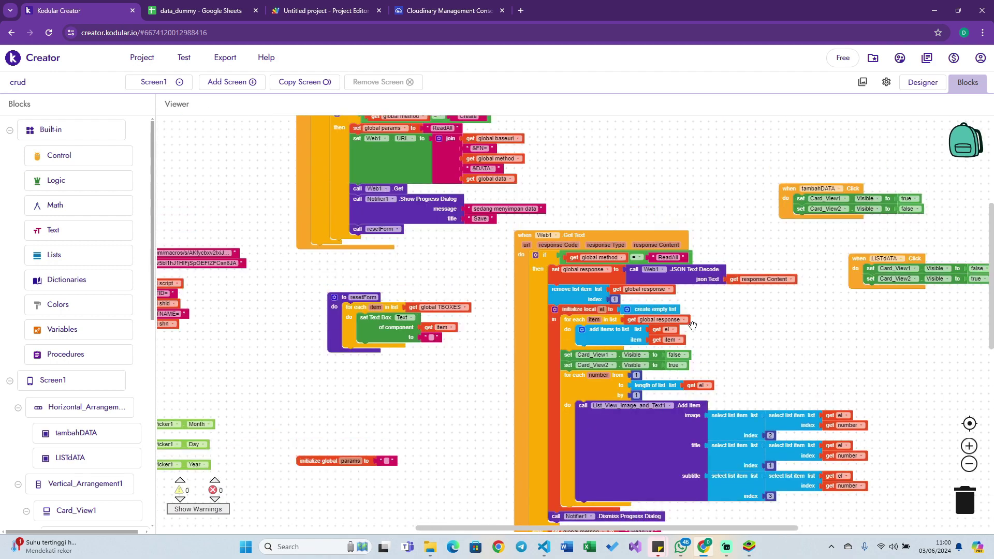
scroll(692, 328, down, 1)
scroll(692, 325, down, 1)
scroll(692, 326, down, 2)
scroll(692, 326, down, 2)
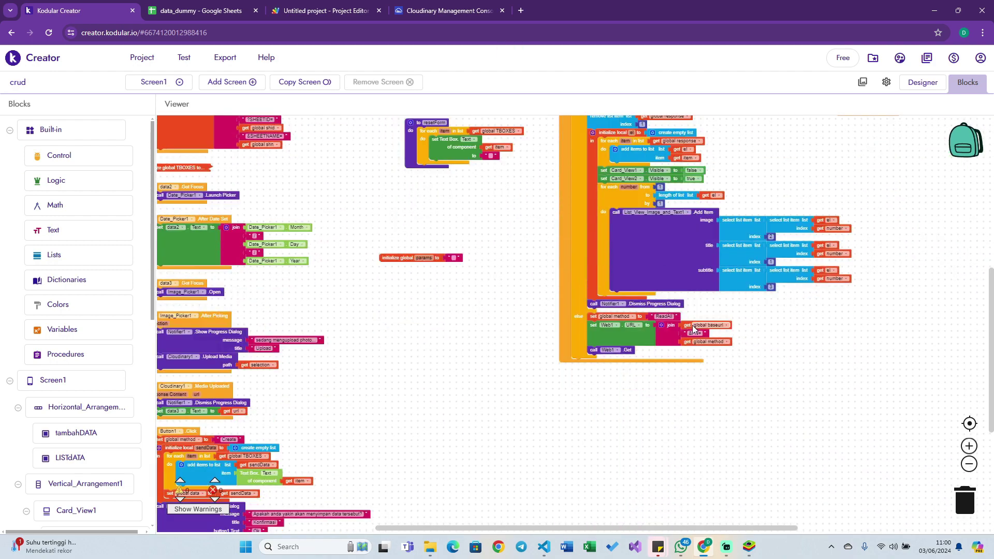
scroll(692, 326, down, 2)
scroll(692, 328, down, 1)
click(318, 413)
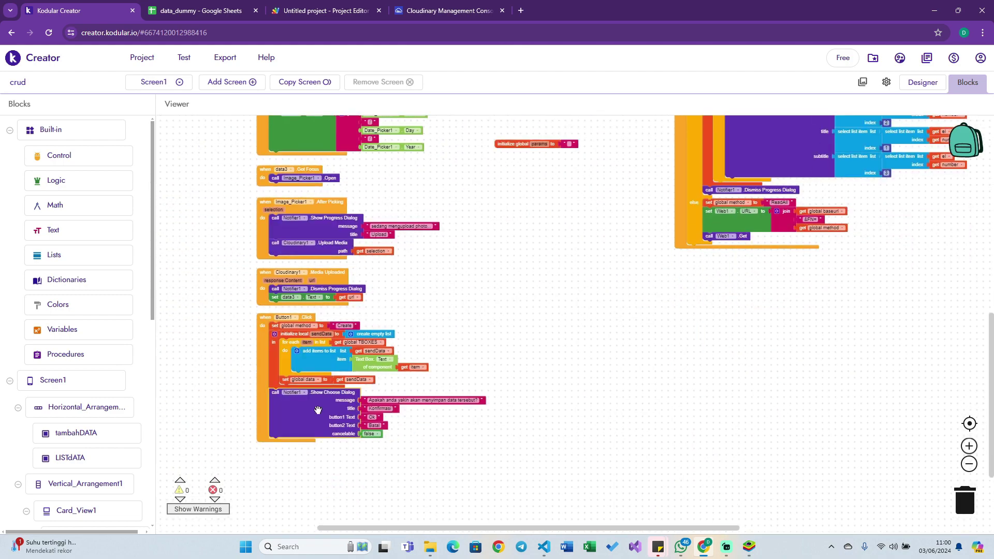
key(ctrl+c)
key(ctrl+v)
drag(311, 409, 791, 326)
drag(978, 218, 809, 343)
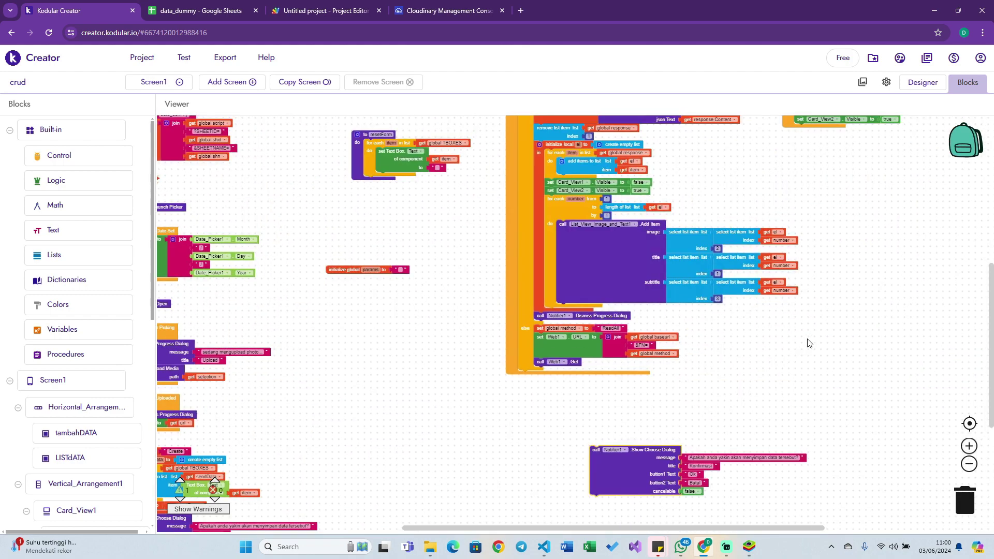
drag(638, 458, 801, 191)
scroll(801, 195, up, 4)
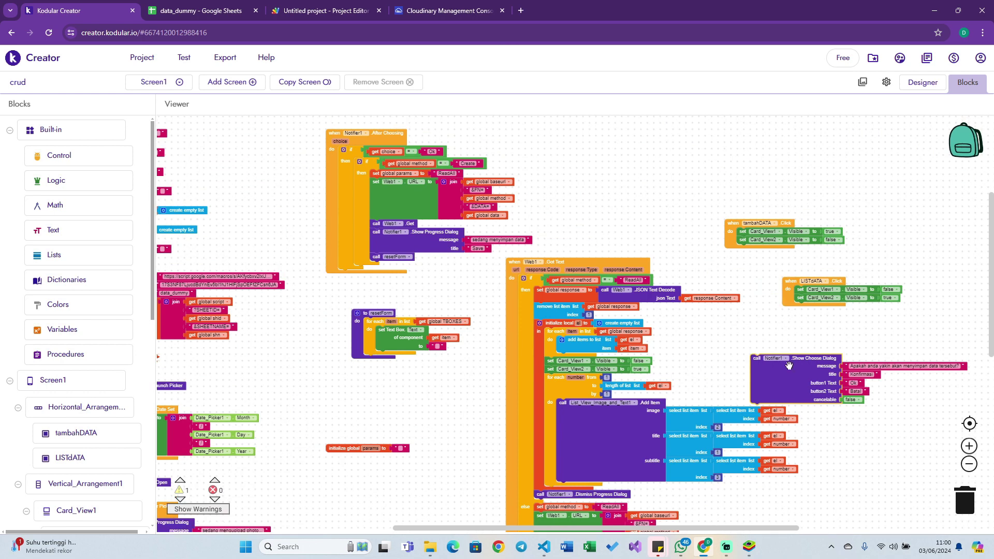
drag(795, 399, 788, 281)
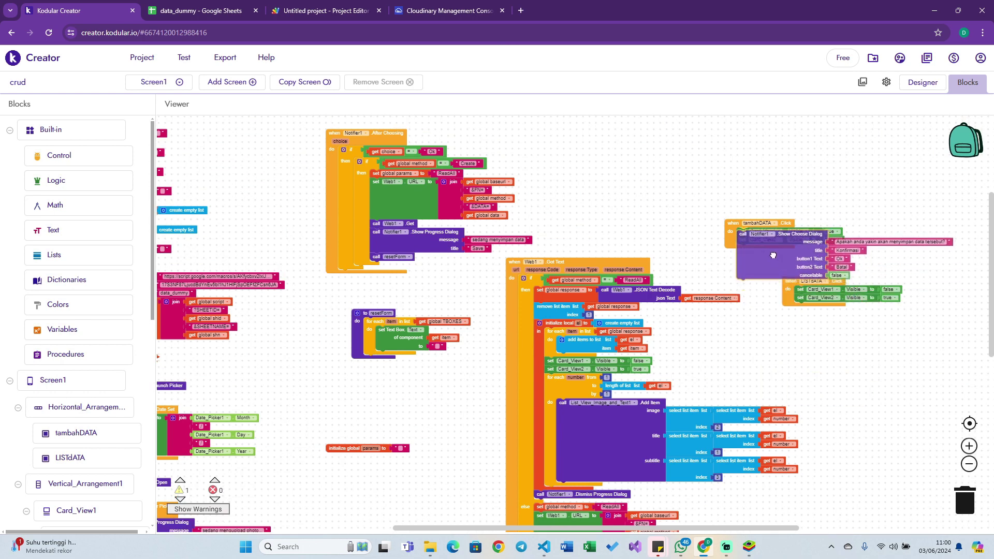
Attach the 'set global method to ReadAll' block at the top of tambahDATA.Click.
drag(730, 248, 710, 185)
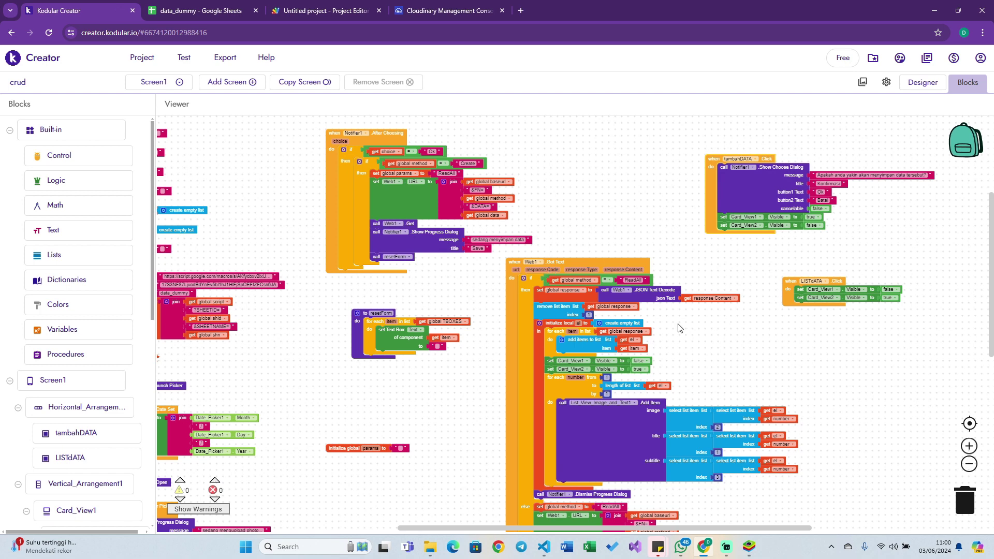
scroll(632, 393, down, 2)
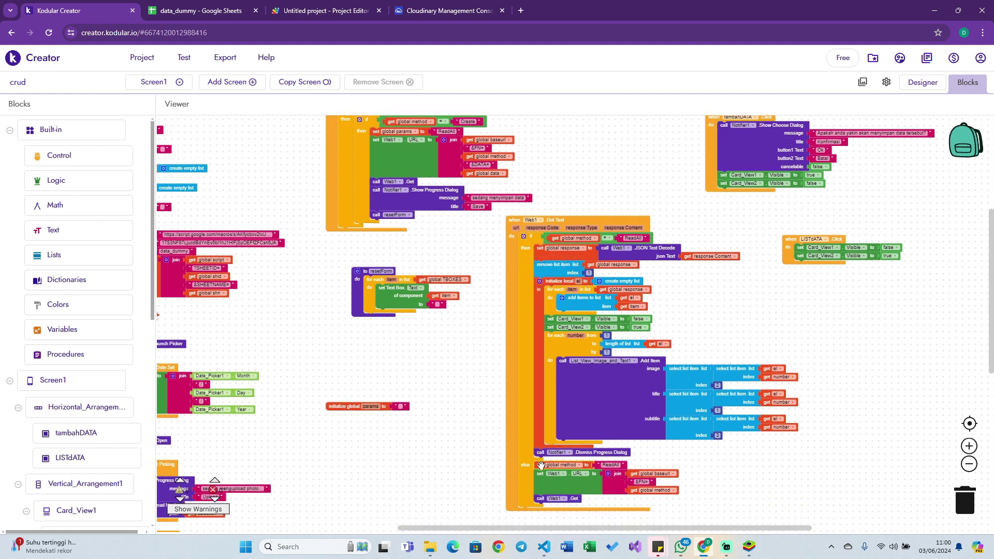
drag(540, 466, 693, 195)
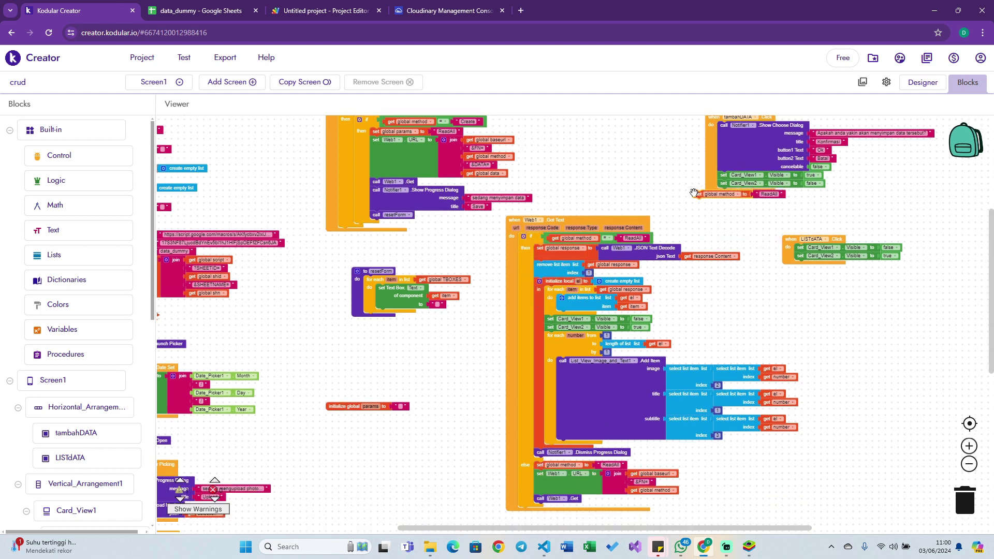
scroll(700, 281, up, 5)
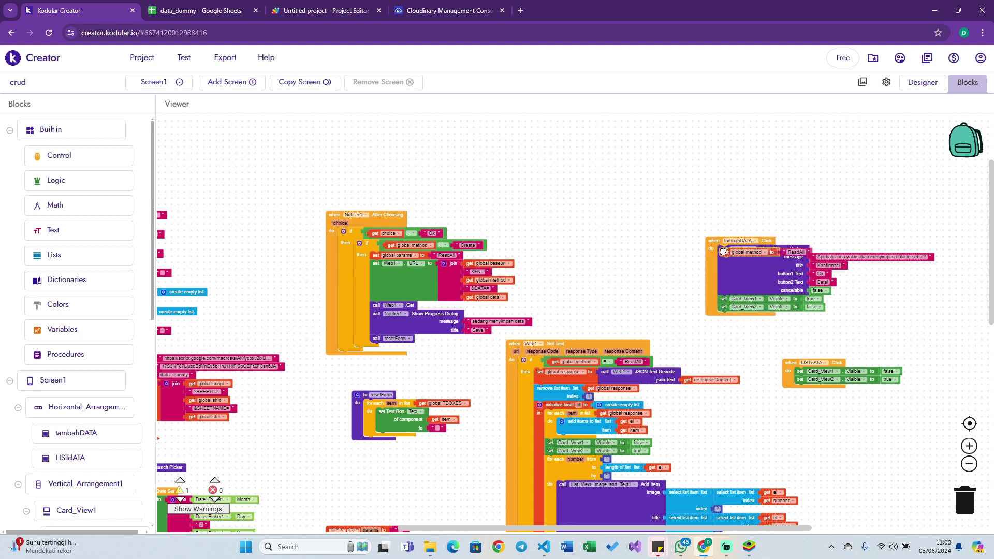
drag(694, 317, 717, 249)
Change the dialog message to 'Apakah anda yakin akan membuka data tersebut?'.
click(766, 236)
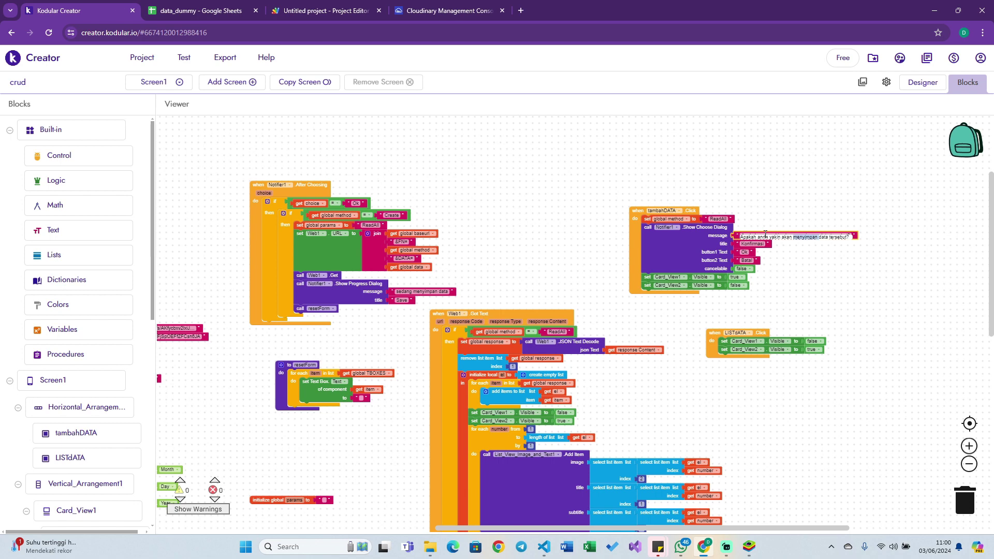
key(Delete)
key(Delete)
key(Delete)
text(MEM)
key(BackSpace)
key(BackSpace)
key(BackSpace)
text(membuka)
key(Return)
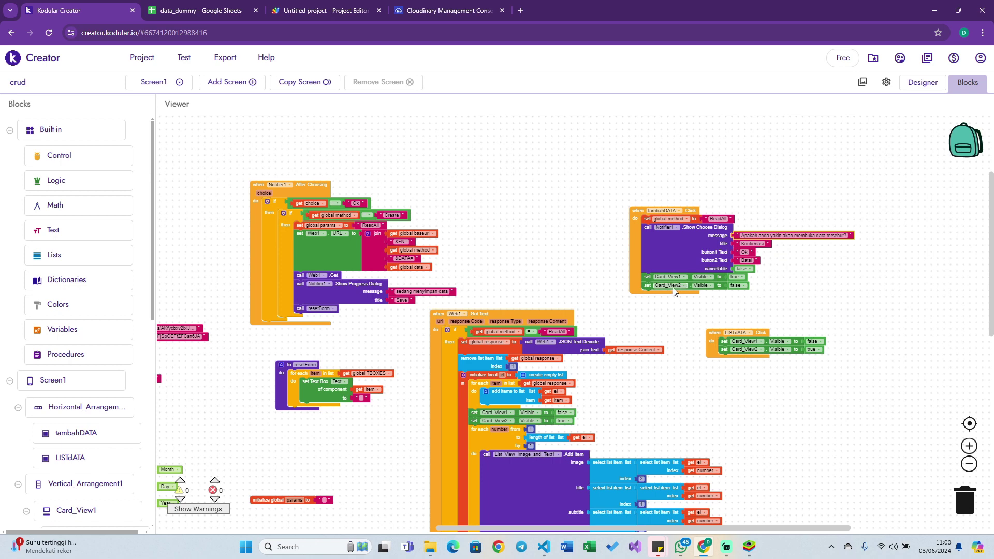
scroll(741, 319, down, 3)
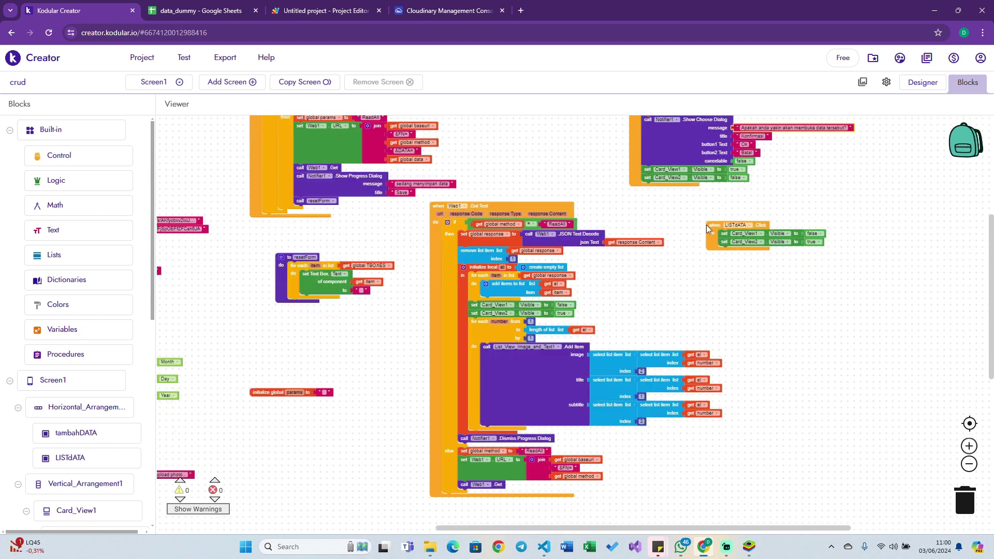
scroll(697, 267, left, 1)
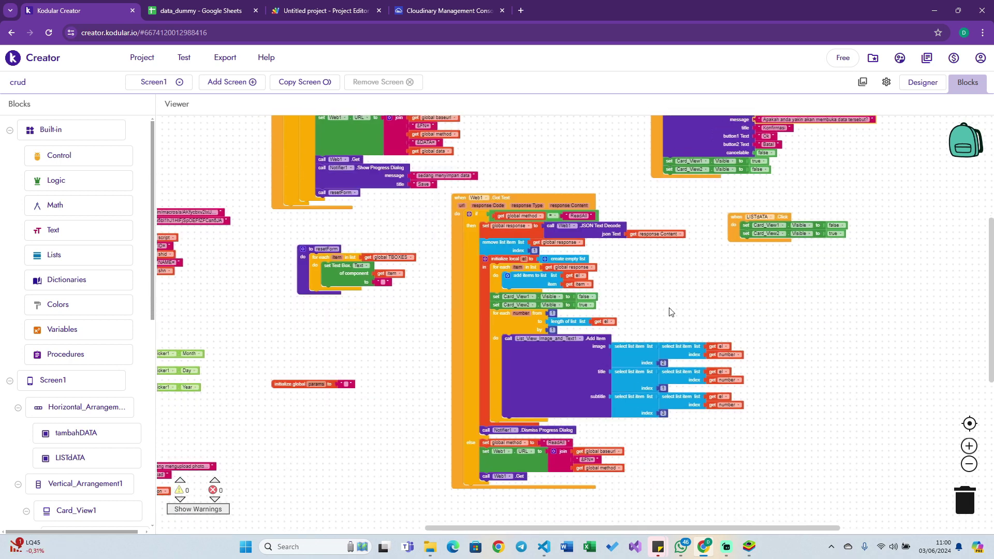
scroll(670, 312, left, 1)
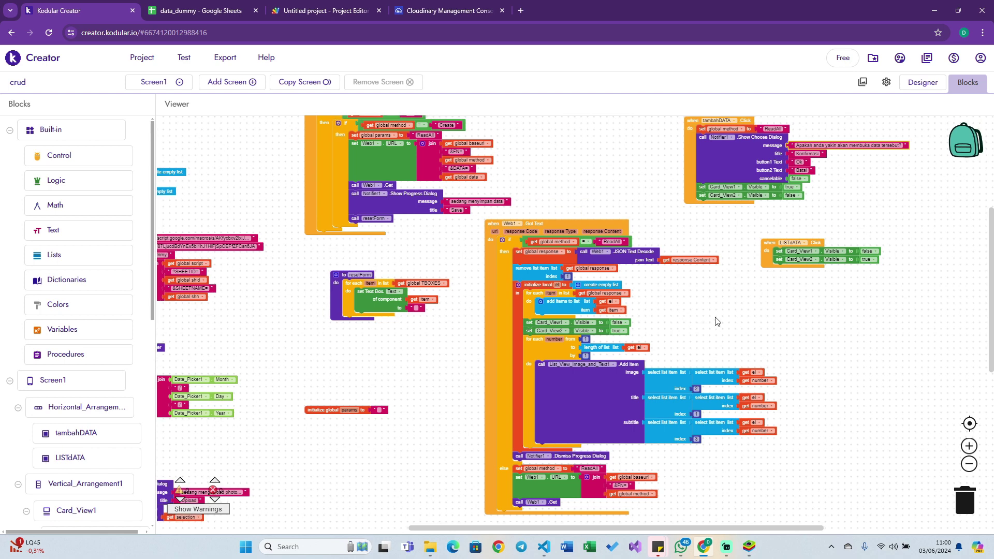
scroll(717, 321, up, 1)
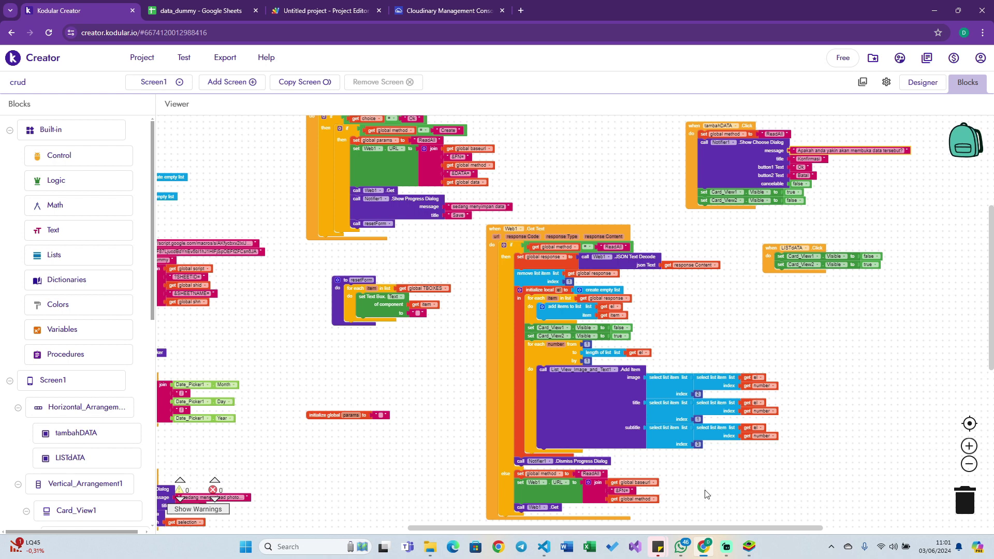
Try the list button in BlueStacks, then return to the blocks workspace.
click(749, 547)
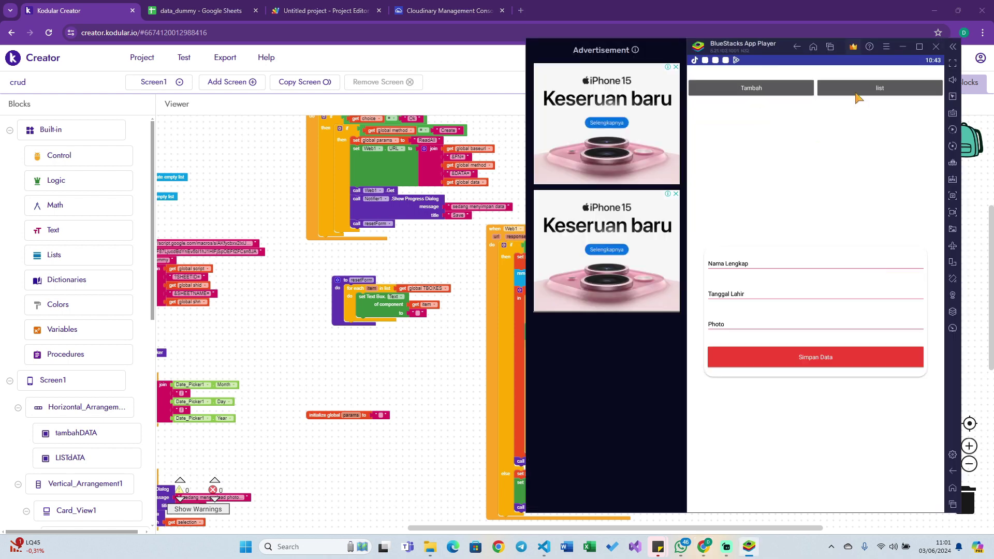
click(869, 89)
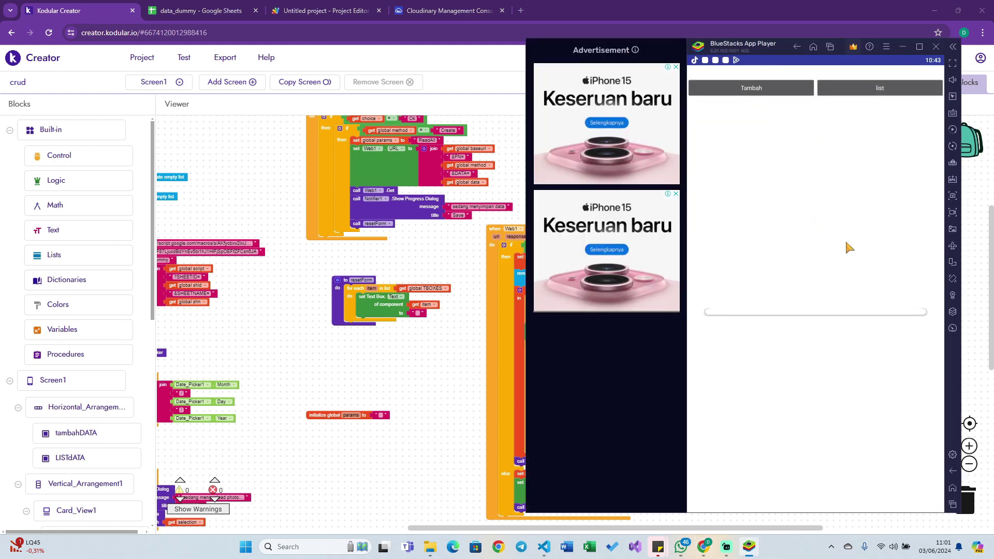
click(446, 346)
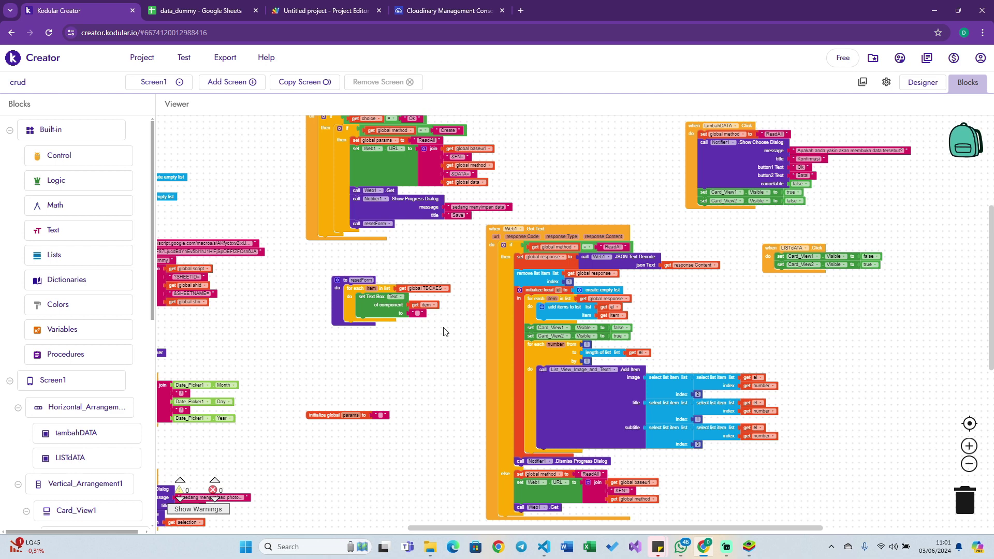
scroll(444, 331, left, 1)
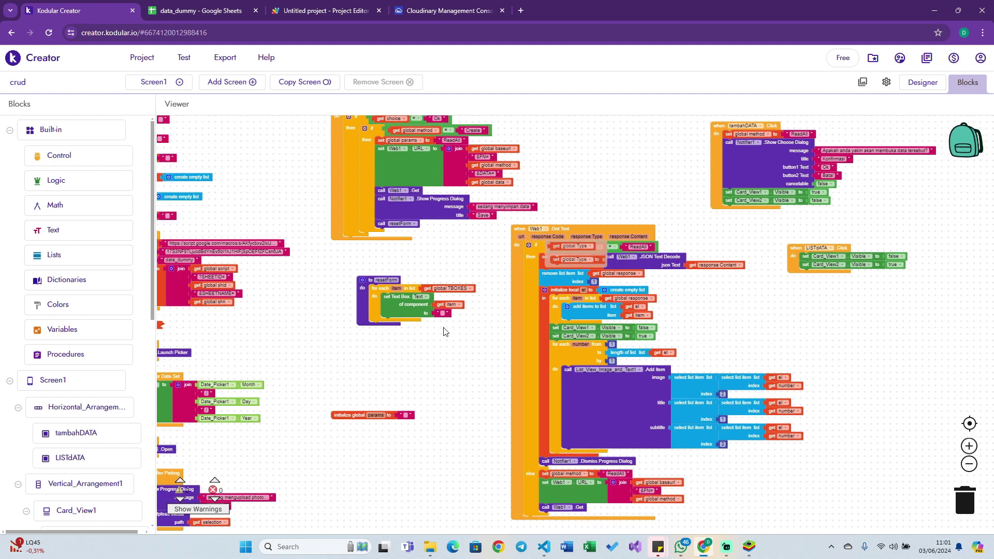
Tap list and Tambah in BlueStacks, press OK on Konfirmasi, then open the Designer.
click(749, 549)
click(856, 94)
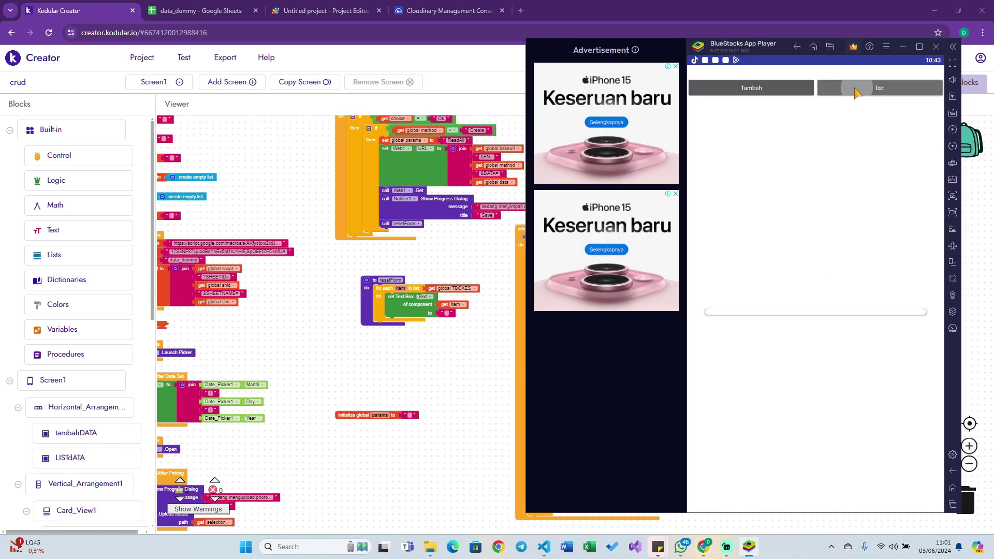
click(836, 90)
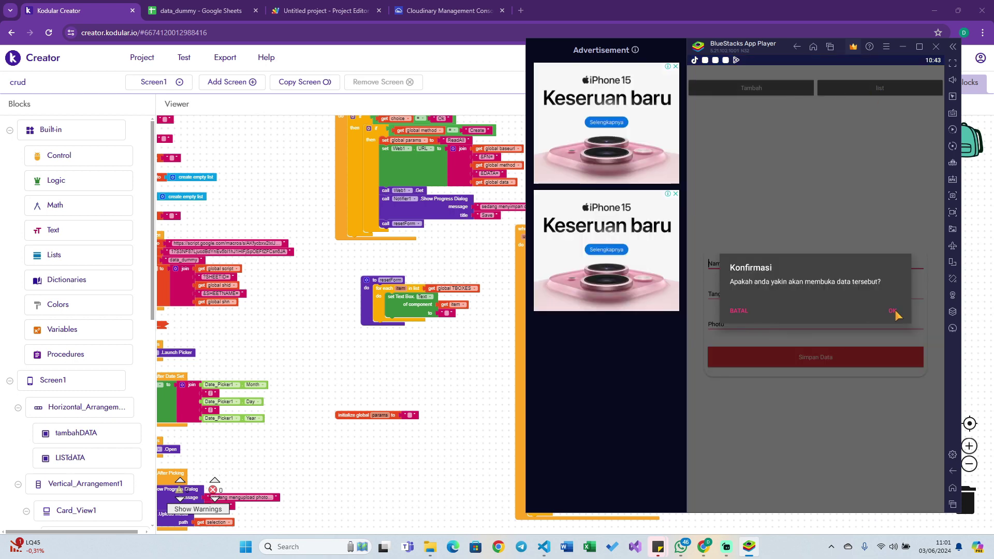
click(739, 311)
click(464, 271)
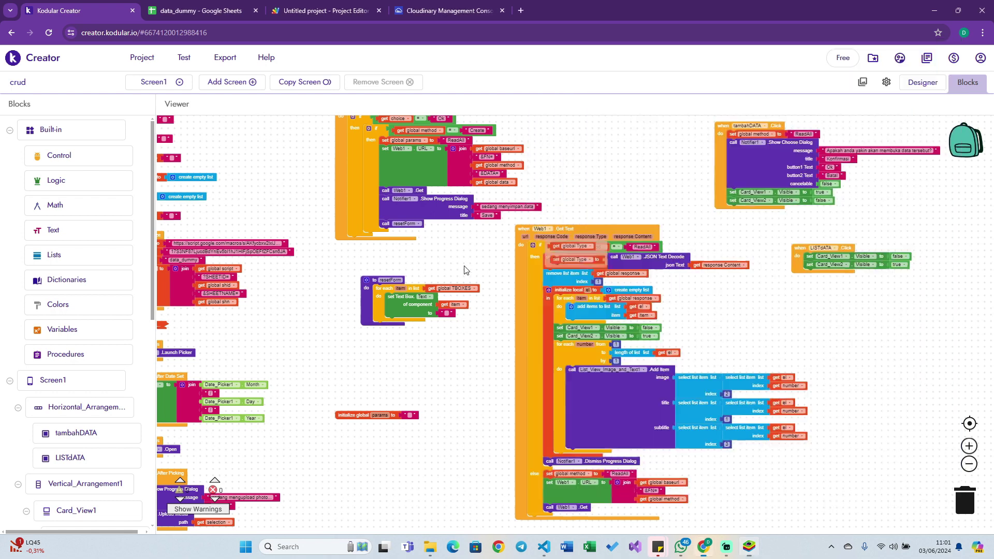
click(923, 85)
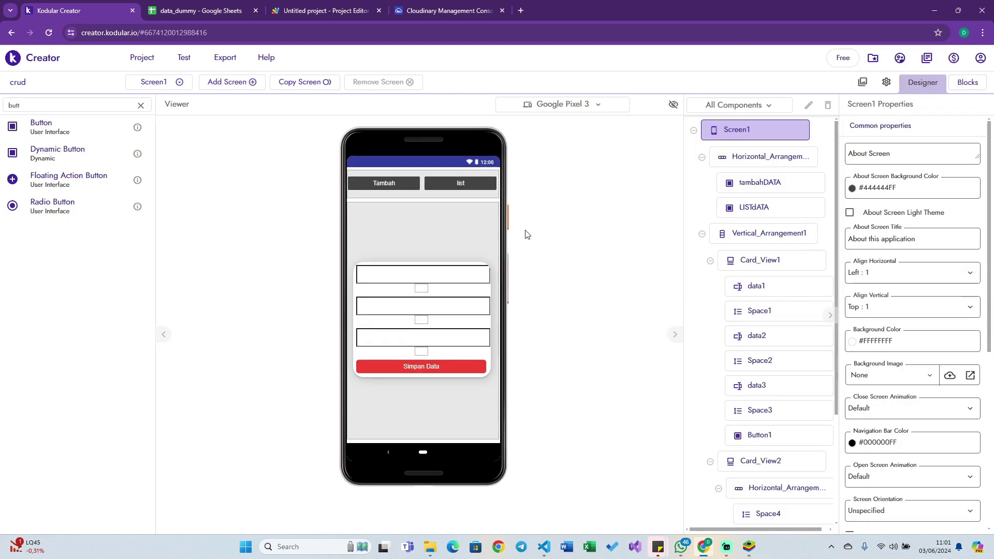
Rename the LISTdATA button component to listData.
click(475, 187)
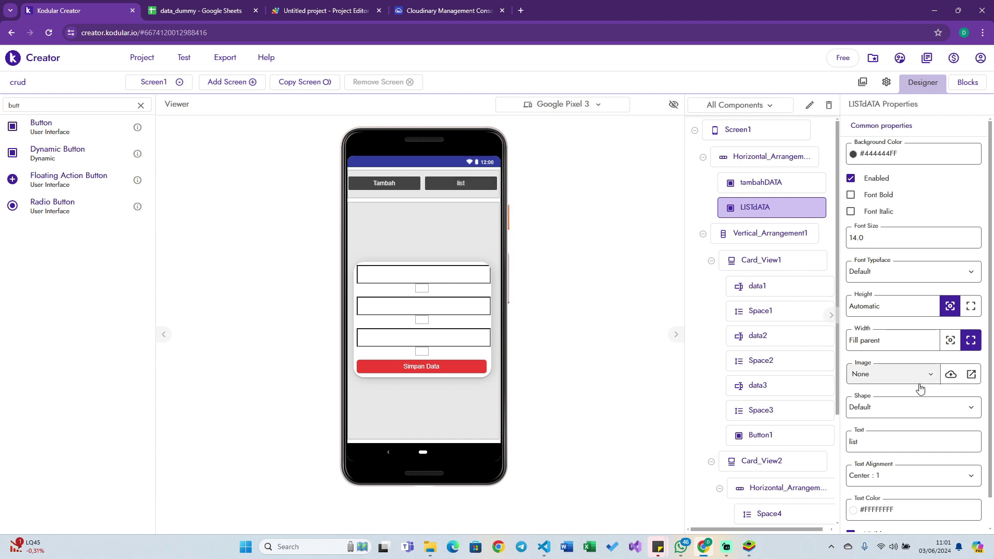
click(811, 105)
key(ctrl+a)
text(listD)
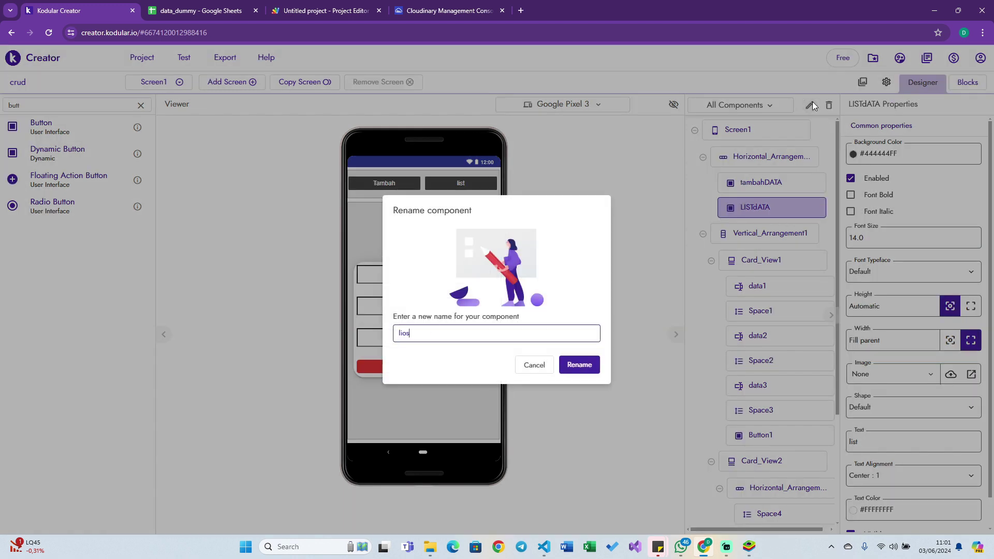
text(ata)
key(Return)
Move the ReadAll setter and confirmation dialog from tambahDATA.Click into listData.Click.
click(967, 82)
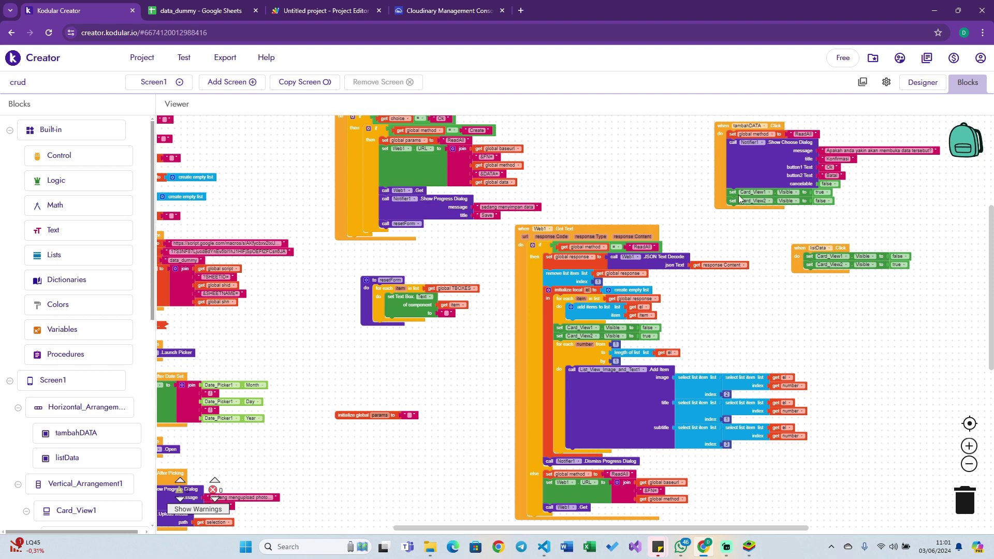
drag(738, 194, 735, 133)
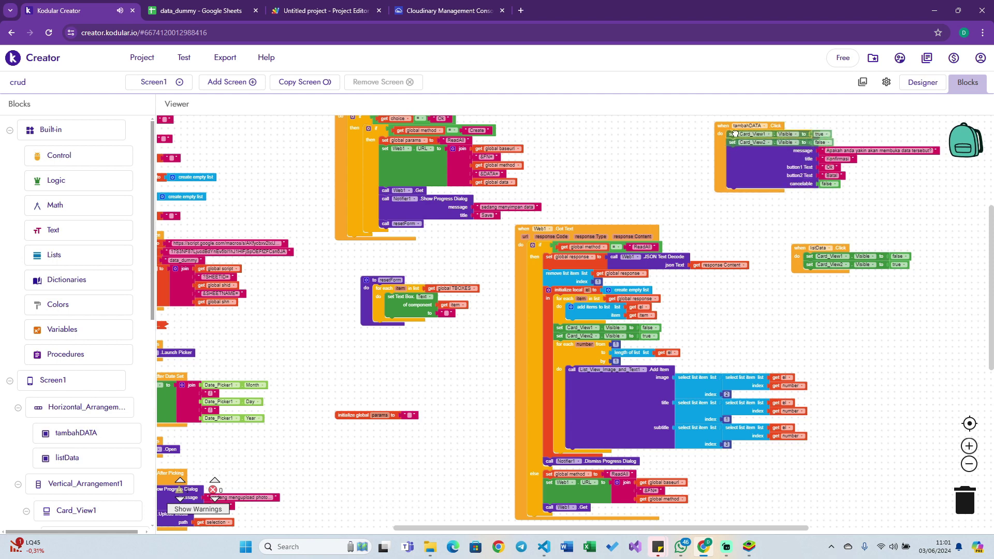
drag(734, 150, 811, 257)
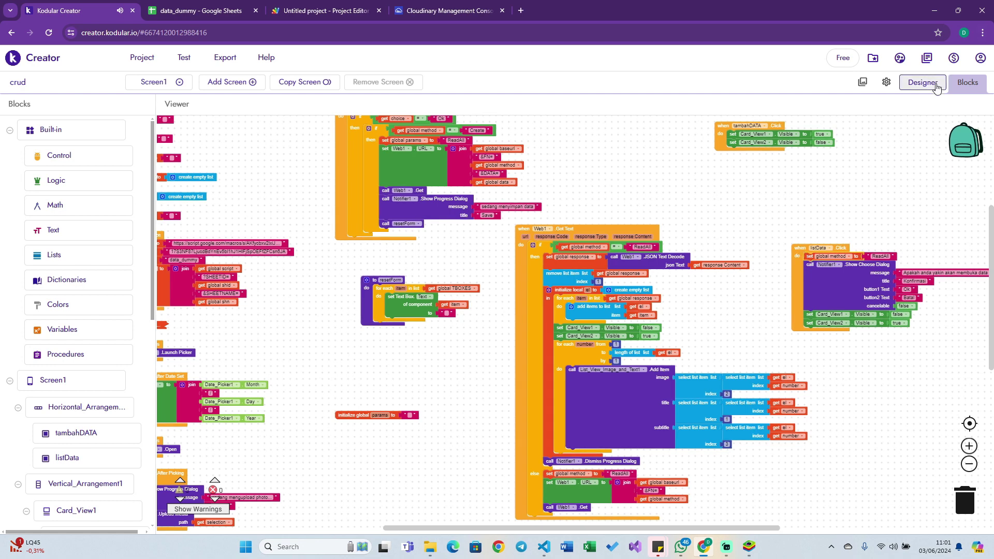
click(184, 57)
Refresh the Companion screen and confirm the list prompt to see an empty list card.
click(212, 139)
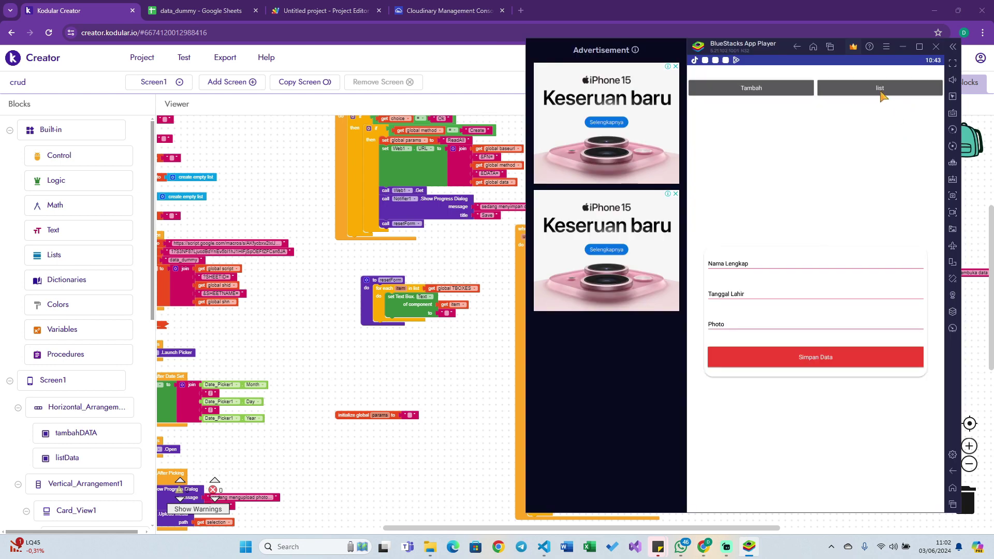
click(881, 93)
click(892, 311)
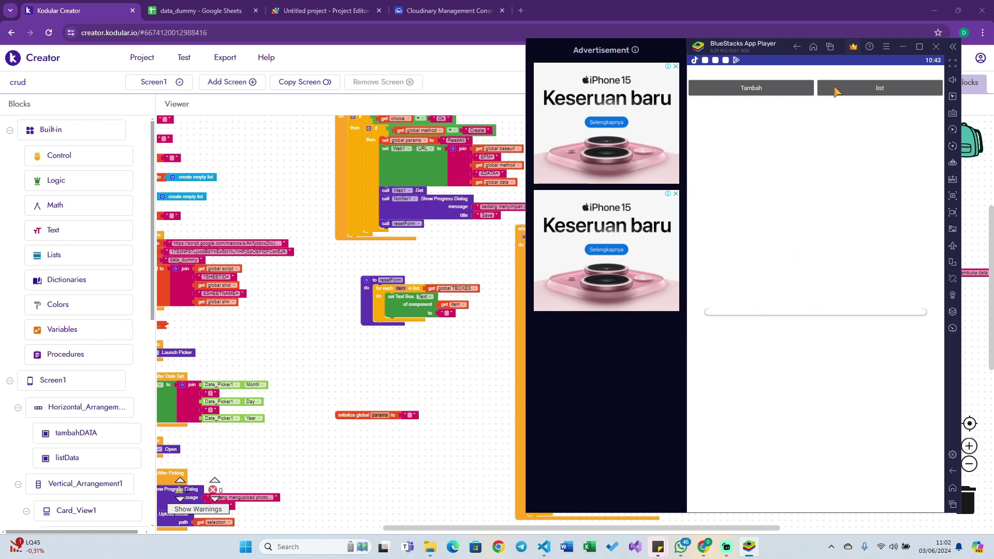
click(469, 356)
scroll(673, 285, down, 1)
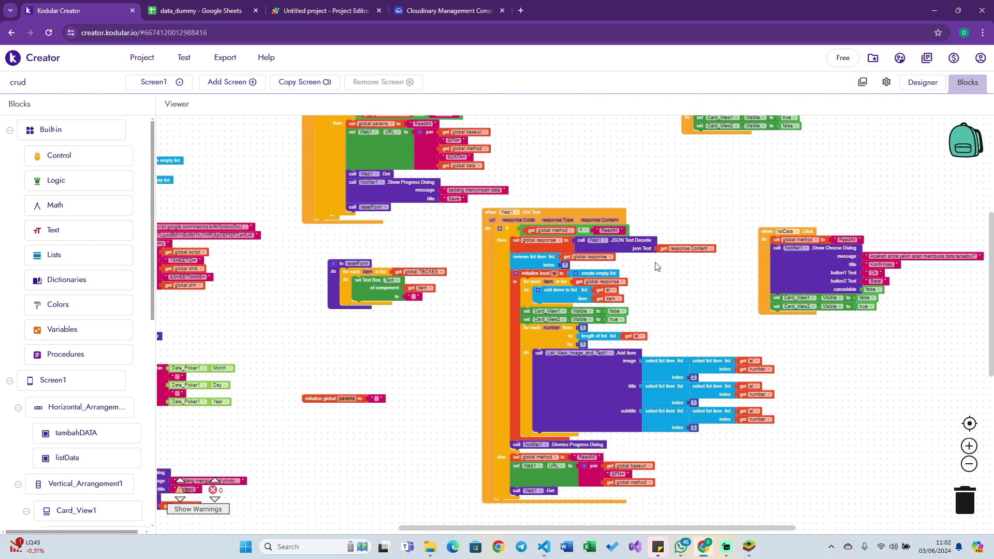
scroll(671, 309, down, 1)
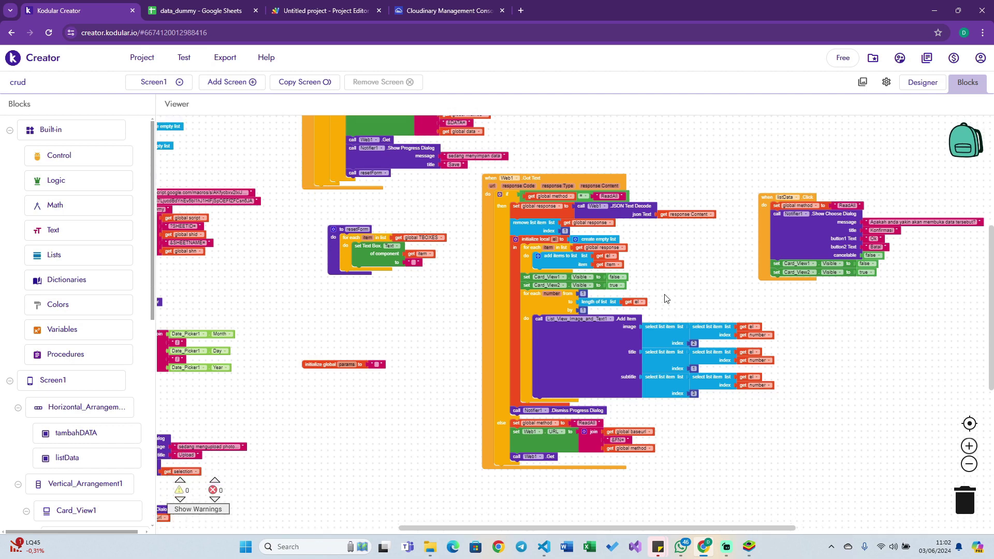
click(524, 276)
key(Delete)
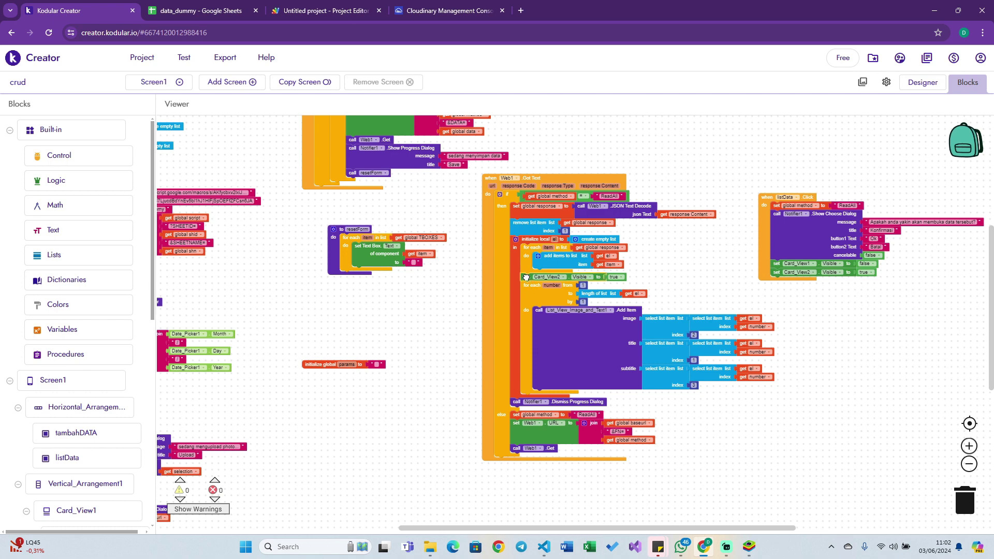
click(523, 276)
key(Delete)
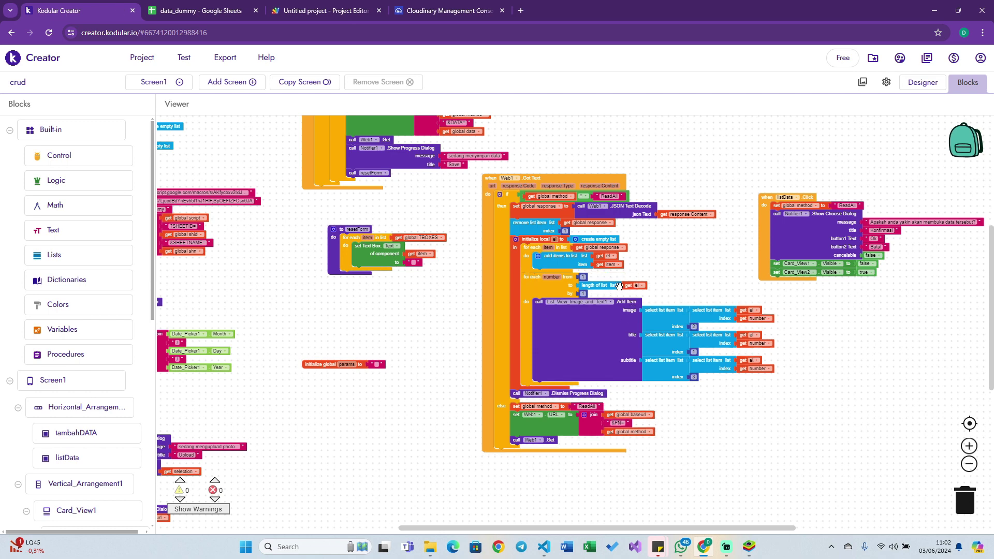
right_click(620, 285)
click(639, 384)
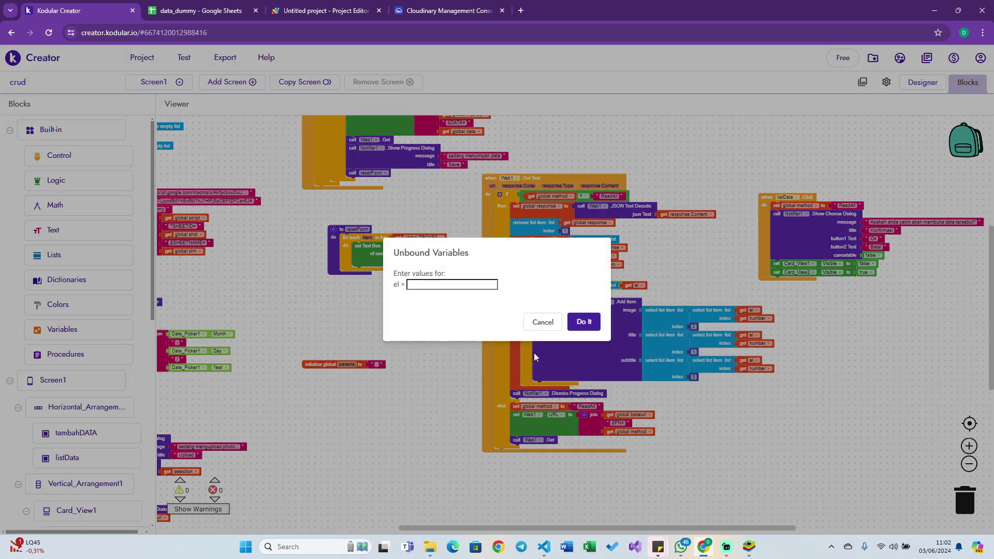
click(541, 322)
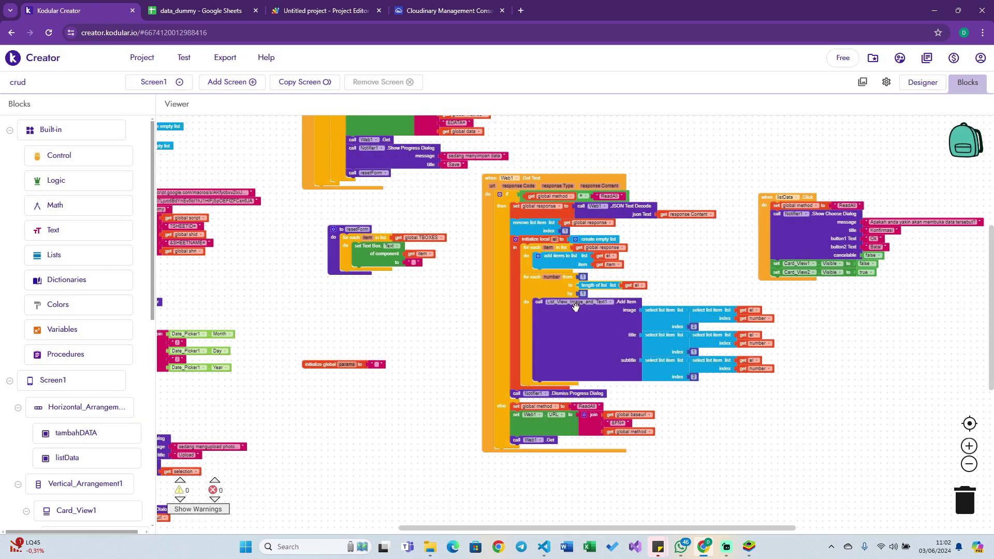
right_click(617, 347)
click(818, 460)
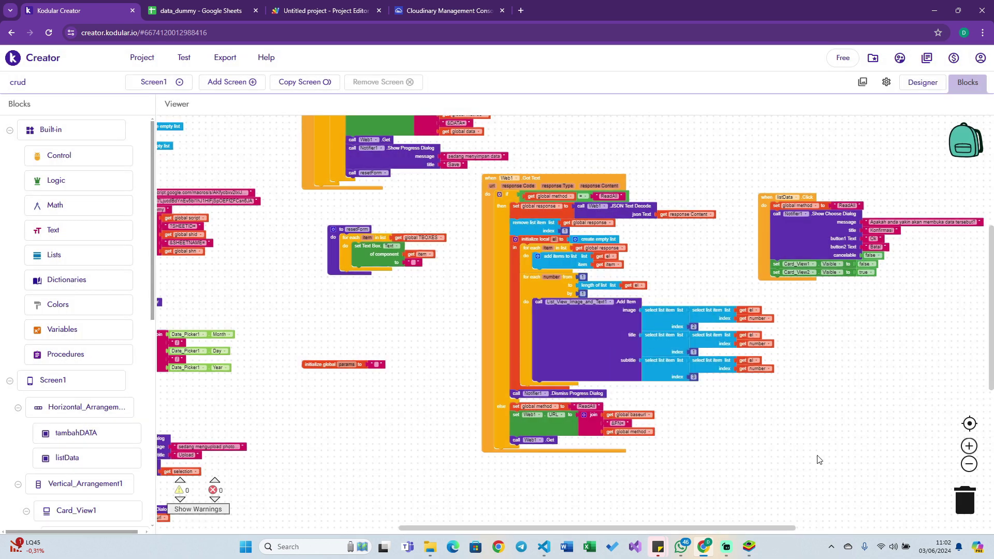
click(748, 556)
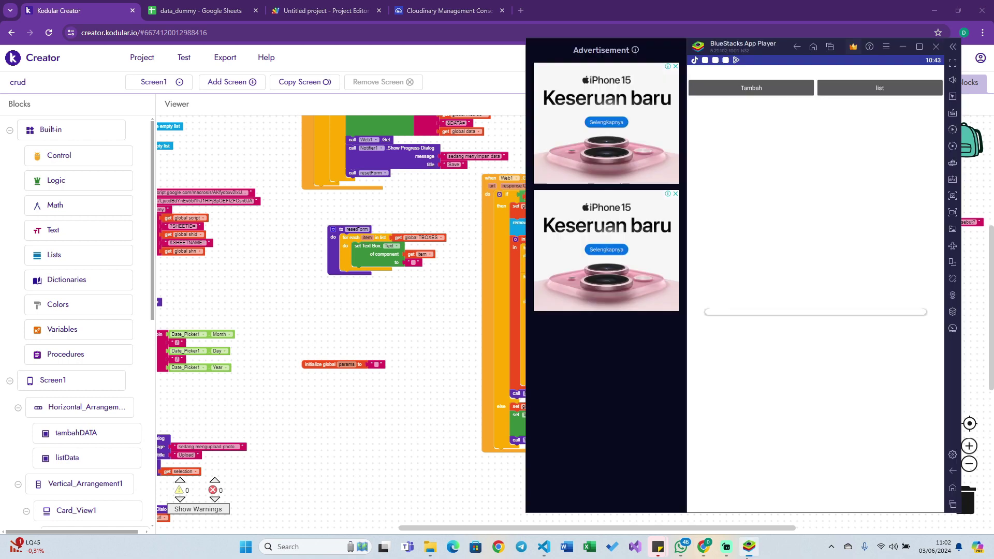
click(418, 313)
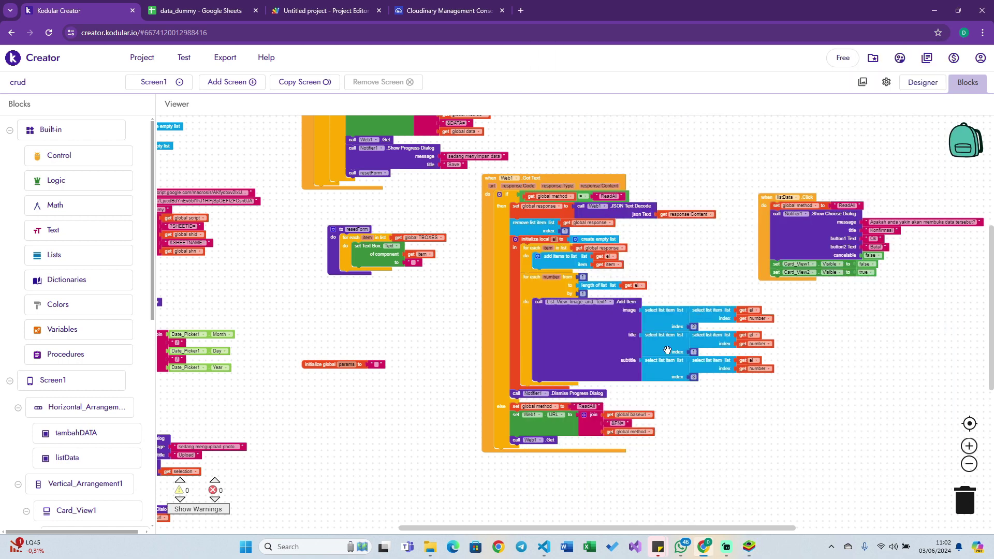
scroll(715, 255, up, 1)
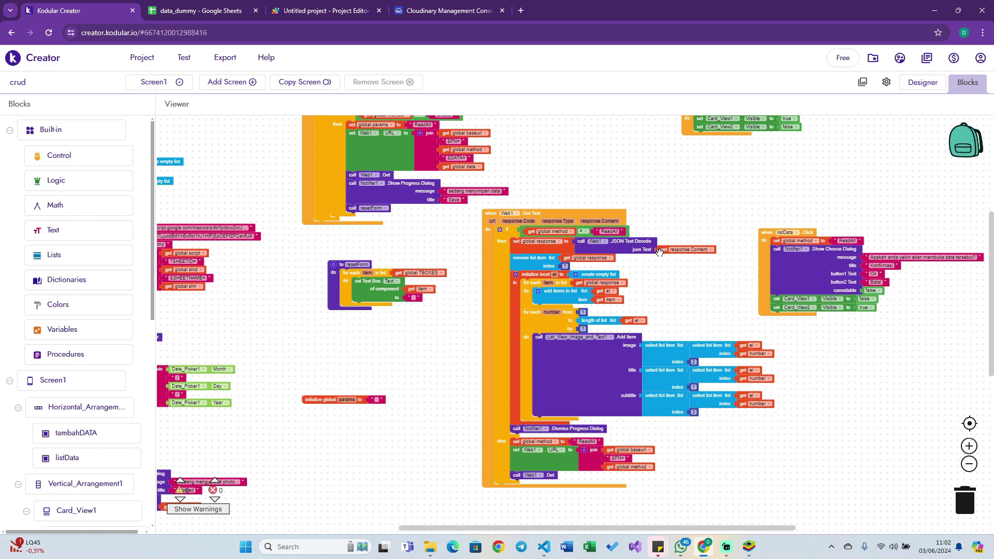
right_click(567, 257)
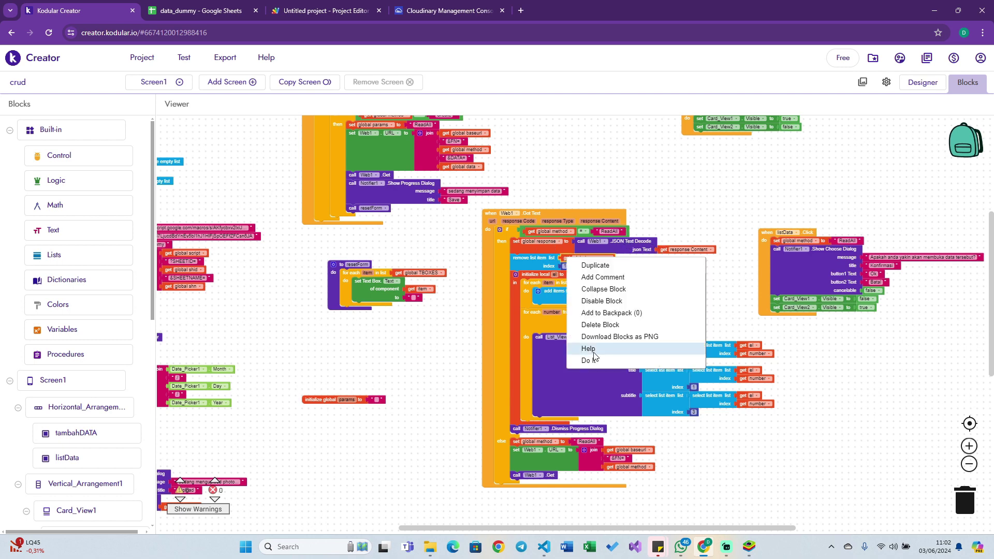
click(593, 362)
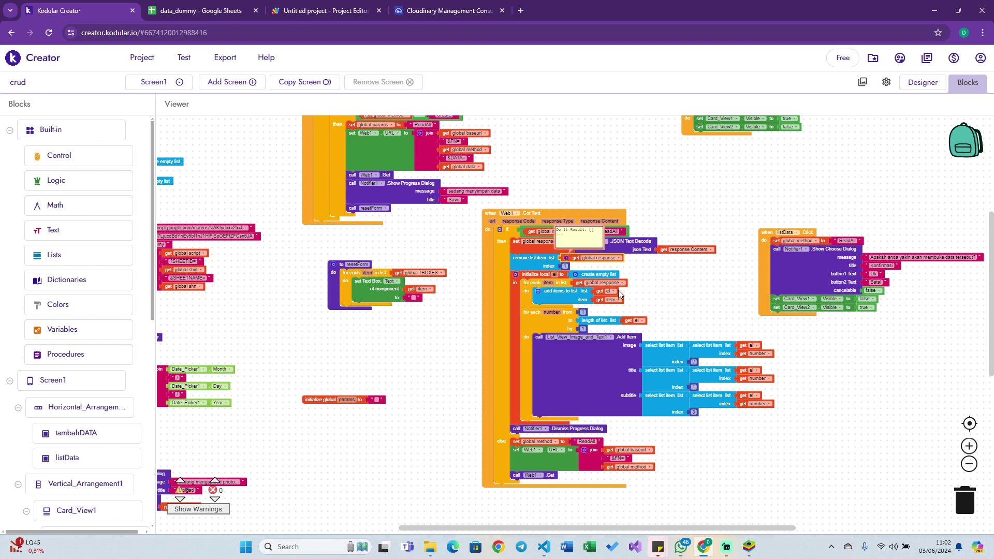
right_click(574, 283)
click(595, 386)
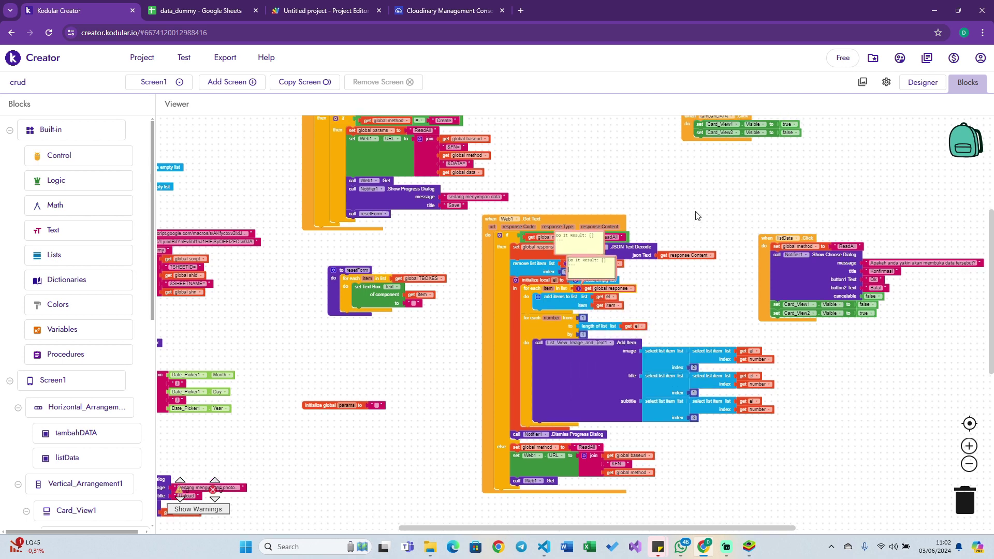
scroll(699, 225, up, 1)
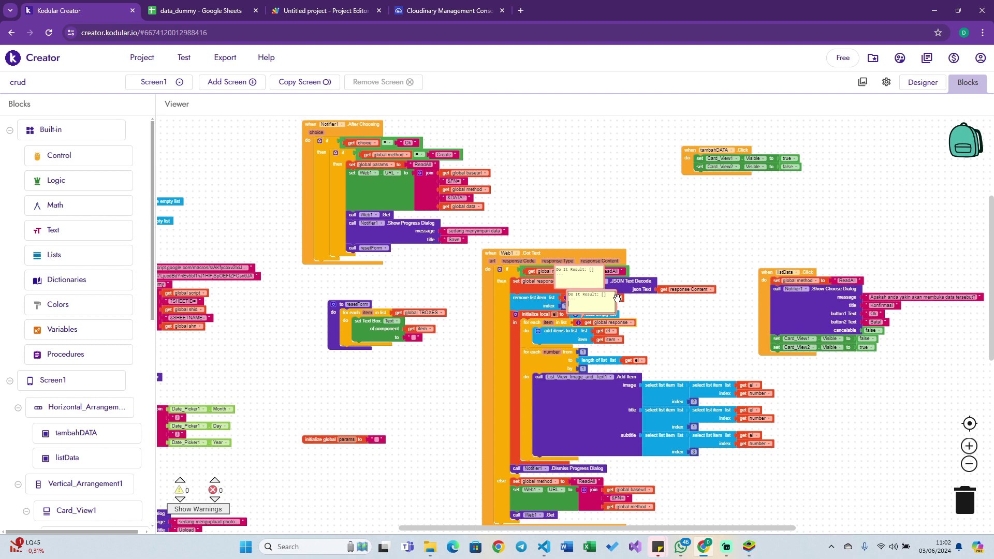
drag(617, 298, 666, 233)
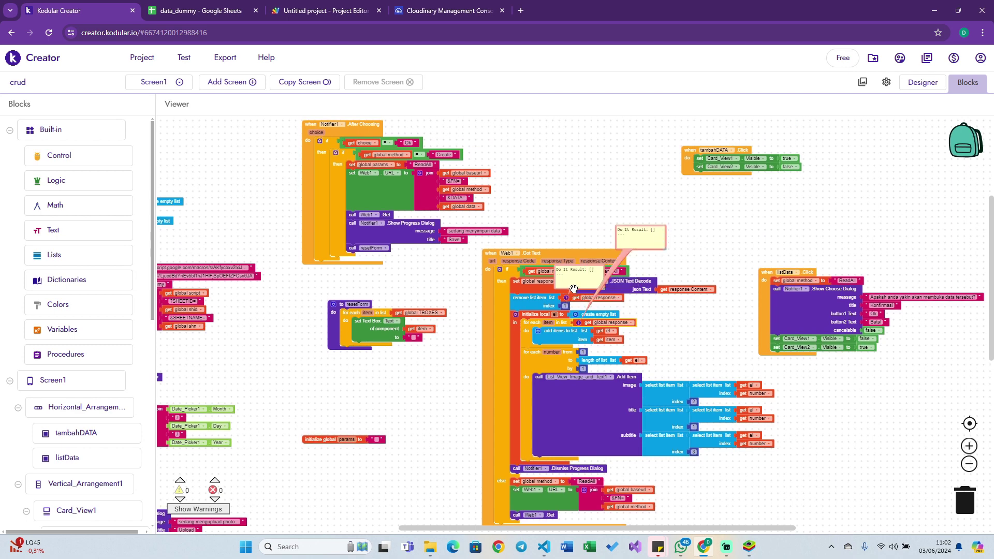
drag(573, 288, 595, 217)
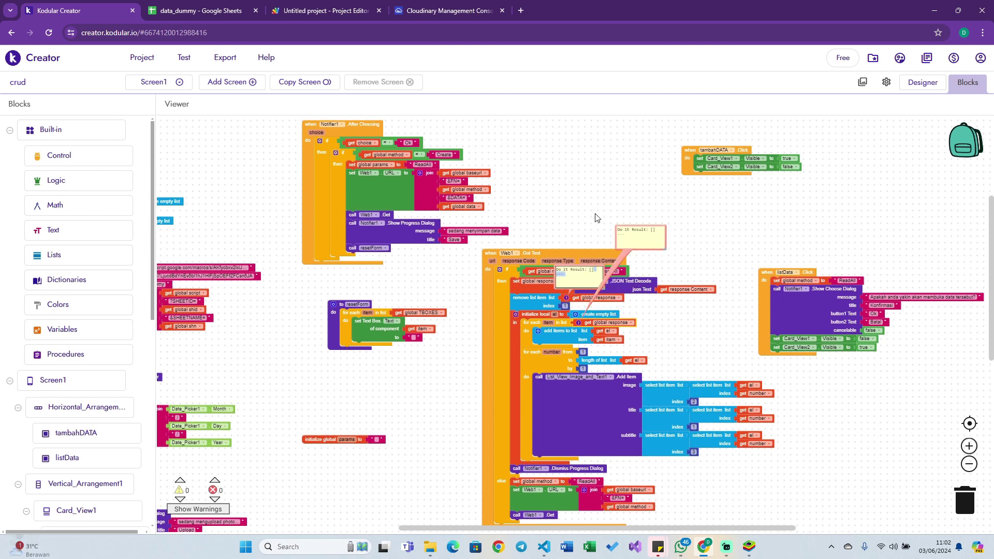
right_click(586, 323)
click(636, 344)
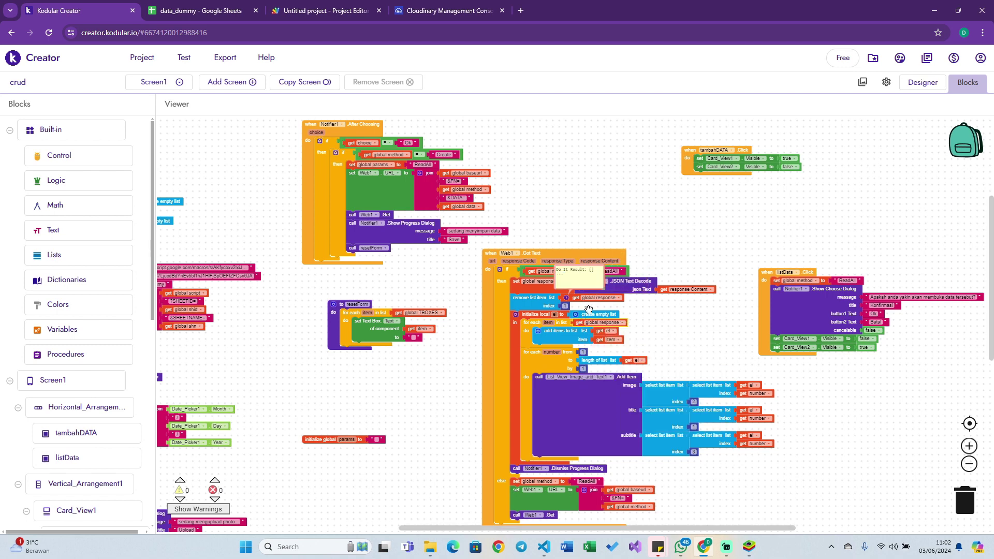
right_click(574, 299)
click(619, 320)
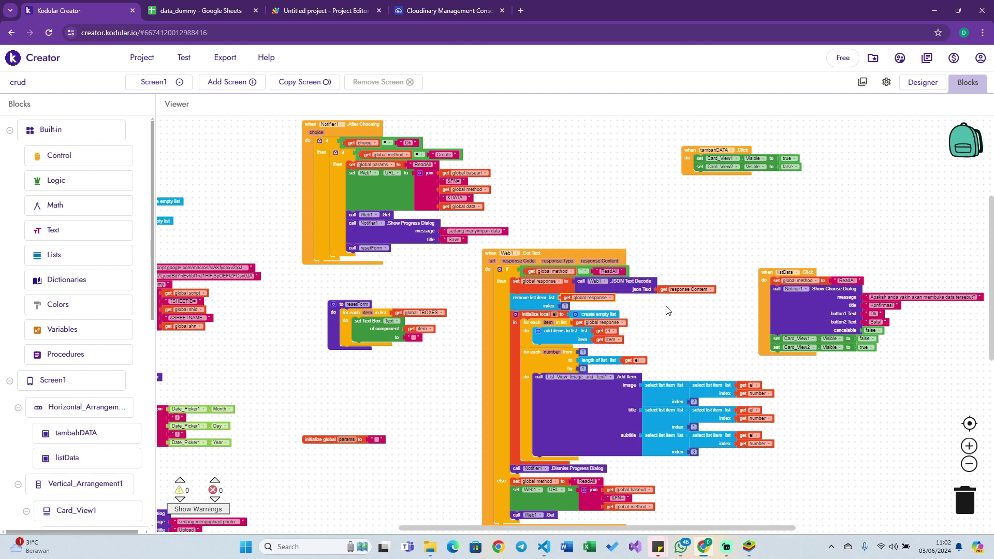
Copy the set Web1.URL join block into listData.Click, below the Card_View2 line.
scroll(683, 358, down, 1)
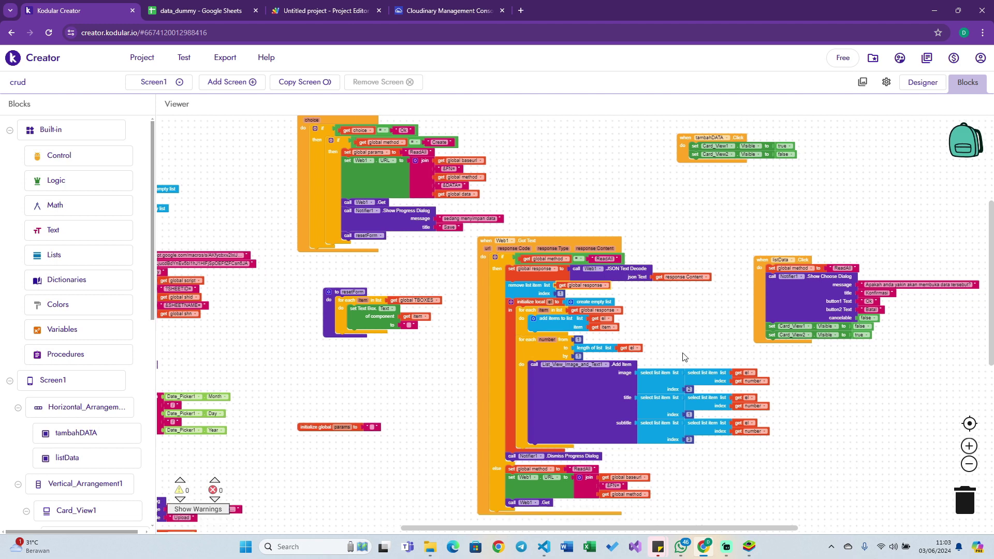
click(536, 487)
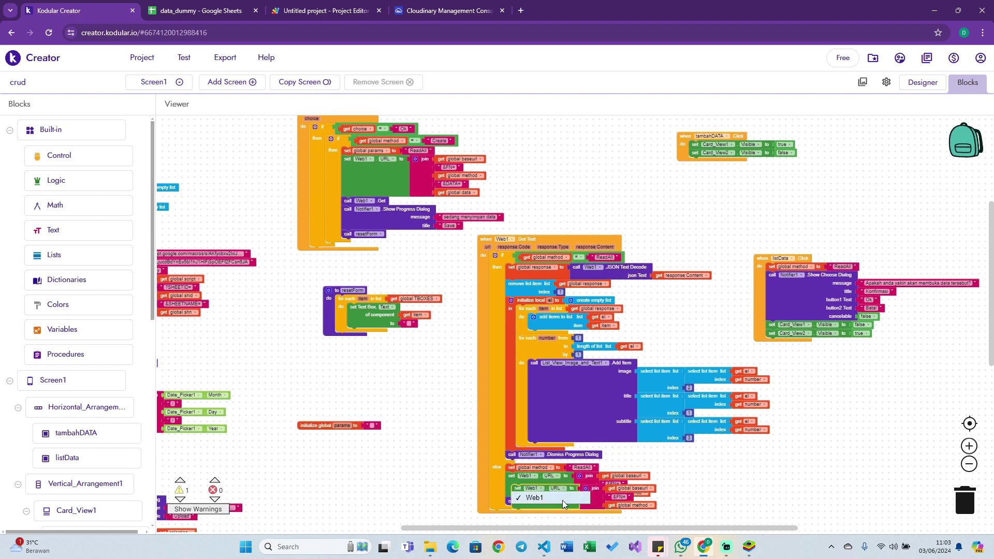
key(ctrl+c)
key(ctrl+v)
mouse_move(549, 497)
mouse_down()
mouse_move(814, 353)
mouse_move(810, 324)
mouse_up()
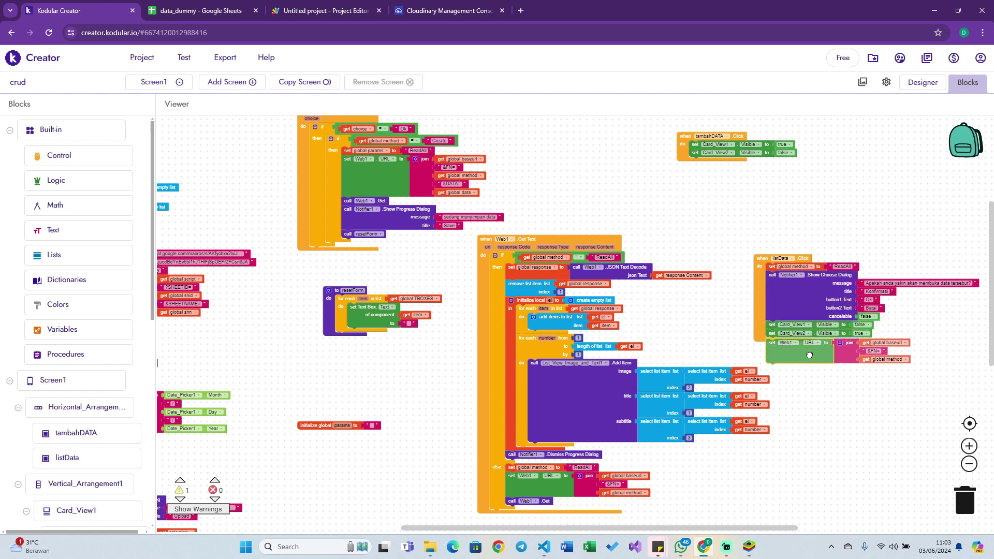
drag(810, 324, 810, 355)
Copy the call Web1.Get block into listData.Click after the URL setter.
scroll(813, 299, down, 2)
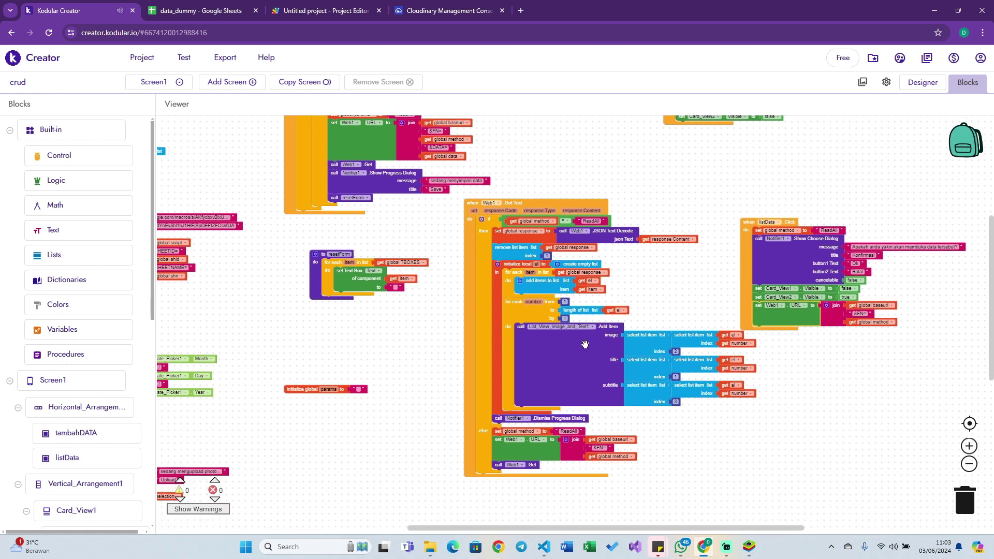
scroll(428, 346, left, 2)
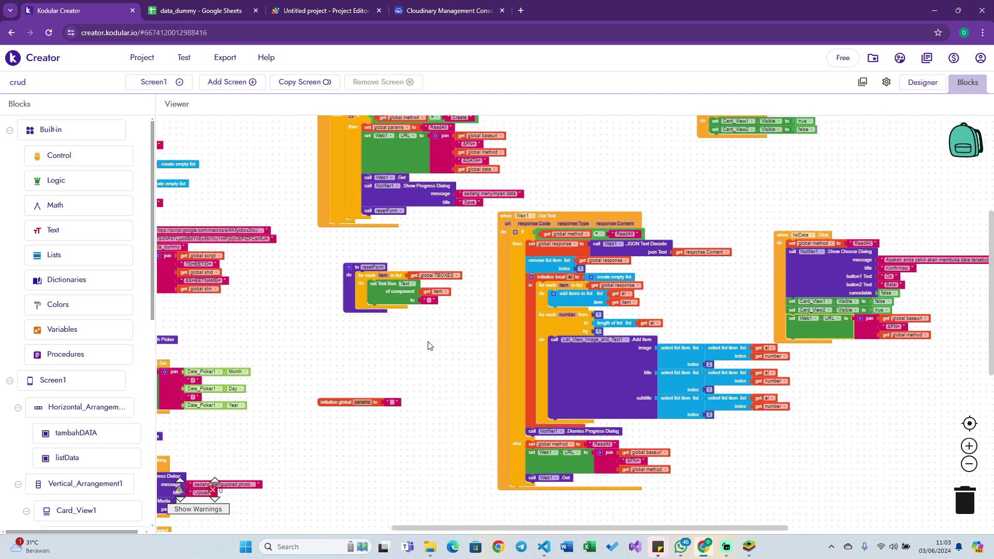
click(531, 476)
key(ctrl+c)
key(ctrl+v)
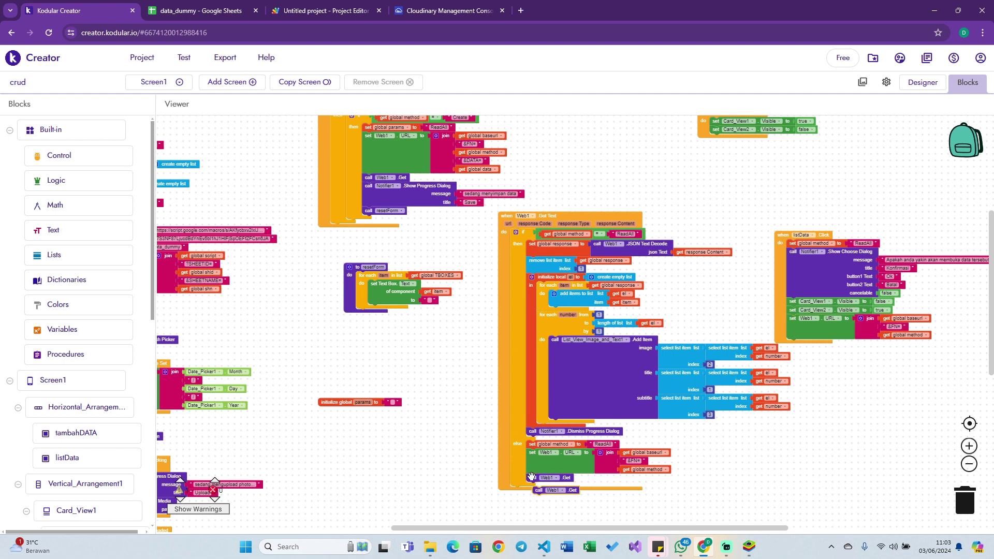
drag(536, 491, 794, 344)
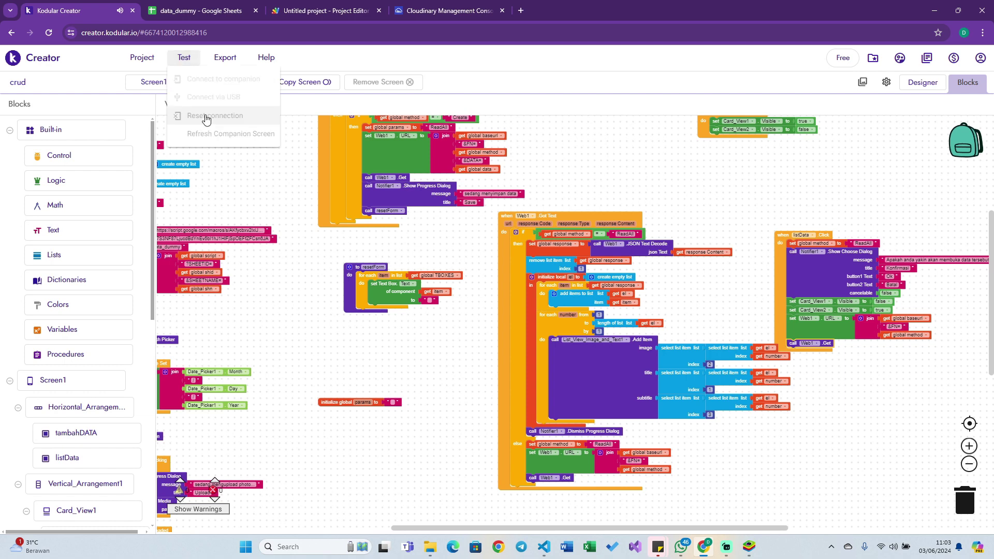
Load the list in the BlueStacks app and confirm Konfirmasi, showing eight names with image URLs.
click(749, 547)
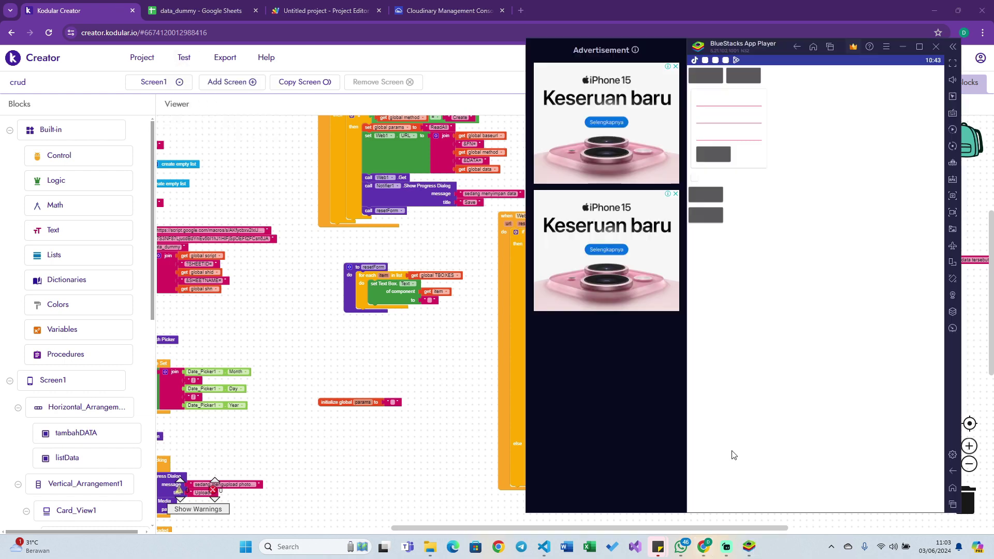
click(866, 91)
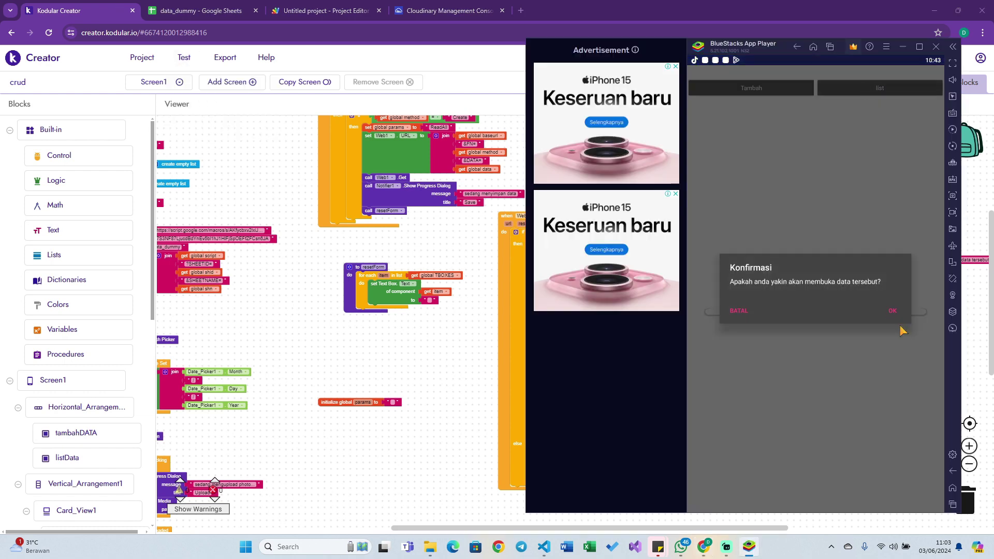
click(892, 310)
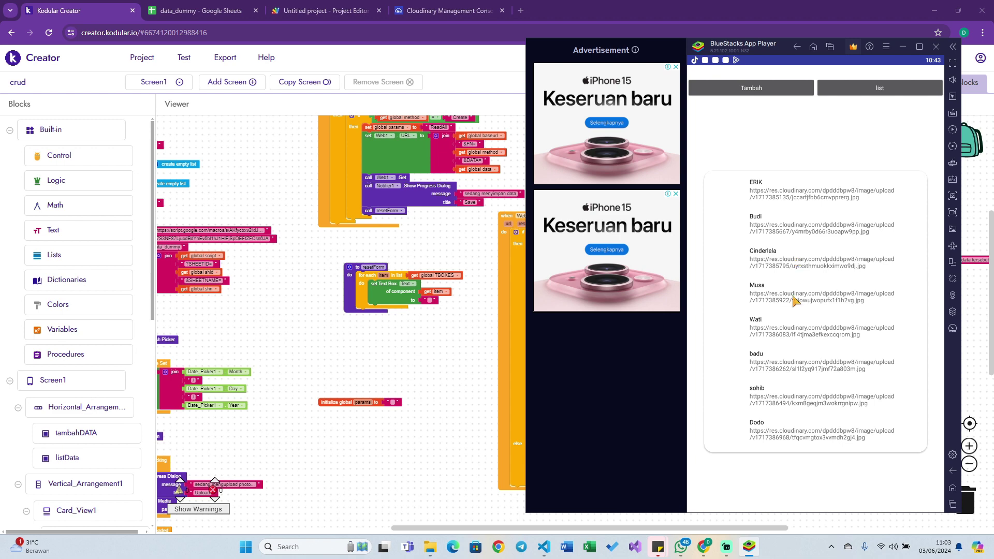
key(alt+Tab)
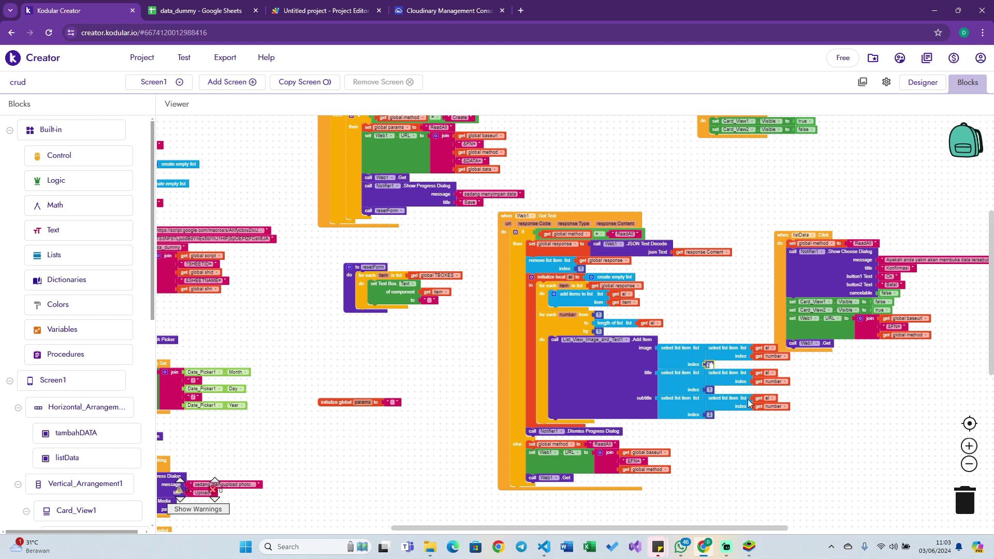
Set the image index to 3 and the subtitle index to 2.
text(3)
click(730, 452)
click(709, 414)
click(730, 428)
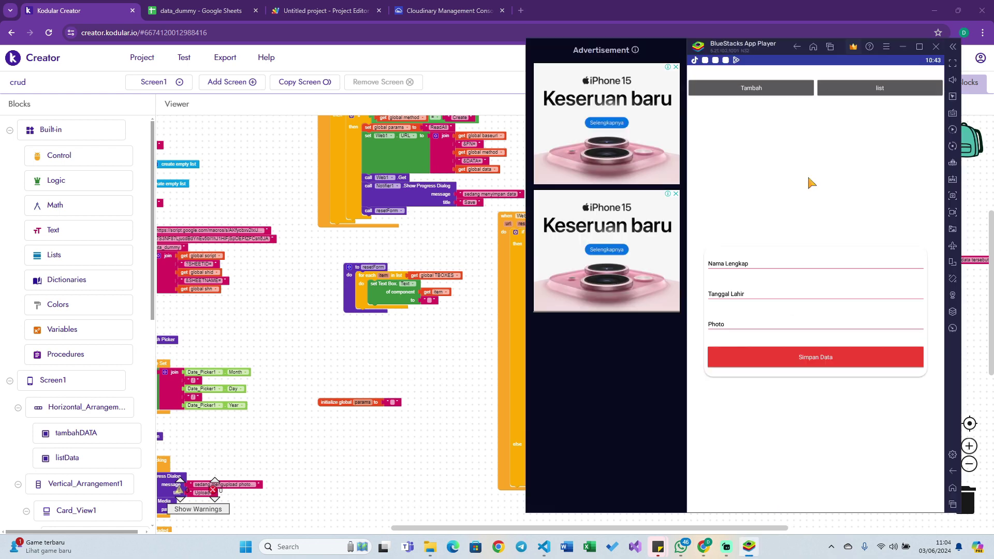
Reload the list twice in BlueStacks, showing thumbnails, names and dates with repeated entries.
click(870, 92)
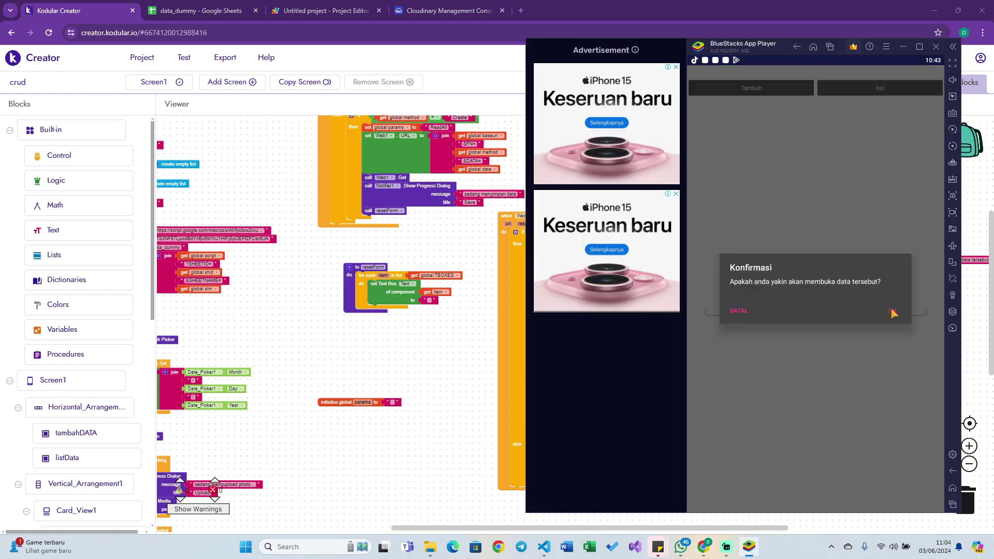
click(892, 311)
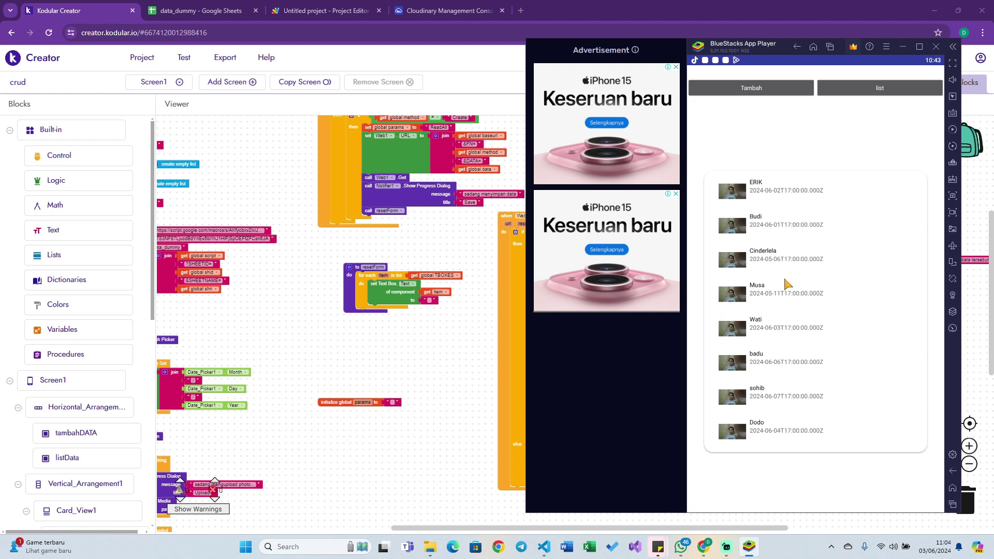
click(751, 94)
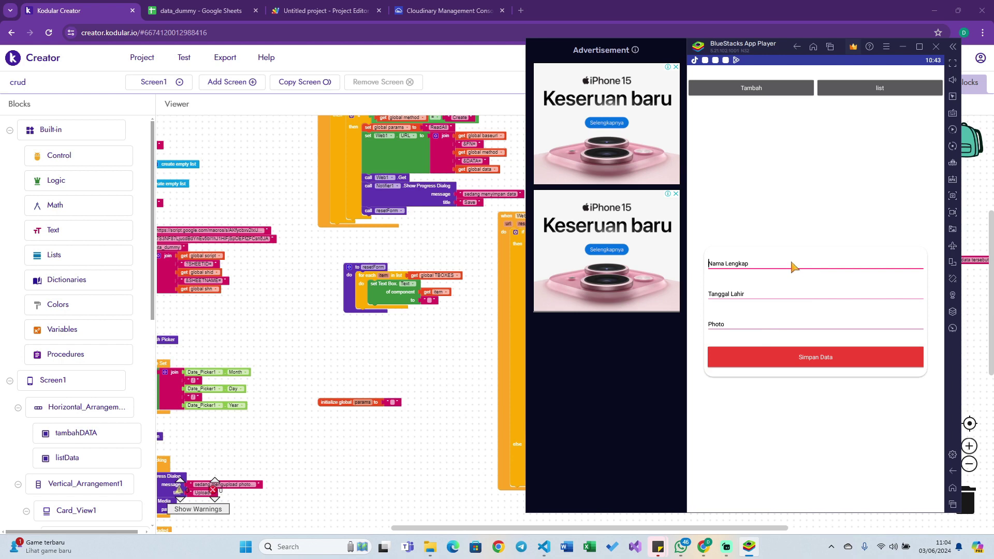
click(871, 93)
click(779, 301)
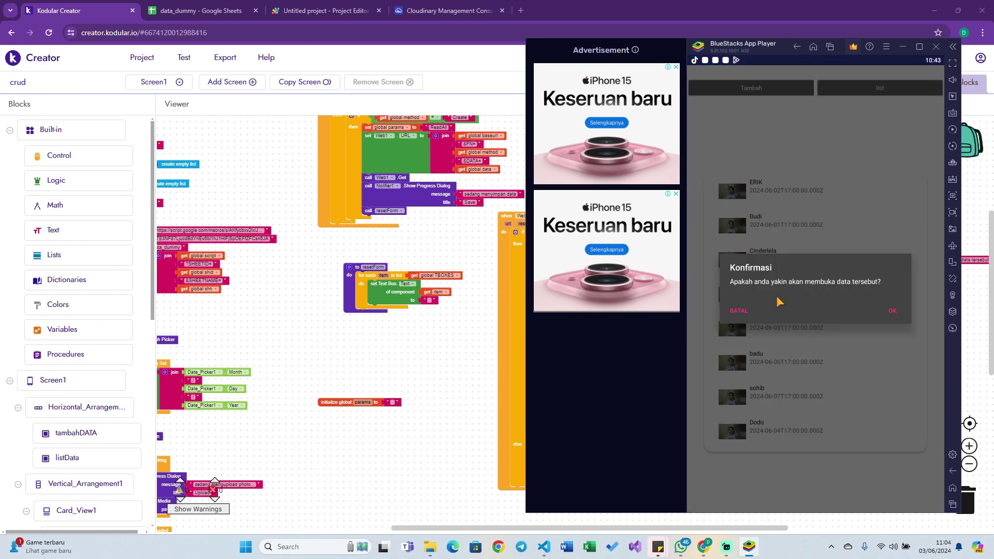
click(893, 312)
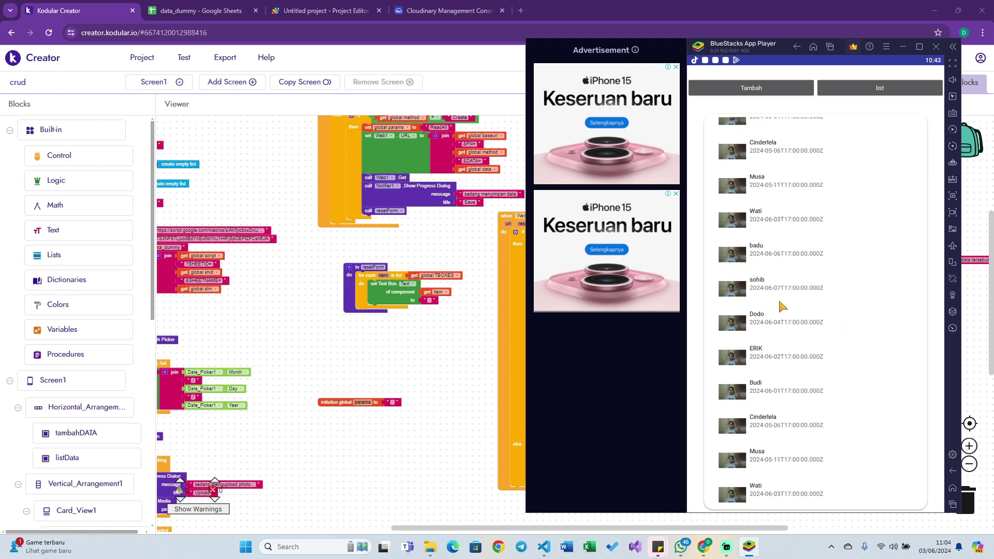
scroll(779, 310, up, 3)
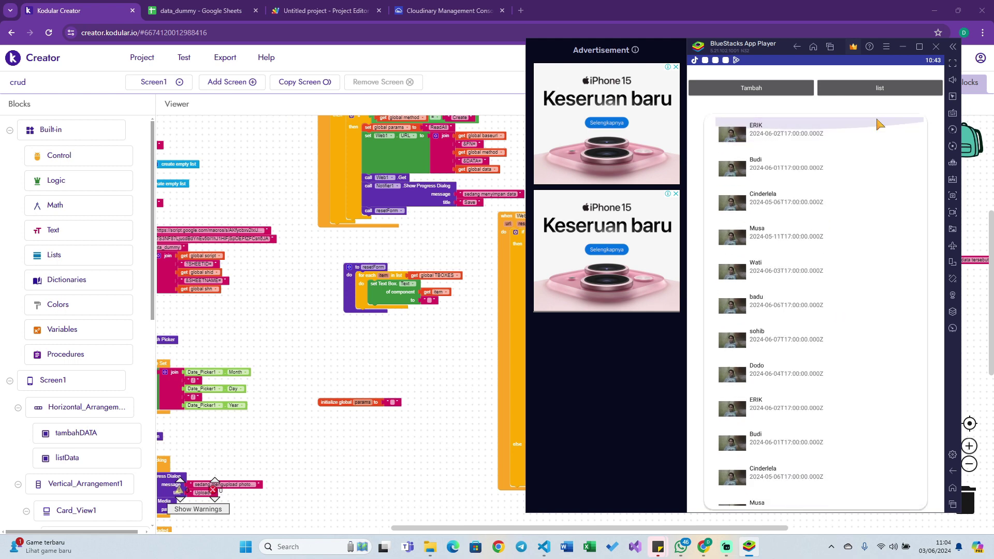
click(429, 344)
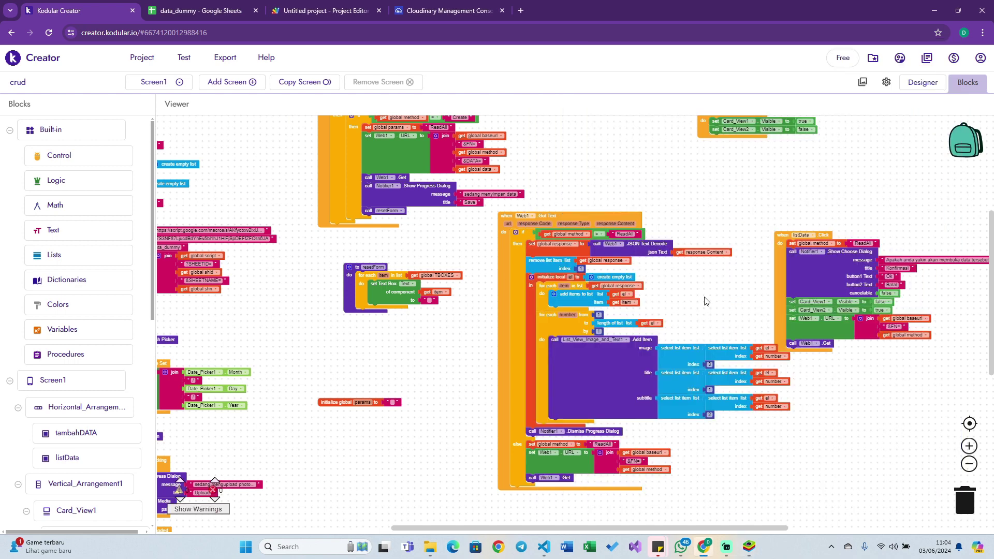
scroll(713, 285, down, 3)
Duplicate a global variable block as listID and initialize it to 0.
scroll(714, 284, up, 2)
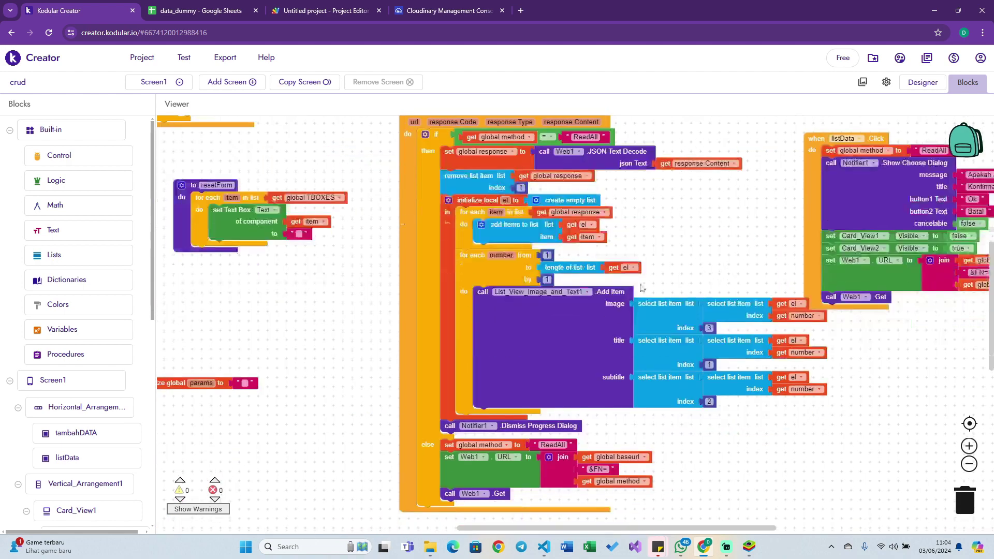
scroll(402, 219, up, 5)
scroll(363, 225, left, 10)
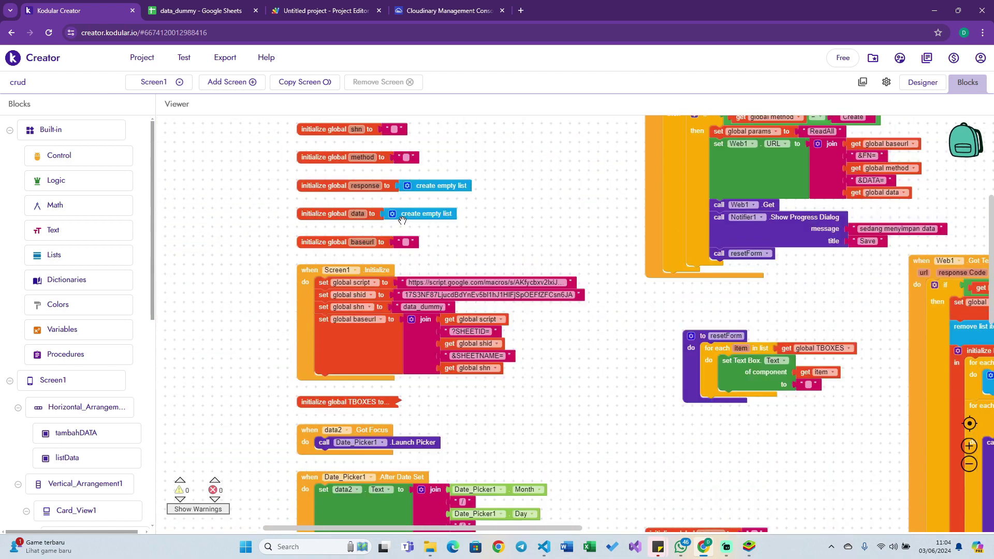
click(318, 213)
key(ctrl+c)
key(ctrl+v)
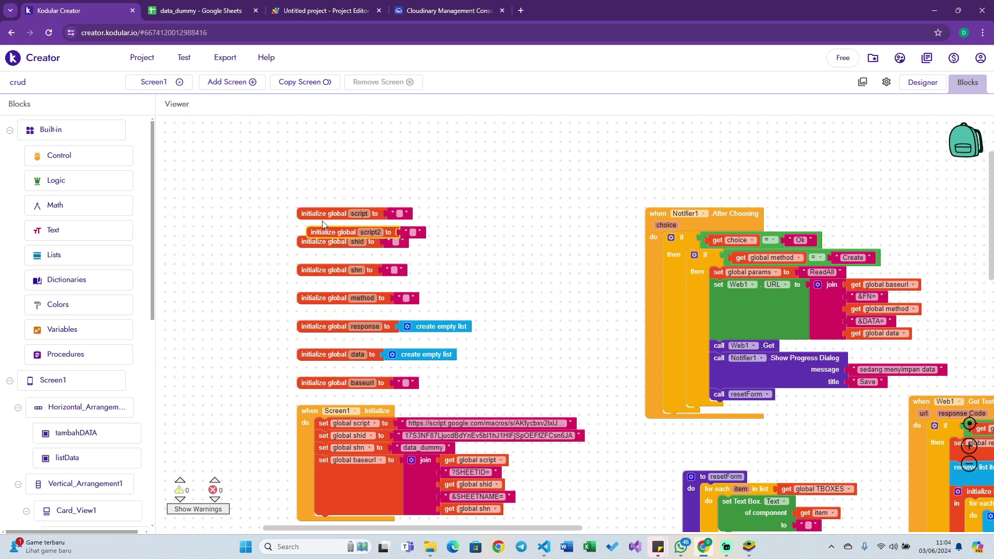
drag(321, 229, 312, 182)
click(358, 185)
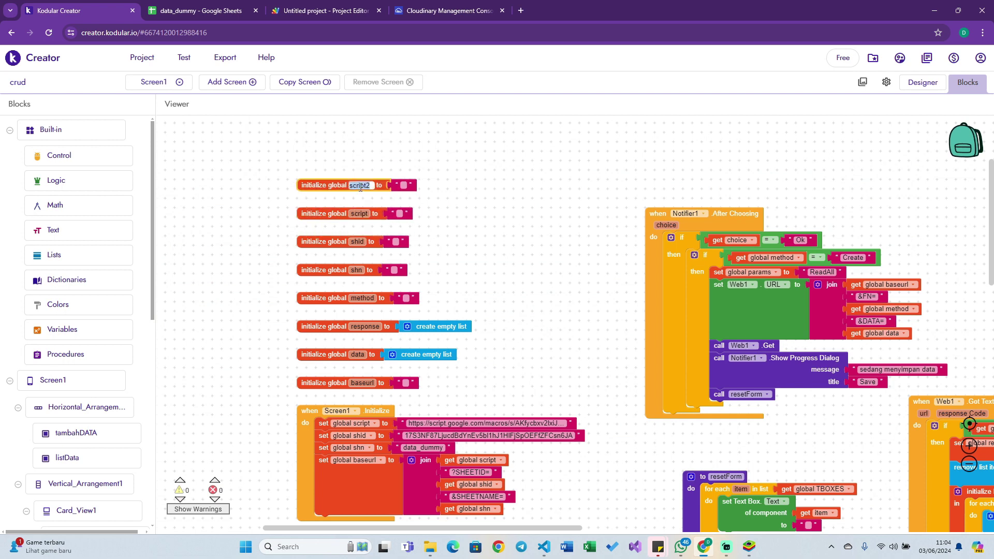
text(listID)
key(Return)
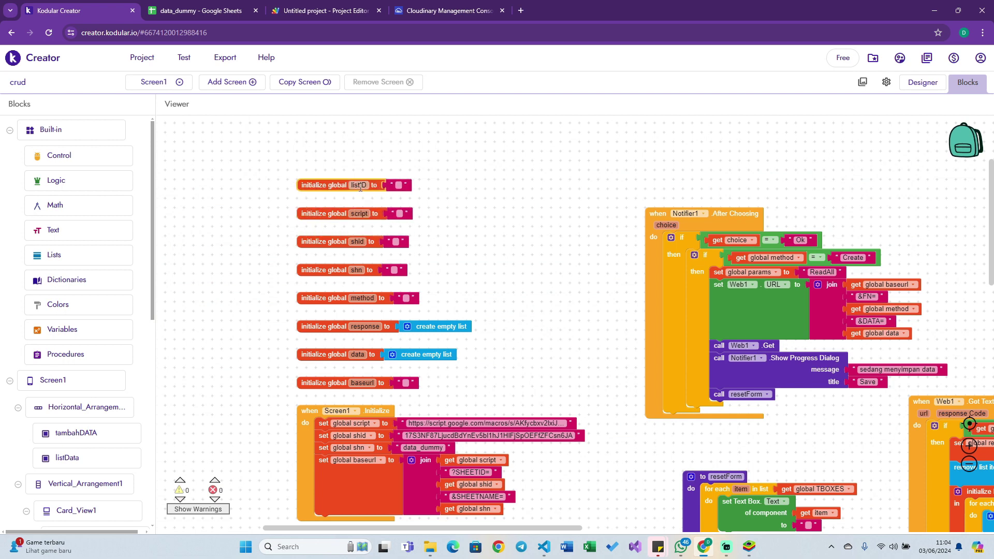
drag(399, 185, 103, 184)
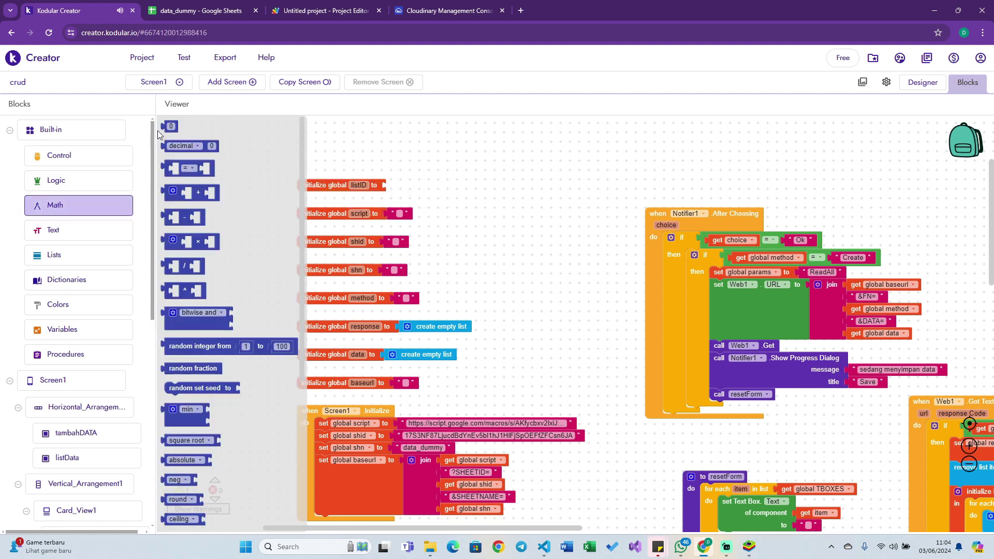
drag(170, 126, 392, 185)
Place a set global listID block inside the number loop of Web1 Got Text.
scroll(588, 275, down, 5)
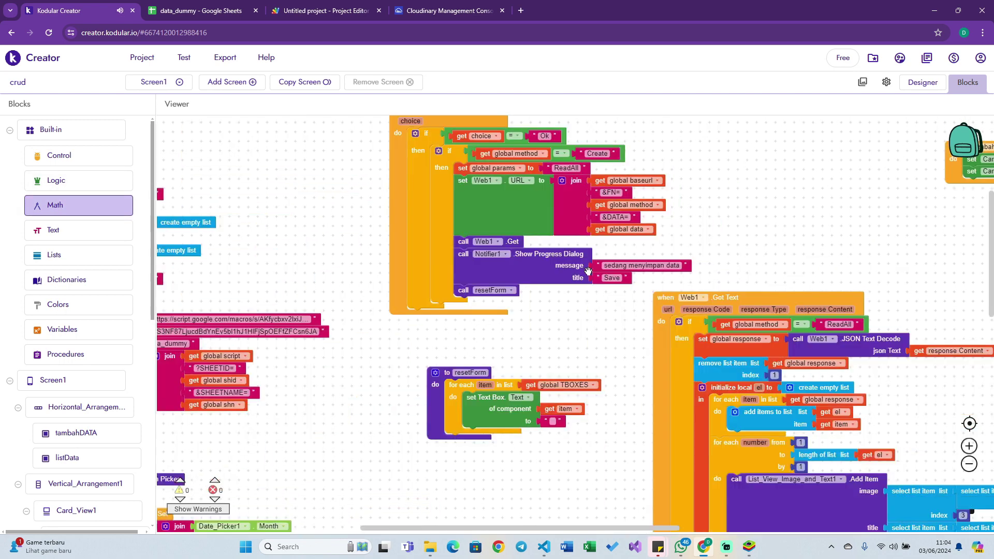
scroll(589, 276, right, 7)
click(582, 156)
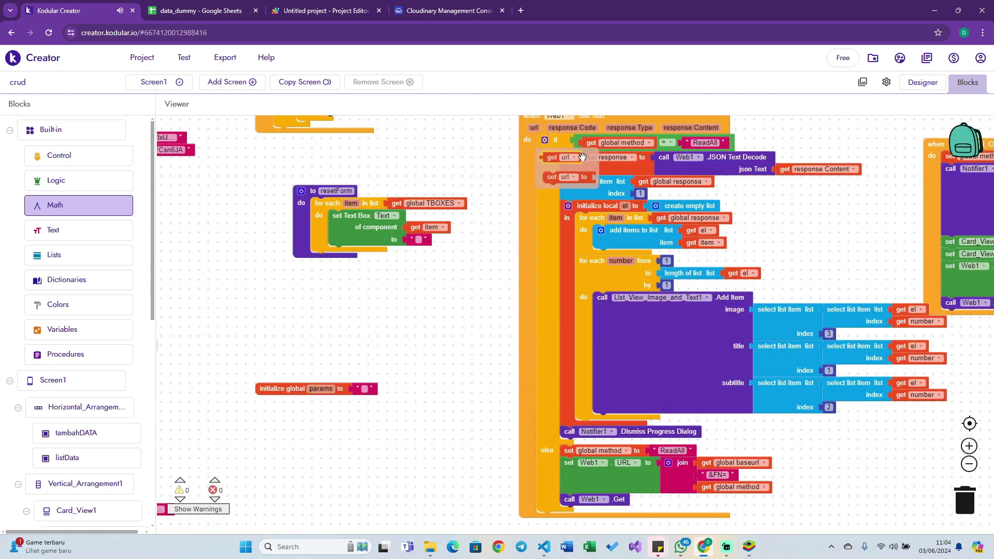
mouse_move(550, 179)
mouse_down()
mouse_move(606, 302)
mouse_move(586, 266)
mouse_up()
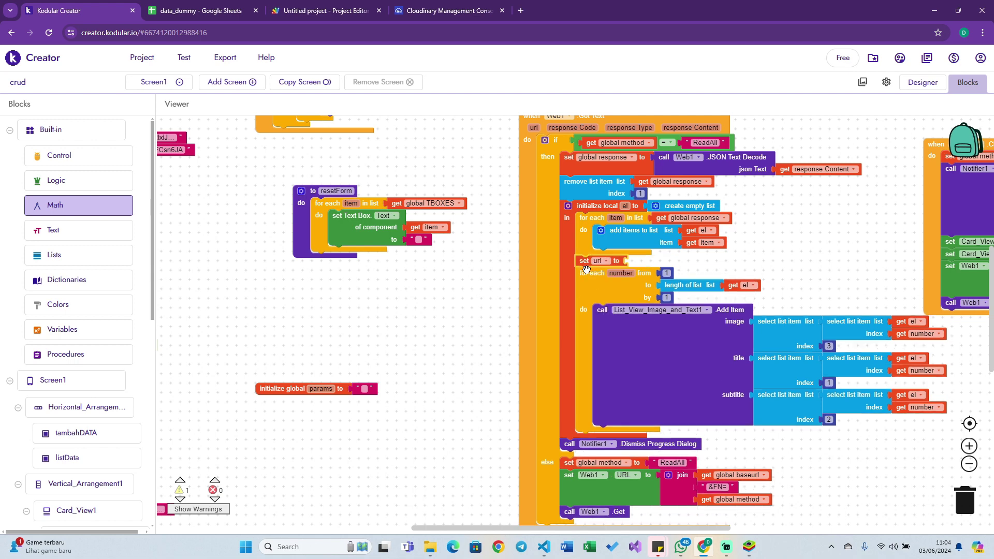
click(608, 261)
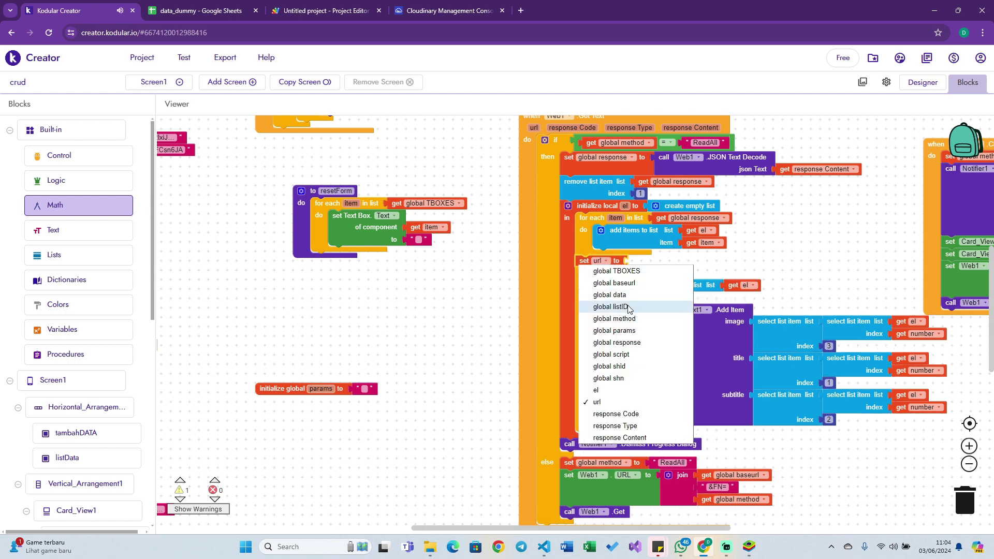
click(610, 306)
click(631, 273)
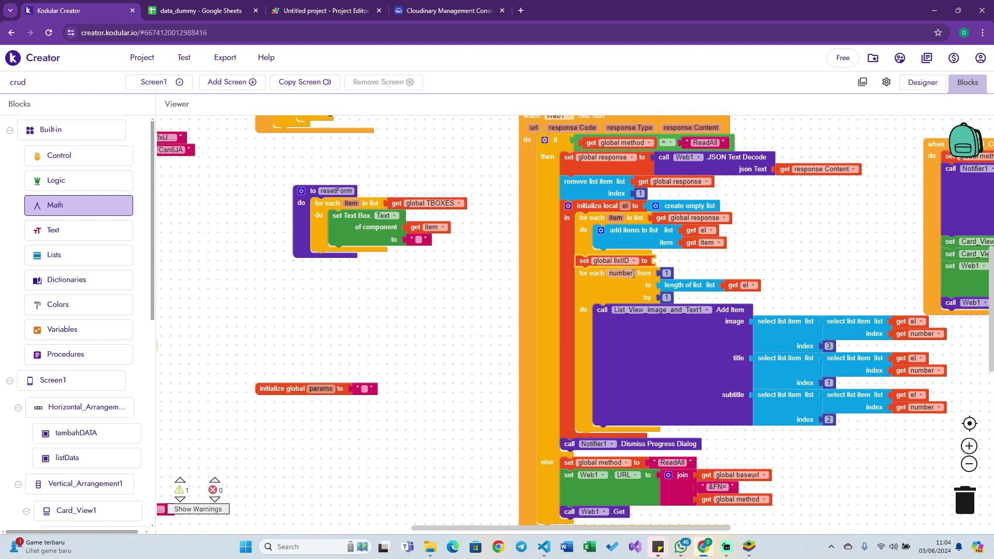
click(585, 260)
key(ctrl+c)
key(ctrl+v)
key(Delete)
click(585, 260)
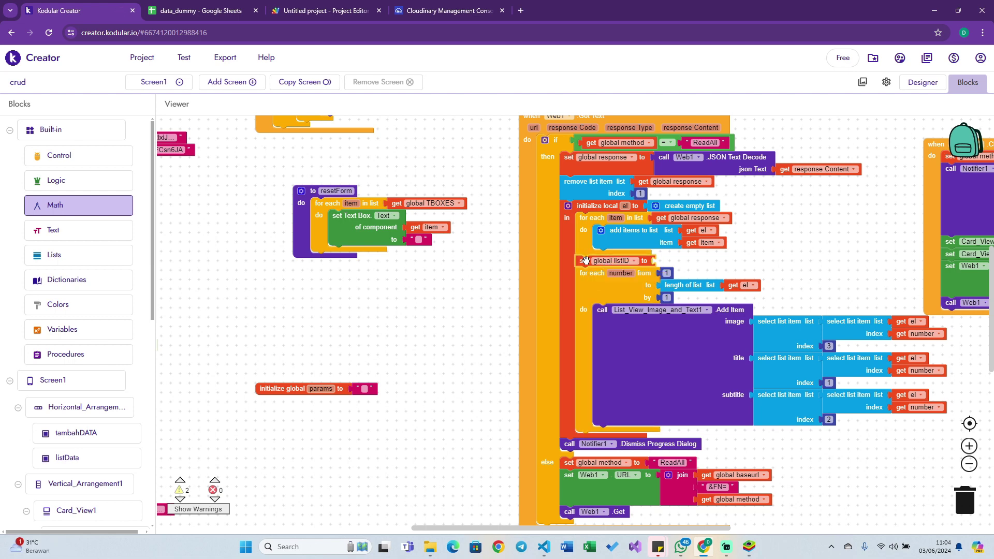
key(Delete)
key(ctrl+z)
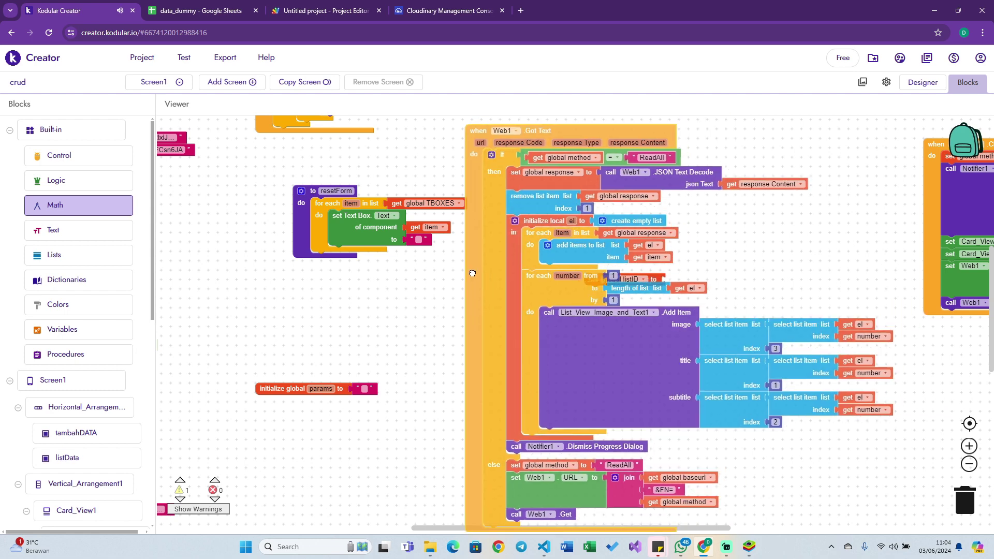
key(ctrl+z)
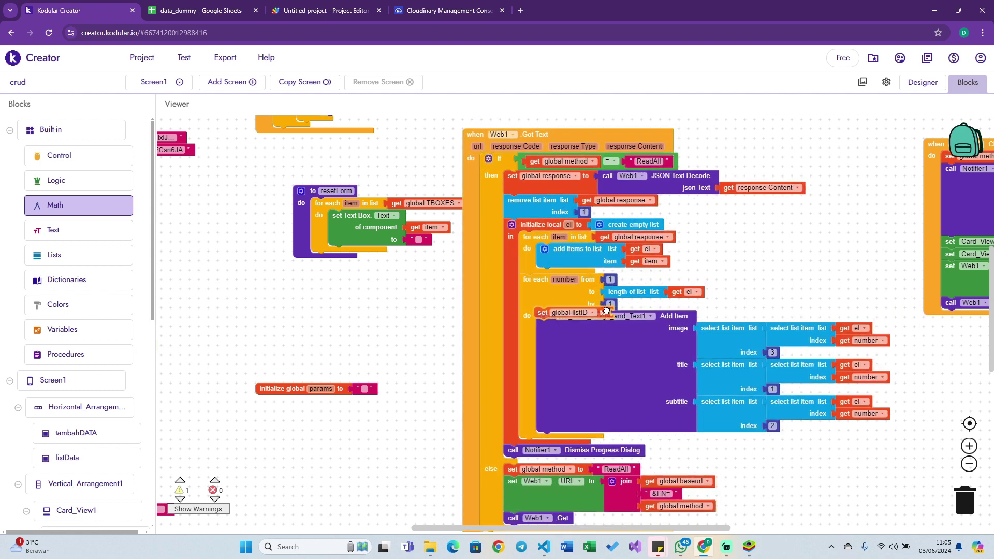
drag(606, 307, 607, 310)
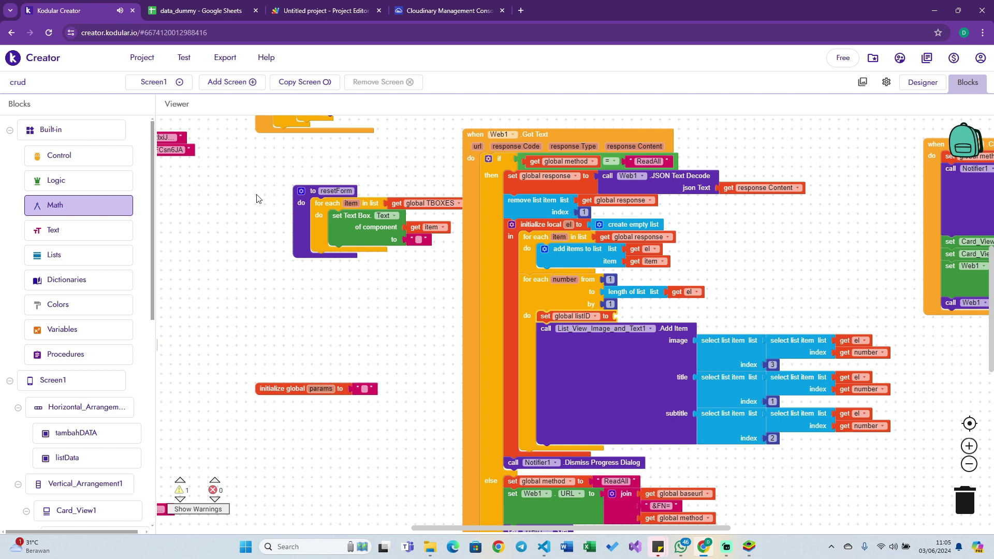
Set global listID's value to number + global listID using a Math addition block.
click(67, 206)
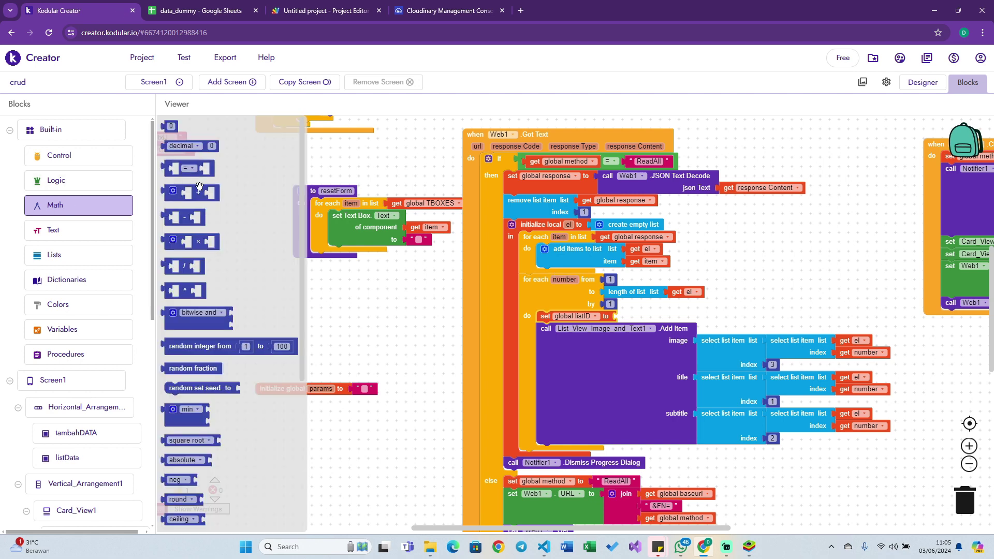
drag(199, 186, 656, 318)
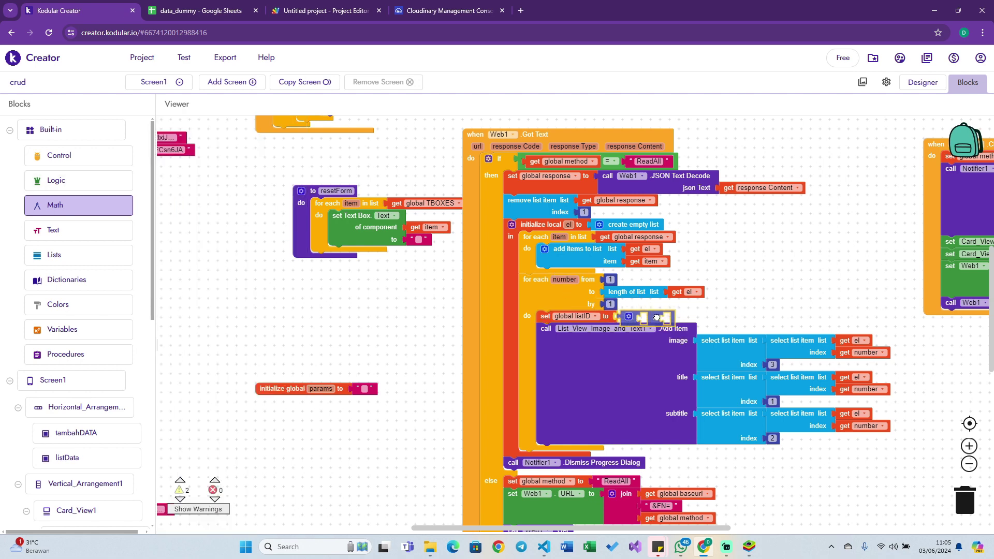
mouse_move(564, 278)
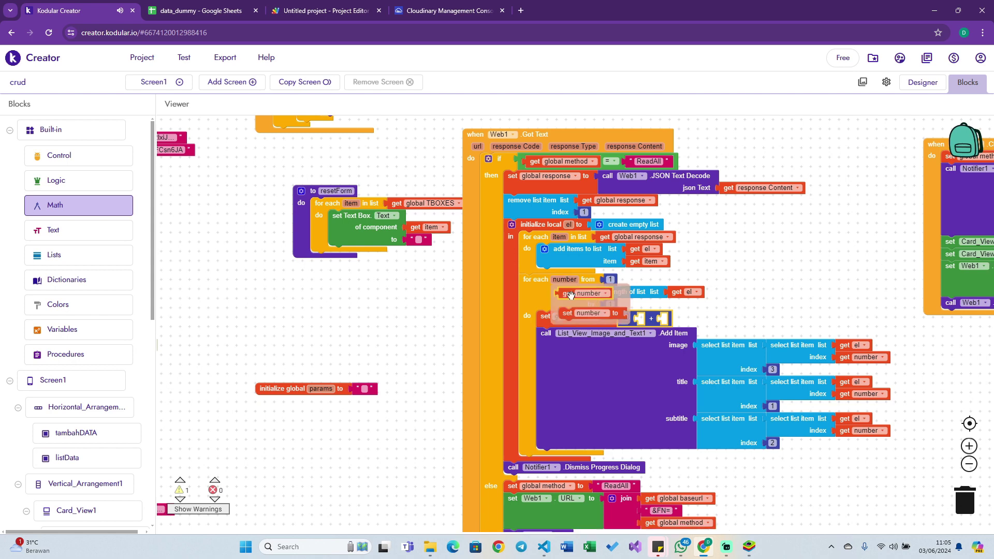
drag(570, 294, 673, 322)
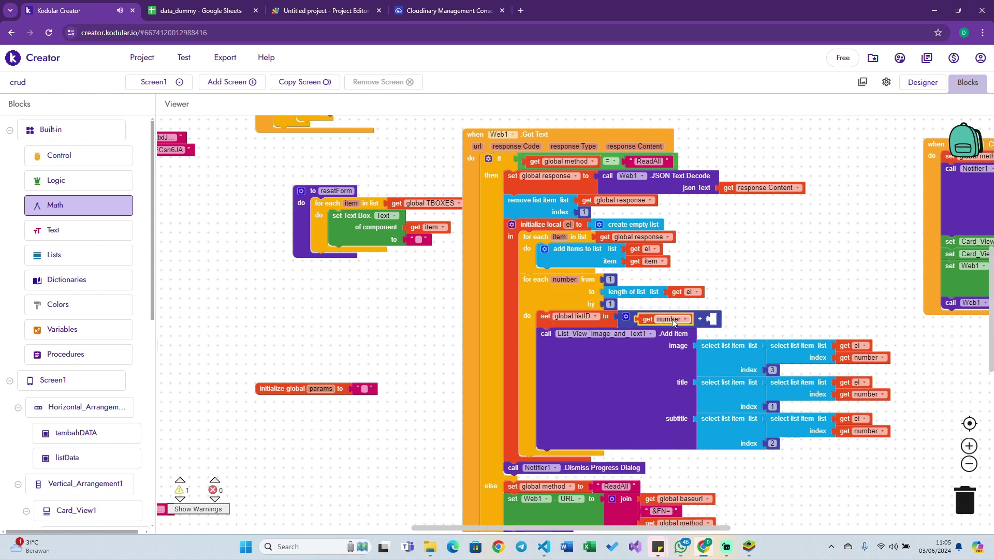
key(ctrl+c)
key(ctrl+v)
drag(661, 337, 719, 318)
click(757, 319)
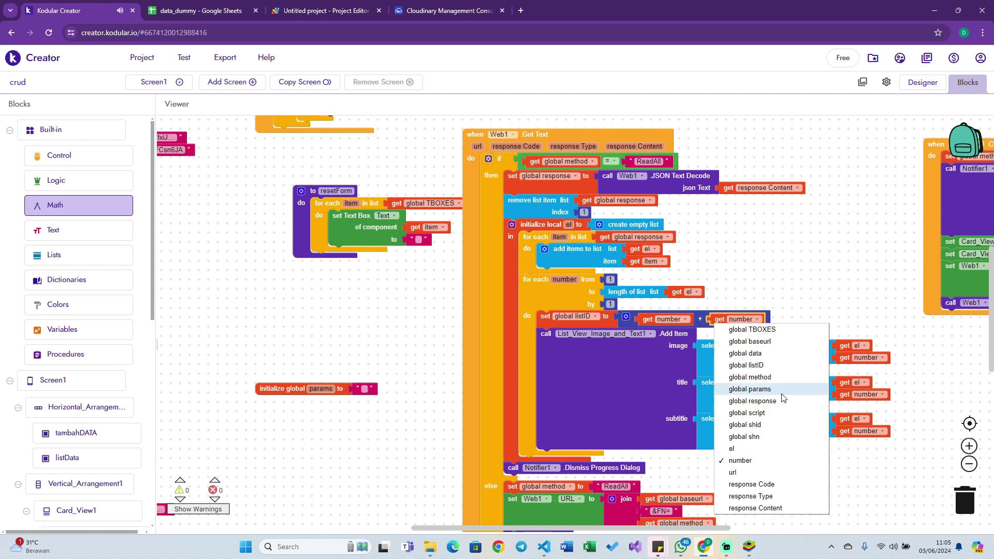
click(763, 367)
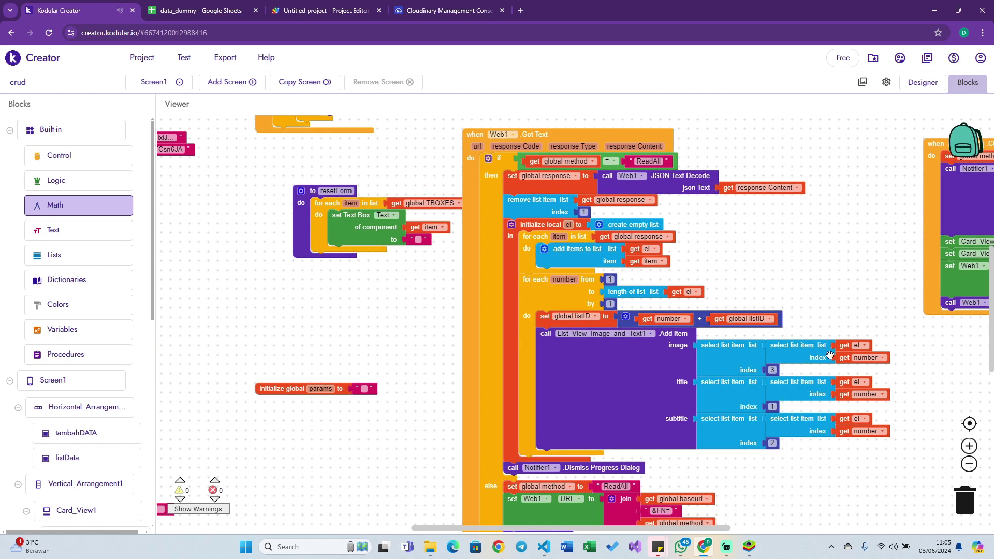
scroll(833, 364, right, 1)
scroll(833, 364, down, 1)
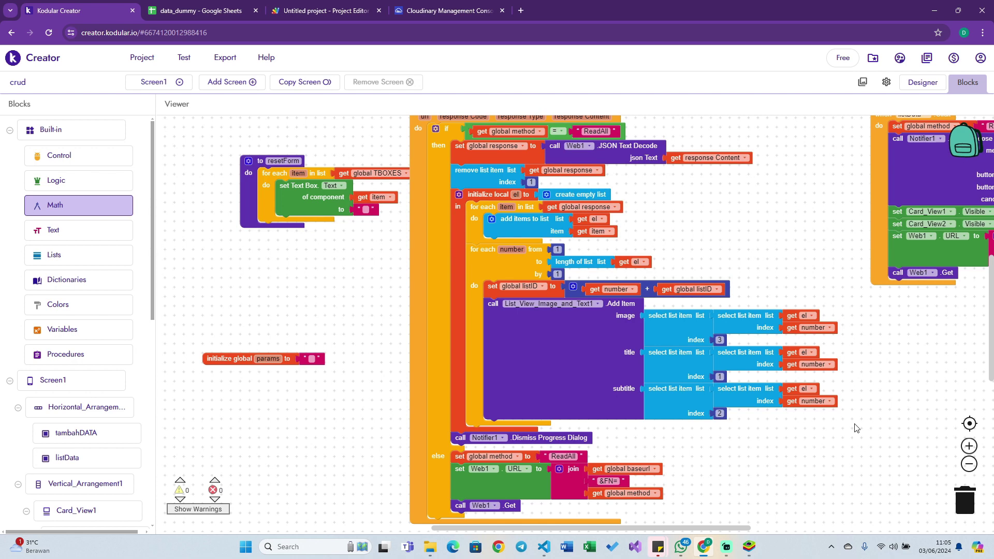
Switch the Add Item image, title and subtitle index getters from number to global listID.
click(813, 327)
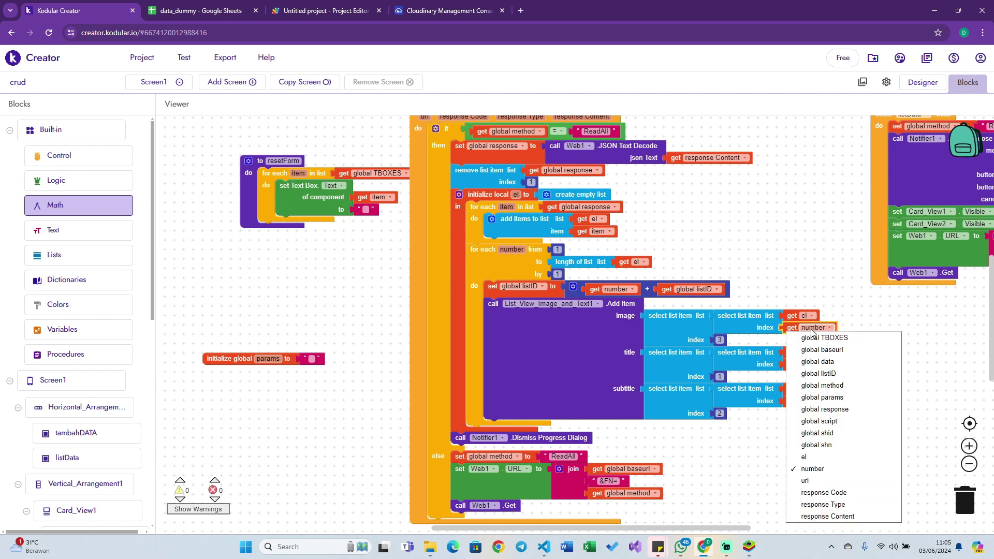
click(842, 380)
click(812, 365)
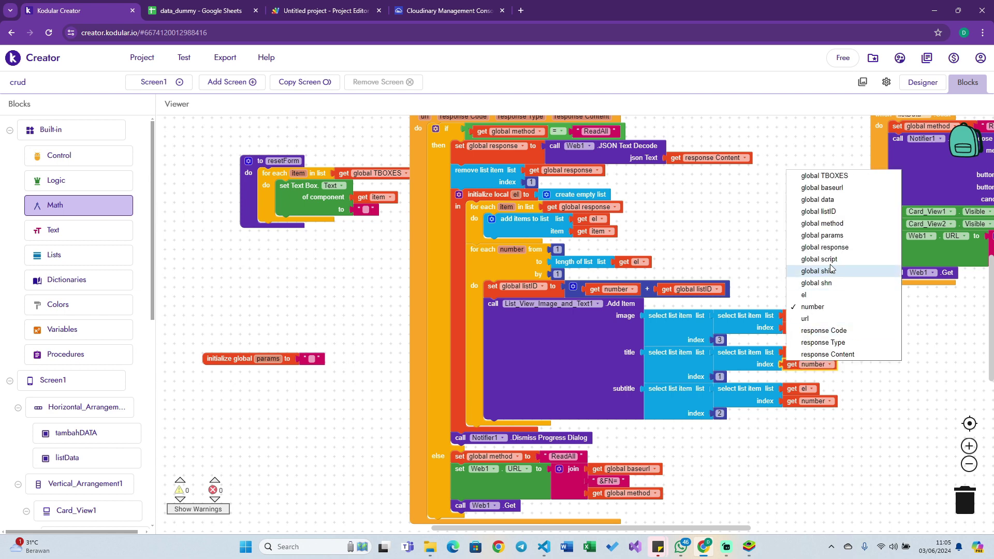
click(827, 212)
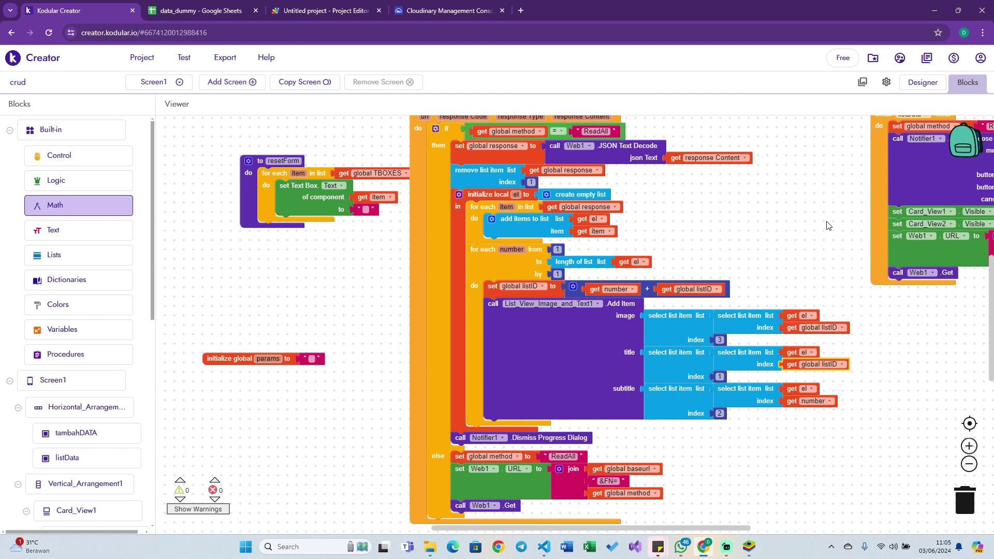
click(828, 401)
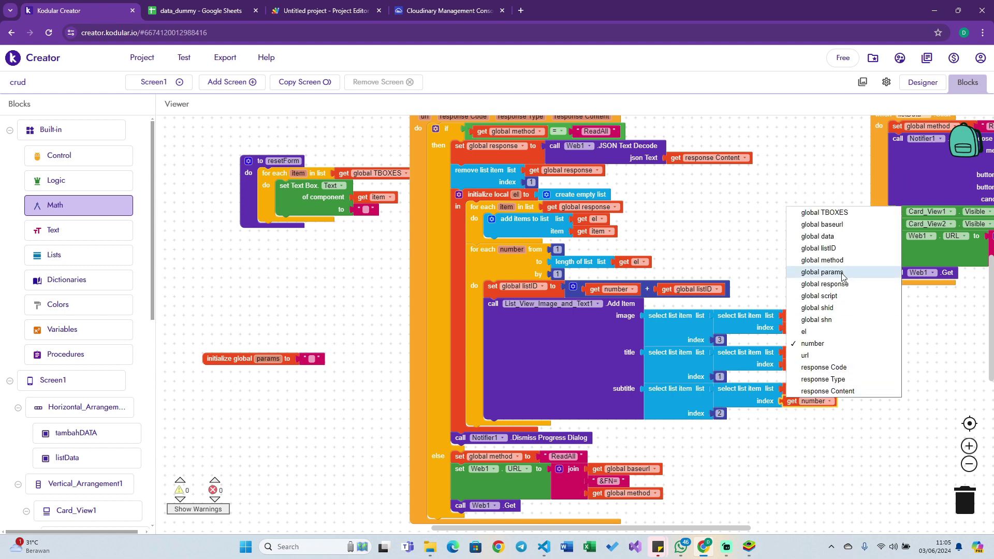
click(839, 250)
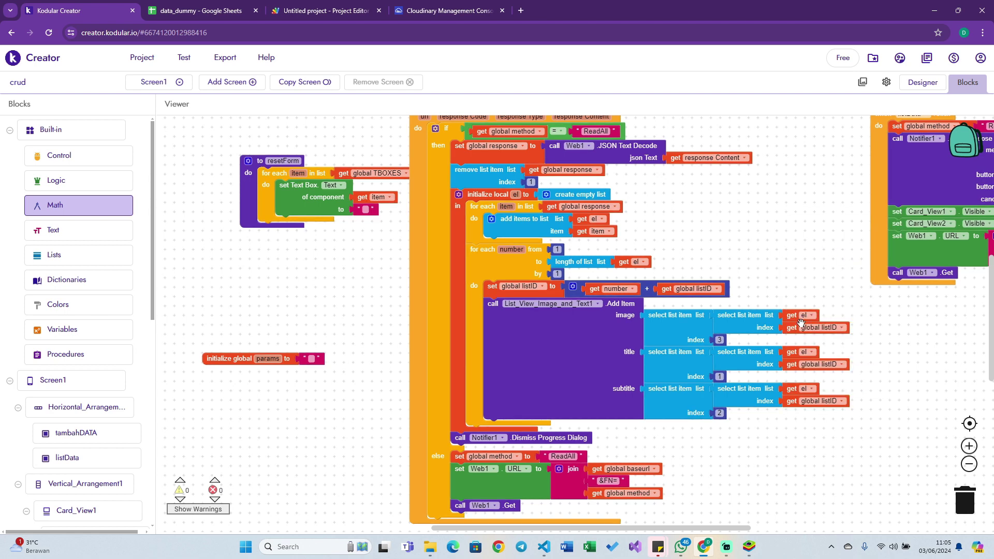
scroll(809, 238, up, 3)
ctrl+scroll(808, 237, down, 3)
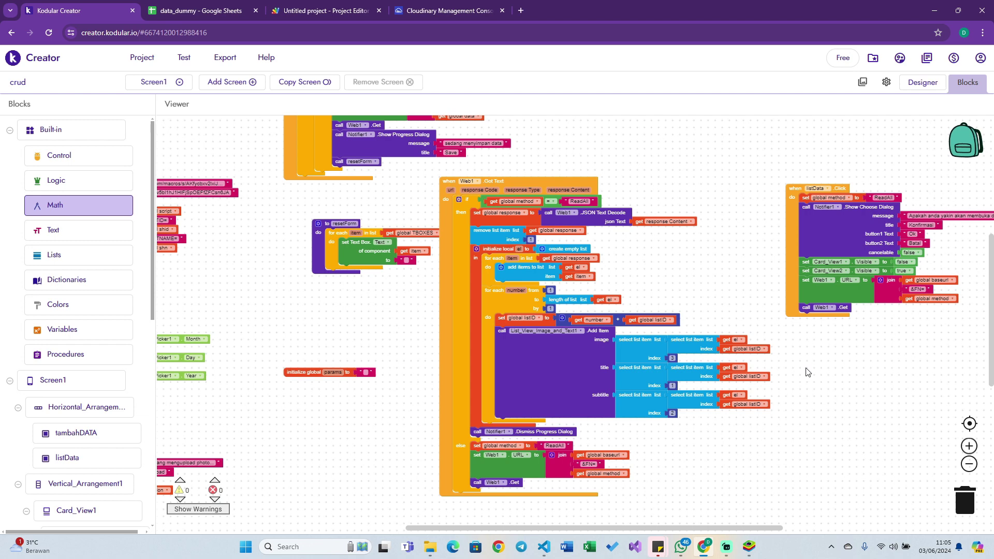
Refresh the companion and load the list, showing three entries and an item 10 of 8 error.
click(185, 58)
click(223, 131)
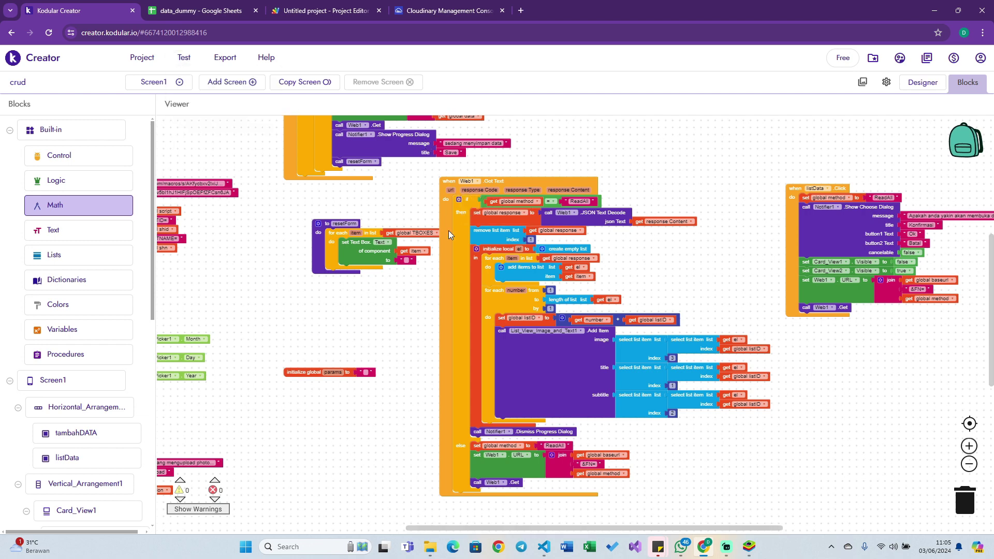
click(749, 547)
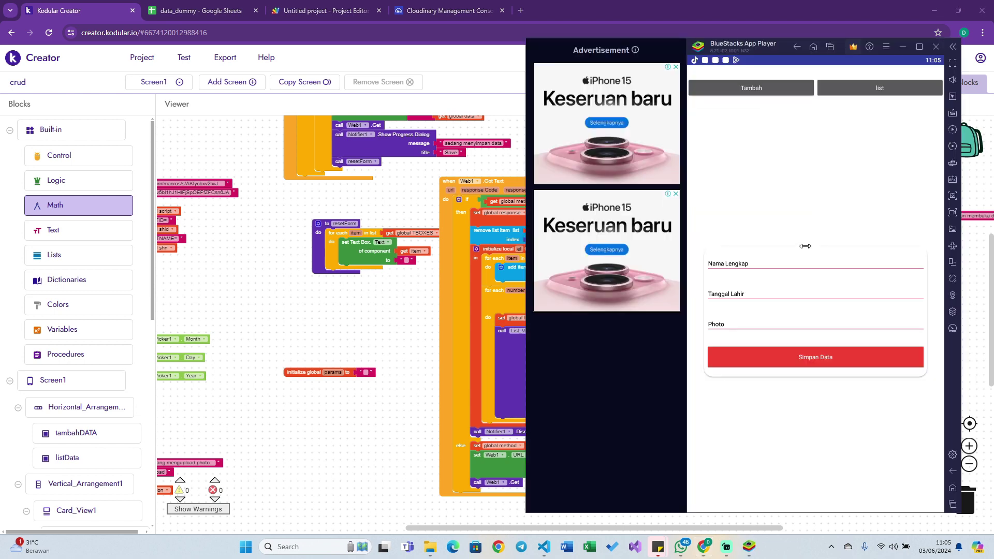
click(859, 90)
click(900, 311)
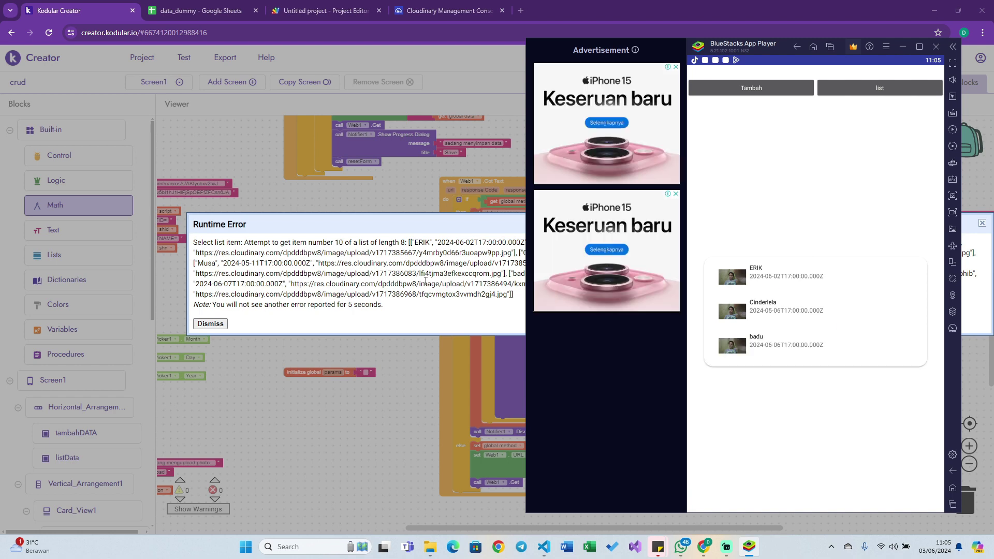
click(345, 276)
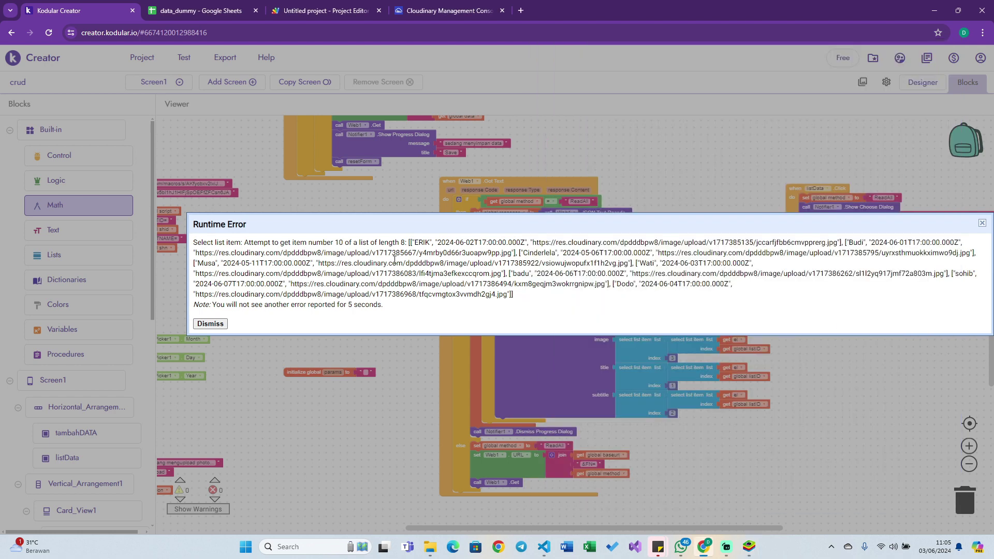
Dismiss the runtime error and switch image, title and subtitle indexes from global listID back to number.
click(206, 325)
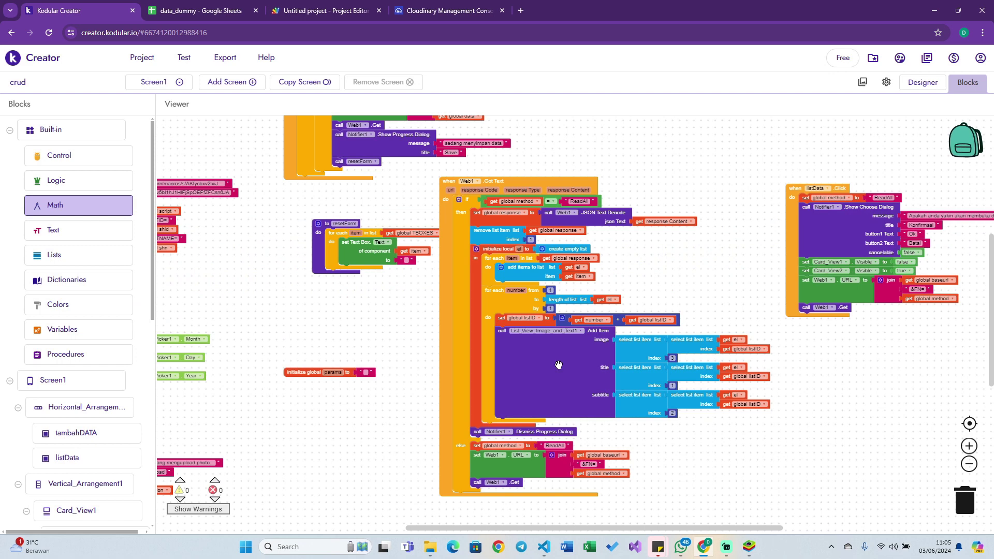
click(745, 349)
click(744, 293)
click(756, 377)
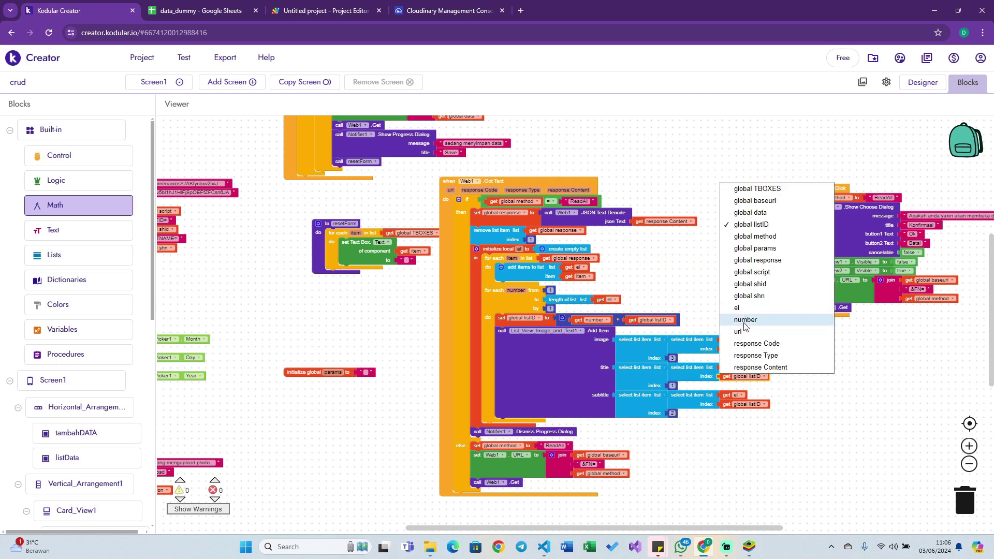
click(745, 318)
click(754, 404)
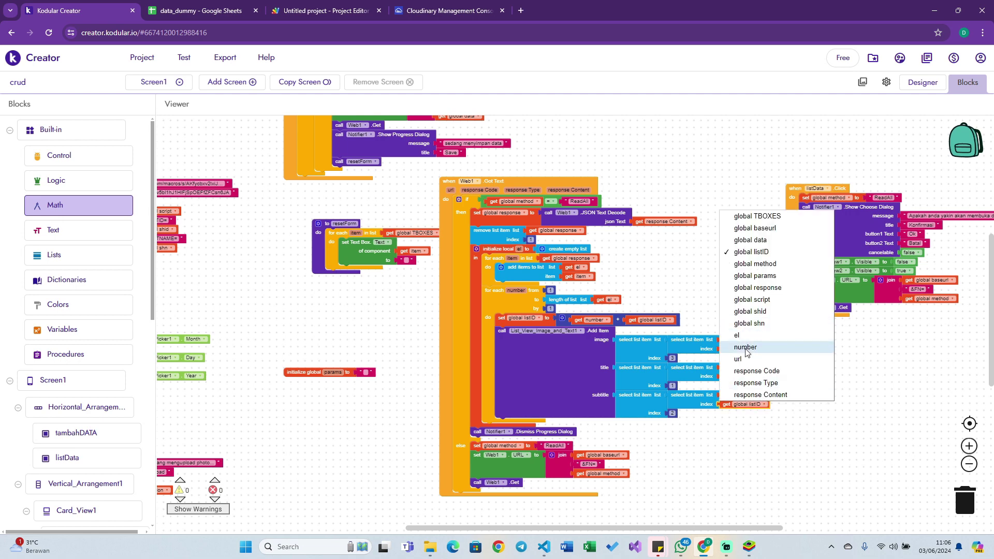
click(746, 343)
click(702, 304)
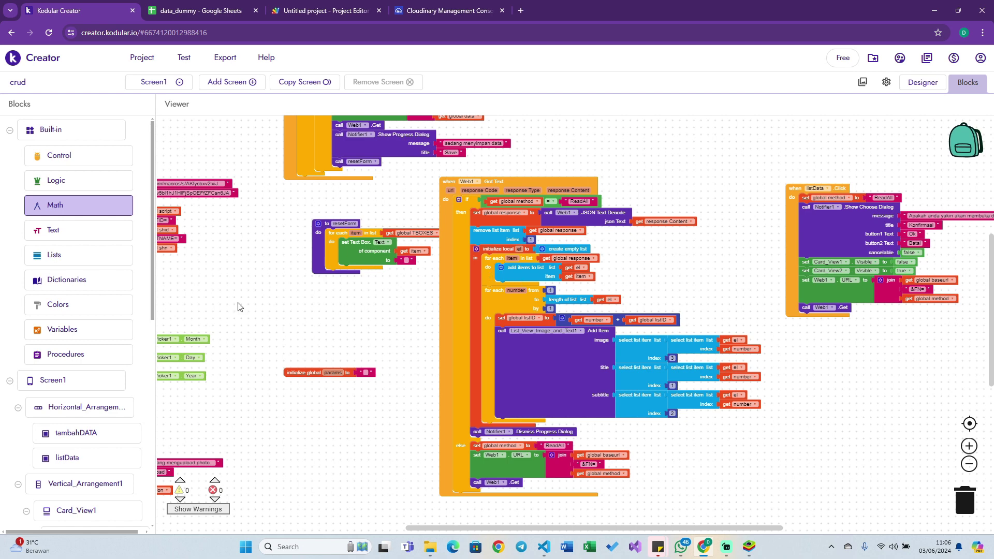
Drag a List_View_Image_and_Text1 Clear List call to the top of the ReadAll then branch.
scroll(73, 443, down, 4)
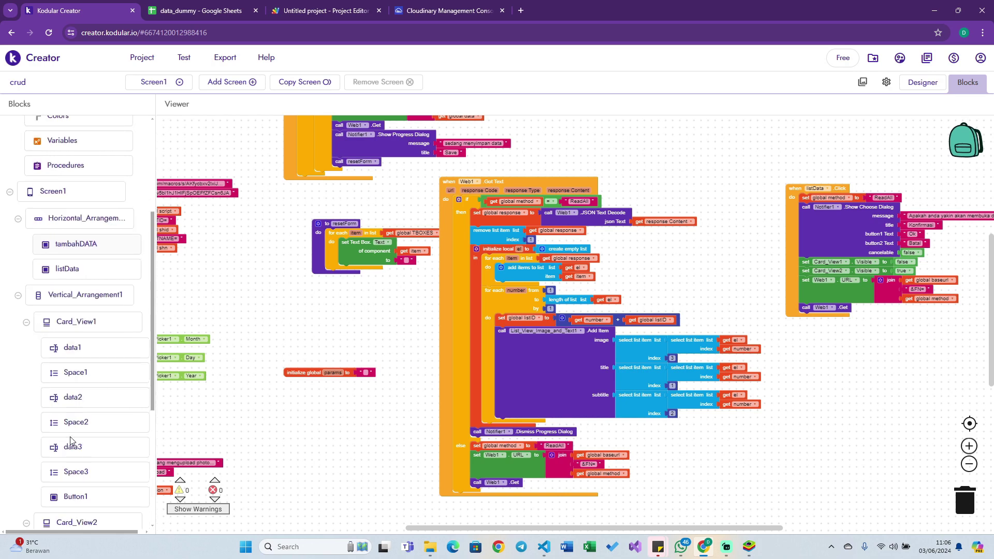
scroll(75, 422, down, 3)
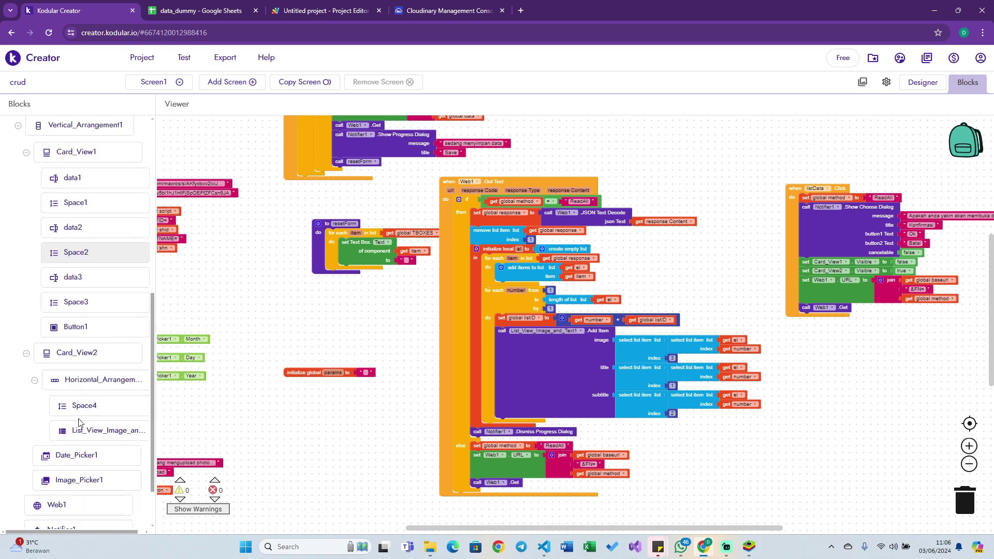
click(109, 427)
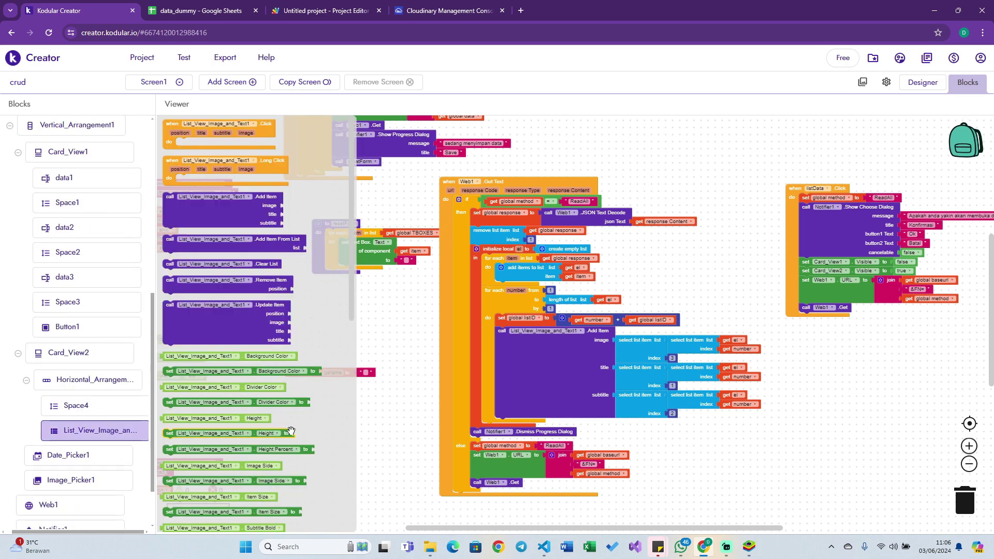
scroll(436, 383, up, 2)
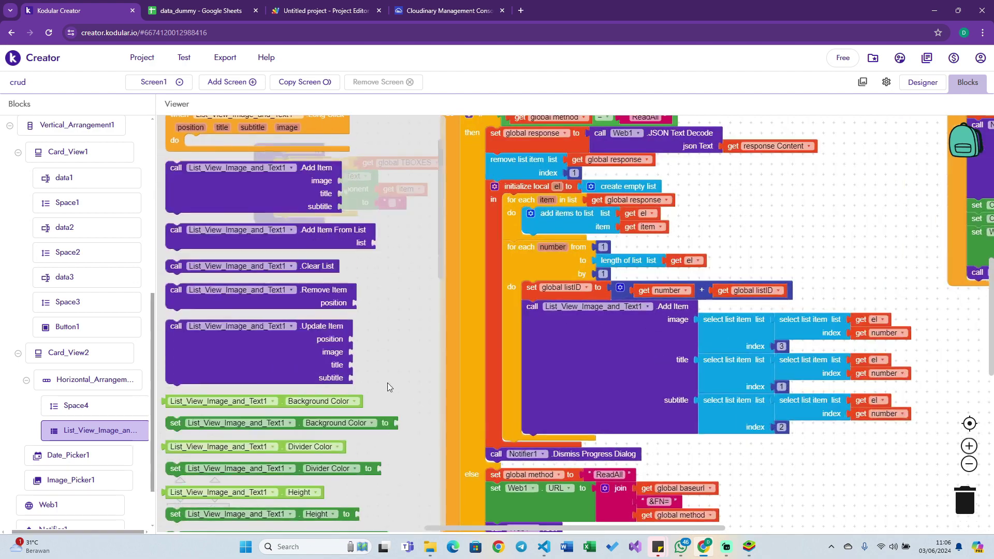
scroll(388, 383, up, 1)
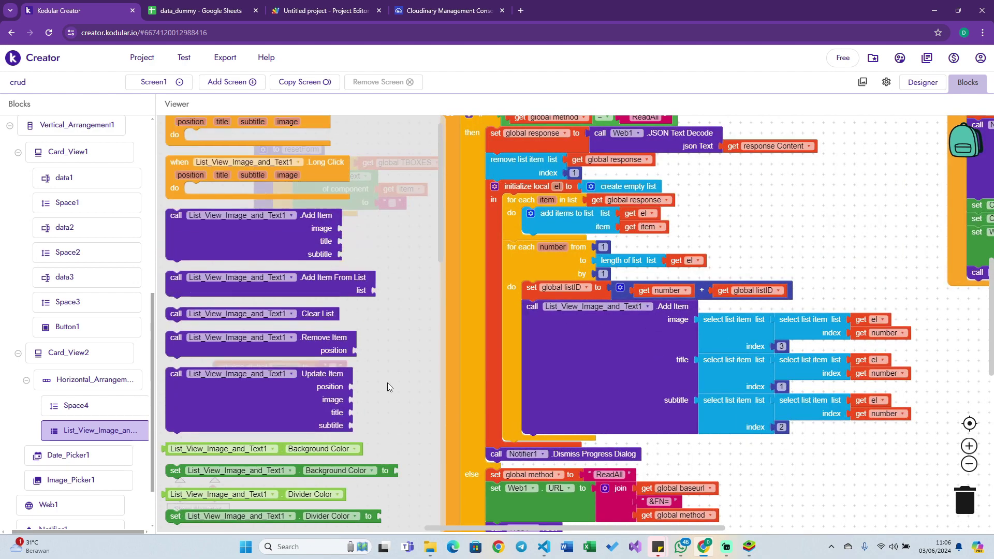
drag(175, 313, 755, 239)
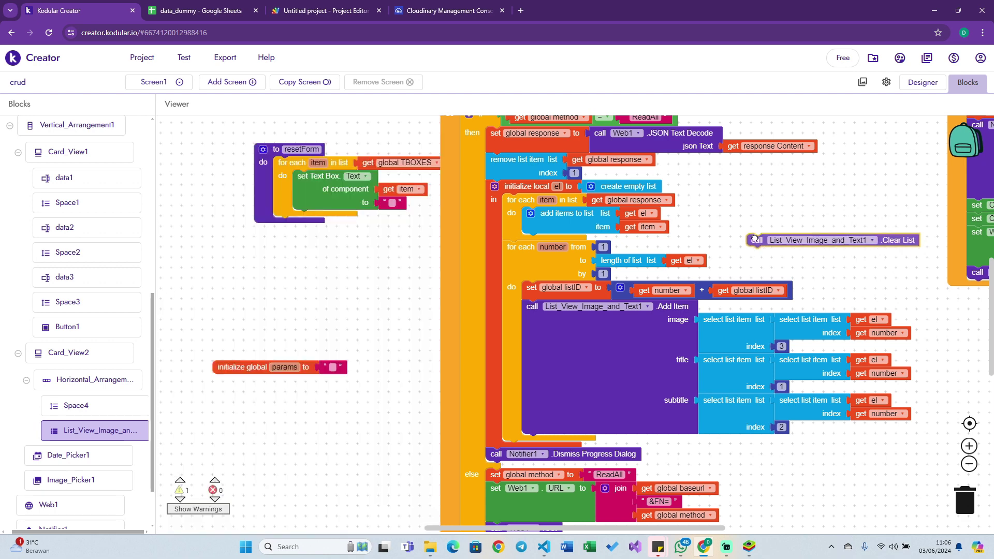
scroll(755, 240, down, 2)
scroll(732, 235, right, 5)
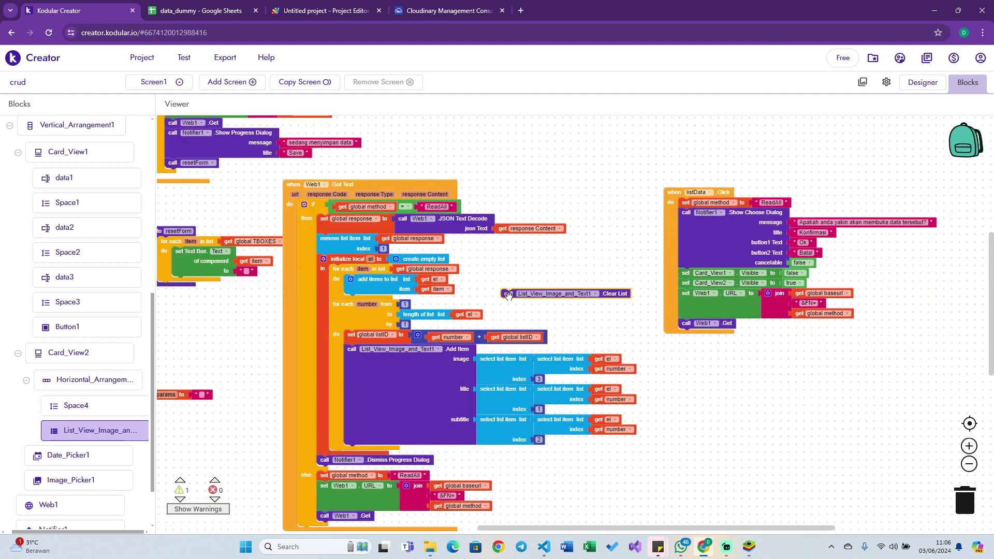
mouse_move(507, 294)
mouse_down()
mouse_move(684, 206)
mouse_move(346, 251)
mouse_up()
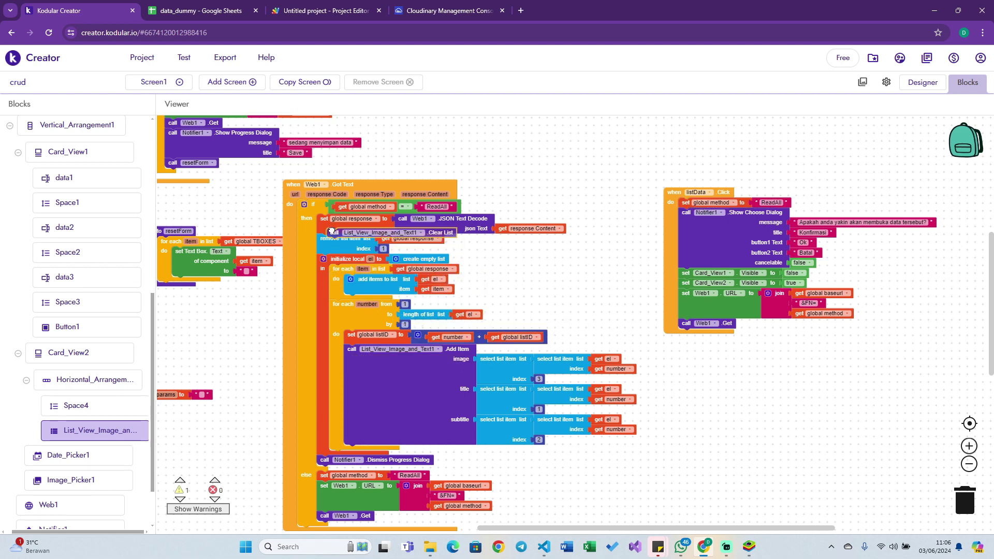
drag(346, 250, 323, 222)
Refresh the companion and load the list in BlueStacks, showing eight entries with photos and dates.
click(187, 66)
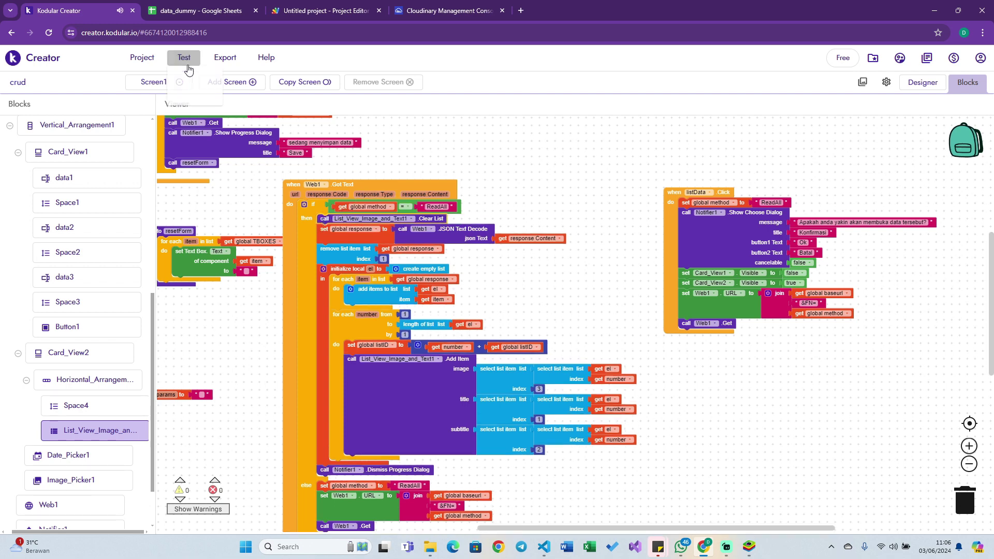
click(211, 131)
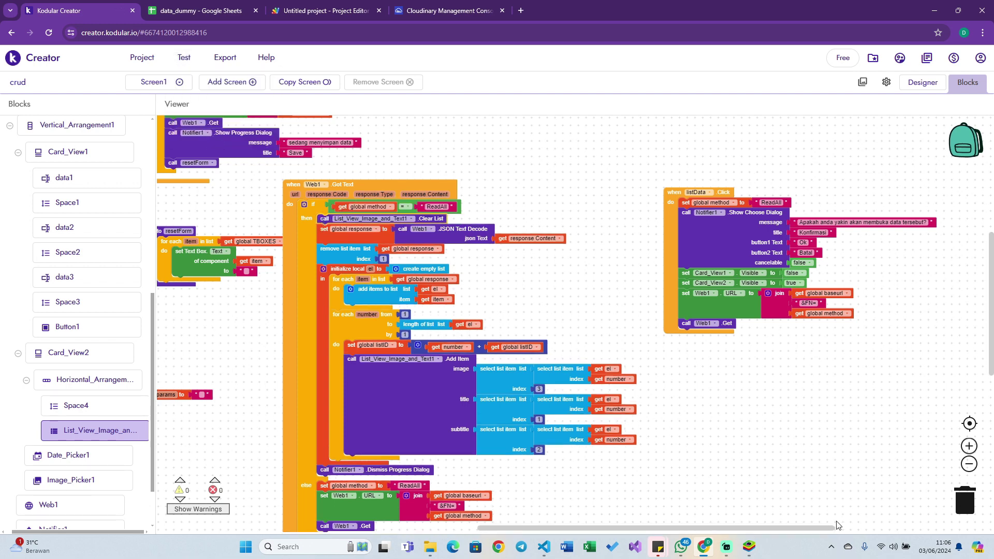
click(749, 546)
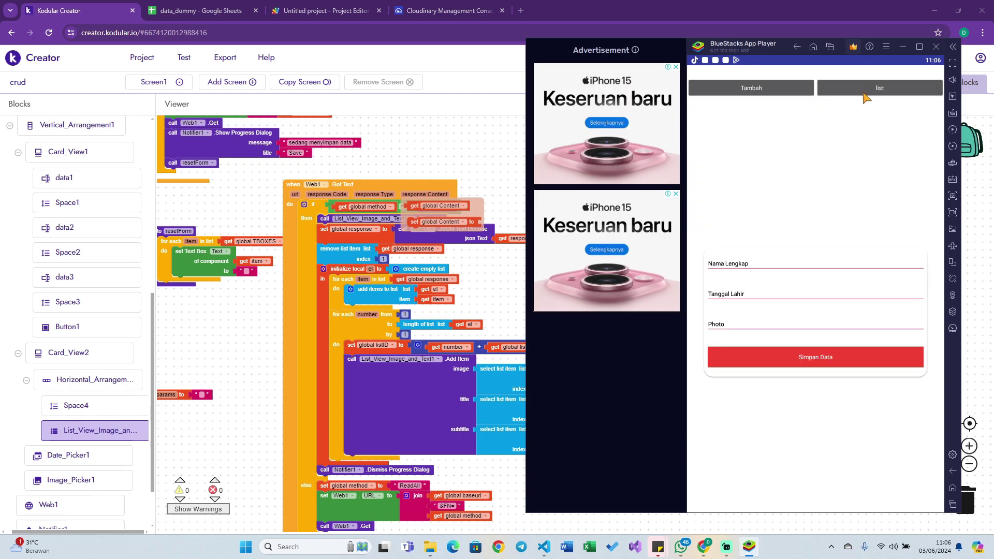
click(863, 94)
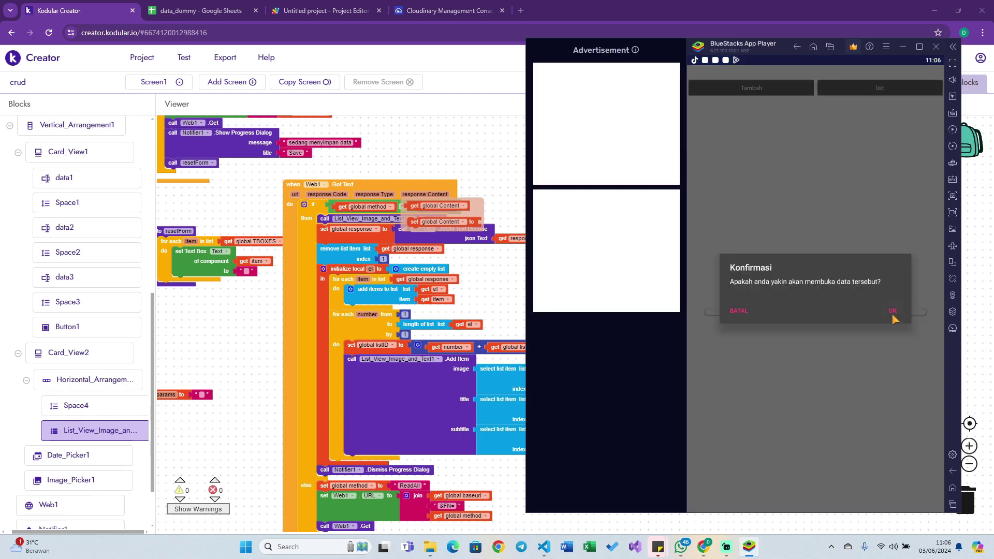
click(893, 312)
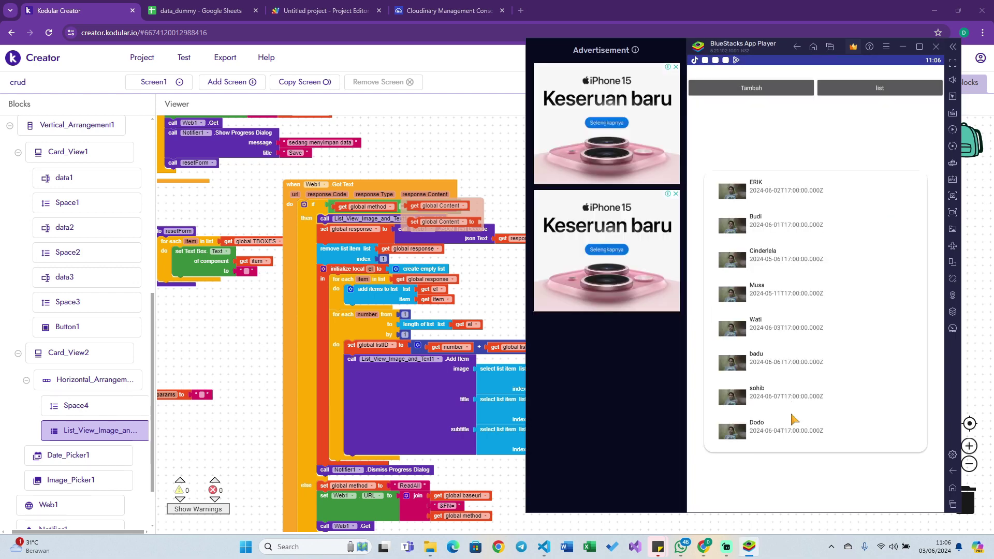
Switch to Tambah, reload the list and scroll through it to confirm no duplicate entries.
click(752, 89)
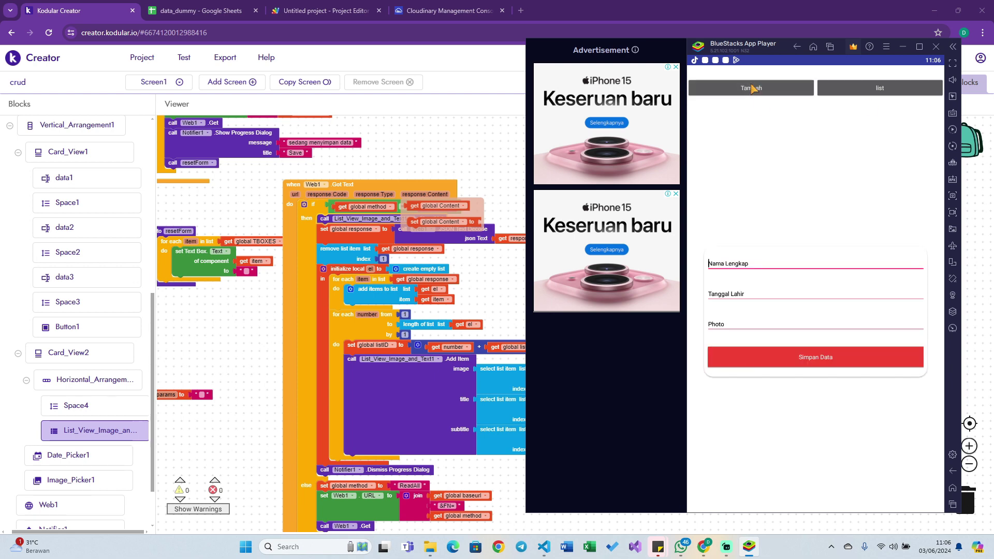
click(889, 89)
click(892, 313)
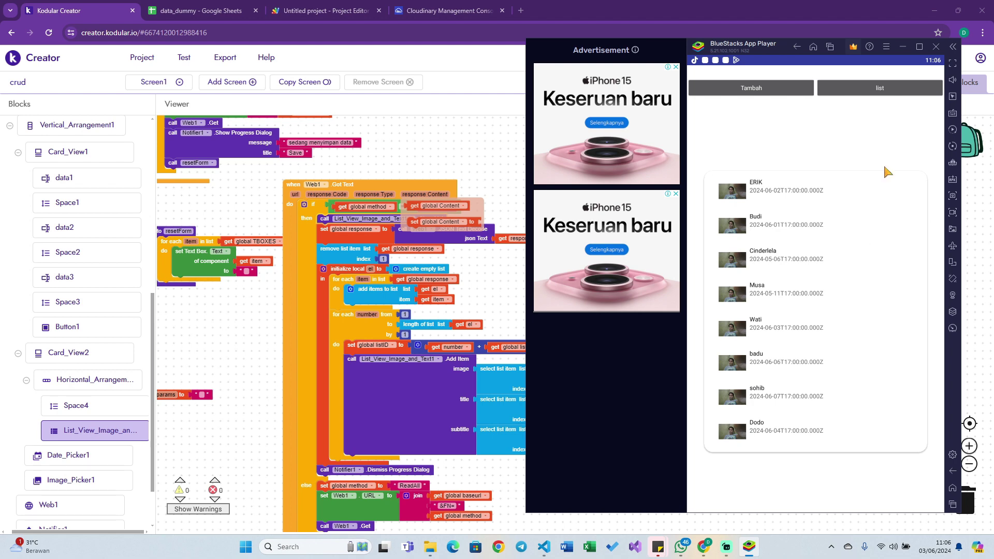
scroll(808, 282, down, 2)
scroll(808, 281, up, 2)
scroll(807, 310, down, 2)
scroll(807, 311, up, 2)
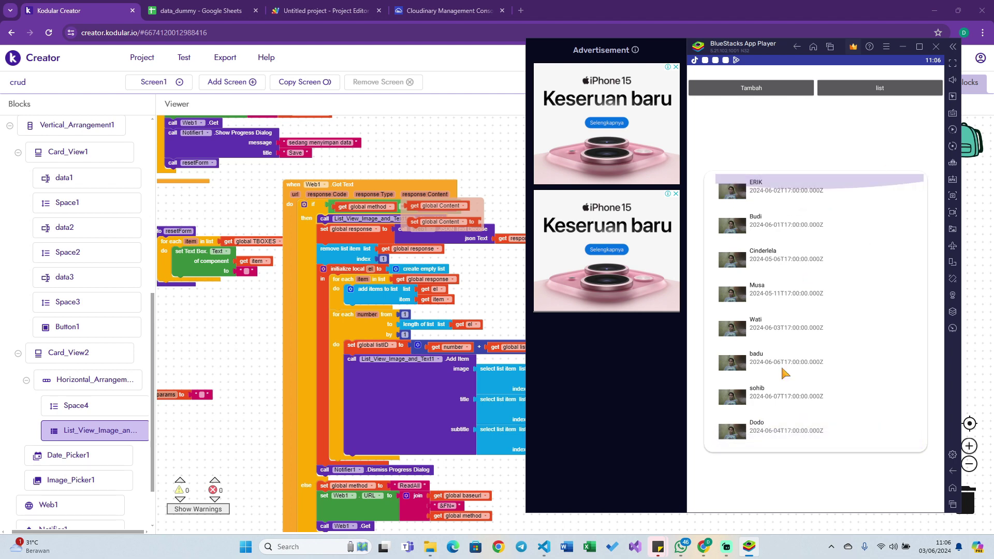
scroll(805, 336, up, 2)
scroll(797, 230, down, 2)
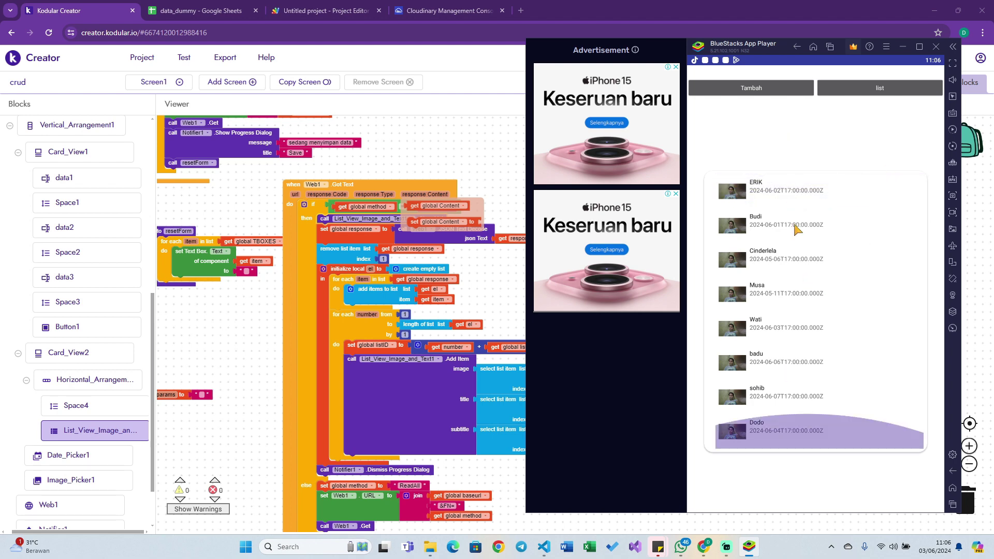